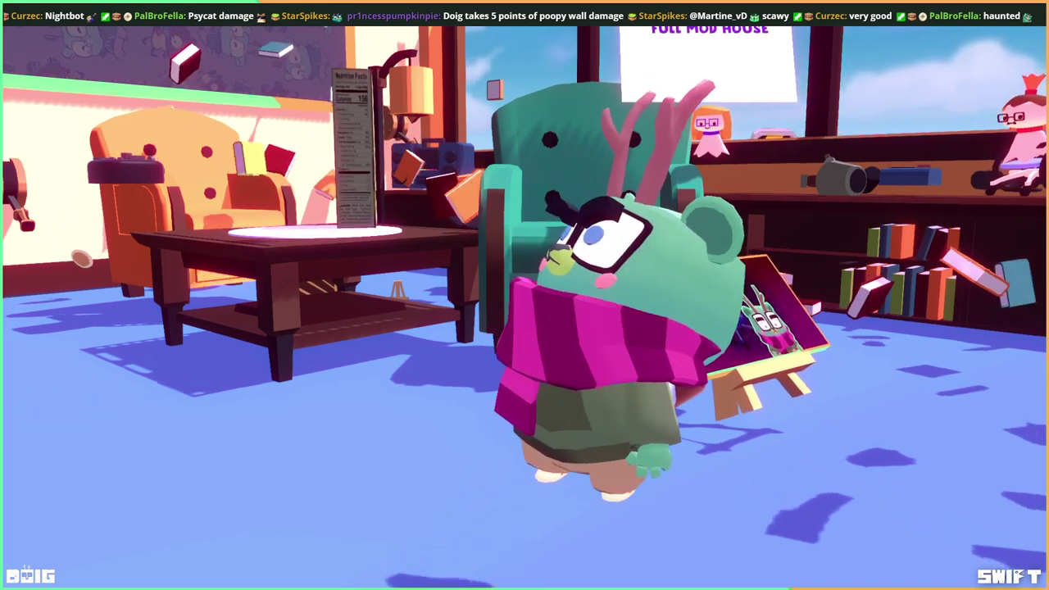
key("w")
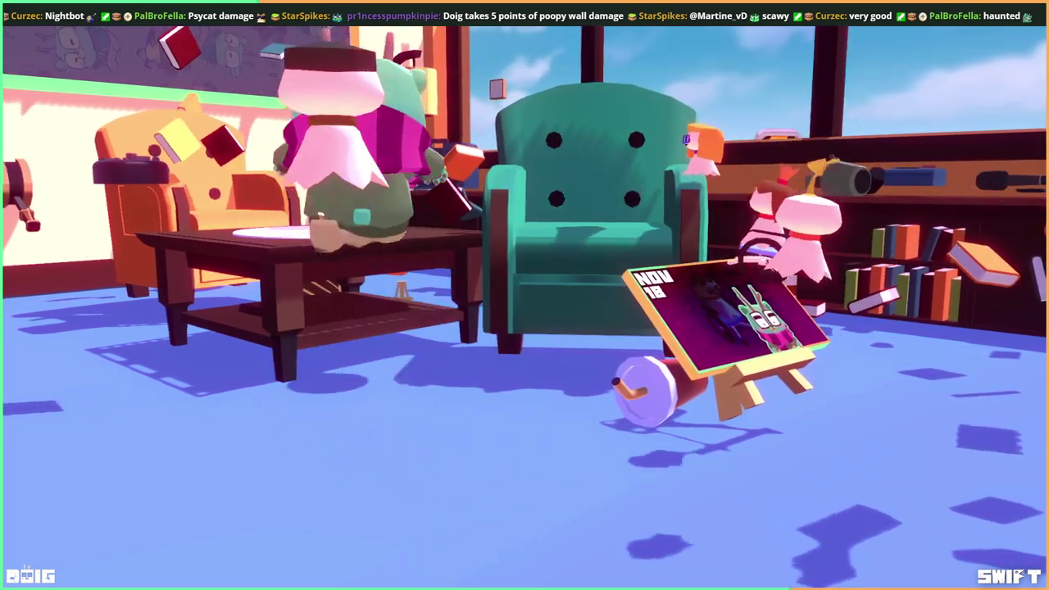
key("s")
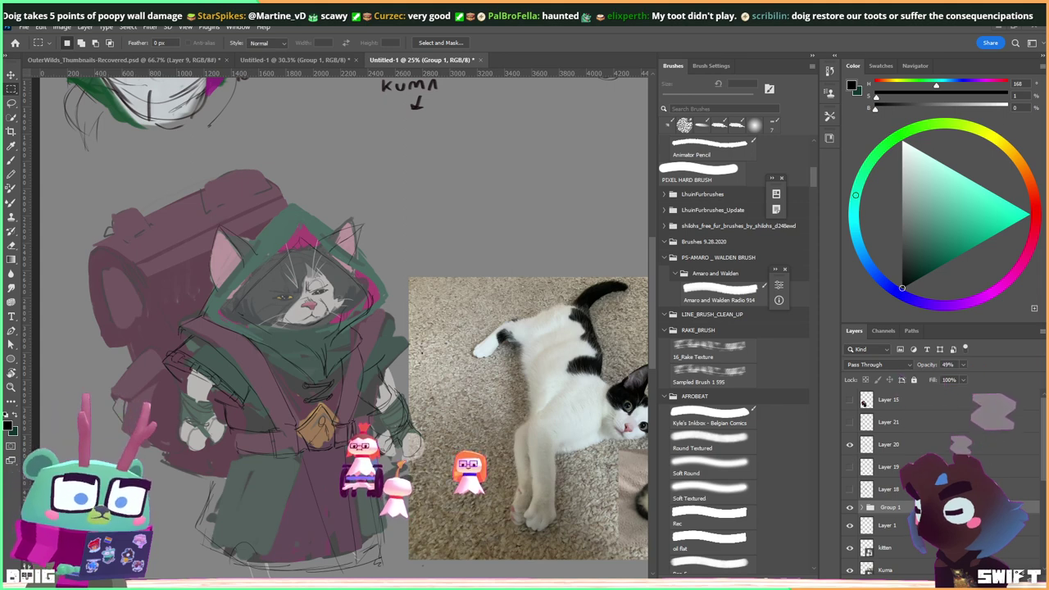
Look over the hooded cat character sketch and the black-and-white cat reference photos placed beside it.
key("ctrl+shift+d")
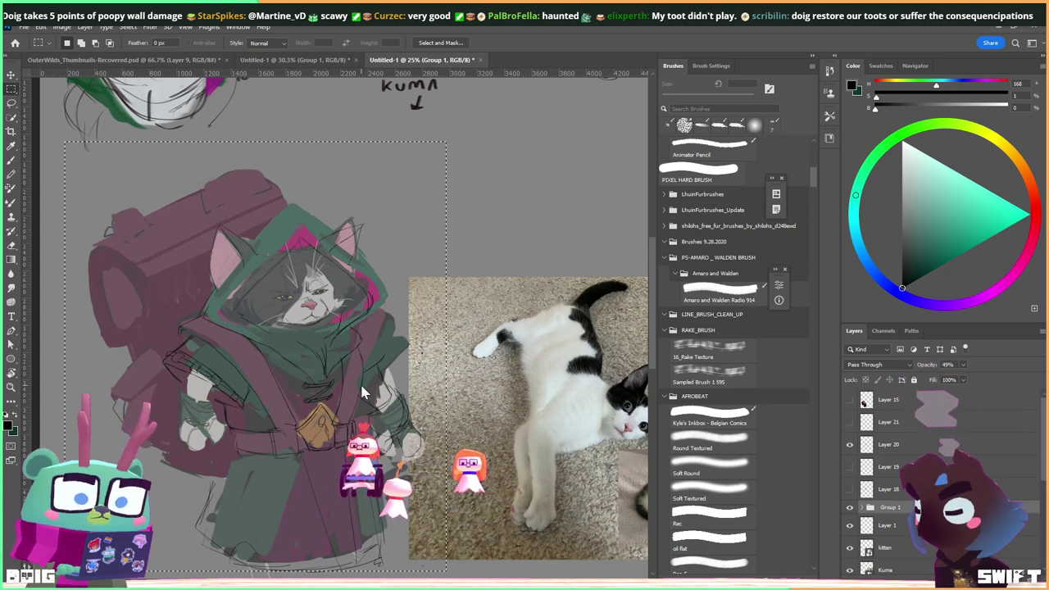
key("ctrl+d")
left_click_drag(435, 311, 406, 293)
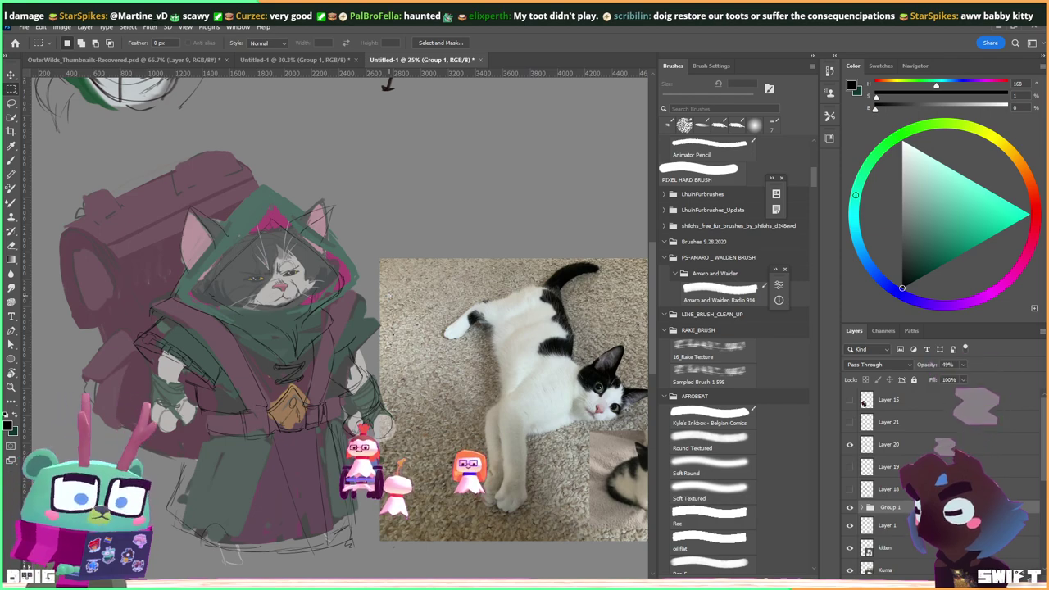
mouse_move(552, 394)
left_mouse_down()
mouse_move(436, 370)
mouse_move(472, 362)
left_mouse_up()
mouse_move(403, 370)
left_mouse_down()
mouse_move(420, 346)
mouse_move(445, 347)
mouse_move(441, 368)
mouse_move(416, 367)
left_mouse_up()
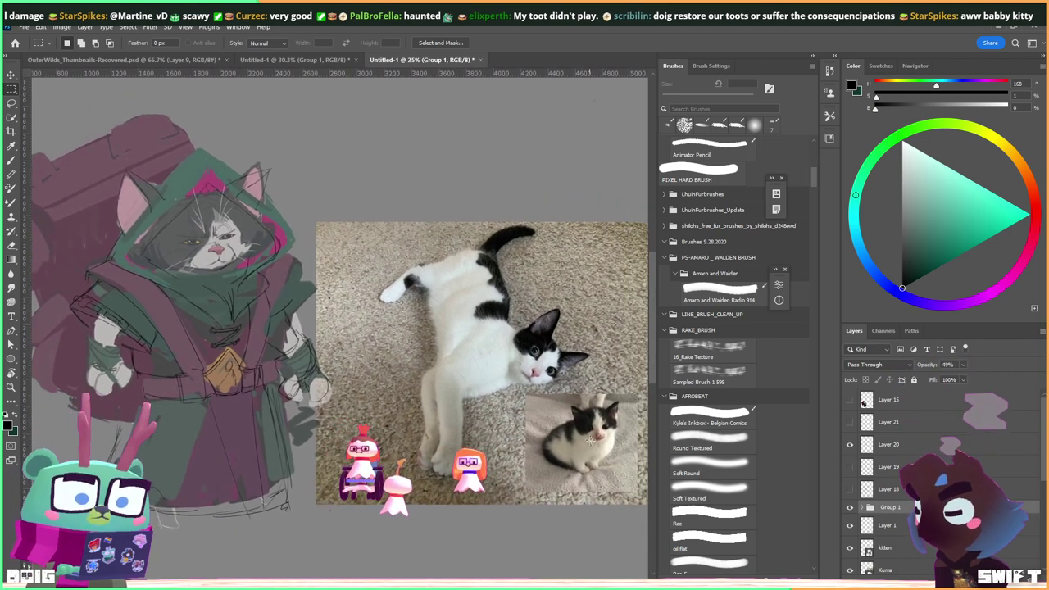
left_click_drag(575, 457, 467, 418)
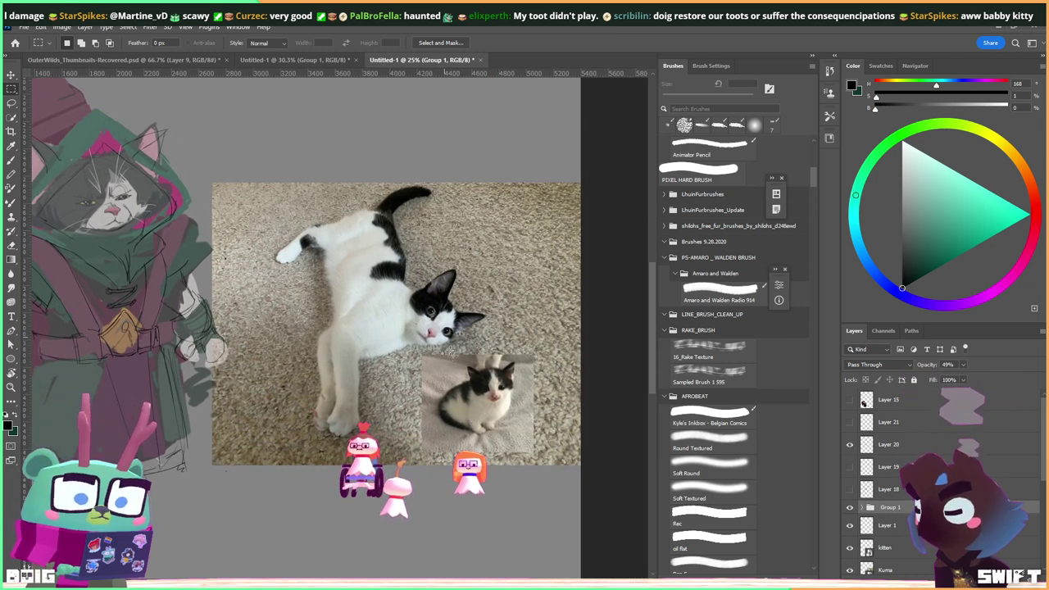
mouse_move(369, 351)
left_mouse_down()
mouse_move(405, 366)
mouse_move(446, 356)
left_mouse_up()
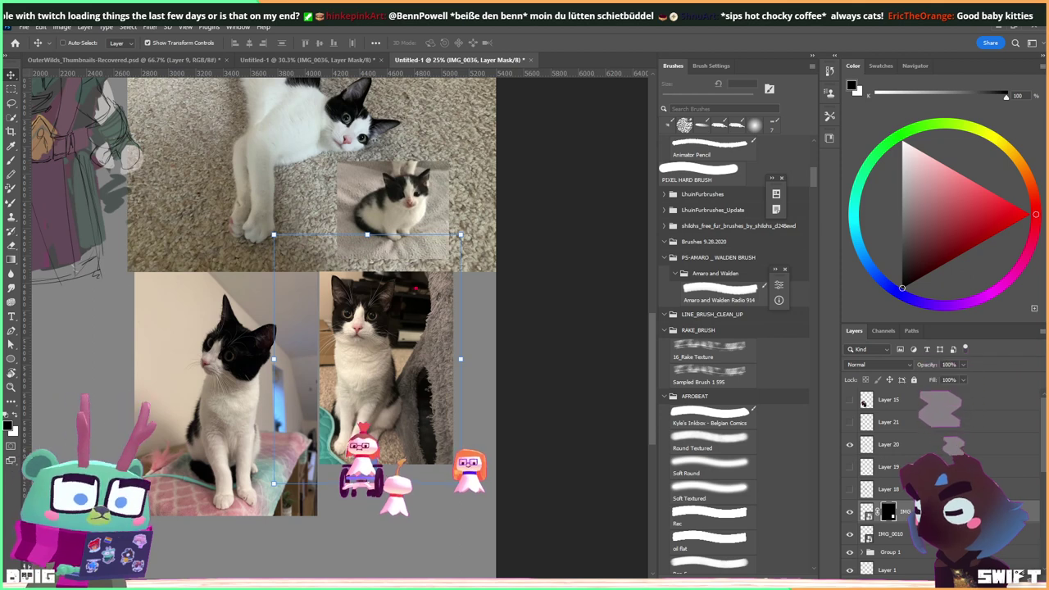
left_click_drag(349, 297, 392, 293)
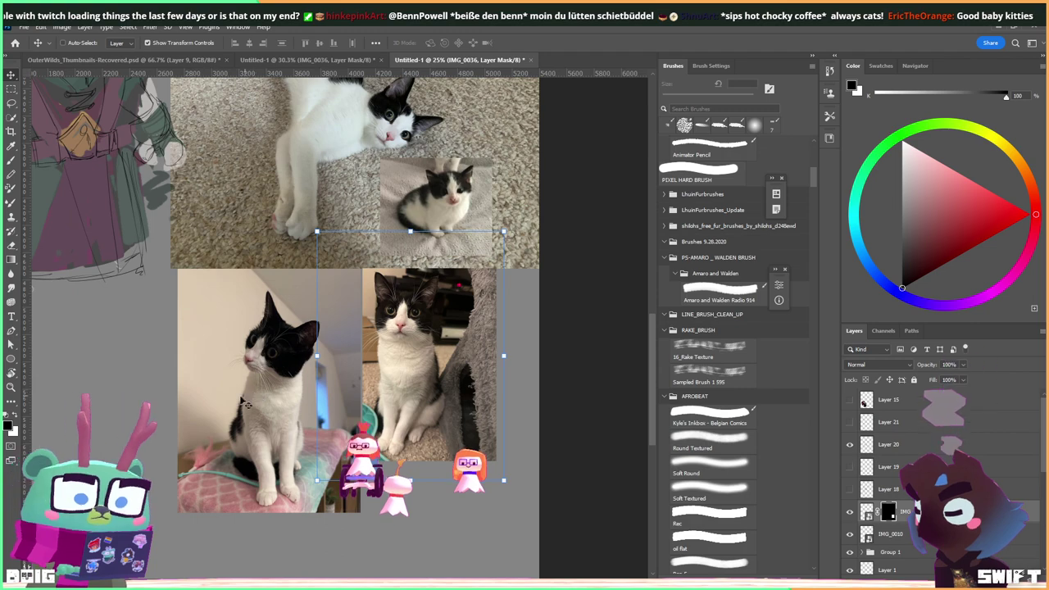
scroll(328, 393, "up", 1)
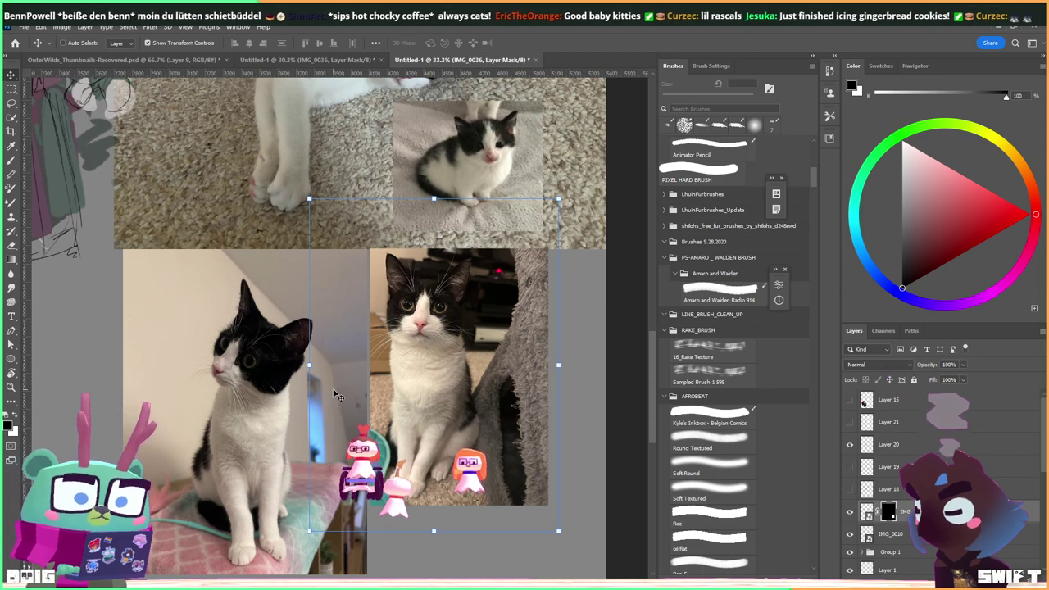
scroll(294, 482, "down", 2)
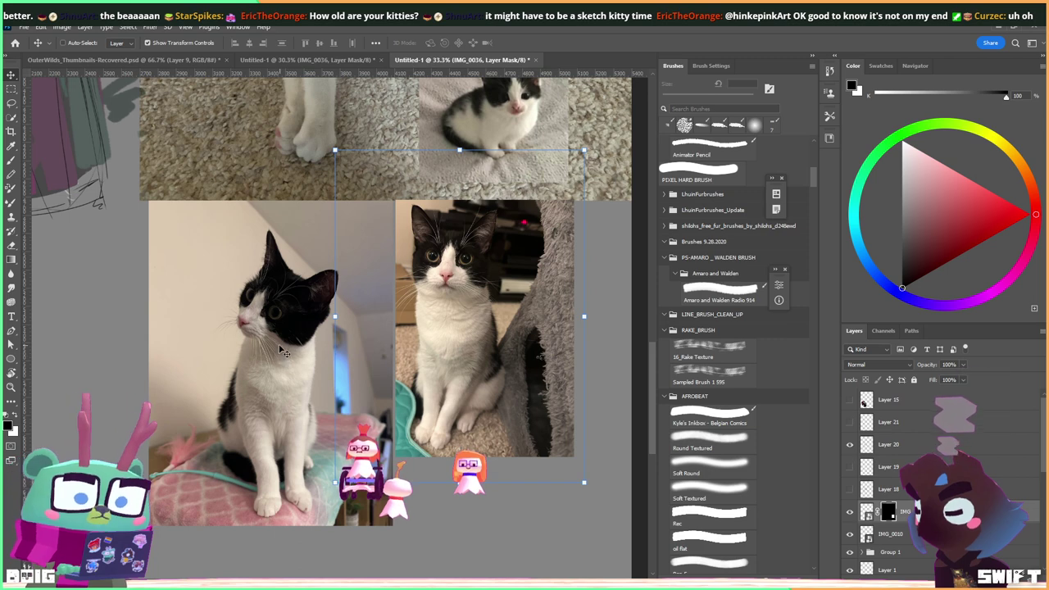
On a new layer, handwrite "SOMETHING FOR ME TO KILL?" beside the side-glancing cat and "KILLED IT" with an arrow under the front-facing cat.
key("b")
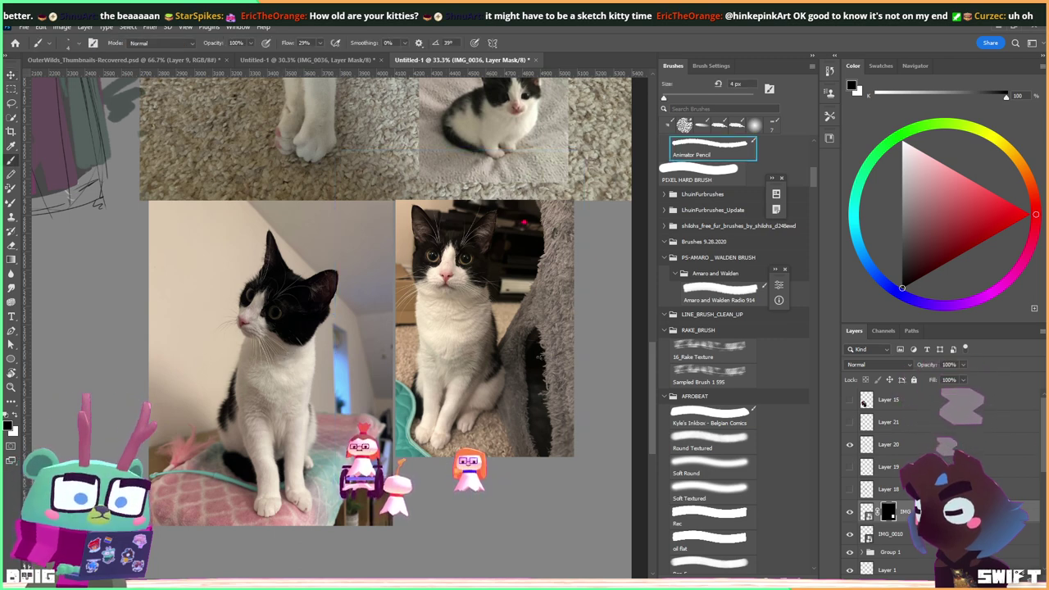
key("ctrl+shift+alt+n")
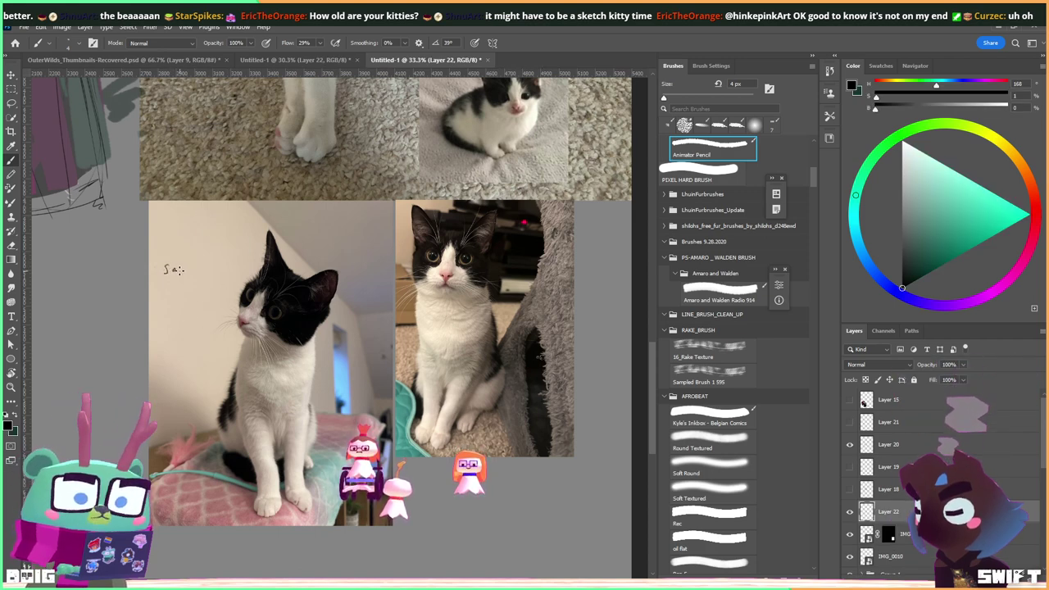
mouse_move(166, 255)
left_mouse_down()
mouse_move(163, 267)
mouse_move(235, 258)
left_mouse_up()
mouse_move(171, 279)
left_mouse_down()
mouse_move(233, 266)
mouse_move(230, 293)
left_mouse_up()
left_click(229, 281)
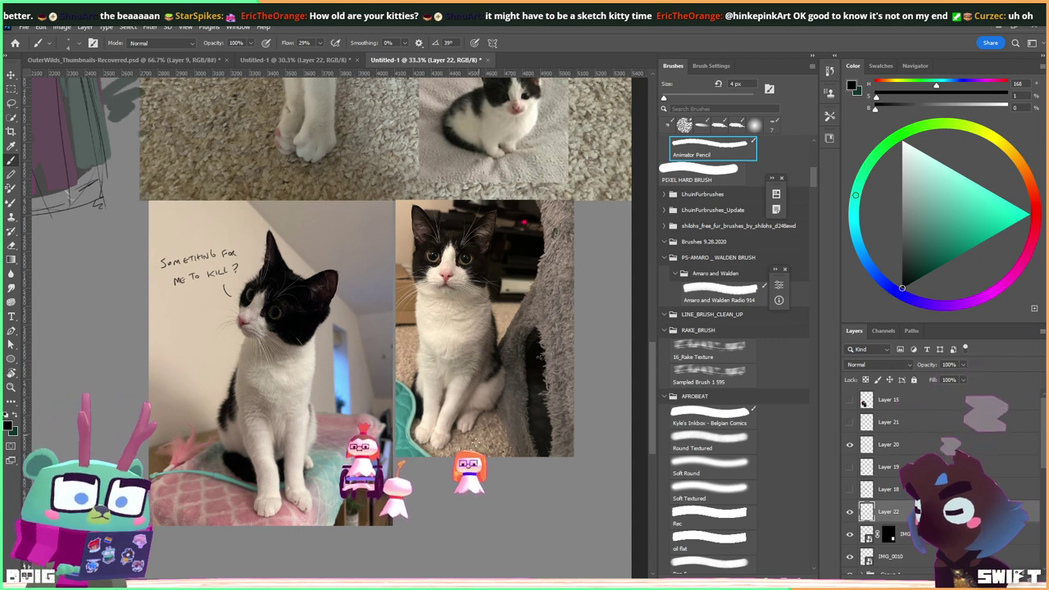
left_click_drag(464, 500, 485, 511)
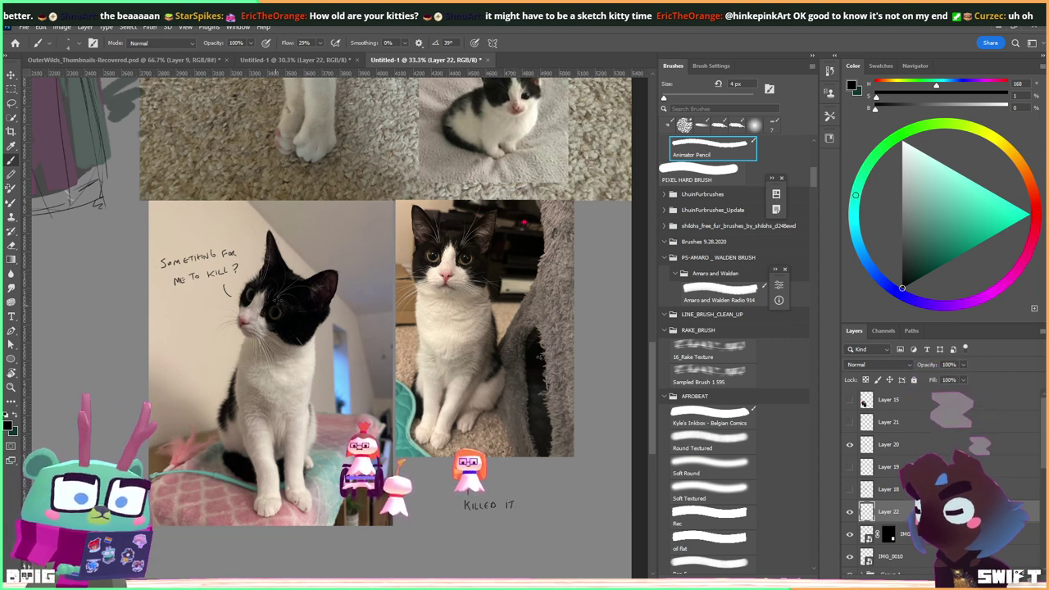
left_click_drag(238, 311, 263, 299)
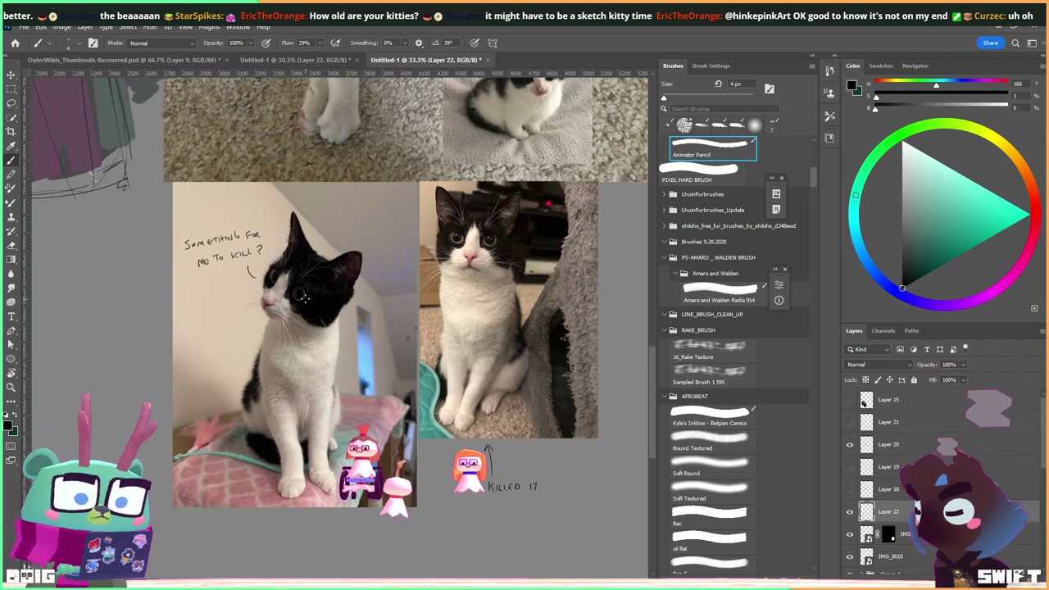
Compare the hooded cat's face, arms and markings with the cat reference photos.
left_click_drag(273, 348, 264, 351)
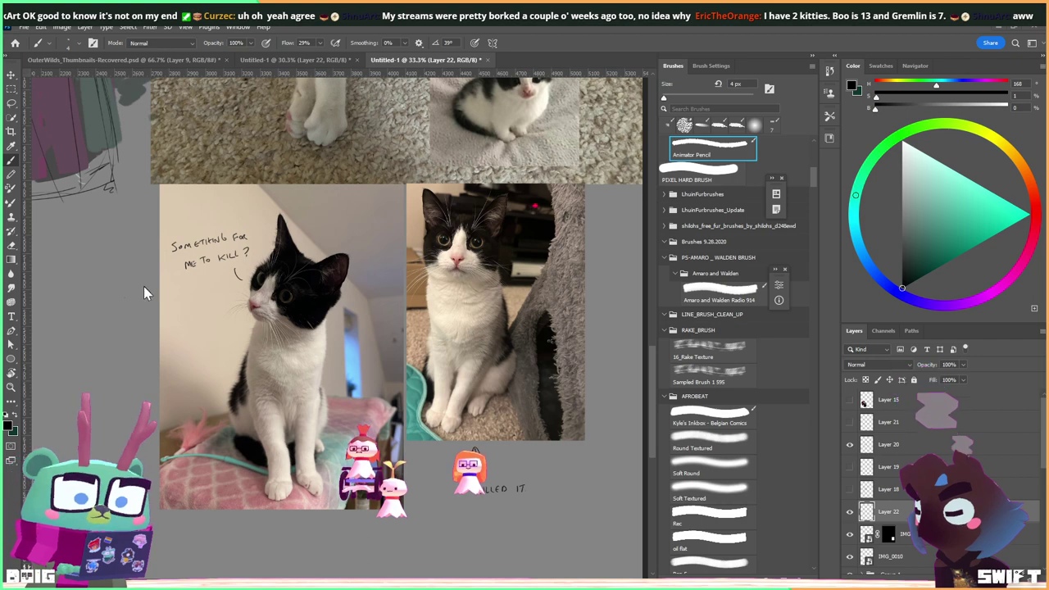
left_click_drag(163, 278, 343, 447)
left_click_drag(123, 205, 229, 311)
mouse_move(270, 251)
left_mouse_down()
mouse_move(218, 308)
mouse_move(219, 320)
left_mouse_up()
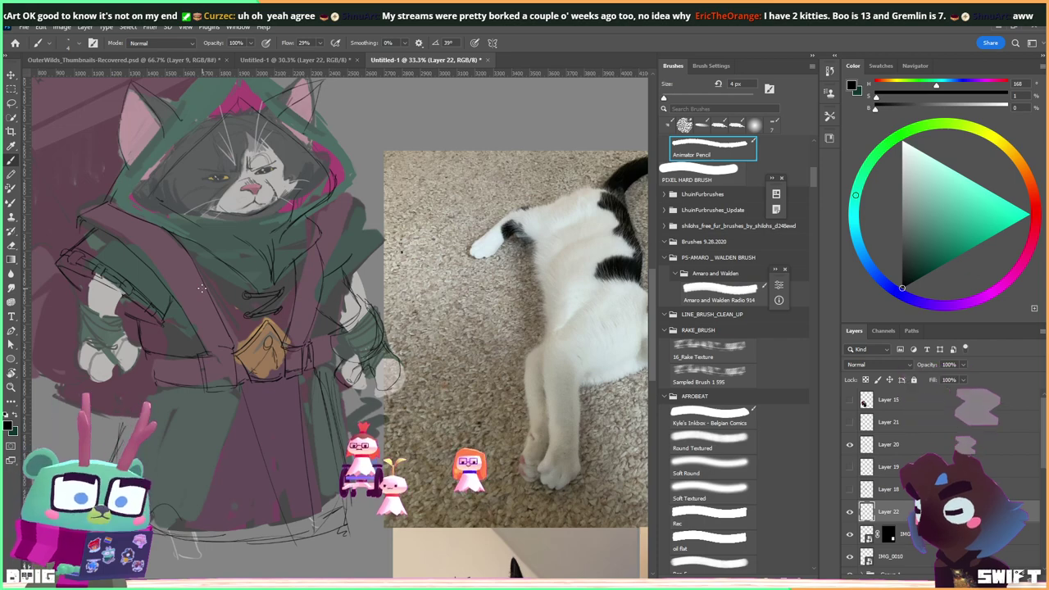
left_click_drag(434, 304, 236, 304)
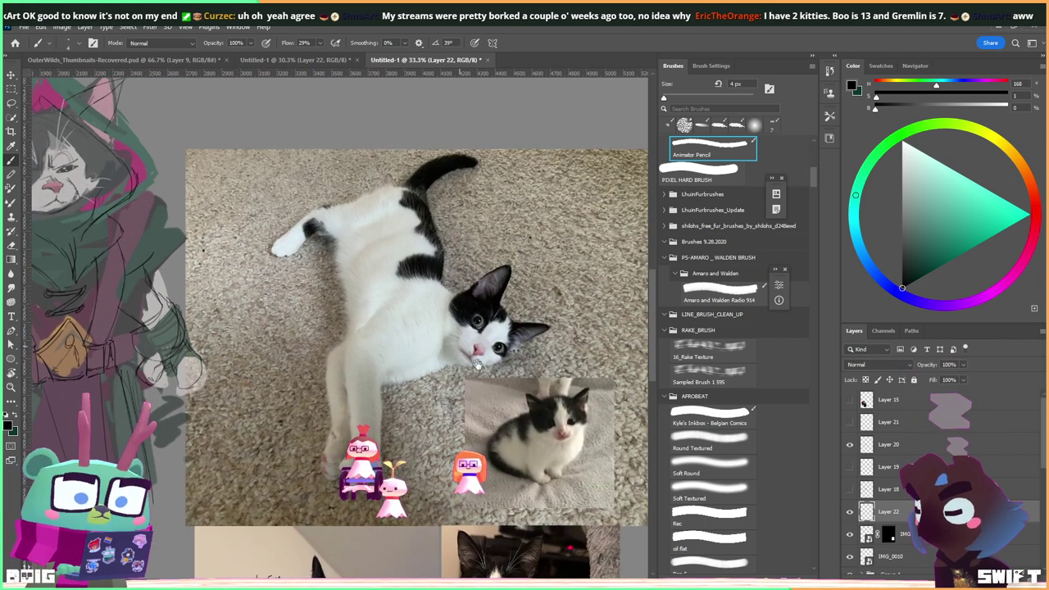
left_click_drag(445, 449, 479, 275)
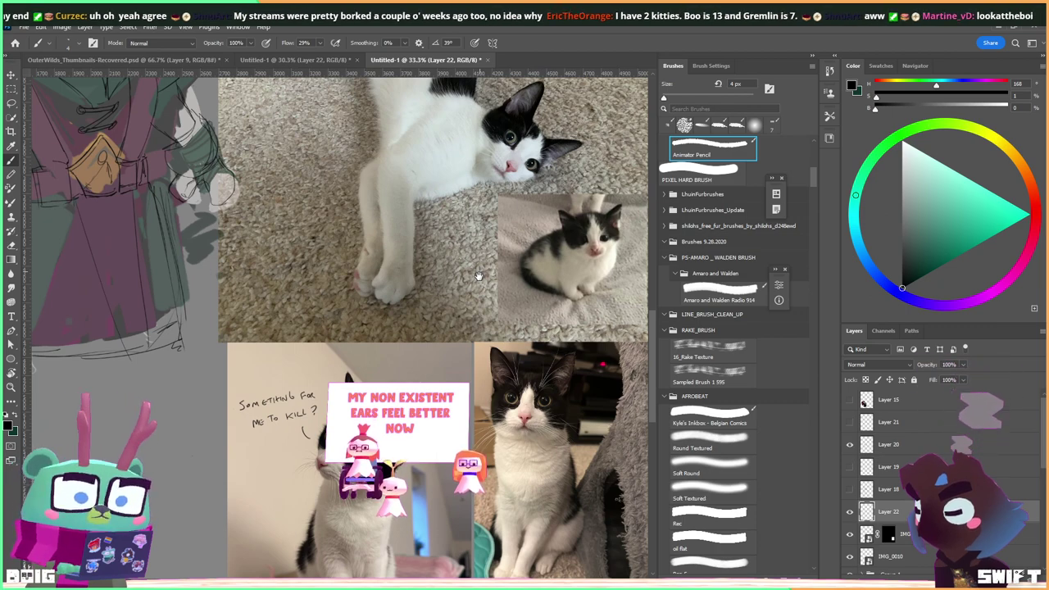
left_click_drag(479, 275, 493, 294)
mouse_move(357, 288)
left_mouse_down()
mouse_move(312, 320)
mouse_move(381, 348)
left_mouse_up()
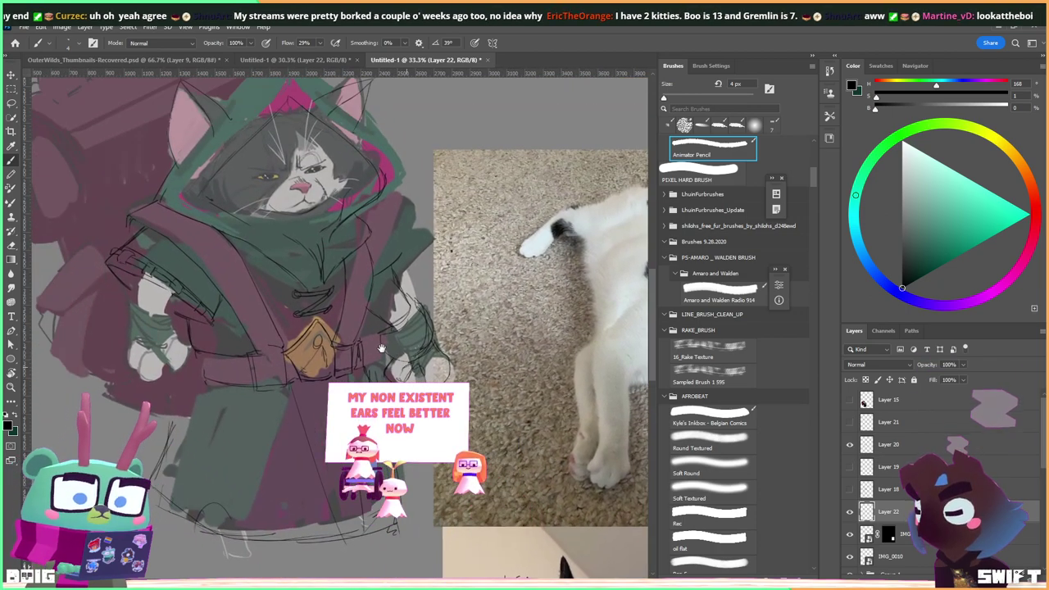
mouse_move(370, 312)
left_mouse_down()
mouse_move(374, 332)
mouse_move(301, 330)
left_mouse_up()
mouse_move(374, 335)
left_mouse_down()
mouse_move(298, 333)
mouse_move(302, 347)
left_mouse_up()
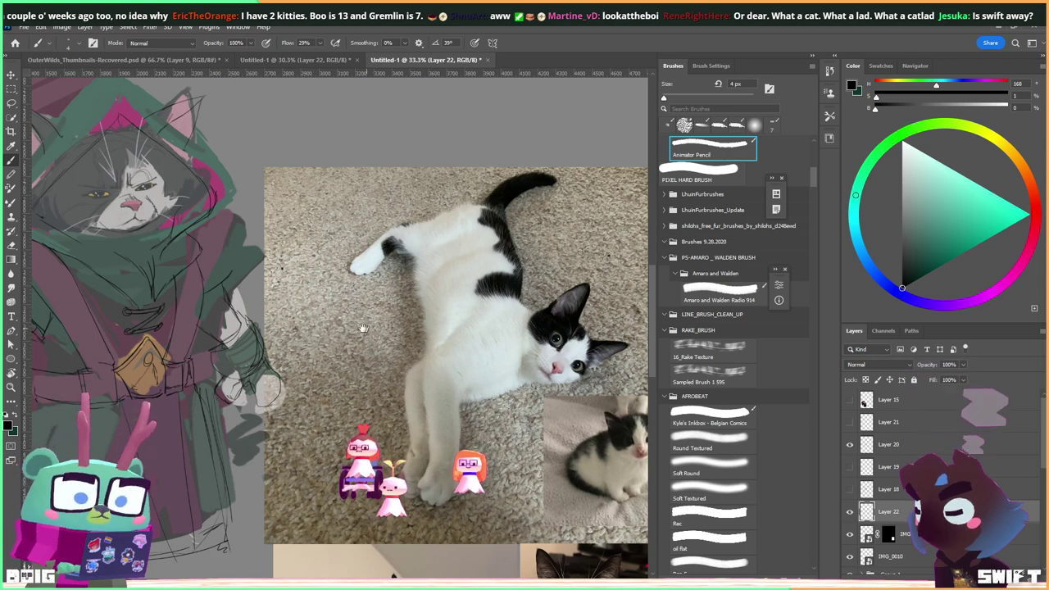
mouse_move(370, 326)
left_mouse_down()
mouse_move(468, 304)
mouse_move(500, 312)
left_mouse_up()
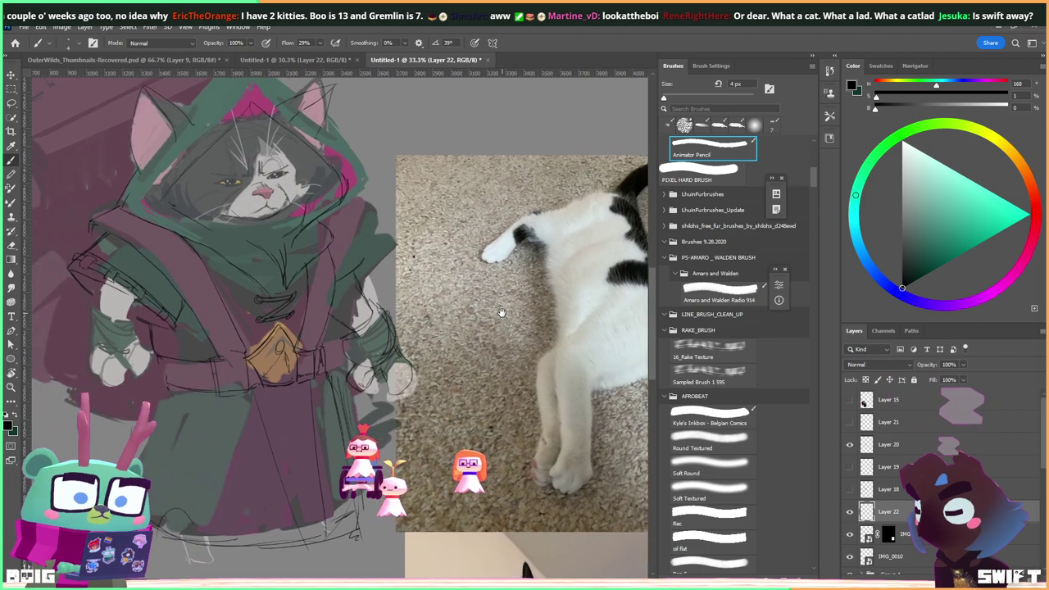
left_click_drag(302, 330, 323, 328)
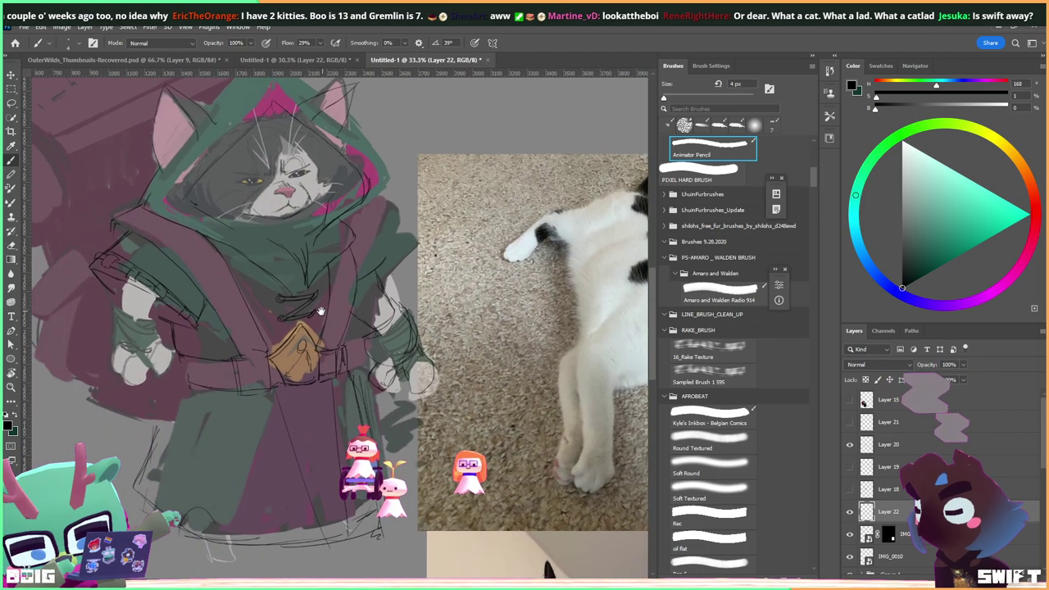
Check what Layer 20 contributes to the hooded cat drawing by switching its visibility off and on.
left_click(850, 445)
left_click(850, 446)
left_click(913, 444)
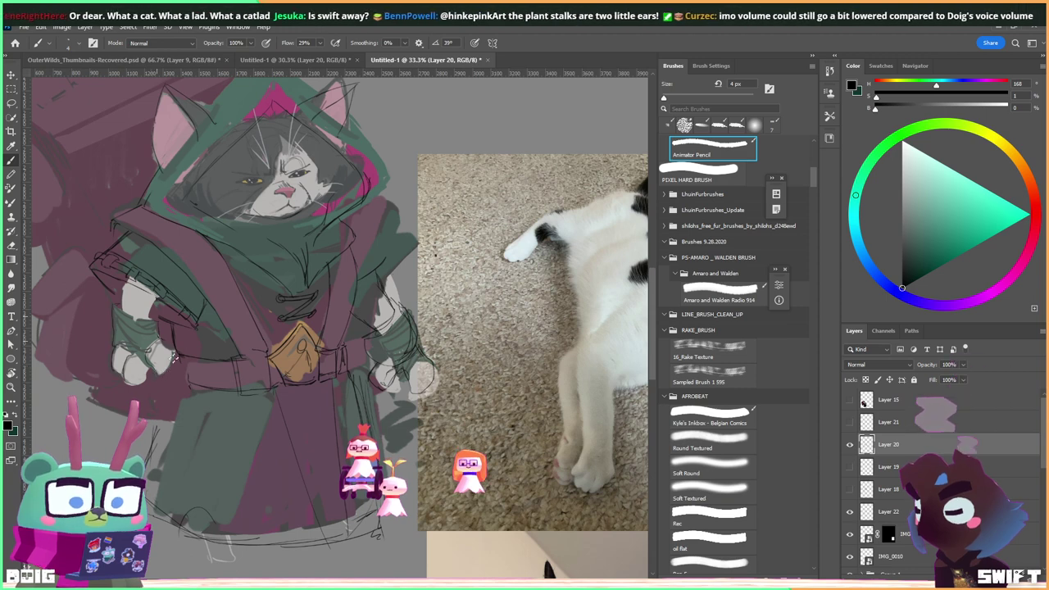
left_click_drag(244, 277, 243, 307)
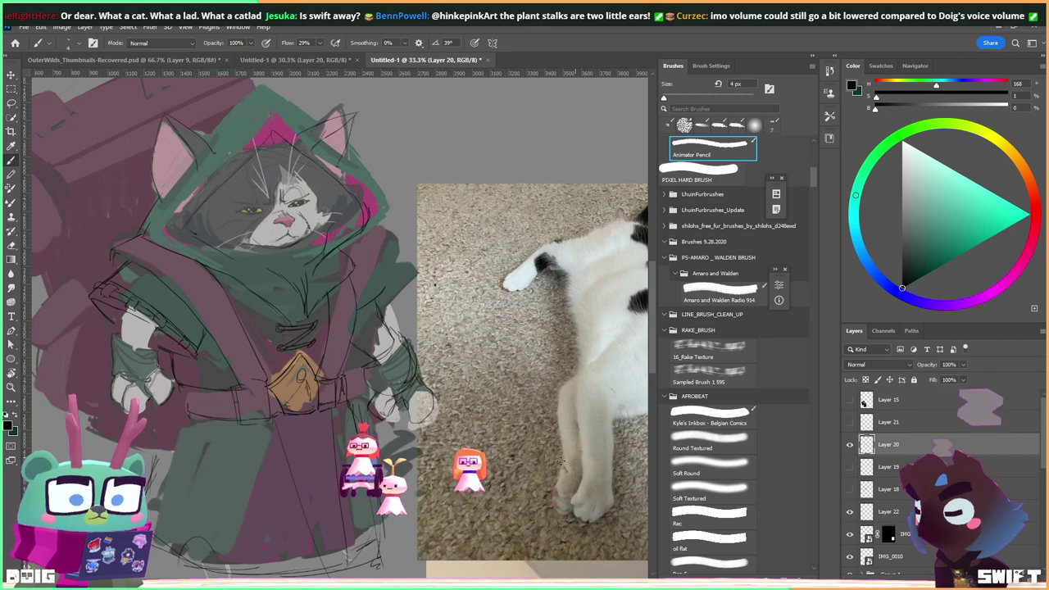
Lasso the hooded cat on Group 1, following the edges of the arm beside the photo, and mask the group to that selection.
left_click_drag(1044, 432, 1046, 469)
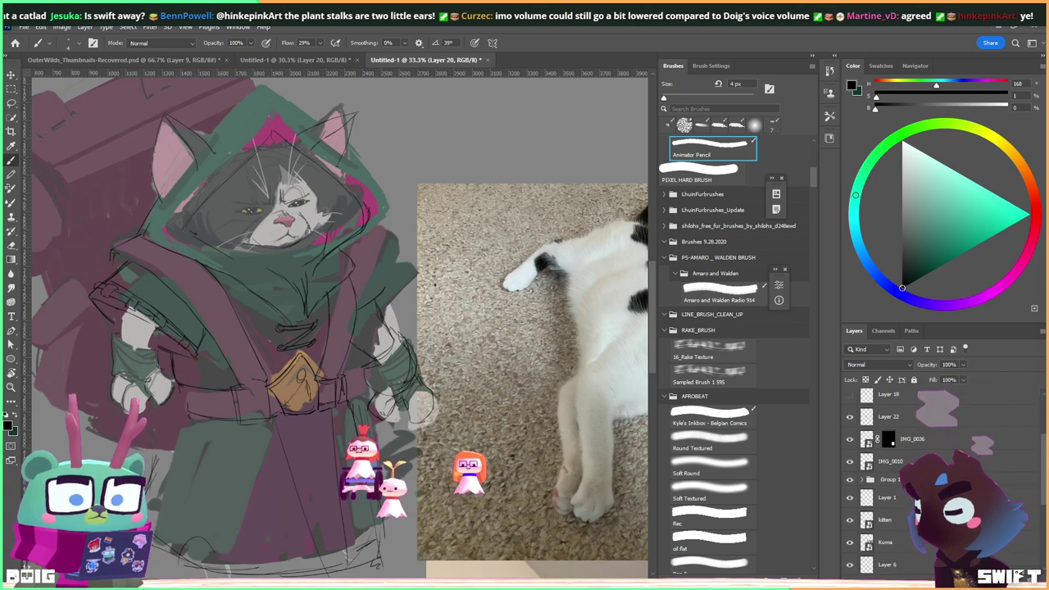
left_click(889, 480)
key("l")
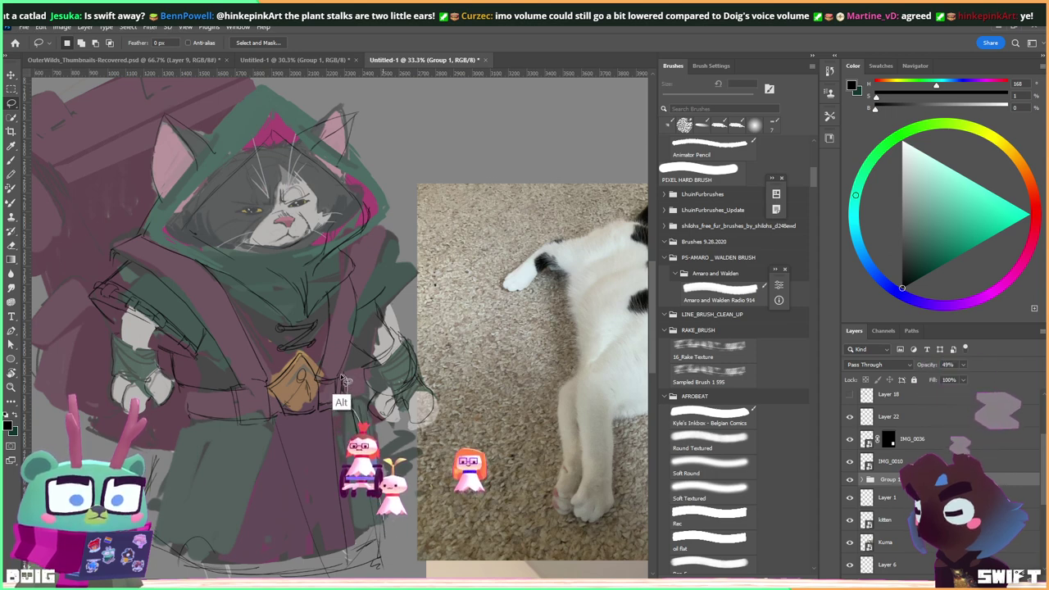
mouse_move(353, 350)
left_mouse_down()
mouse_move(379, 360)
mouse_move(375, 397)
left_mouse_up()
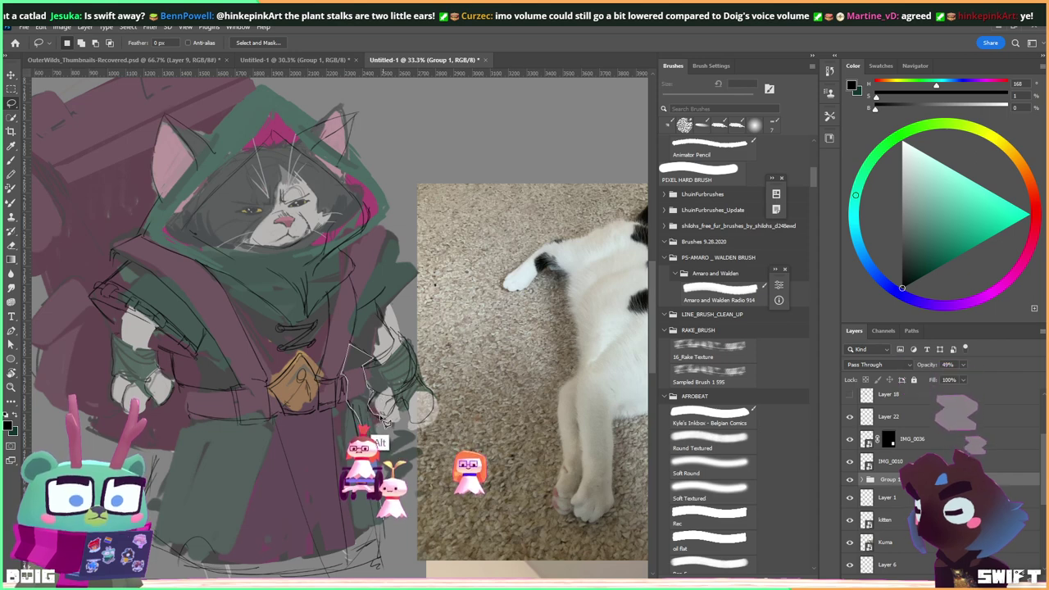
mouse_move(416, 425)
left_mouse_down()
mouse_move(434, 399)
mouse_move(376, 305)
mouse_move(399, 266)
mouse_move(338, 247)
mouse_move(357, 205)
mouse_move(349, 200)
mouse_move(357, 239)
mouse_move(369, 222)
mouse_move(332, 174)
mouse_move(371, 192)
mouse_move(338, 173)
mouse_move(351, 116)
mouse_move(301, 137)
mouse_move(318, 105)
mouse_move(313, 130)
mouse_move(284, 109)
mouse_move(256, 107)
mouse_move(215, 130)
mouse_move(255, 82)
mouse_move(244, 195)
mouse_move(215, 205)
mouse_move(237, 180)
mouse_move(219, 150)
mouse_move(108, 156)
mouse_move(74, 170)
mouse_move(89, 164)
mouse_move(50, 420)
mouse_move(178, 566)
mouse_move(203, 574)
mouse_move(198, 478)
mouse_move(209, 501)
mouse_move(264, 524)
mouse_move(344, 540)
mouse_move(380, 516)
mouse_move(455, 514)
left_mouse_up()
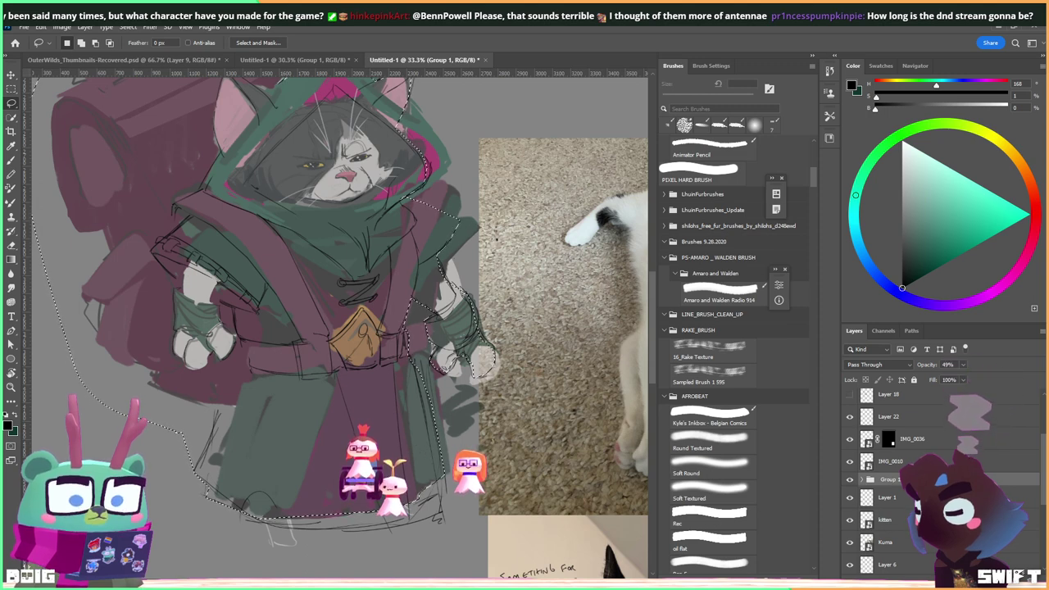
key("ctrl+shift+m")
left_click_drag(363, 248, 373, 312)
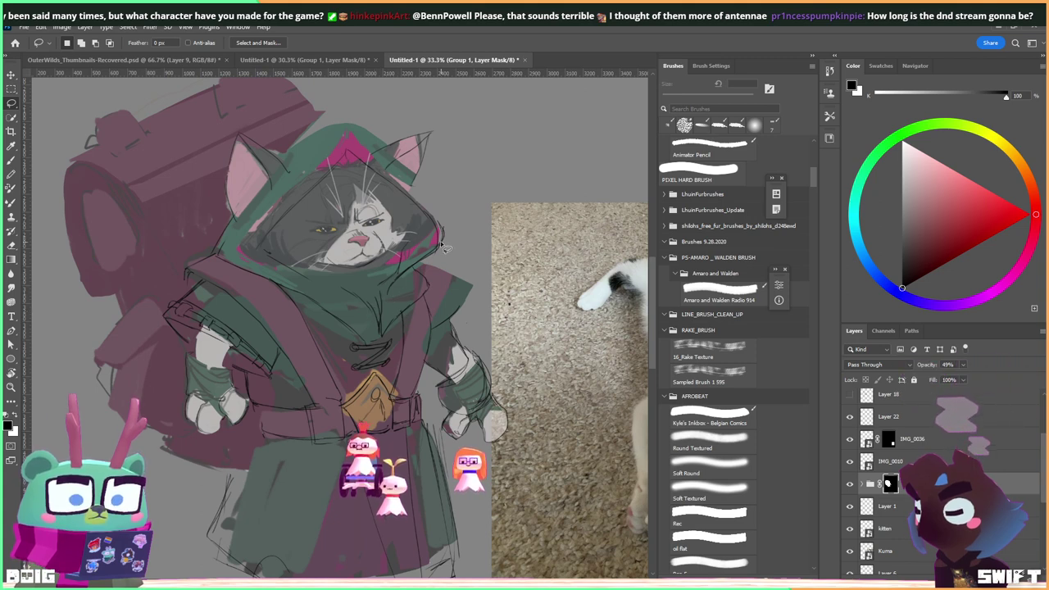
left_click_drag(459, 228, 447, 246)
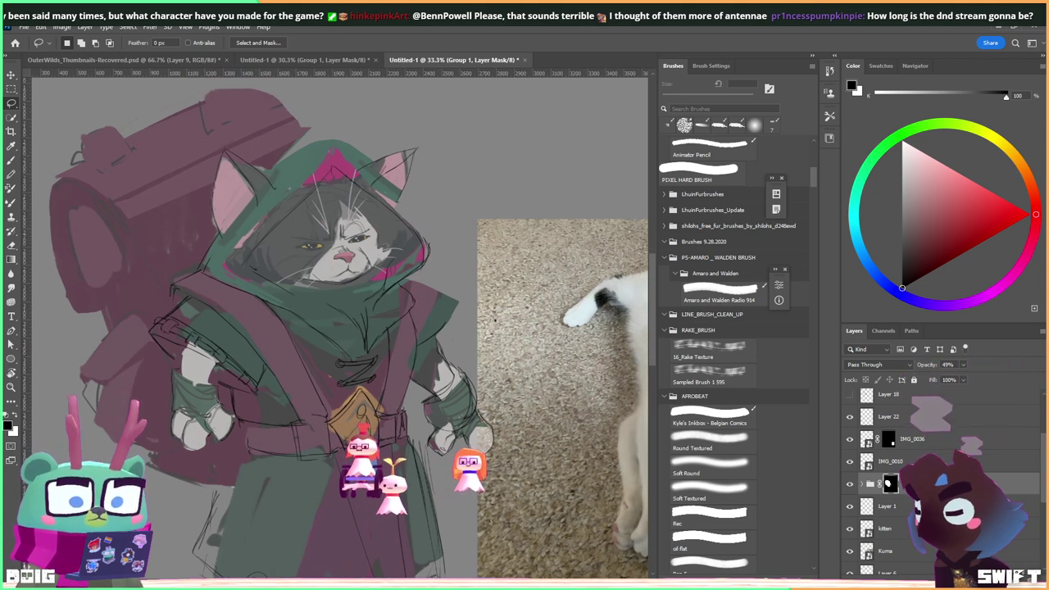
Add a new empty layer above Group 1 and set the group's opacity to 100%.
key("ctrl+shift+alt+n")
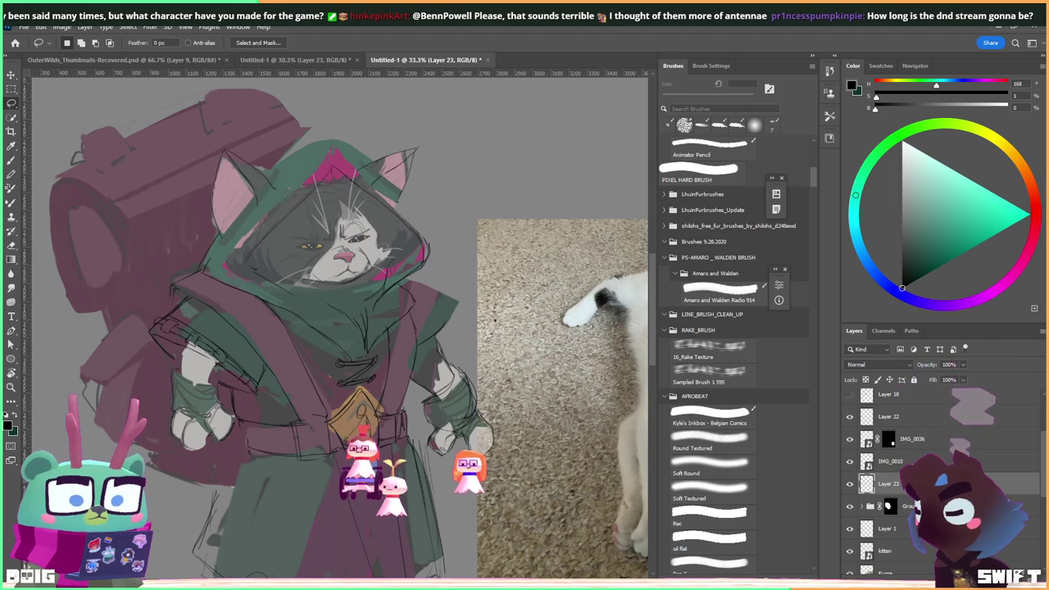
left_click(890, 506)
left_click(961, 365)
left_click_drag(999, 384, 1009, 383)
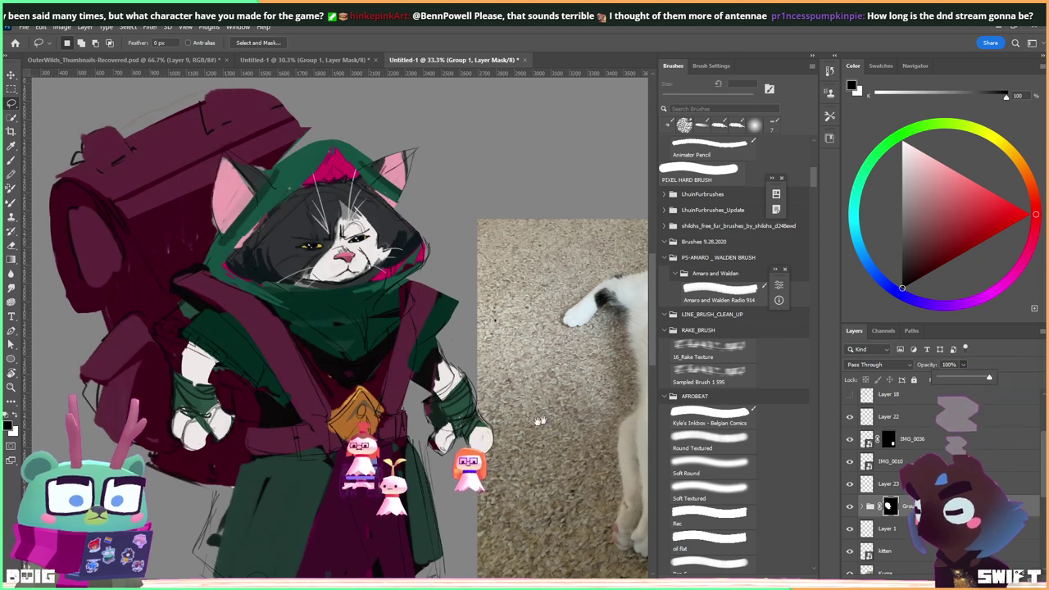
scroll(497, 399, "down", 3)
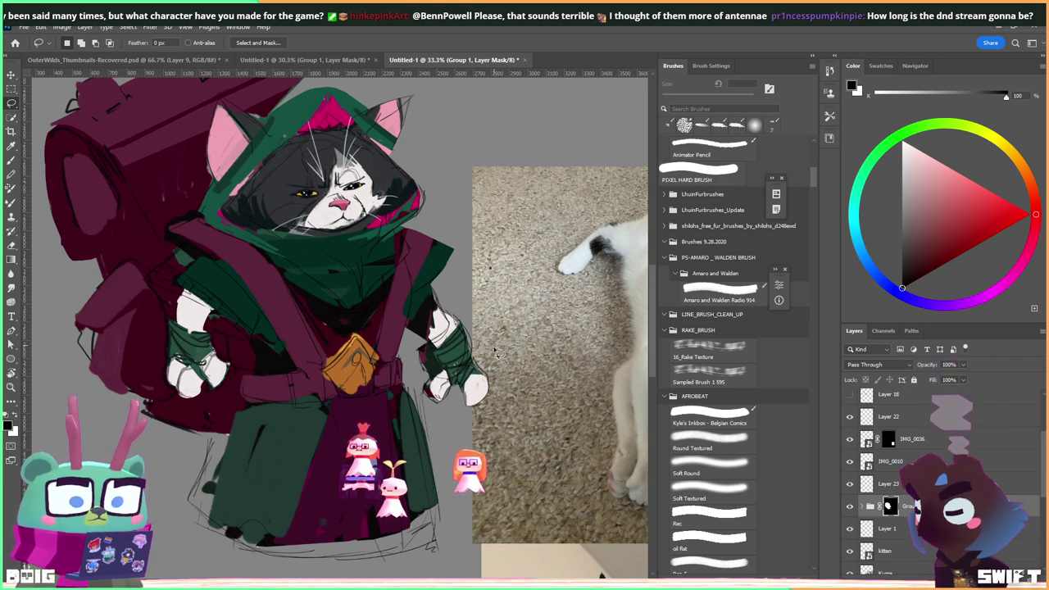
On Layer 23, paint the sleeve beside the backpack with its own dark green using the Animator Pencil brush at 30 px.
left_click(889, 483)
key("b")
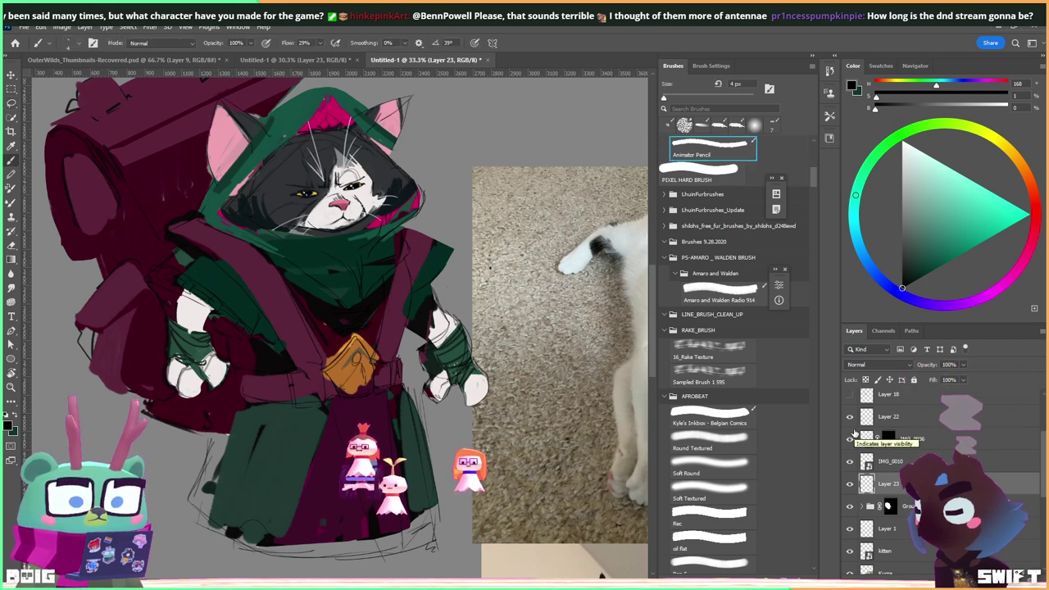
key("bracketright")
key("bracketright")
key("bracketright")
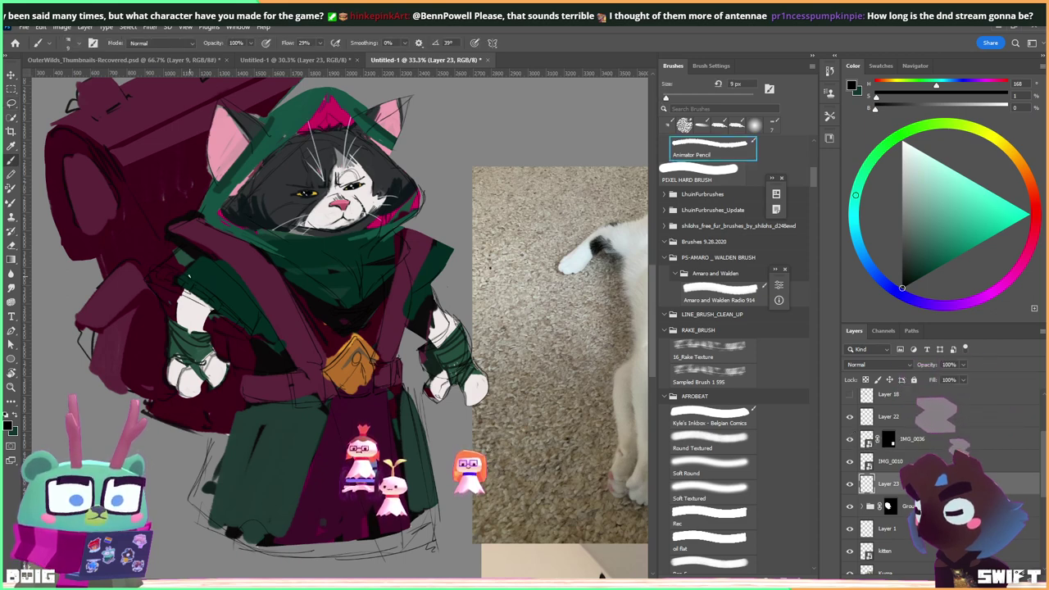
key("bracketright")
key("bracketright")
key("bracketright")
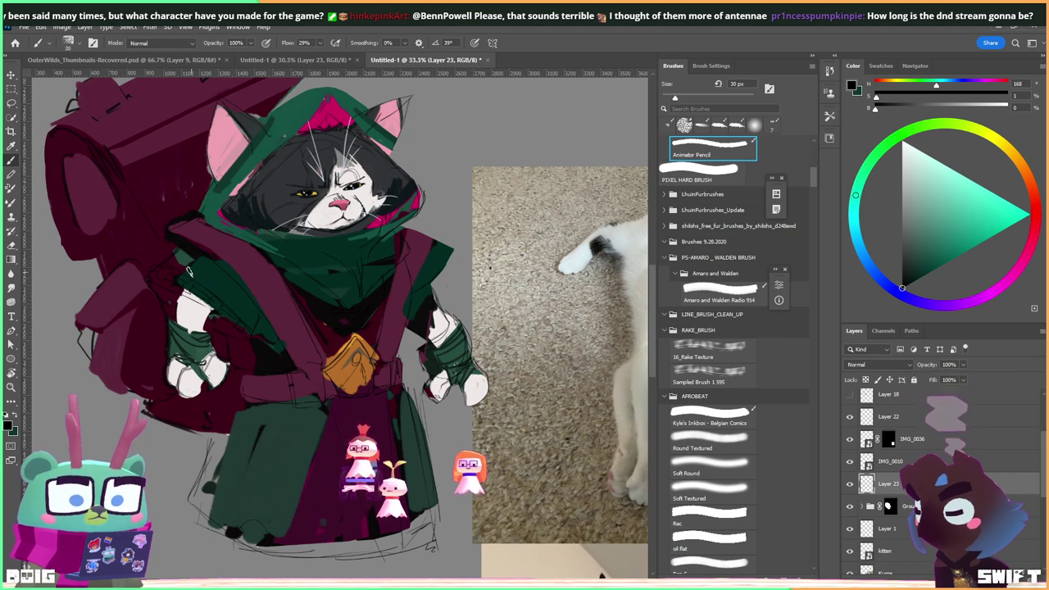
left_click(201, 298, "alt")
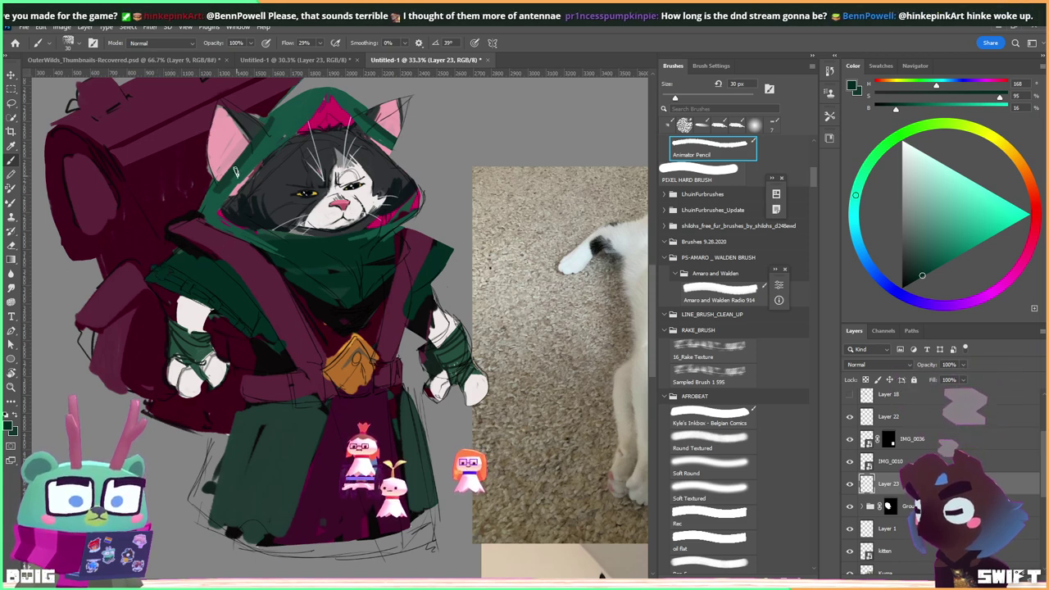
Paint brown trim bands along the lower edges of both green sleeves.
scroll(190, 261, "up", 1)
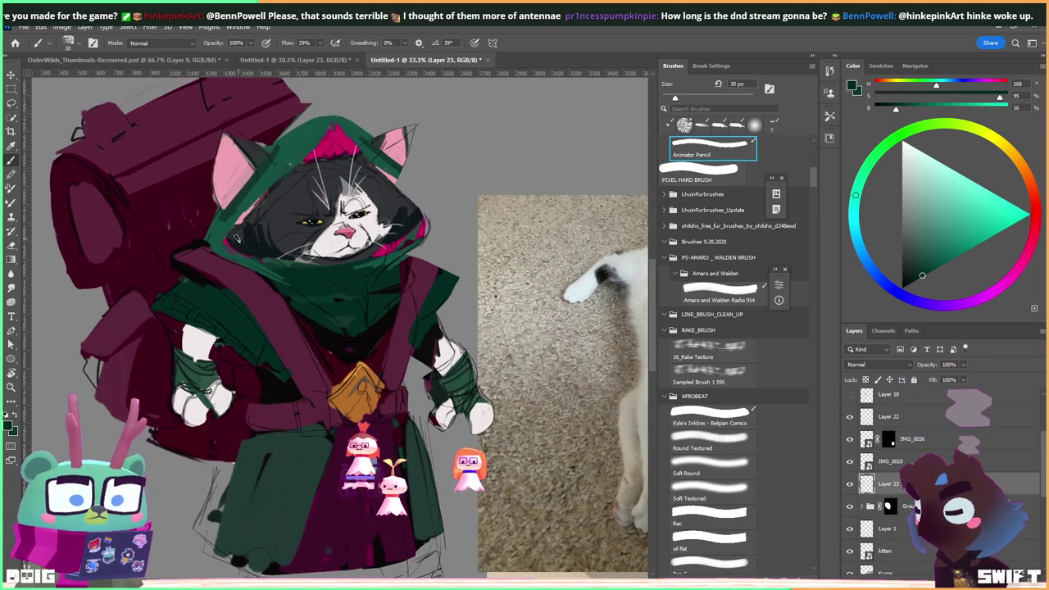
left_click(1024, 167)
left_click(938, 246)
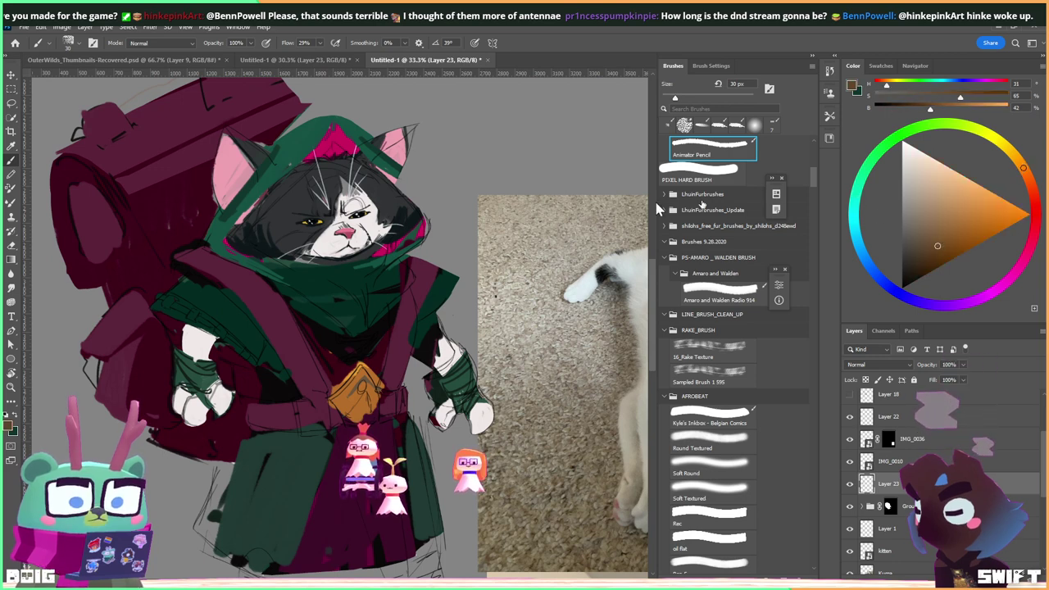
left_click_drag(158, 310, 254, 364)
left_click_drag(193, 314, 250, 357)
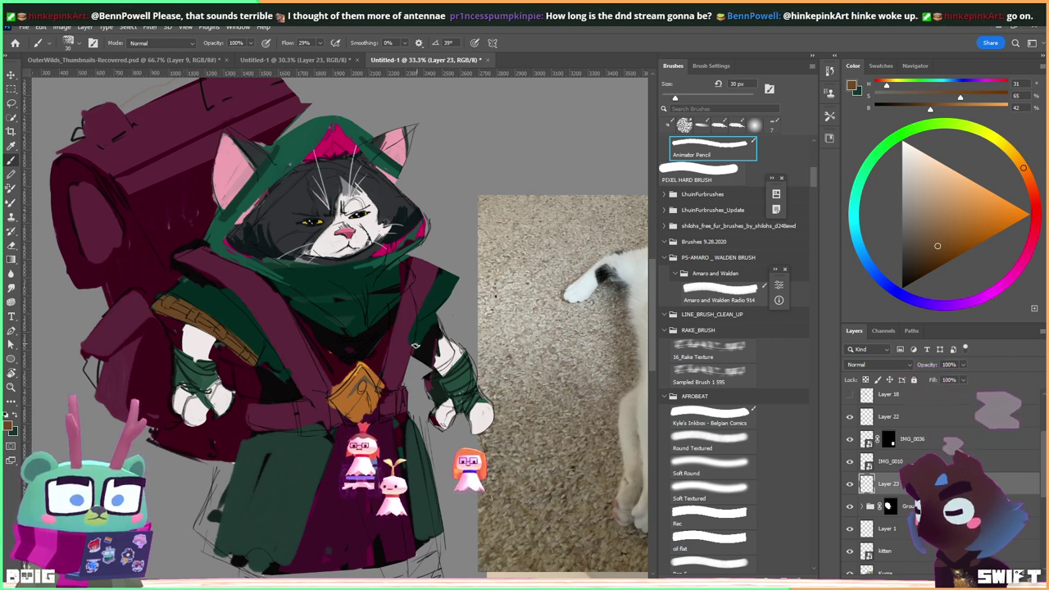
mouse_move(445, 277)
left_mouse_down()
mouse_move(417, 333)
mouse_move(428, 308)
left_mouse_up()
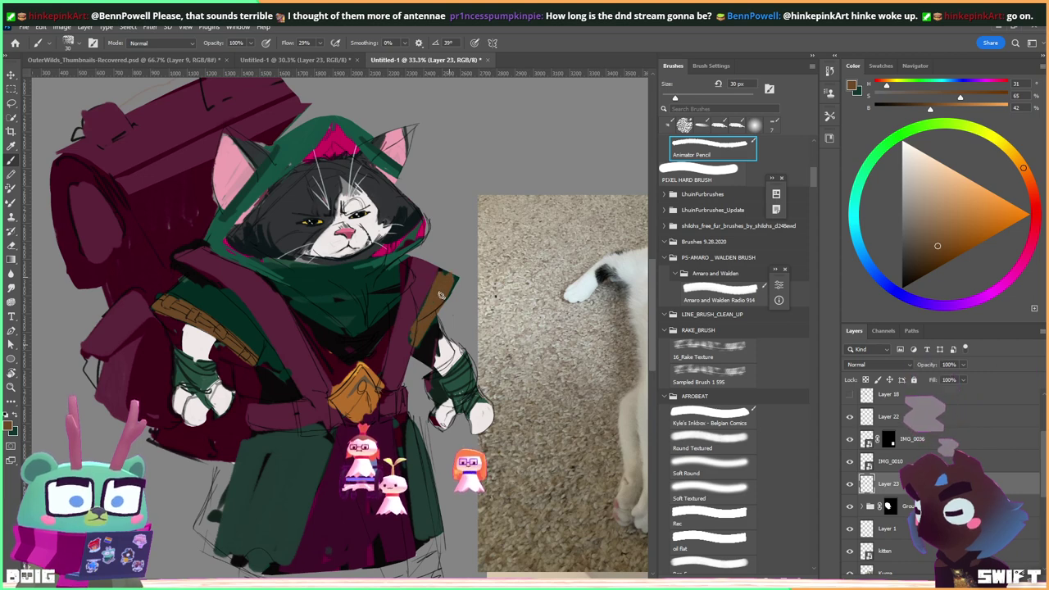
Clean up the upper arm beside the photo with its white fur colour, and dot orange-red studs along both brown sleeve trims.
left_click(441, 344, "alt")
mouse_move(442, 344)
left_mouse_down()
mouse_move(425, 346)
mouse_move(433, 326)
mouse_move(439, 342)
mouse_move(427, 356)
left_mouse_up()
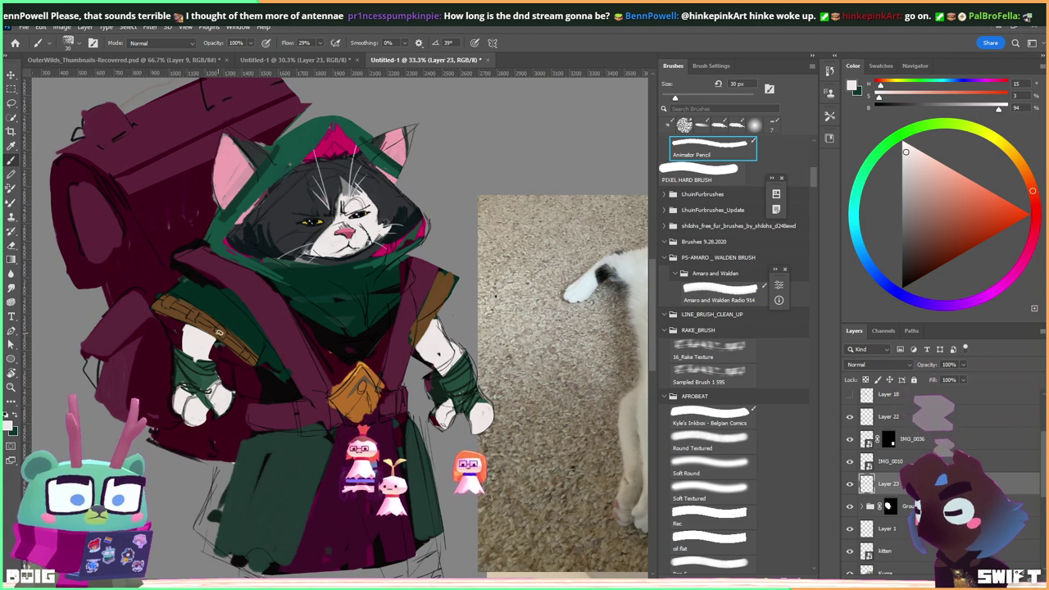
left_click(959, 214)
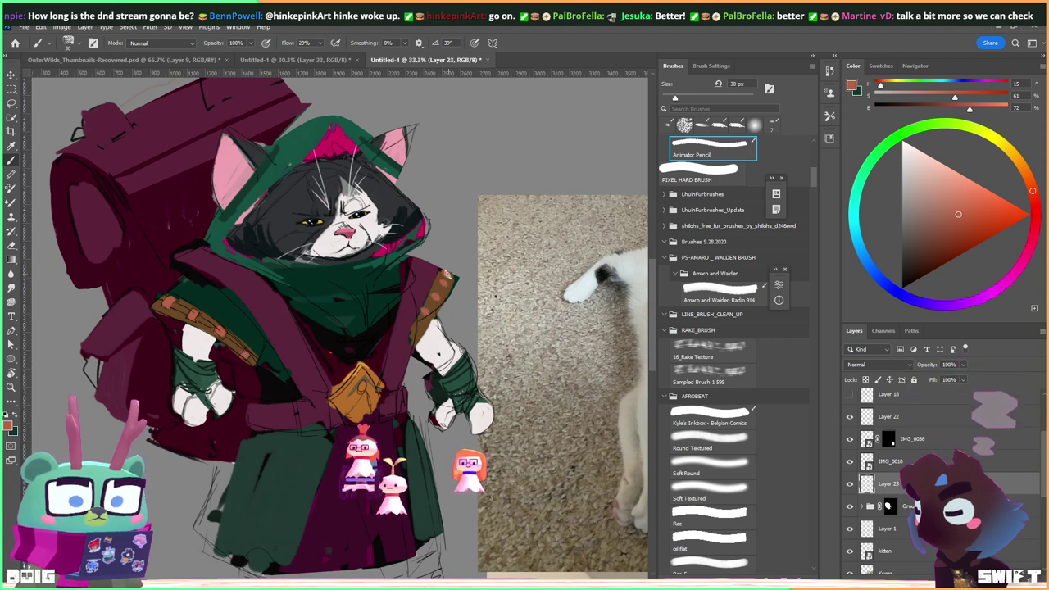
Tidy the shoulder beside the backpack and the strap edges using the painting's dark green, maroon and plum colours.
left_click(201, 288, "alt")
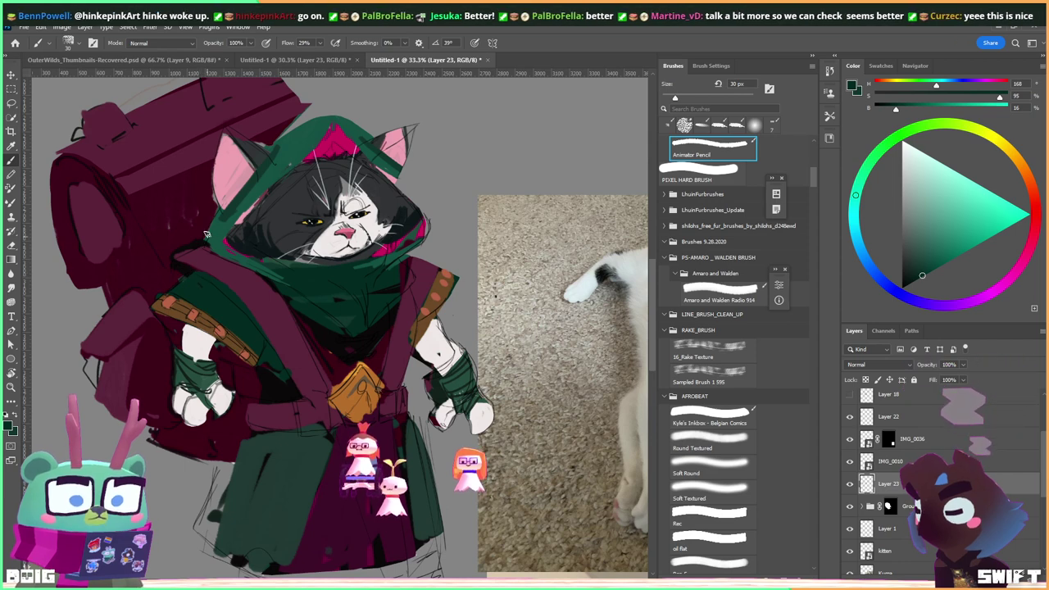
left_click(180, 255, "alt")
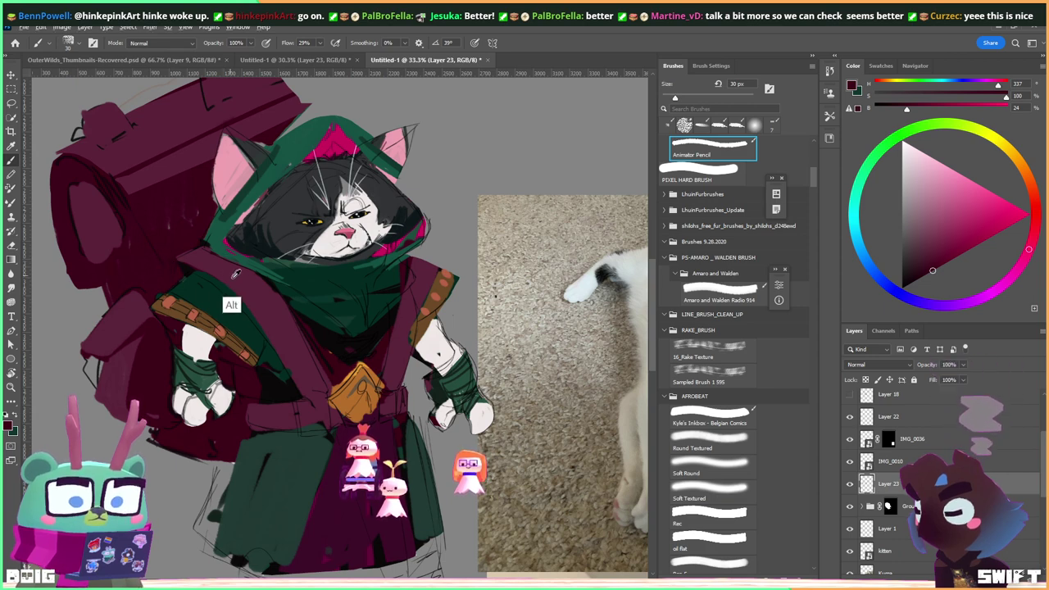
left_click(356, 518, "alt")
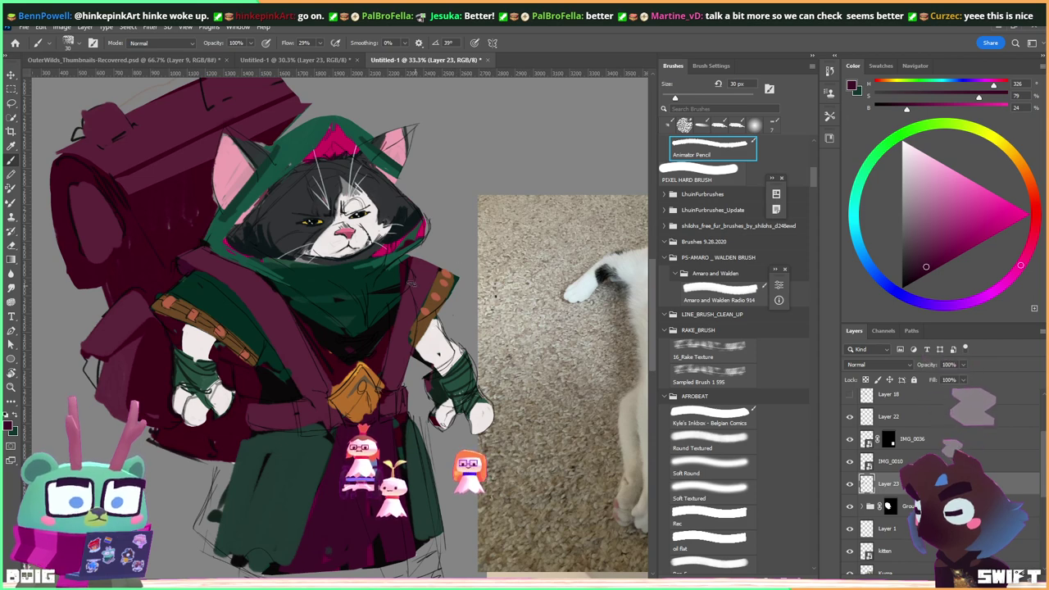
Repaint the cowl around the neck with dark and lighter green folds, letting it overlap the strap beside the photo.
scroll(408, 279, "up", 1)
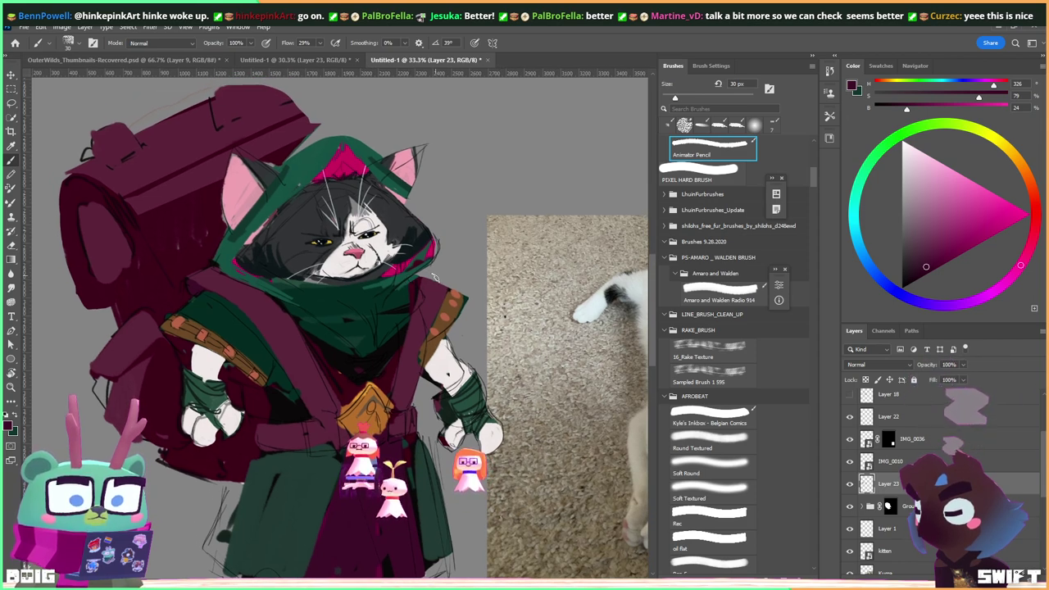
left_click(351, 309, "alt")
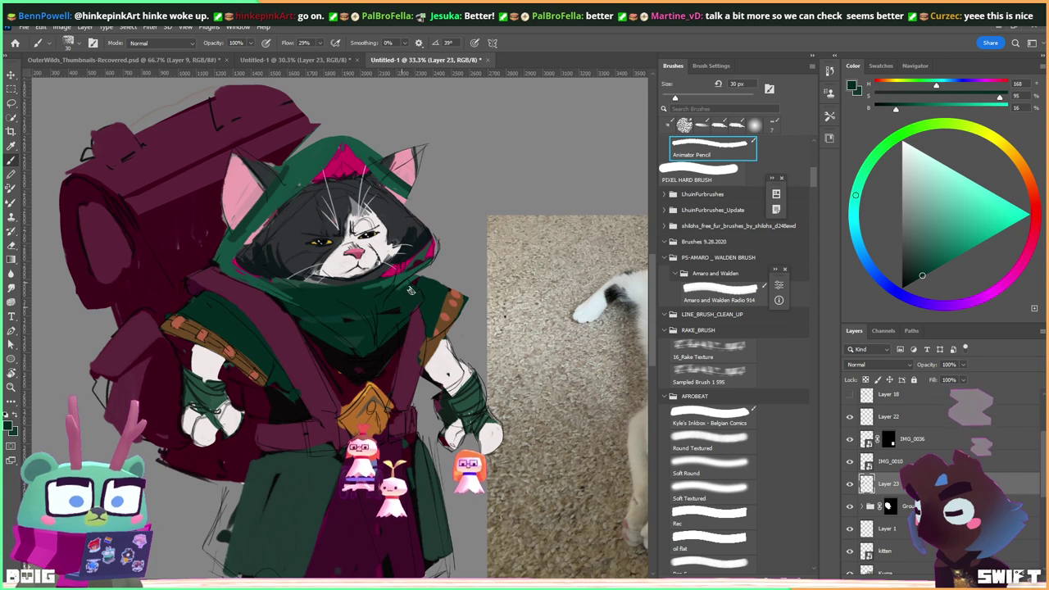
left_click(402, 315, "alt")
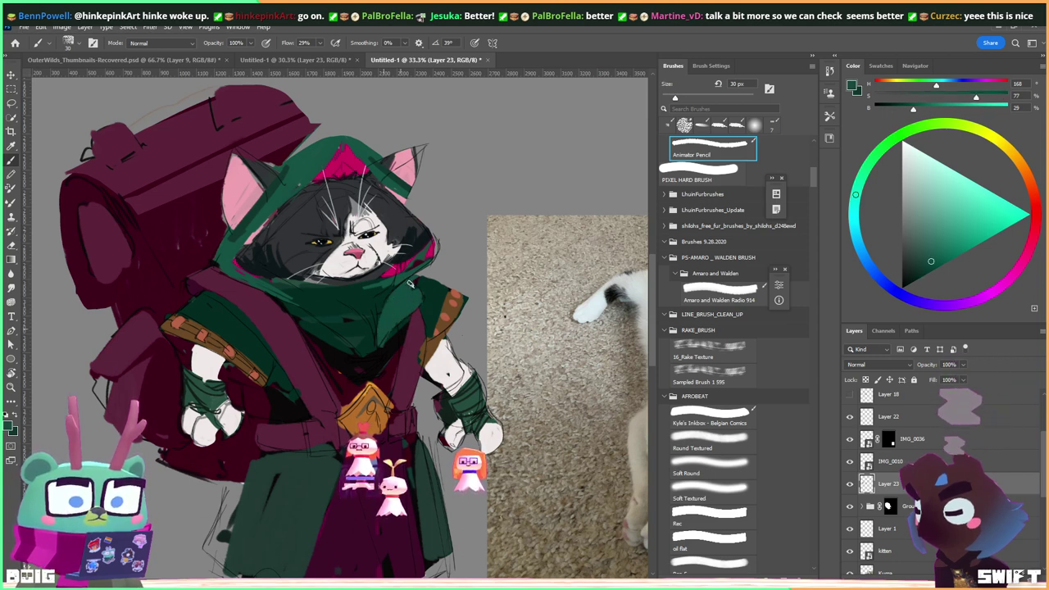
left_click(389, 338, "alt")
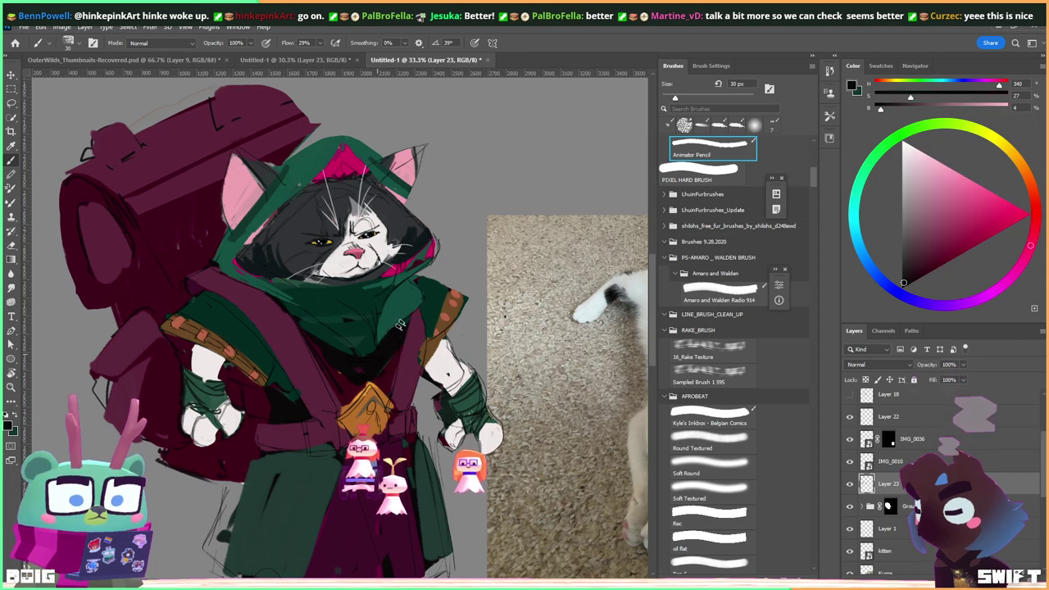
left_click(373, 283, "alt")
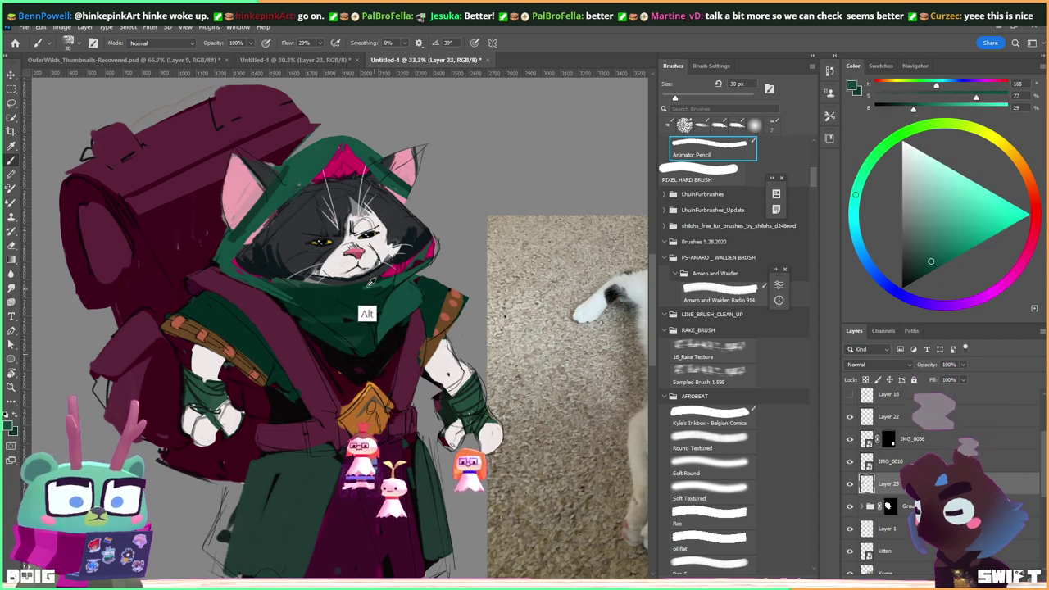
left_click(271, 284, "alt")
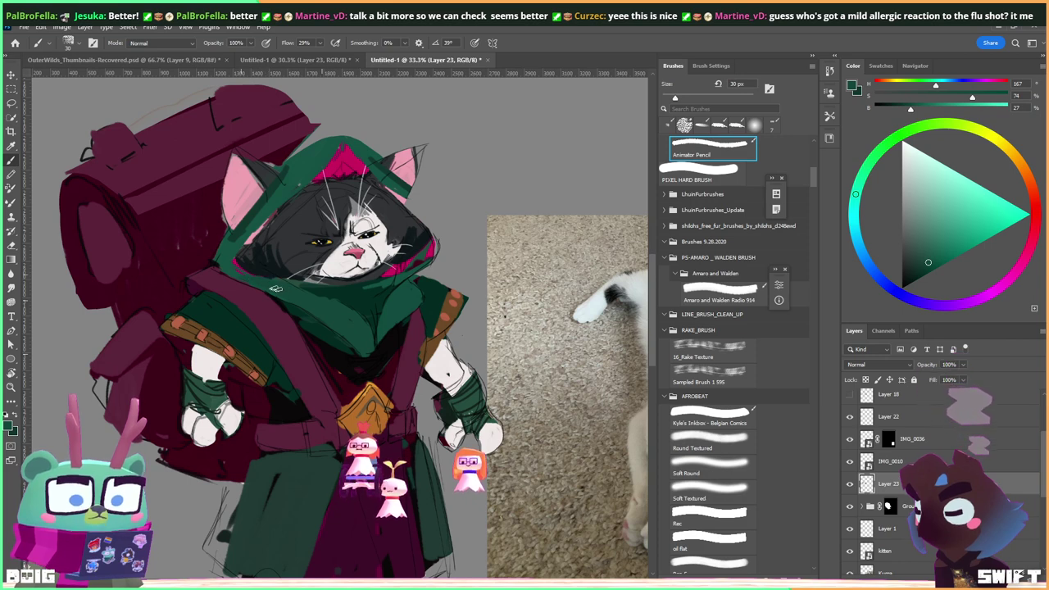
key("alt")
Try painting a large white fur patch over the cowl below the cat's chin, and compare it with the cat photo.
left_click_drag(562, 417, 558, 443)
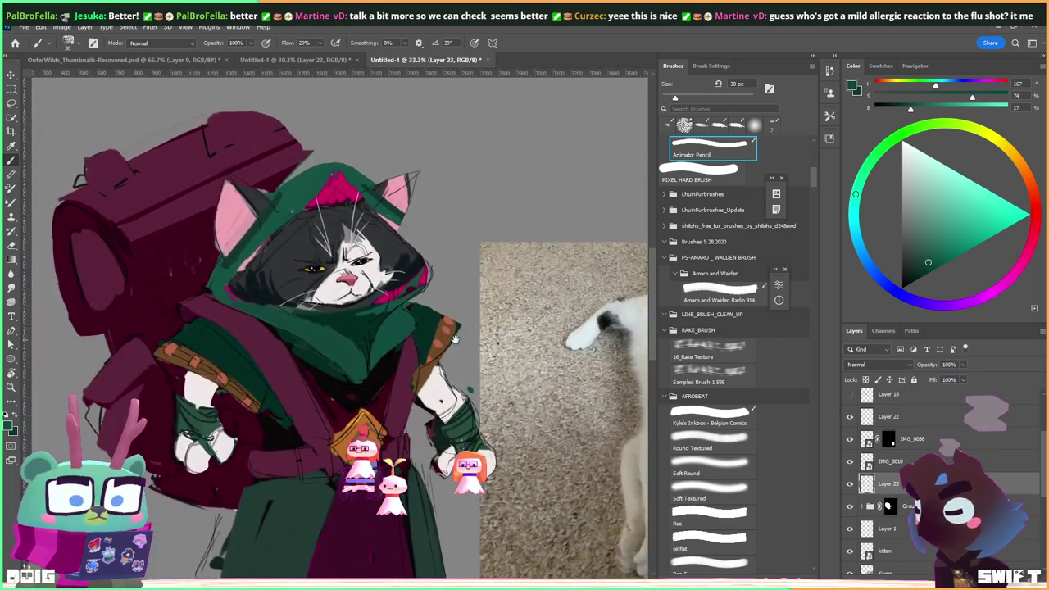
key("alt")
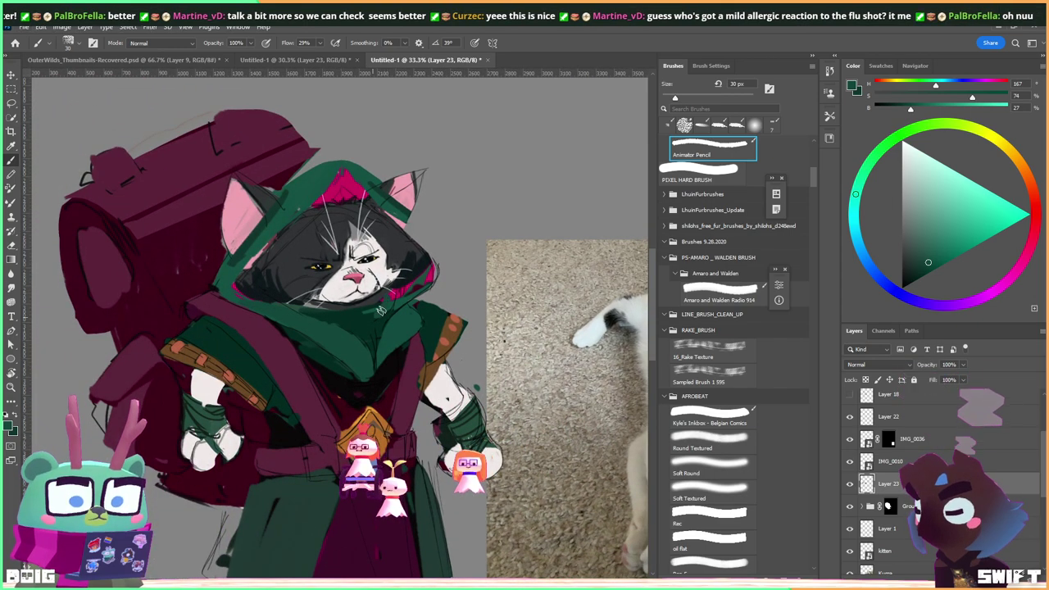
left_click(375, 302, "alt")
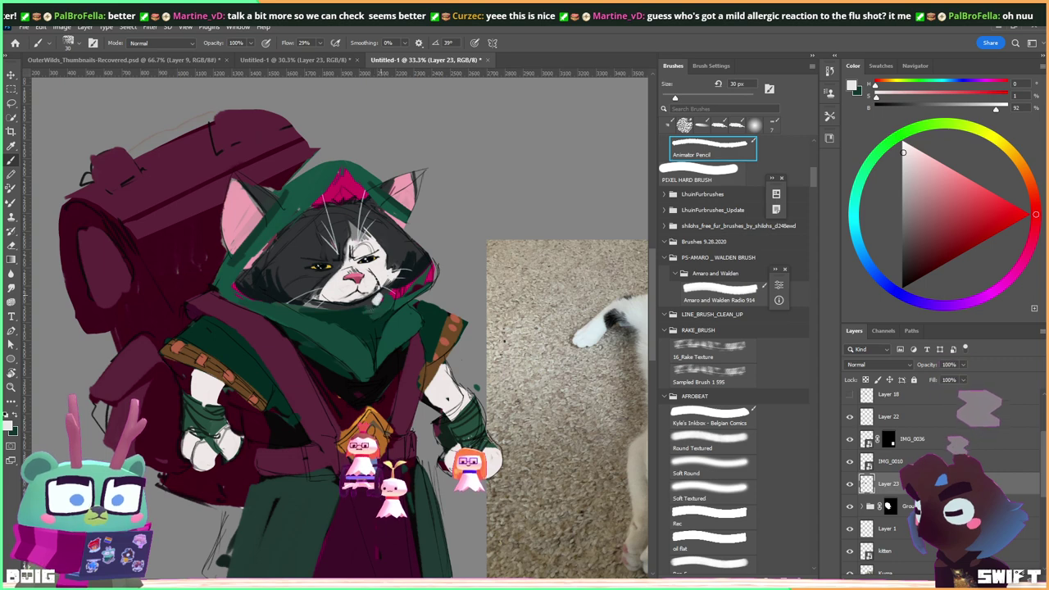
mouse_move(375, 303)
left_mouse_down()
mouse_move(392, 297)
mouse_move(379, 315)
mouse_move(360, 300)
mouse_move(372, 294)
mouse_move(342, 313)
mouse_move(290, 306)
mouse_move(331, 320)
mouse_move(344, 311)
mouse_move(349, 324)
mouse_move(367, 323)
mouse_move(361, 337)
mouse_move(366, 312)
left_mouse_up()
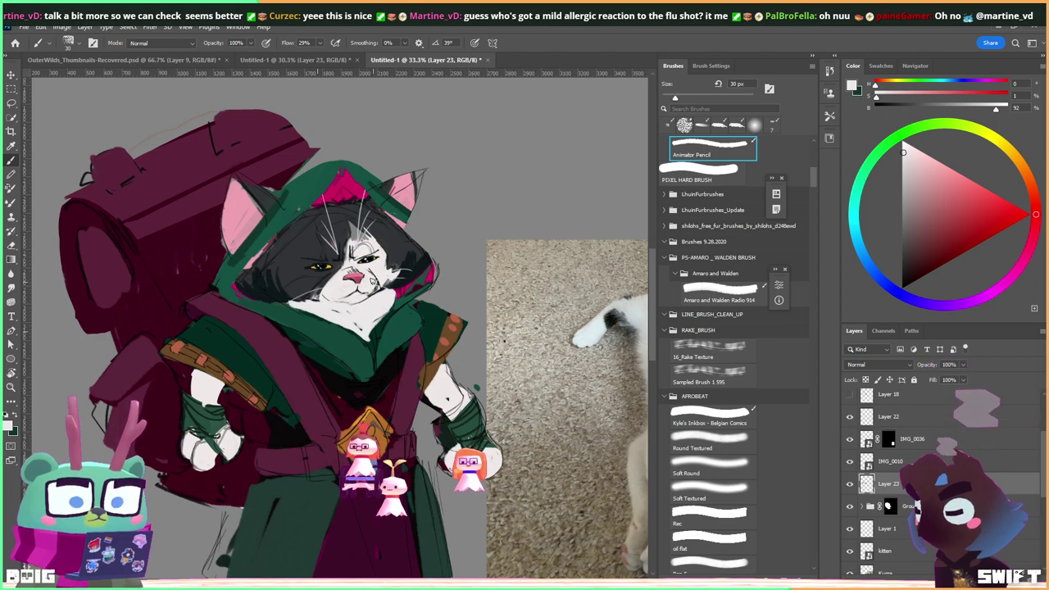
mouse_move(475, 336)
left_mouse_down()
mouse_move(300, 288)
mouse_move(259, 336)
mouse_move(258, 311)
left_mouse_up()
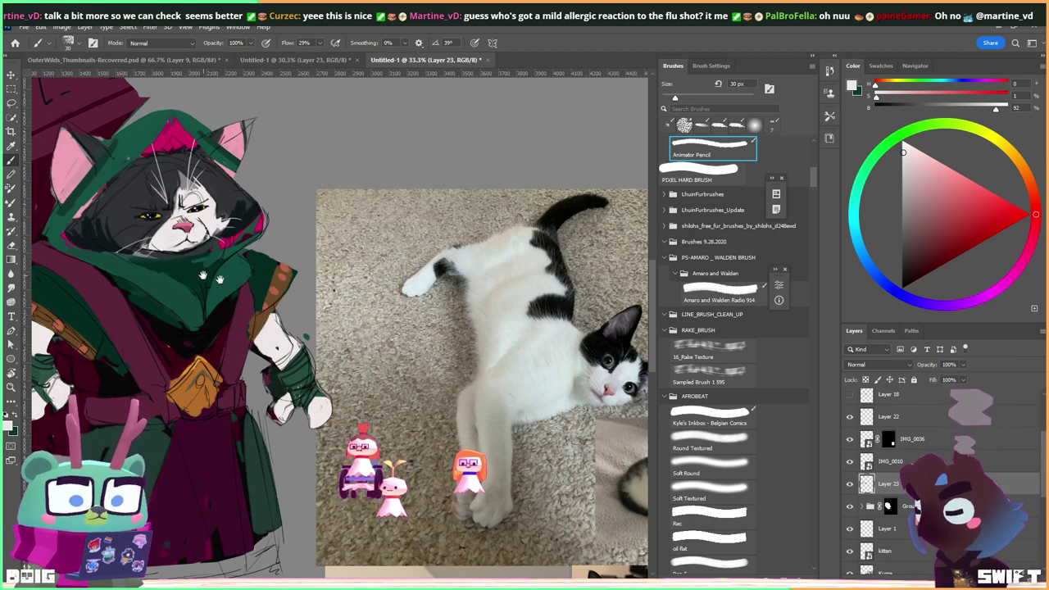
scroll(205, 271, "up", 1)
Paint a small pointed patch of white fur between the cat's chin and the cowl, using the face's white.
left_click(252, 266, "alt")
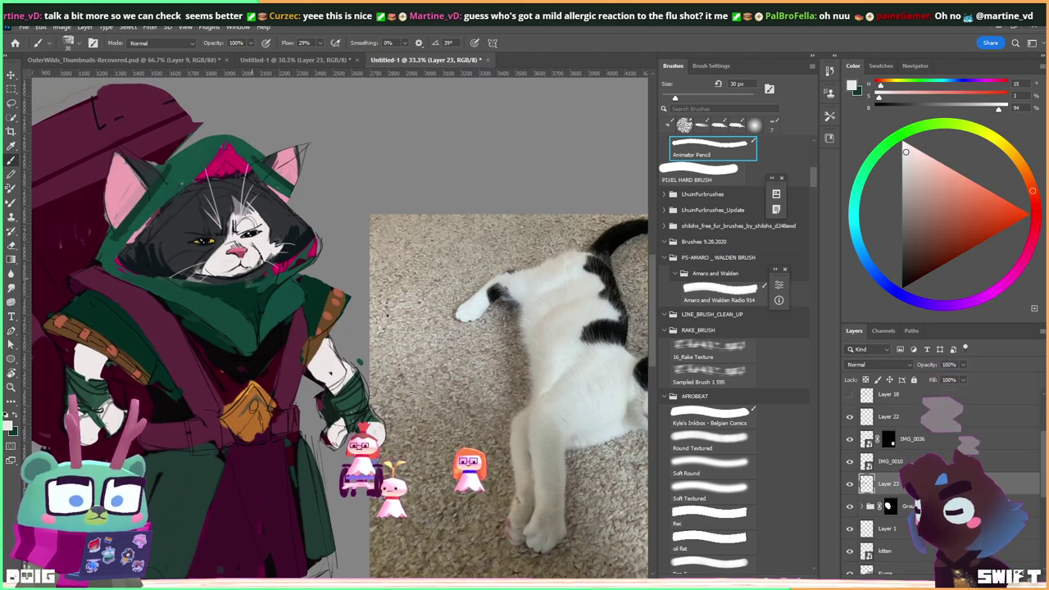
mouse_move(255, 267)
left_mouse_down()
mouse_move(244, 288)
mouse_move(242, 279)
mouse_move(205, 282)
mouse_move(227, 286)
left_mouse_up()
left_click_drag(264, 253, 283, 271)
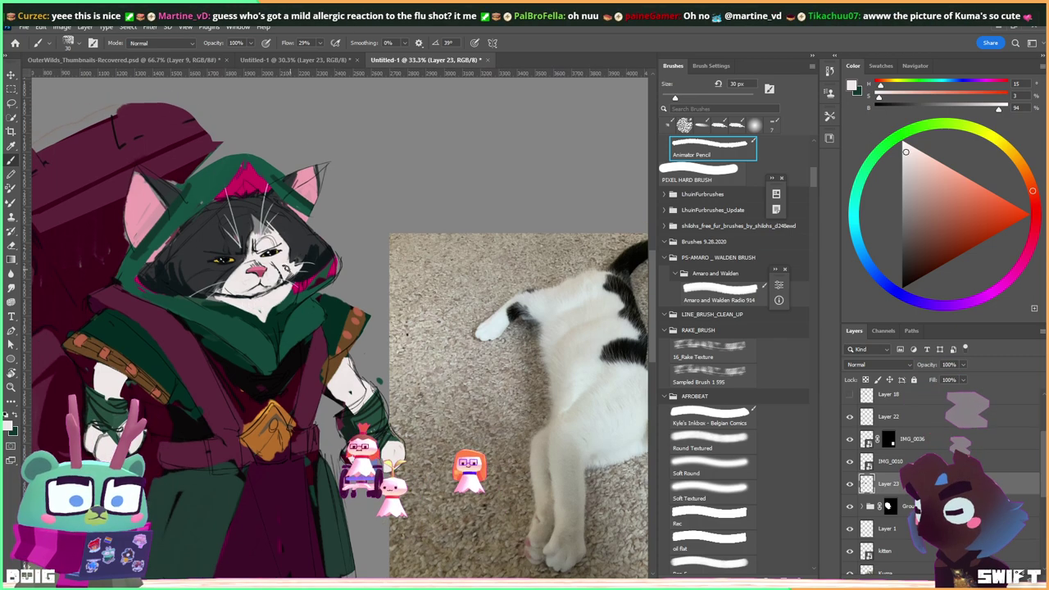
Shade the neck fur below the cat's chin with a muted pinkish grey.
left_click(922, 199)
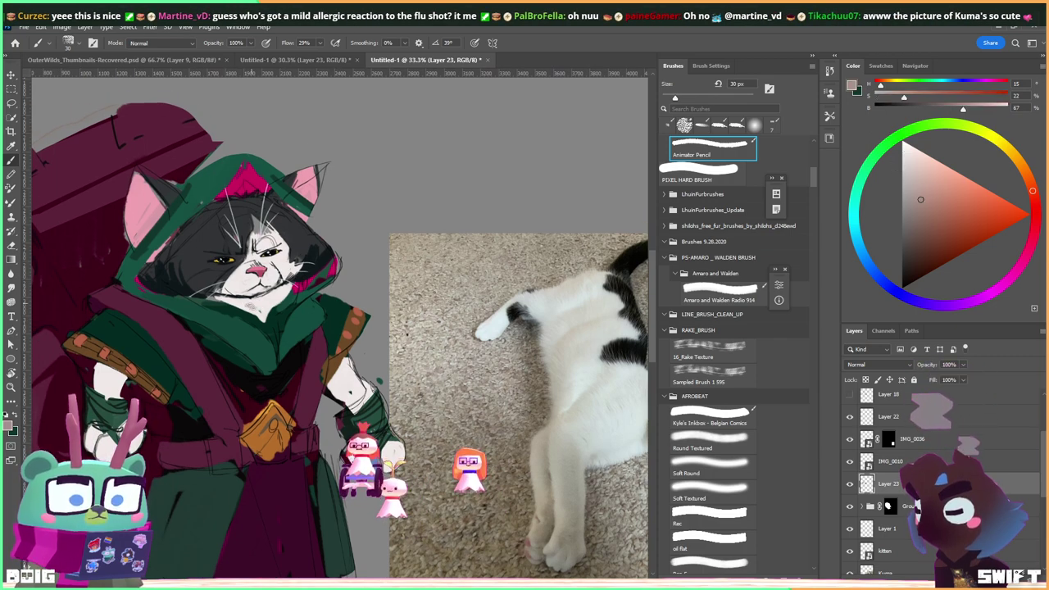
left_click(250, 303, "alt")
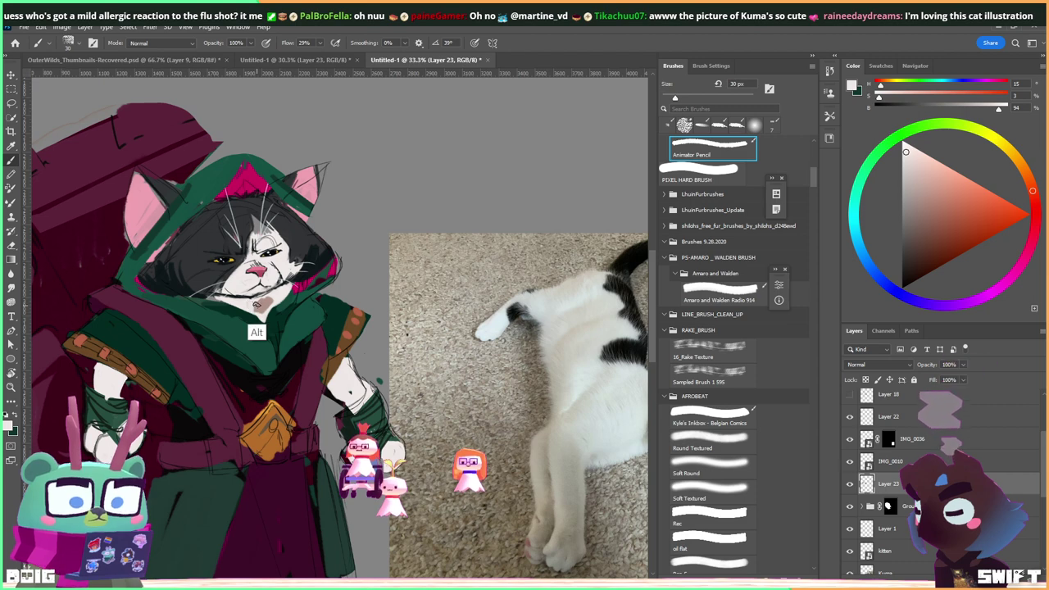
left_click(256, 331, "alt")
mouse_move(257, 328)
left_mouse_down()
mouse_move(283, 290)
mouse_move(262, 299)
mouse_move(277, 302)
mouse_move(290, 284)
left_mouse_up()
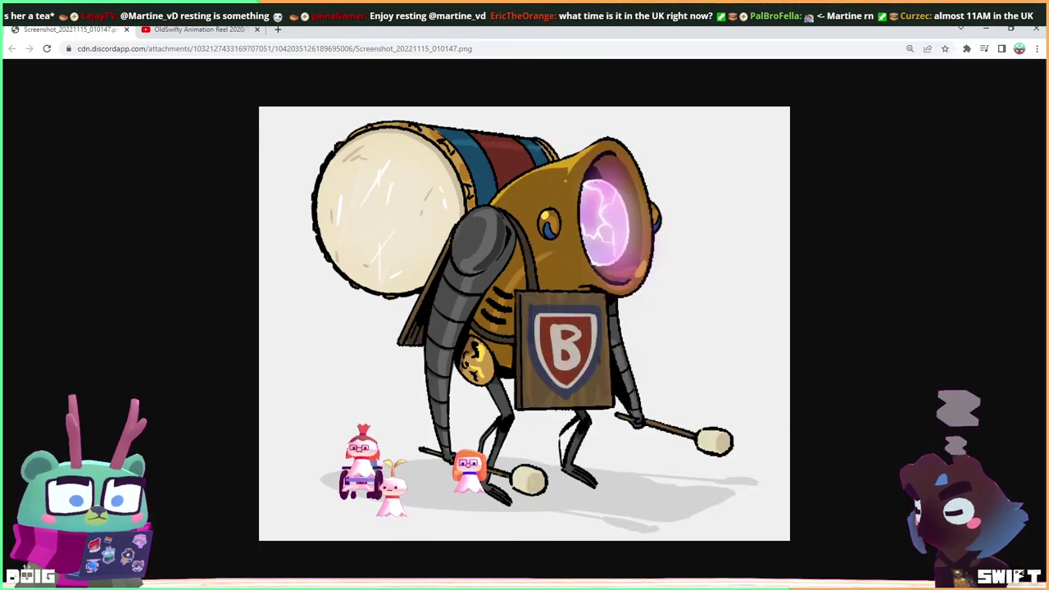
Place the browser window with the drum-carrying character image beside the cat painting to view it, and minimise it.
left_click_drag(343, 36, 696, 121)
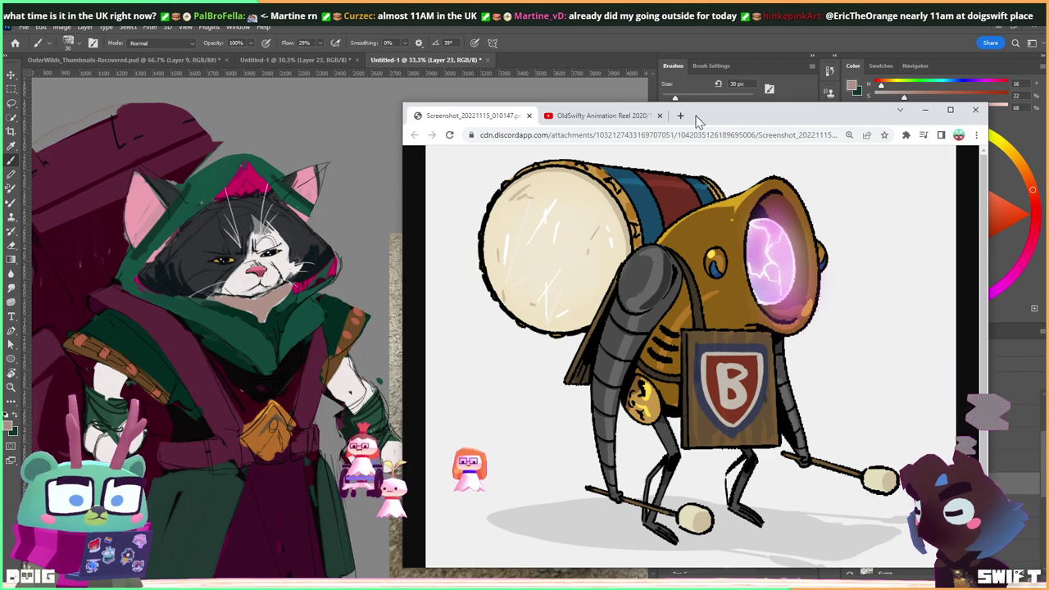
left_click_drag(696, 120, 692, 105)
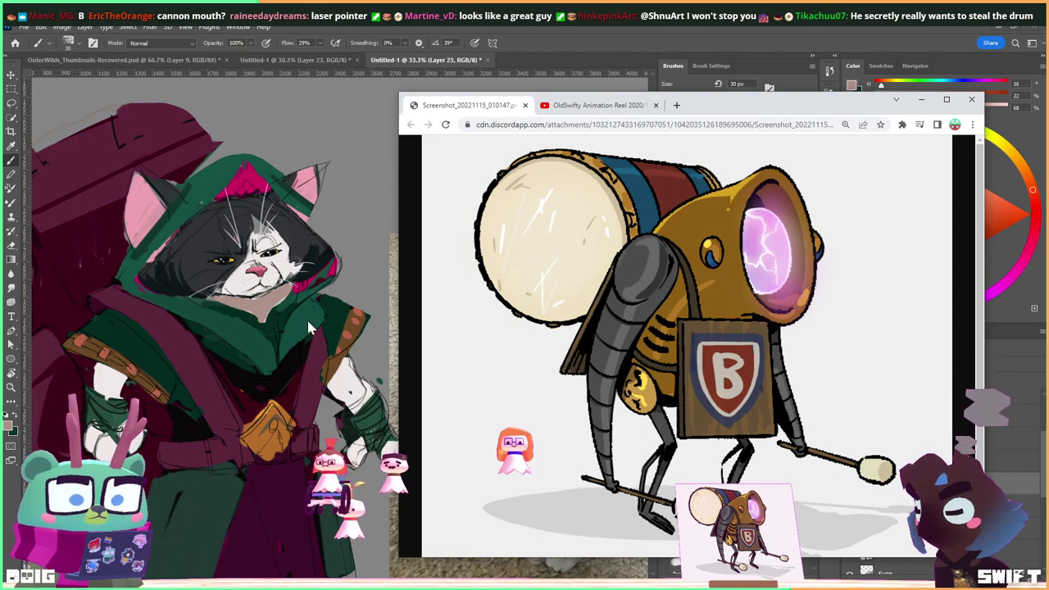
left_click(922, 99)
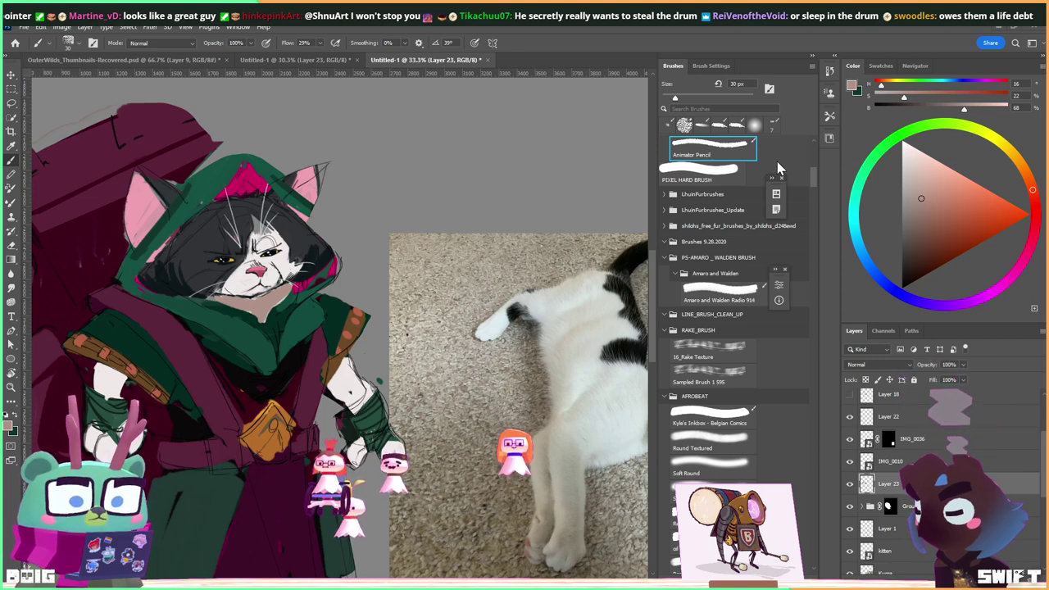
Tidy the cowl's edge around the neck fur below the cat's chin using the hood's dark green.
left_click(260, 325, "alt")
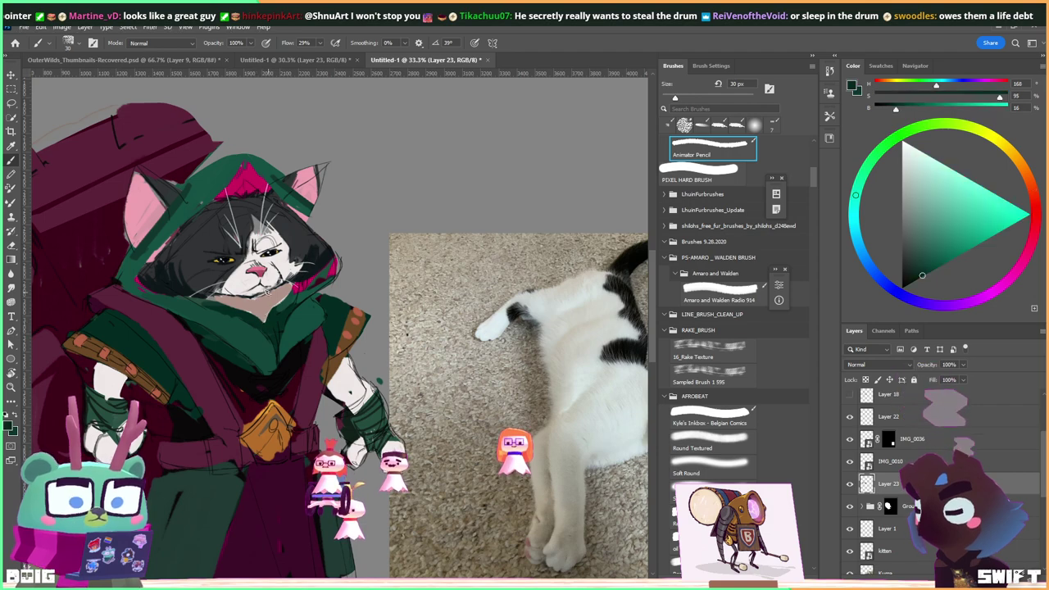
left_click_drag(261, 298, 275, 303)
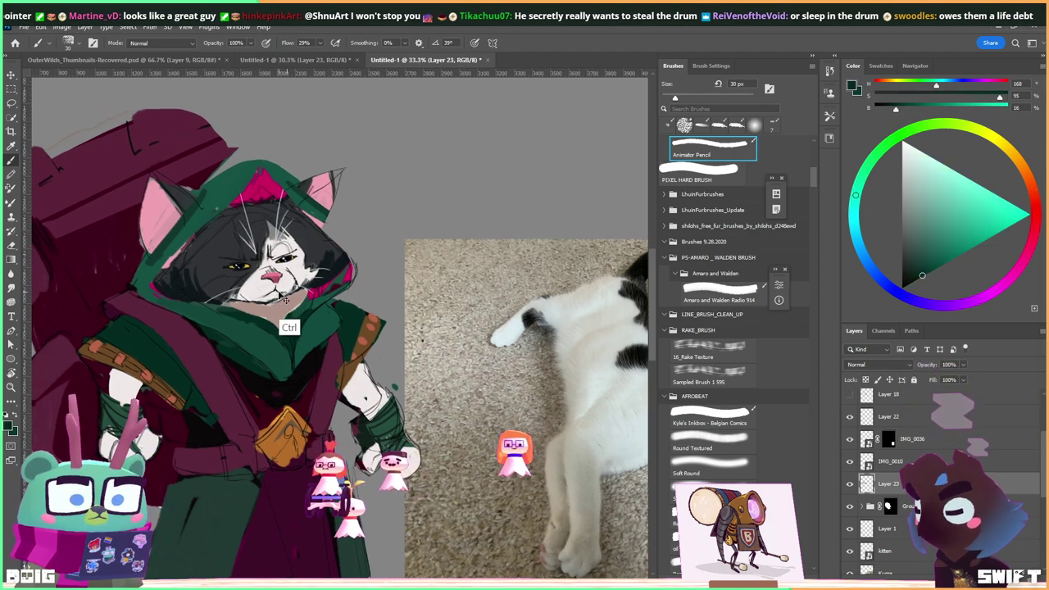
key("ctrl+plus")
left_click_drag(228, 291, 279, 280)
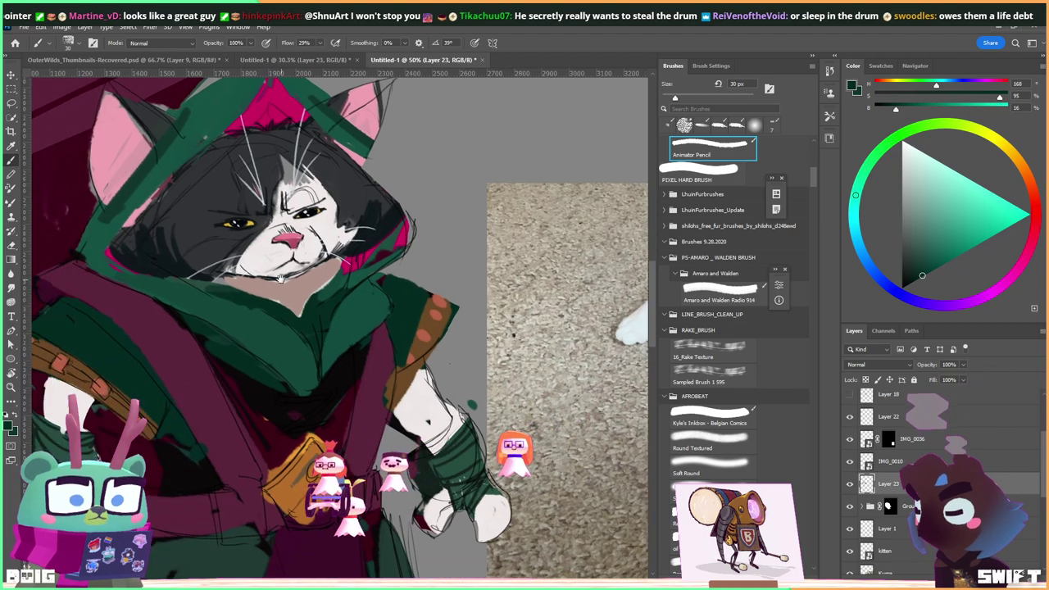
Brush white highlights onto the pointed tip and edge of the neck fur with a 9 px brush, using the face's white.
left_click(332, 231, "alt")
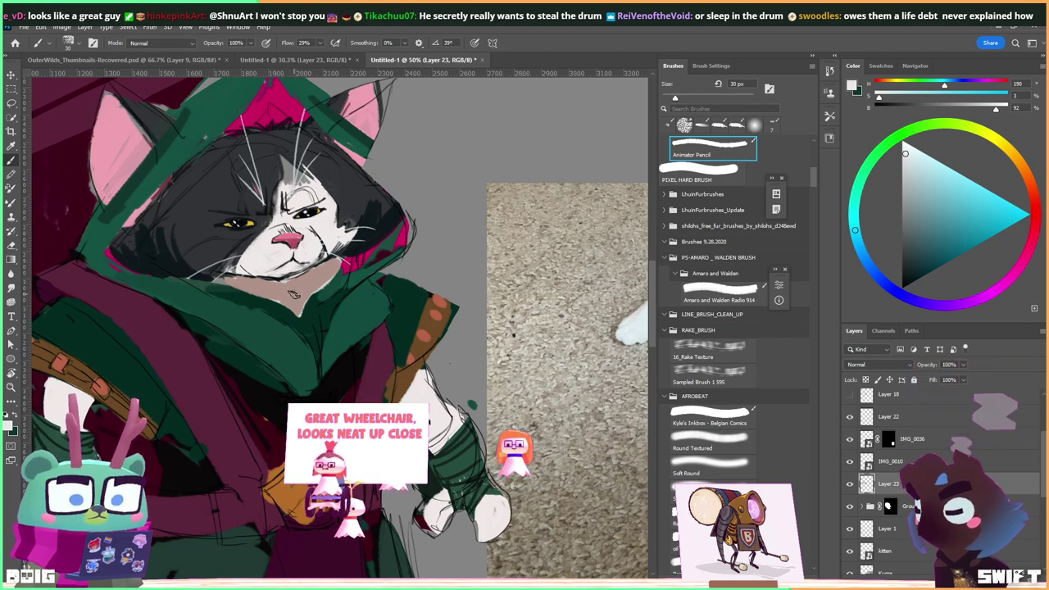
key("bracketleft")
key("bracketleft")
key("bracketleft")
key("bracketleft")
key("bracketleft")
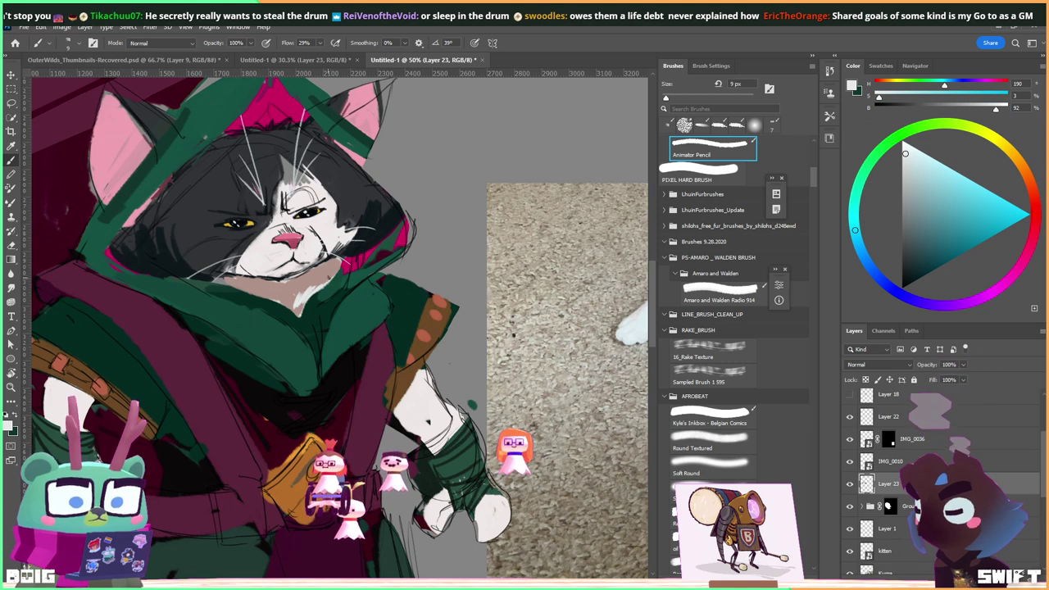
mouse_move(295, 300)
left_mouse_down()
mouse_move(298, 310)
mouse_move(324, 280)
left_mouse_up()
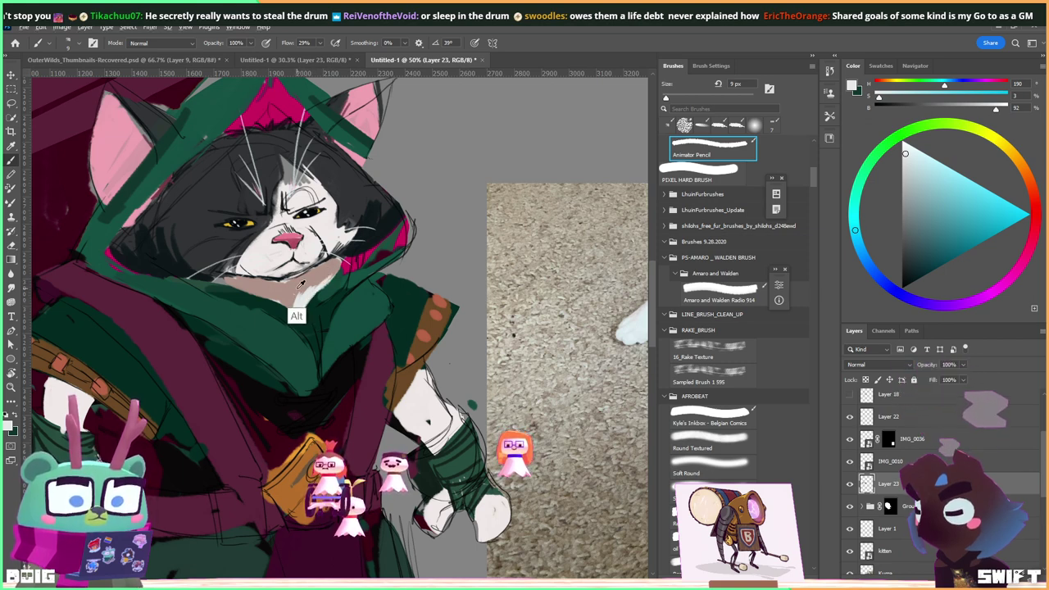
Blend the neck fur with its muted pinkish grey and add small off-white touches under the chin.
left_click(297, 308, "alt")
mouse_move(297, 315)
left_mouse_down()
mouse_move(332, 275)
mouse_move(312, 324)
left_mouse_up()
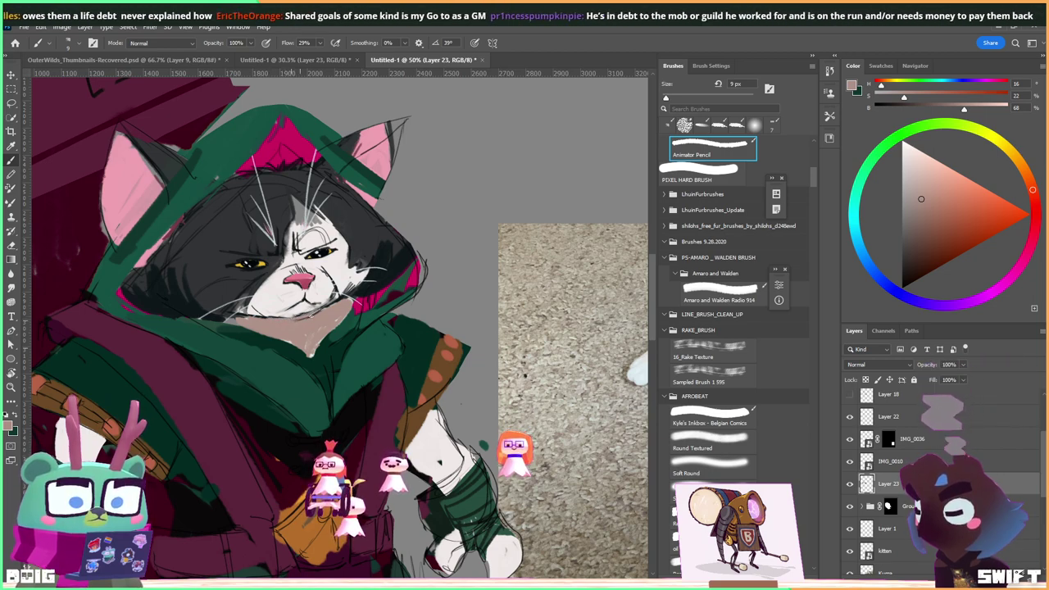
left_click(315, 321, "alt")
left_click_drag(315, 320, 296, 317)
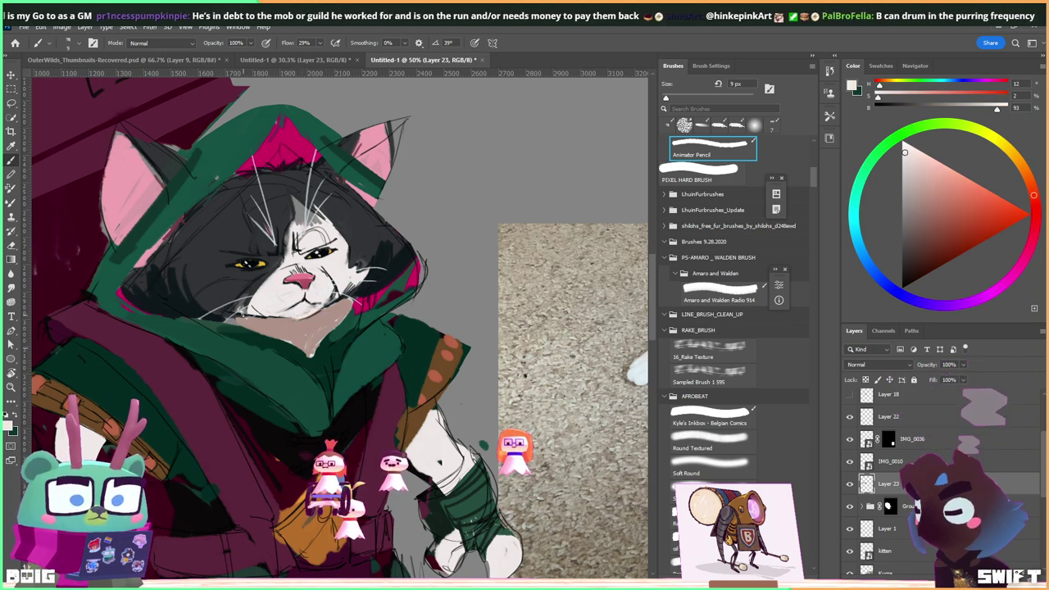
key("ctrl+minus")
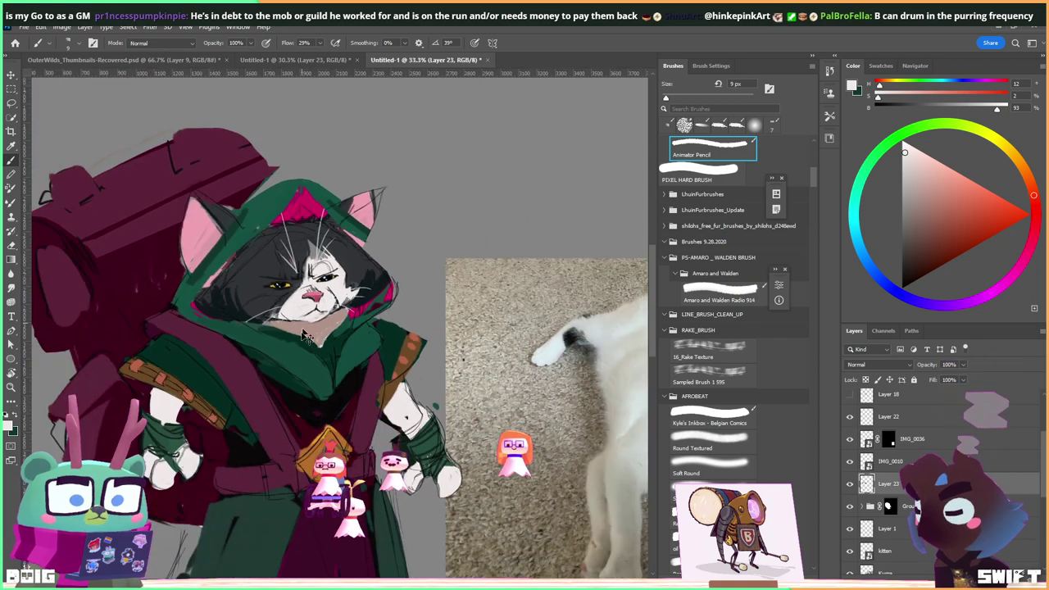
key("ctrl+minus")
key("ctrl+plus")
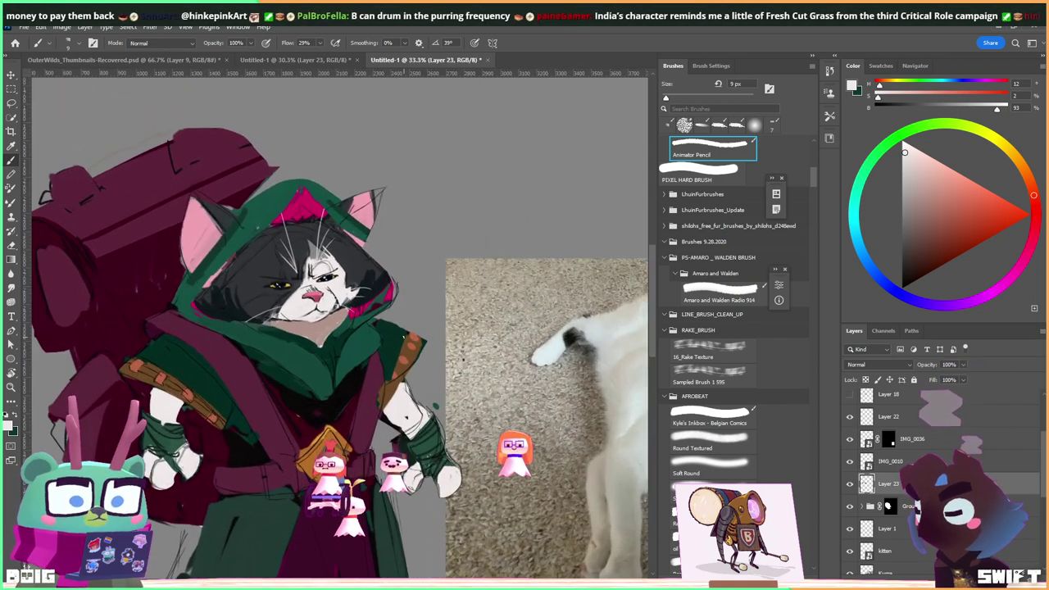
Clean up both paws' fingers in off-white, touch up the green wrist wrap, and enlarge the brush to 35 px.
left_click_drag(446, 433, 418, 346)
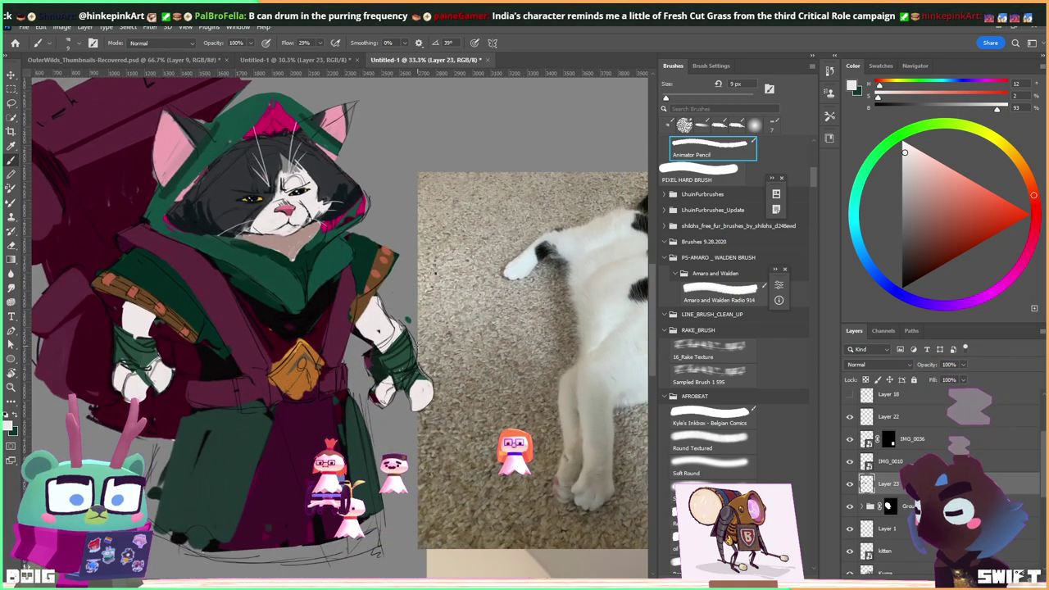
left_click(125, 359, "alt")
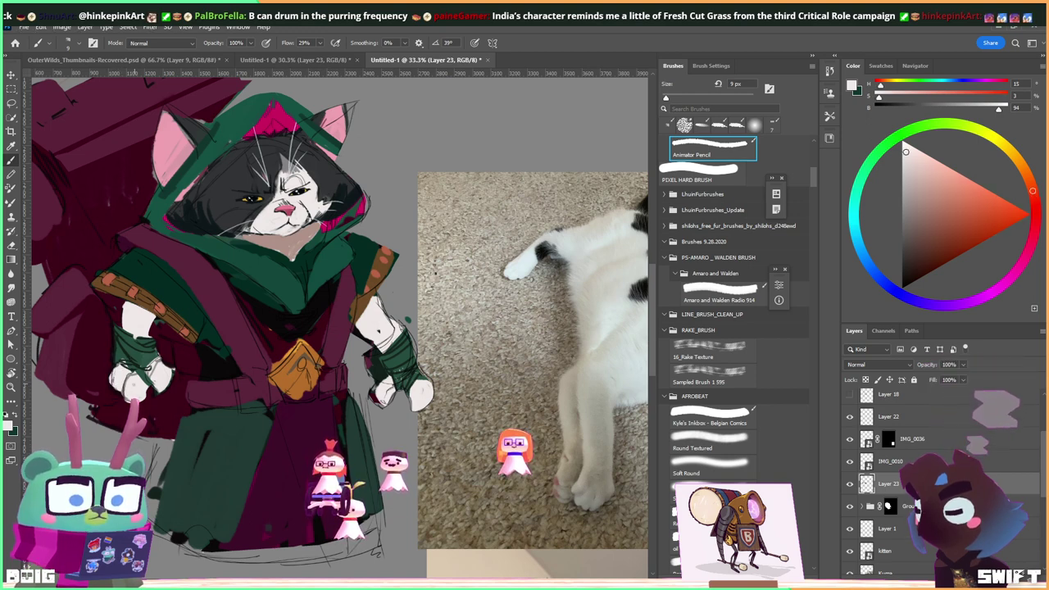
left_click(386, 361, "alt")
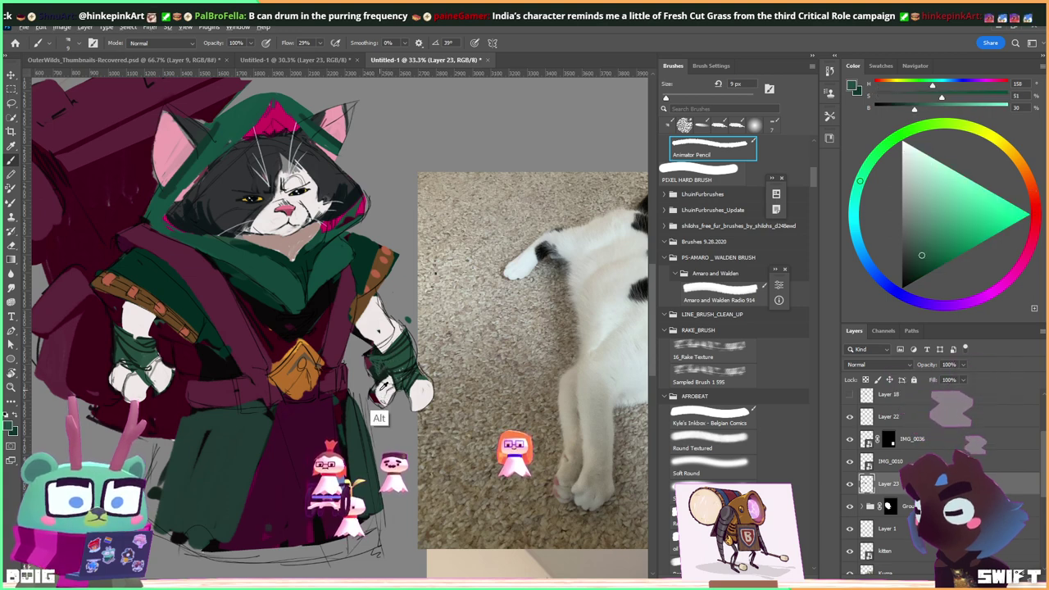
left_click(382, 387, "alt")
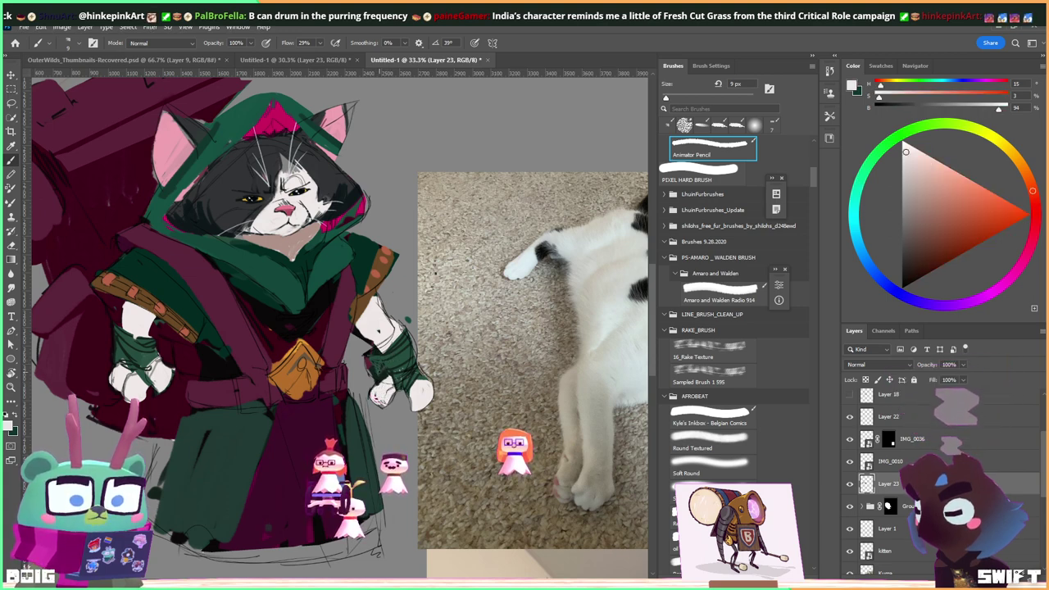
key("bracketright")
key("bracketright")
key("bracketright")
key("bracketright")
key("bracketright")
key("bracketright")
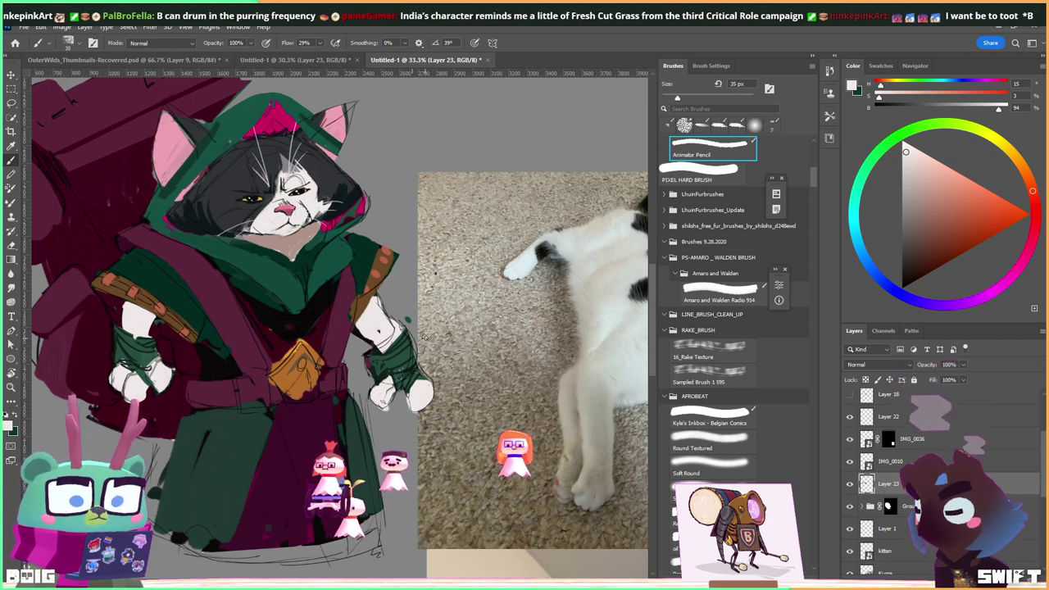
Shade the paws and forearms with a light grey sampled from the cat photo.
left_click(599, 443, "alt")
mouse_move(379, 402)
left_mouse_down()
mouse_move(406, 403)
mouse_move(417, 389)
mouse_move(420, 403)
mouse_move(431, 383)
mouse_move(414, 390)
left_mouse_up()
left_click(537, 354, "alt")
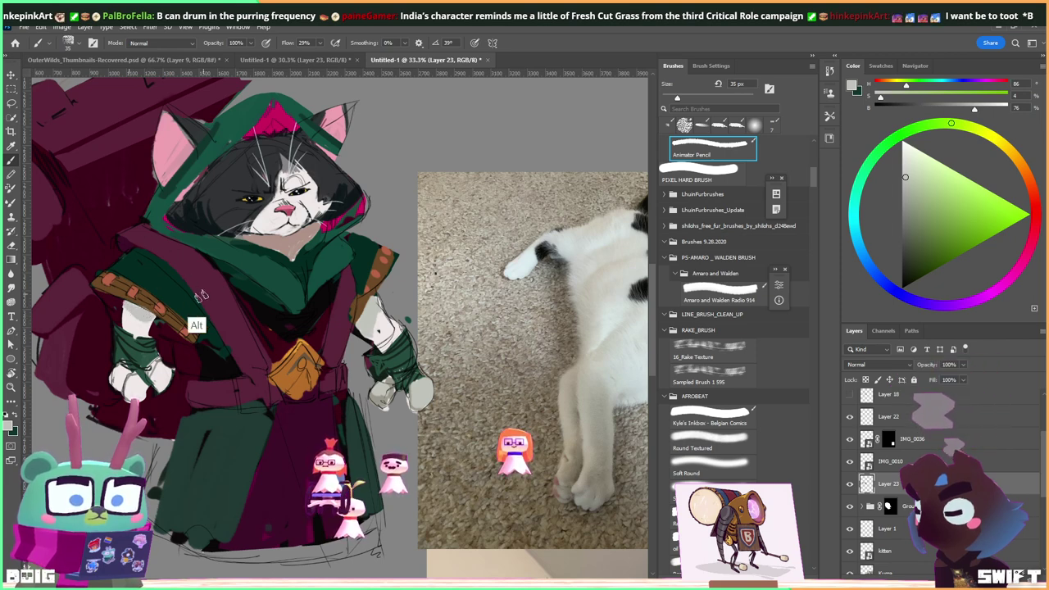
Darken the insides of the sleeve cuffs with a deep brown and shade the upper arm fur light grey.
left_click(287, 320, "alt")
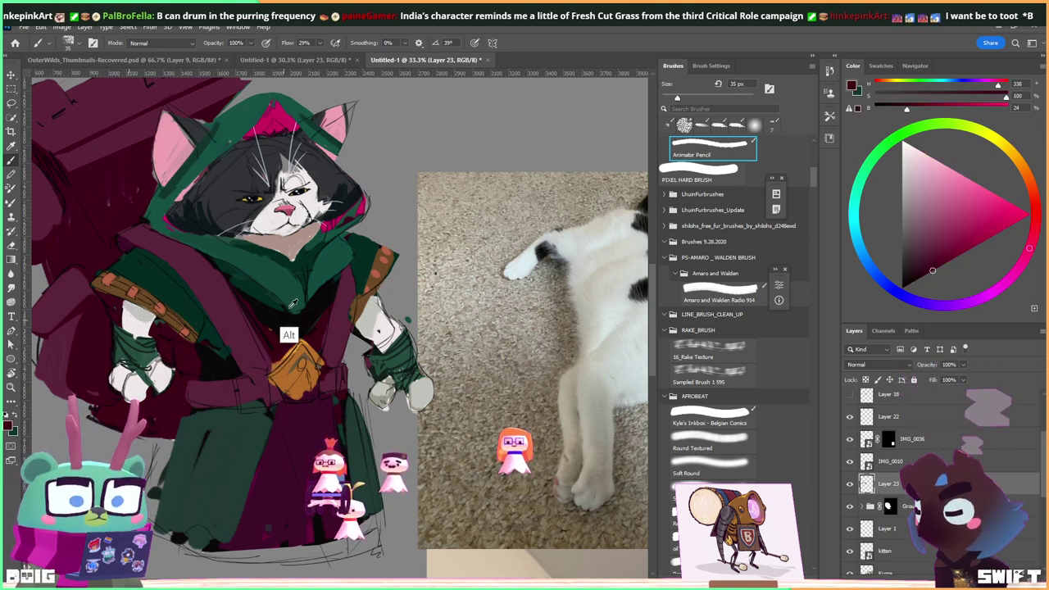
left_click(1029, 178)
left_click(952, 255)
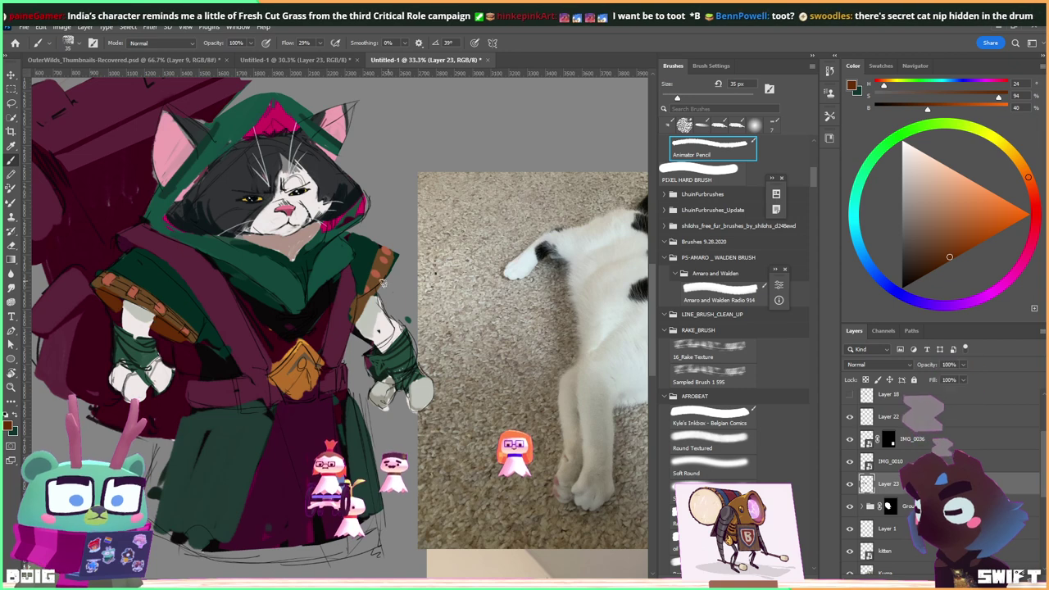
left_click(362, 310, "alt")
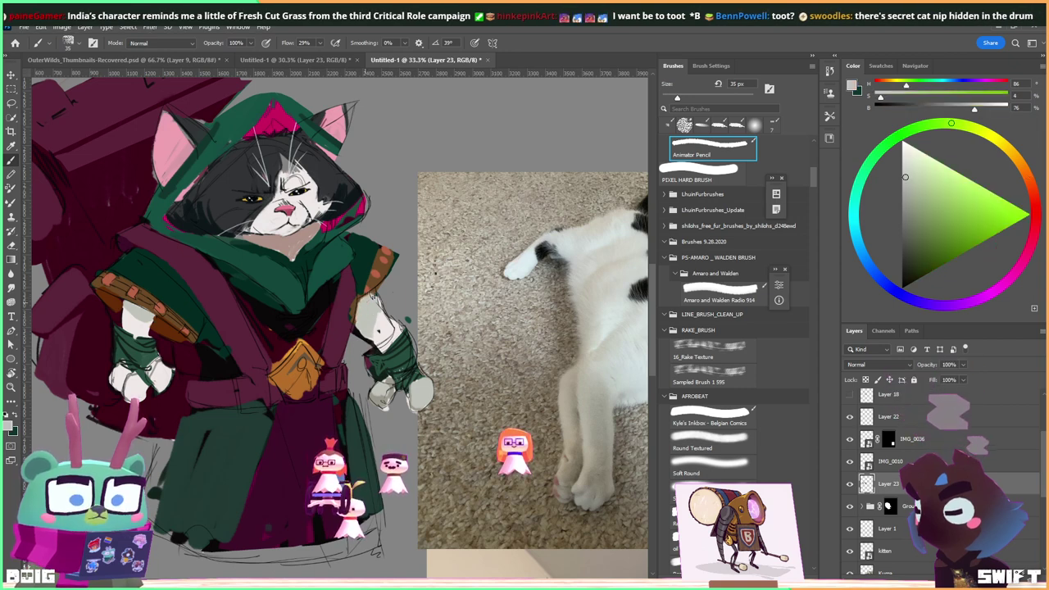
Fill the dark chest area between the straps with mid green as a tunic, leaving dark zigzag lacing lines.
left_click(351, 330, "alt")
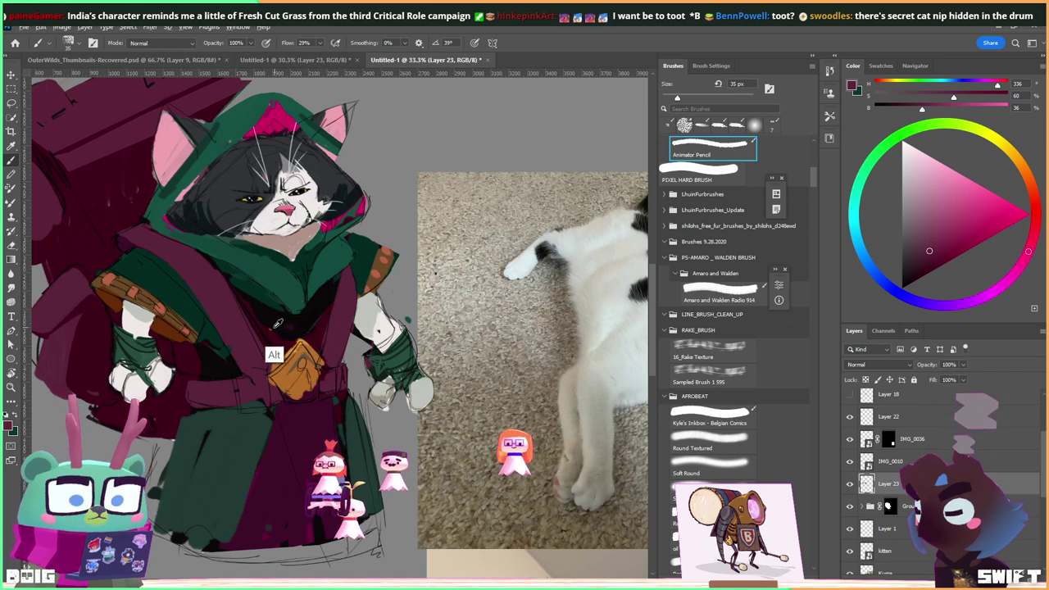
left_click(279, 270, "alt")
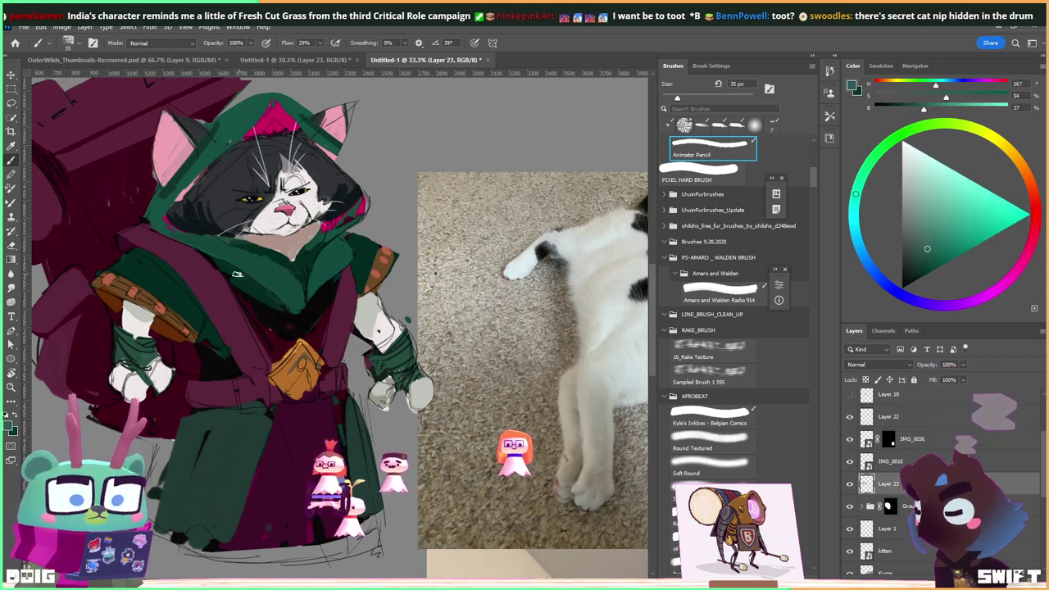
mouse_move(221, 268)
left_mouse_down()
mouse_move(286, 308)
mouse_move(280, 334)
mouse_move(303, 328)
mouse_move(294, 317)
mouse_move(319, 306)
mouse_move(306, 338)
mouse_move(315, 357)
mouse_move(325, 289)
left_mouse_up()
mouse_move(238, 280)
left_mouse_down()
mouse_move(274, 365)
mouse_move(287, 348)
mouse_move(272, 312)
left_mouse_up()
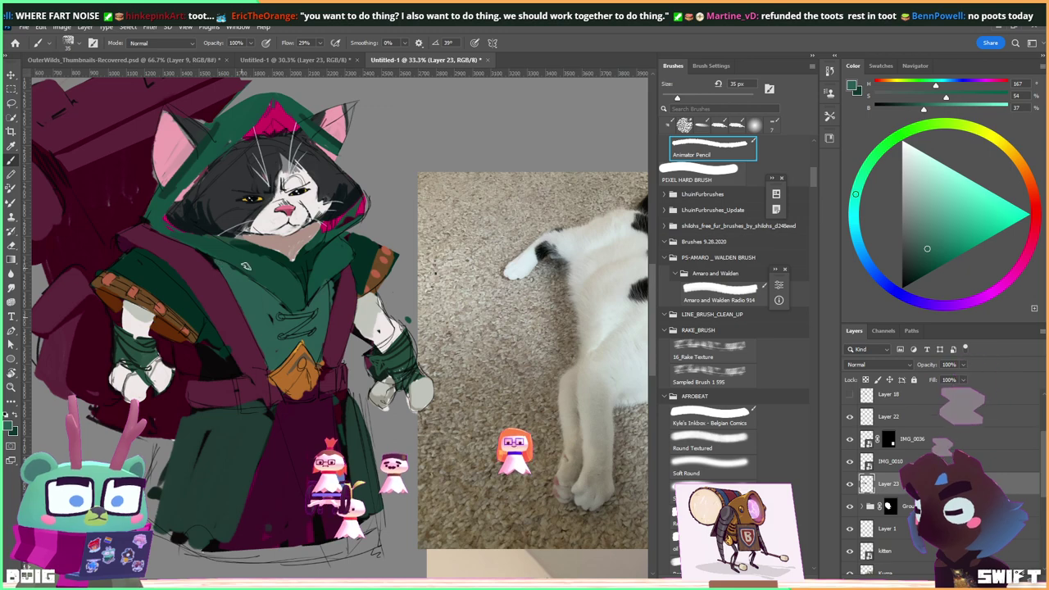
Clean up the maroon straps' edges and extend the green tunic to the side of the waist below the sleeve.
left_click(231, 263, "alt")
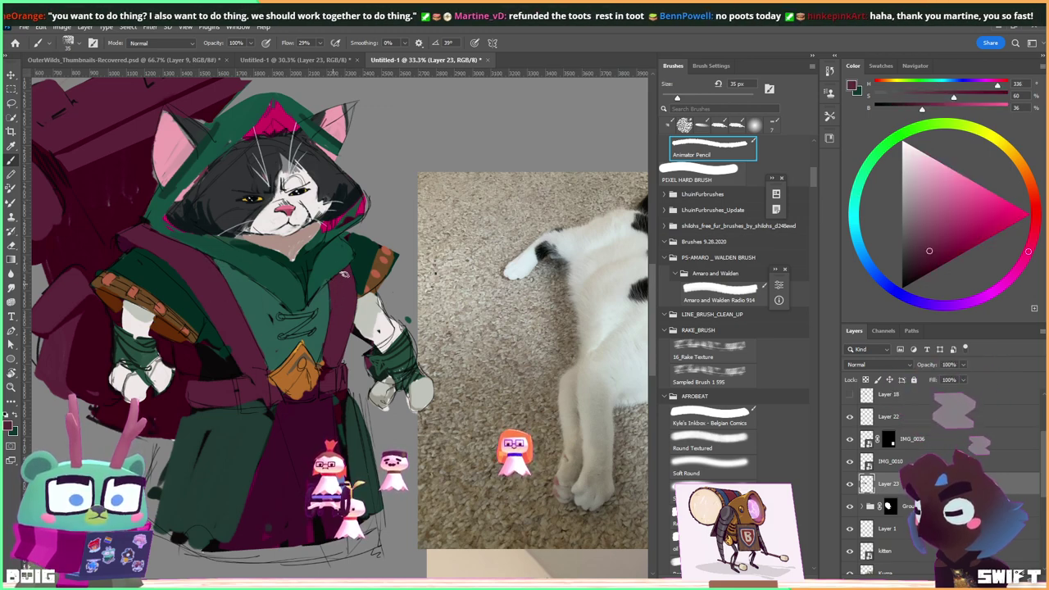
left_click(234, 275, "alt")
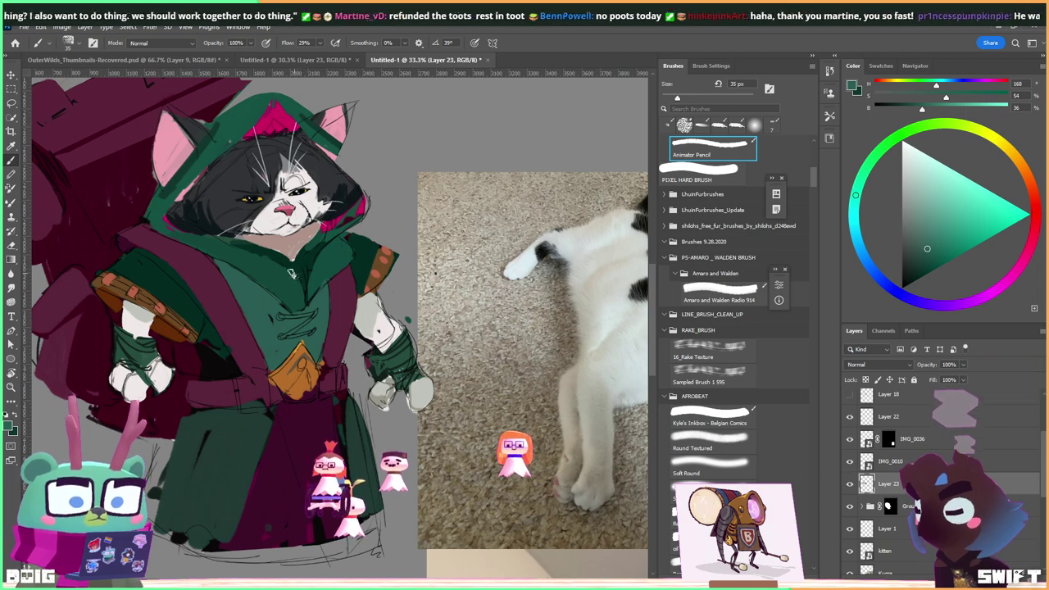
key("alt")
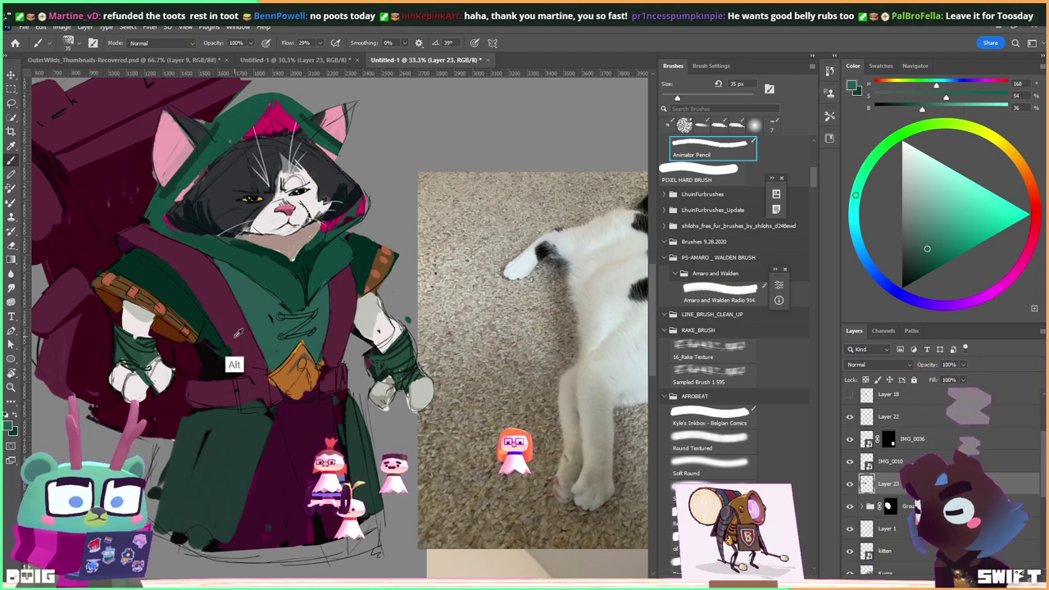
key("alt")
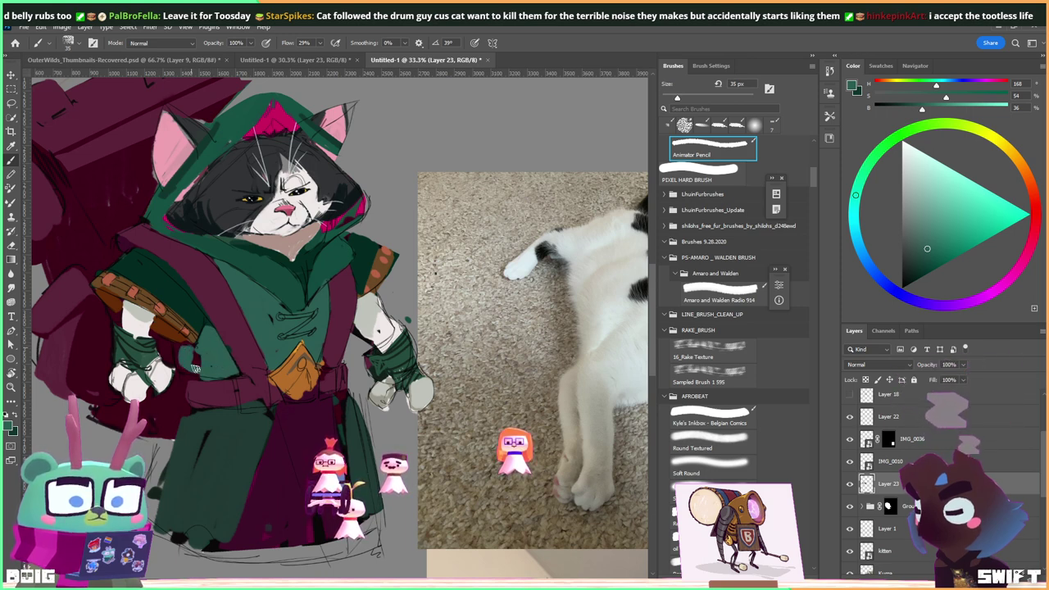
Refine the brown cuff underside, the tunic edge and the maroon strap where it meets the belt, using sampled colours.
left_click(182, 342, "alt")
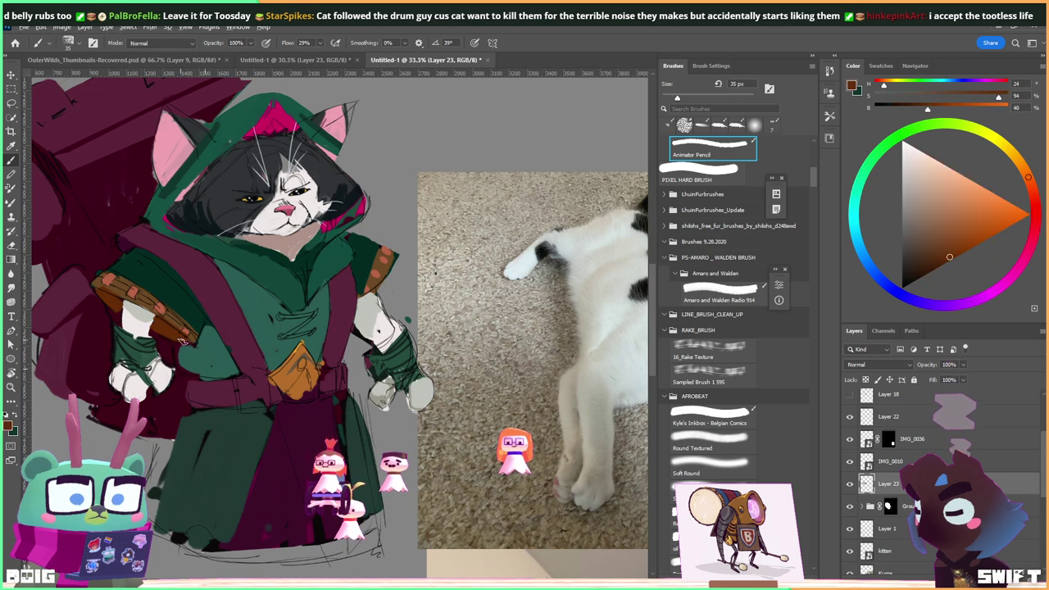
left_click(200, 351, "alt")
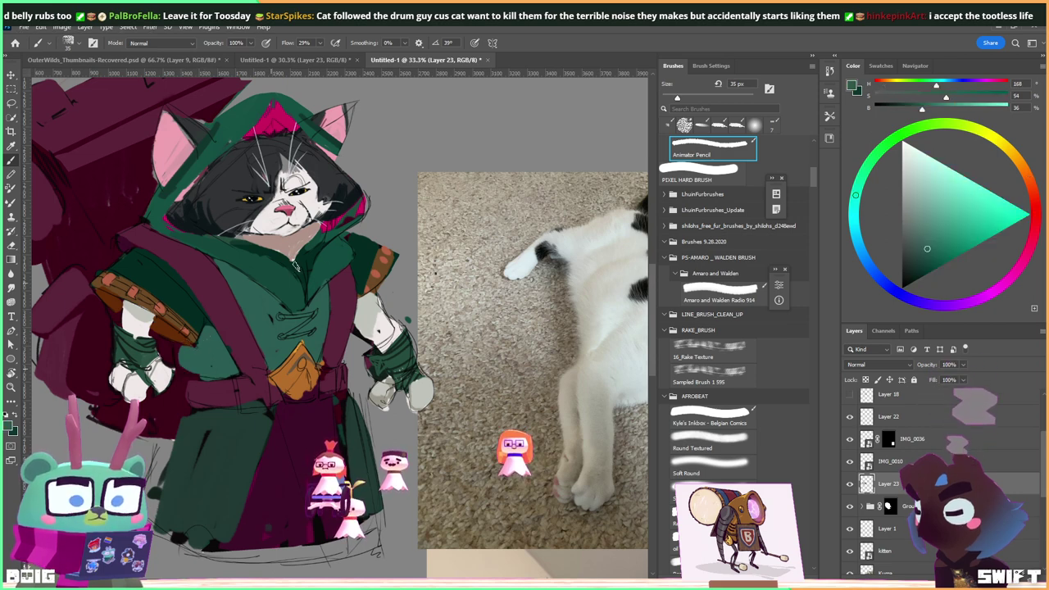
left_click(358, 337, "alt")
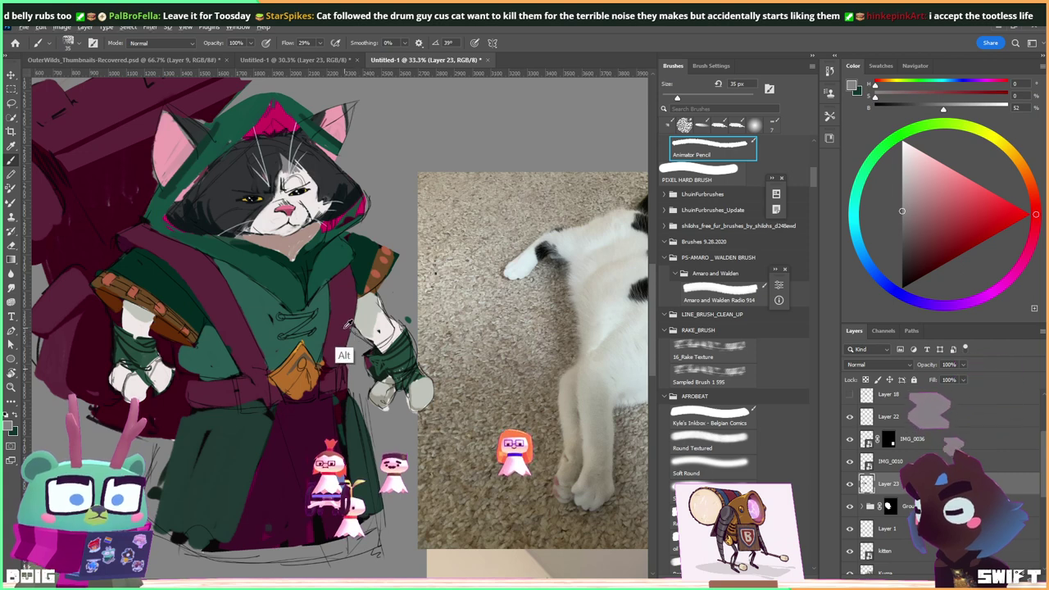
left_click(344, 357, "alt")
left_click_drag(343, 360, 350, 325)
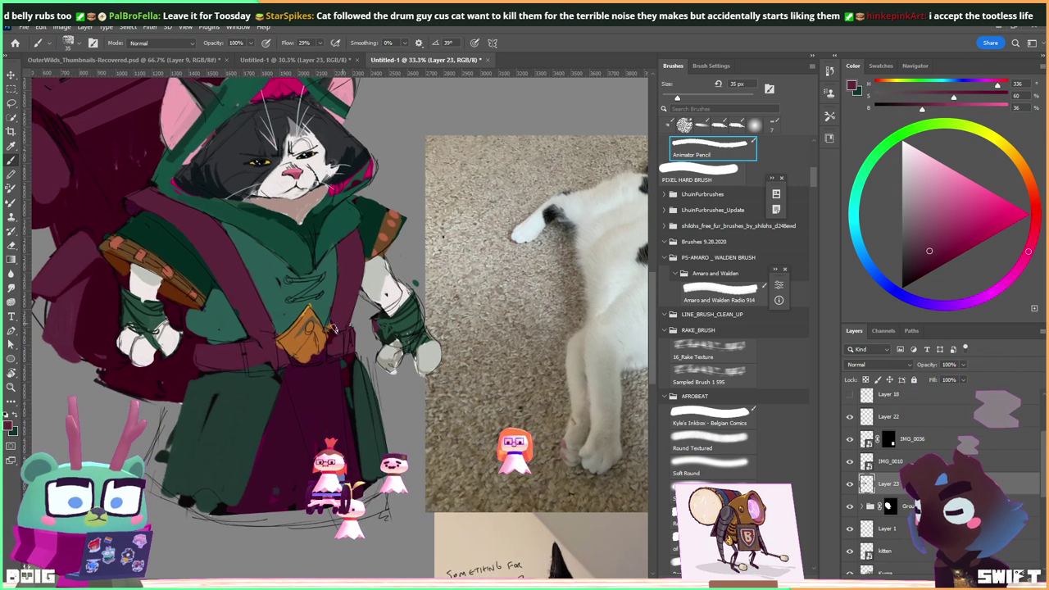
Paint orange-brown leather sections on the belt on both sides of the diamond-shaped buckle.
left_click(303, 354, "alt")
mouse_move(248, 345)
left_mouse_down()
mouse_move(250, 373)
mouse_move(250, 349)
mouse_move(271, 344)
mouse_move(276, 369)
mouse_move(254, 359)
mouse_move(273, 370)
mouse_move(248, 375)
left_mouse_up()
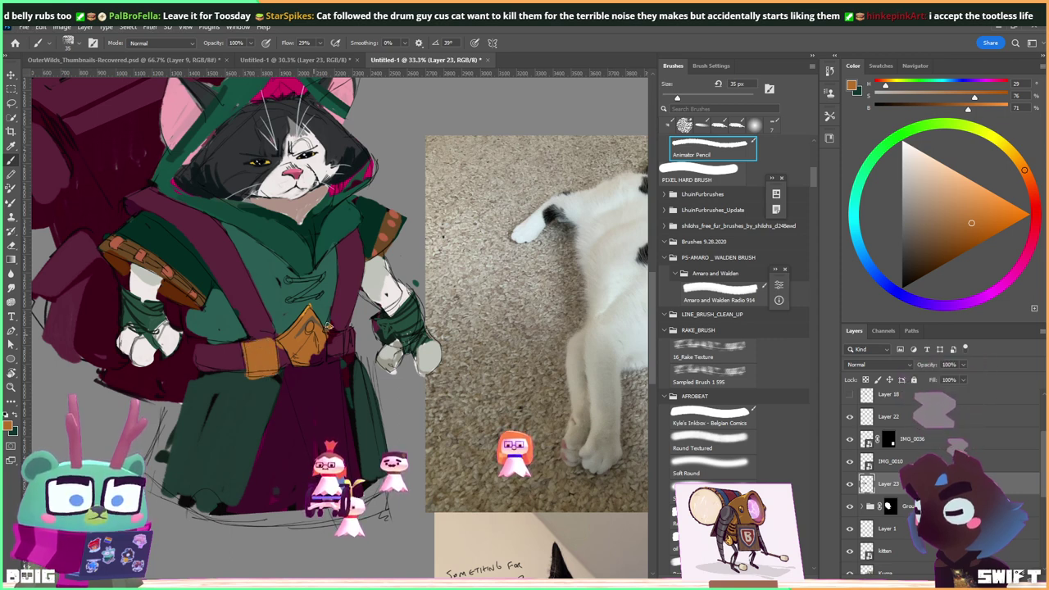
mouse_move(328, 337)
left_mouse_down()
mouse_move(332, 360)
mouse_move(348, 354)
left_mouse_up()
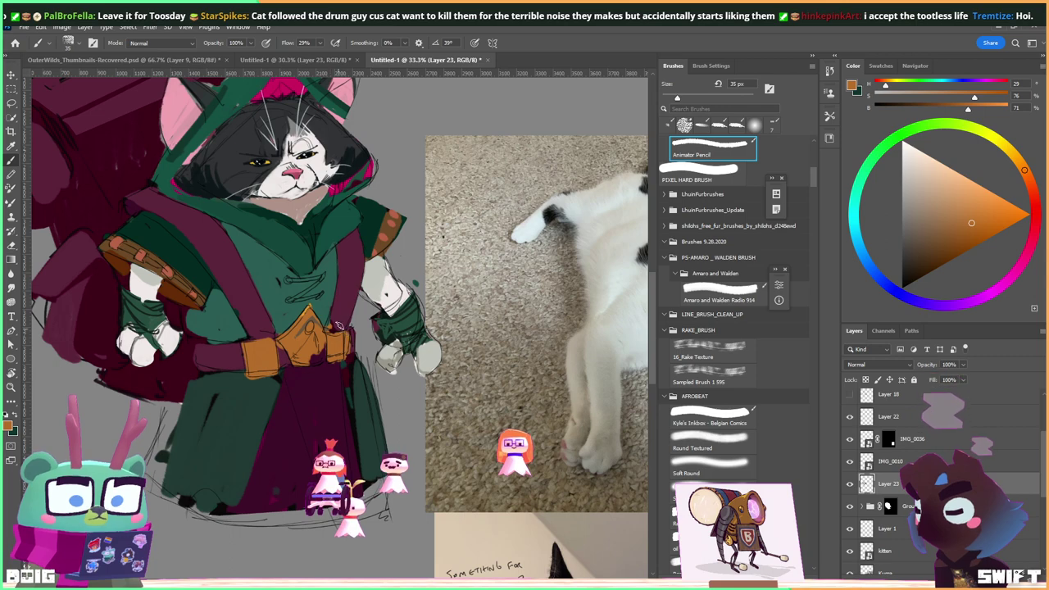
Repaint the zigzag lacing on the tunic's chest in the straps' maroon with a fine brush.
left_click(330, 326, "alt")
scroll(332, 328, "up", 3)
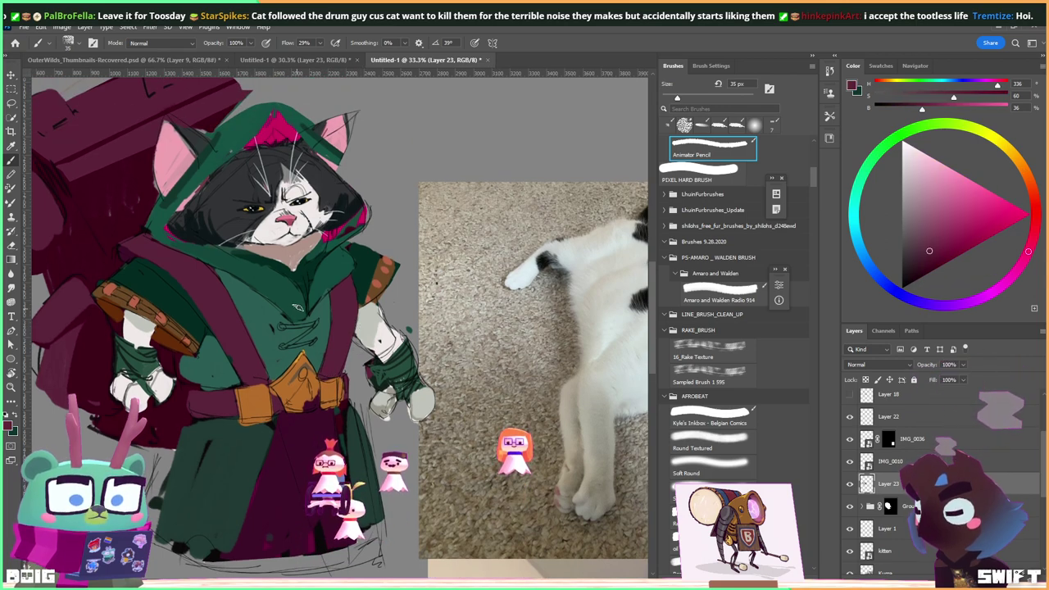
key("bracketleft")
key("bracketleft")
key("bracketleft")
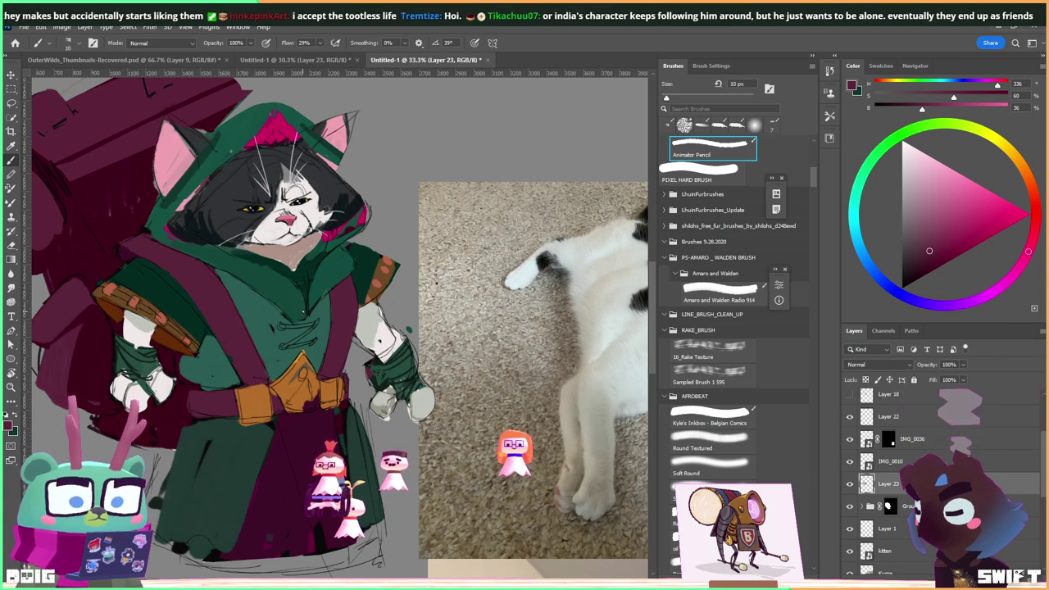
key("bracketright")
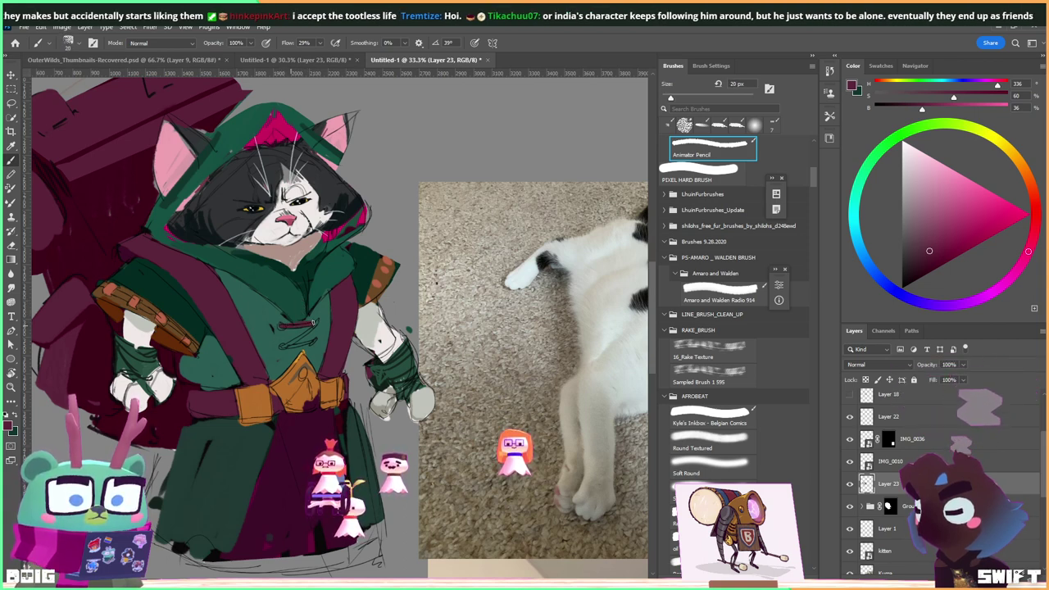
key("bracketleft")
key("bracketleft")
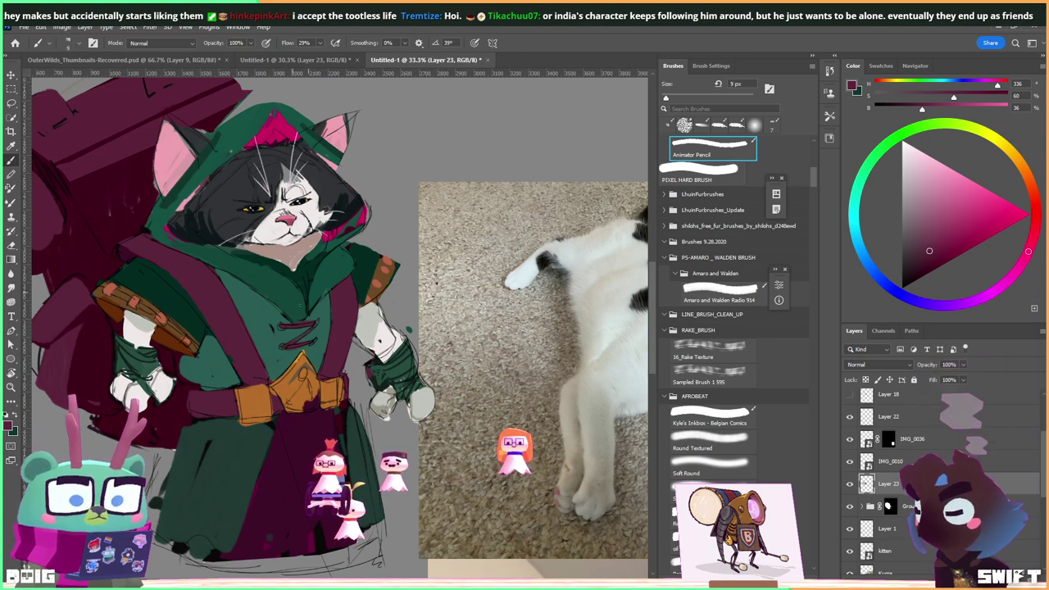
Clean up the belt's edges around the leather sections and buckle using sampled dark green, dark maroon, orange-brown and strap maroon.
left_click_drag(270, 408, 290, 358)
left_click(285, 389, "alt")
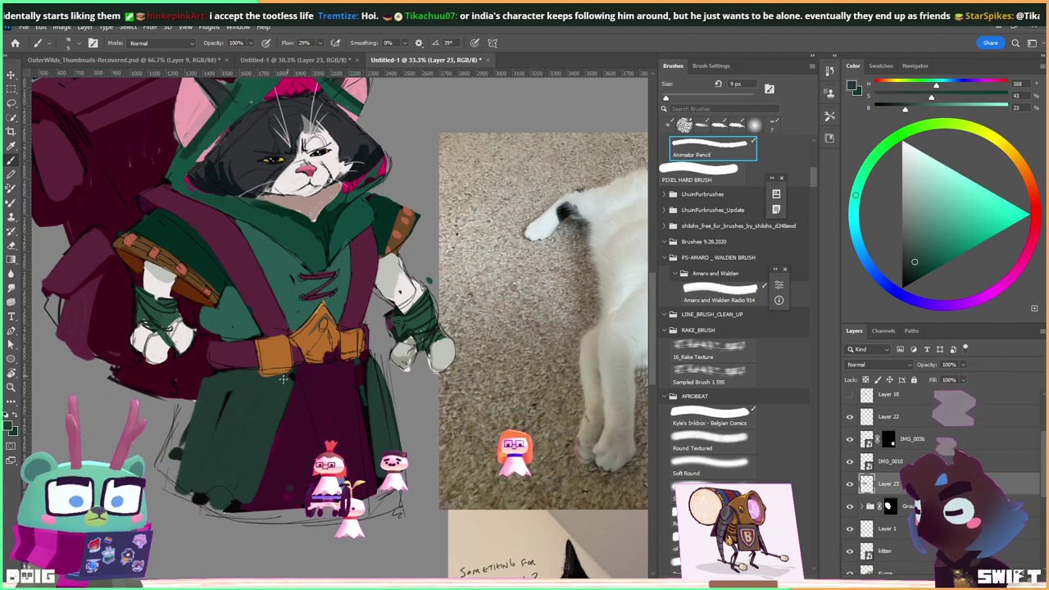
left_click_drag(266, 377, 277, 373)
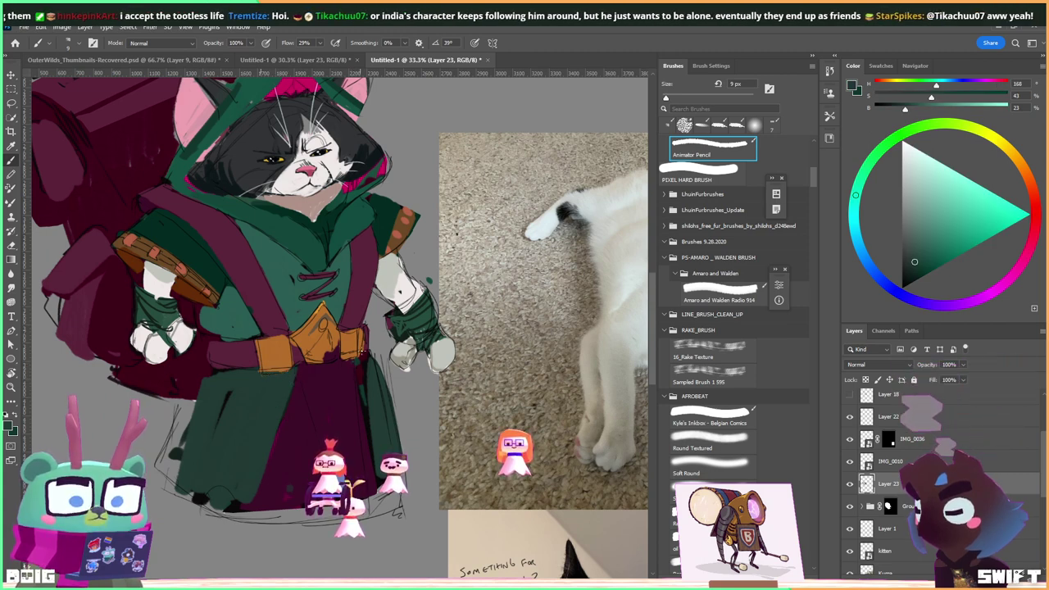
left_click(354, 380, "alt")
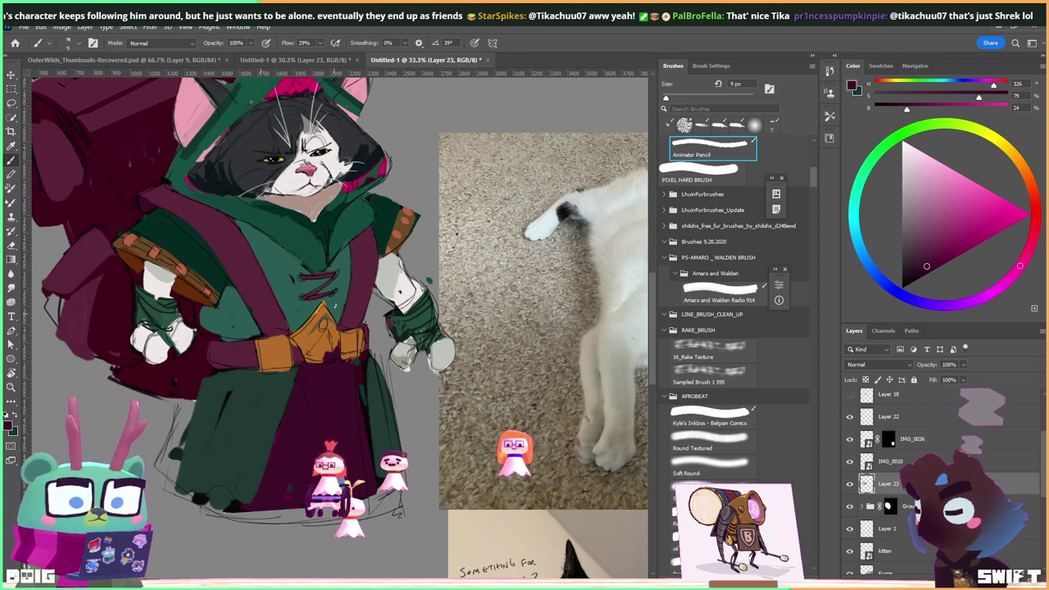
left_click(322, 341, "alt")
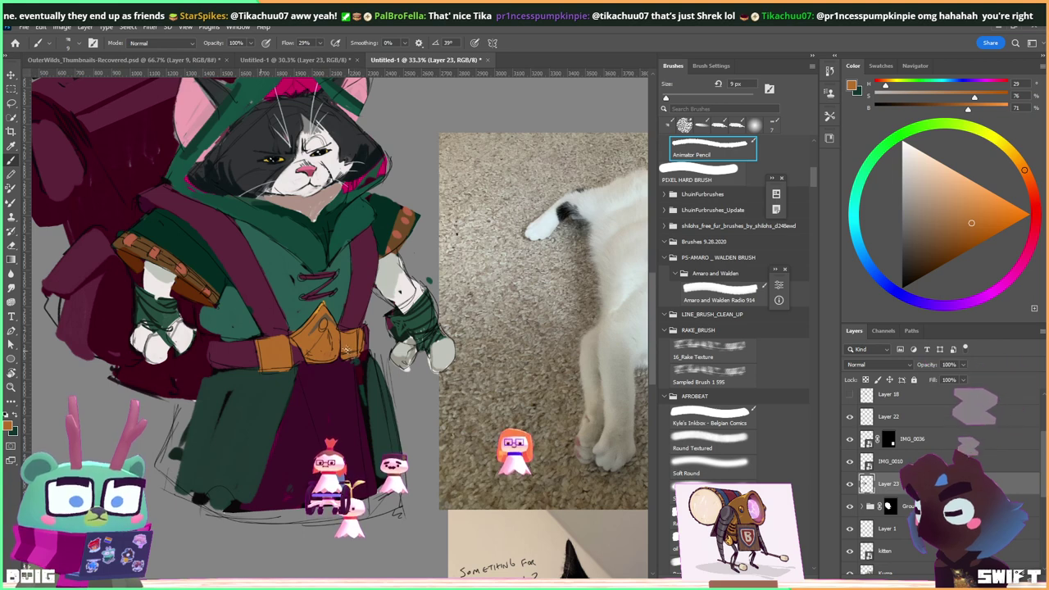
left_click(296, 379, "alt")
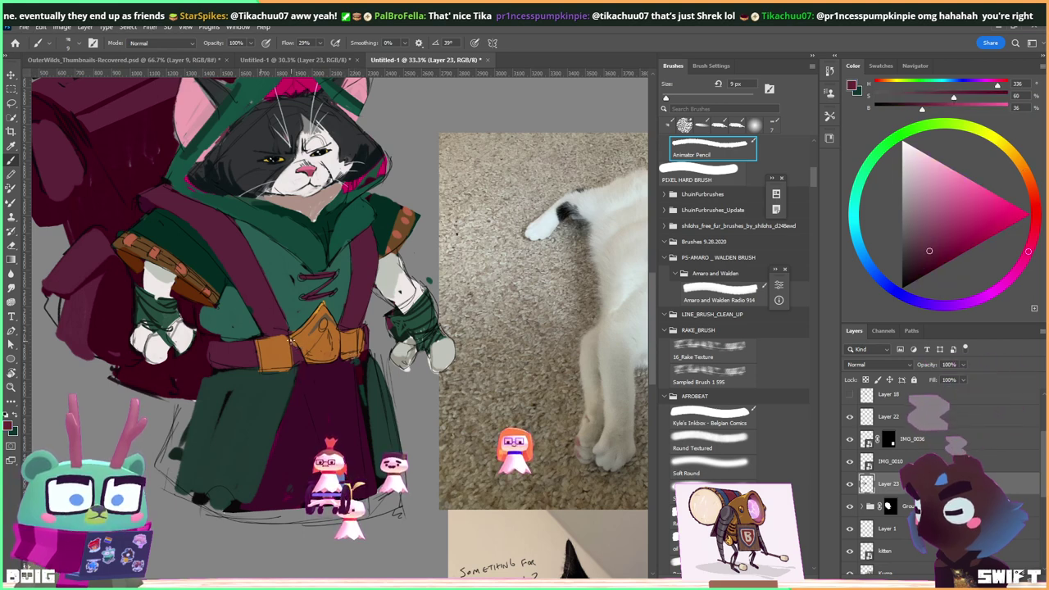
left_click_drag(292, 341, 299, 349)
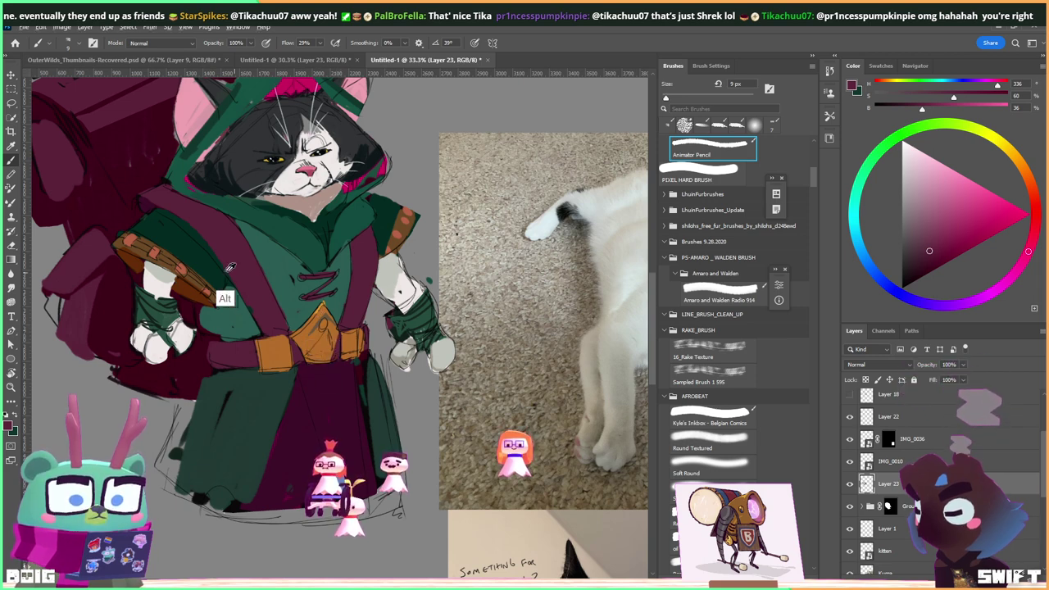
Paint a dark green emblem on the diamond-shaped belt buckle and sample its orange-brown for touch-ups.
left_click(246, 297, "alt")
left_click_drag(321, 323, 323, 335)
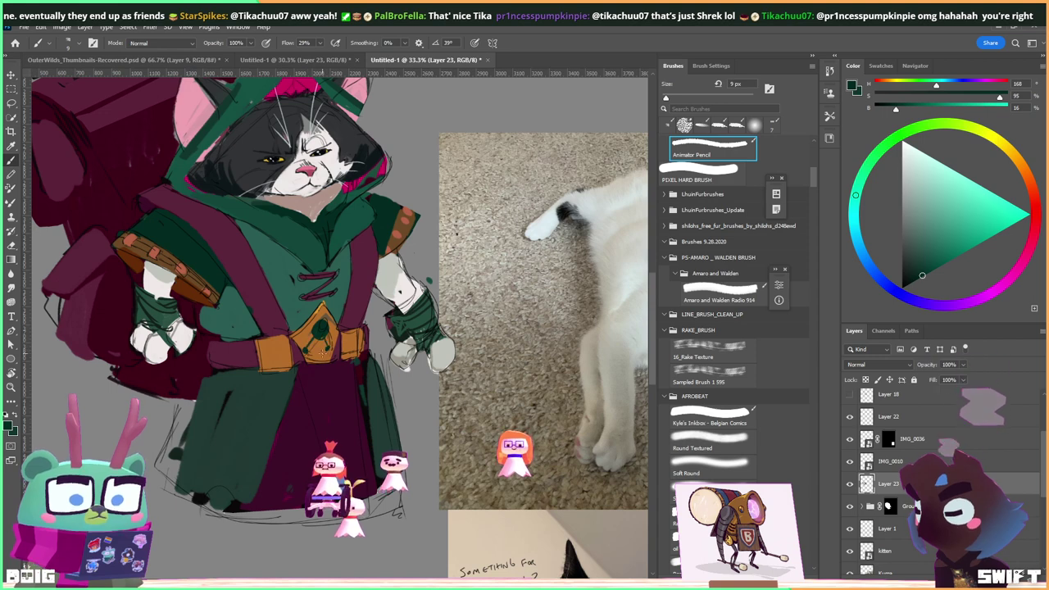
left_click_drag(347, 326, 334, 339)
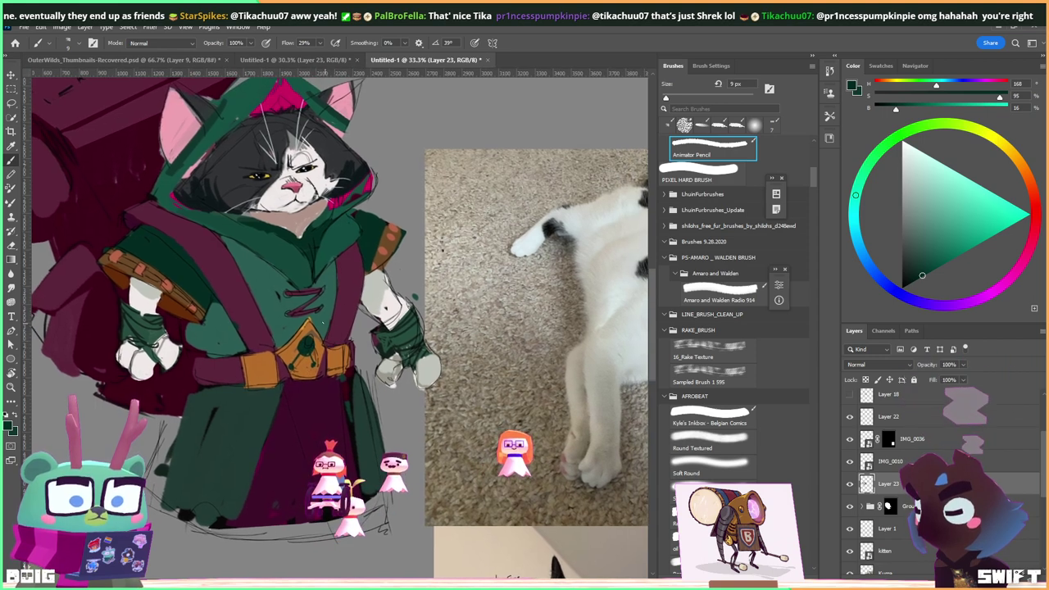
left_click(313, 368, "alt")
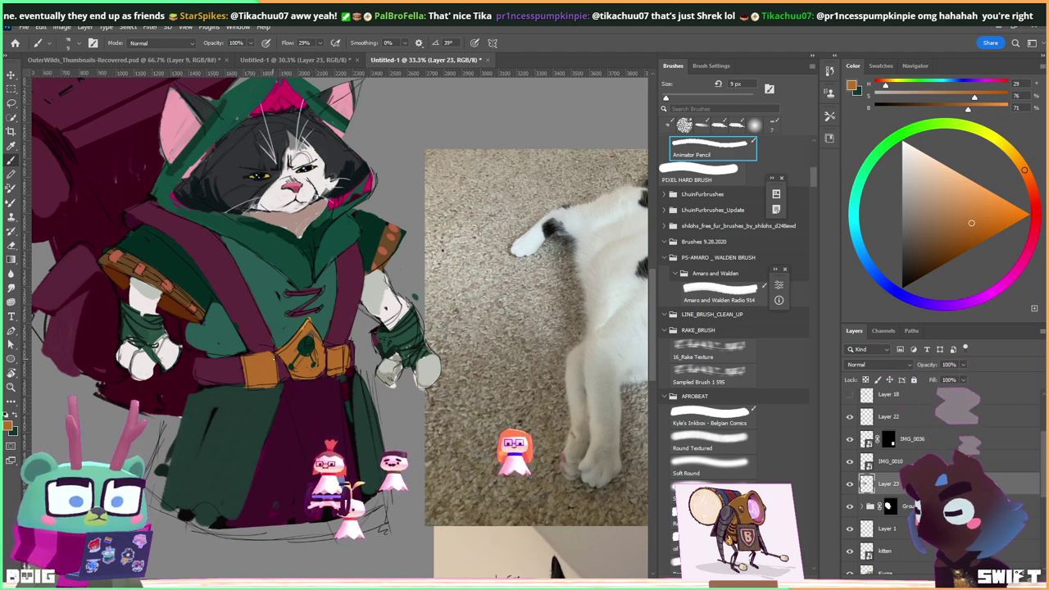
Paint a near-black spot on each orange-brown leather section beside the belt buckle.
left_click(305, 373, "alt")
left_click_drag(254, 371, 259, 371)
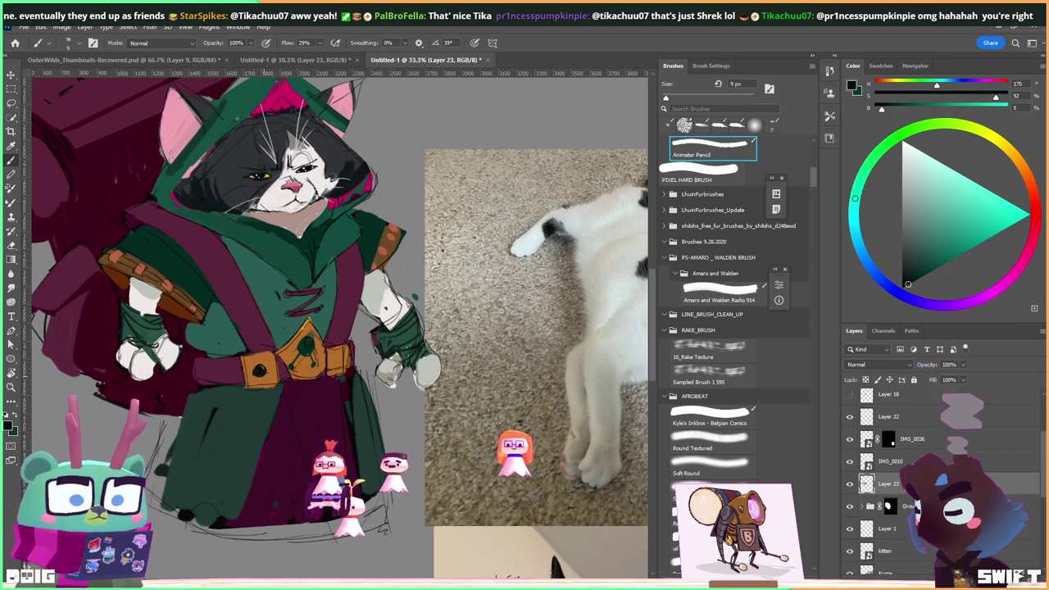
left_click_drag(333, 359, 337, 361)
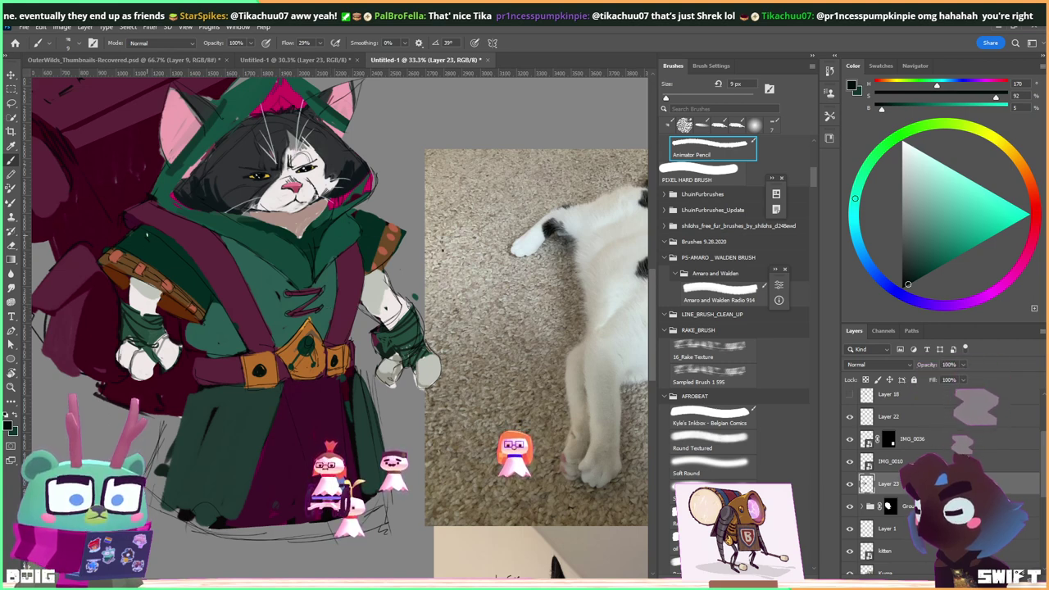
Touch up the paw in front of the backpack using sampled off-white and dark maroon.
left_click(149, 334, "alt")
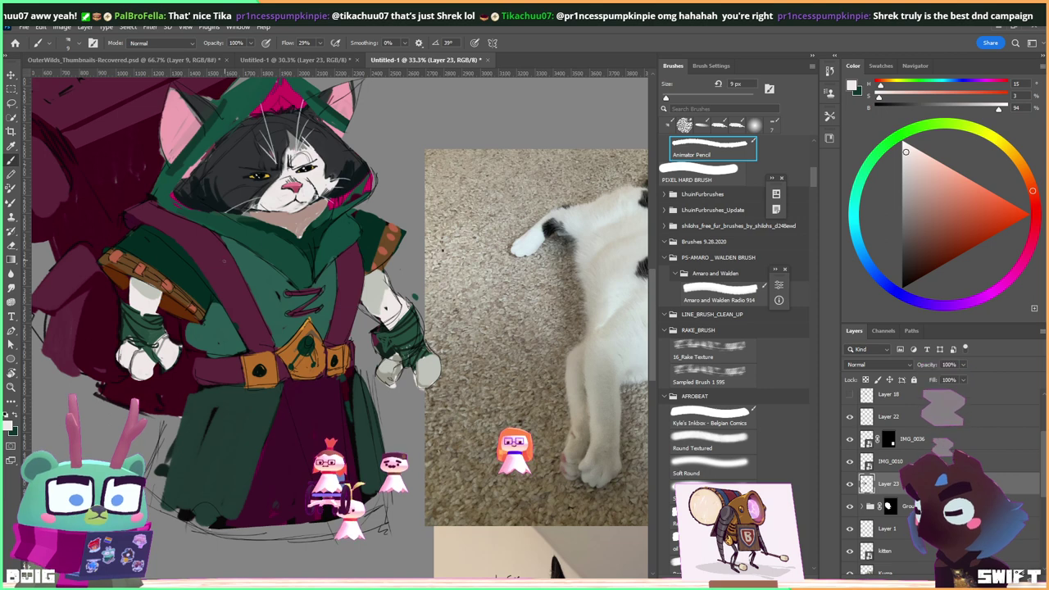
scroll(200, 301, "down", 1)
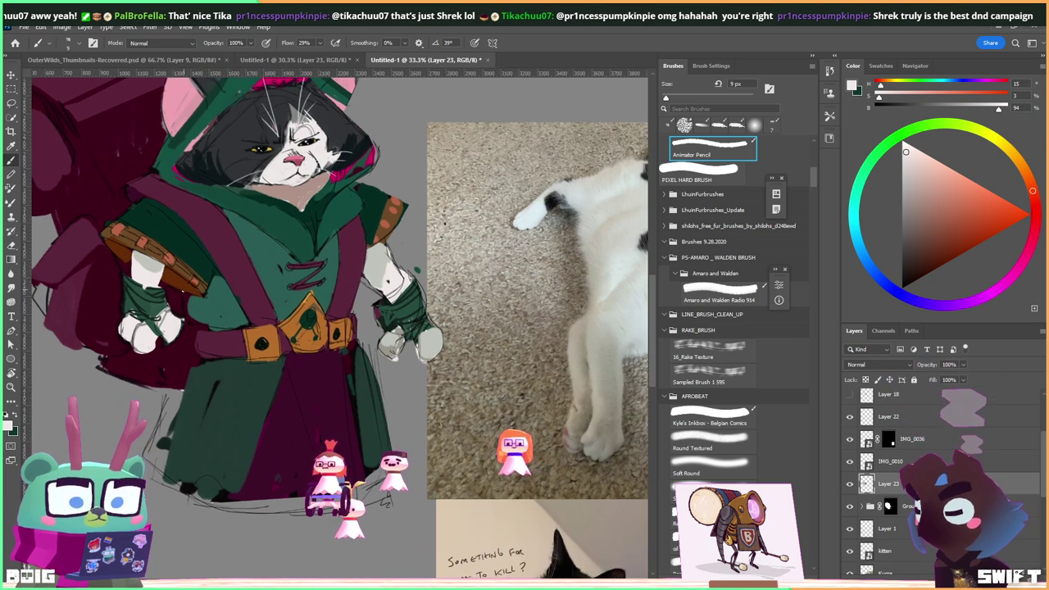
left_click(147, 349, "alt")
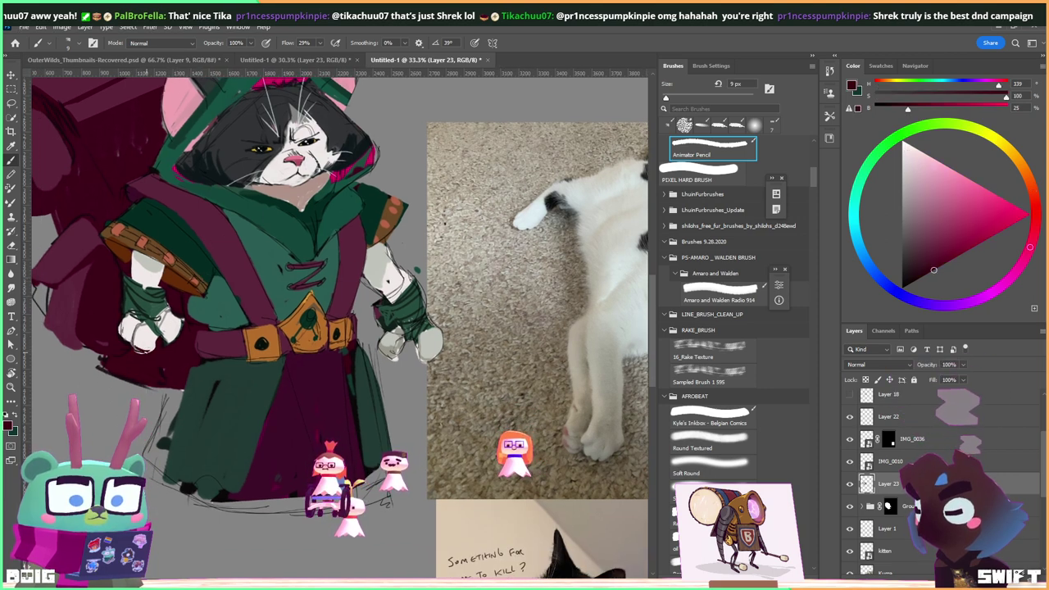
left_click(147, 342, "alt")
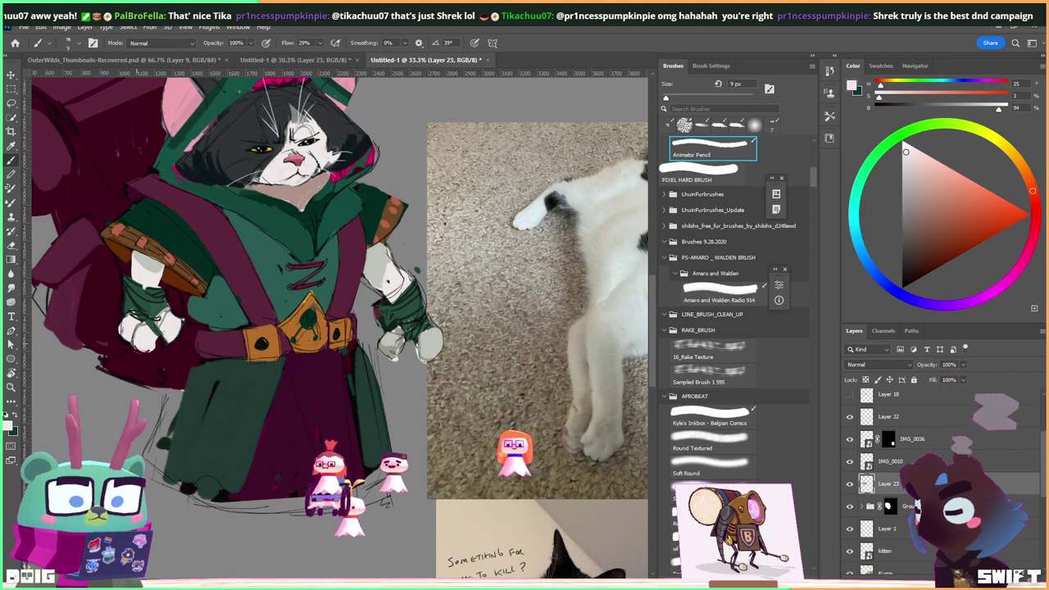
left_click(146, 352)
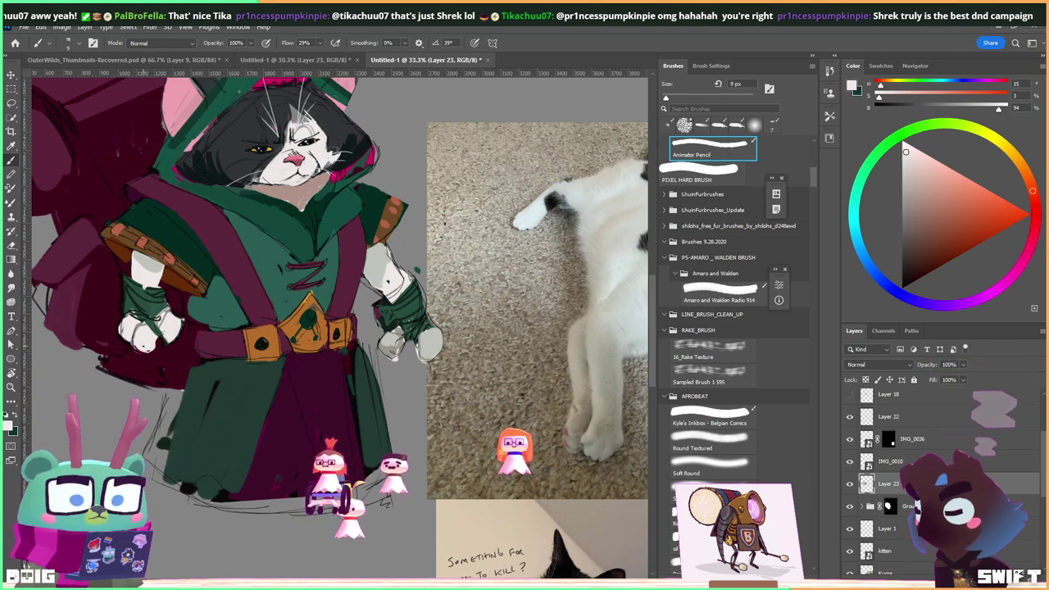
left_click(144, 348)
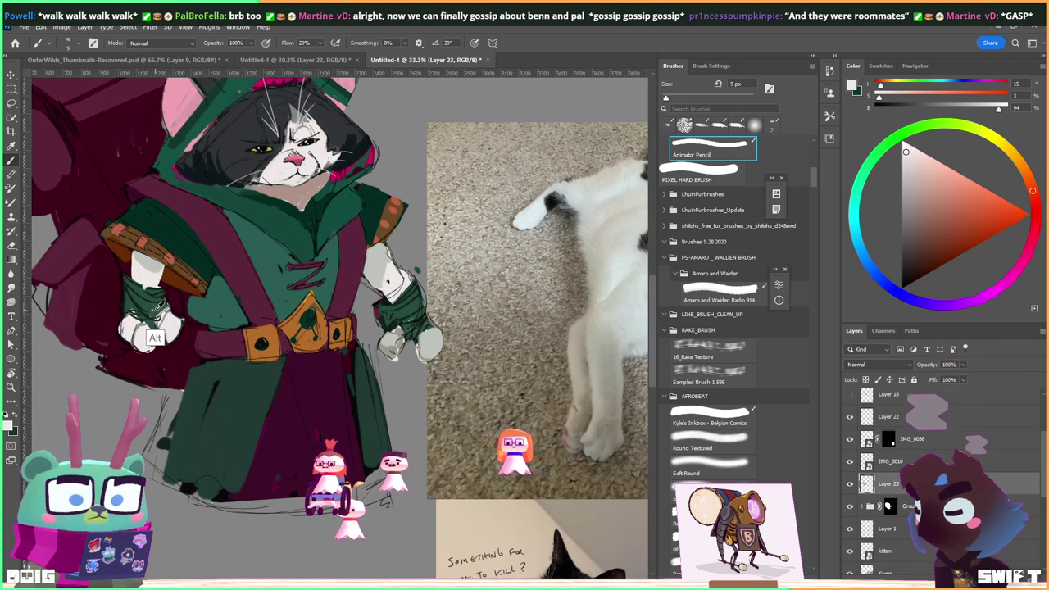
Refine the green wrist wraps on both arms with sampled grey-green and dark green shades.
left_click(153, 311, "alt")
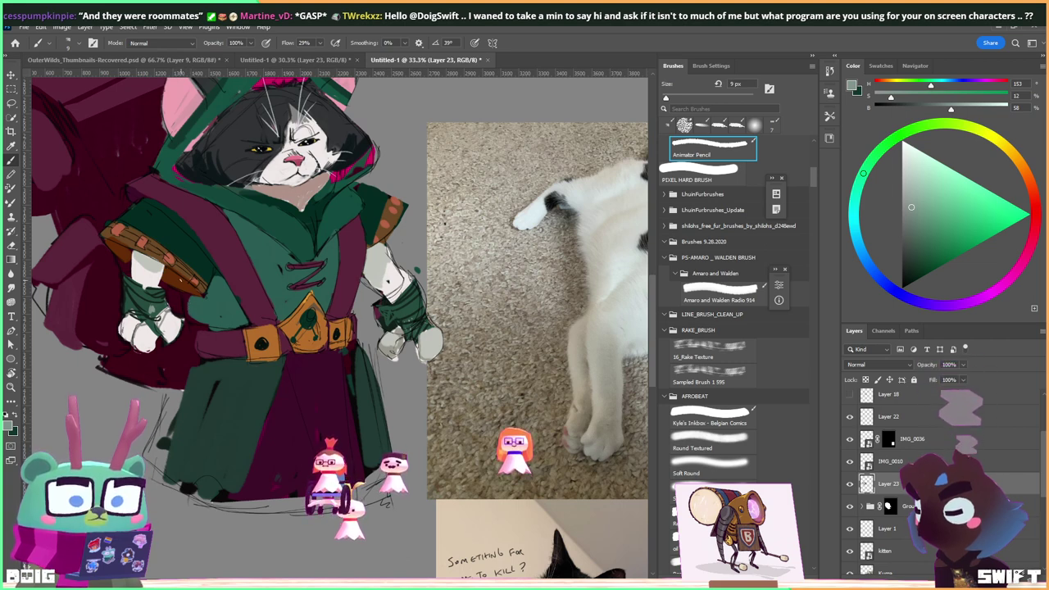
left_click(154, 308, "alt")
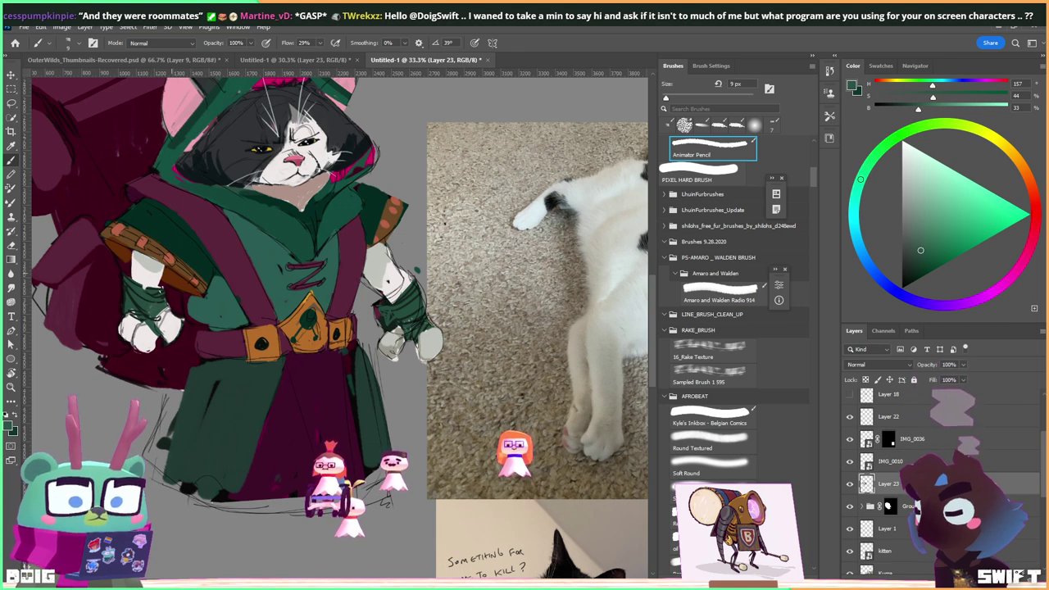
left_click(157, 318, "alt")
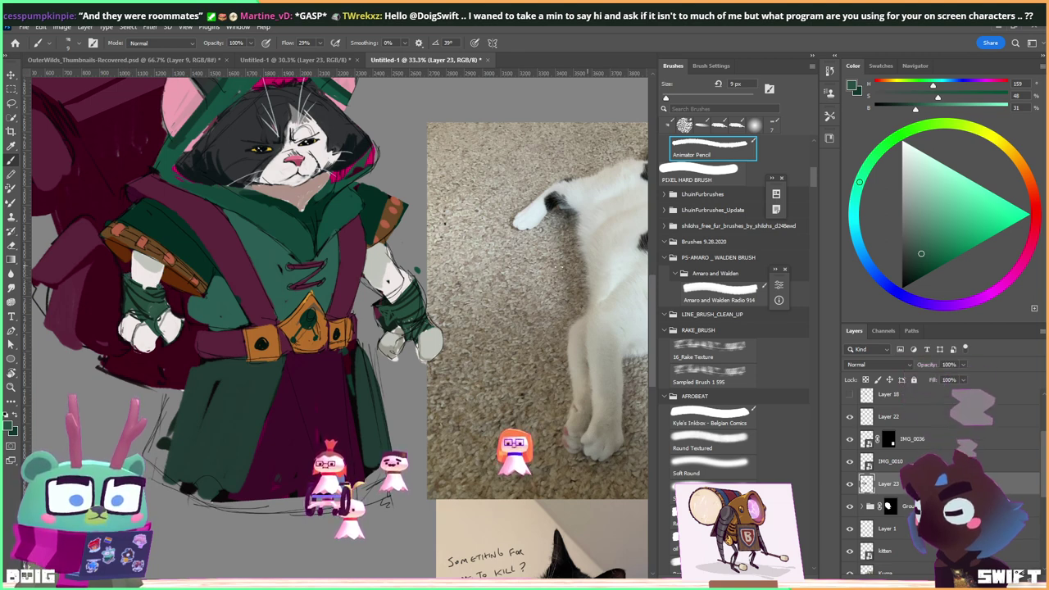
left_click(384, 318, "alt")
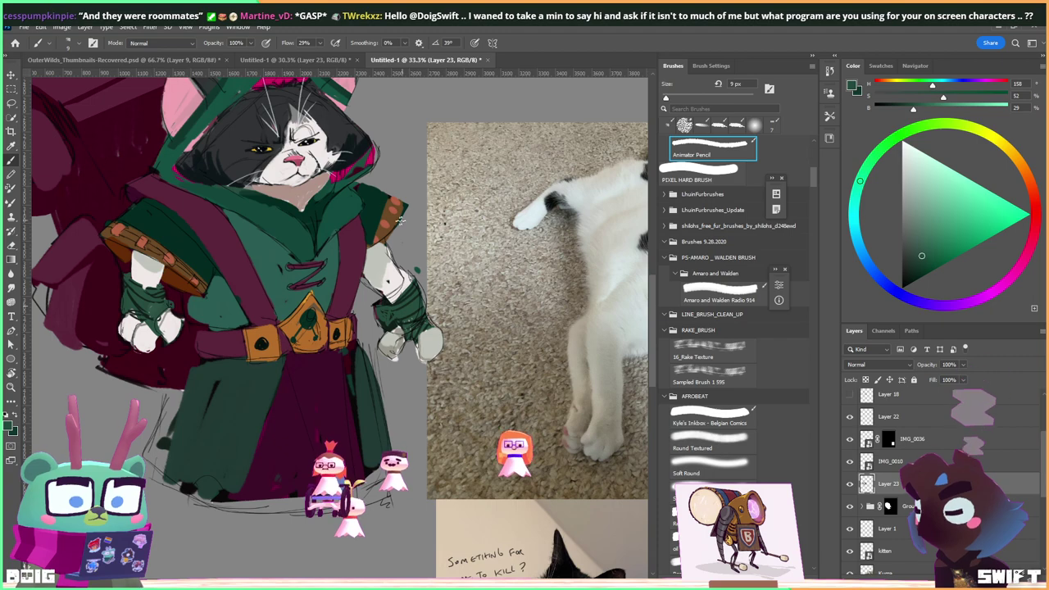
Refine the neck fur below the chin with sampled off-white and beige-brown.
left_click_drag(356, 259, 328, 291)
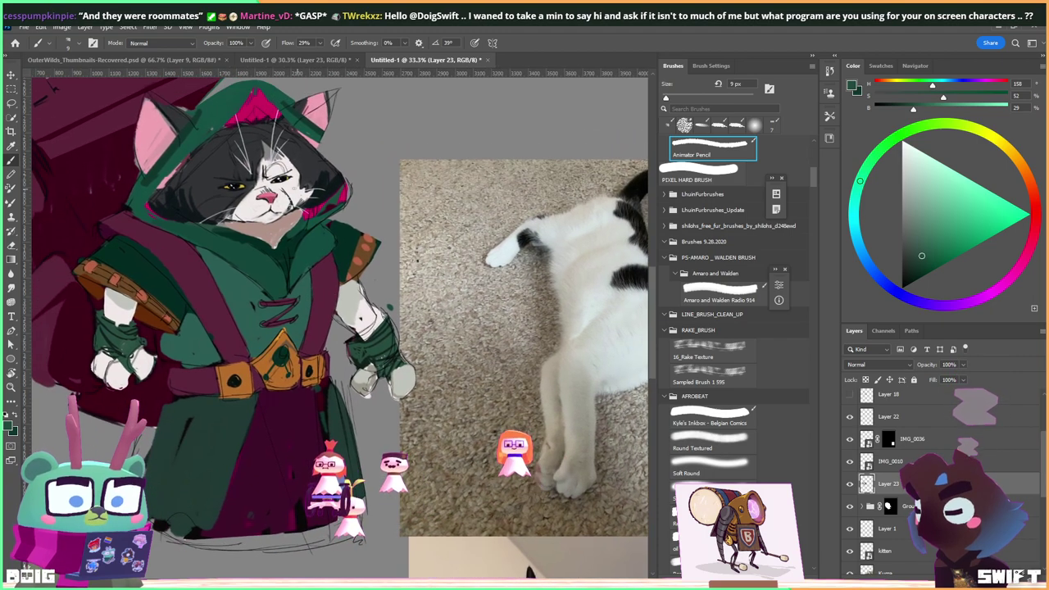
left_click(289, 223, "alt")
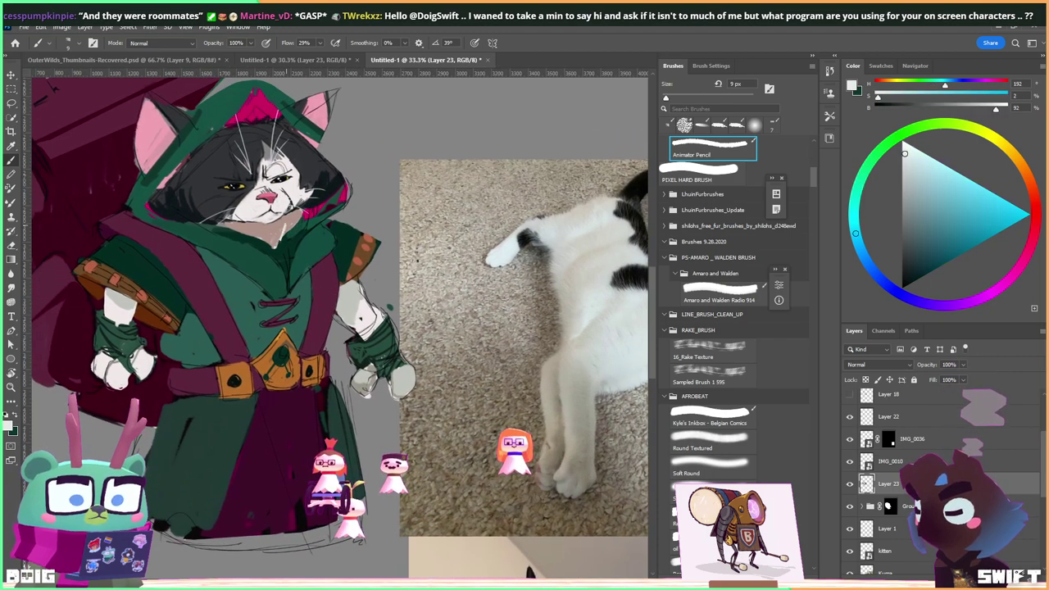
left_click(283, 232, "alt")
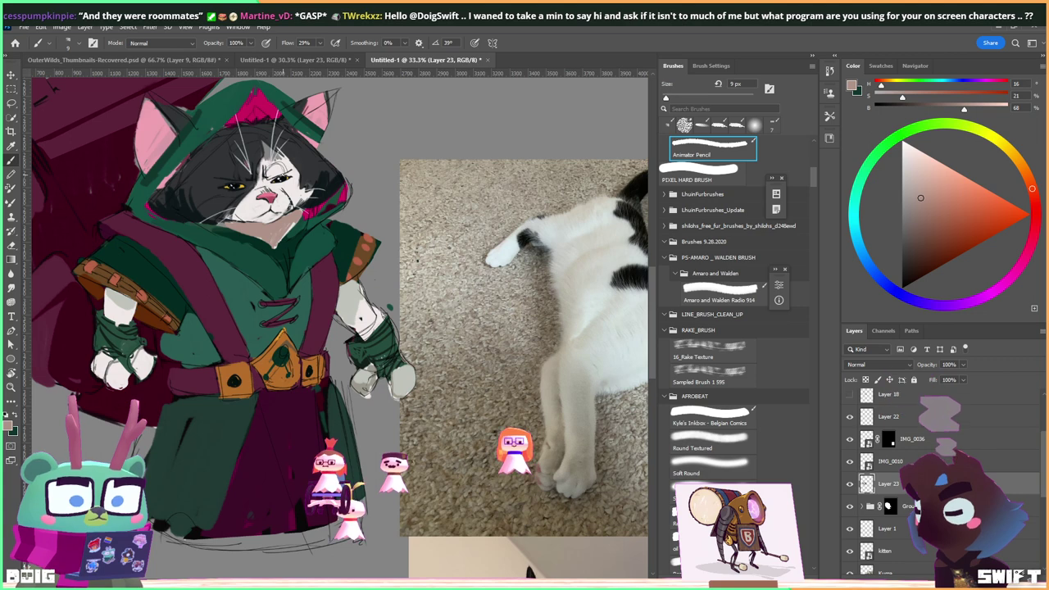
key("alt")
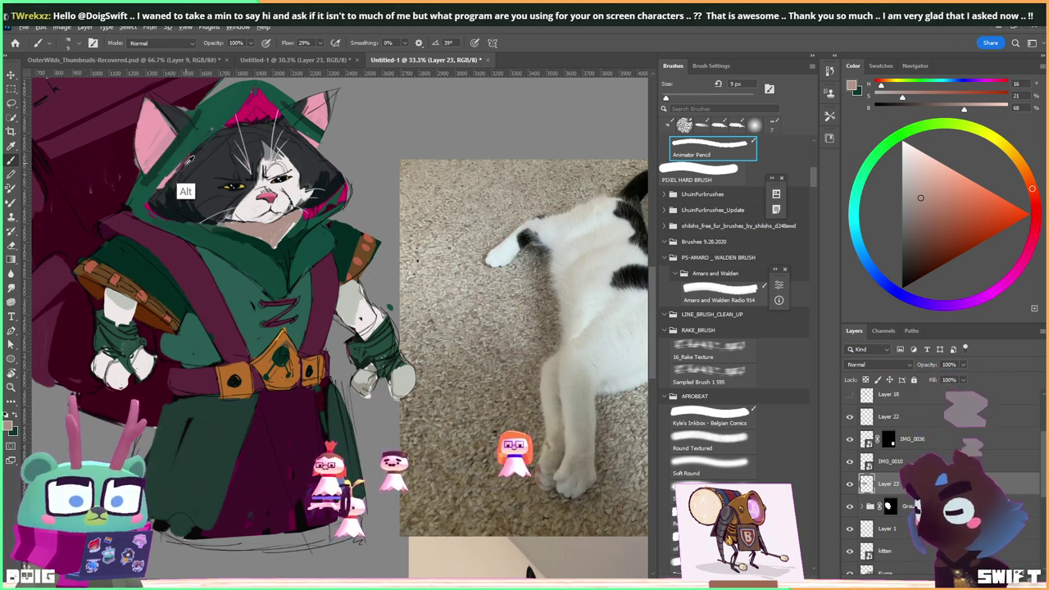
Refine both ears, using sampled dark grey for the outer fur, pink for the inside and maroon for the backpack edge.
left_click(162, 186, "alt")
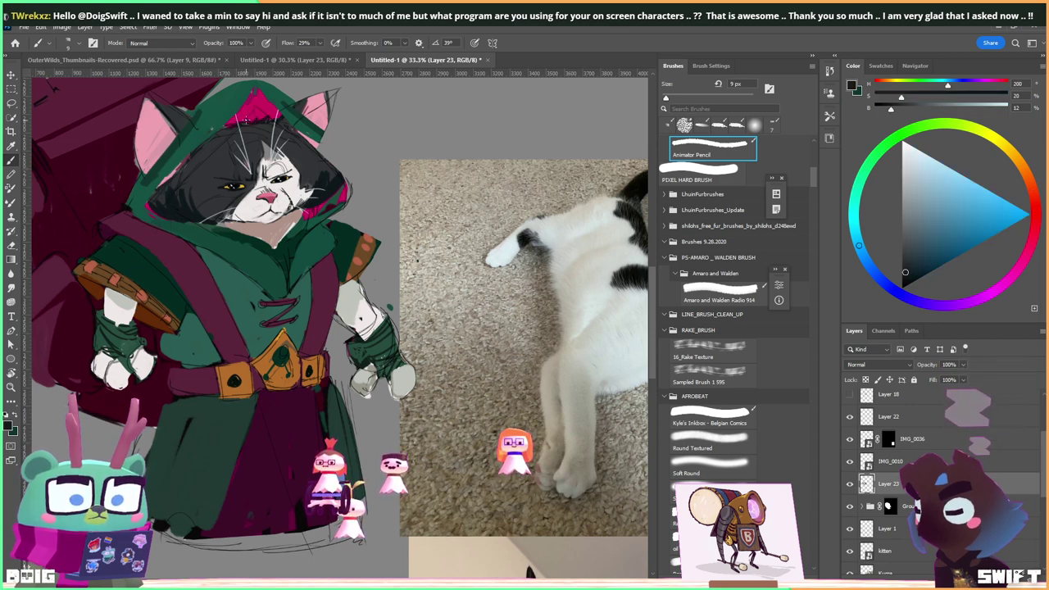
left_click(128, 148, "alt")
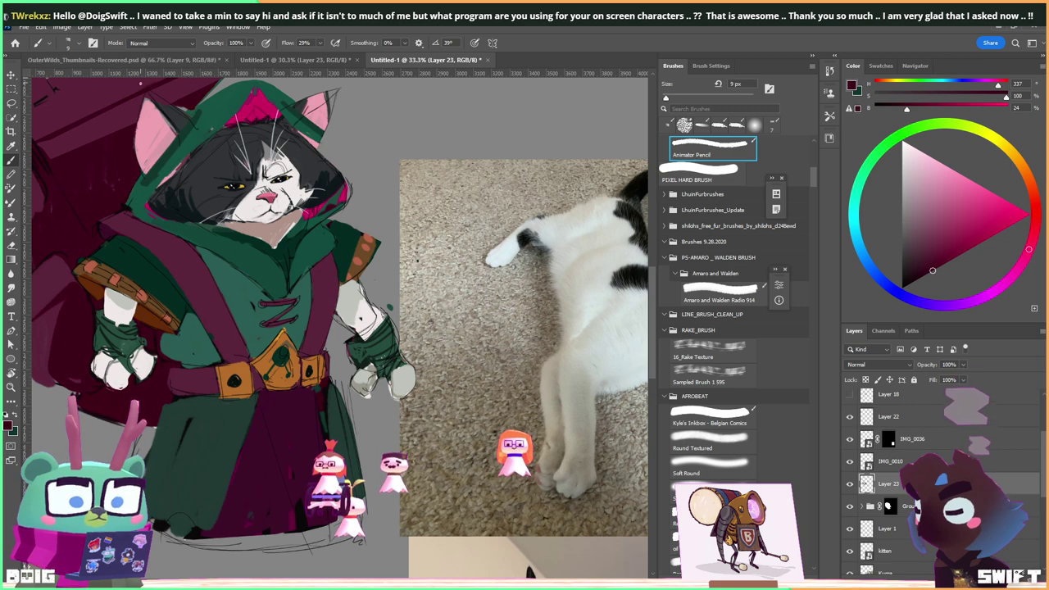
left_click(174, 105, "alt")
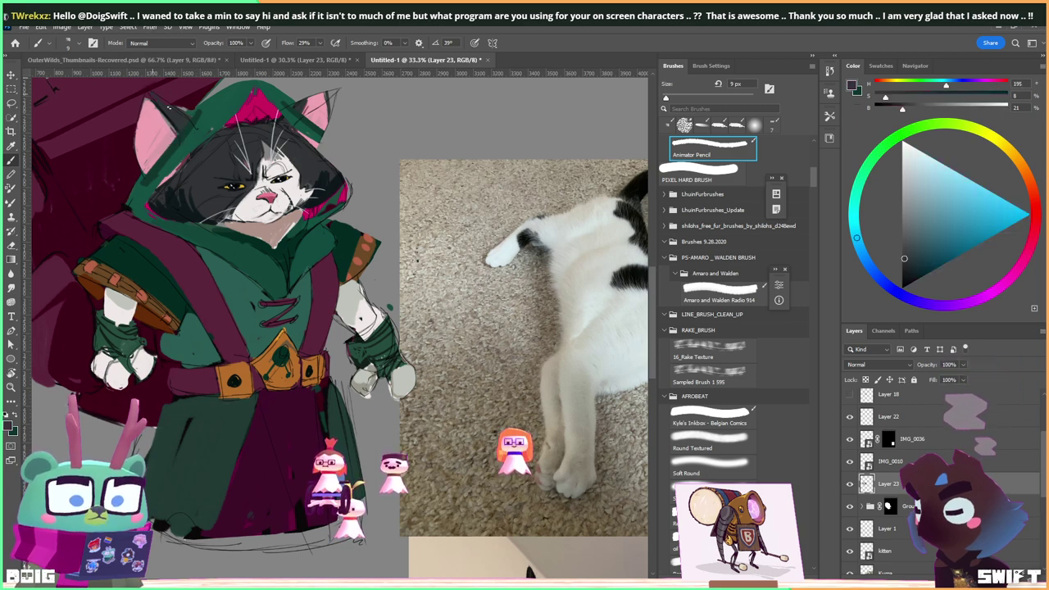
left_click(150, 100, "alt")
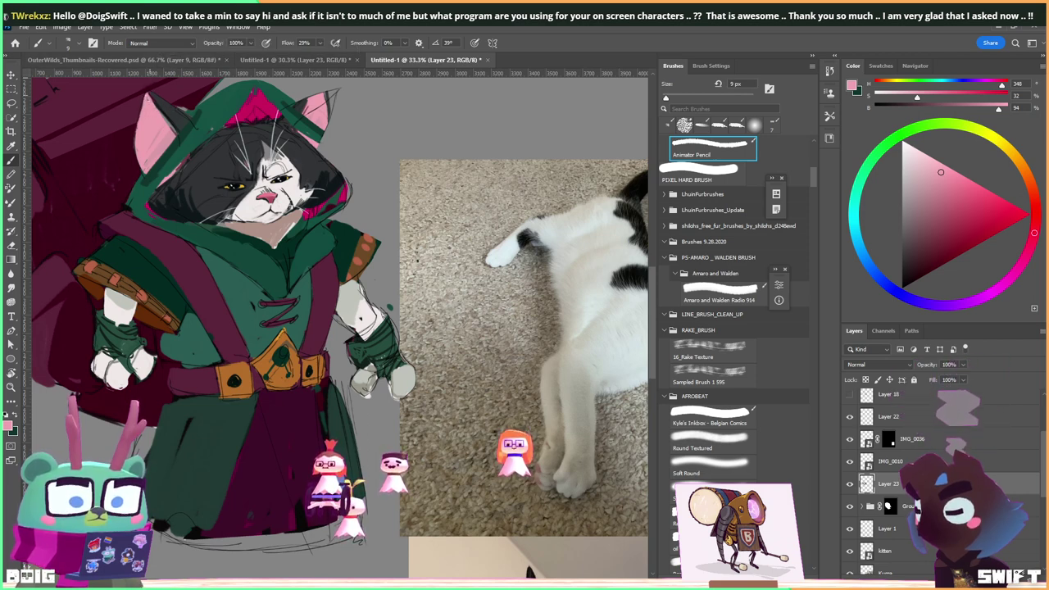
key("alt")
left_click(305, 104, "alt")
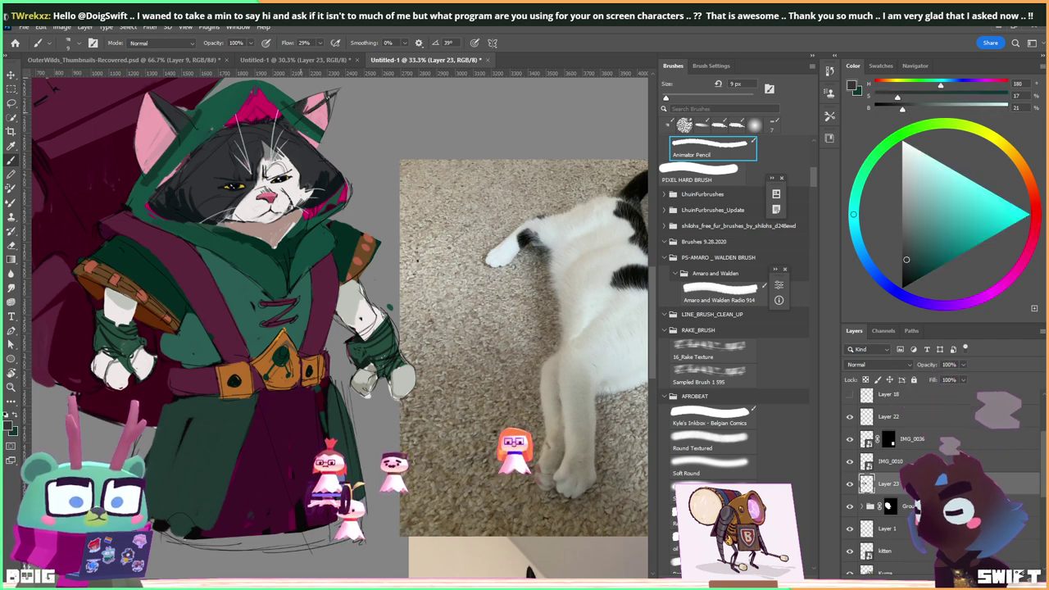
left_click_drag(305, 104, 316, 98)
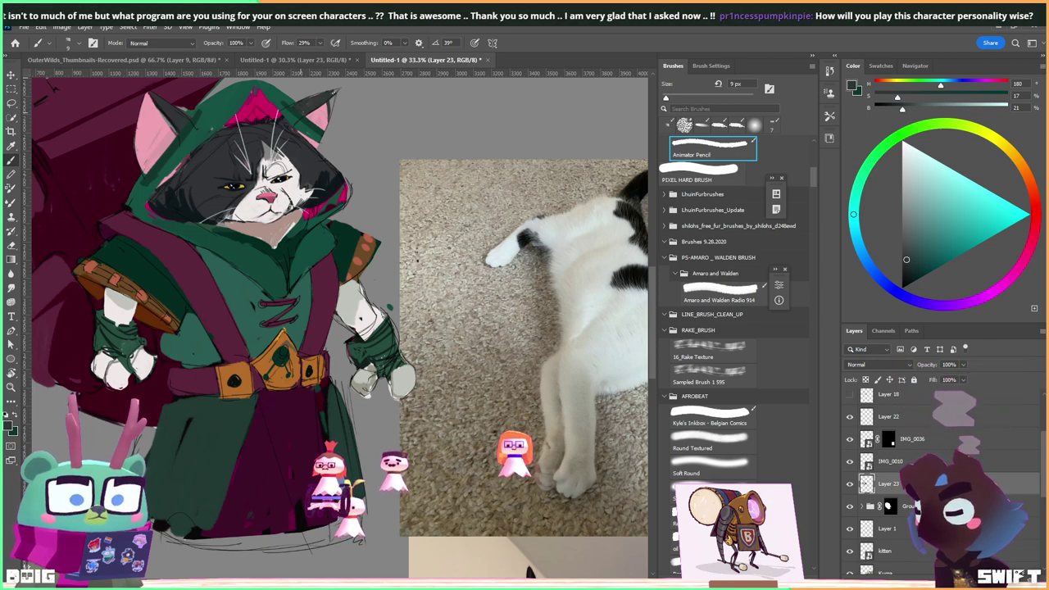
Refine the inside of the ear farther from the backpack with sampled pink and the hood lining beside the face with sampled magenta.
left_click(328, 109, "alt")
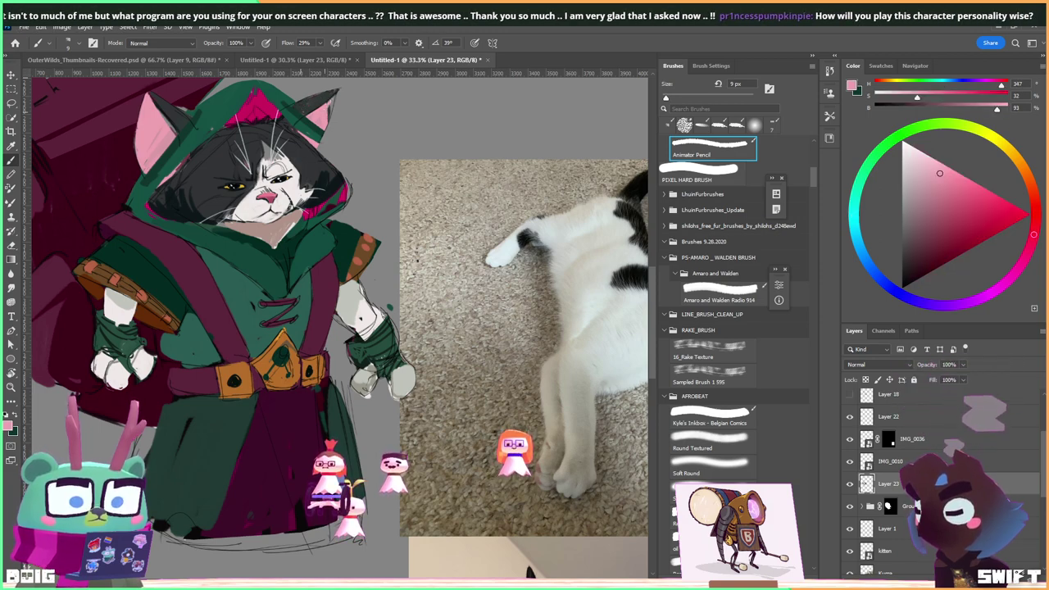
left_click_drag(331, 99, 332, 121)
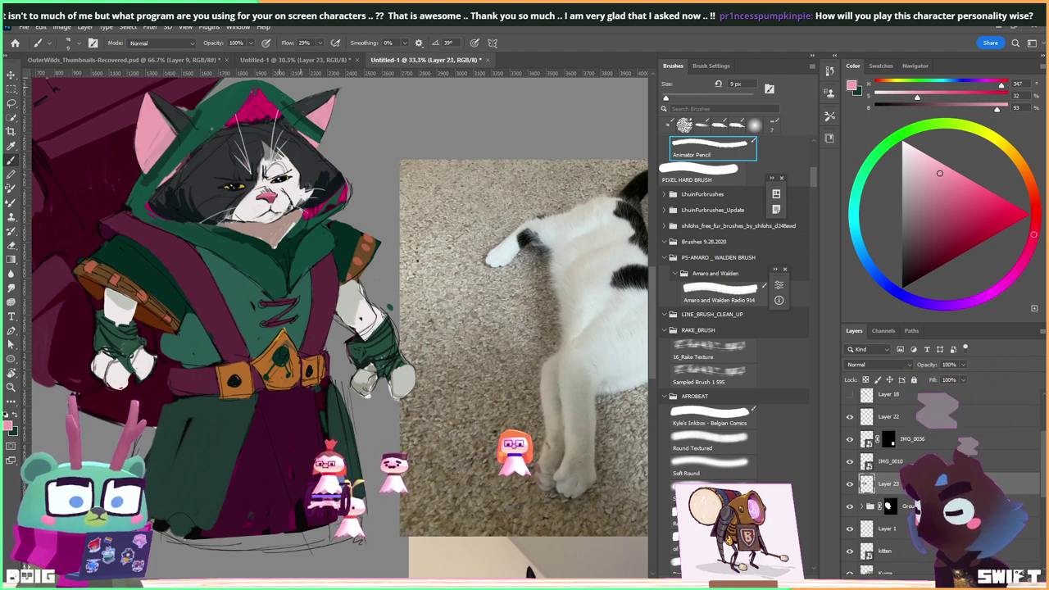
left_click_drag(322, 185, 300, 219)
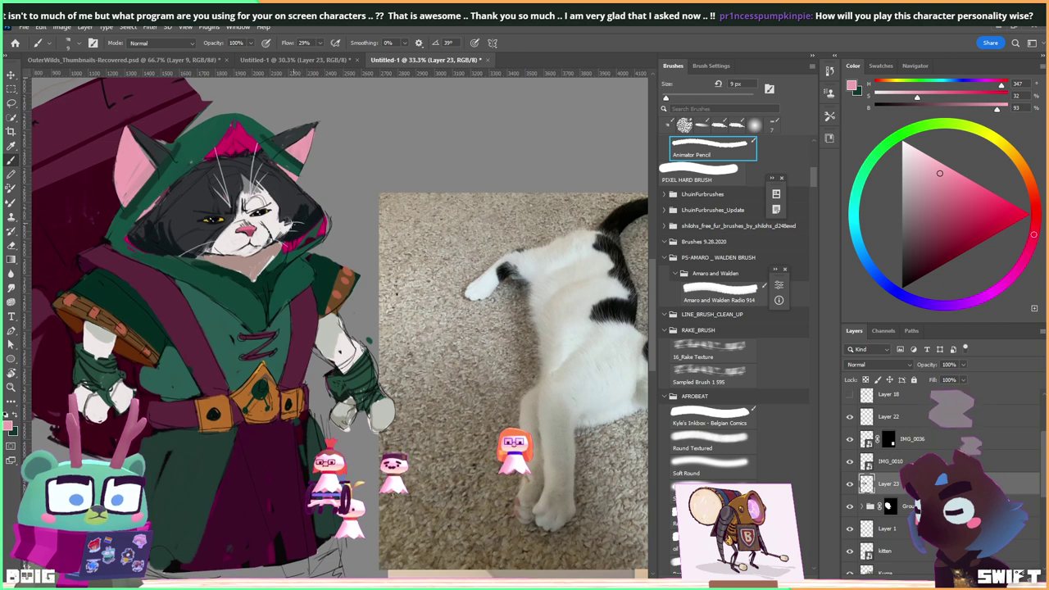
left_click(290, 247, "alt")
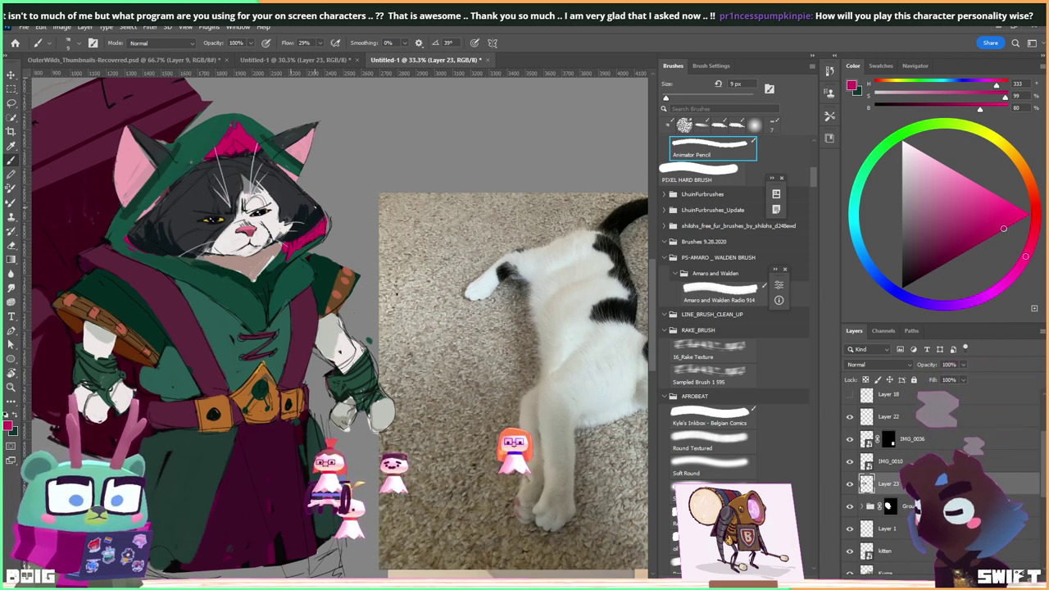
left_click_drag(222, 200, 209, 248)
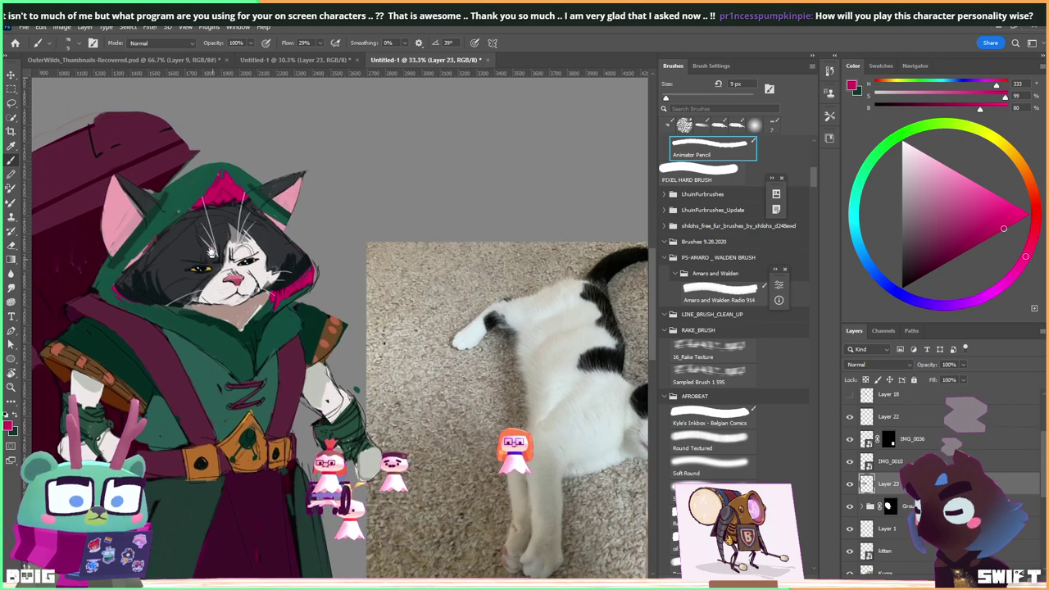
Clean up the ear and hood edge beside the backpack with sampled pink and green, and the backpack edge with dark maroon.
left_click(135, 246, "alt")
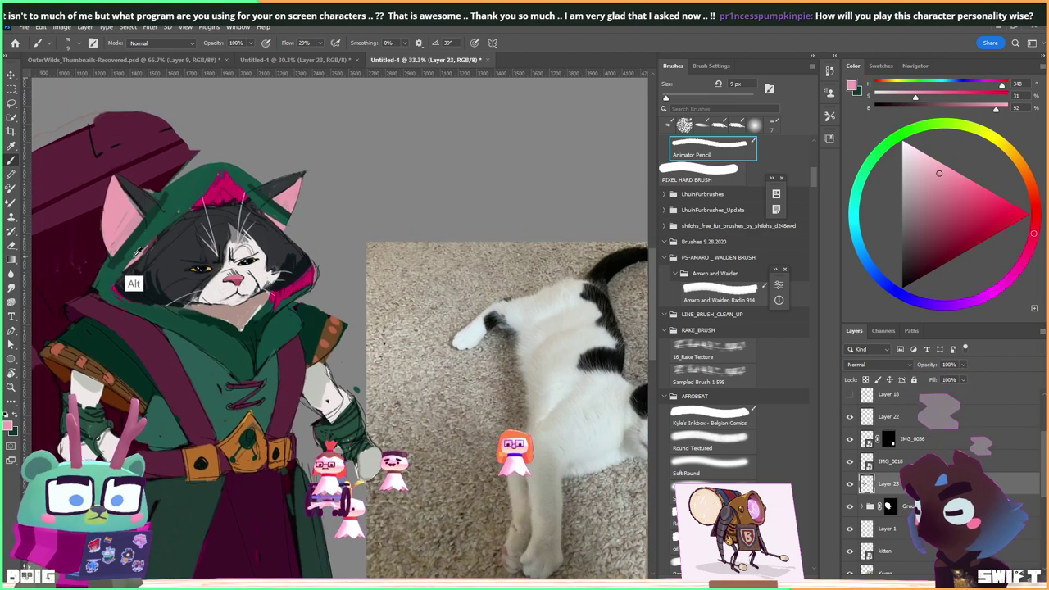
left_click(124, 262, "alt")
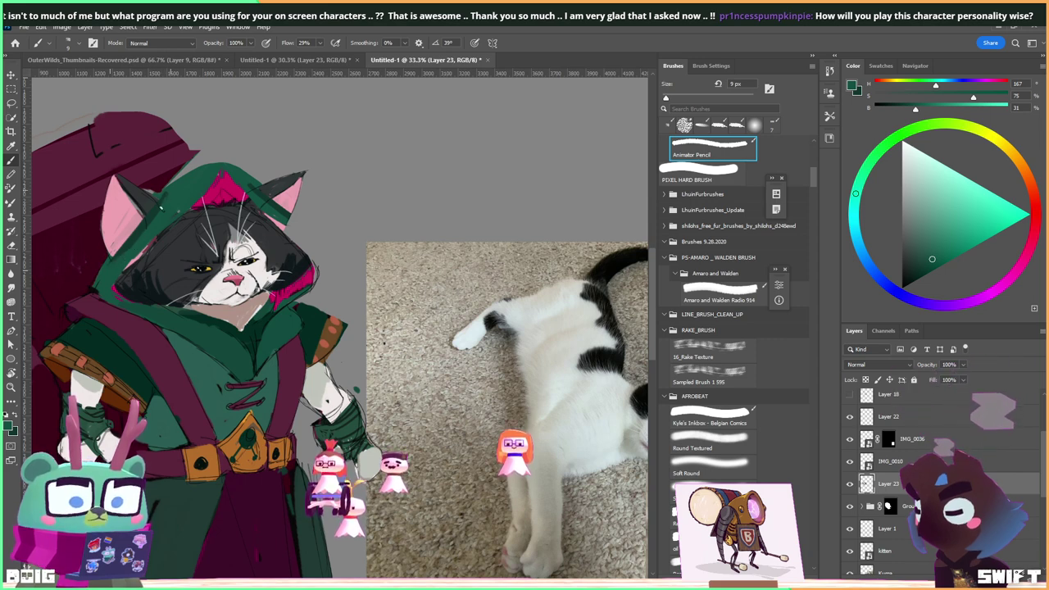
left_click(152, 187, "alt")
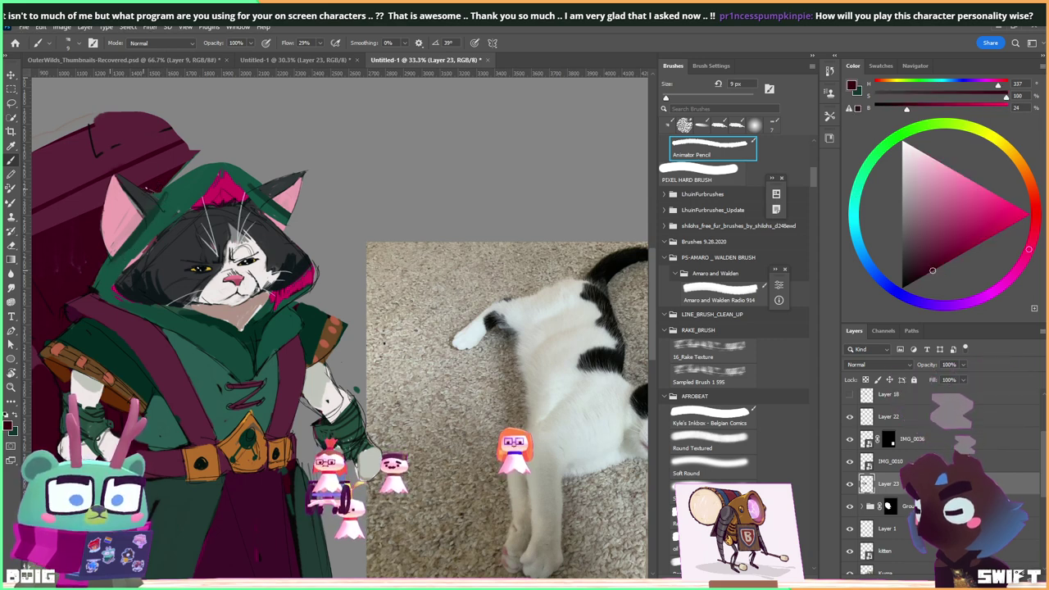
left_click_drag(172, 182, 197, 168)
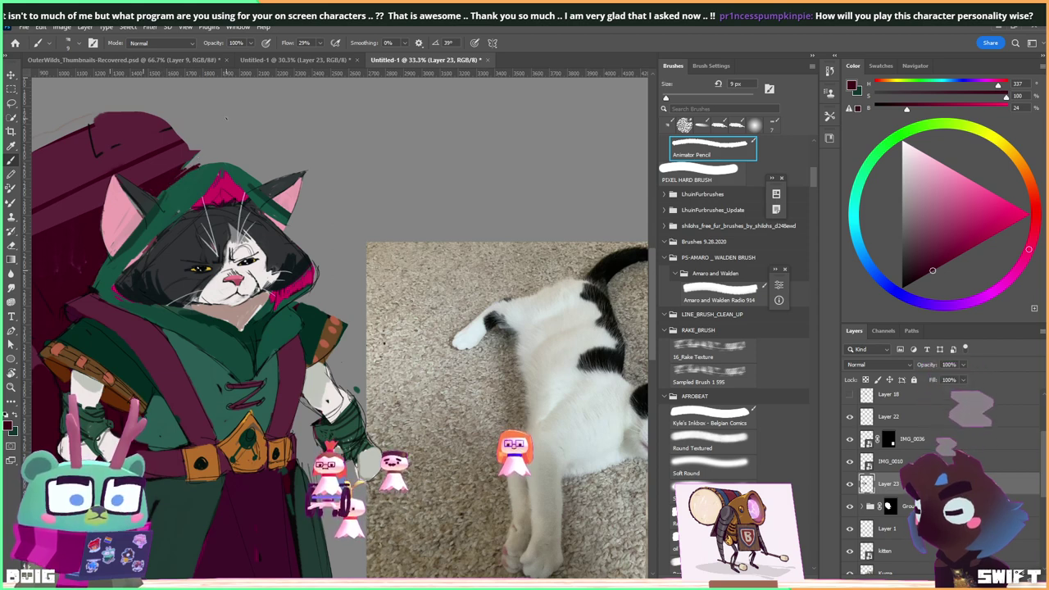
left_click_drag(200, 161, 195, 158)
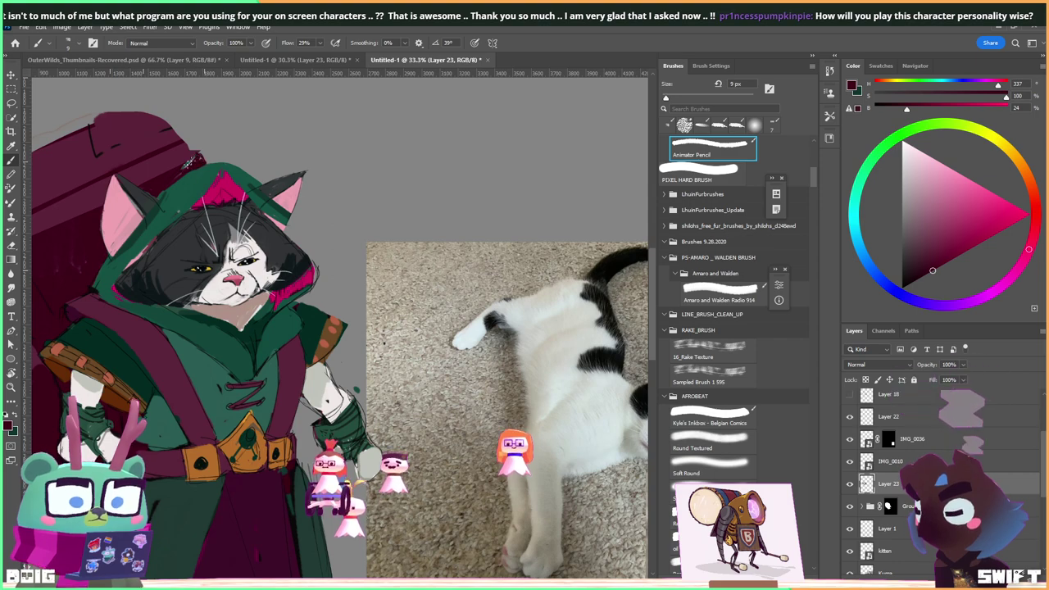
Refine the leather cuffs on both sleeves with sampled brown, reddish-orange and dark green shades.
left_click_drag(143, 322, 205, 258)
left_click(123, 303, "alt")
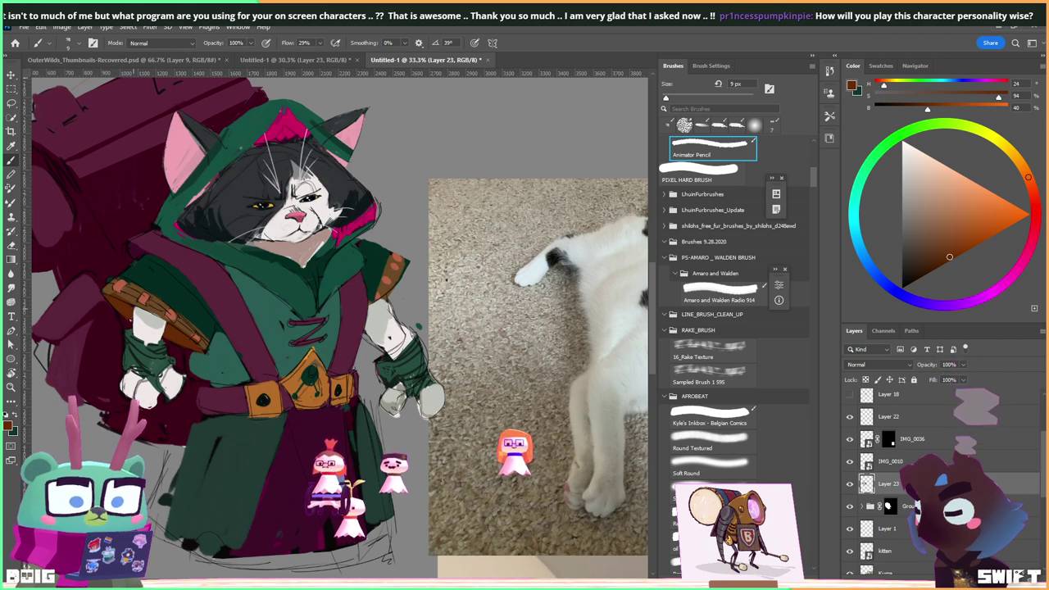
left_click_drag(181, 279, 204, 301)
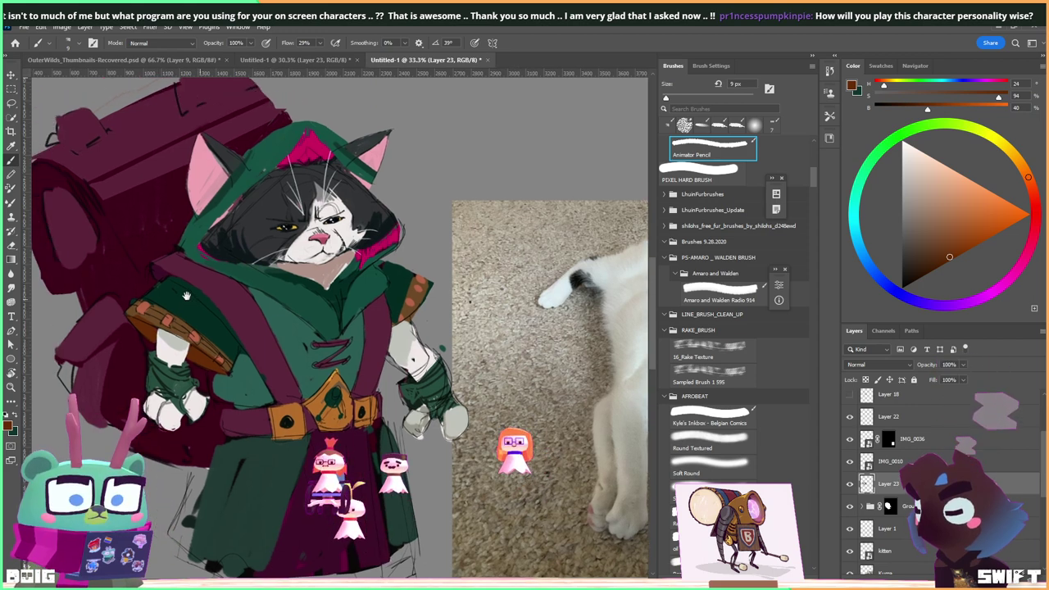
left_click(145, 305, "alt")
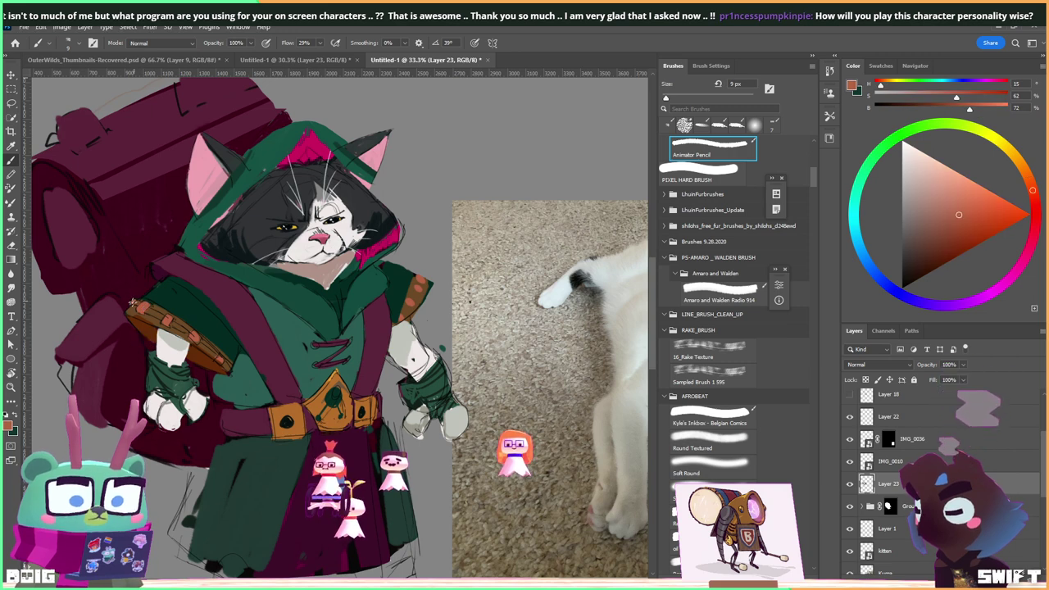
left_click(197, 360, "alt")
mouse_move(375, 297)
left_mouse_down()
mouse_move(346, 283)
mouse_move(383, 284)
mouse_move(393, 263)
left_mouse_up()
left_click(380, 286, "alt")
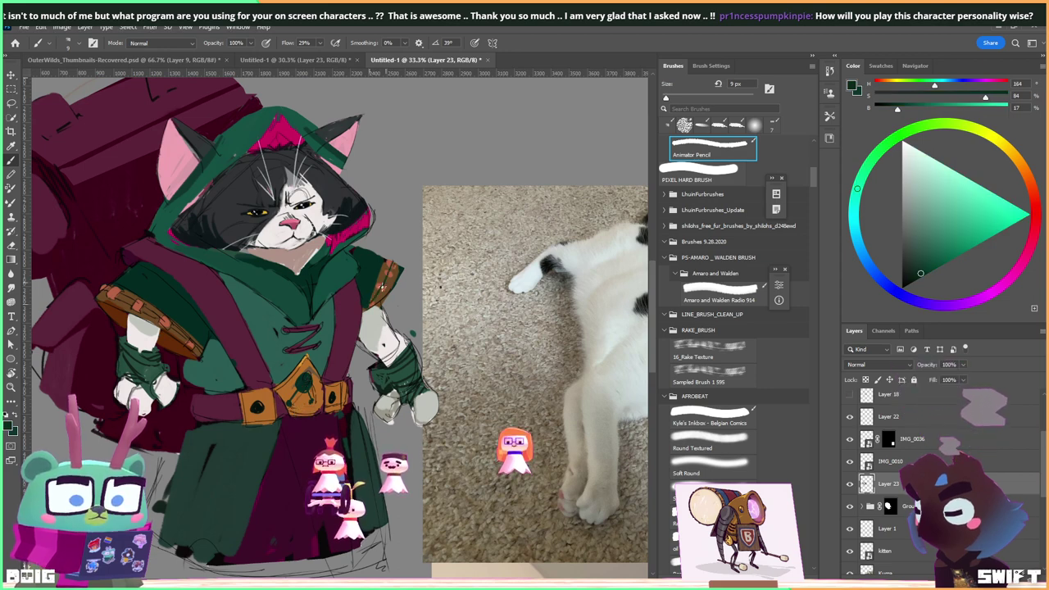
left_click_drag(375, 301, 393, 265)
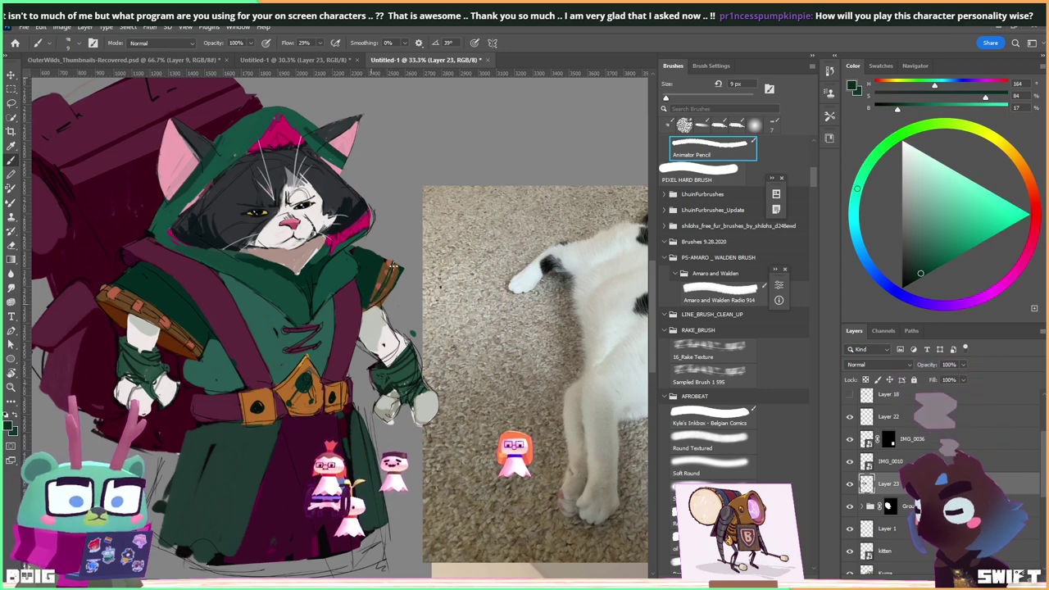
Add reddish-orange stitching to the sleeve cuffs with a 20 px brush, and touch up the leather with sampled brown.
left_click(171, 319, "alt")
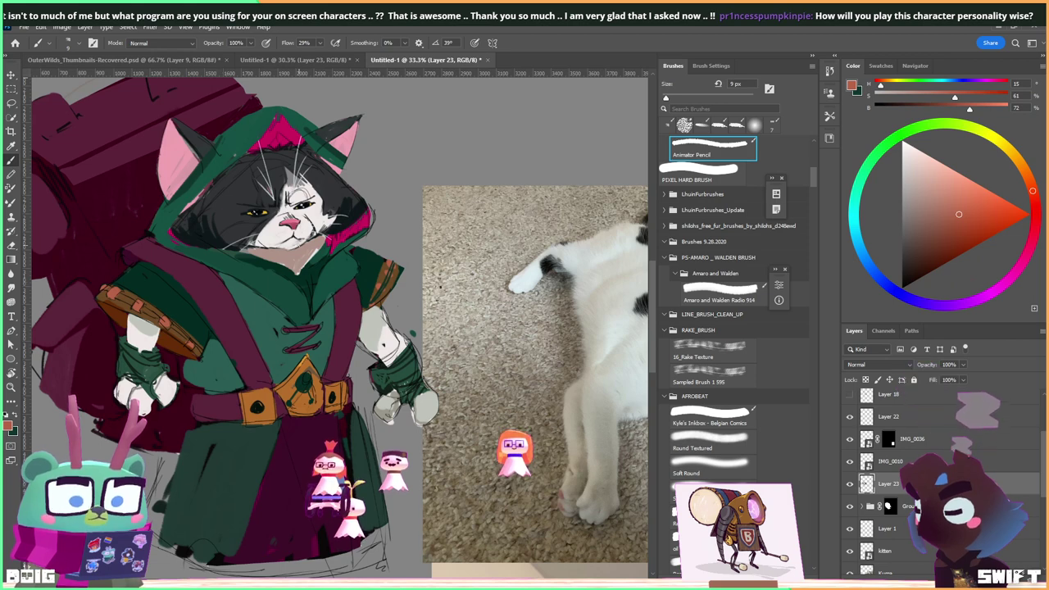
key("bracketright")
key("bracketright")
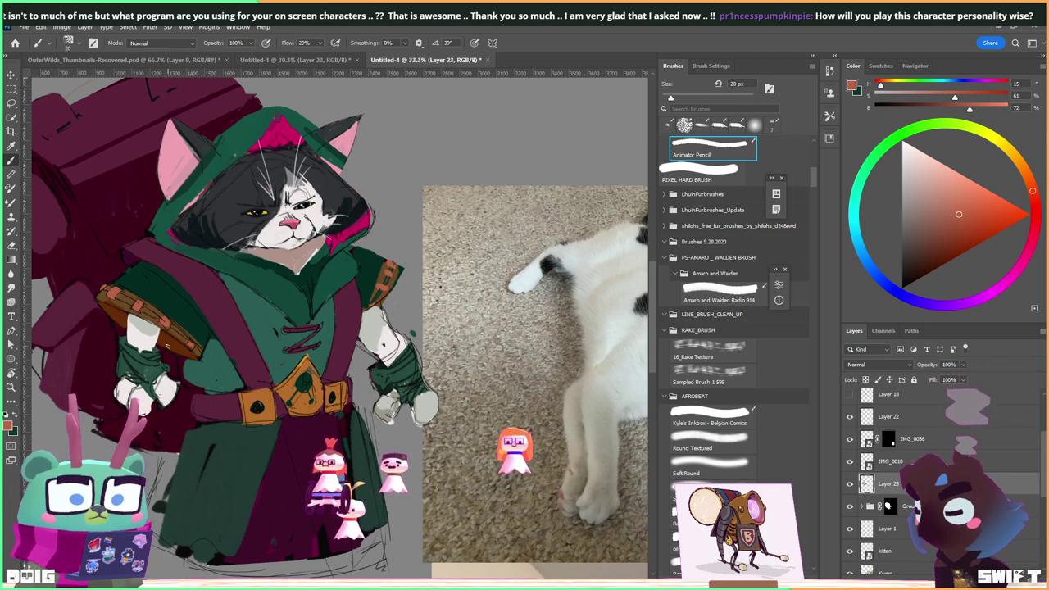
left_click(173, 348, "alt")
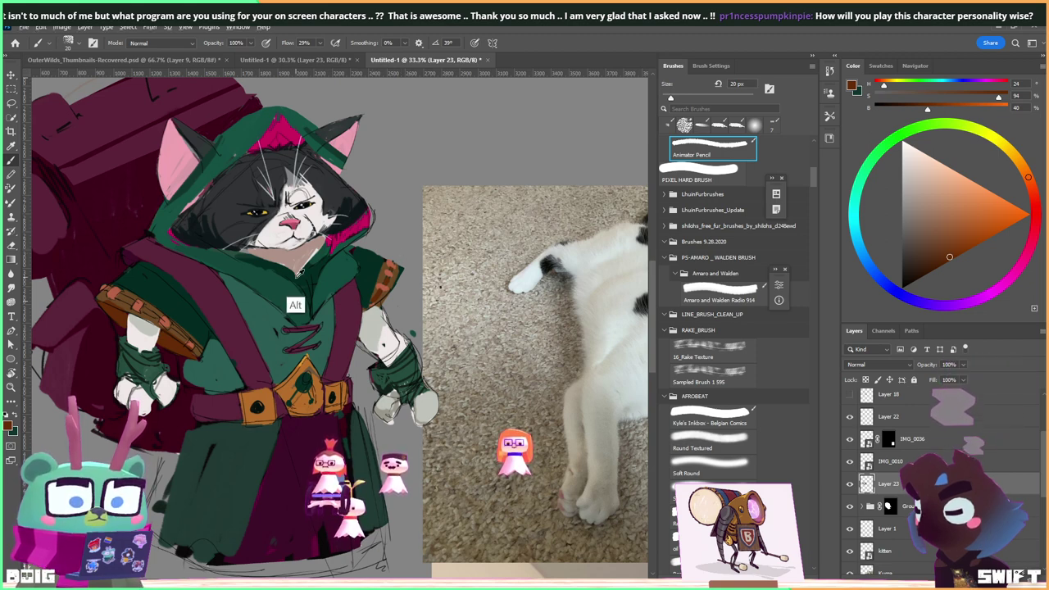
Refine the lower tip of the neck fur with sampled grey-beige and the adjoining collar and sleeve areas with dark green.
left_click(297, 305, "alt")
left_click(299, 273, "alt")
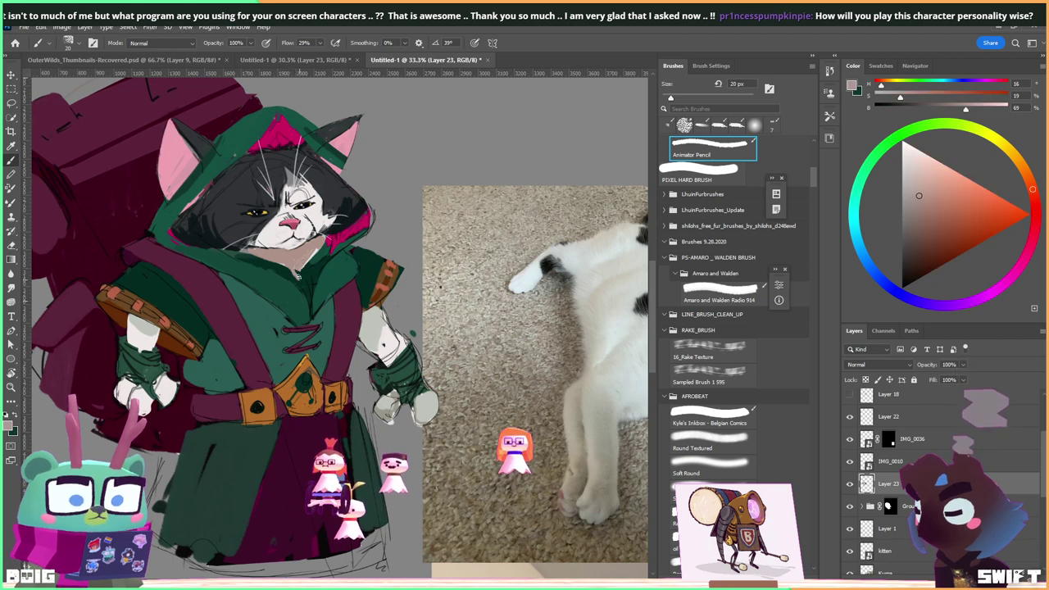
left_click(291, 303, "alt")
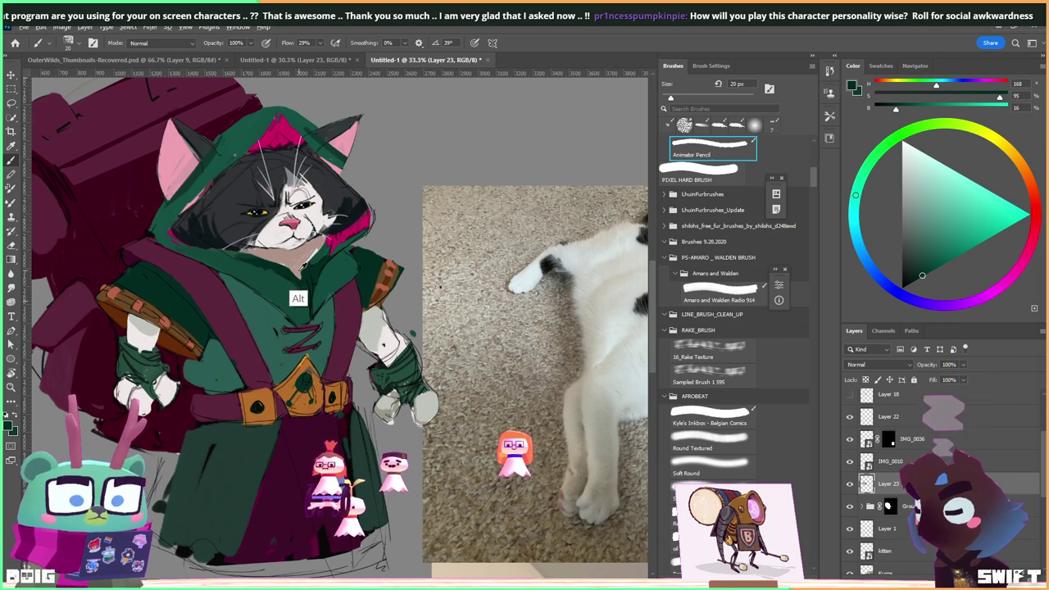
left_click(301, 269, "alt")
left_click_drag(268, 274, 292, 266)
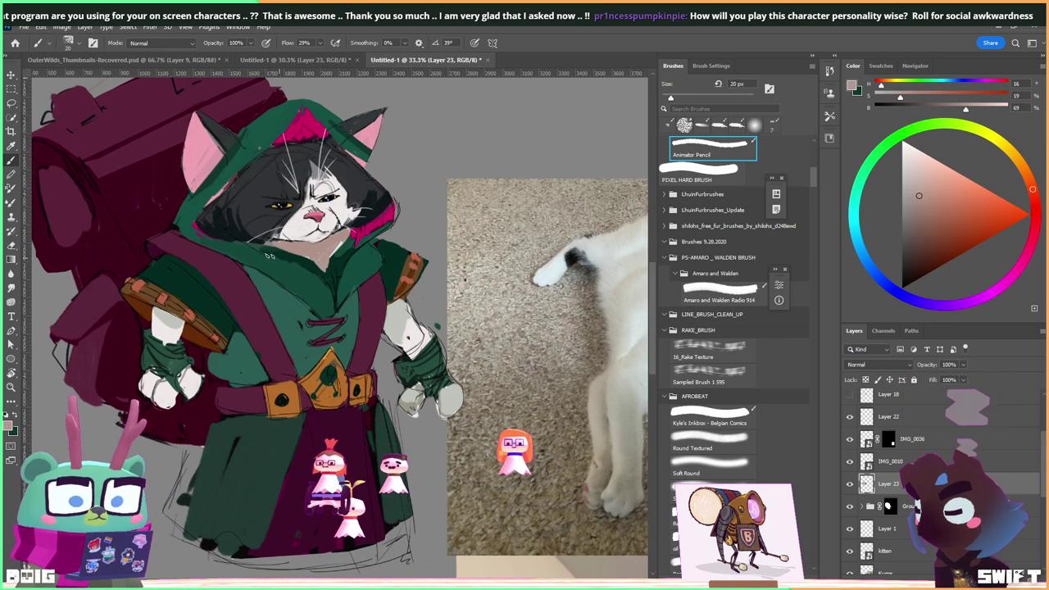
left_click(154, 267, "alt")
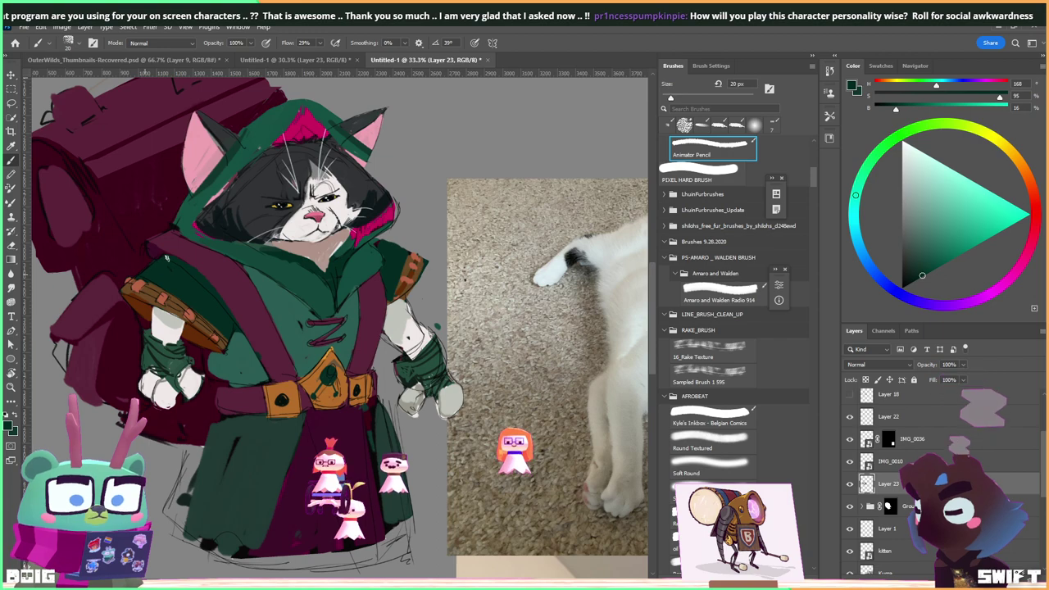
left_click_drag(401, 341, 375, 283)
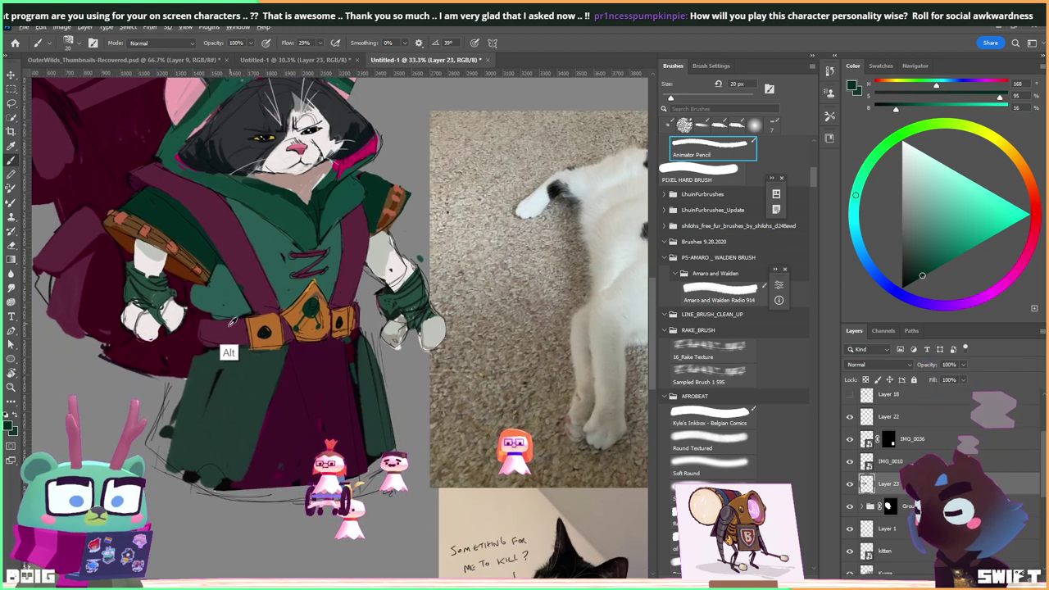
Refine the belt beside the pouch with sampled maroon and the tunic edge above it with sampled green.
left_click(228, 320, "alt")
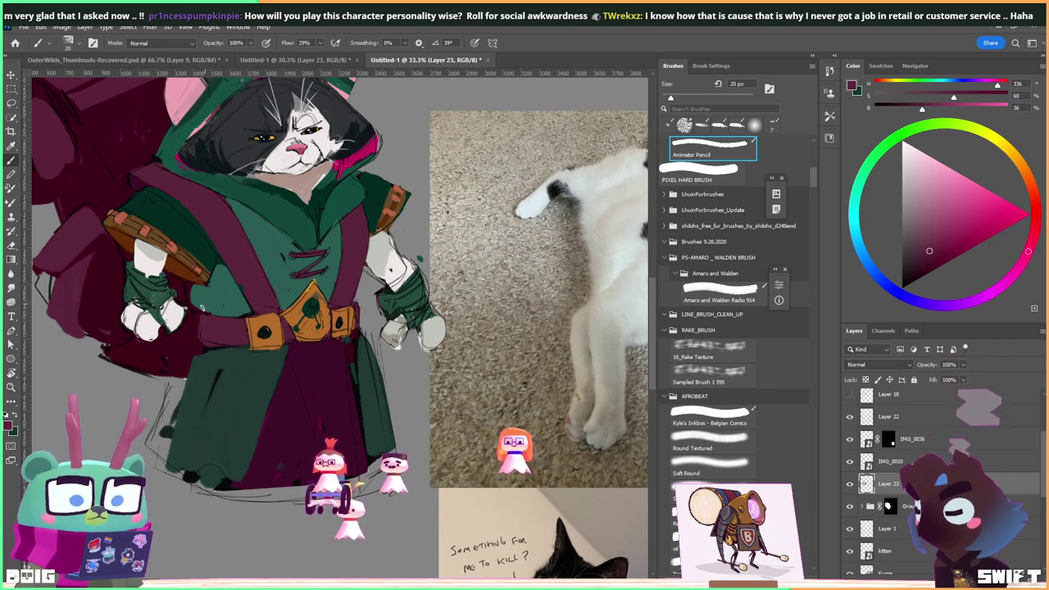
left_click(202, 328, "alt")
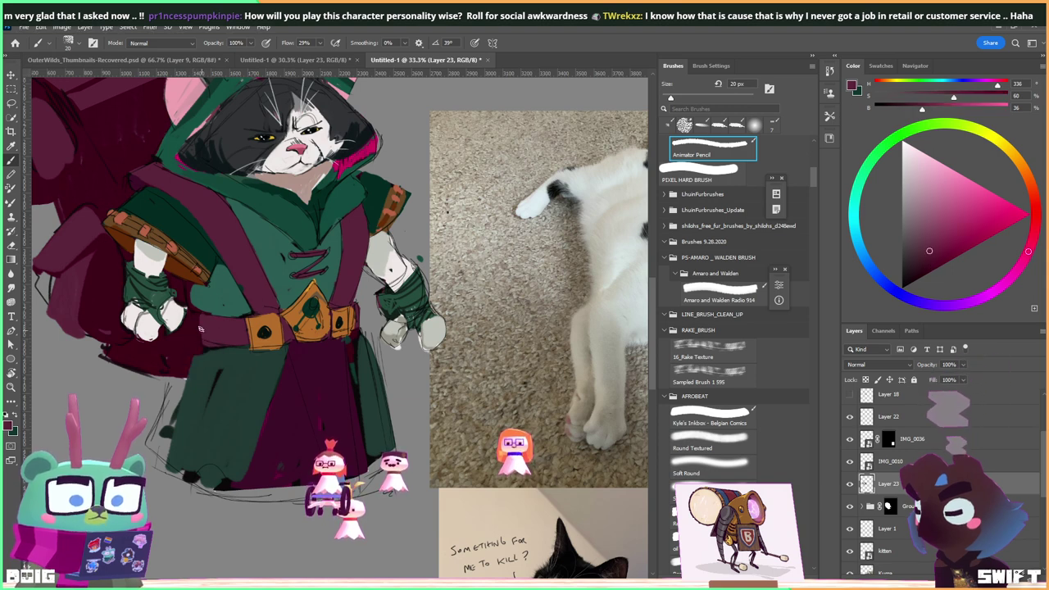
left_click(196, 294, "alt")
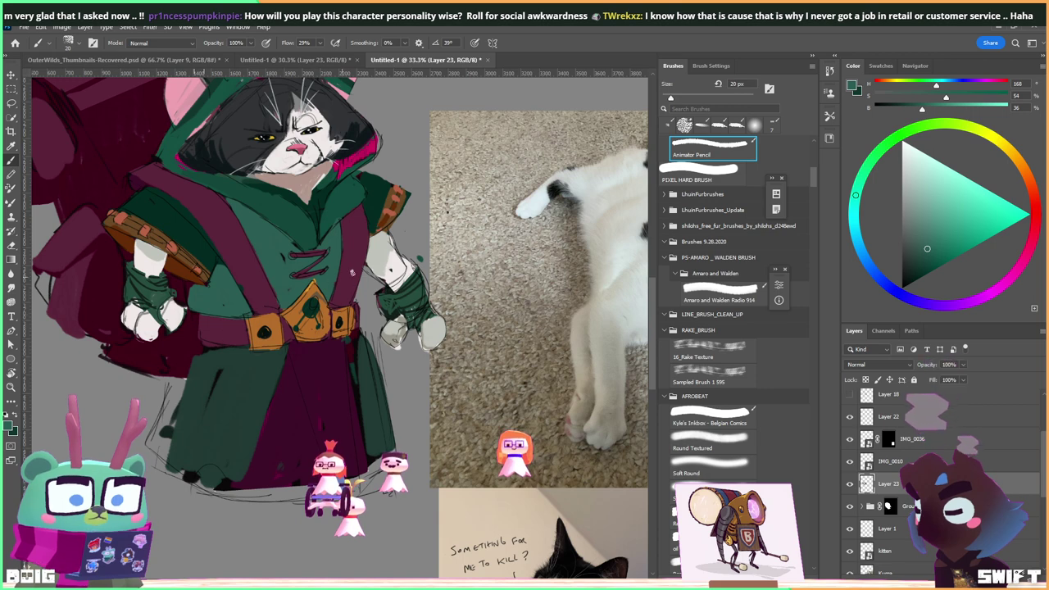
mouse_move(363, 304)
left_mouse_down()
mouse_move(336, 285)
mouse_move(349, 281)
left_mouse_up()
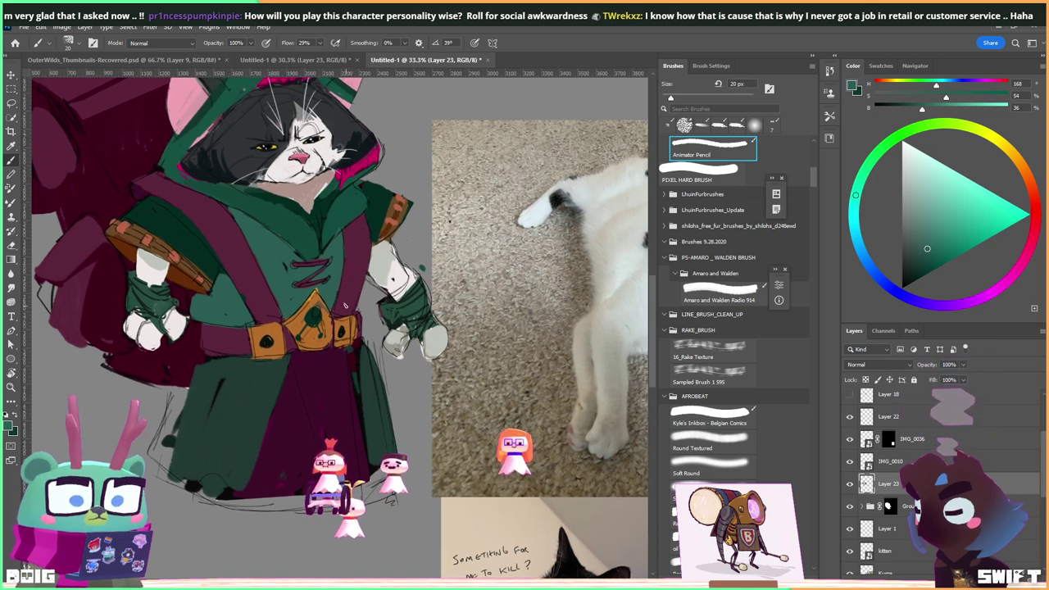
Refine the central belt buckle around its green emblem with sampled orange-brown and lighter ochre.
left_click(324, 314, "alt")
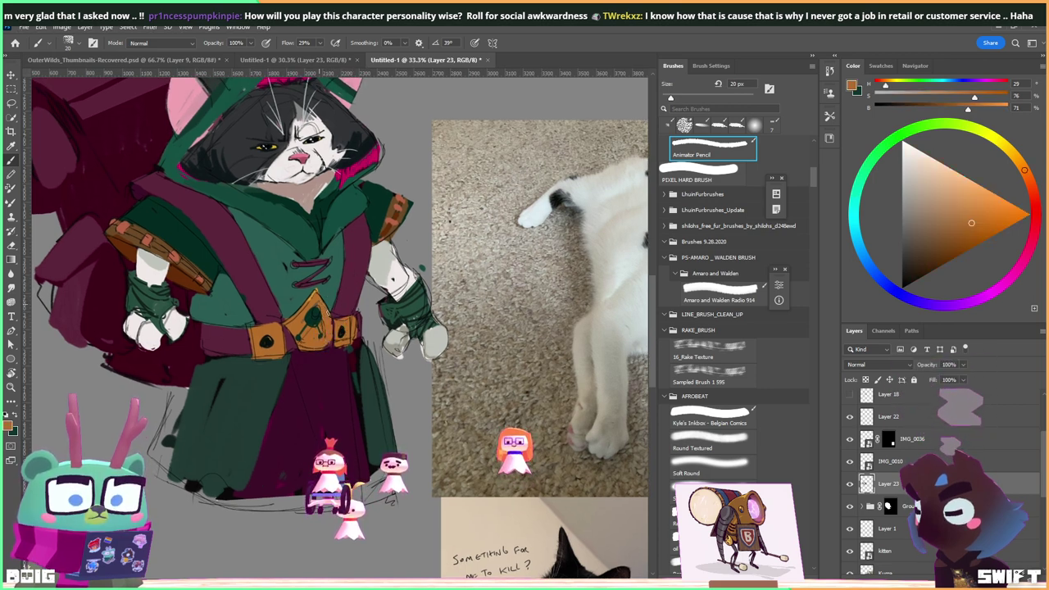
key("alt")
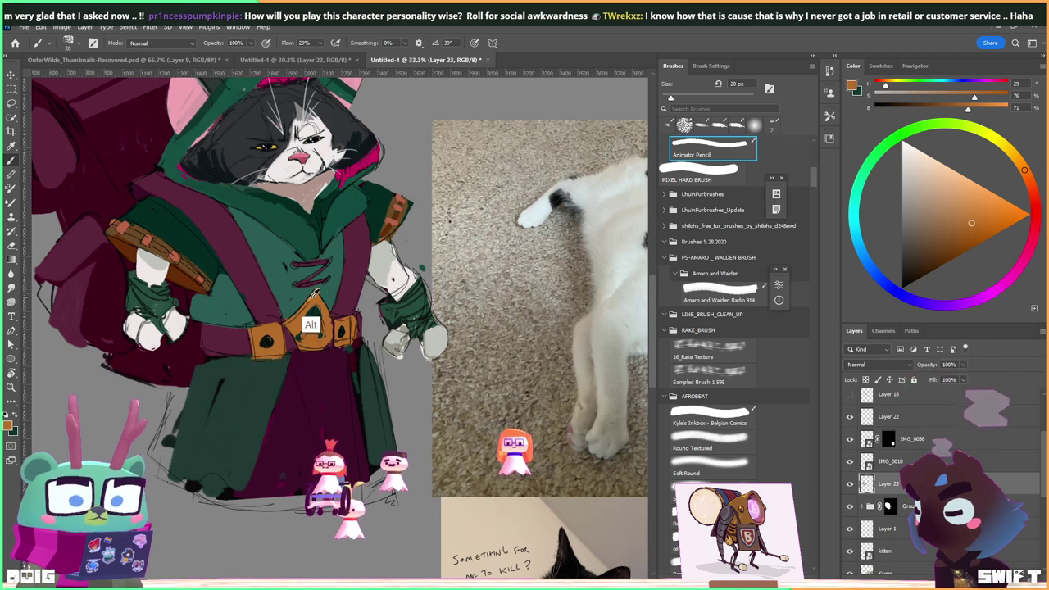
left_click(311, 316, "alt")
left_click_drag(305, 318, 320, 332)
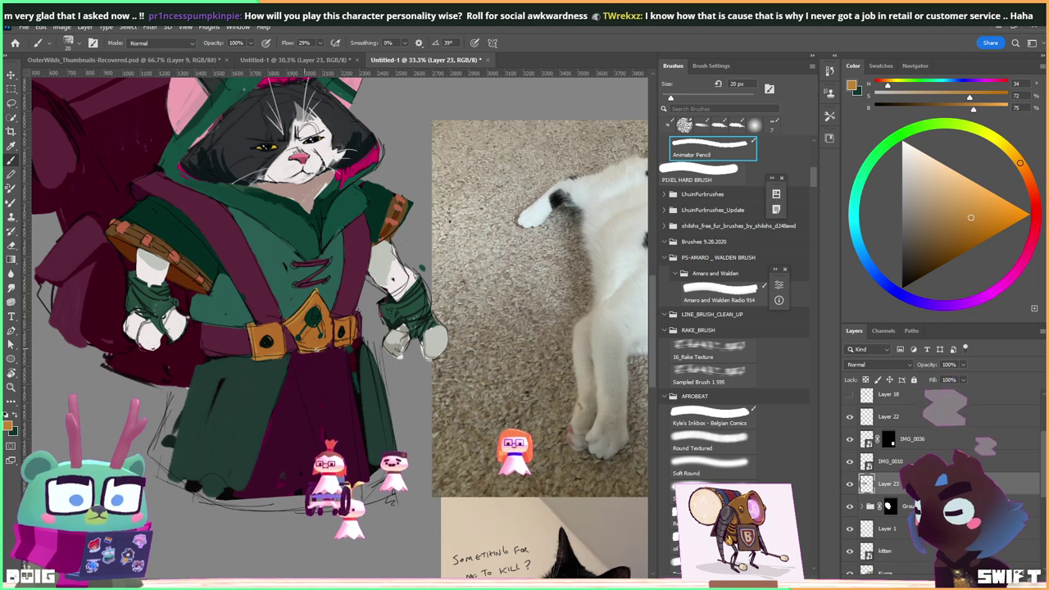
Clean up the lower edge of the buckle and the robe panel beneath it with sampled maroon and dark purple.
left_click(300, 354, "alt")
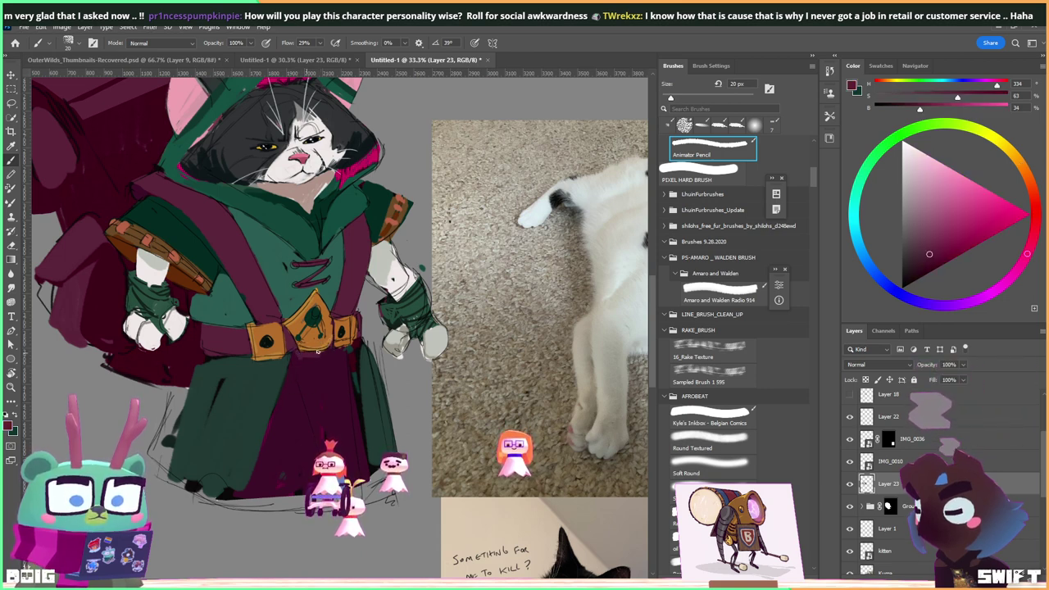
key("alt")
left_click(316, 356, "alt")
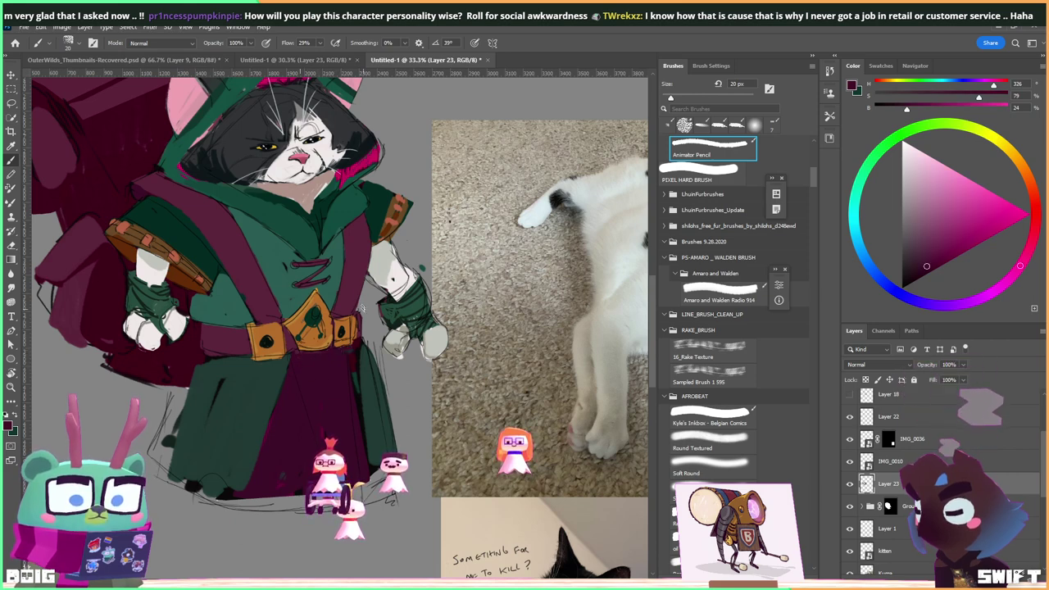
Touch up the belt pouches on both sides of the buckle with sampled orange-brown.
left_click(343, 328, "alt")
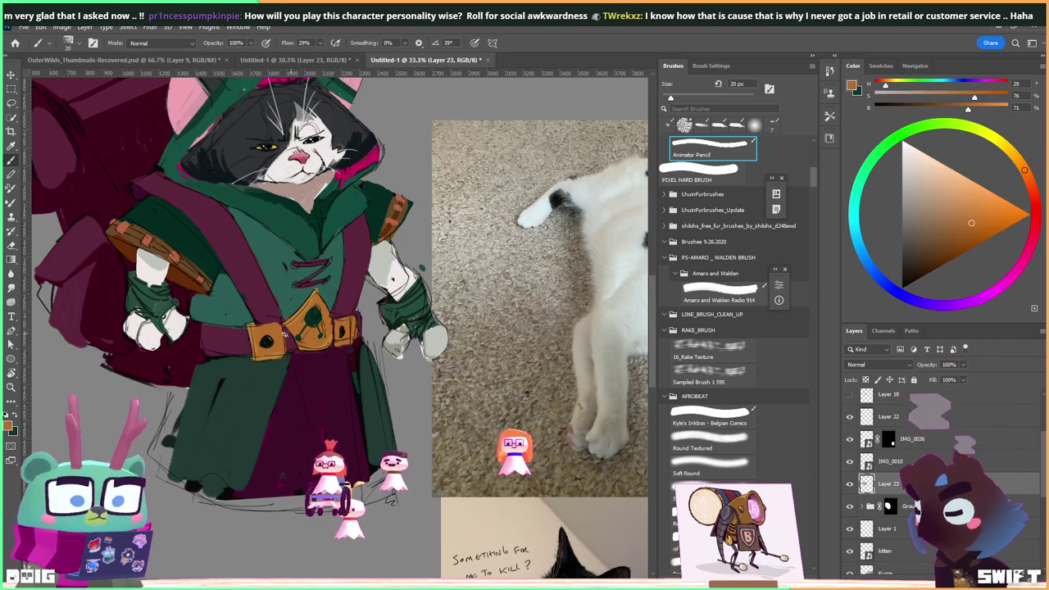
left_click(270, 336, "alt")
left_click(266, 329, "alt")
mouse_move(264, 335)
left_mouse_down()
mouse_move(270, 346)
mouse_move(311, 340)
left_mouse_up()
left_click_drag(313, 342, 310, 351)
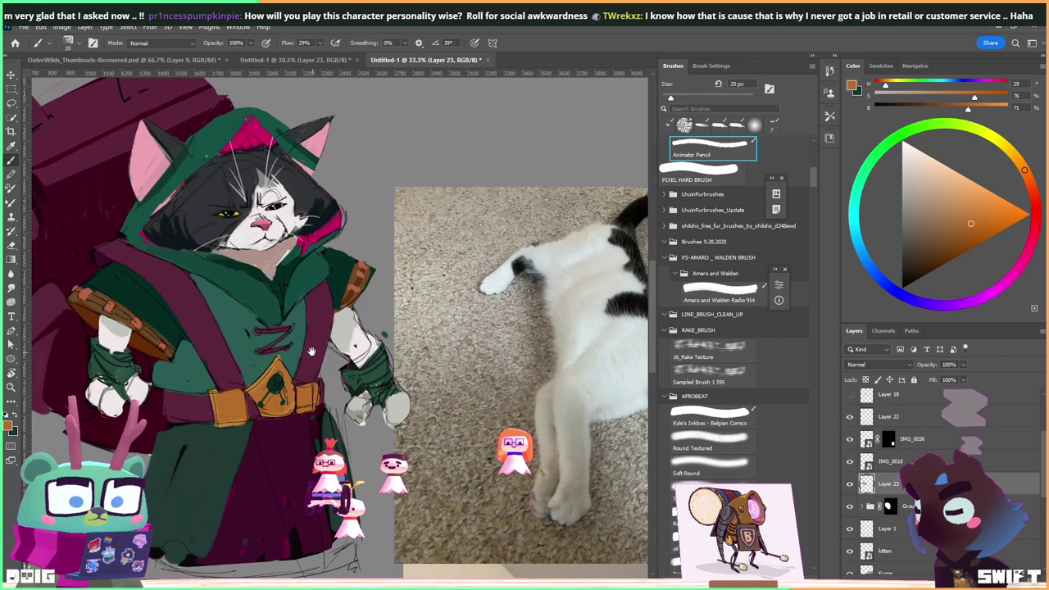
left_click_drag(277, 312, 274, 373)
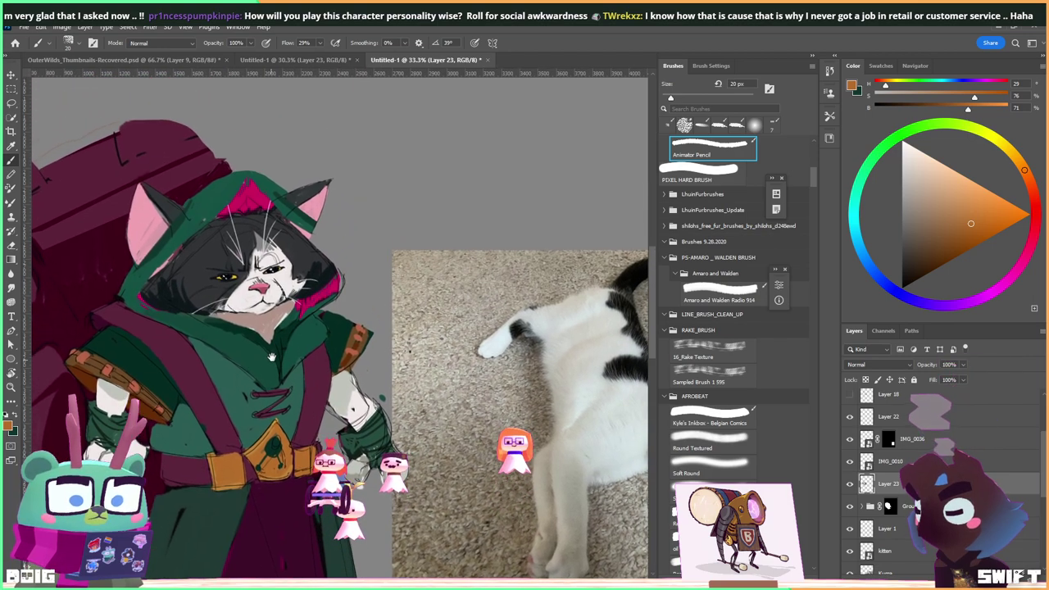
Refine the hood's upper rim and the side edge beside the cheek with sampled greens.
left_click(123, 302, "alt")
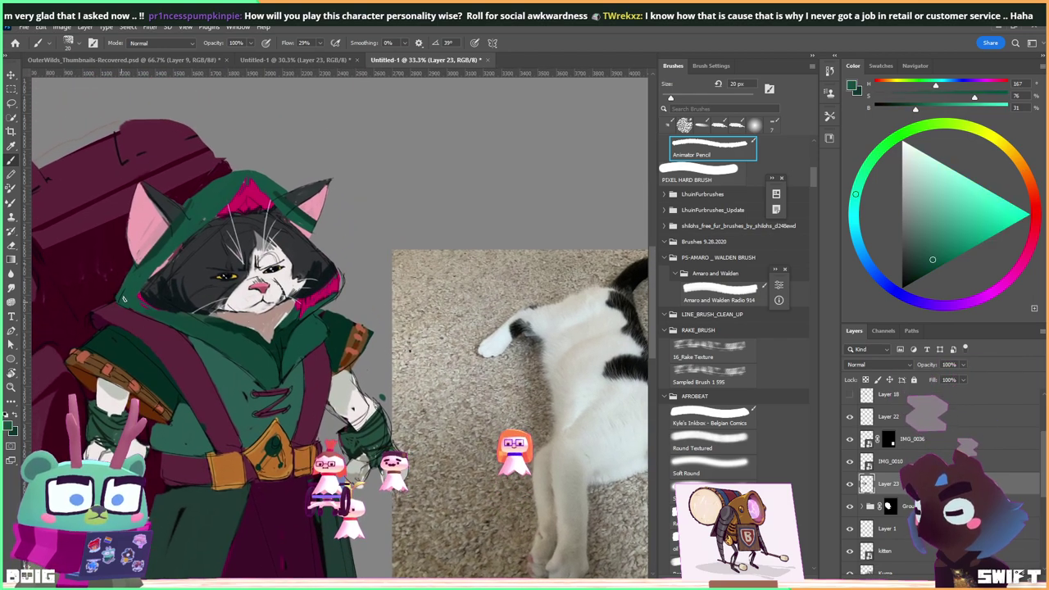
mouse_move(304, 263)
left_mouse_down()
mouse_move(288, 306)
mouse_move(288, 204)
left_mouse_up()
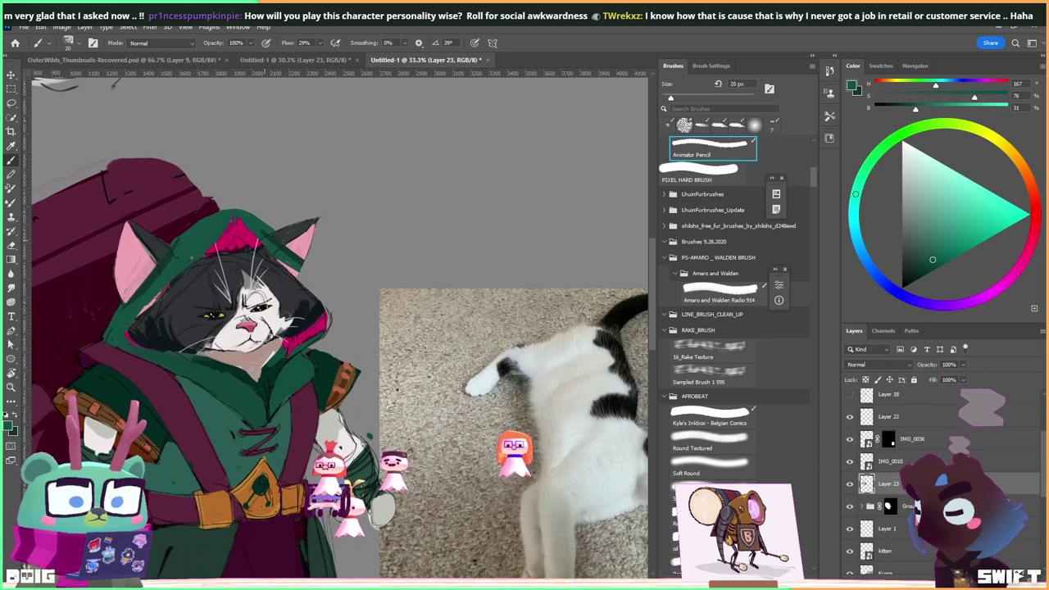
left_click(264, 246, "alt")
left_click_drag(243, 234, 274, 253)
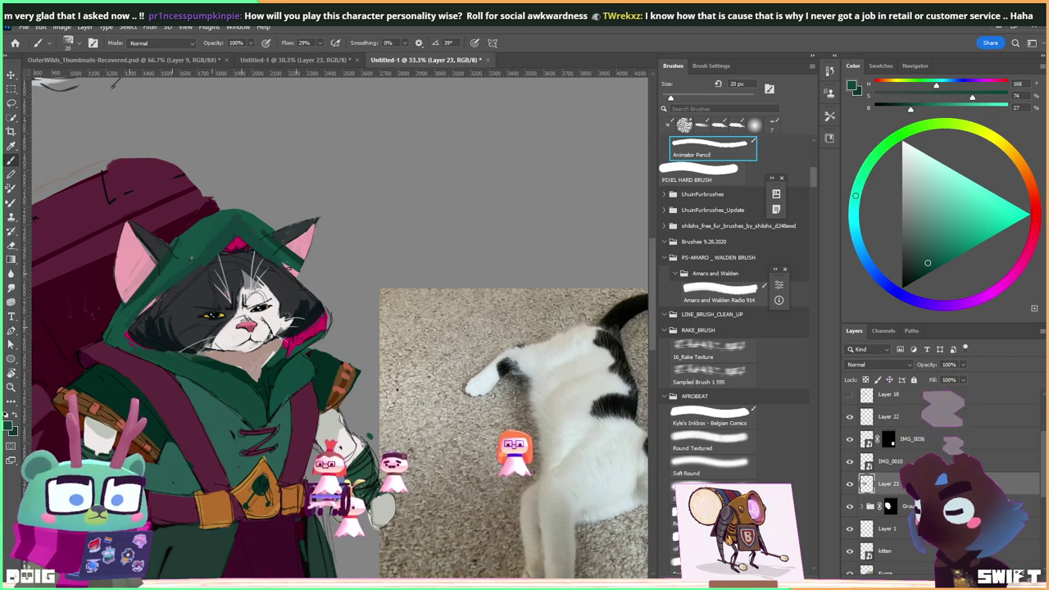
mouse_move(332, 312)
left_mouse_down()
mouse_move(284, 364)
mouse_move(336, 326)
left_mouse_up()
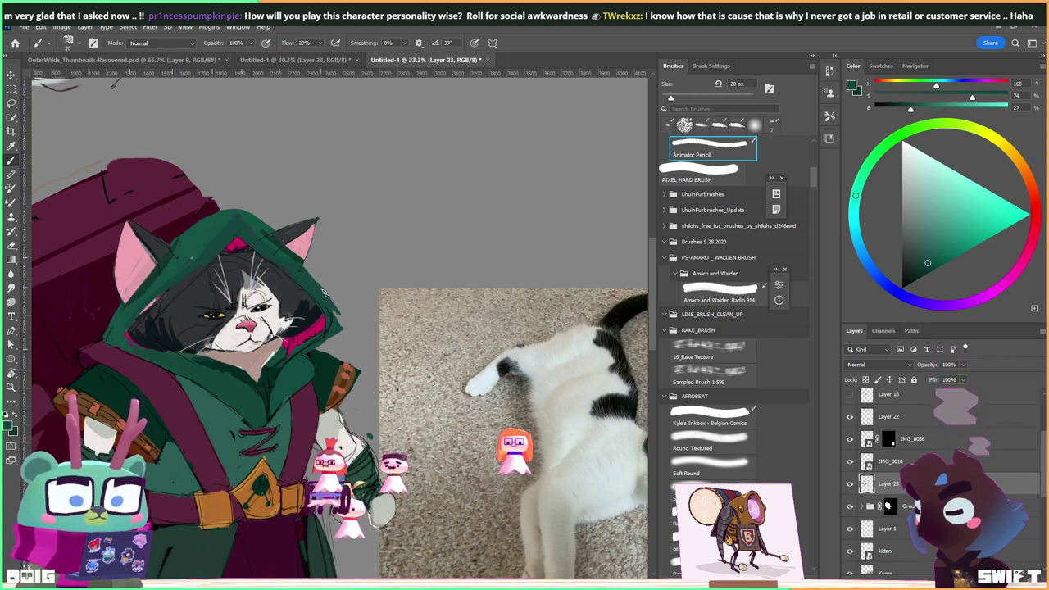
Extend the hood's inner lining from the cheek down to the neckline with sampled magenta and a 25 px brush.
key("alt")
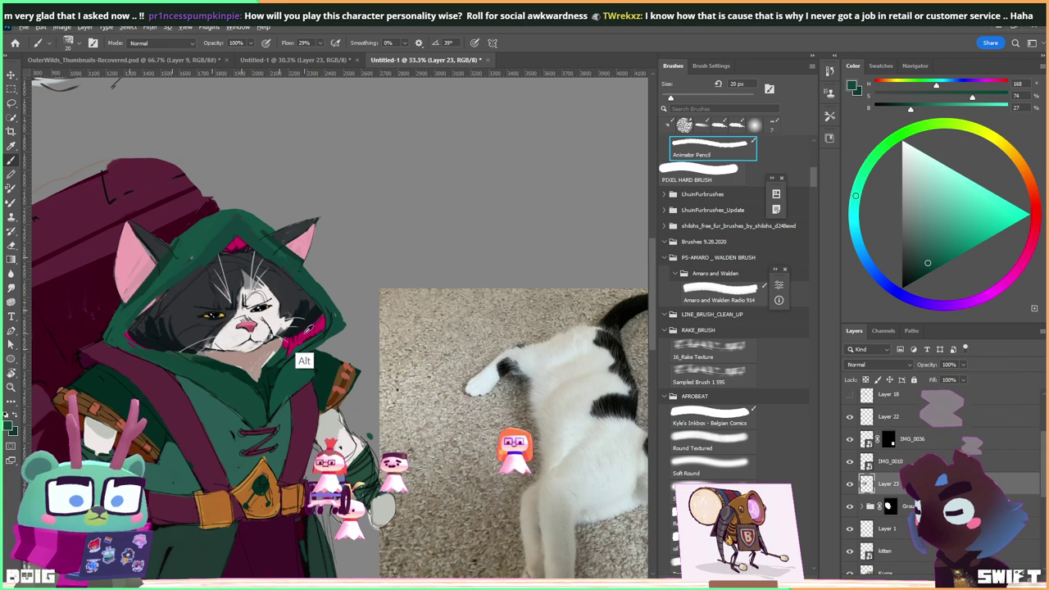
left_click(309, 327, "alt")
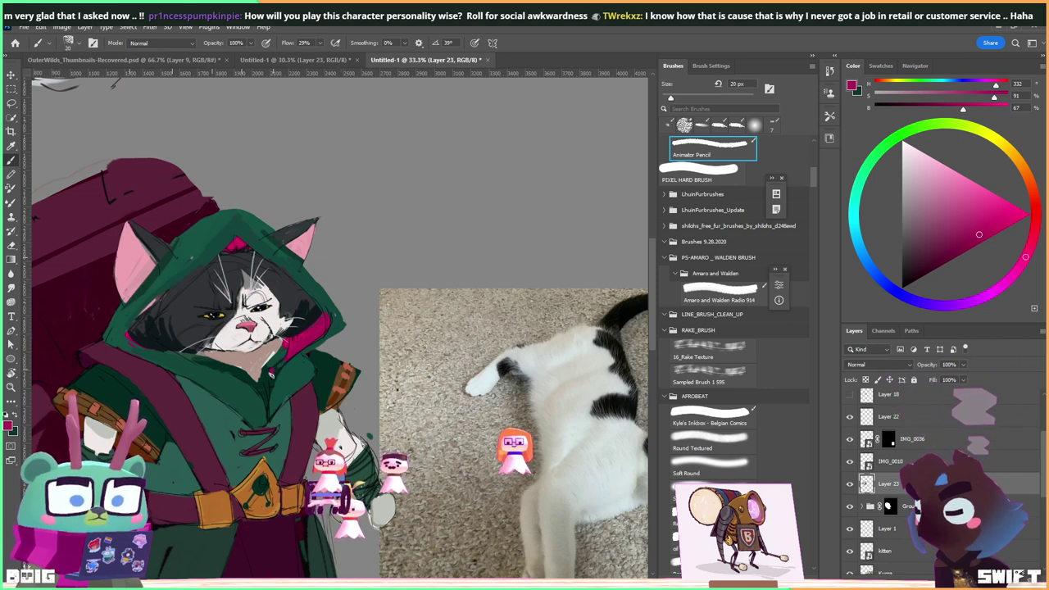
key("bracketright")
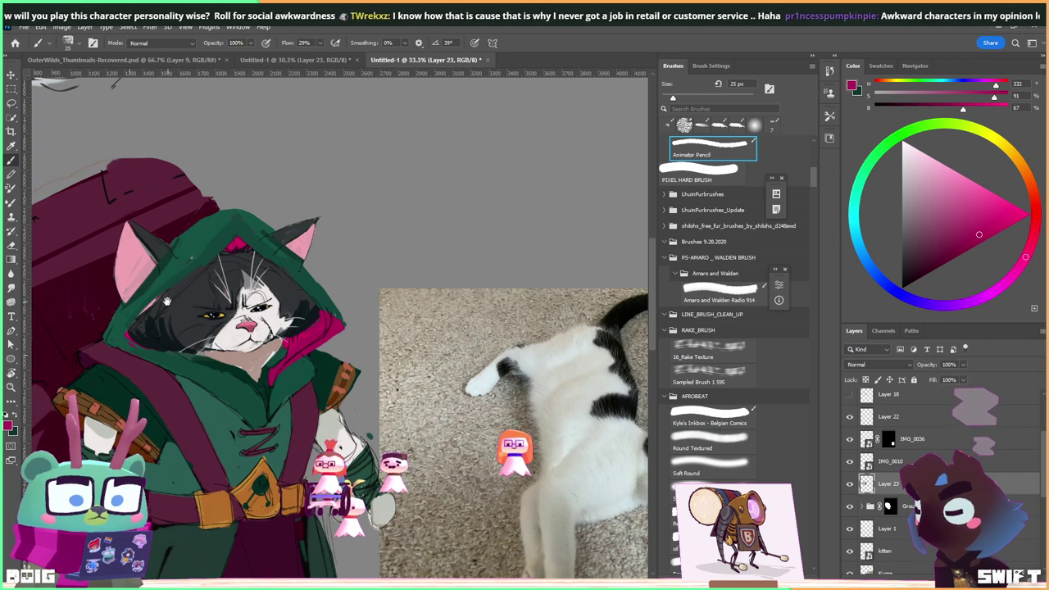
scroll(196, 325, "up", 1)
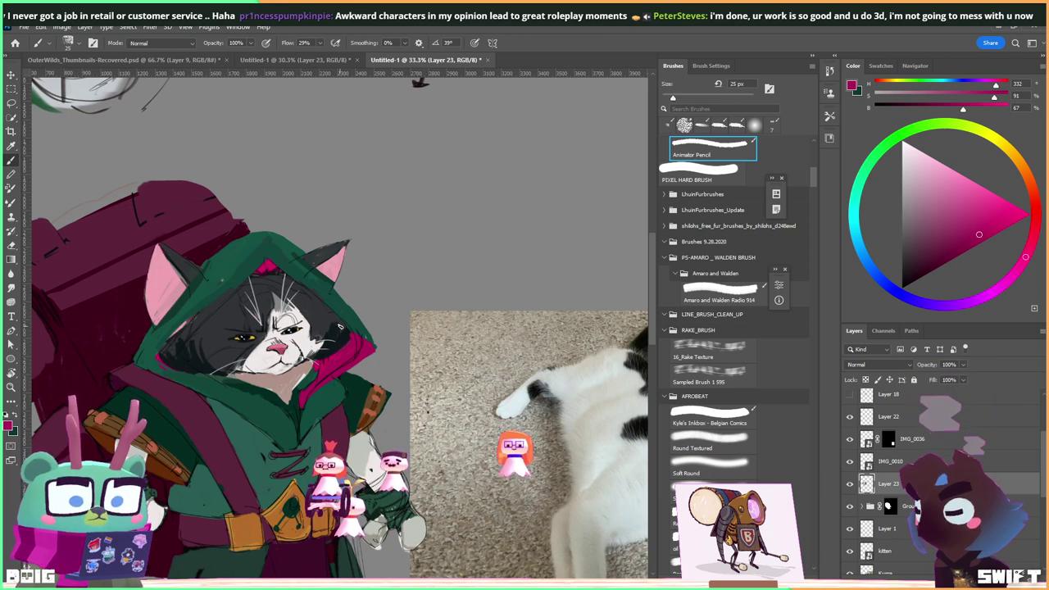
left_click_drag(341, 343, 330, 308)
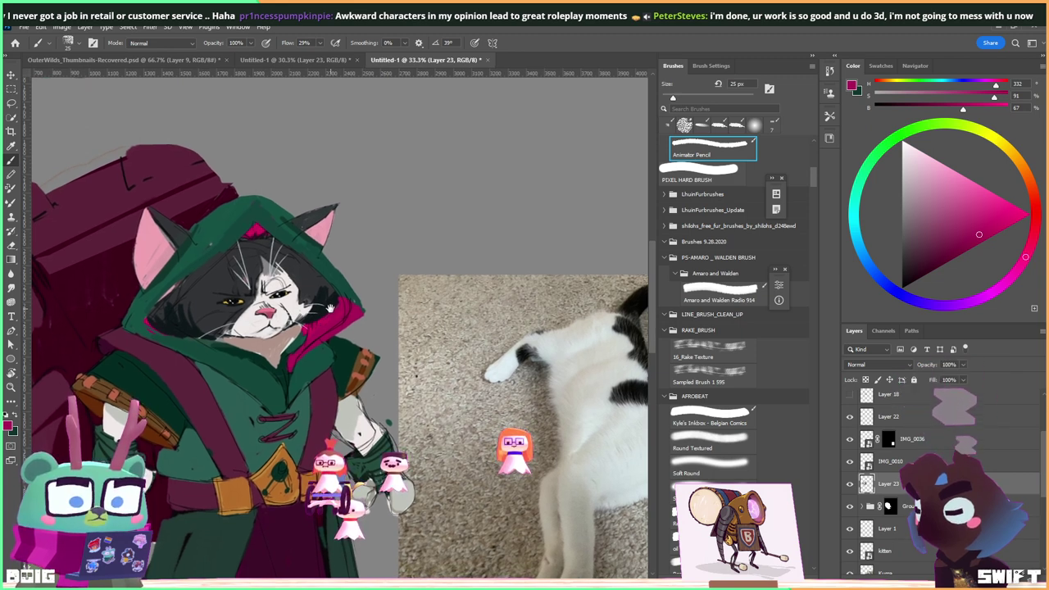
left_click_drag(330, 308, 315, 288)
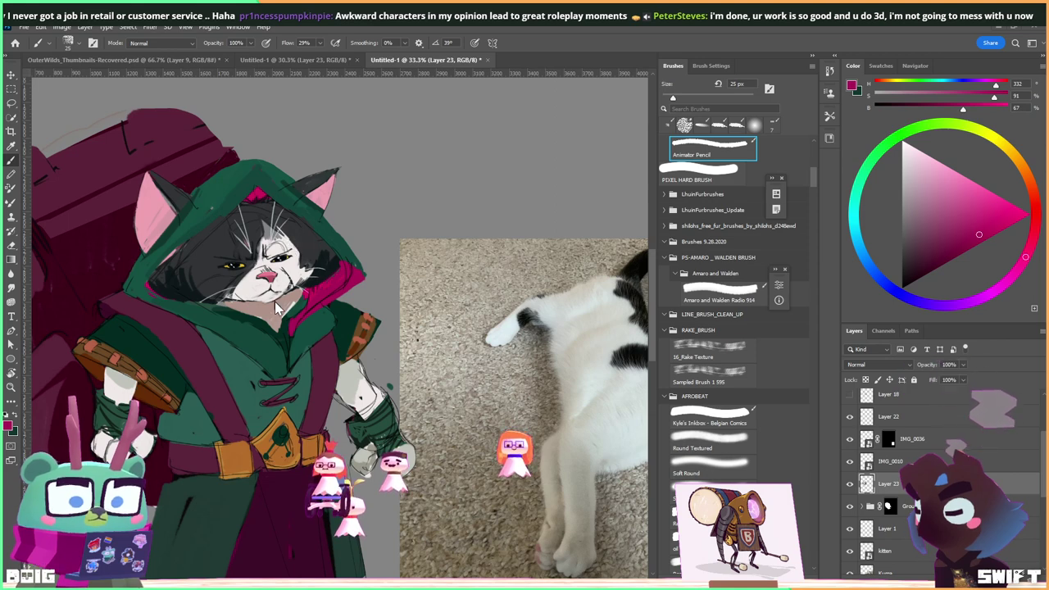
Refine the neck fur and the collar edge around it with sampled beige and dark green.
key("alt")
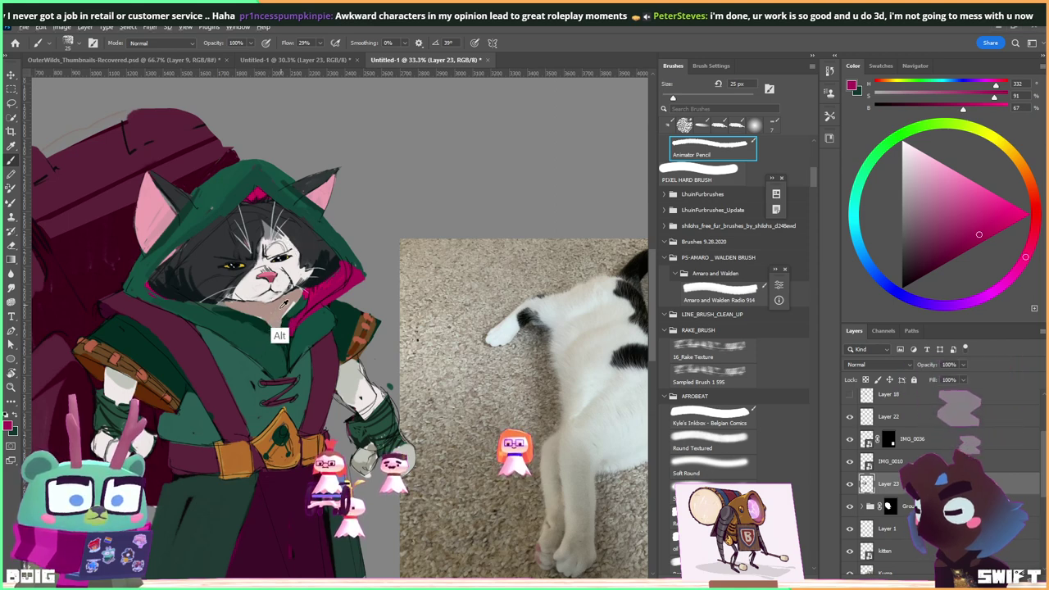
left_click(281, 342, "alt")
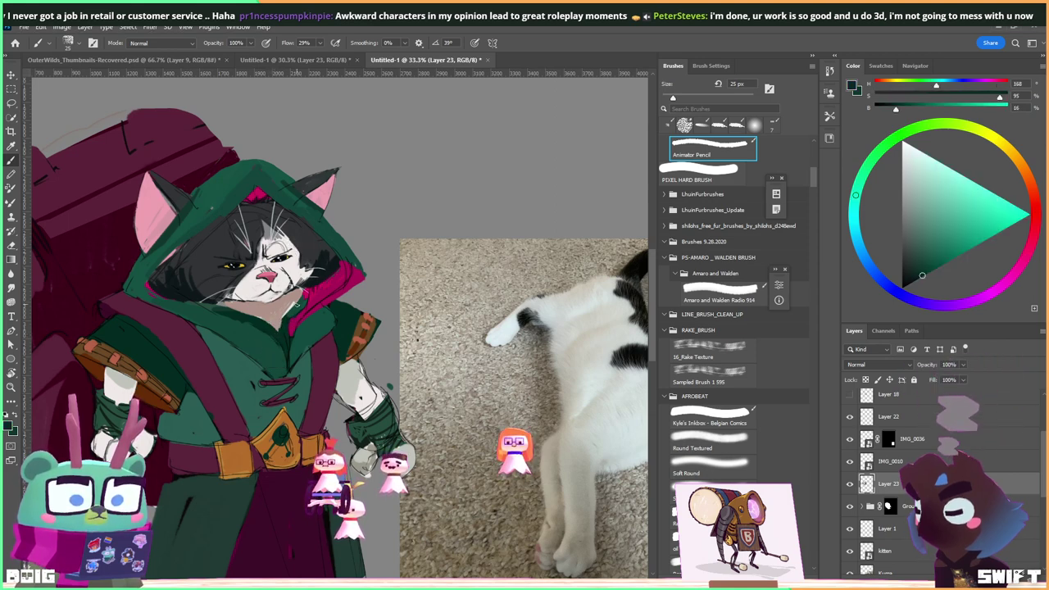
left_click_drag(296, 285, 305, 256)
key("alt")
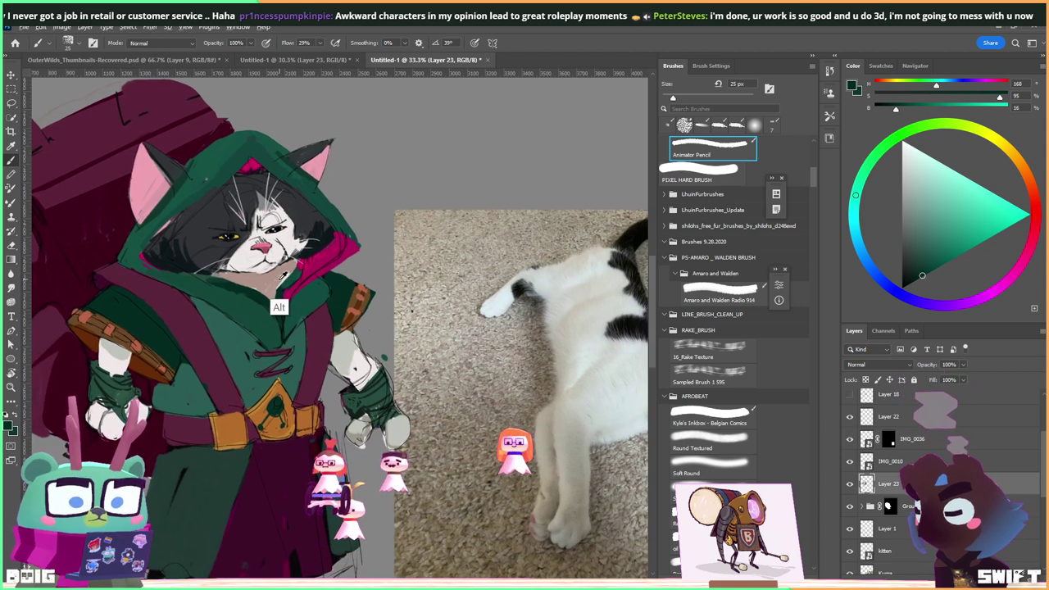
left_click(280, 285, "alt")
left_click_drag(280, 303, 293, 269)
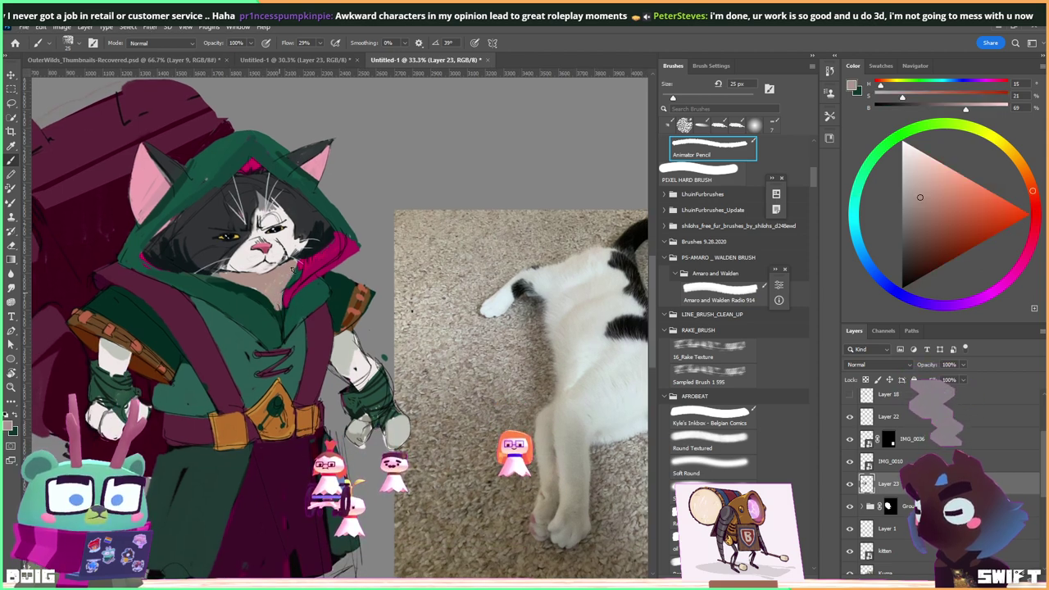
left_click(267, 304, "alt")
mouse_move(267, 304)
left_mouse_down()
mouse_move(277, 318)
mouse_move(274, 307)
left_mouse_up()
Touch up the sleeve cuffs with sampled brown.
left_click_drag(178, 330, 193, 267)
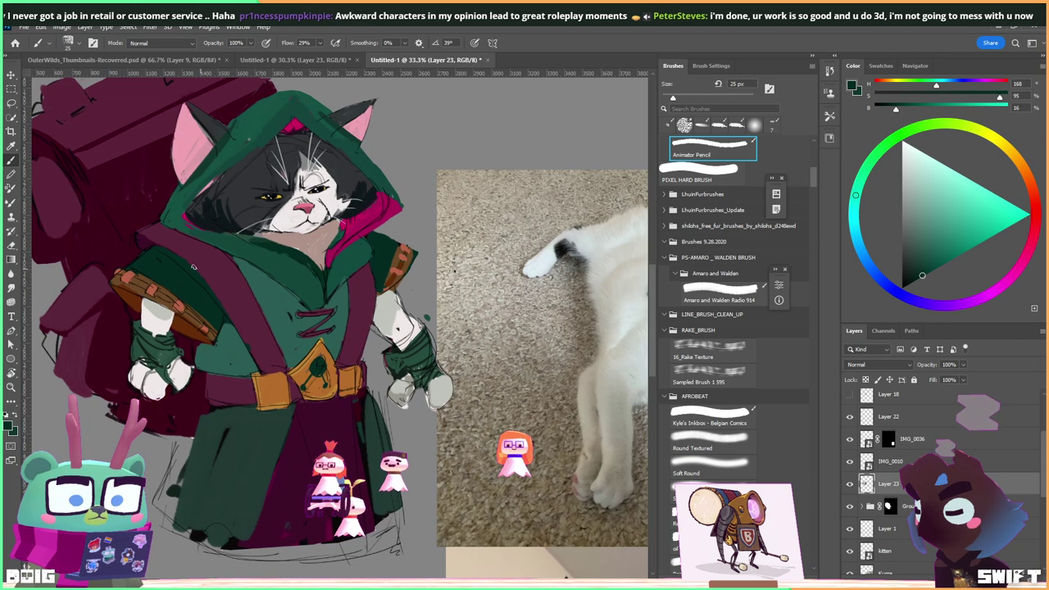
left_click(138, 283, "alt")
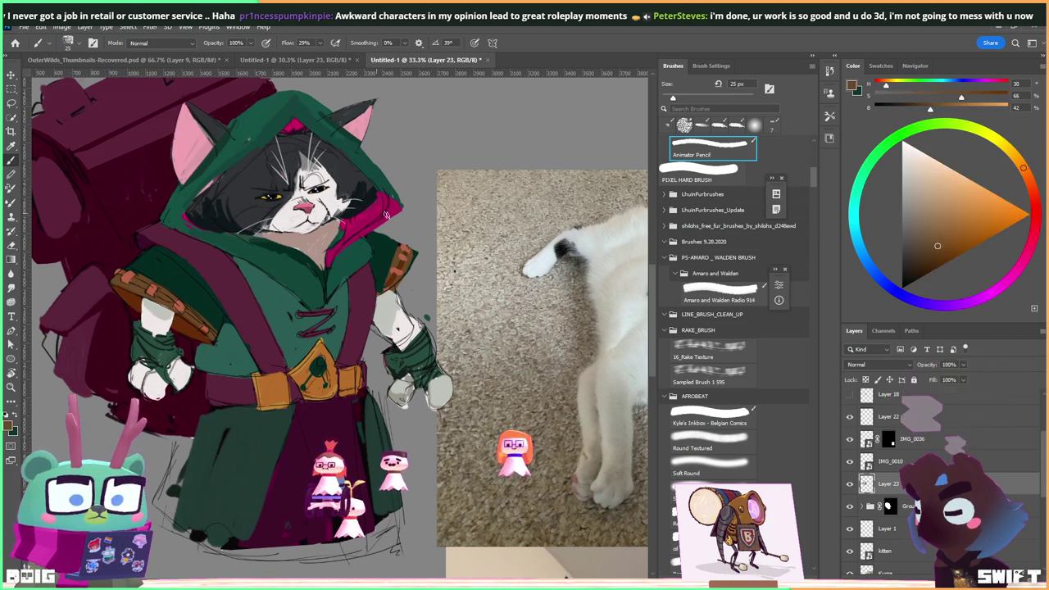
left_click_drag(382, 294, 371, 243)
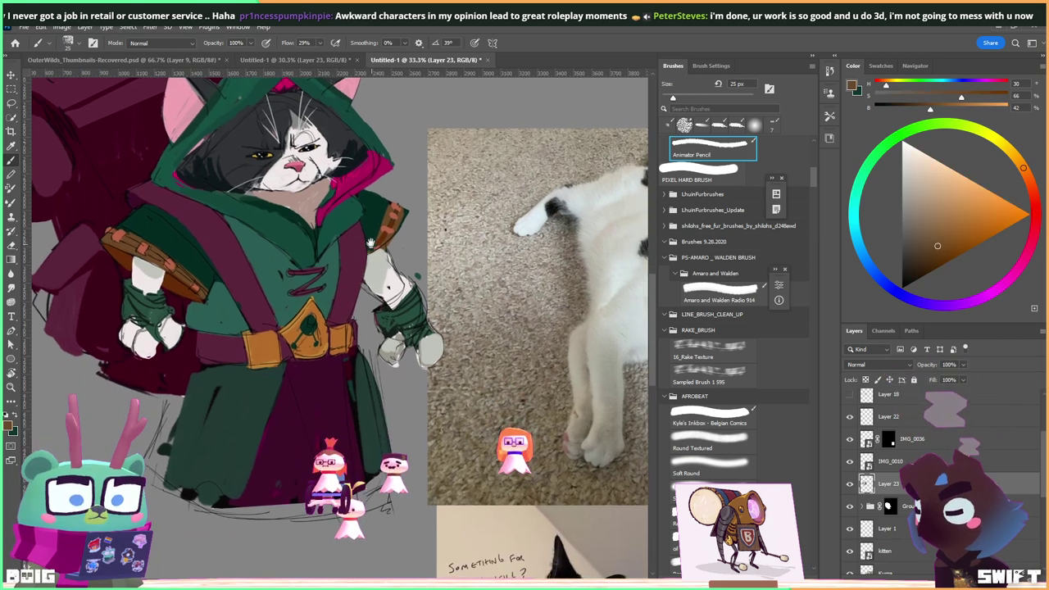
Clean up the belt's lower edge with sampled dark maroon and fill the robe skirt beneath it with sampled dark green.
left_click(194, 343, "alt")
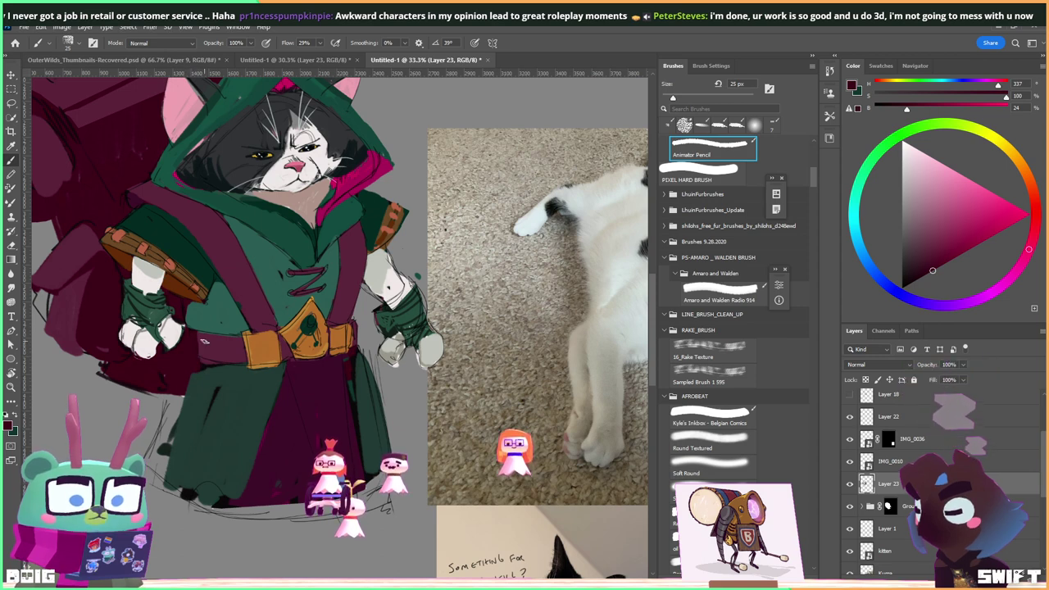
left_click(210, 372, "alt")
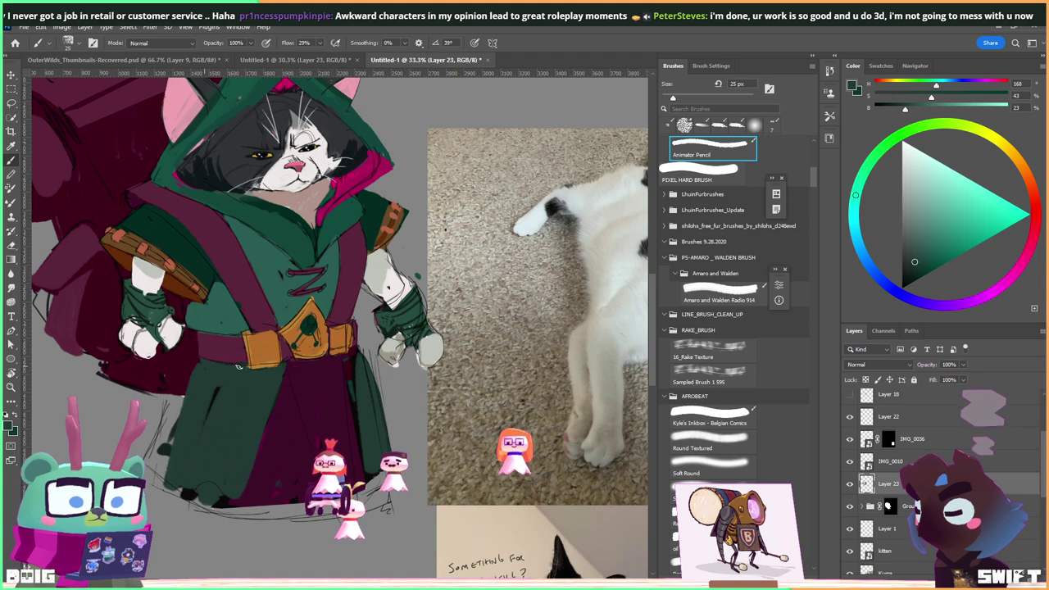
left_click_drag(330, 321, 326, 306)
mouse_move(191, 343)
left_mouse_down()
mouse_move(175, 365)
mouse_move(205, 343)
mouse_move(185, 374)
left_mouse_up()
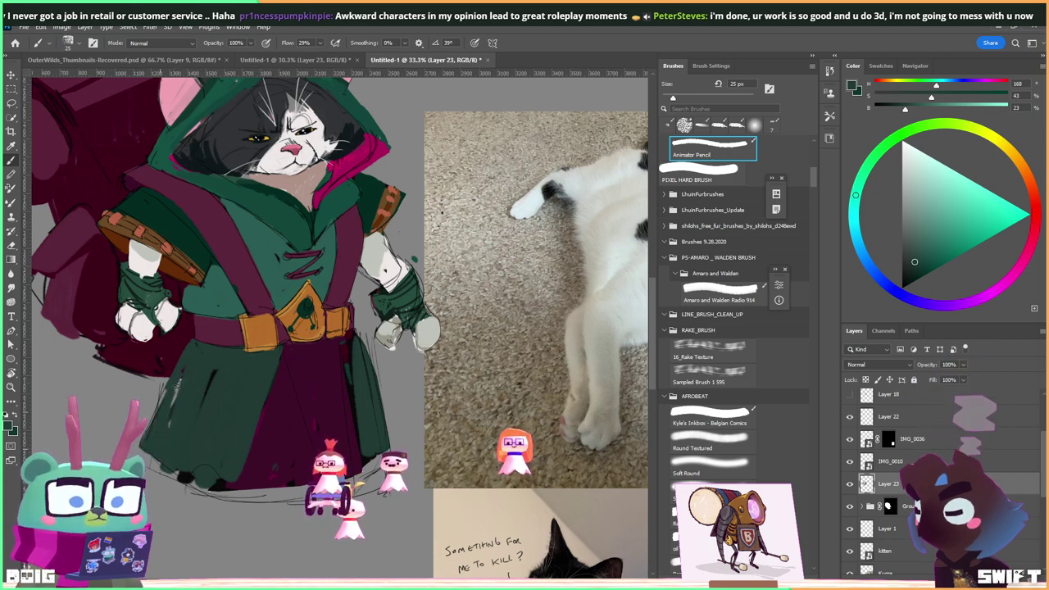
left_click_drag(203, 376, 199, 416)
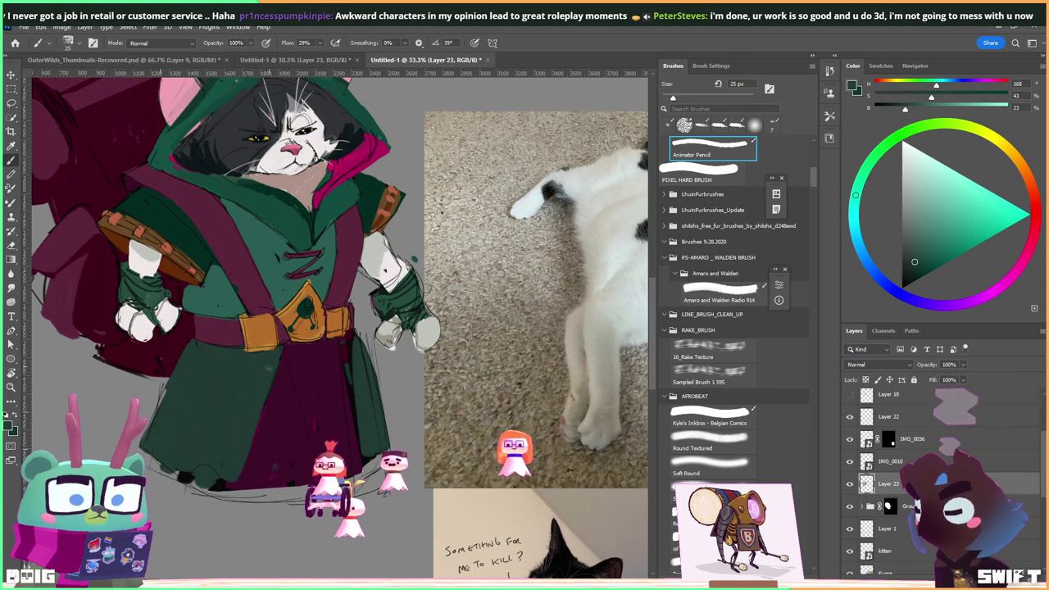
Refine the point of the collar opening with sampled magenta, dark green and mid green.
left_click_drag(340, 384, 294, 443)
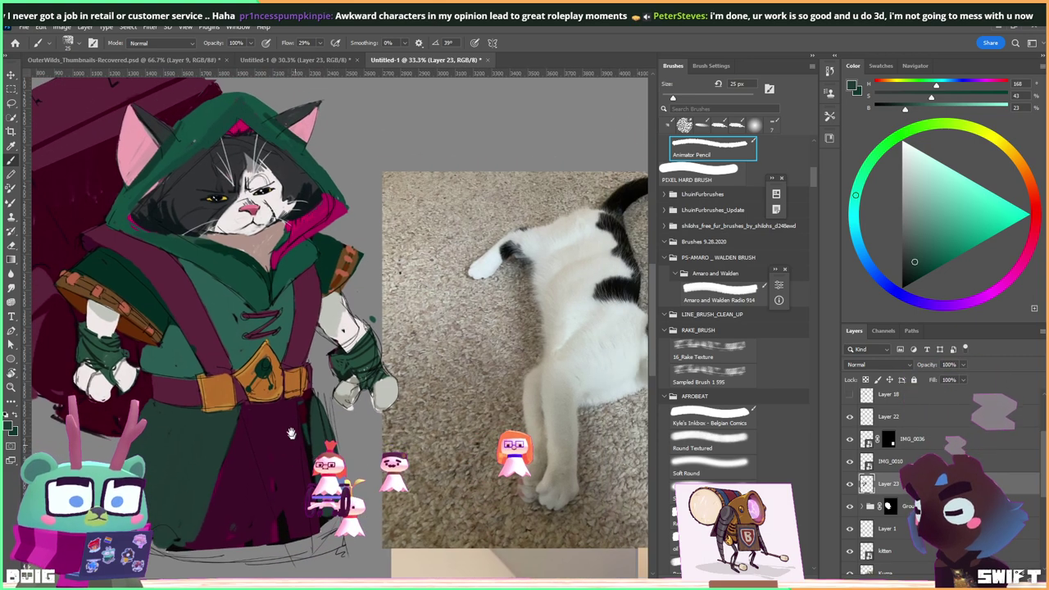
left_click(268, 268, "alt")
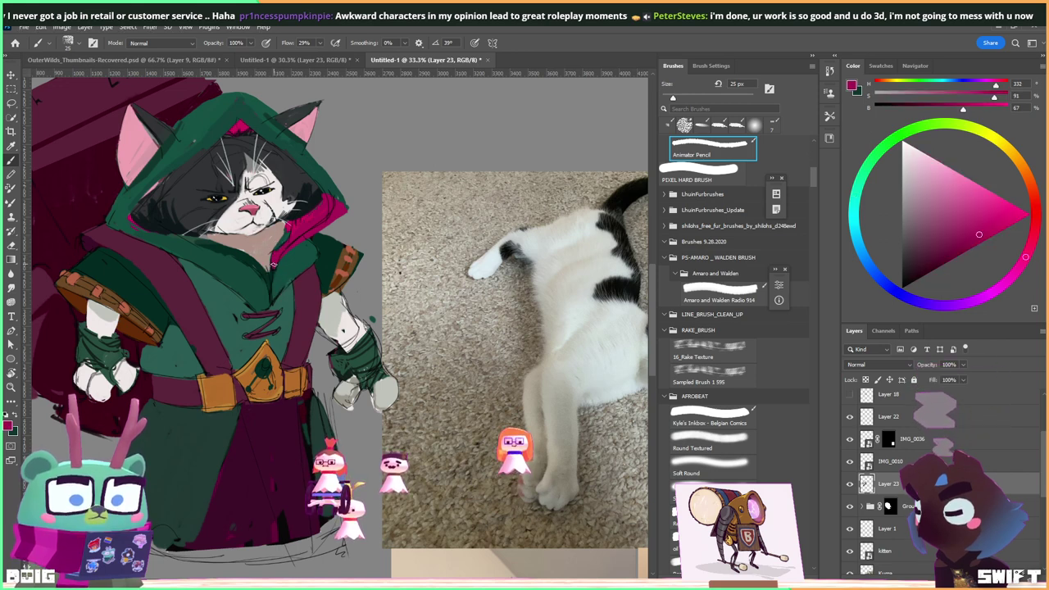
left_click(270, 287, "alt")
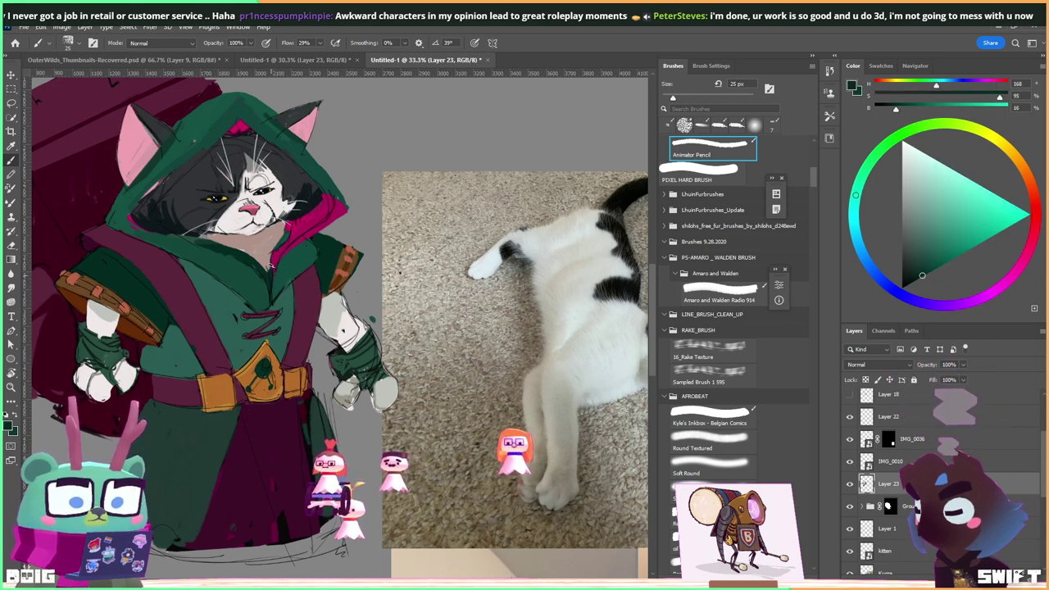
left_click(282, 261, "alt")
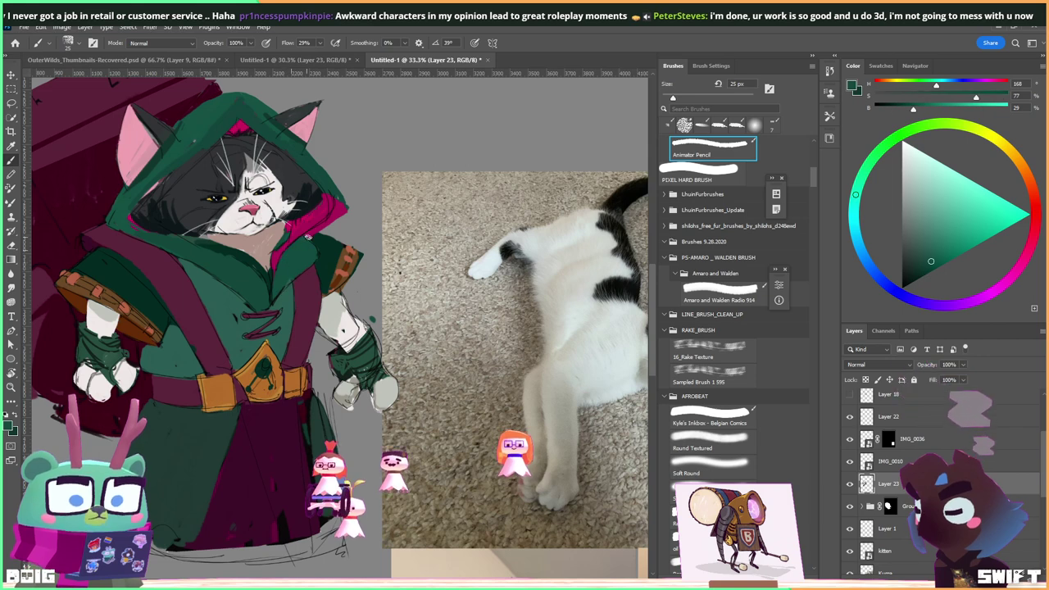
Paint the magenta lining along the hood's lower rim to the collar point and trim its edge with sampled green.
scroll(287, 250, "up", 2)
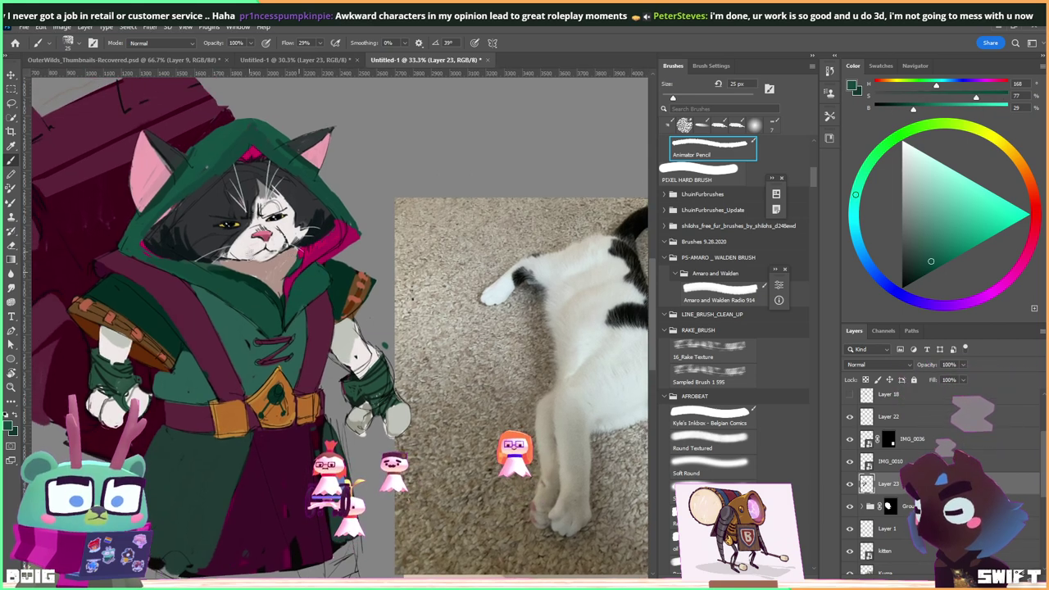
left_click(319, 252, "alt")
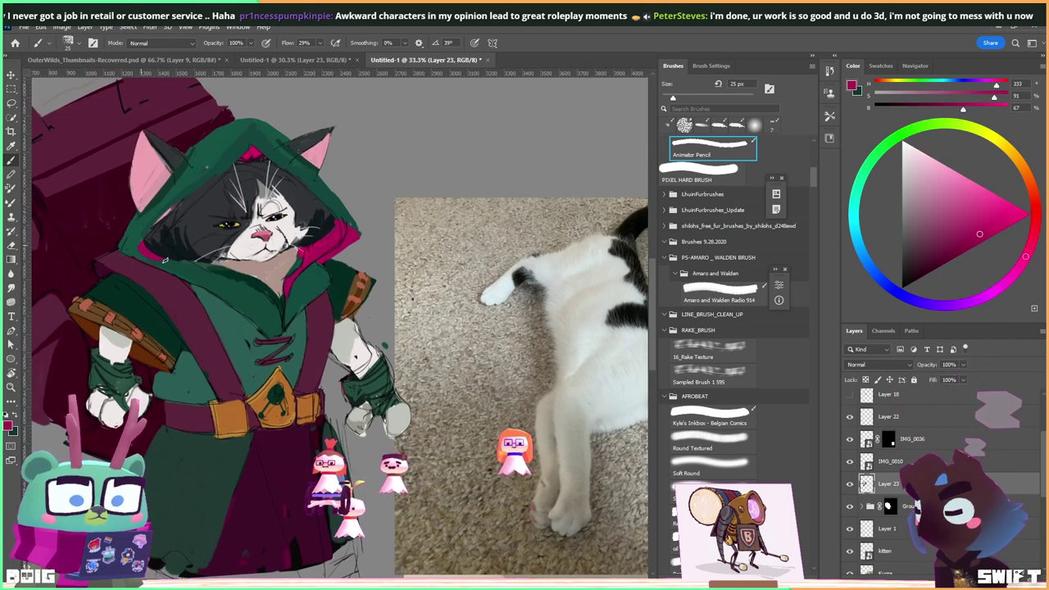
mouse_move(163, 260)
left_mouse_down()
mouse_move(244, 276)
mouse_move(214, 273)
left_mouse_up()
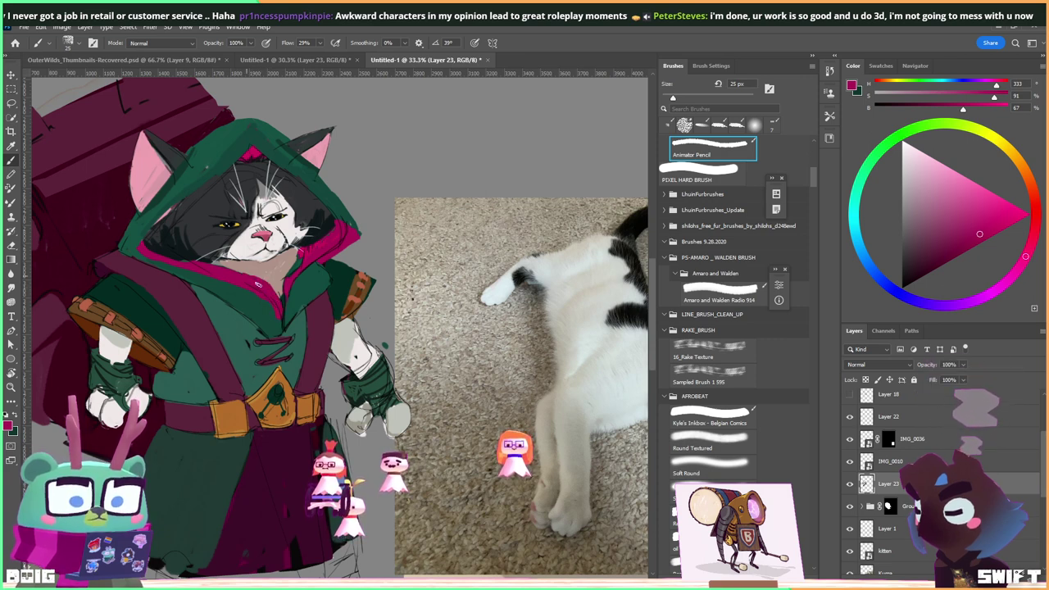
left_click(255, 301, "alt")
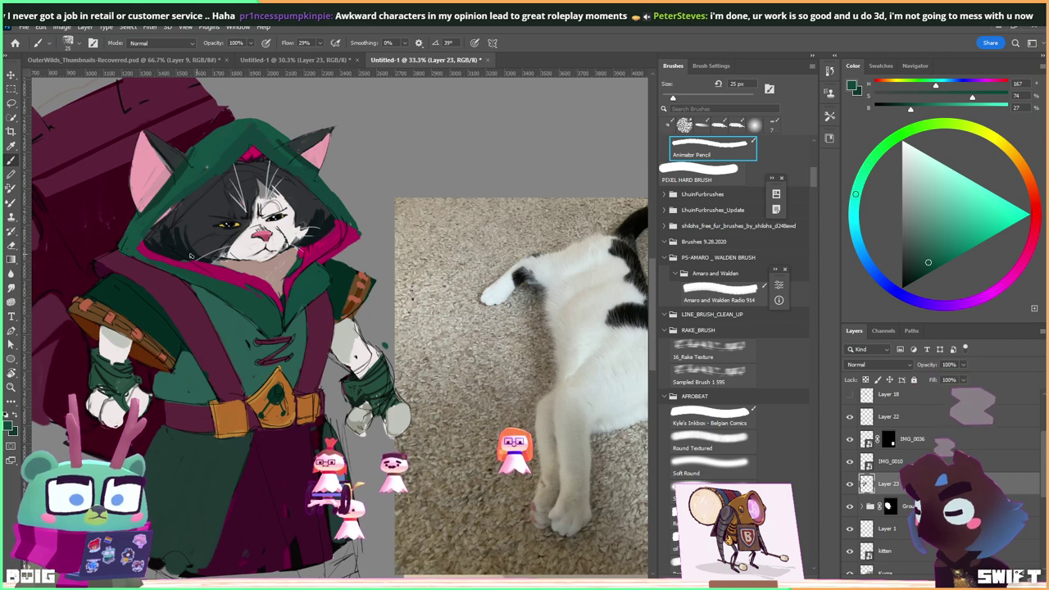
key("shift")
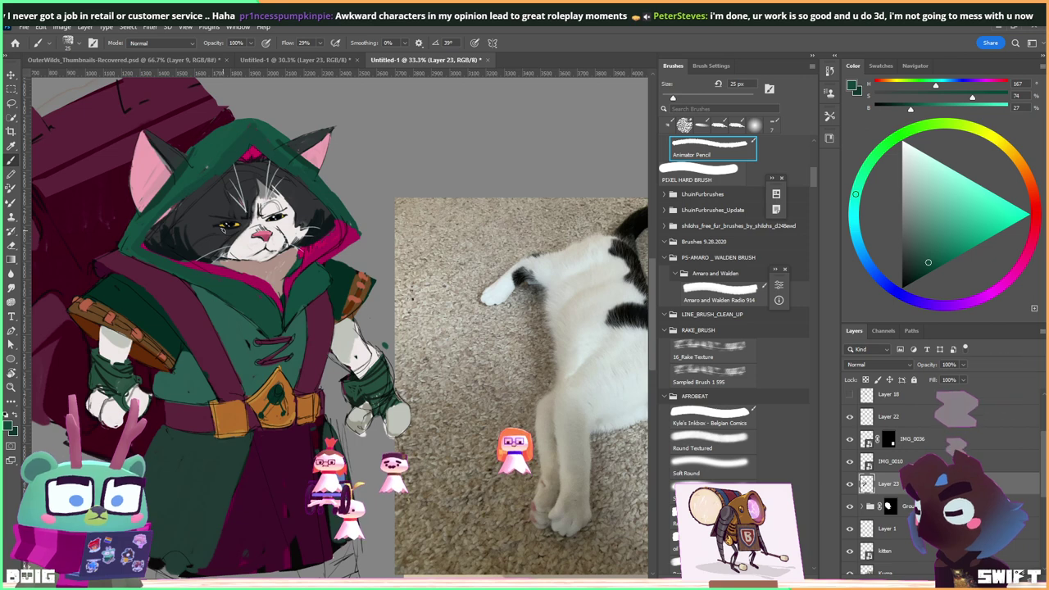
Clean up the tip of the neck fur and the lining around it with sampled beige, magenta and green.
scroll(277, 263, "up", 1)
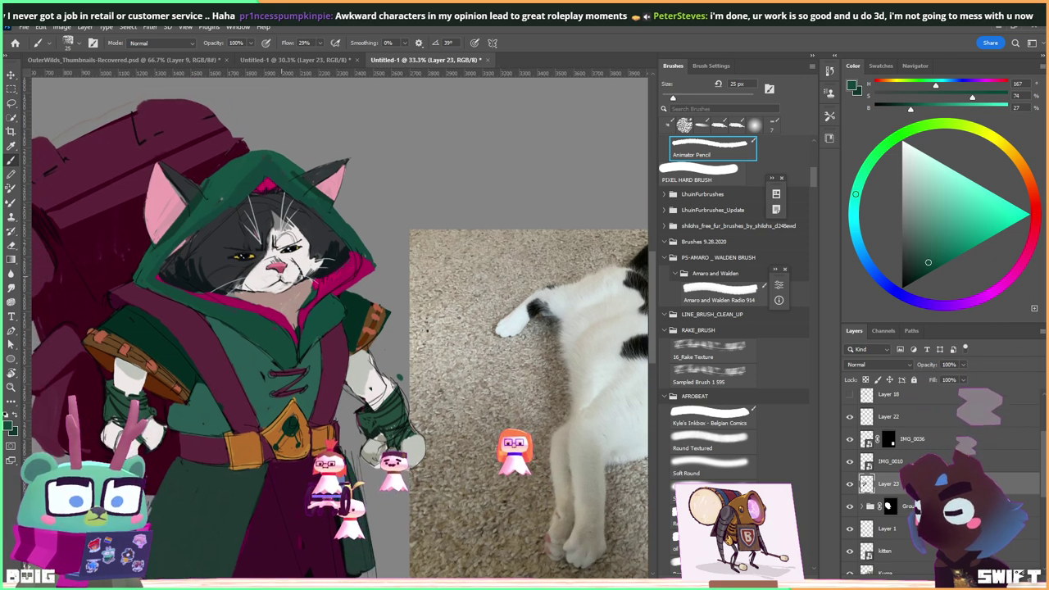
left_click(295, 330, "alt")
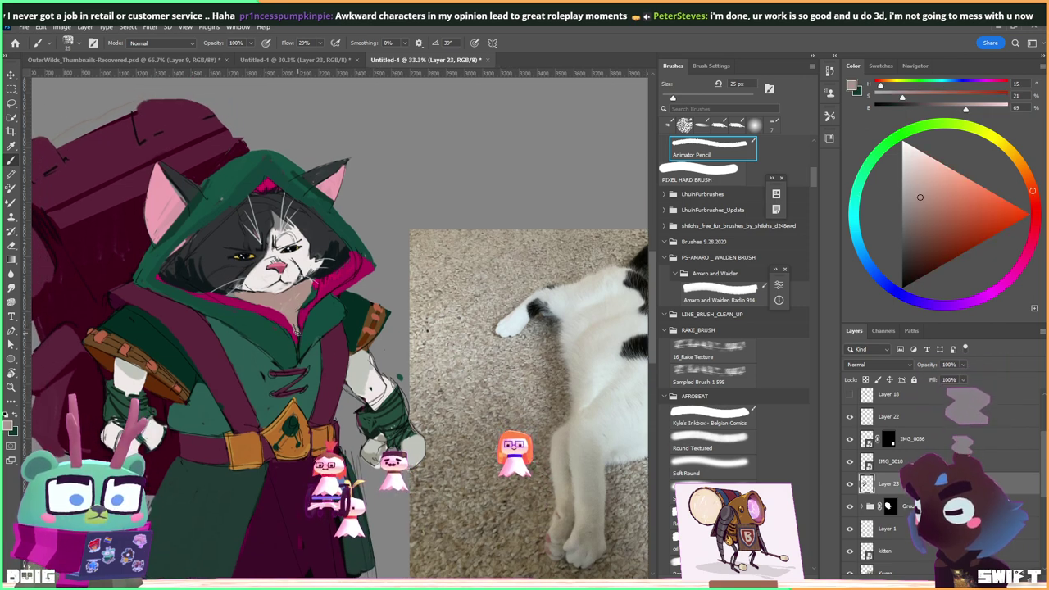
left_click(297, 327, "alt")
left_click(303, 326, "alt")
left_click(305, 328, "alt")
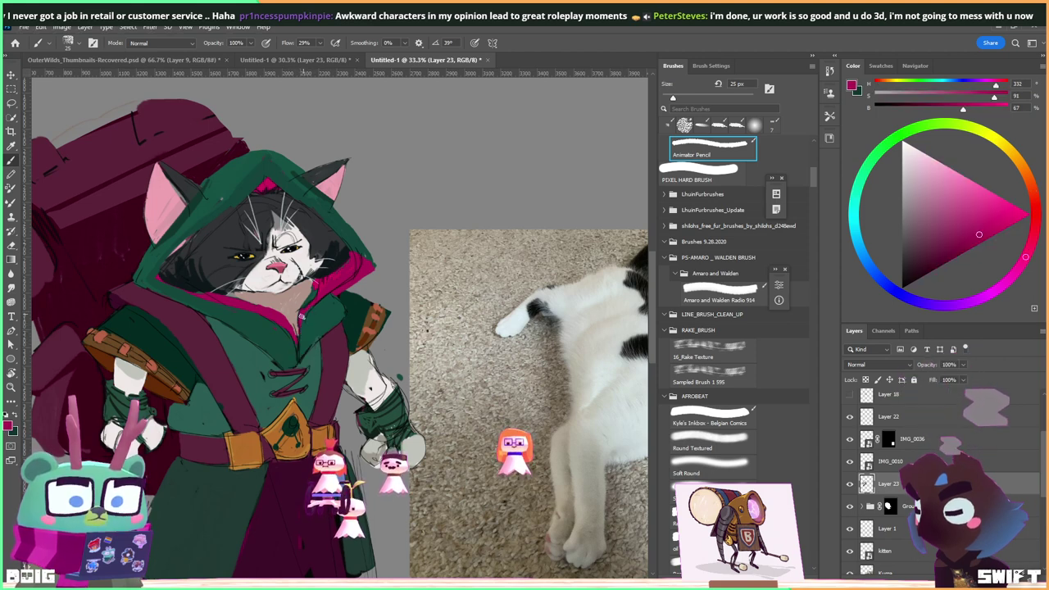
left_click(310, 331, "alt")
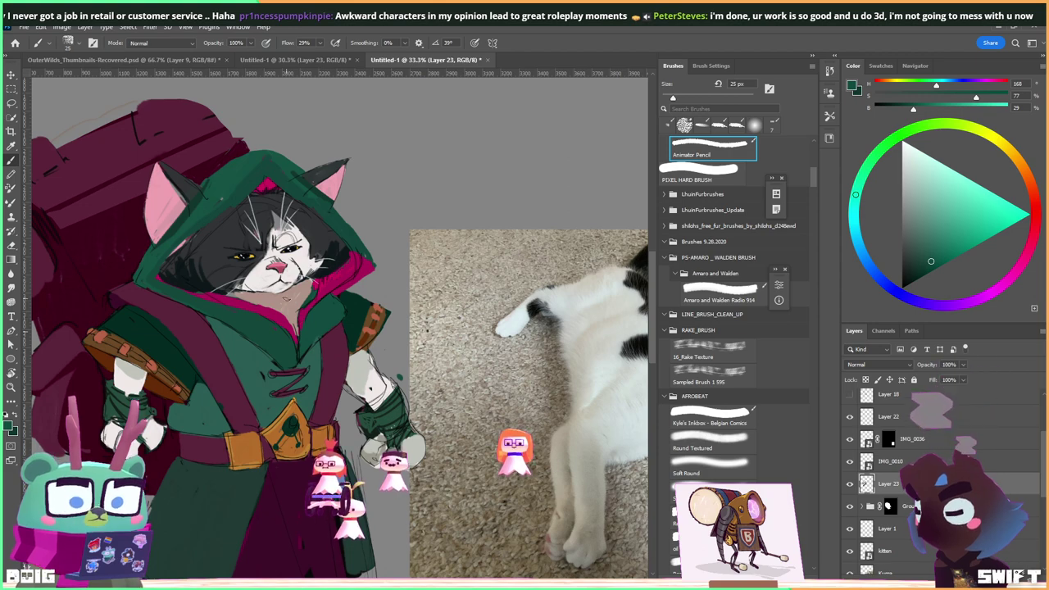
Touch up the cat's pink inner ear beside the backpack with sampled dark maroon and pink.
left_click_drag(161, 231, 175, 275)
left_click(156, 278, "alt")
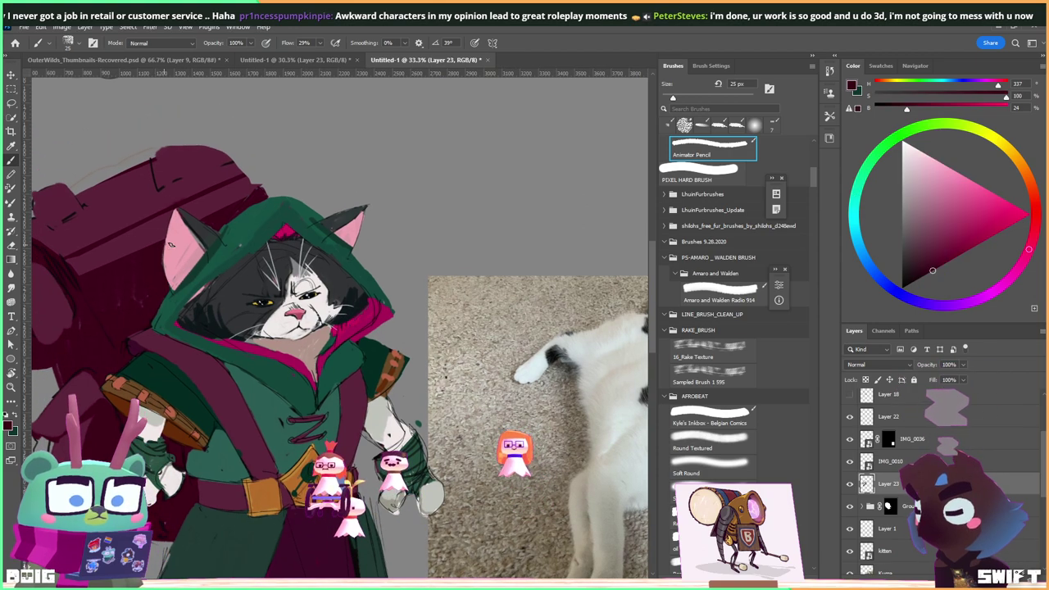
left_click(169, 241, "alt")
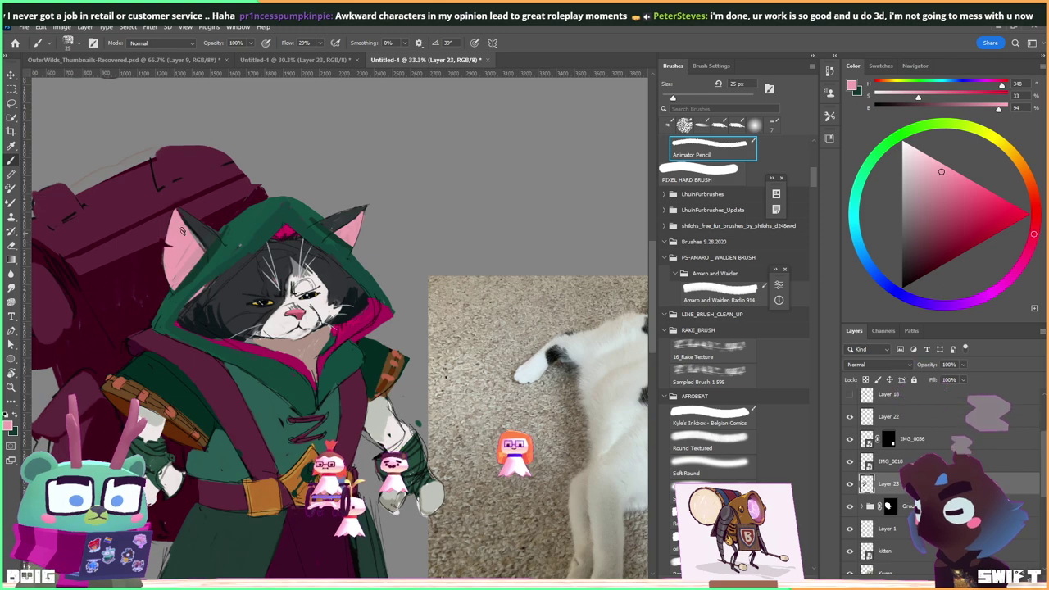
left_click_drag(345, 353, 350, 231)
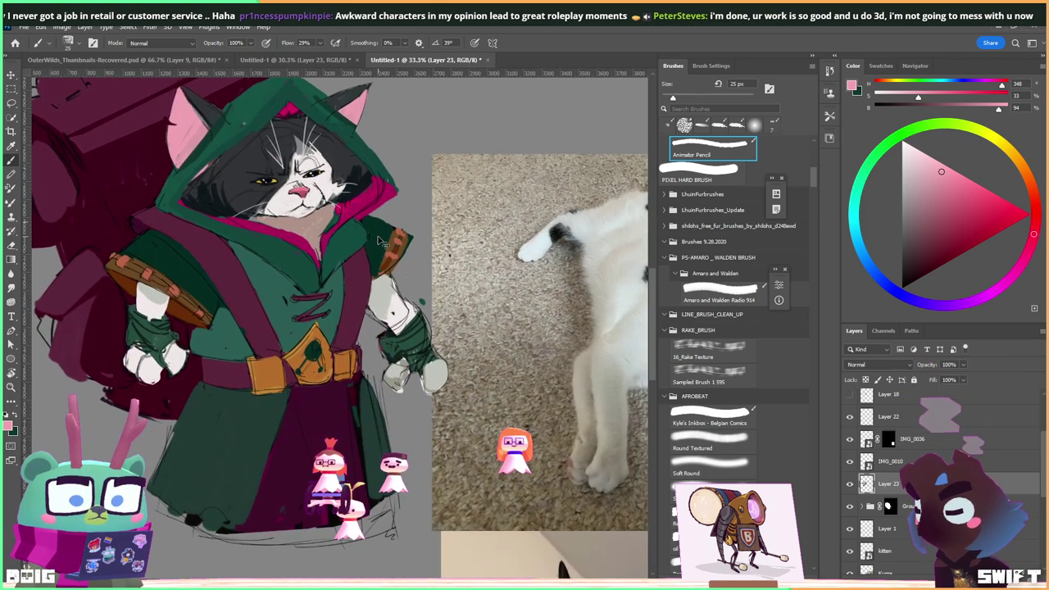
key("ctrl+minus")
key("ctrl+minus")
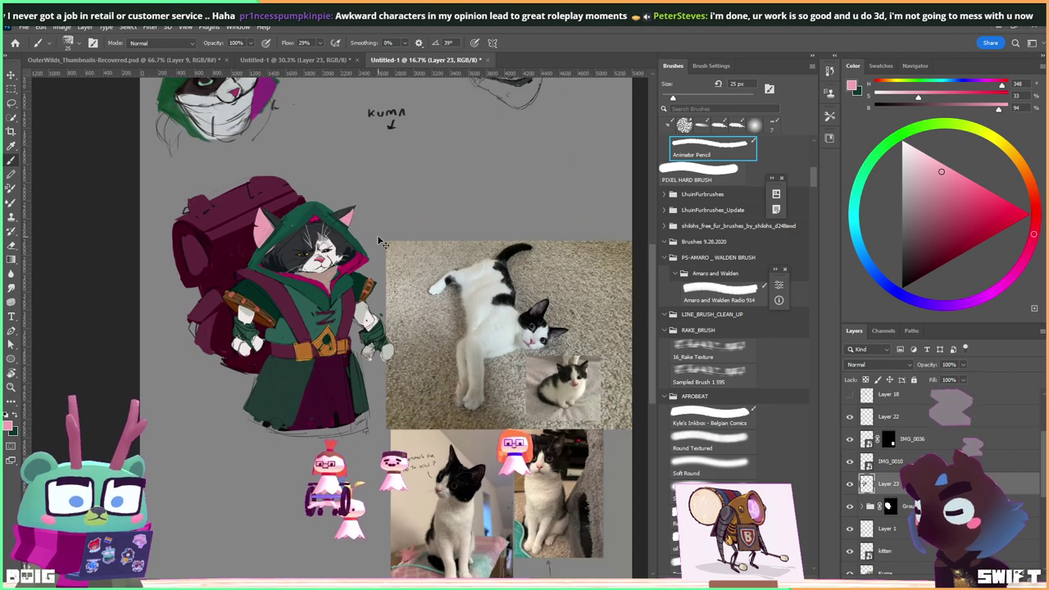
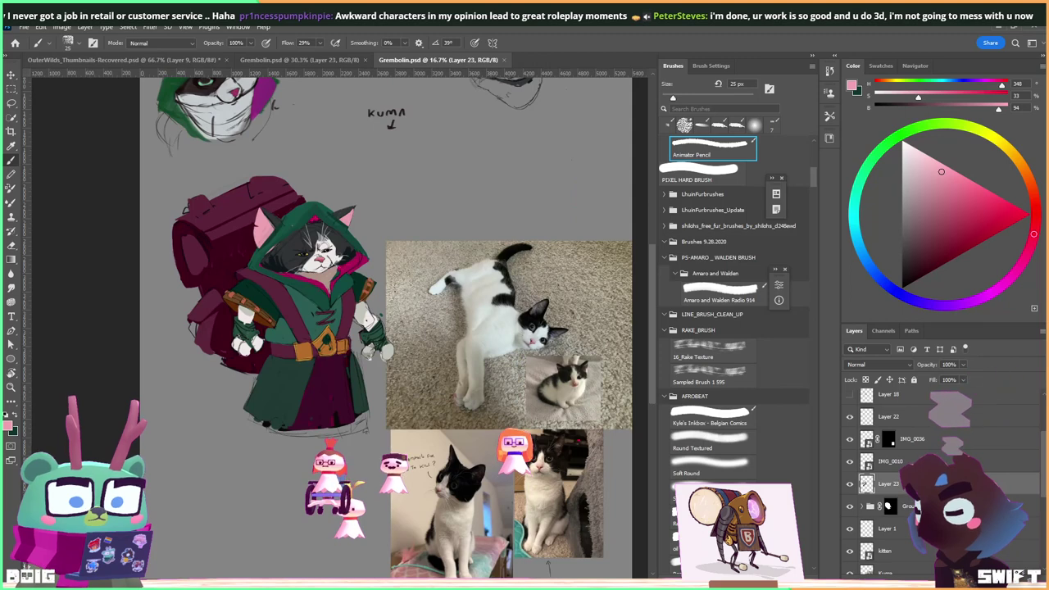
Refine the belt pouches and the buckle's edges with sampled orange and dark maroon.
left_click_drag(392, 291, 343, 353)
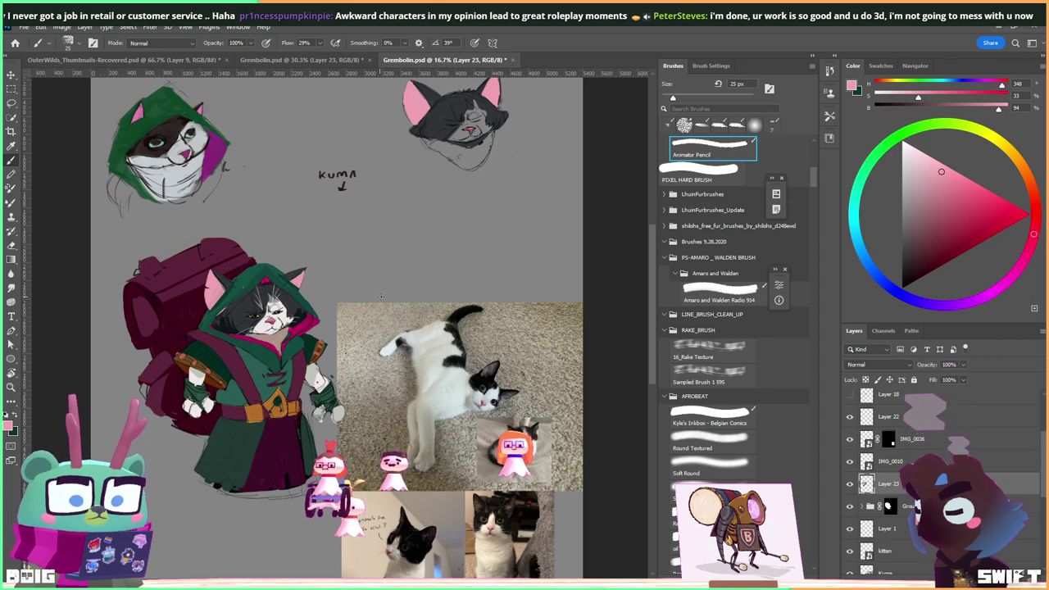
key("ctrl+plus")
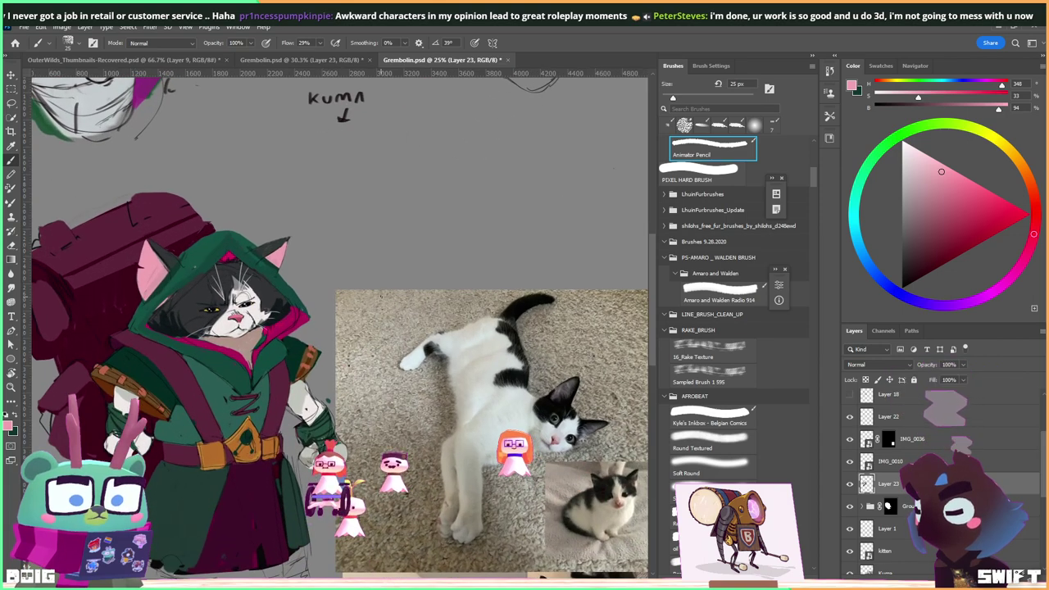
left_click_drag(256, 320, 311, 223)
left_click_drag(291, 256, 293, 244)
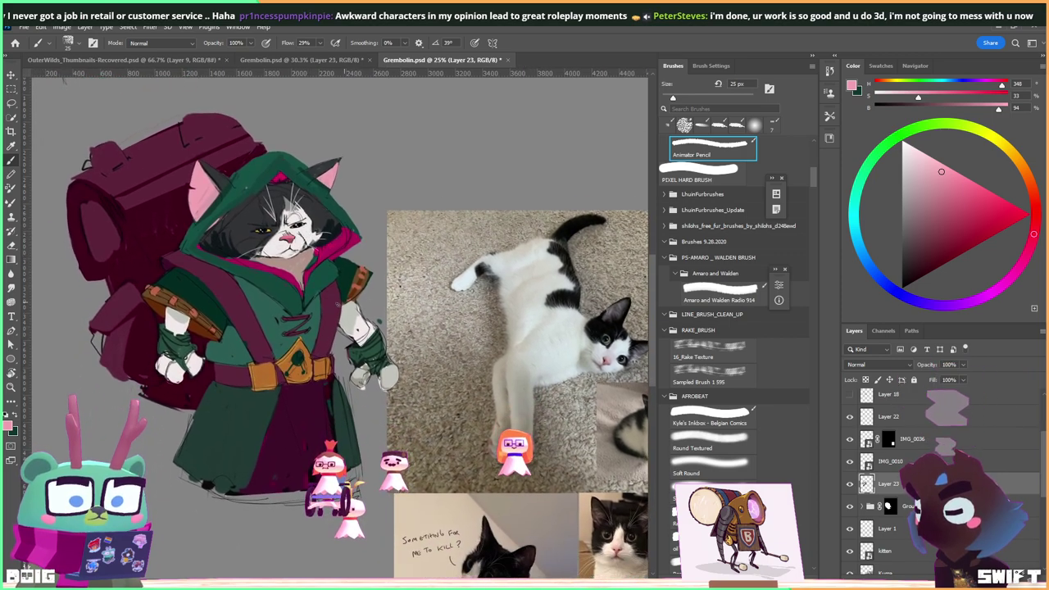
left_click(300, 370, "alt")
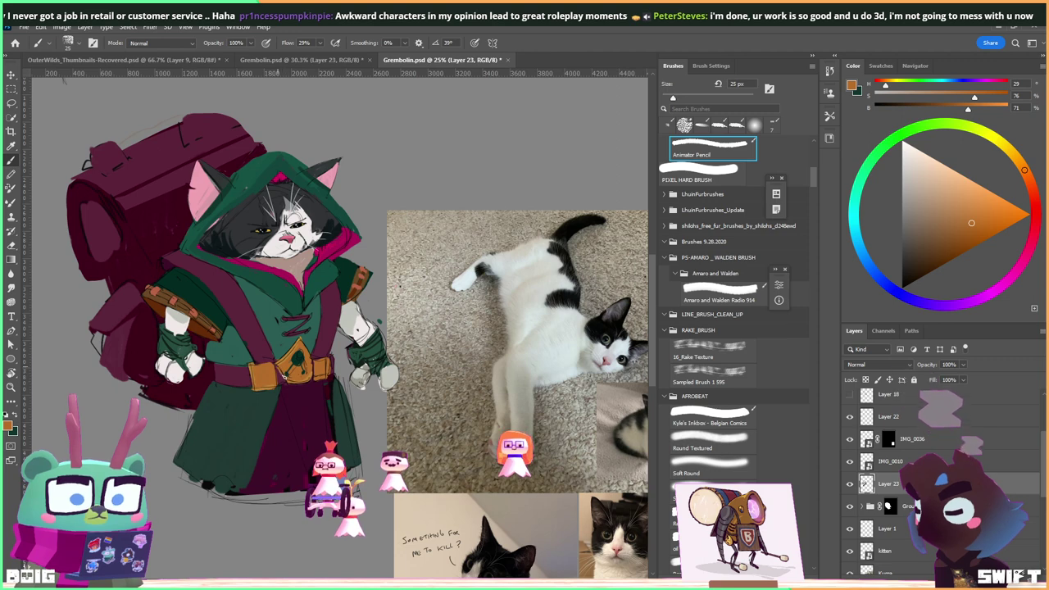
left_click(284, 374, "alt")
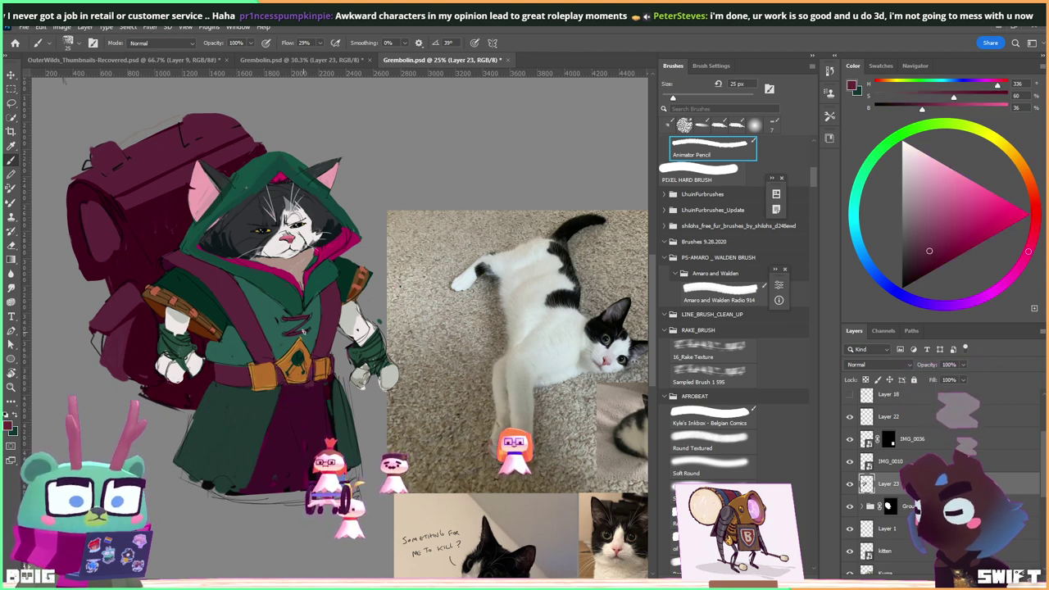
left_click(290, 367, "alt")
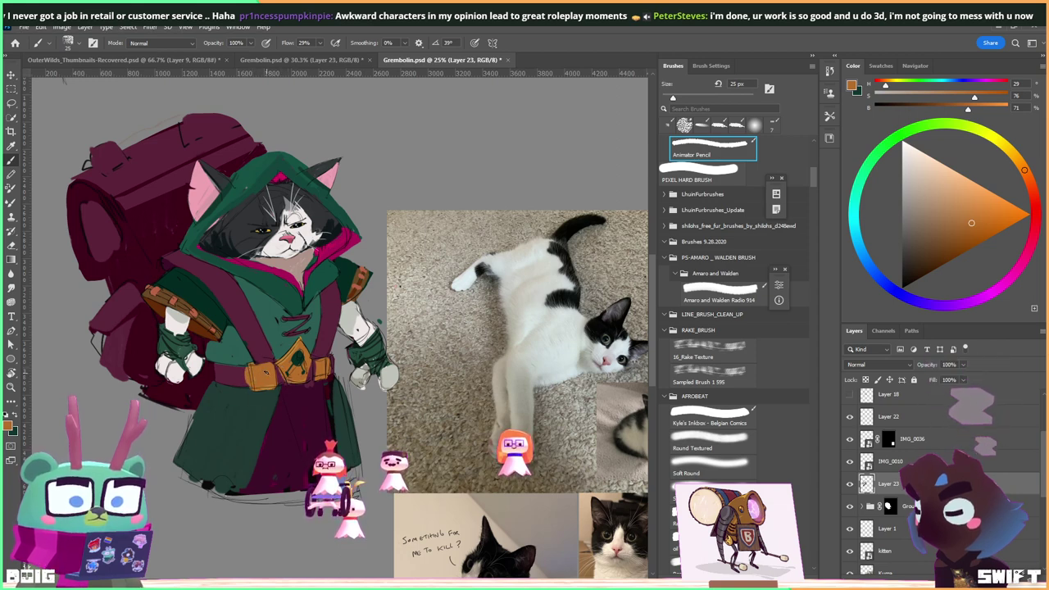
left_click_drag(275, 379, 257, 364)
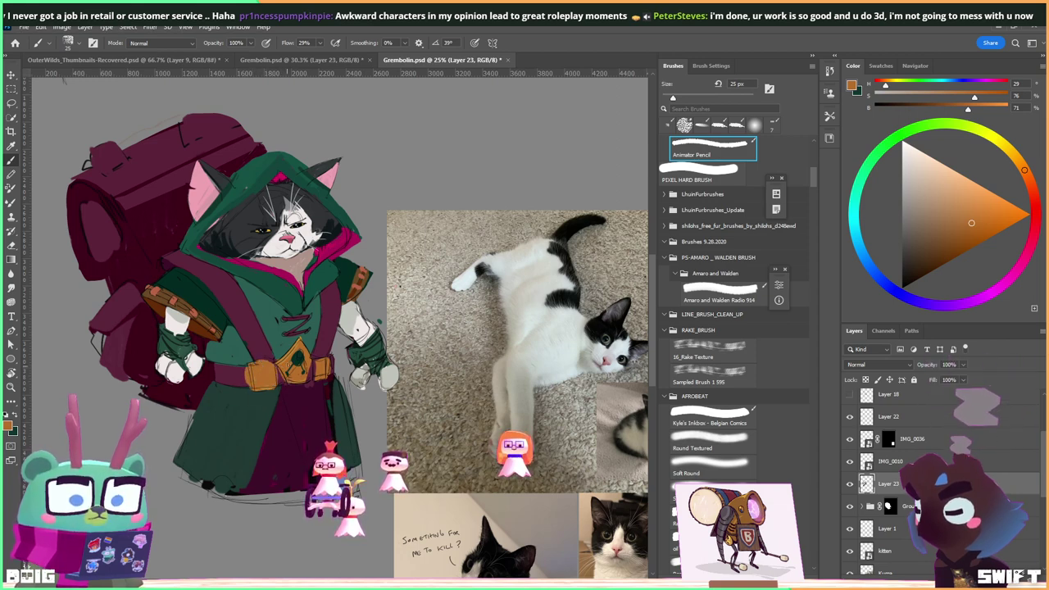
left_click_drag(315, 379, 290, 340)
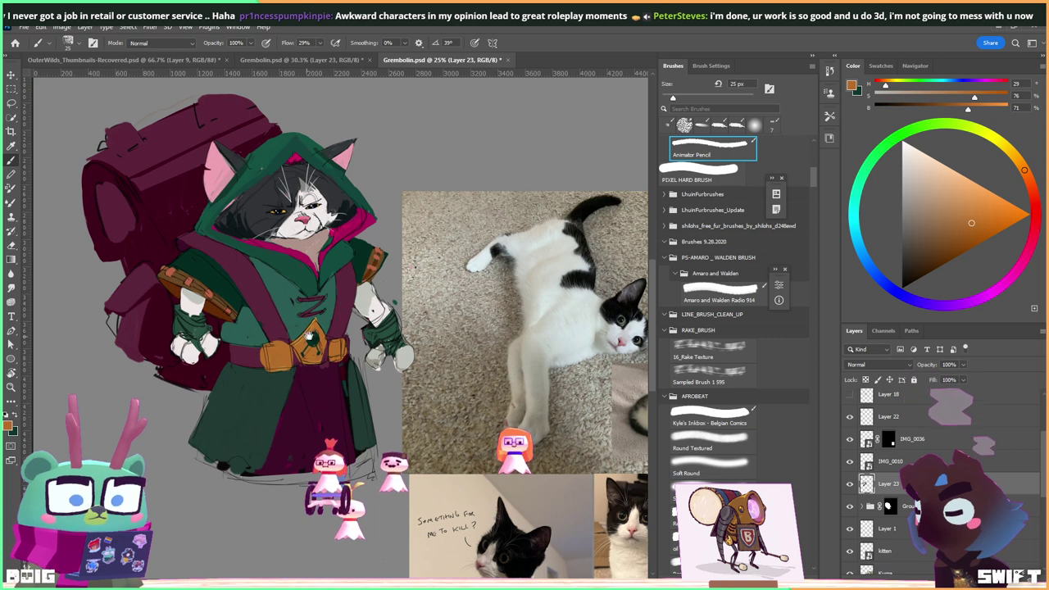
Paint brown stripes down both maroon shoulder straps and detail the nearby armband with sampled dark brown.
left_click_drag(332, 328, 326, 316)
left_click(212, 293, "alt")
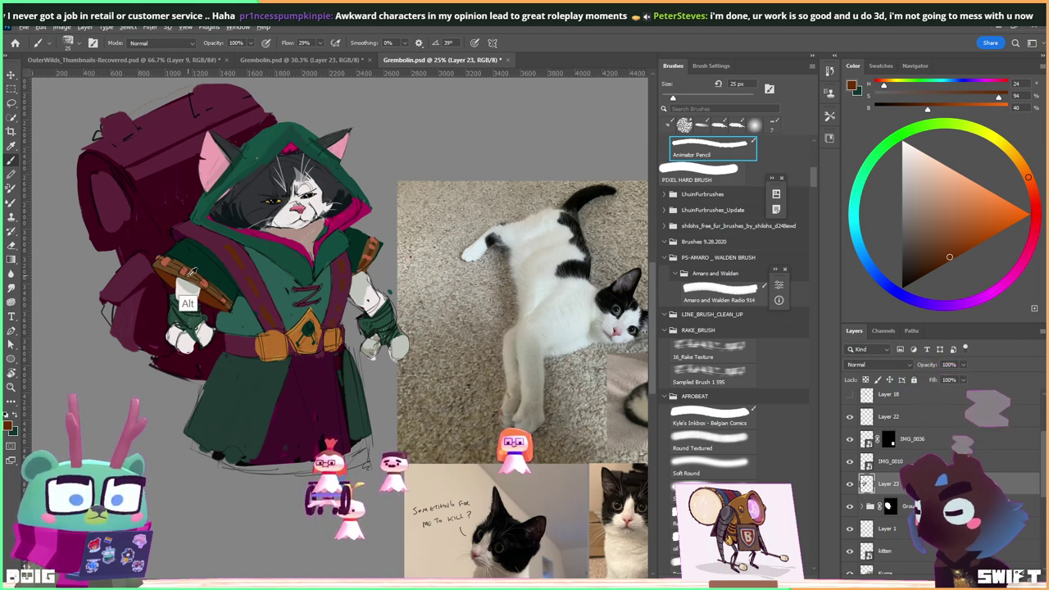
left_click(240, 277, "alt")
left_click(215, 291, "alt")
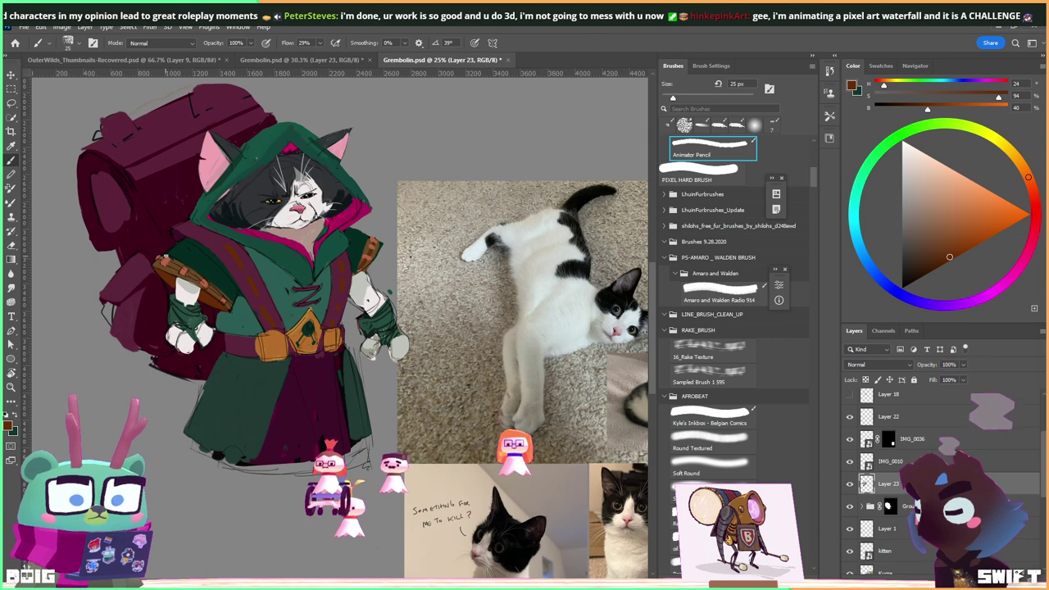
Reduce the brush to 20 px and refine the smaller armband's edge with sampled brown and dark green.
key("bracketleft")
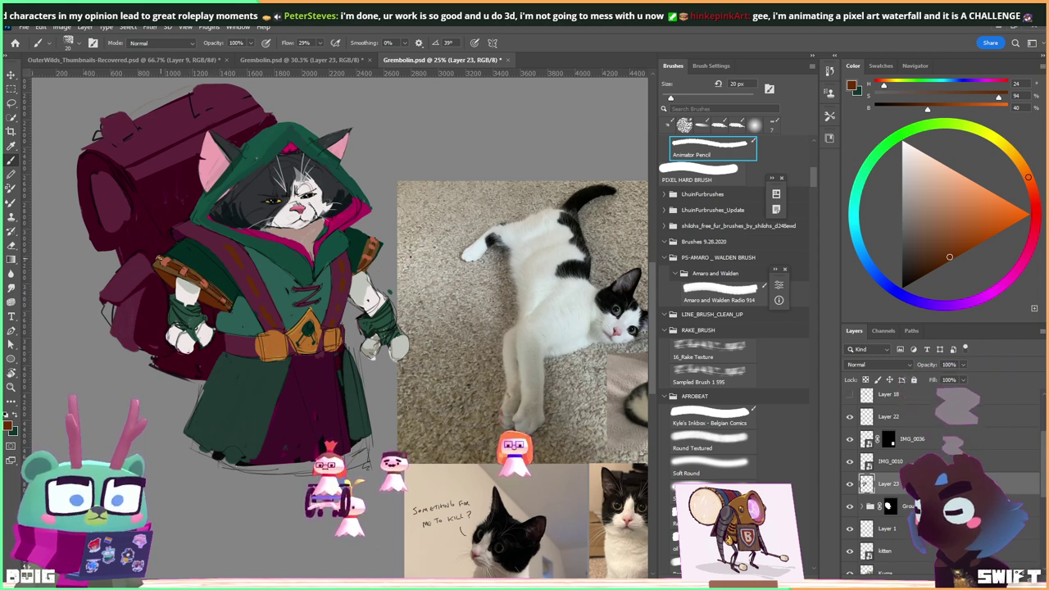
key("alt")
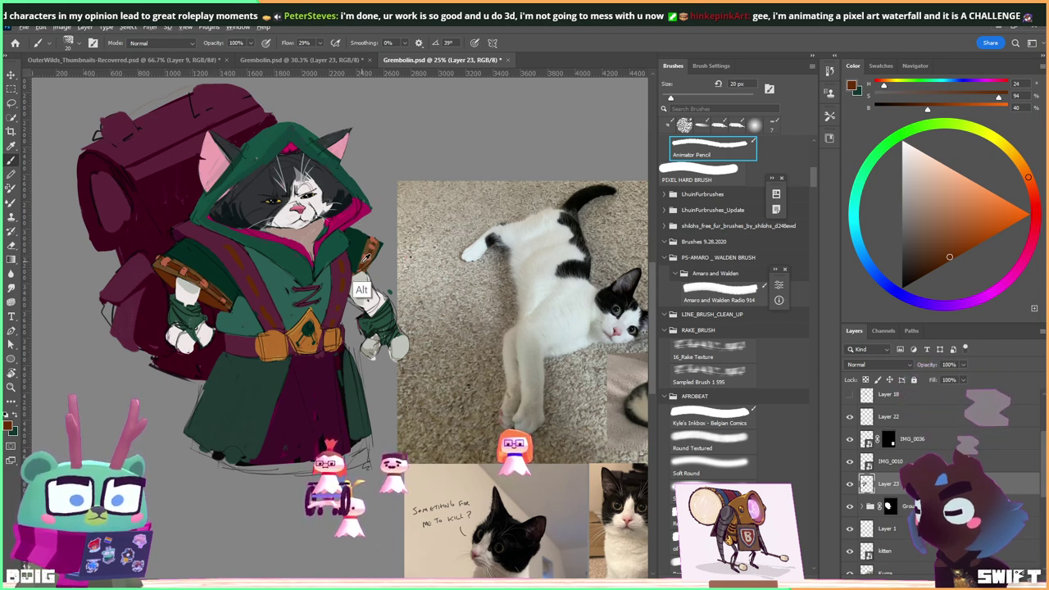
left_click(370, 246, "alt")
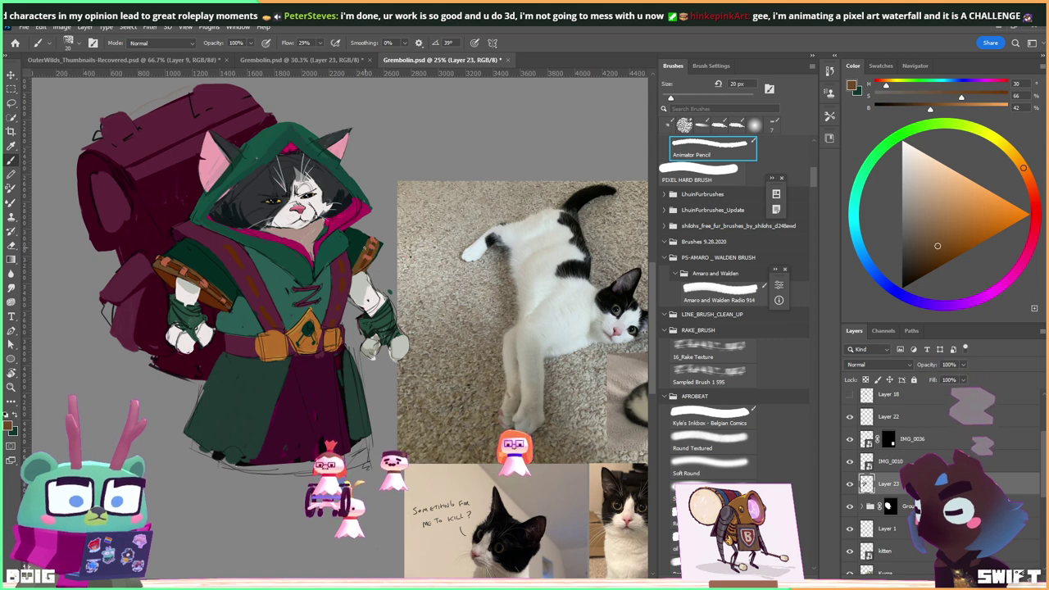
left_click(367, 246, "alt")
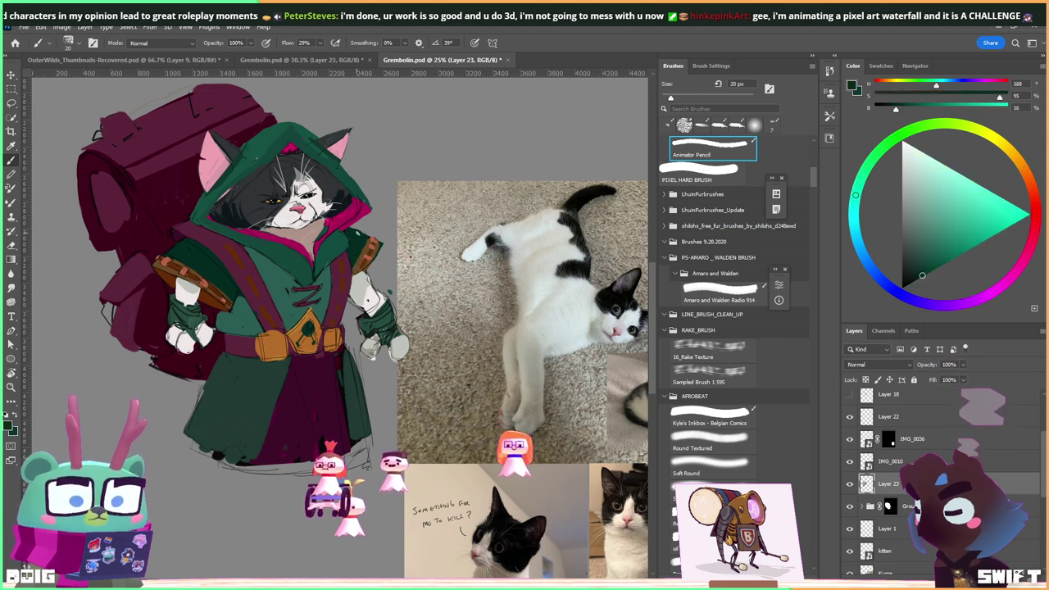
Touch up the robe skirt with sampled greens and paint a fold down its maroon panel with near-black and dark maroon.
left_click(223, 344, "alt")
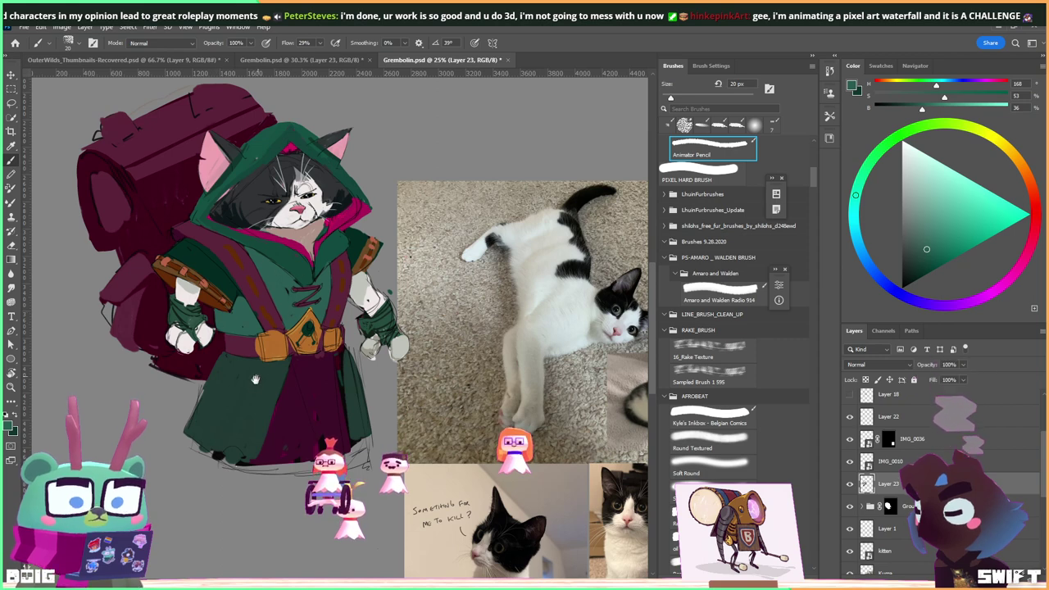
left_click_drag(255, 393, 261, 362)
left_click_drag(327, 336, 311, 353)
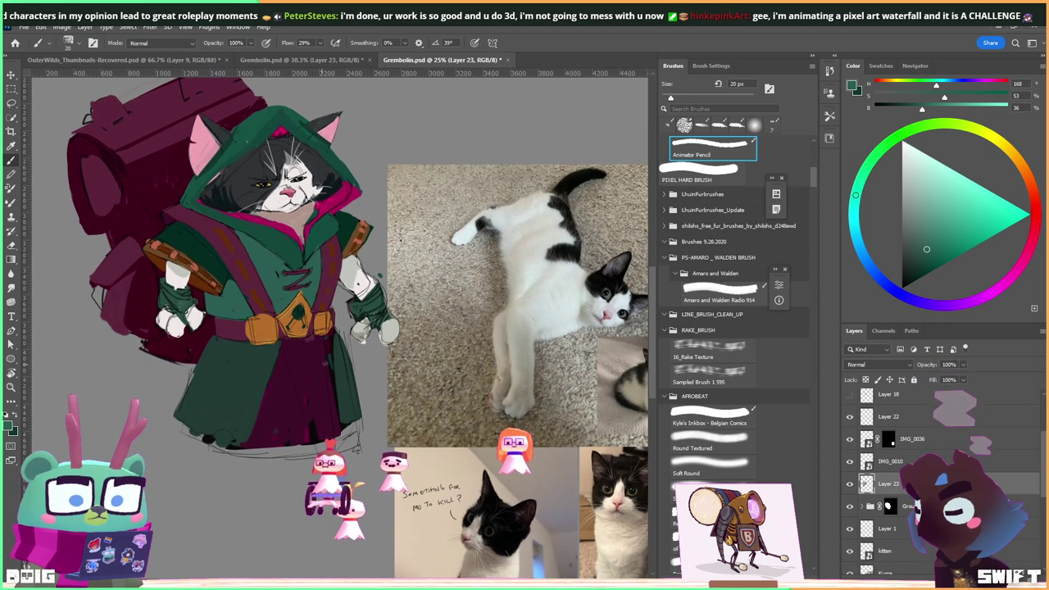
left_click(334, 357, "alt")
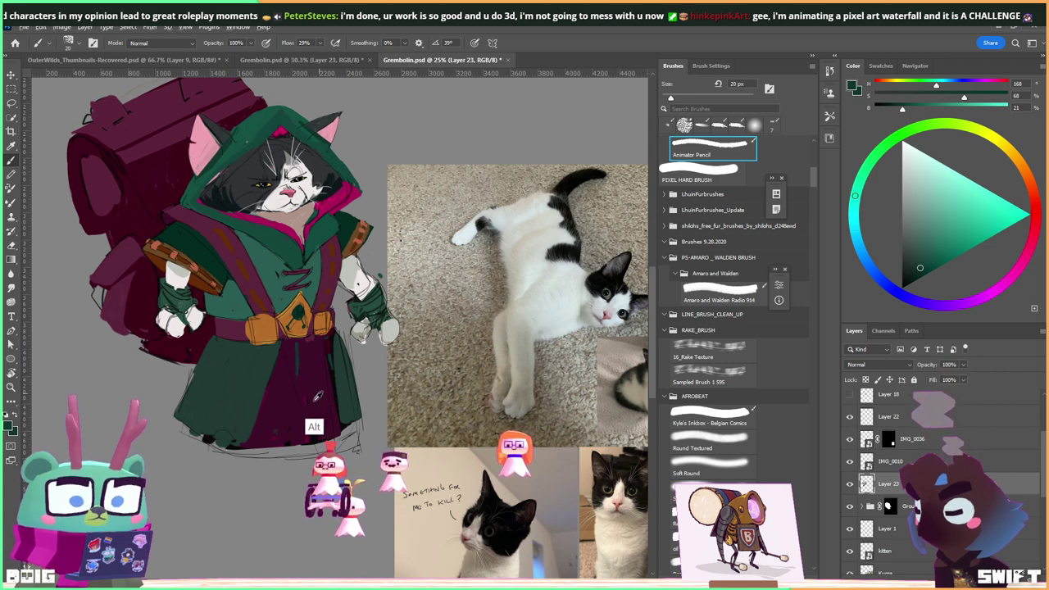
left_click(314, 426, "alt")
left_click_drag(299, 386, 297, 348)
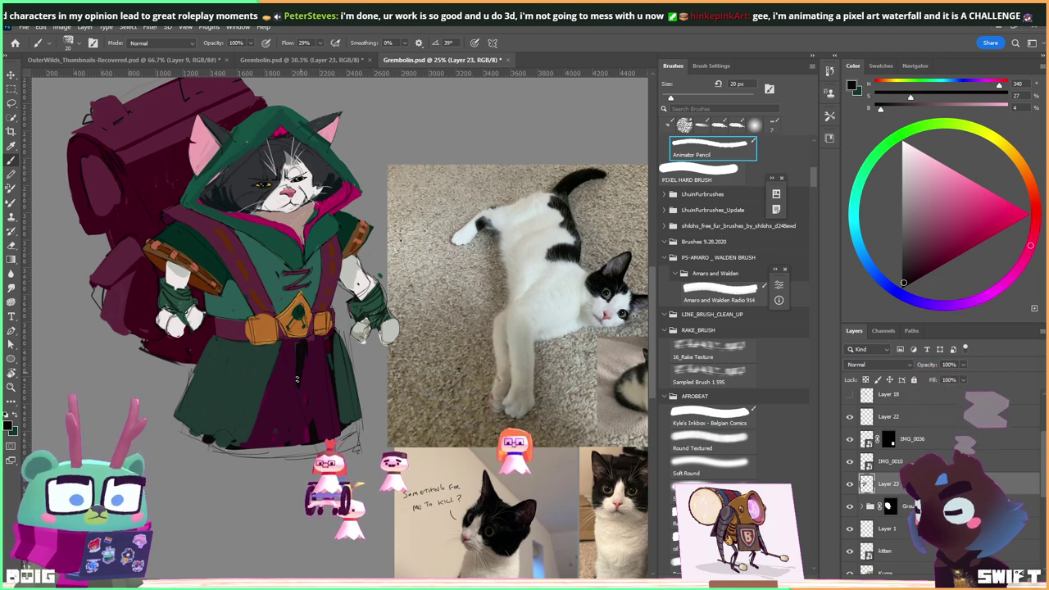
left_click(315, 361, "alt")
left_click_drag(304, 388, 296, 346)
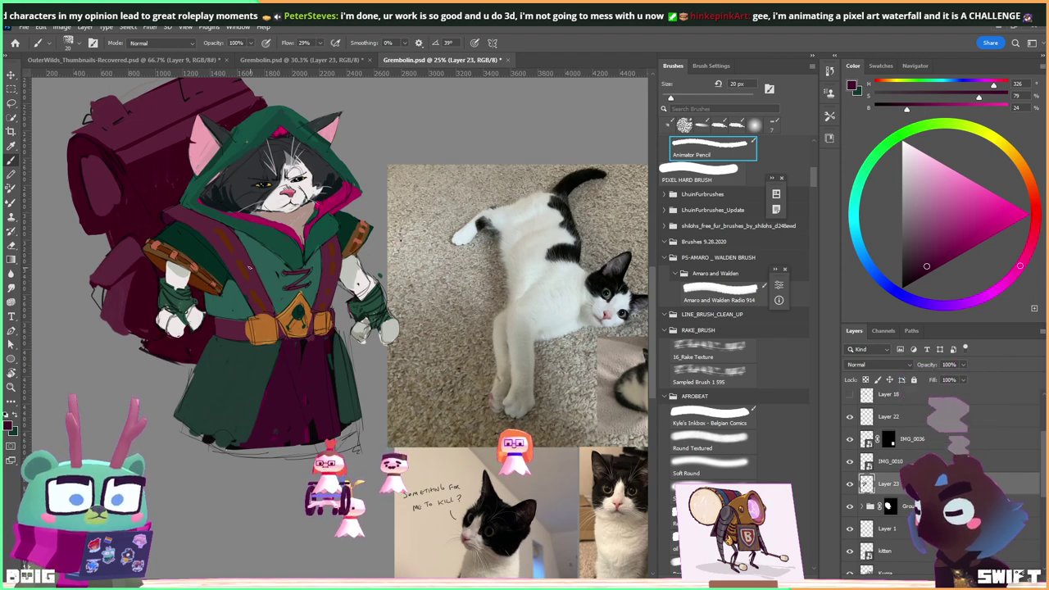
Clean up the green hood collar and chest area with sampled dark green.
left_click_drag(274, 259, 256, 344)
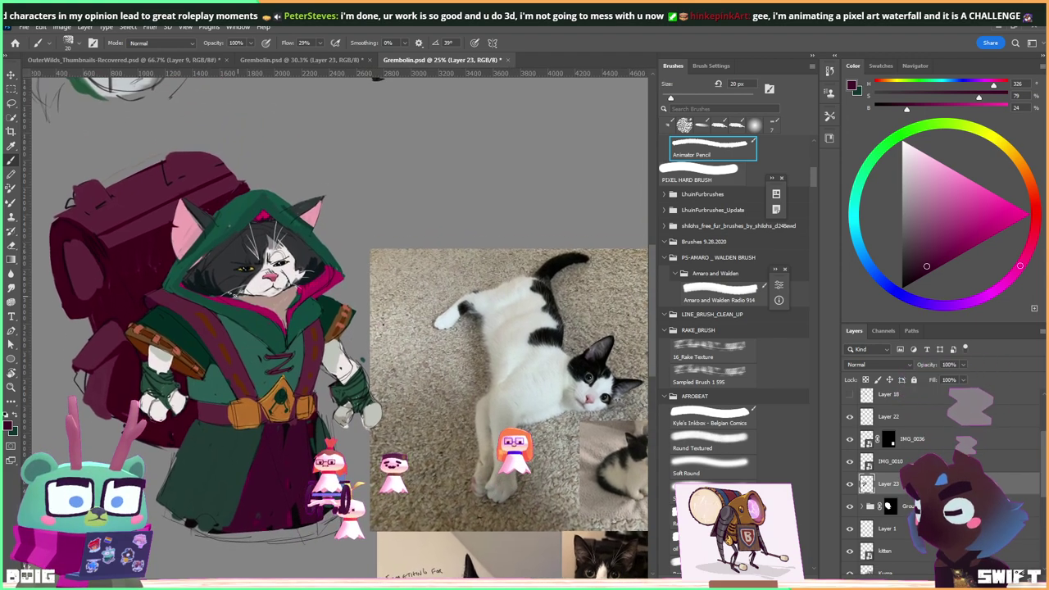
left_click(207, 284, "alt")
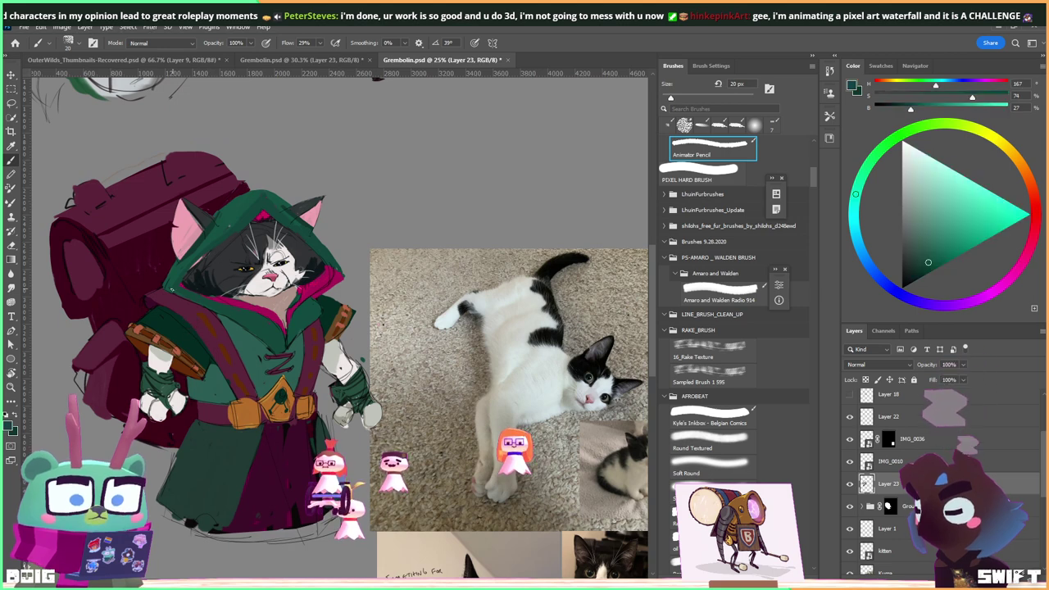
left_click_drag(332, 287, 327, 216)
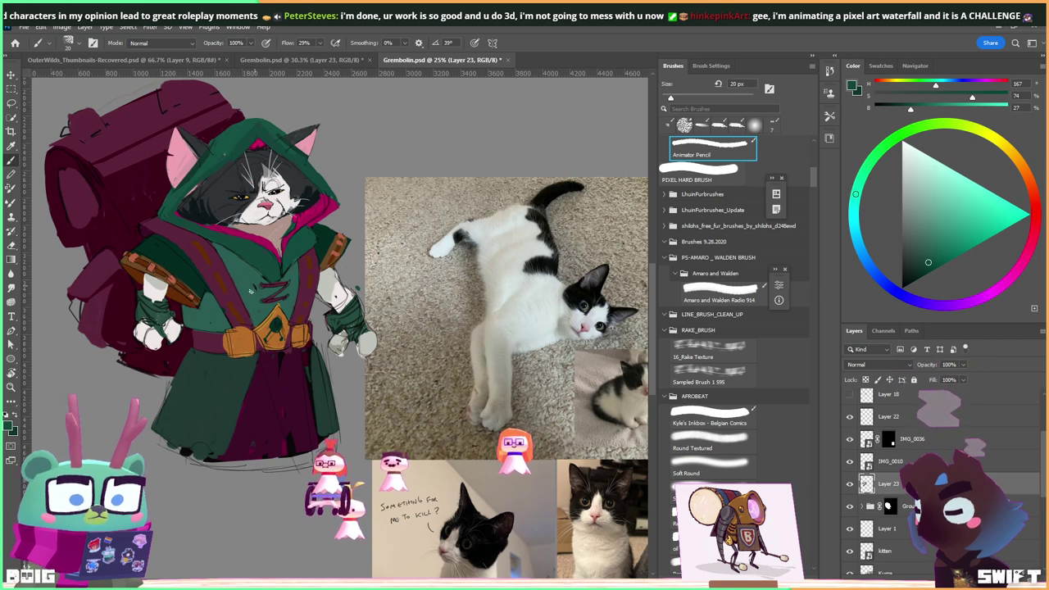
Reduce the brush to 9 px and outline the chest lacing with sampled near-black.
left_click(273, 308, "alt")
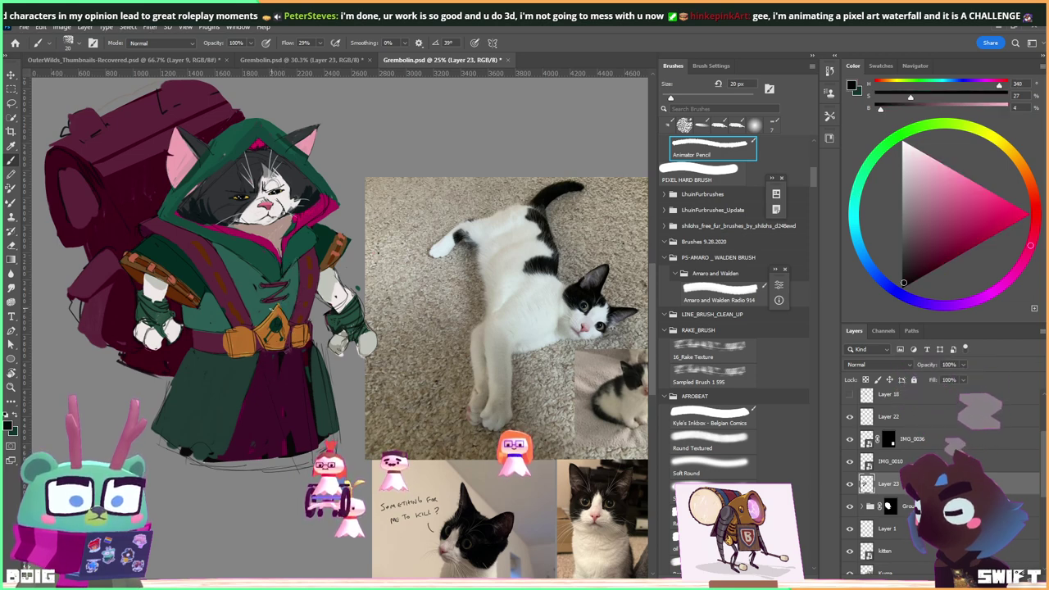
left_click_drag(268, 315, 271, 303)
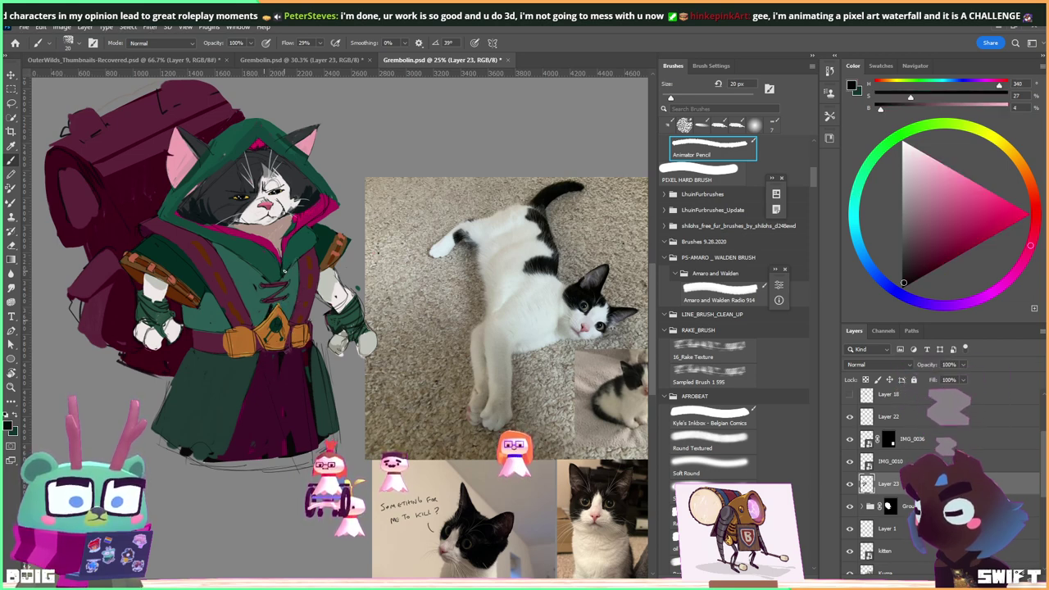
key("bracketleft")
key("bracketleft")
key("bracketleft")
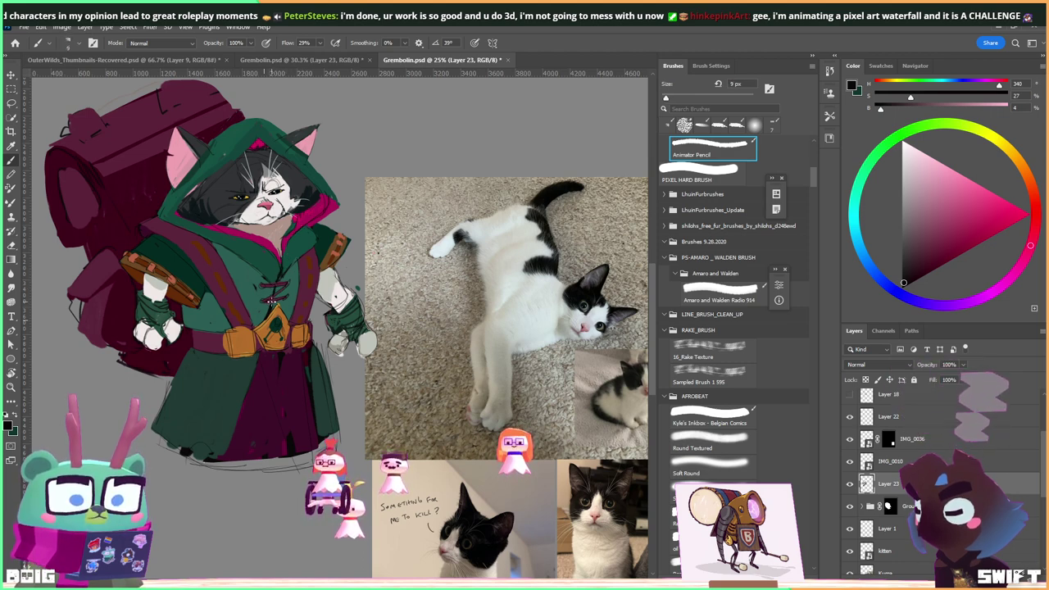
Refine the belt buckle's upper point and the robe around it with sampled gold, mid green and orange.
left_click(272, 305, "alt")
left_click(277, 338, "alt")
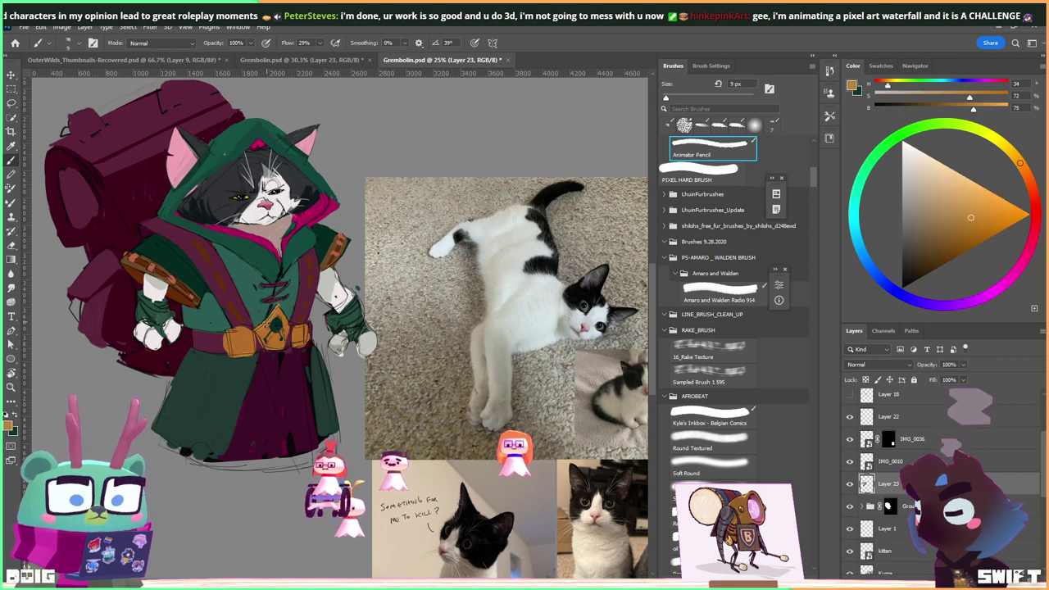
left_click(267, 319, "alt")
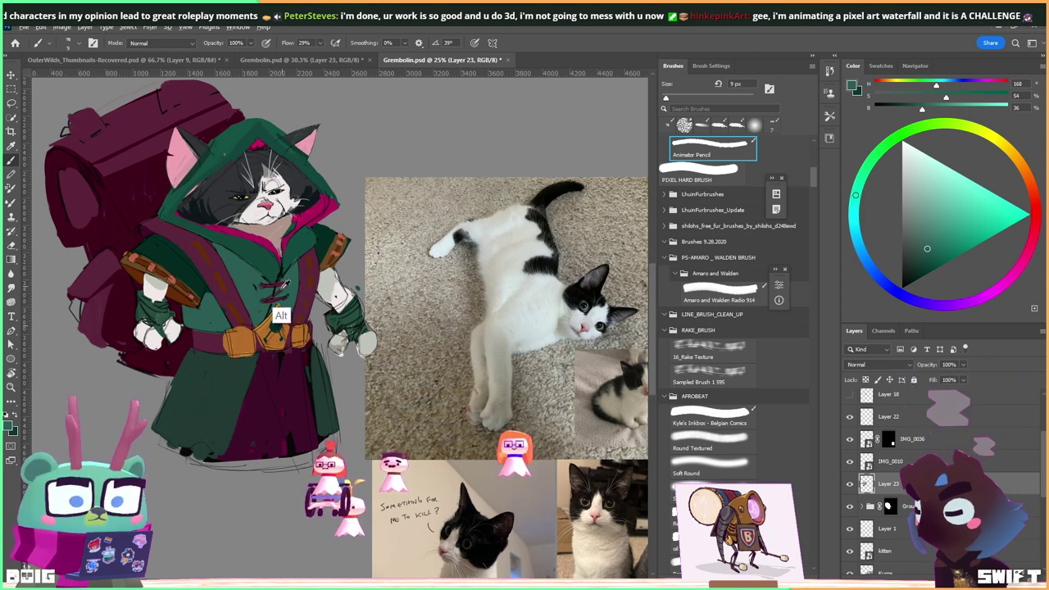
left_click(271, 349, "alt")
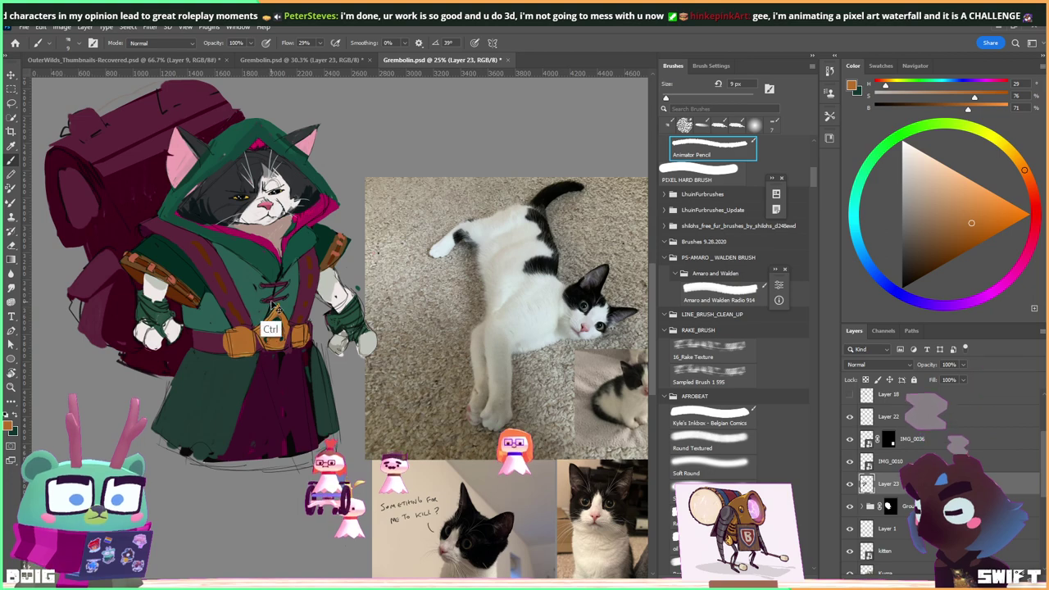
scroll(268, 310, "up", 1)
left_click_drag(256, 216, 282, 310)
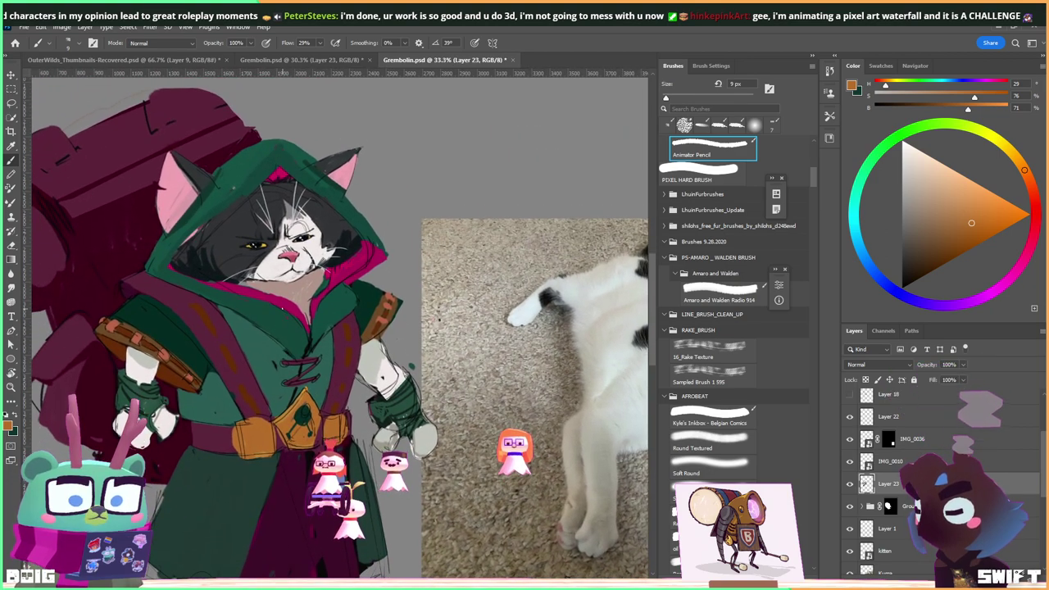
left_click_drag(328, 400, 335, 365)
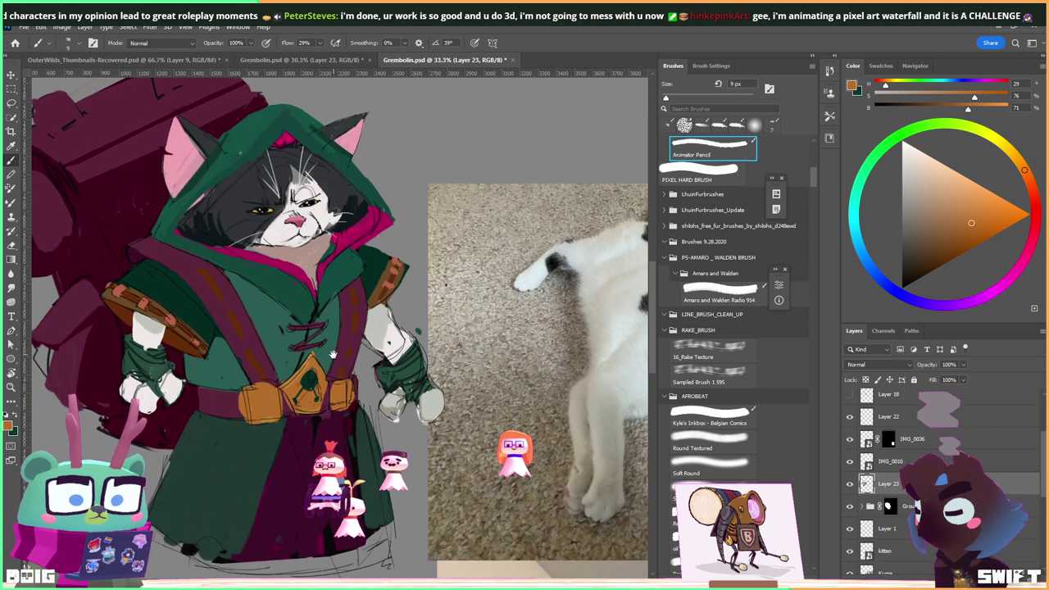
Select the gold belt pieces and recolour them with Hue/Saturation at hue +135, saturation -54 and lightness +42.
key("w")
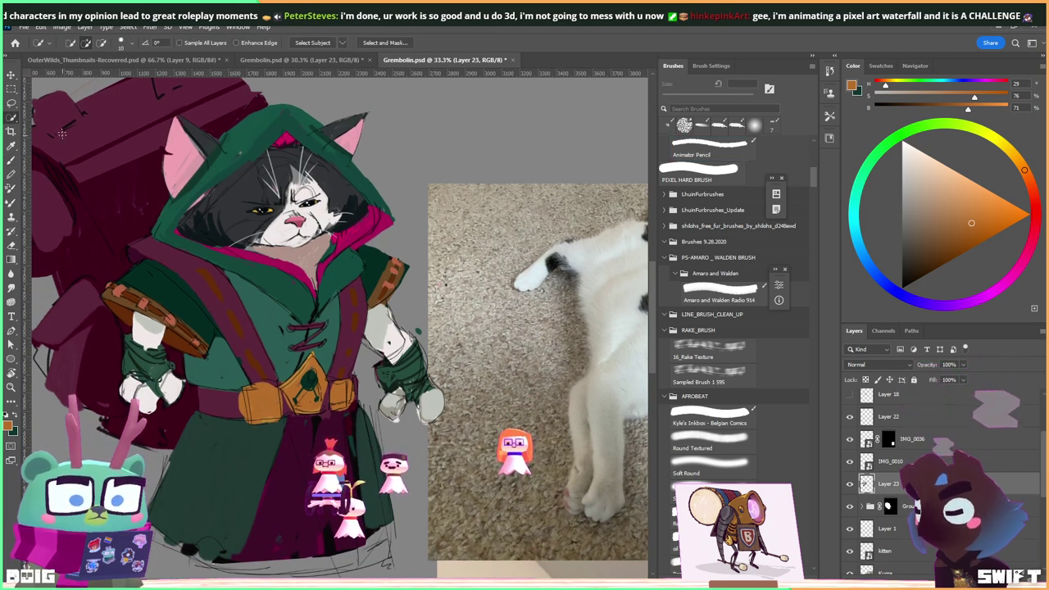
mouse_move(324, 386)
left_mouse_down()
mouse_move(250, 404)
mouse_move(338, 401)
left_mouse_up()
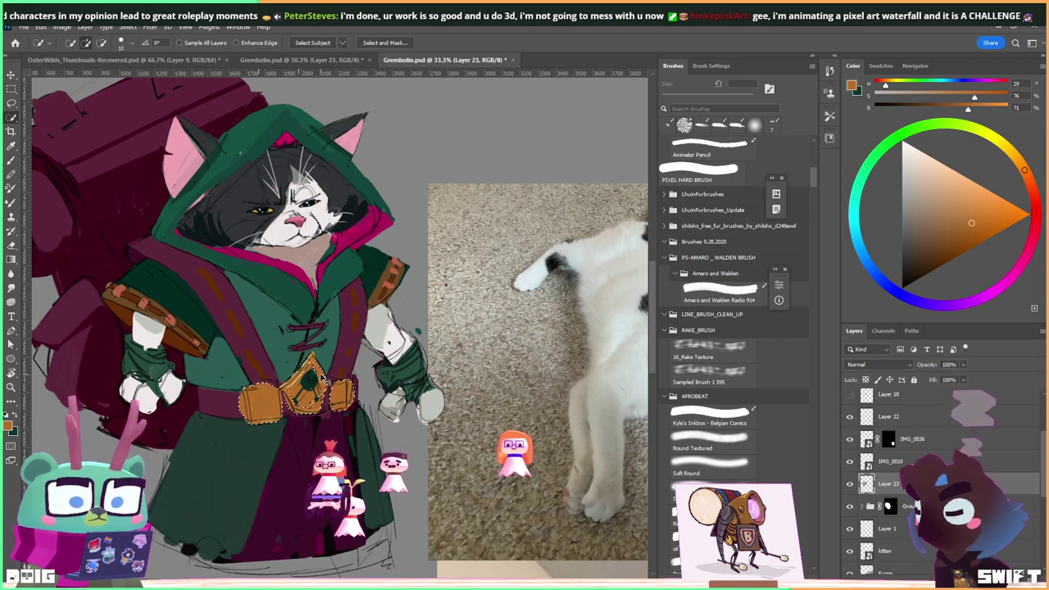
key("ctrl+u")
left_click_drag(521, 197, 590, 202)
left_click_drag(568, 252, 517, 225)
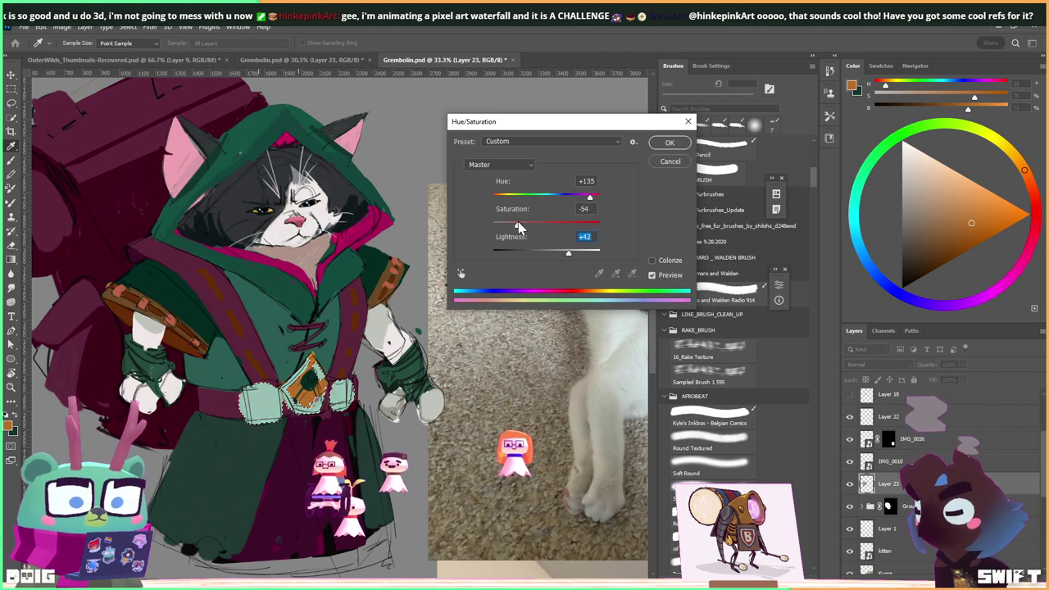
left_click(670, 143)
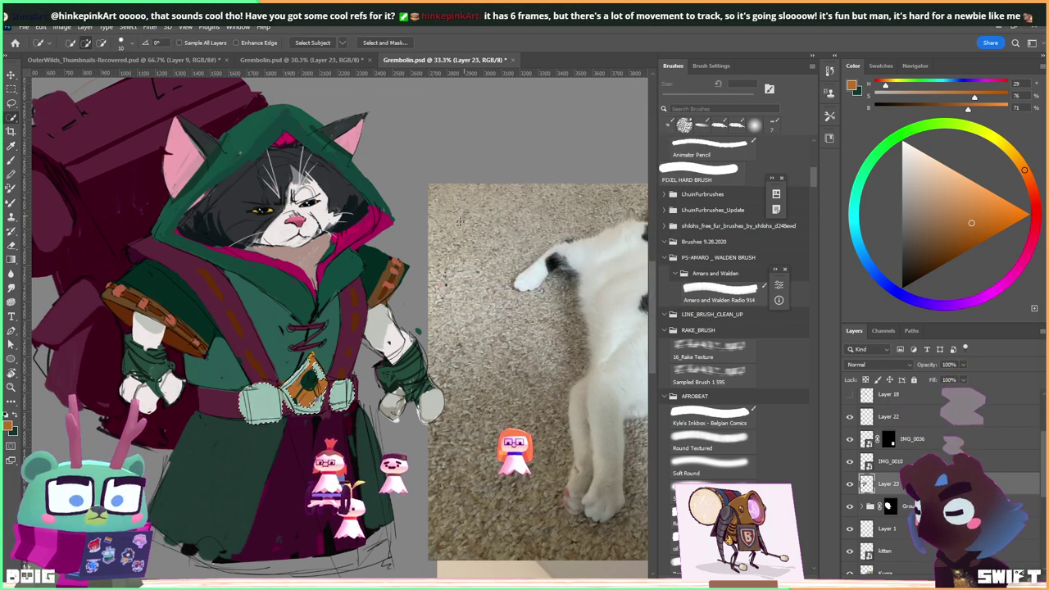
key("ctrl+d")
Paint over the buckle's remaining orange interior with sampled pale green, using the Animator Pencil brush enlarged to 35 px.
key("b")
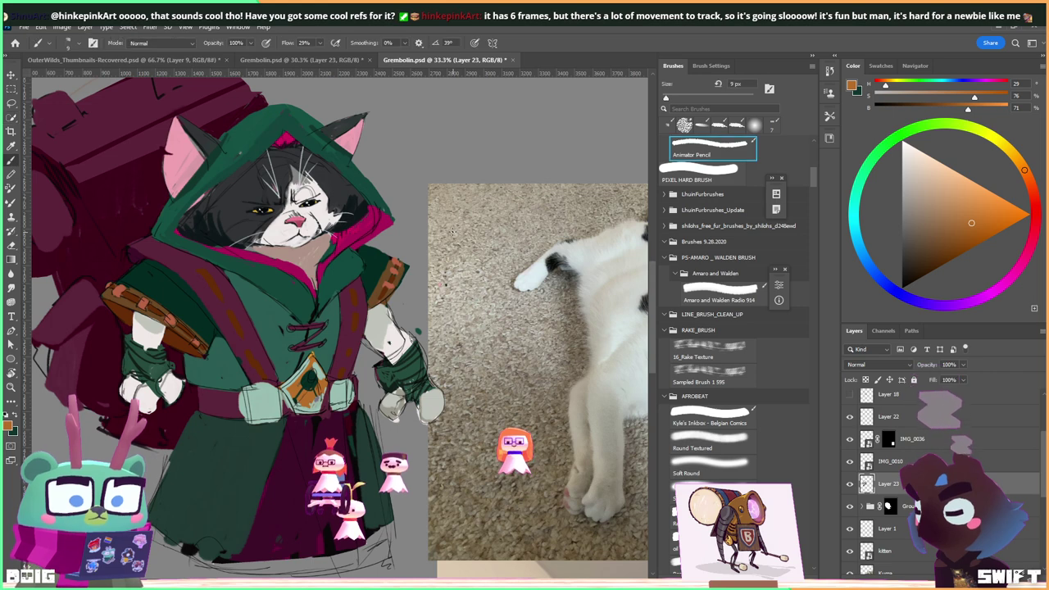
left_click(315, 406, "alt")
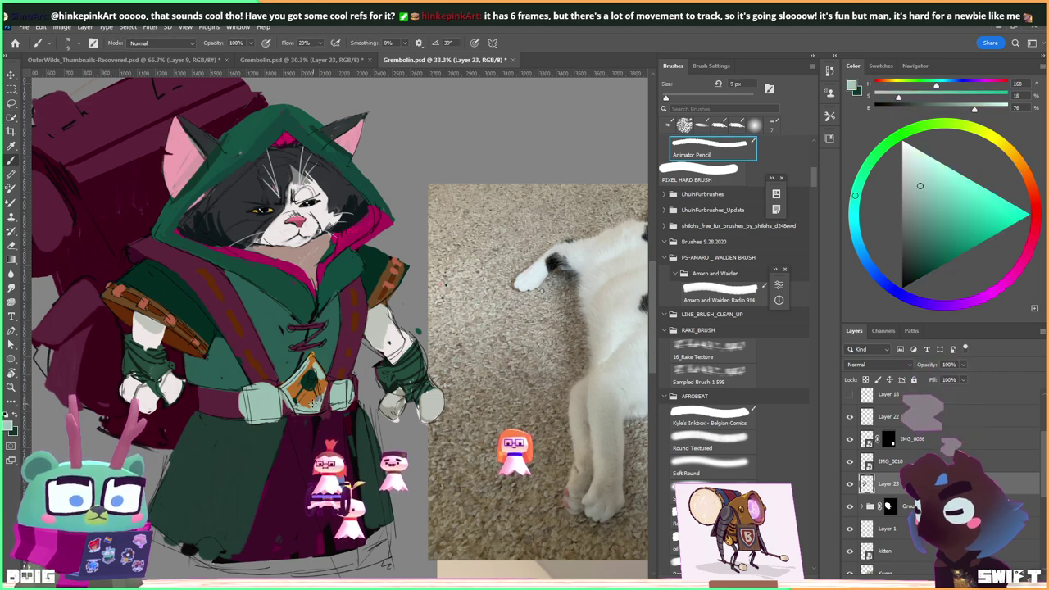
key("bracketright")
key("bracketright")
key("bracketright")
key("bracketright")
key("bracketright")
key("bracketright")
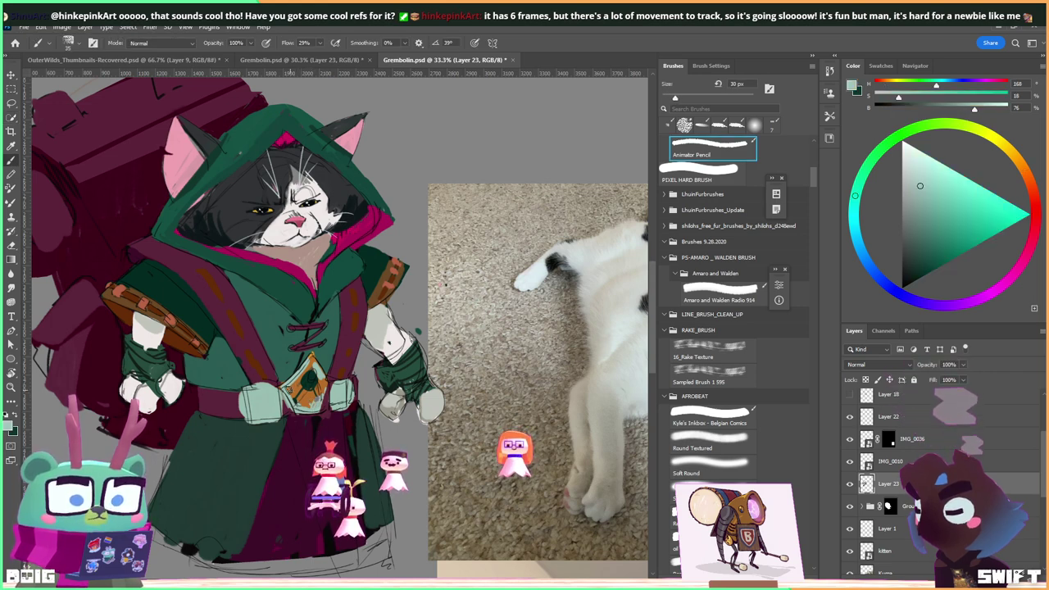
mouse_move(290, 395)
left_mouse_down()
mouse_move(318, 386)
mouse_move(314, 371)
mouse_move(300, 396)
mouse_move(311, 362)
mouse_move(318, 391)
left_mouse_up()
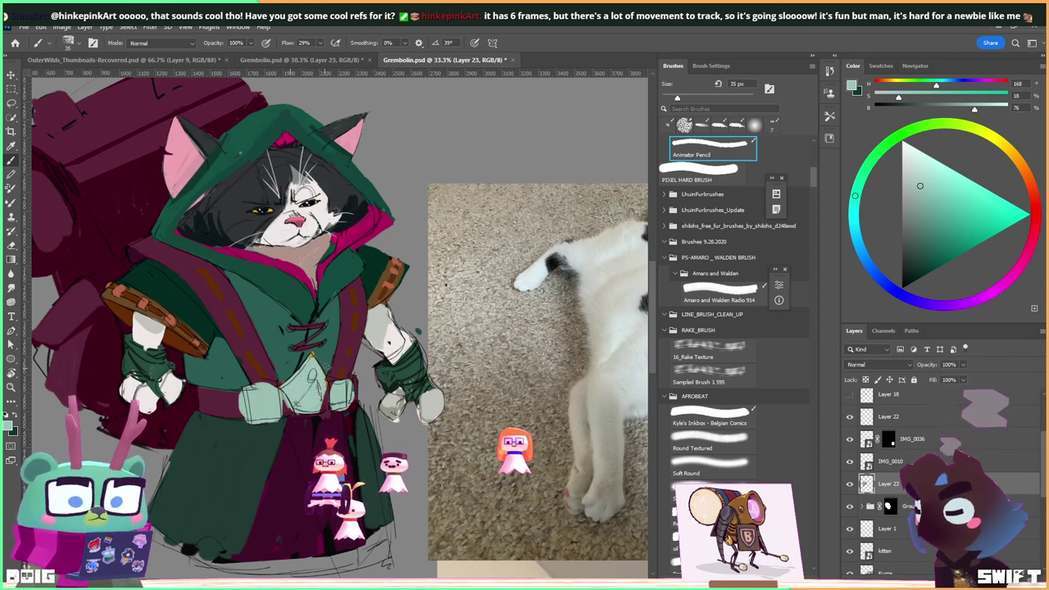
scroll(355, 321, "down", 1)
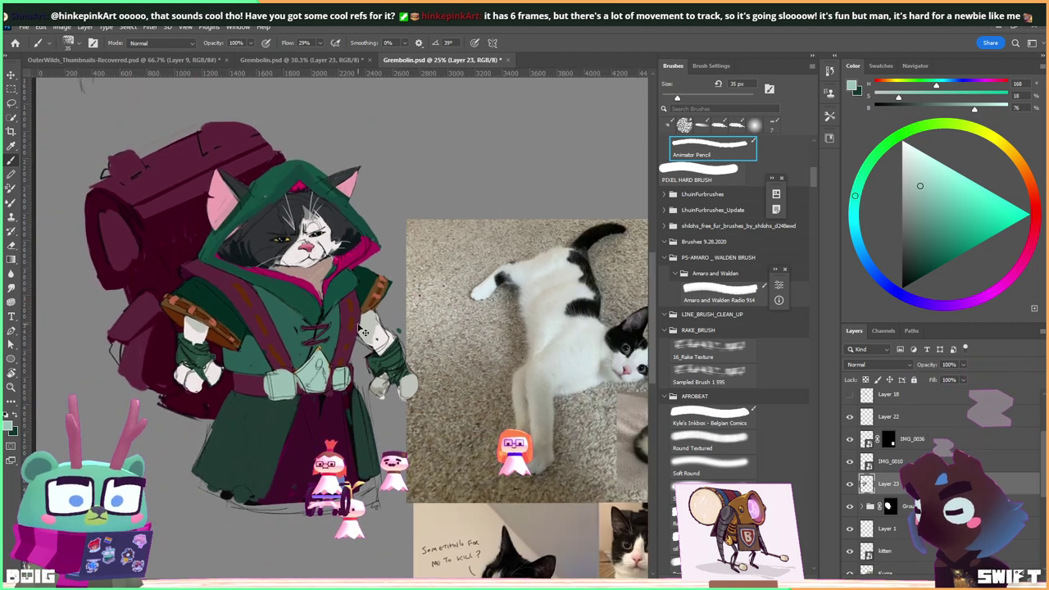
scroll(357, 324, "up", 1)
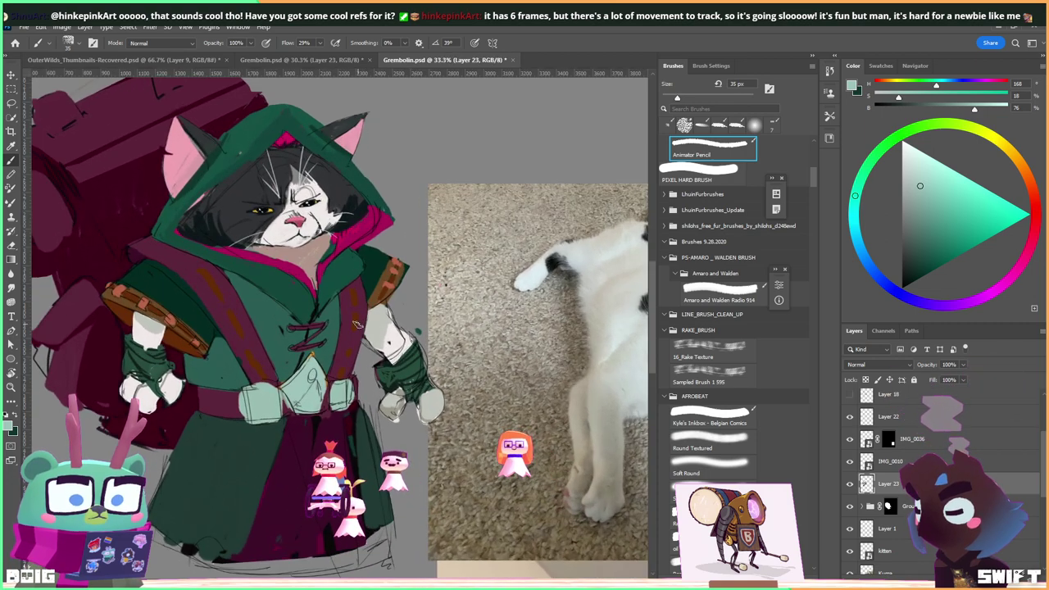
Create a new layer above the paint layer and dab sampled orange and pale green accents on the belt buckle.
key("ctrl+shift+alt+n")
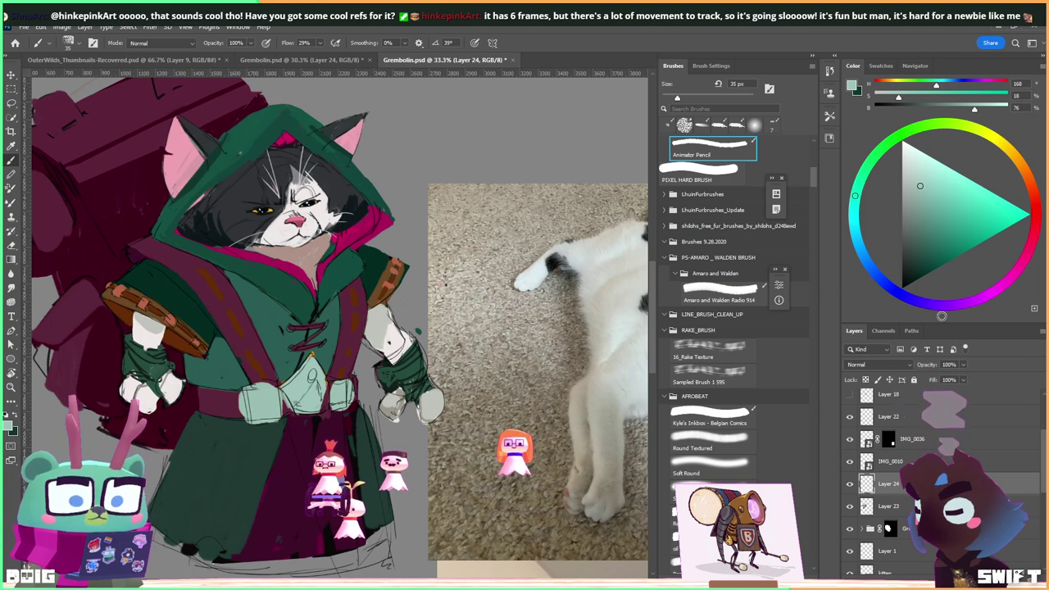
key("alt")
left_click(314, 361, "alt")
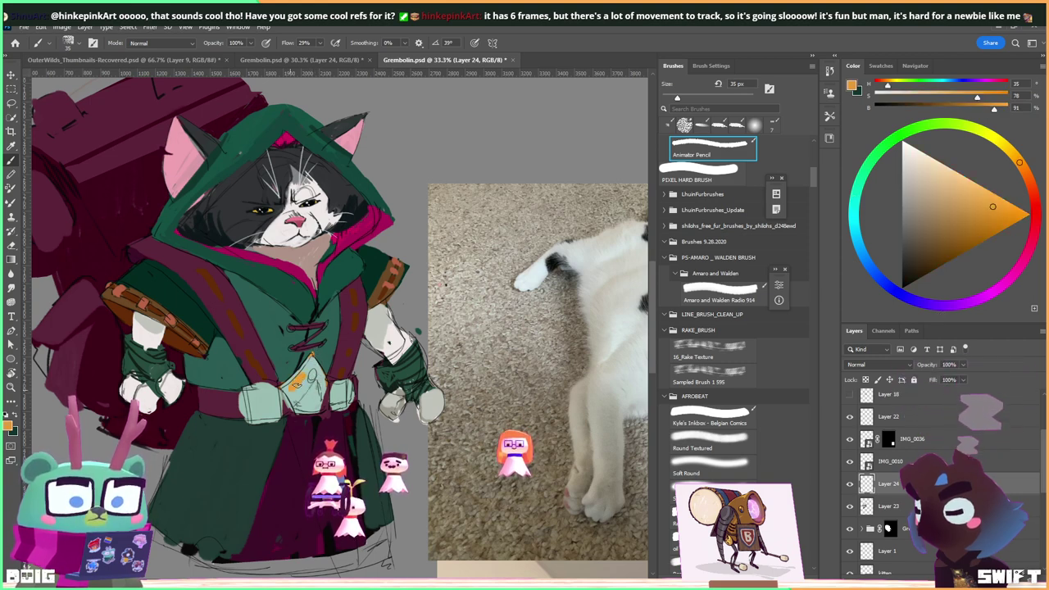
left_click(297, 386, "alt")
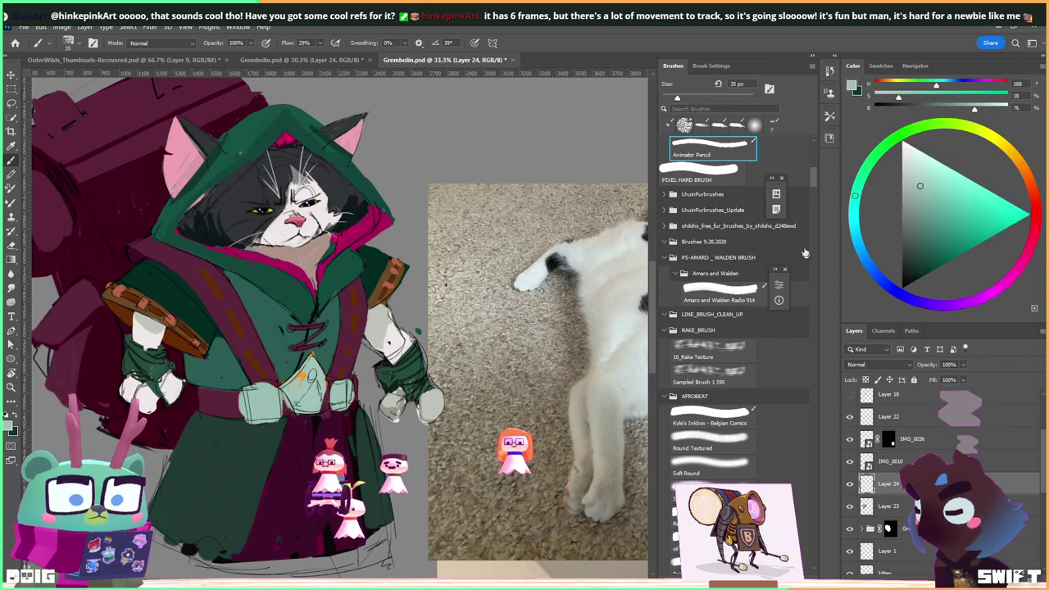
Choose the DOIG FAV SKETCH BRUSH at 100 px and shade the belt buckle with sampled orange.
left_click_drag(813, 178, 810, 568)
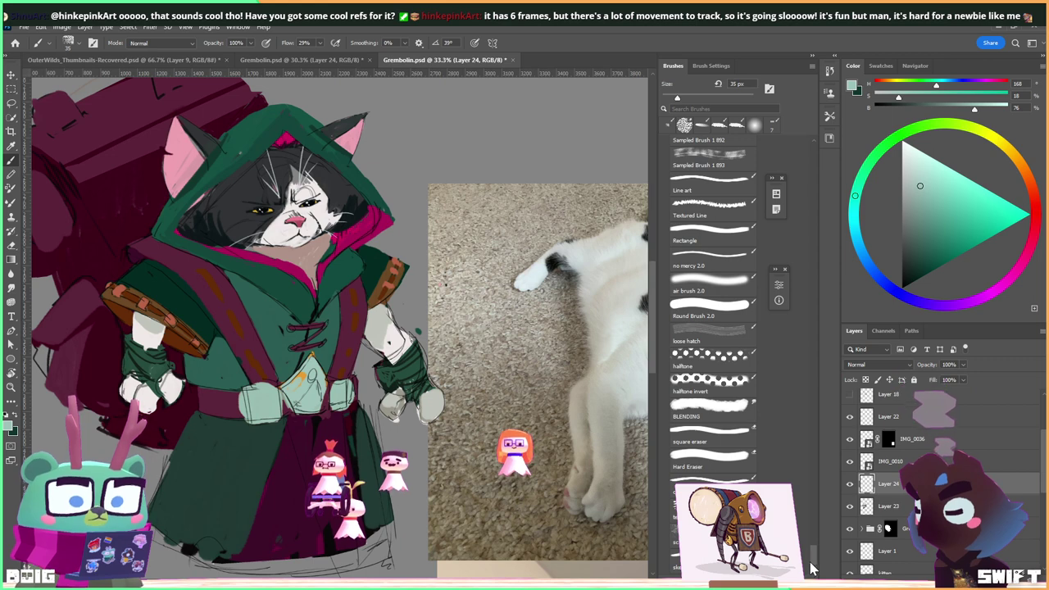
scroll(812, 562, "up", 4)
scroll(811, 563, "down", 2)
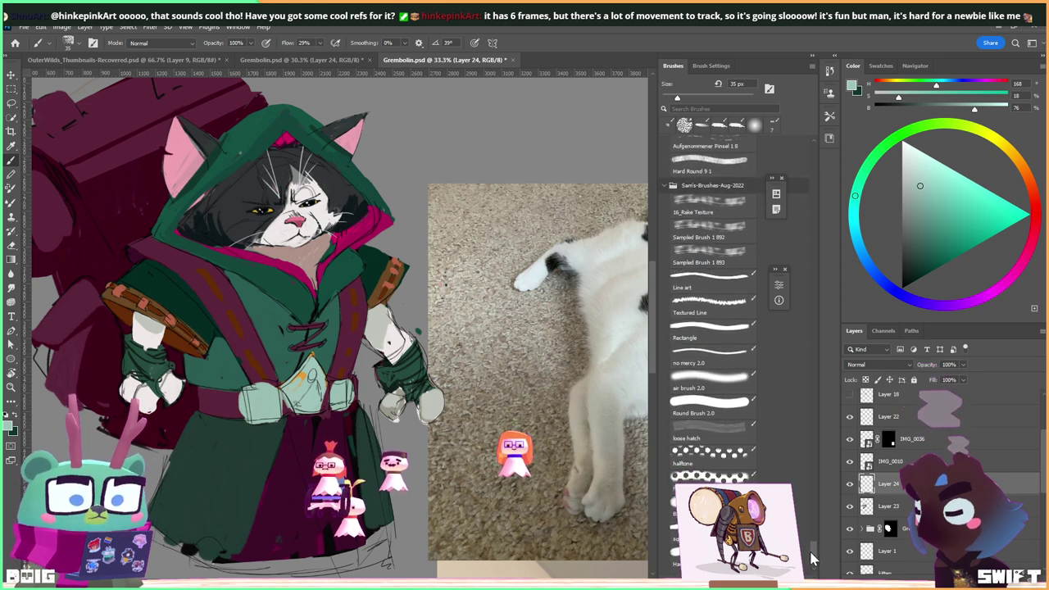
scroll(811, 559, "up", 3)
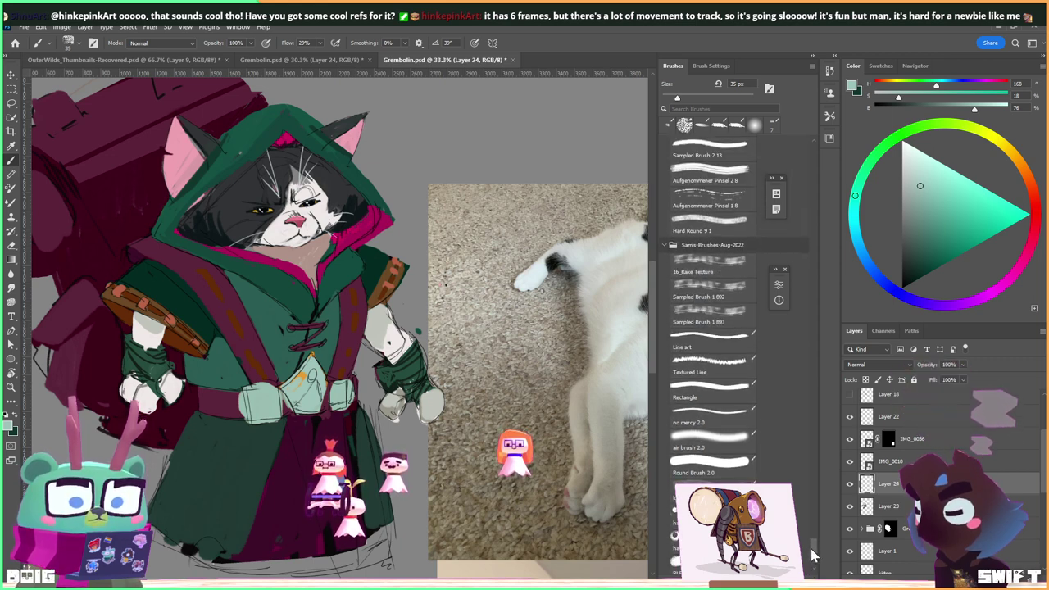
scroll(812, 558, "down", 5)
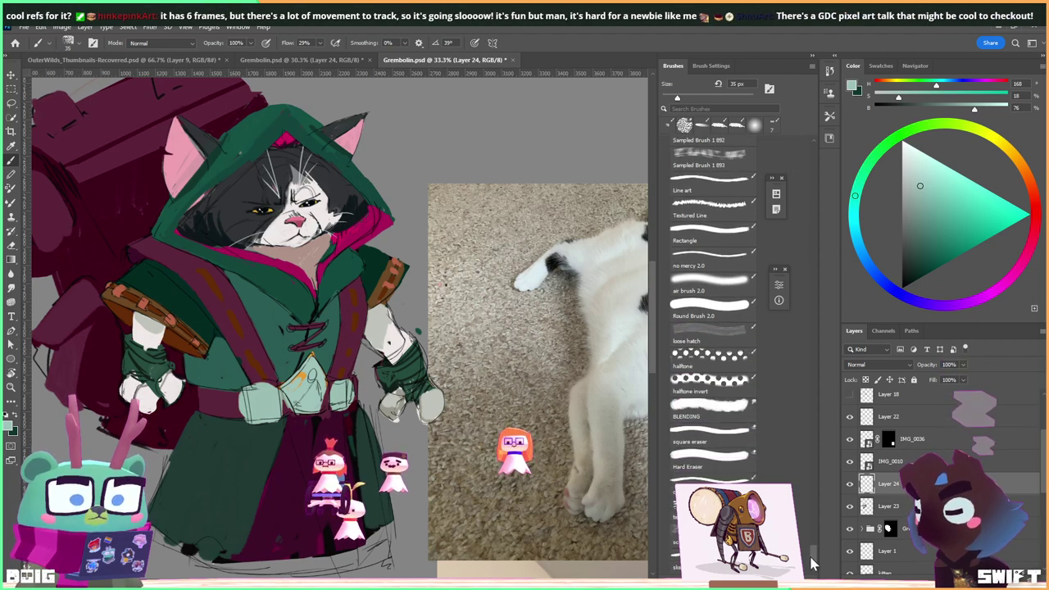
left_click_drag(812, 564, 811, 533)
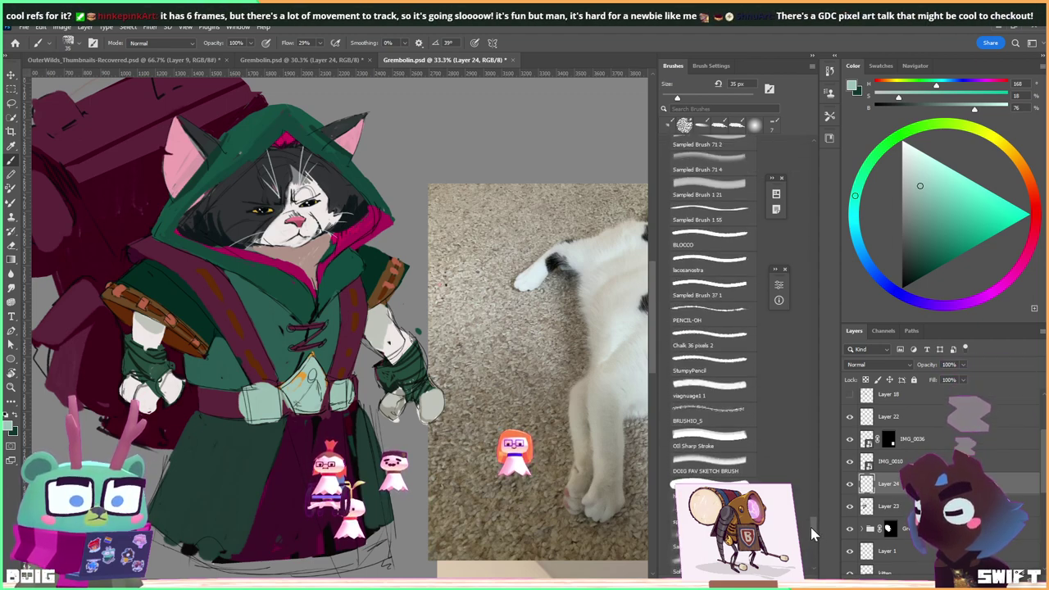
scroll(810, 531, "down", 1)
left_click(715, 453)
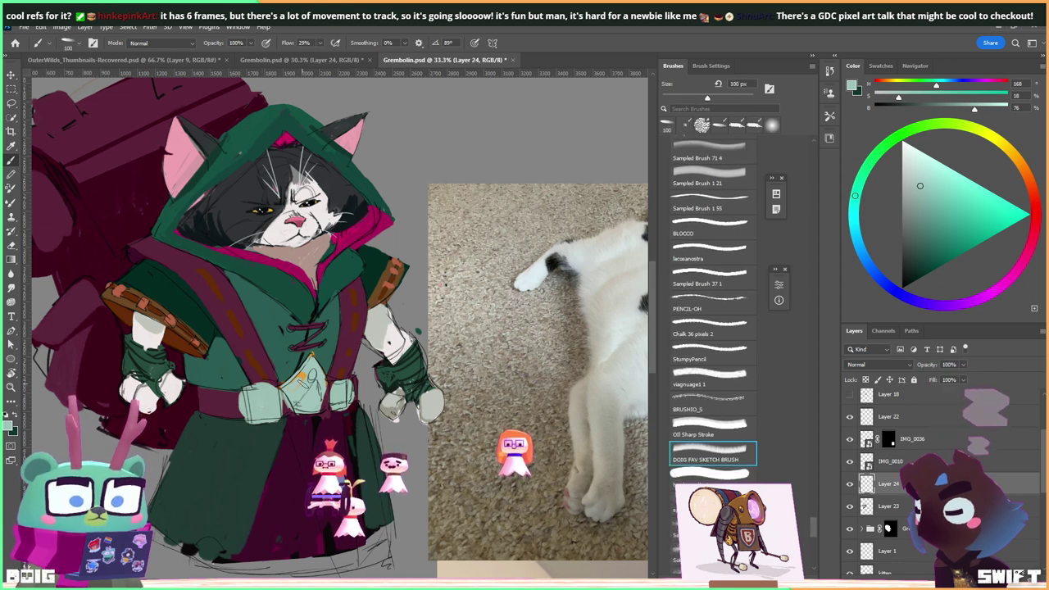
left_click(305, 378, "alt")
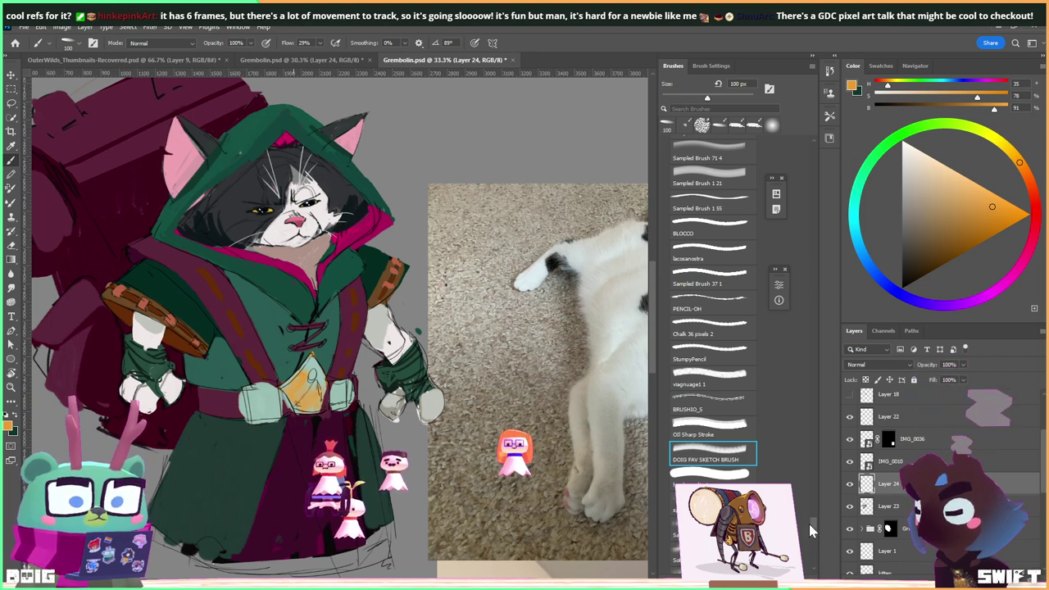
Try the Oil Sharp Stroke brush at 25 px with an orange scribble on the robe skirt.
scroll(811, 527, "down", 3)
left_click(710, 365)
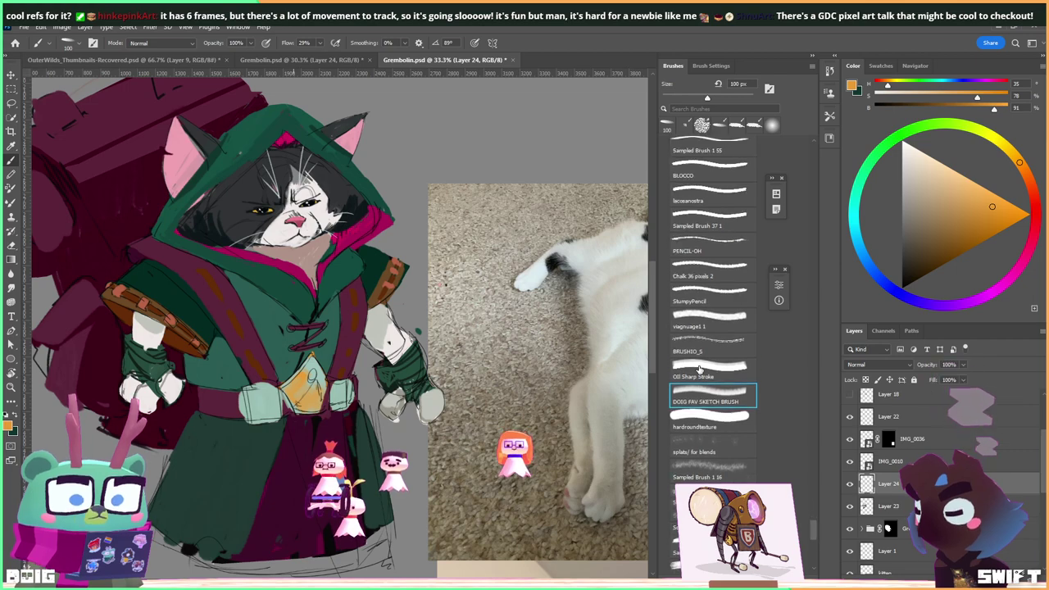
left_click_drag(230, 452, 248, 452)
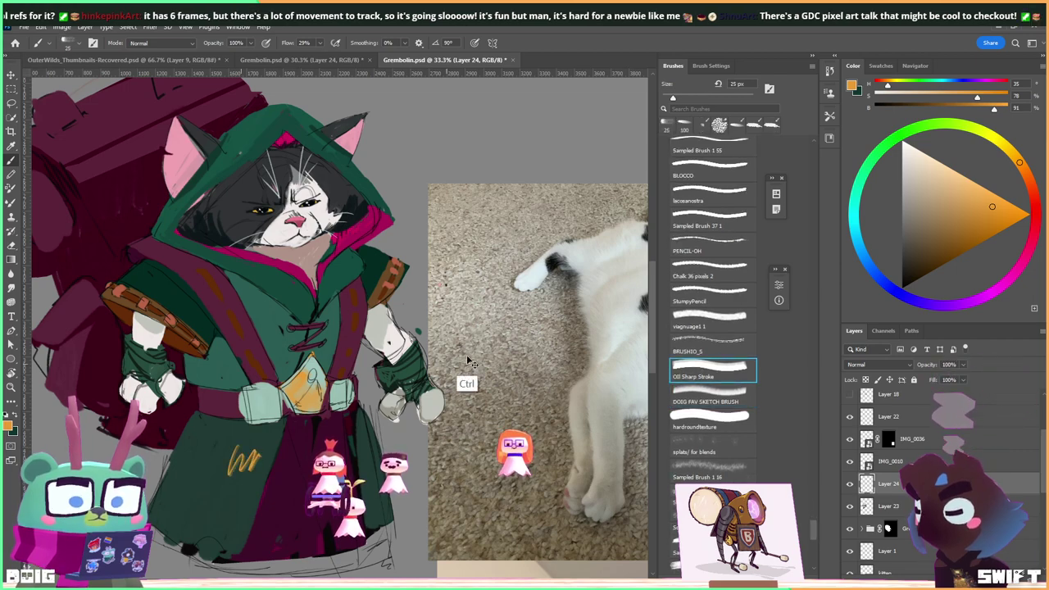
Choose the Rectangle brush, reduce it to 35 px and fill the belt buckle with solid orange.
left_click_drag(814, 526, 816, 559)
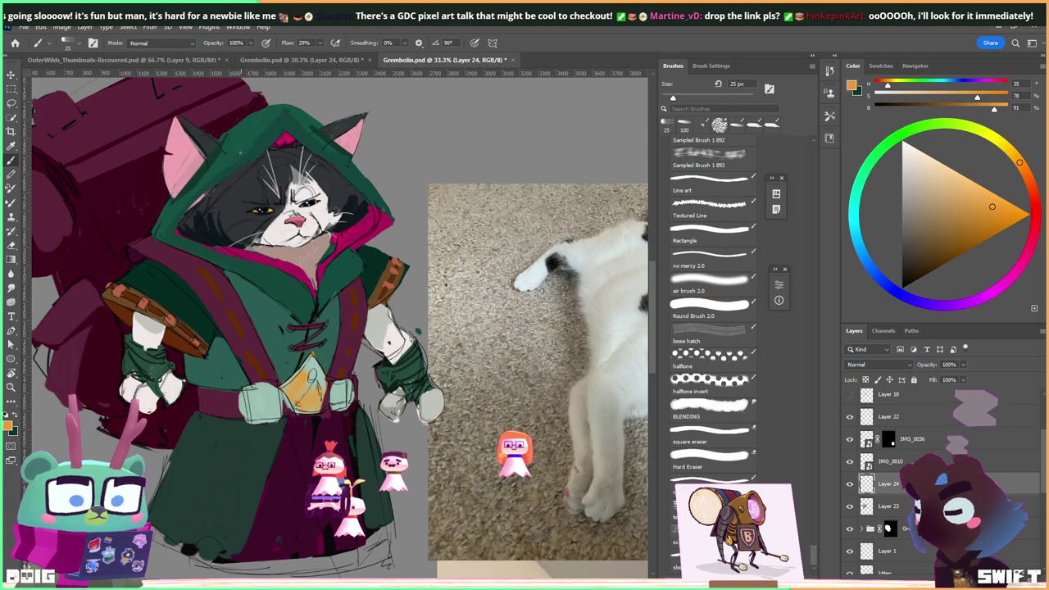
left_click(712, 479)
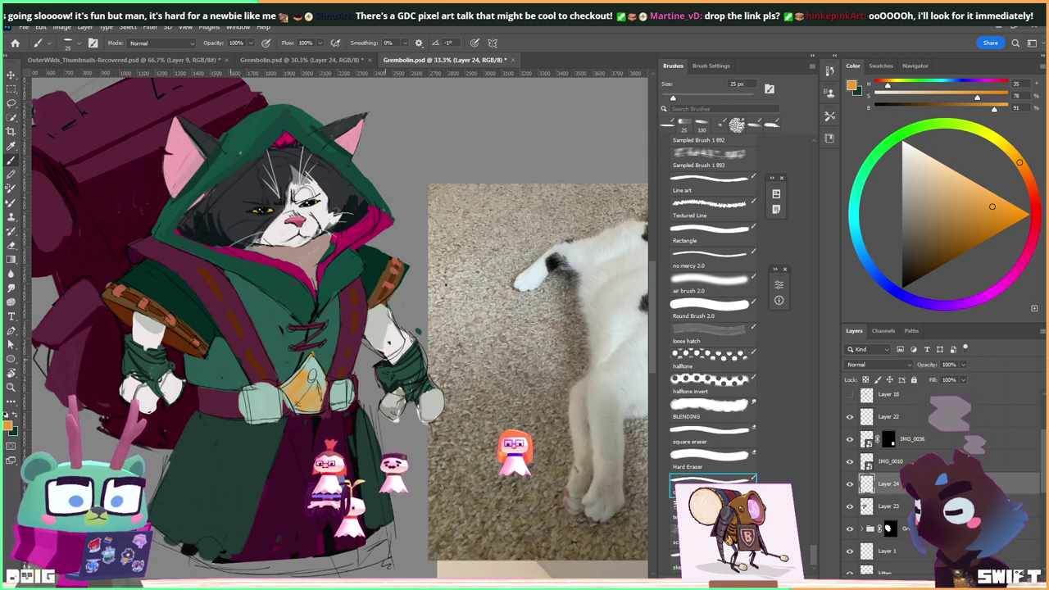
left_click(708, 259)
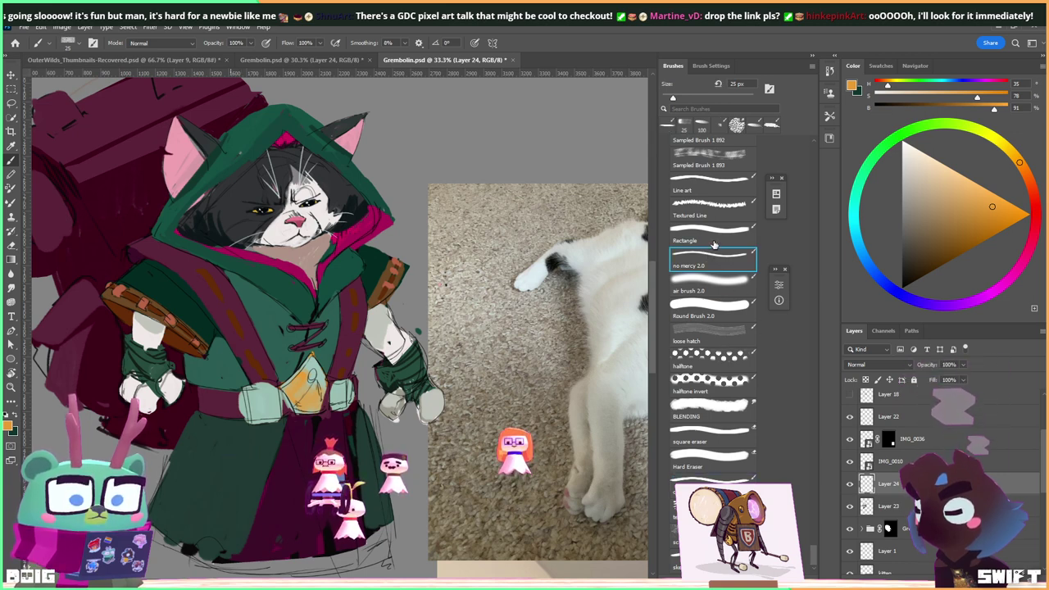
left_click(714, 233)
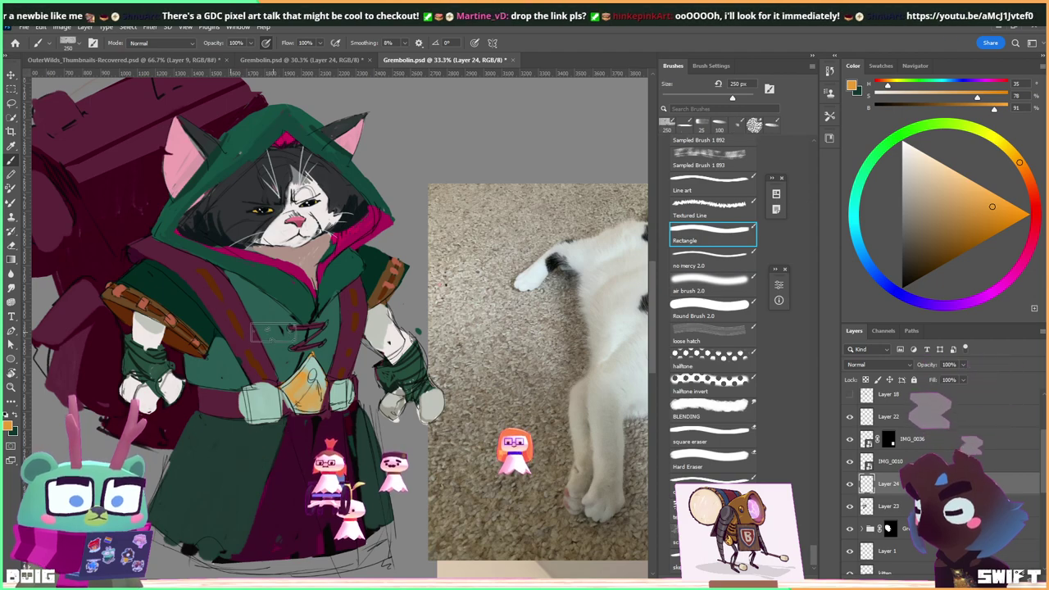
scroll(273, 332, "up", 1)
key("bracketleft")
key("bracketleft")
key("bracketleft")
key("bracketleft")
key("bracketleft")
key("bracketleft")
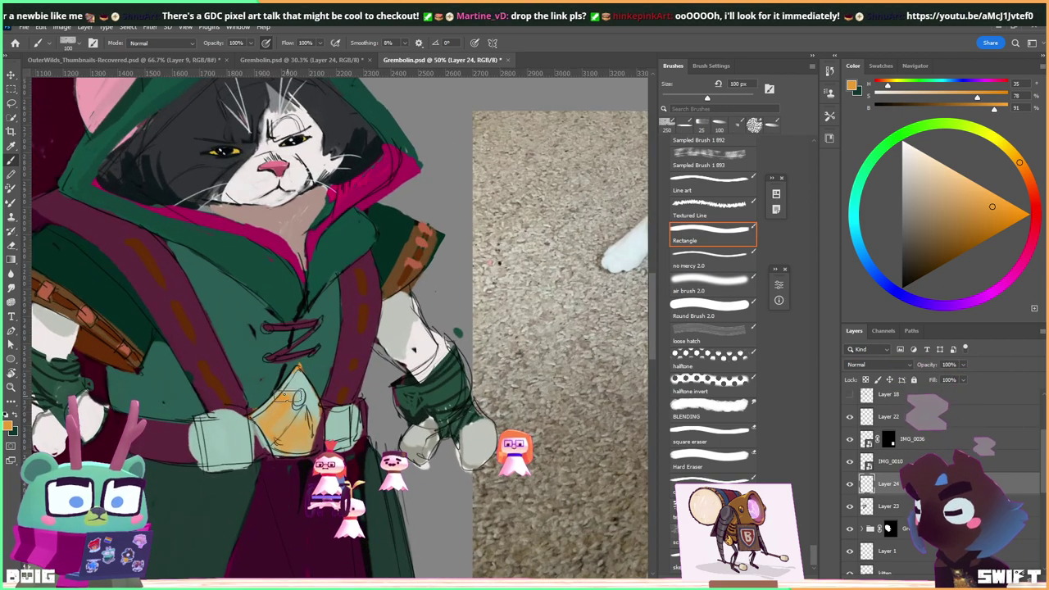
key("bracketleft")
key("bracketleft")
key("bracketleft")
key("bracketleft")
key("bracketleft")
key("bracketleft")
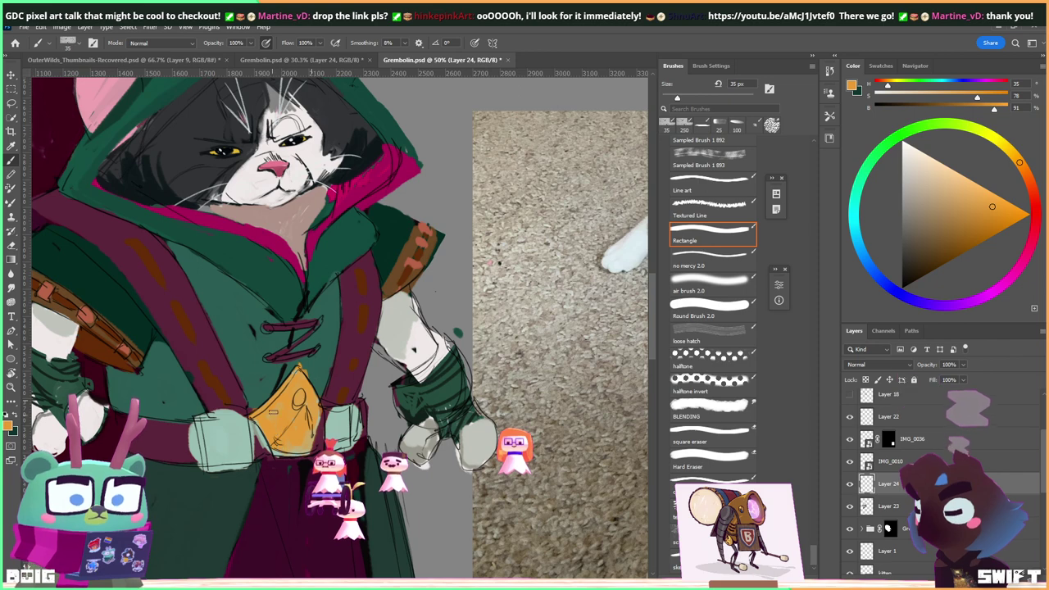
Shade the belt buckle's lower part and facets with a darker orange and tones sampled from it.
left_click(961, 229)
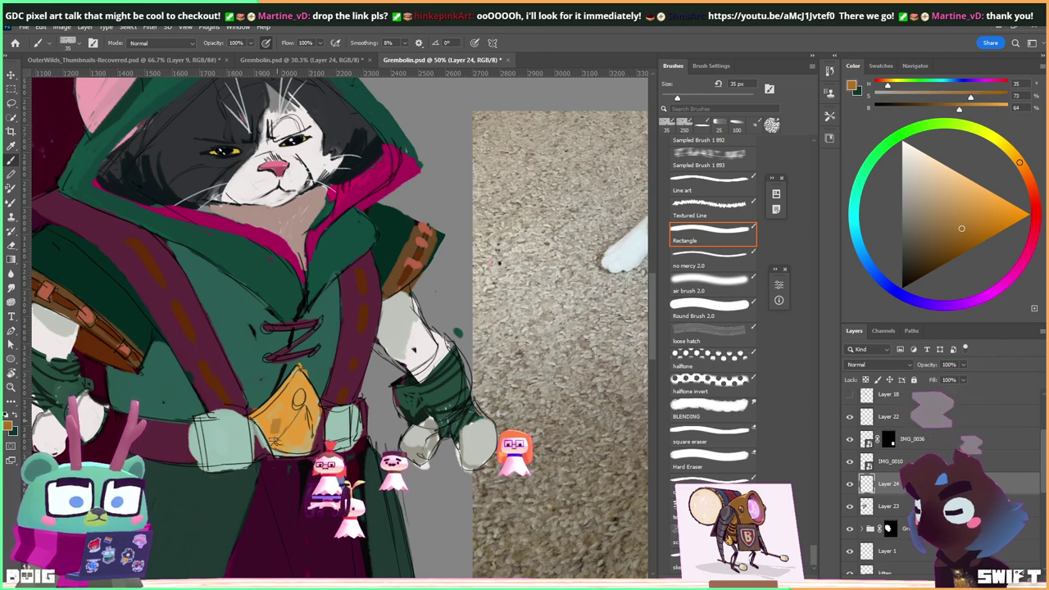
left_click(273, 425, "alt")
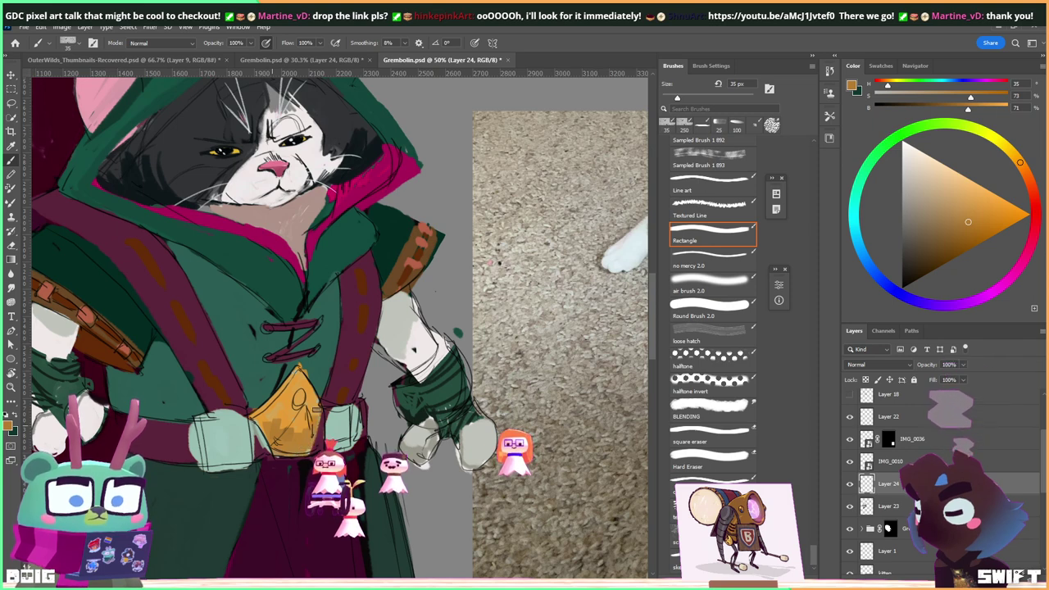
mouse_move(255, 420)
left_mouse_down()
mouse_move(291, 404)
mouse_move(294, 382)
mouse_move(308, 392)
left_mouse_up()
Paint muted gold faces on the pale green belt pieces flanking the buckle, sampling tones from them.
mouse_move(207, 460)
left_mouse_down()
mouse_move(205, 425)
mouse_move(215, 443)
mouse_move(246, 439)
mouse_move(243, 425)
mouse_move(201, 421)
mouse_move(232, 418)
left_mouse_up()
left_click(204, 428, "alt")
left_click(203, 441, "alt")
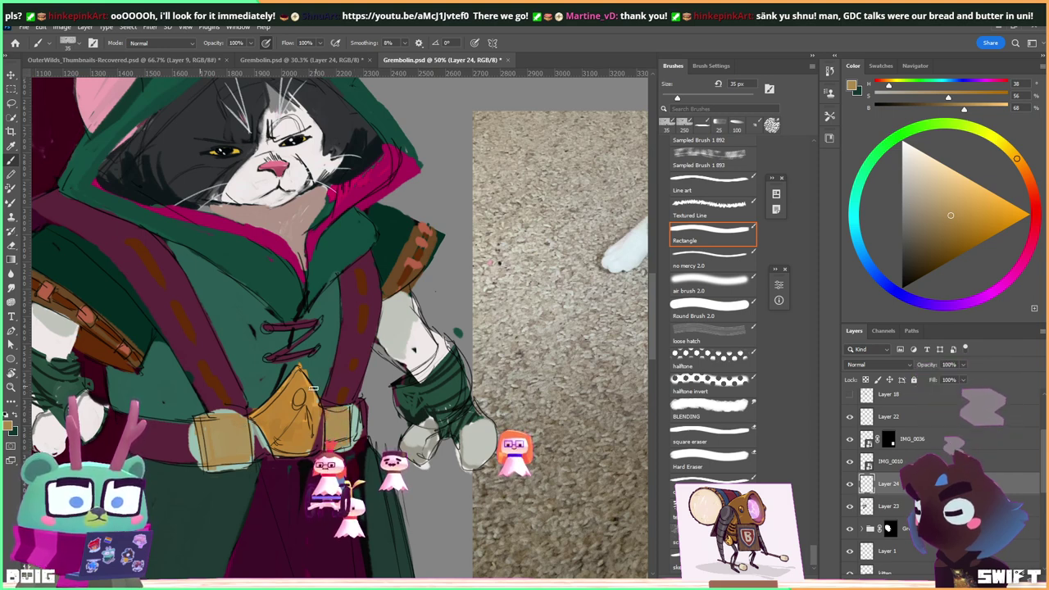
Clean up the lower edges of the maroon belt around the gold belt piece with sampled maroon and dark green.
left_click(187, 362, "alt")
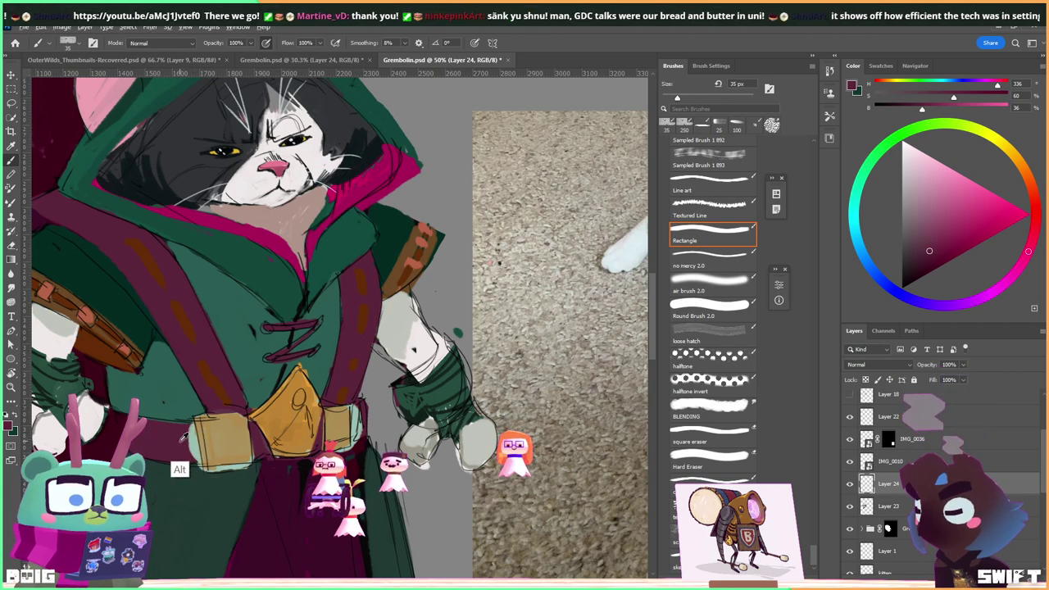
left_click(197, 459, "alt")
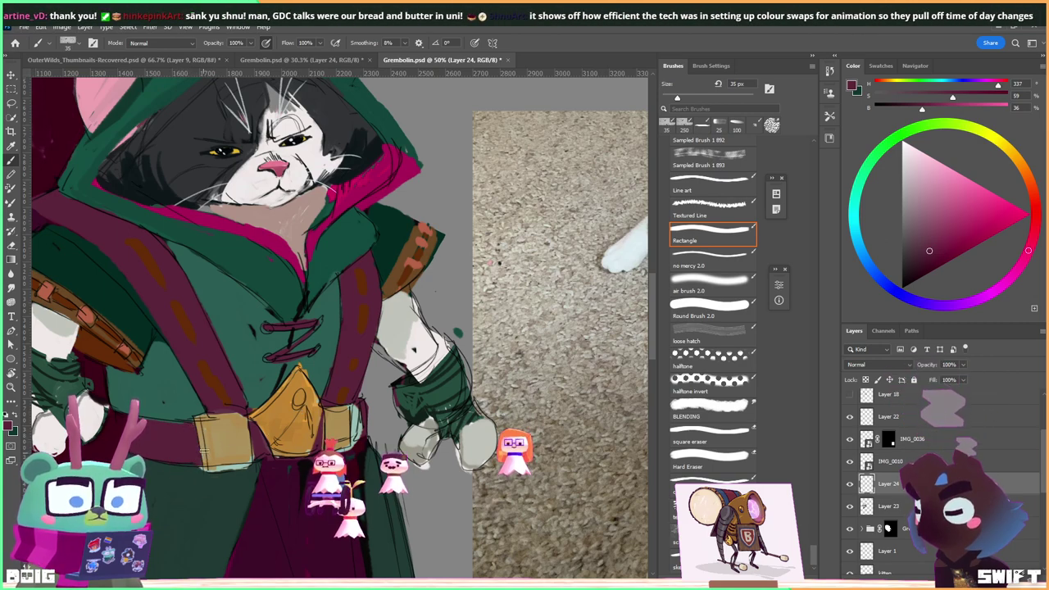
left_click(238, 458, "alt")
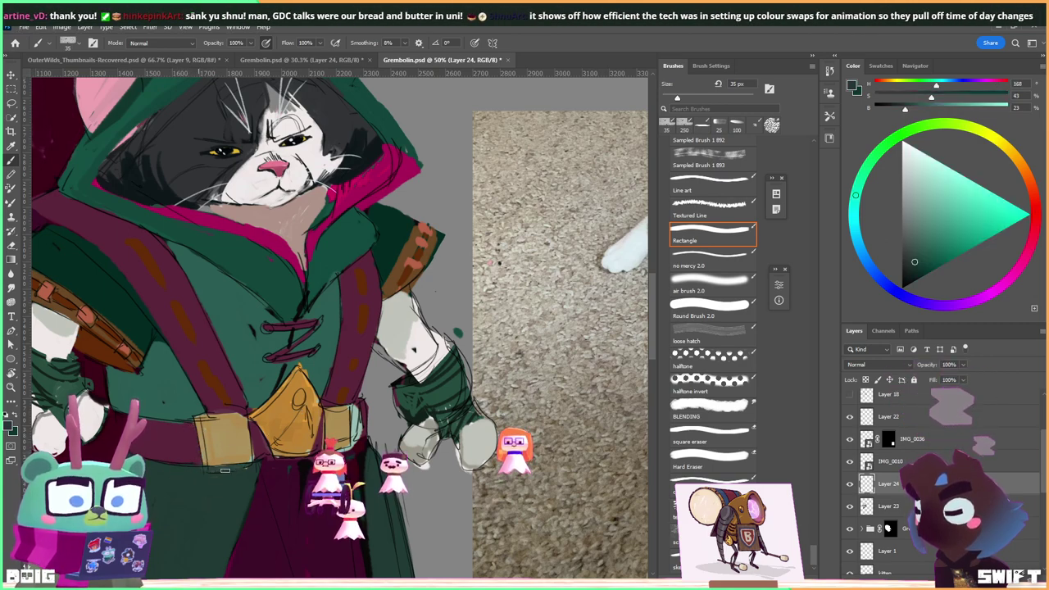
Sample near-black tones, enlarge the Rectangle brush to 125 px and paint over the green robe skirt panels on both sides.
left_click(261, 462, "alt")
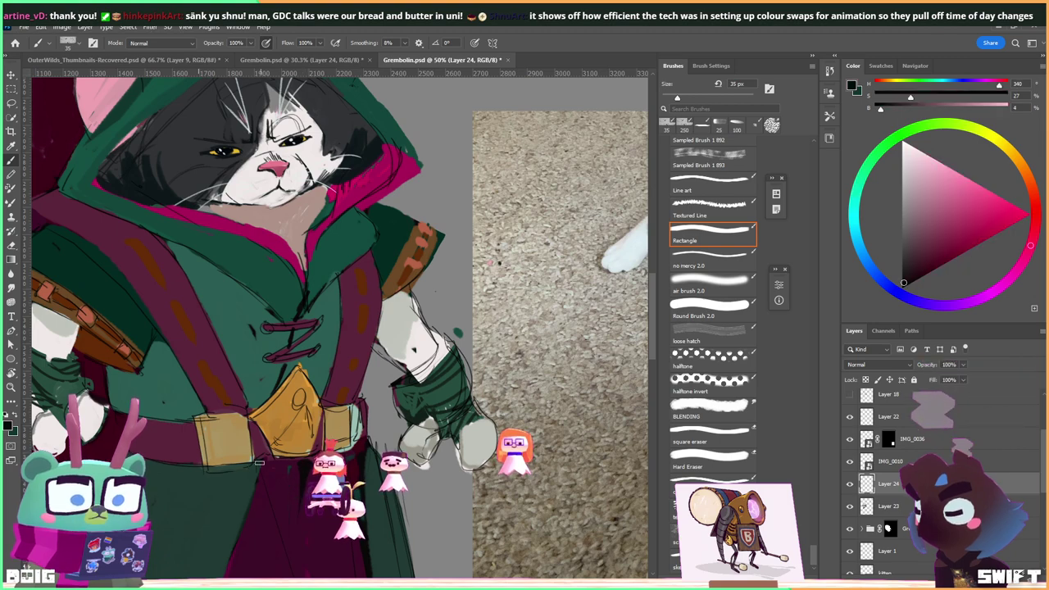
left_click_drag(318, 442, 312, 381)
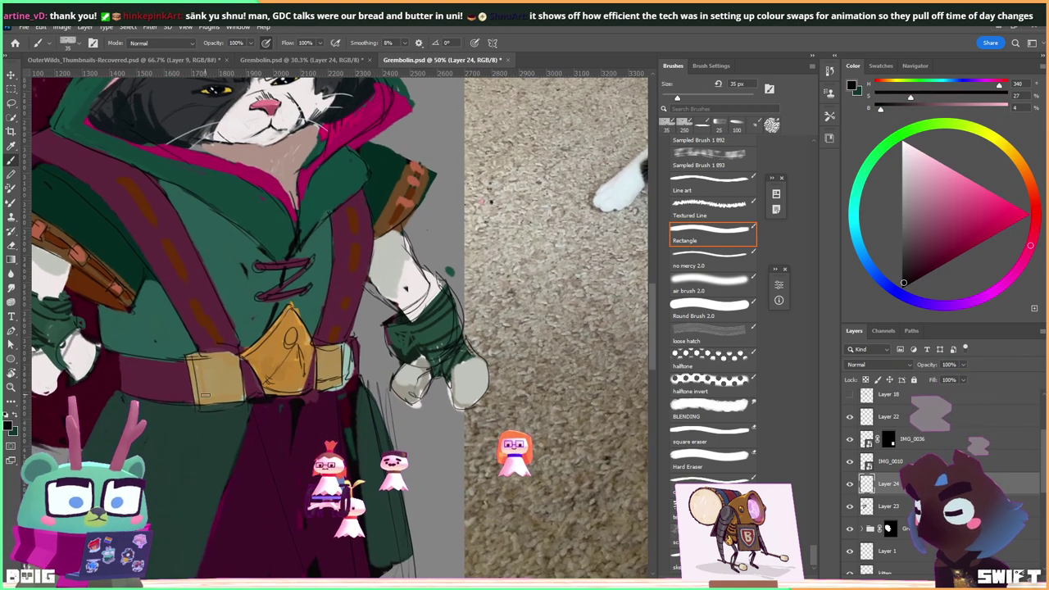
key("bracketright")
key("bracketright")
key("bracketright")
key("bracketright")
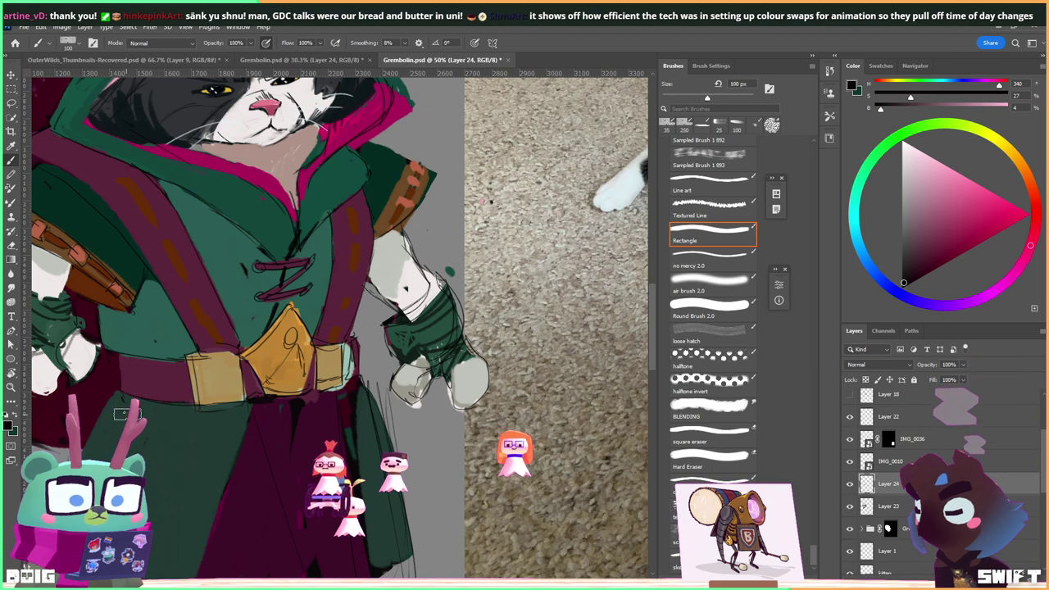
mouse_move(171, 421)
left_mouse_down()
mouse_move(206, 423)
mouse_move(192, 427)
mouse_move(243, 413)
mouse_move(186, 463)
mouse_move(156, 439)
left_mouse_up()
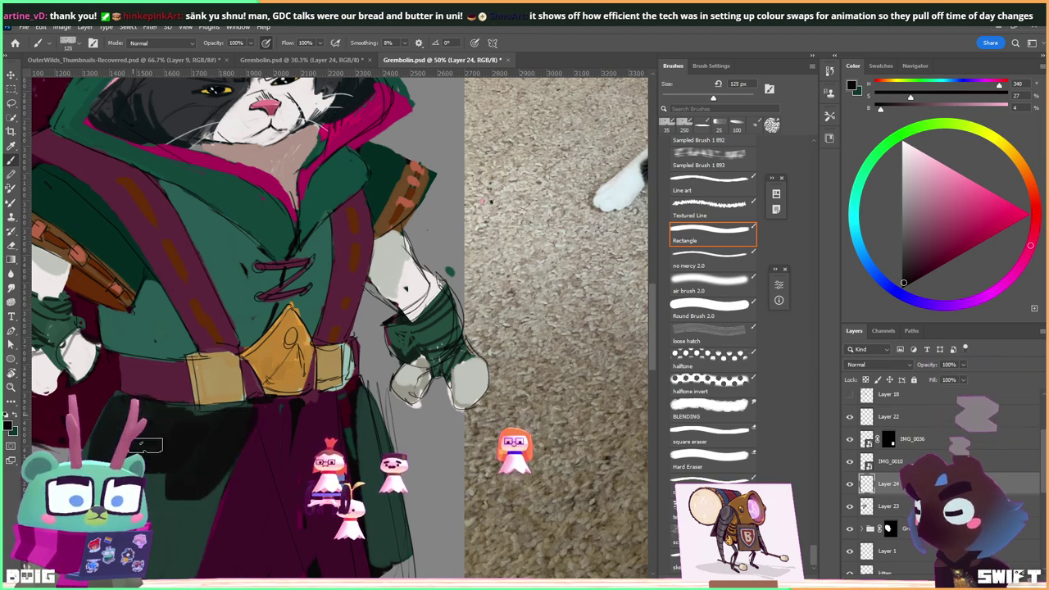
key("ctrl+minus")
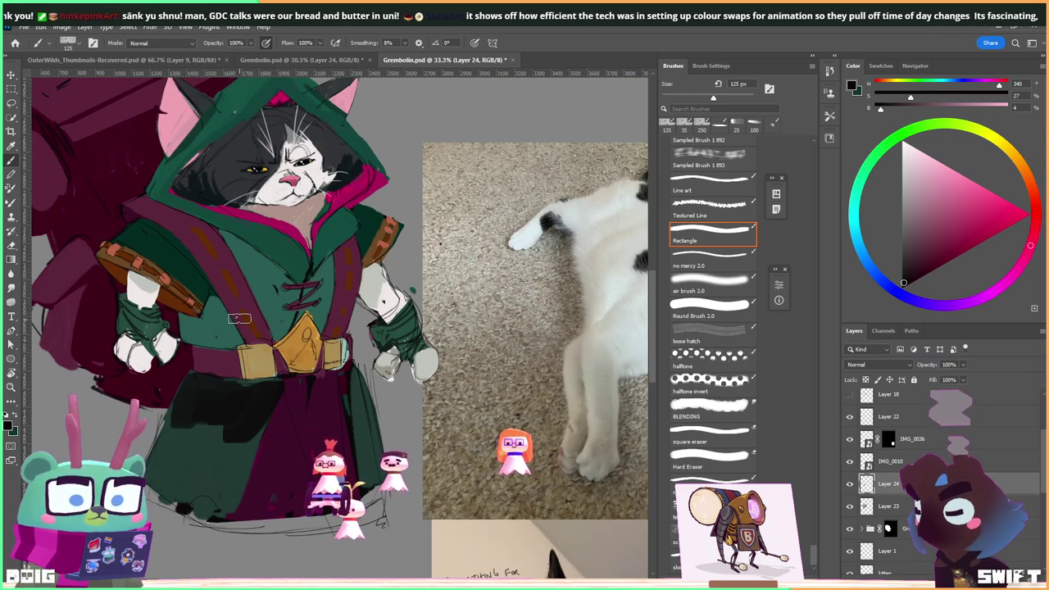
key("alt")
left_click(206, 422, "alt")
mouse_move(201, 414)
left_mouse_down()
mouse_move(187, 436)
mouse_move(197, 463)
mouse_move(229, 454)
mouse_move(263, 406)
mouse_move(250, 385)
mouse_move(271, 380)
mouse_move(205, 504)
mouse_move(351, 378)
mouse_move(369, 406)
mouse_move(357, 392)
left_mouse_up()
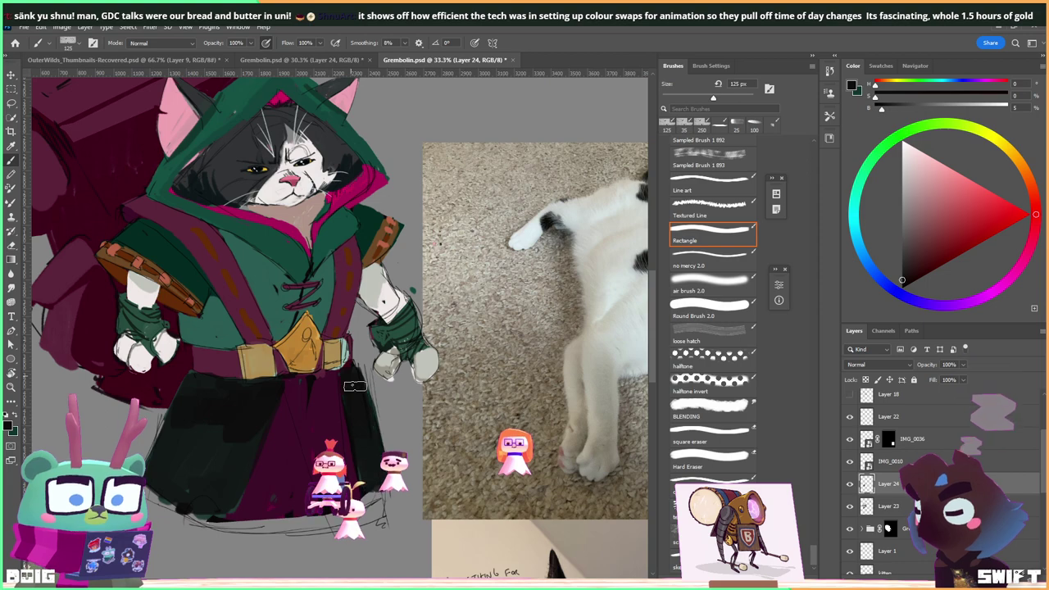
Reduce the brush to 20 px and paint near-black shadow lines on the green vest along both shoulder straps.
scroll(336, 358, "up", 2)
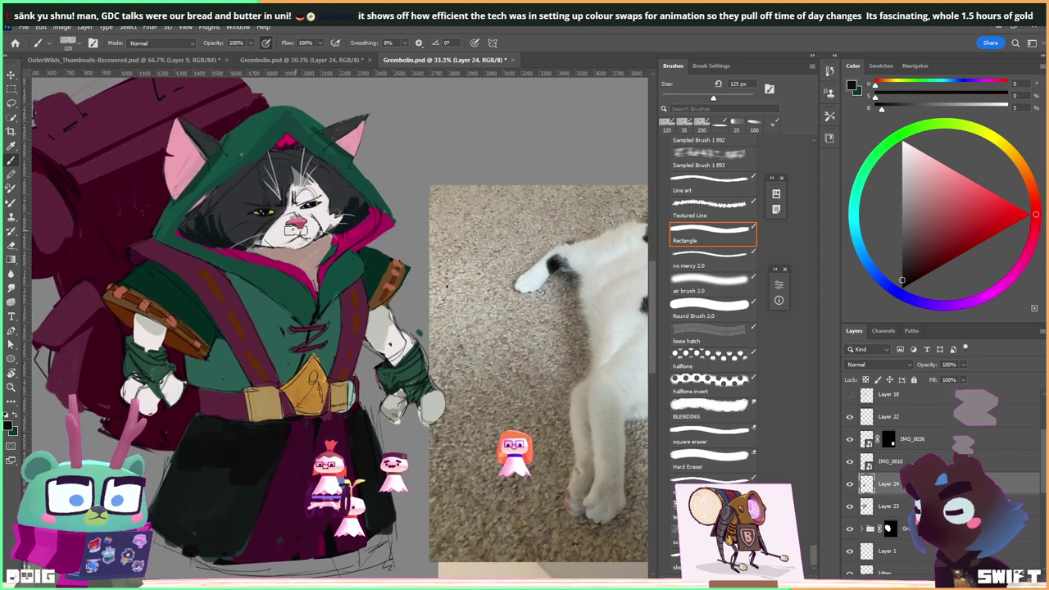
key("bracketleft")
key("bracketleft")
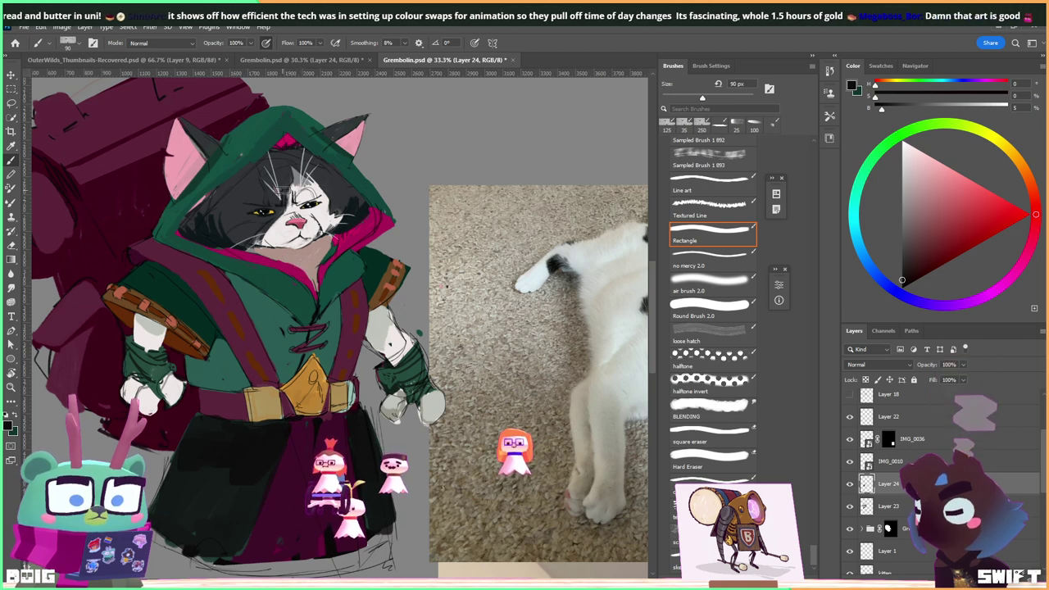
key("bracketleft")
key("bracketleft")
key("bracketleft")
key("bracketleft")
key("bracketleft")
key("bracketleft")
key("bracketleft")
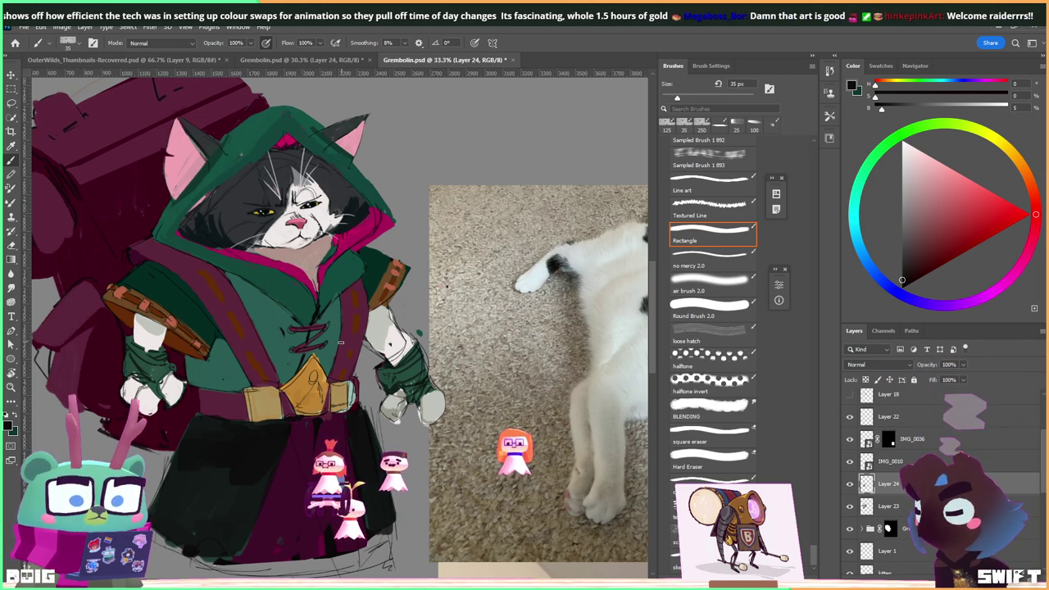
key("bracketleft")
key("bracketleft")
key("bracketleft")
mouse_move(329, 375)
left_mouse_down()
mouse_move(337, 297)
mouse_move(339, 345)
left_mouse_up()
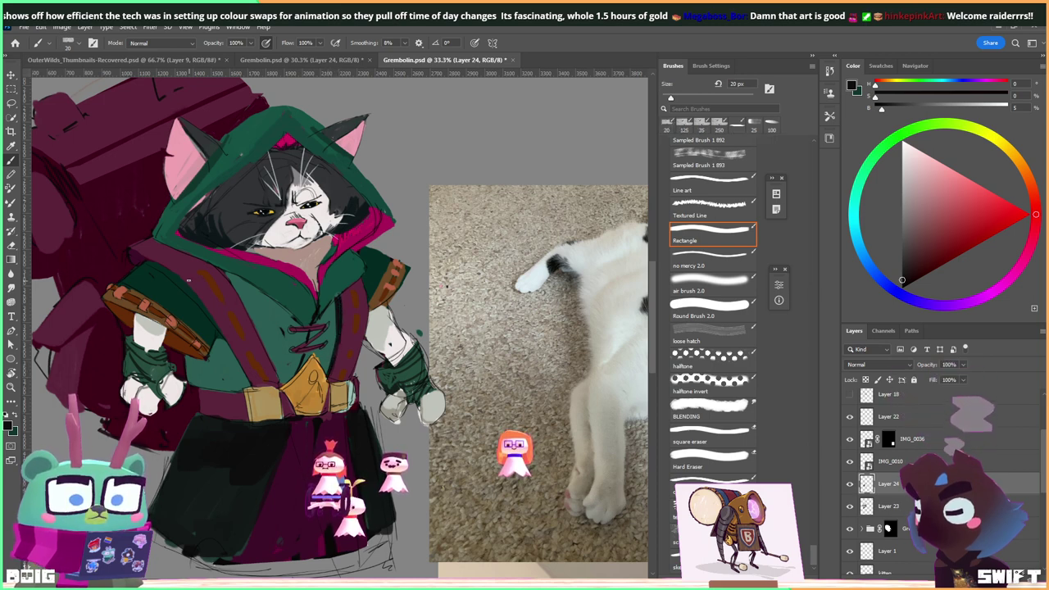
left_click_drag(216, 326, 241, 378)
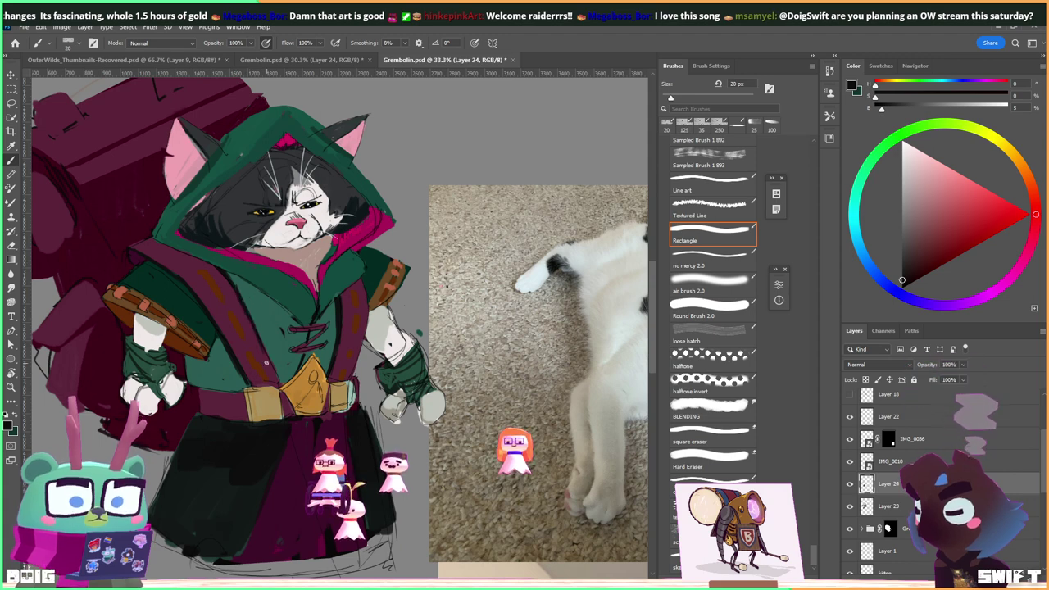
Refine the green vest and sleeve beside the shoulder strap with mid and dark greens sampled from them.
left_click(278, 345, "alt")
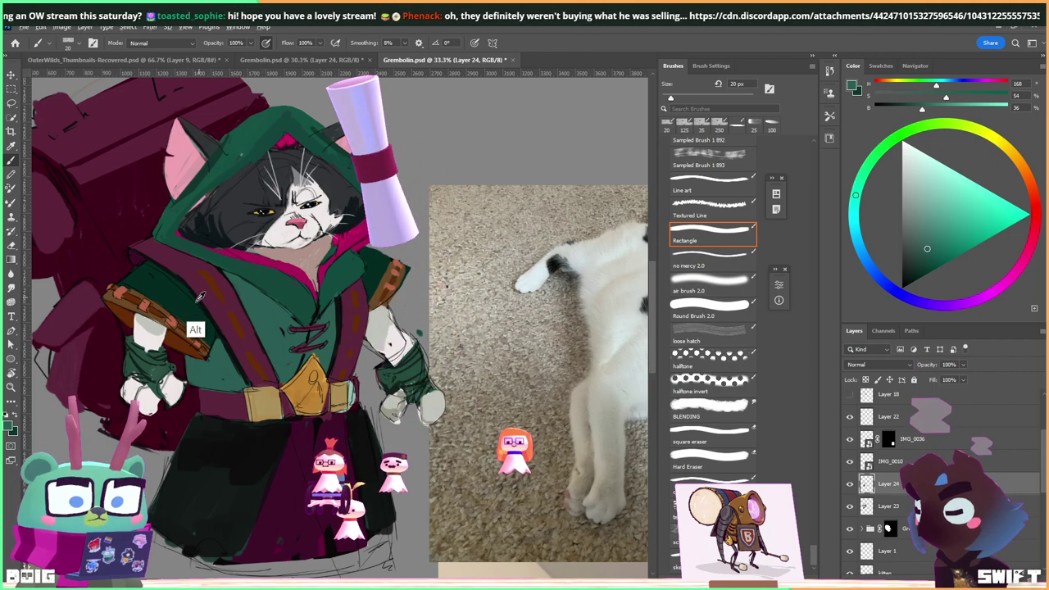
left_click(216, 329, "alt")
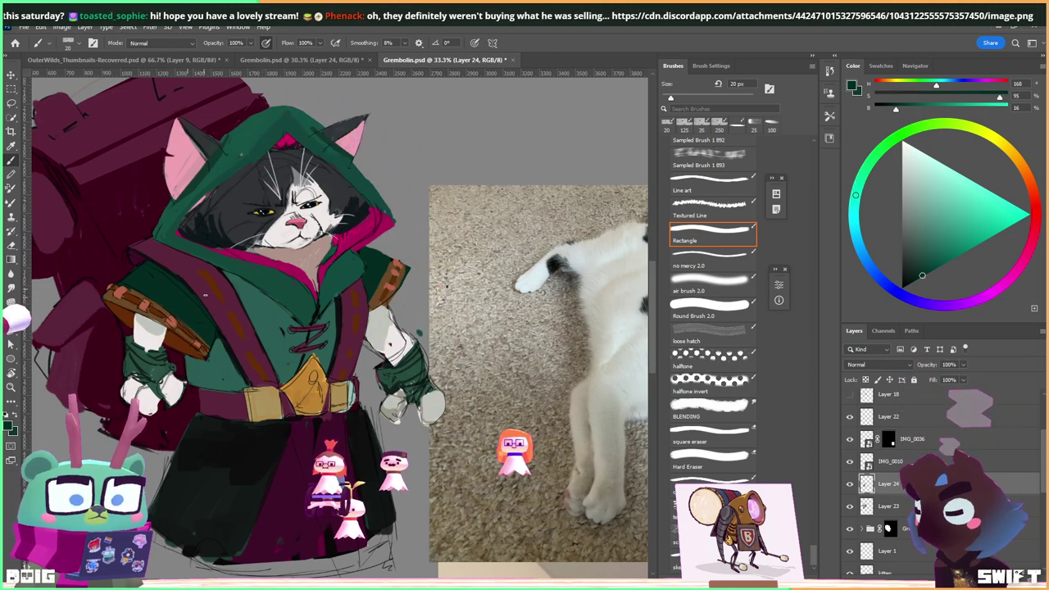
left_click(219, 382, "alt")
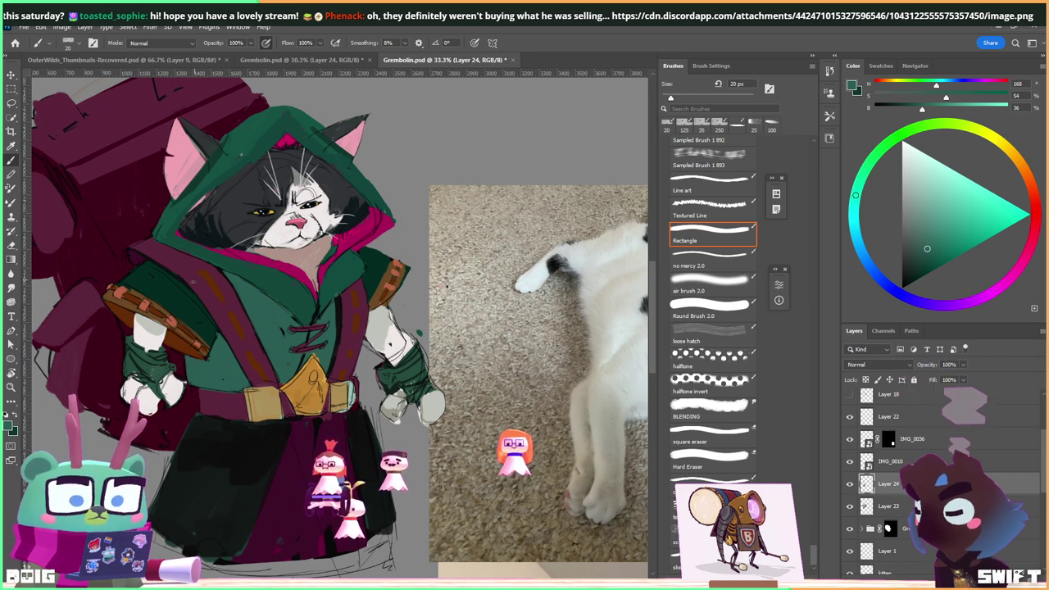
Sample the dark orange-brown of the armband and paint it along the shoulder strap's outer edge at 30 px.
key("alt")
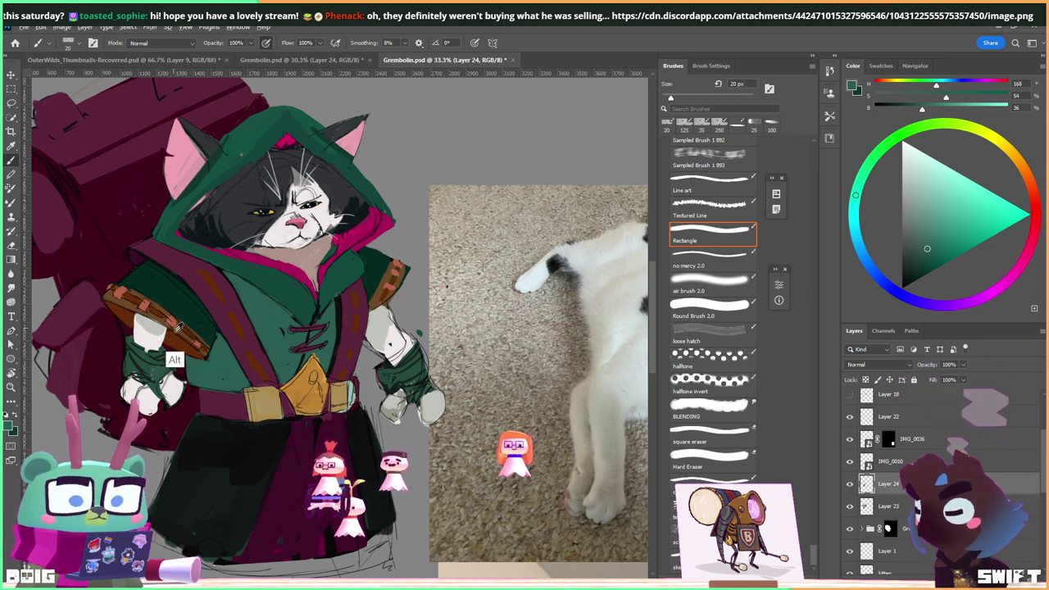
left_click(179, 338, "alt")
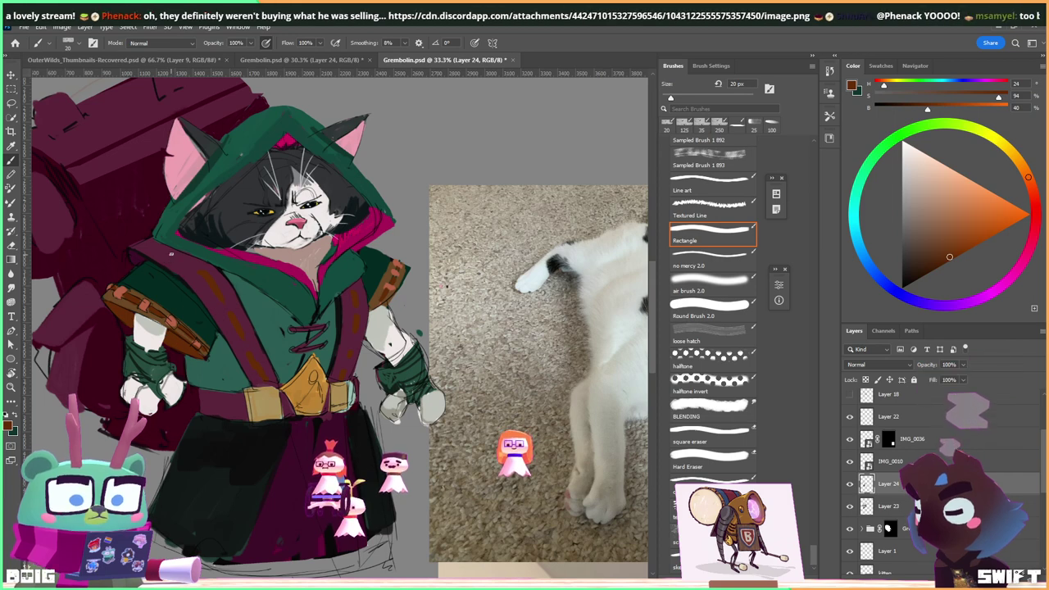
key("bracketright")
key("bracketright")
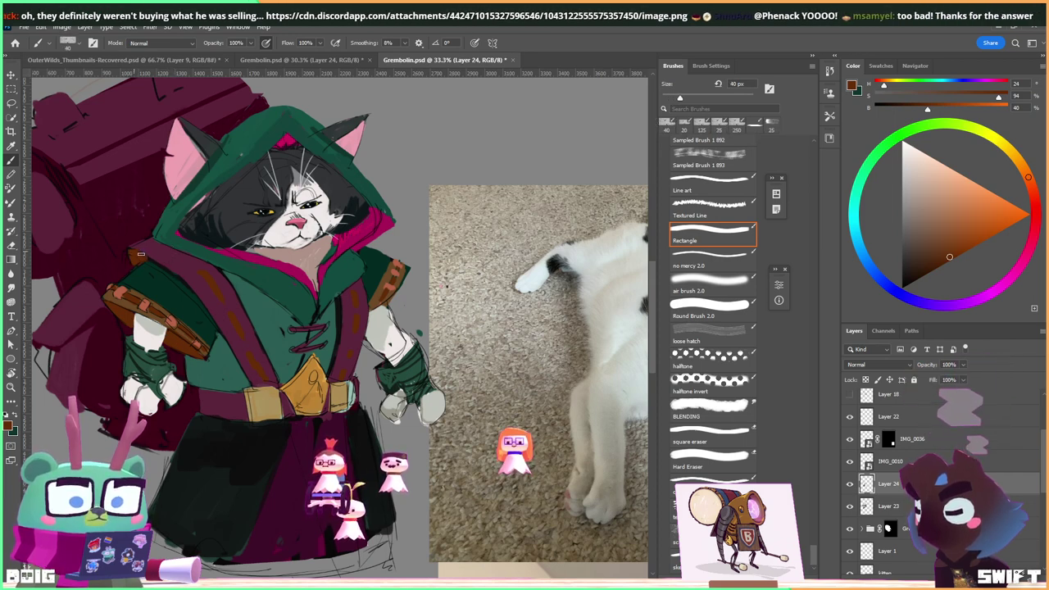
key("bracketleft")
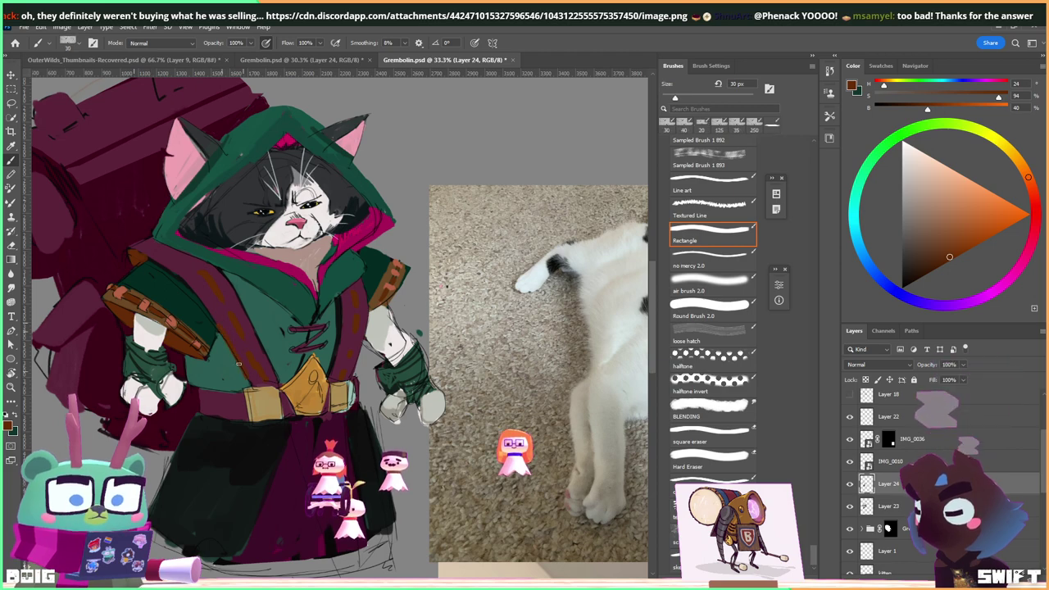
Touch up the sleeve above the right-hand armband with sampled dark green, and repaint the armband with its sampled brown.
key("alt")
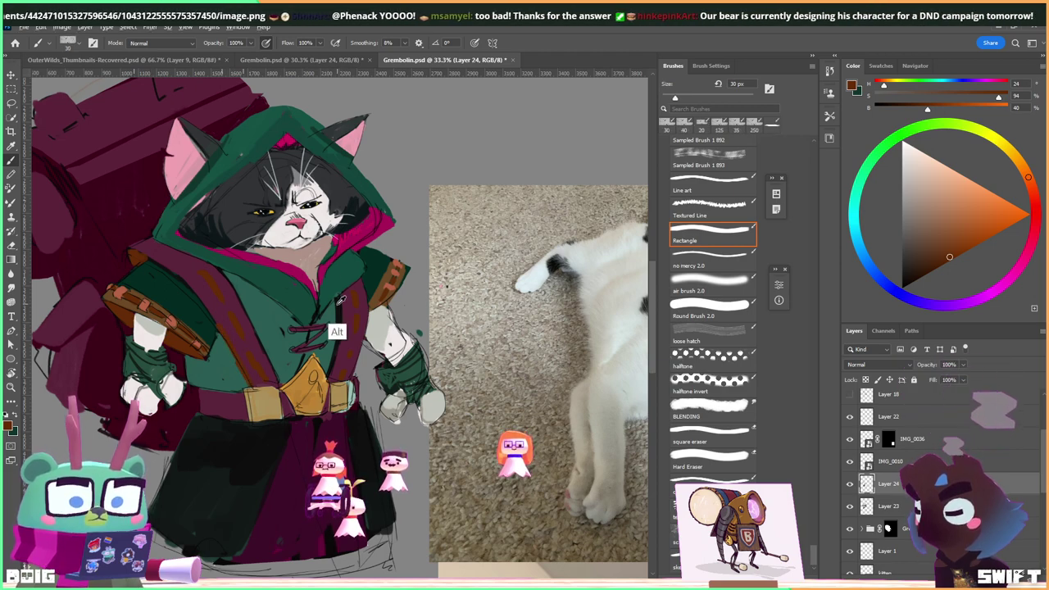
left_click(332, 293, "alt")
scroll(374, 287, "up", 1)
left_click(361, 277, "alt")
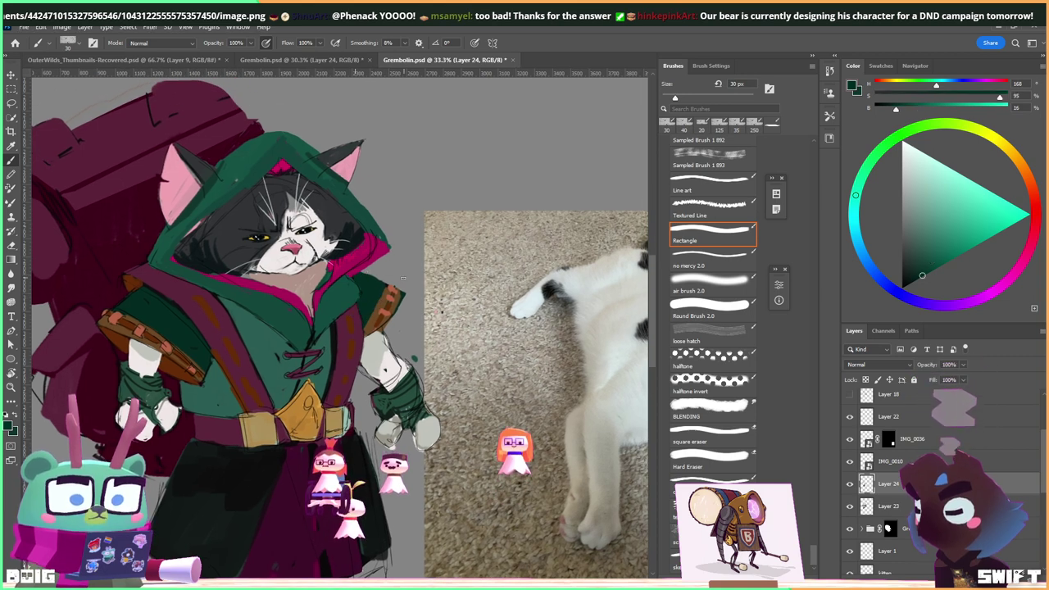
left_click(376, 313, "alt")
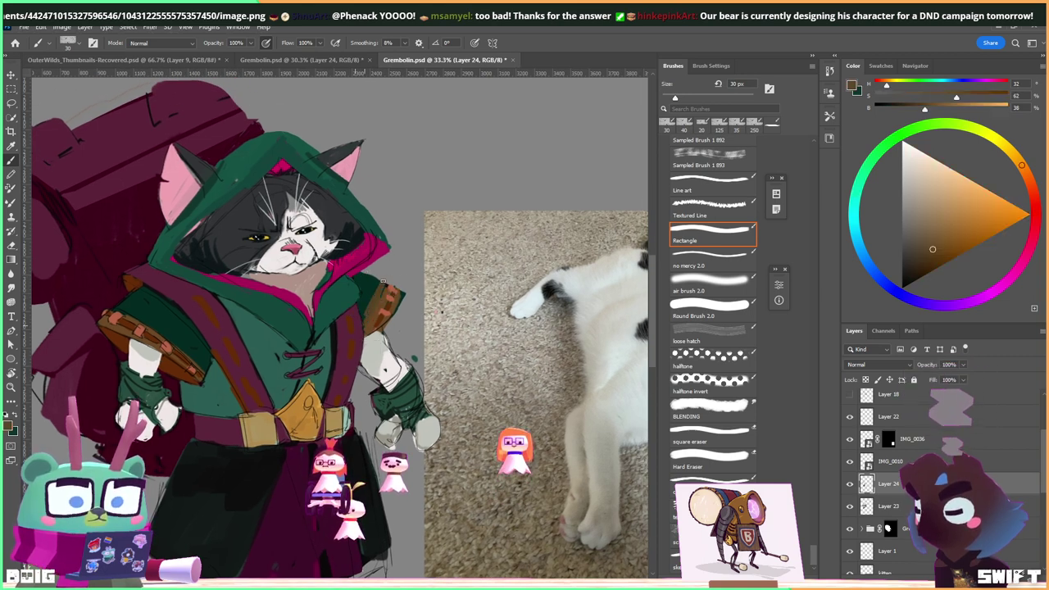
left_click_drag(382, 282, 400, 289)
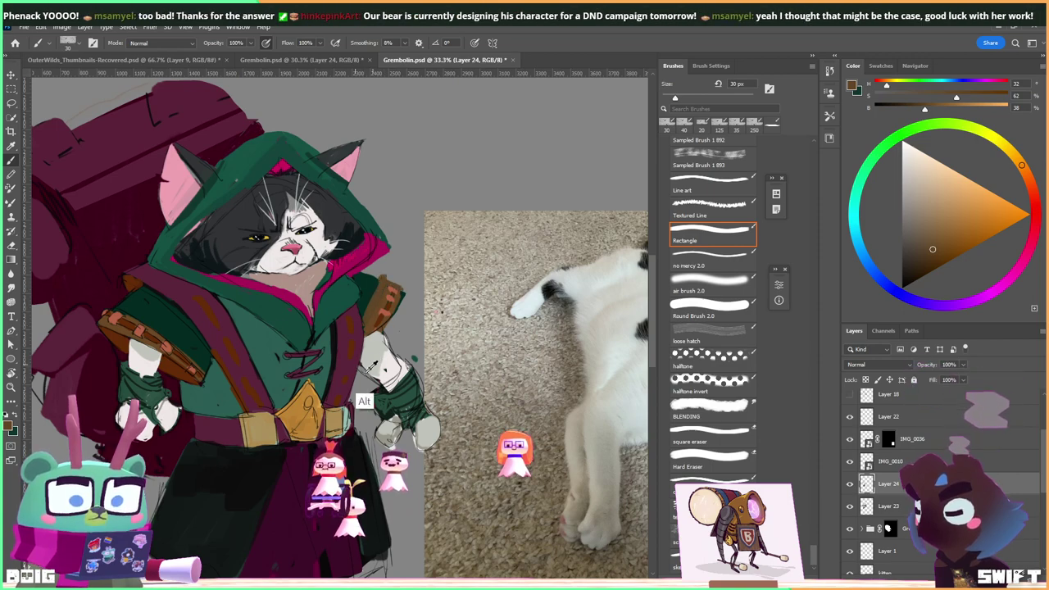
Outline the right-hand armband in sampled near-black at 15 px, and touch up the adjacent strap with sampled maroon.
left_click(232, 496, "alt")
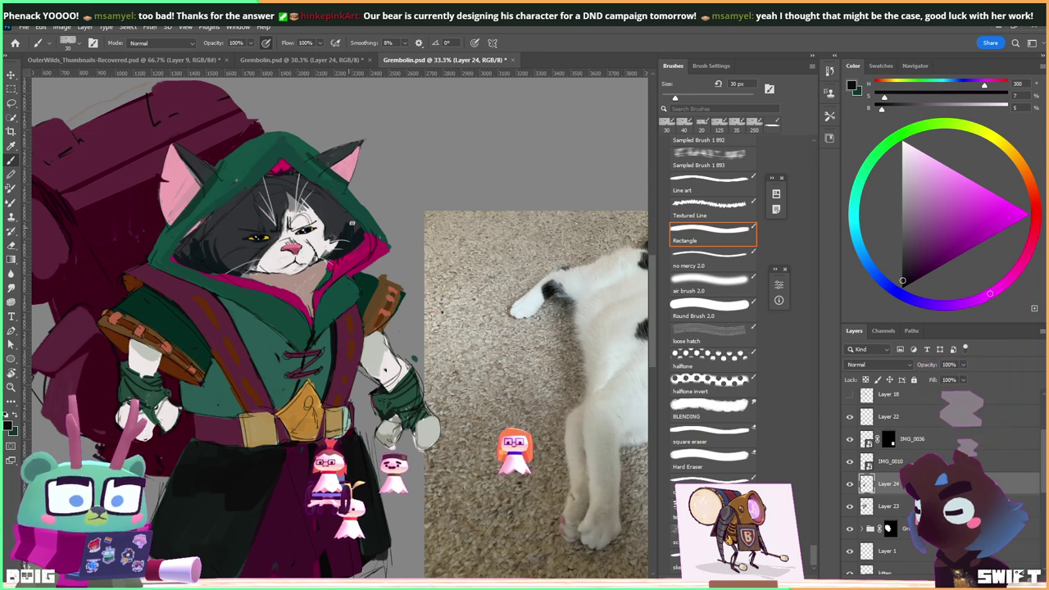
key("bracketleft")
key("bracketleft")
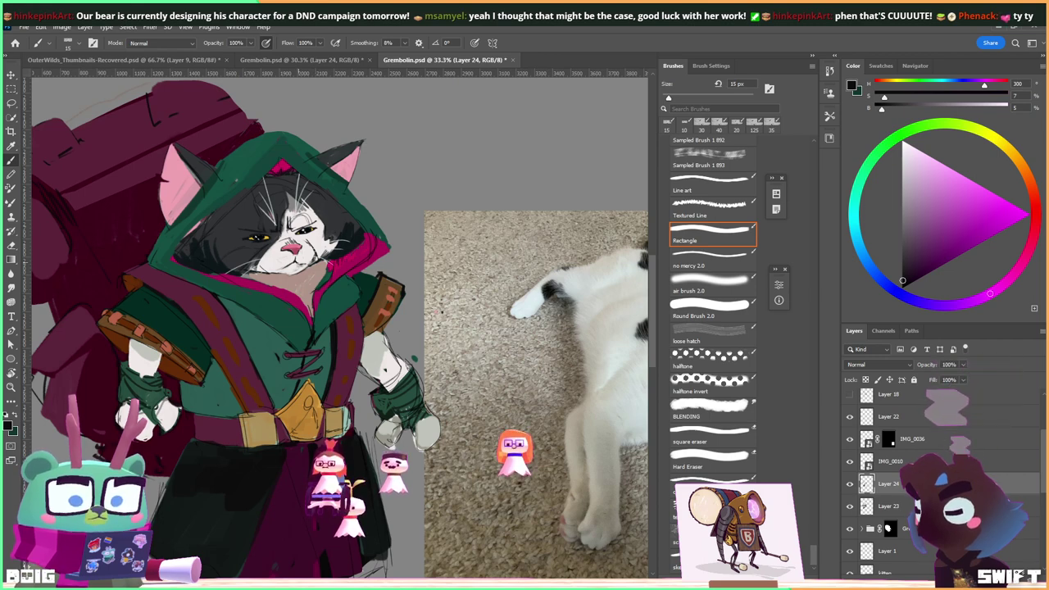
left_click(342, 345, "alt")
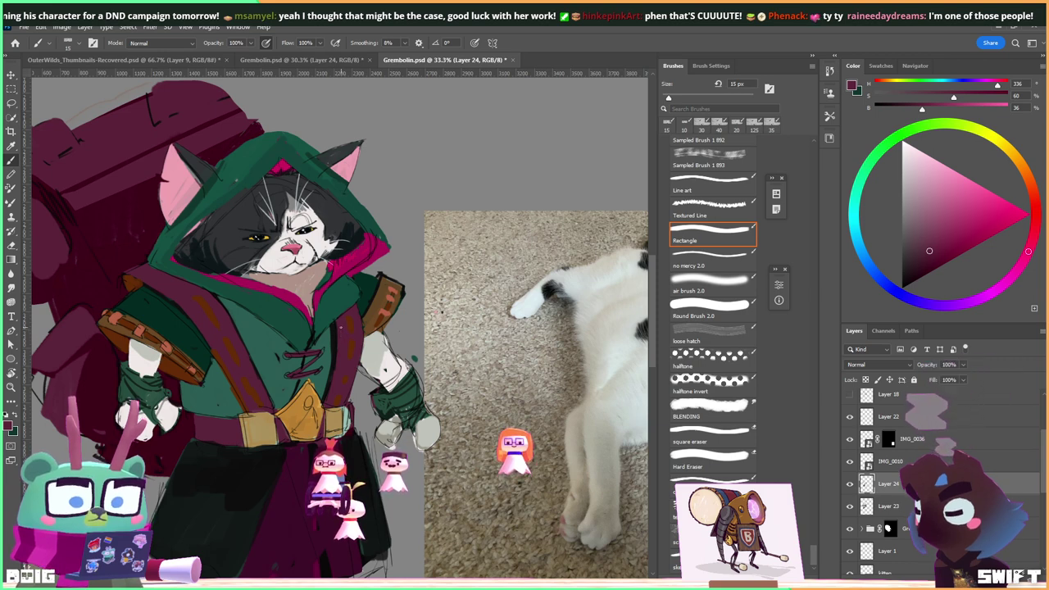
key("bracketright")
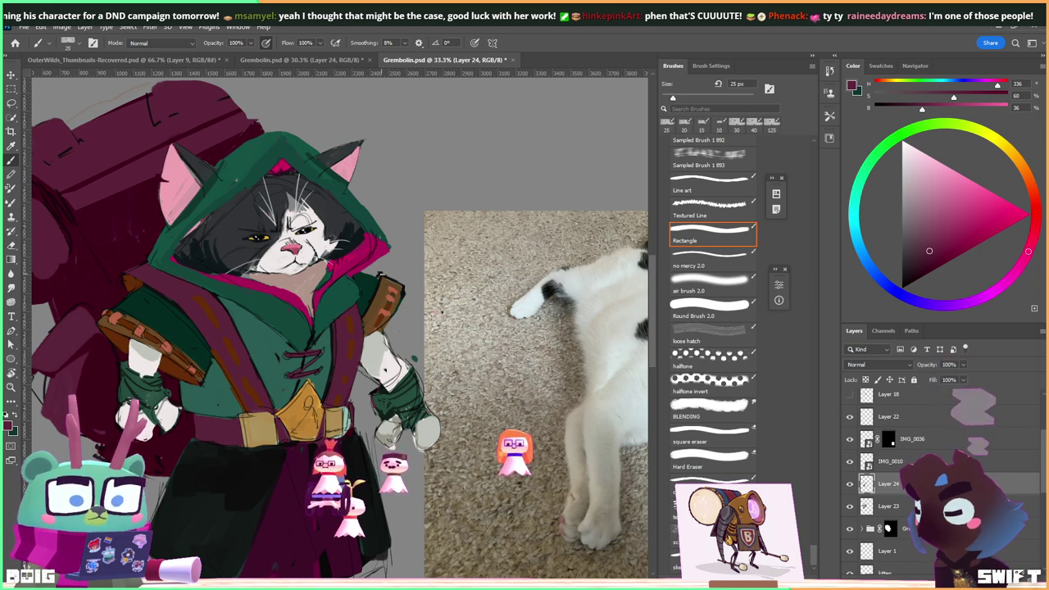
Try recolouring both maroon shoulder straps with sampled brown, enlarging the Rectangle brush up to 90 px.
left_click(354, 325, "alt")
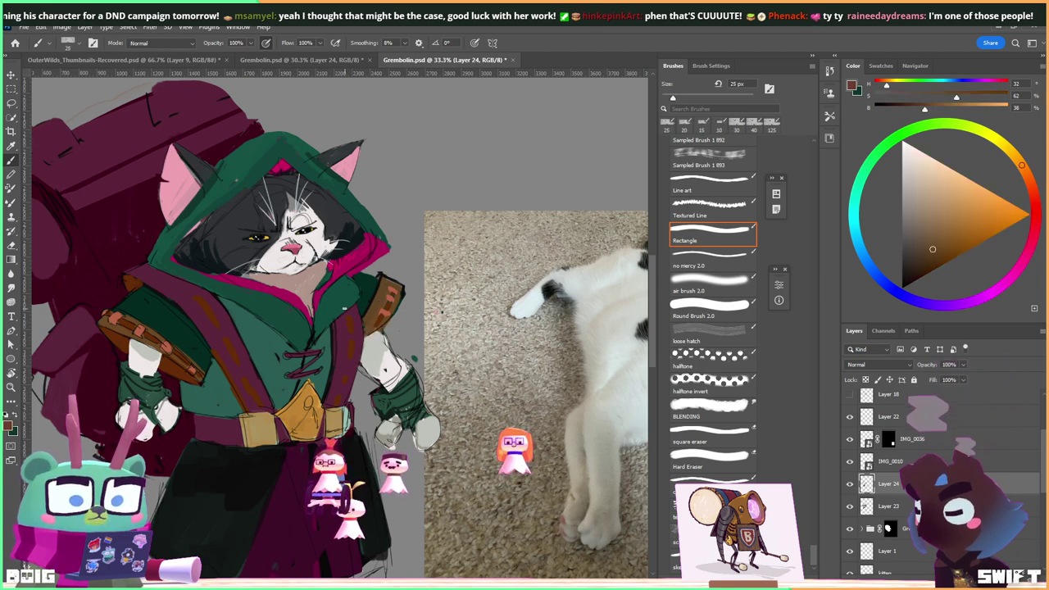
key("bracketright")
key("bracketright")
key("bracketright")
key("bracketright")
key("bracketright")
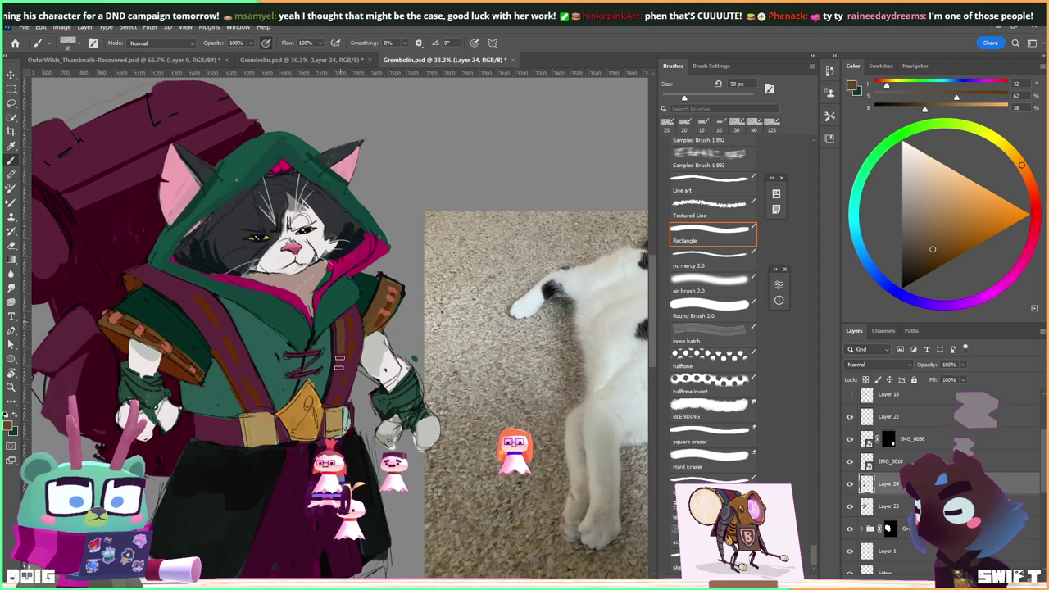
mouse_move(336, 390)
left_mouse_down()
mouse_move(350, 365)
mouse_move(346, 318)
mouse_move(358, 343)
mouse_move(341, 380)
mouse_move(338, 360)
left_mouse_up()
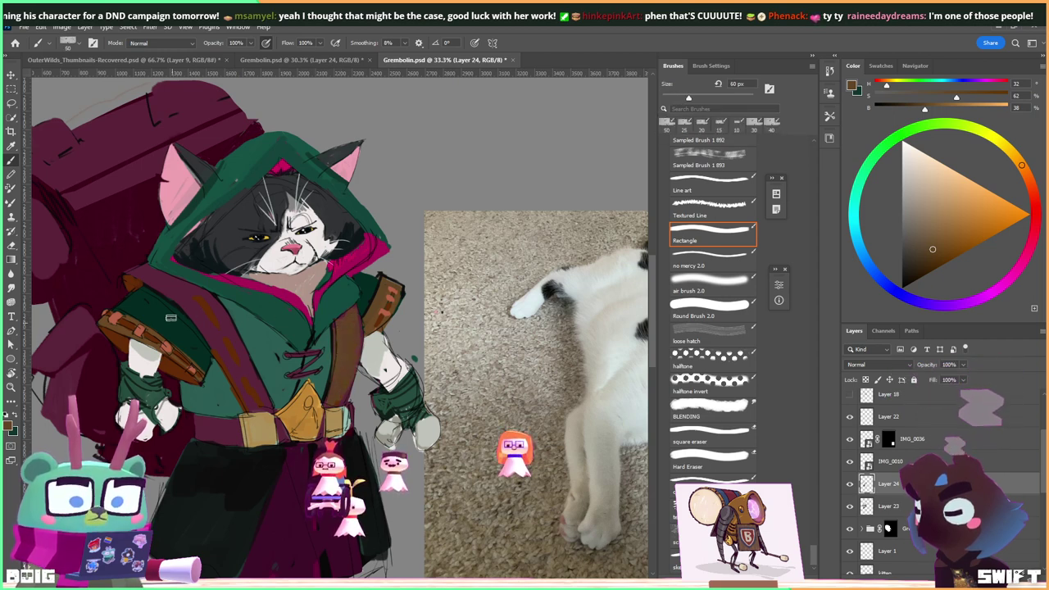
key("bracketright")
key("bracketright")
key("bracketright")
key("bracketright")
mouse_move(155, 275)
left_mouse_down()
mouse_move(243, 380)
mouse_move(234, 357)
mouse_move(257, 408)
mouse_move(207, 296)
mouse_move(202, 306)
mouse_move(148, 276)
left_mouse_up()
key("ctrl+minus")
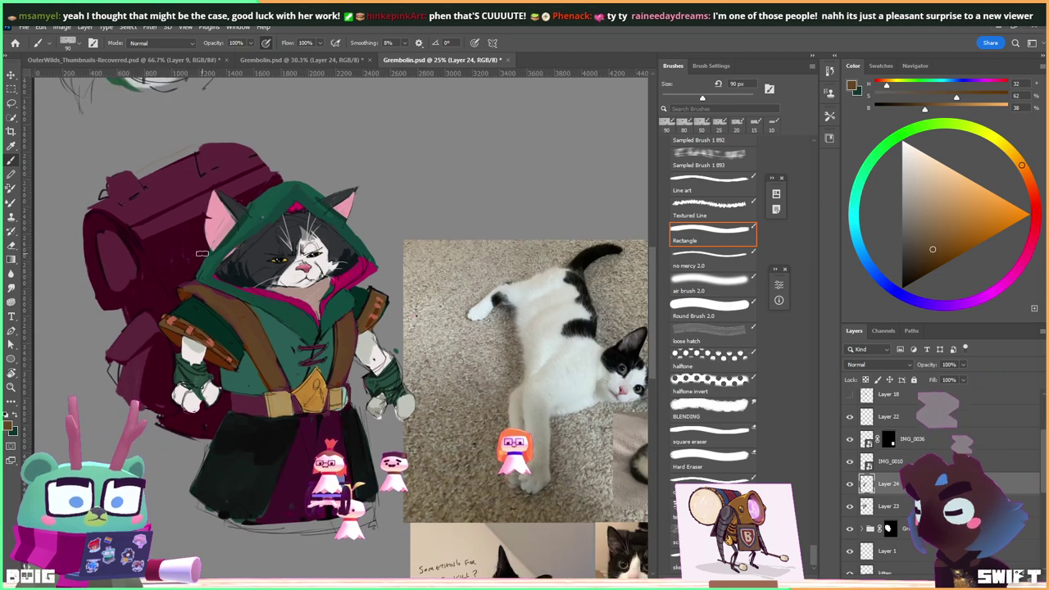
Undo the brown repainting of both shoulder straps.
key("ctrl+z")
key("ctrl+z")
key("ctrl+z")
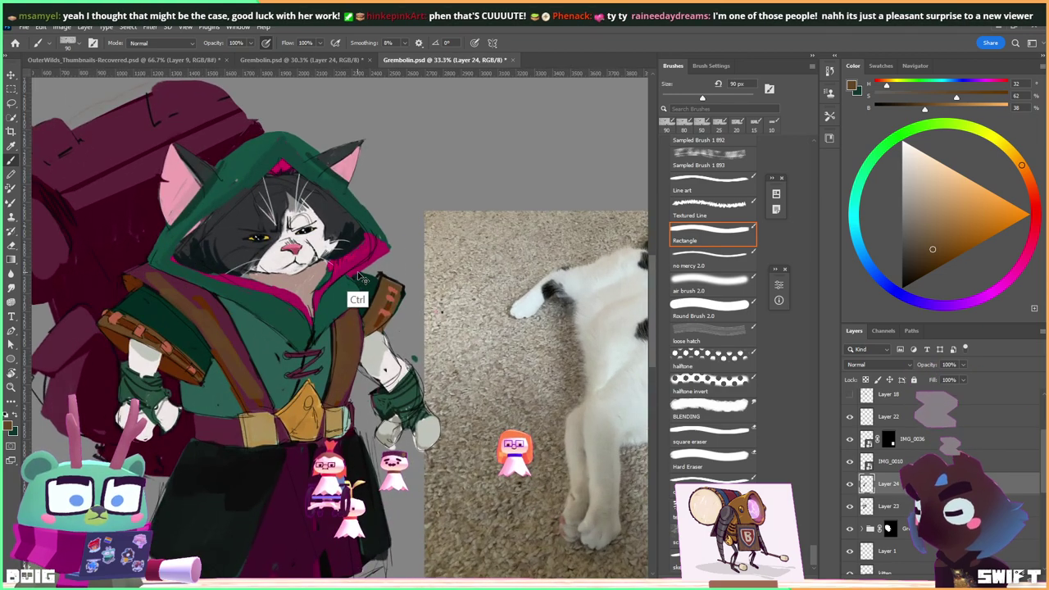
key("ctrl+z")
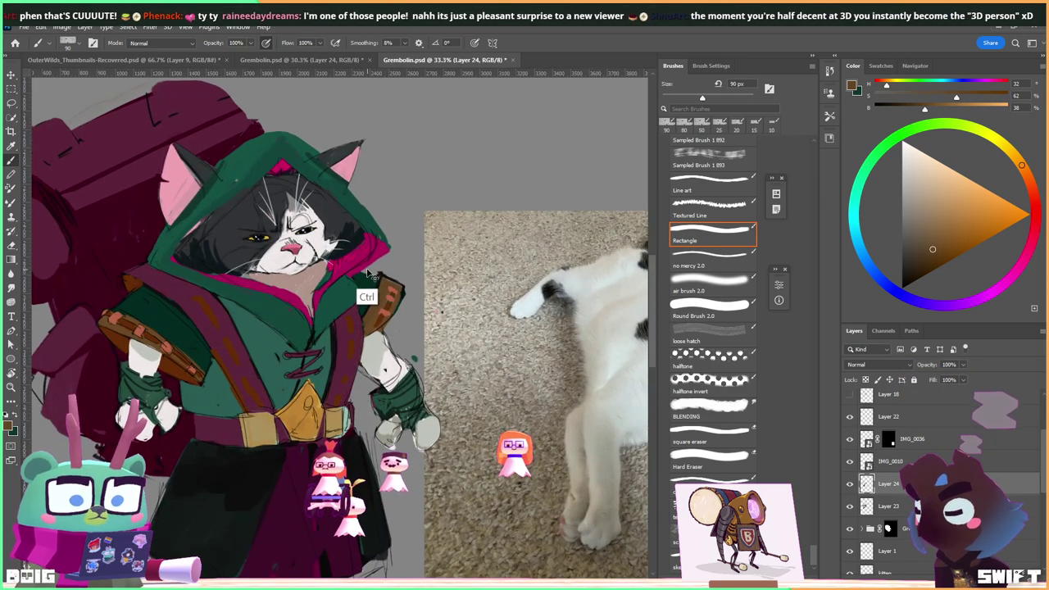
Touch up the green tunic beside the left-hand strap with sampled green, reducing the Rectangle brush to 30 px.
left_click_drag(316, 346, 316, 316)
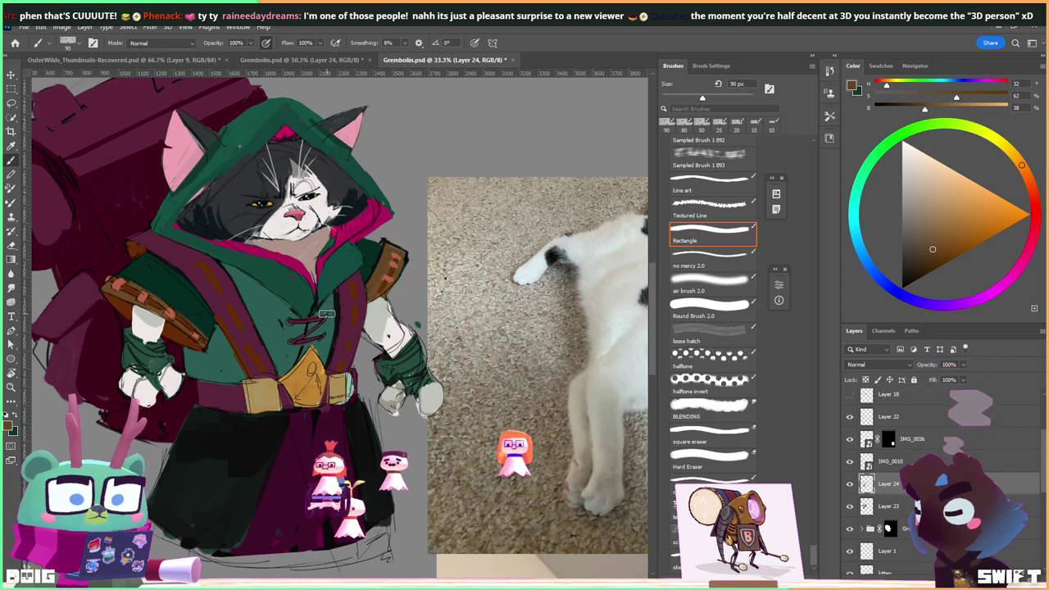
left_click(220, 380, "alt")
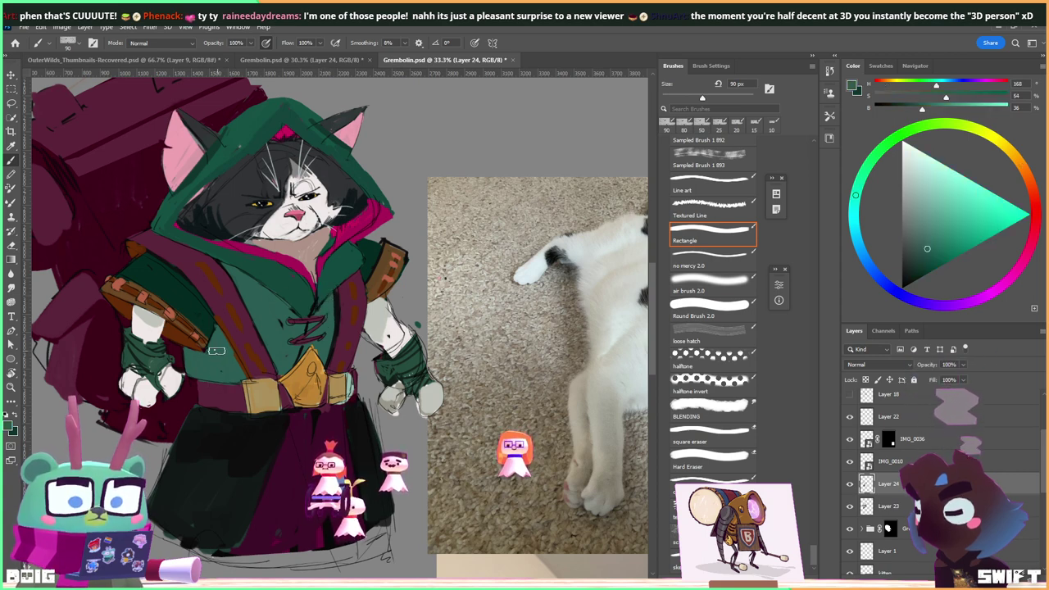
key("bracketleft")
key("bracketleft")
key("bracketleft")
key("bracketleft")
key("bracketleft")
key("bracketleft")
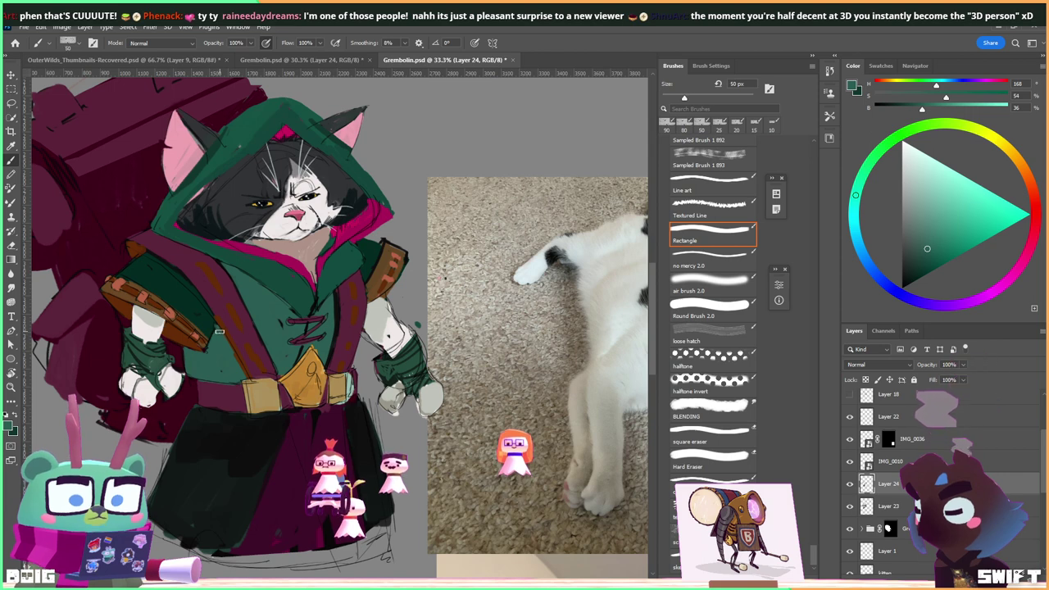
key("bracketleft")
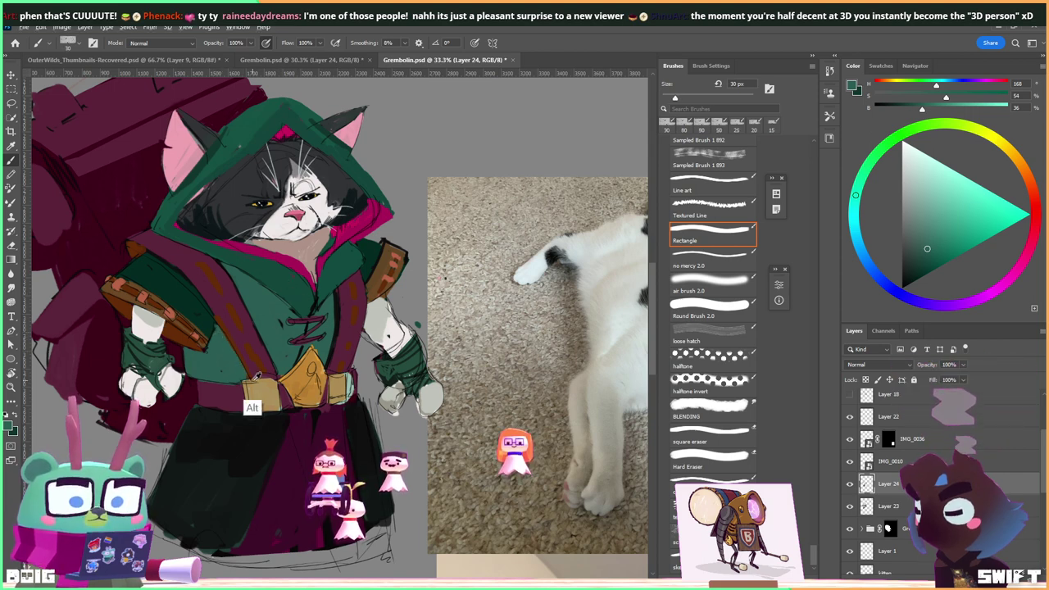
Repaint the central belt buckle with sampled tan and gold at 30 px.
left_click(297, 379, "alt")
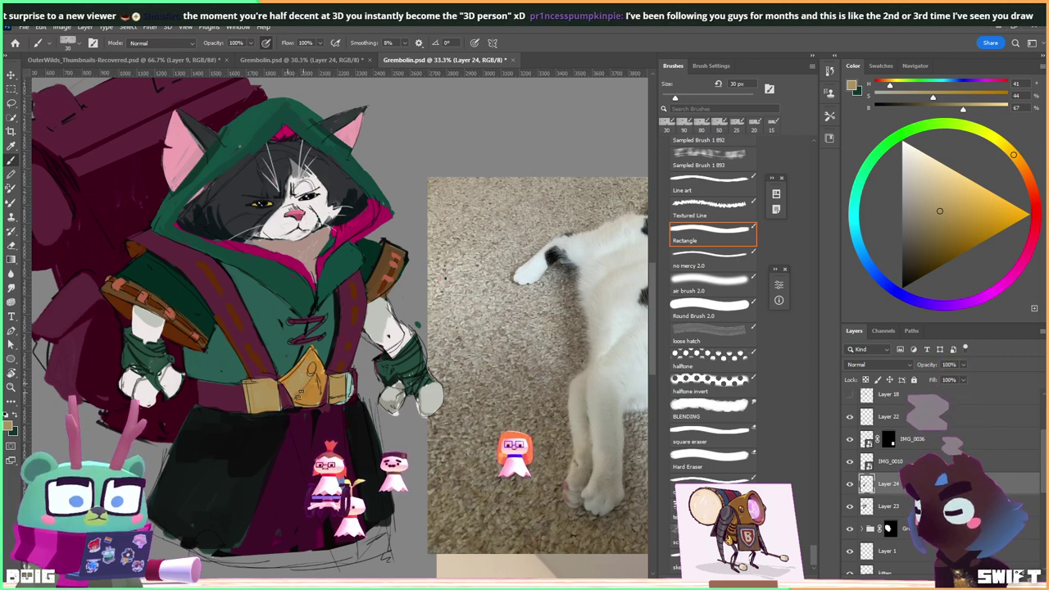
key("alt")
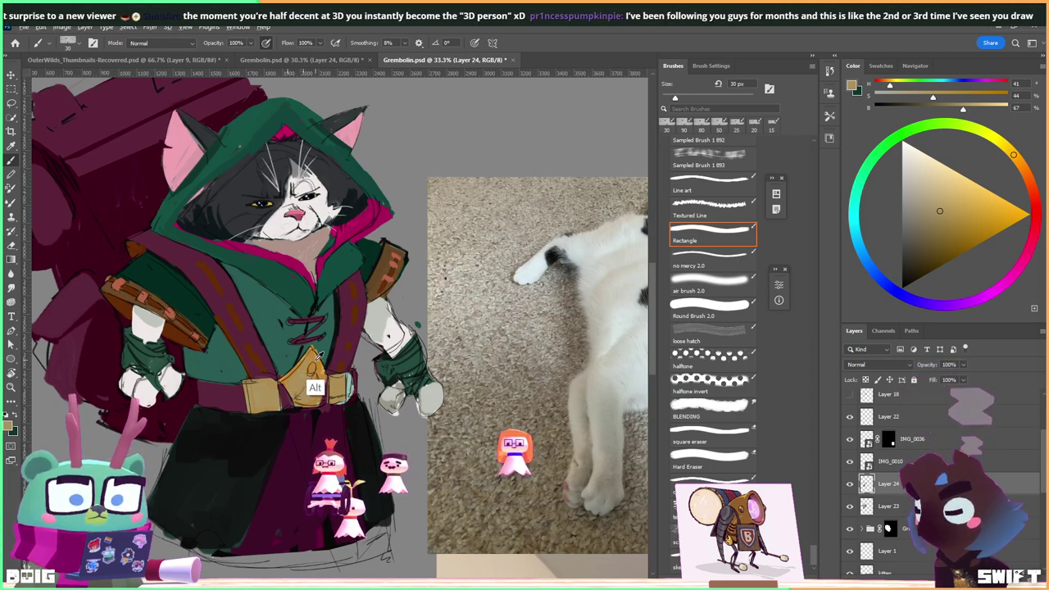
left_click(313, 358, "alt")
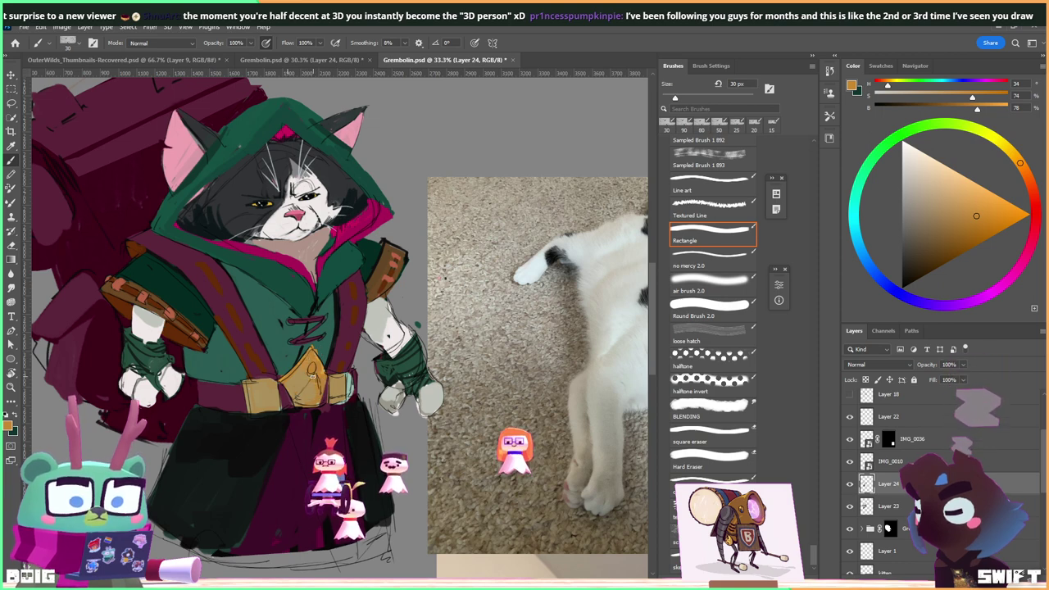
Draw a round hole and clasp lines on the gold buckle in sampled near-black, reducing the brush to 8 px.
left_click(236, 490, "alt")
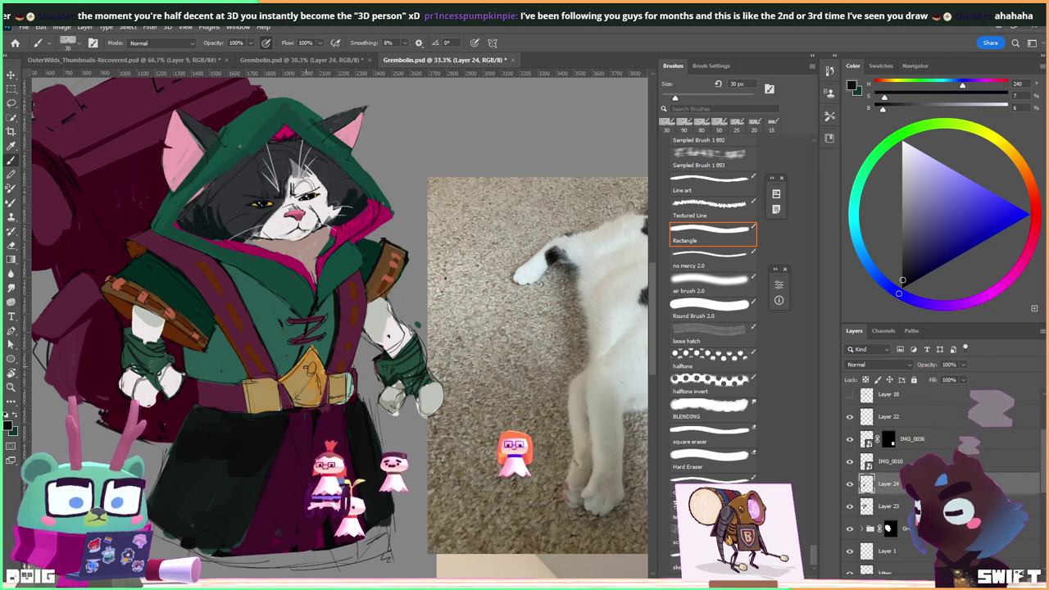
key("bracketleft")
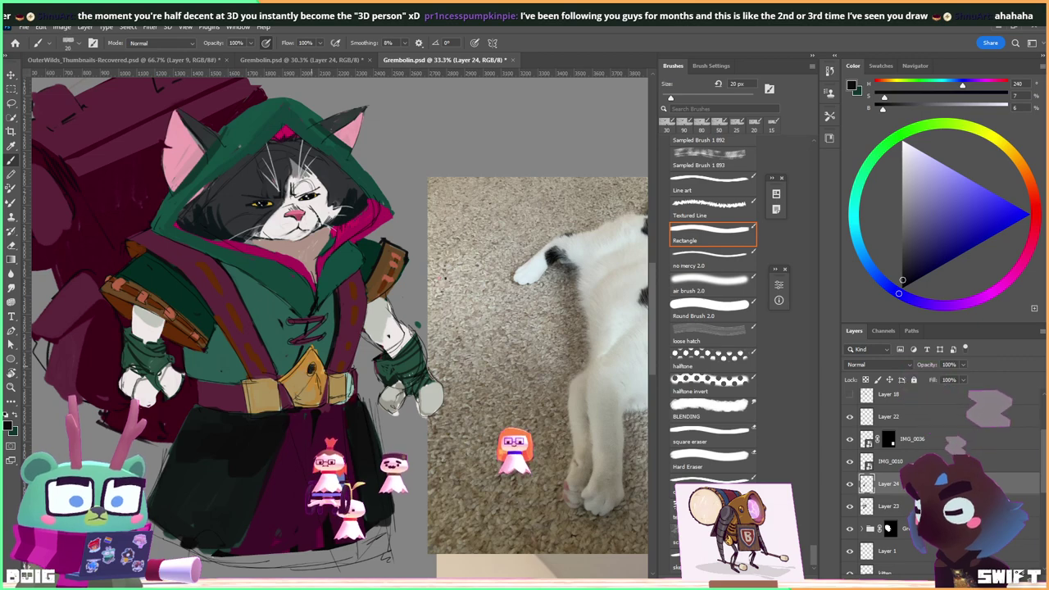
key("bracketleft")
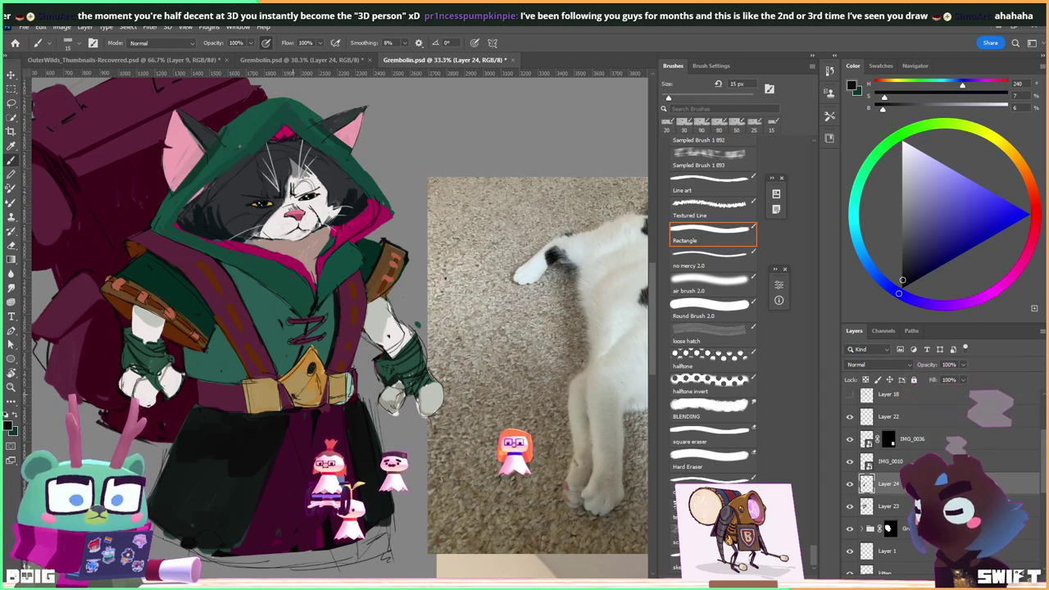
key("bracketleft")
key("bracketleft")
key("bracketleft")
left_click_drag(310, 369, 317, 388)
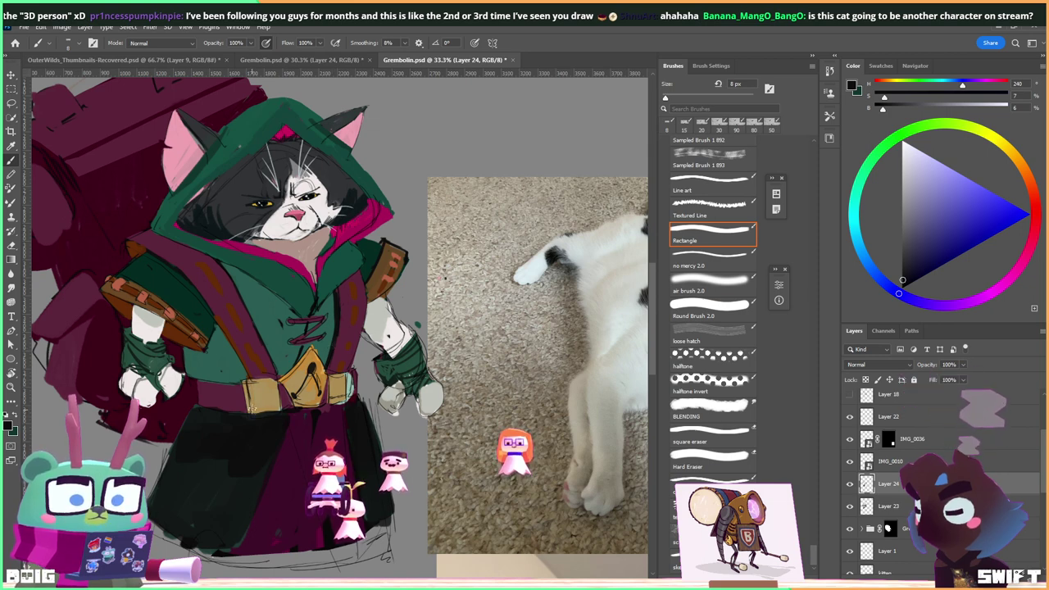
Outline both tan belt pieces beside the buckle in near-black at 8 px, and touch them up with sampled tan and dark maroon.
left_click_drag(271, 381, 274, 404)
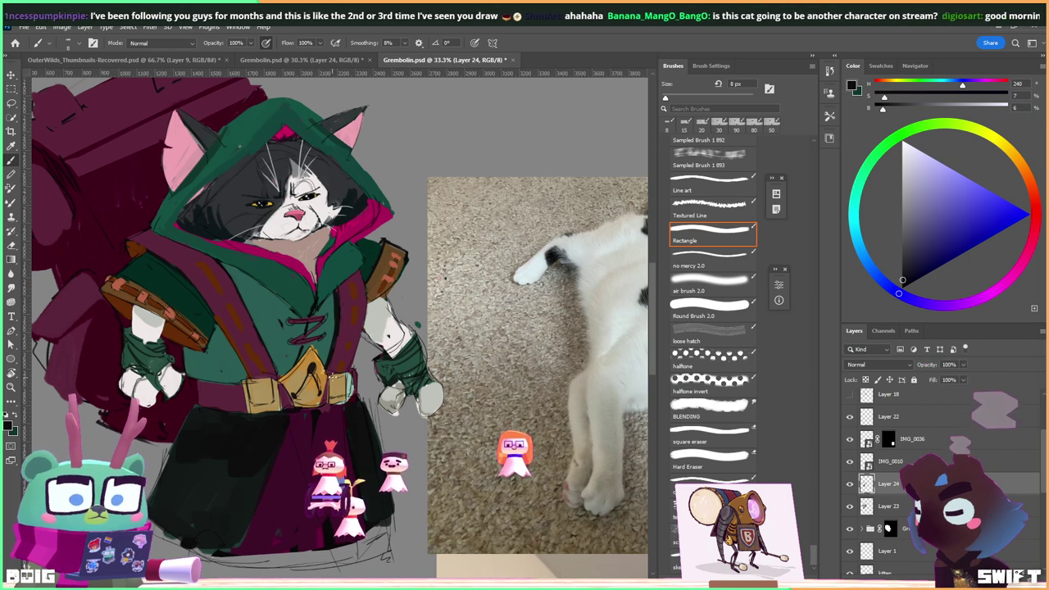
left_click_drag(342, 371, 341, 392)
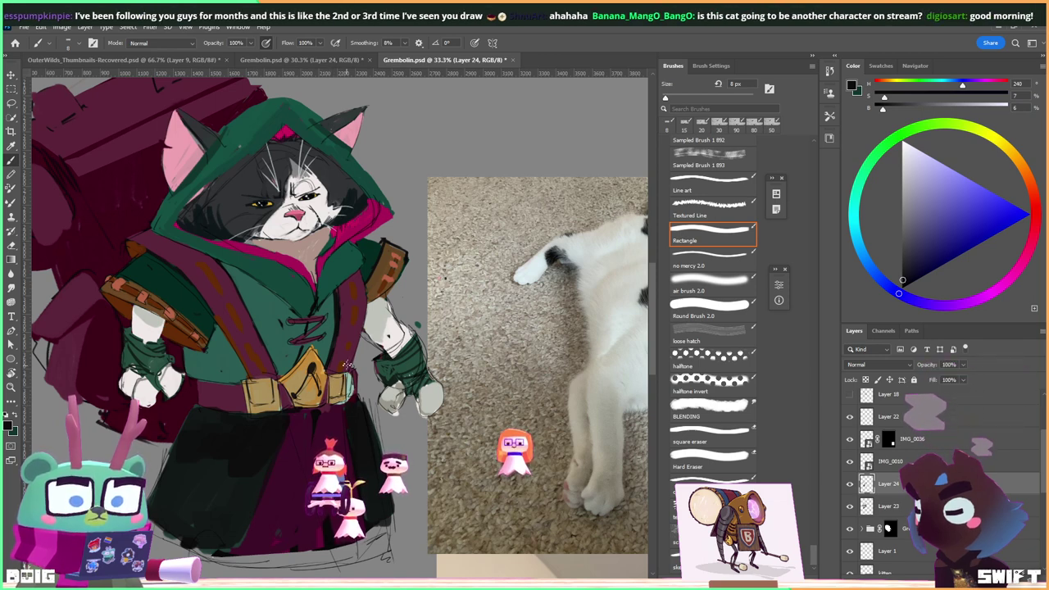
left_click_drag(348, 379, 346, 388)
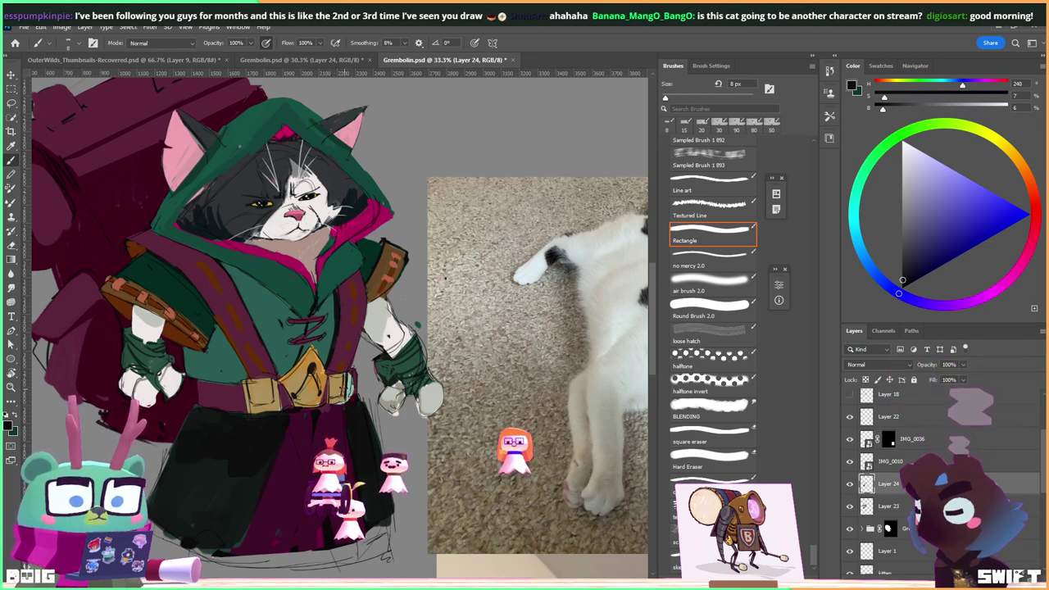
left_click(263, 387, "alt")
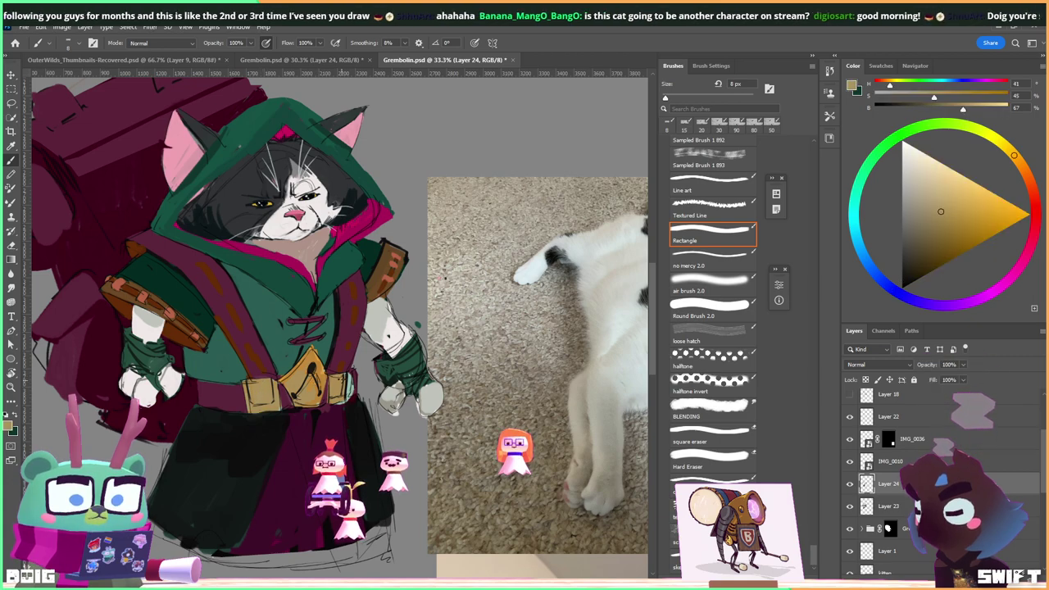
left_click(338, 404, "alt")
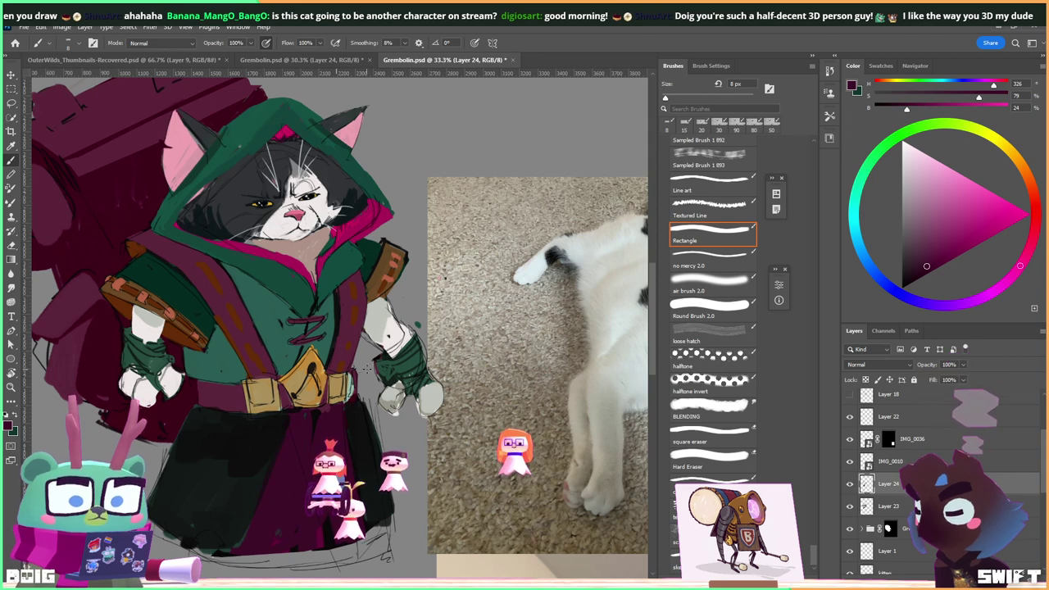
Paint a brown patch on the upper left-hand shoulder strap with the armband's sampled brown at 30 px.
key("bracketright")
key("bracketright")
key("bracketright")
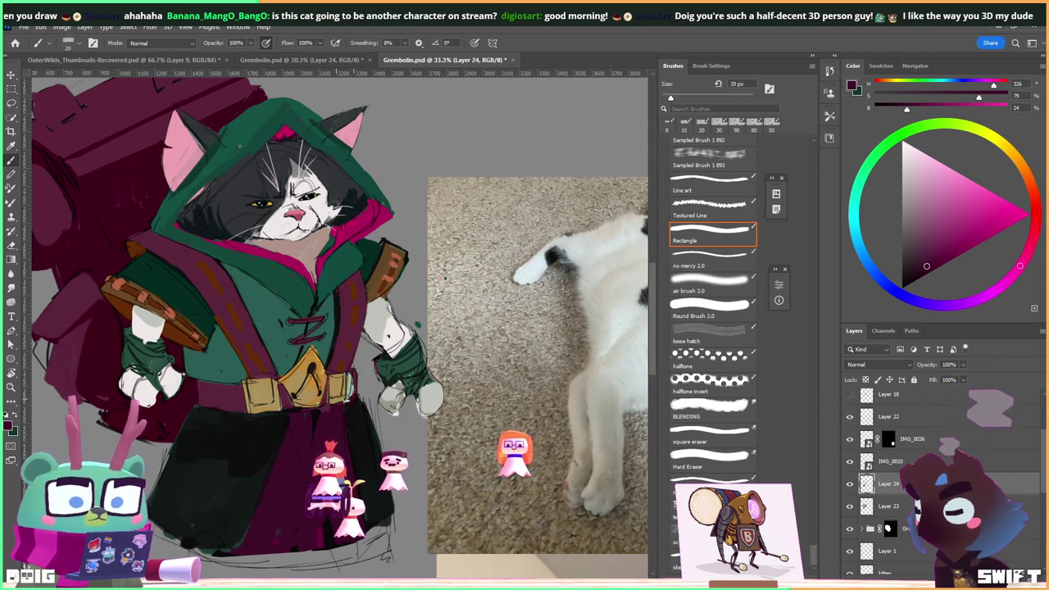
key("alt")
left_click(136, 288, "alt")
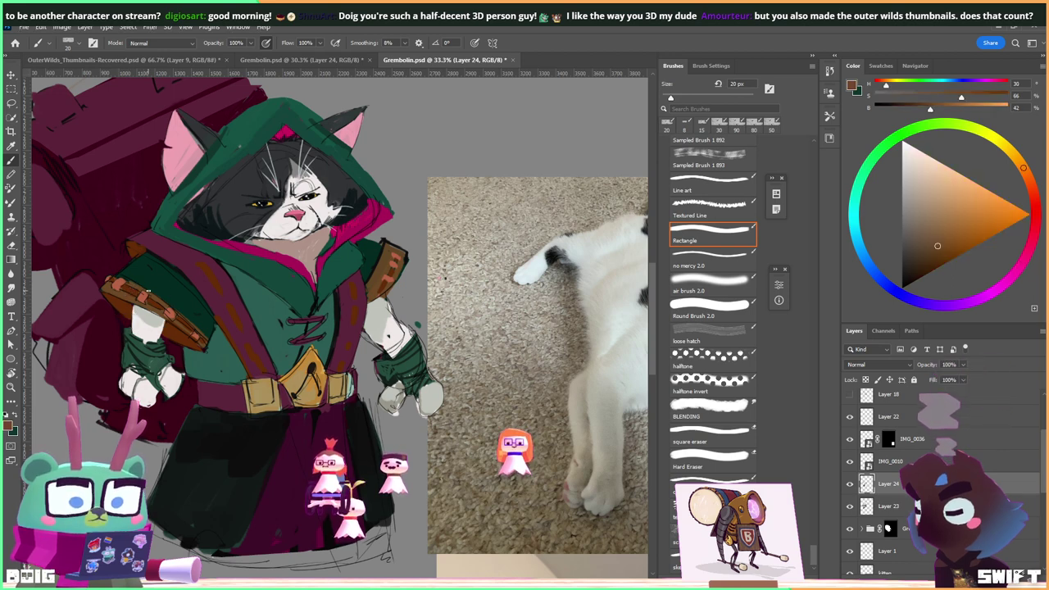
key("bracketright")
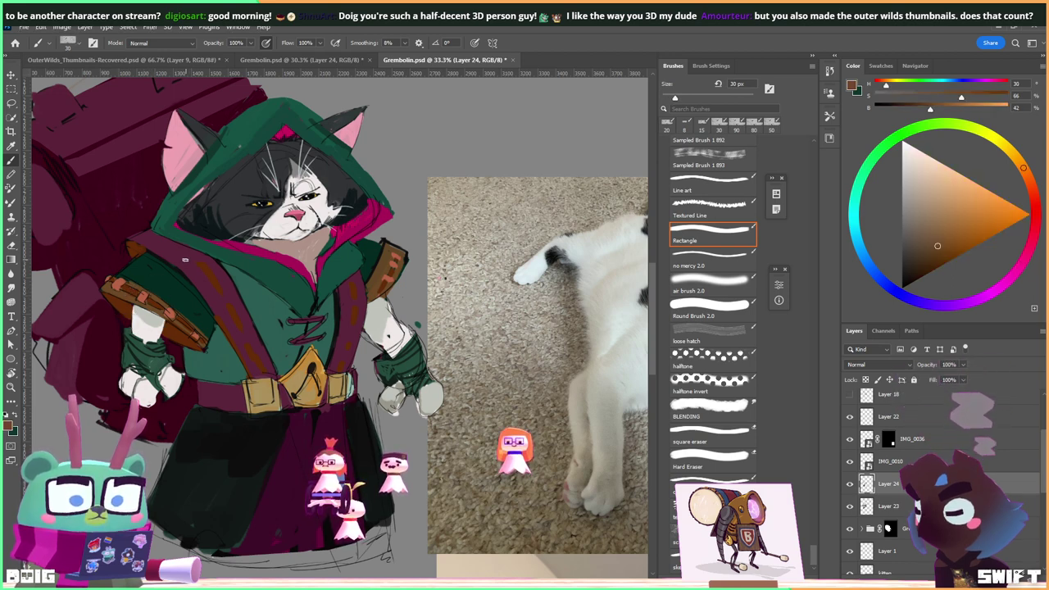
mouse_move(216, 297)
left_mouse_down()
mouse_move(195, 267)
mouse_move(223, 287)
left_mouse_up()
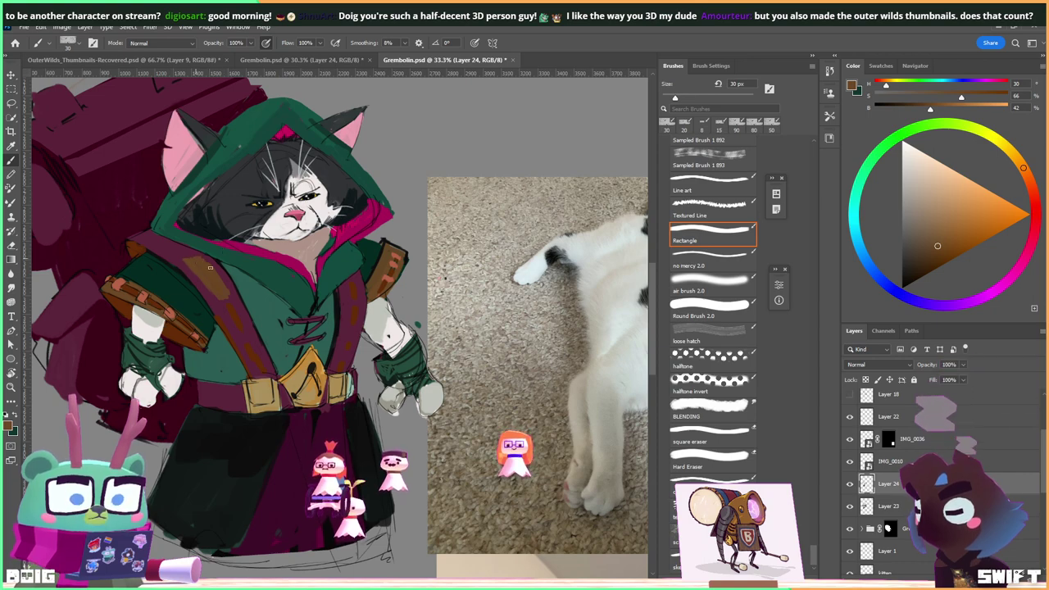
Trim the edge of the brown strap patch with sampled maroon.
left_click(189, 259, "alt")
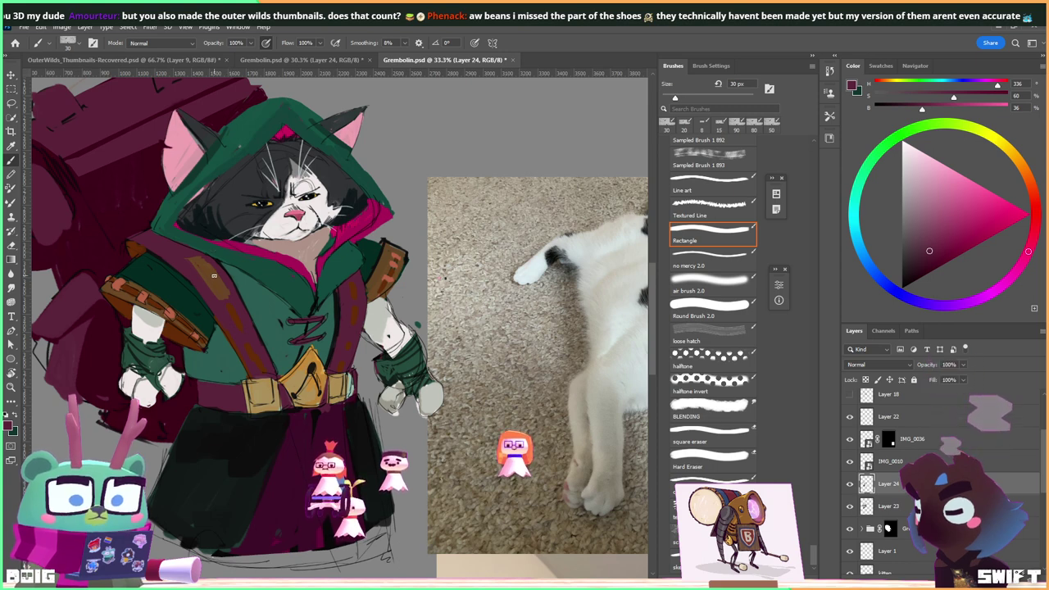
key("alt")
mouse_move(212, 275)
left_mouse_down()
mouse_move(219, 297)
mouse_move(222, 268)
mouse_move(226, 287)
left_mouse_up()
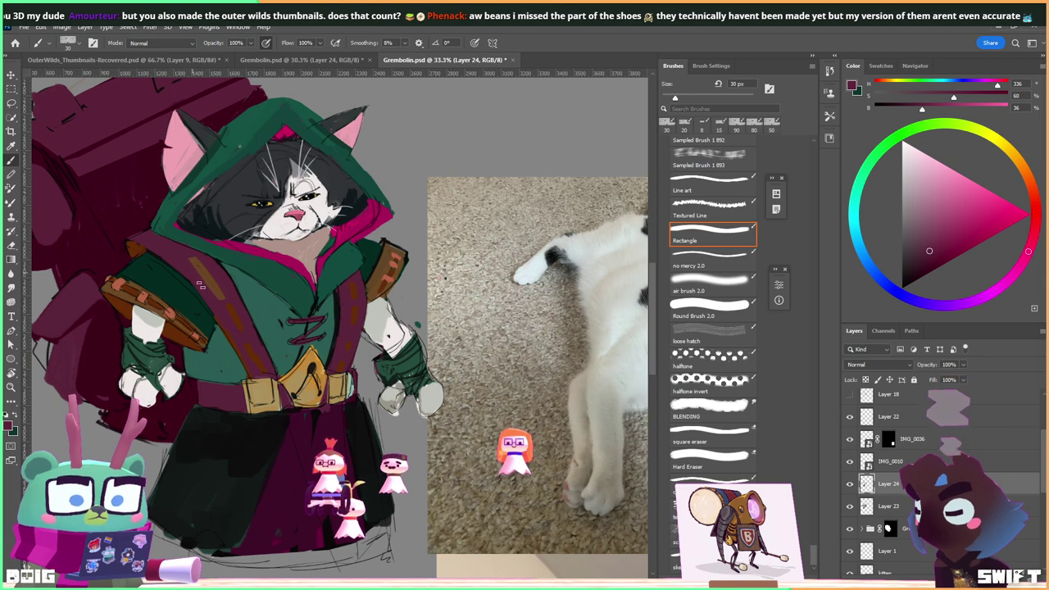
Touch up the left-hand strap and shoulder with sampled near-black, brown and maroon at 30 px.
key("alt")
left_click(207, 223, "alt")
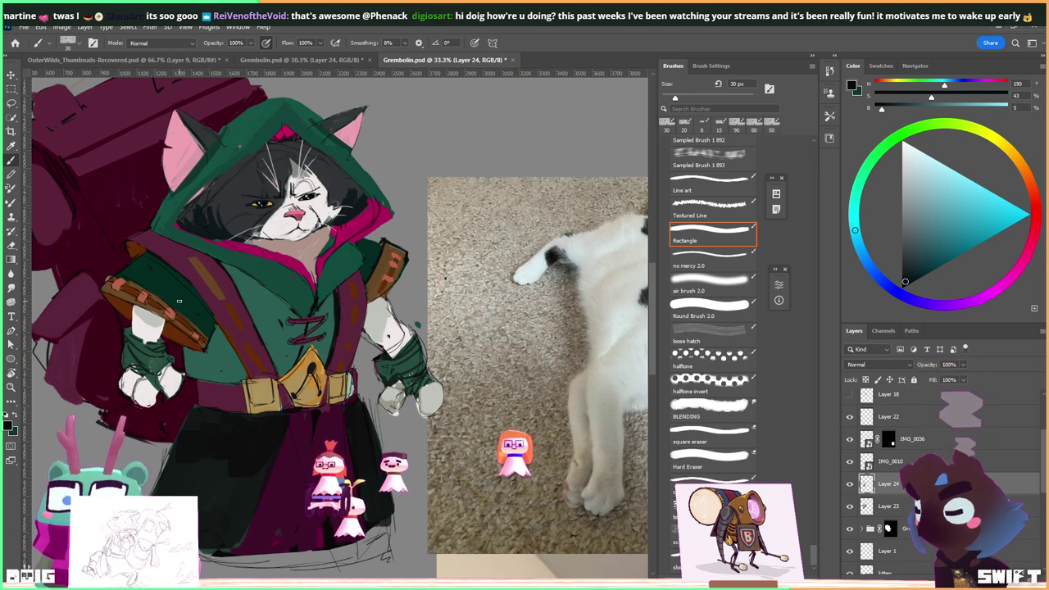
left_click(139, 283, "alt")
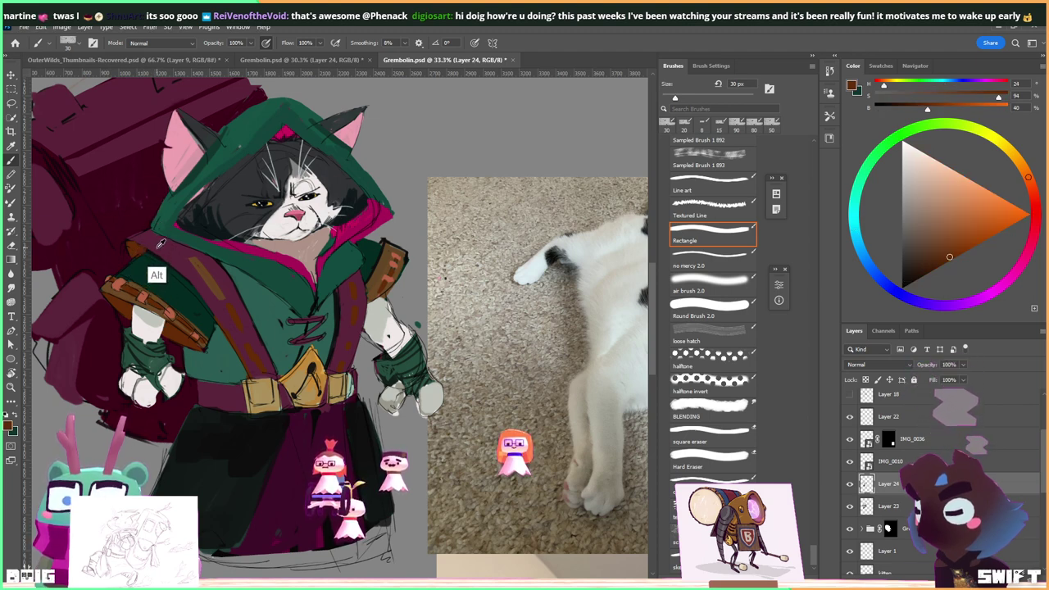
left_click(155, 244, "alt")
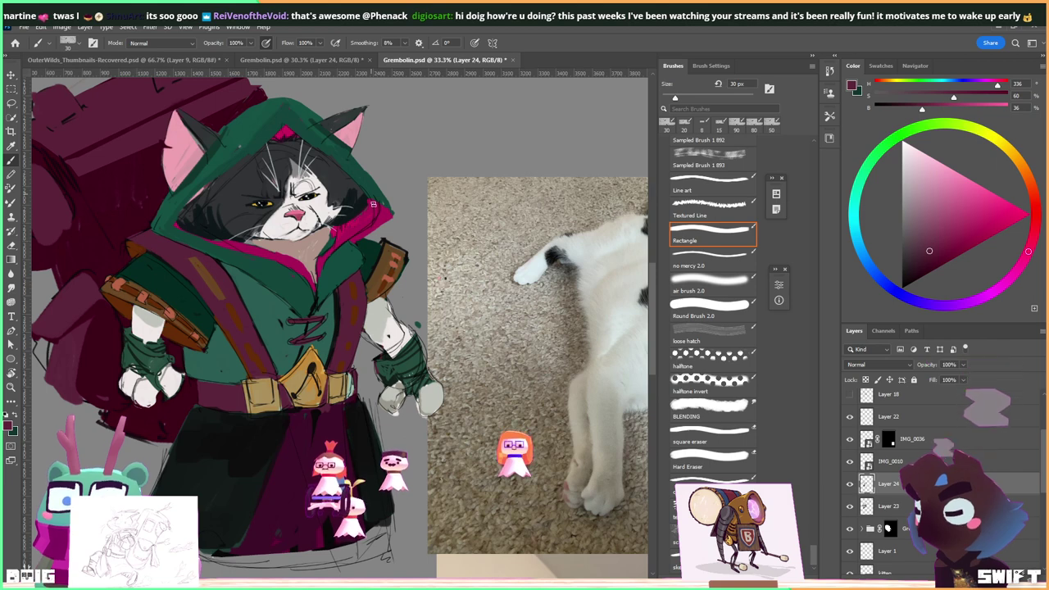
Touch up the neck and the hood's lower lining with sampled muted pink and magenta.
left_click_drag(357, 293, 333, 296)
left_click(296, 270, "alt")
left_click(298, 284, "alt")
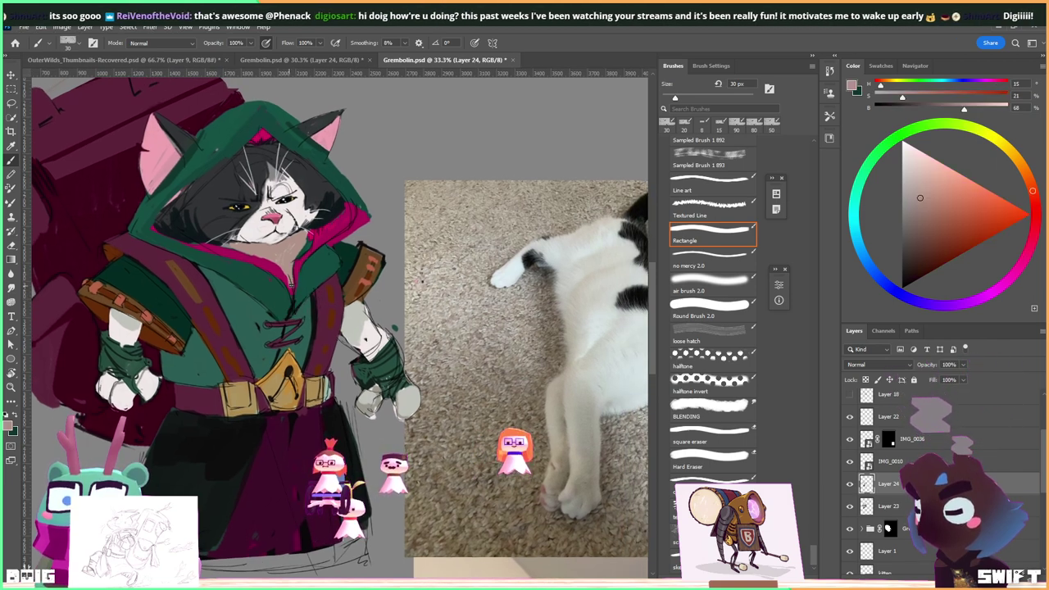
left_click(290, 277, "alt")
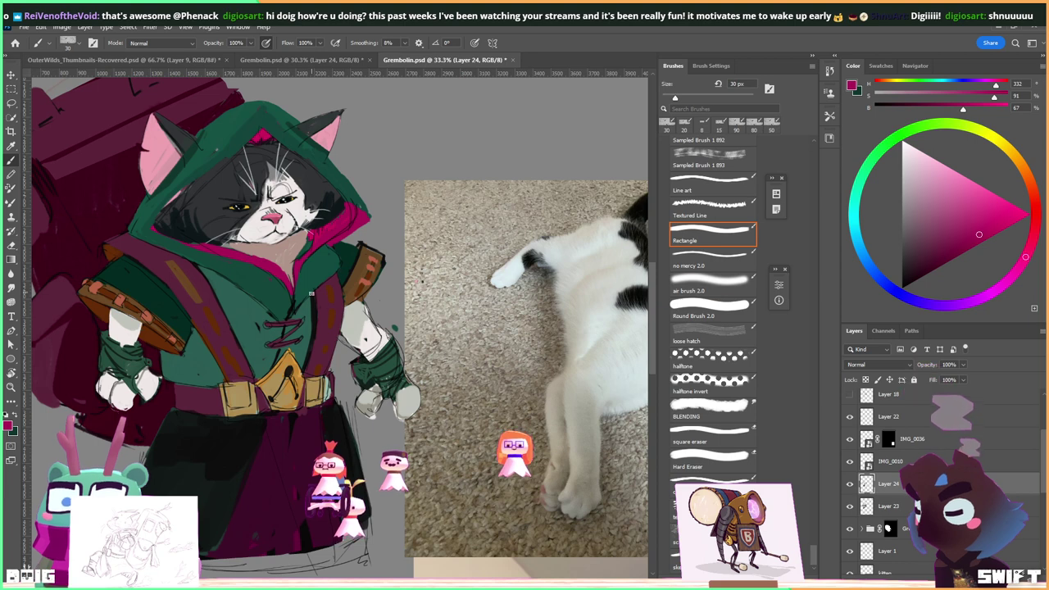
Paint brown eyelets at the ends of the tunic's chest lacing with the armband's sampled brown at 15 px.
scroll(315, 320, "down", 2)
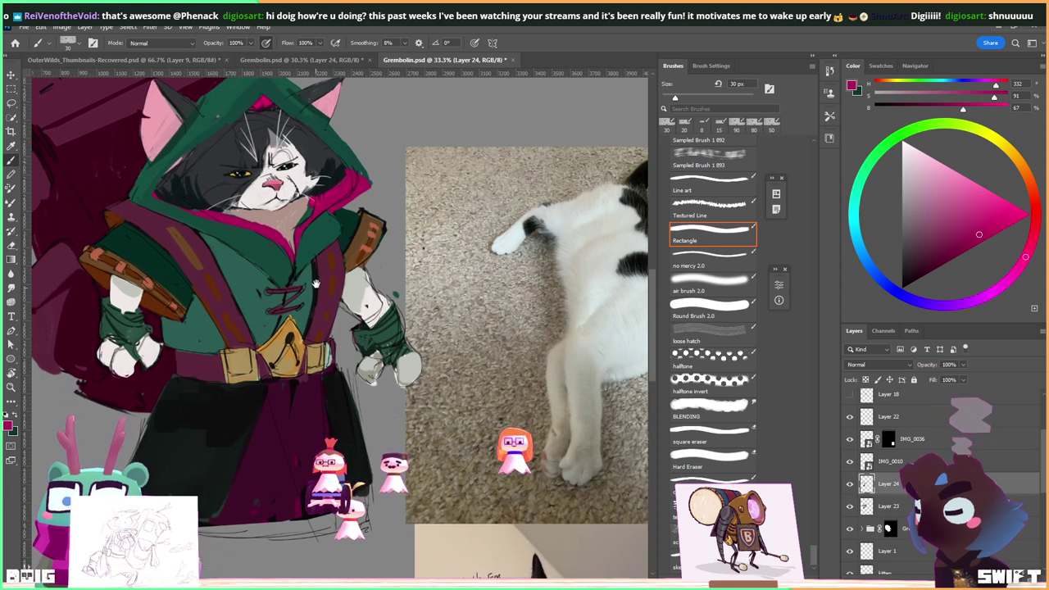
left_click(357, 244, "alt")
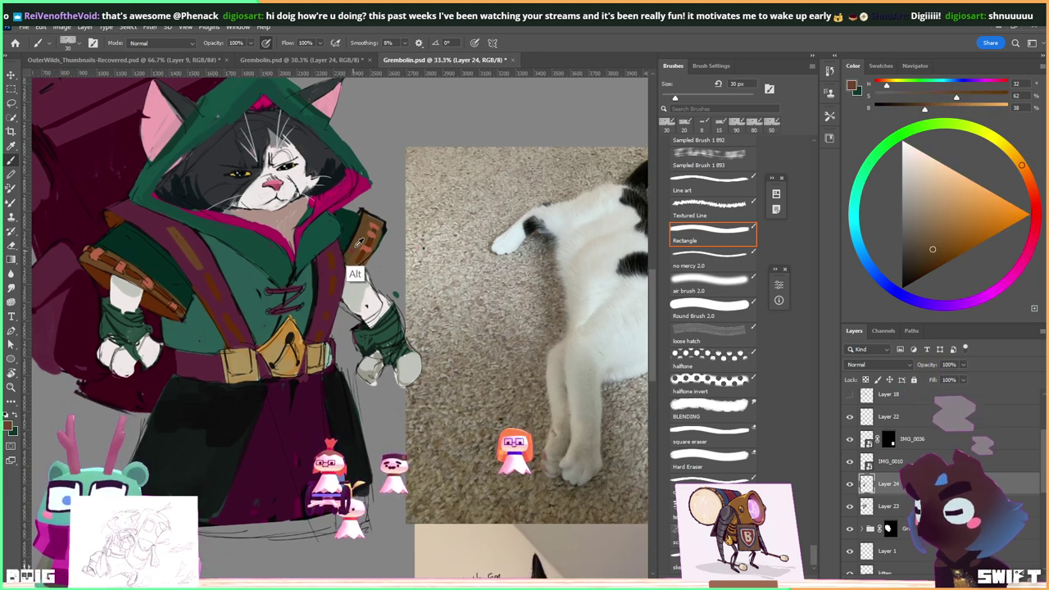
key("ctrl+plus")
key("bracketleft")
key("bracketleft")
key("bracketright")
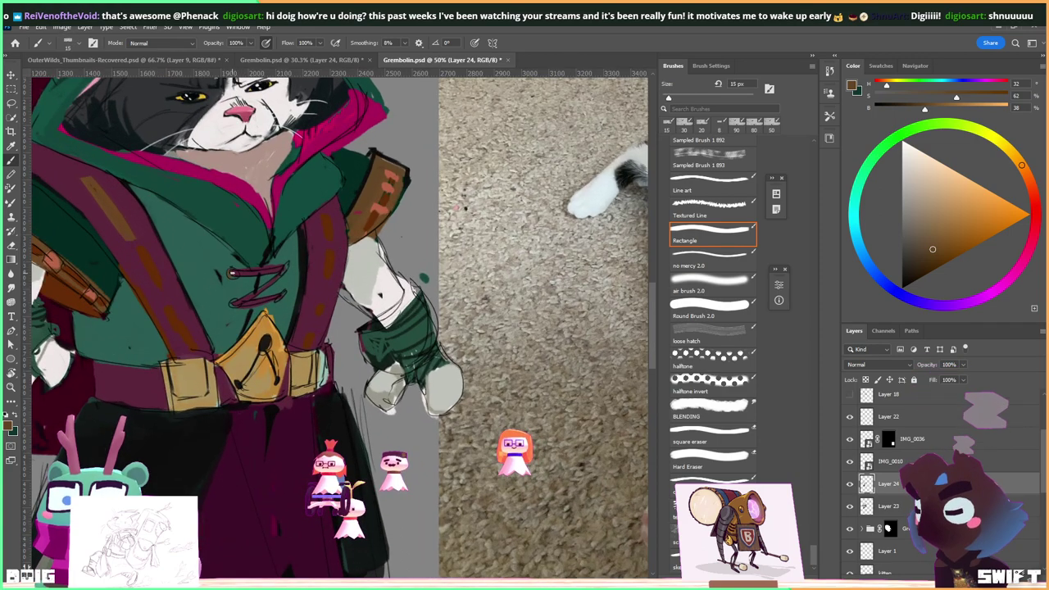
left_click_drag(232, 273, 283, 267)
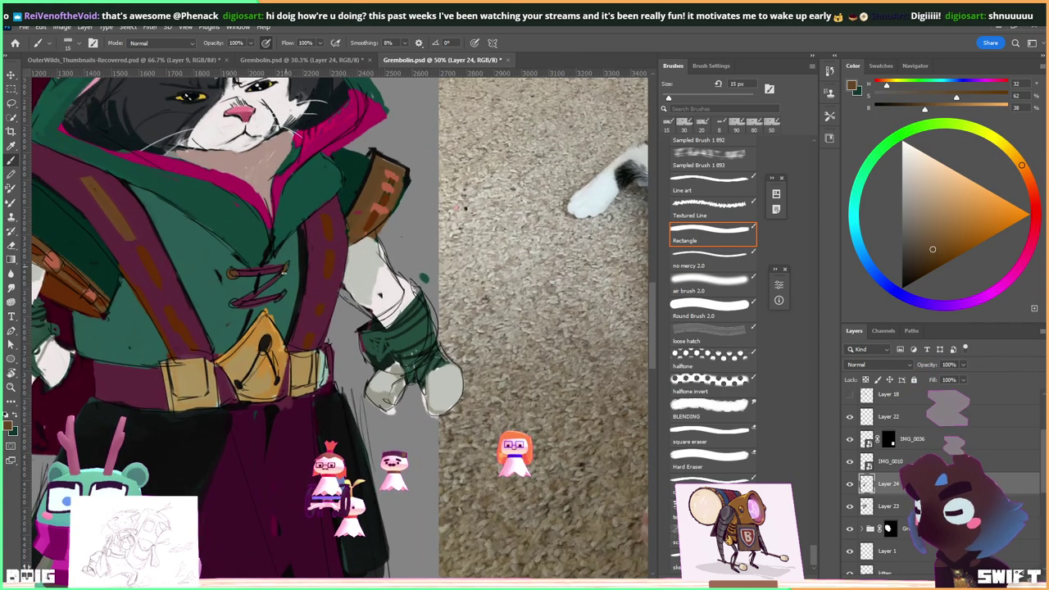
left_click_drag(233, 302, 280, 298)
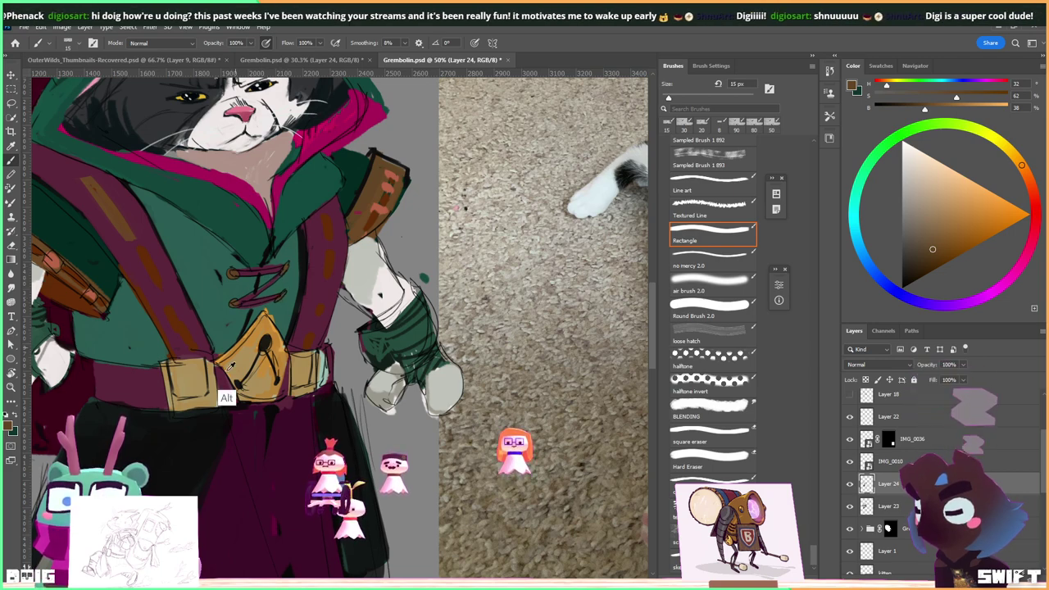
Clean up the belt's lower edge and the robe's top beneath the buckle with sampled maroon, near-black and dark purple at 15 px.
left_click(217, 403, "alt")
left_click(222, 397, "alt")
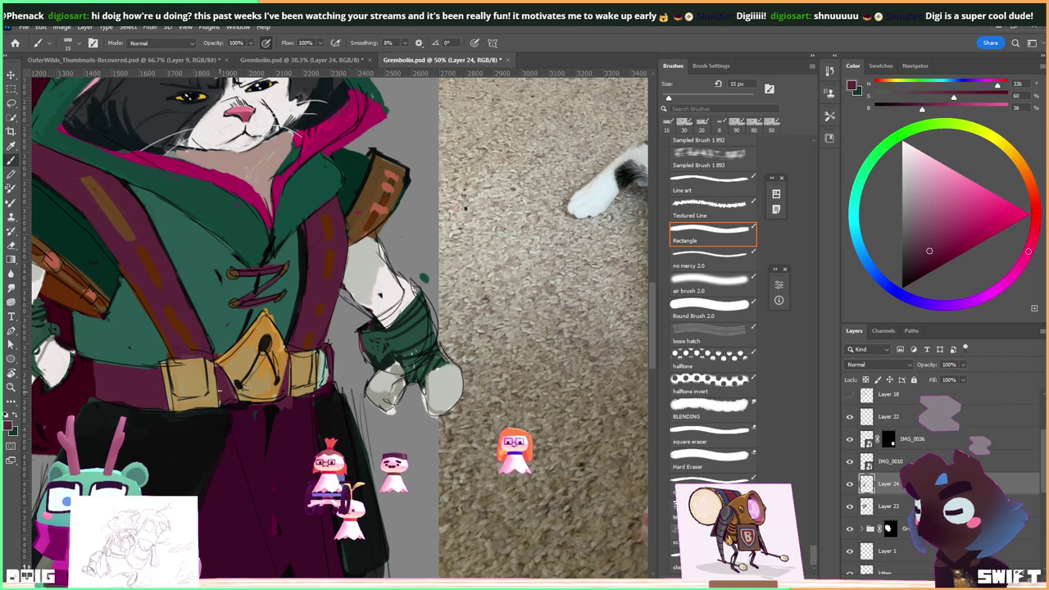
scroll(256, 382, "down", 5)
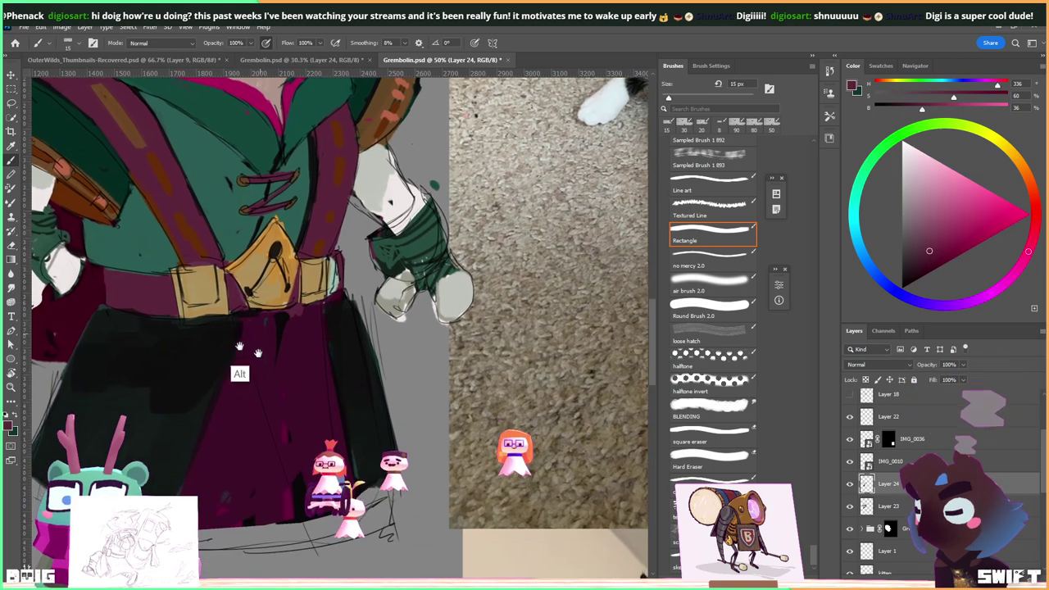
left_click(236, 344, "alt")
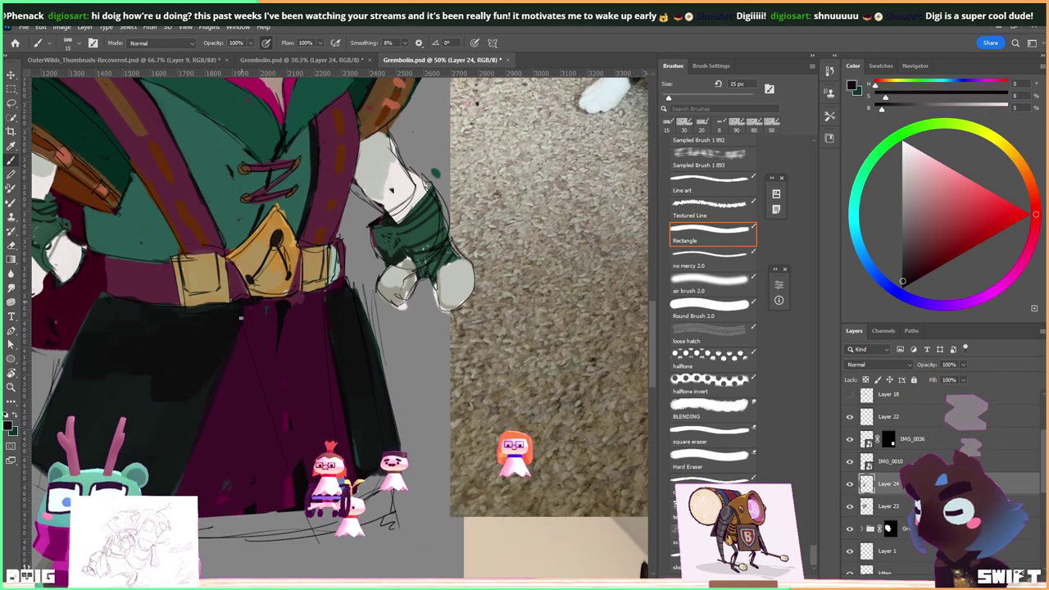
left_click_drag(277, 289, 276, 310)
left_click(250, 322, "alt")
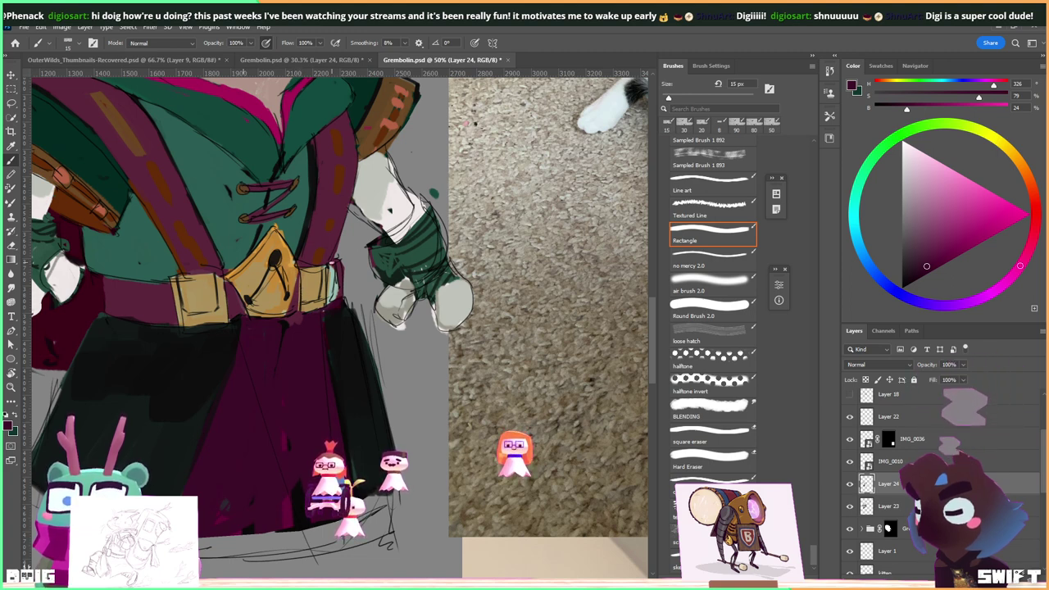
Refine the gold belt buckle's lower and side edges with golds sampled from the buckle at 15 px.
left_click(290, 324, "alt")
left_click(293, 300, "alt")
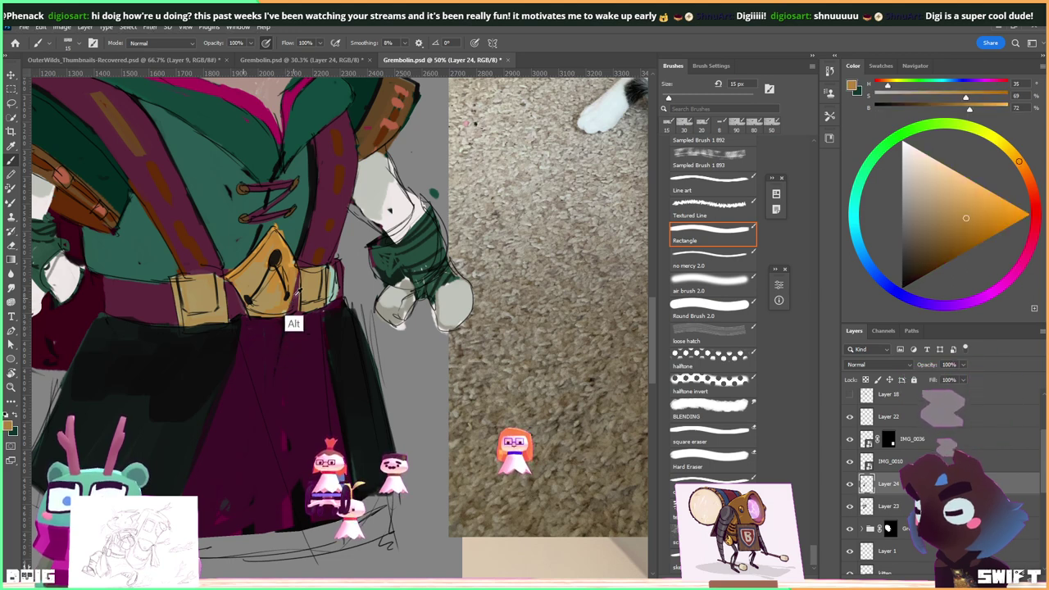
left_click(294, 280, "alt")
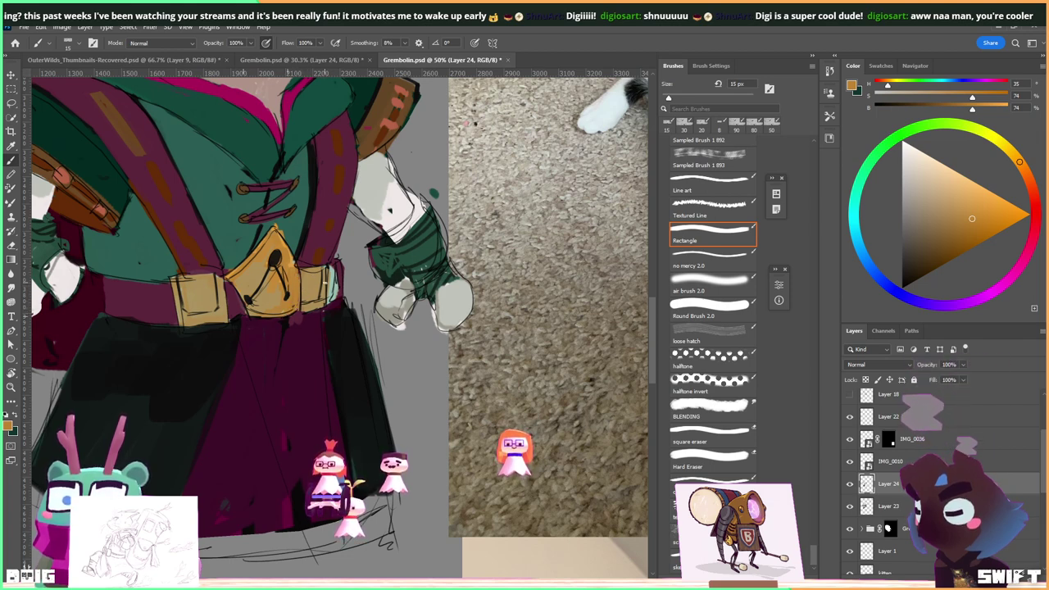
left_click_drag(326, 280, 325, 316)
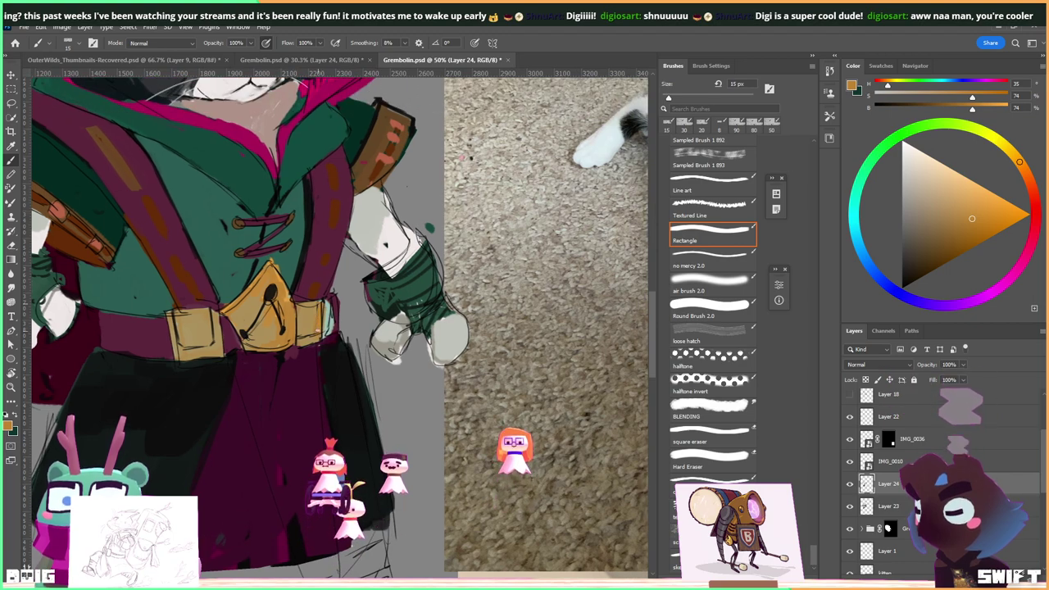
Touch up the right-hand pouch and the adjoining belt end with sampled tan gold, maroon and background grey.
left_click(264, 329, "alt")
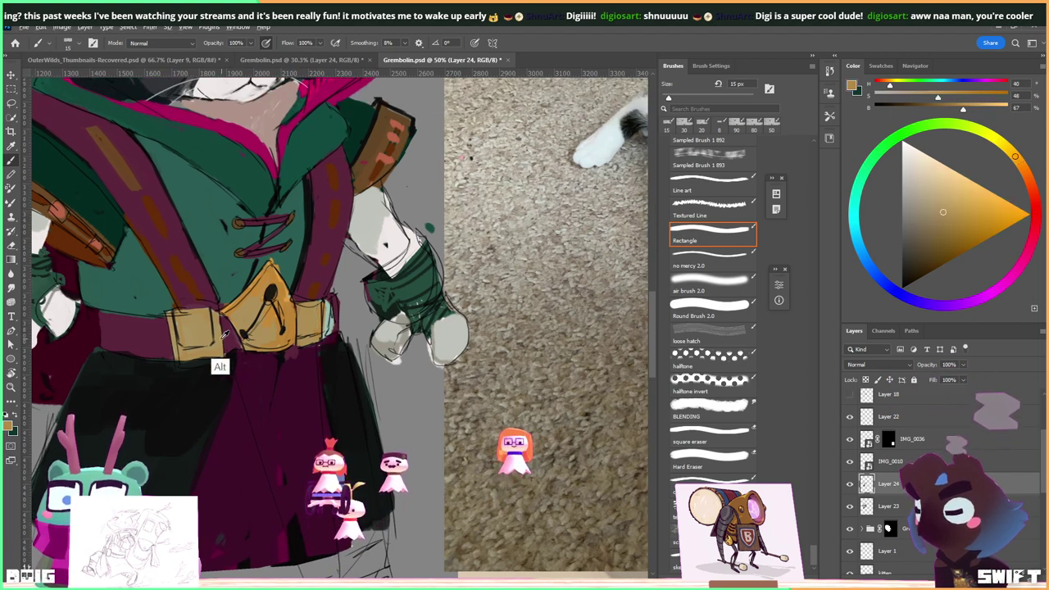
left_click(335, 298, "alt")
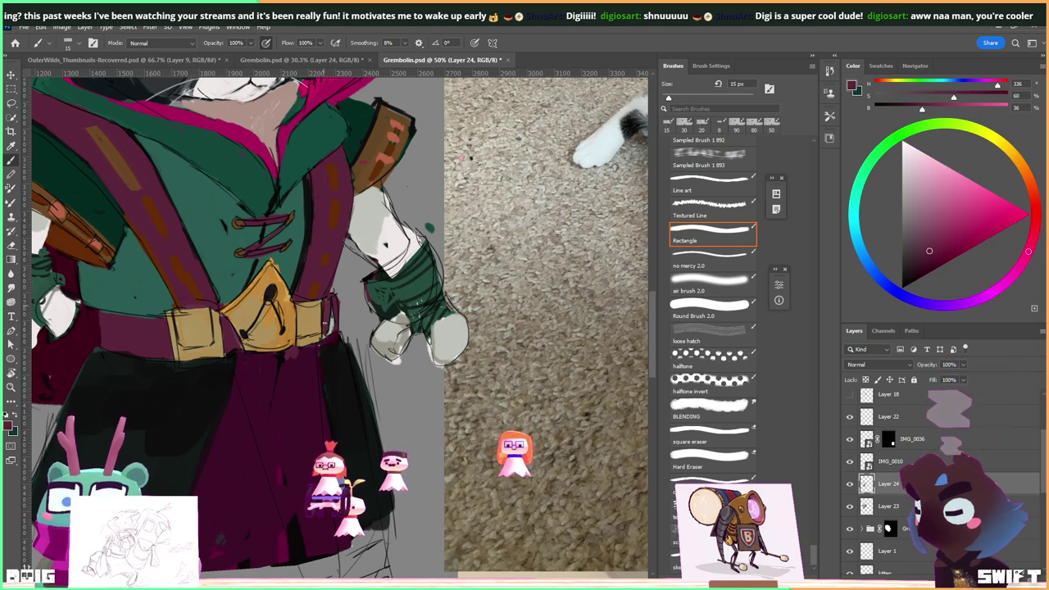
left_click(345, 330, "alt")
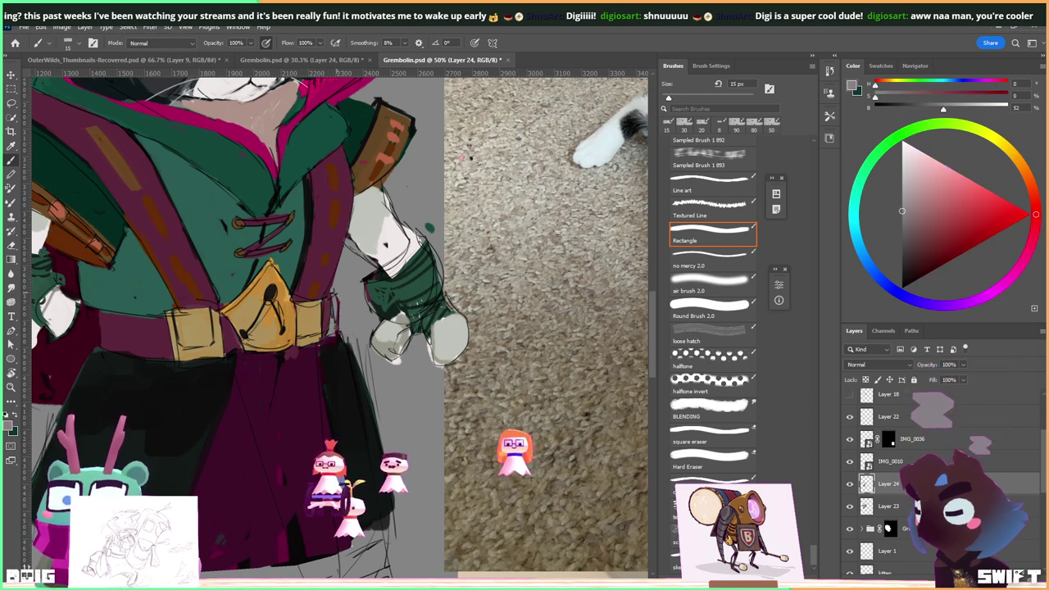
left_click_drag(329, 292, 373, 237)
Detail the belt on both sides of the pouches with strap lines and markings in sampled brown and maroon.
left_click_drag(135, 235, 232, 284)
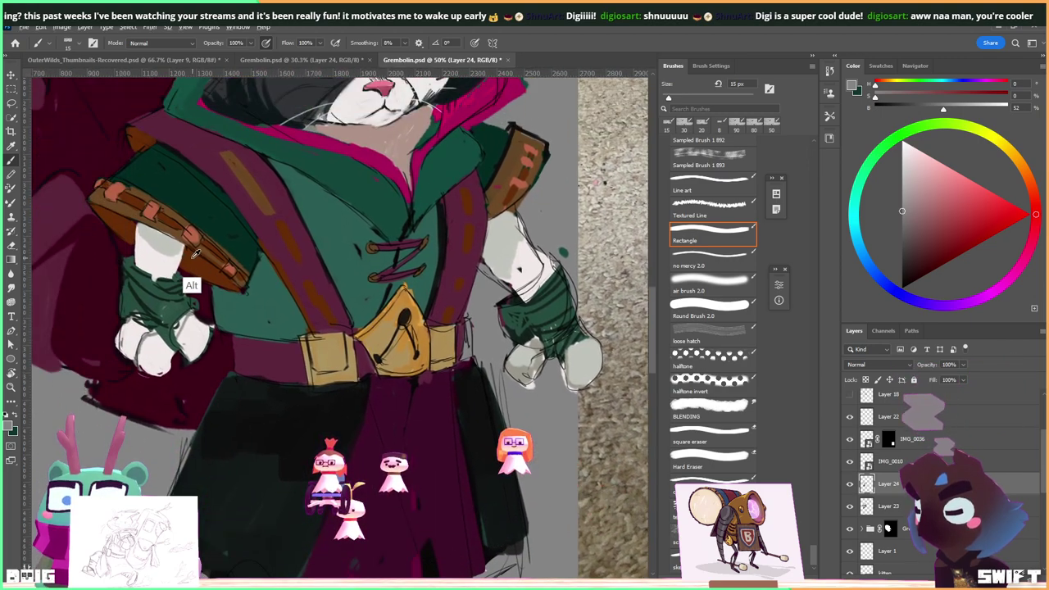
left_click(213, 250, "alt")
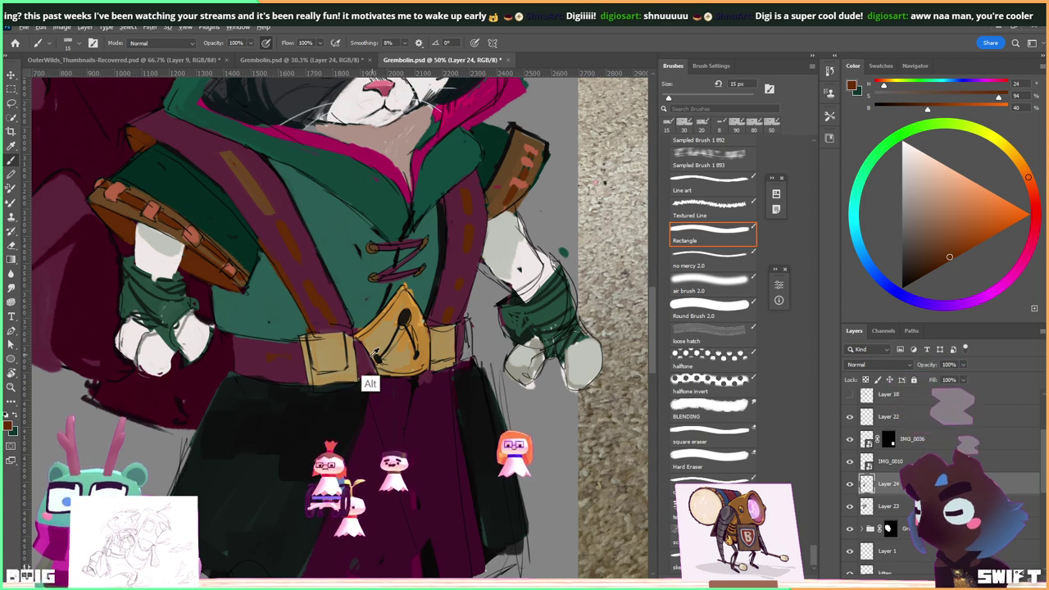
left_click(404, 316, "alt")
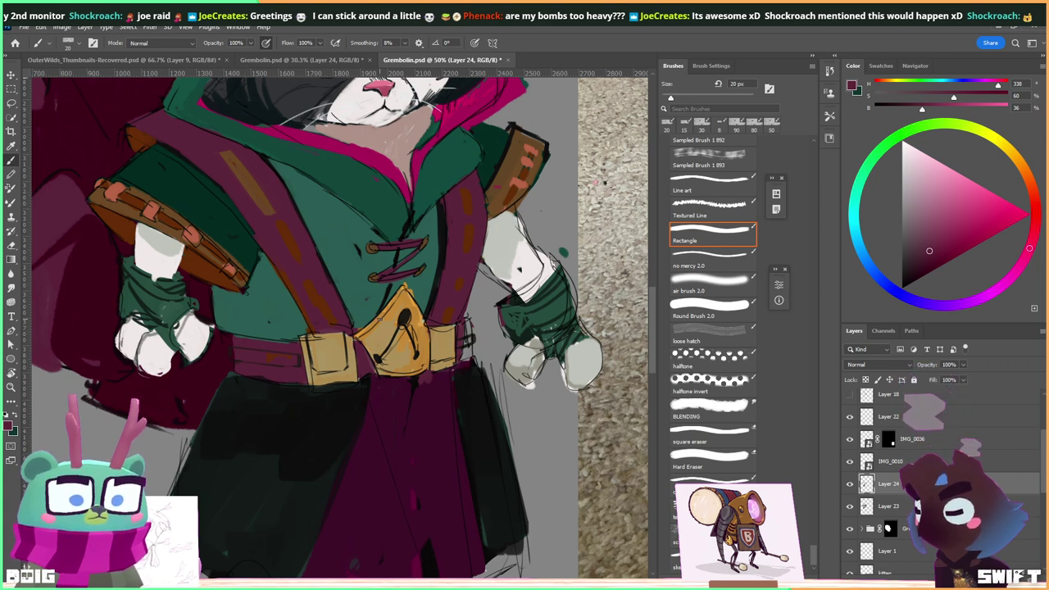
Trim the upper edges of the gold buckle with green sampled from the tunic at 20 px.
left_click_drag(435, 279, 406, 265)
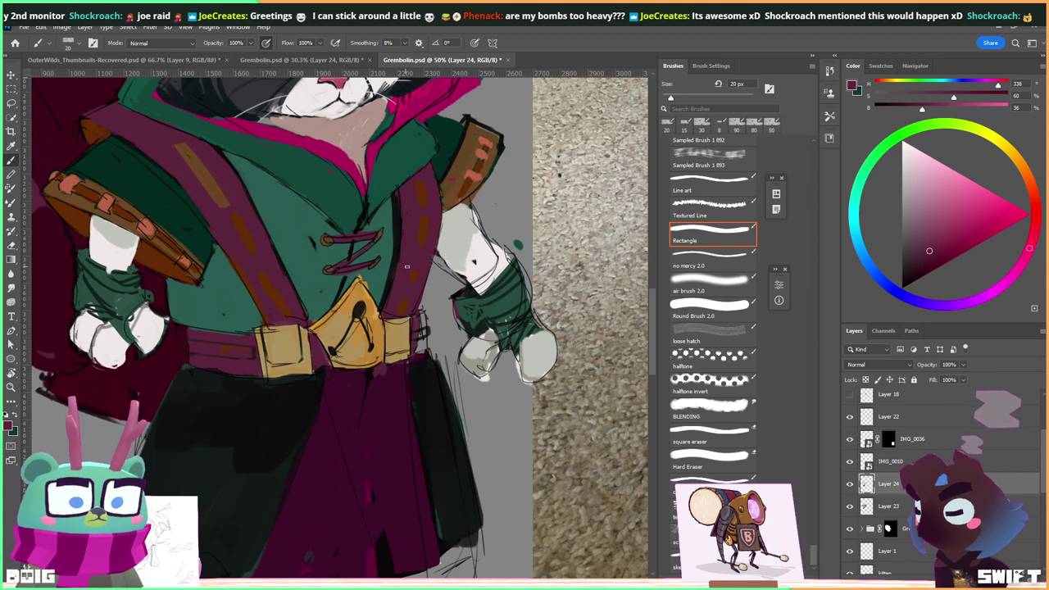
left_click(374, 280, "alt")
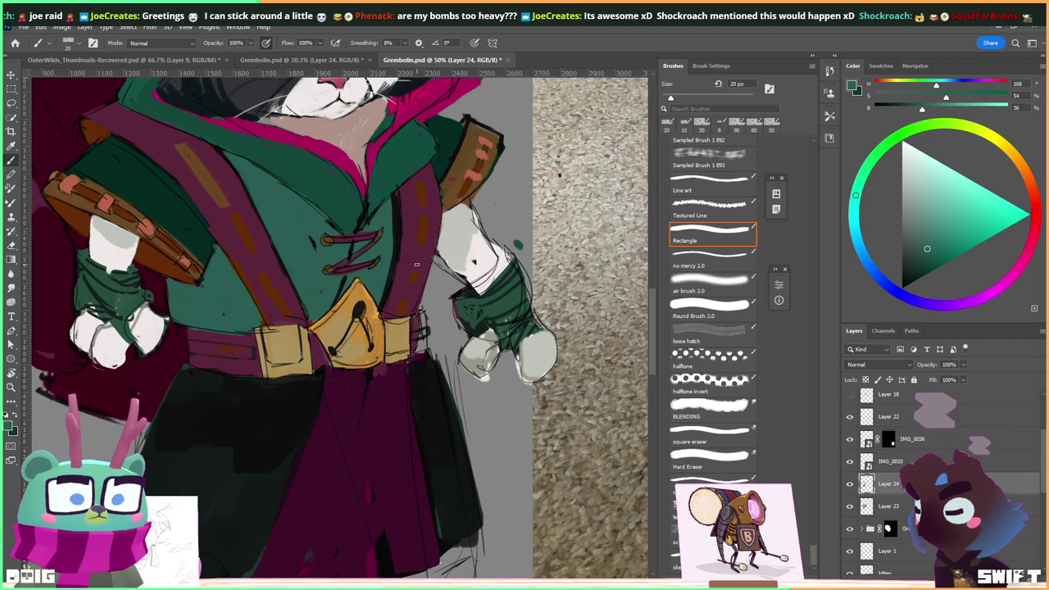
left_click_drag(377, 289, 339, 288)
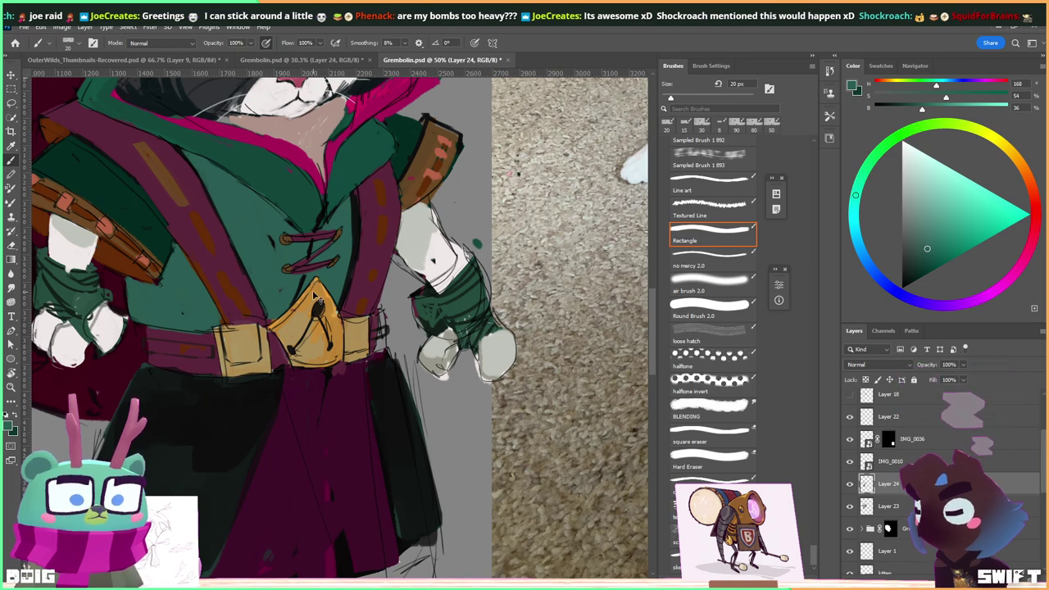
Examine the cat reference photos beside the painting, focusing on the inset kitten and the cat lying on the carpet.
scroll(316, 297, "down", 2)
left_click_drag(503, 292, 262, 229)
left_click_drag(377, 278, 397, 237)
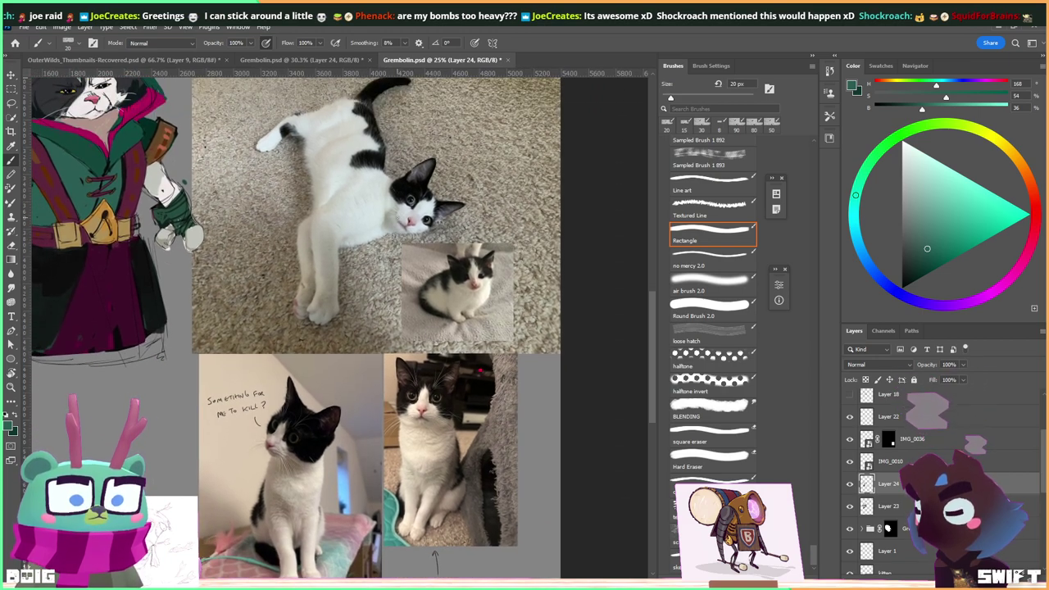
left_click_drag(333, 394, 362, 384)
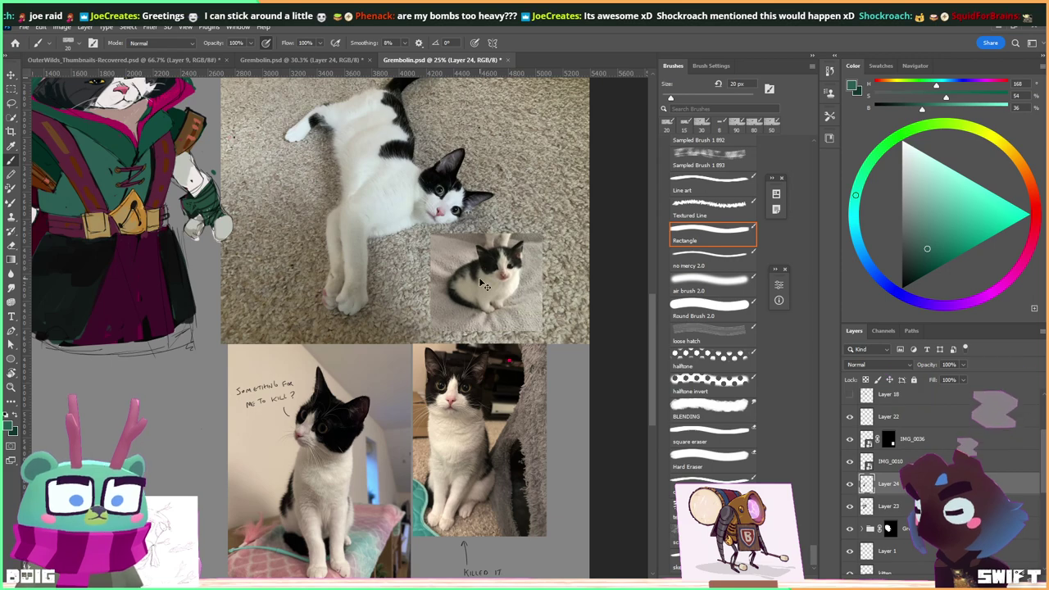
scroll(484, 284, "up", 3)
left_click_drag(651, 187, 401, 269)
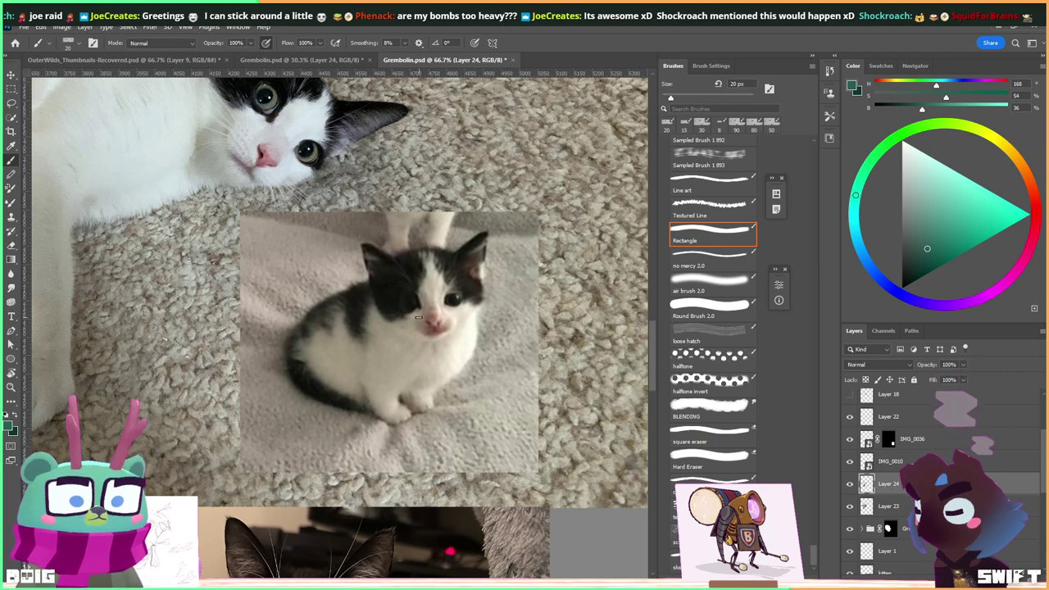
scroll(403, 311, "left", 2)
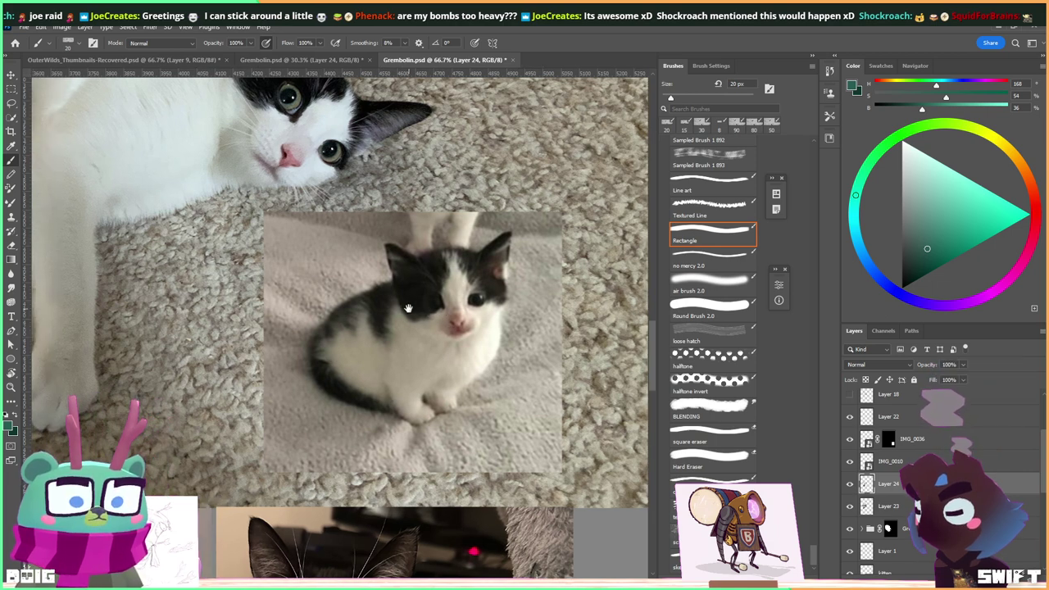
scroll(340, 282, "up", 5)
scroll(340, 283, "left", 3)
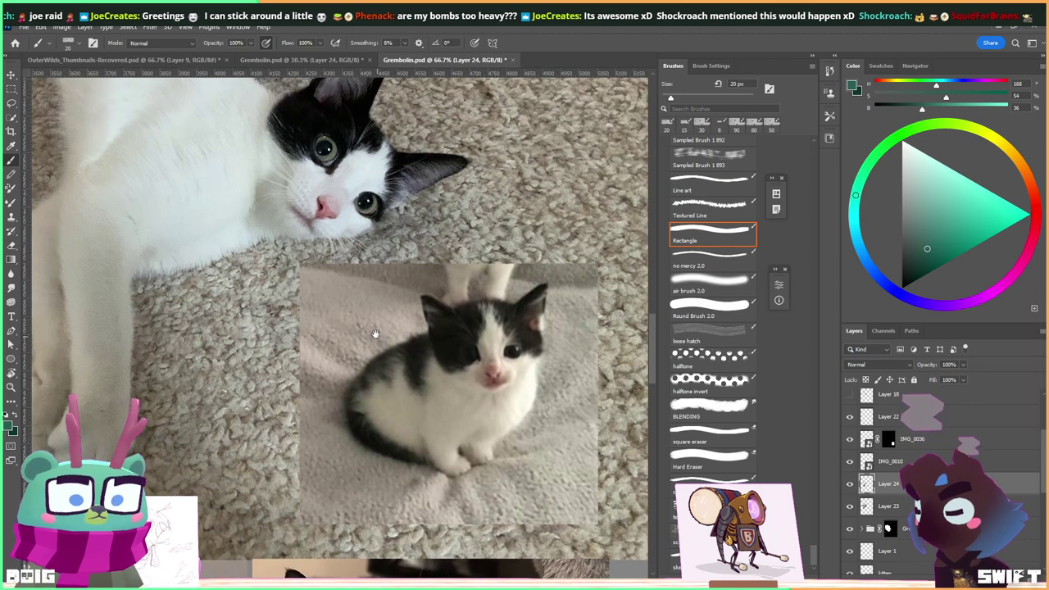
scroll(408, 322, "left", 2)
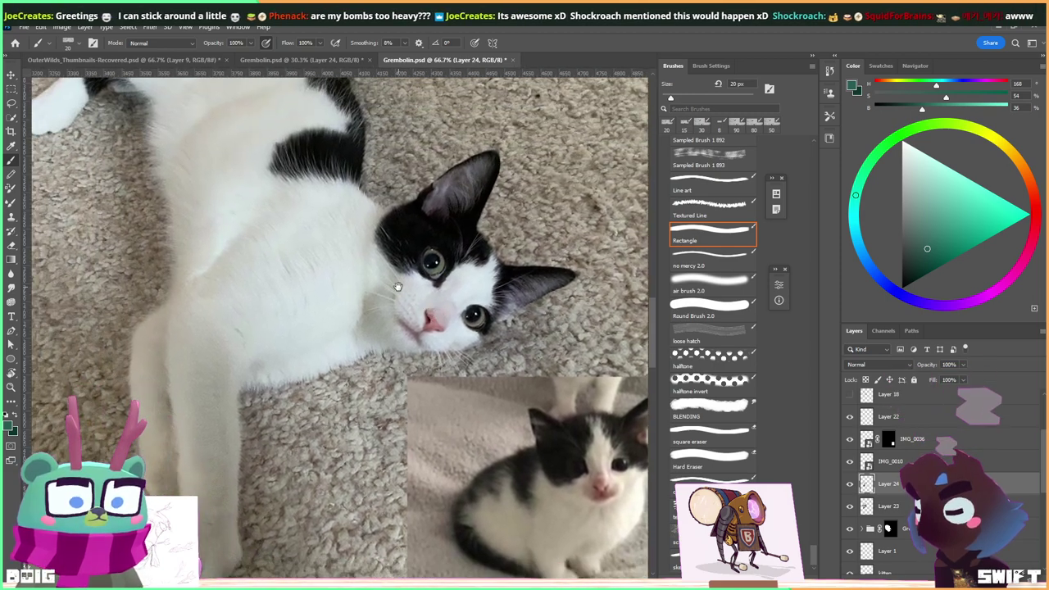
scroll(403, 287, "down", 1)
key("ctrl+minus")
key("ctrl+minus")
key("ctrl+minus")
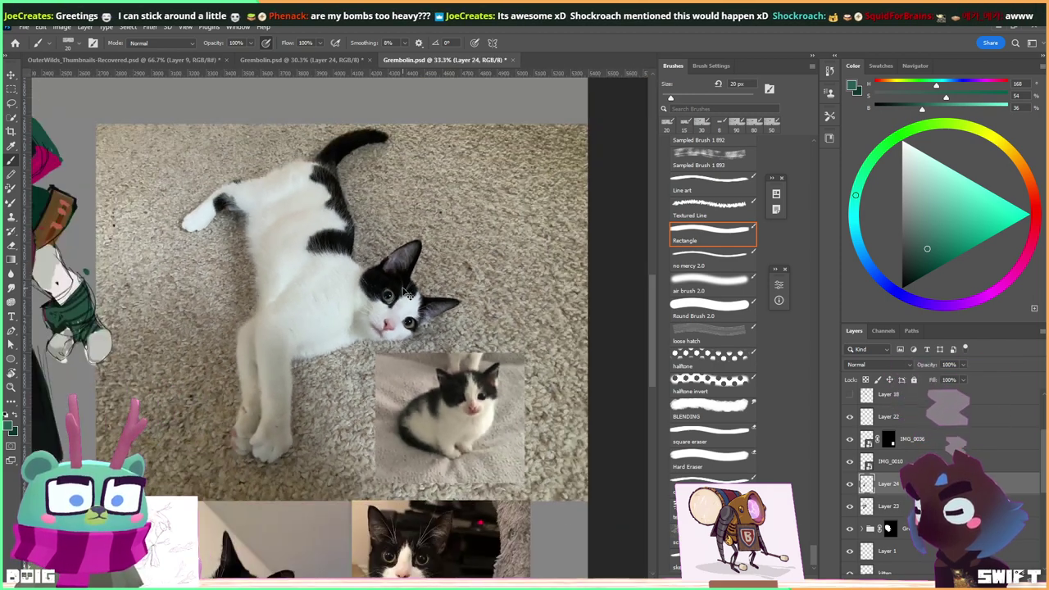
scroll(305, 246, "left", 3)
left_click_drag(305, 246, 375, 242)
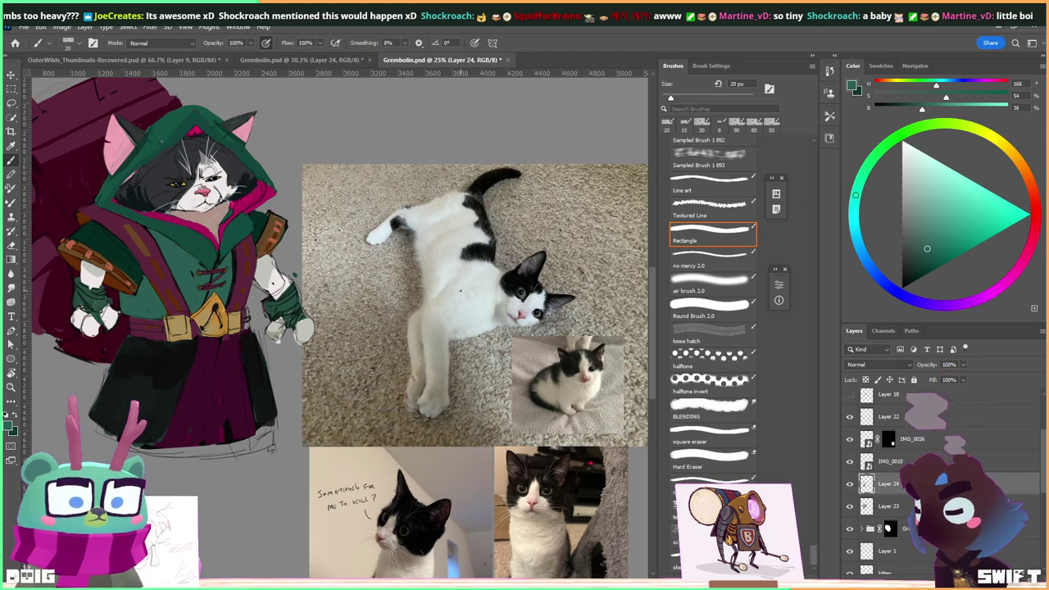
Review the character's torso and belt up close, and compare them with the kitten and seated-cat reference photos.
key("ctrl+plus")
key("ctrl+plus")
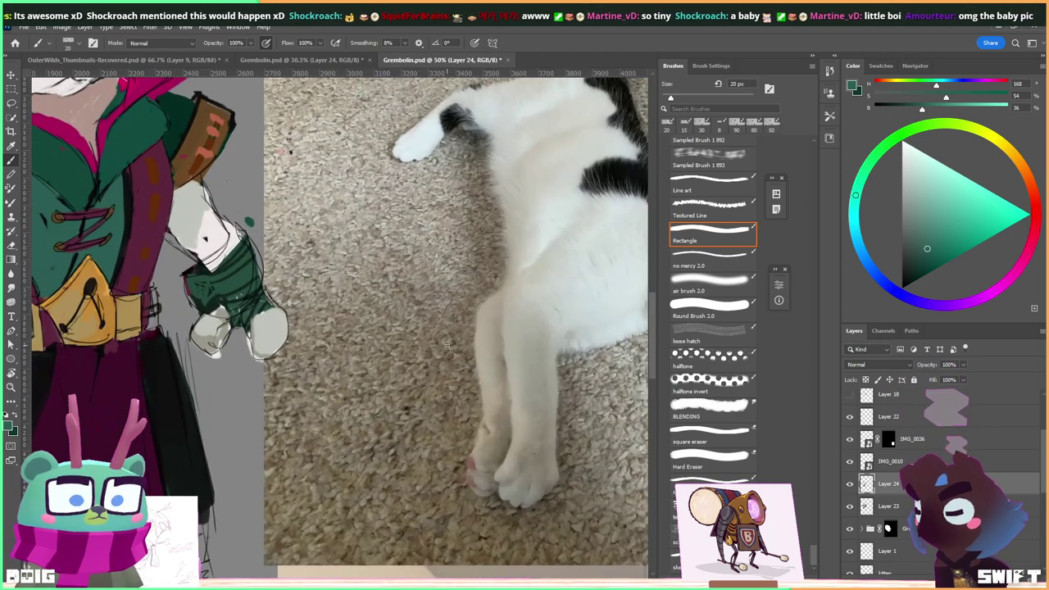
left_click_drag(215, 220, 299, 242)
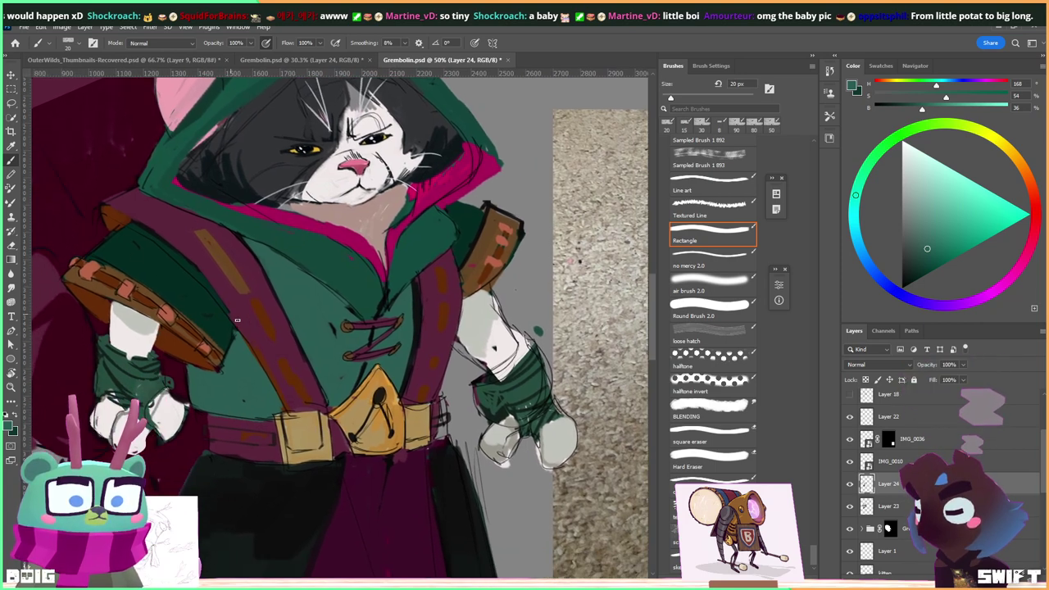
left_click_drag(358, 279, 356, 251)
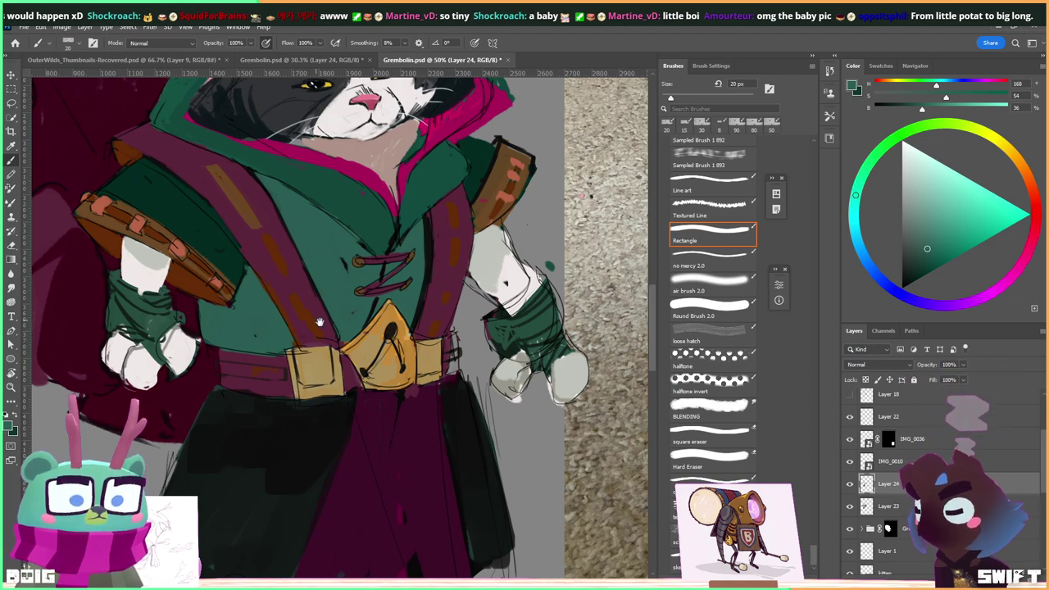
left_click_drag(346, 316, 189, 270)
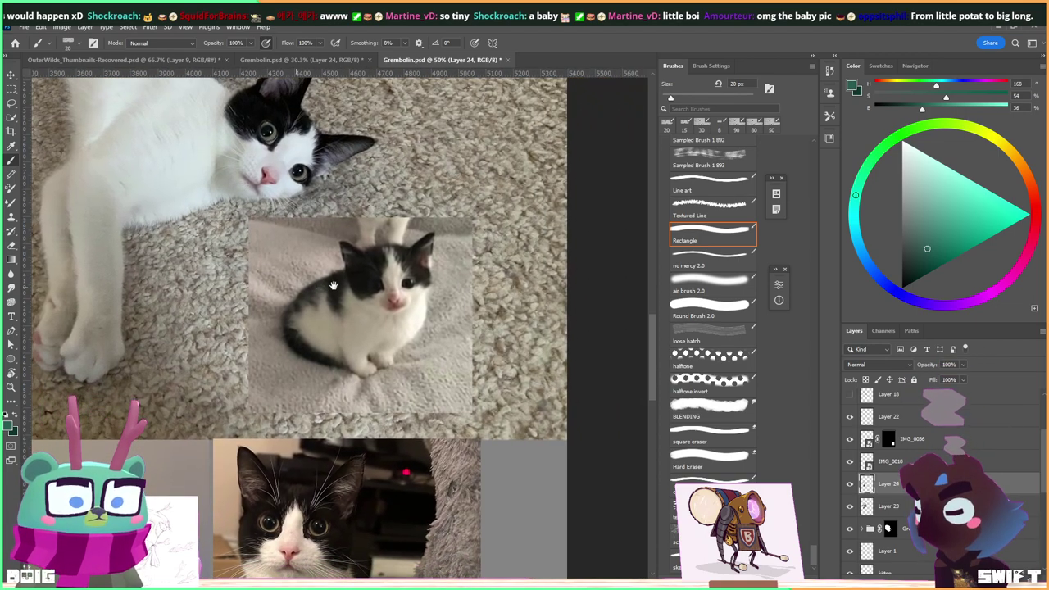
scroll(339, 307, "up", 3)
left_click_drag(445, 449, 340, 410)
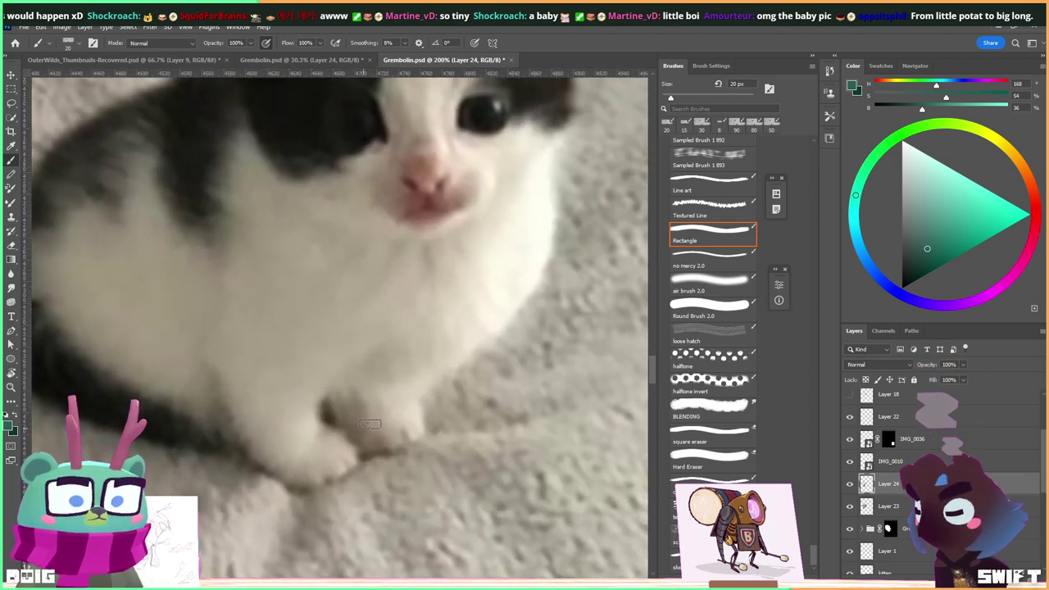
left_click_drag(346, 374, 347, 435)
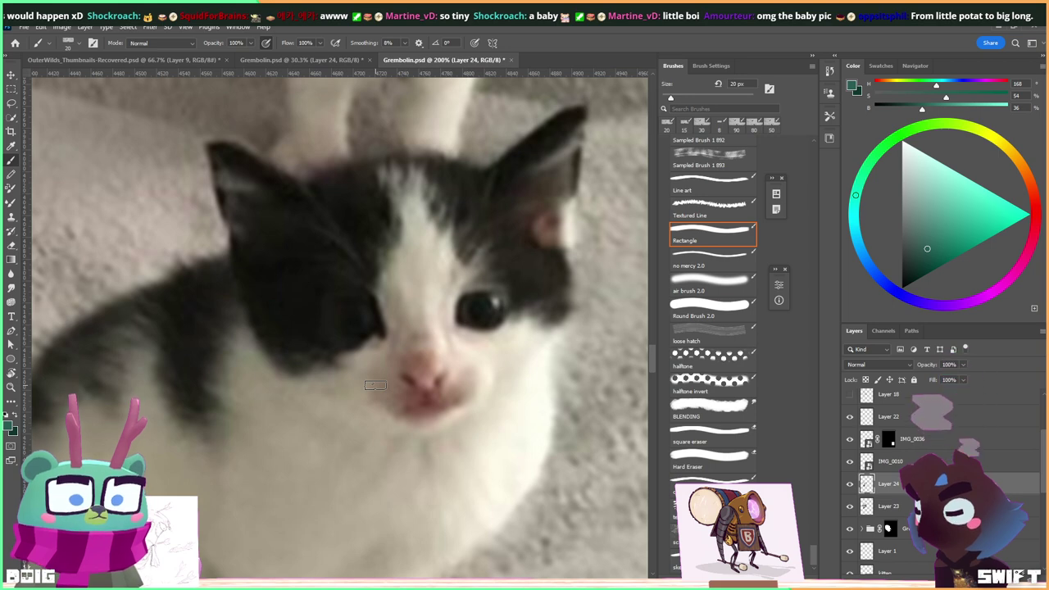
key("ctrl+minus")
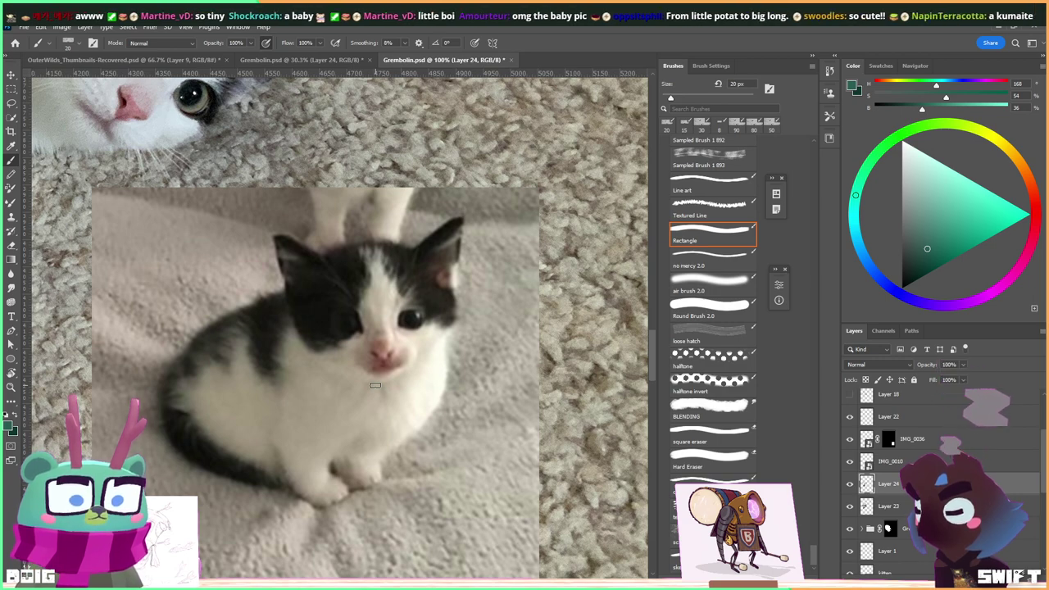
mouse_move(352, 377)
left_mouse_down()
mouse_move(386, 347)
mouse_move(382, 356)
mouse_move(375, 348)
left_mouse_up()
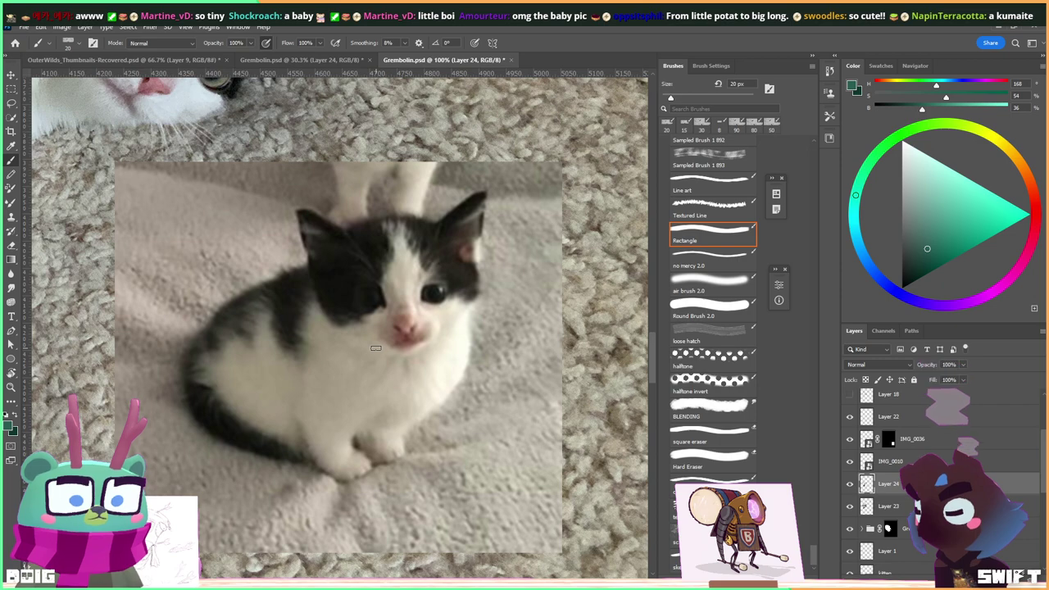
key("ctrl+minus")
key("ctrl+minus")
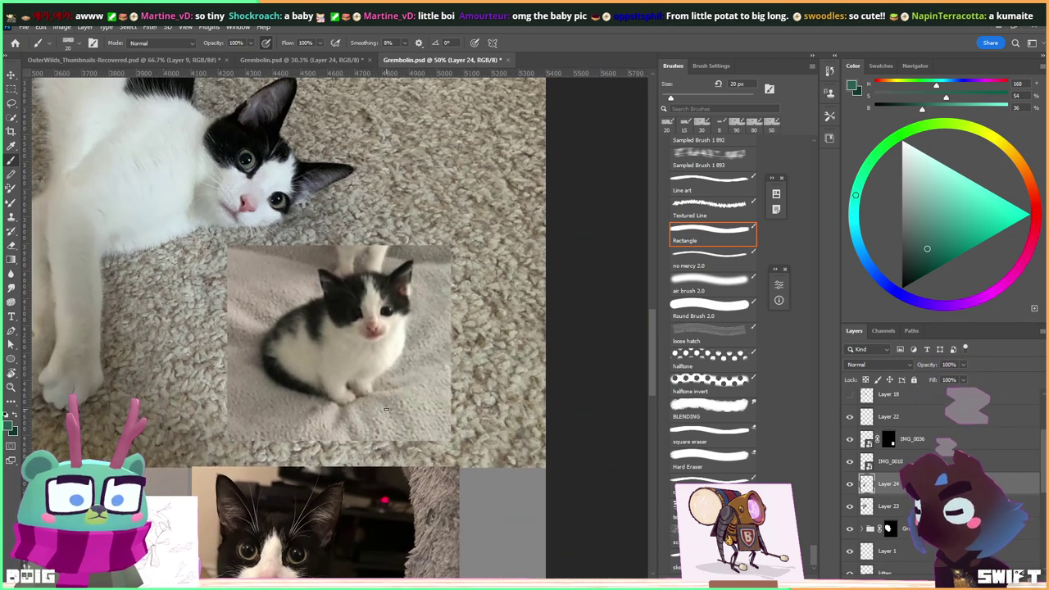
left_click_drag(340, 399, 393, 304)
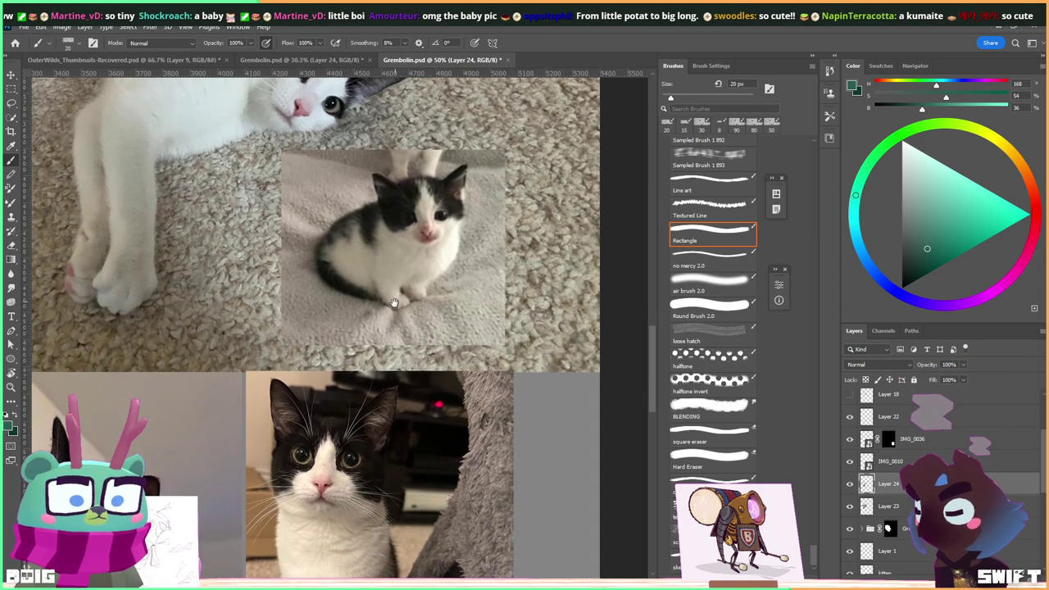
left_click_drag(351, 348, 456, 129)
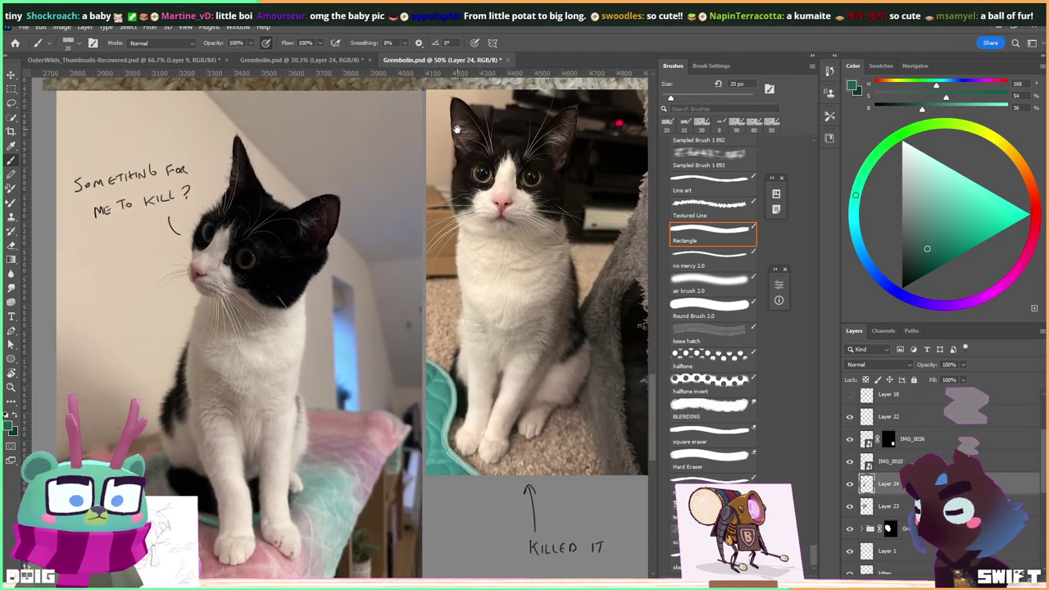
Touch up the finger nearest the belt on the character's right paw with sampled off-white and grey at 20 px.
left_click_drag(456, 131, 394, 370)
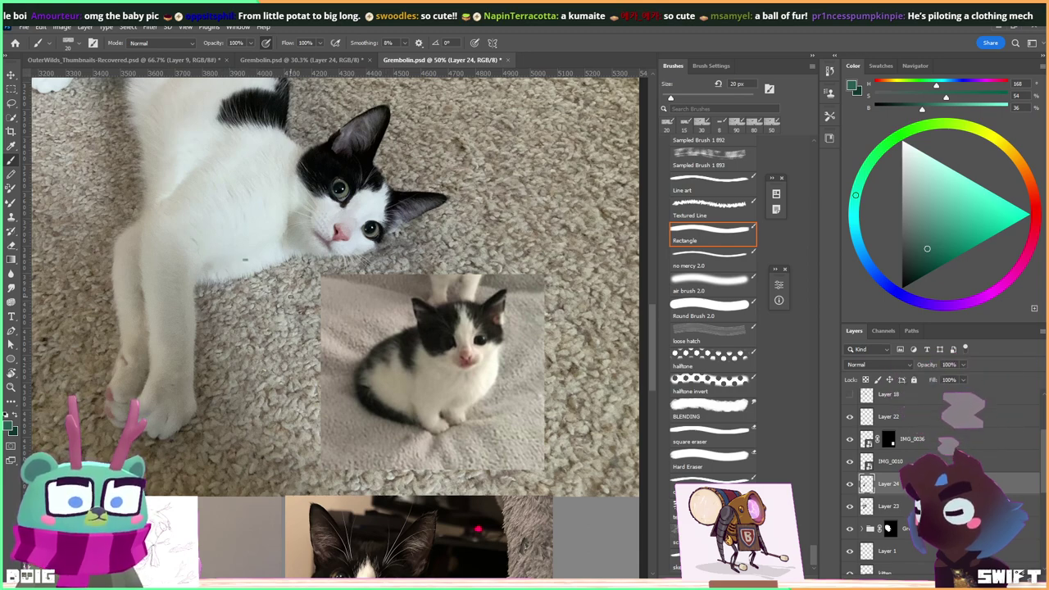
scroll(268, 278, "left", 5)
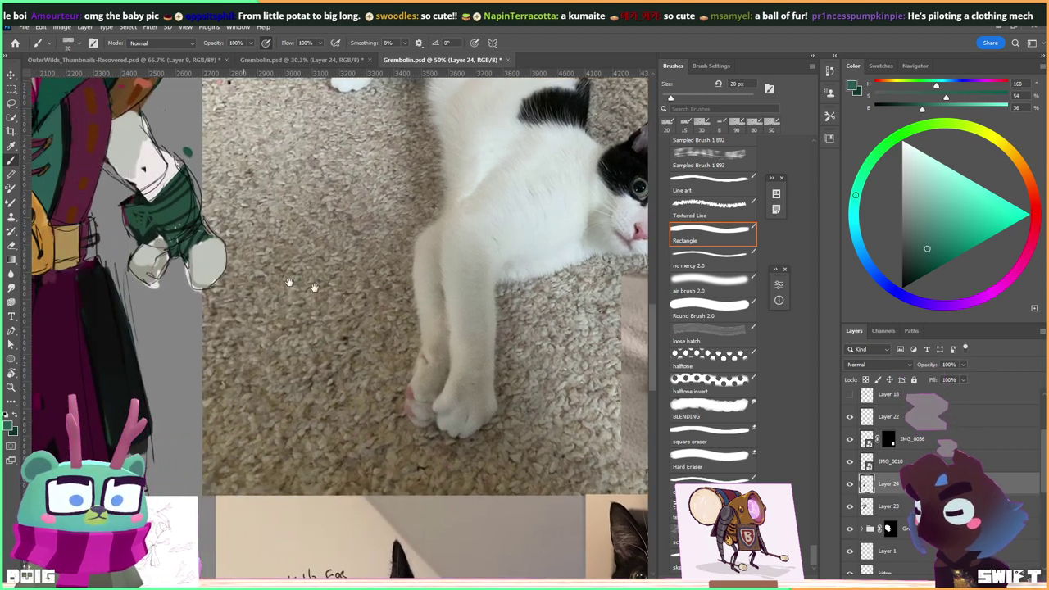
scroll(268, 278, "left", 6)
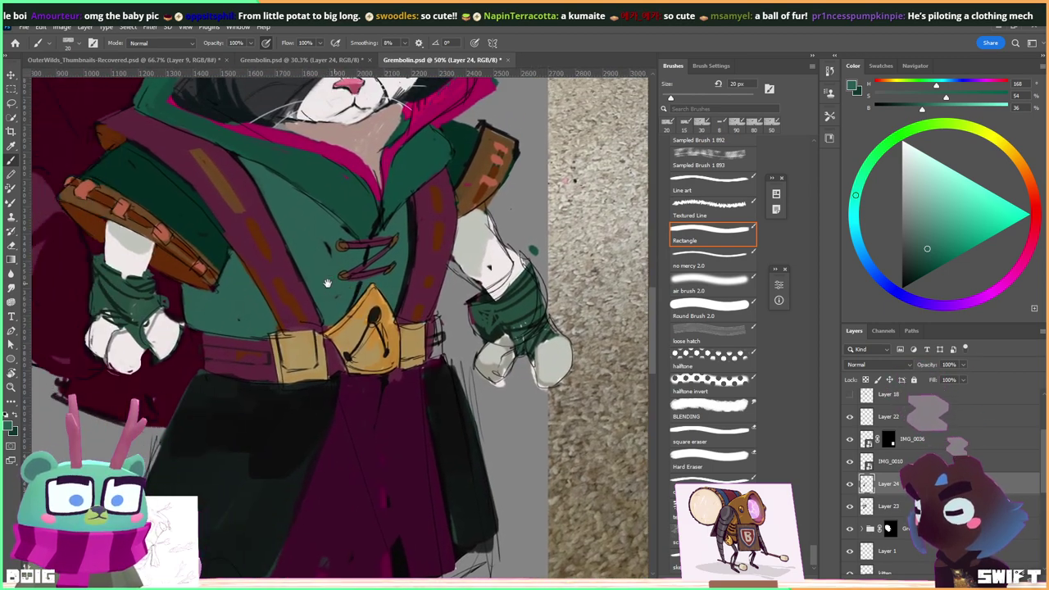
scroll(326, 282, "left", 2)
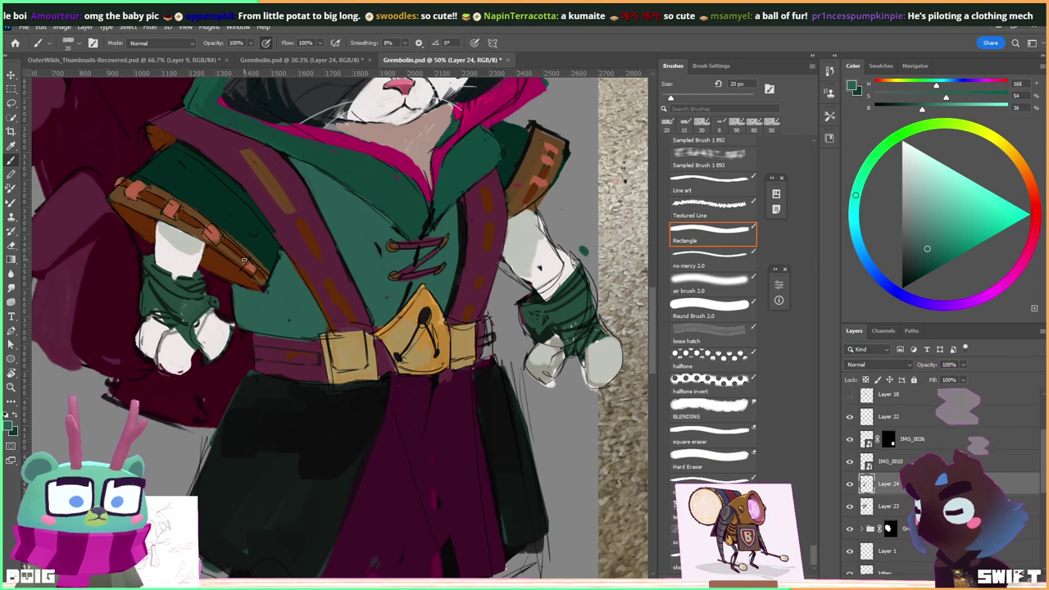
left_click(209, 335, "alt")
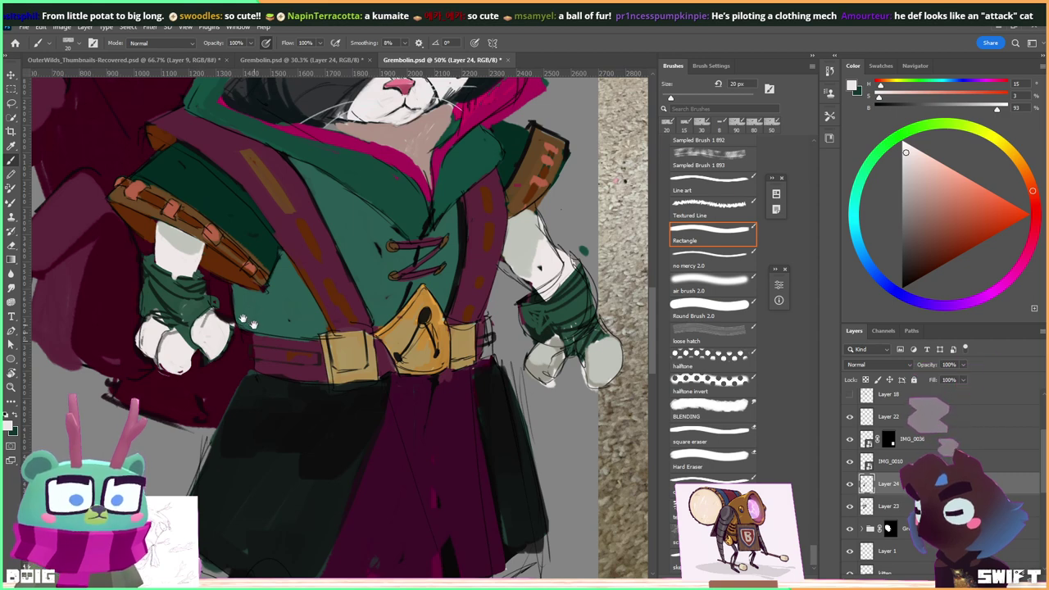
left_click_drag(250, 321, 239, 313)
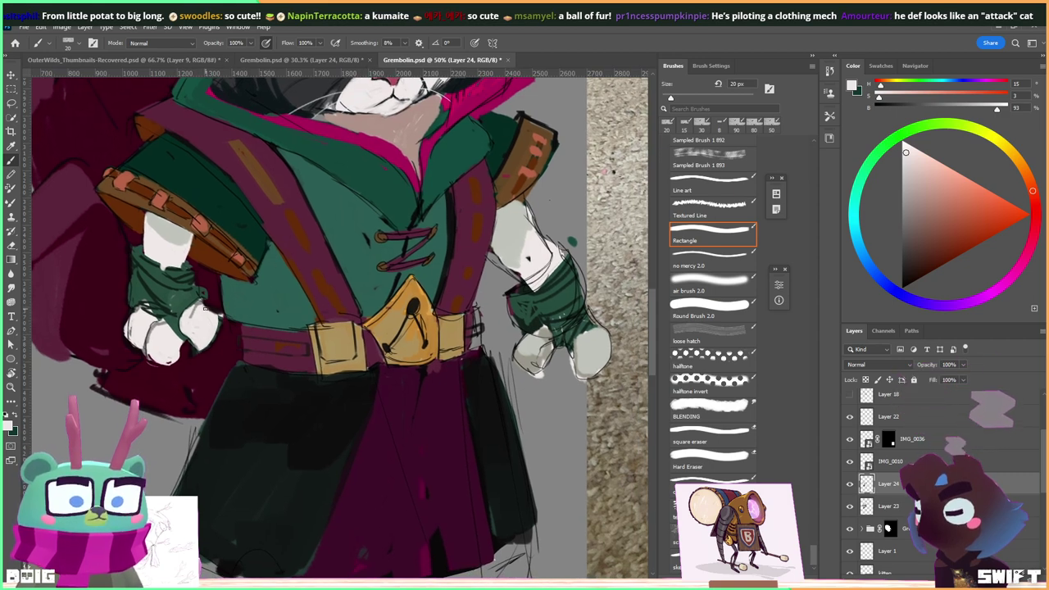
left_click(206, 302, "alt")
left_click(205, 308, "alt")
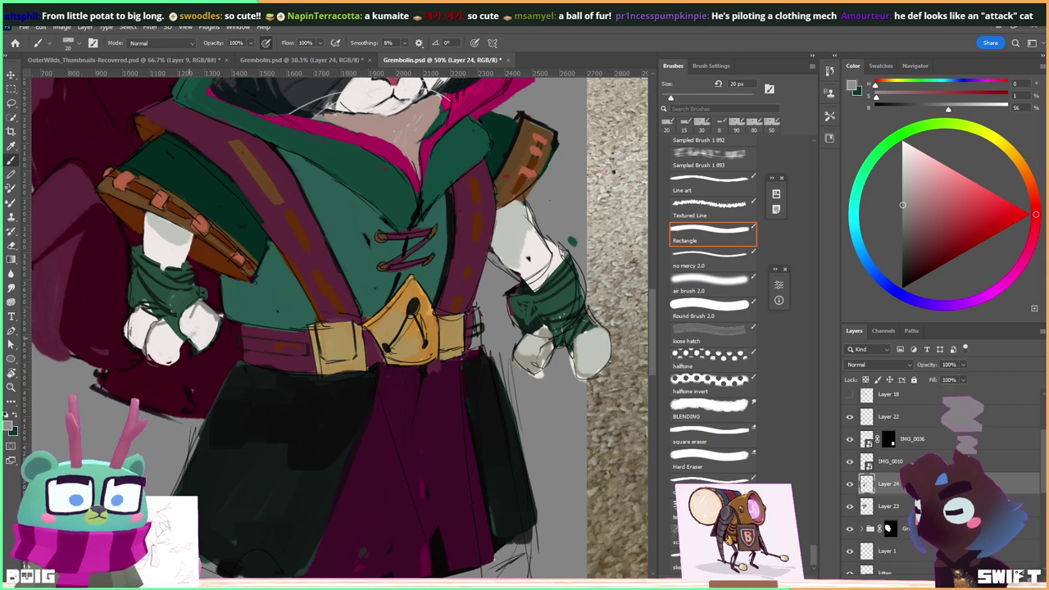
mouse_move(280, 299)
left_mouse_down()
mouse_move(221, 327)
mouse_move(239, 311)
left_mouse_up()
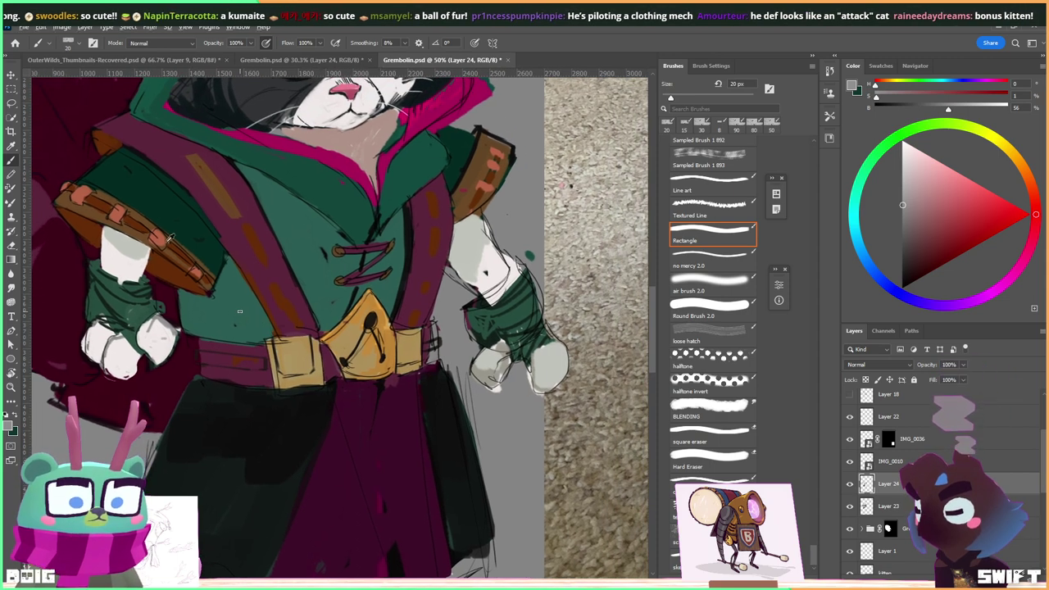
left_click(161, 348, "alt")
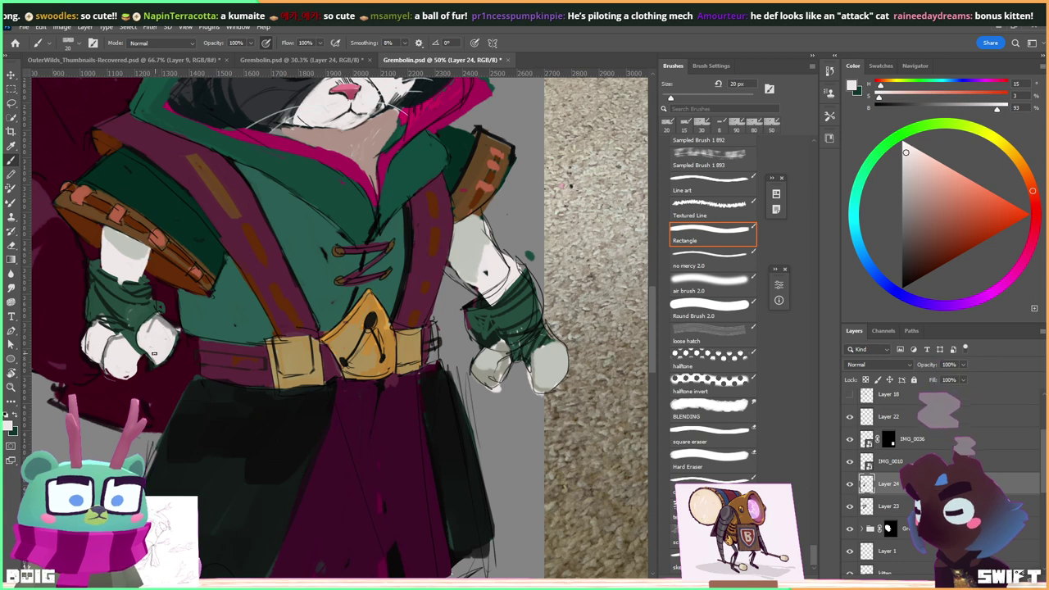
left_click_drag(170, 349, 174, 344)
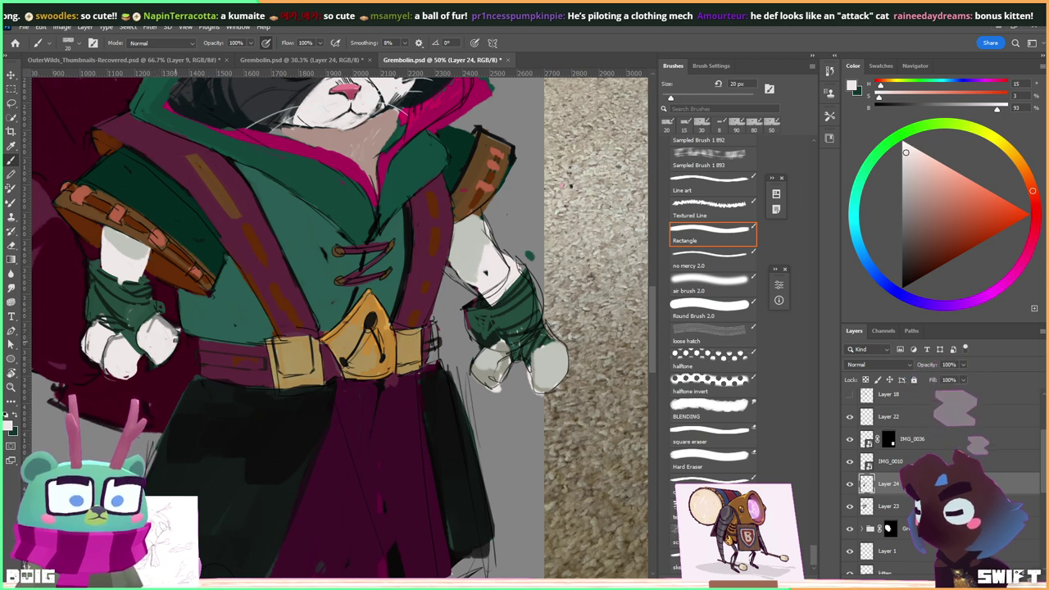
Refine the outer fingers of the same paw with sampled grey and off-white, and sample dark green from the wrist wrap.
left_click(112, 346, "alt")
left_click_drag(105, 366, 116, 342)
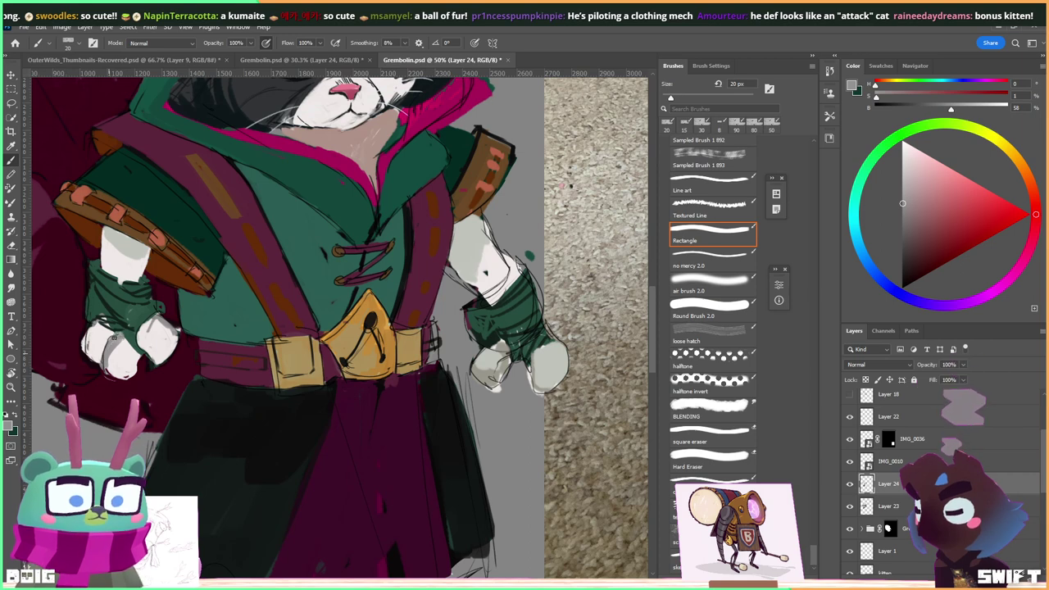
left_click(121, 348, "alt")
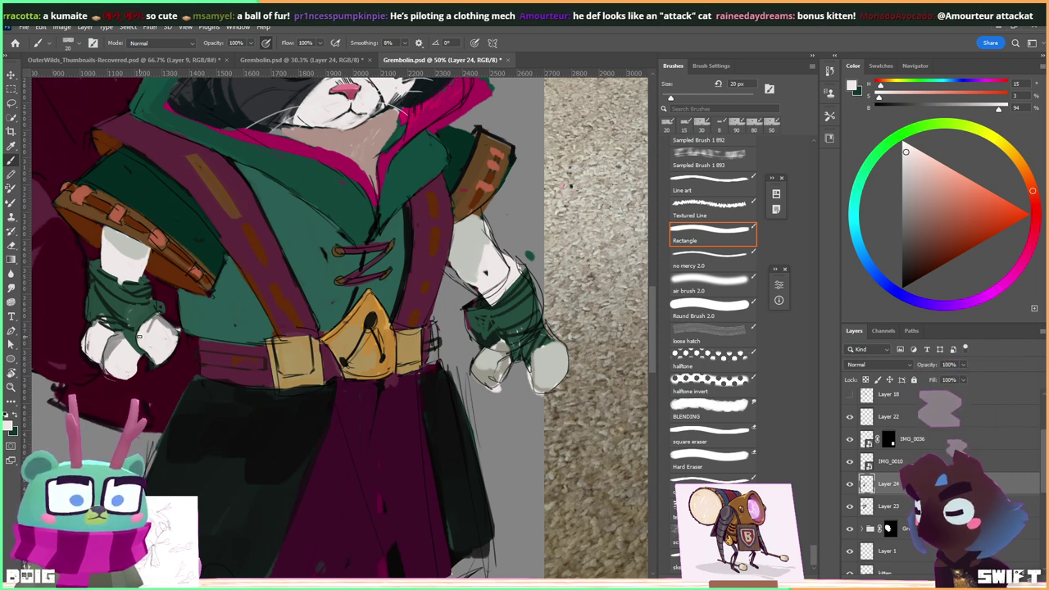
left_click(115, 361, "alt")
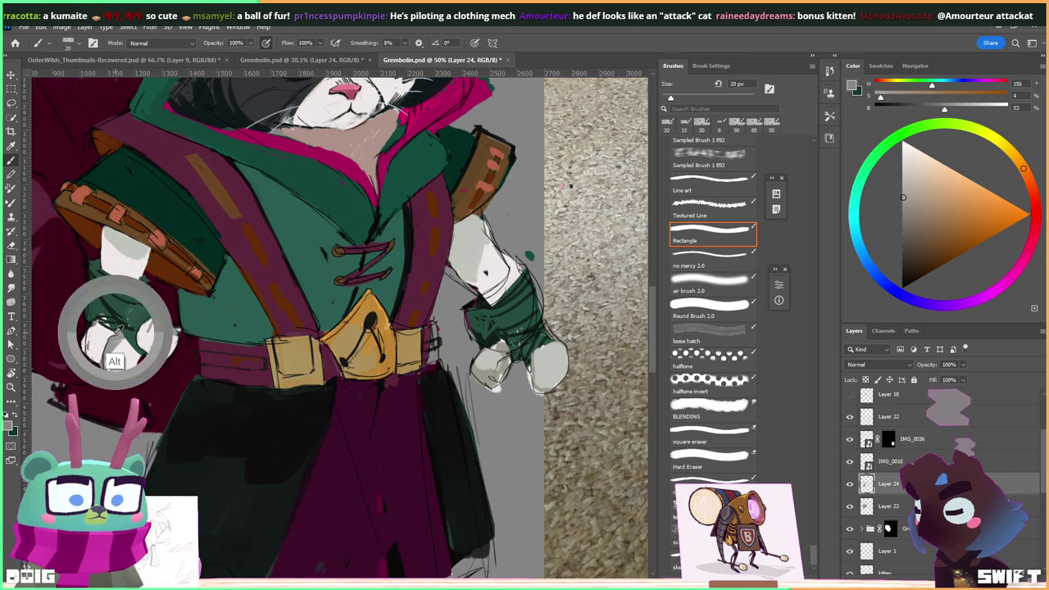
left_click(113, 336, "alt")
left_click(104, 307, "alt")
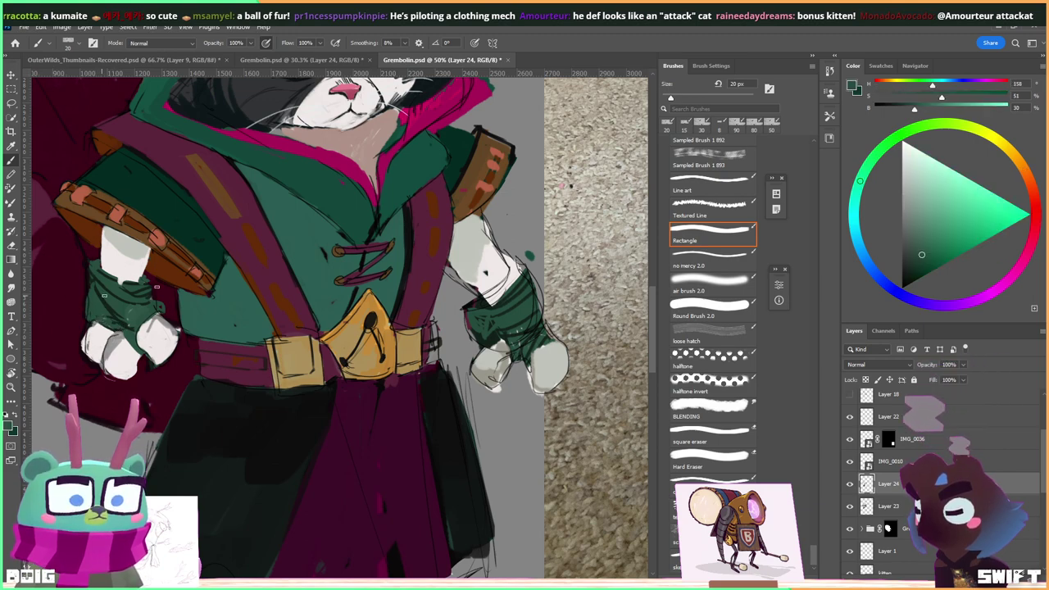
Examine the black-and-white cat reference photos beside the character painting to study the fur and paws.
scroll(464, 361, "right", 15)
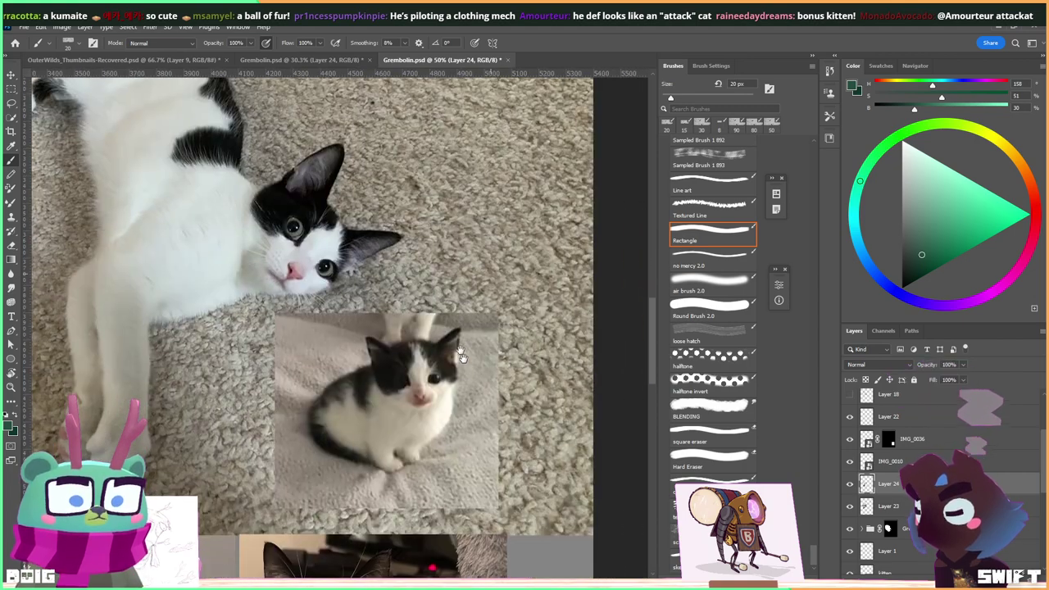
scroll(464, 360, "down", 1)
scroll(385, 406, "down", 3)
scroll(385, 406, "left", 5)
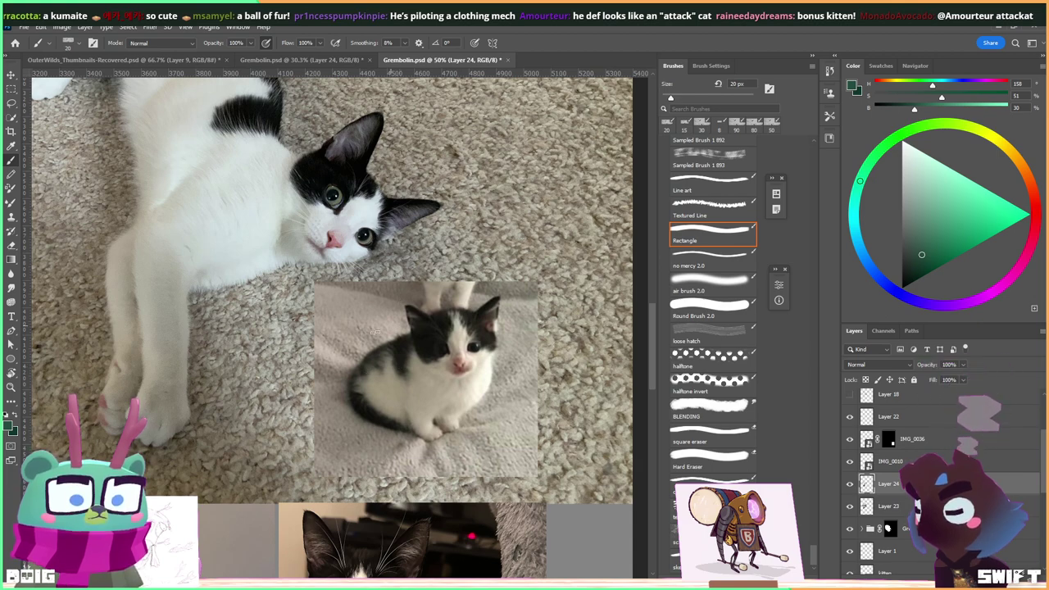
scroll(275, 305, "up", 10)
scroll(275, 305, "left", 14)
scroll(270, 308, "down", 5)
scroll(270, 307, "left", 20)
scroll(296, 320, "left", 17)
scroll(295, 320, "up", 4)
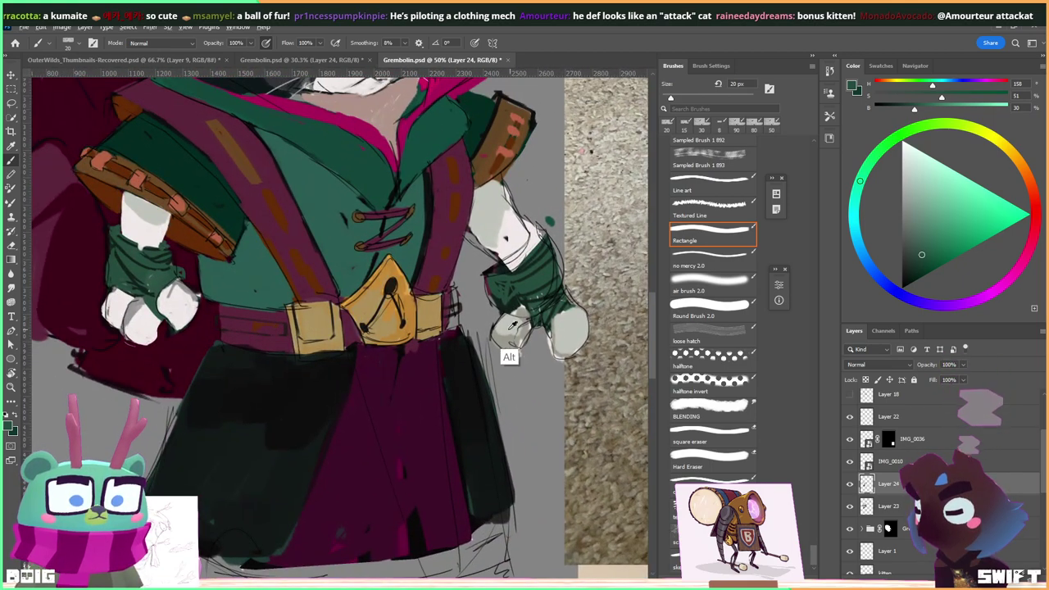
Shade the toes of the character's right paw with light grey and off-white sampled from the painted paws.
left_click(514, 326, "alt")
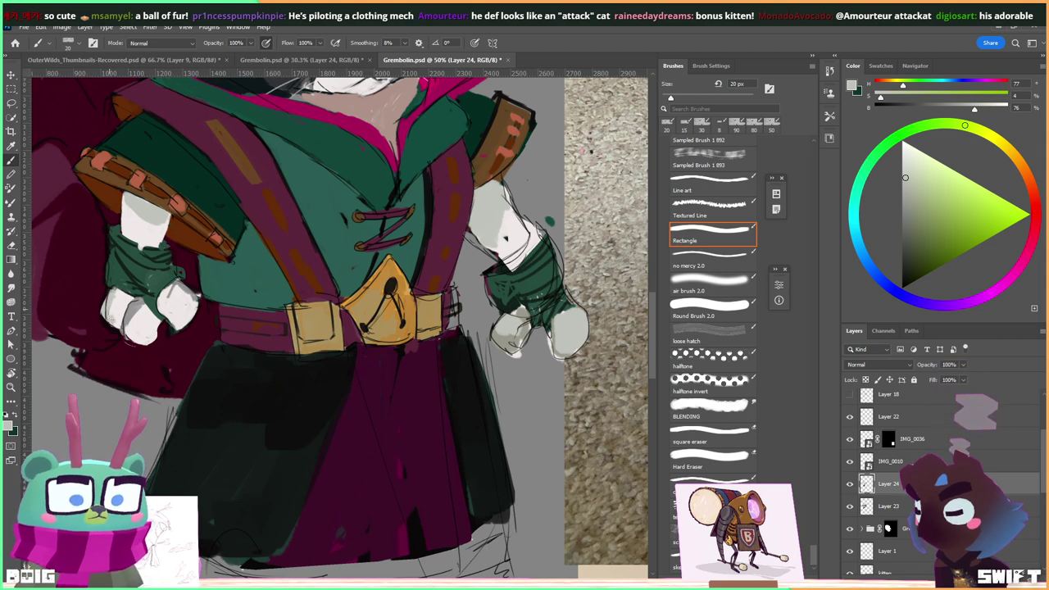
left_click(120, 329, "alt")
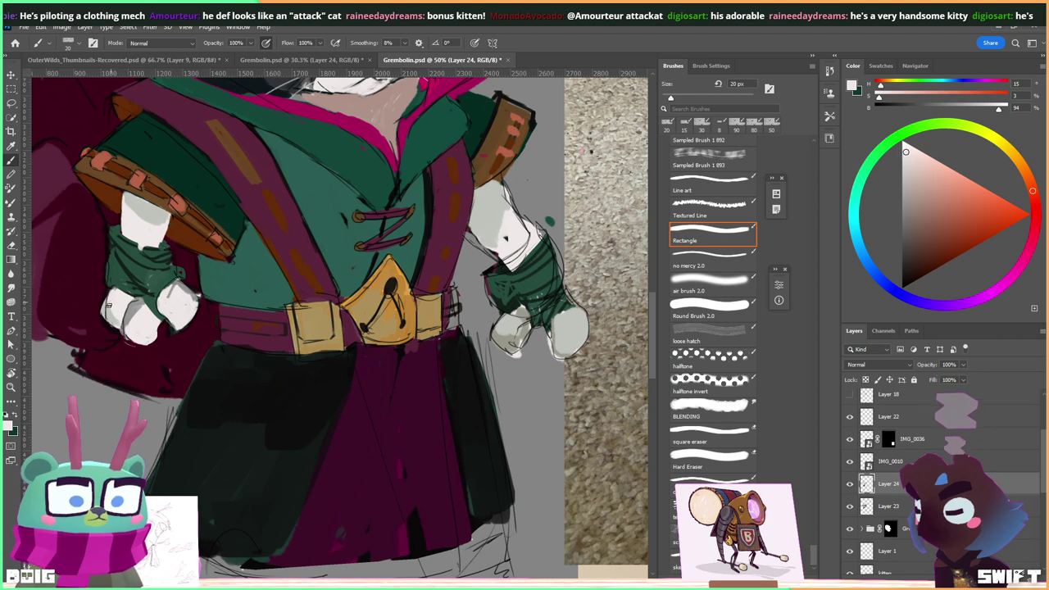
left_click(113, 346, "alt")
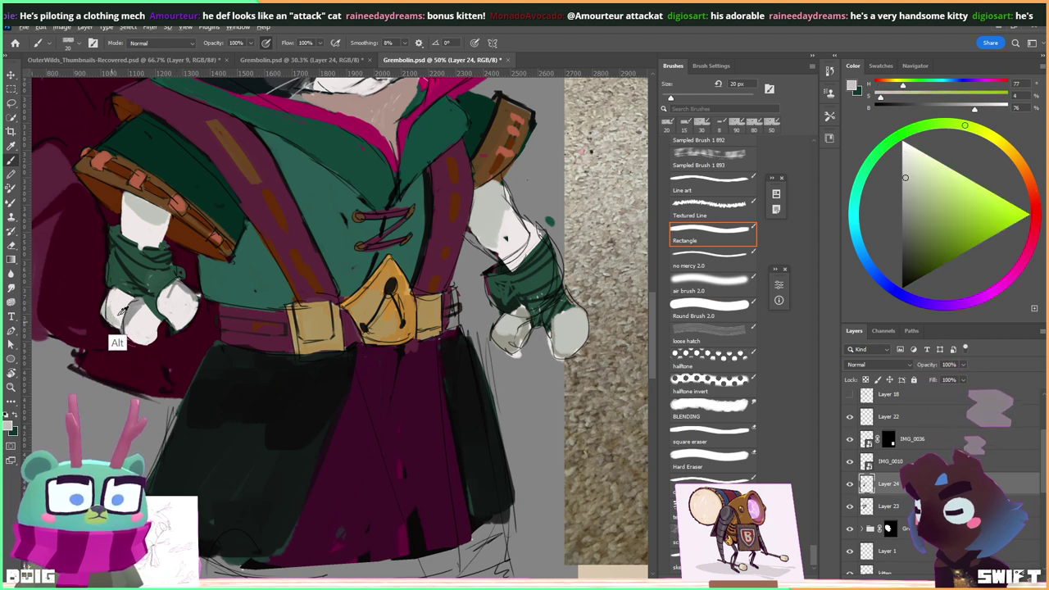
mouse_move(176, 319)
left_mouse_down()
mouse_move(189, 303)
mouse_move(192, 313)
mouse_move(171, 318)
mouse_move(187, 306)
left_mouse_up()
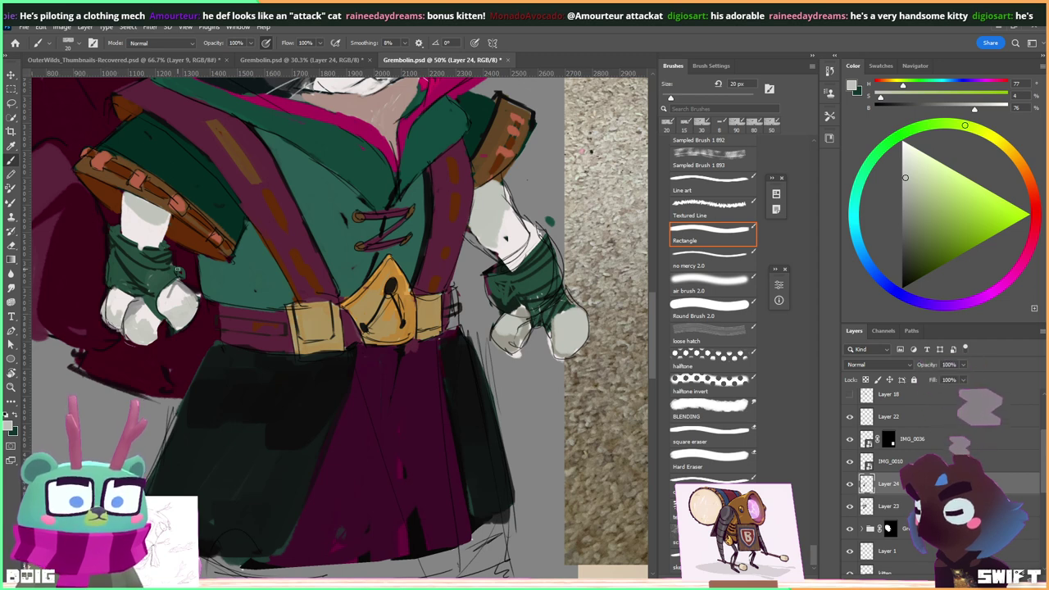
Refine the light grey shadow on the character's right forearm beneath the brown cuff, alternating sampled grey and off-white.
left_click(149, 224, "alt")
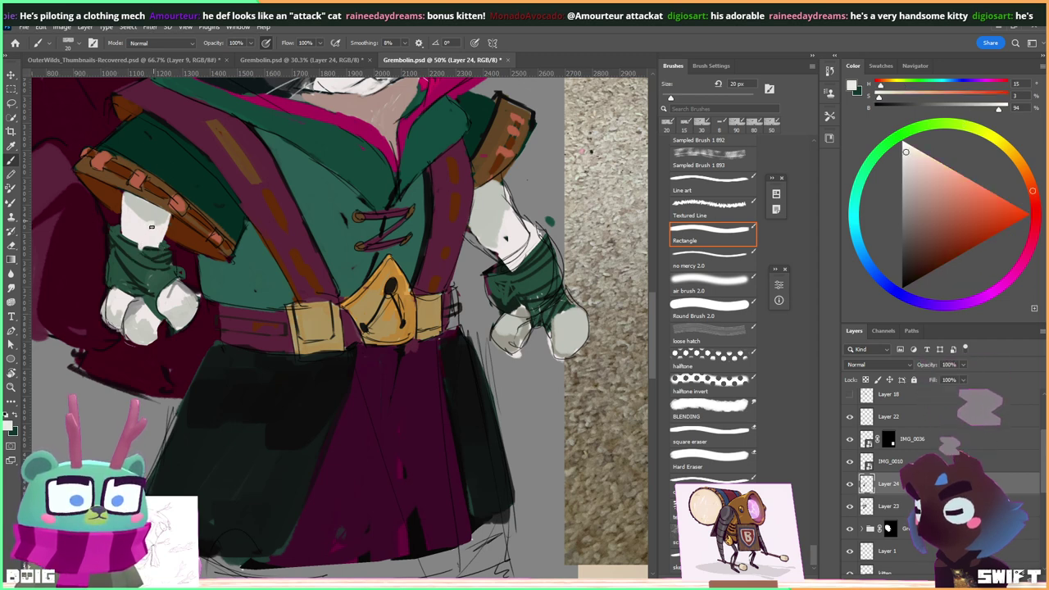
left_click(157, 216, "alt")
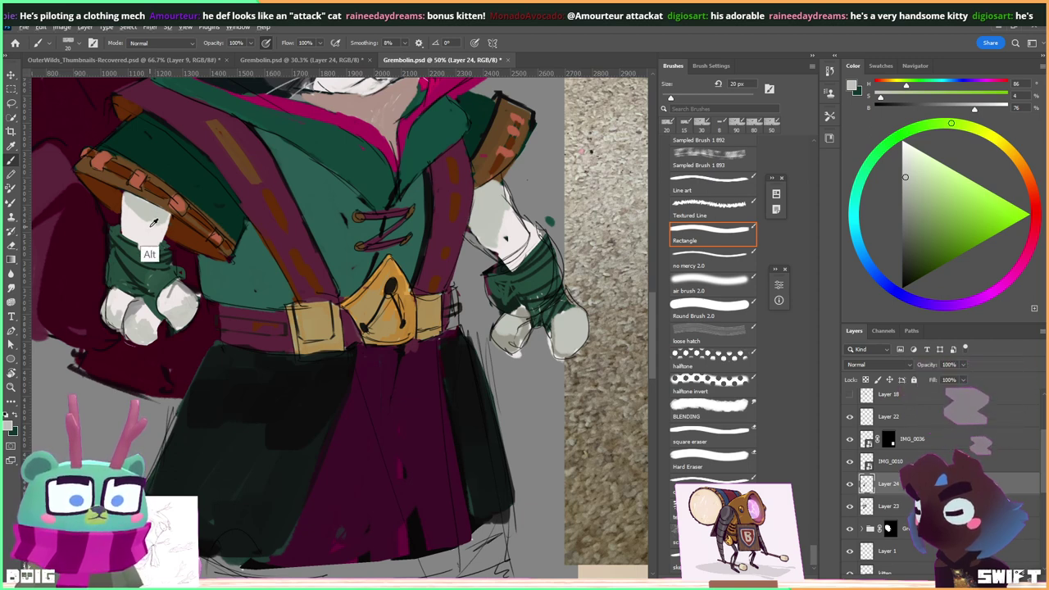
left_click(150, 221, "alt")
left_click(151, 215, "alt")
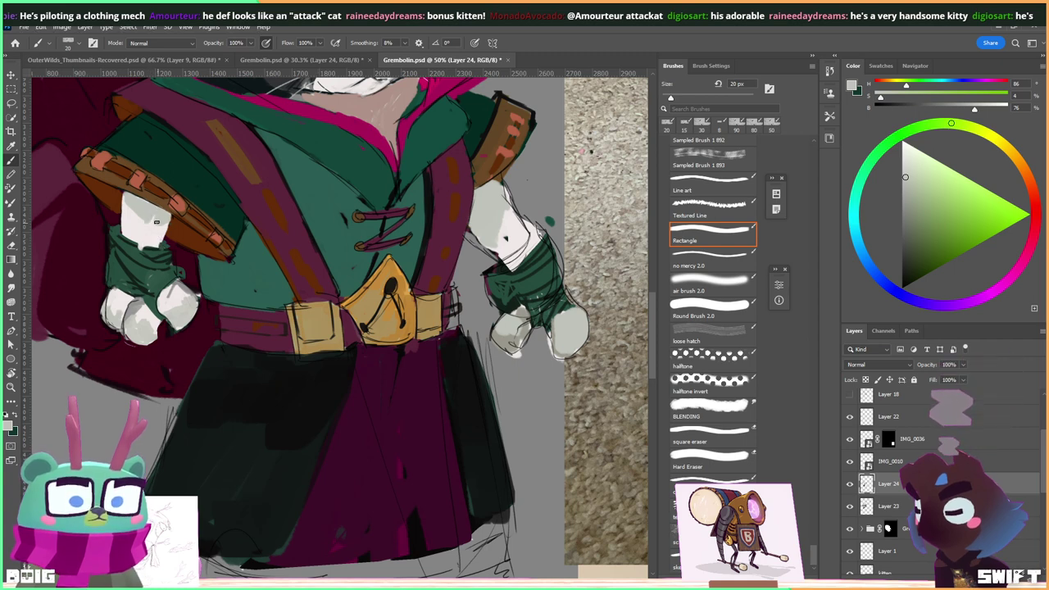
left_click(147, 227, "alt")
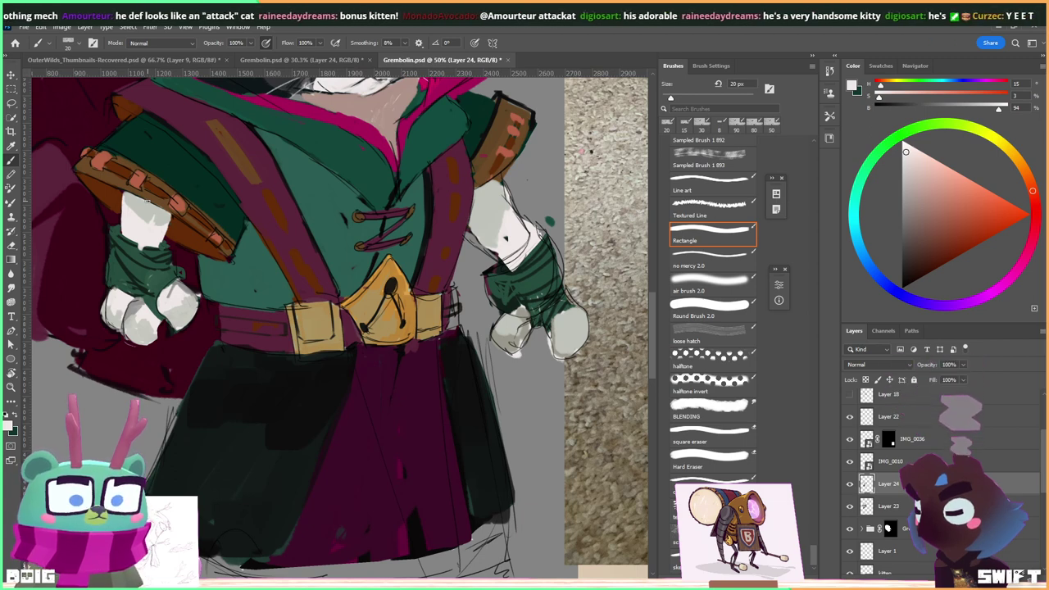
left_click(129, 199, "alt")
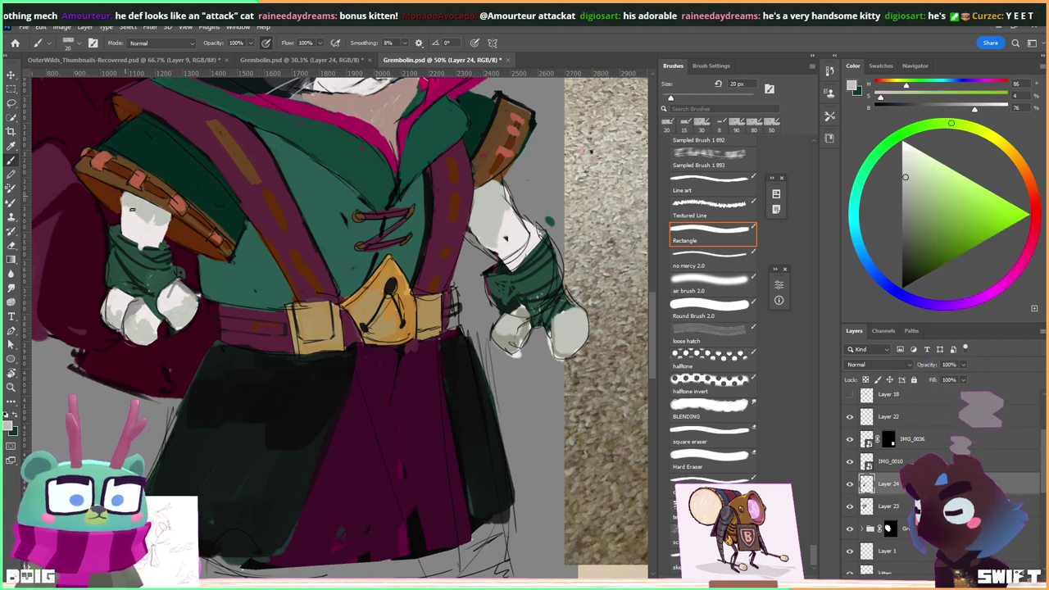
left_click(121, 201, "alt")
left_click_drag(243, 170, 201, 189)
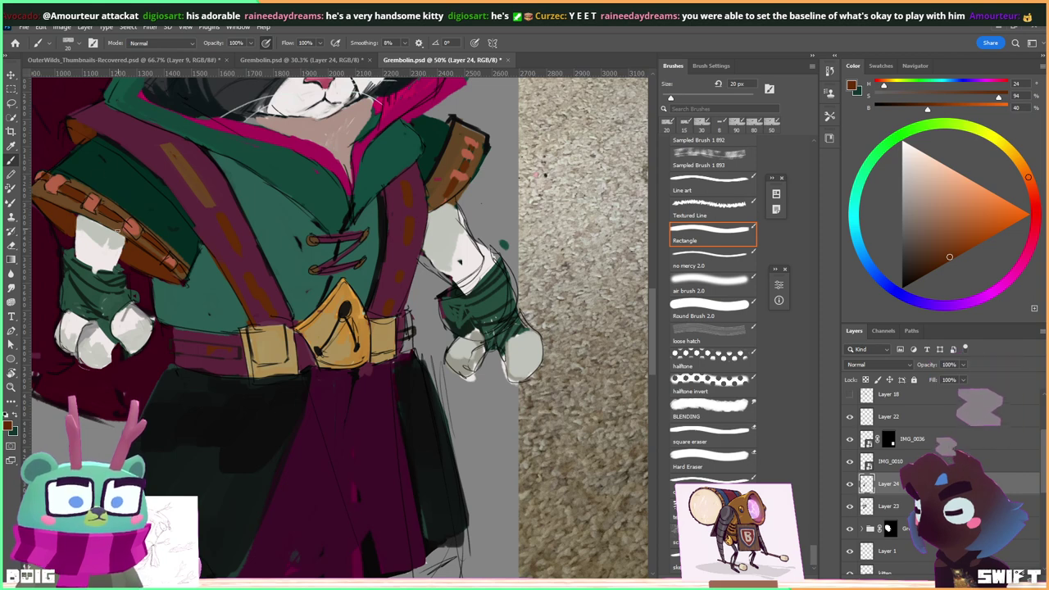
left_click(115, 242, "alt")
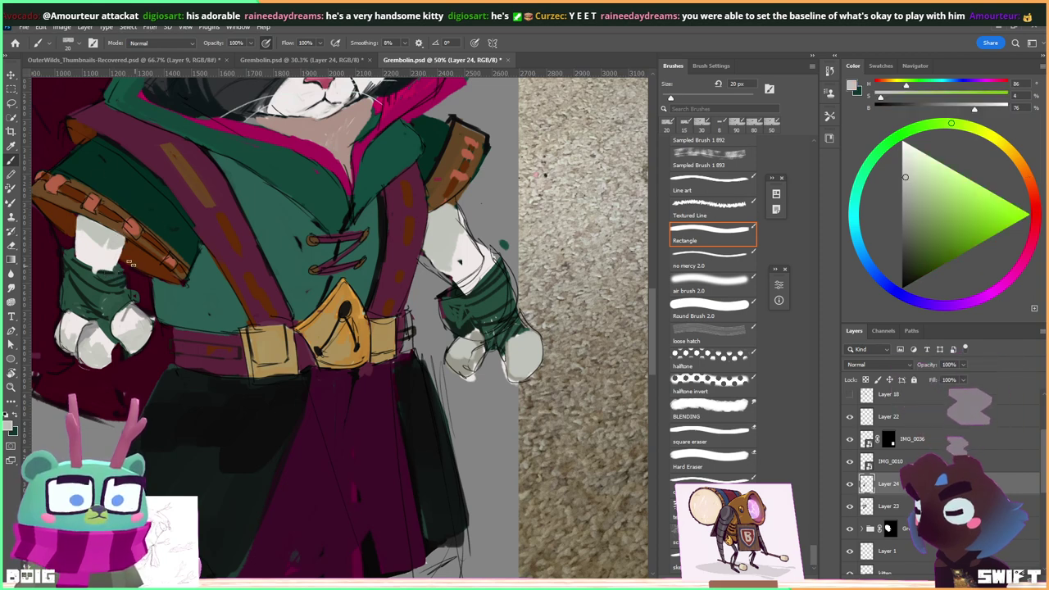
Paint the folds and edges of the right wrist wrap with dark and mid greens sampled from both wraps.
left_click(95, 303, "alt")
left_click(90, 293, "alt")
left_click(458, 321, "alt")
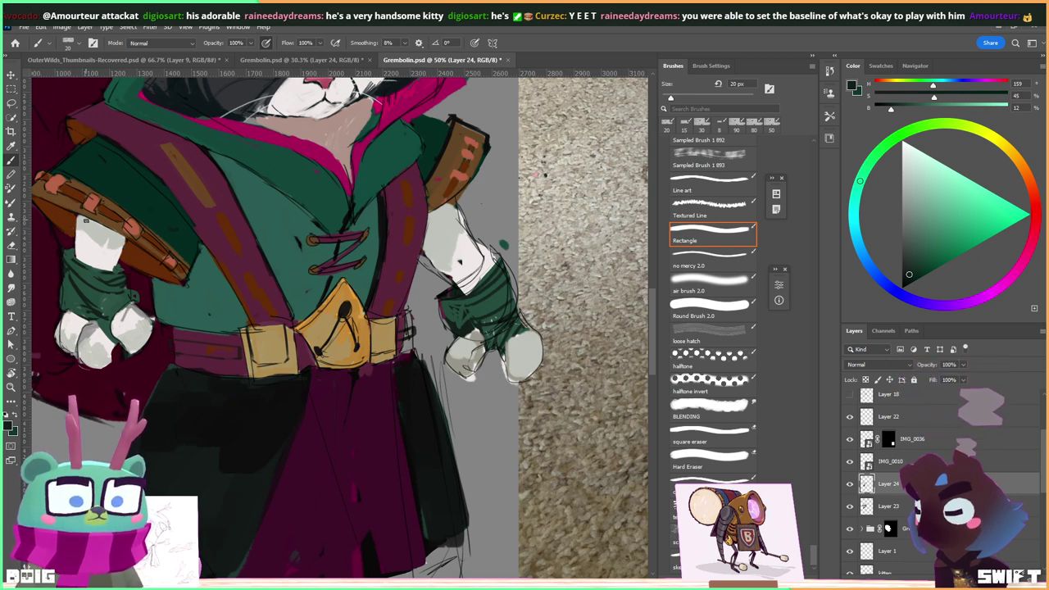
left_click(126, 288, "alt")
left_click(124, 291, "alt")
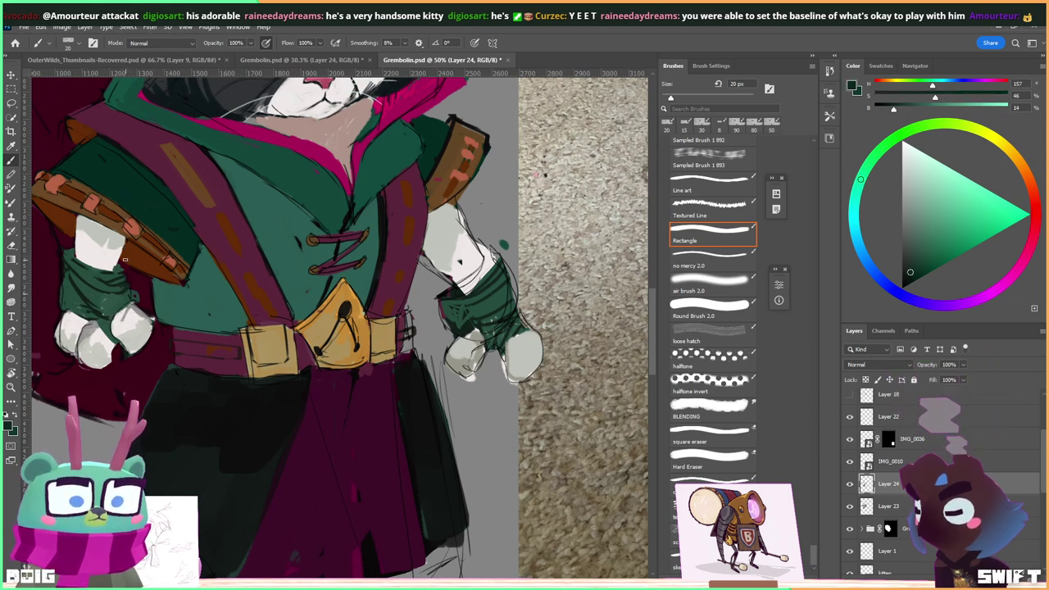
left_click(124, 289, "alt")
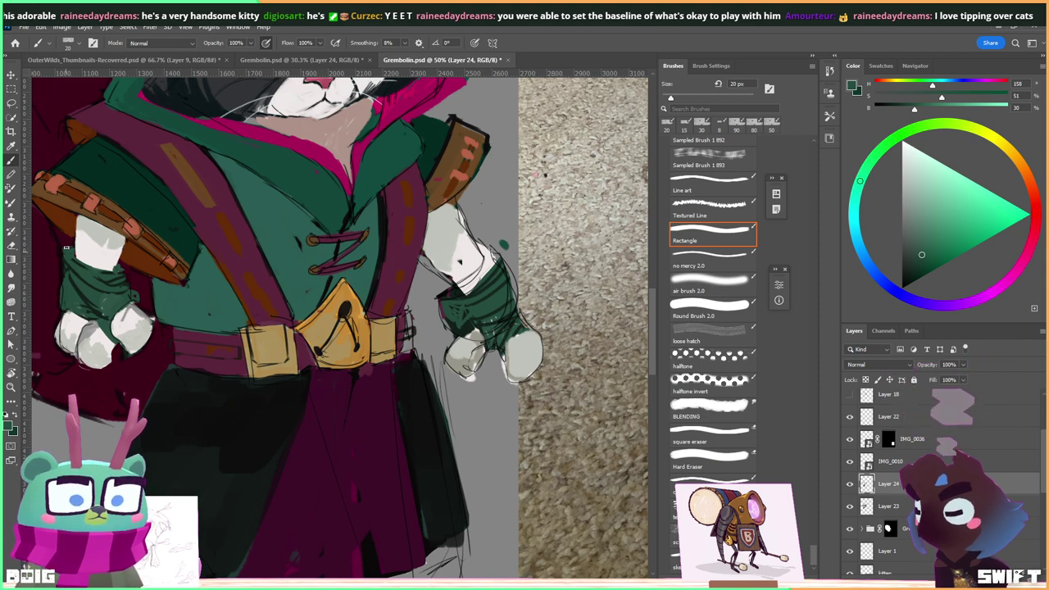
Clean up the edge where the right forearm meets the green wrap, using sampled off-white, near-black and dark green.
left_click_drag(116, 260, 136, 289)
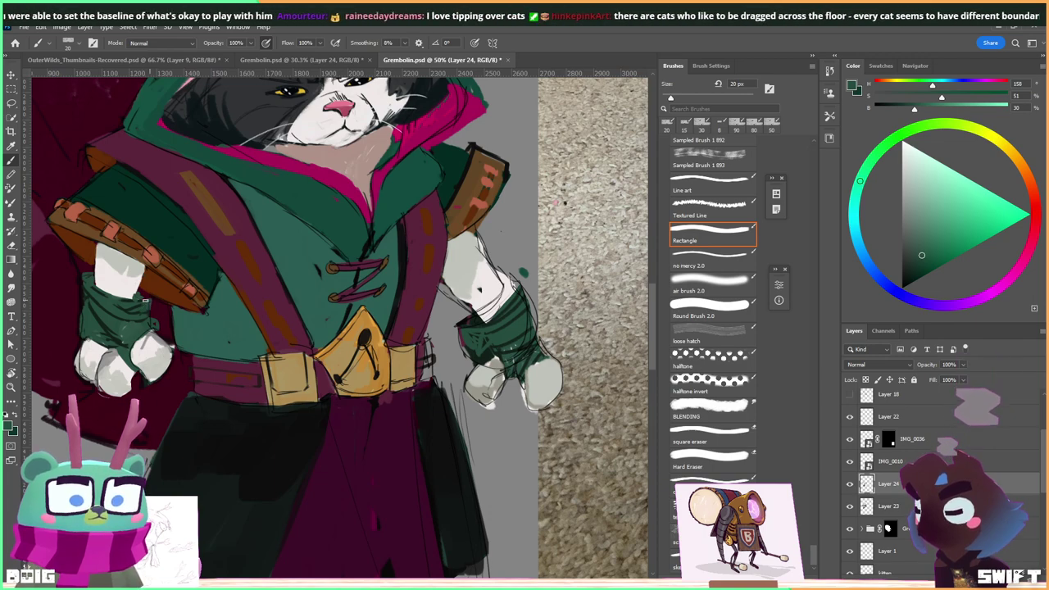
left_click(135, 284, "alt")
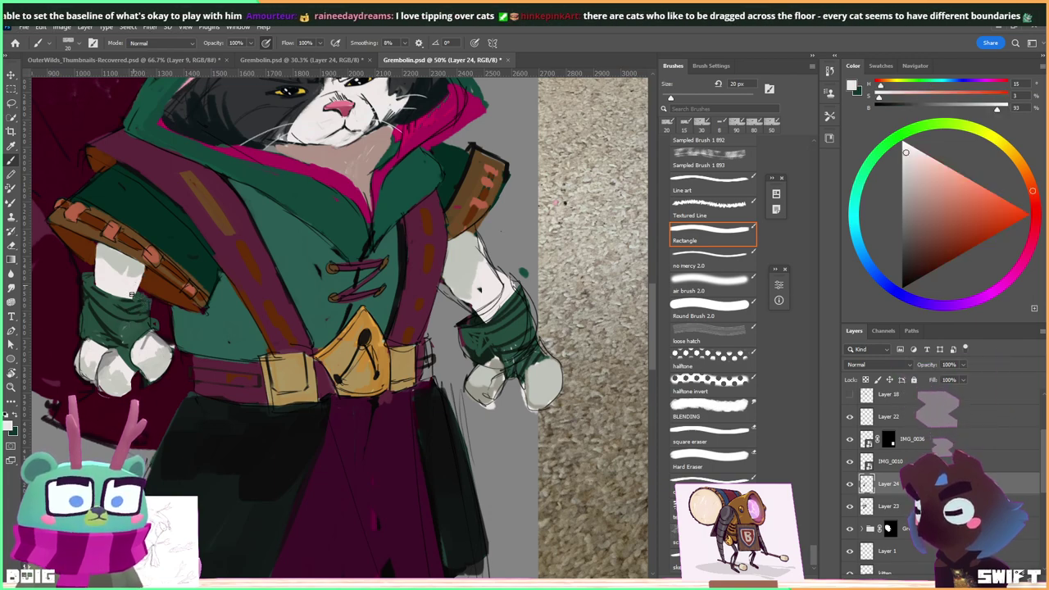
scroll(132, 297, "up", 3)
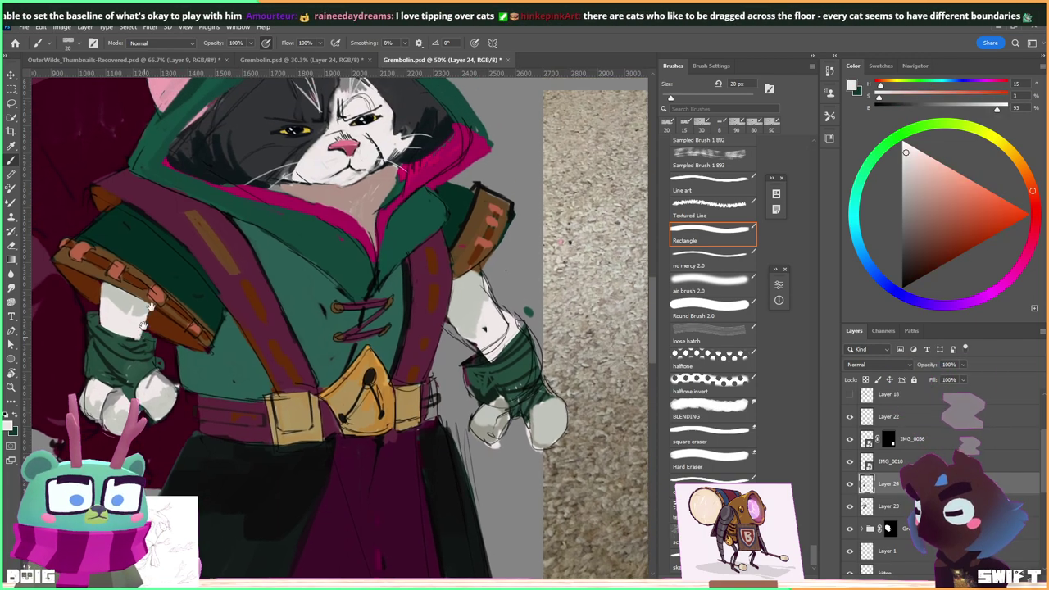
left_click(146, 418, "alt")
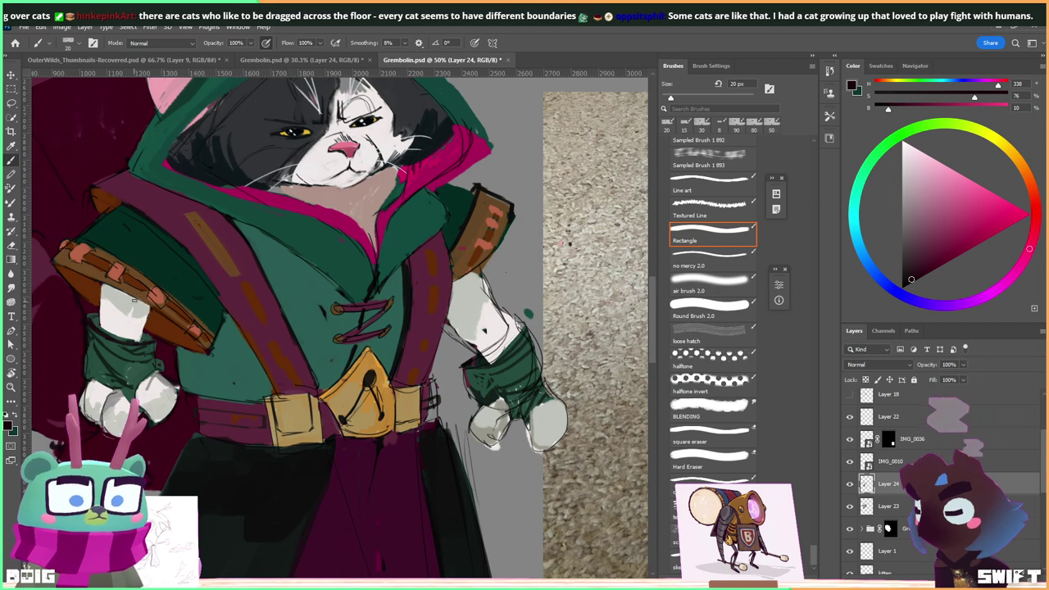
left_click(92, 347, "alt")
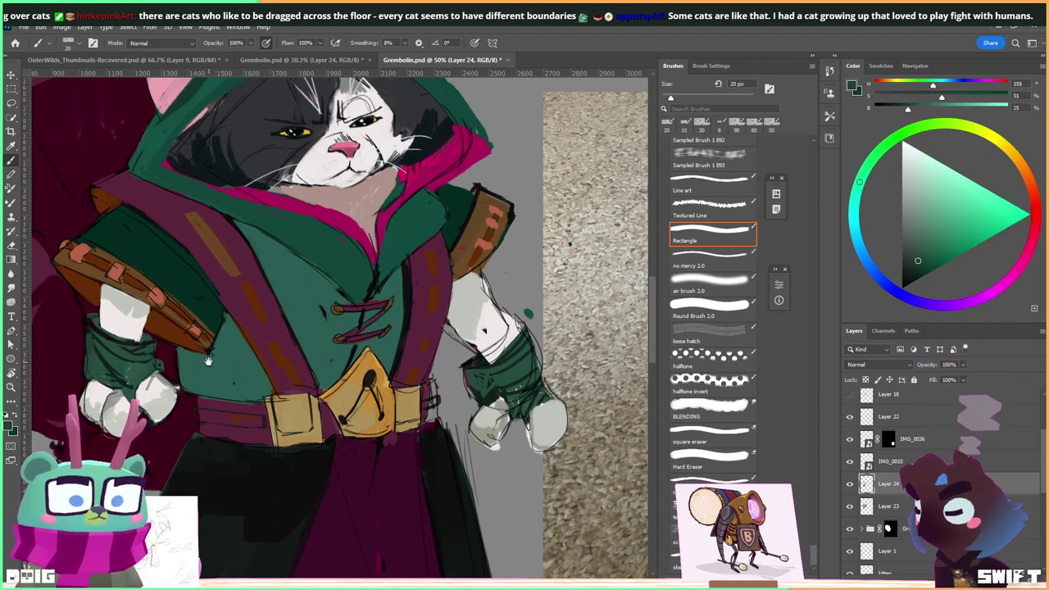
Touch up the lower part of the right wrist wrap above the paw with sampled mid and dark greens.
left_click_drag(208, 362, 196, 317)
left_click(149, 335, "alt")
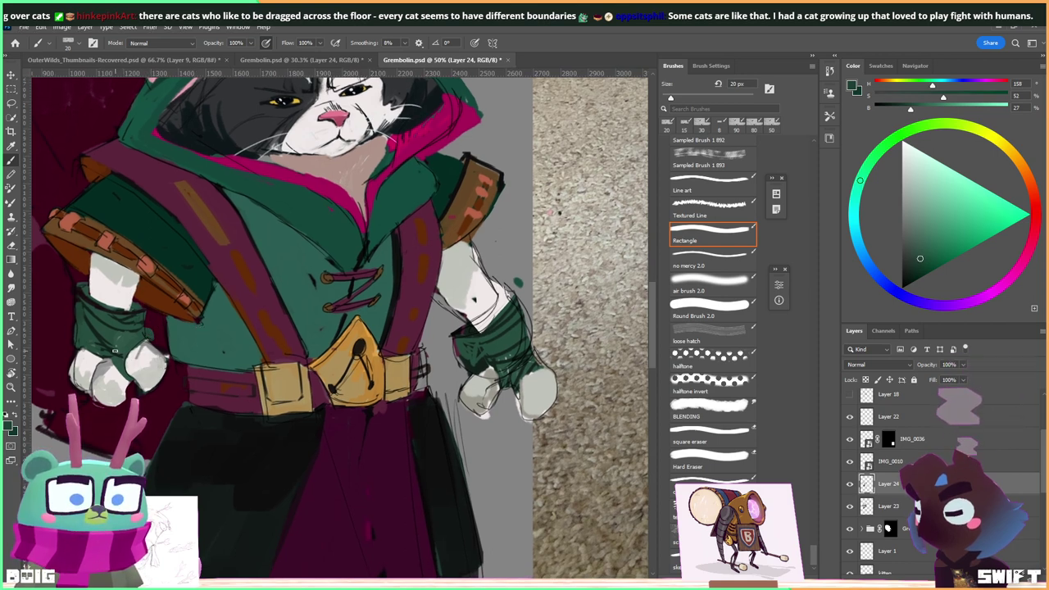
left_click(120, 352, "alt")
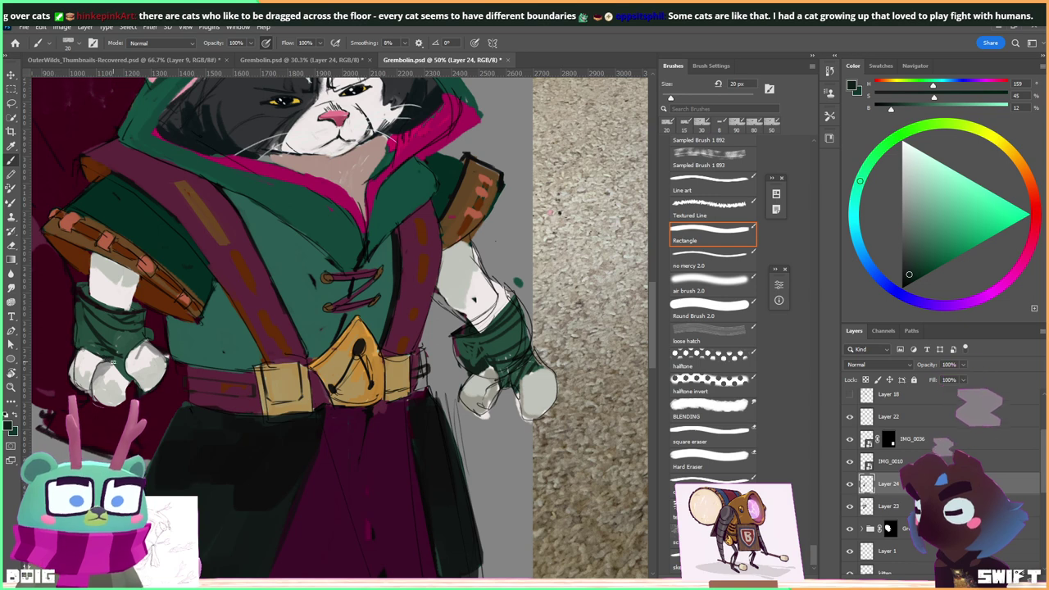
scroll(113, 352, "down", 1)
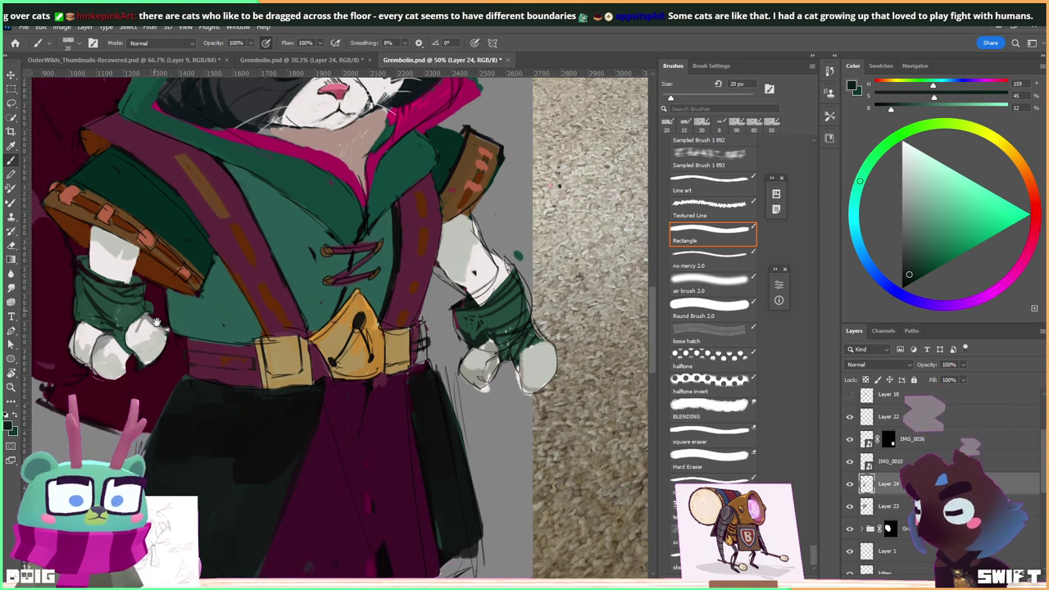
Refine the right paw's shading and outer edge with sampled off-white, grey and the background's dark maroon.
left_click(112, 343, "alt")
left_click(102, 344, "alt")
left_click_drag(187, 332, 181, 350)
left_click(136, 342, "alt")
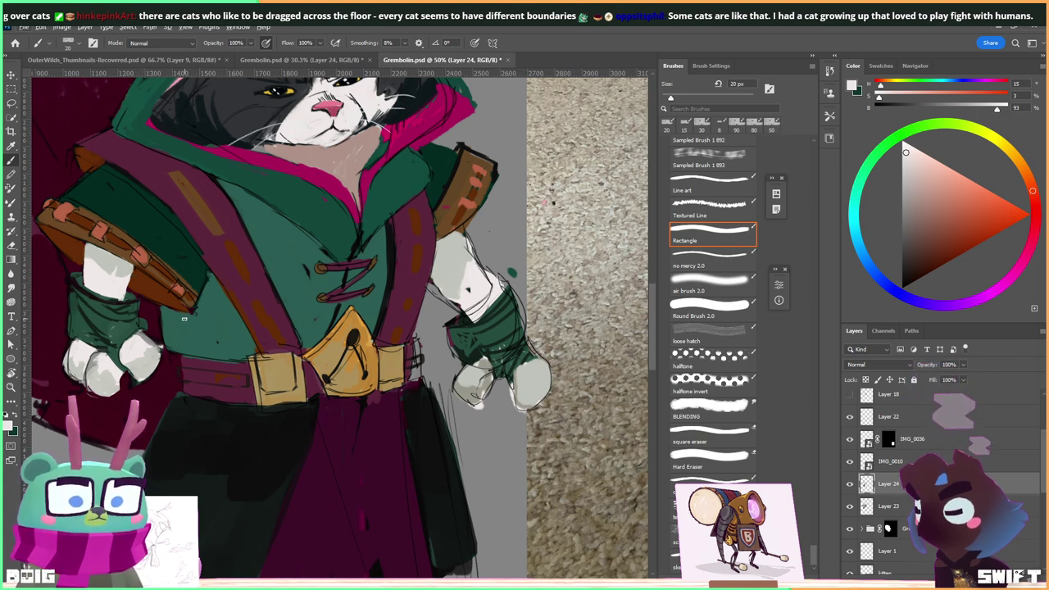
left_click(149, 335, "alt")
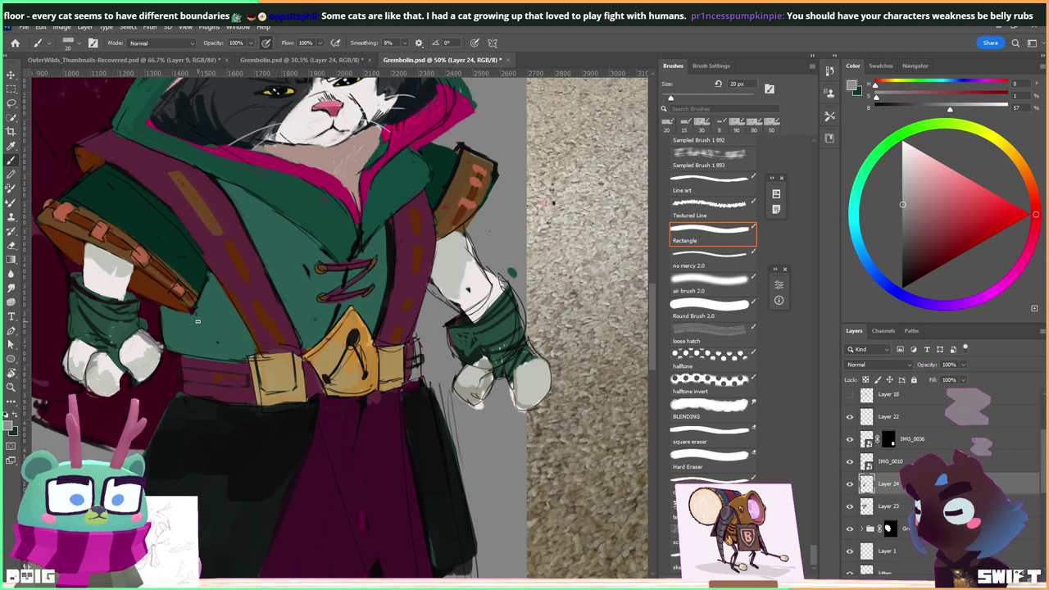
left_click(160, 344, "alt")
left_click(164, 335, "alt")
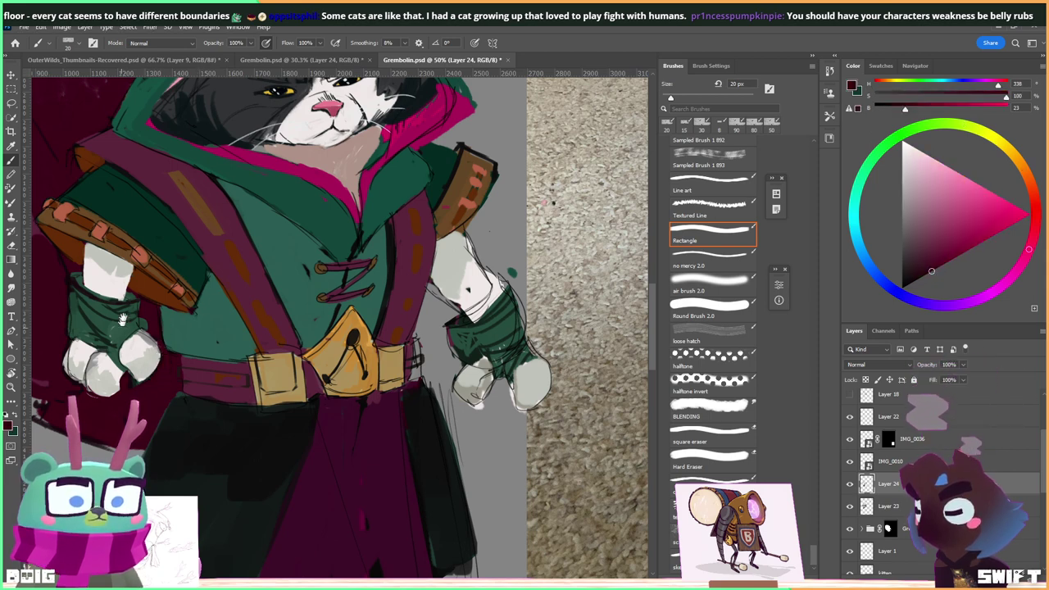
Retouch the right forearm and the wrap's upper edge with sampled off-white, near-black and green.
left_click_drag(121, 334, 145, 378)
left_click(141, 328, "alt")
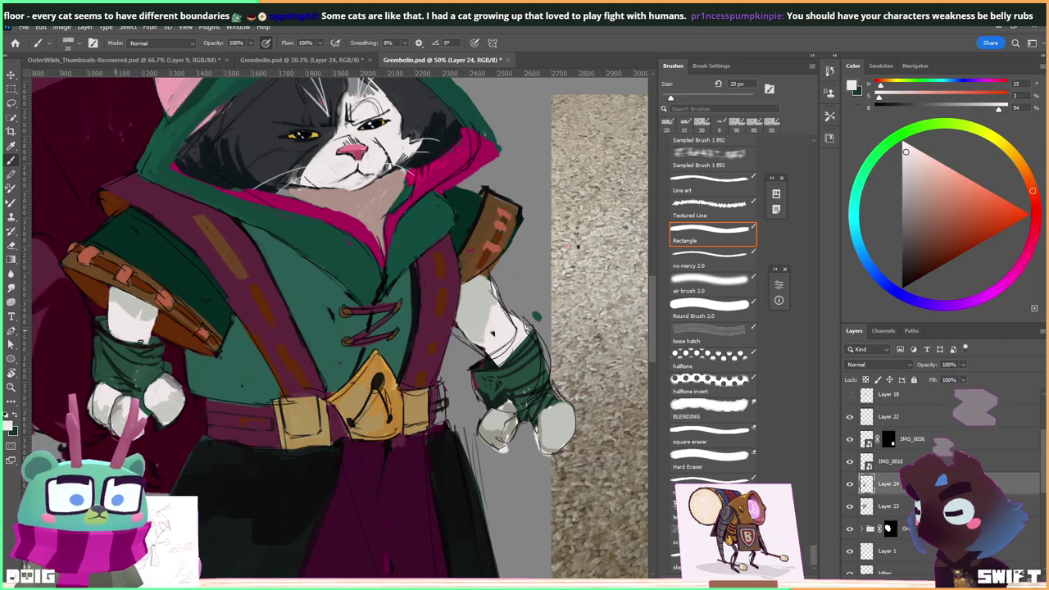
left_click_drag(123, 343, 144, 341)
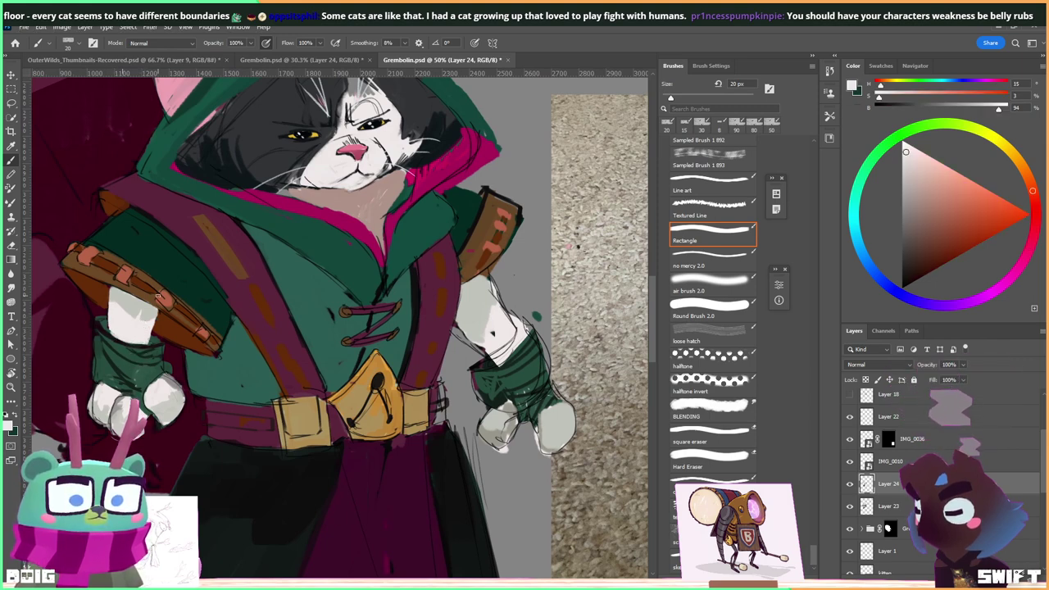
left_click(153, 342, "alt")
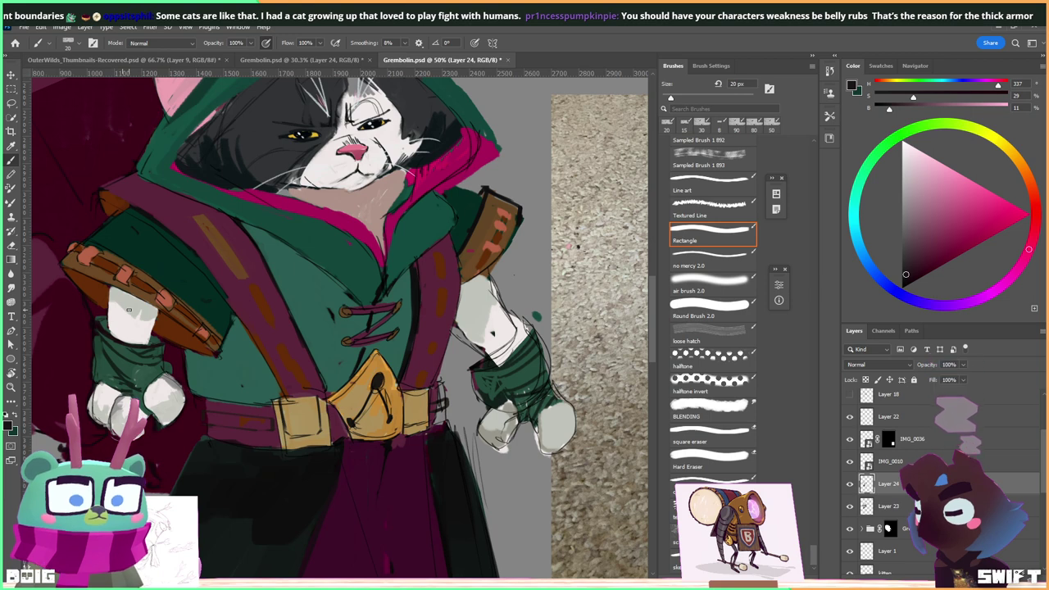
mouse_move(146, 321)
left_mouse_down()
mouse_move(131, 361)
mouse_move(123, 336)
mouse_move(148, 343)
left_mouse_up()
left_click(123, 361, "alt")
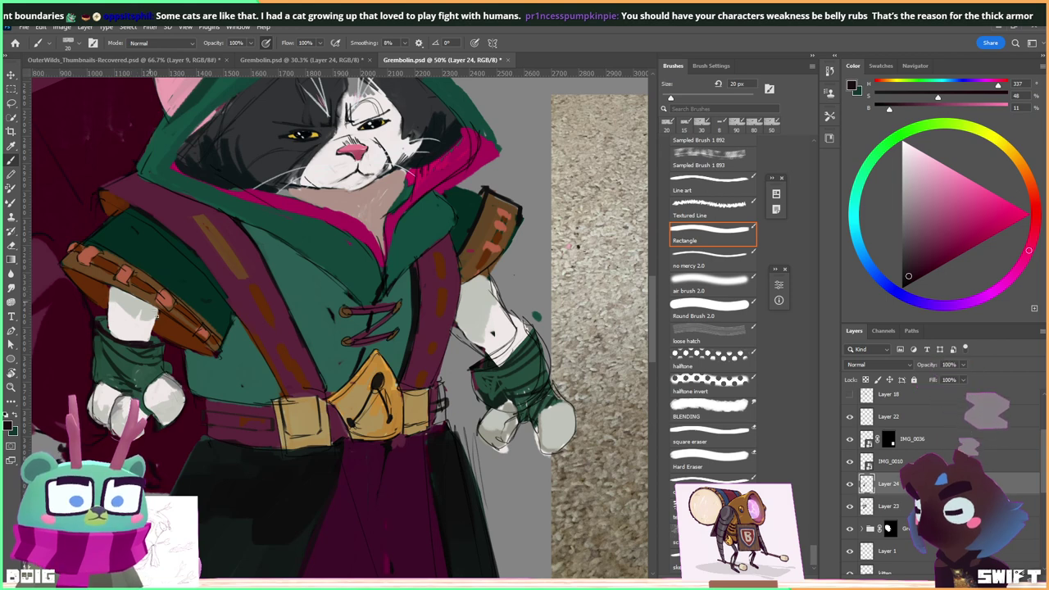
left_click(154, 347, "alt")
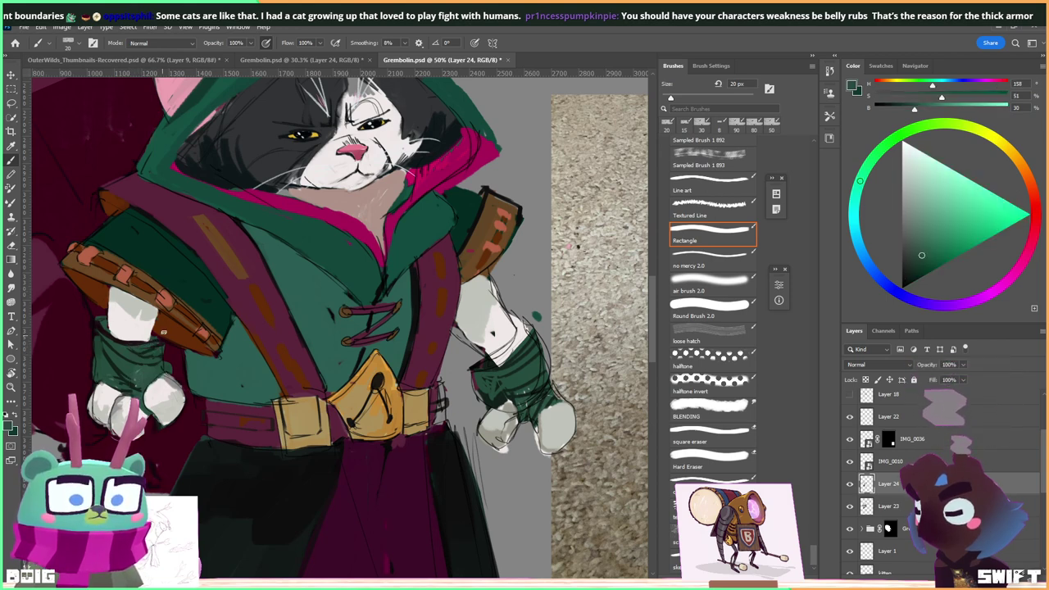
left_click_drag(131, 341, 119, 296)
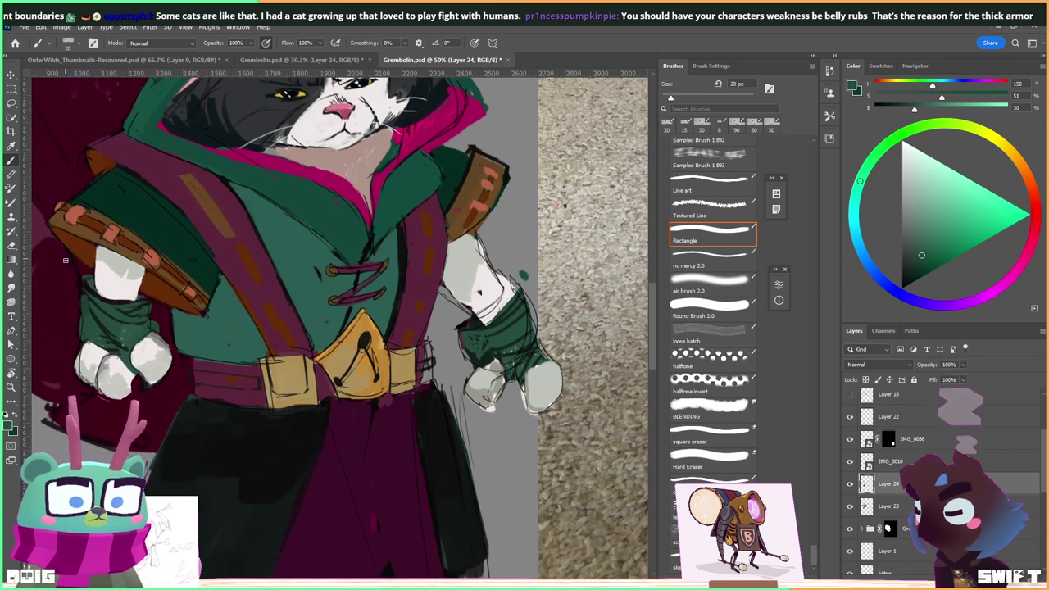
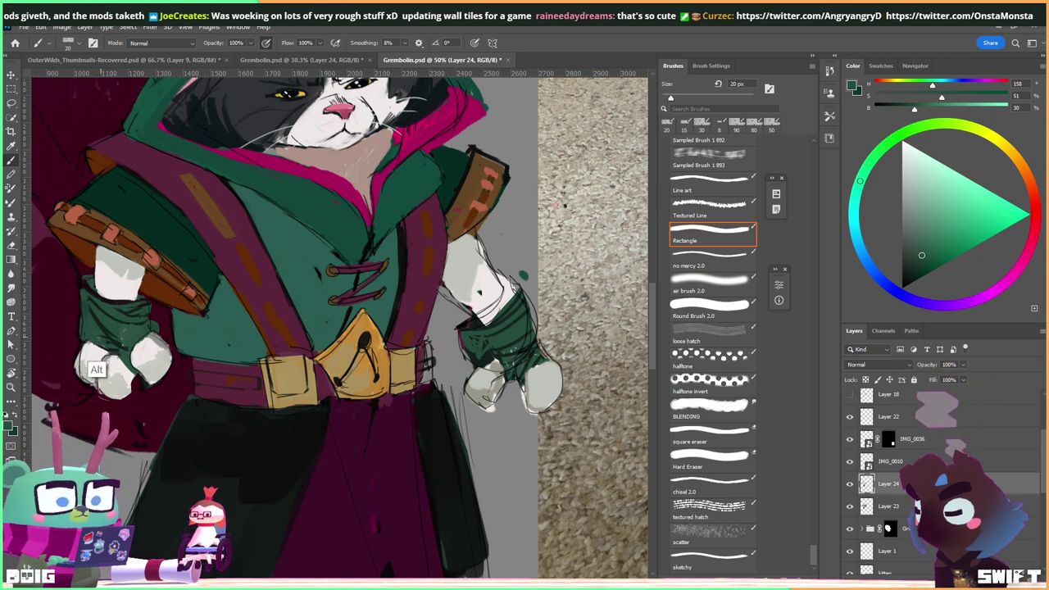
Touch up the left paw with sampled off-white and the right wrist wrap's inner edge with sampled mid and dark greens.
left_click(95, 347, "alt")
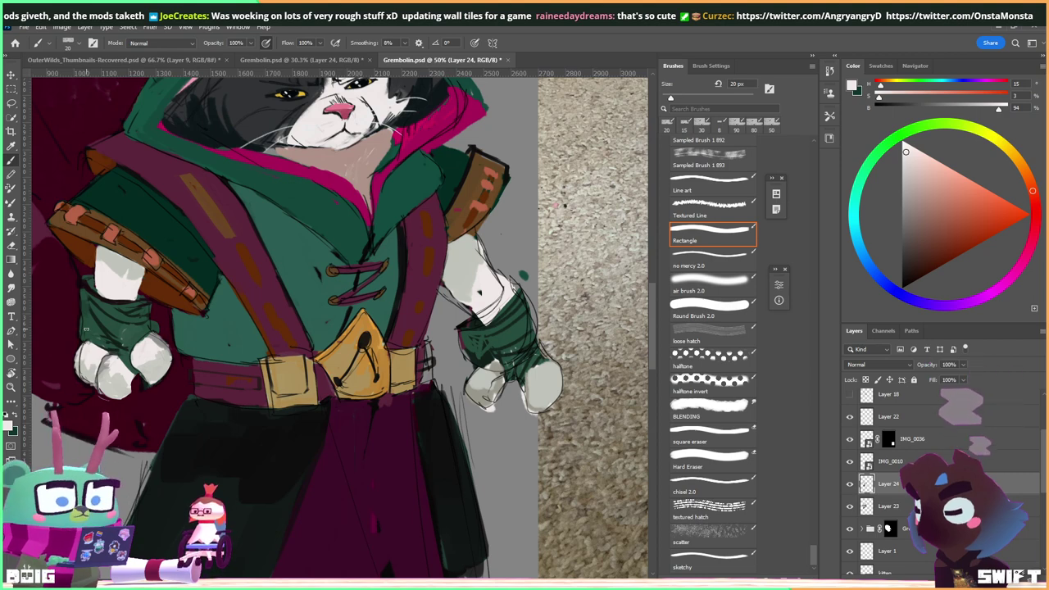
left_click(467, 345, "alt")
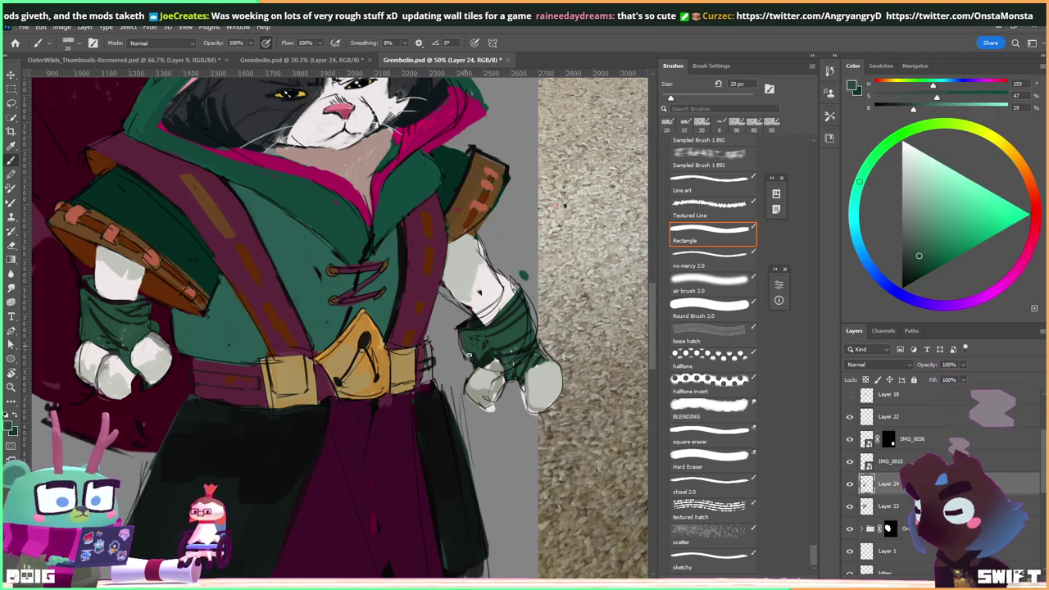
left_click(478, 390, "alt")
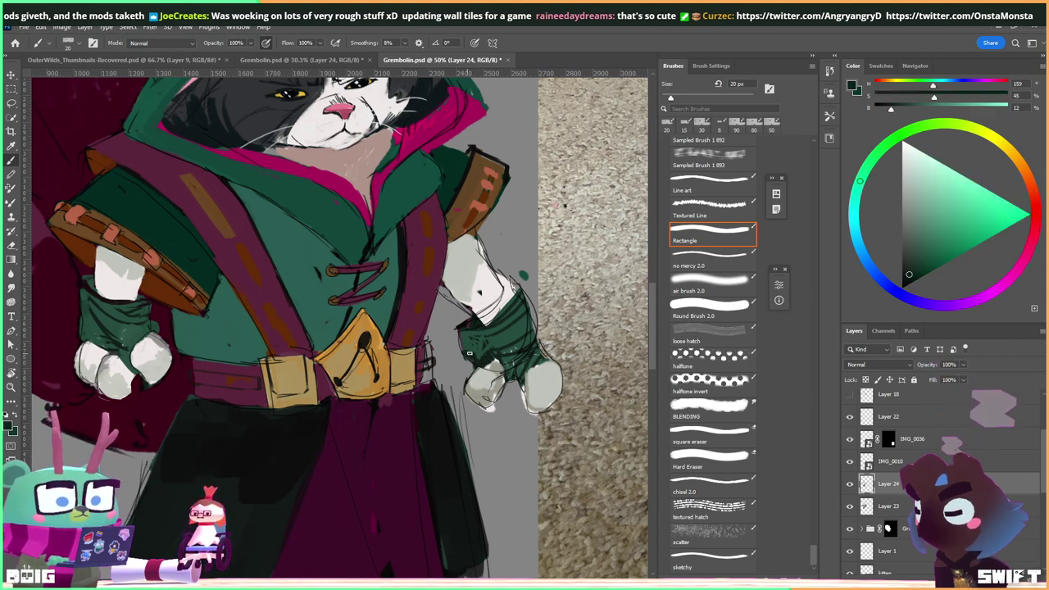
left_click_drag(466, 280, 449, 330)
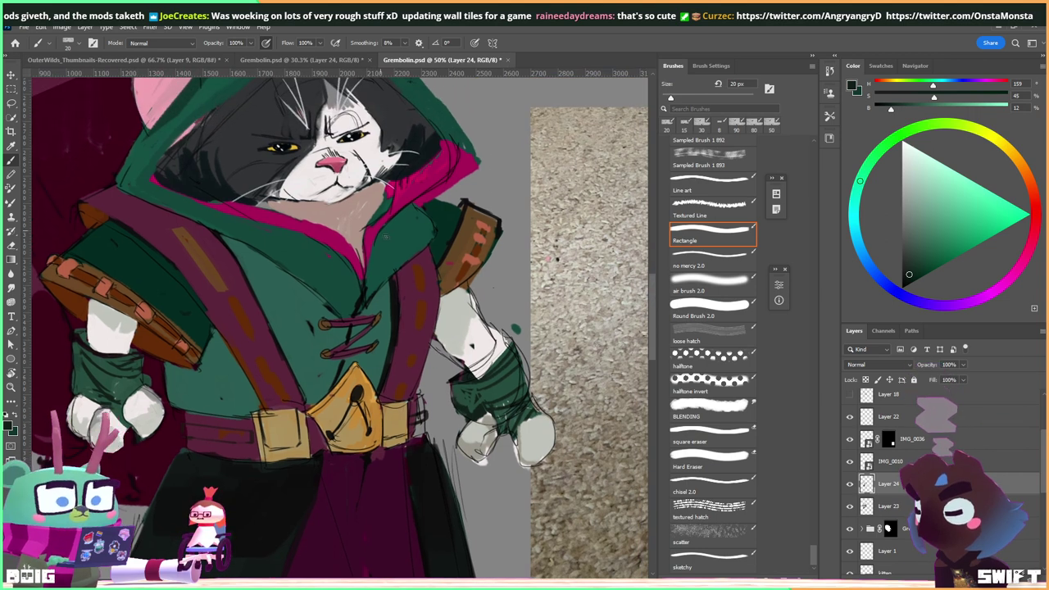
Clean up the point of the collar with sampled magenta and greens, and retouch the hood's rim below the ears in green.
left_click(364, 303, "alt")
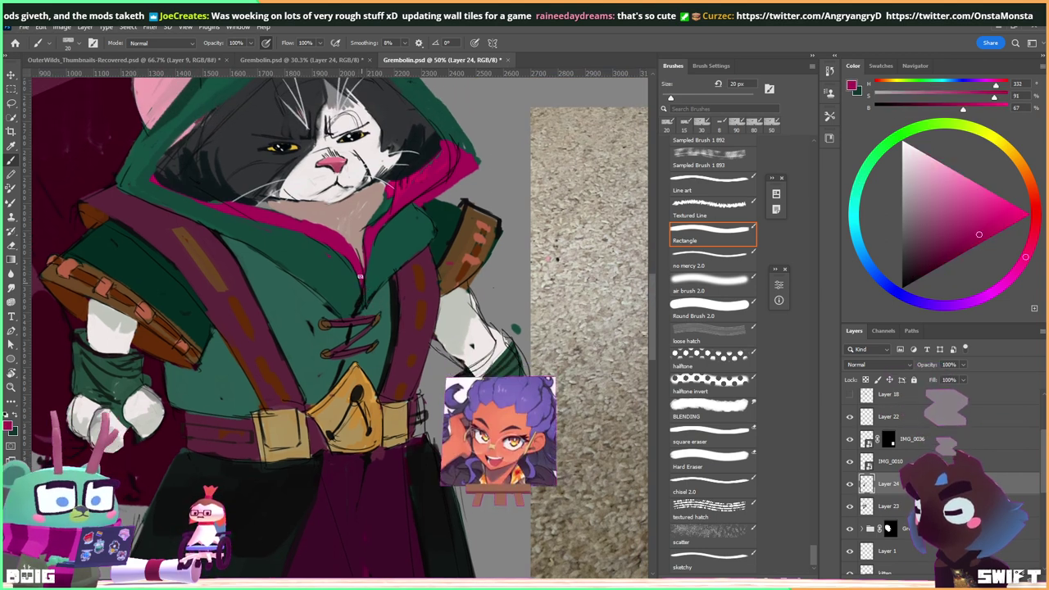
left_click(354, 306, "alt")
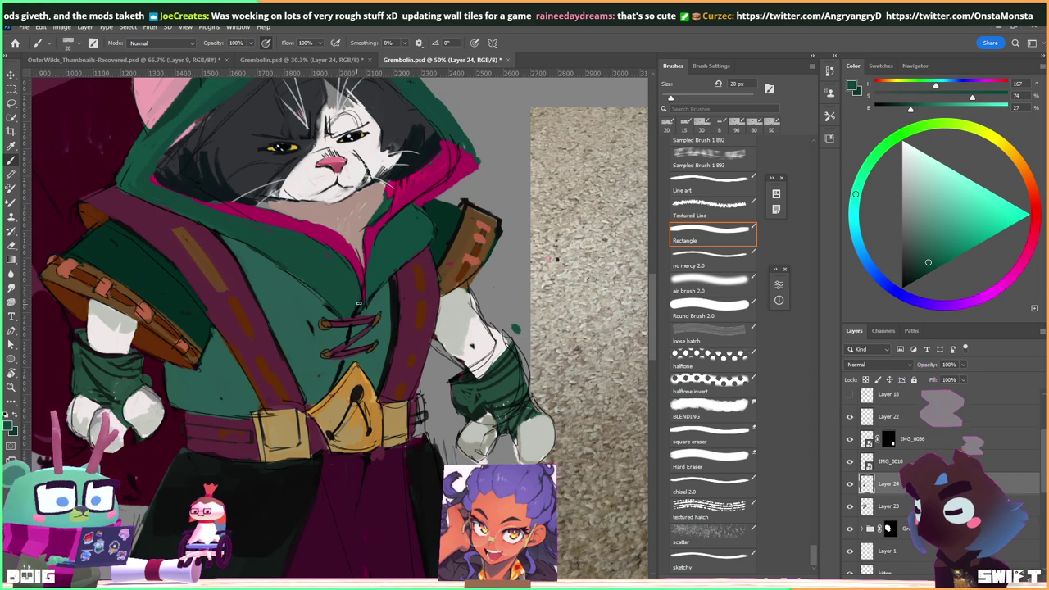
left_click(369, 305, "alt")
left_click_drag(378, 229, 319, 281)
left_click_drag(199, 211, 205, 237)
left_click_drag(364, 186, 392, 202)
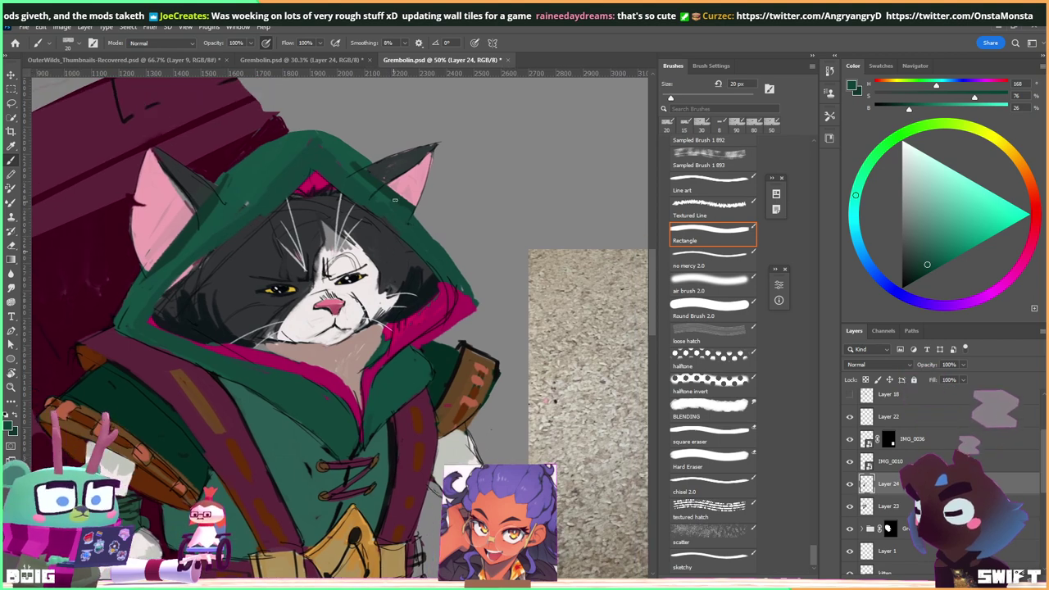
Refine the hood opening below the right ear and the cat's forehead with sampled pink, dark grey and off-white.
left_click(374, 221, "alt")
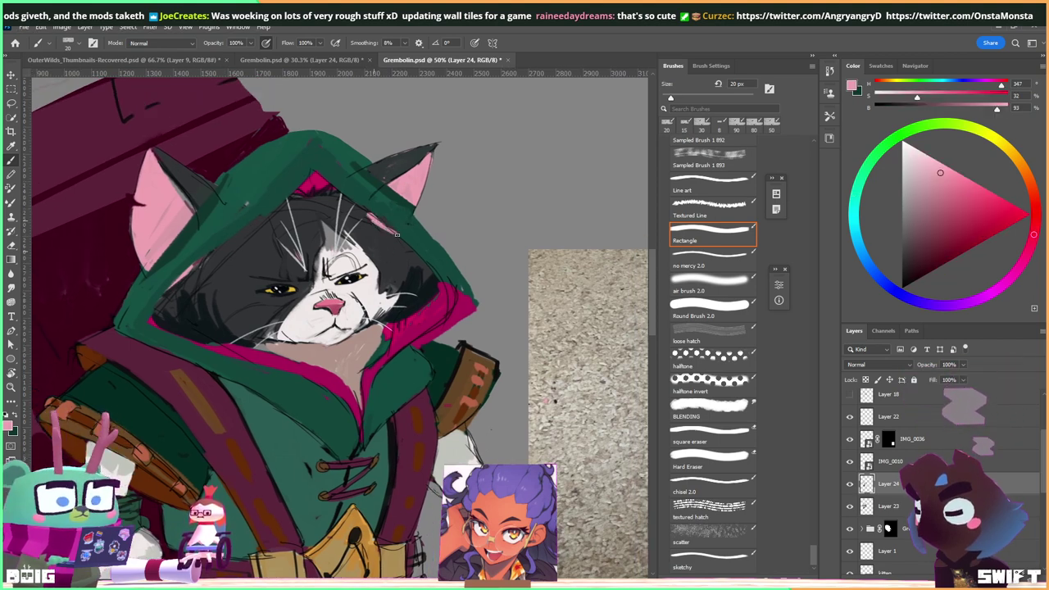
left_click(389, 267, "alt")
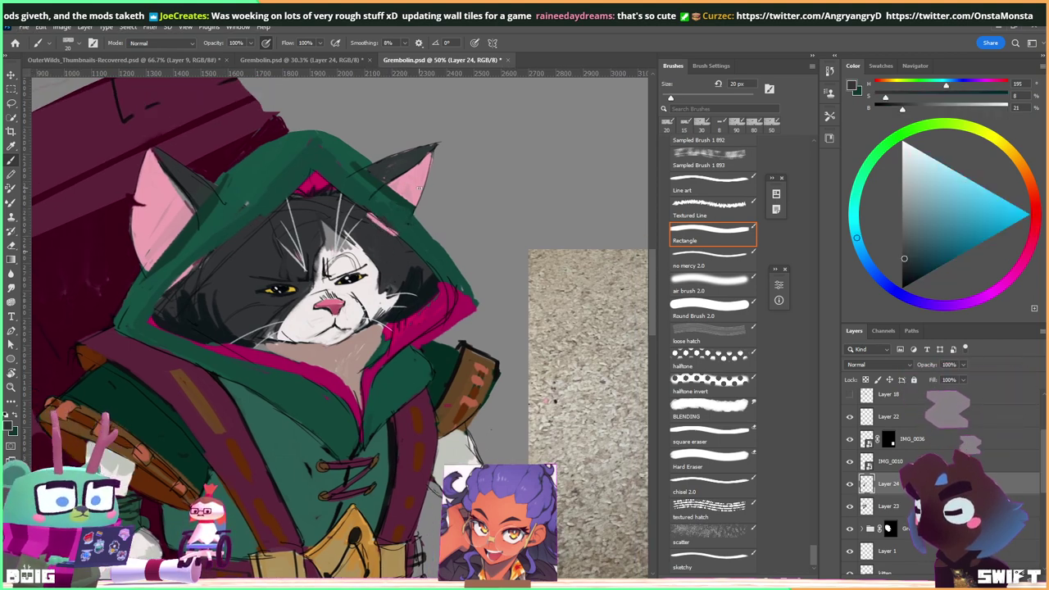
left_click(328, 250, "alt")
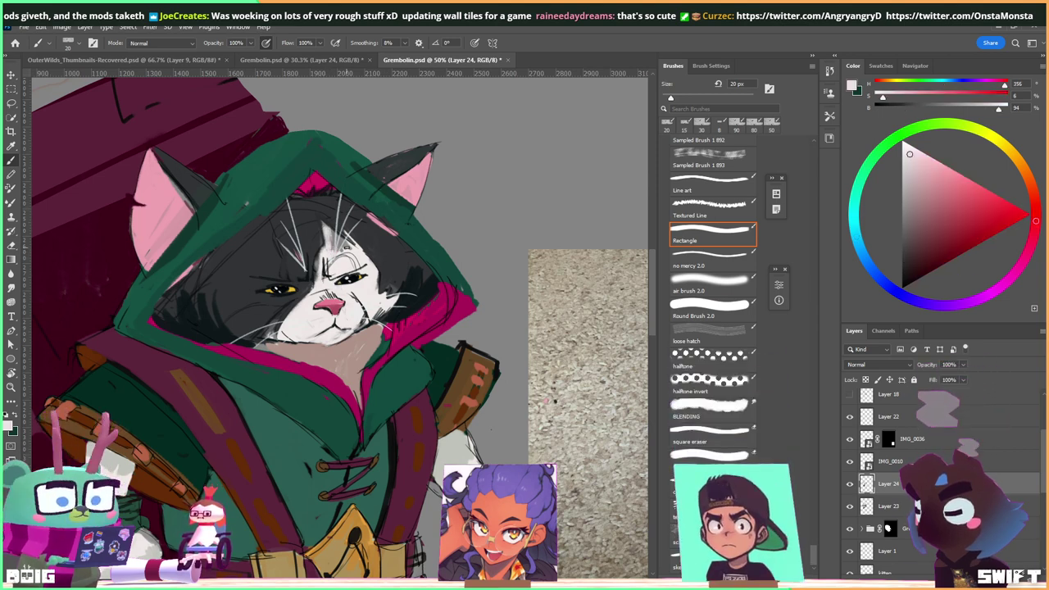
left_click_drag(398, 304, 361, 277)
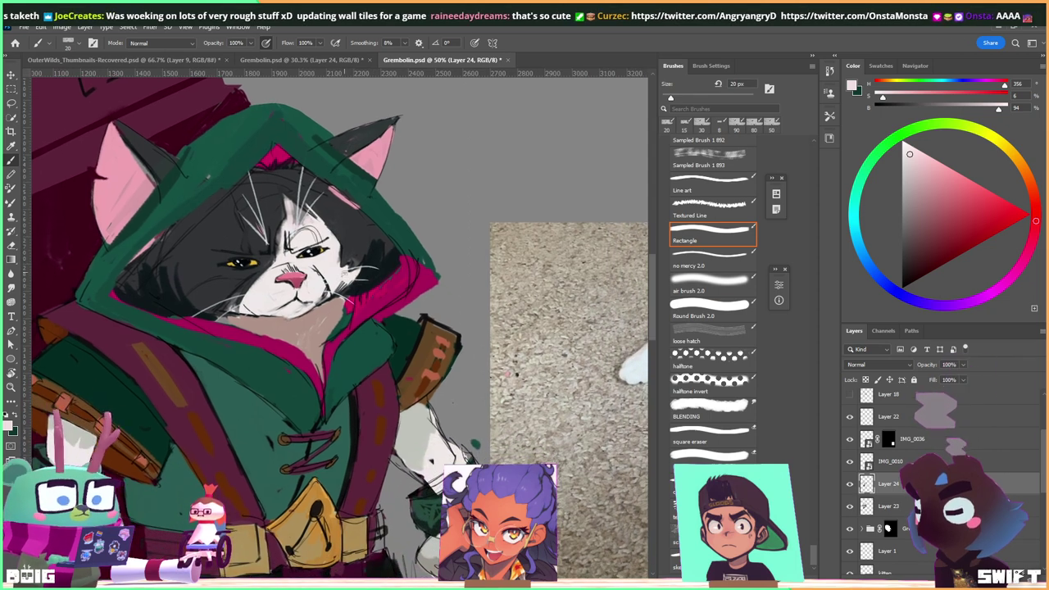
Clean up the hood lining and collar edge beside the right side of the neck with sampled magentas and green.
left_click(349, 305, "alt")
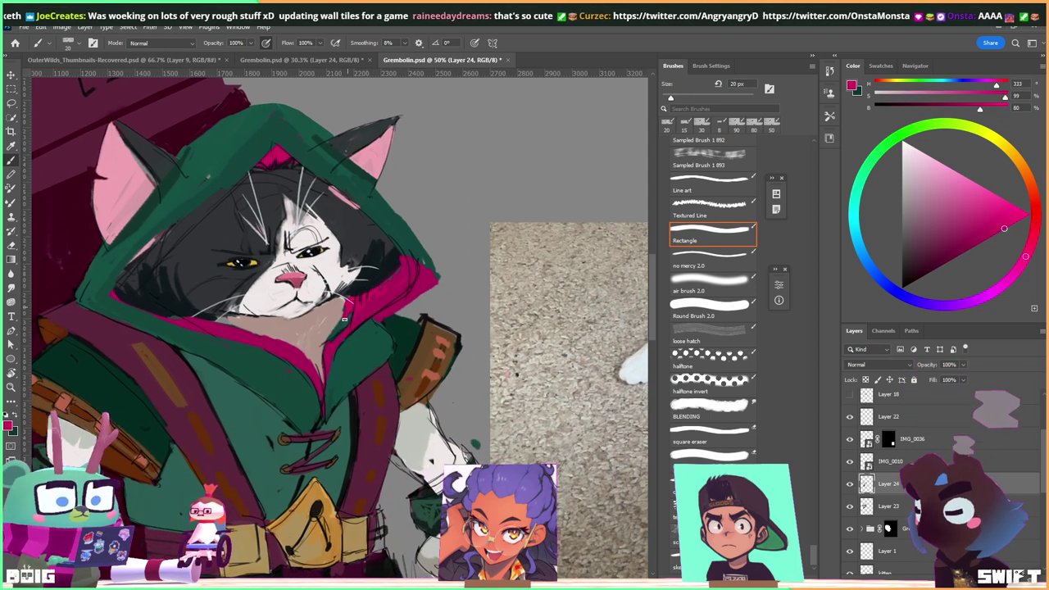
left_click(339, 352, "alt")
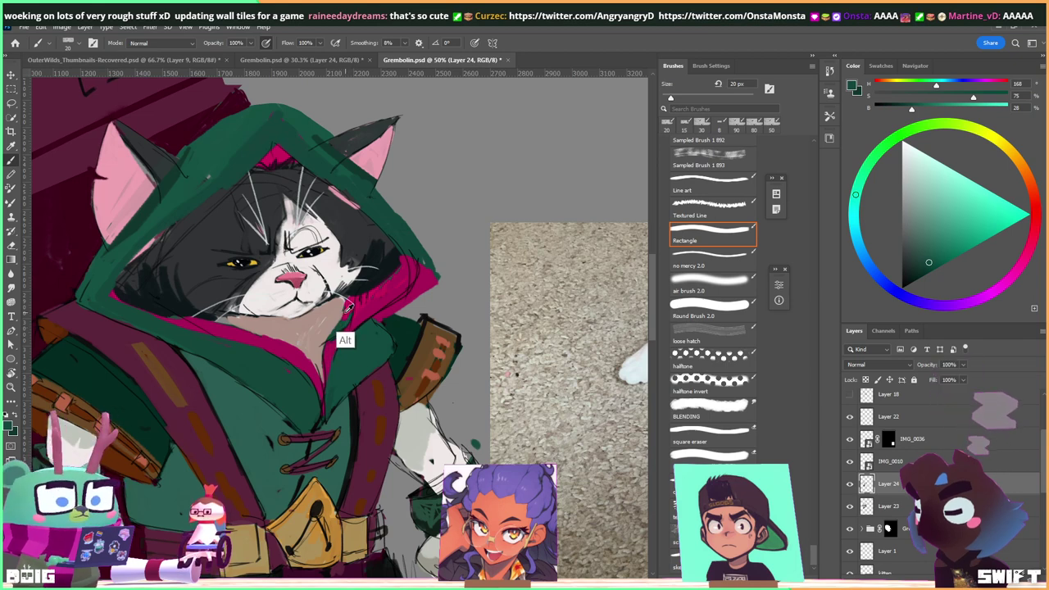
left_click(346, 313, "alt")
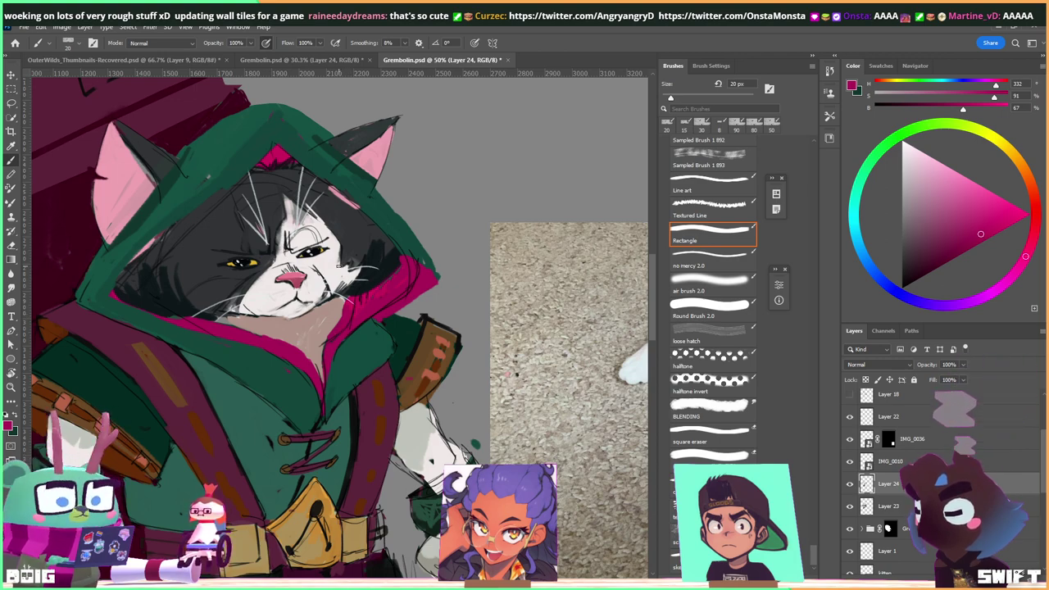
Repaint the skirt's left panel in the dark green sampled from the clothing, using the Rectangle brush at 125 px and 100 px.
scroll(353, 278, "down", 3)
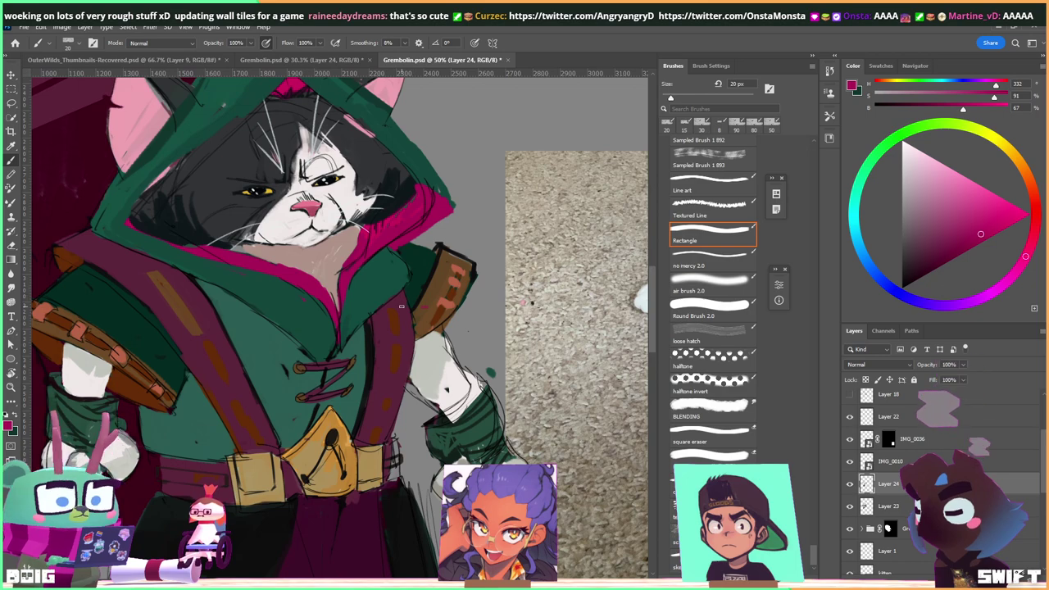
scroll(401, 306, "down", 2)
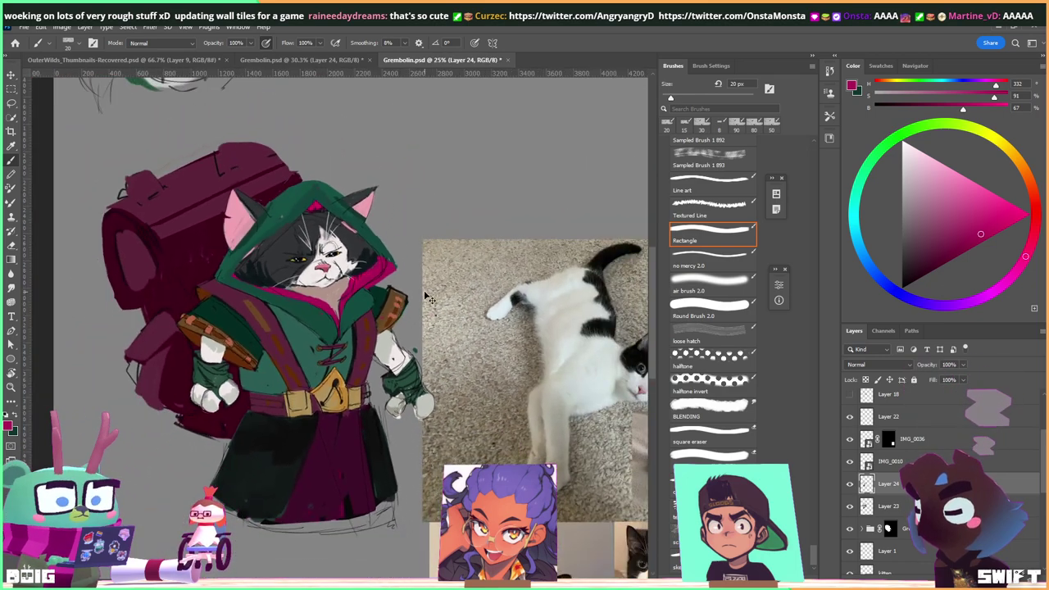
key("ctrl+plus")
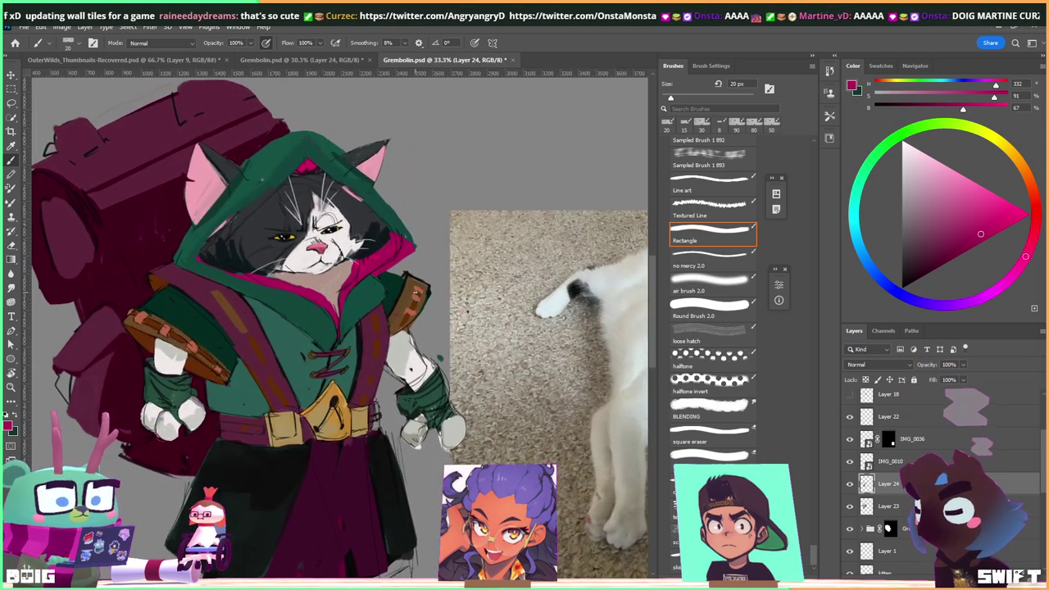
left_click_drag(410, 318, 353, 257)
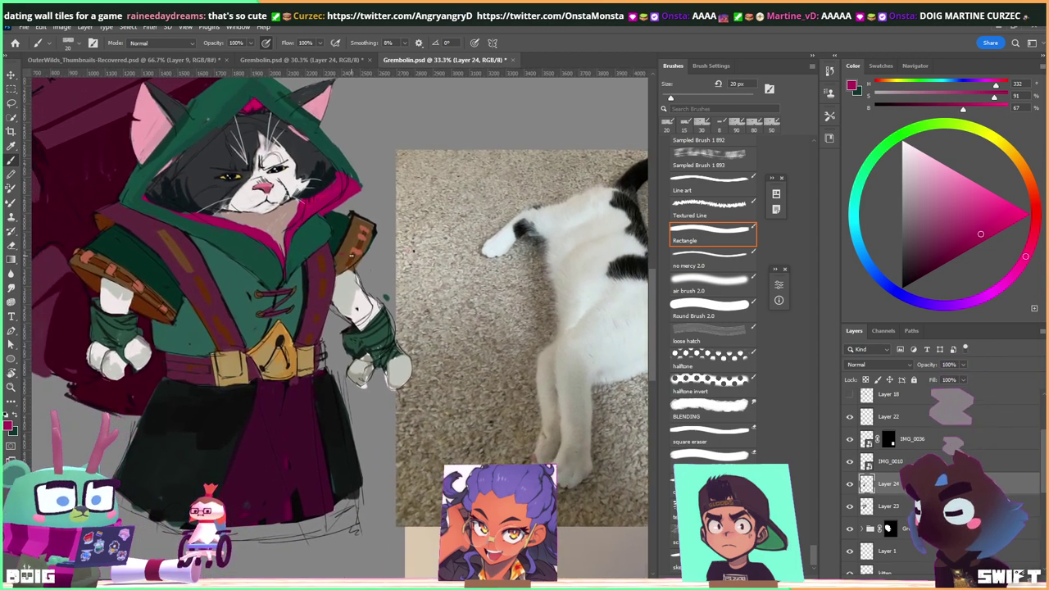
left_click(177, 296, "alt")
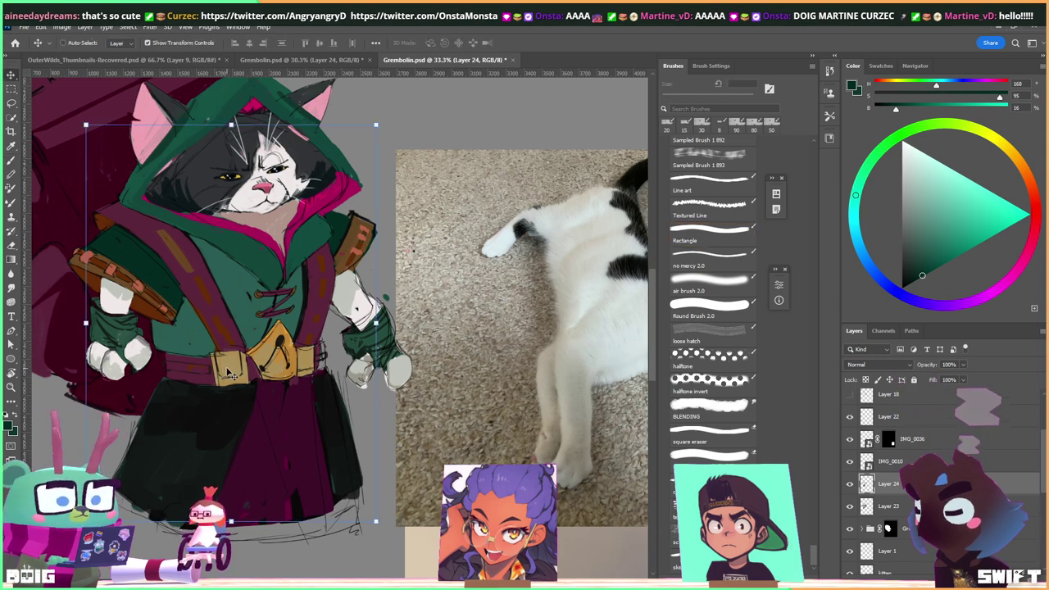
key("bracketright")
key("bracketright")
key("bracketright")
key("bracketright")
key("bracketright")
key("bracketright")
key("bracketright")
key("bracketright")
key("bracketright")
key("bracketright")
key("bracketright")
key("bracketright")
key("bracketright")
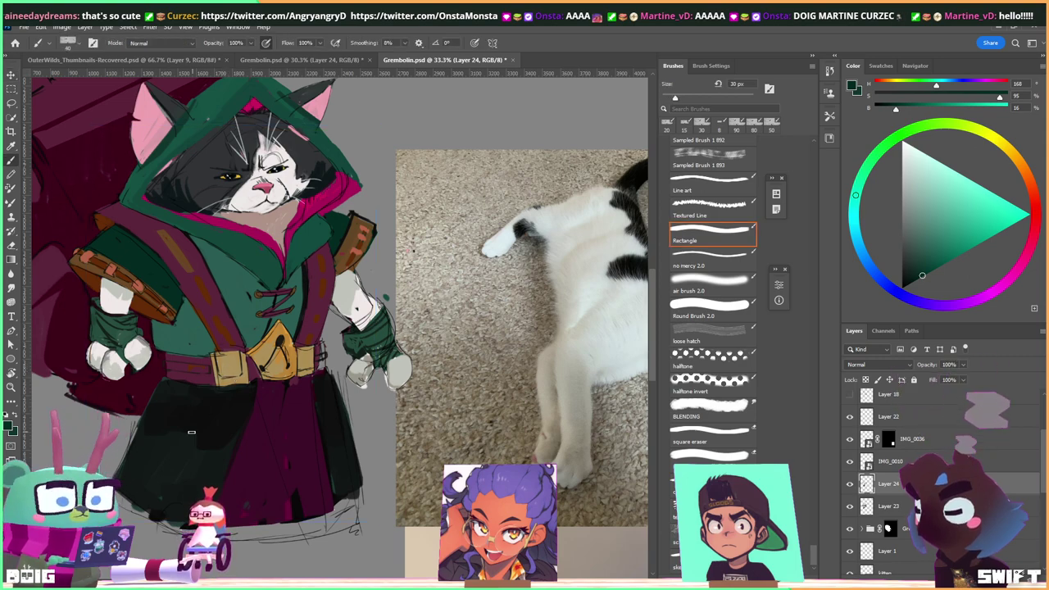
key("bracketleft")
key("bracketleft")
key("bracketleft")
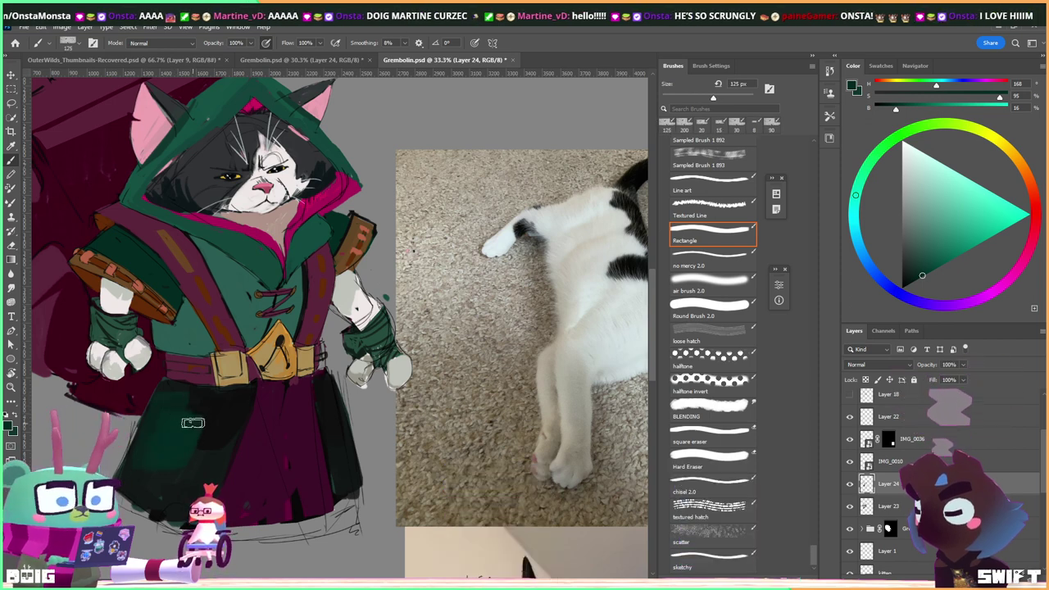
key("bracketleft")
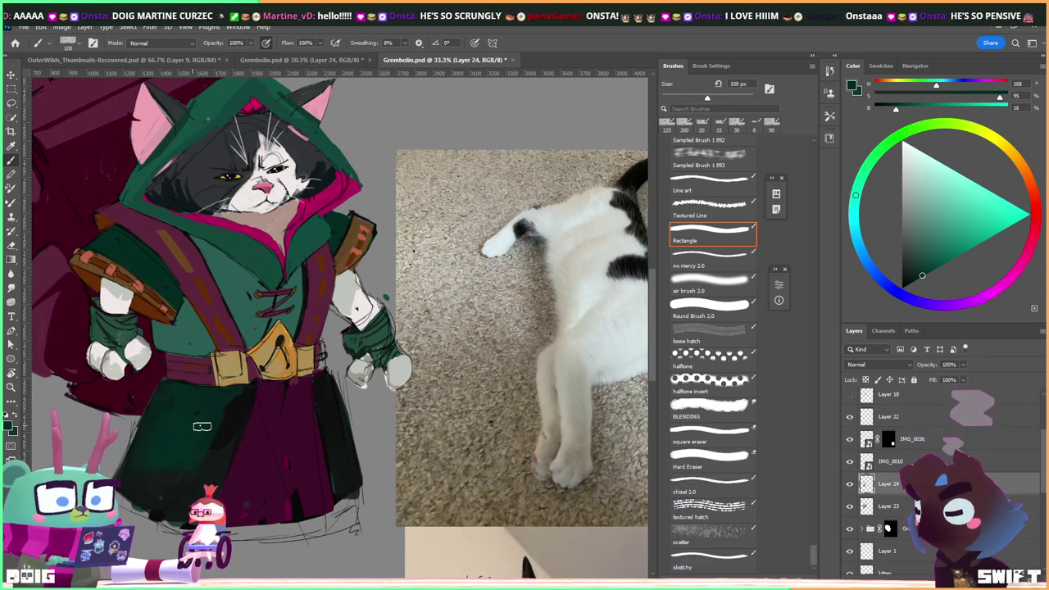
Paint the skirt's right panel in the same dark green with the 100 px brush.
key("bracketright")
key("bracketleft")
left_click_drag(328, 378, 343, 450)
key("ctrl+minus")
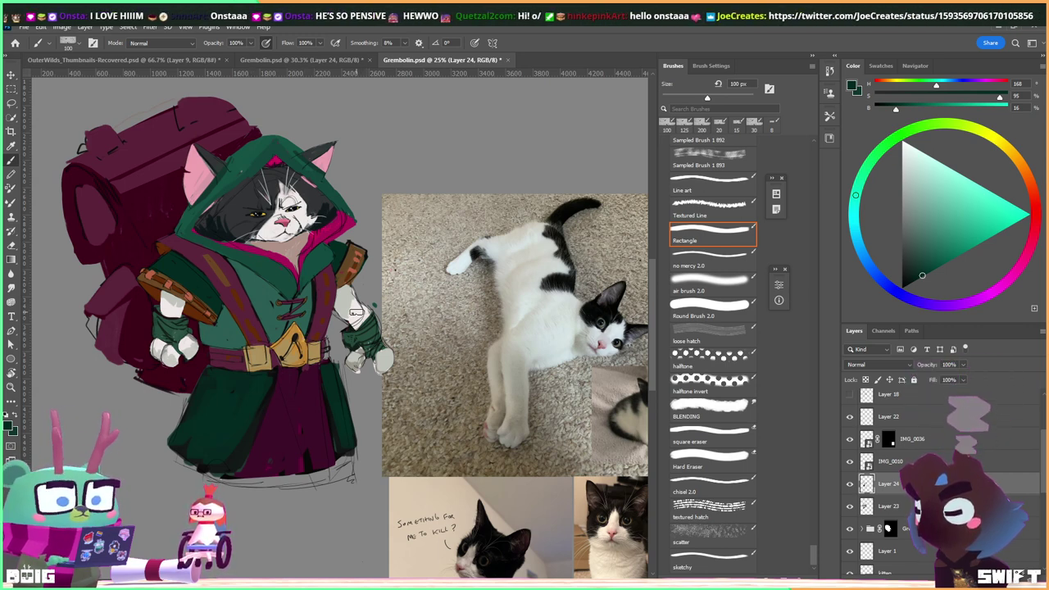
left_click_drag(397, 317, 373, 320)
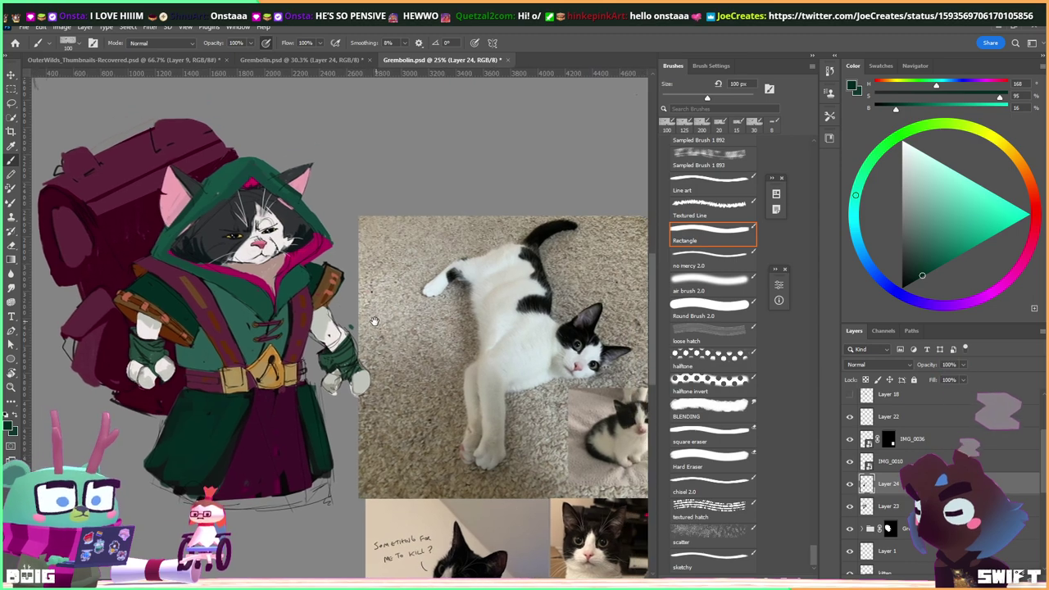
Refine the right wrist wrap with sampled green and background grey, and trim the left wrap's outer edge with sampled dark maroon.
scroll(369, 321, "up", 1)
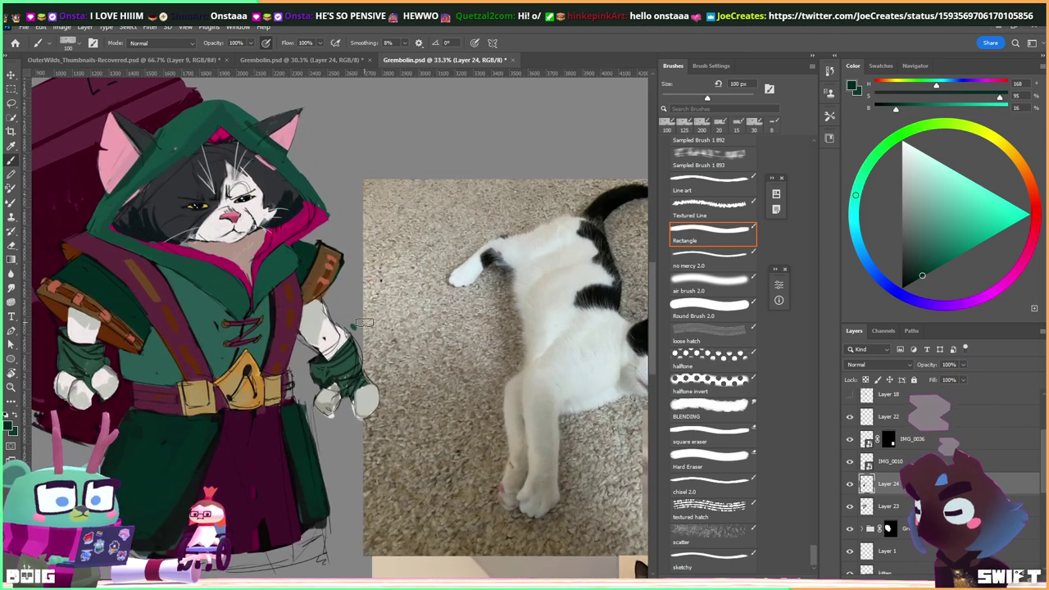
scroll(365, 322, "left", 2)
key("alt")
left_click(355, 390, "alt")
left_click_drag(348, 365, 368, 351)
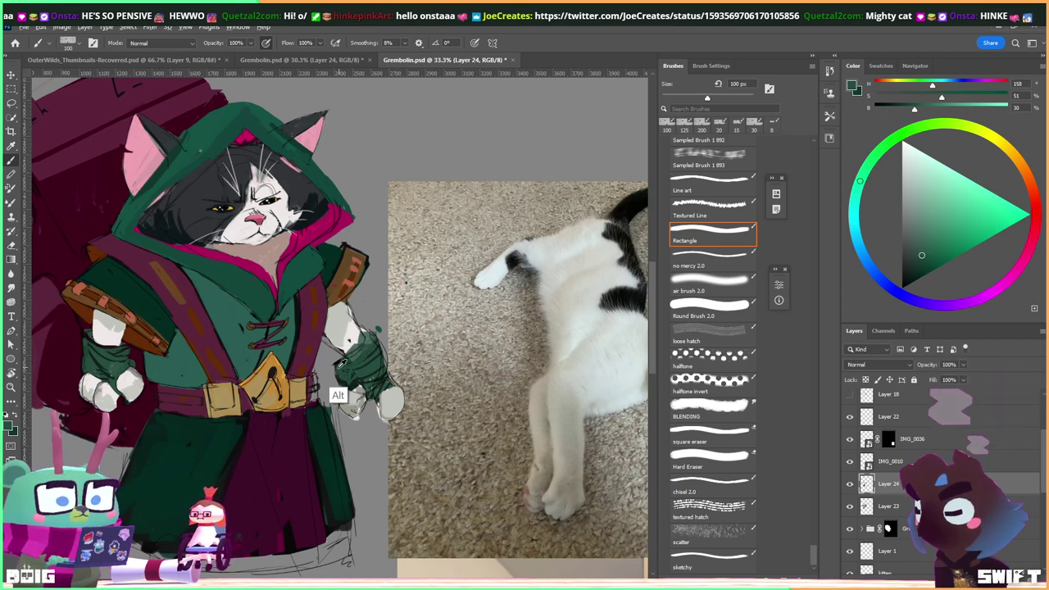
left_click(327, 394, "alt")
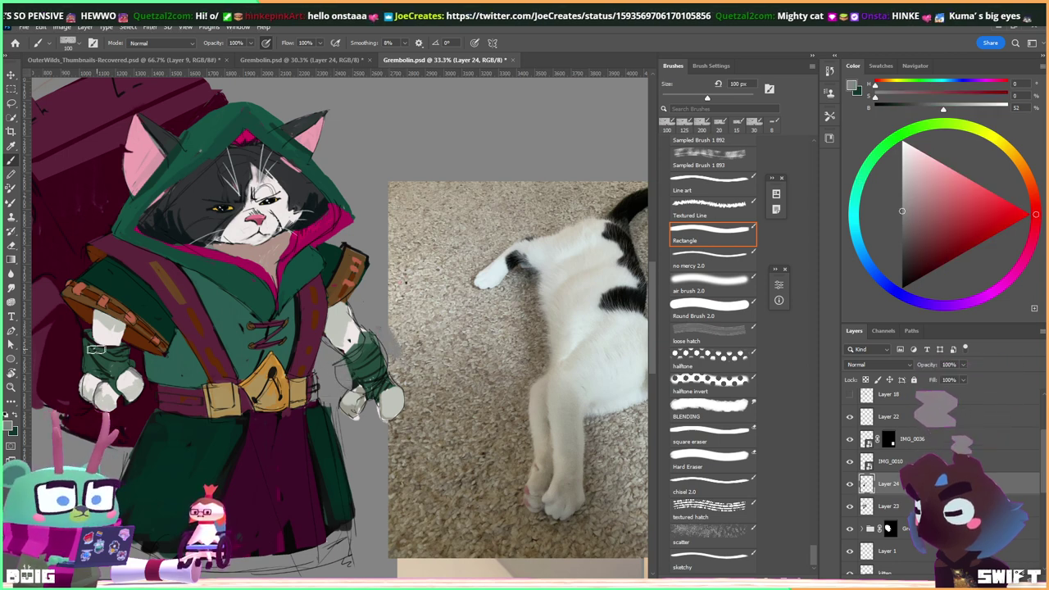
left_click(80, 342, "alt")
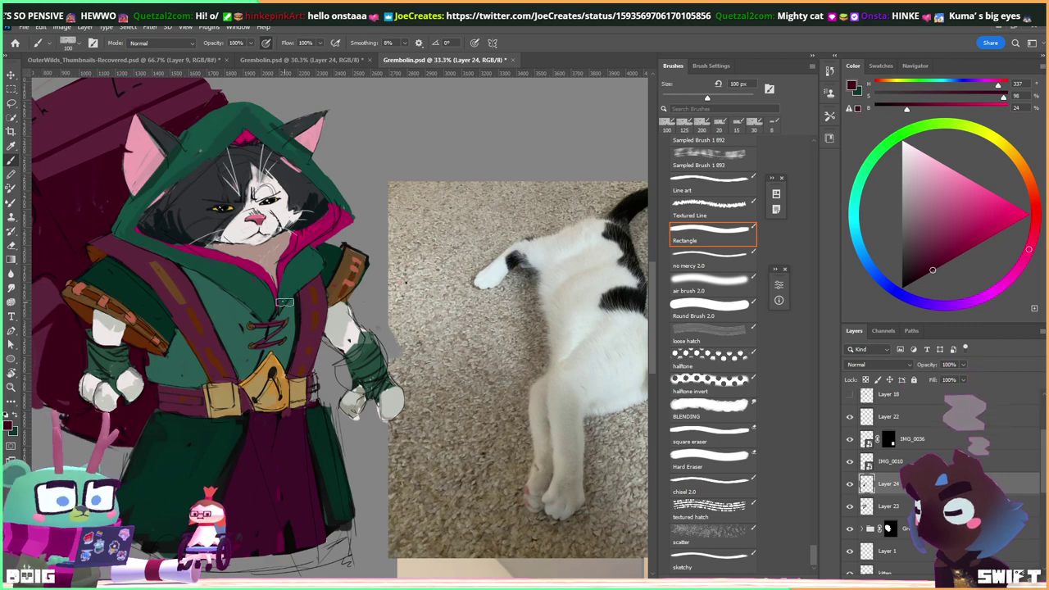
Examine the cat reference photos beside the character, looking closely at the kitten's face, eyes and nose.
left_click_drag(491, 363, 303, 334)
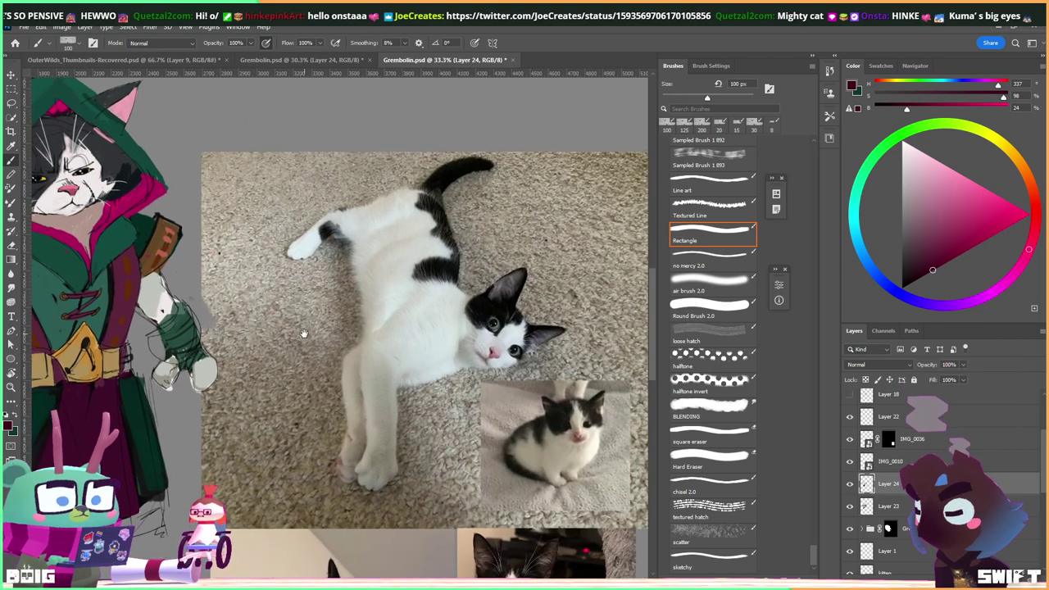
left_click_drag(389, 373, 380, 316)
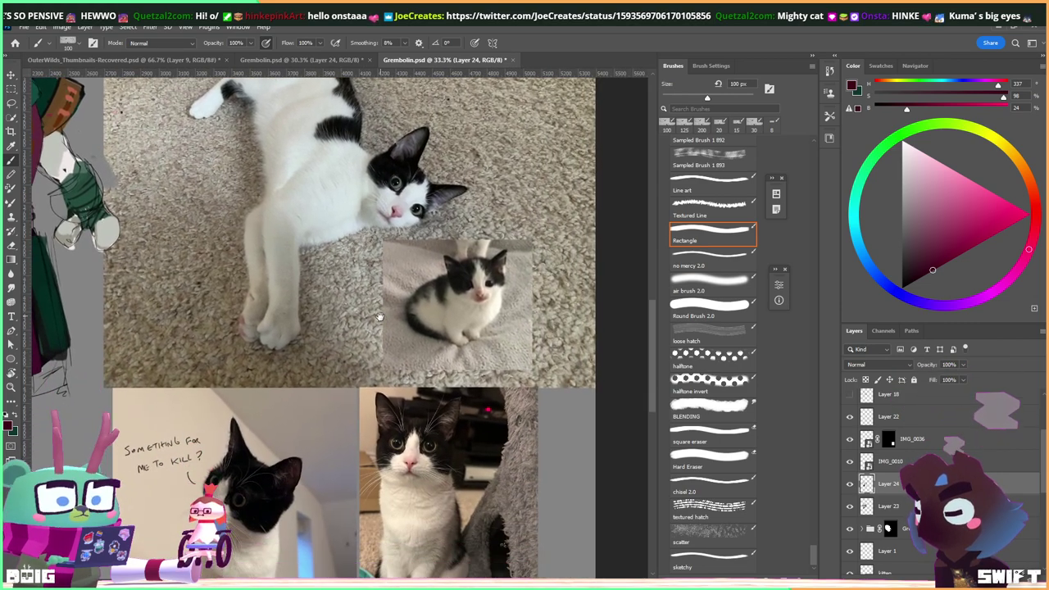
scroll(380, 316, "up", 2)
scroll(380, 317, "up", 3)
left_click_drag(500, 393, 404, 400)
left_click_drag(389, 123, 391, 410)
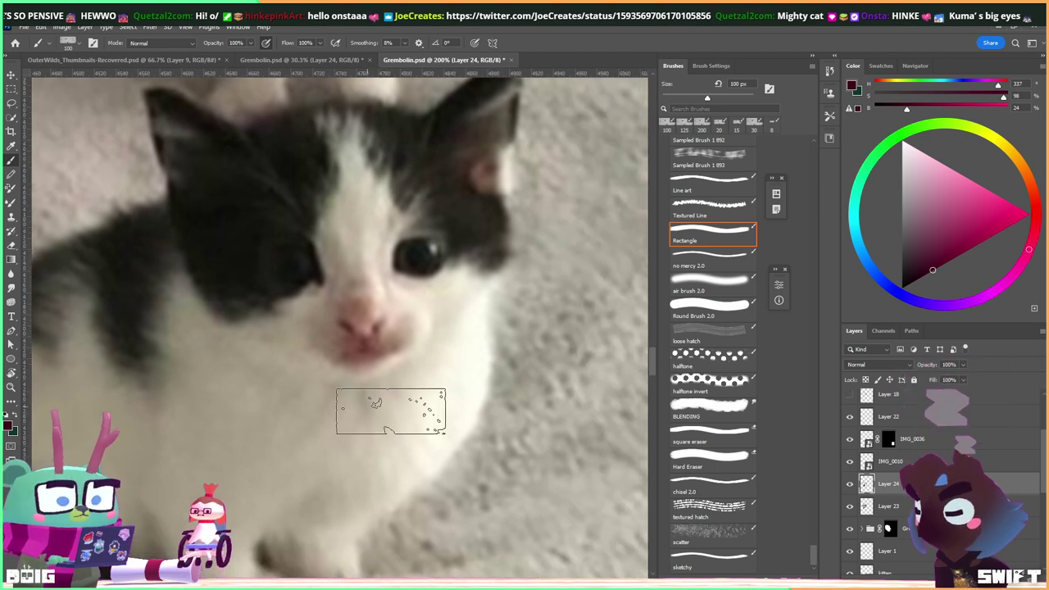
scroll(390, 412, "up", 1)
left_click_drag(480, 336, 413, 402)
left_click_drag(334, 371, 494, 438)
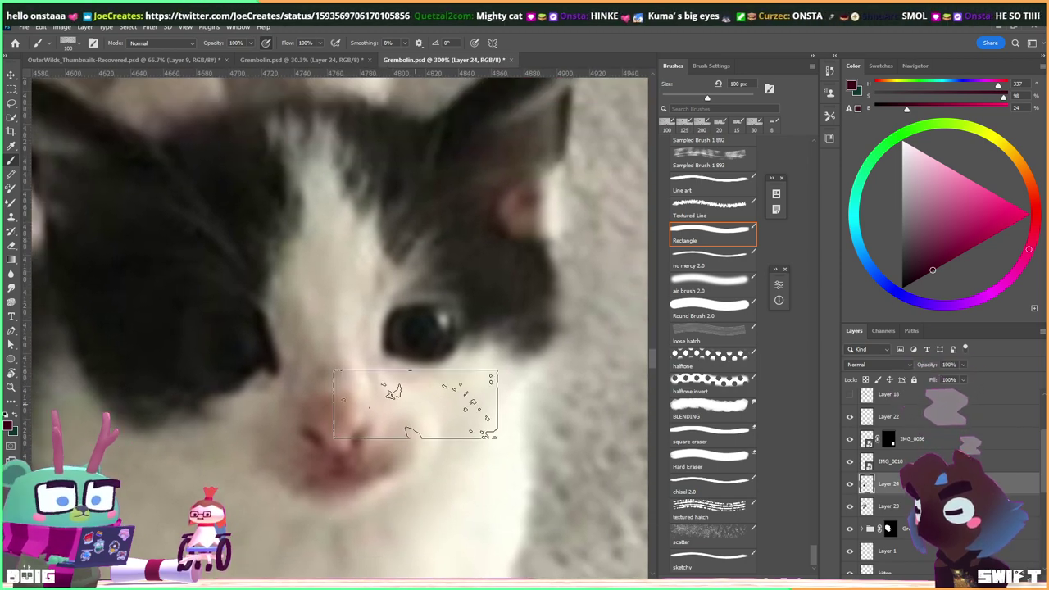
scroll(417, 410, "up", 3)
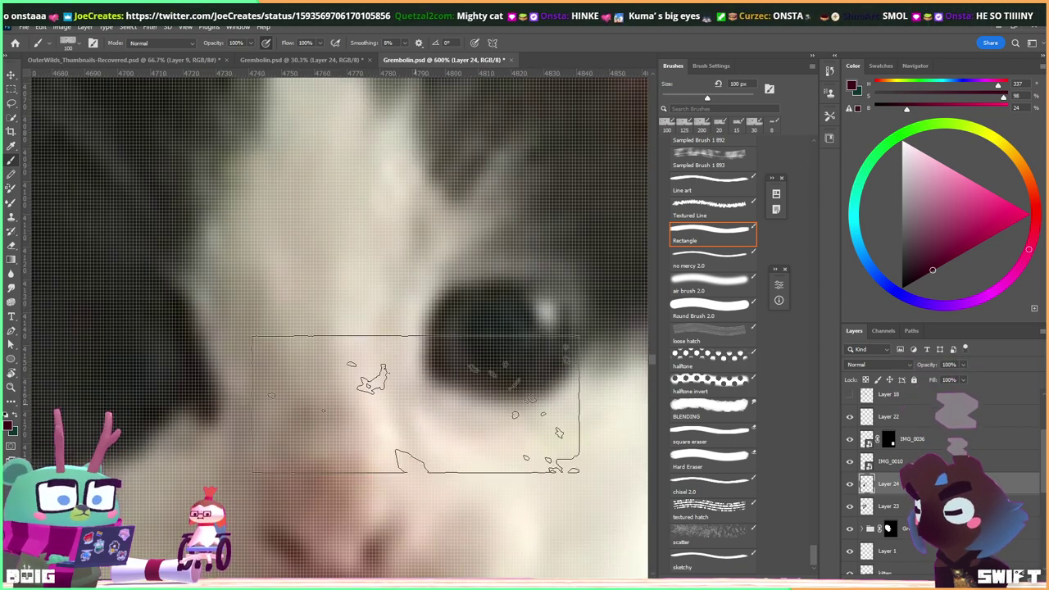
key("ctrl+d")
left_click_drag(391, 443, 431, 251)
key("ctrl+shift+d")
scroll(433, 260, "down", 8)
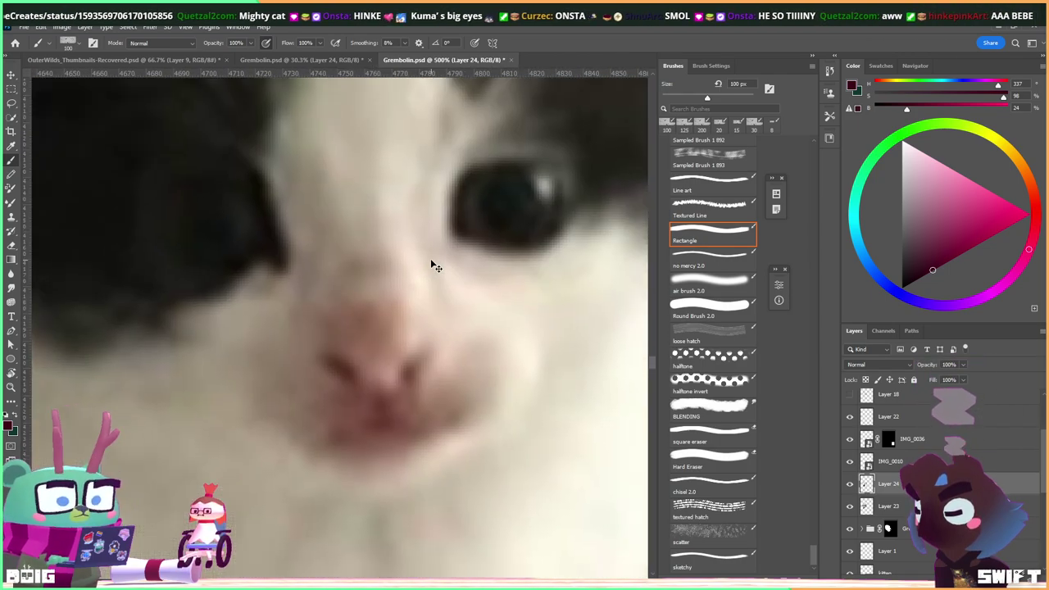
scroll(432, 263, "down", 1)
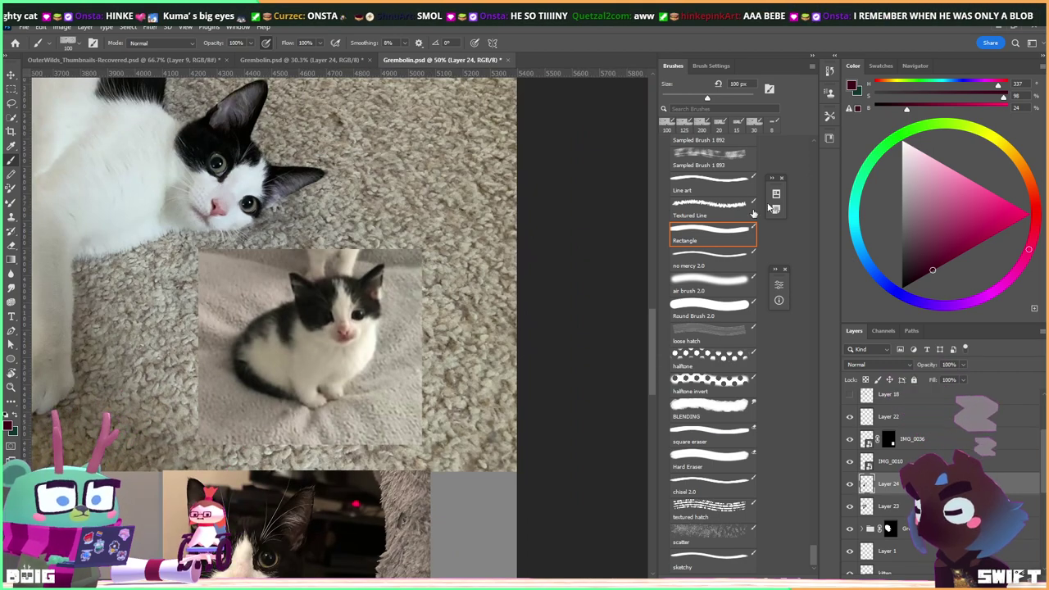
Study the lying, kitten and sitting cat photos, comparing the cat's face, ears and black-and-white markings, and return to the character.
left_click_drag(261, 273, 327, 205)
left_click_drag(120, 585, 303, 303)
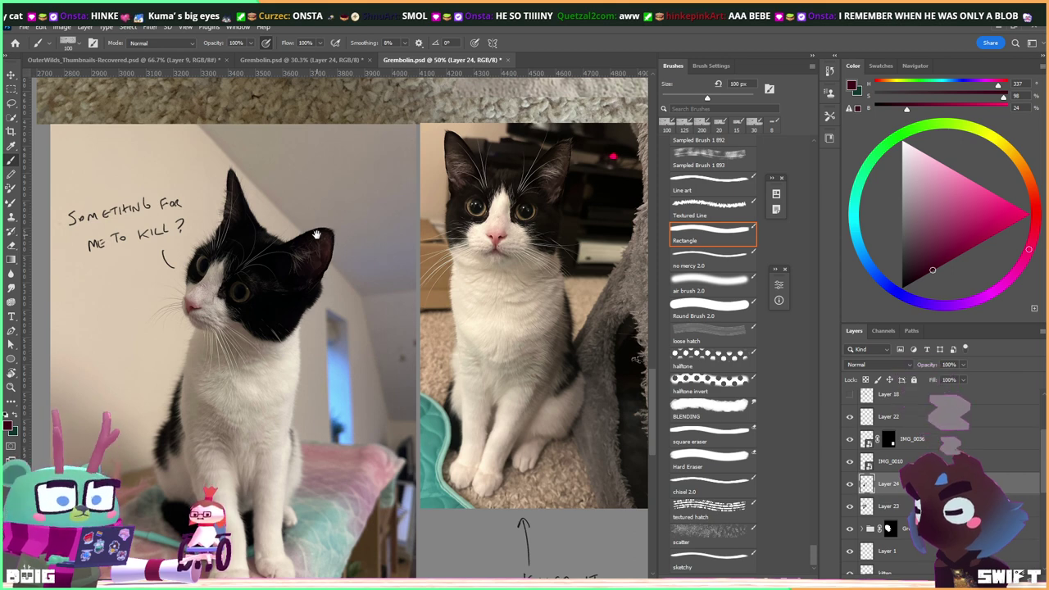
left_click_drag(317, 235, 312, 159)
scroll(300, 169, "up", 1)
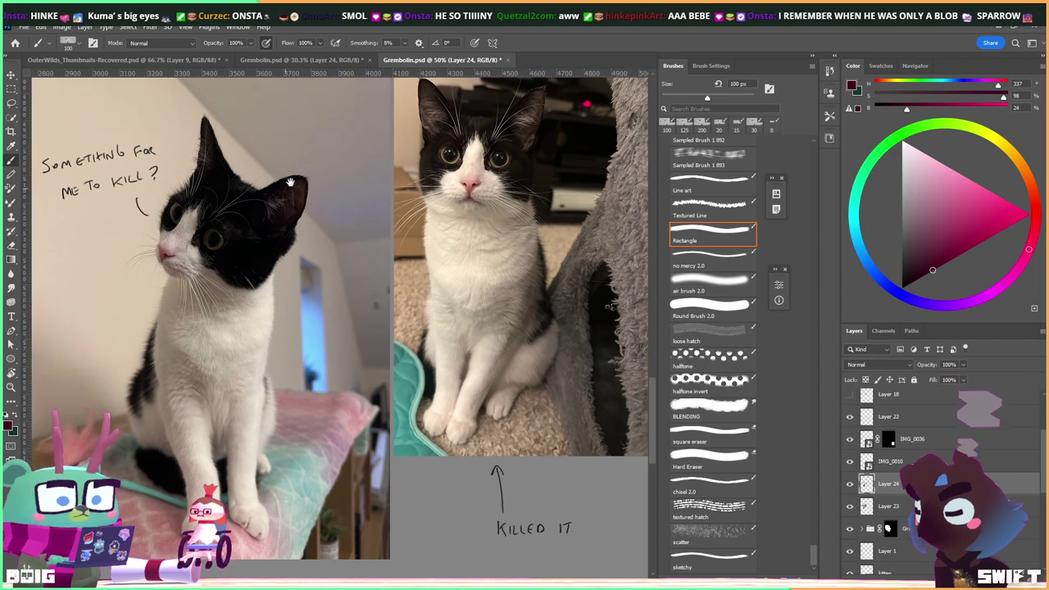
left_click_drag(395, 234, 349, 260)
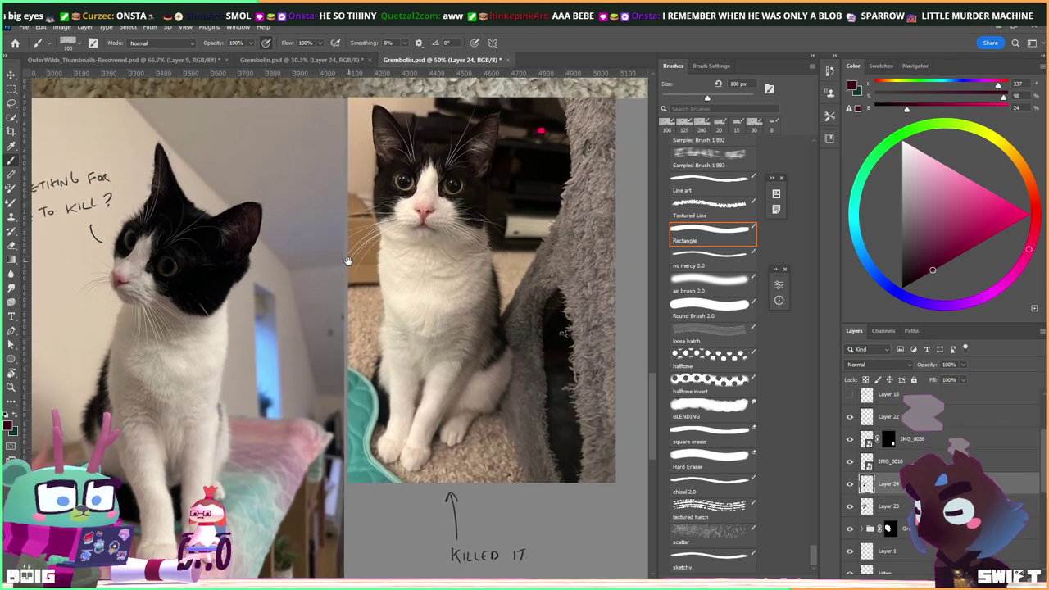
left_click_drag(348, 261, 386, 284)
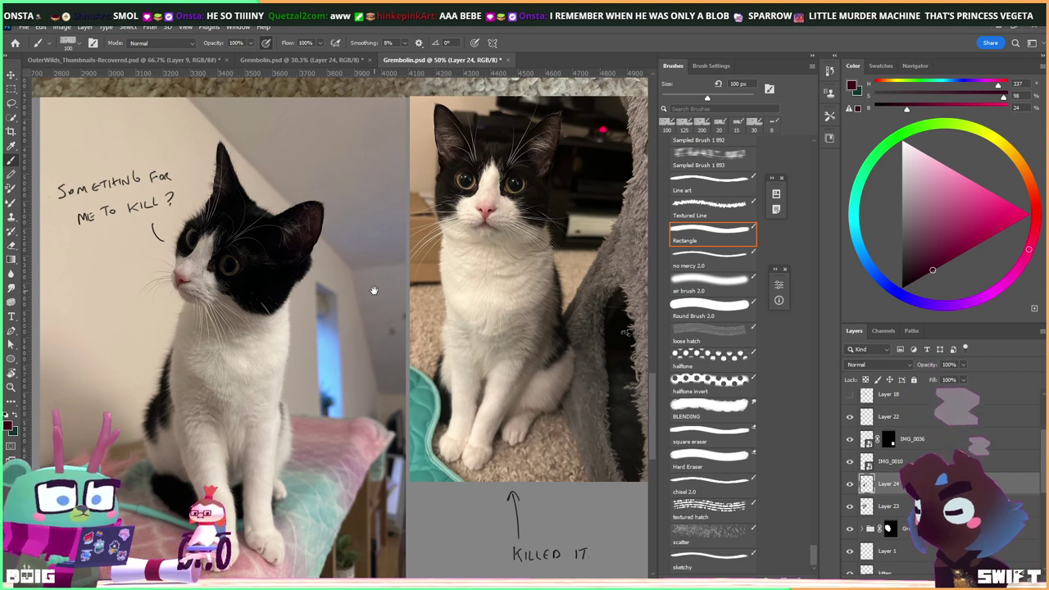
left_click_drag(295, 234, 297, 377)
left_click_drag(372, 98, 289, 397)
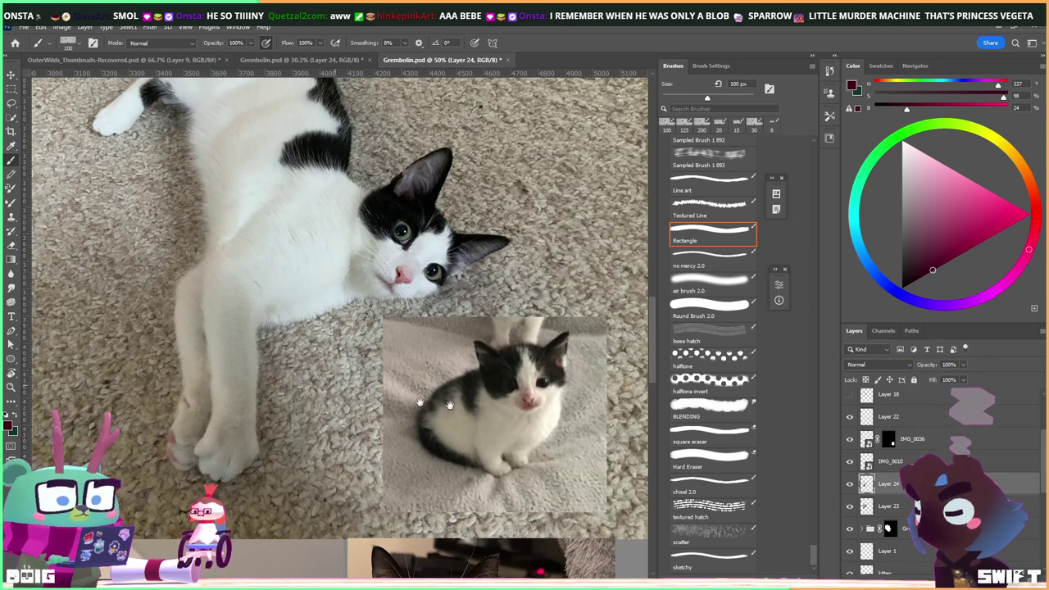
scroll(213, 336, "left", 10)
left_click_drag(254, 398, 322, 336)
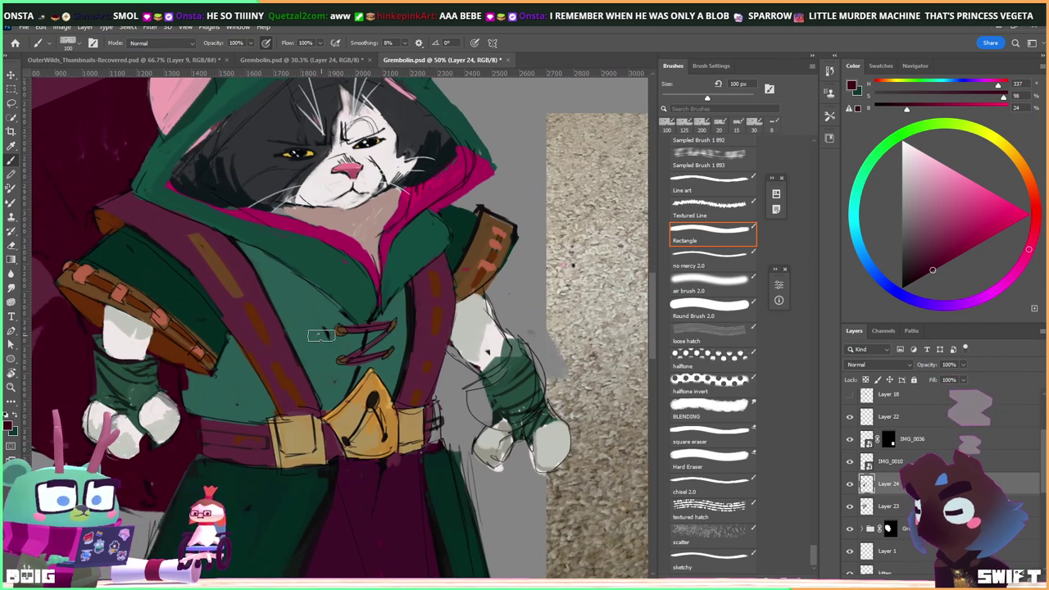
Try tan strokes sampled from the belt pouch down the collar and on the tunic's side, and remove them.
left_click(270, 410, "alt")
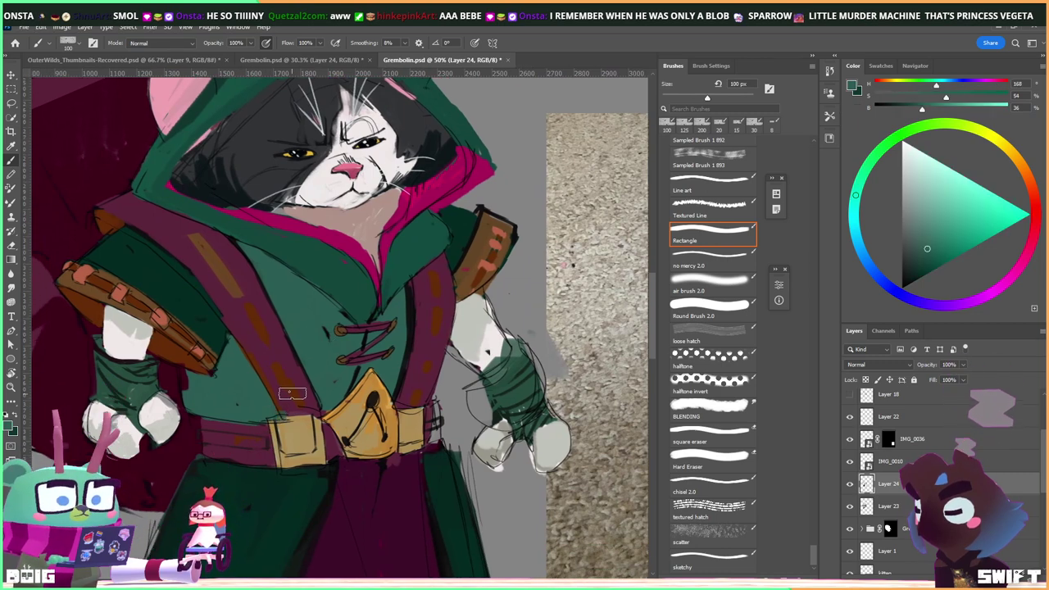
key("alt")
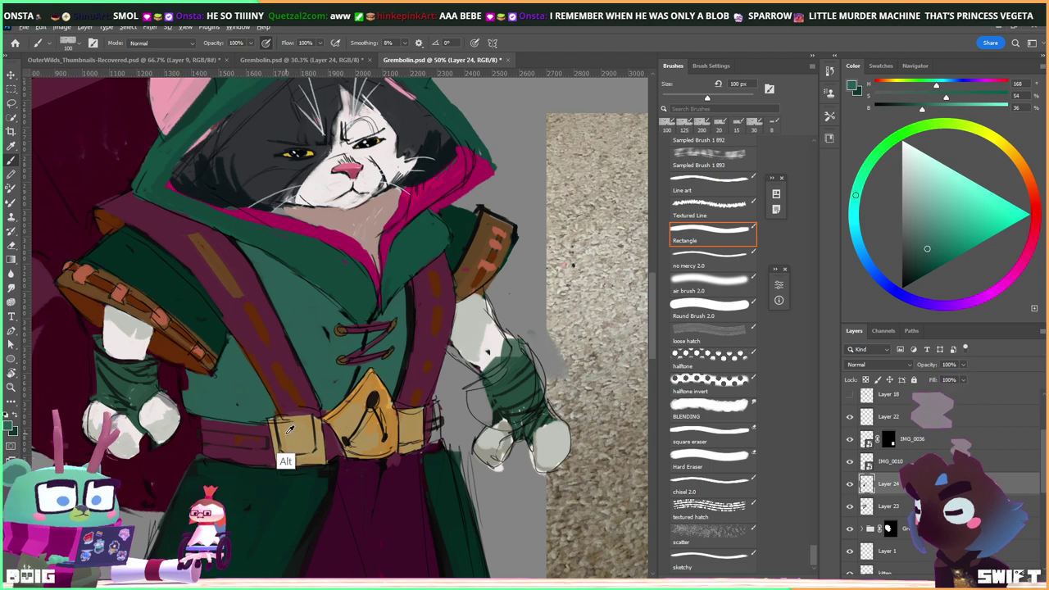
left_click(279, 423, "alt")
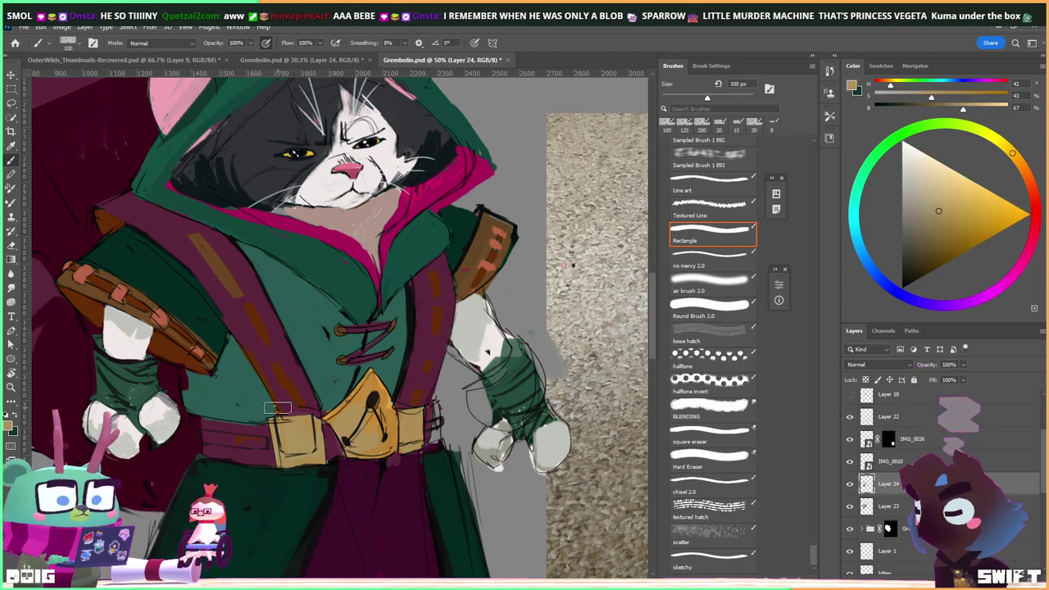
scroll(277, 408, "down", 1)
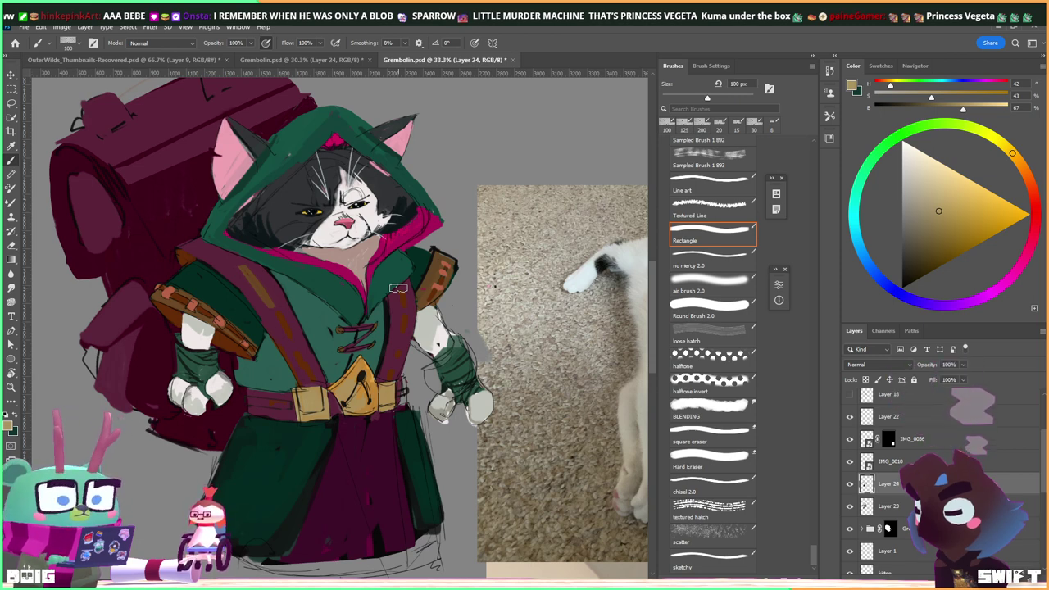
mouse_move(270, 266)
left_mouse_down()
mouse_move(309, 341)
mouse_move(370, 378)
mouse_move(376, 273)
mouse_move(300, 258)
mouse_move(326, 260)
left_mouse_up()
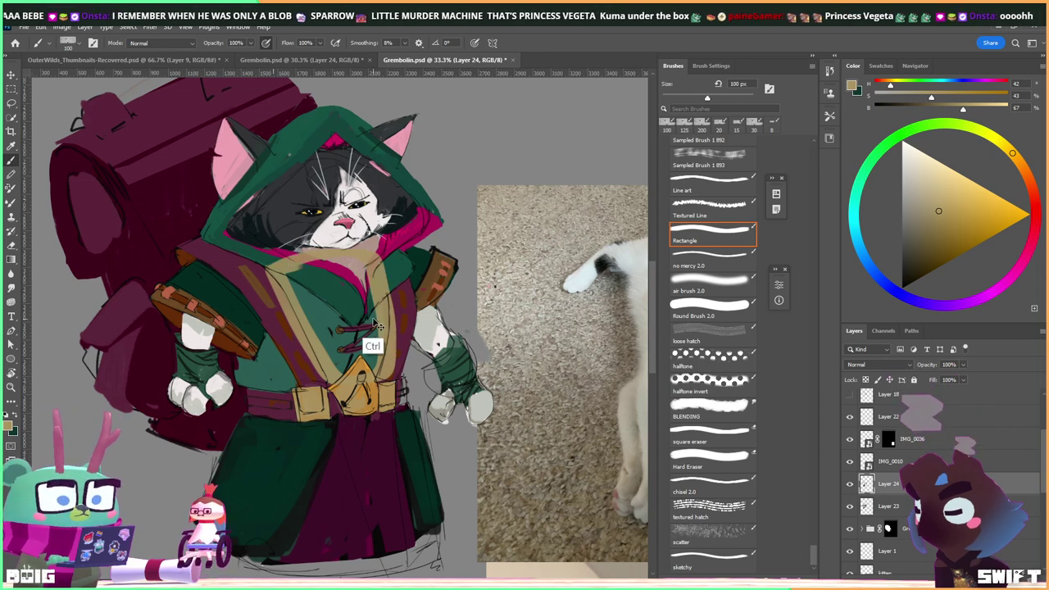
key("ctrl+comma")
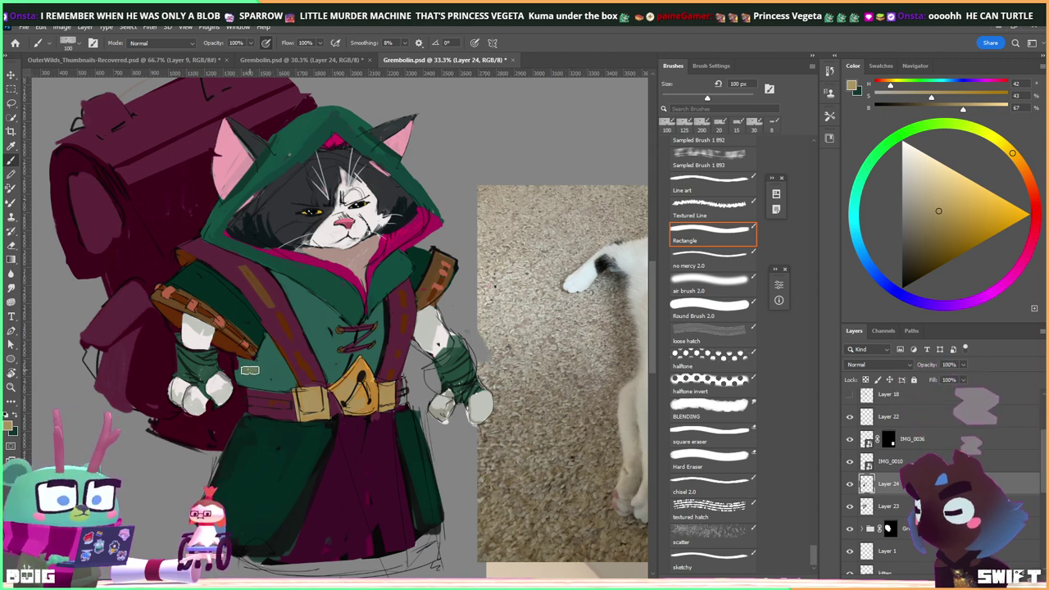
left_click(244, 365, "alt")
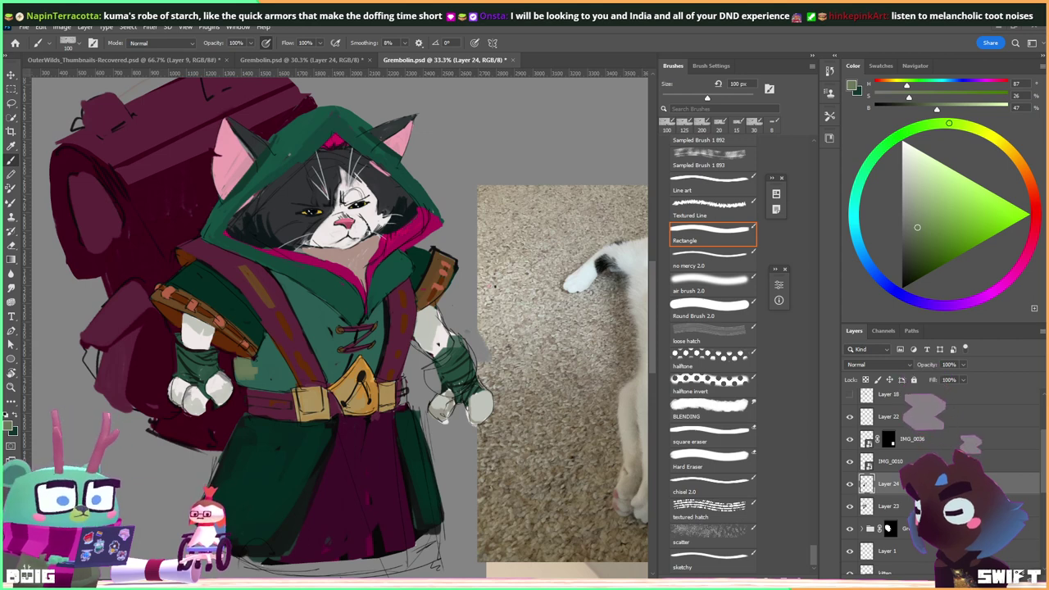
left_click(274, 361, "alt")
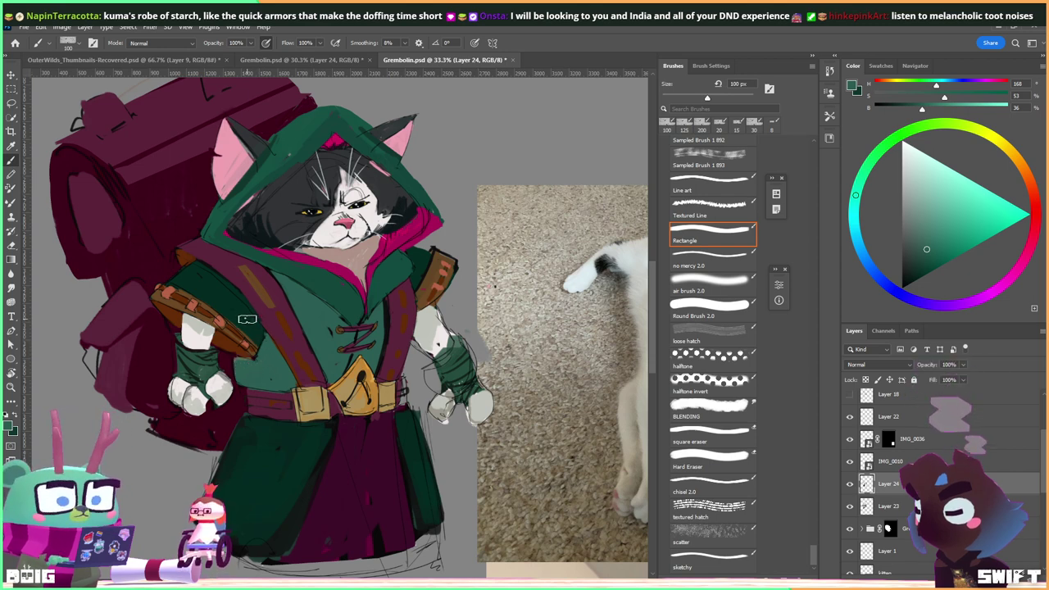
Reduce the brush to 30 px and touch up the left shoulder and its leather guard with sampled near-black and dark brown.
key("bracketleft")
key("bracketleft")
key("bracketleft")
key("bracketleft")
key("bracketleft")
key("bracketleft")
key("bracketleft")
key("bracketleft")
key("bracketleft")
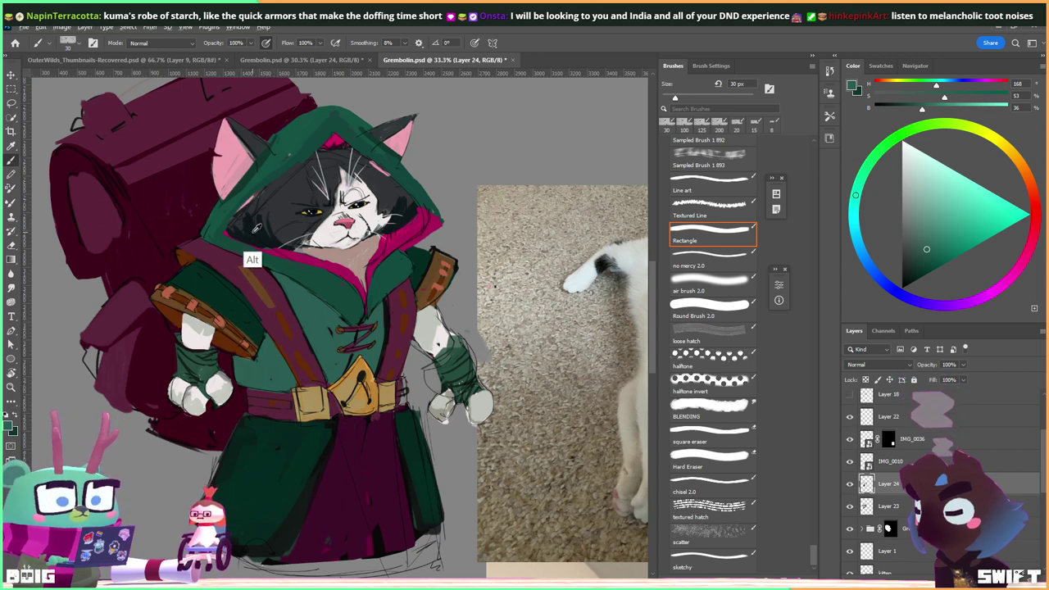
left_click(188, 257, "alt")
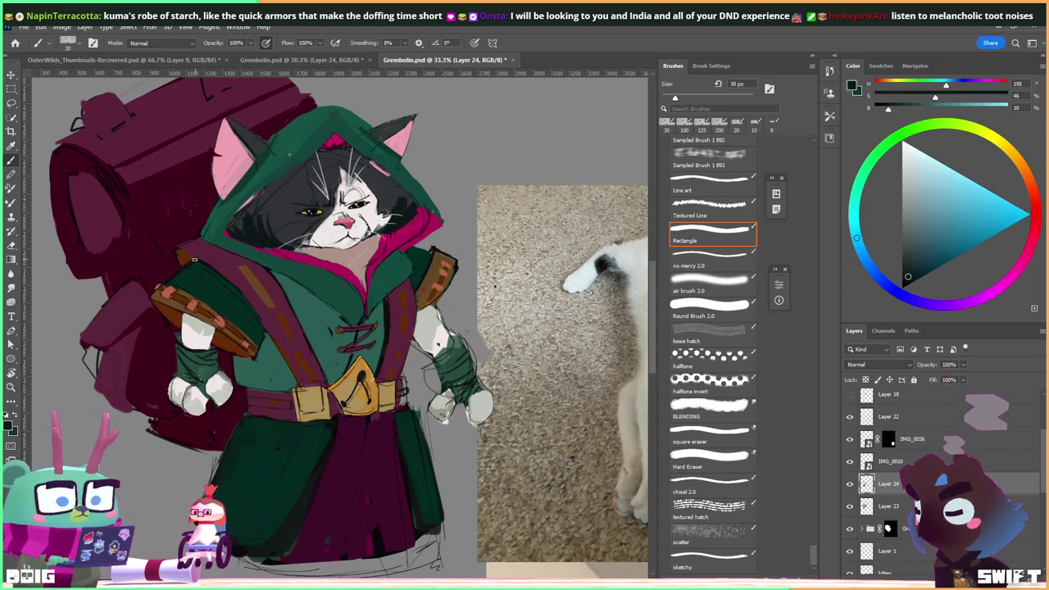
left_click_drag(264, 213, 243, 180)
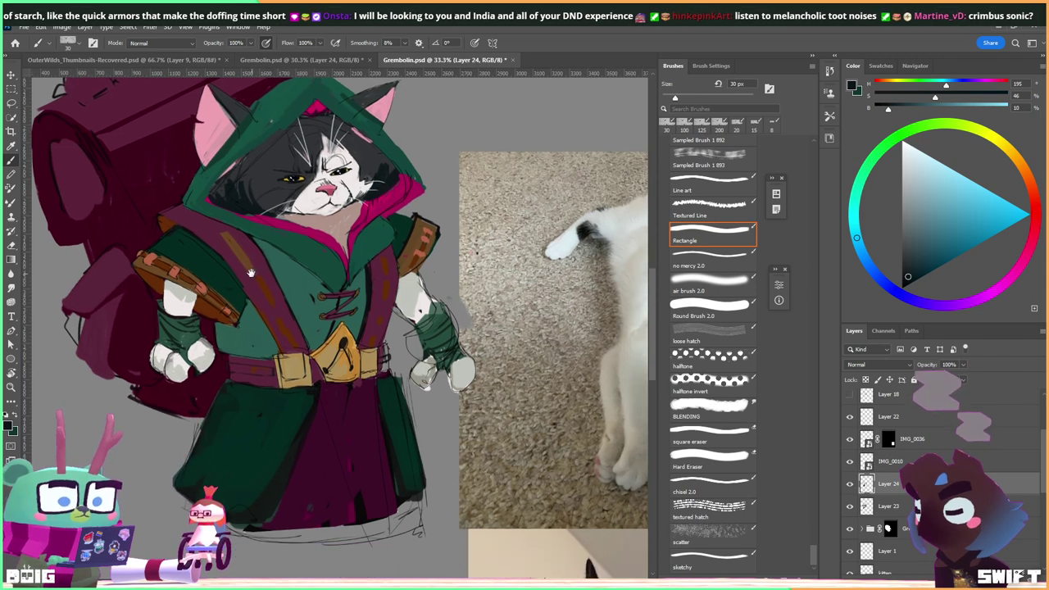
left_click(215, 317, "alt")
left_click_drag(241, 267, 238, 307)
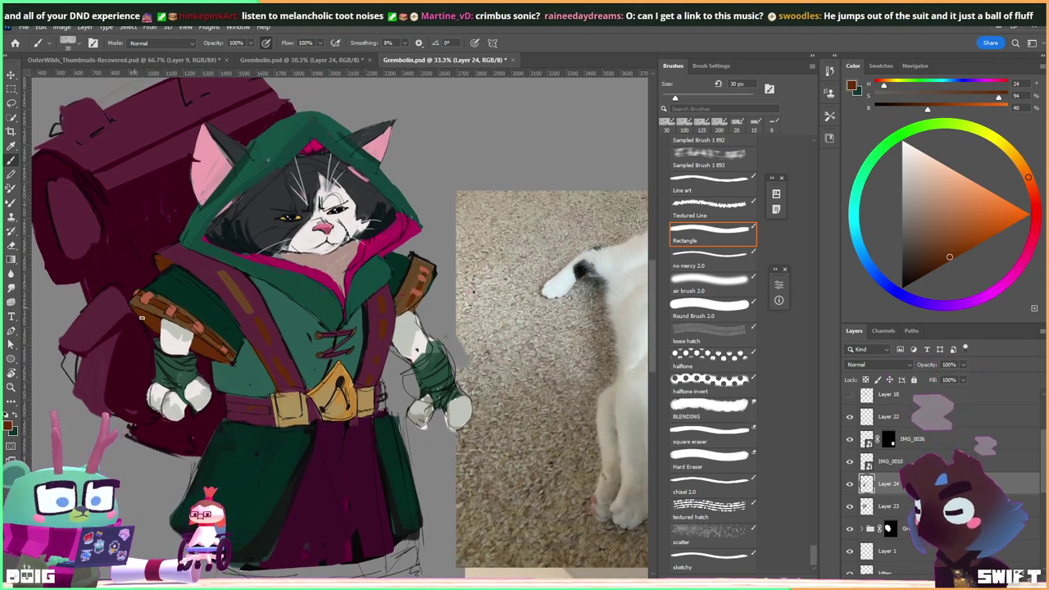
left_click_drag(211, 338, 206, 318)
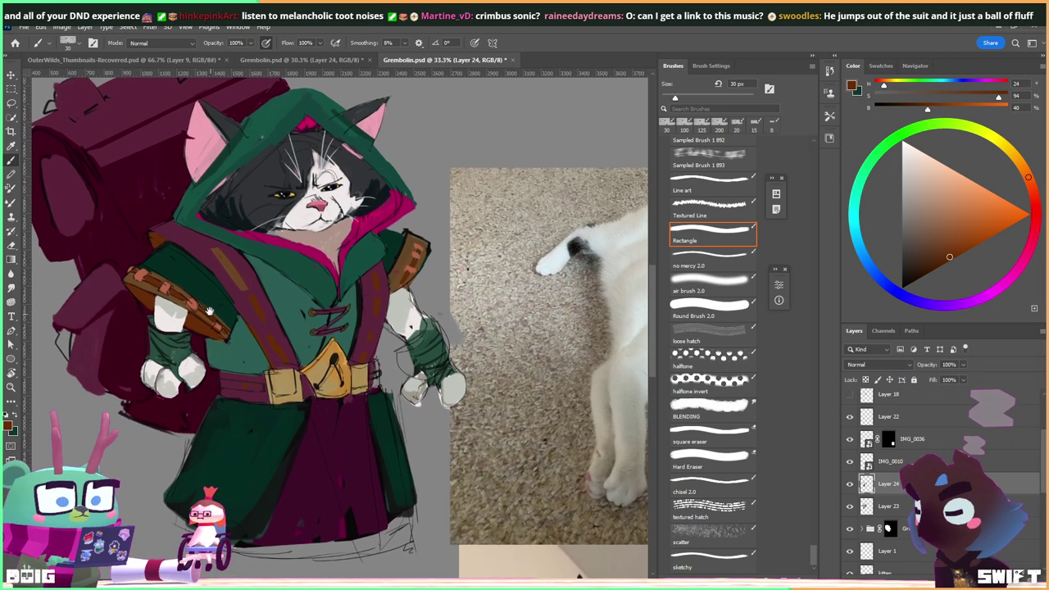
Refine the left leather guard's band and its border with the sleeve, using sampled light brown, dark brown and dark green.
left_click(141, 308, "alt")
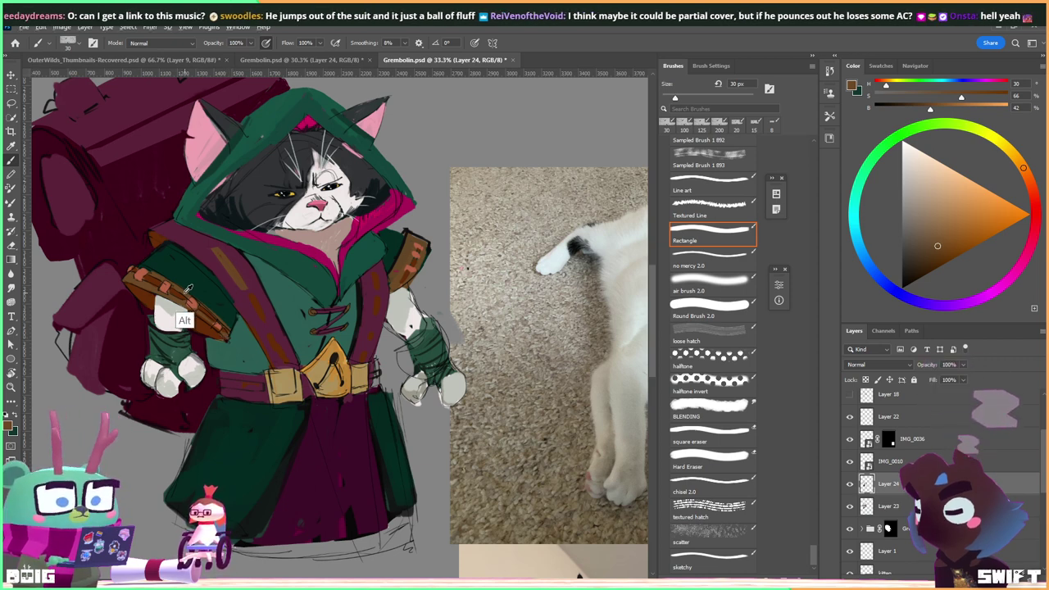
left_click(225, 331, "alt")
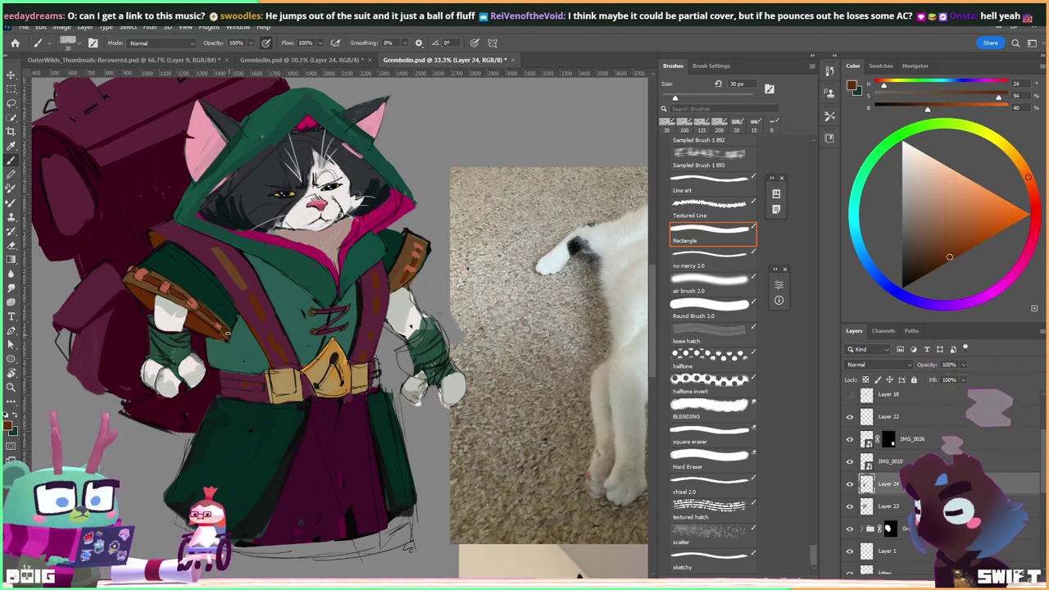
left_click(197, 286, "alt")
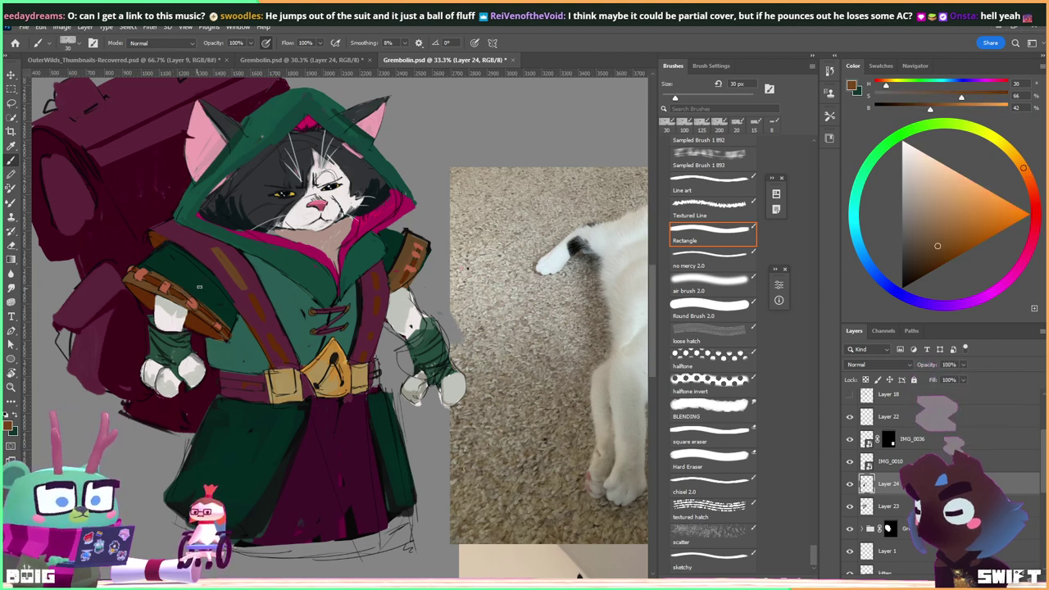
key("alt")
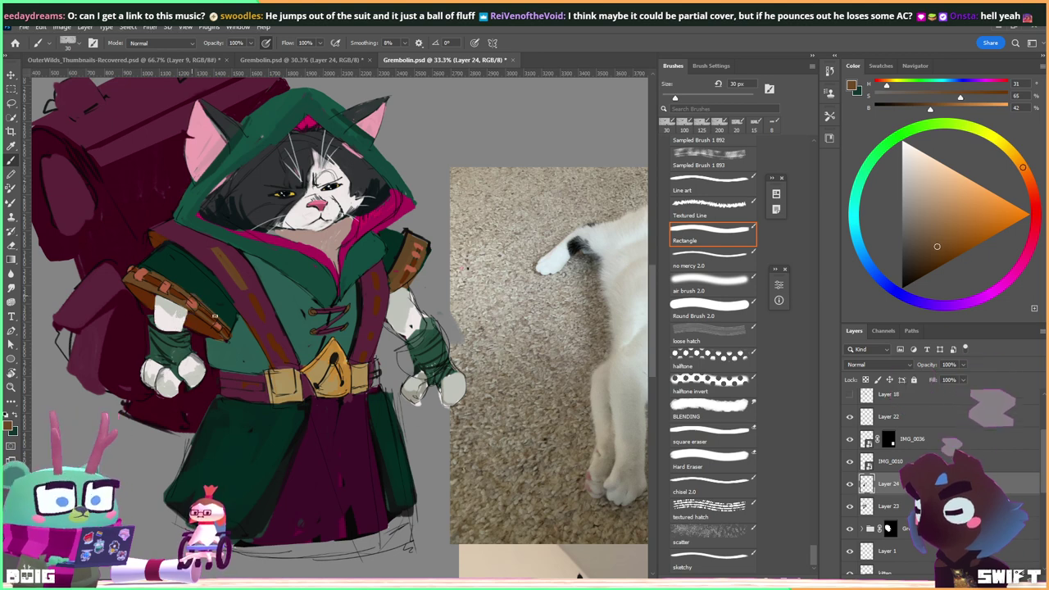
left_click(218, 314, "alt")
left_click(207, 302, "alt")
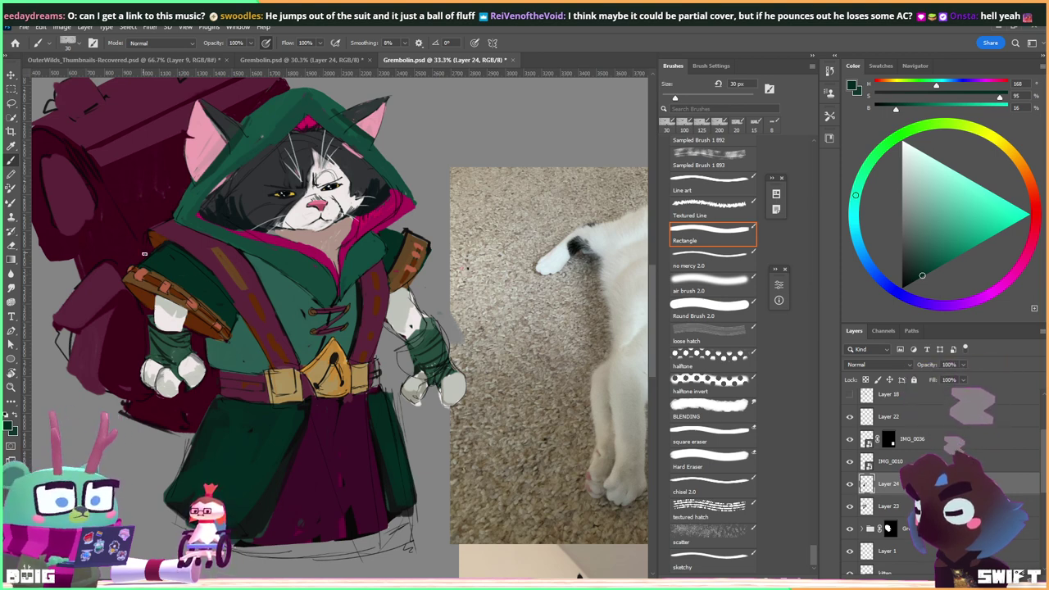
Reshape the left wrist wrap with its sampled green and clean its edges with the backpack's dark maroon.
key("alt")
left_click(158, 330, "alt")
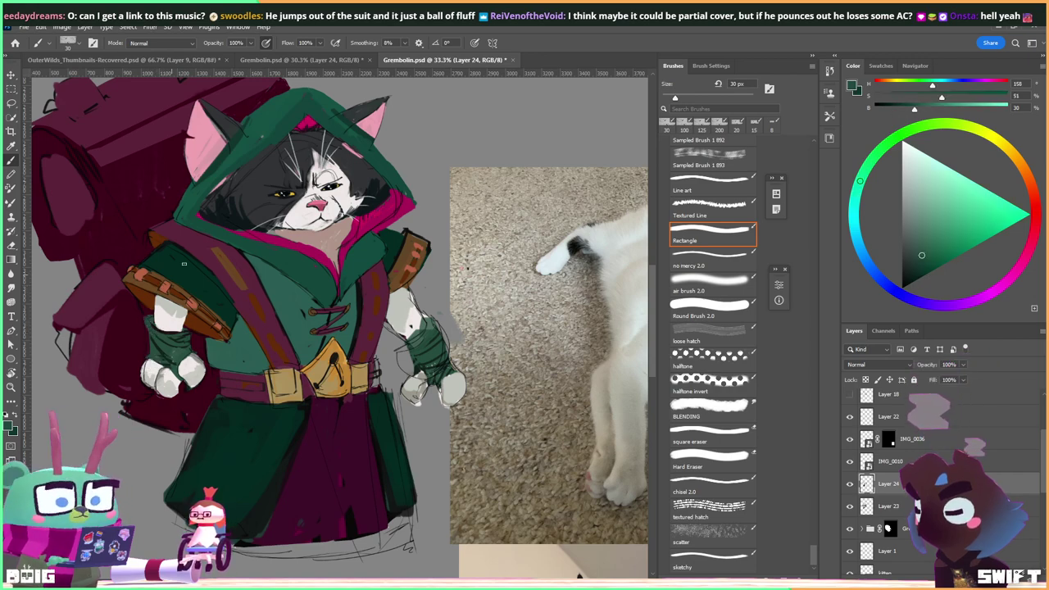
left_click(145, 334, "alt")
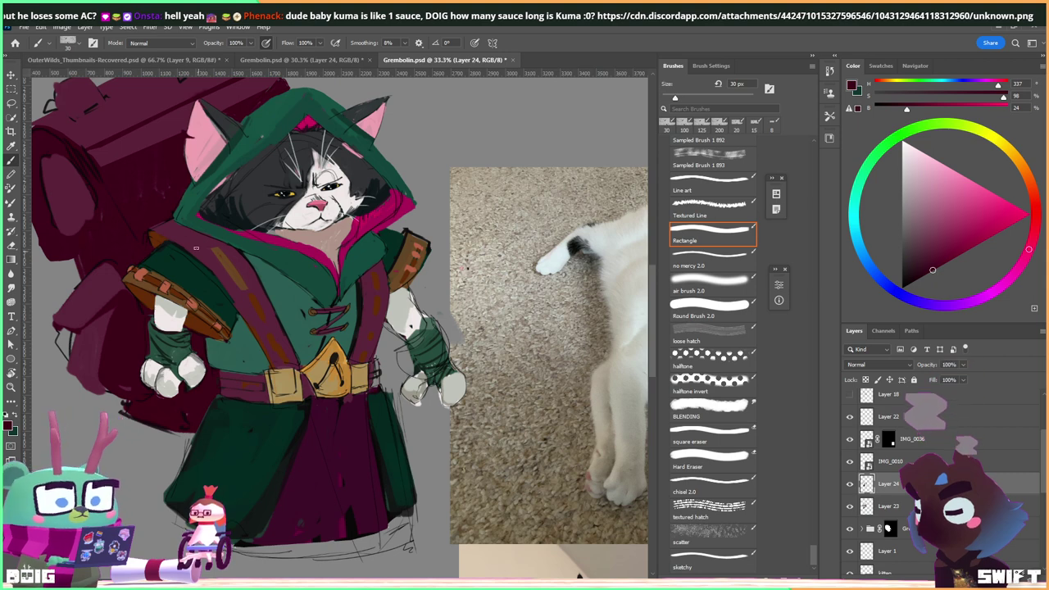
left_click(172, 356, "alt")
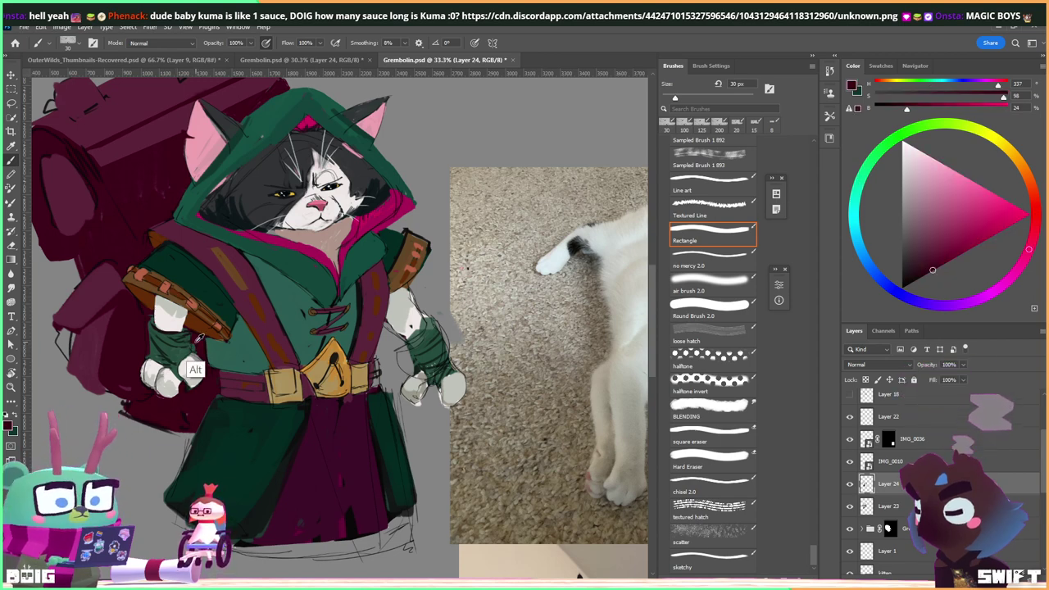
left_click(193, 346, "alt")
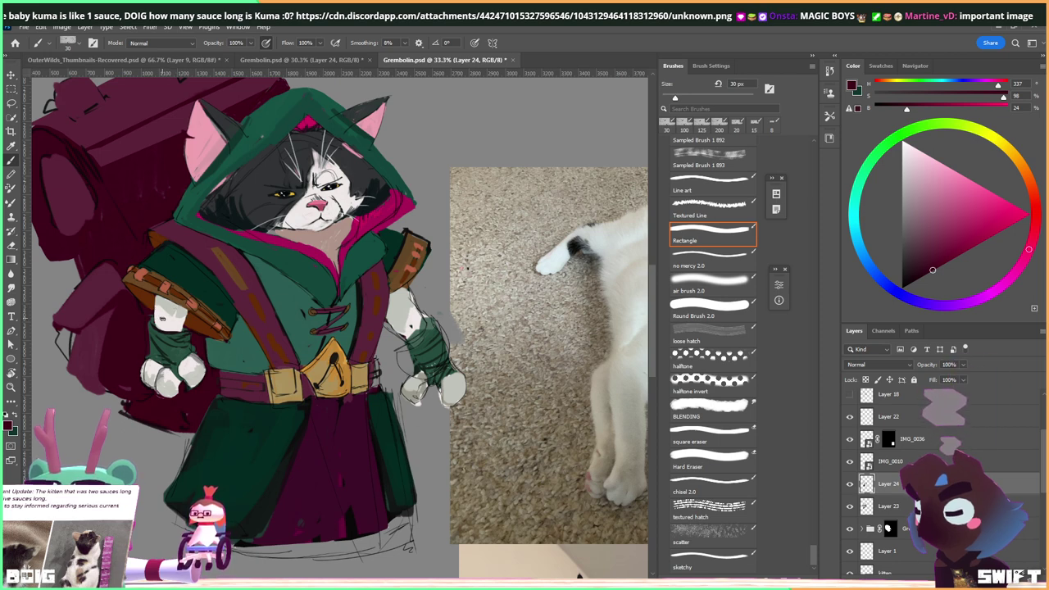
Touch up the left forearm's fur and the guard edge above it at 10 px with sampled white and dark brown.
left_click(164, 318, "alt")
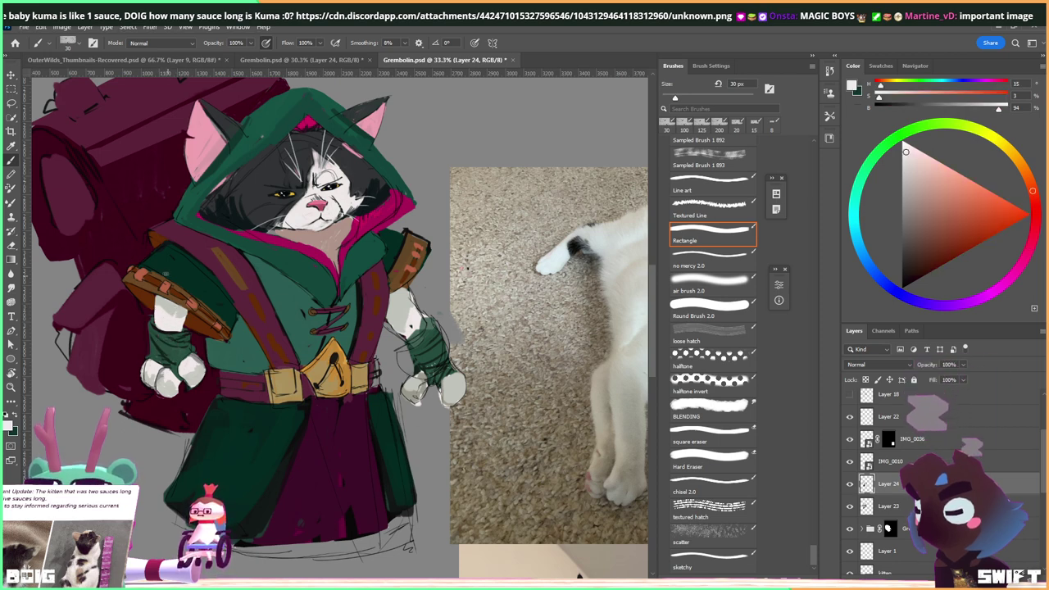
key("bracketleft")
key("bracketleft")
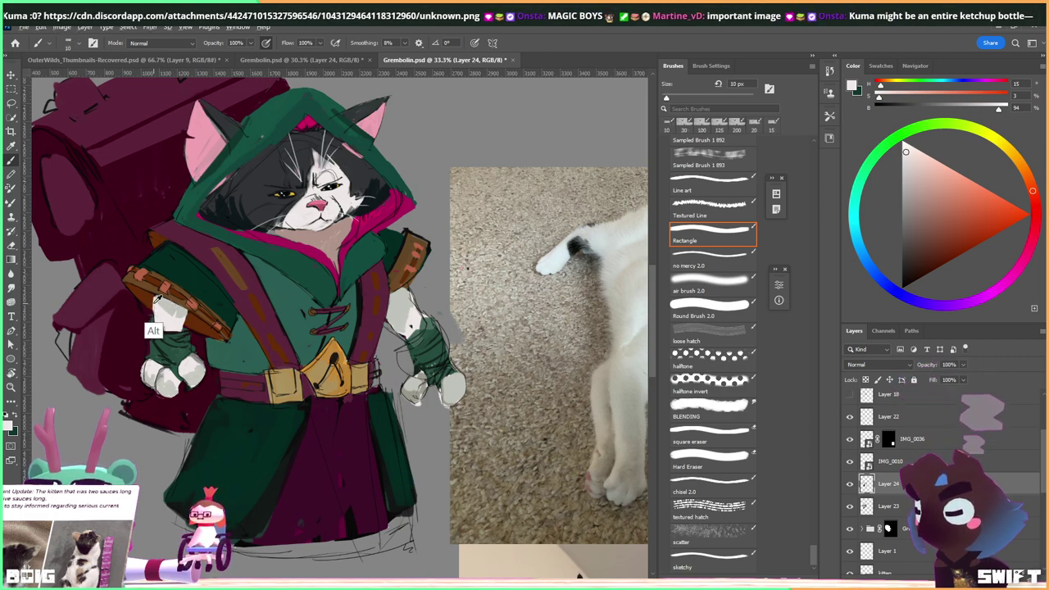
left_click(154, 332, "alt")
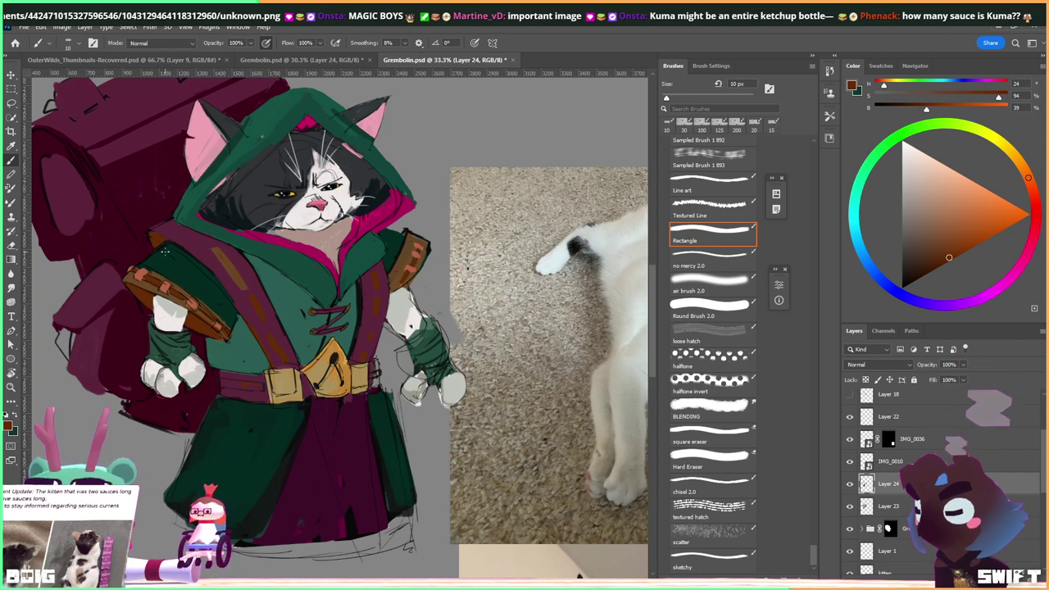
Redefine the outer edge of the backpack's lower side pouch with sampled near-black and maroon at 10 px.
left_click(82, 329, "alt")
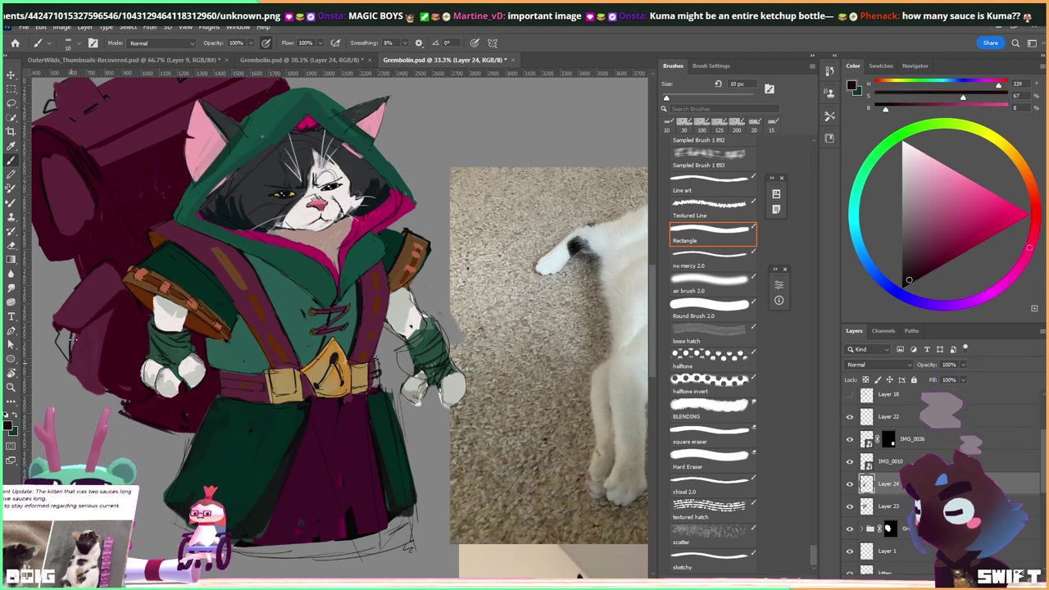
left_click_drag(71, 350, 70, 365)
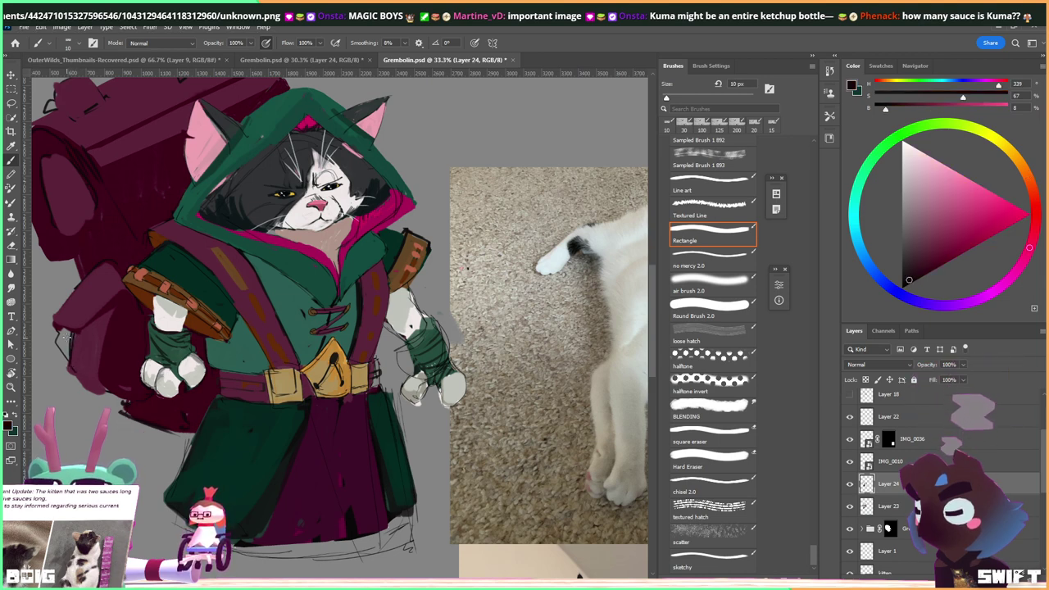
left_click(82, 337, "alt")
left_click_drag(61, 339, 69, 357)
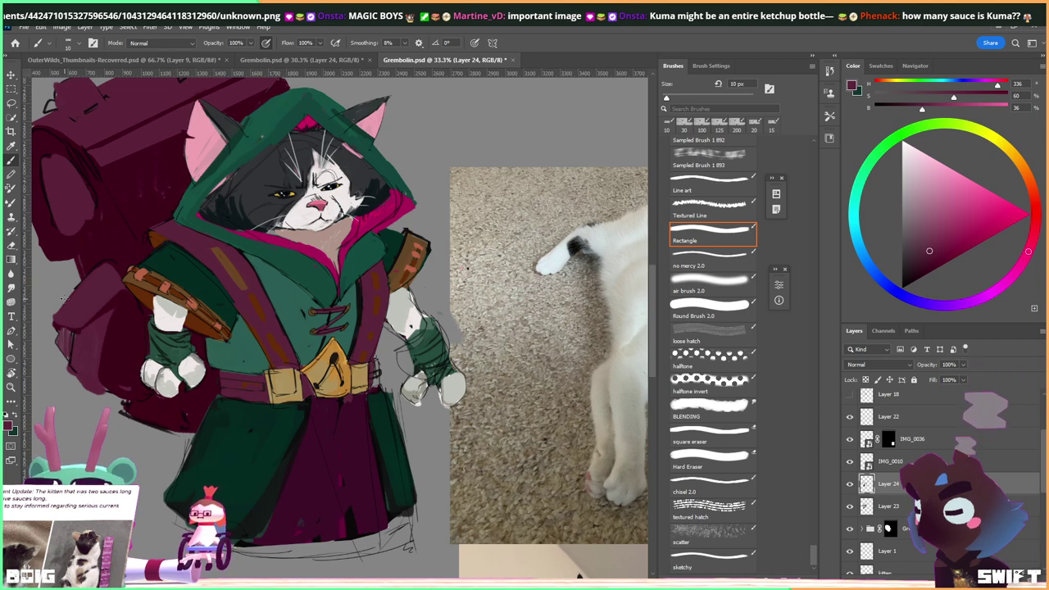
left_click_drag(107, 154, 135, 197)
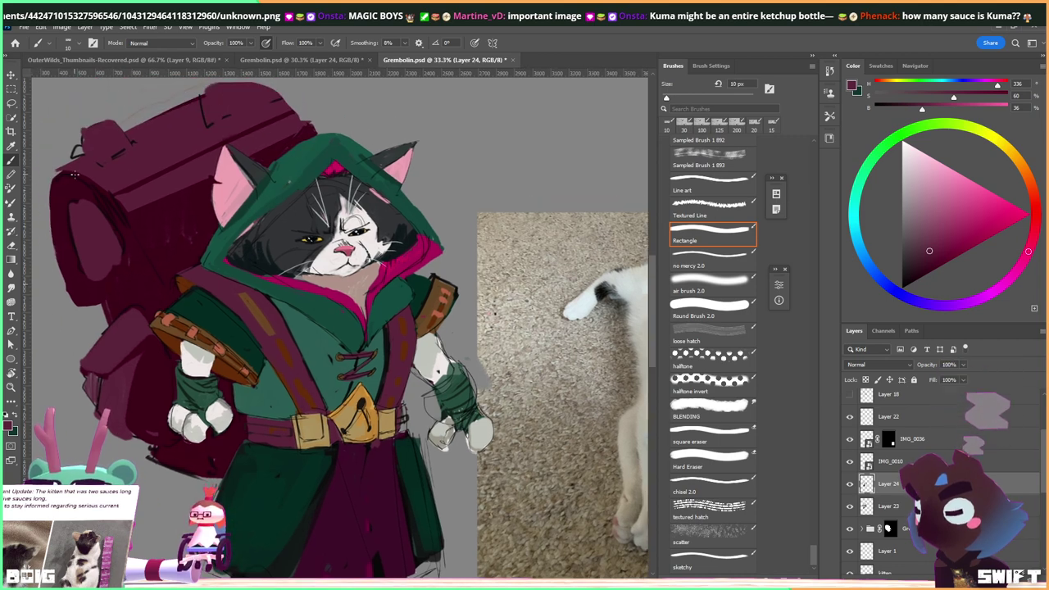
Refine the edges of the backpack's top flap and main panel with sampled near-black and maroon at 20 px.
left_click(116, 197, "alt")
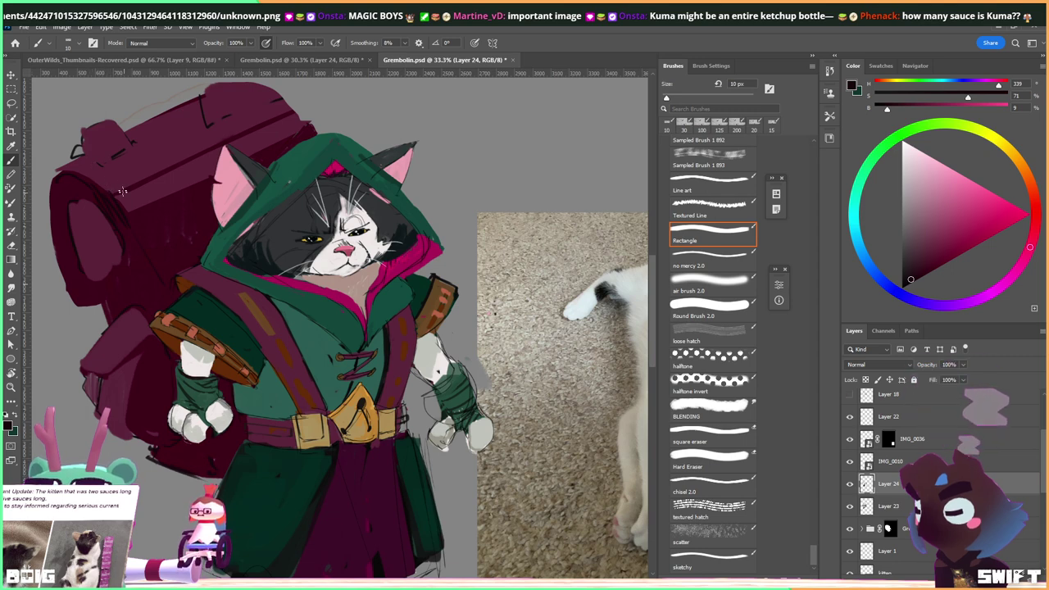
key("bracketright")
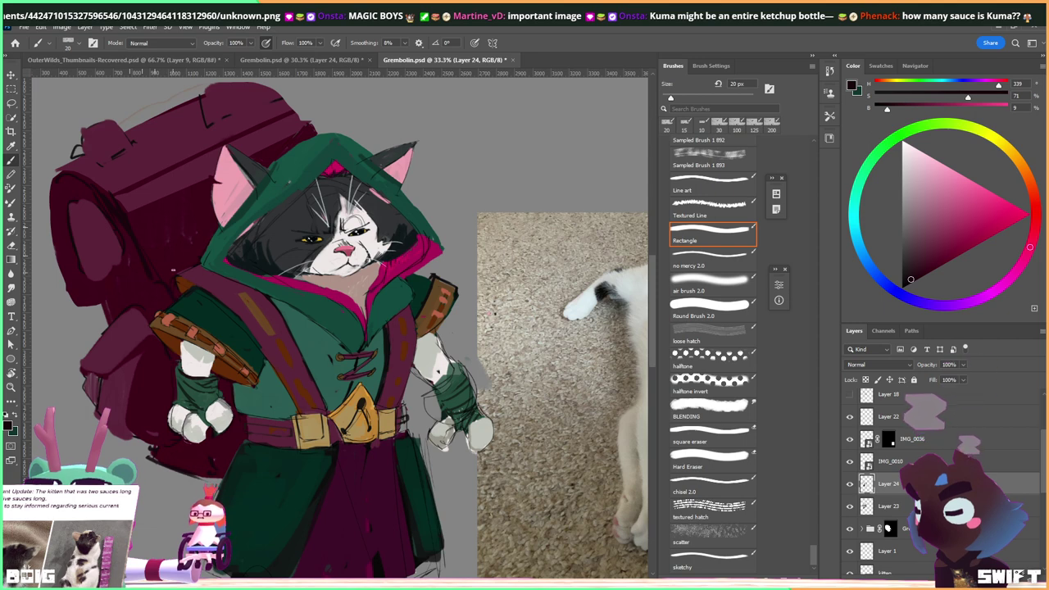
left_click(137, 214, "alt")
key("shift")
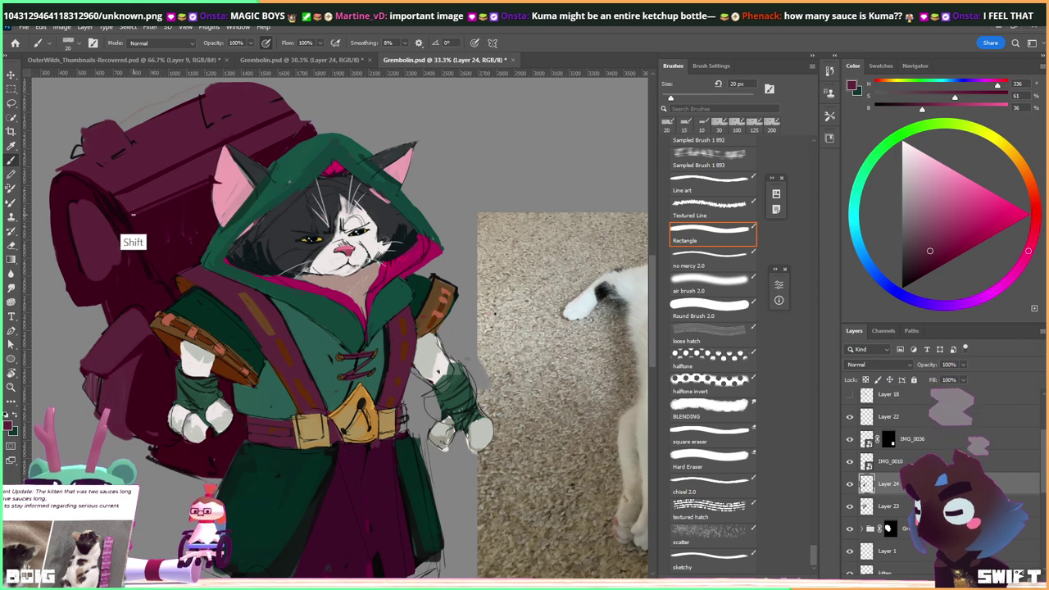
key("shift")
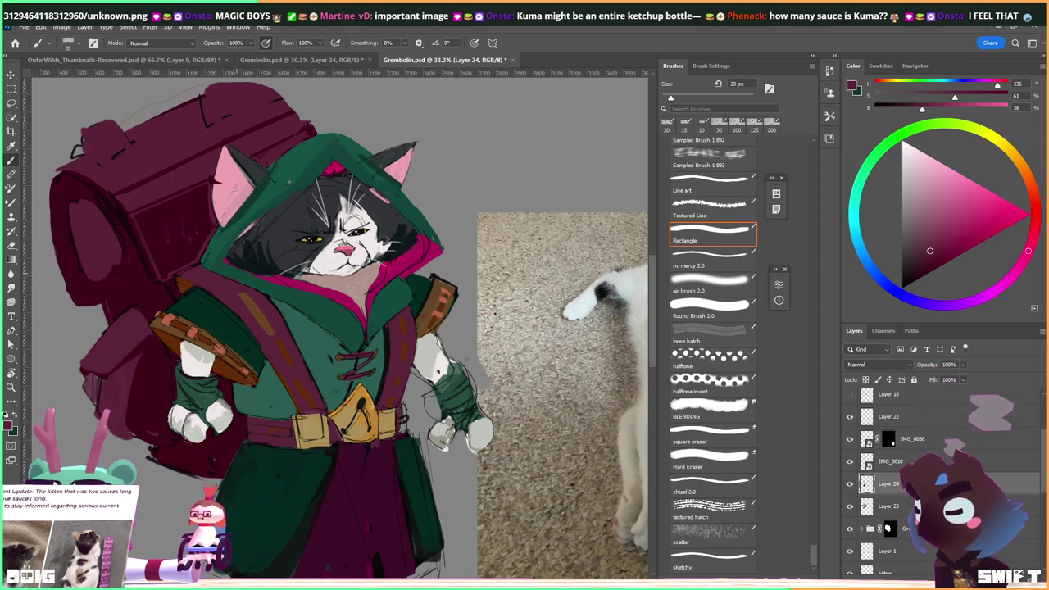
Paint broad lighter strokes over the backpack's dark main panel with the sampled maroon, using brush sizes from 45 to 90 px.
key("bracketright")
key("bracketright")
key("bracketright")
key("bracketright")
key("bracketright")
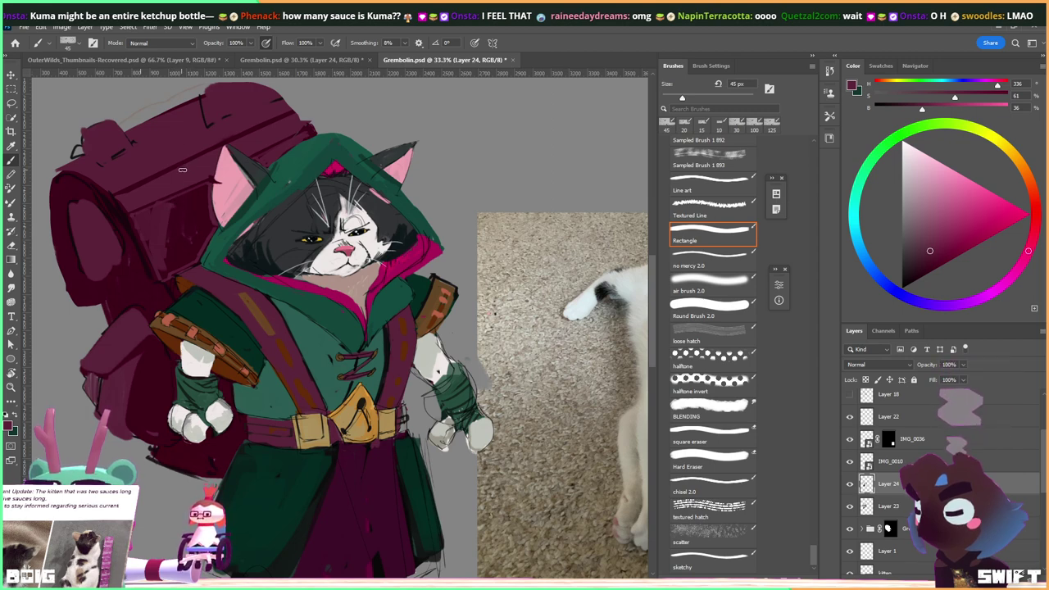
key("bracketright")
key("bracketright")
key("bracketright")
key("bracketright")
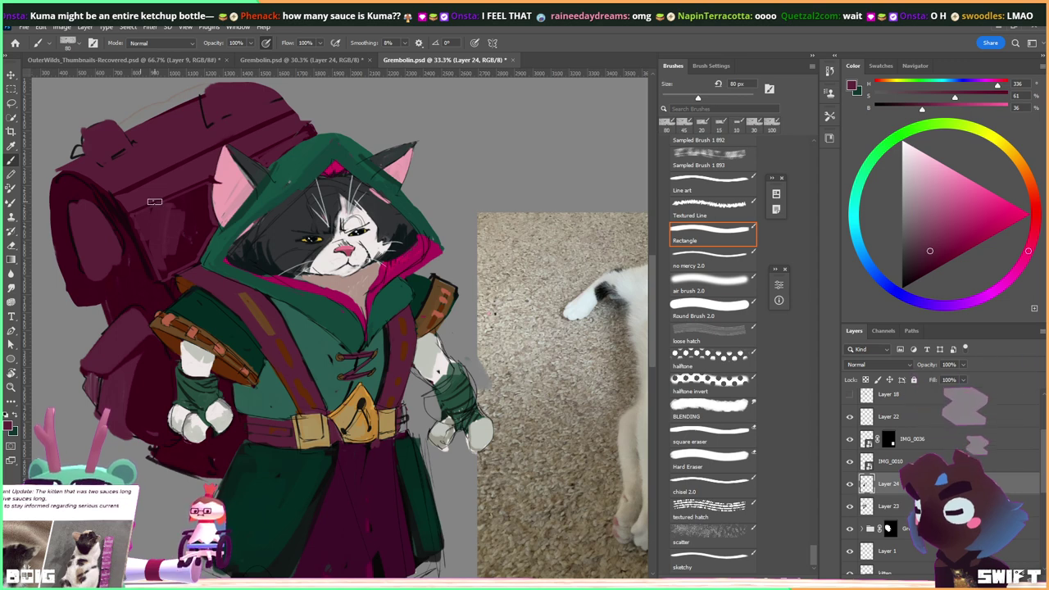
key("bracketleft")
key("bracketleft")
key("bracketright")
key("bracketright")
key("bracketright")
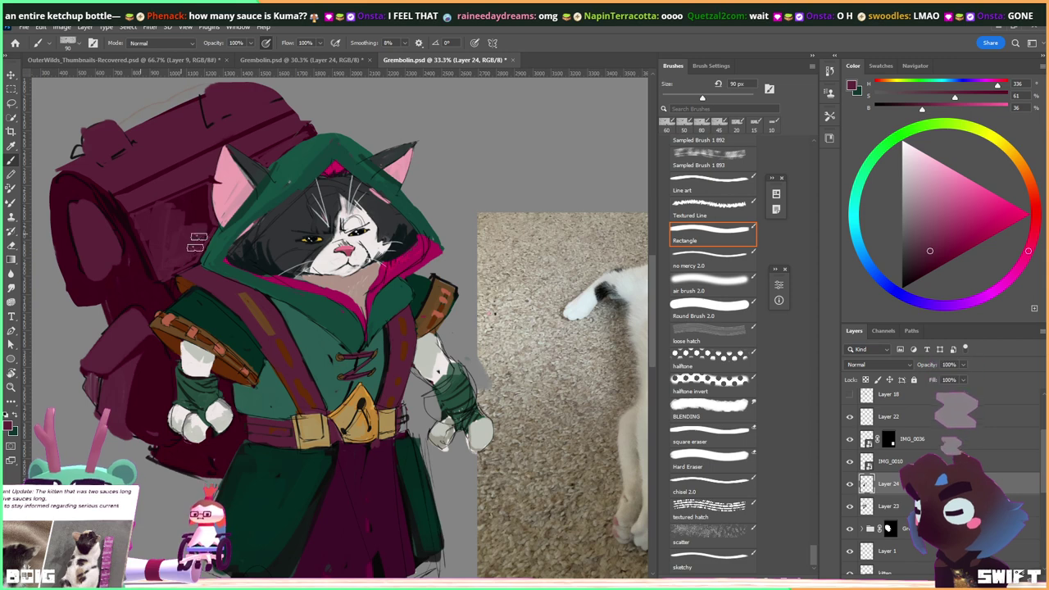
key("bracketleft")
key("bracketleft")
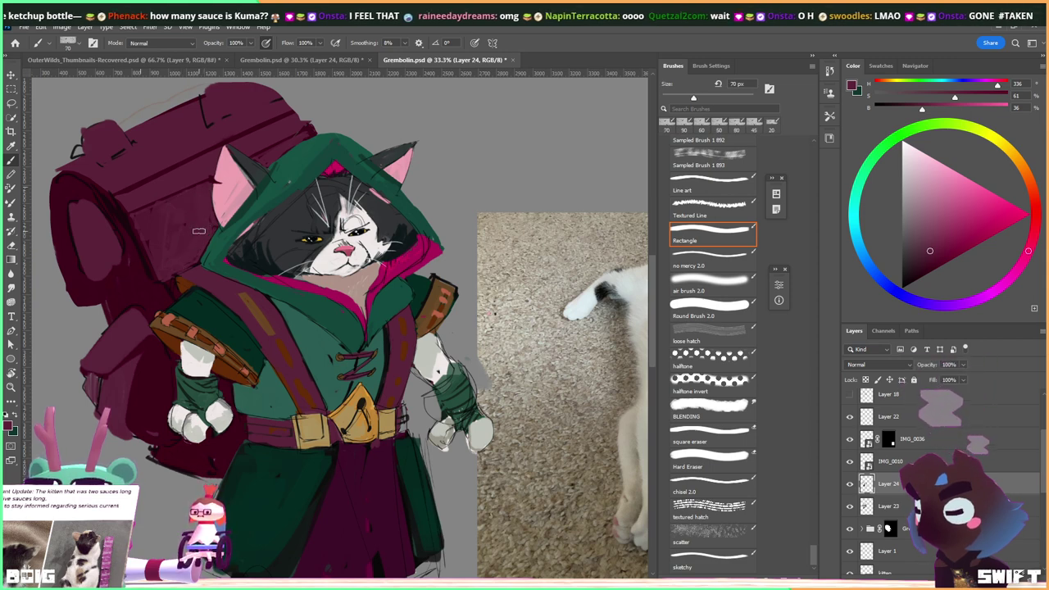
Shade the dark side of the backpack's main panel with sampled near-black and deep maroon at 70 px.
key("alt")
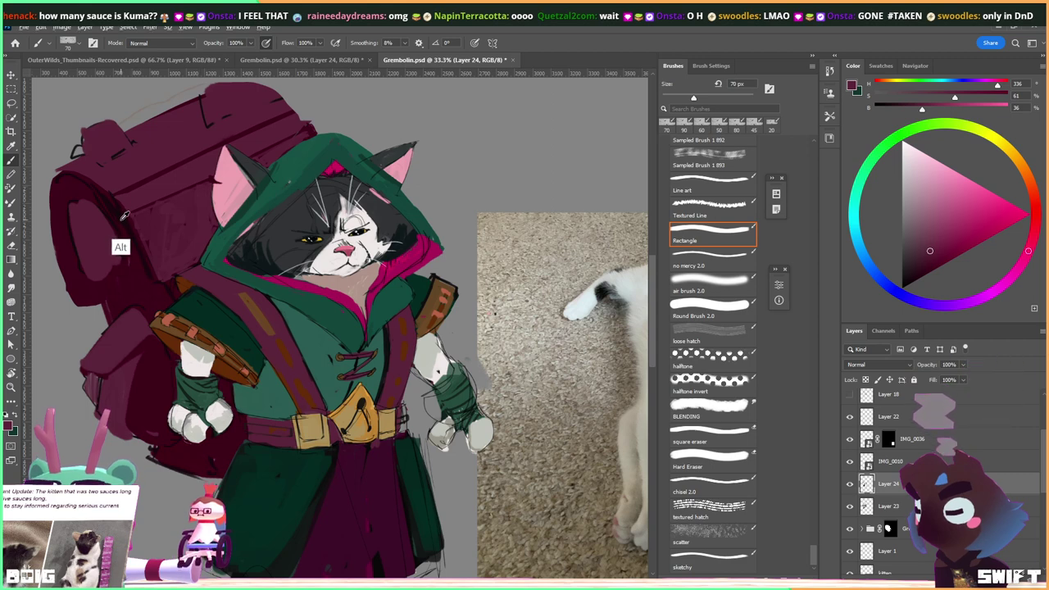
left_click(126, 215, "alt")
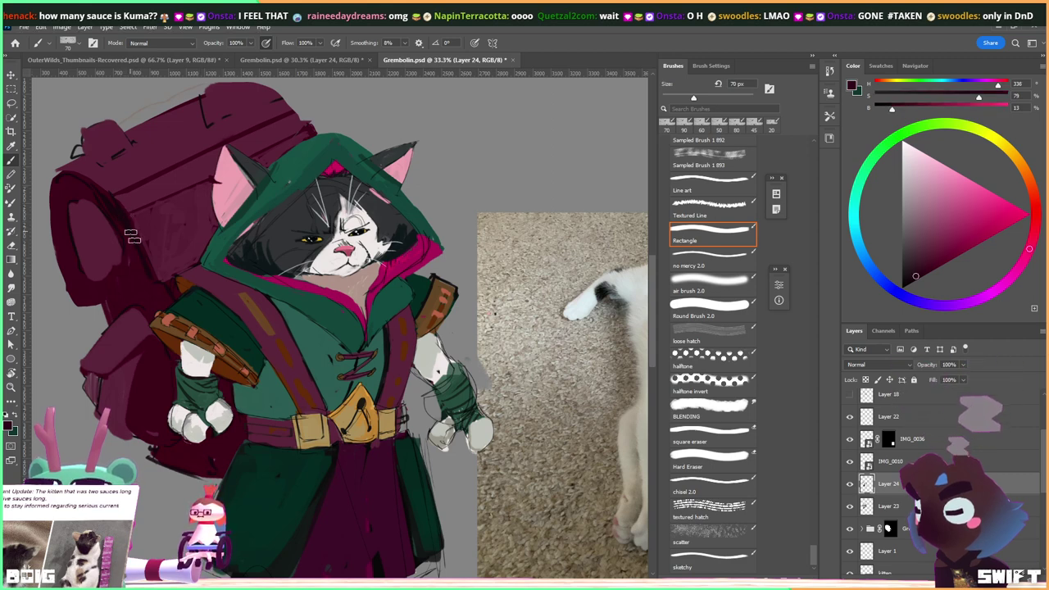
key("alt")
left_click(140, 264, "alt")
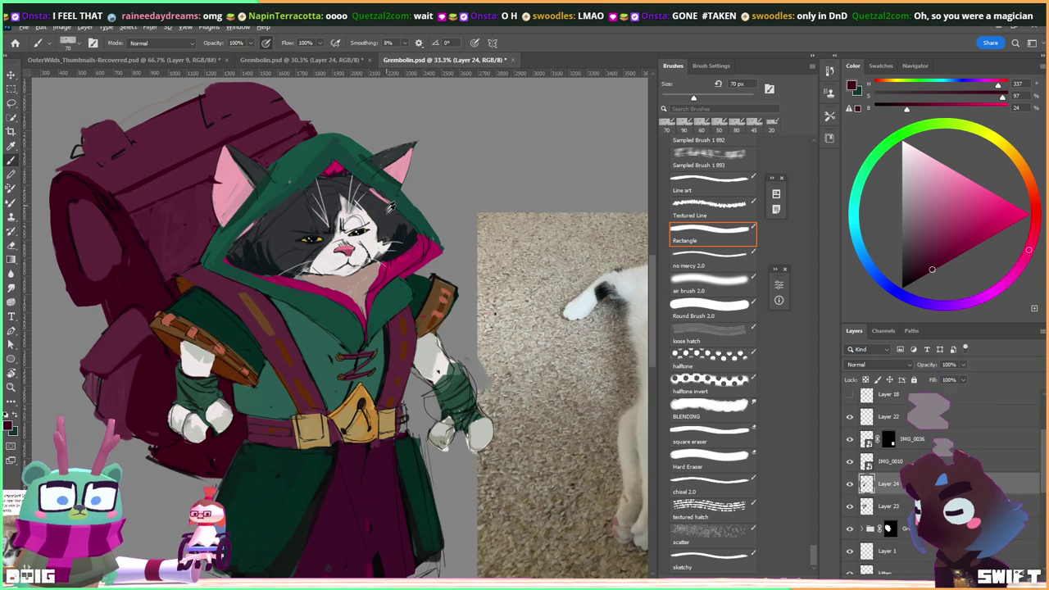
Hand-letter "GREM BOLIN" above the cat photo in sampled near-black with the 70 px brush.
mouse_move(376, 316)
left_mouse_down()
mouse_move(283, 249)
mouse_move(318, 264)
left_mouse_up()
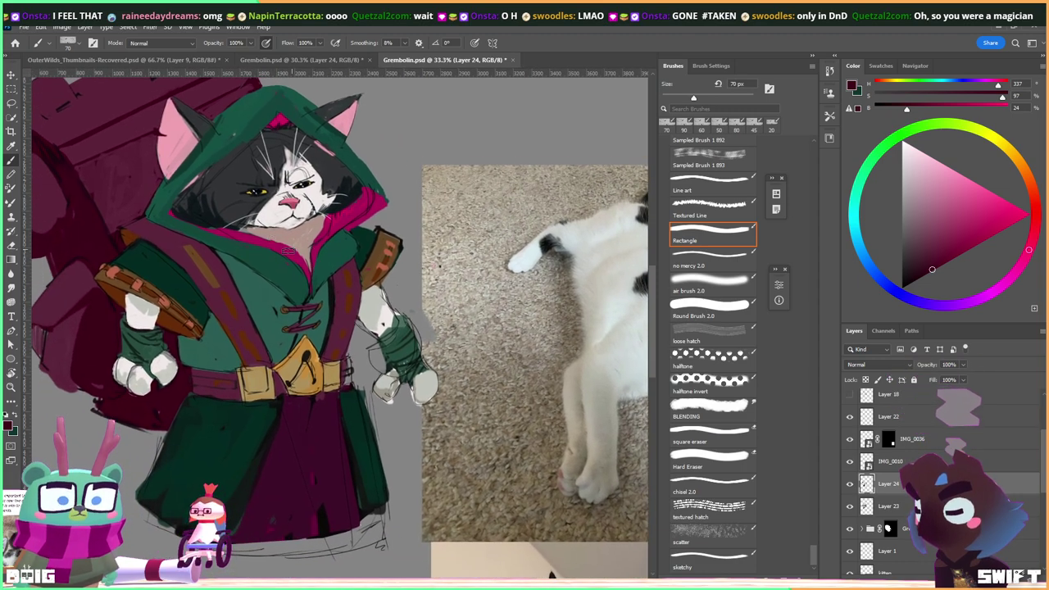
left_click(283, 297, "alt")
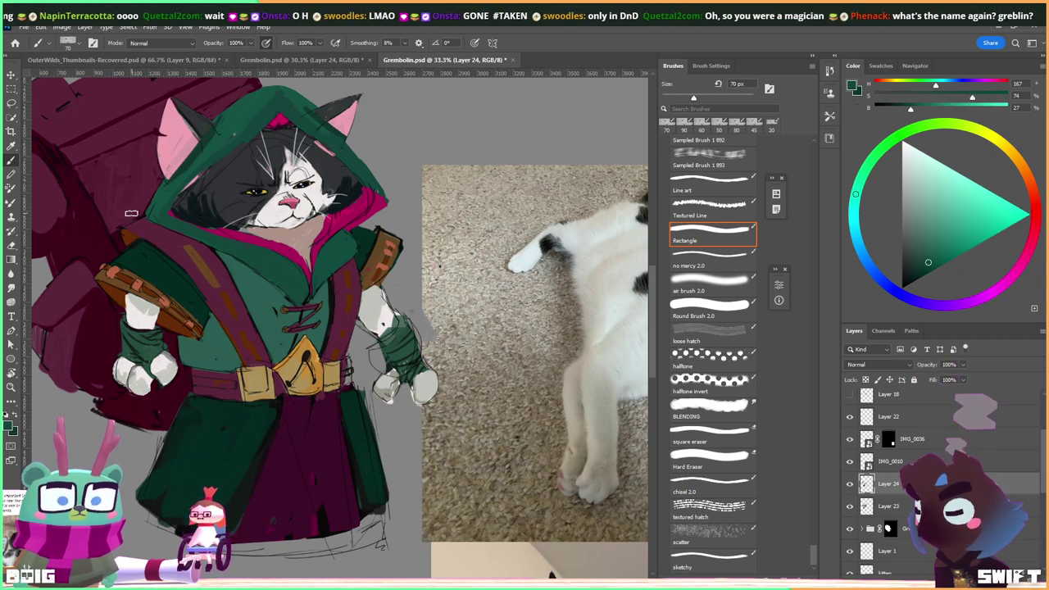
left_click(101, 397, "alt")
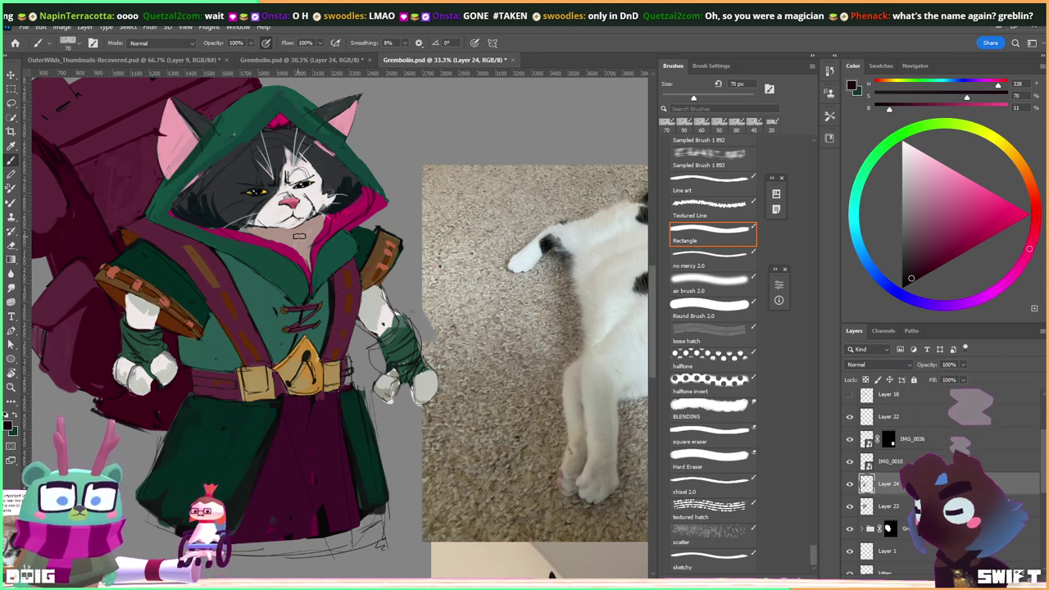
left_click_drag(404, 130, 372, 180)
mouse_move(411, 150)
left_mouse_down()
mouse_move(406, 167)
mouse_move(449, 179)
mouse_move(464, 155)
mouse_move(538, 173)
left_mouse_up()
left_click_drag(517, 218, 354, 182)
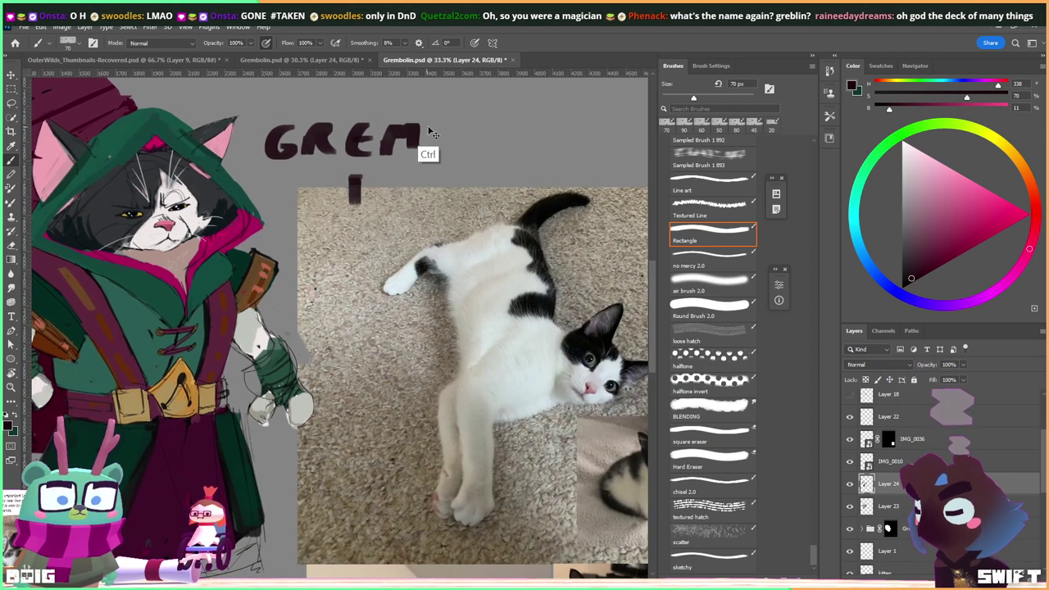
key("ctrl+z")
mouse_move(464, 156)
left_mouse_down()
mouse_move(466, 124)
mouse_move(469, 152)
left_mouse_up()
mouse_move(510, 124)
left_mouse_down()
mouse_move(548, 133)
mouse_move(558, 153)
mouse_move(618, 154)
mouse_move(636, 126)
left_mouse_up()
left_click(601, 149)
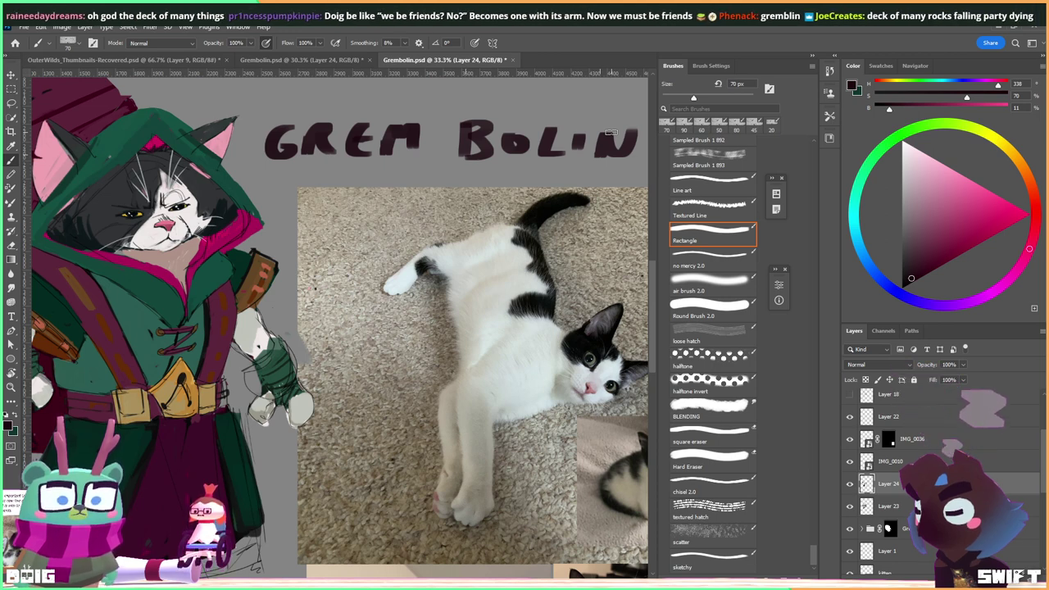
Touch up the left forearm and wrist wrap with near-black and sampled off-white at 15 px.
key("bracketleft")
key("bracketleft")
key("bracketleft")
key("bracketleft")
key("bracketleft")
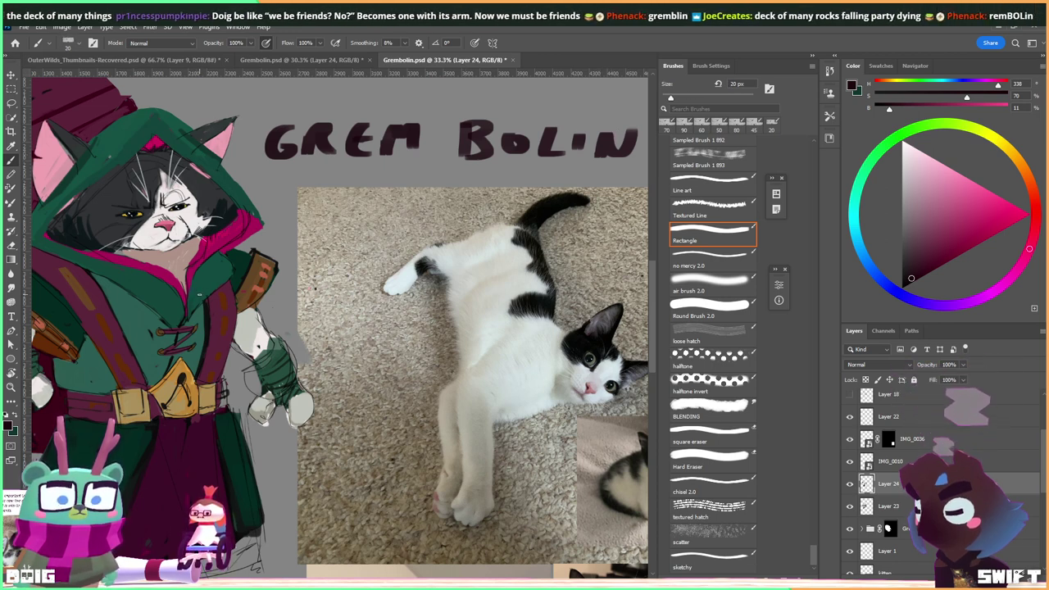
key("bracketleft")
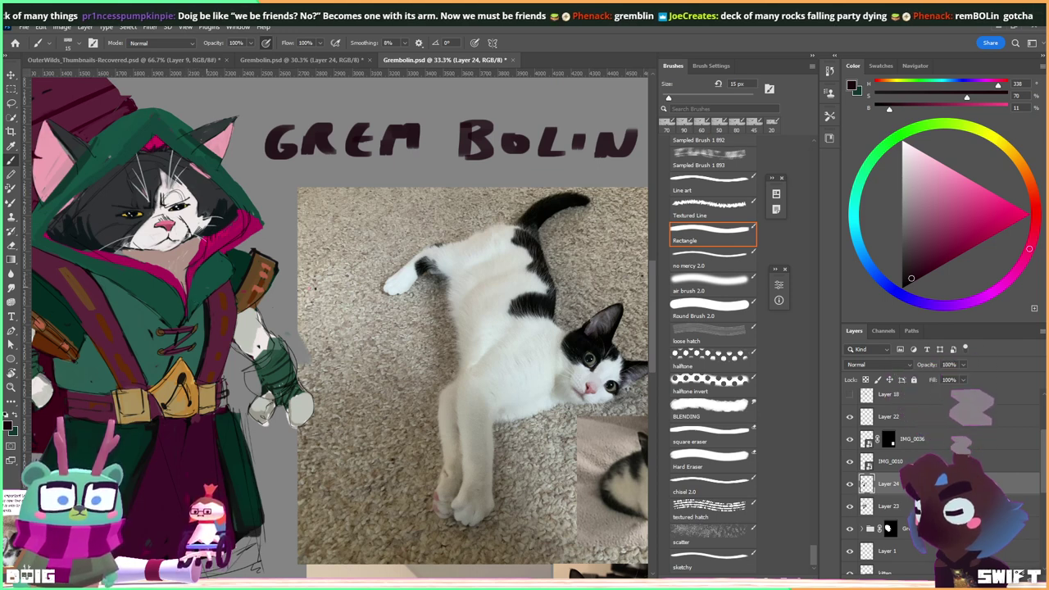
left_click_drag(190, 296, 274, 284)
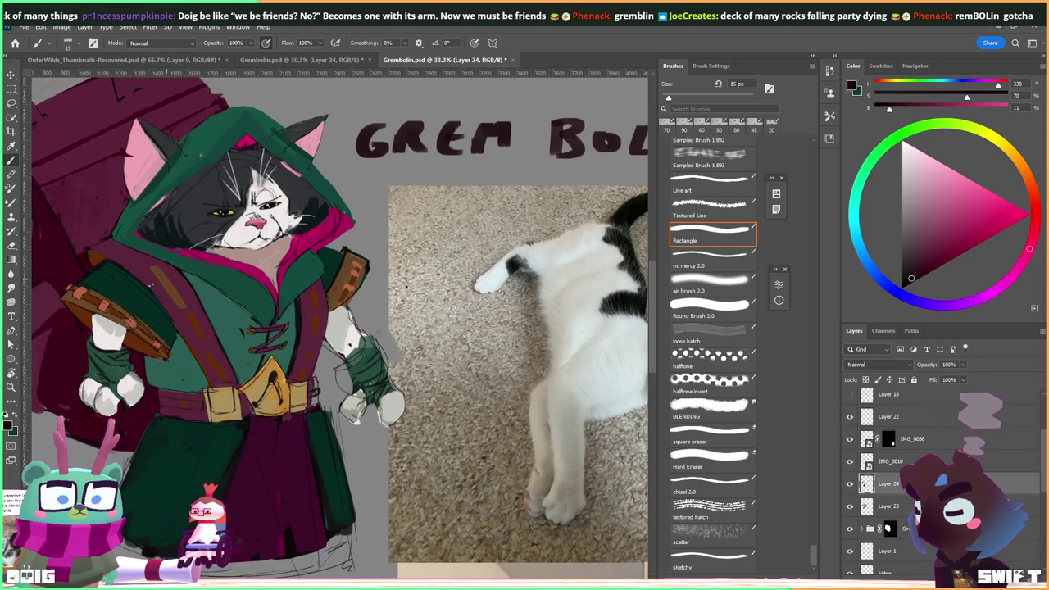
left_click_drag(144, 360, 148, 384)
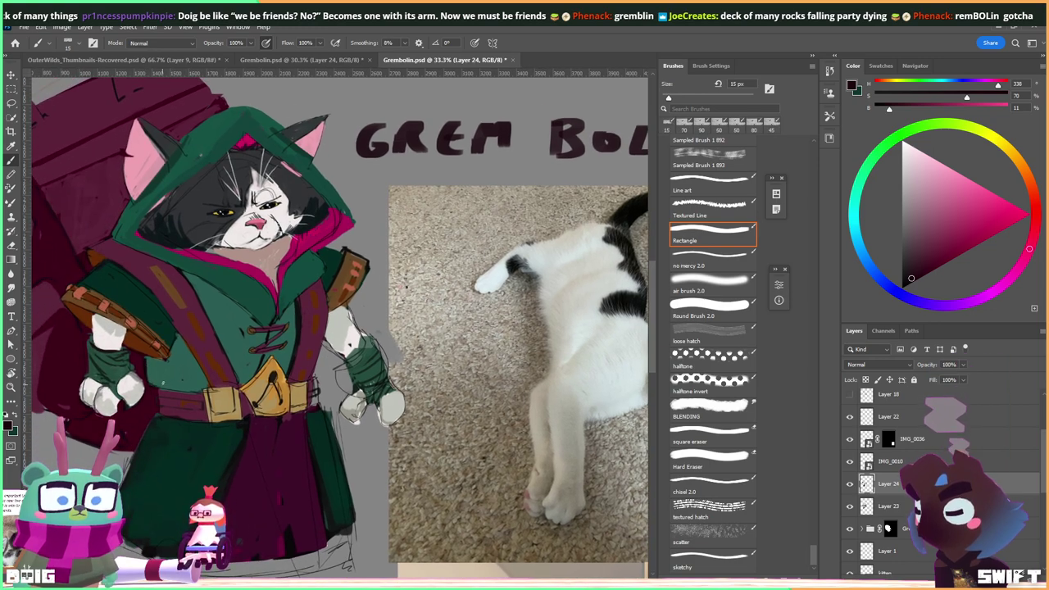
left_click_drag(153, 338, 201, 330)
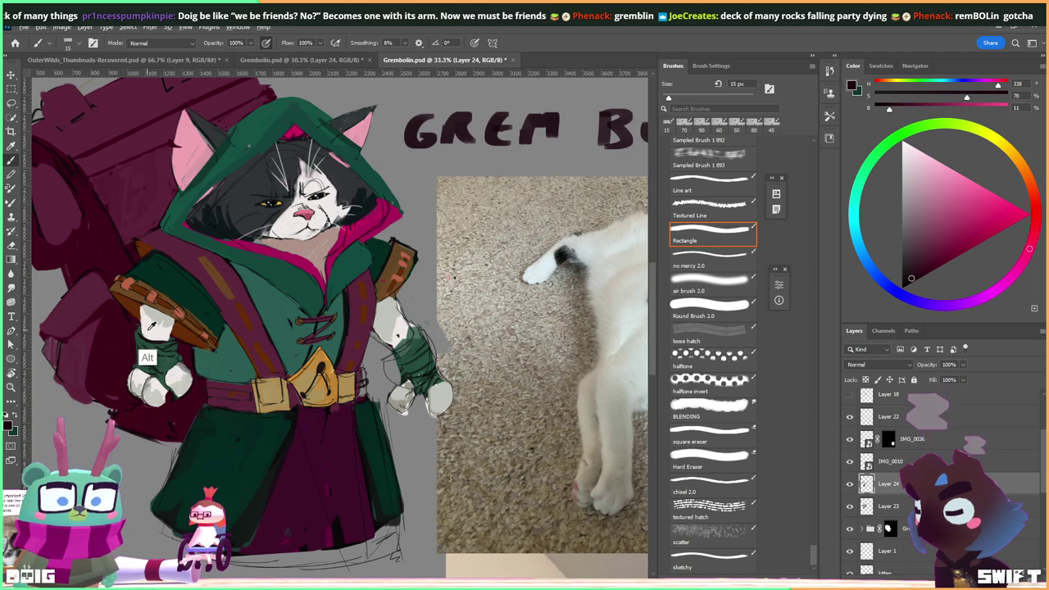
left_click(151, 356, "alt")
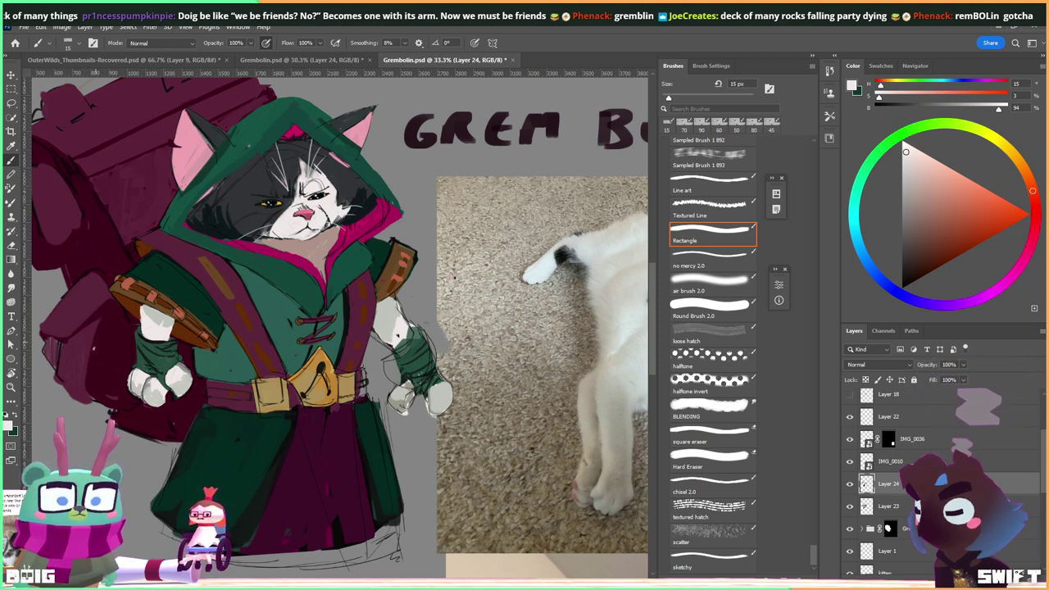
Redefine the left wrist wrap and its border with the fur, using sampled near-black, green and grey.
left_click(128, 252, "alt")
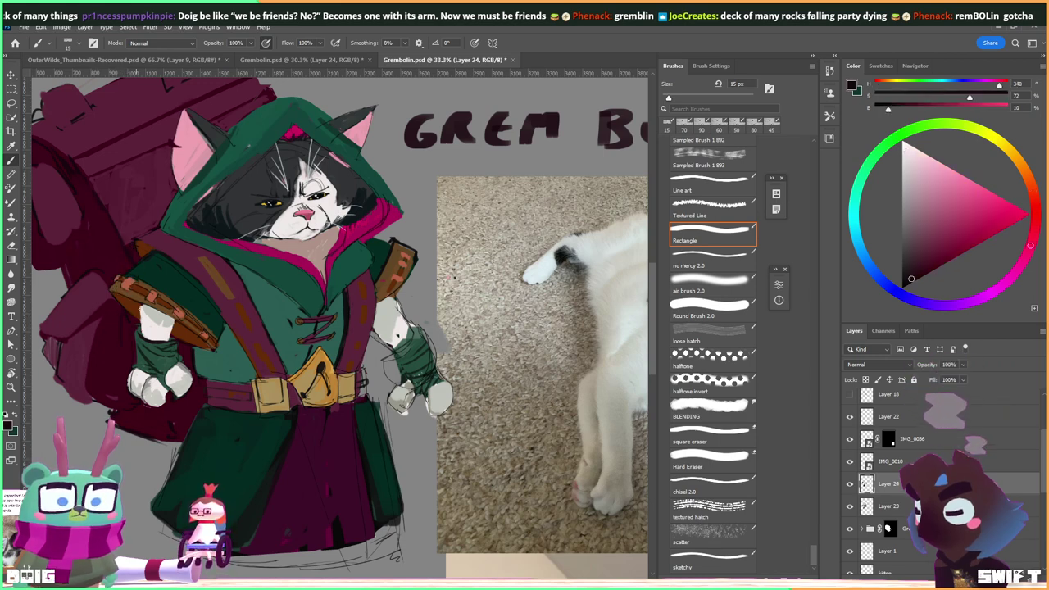
left_click(142, 357, "alt")
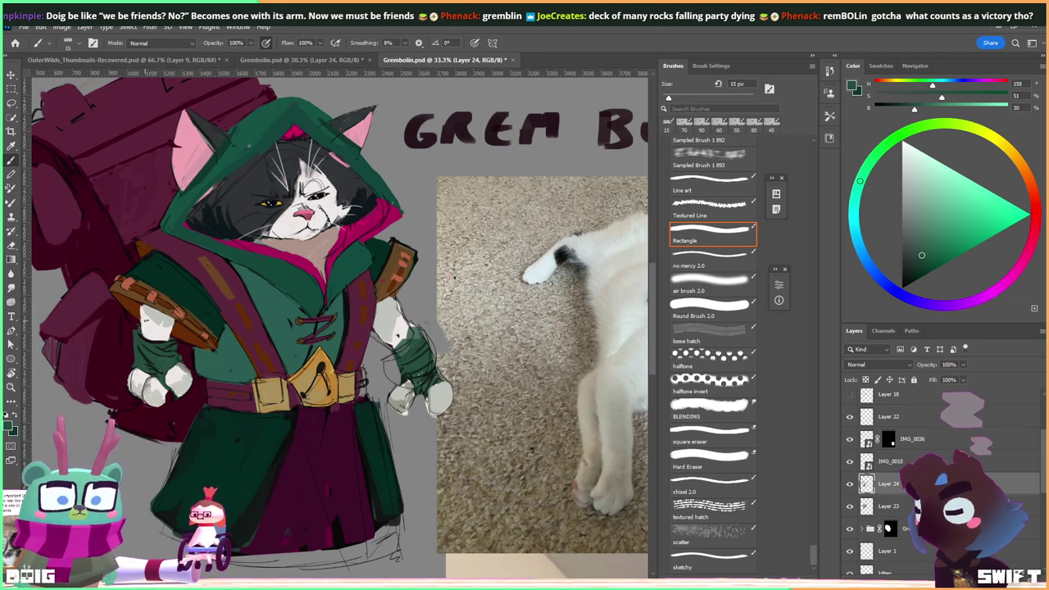
left_click(148, 340, "alt")
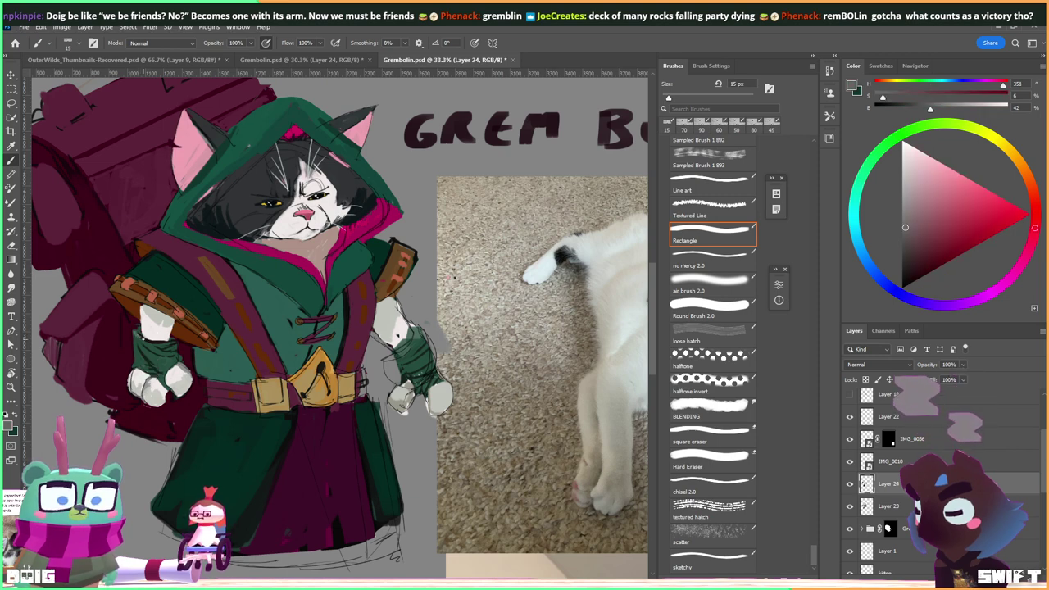
left_click(153, 340, "alt")
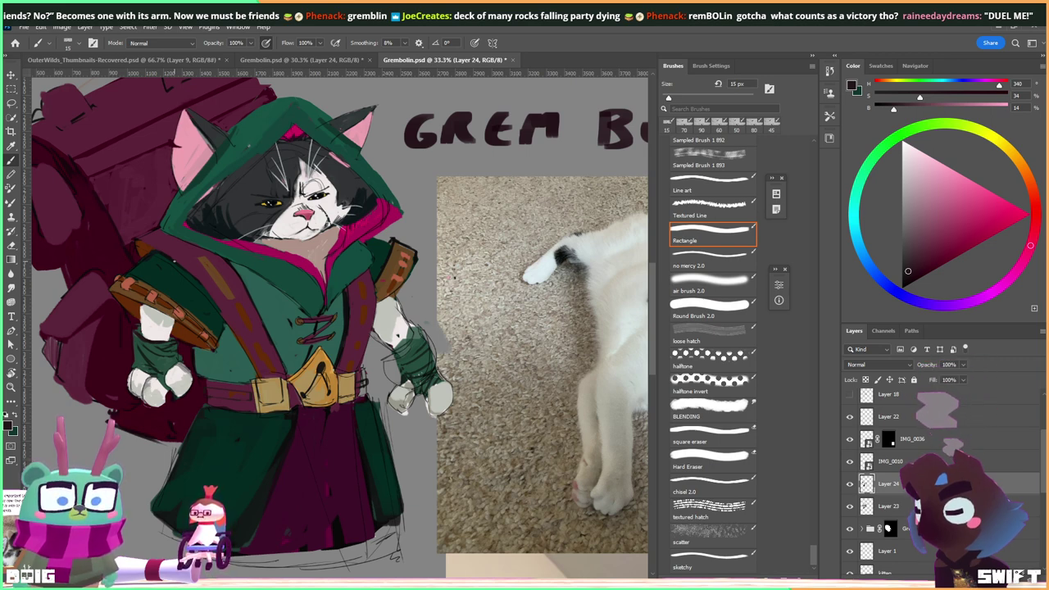
left_click(180, 351, "alt")
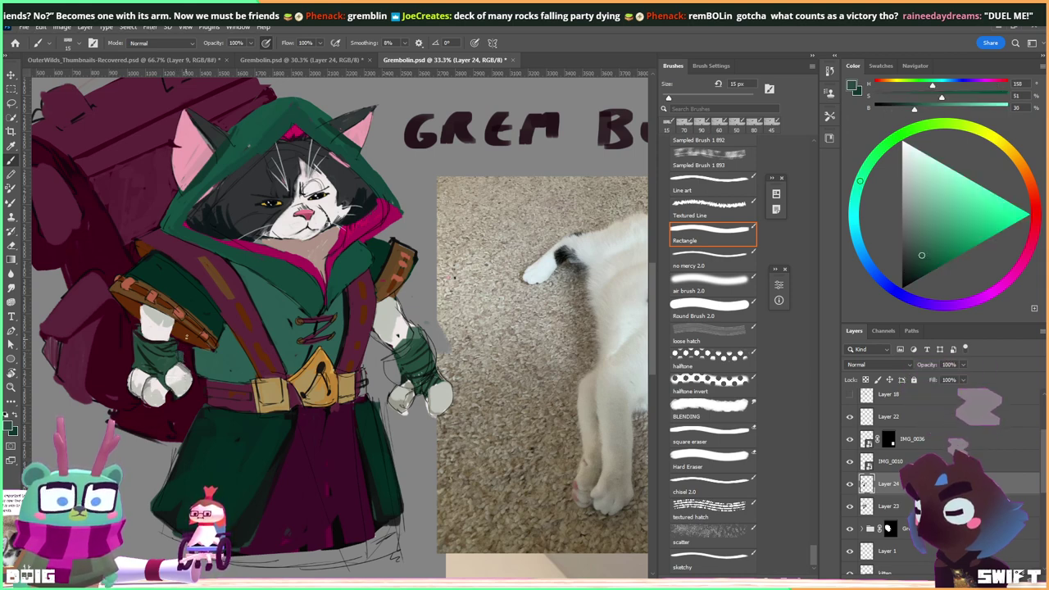
Reshape the left paw with sampled light grey and off-white, and touch up the right wrist wrap with its sampled green.
left_click(182, 384, "alt")
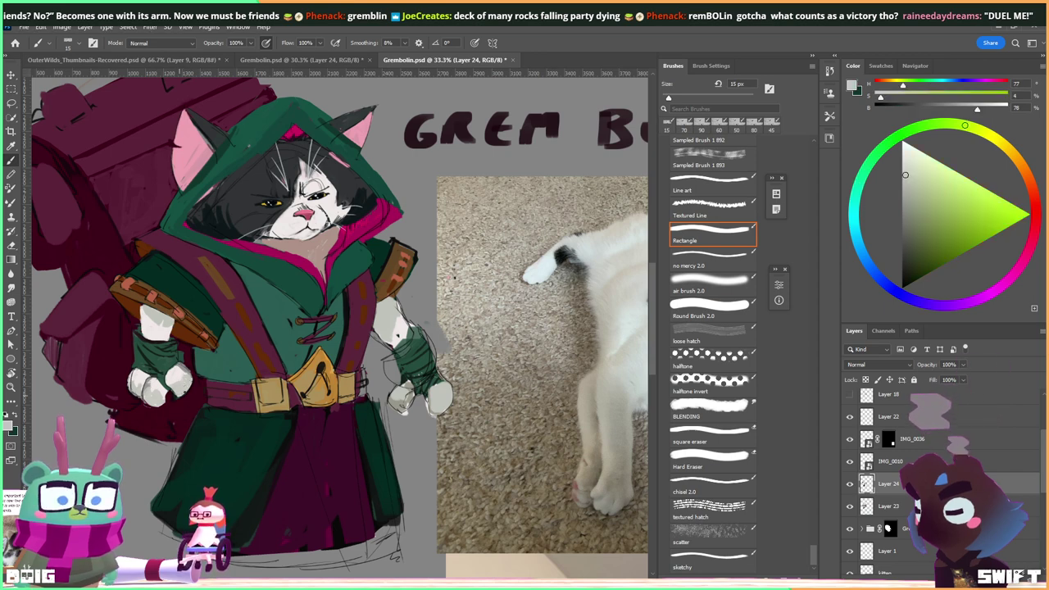
left_click_drag(182, 384, 185, 395)
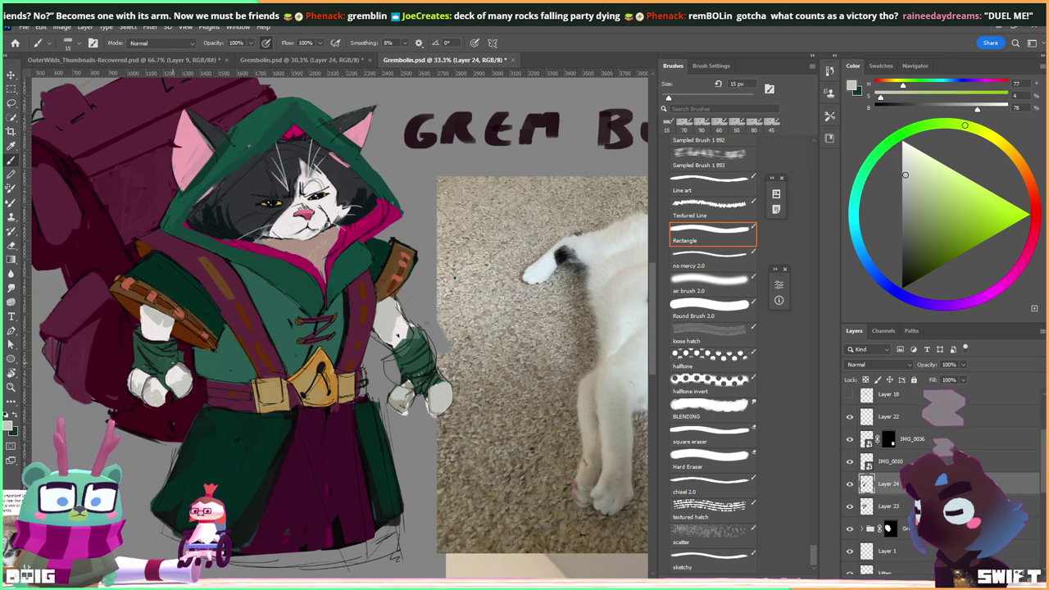
left_click(161, 414, "alt")
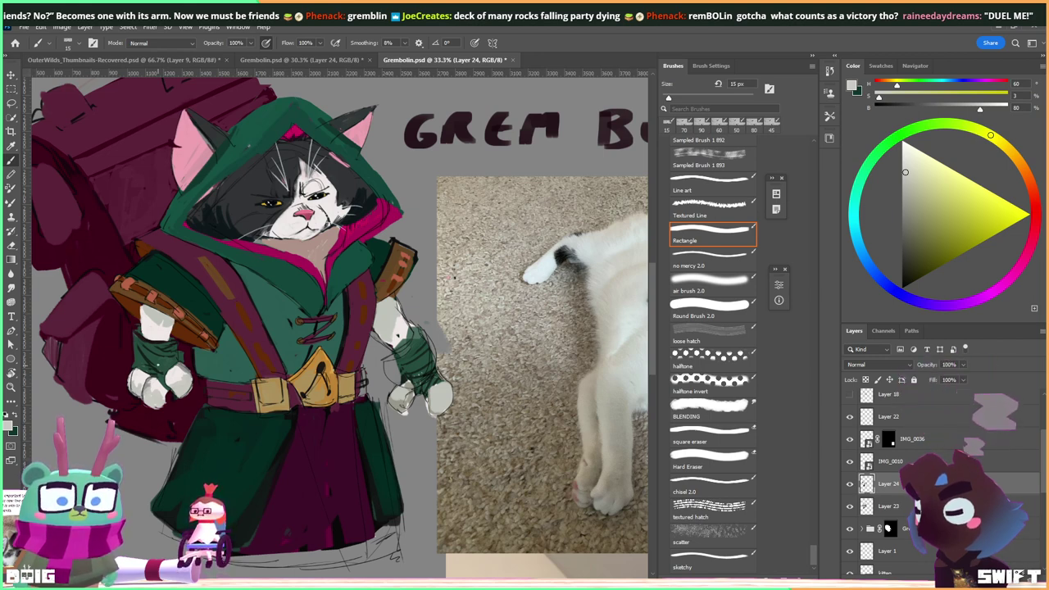
left_click(158, 382, "alt")
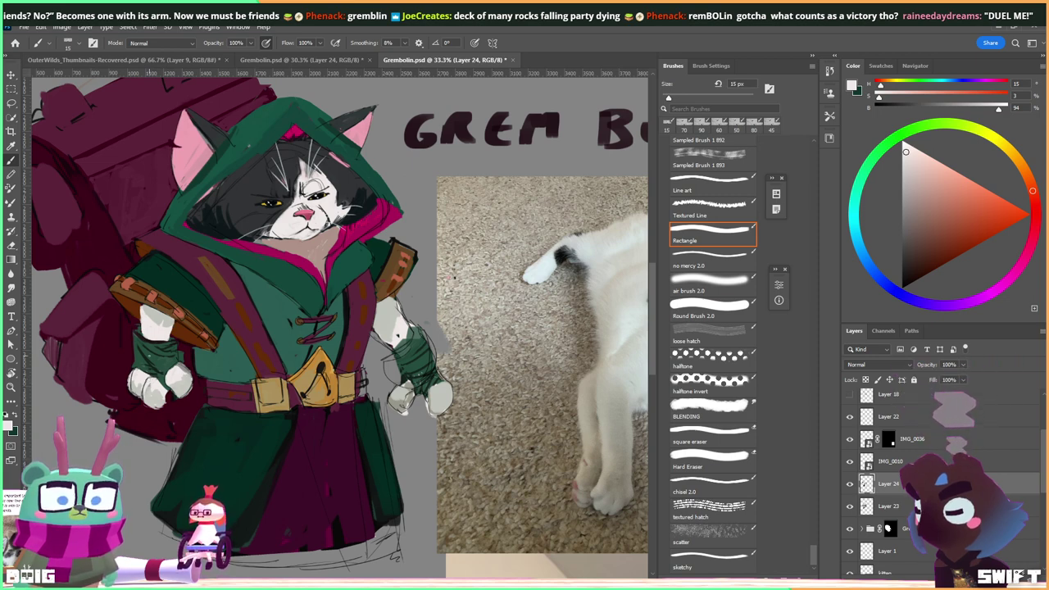
left_click(397, 361, "alt")
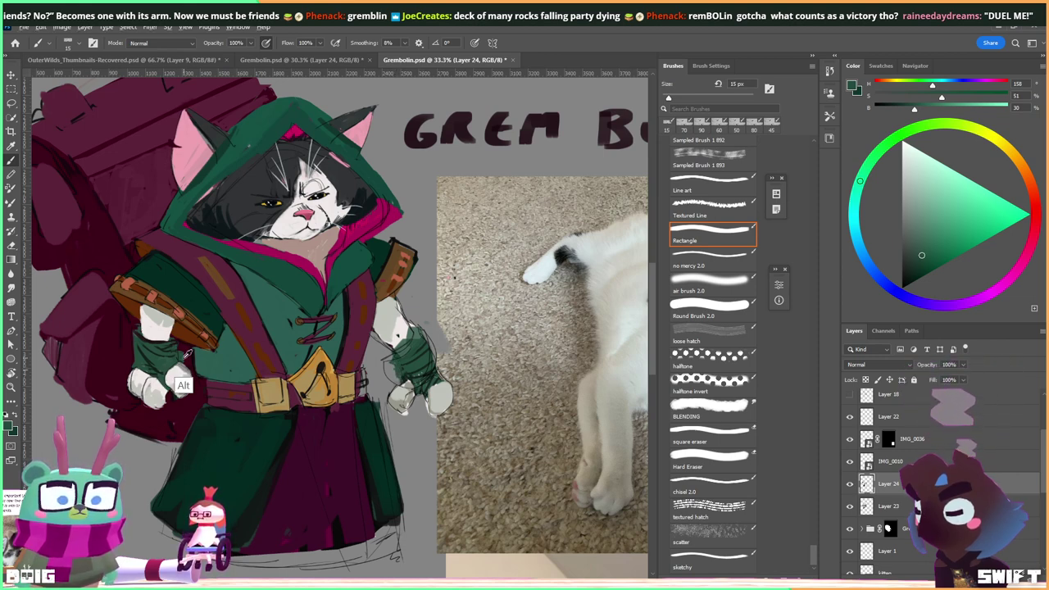
key("alt")
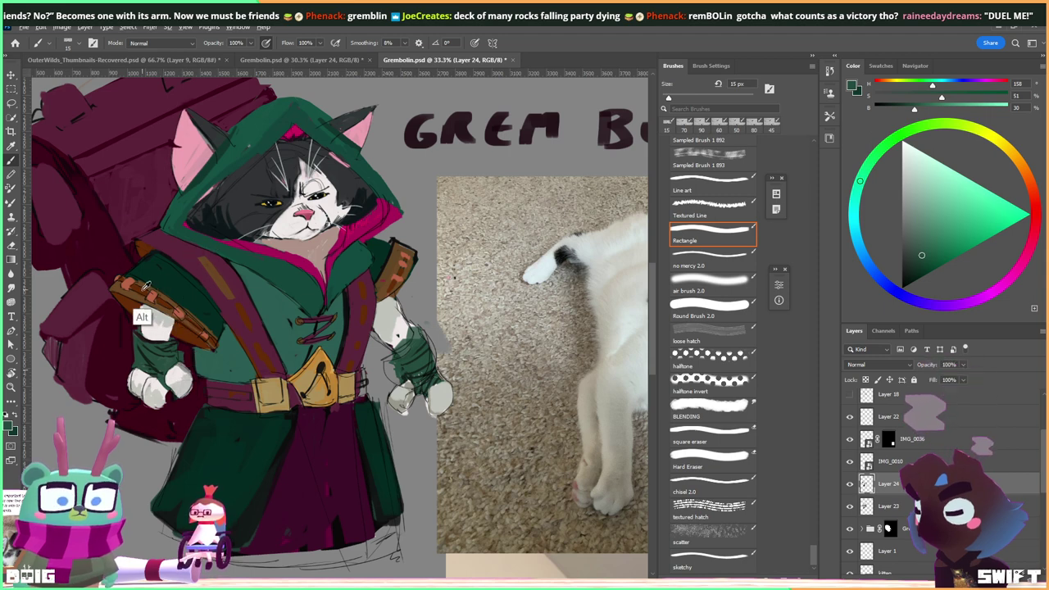
Touch up the left shoulder guard's leather with its sampled reddish brown at 30 px.
left_click(149, 287, "alt")
key("bracketright")
key("bracketright")
key("bracketright")
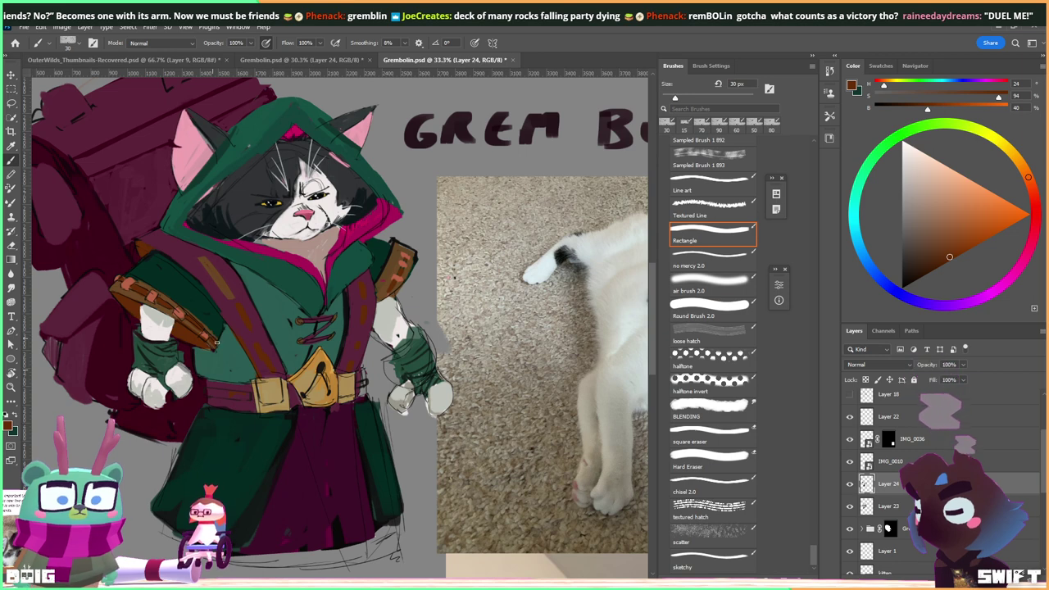
left_click(186, 310, "alt")
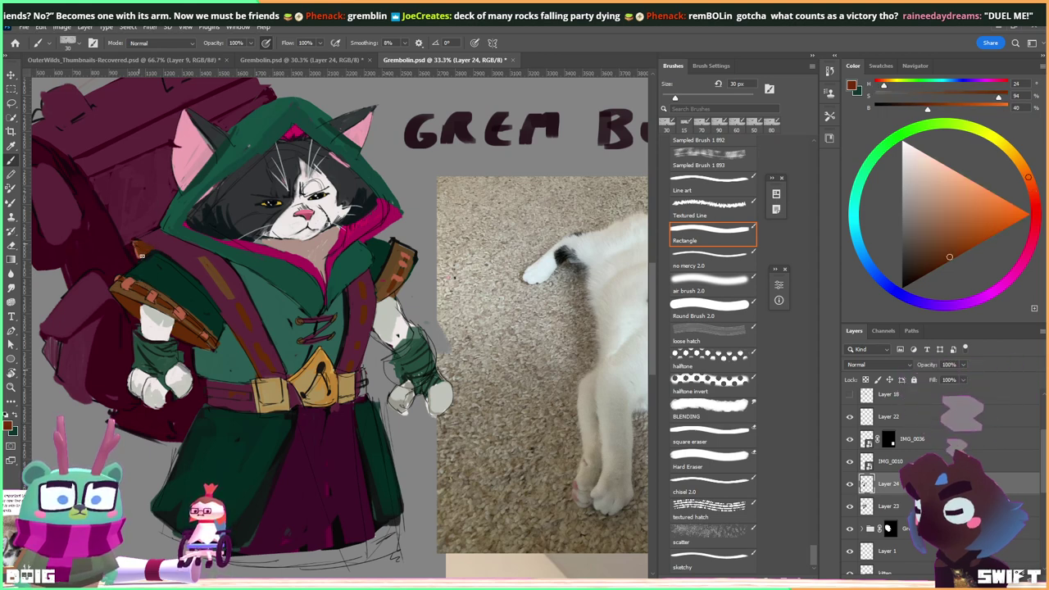
Edge the left shoulder strap with the shoulder guard's sampled orange-brown, and clean up the edging with the strap's sampled purple.
left_click(131, 276, "alt")
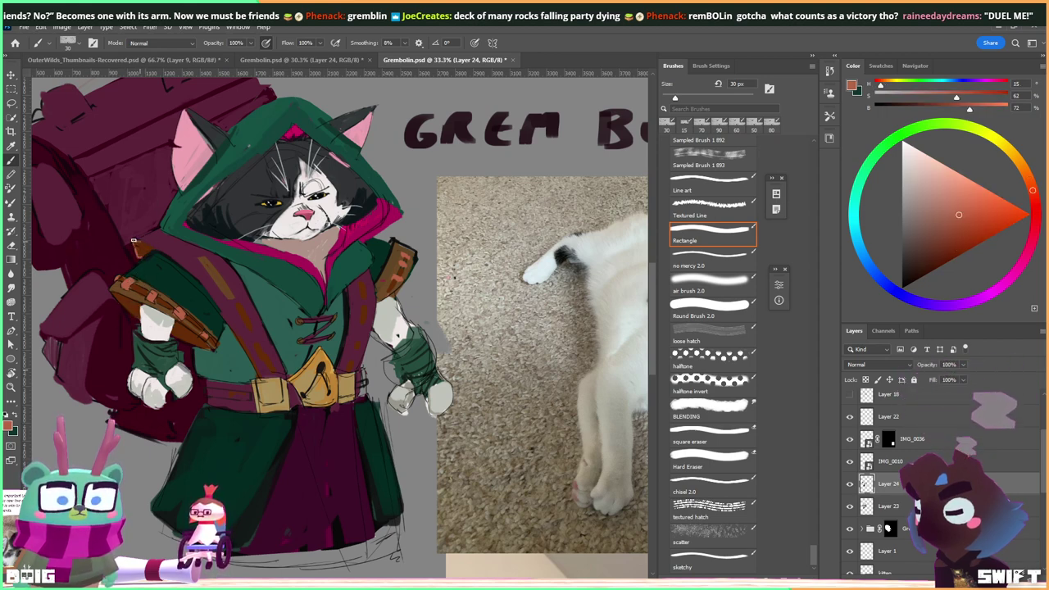
left_click_drag(169, 257, 250, 357)
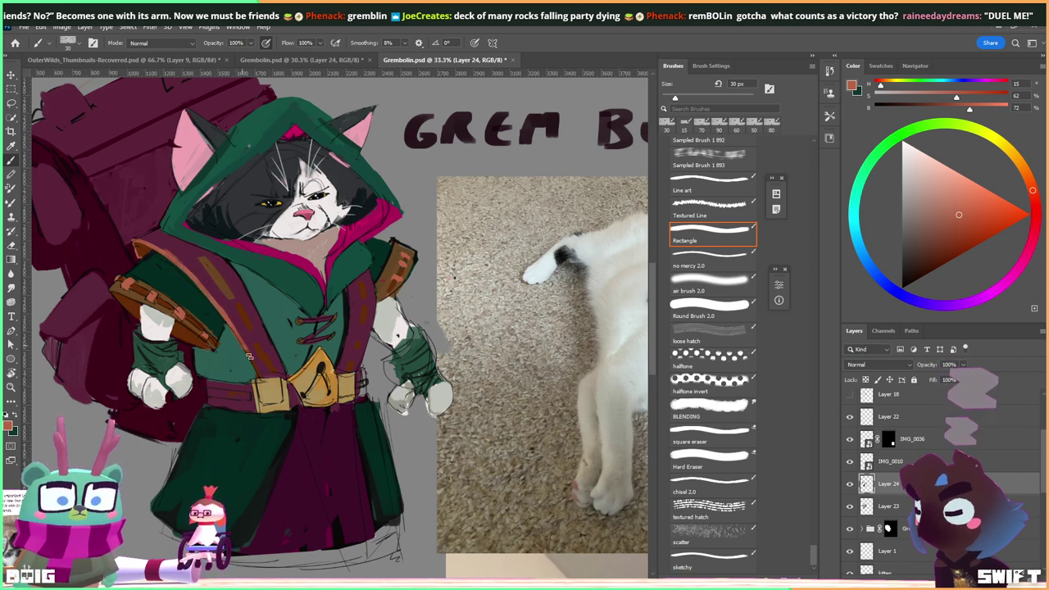
left_click(204, 299, "alt")
left_click_drag(187, 268, 262, 374)
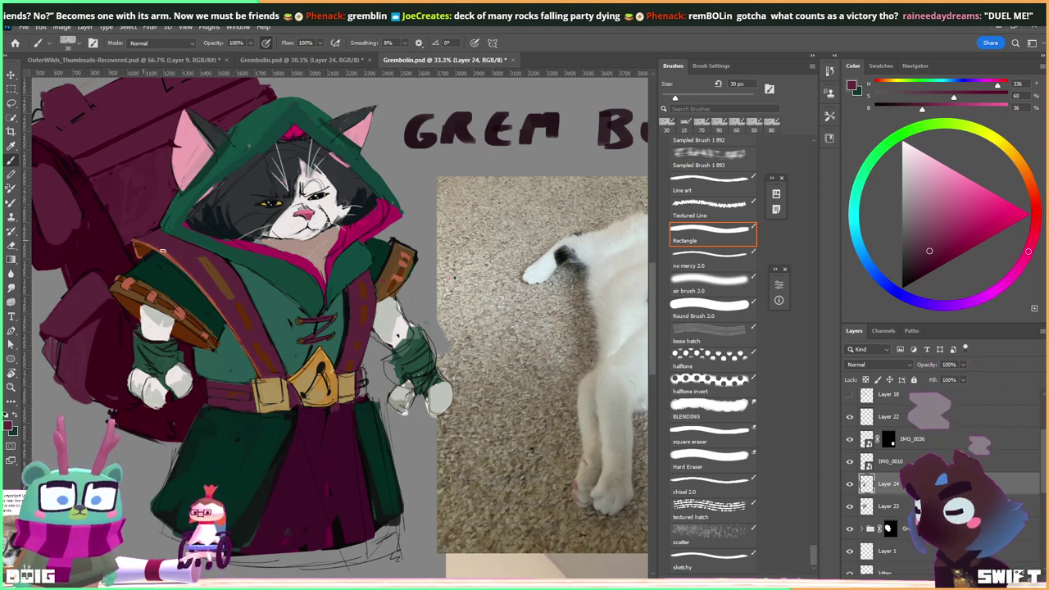
Touch up the top of the left strap and the adjoining backpack with sampled purple, reddish brown, near-black and dark maroon.
key("alt")
left_click(132, 237, "alt")
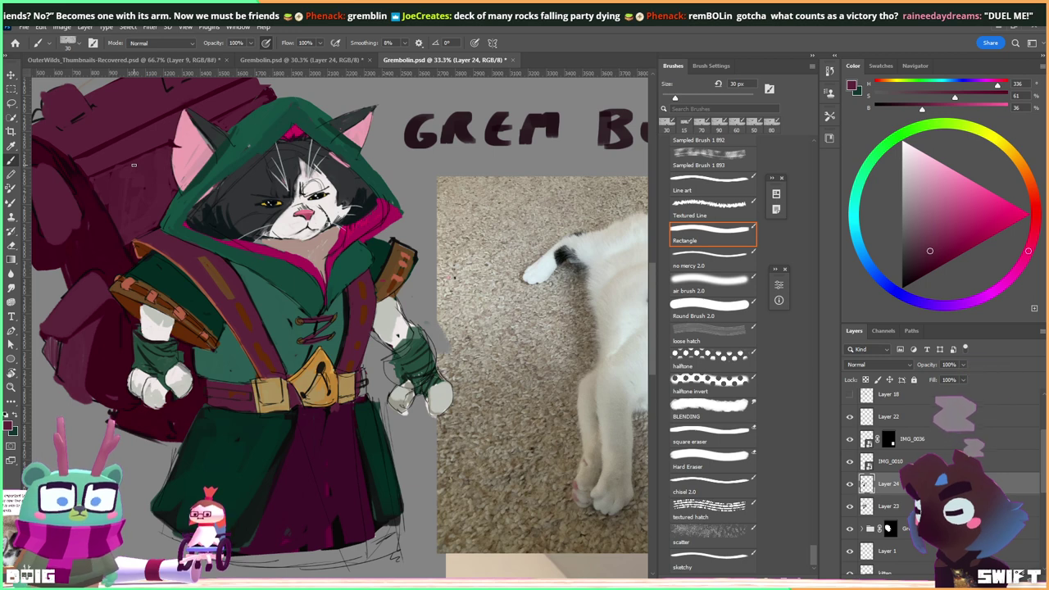
left_click(143, 276, "alt")
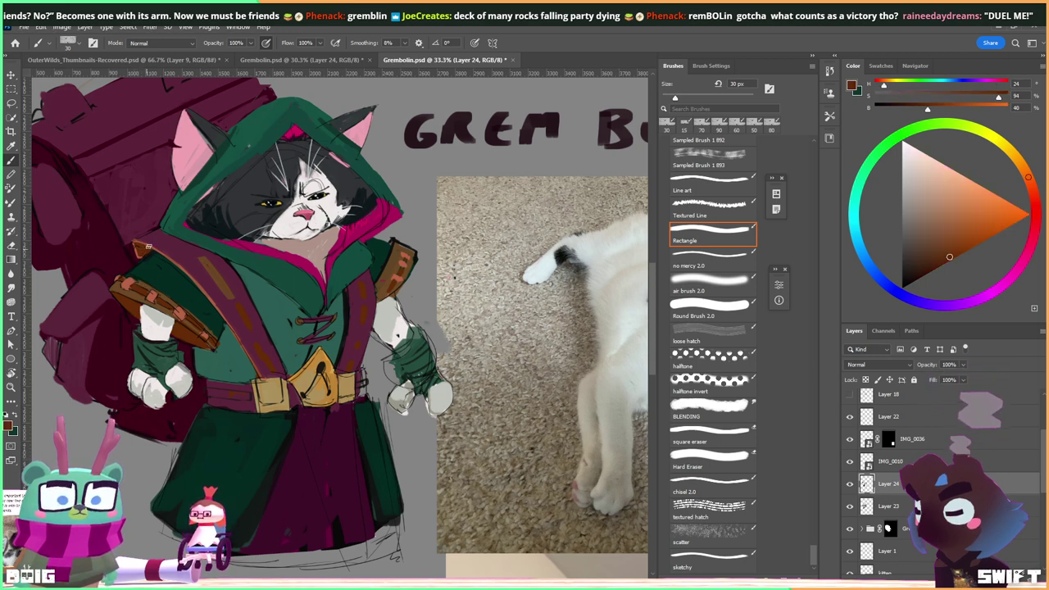
key("alt")
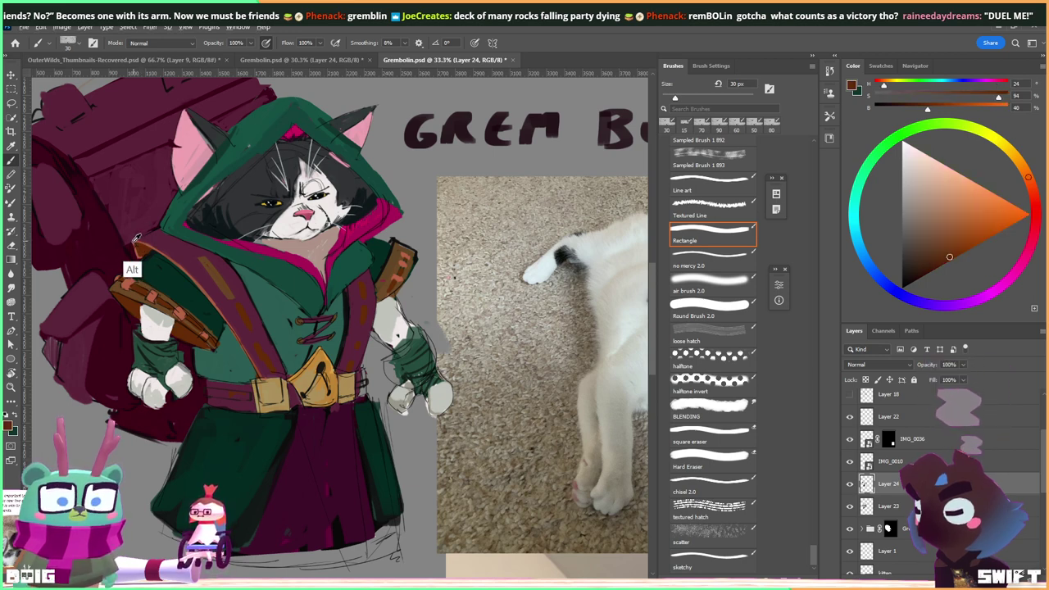
left_click(129, 245, "alt")
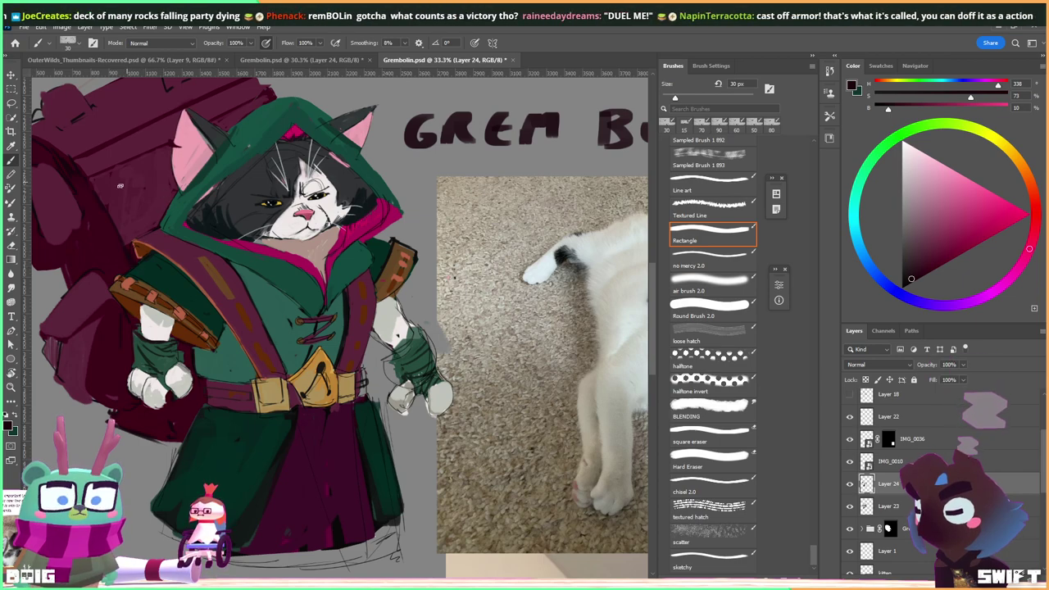
left_click(86, 193, "alt")
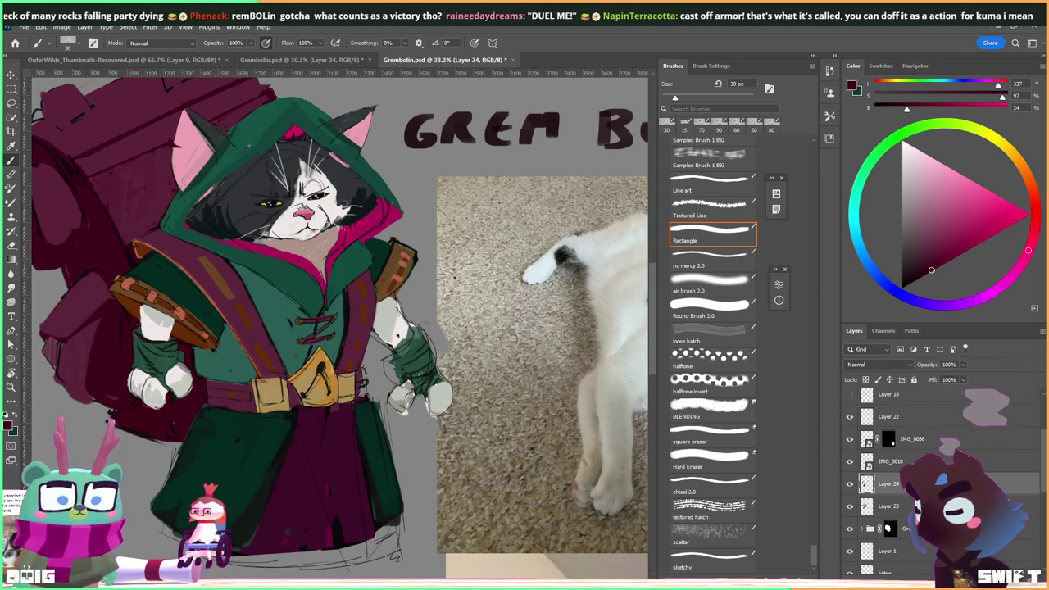
Switch to the browser to view the drum-carrying robot artwork, move its window aside, and return to Photoshop.
key("alt+Tab")
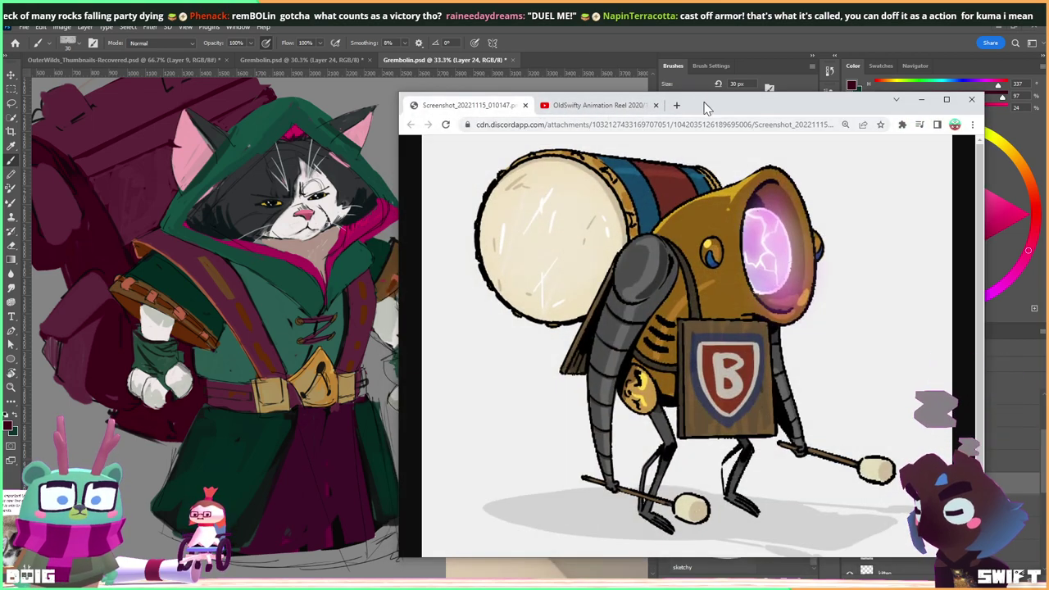
left_click_drag(705, 108, 699, 109)
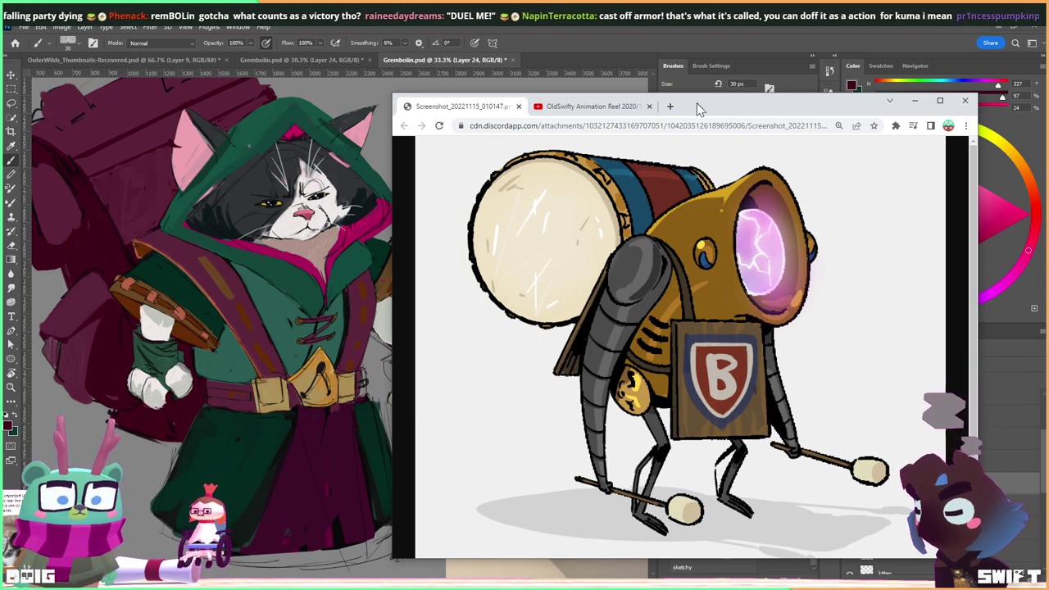
left_click_drag(699, 110, 740, 102)
left_click_drag(735, 102, 684, 105)
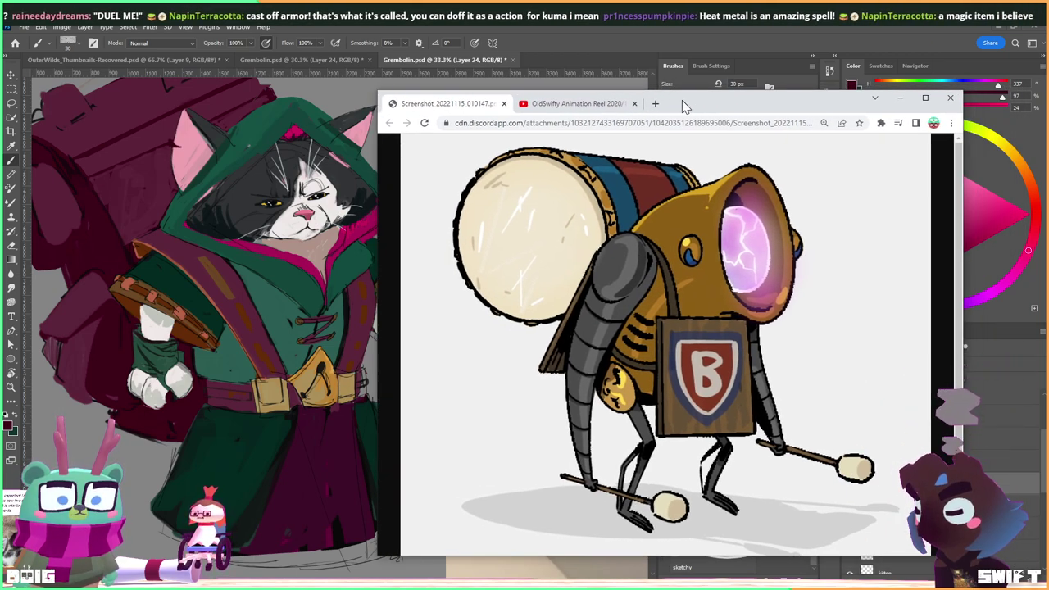
mouse_move(683, 100)
left_mouse_down()
mouse_move(539, 74)
mouse_move(312, 120)
left_mouse_up()
key("alt+Tab")
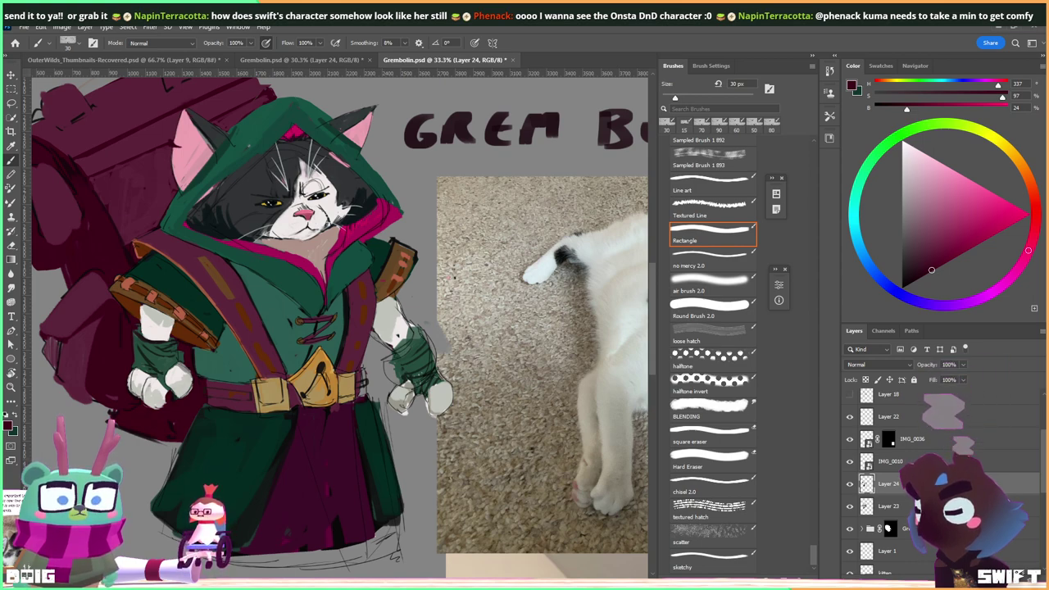
Touch up the left sleeve, tunic and belt edge with sampled reddish brown, greens and purple at 30 px.
key("alt")
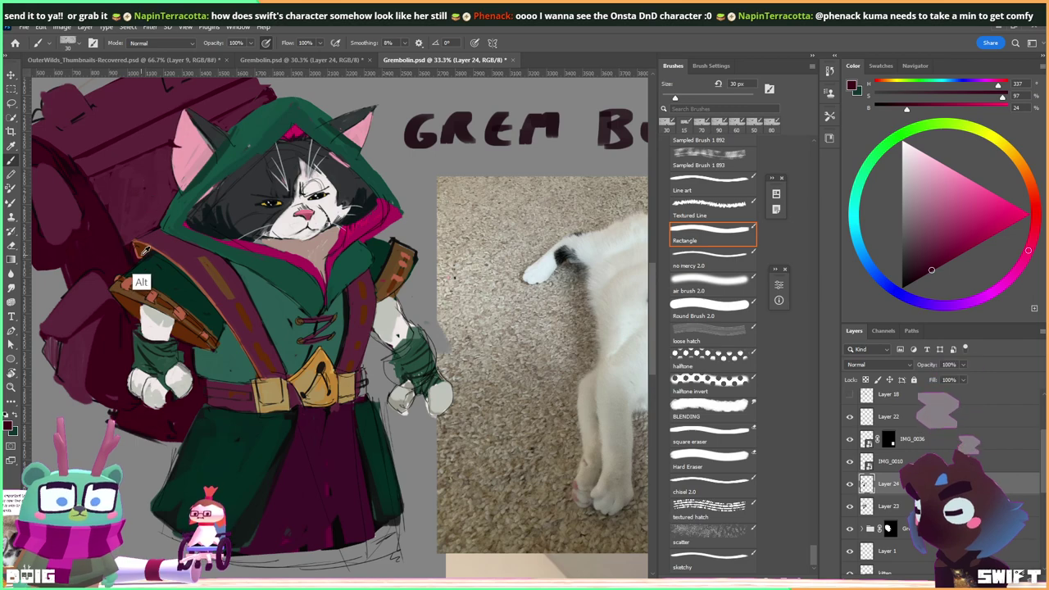
left_click(146, 255, "alt")
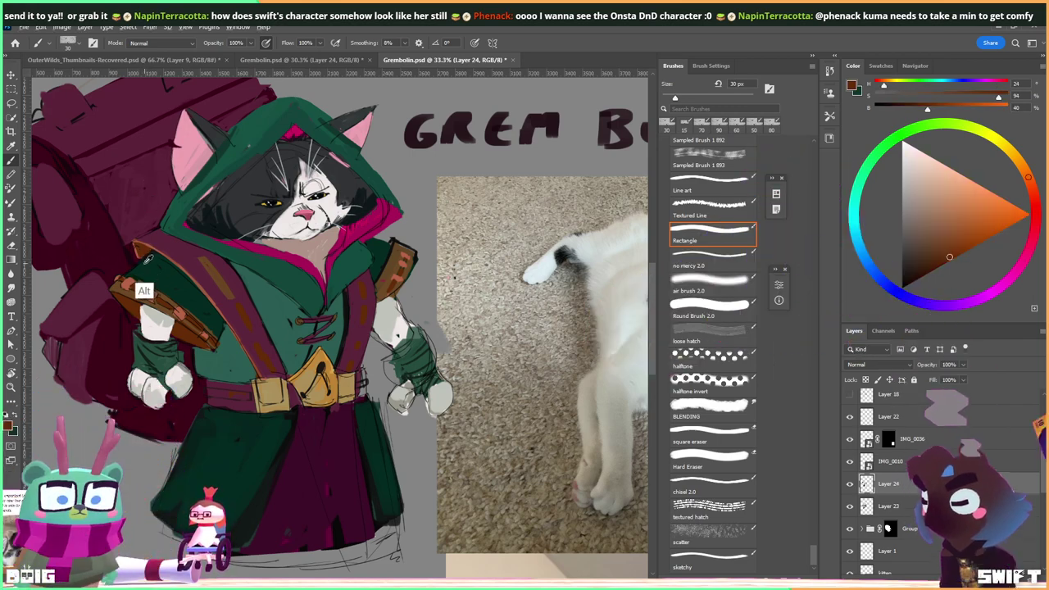
left_click(145, 259, "alt")
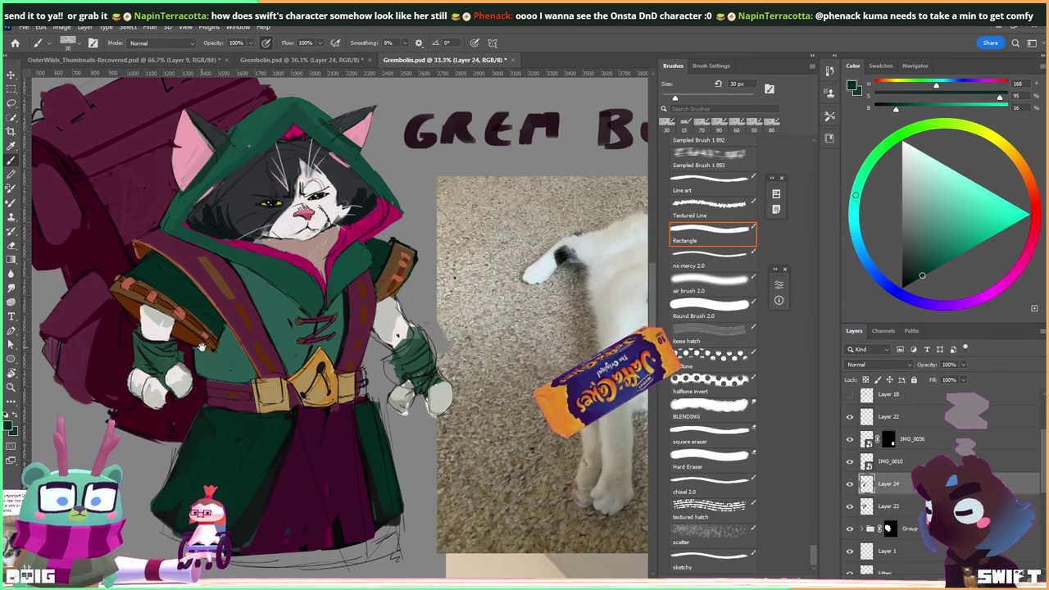
scroll(199, 345, "down", 2)
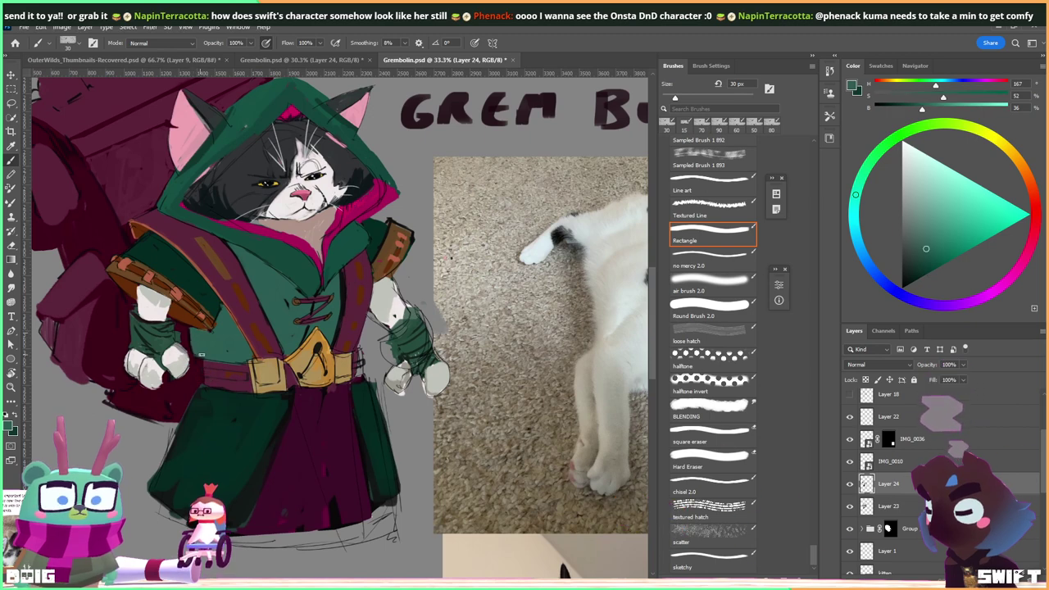
left_click(237, 343, "alt")
left_click(211, 387, "alt")
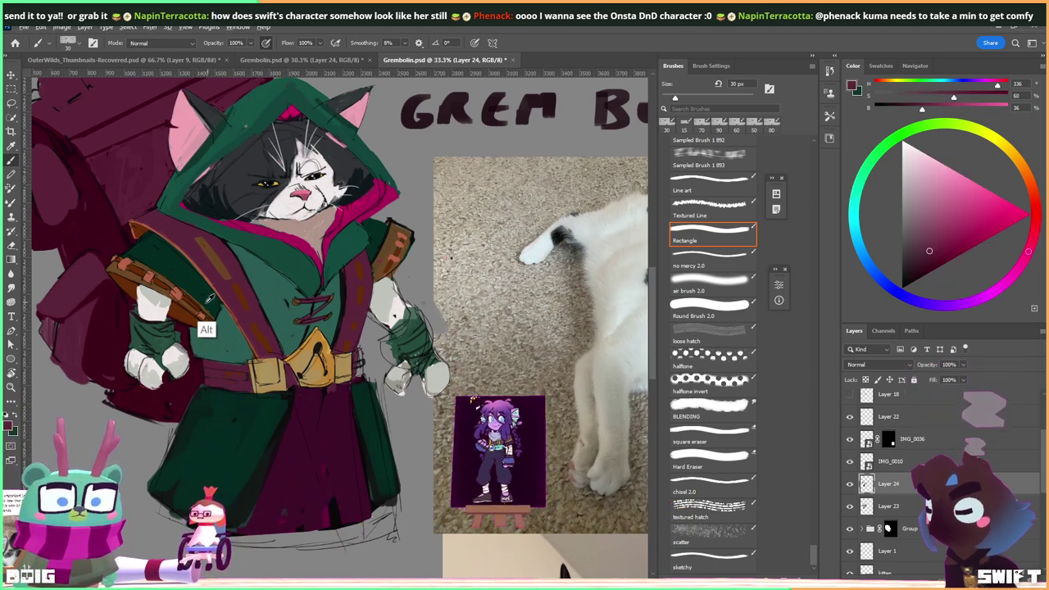
Repaint the purple belt as leather with sampled reddish brown and a lighter brown, using a 45 px brush for the lighter tone.
left_click(182, 336, "alt")
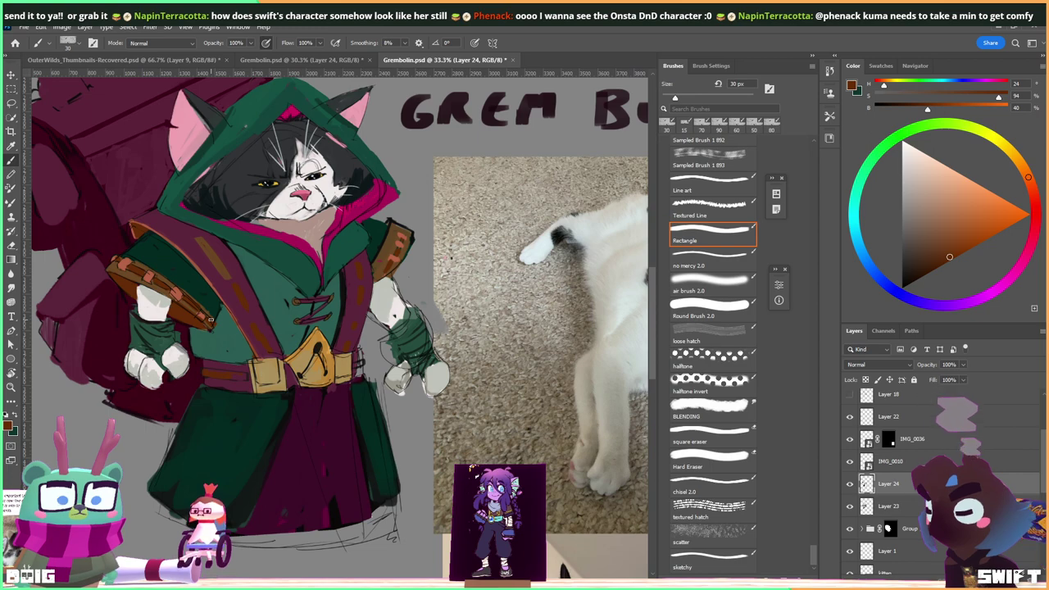
left_click_drag(344, 350, 324, 308)
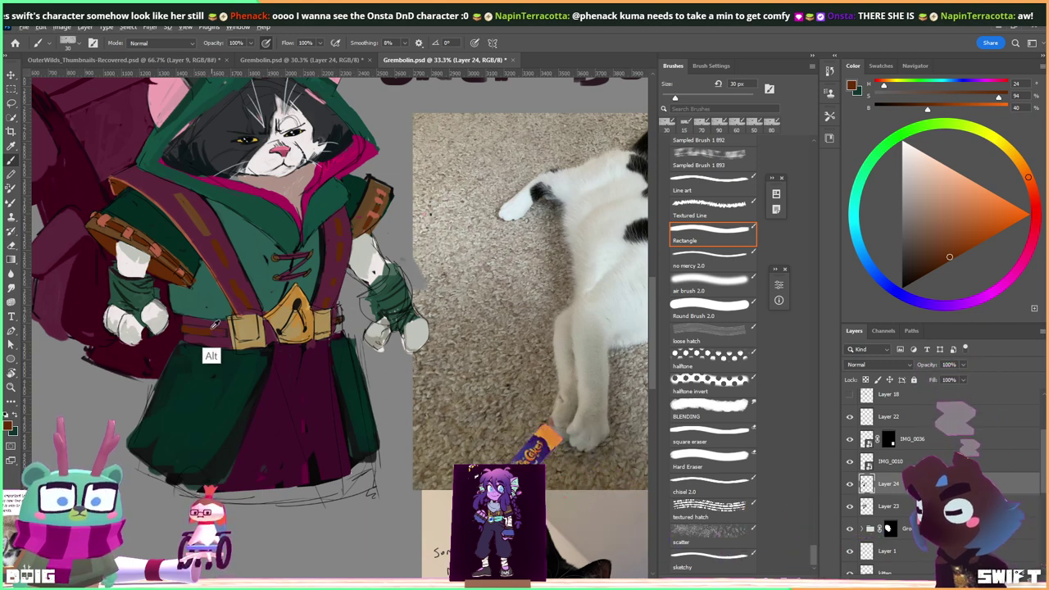
left_click(182, 246, "alt")
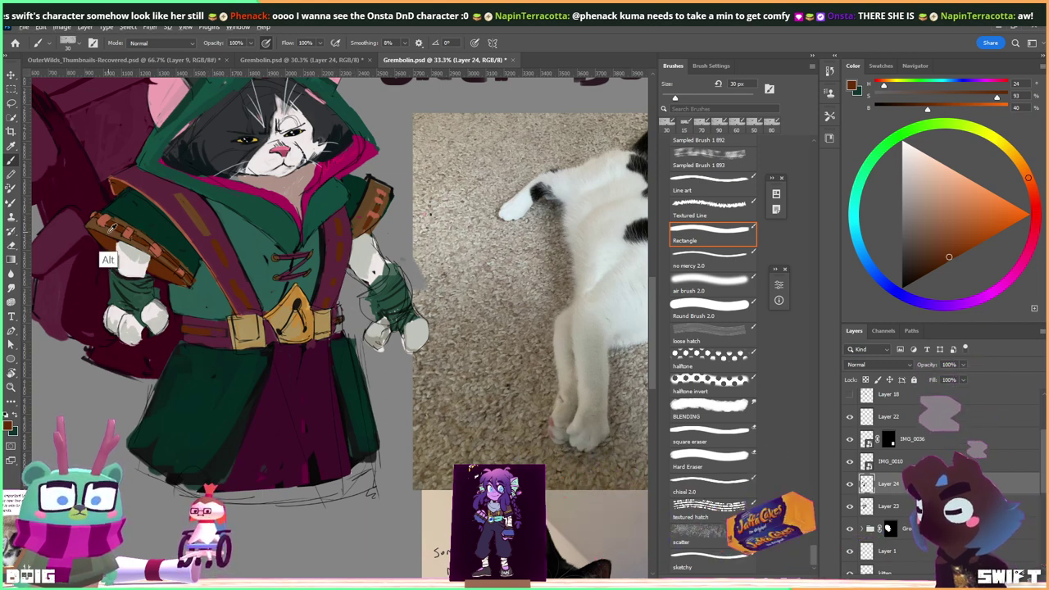
left_click(131, 247, "alt")
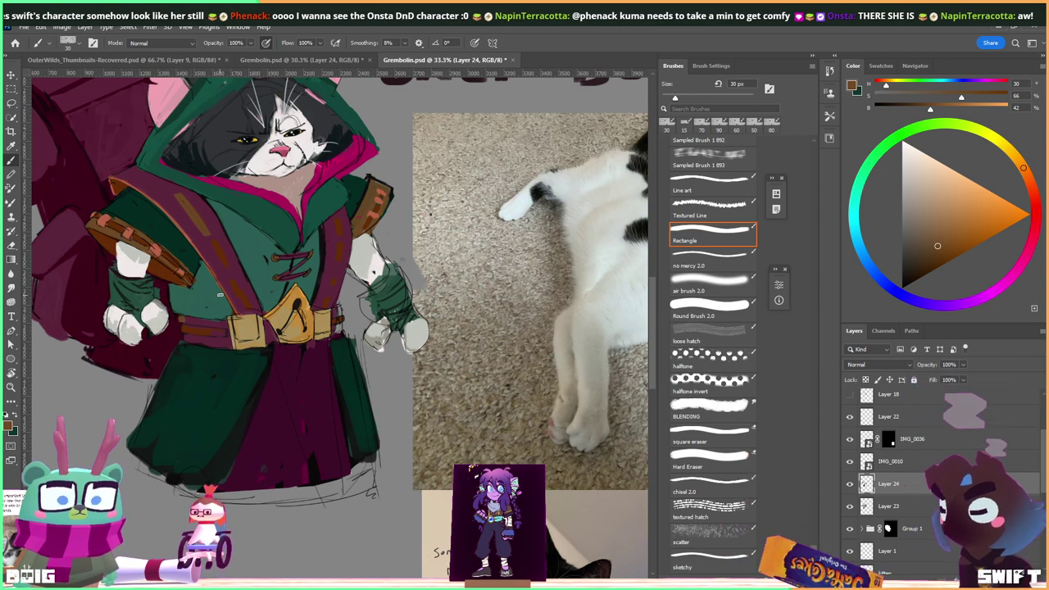
key("bracketright")
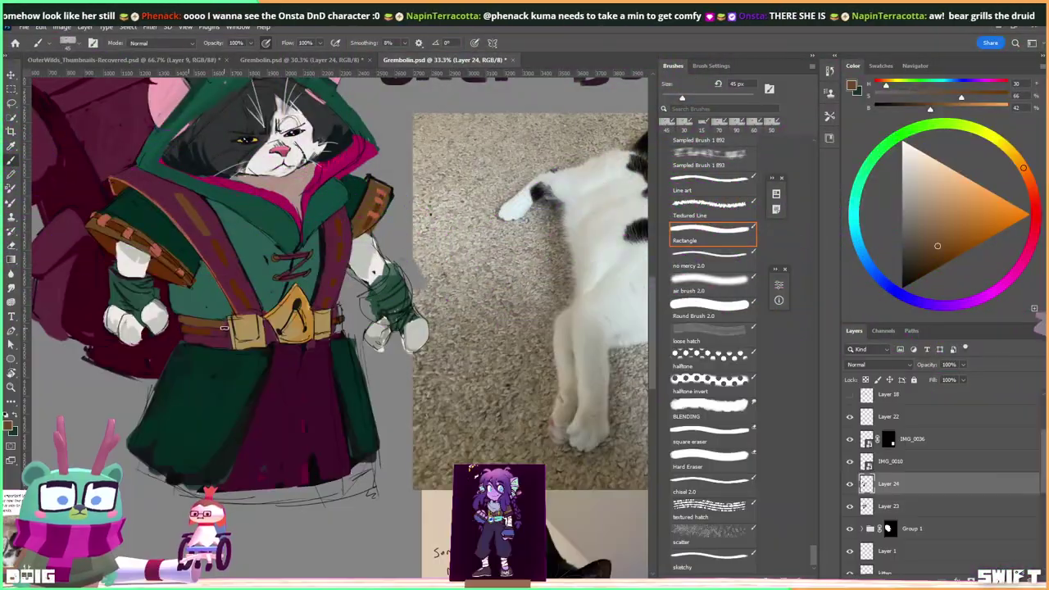
left_click_drag(197, 340, 214, 340)
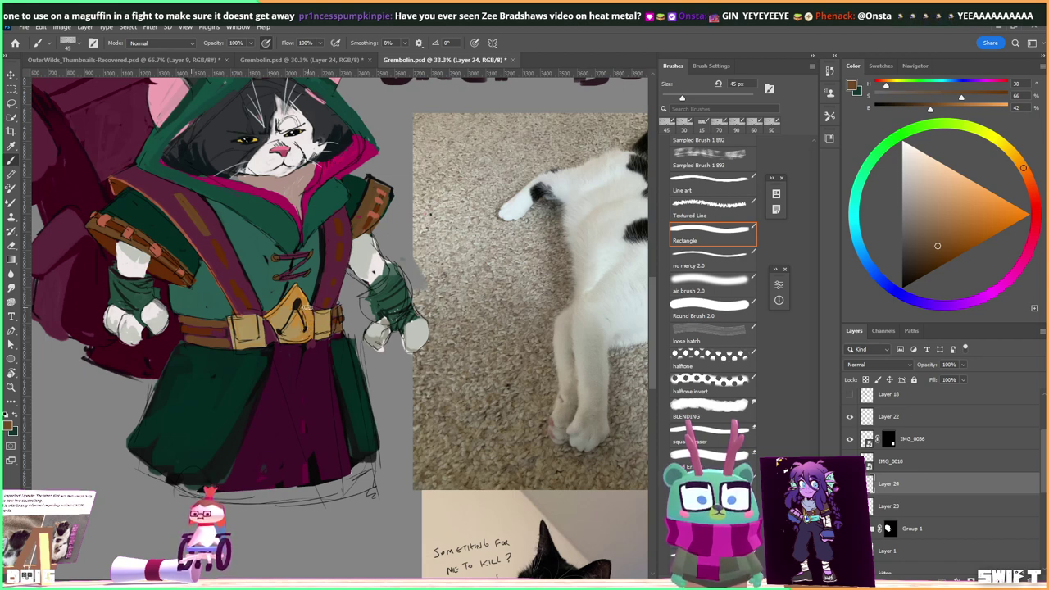
Touch up the belt and its buckle with sampled ochre, reddish brown and tan, reducing the brush to 30 px.
key("alt")
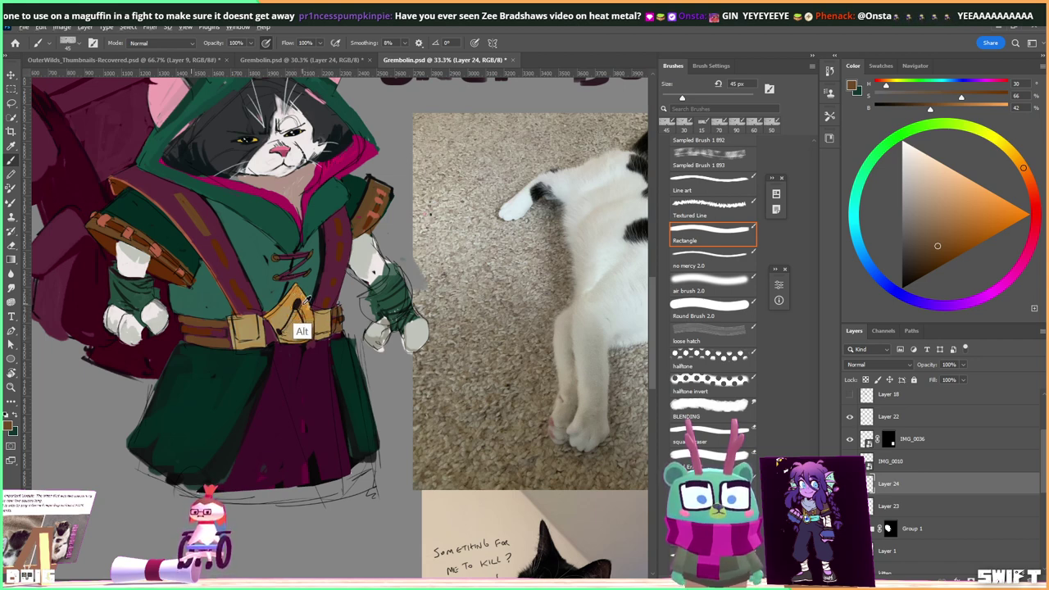
left_click(300, 311, "alt")
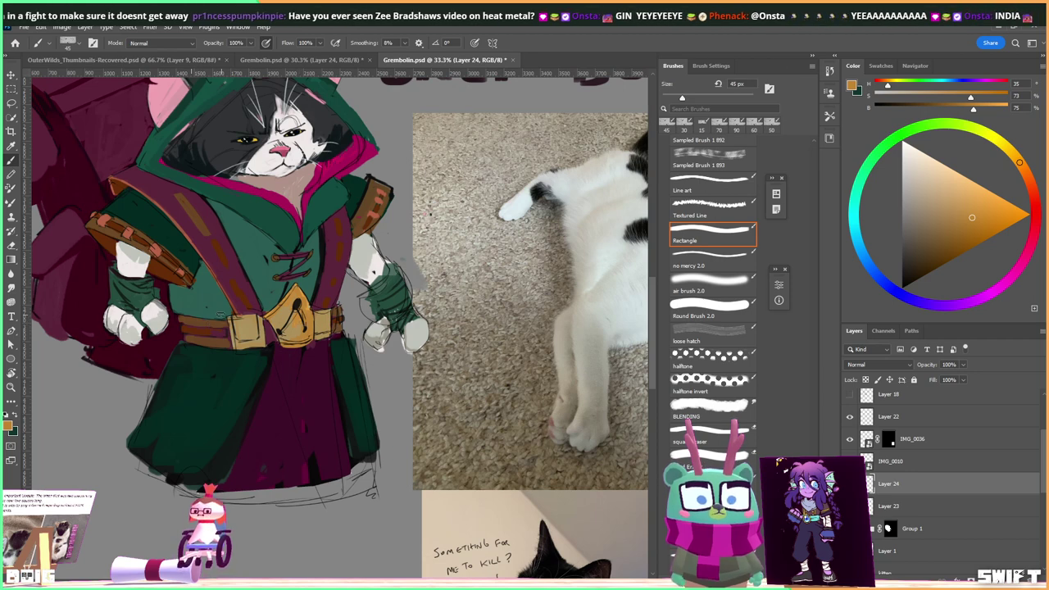
left_click(217, 330, "alt")
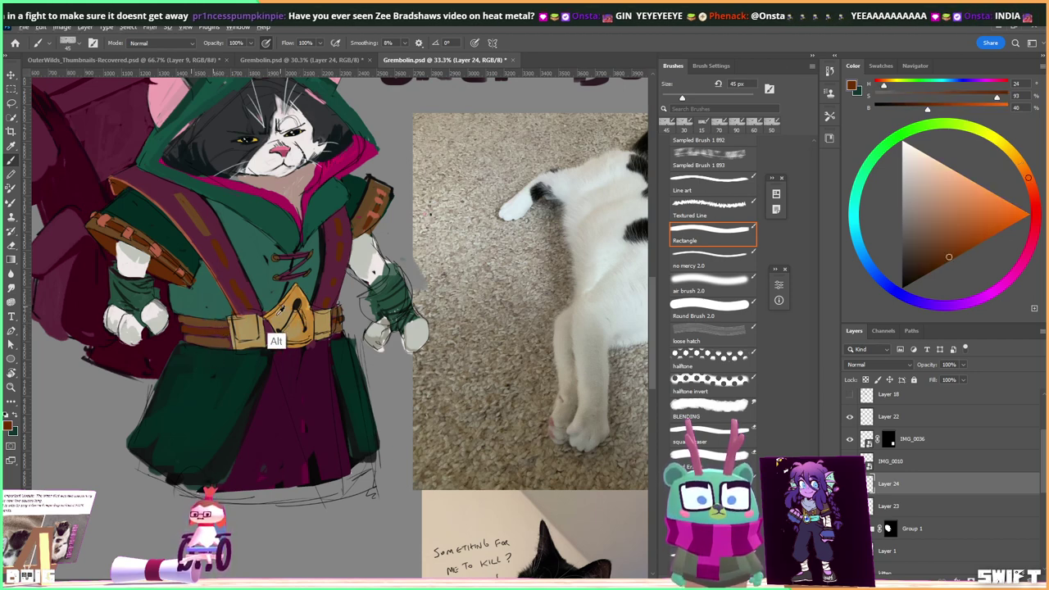
left_click(261, 319, "alt")
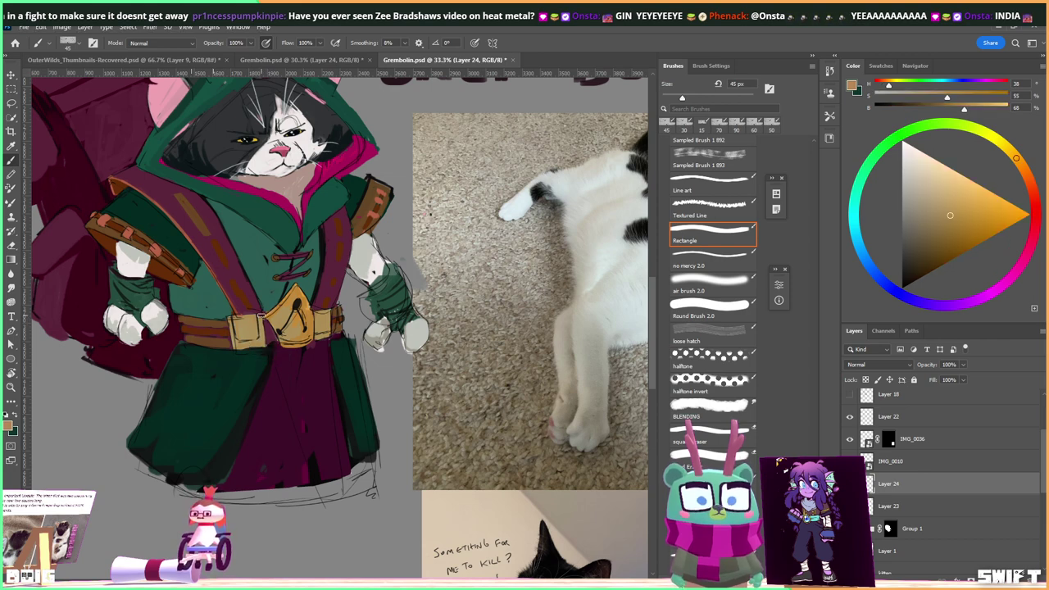
key("bracketleft")
key("bracketleft")
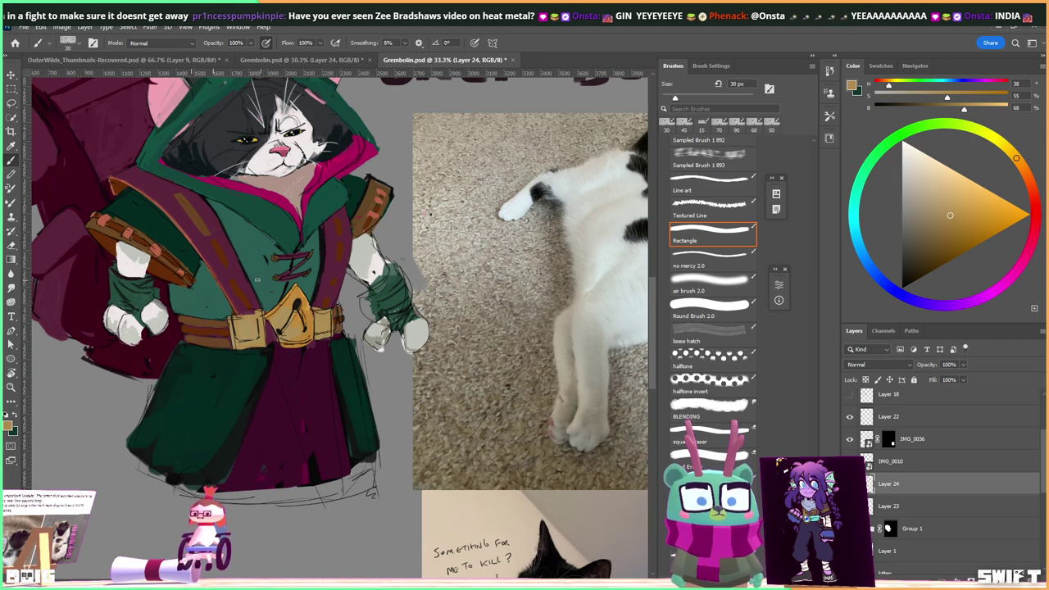
Touch up the leather on the left strap and shoulder guard with its sampled reddish brown at 30 px.
left_click(178, 297, "alt")
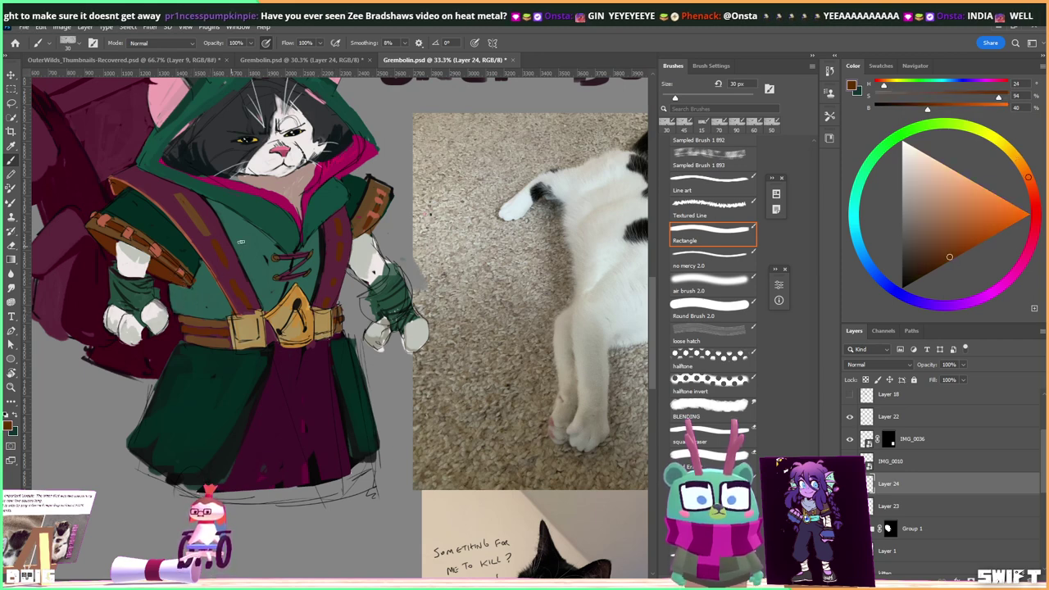
left_click_drag(245, 266, 244, 291)
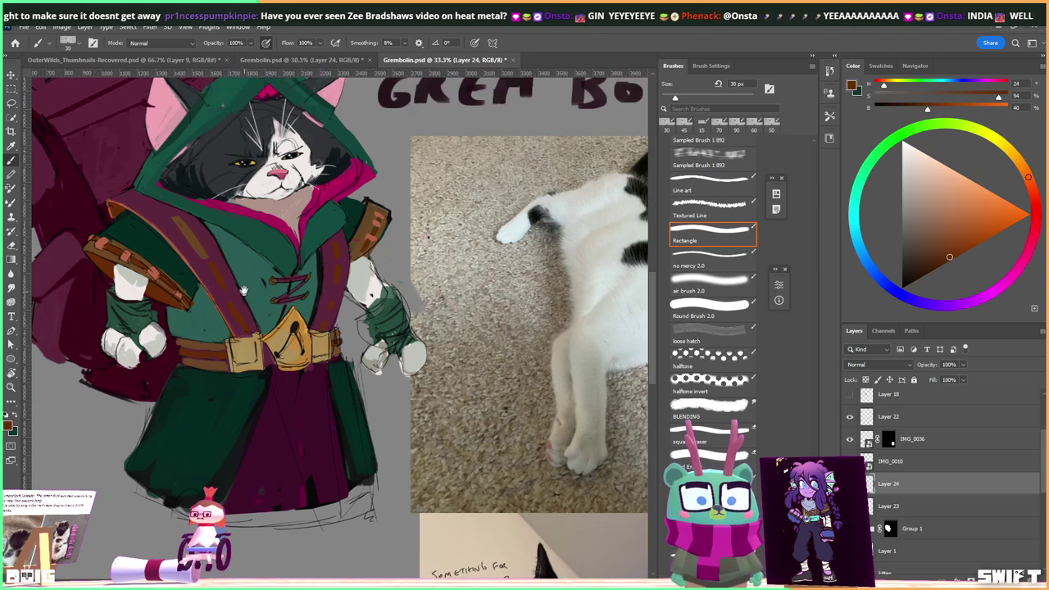
left_click(115, 264, "alt")
left_click(111, 265, "alt")
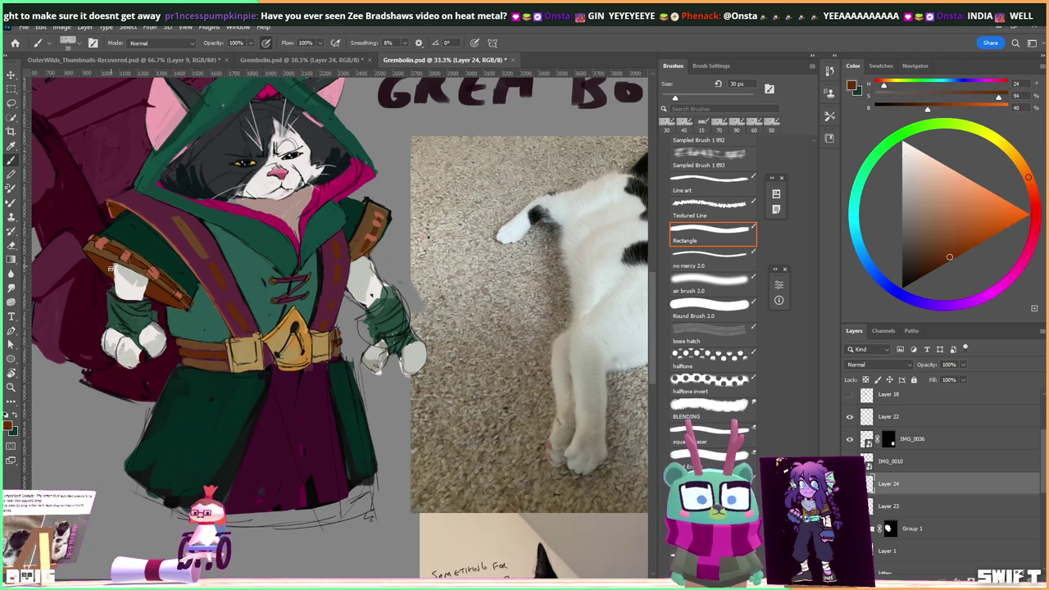
Touch up the hood collar and the right shoulder with sampled mid green and dark green at 30 px.
left_click_drag(323, 216, 314, 258)
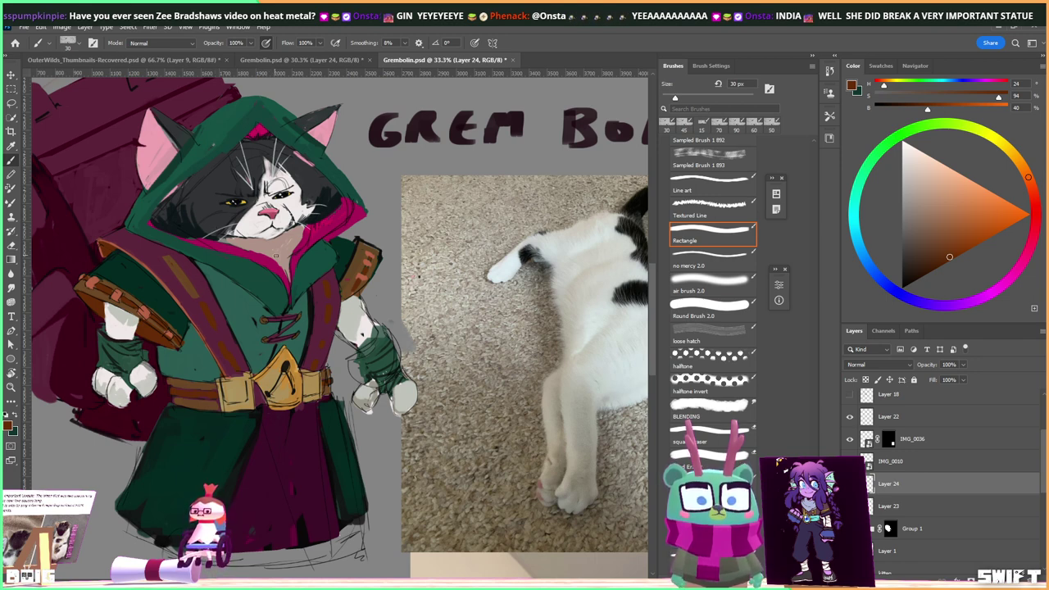
left_click(286, 320, "alt")
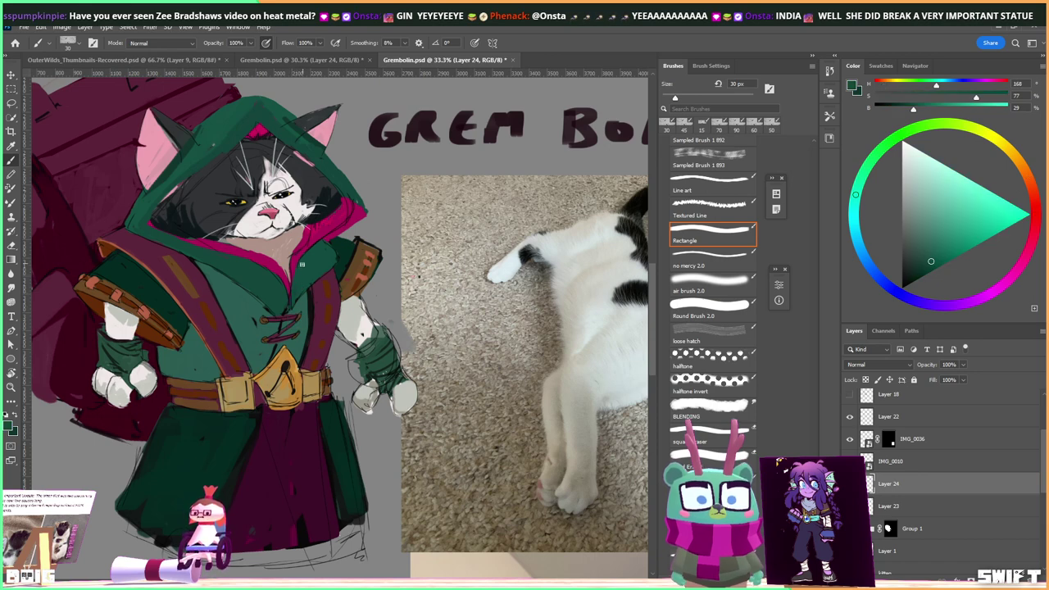
left_click(335, 241, "alt")
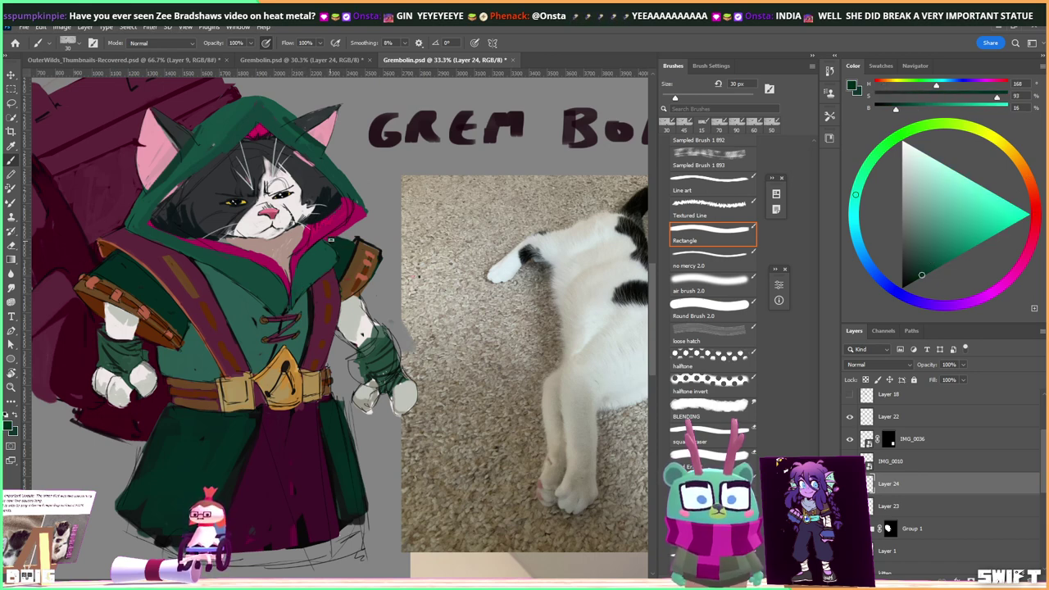
left_click(331, 234, "alt")
left_click_drag(351, 250, 341, 219)
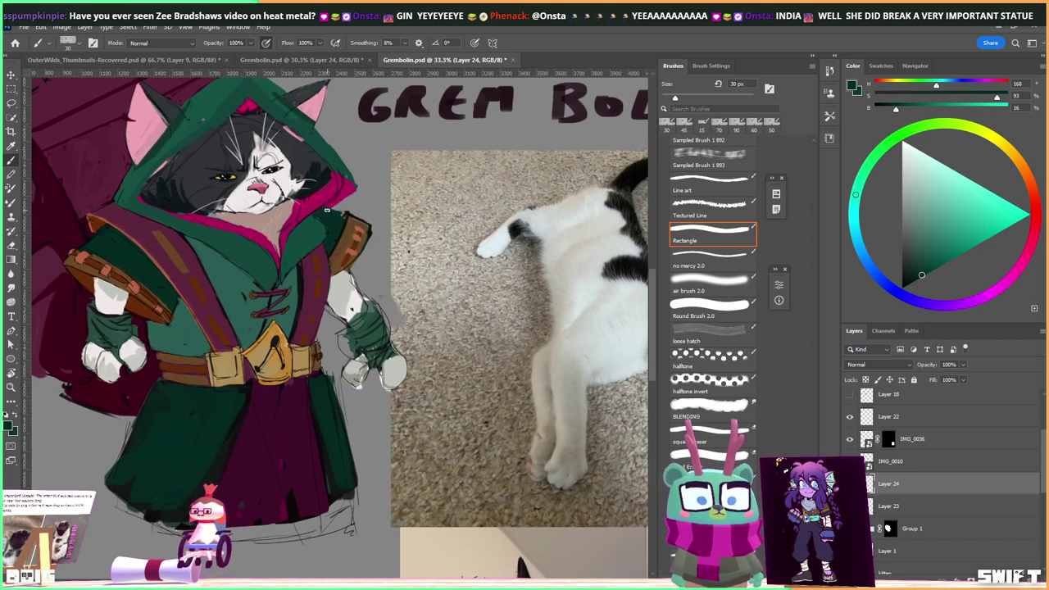
Touch up the right strap beside the hood collar with its sampled purple and the chest fur with sampled taupe at 30 px.
mouse_move(231, 312)
left_mouse_down()
mouse_move(245, 339)
mouse_move(227, 356)
left_mouse_up()
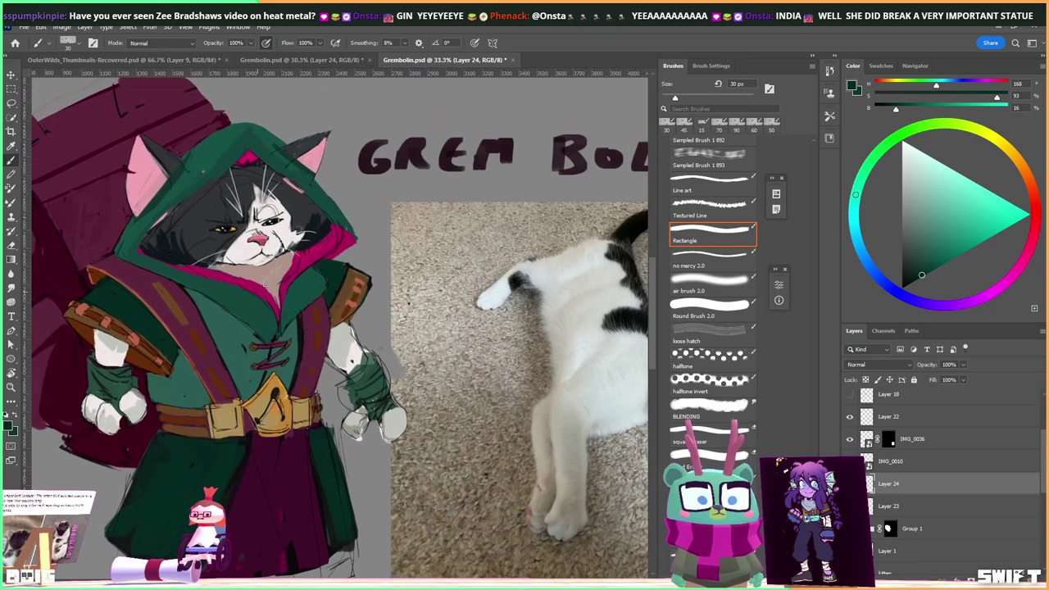
key("alt")
left_click(319, 268, "alt")
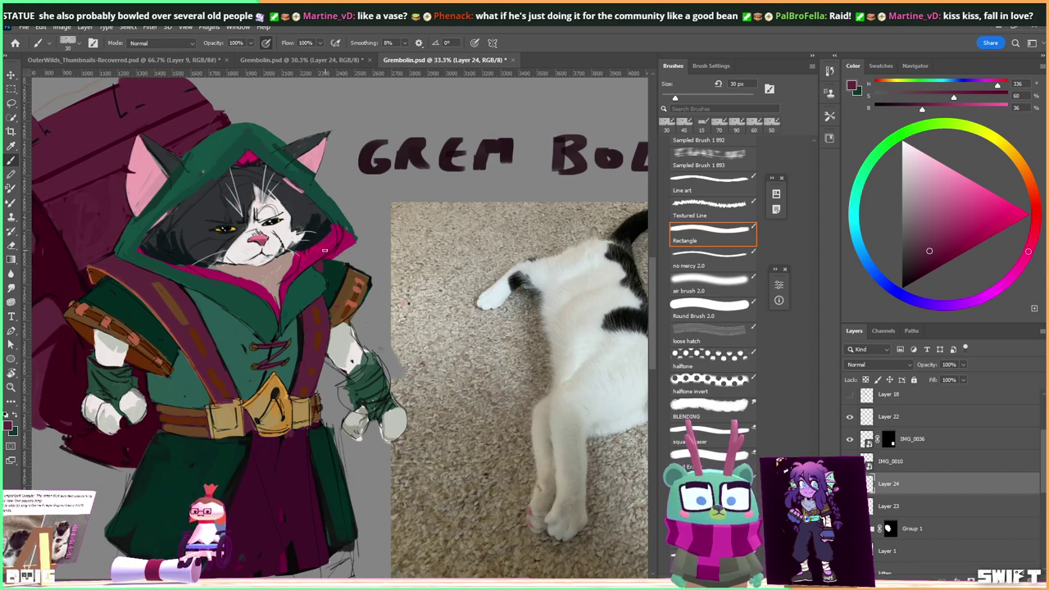
left_click_drag(290, 326, 305, 301)
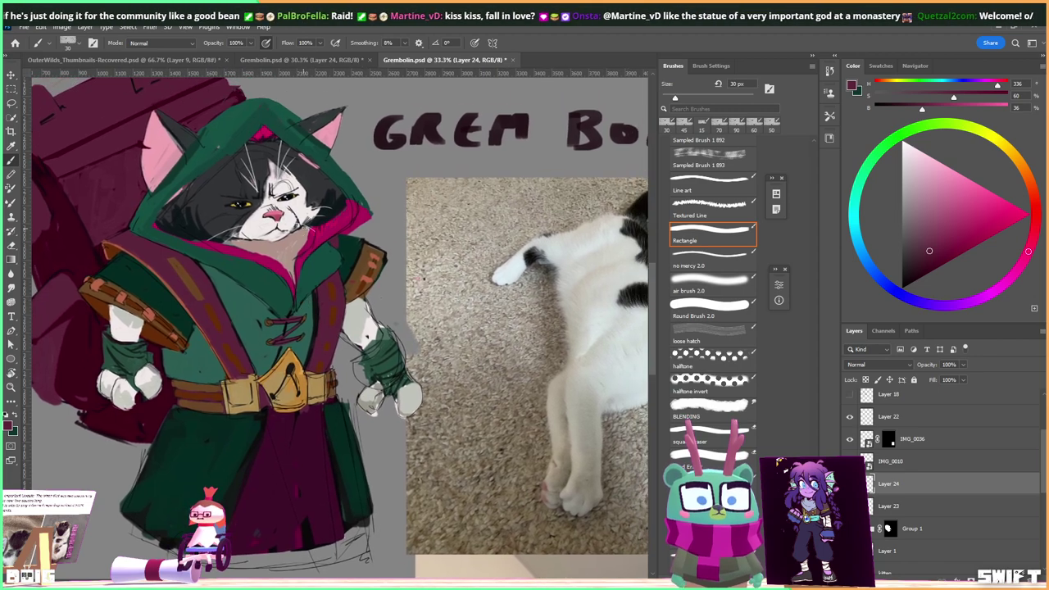
left_click(287, 255, "alt")
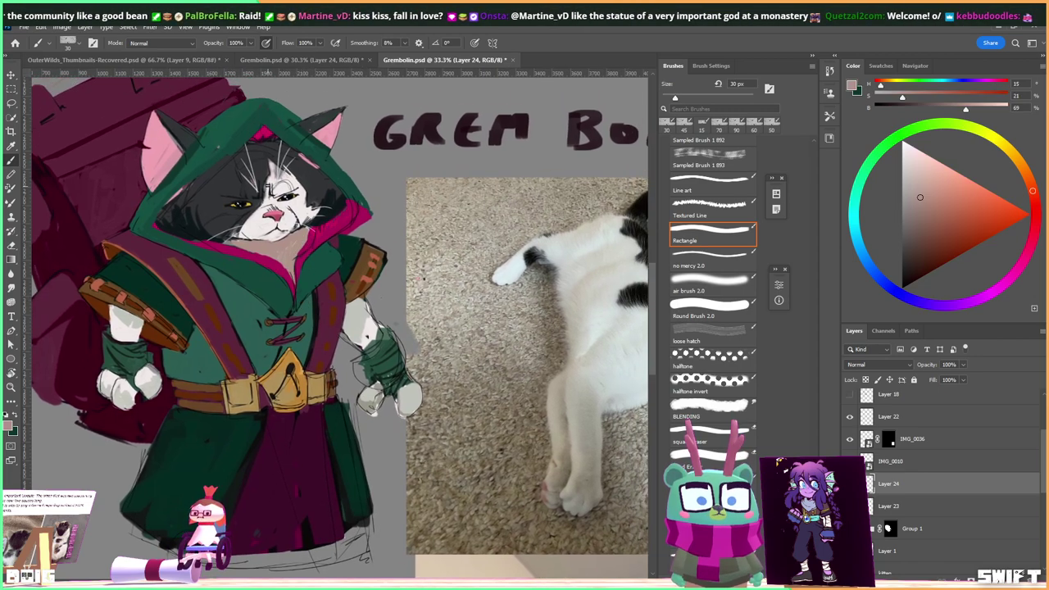
scroll(291, 194, "up", 2)
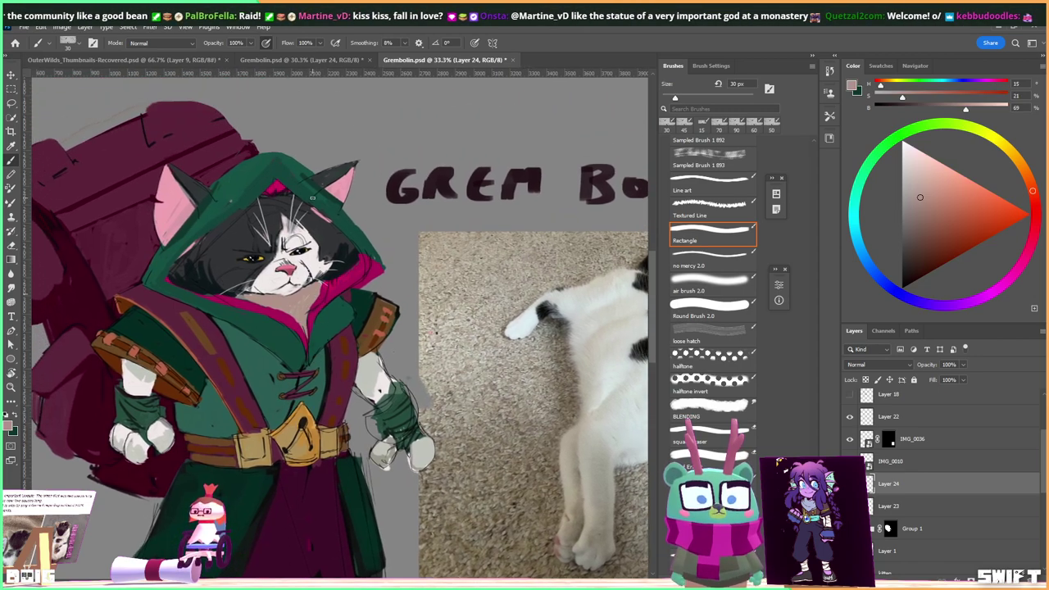
left_click_drag(219, 376, 227, 296)
Clean up the lower part of the backpack beside the belt and left paw with sampled dark maroon at 30 px.
left_click(190, 378, "alt")
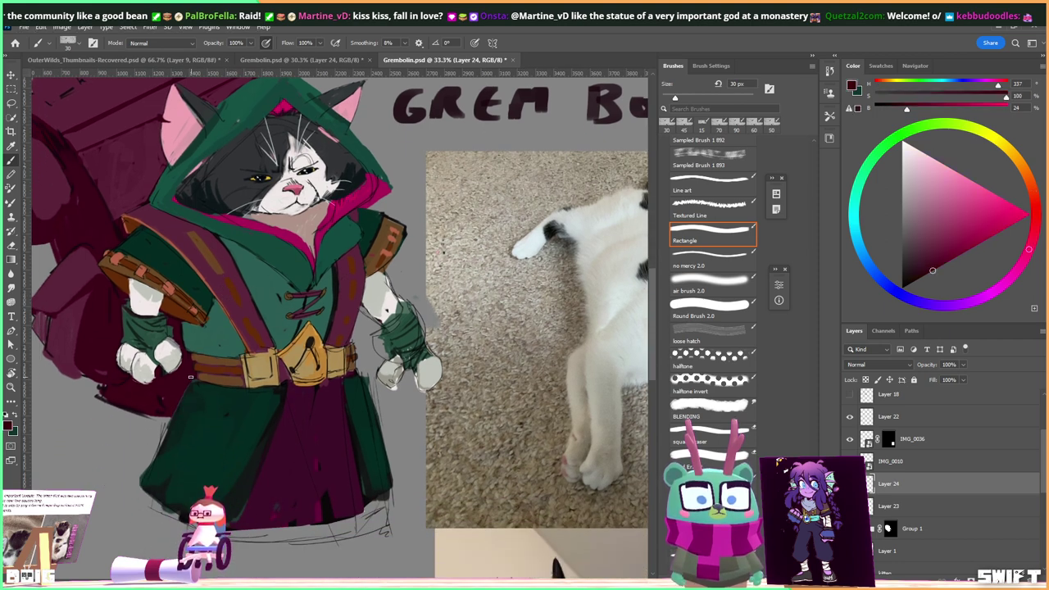
left_click_drag(197, 340, 214, 315)
left_click(124, 366, "alt")
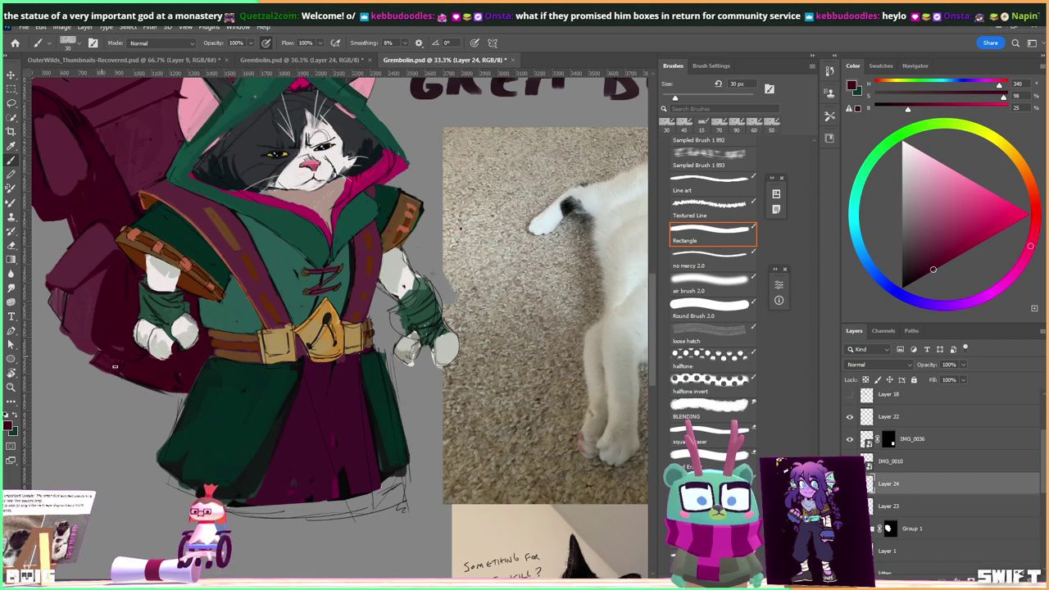
left_click_drag(378, 271, 334, 267)
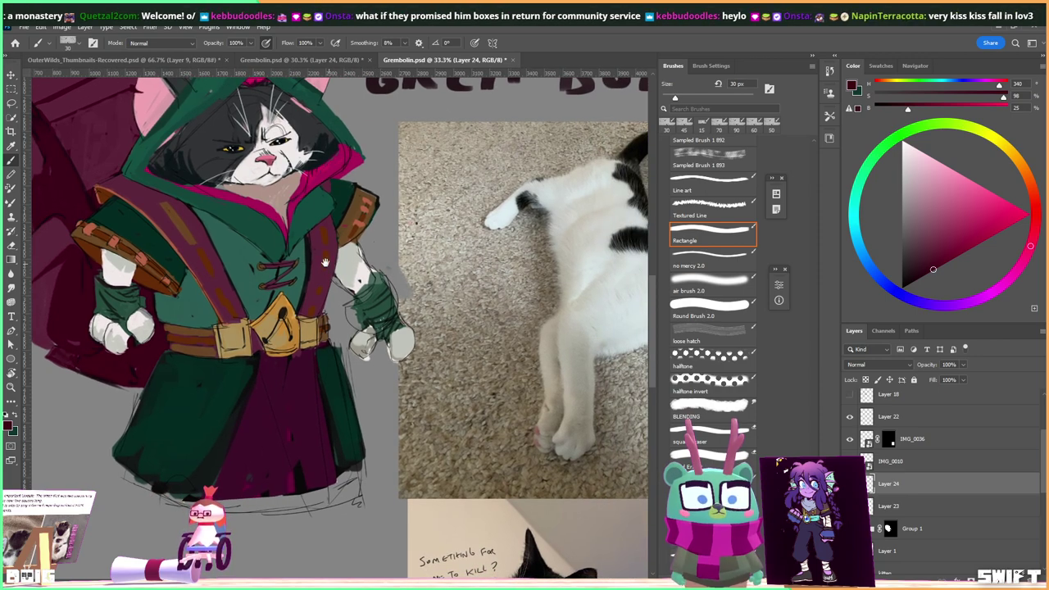
scroll(293, 298, "down", 1)
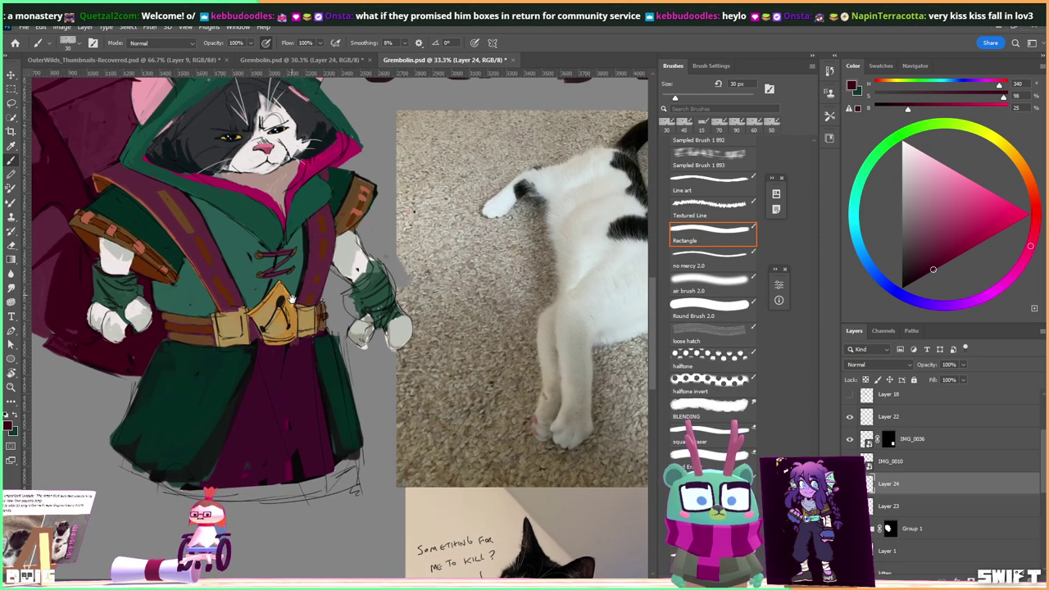
left_click_drag(291, 299, 292, 289)
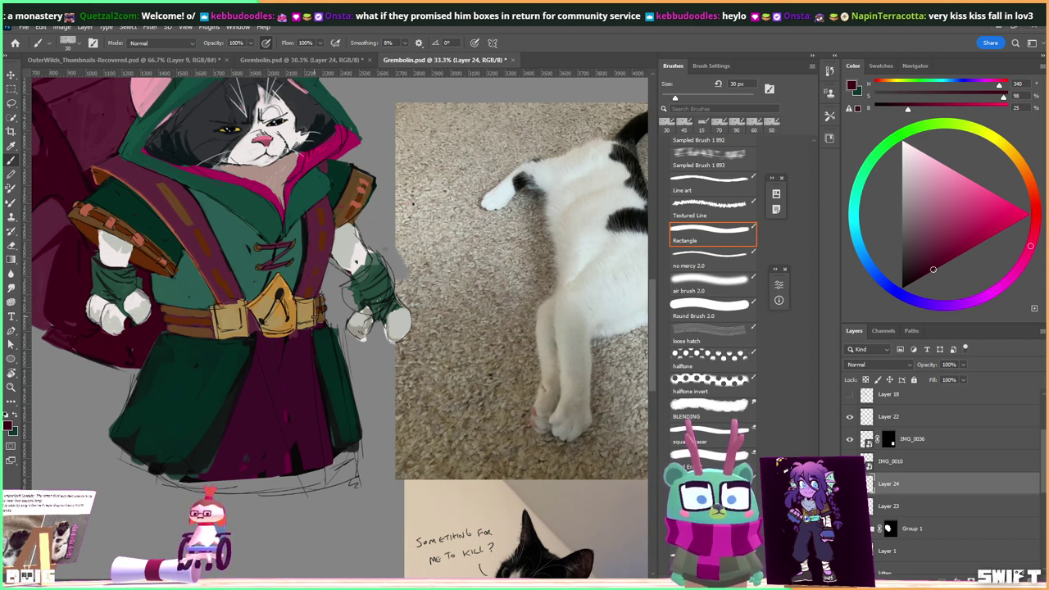
scroll(302, 340, "down", 3)
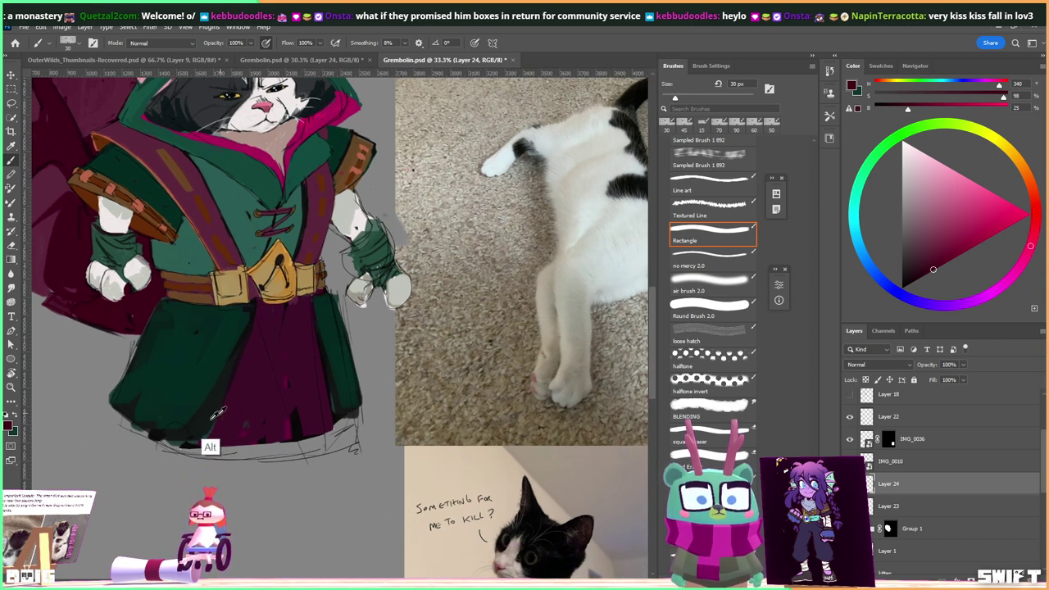
Touch up the shadow near the skirt's left hem with sampled near-black at 30 px.
left_click(185, 436, "alt")
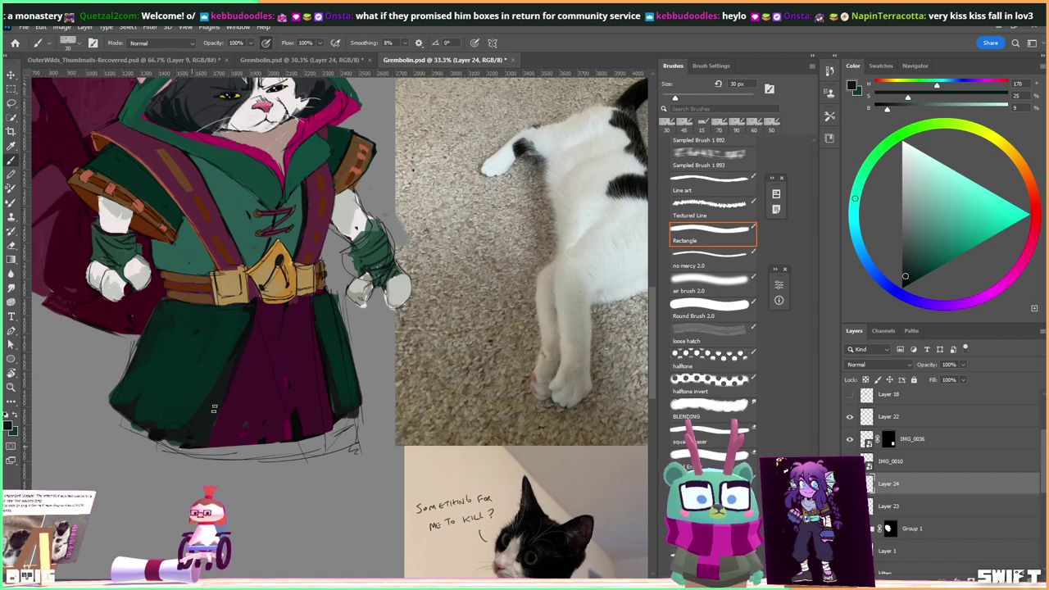
scroll(242, 346, "up", 5)
scroll(241, 346, "up", 3)
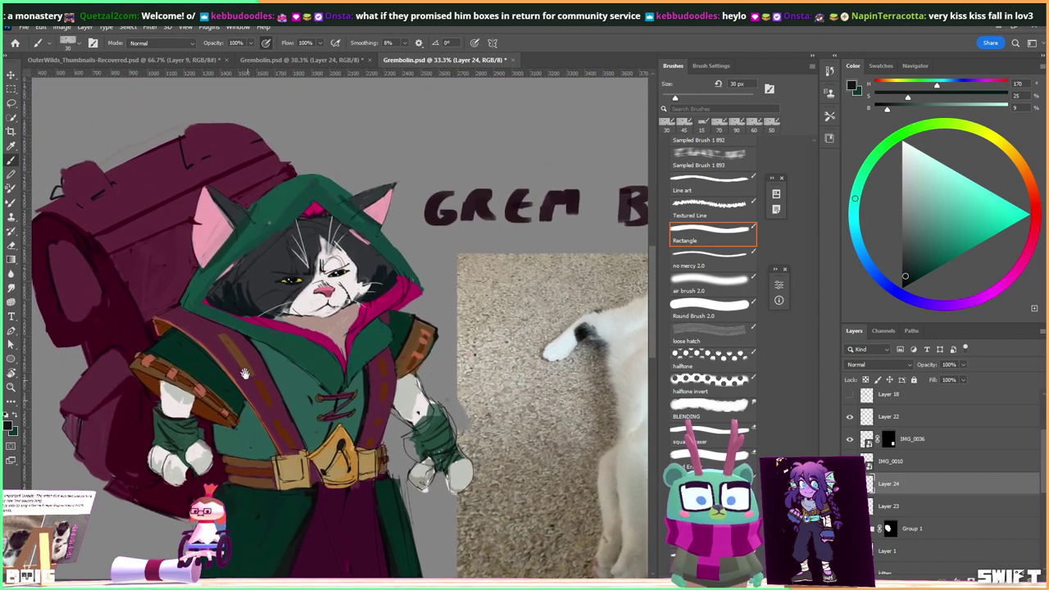
Refine the hood edge and the right shoulder with sampled mid green and dark green at 30 px.
left_click(203, 332, "alt")
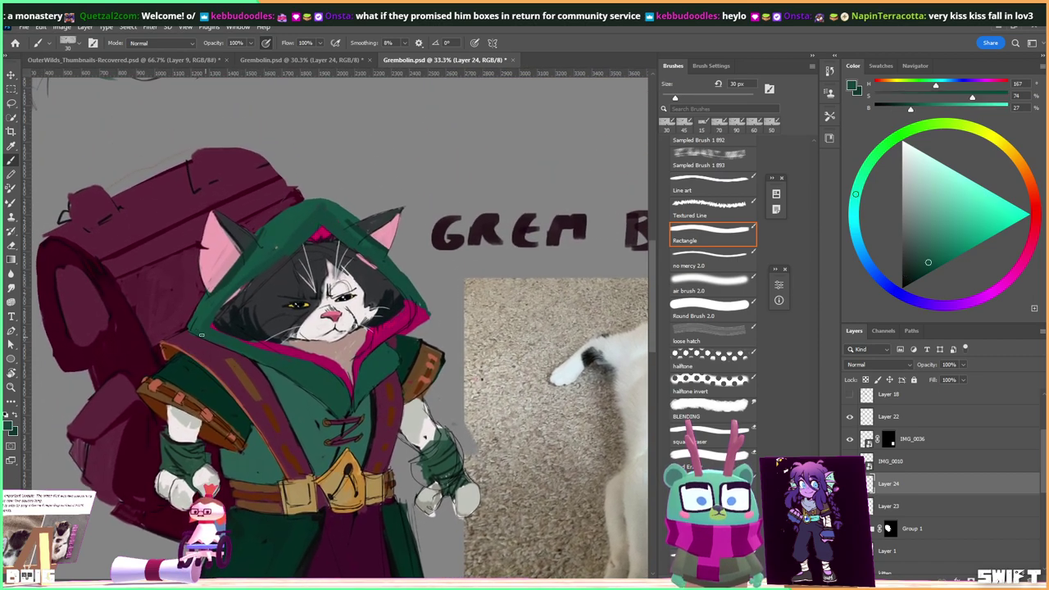
scroll(390, 361, "down", 2)
scroll(390, 320, "right", 2)
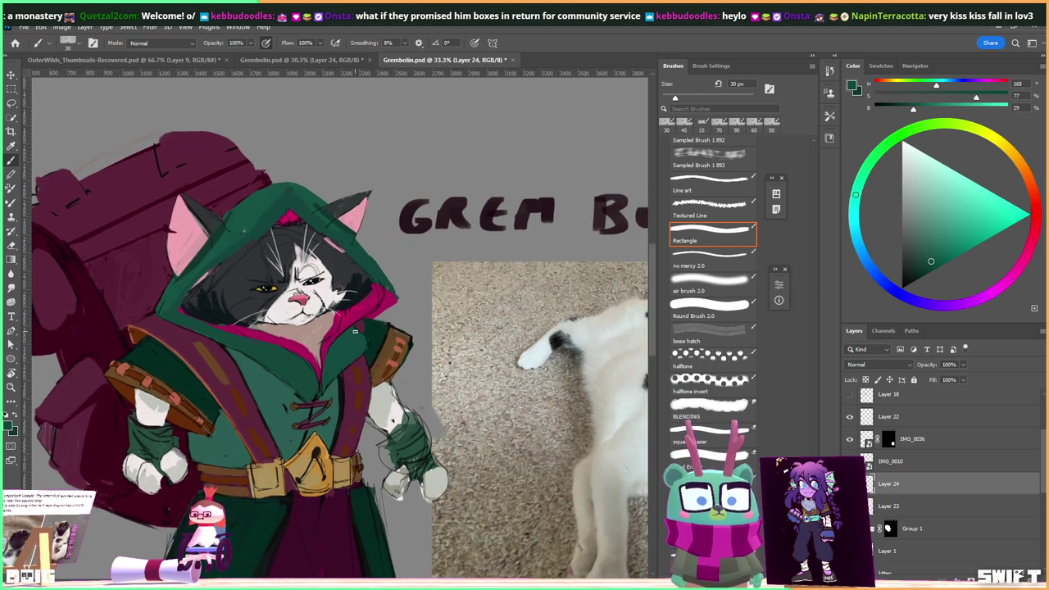
left_click(366, 330, "alt")
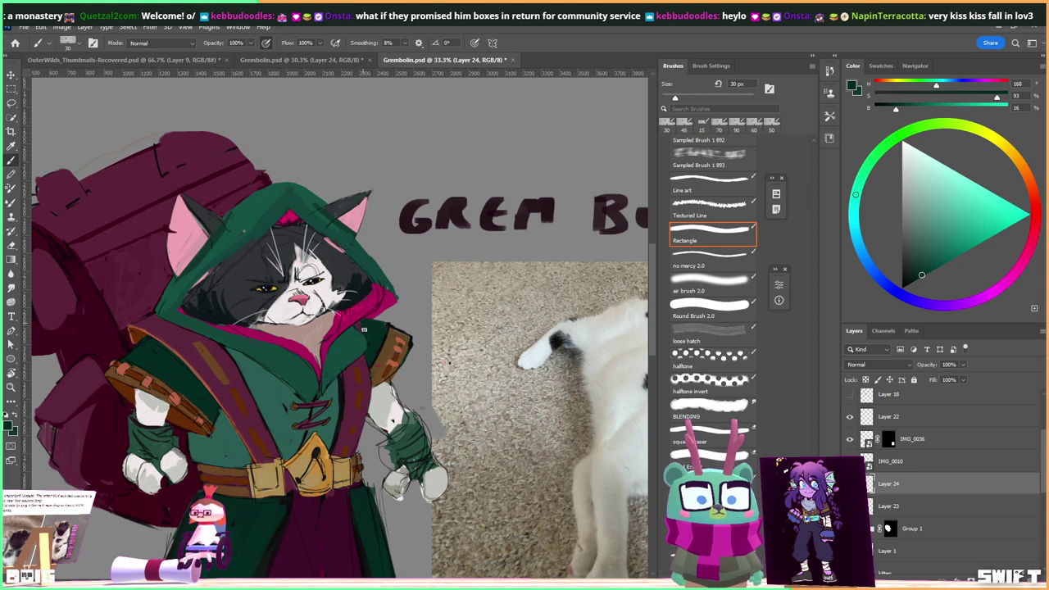
left_click_drag(375, 297, 378, 277)
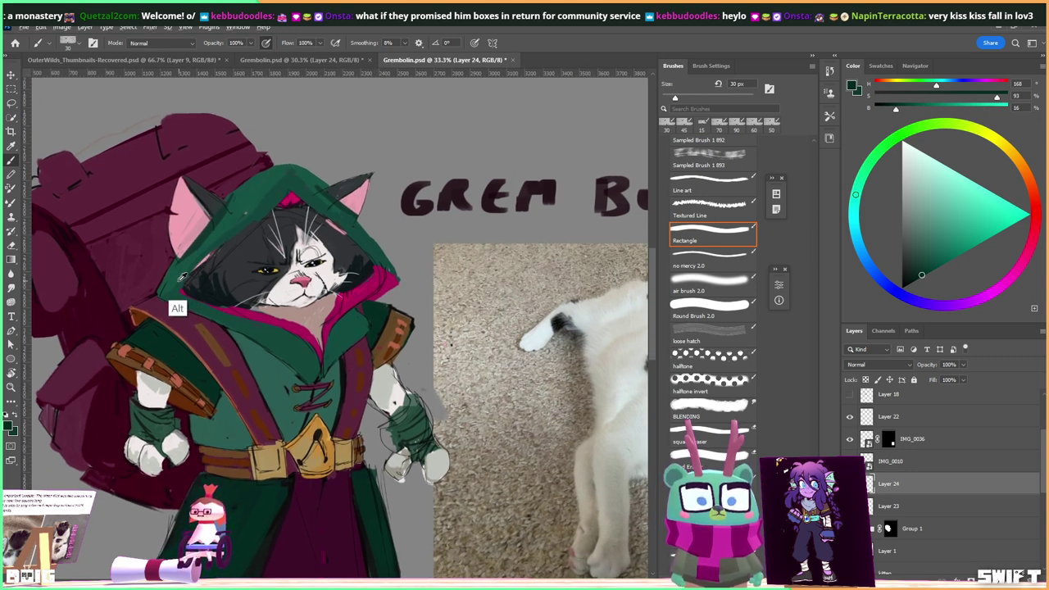
left_click(174, 309, "alt")
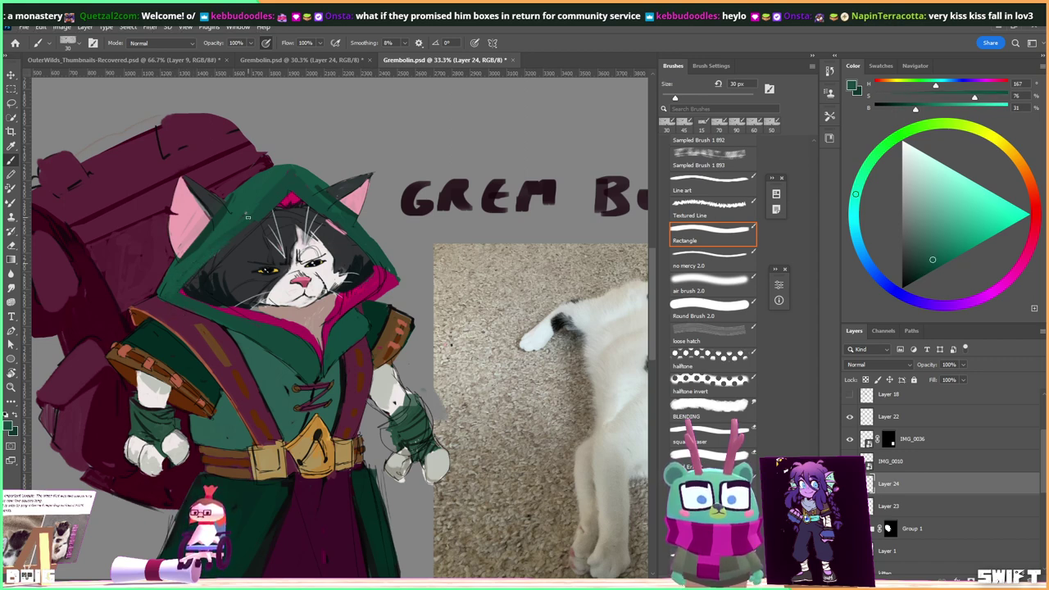
Touch up the fur under the hood with sampled taupe and bluish near-black, undoing the accidental green fill of the layer.
left_click(255, 308, "alt")
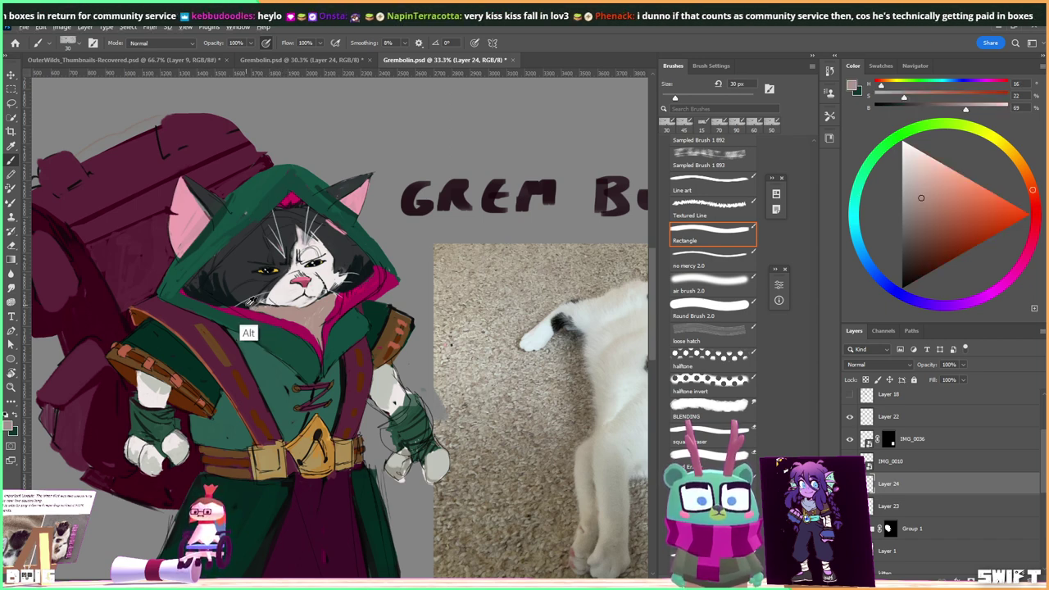
left_click(249, 305, "alt")
left_click_drag(248, 305, 269, 310)
left_click_drag(344, 256, 318, 295)
key("ctrl+comma")
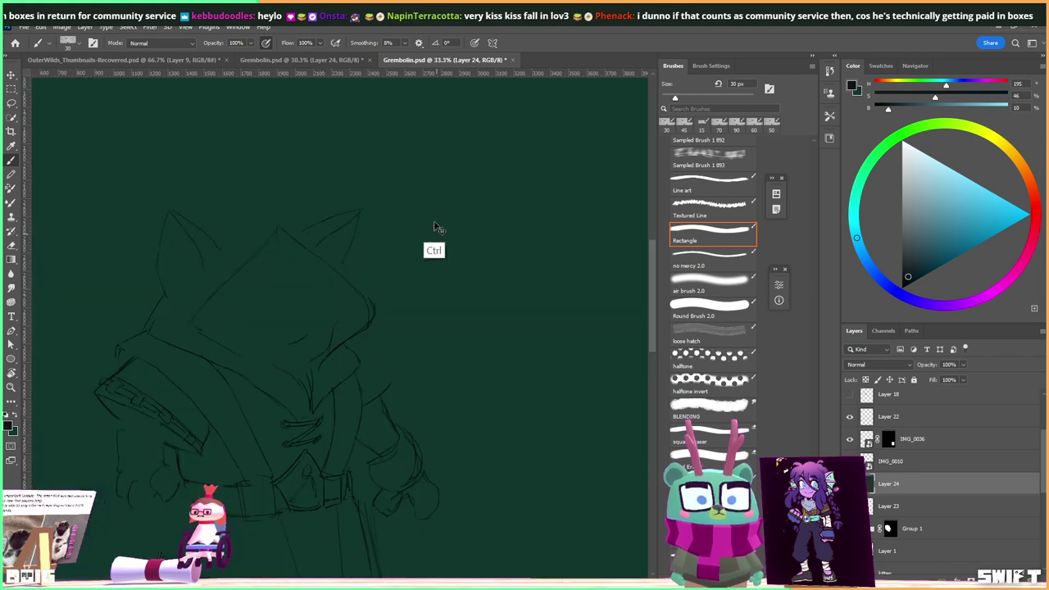
key("ctrl+comma")
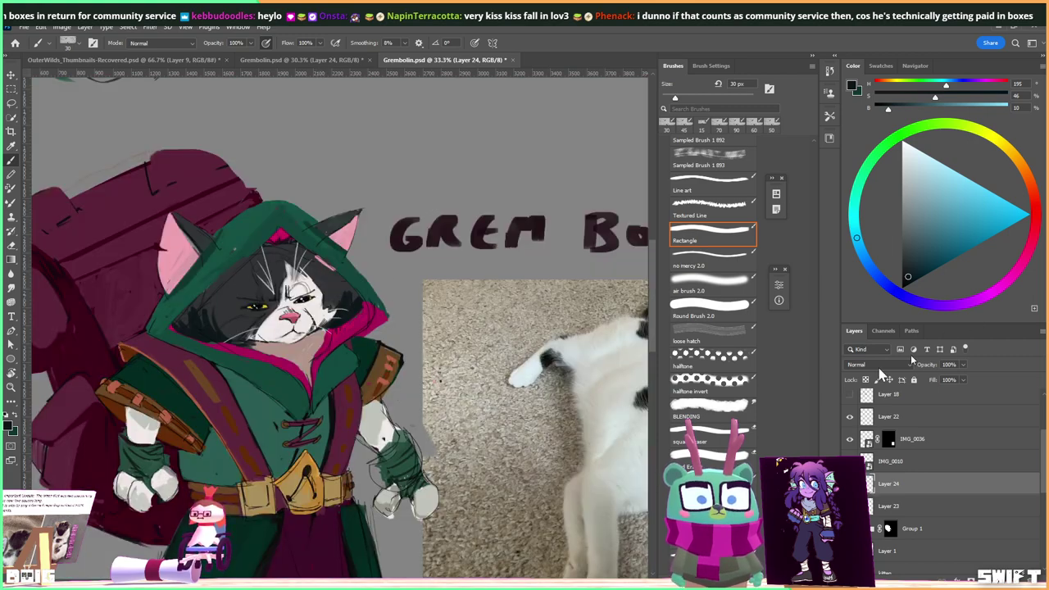
Paint the feet peeking out beneath both sides of the skirt hem with off-white sampled from the left paw.
left_click_drag(339, 400, 337, 281)
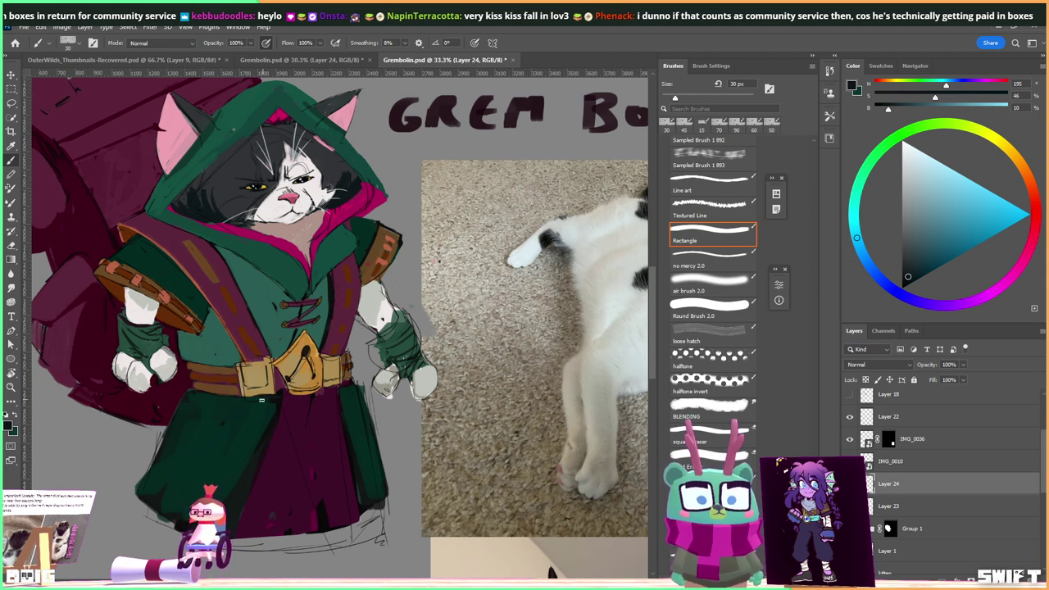
scroll(317, 361, "down", 2)
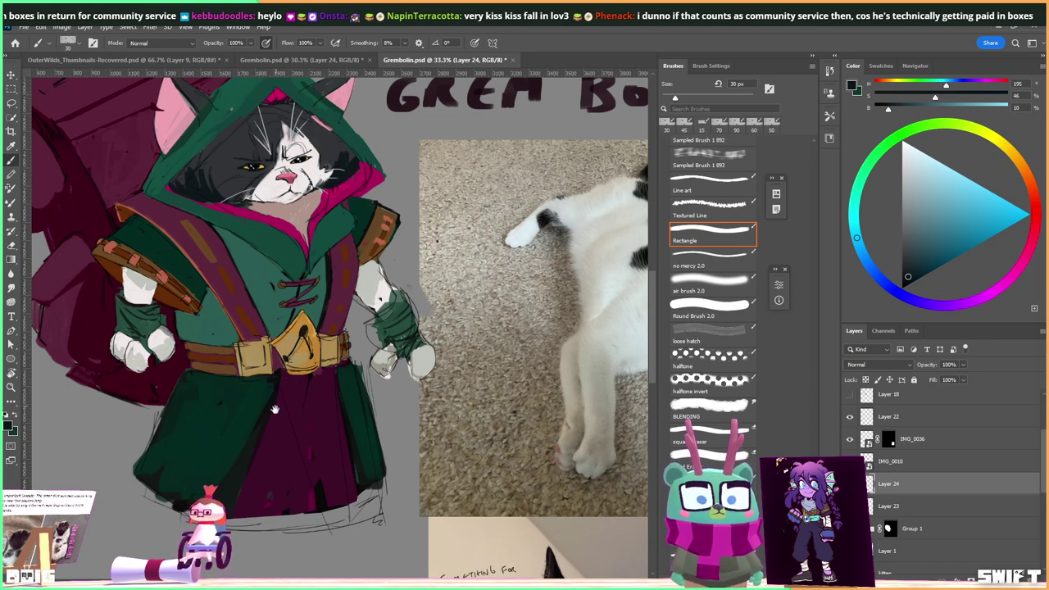
scroll(297, 348, "down", 3)
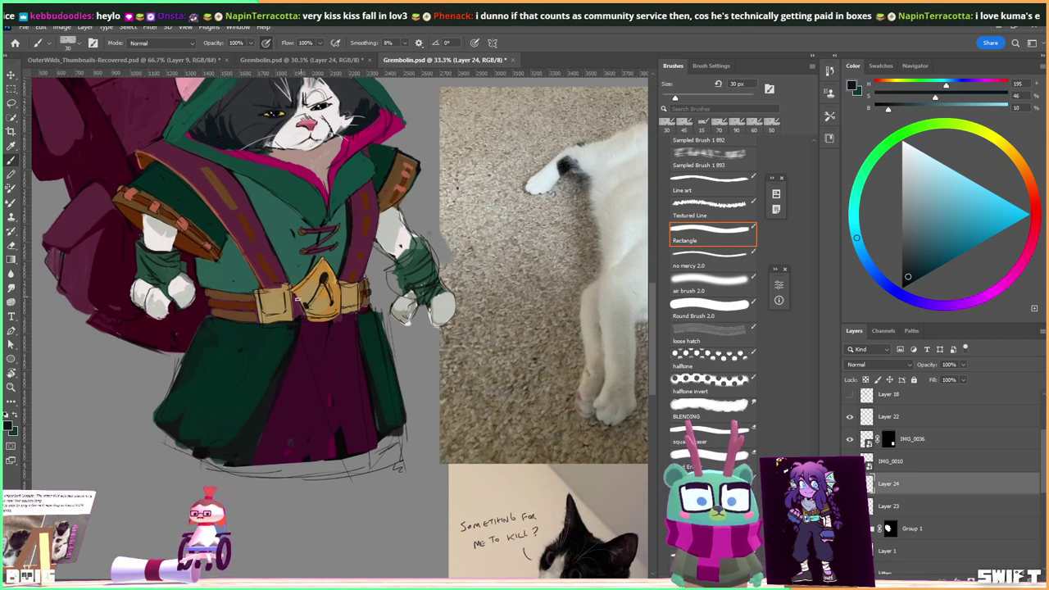
left_click(184, 312, "alt")
scroll(318, 377, "down", 3)
left_click_drag(195, 409, 218, 415)
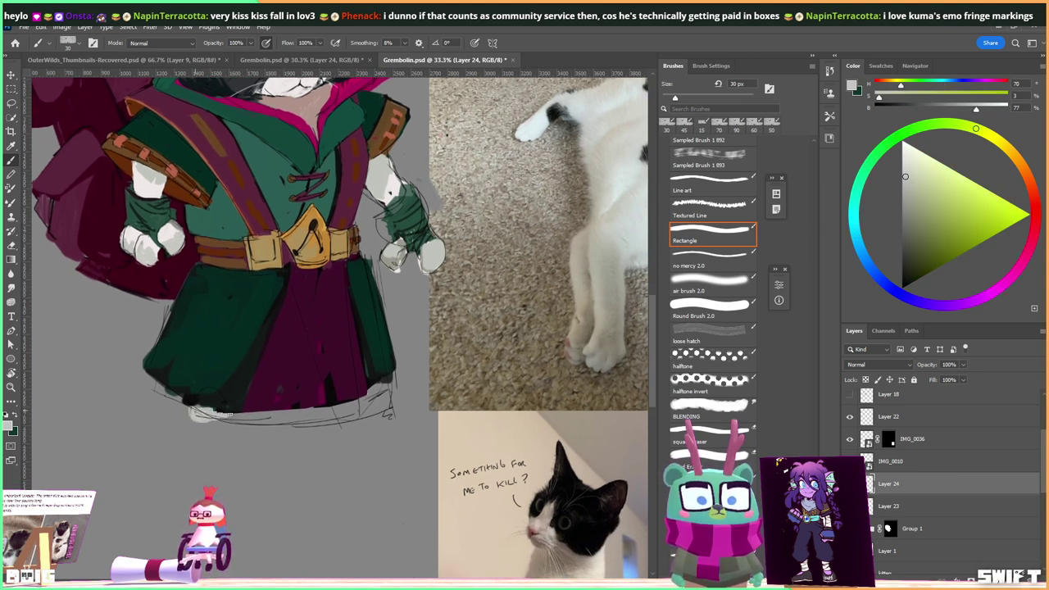
mouse_move(371, 398)
left_mouse_down()
mouse_move(355, 400)
mouse_move(379, 392)
left_mouse_up()
scroll(371, 377, "up", 4)
mouse_move(345, 464)
left_mouse_down()
mouse_move(377, 465)
mouse_move(344, 461)
mouse_move(366, 449)
left_mouse_up()
Tidy the skirt's right hem above the foot with sampled dark purple and near-black at 30 px.
left_click(350, 440, "alt")
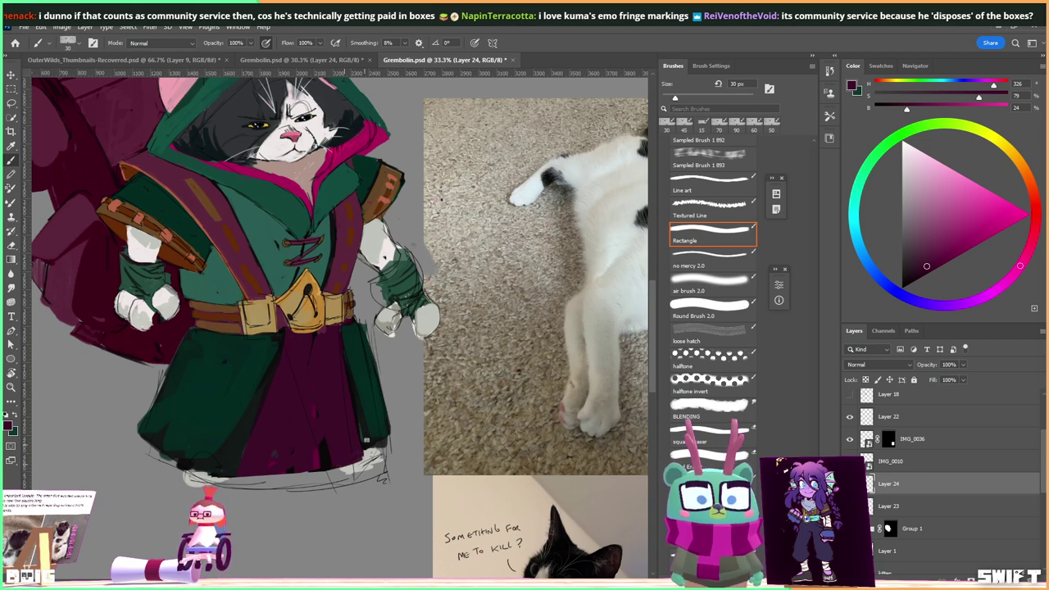
left_click(374, 446, "alt")
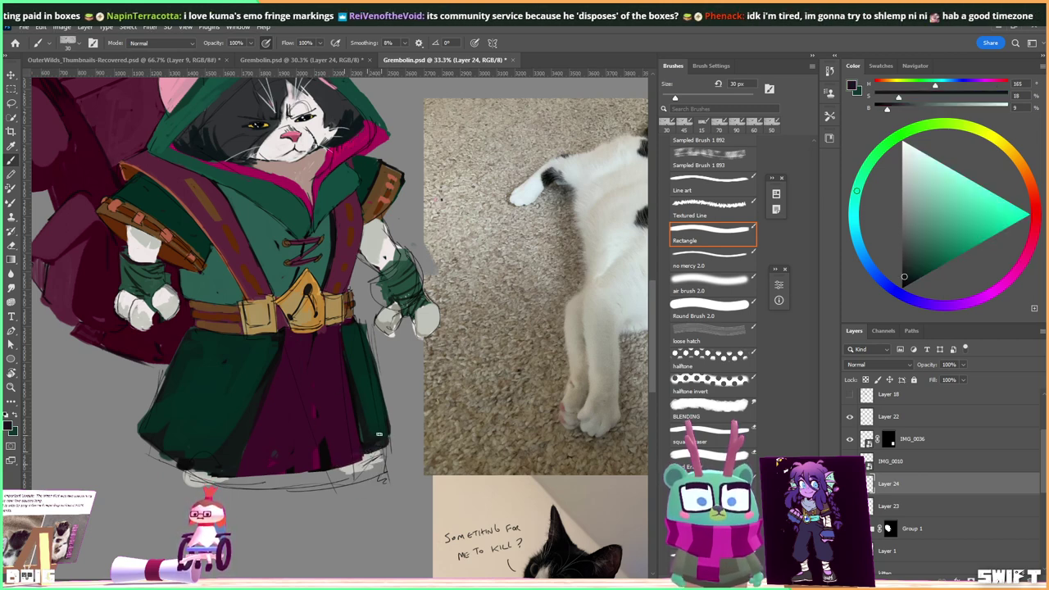
left_click_drag(338, 398, 338, 414)
left_click(325, 381, "alt")
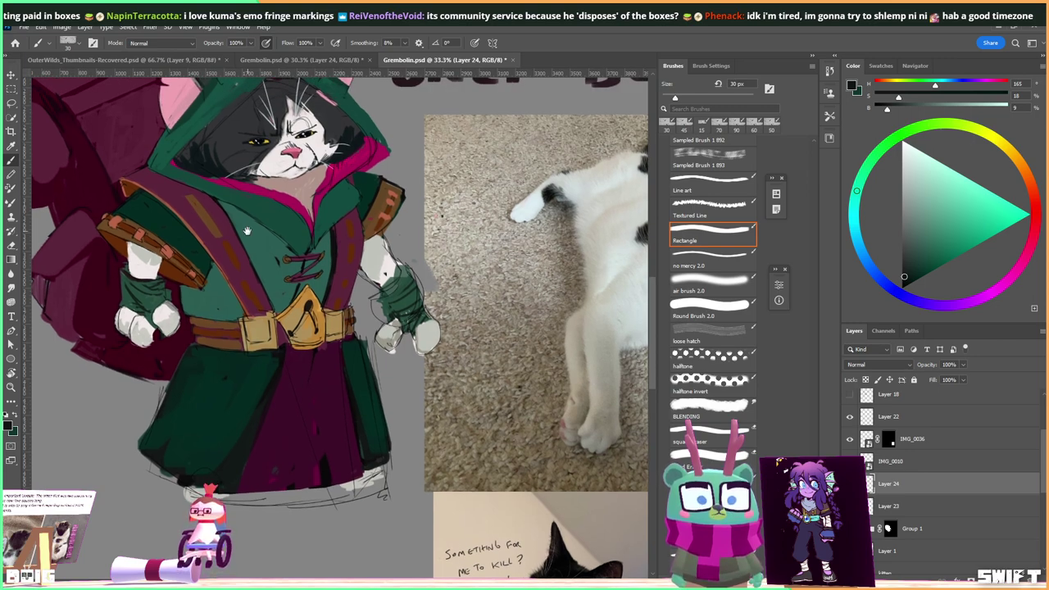
scroll(405, 315, "up", 3)
left_click_drag(318, 290, 319, 290)
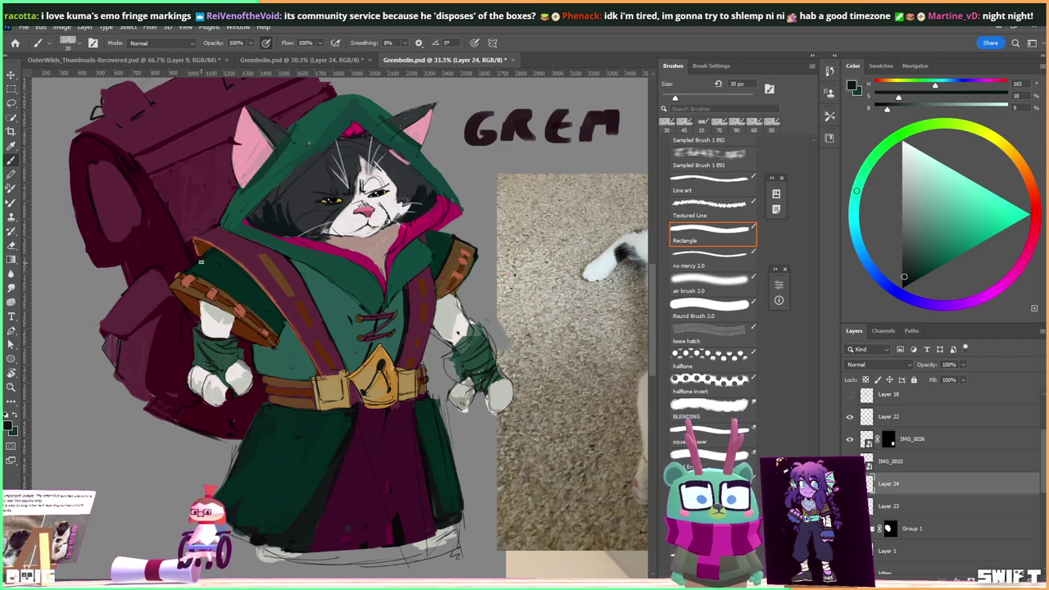
Clean up the backpack behind the left shoulder and along its bottom edge with its sampled plum at 30 px.
left_click(191, 238, "alt")
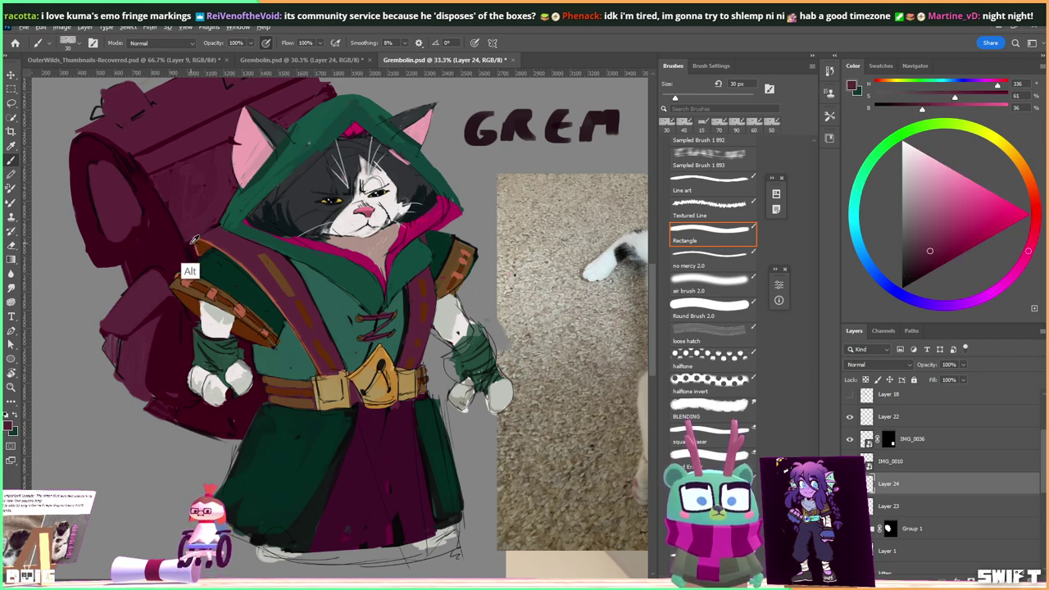
left_click(190, 236, "alt")
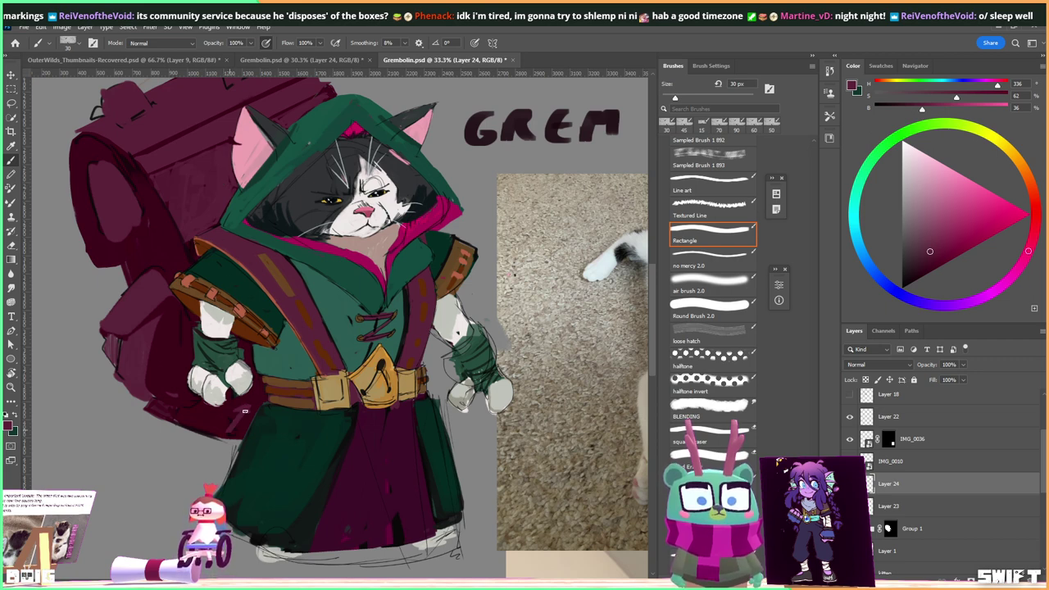
left_click_drag(241, 424, 244, 405)
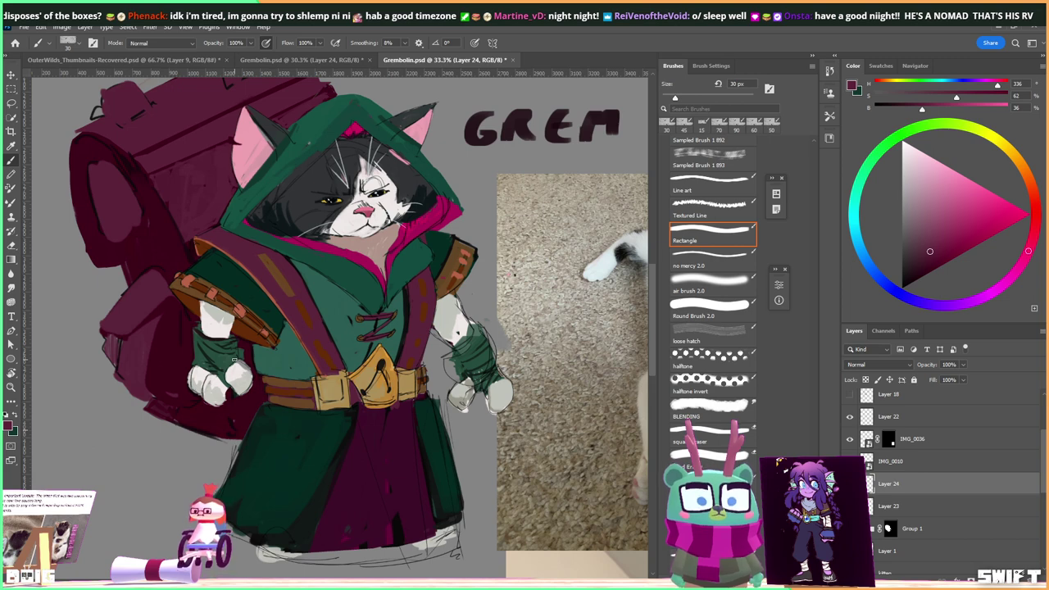
left_click_drag(398, 331, 369, 306)
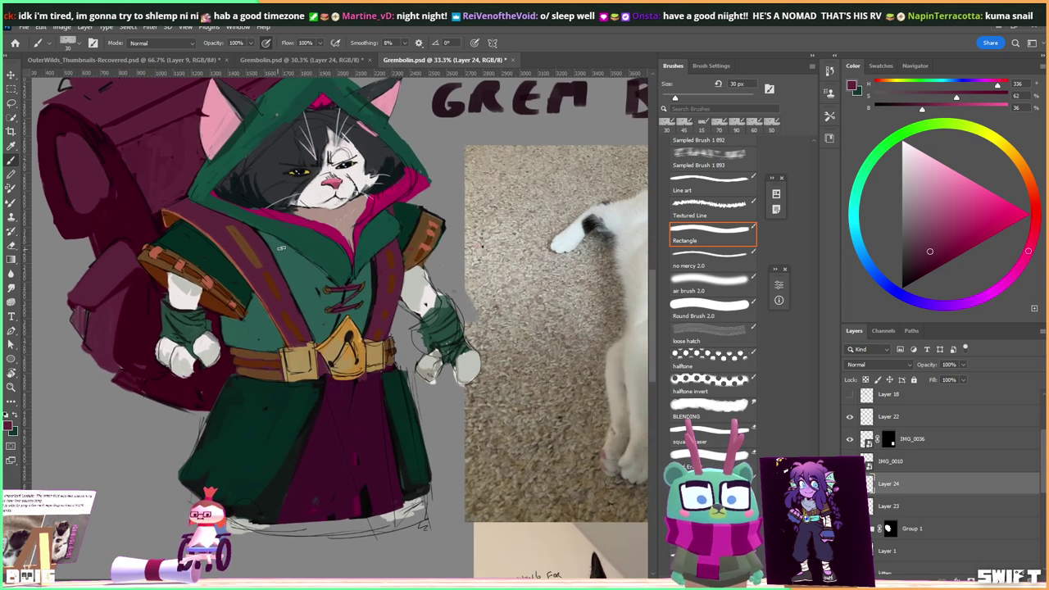
Touch up the belt and its buckle with sampled ochre and brown at 30 px.
left_click(288, 355, "alt")
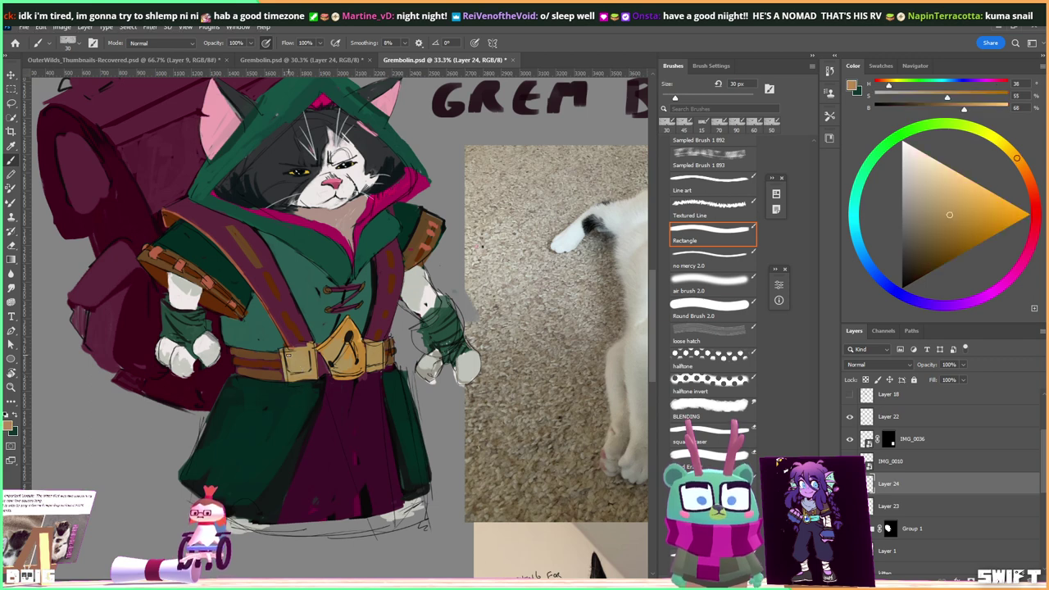
left_click(374, 341, "alt")
left_click_drag(373, 333, 340, 327)
left_click(353, 356, "alt")
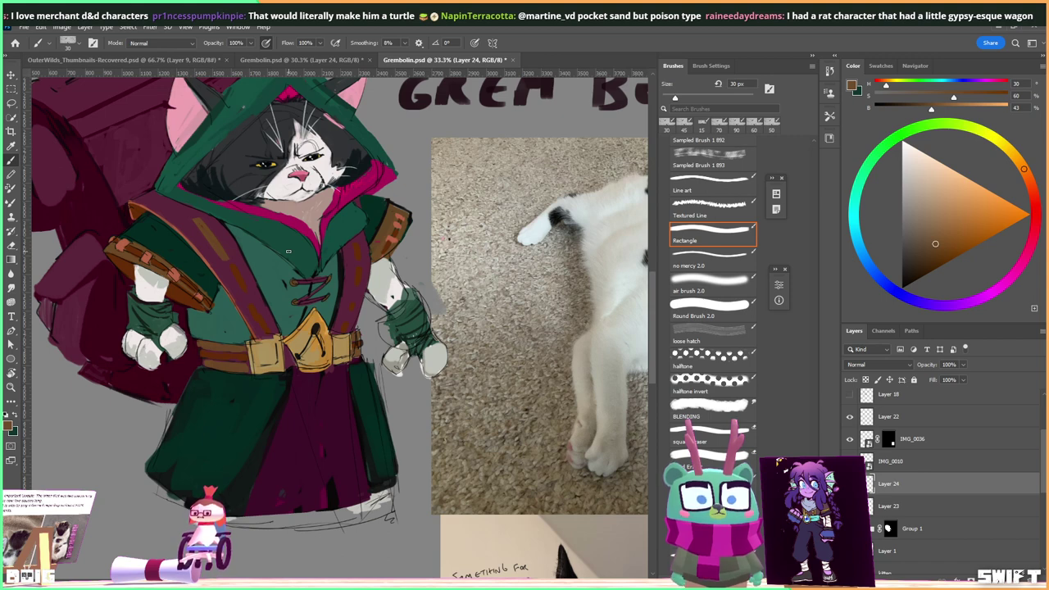
Touch up the green tunic and the belt's right end with sampled green and browns at 30 px.
scroll(286, 319, "up", 1)
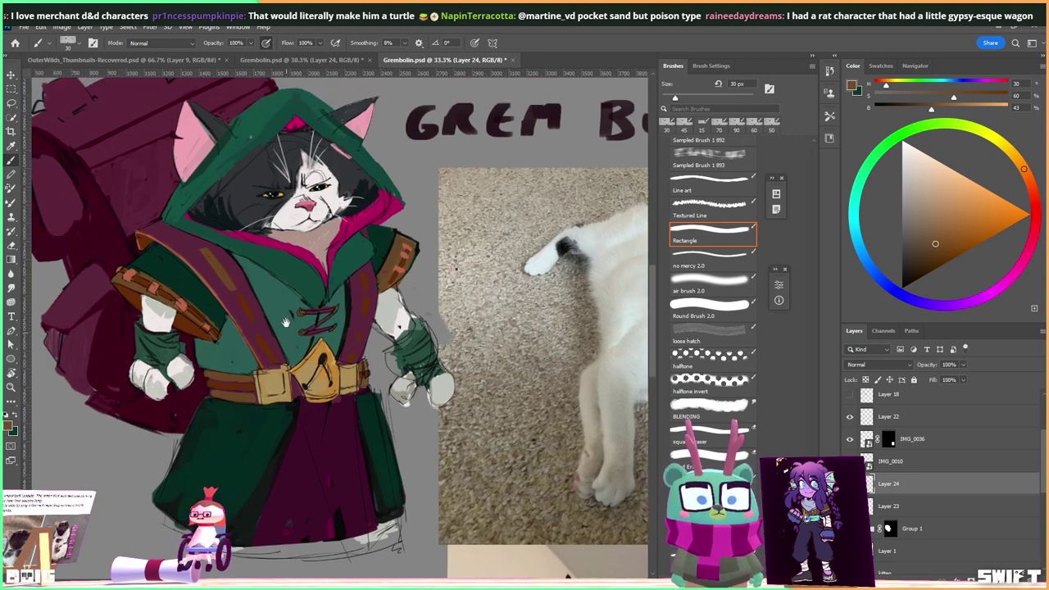
left_click(295, 328, "alt")
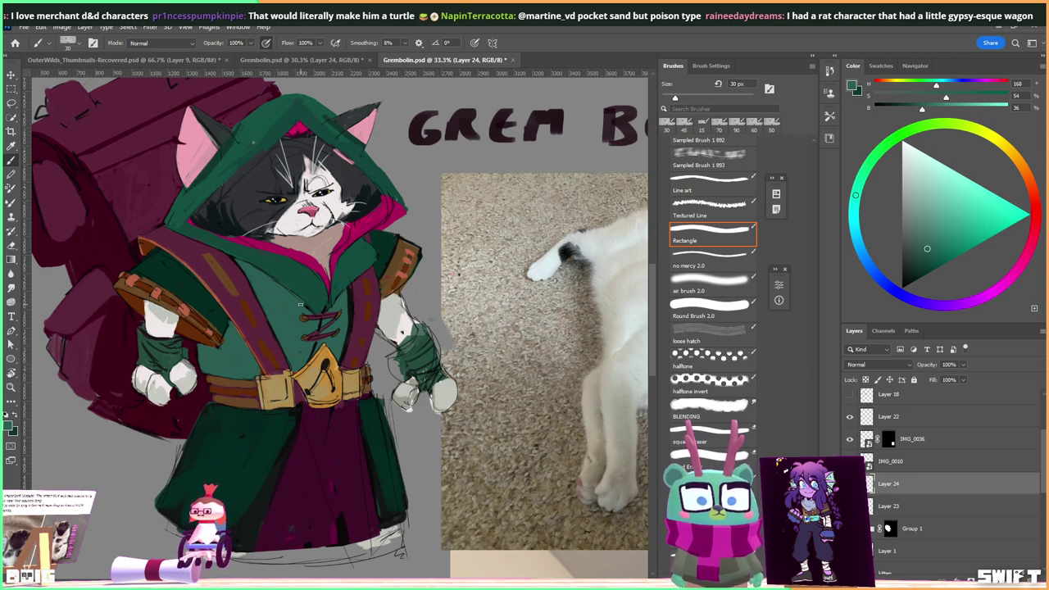
scroll(300, 305, "up", 2)
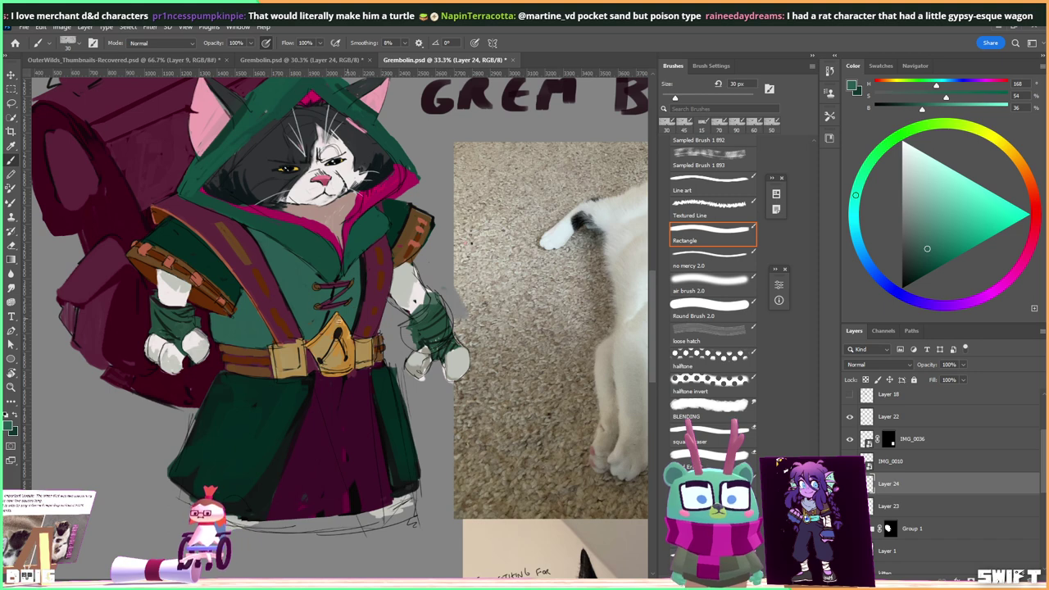
left_click(271, 374, "alt")
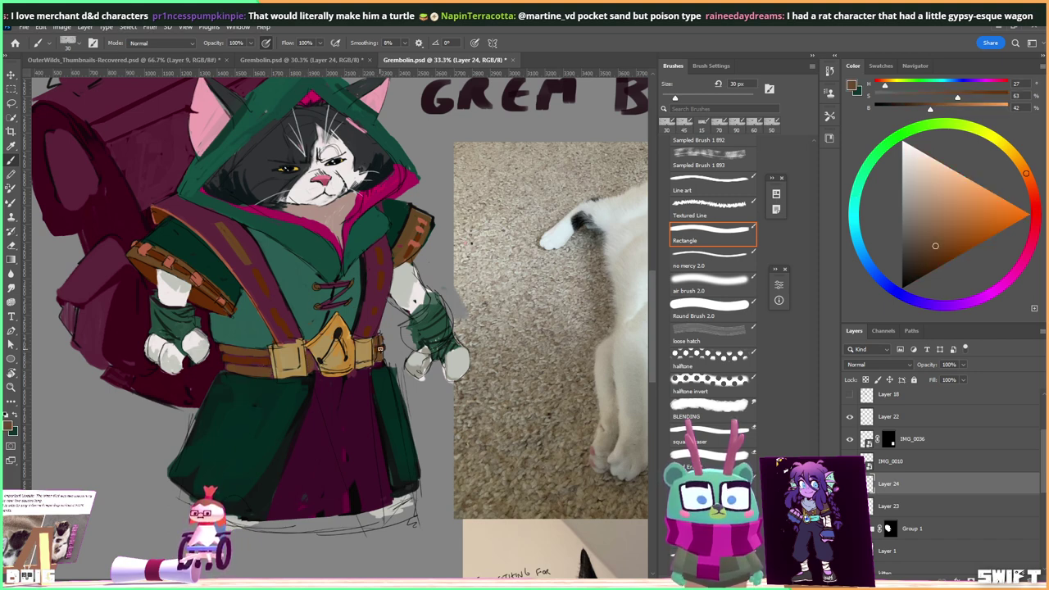
left_click(260, 356, "alt")
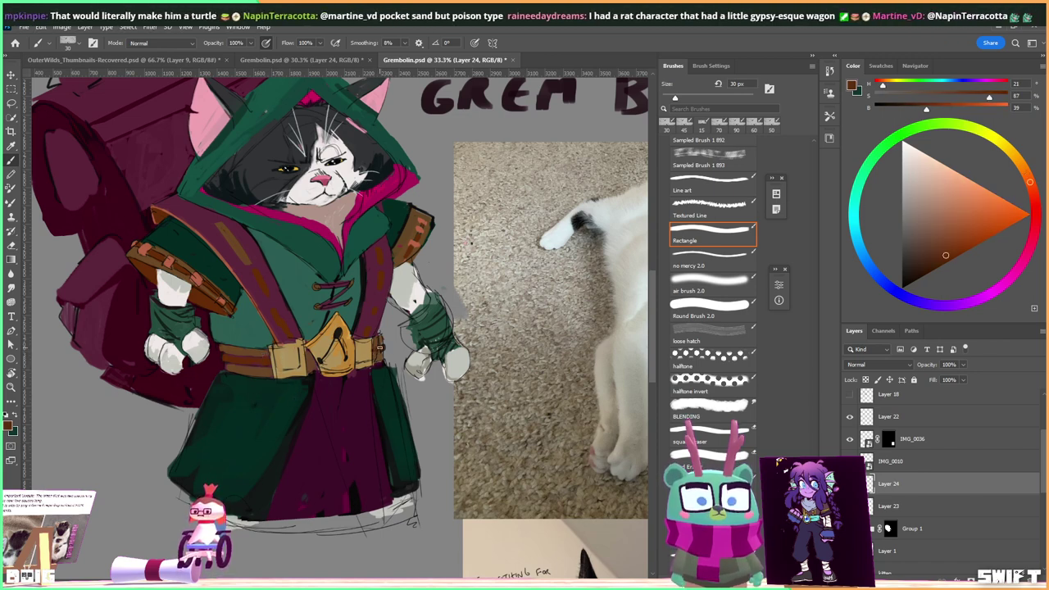
Paint a brown trim along the inner edge and hem of the skirt's green panels at 30 px.
left_click_drag(377, 379, 366, 325)
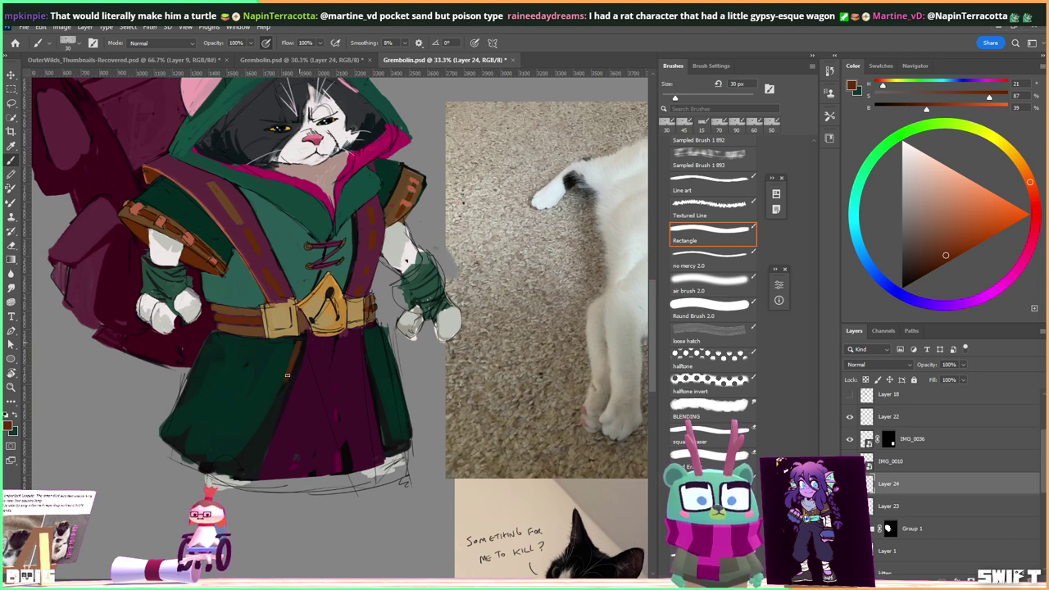
left_click(267, 418, "alt")
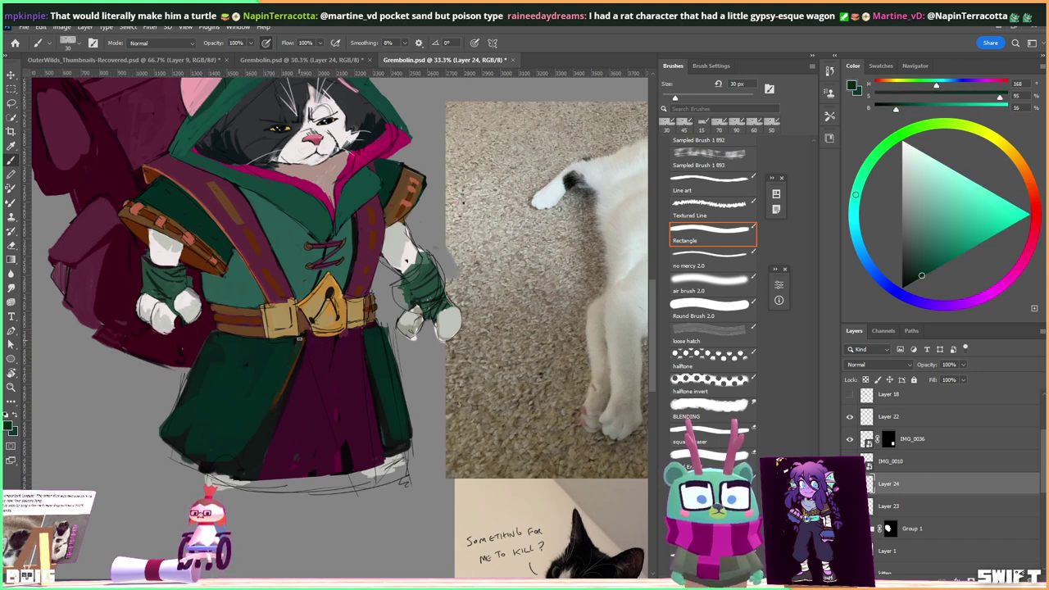
left_click(312, 320, "alt")
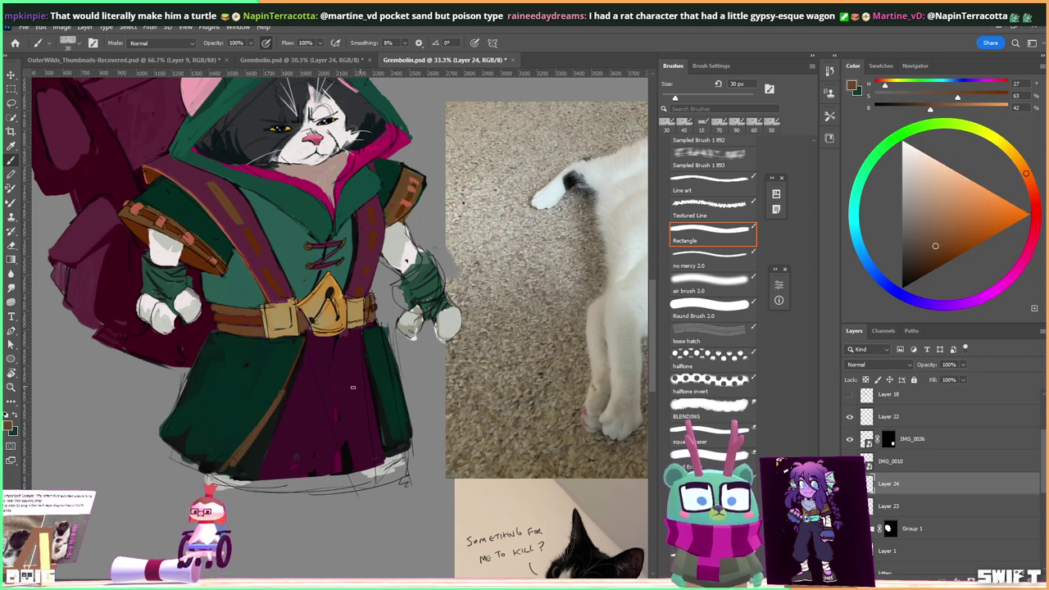
left_click_drag(162, 437, 169, 446)
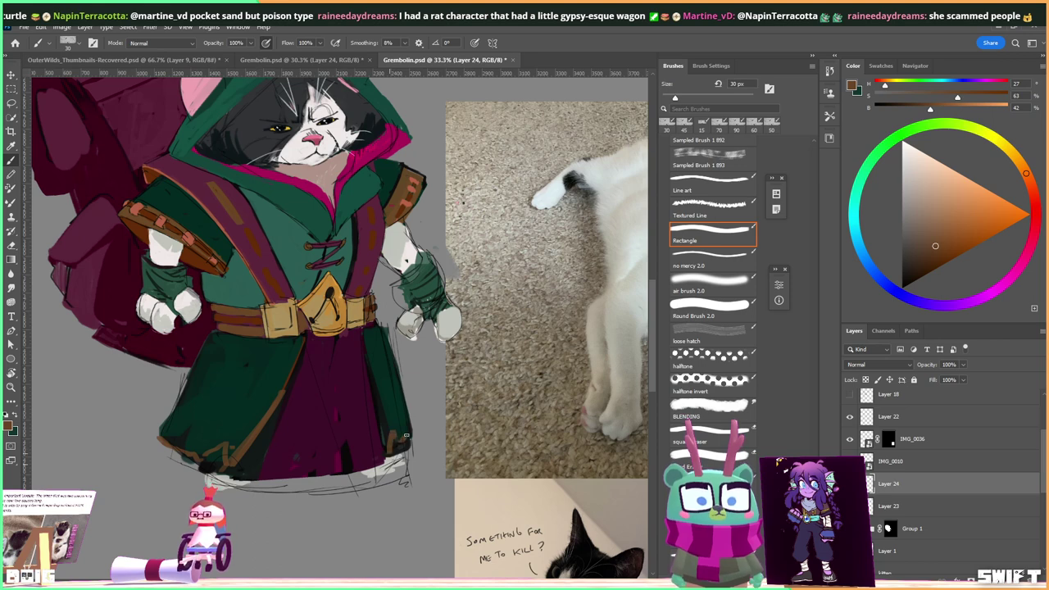
Break up and weather the skirt's brown hem trim with sampled dark green, olive and brown at 30 px.
key("alt")
left_click(230, 443, "alt")
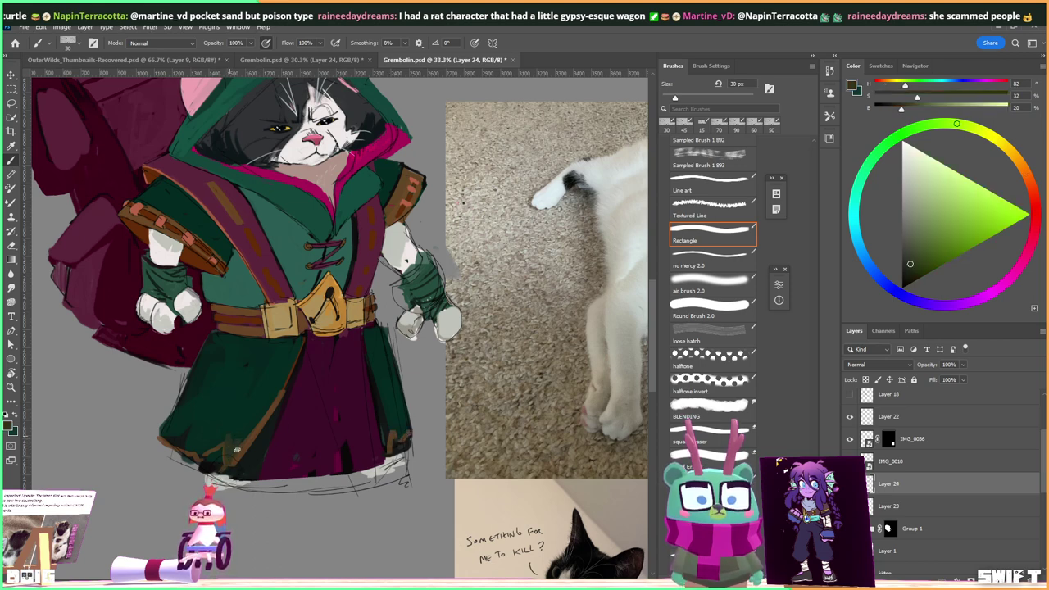
left_click(397, 429, "alt")
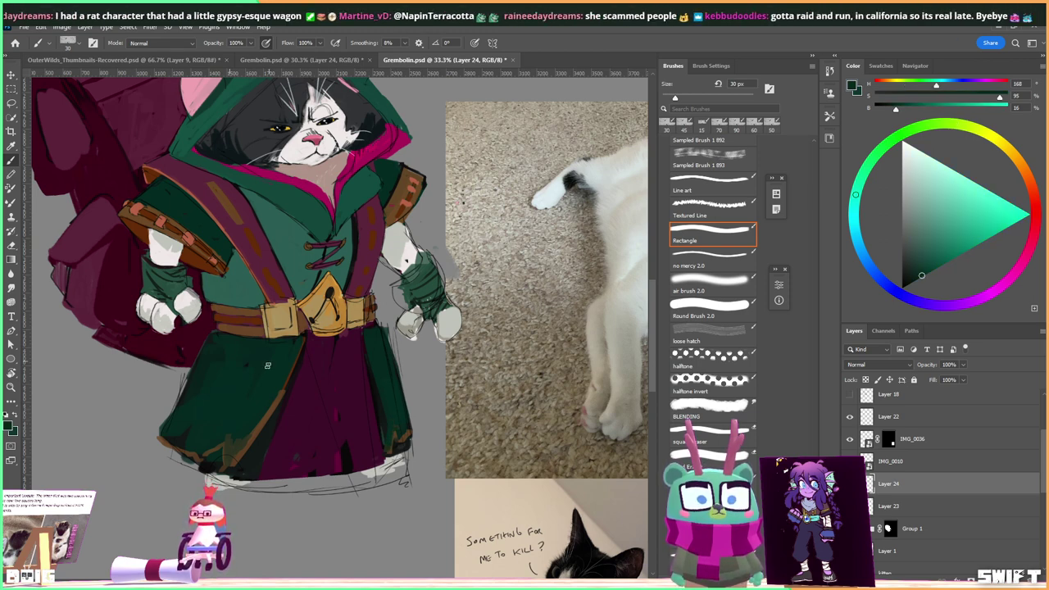
left_click(261, 425, "alt")
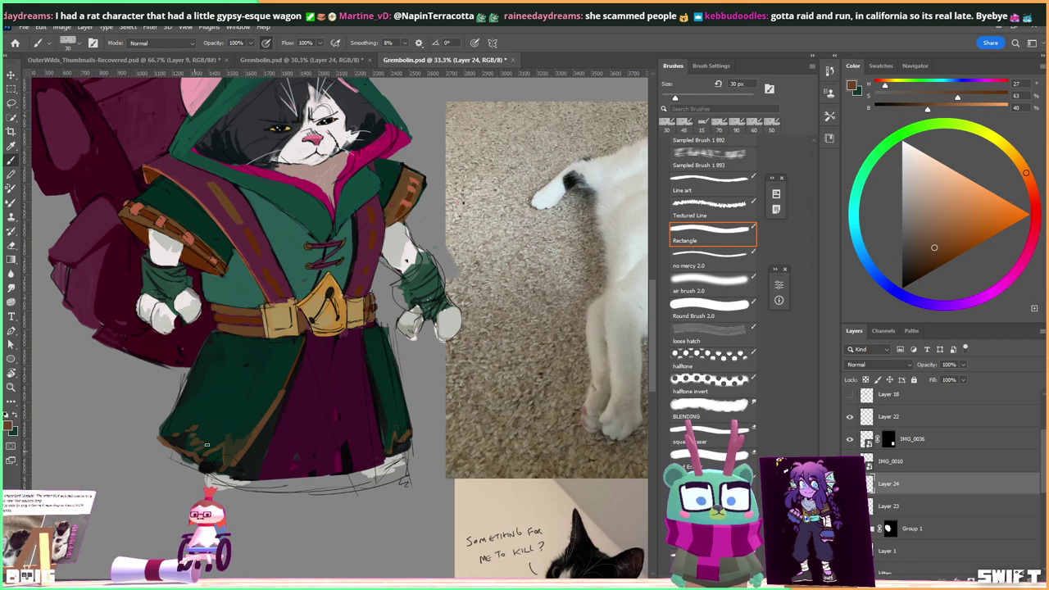
left_click(212, 435, "alt")
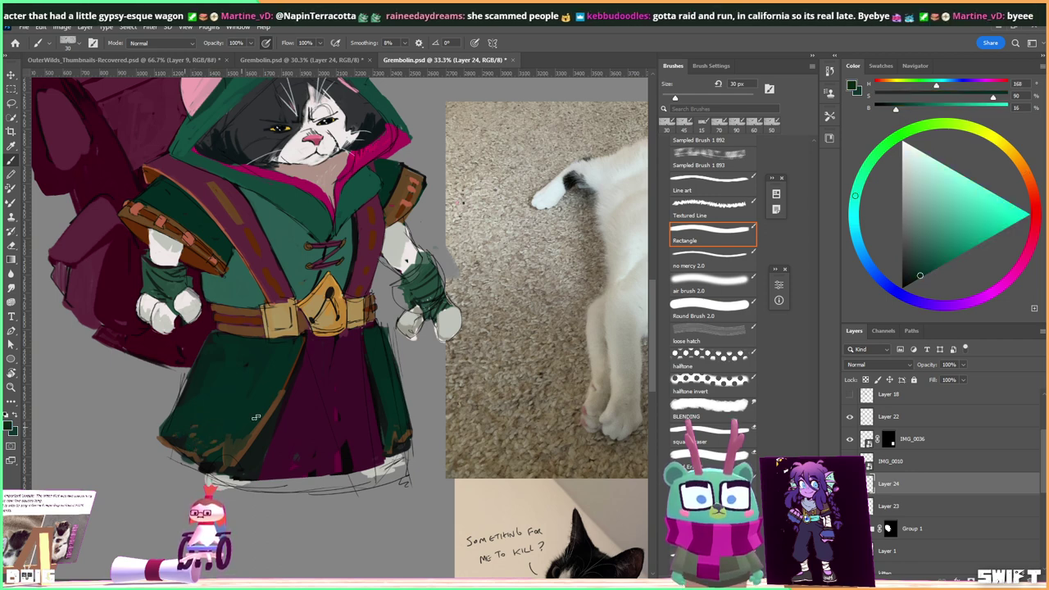
Sample the reddish brown of the left sleeve's leather cuff and enlarge the brush to 45 px.
left_click_drag(314, 401, 277, 358)
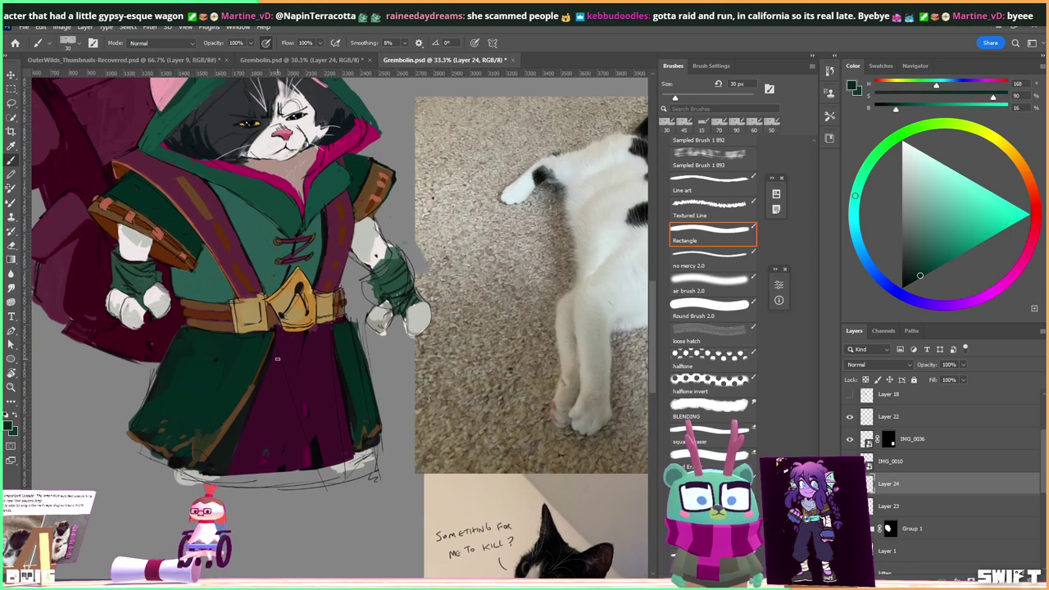
left_click_drag(214, 290, 238, 363)
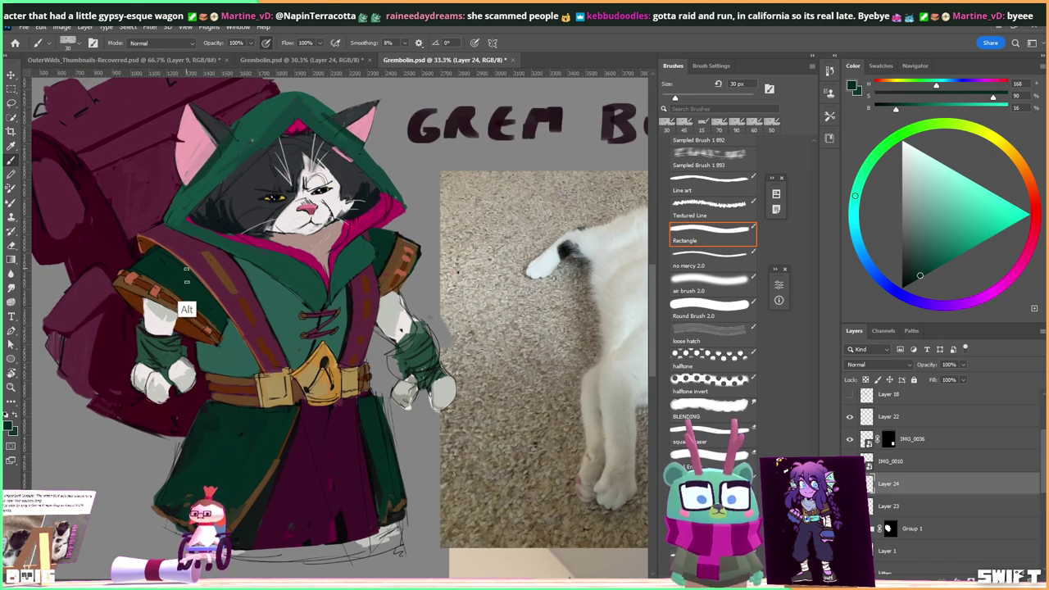
left_click(185, 324, "alt")
key("bracketright")
key("bracketright")
key("bracketright")
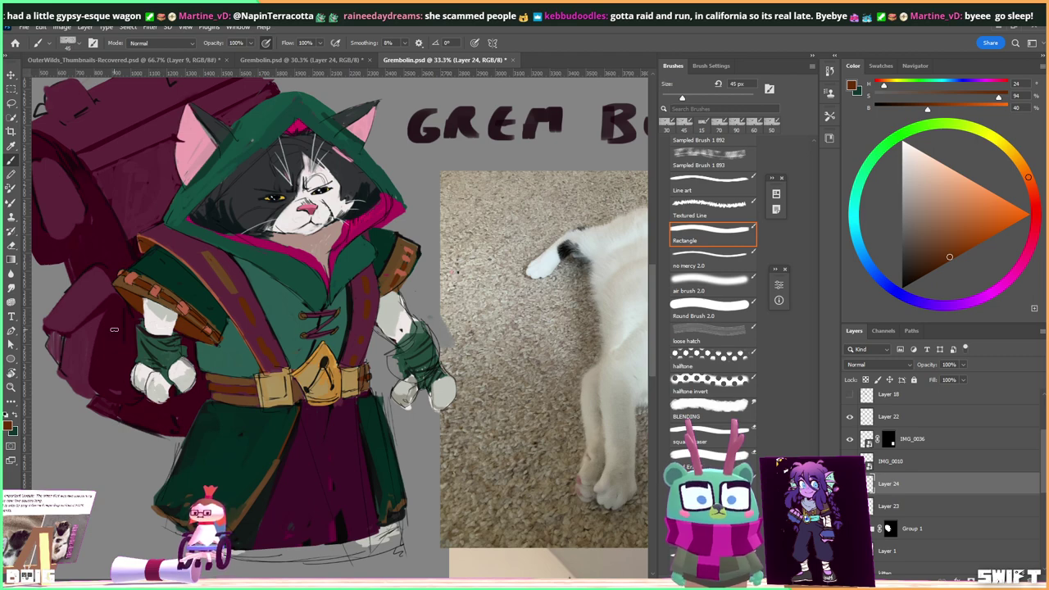
Add a hyphen between GREM and BOLIN in the name lettering with its sampled dark purple at 45 px.
key("ctrl+minus")
key("ctrl+minus")
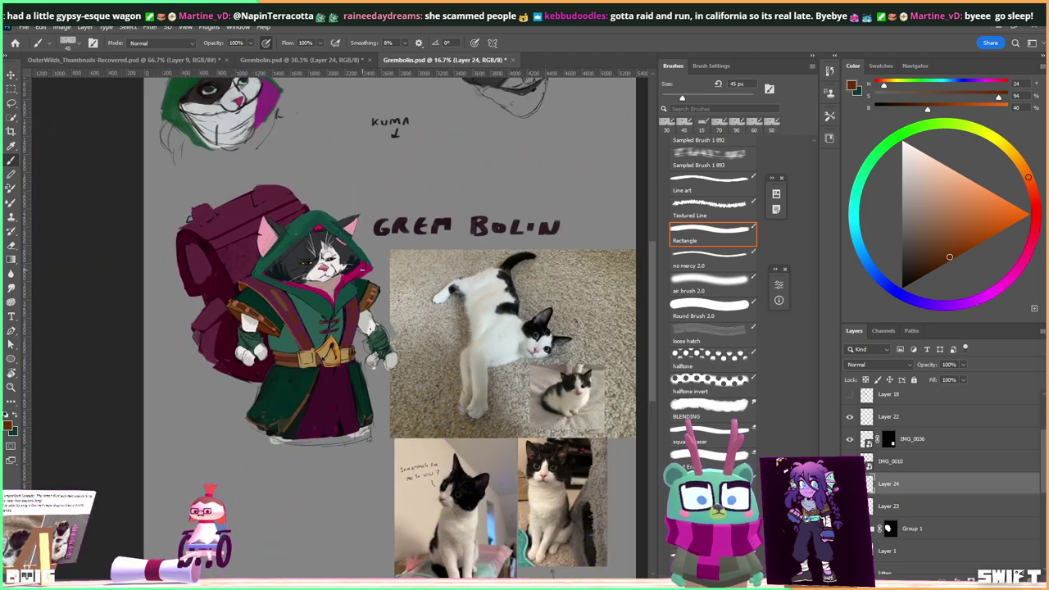
key("ctrl+minus")
key("ctrl+plus")
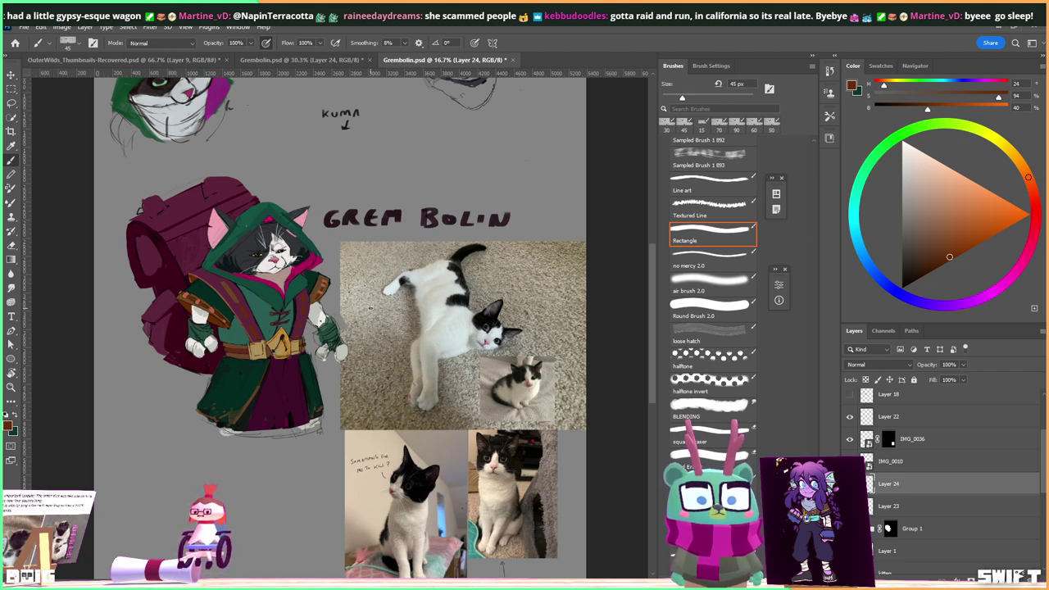
left_click(427, 240, "alt")
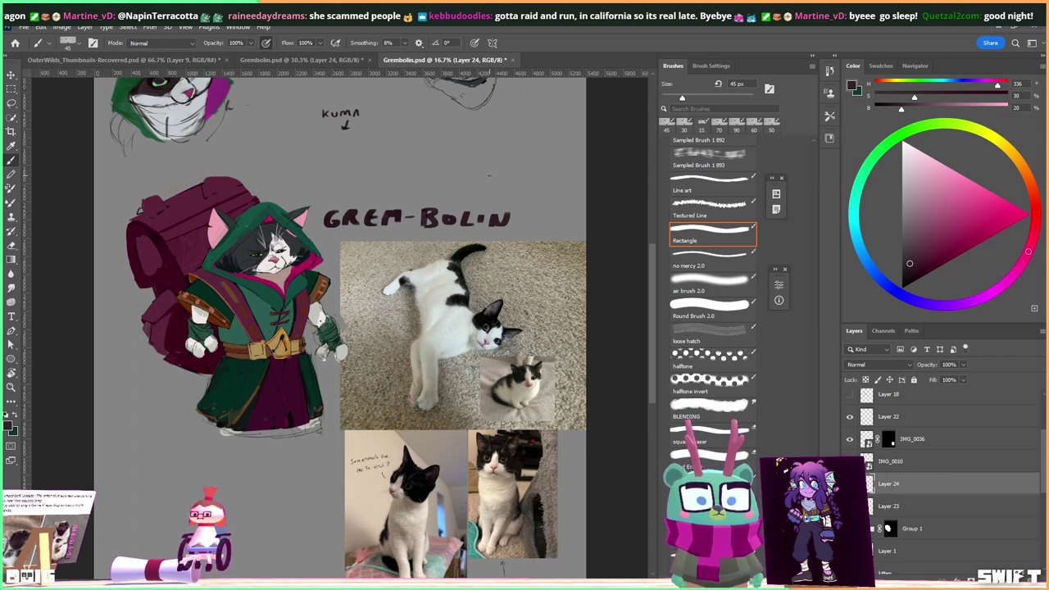
Refine the backpack's upper flap and edges with sampled dark maroon at 45 px.
scroll(198, 250, "up", 1)
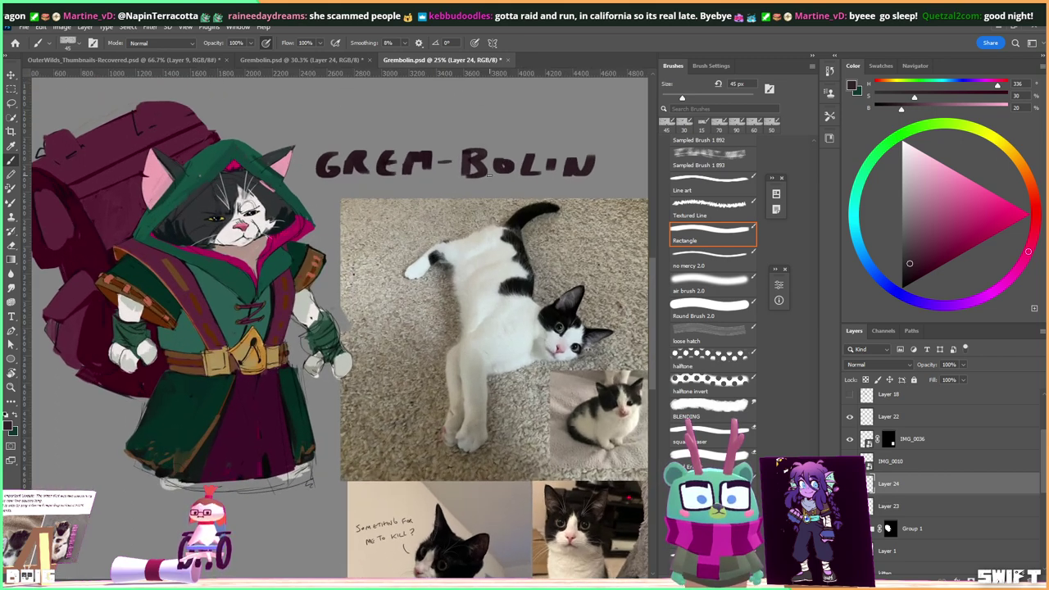
scroll(162, 250, "up", 1)
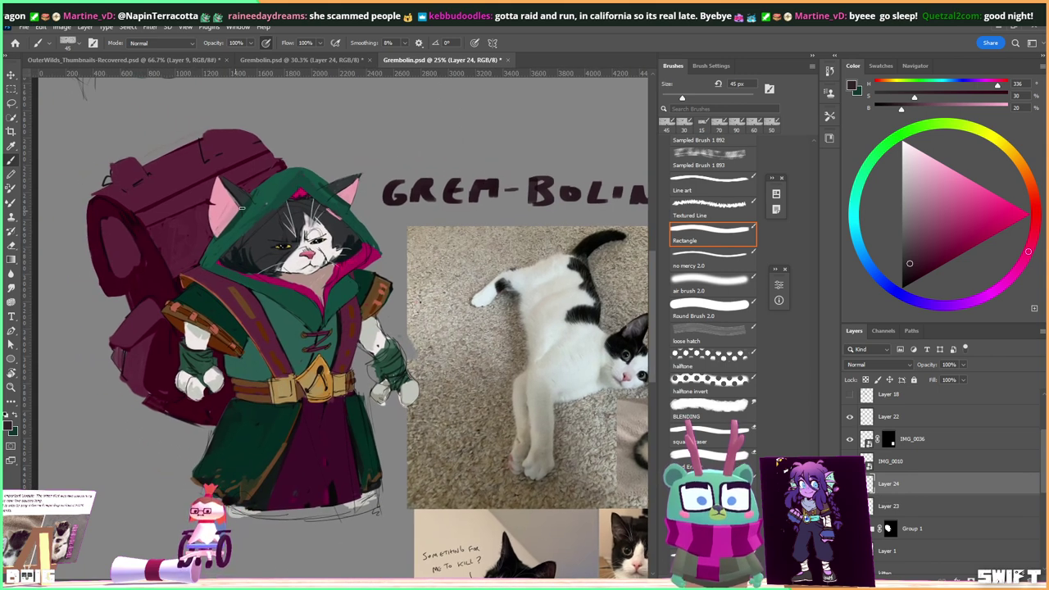
scroll(207, 250, "up", 1)
left_click(152, 259, "alt")
mouse_move(123, 203)
left_mouse_down()
mouse_move(148, 219)
mouse_move(166, 207)
mouse_move(157, 189)
mouse_move(133, 183)
mouse_move(223, 177)
mouse_move(260, 156)
mouse_move(203, 169)
left_mouse_up()
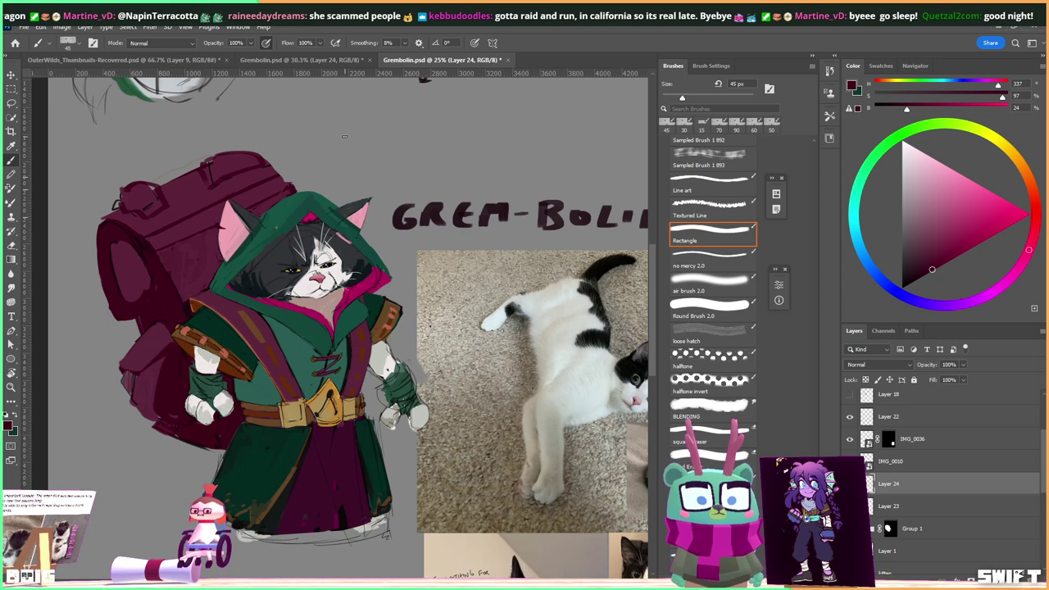
Clean up around the right paw with sampled background grey at 45 px, and save the document.
left_click_drag(414, 298, 373, 220)
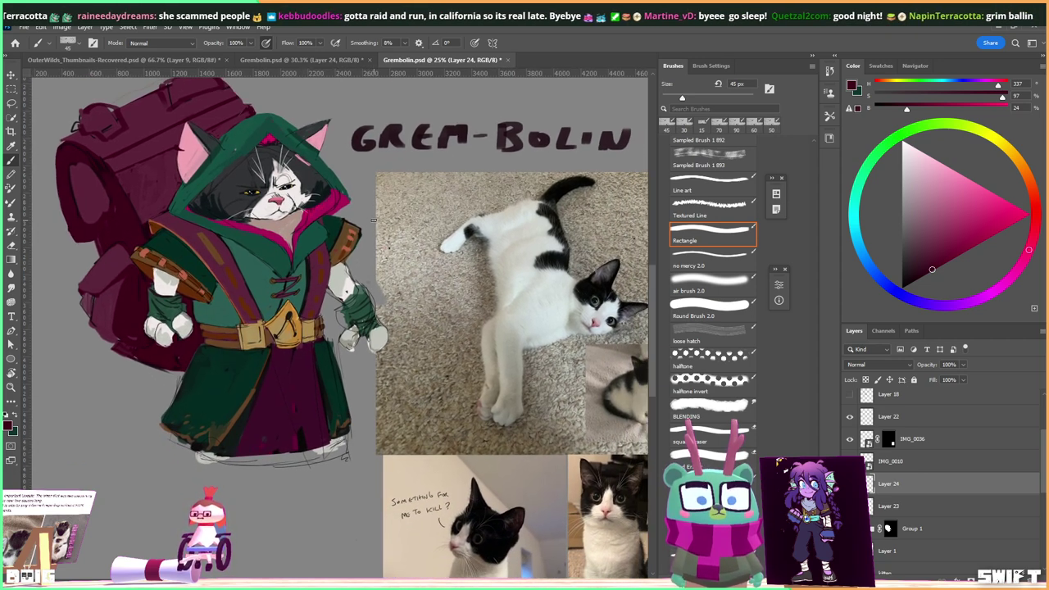
left_click(340, 370, "alt")
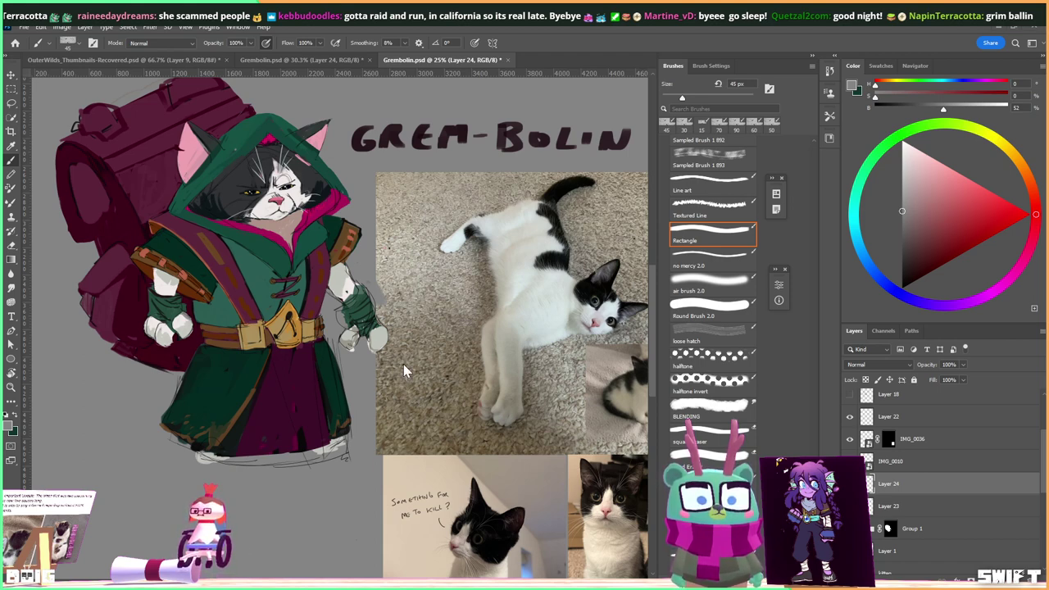
left_click_drag(403, 371, 359, 376)
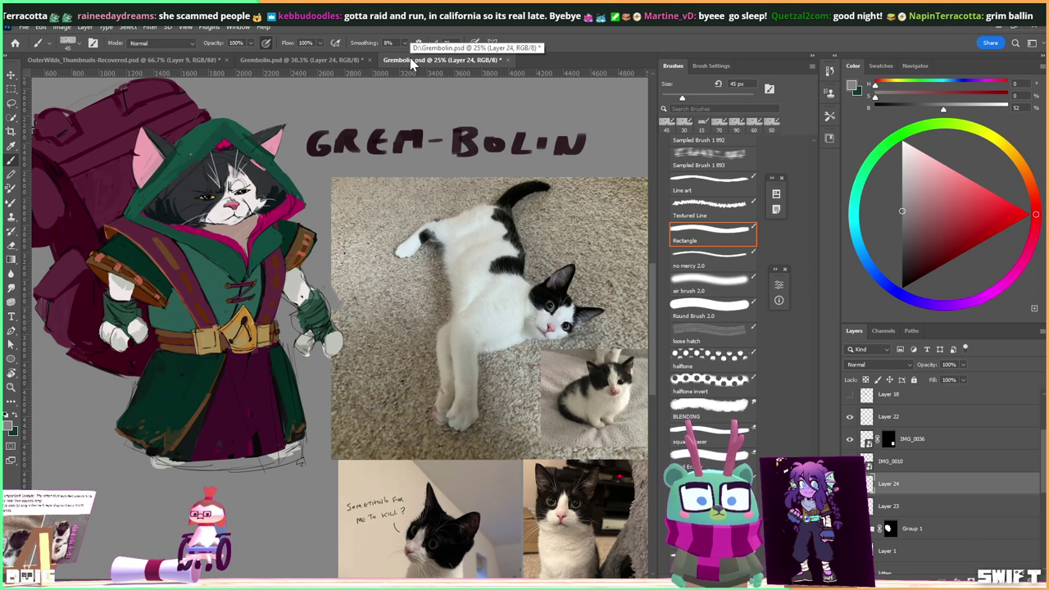
key("ctrl+s")
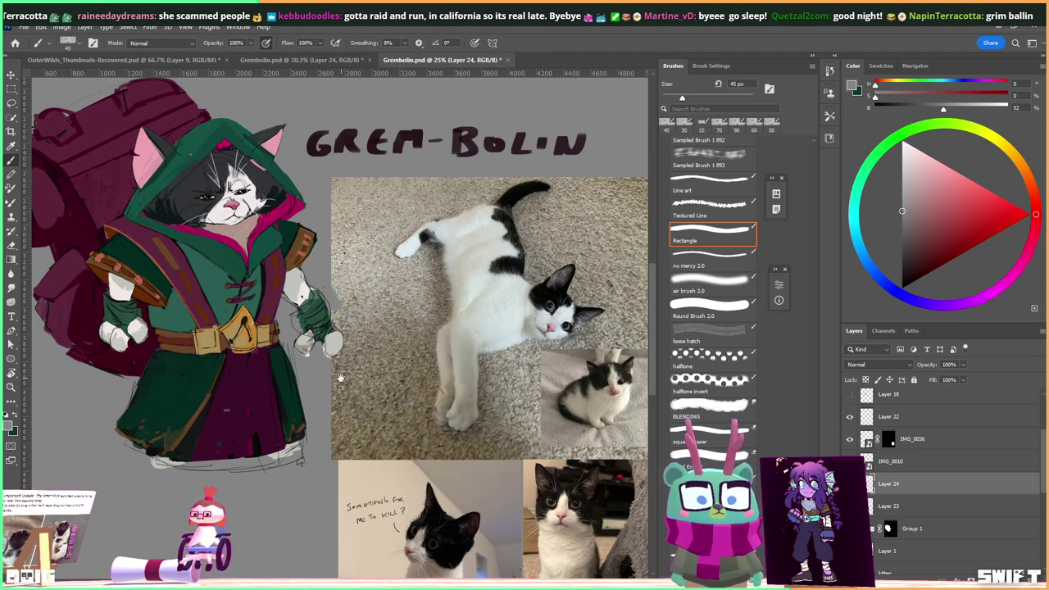
left_click_drag(340, 379, 328, 352)
key("ctrl+s")
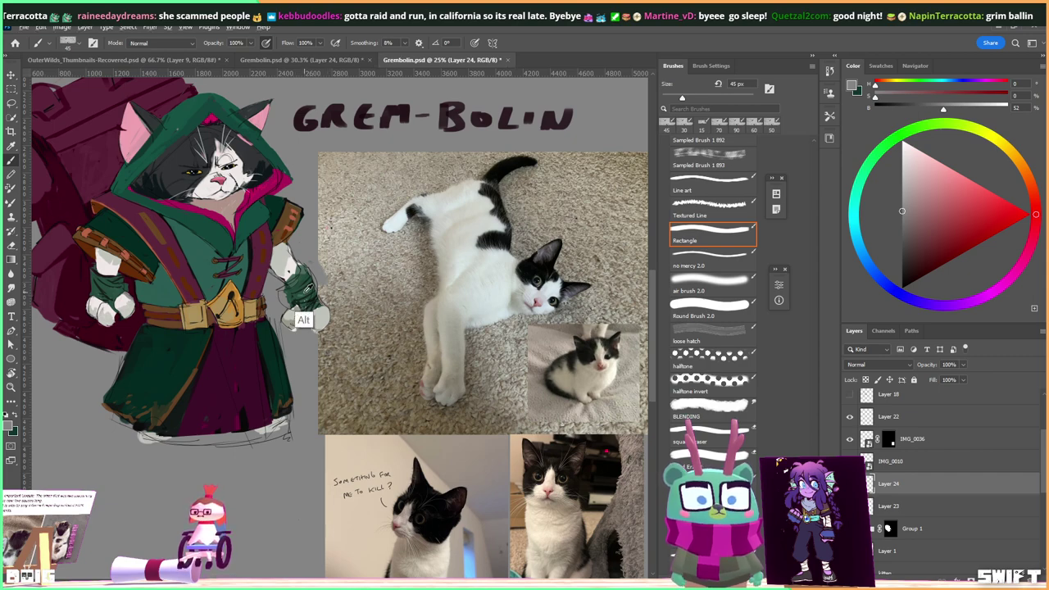
Touch up the right wrist wrap and the skirt's left green panel with sampled greens and near-black at 45 px.
left_click(287, 298, "alt")
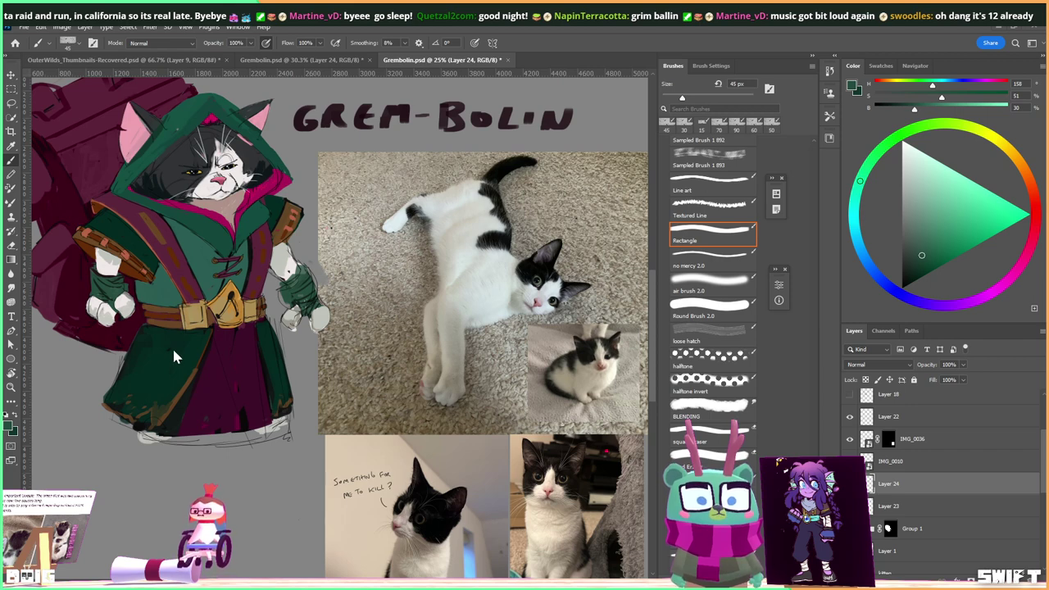
left_click(172, 418, "alt")
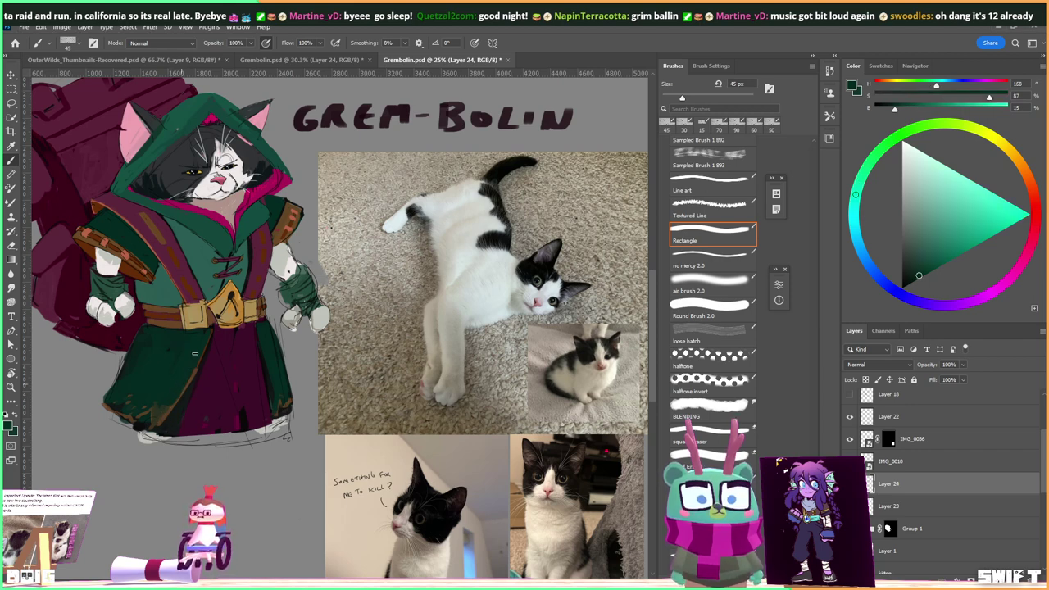
left_click(188, 416, "alt")
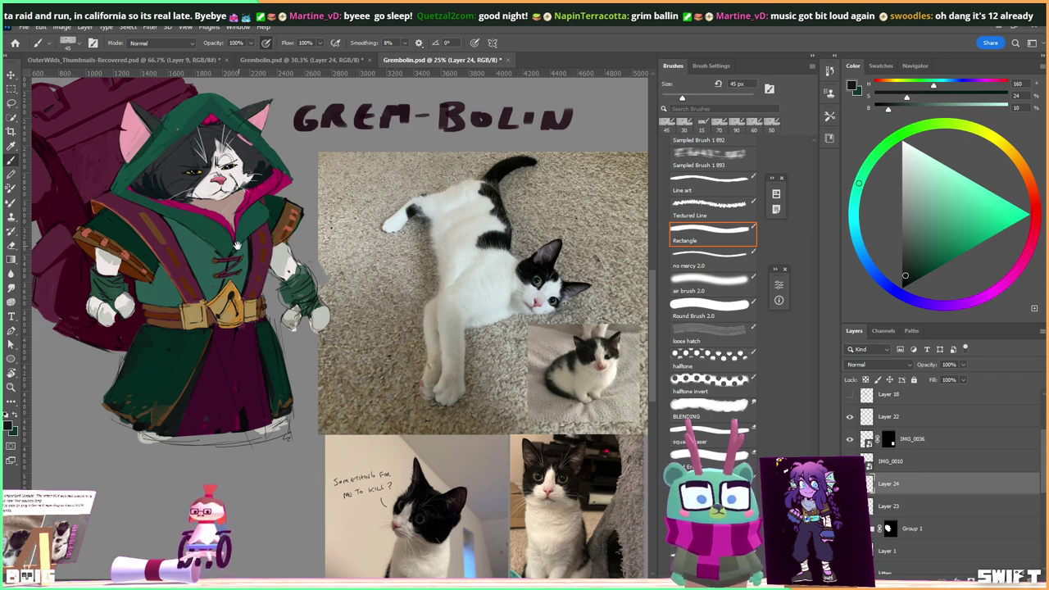
Compare the painting with and without the sketch lines on Layer 20, leaving that layer hidden.
scroll(238, 256, "up", 1)
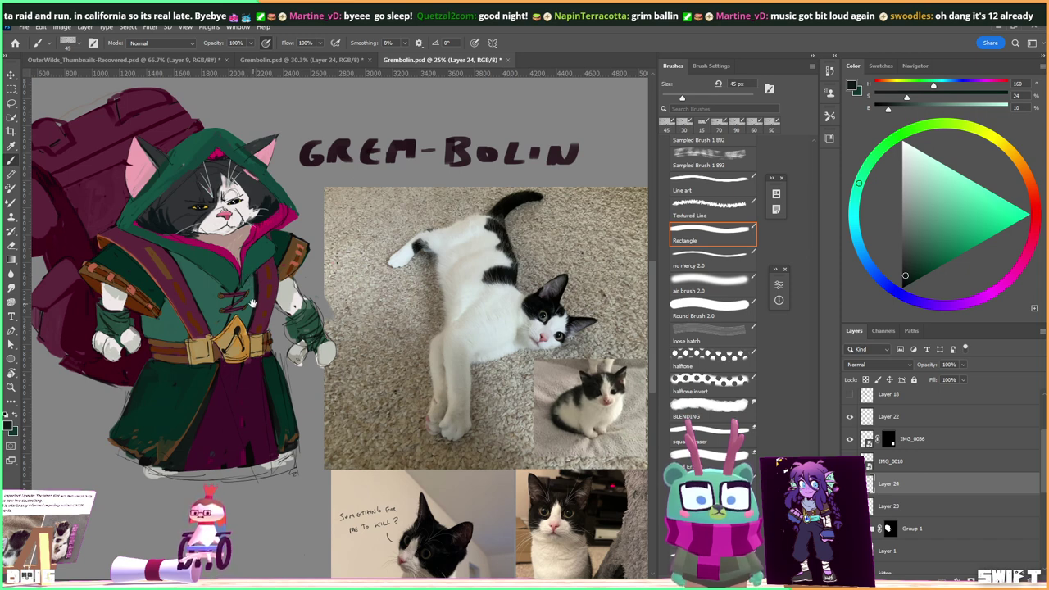
scroll(251, 283, "down", 1)
left_click_drag(250, 291, 255, 293)
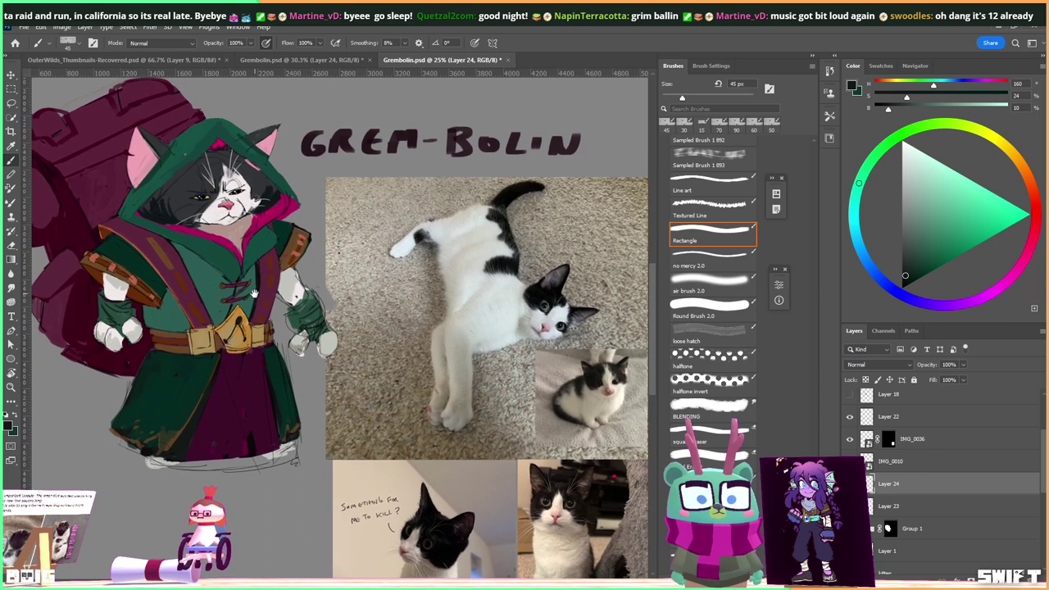
scroll(255, 293, "up", 1)
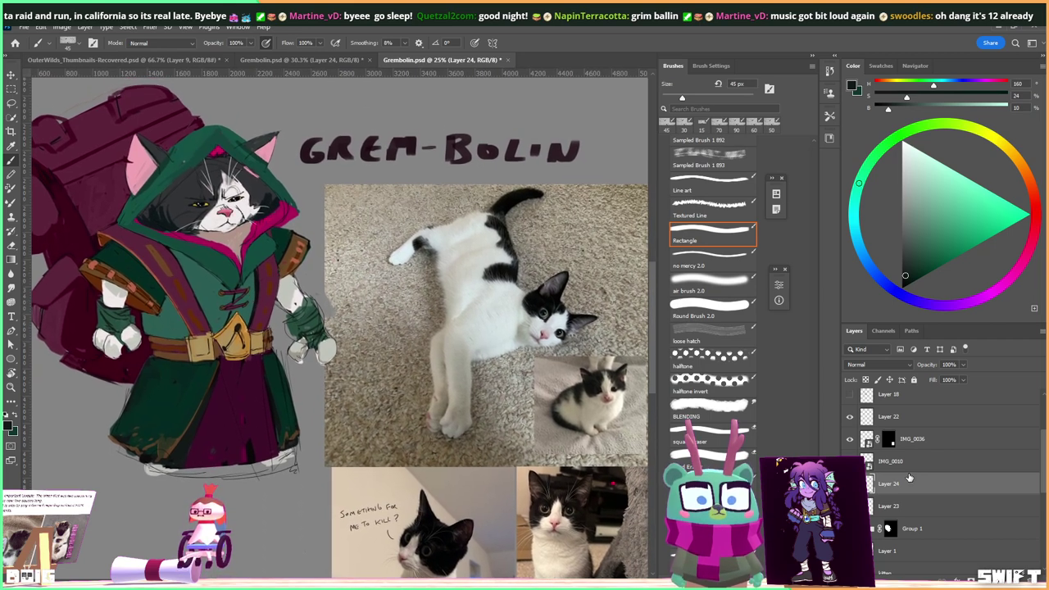
left_click_drag(1045, 457, 1044, 426)
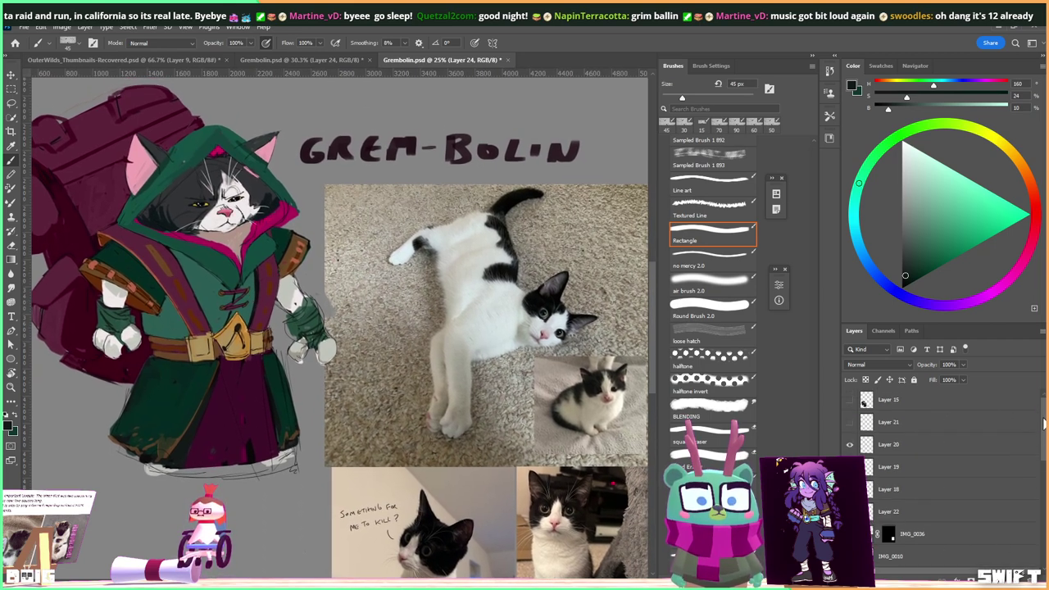
left_click(850, 445)
left_click(850, 445)
left_click(852, 445)
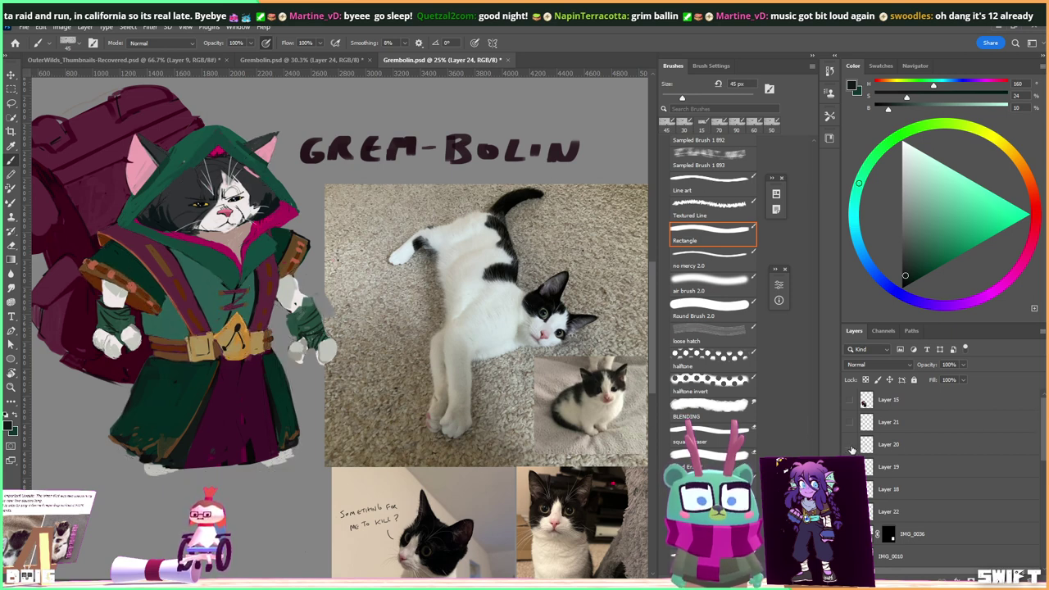
Compare the painting with and without Layer 20, leaving it hidden, and move the new empty layer directly above Layer 21.
left_click(851, 445)
left_click(851, 445)
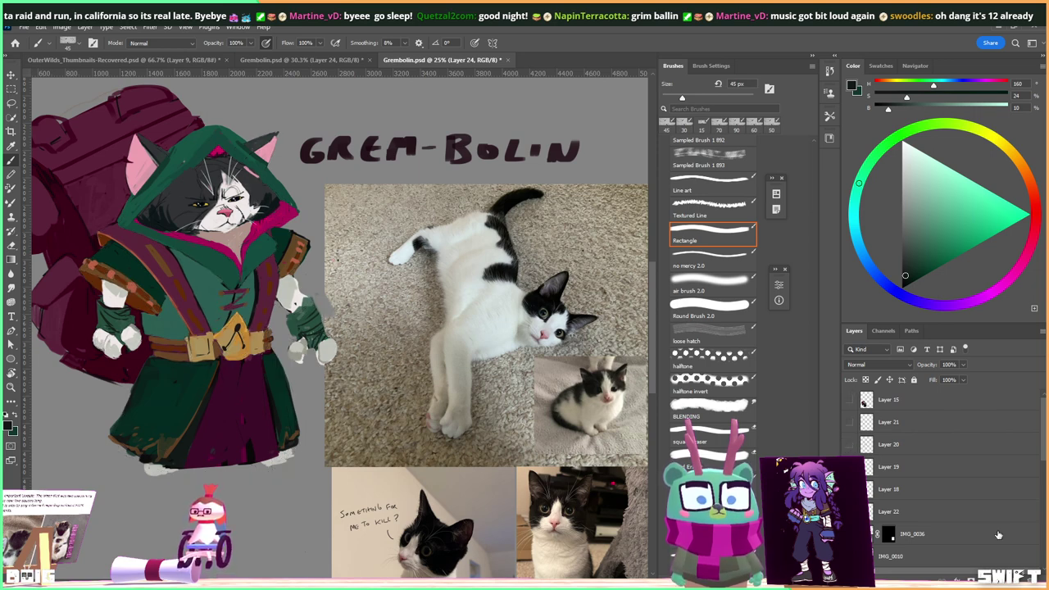
scroll(982, 498, "down", 1)
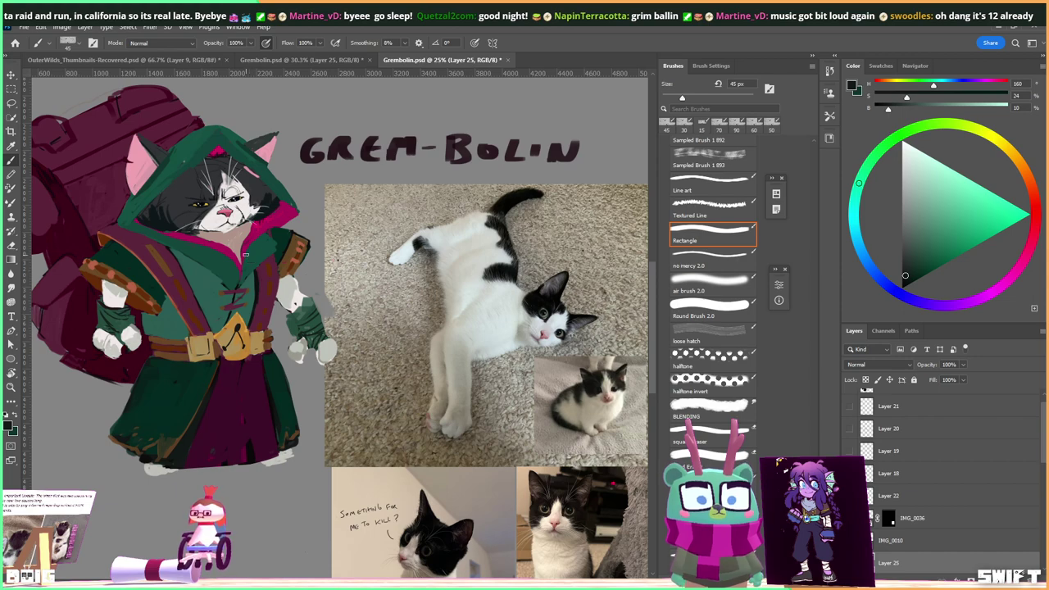
left_click_drag(925, 563, 868, 406)
Examine the painted character's face, outfit and backpack up close and against the whole page.
key("ctrl+equal")
key("ctrl+equal")
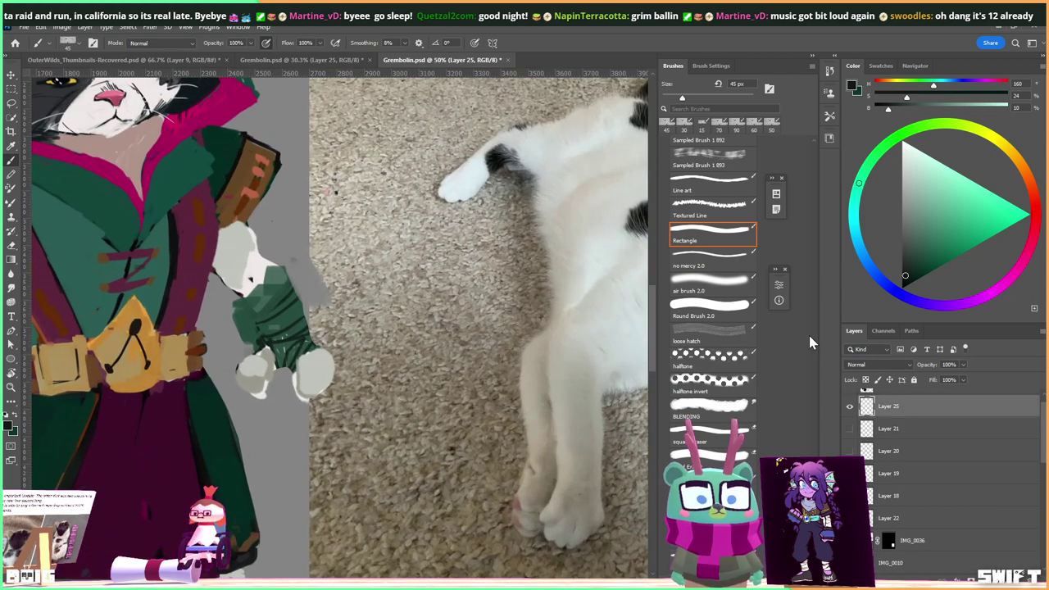
left_click_drag(169, 176, 250, 340)
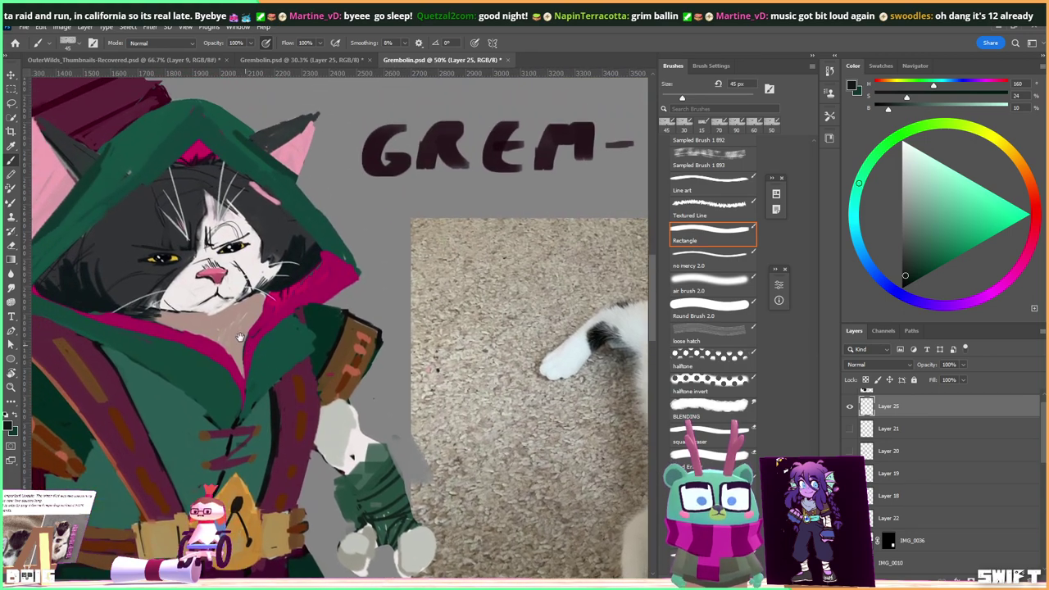
left_click_drag(242, 270, 291, 277)
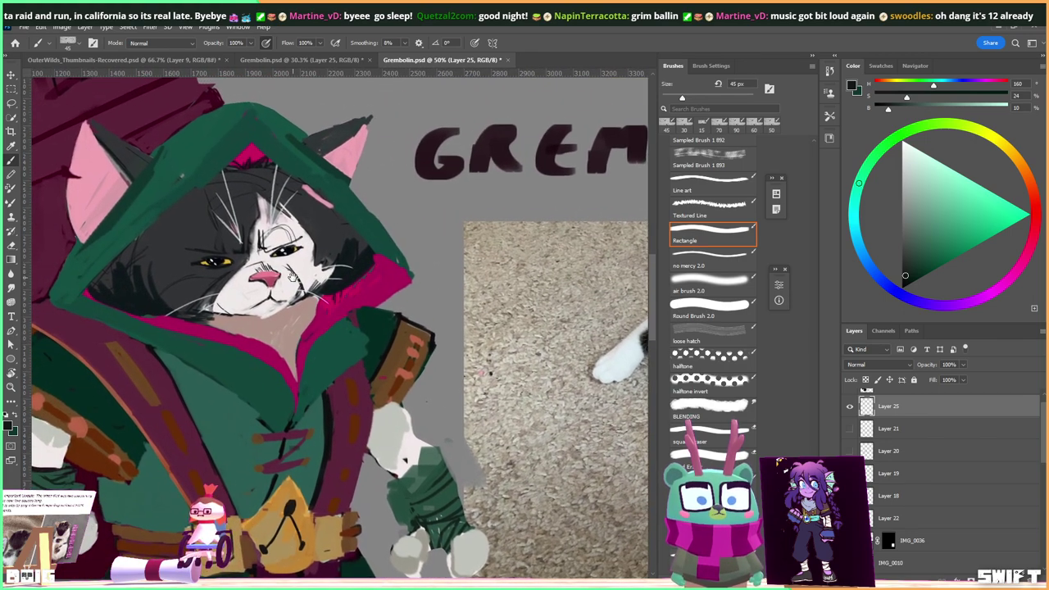
key("ctrl+minus")
key("ctrl+minus")
key("ctrl+minus")
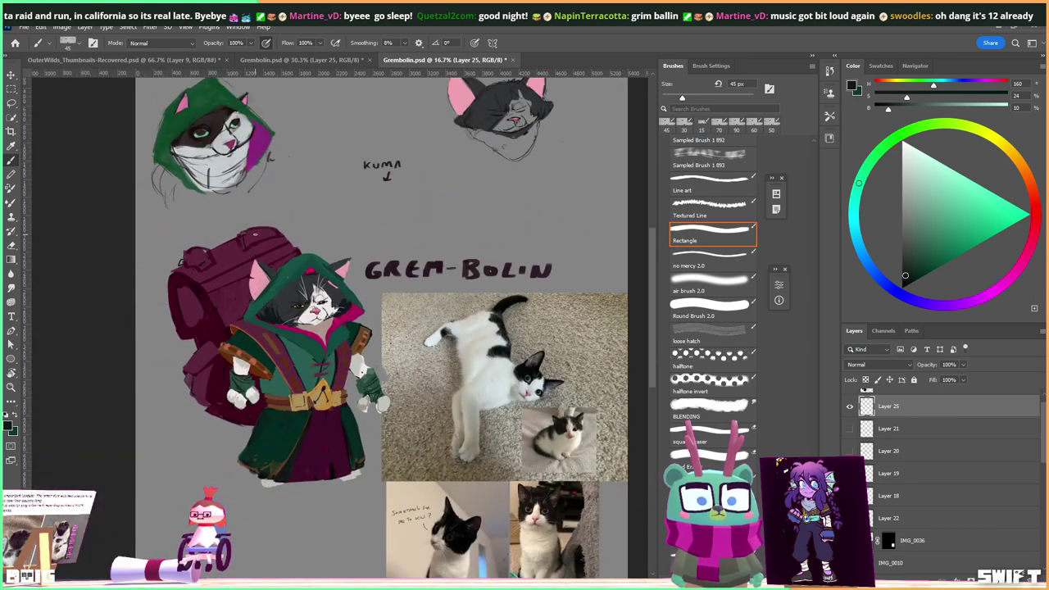
key("ctrl+plus")
key("ctrl+plus")
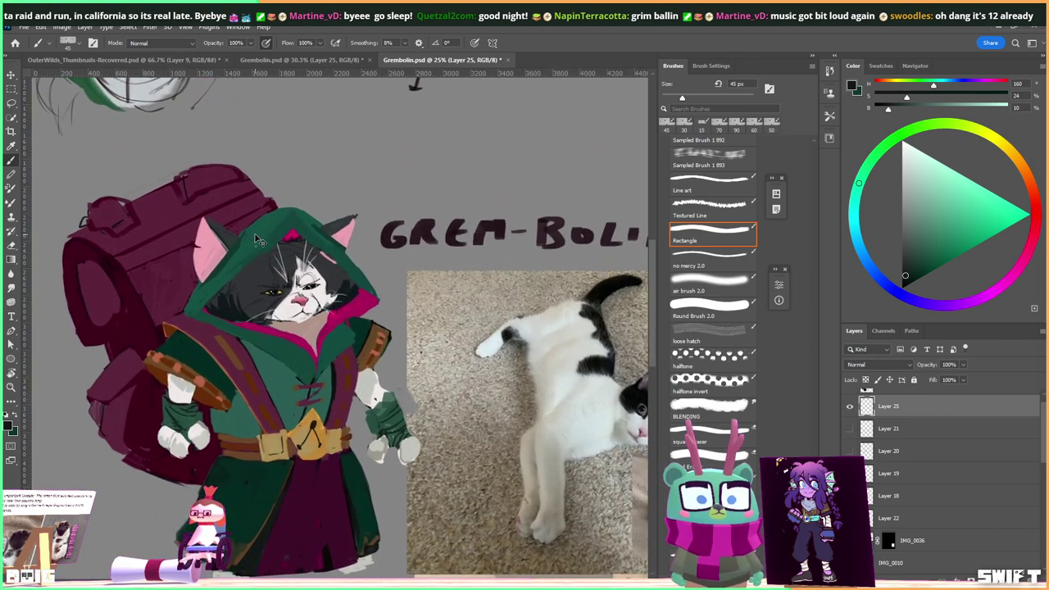
mouse_move(175, 221)
left_mouse_down()
mouse_move(385, 293)
mouse_move(390, 334)
mouse_move(157, 286)
left_mouse_up()
left_click_drag(584, 293, 387, 317)
mouse_move(288, 352)
left_mouse_down()
mouse_move(374, 251)
mouse_move(336, 279)
mouse_move(301, 424)
mouse_move(344, 316)
mouse_move(331, 191)
left_mouse_up()
mouse_move(380, 225)
left_mouse_down()
mouse_move(359, 205)
mouse_move(432, 164)
left_mouse_up()
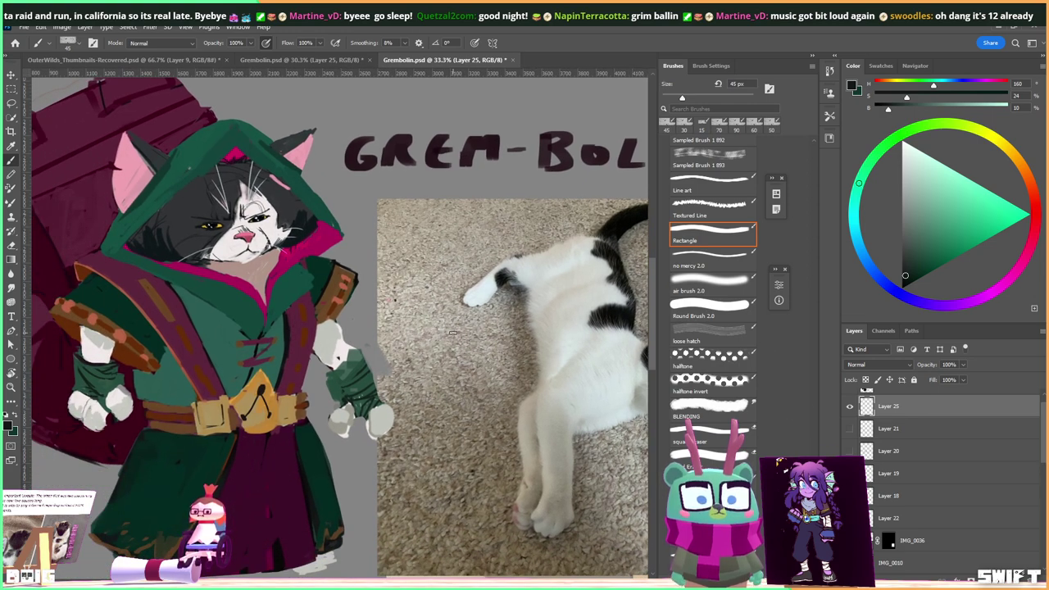
scroll(410, 357, "down", 2)
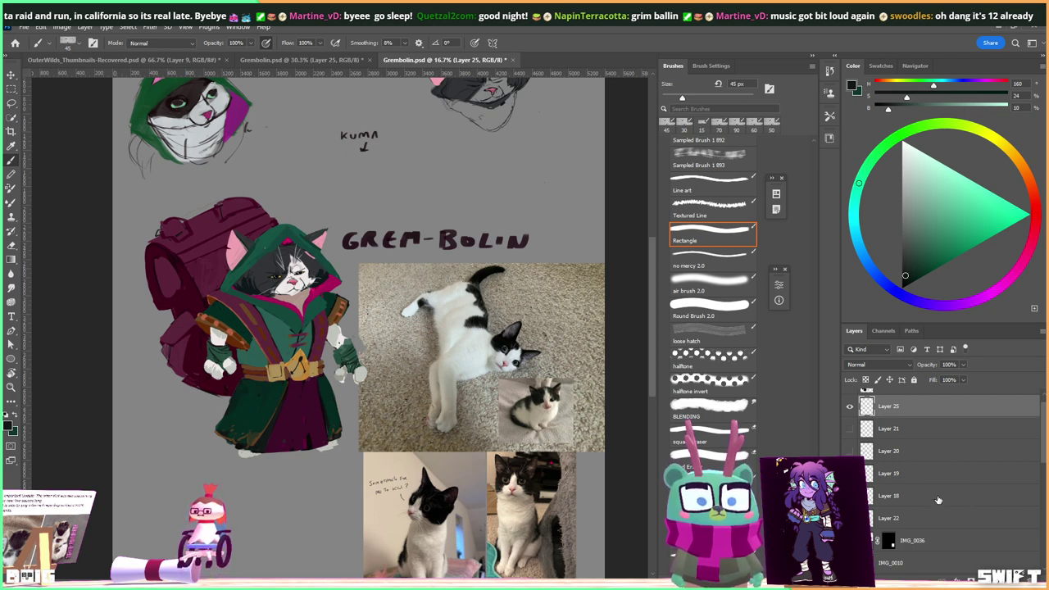
Compare the painting with and without Group 1, leaving the group visible.
scroll(928, 504, "down", 5)
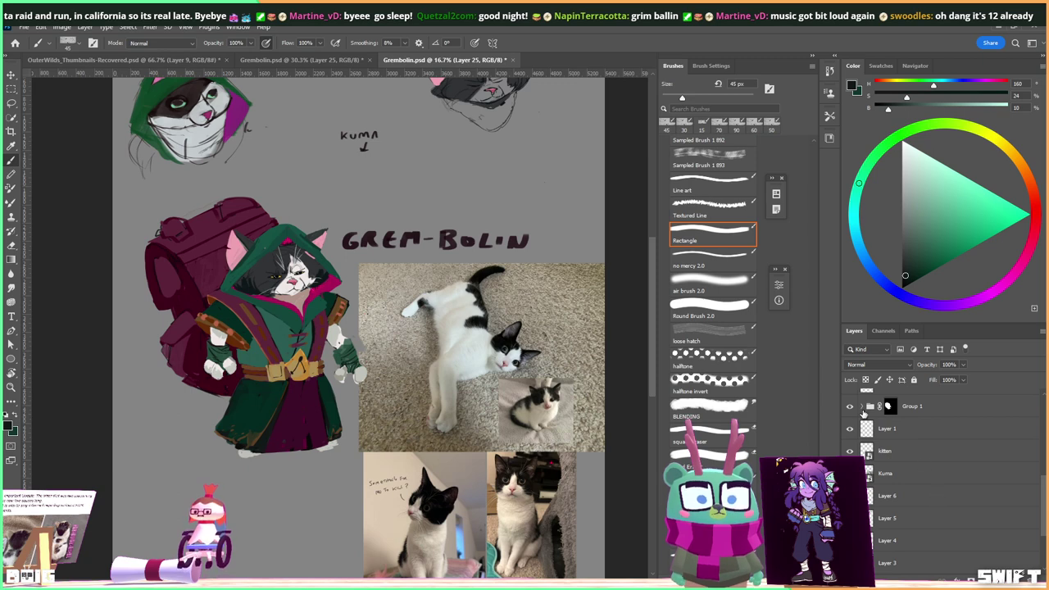
left_click(851, 408)
left_click(851, 408)
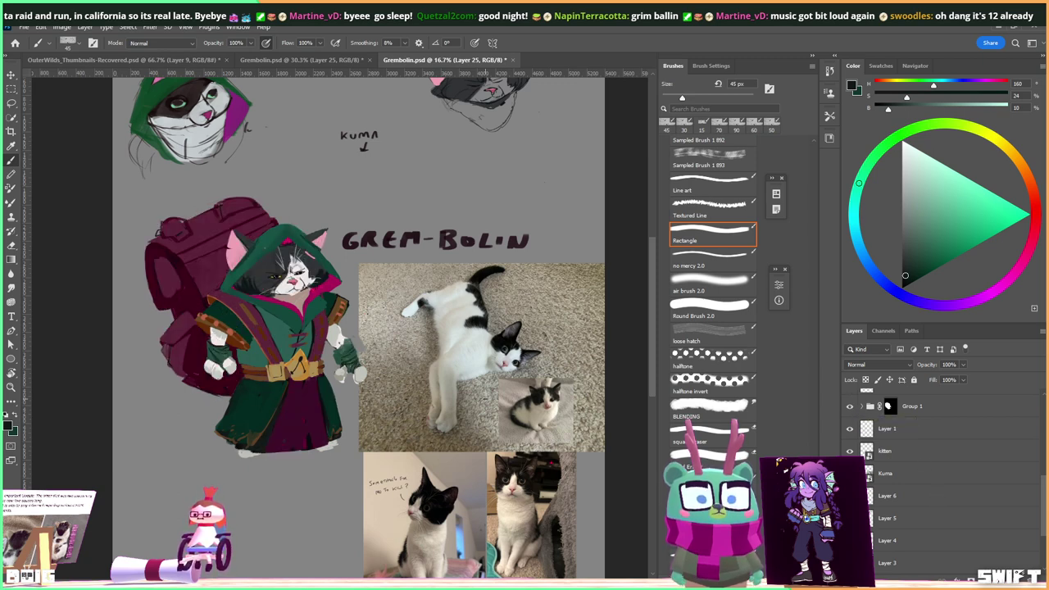
Duplicate Group 1, Layer 23 and Layer 24 together and merge the copies into a single layer.
scroll(943, 475, "up", 3)
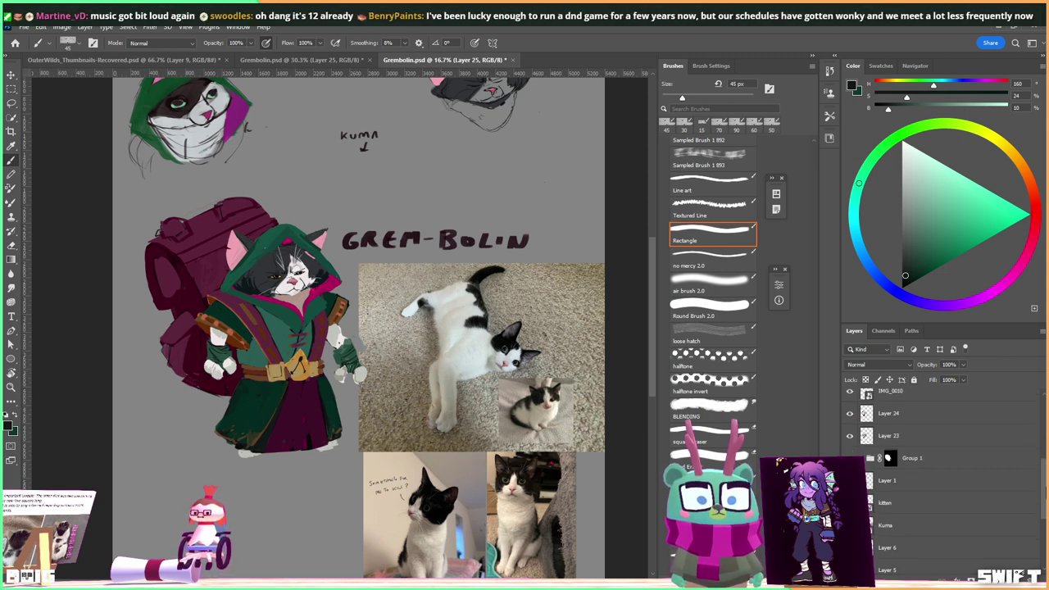
left_click(891, 461)
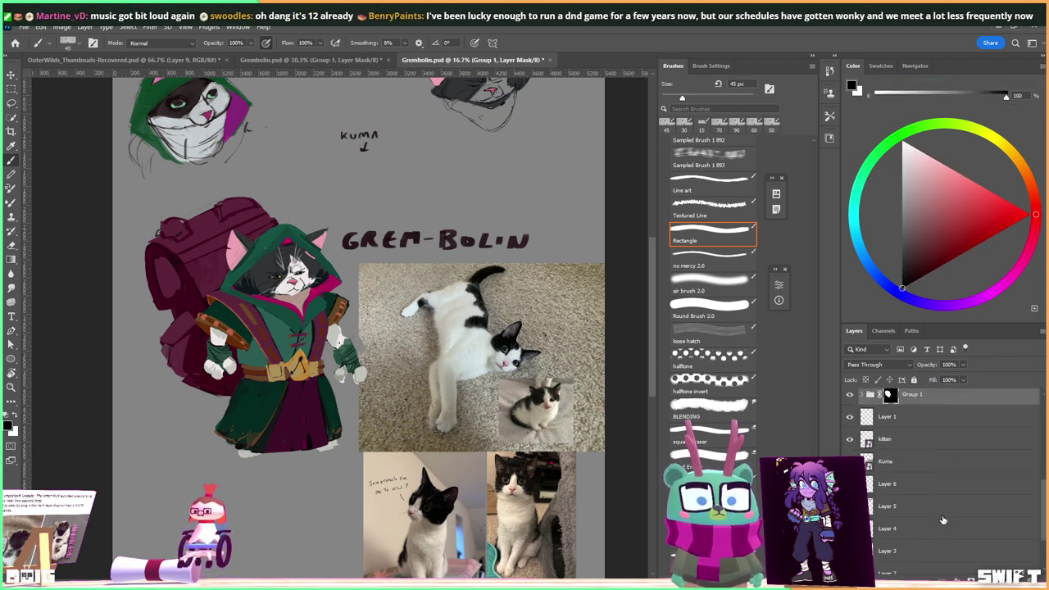
scroll(942, 517, "up", 1)
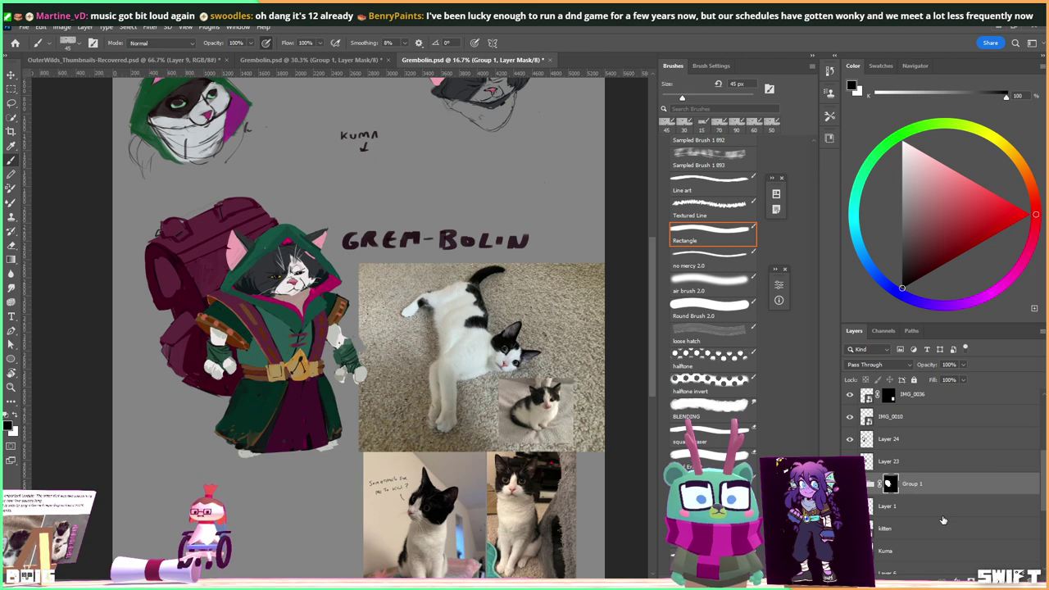
scroll(943, 521, "up", 2)
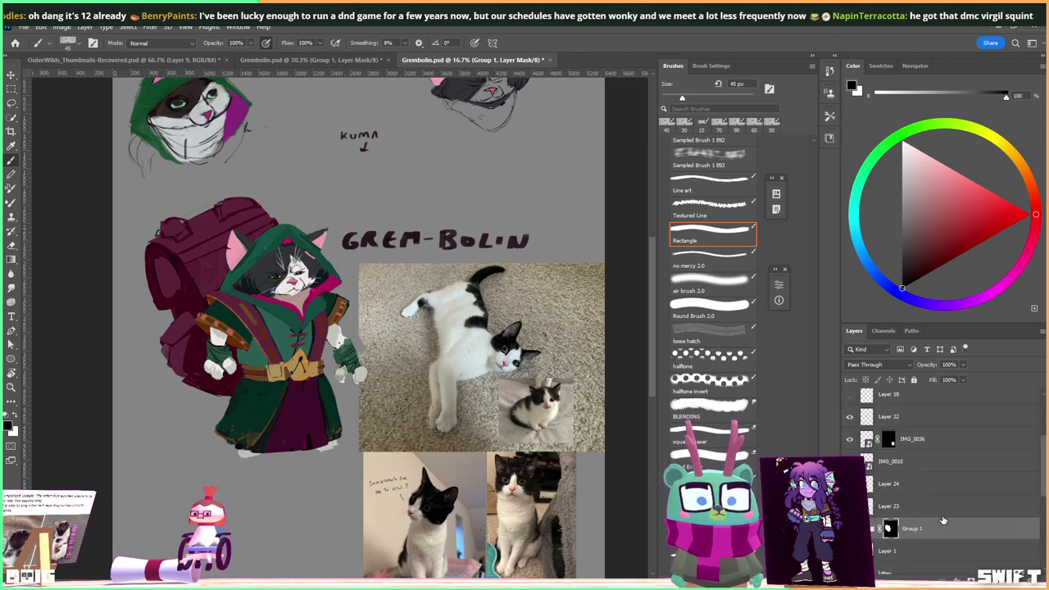
left_click(906, 487)
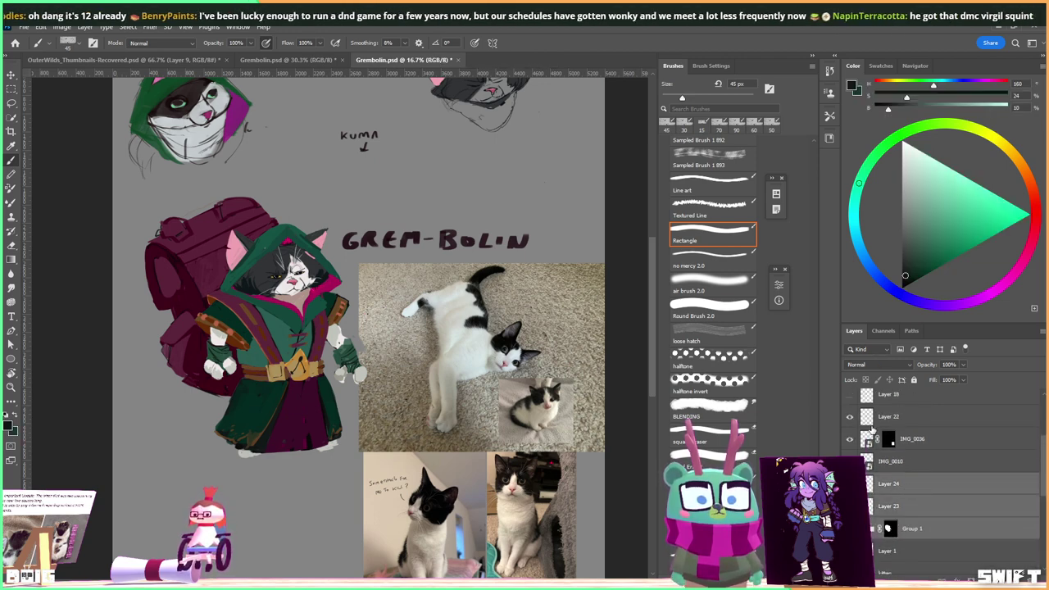
key("v")
mouse_move(281, 357)
left_mouse_down()
mouse_move(279, 376)
mouse_move(280, 356)
left_mouse_up()
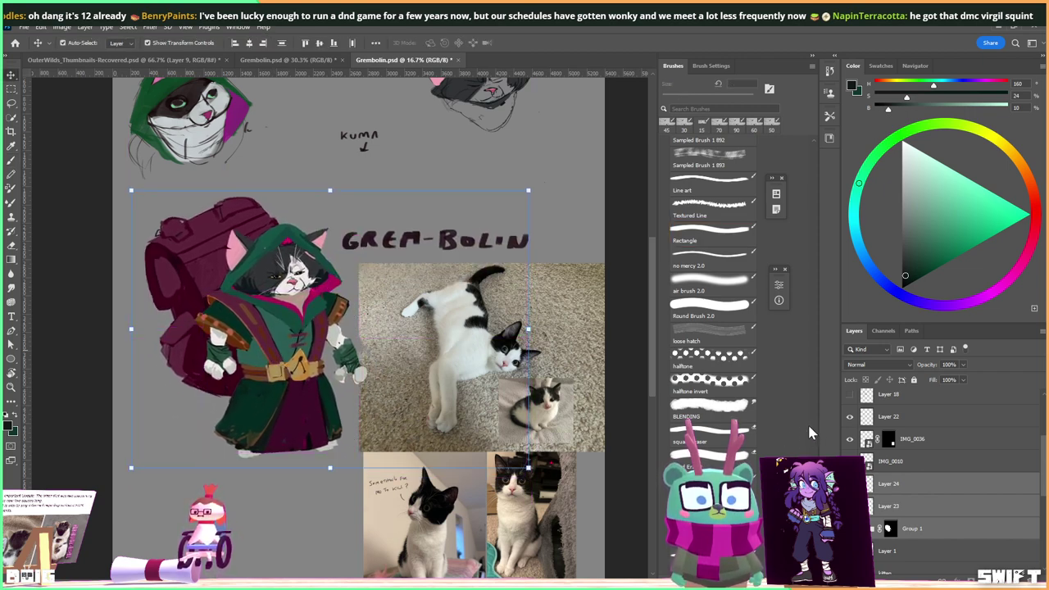
key("ctrl+j")
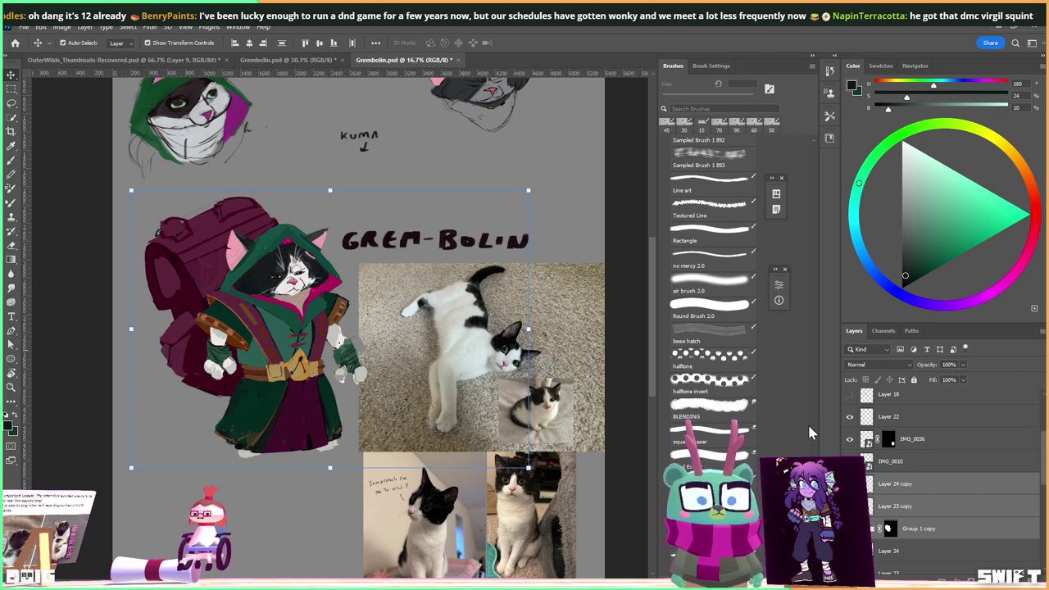
key("ctrl+e")
Move the merged character and lettering copy up to the upper part of the canvas, over the earlier head sketches.
left_click_drag(292, 348, 289, 381)
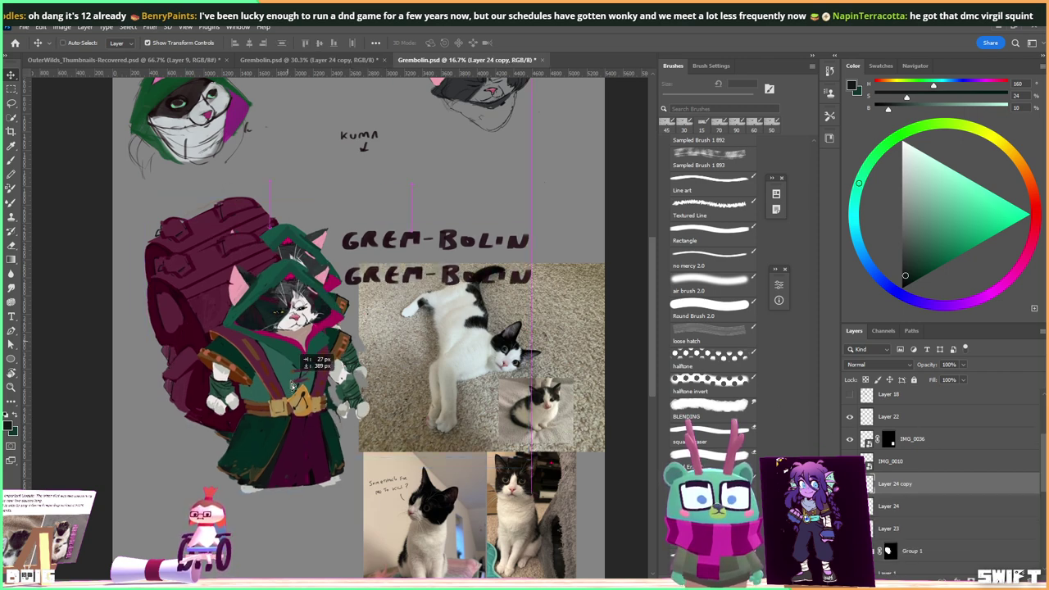
scroll(271, 360, "down", 2)
left_click_drag(266, 266, 277, 368)
mouse_move(390, 350)
left_mouse_down()
mouse_move(394, 281)
mouse_move(396, 341)
left_mouse_up()
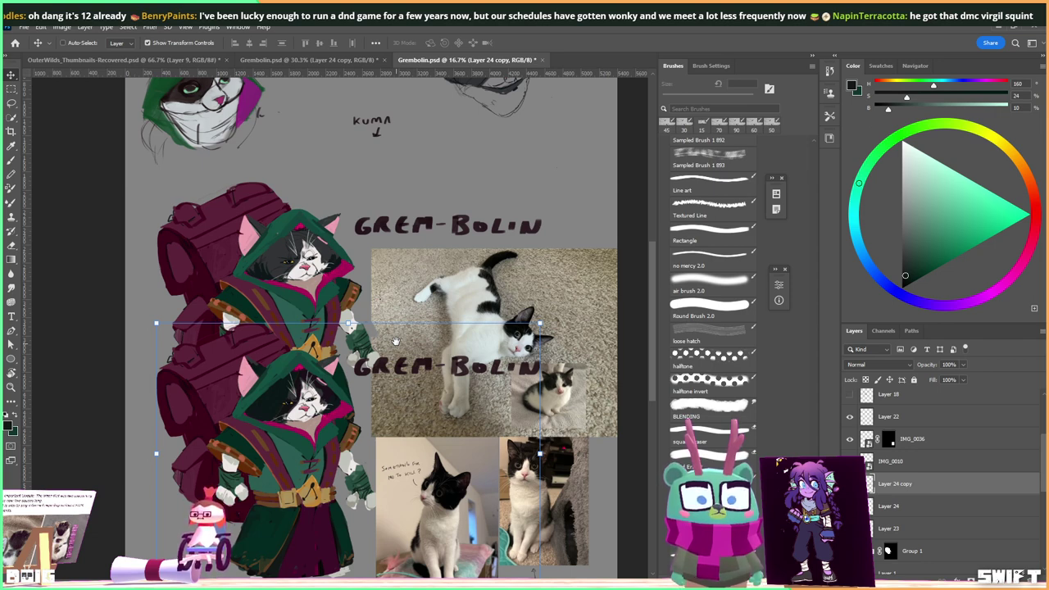
mouse_move(395, 342)
left_mouse_down()
mouse_move(395, 266)
mouse_move(386, 416)
mouse_move(344, 451)
mouse_move(350, 221)
mouse_move(332, 261)
left_mouse_up()
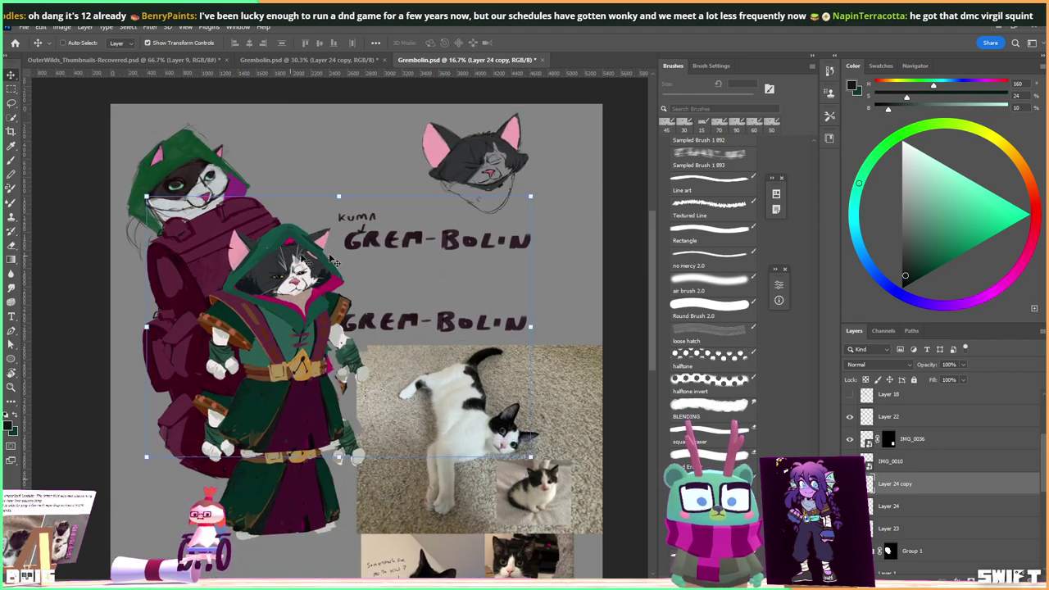
right_click(935, 486)
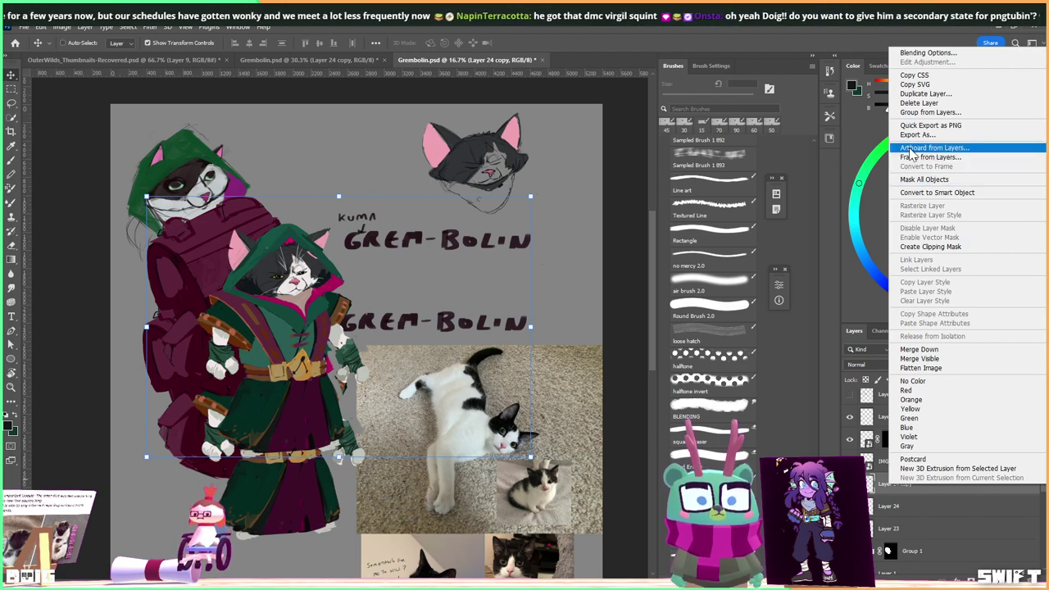
left_click(365, 331)
left_click_drag(445, 383, 440, 332)
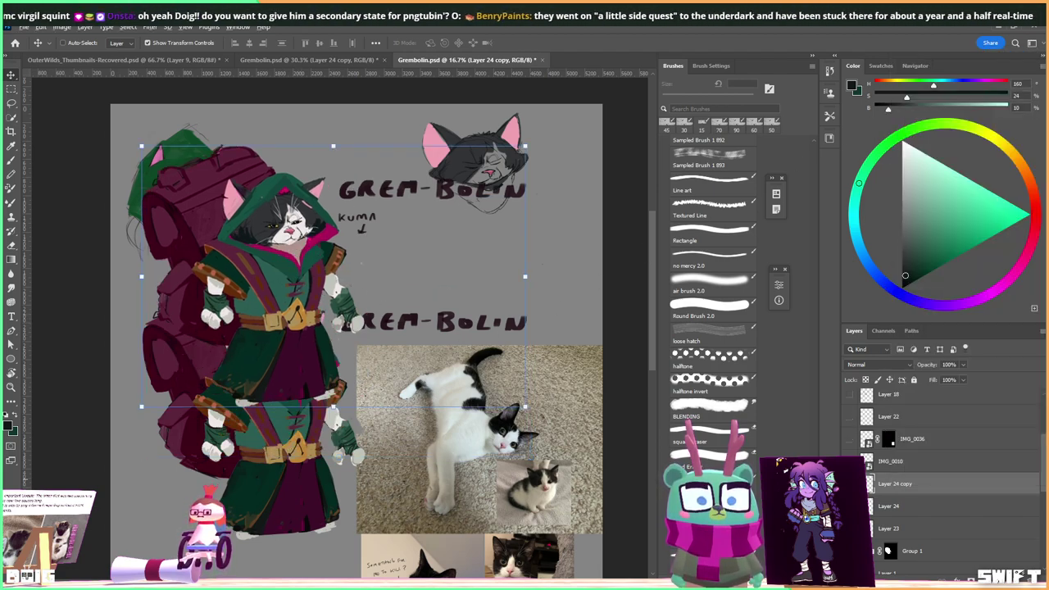
Hide every layer except the merged character copy and move that copy above Layer 22.
left_click(850, 484, "alt")
left_click_drag(897, 480, 889, 408)
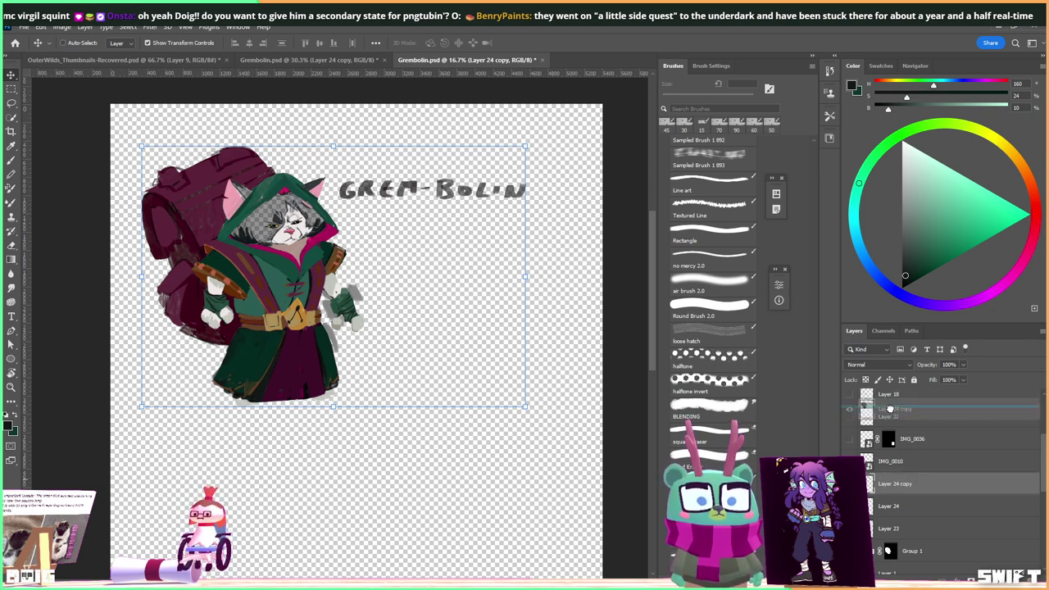
left_click_drag(889, 408, 890, 410)
Show the Background layer behind the isolated character copy.
scroll(1032, 564, "down", 10)
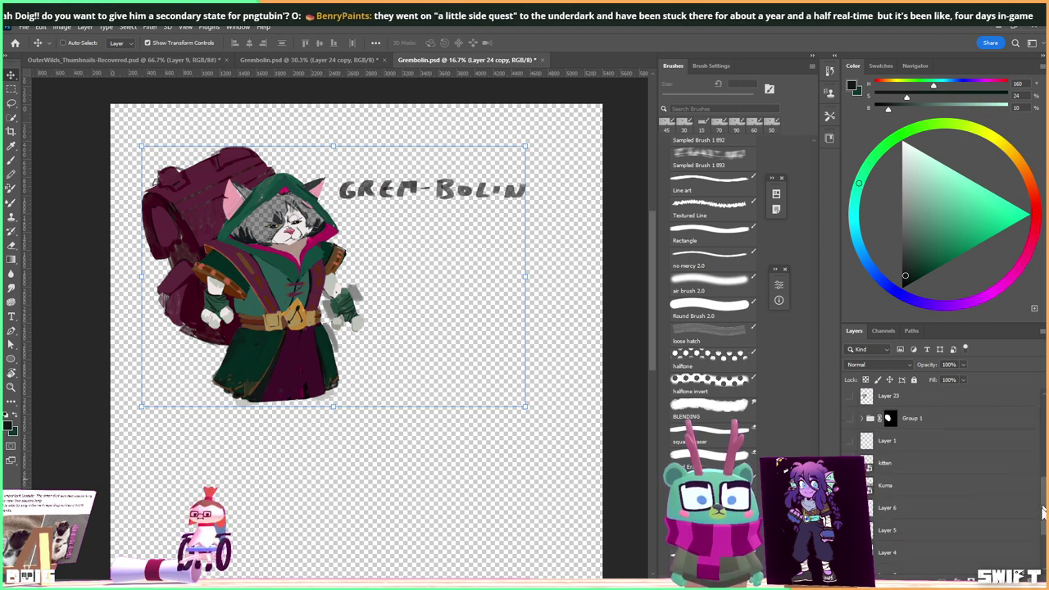
left_click(849, 564)
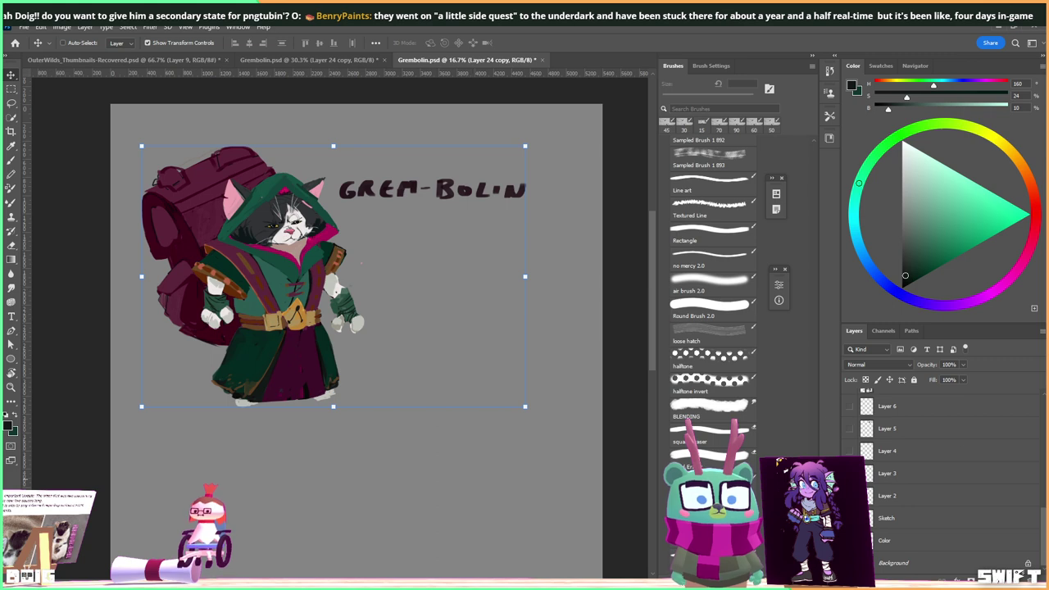
scroll(1043, 545, "up", 5)
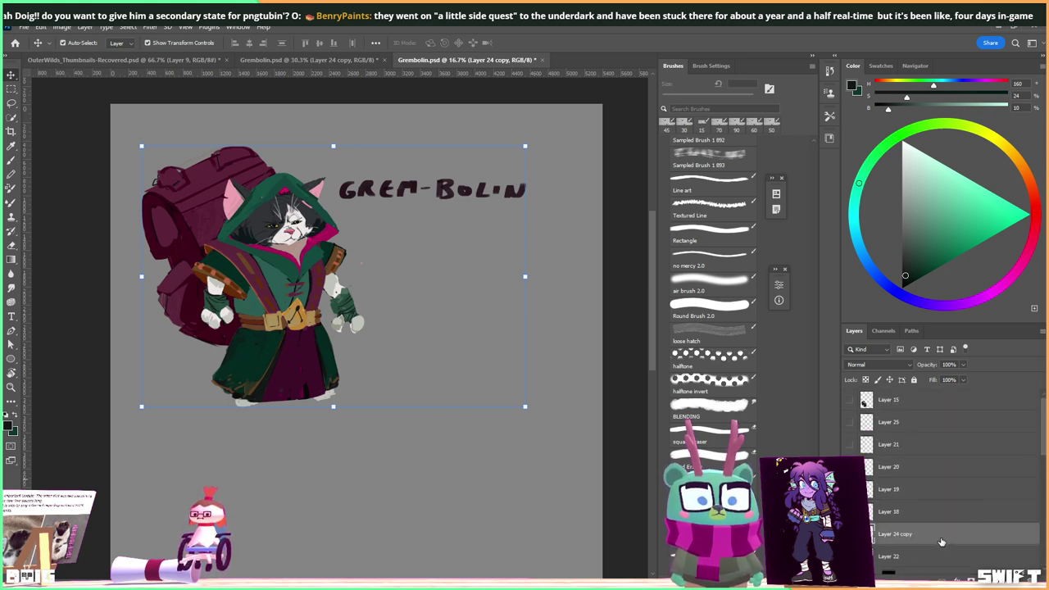
key("ctrl+j")
key("ctrl+j")
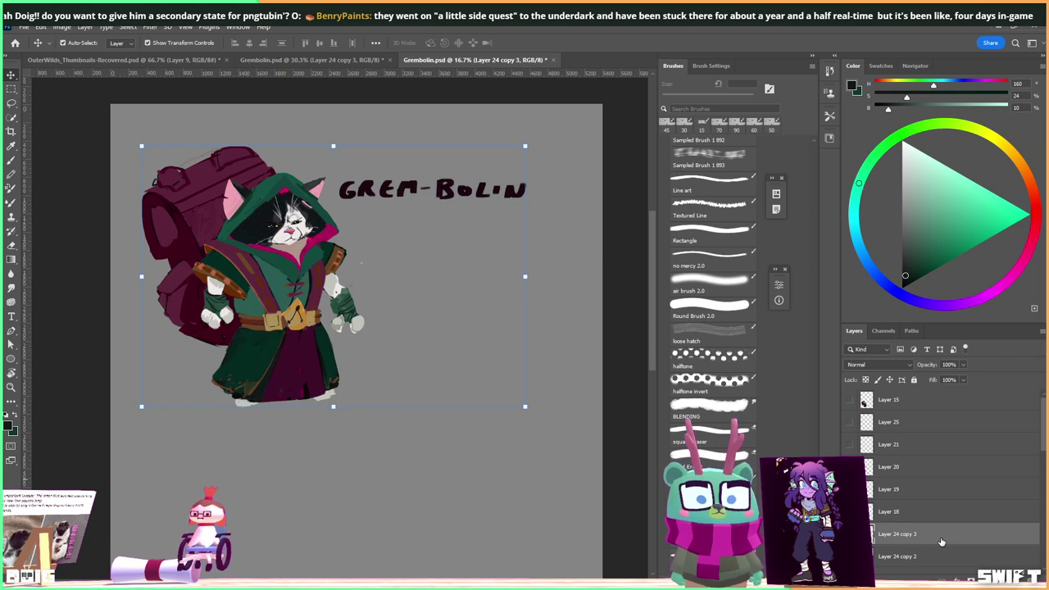
key("ctrl+z")
key("ctrl+z")
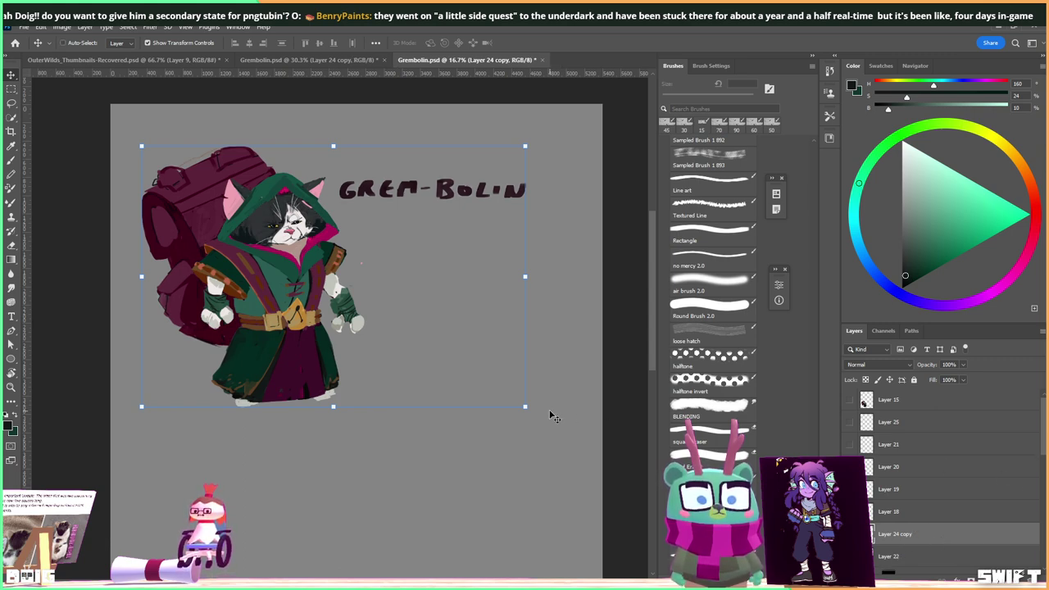
Sample the canvas background grey as the foreground colour.
scroll(340, 214, "up", 2)
left_click_drag(328, 214, 367, 300)
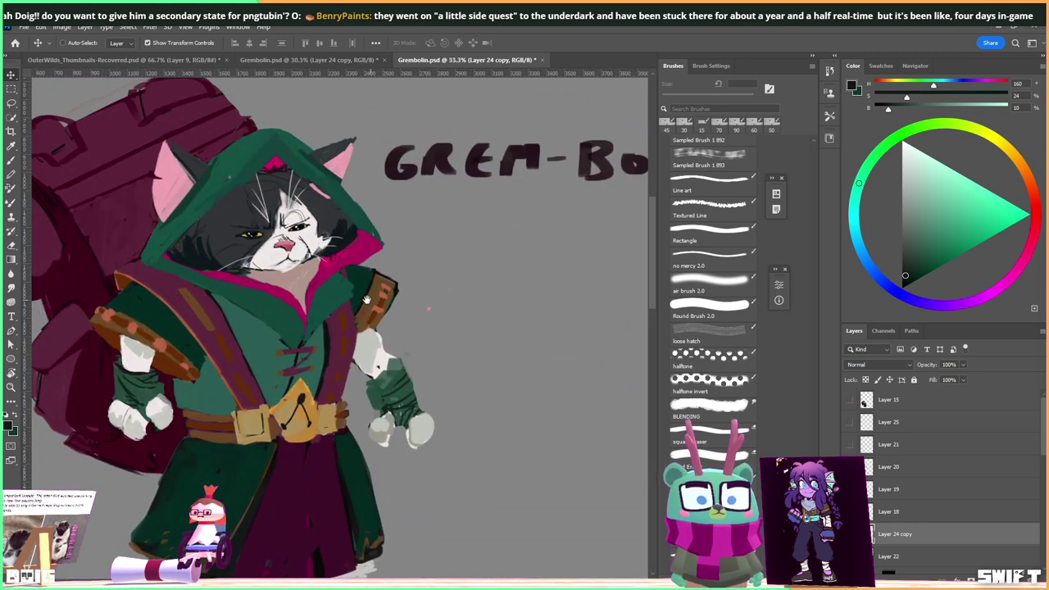
key("i")
left_click(449, 278)
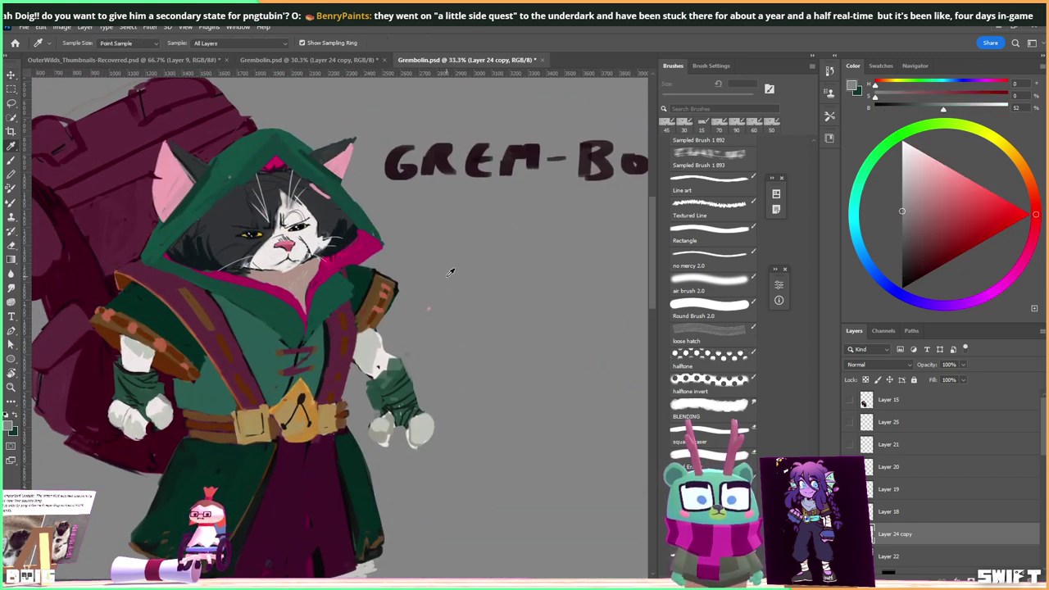
On a new layer beneath the merged character copy, lasso the hood opening around the face and fill it with dark green.
key("l")
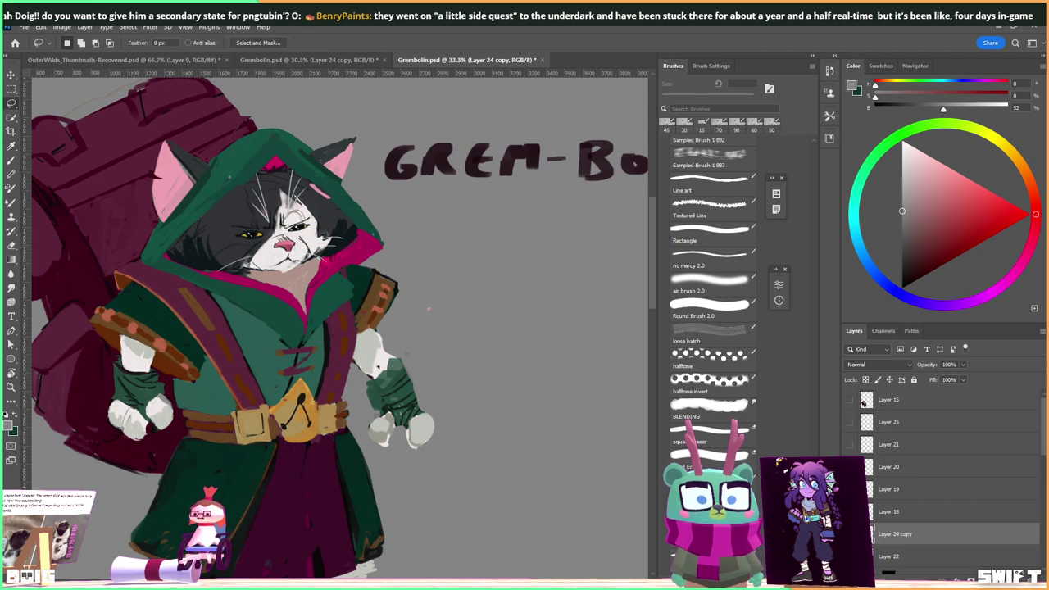
left_click(928, 554)
key("ctrl+shift+alt+n")
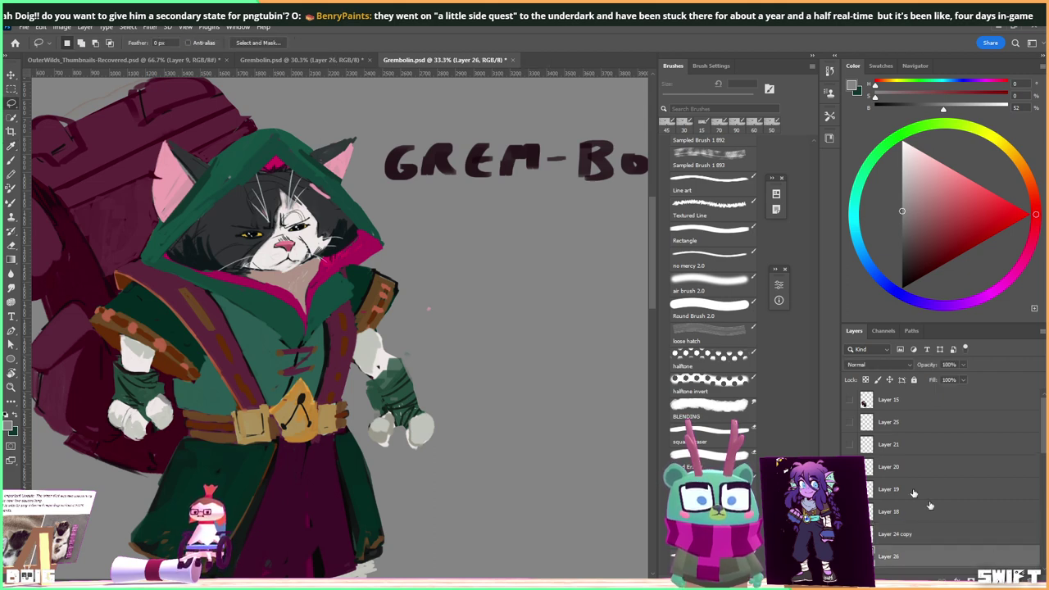
mouse_move(338, 249)
left_mouse_down()
mouse_move(356, 217)
mouse_move(361, 238)
mouse_move(323, 279)
mouse_move(271, 292)
mouse_move(207, 283)
mouse_move(167, 259)
mouse_move(232, 172)
mouse_move(281, 148)
mouse_move(361, 246)
left_mouse_up()
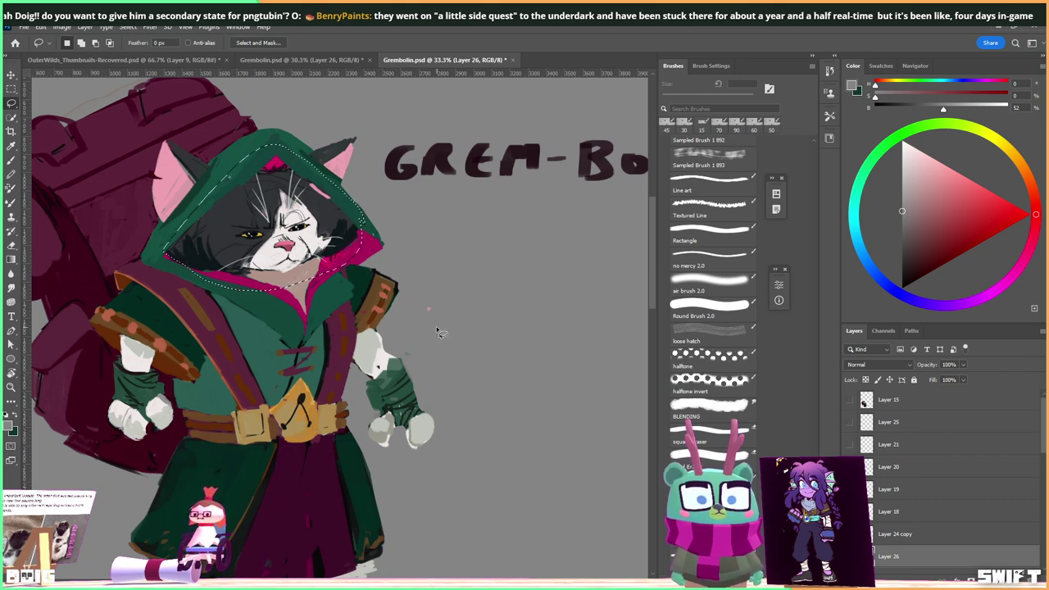
key("alt+BackSpace")
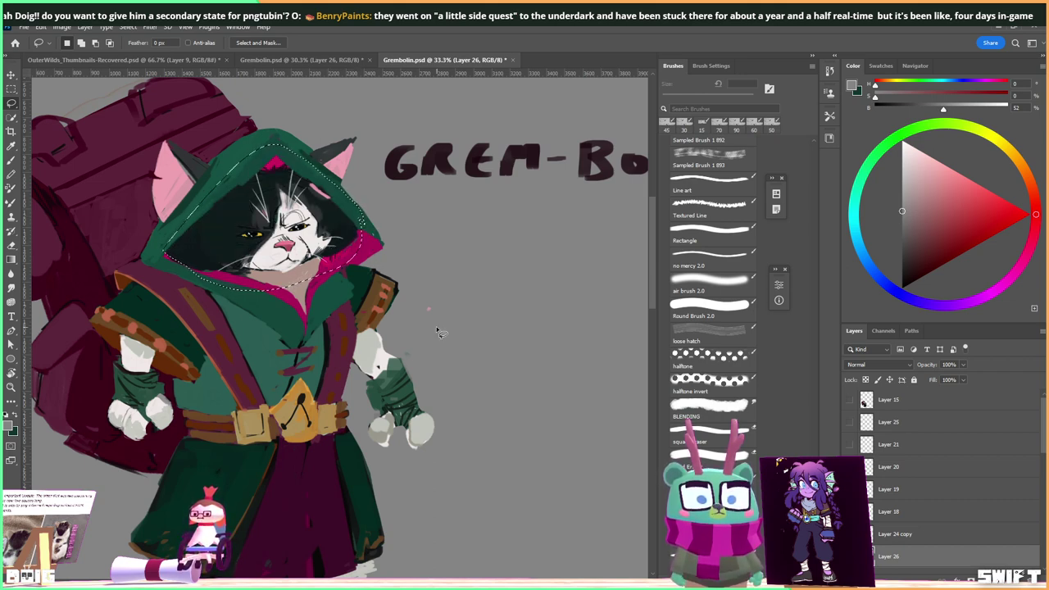
Swap the foreground and background colours and refill the selected hood opening on Layer 26 with grey.
key("x")
key("ctrl+z")
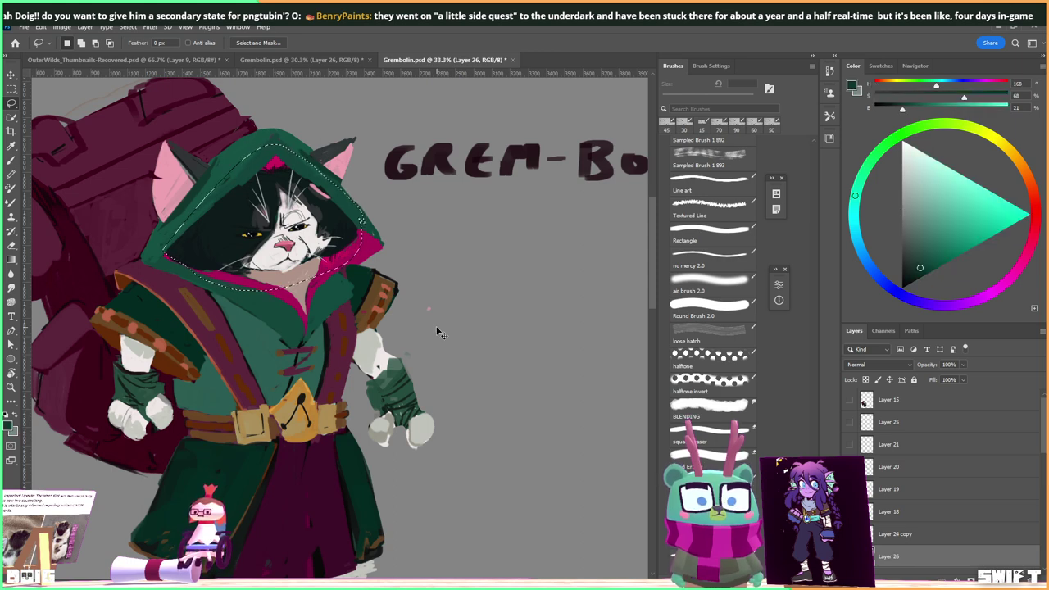
left_click(907, 537)
double_click(916, 563)
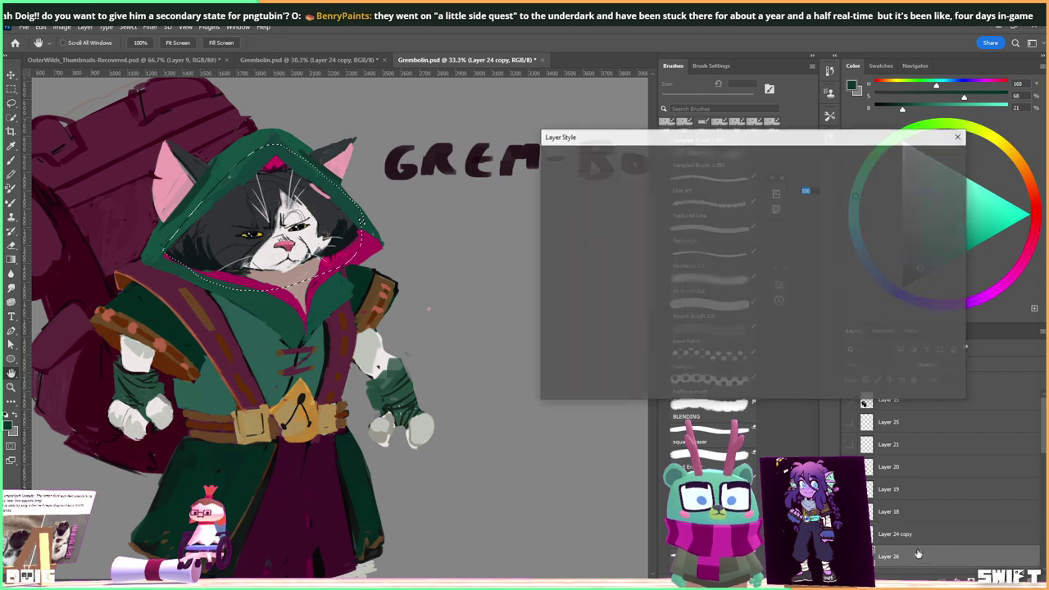
left_click(921, 179)
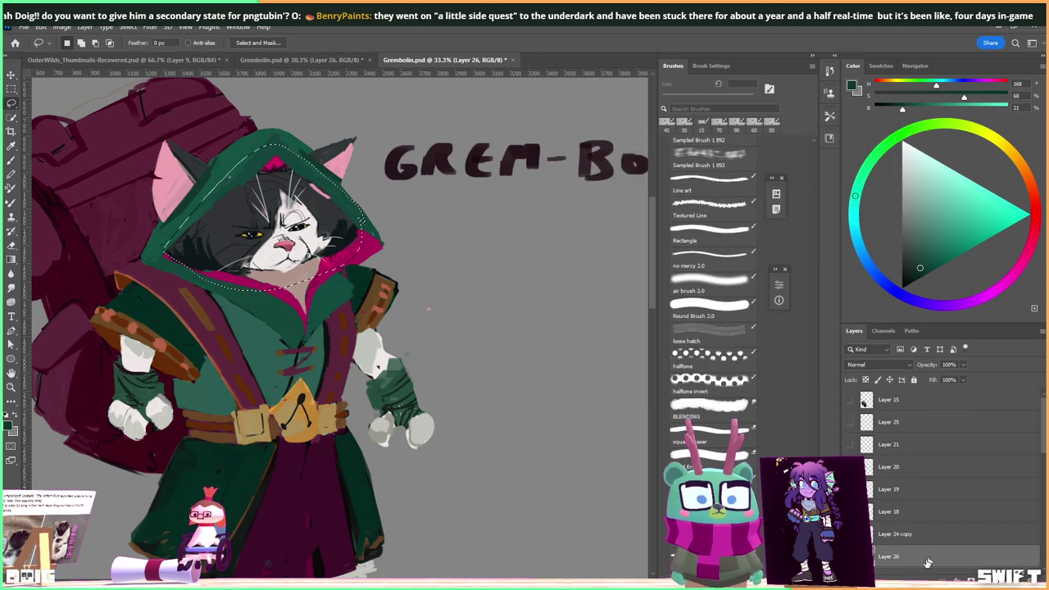
Merge Layer 26 with the character copy, Layer 24 copy, and clear the hood selection.
left_click(924, 534, "shift")
scroll(924, 537, "down", 2)
key("ctrl+e")
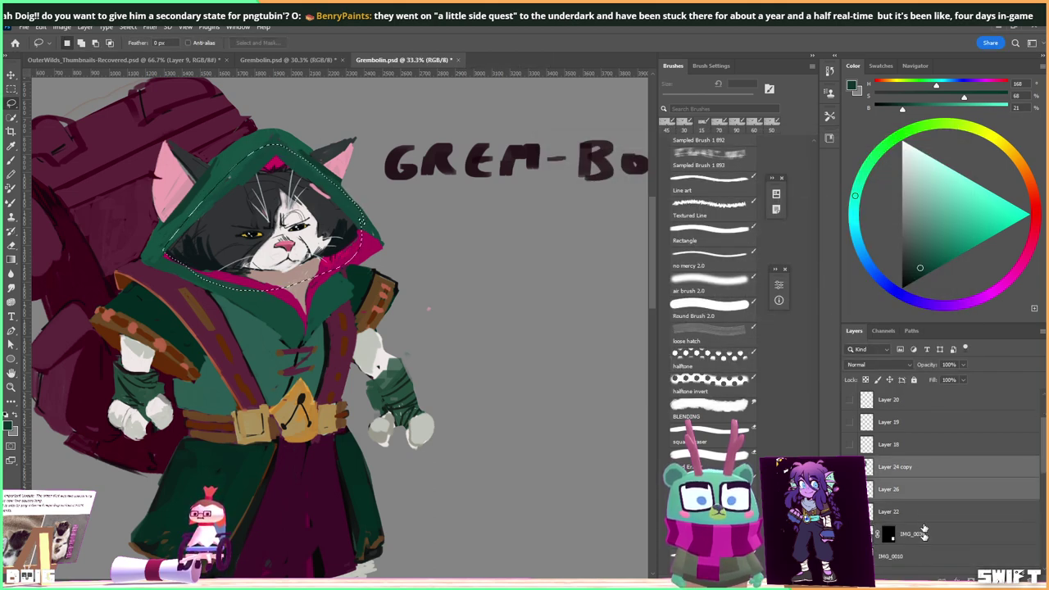
scroll(929, 512, "down", 1)
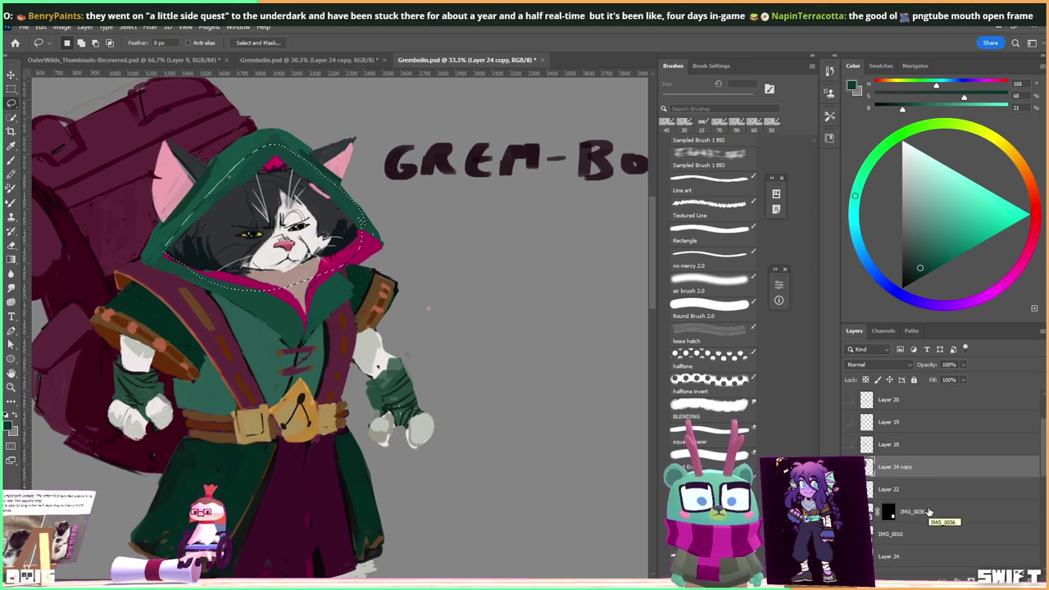
key("b")
key("v")
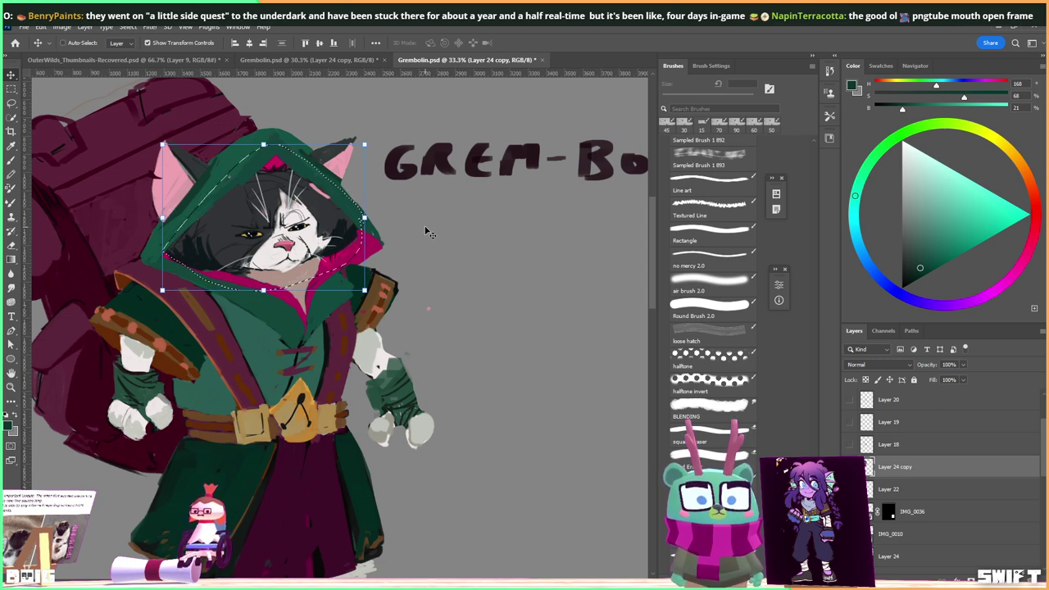
key("ctrl+d")
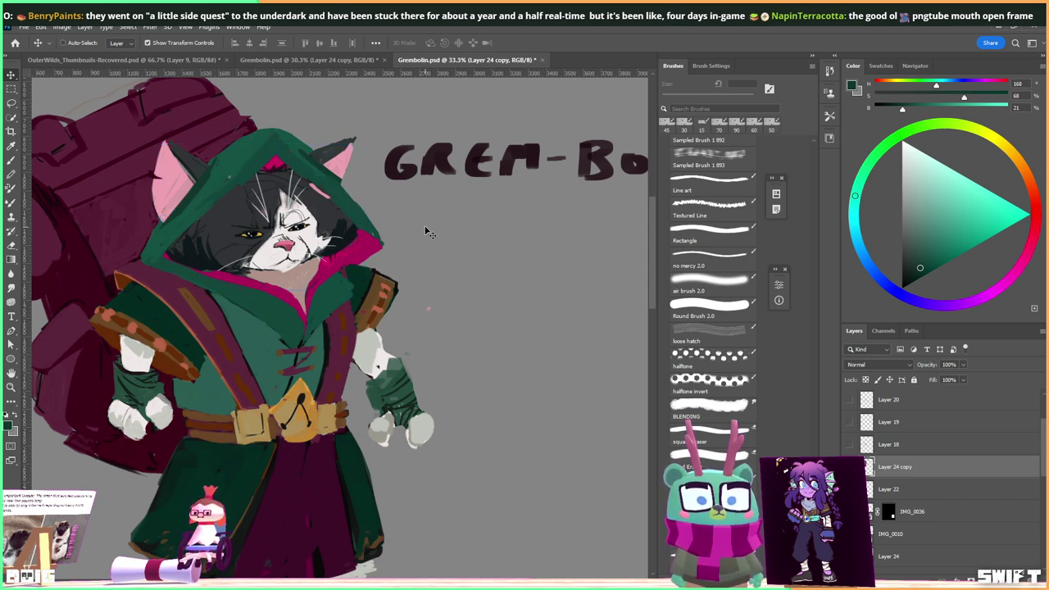
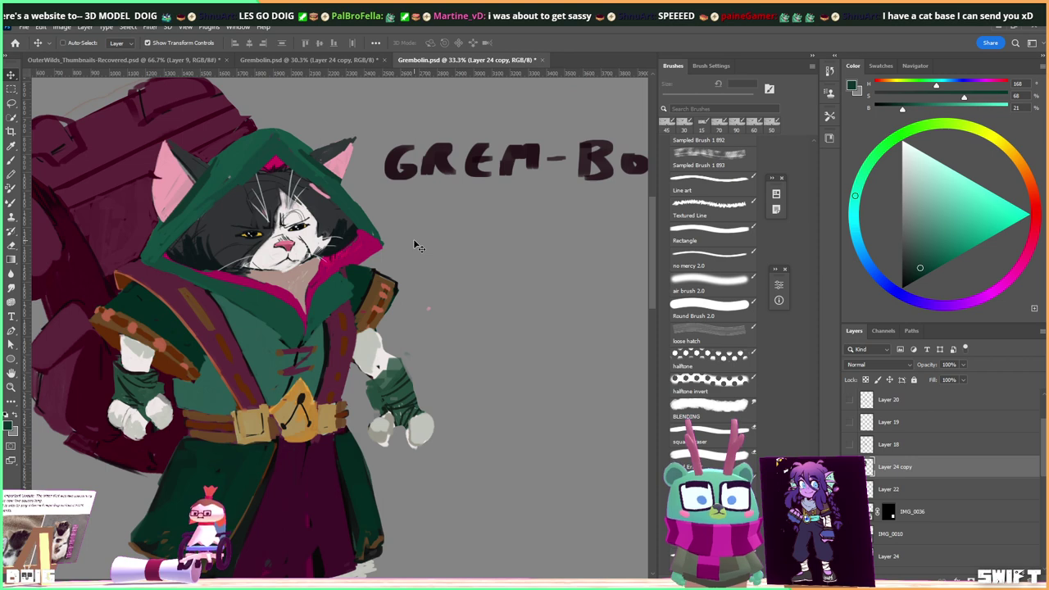
Examine the whole isolated character with its lettering, as well as the face and torso up close.
left_click_drag(249, 298, 272, 287)
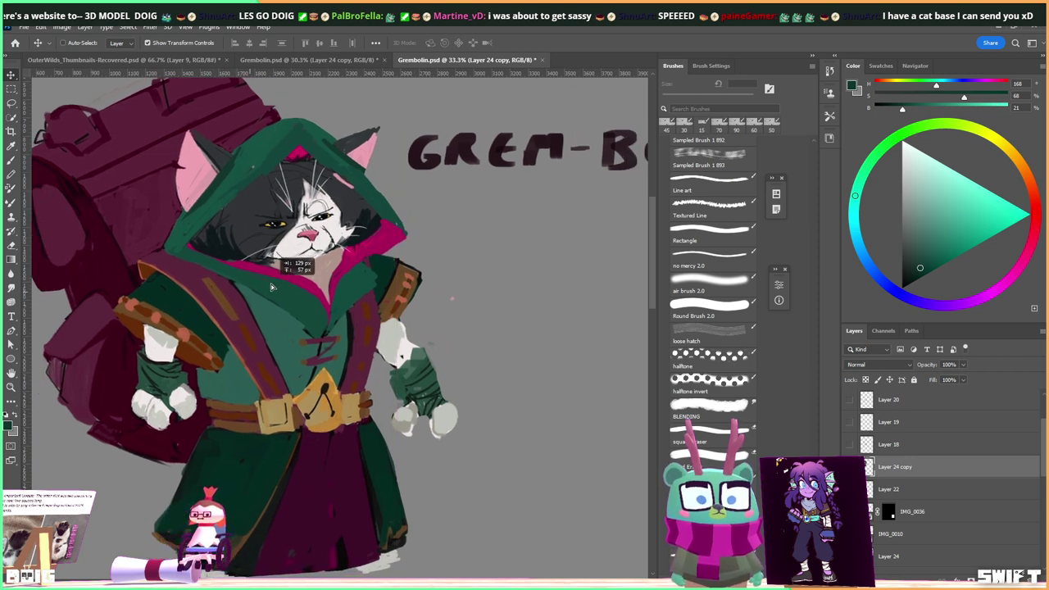
key("ctrl+minus")
key("ctrl+minus")
left_click_drag(343, 326, 326, 289)
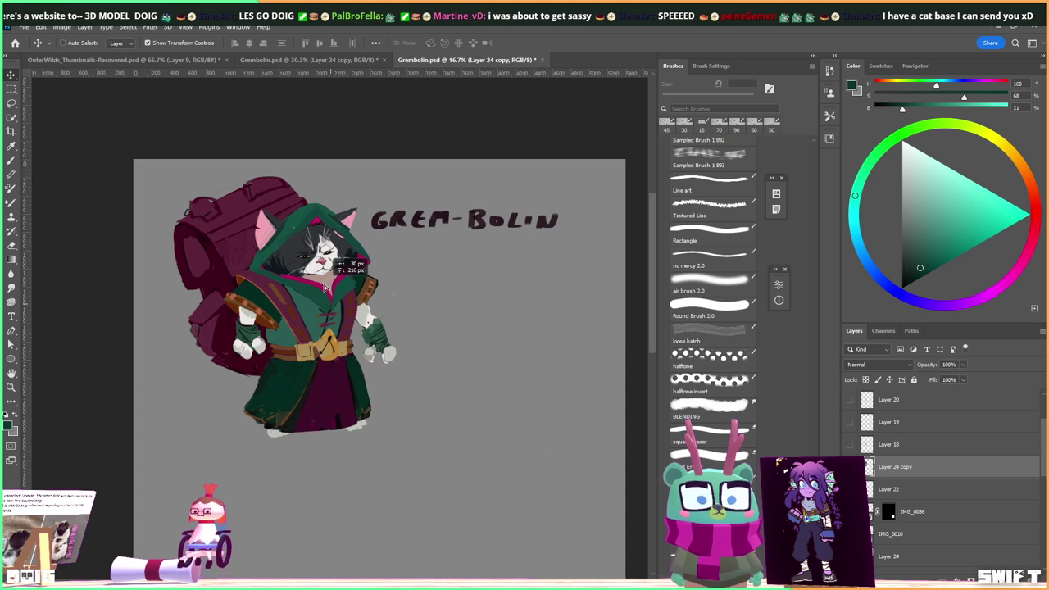
left_click_drag(324, 286, 324, 287)
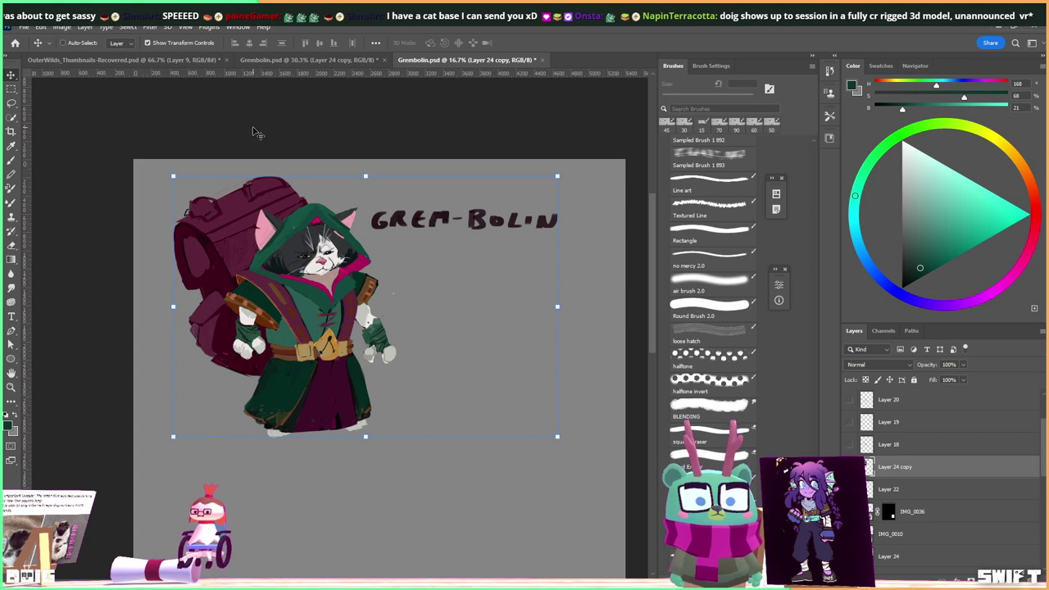
key("ctrl+plus")
key("ctrl+plus")
key("ctrl+plus")
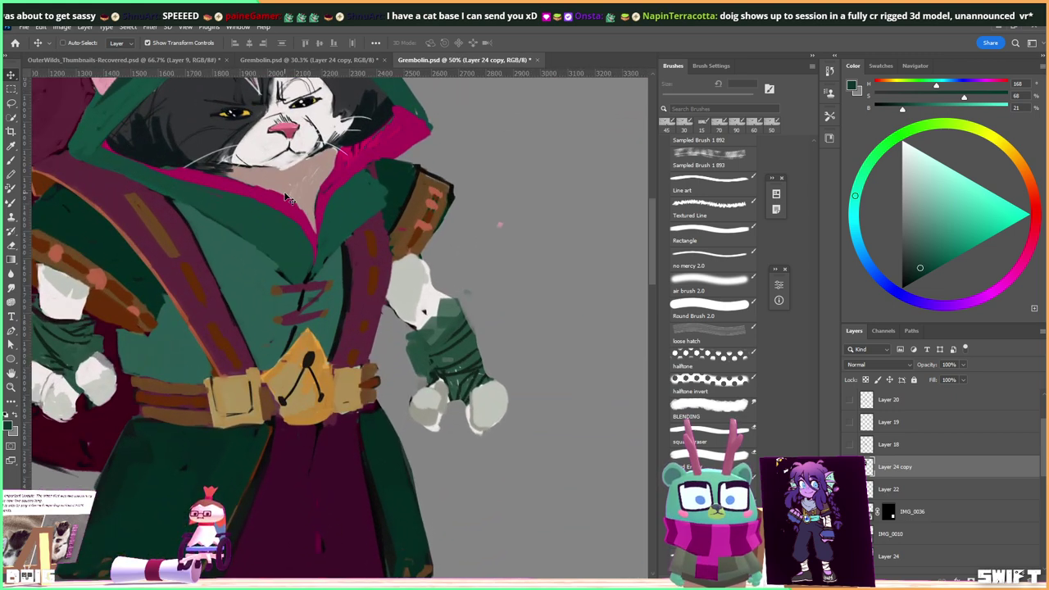
left_click_drag(287, 197, 334, 278)
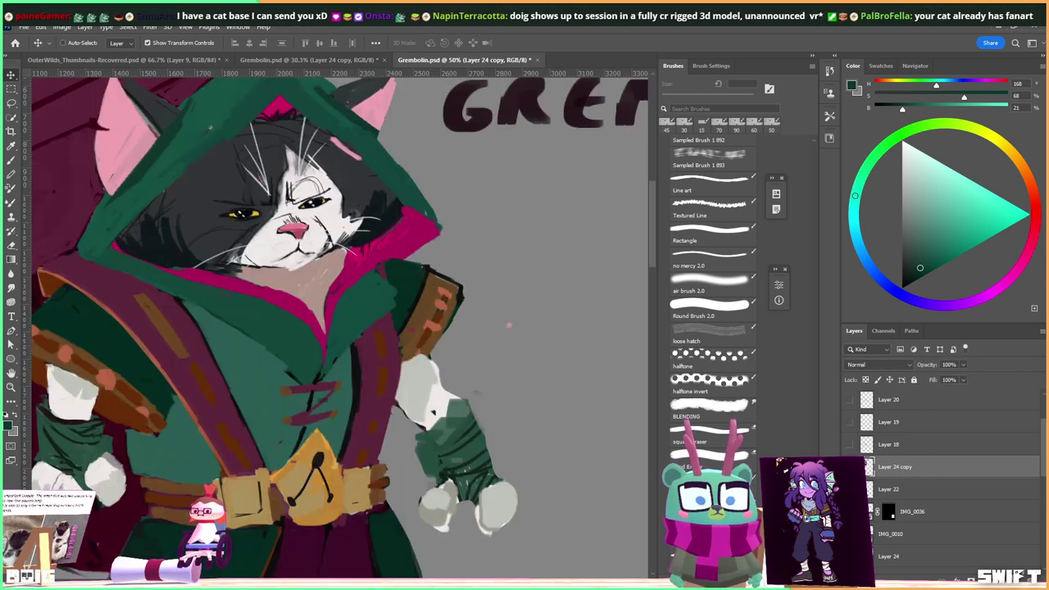
Add a new layer above the merged character copy and hide the Background layer.
key("ctrl+shift+alt+n")
left_click_drag(407, 336, 408, 261)
left_click_drag(1041, 447, 1034, 561)
left_click(849, 563)
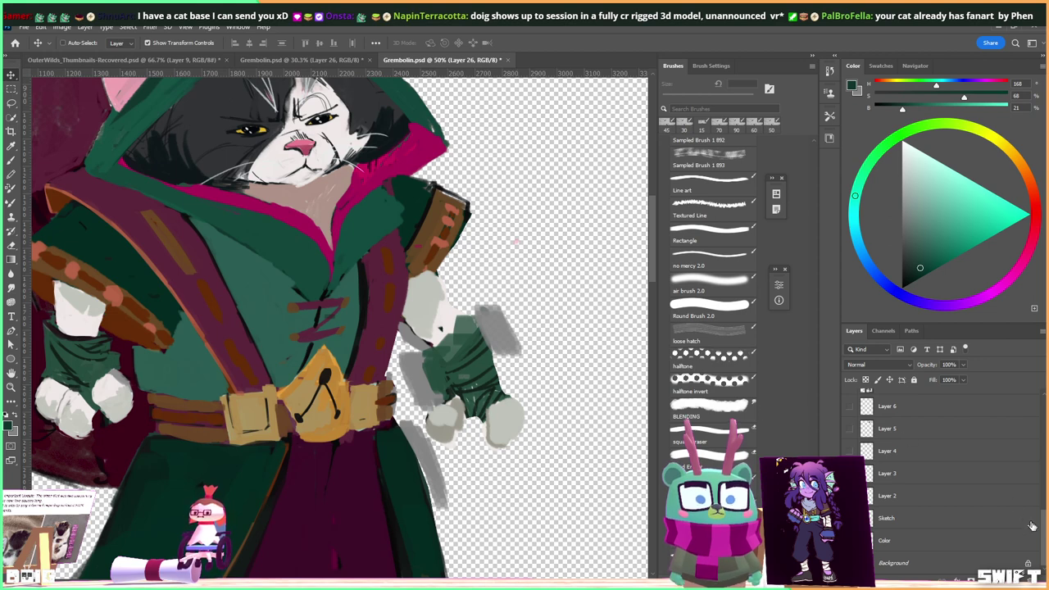
scroll(943, 475, "up", 5)
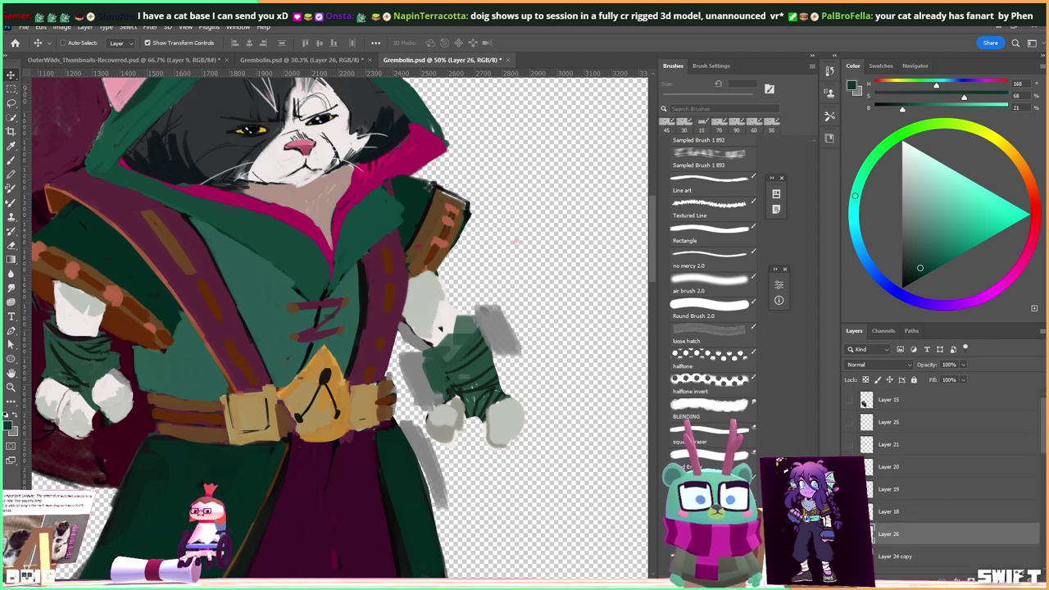
On the merged character copy, lasso and delete the stray grey patches around the wrapped forearm and beside the skirt.
left_click(903, 539)
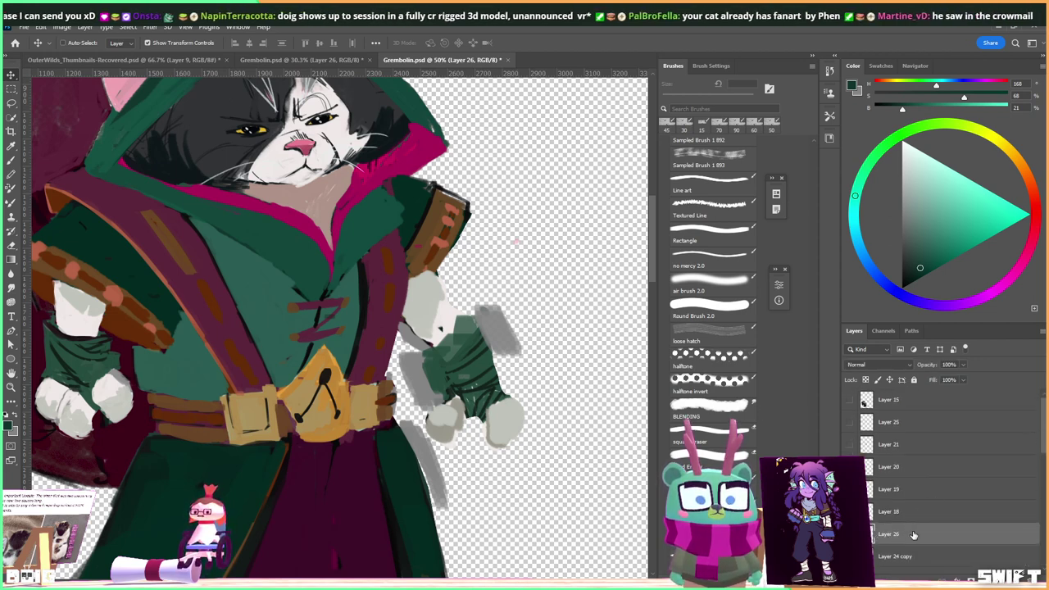
left_click(903, 559)
left_click(853, 401)
left_click(850, 400)
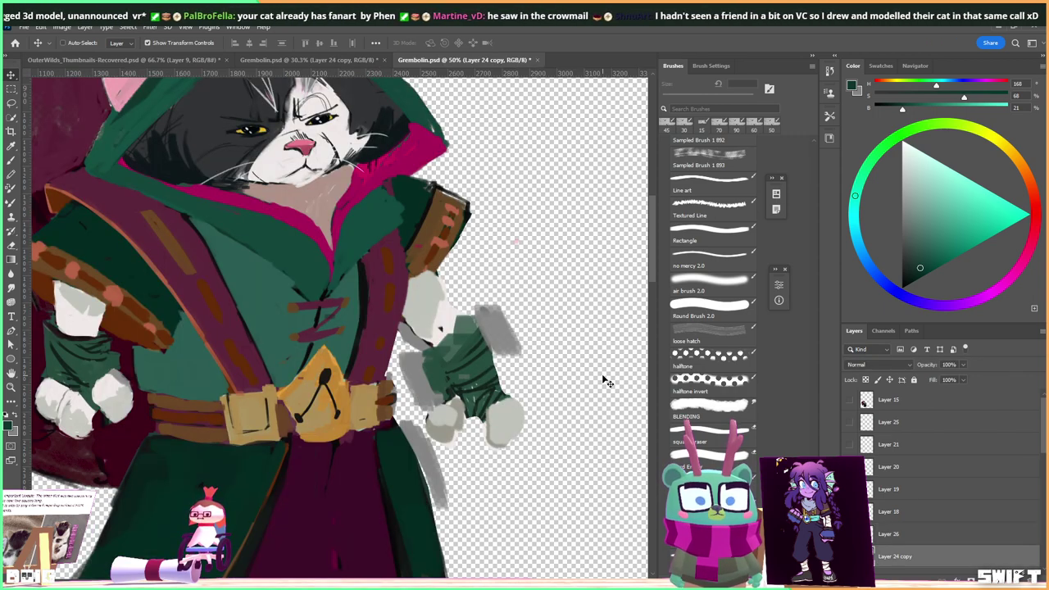
key("l")
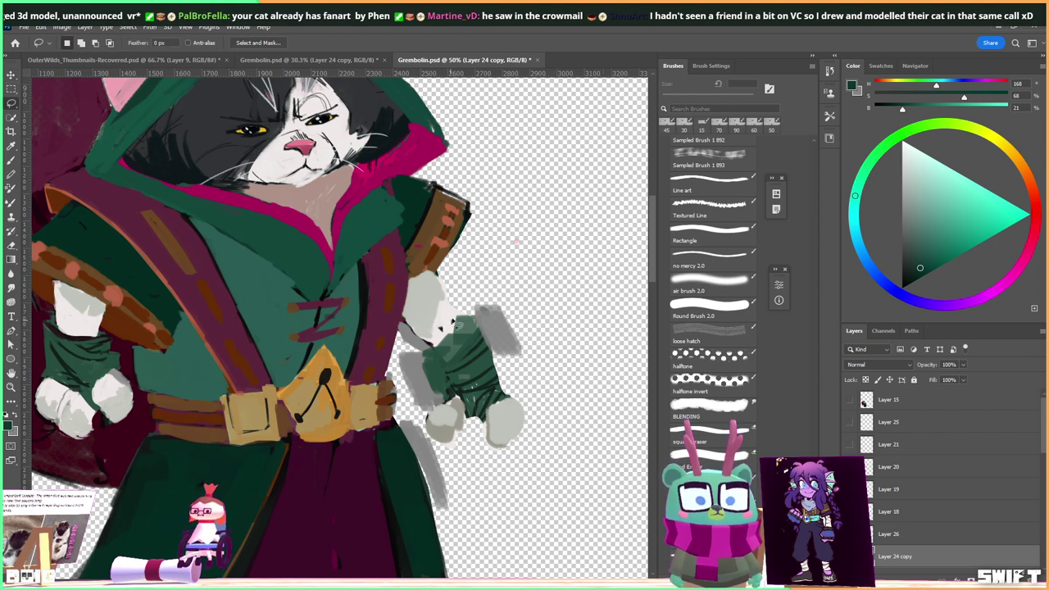
mouse_move(500, 364)
left_mouse_down()
mouse_move(468, 317)
mouse_move(489, 291)
mouse_move(535, 347)
mouse_move(492, 373)
left_mouse_up()
mouse_move(408, 412)
left_mouse_down()
mouse_move(401, 433)
mouse_move(455, 517)
mouse_move(447, 492)
left_mouse_up()
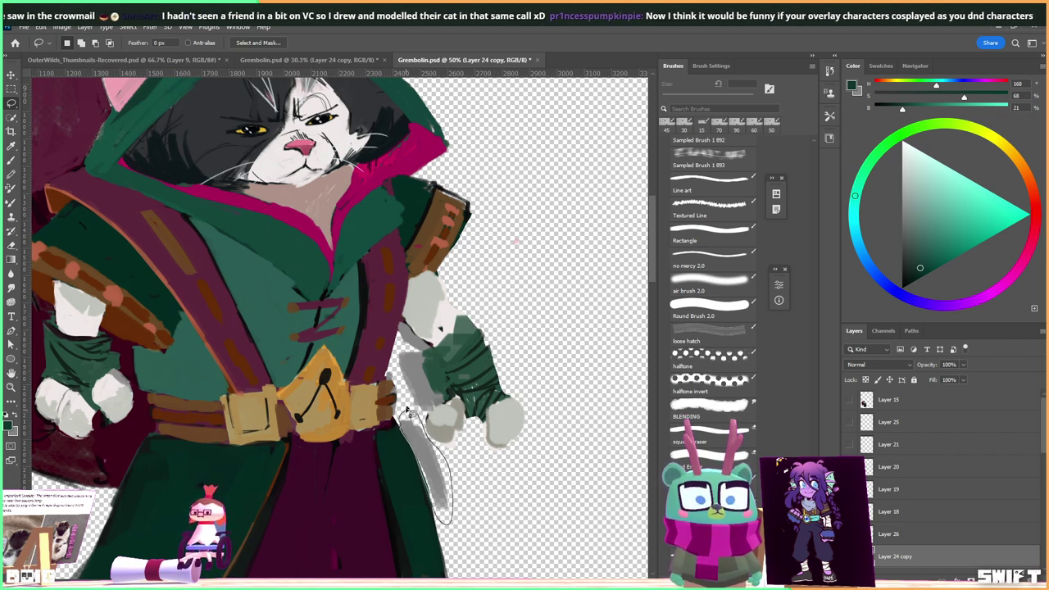
key("Delete")
mouse_move(442, 407)
left_mouse_down()
mouse_move(423, 369)
mouse_move(436, 351)
mouse_move(405, 327)
mouse_move(398, 366)
mouse_move(414, 399)
mouse_move(427, 377)
mouse_move(389, 379)
mouse_move(397, 425)
mouse_move(401, 361)
left_mouse_up()
key("Delete")
Duplicate the cleaned merged character copy five times to build up its semi-transparent areas.
left_click_drag(129, 315, 326, 379)
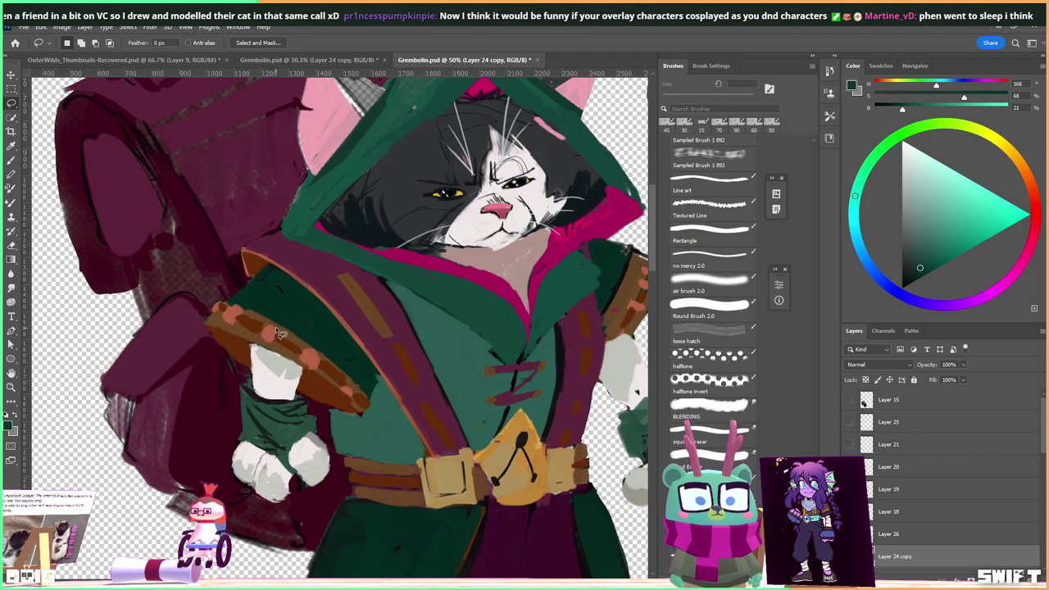
key("ctrl+minus")
key("ctrl+minus")
left_click_drag(483, 314, 440, 306)
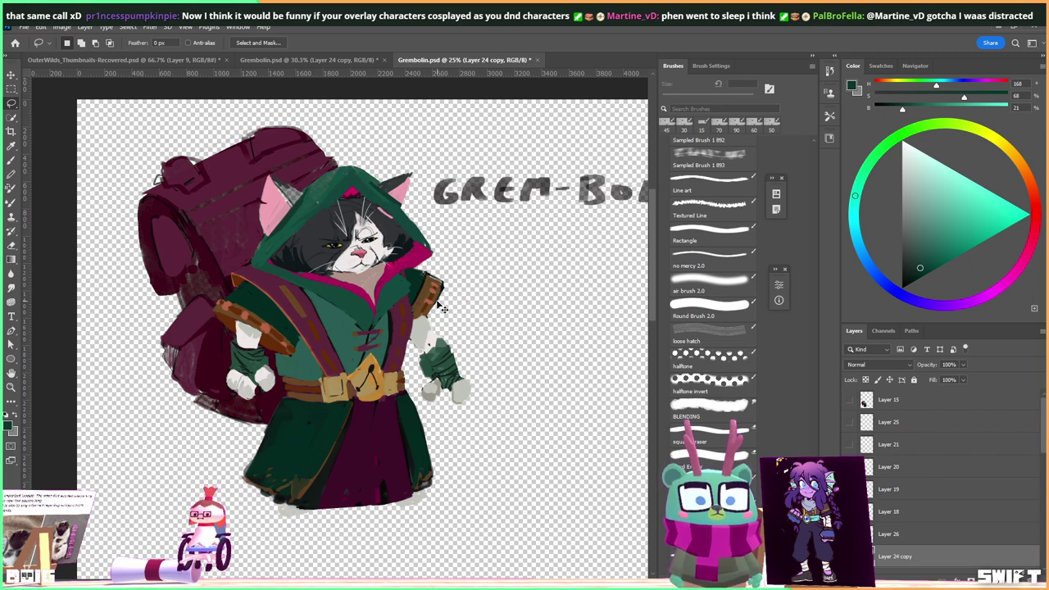
key("ctrl+j")
key("ctrl+j")
key("ctrl+j")
key("ctrl+j")
key("ctrl+j")
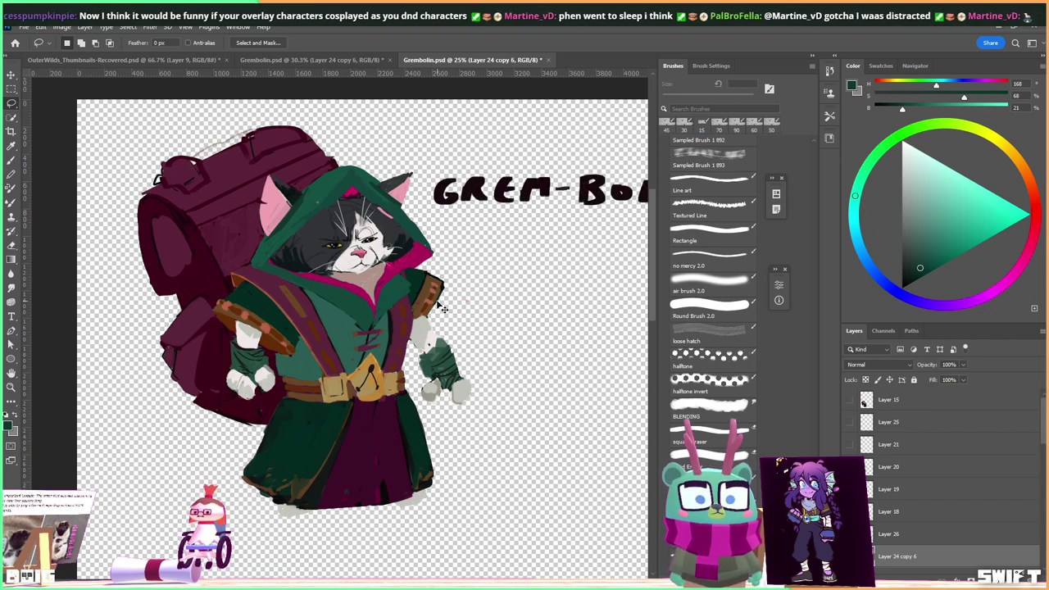
Merge the five stacked duplicates down into Layer 24 copy.
key("ctrl+z")
key("ctrl+z")
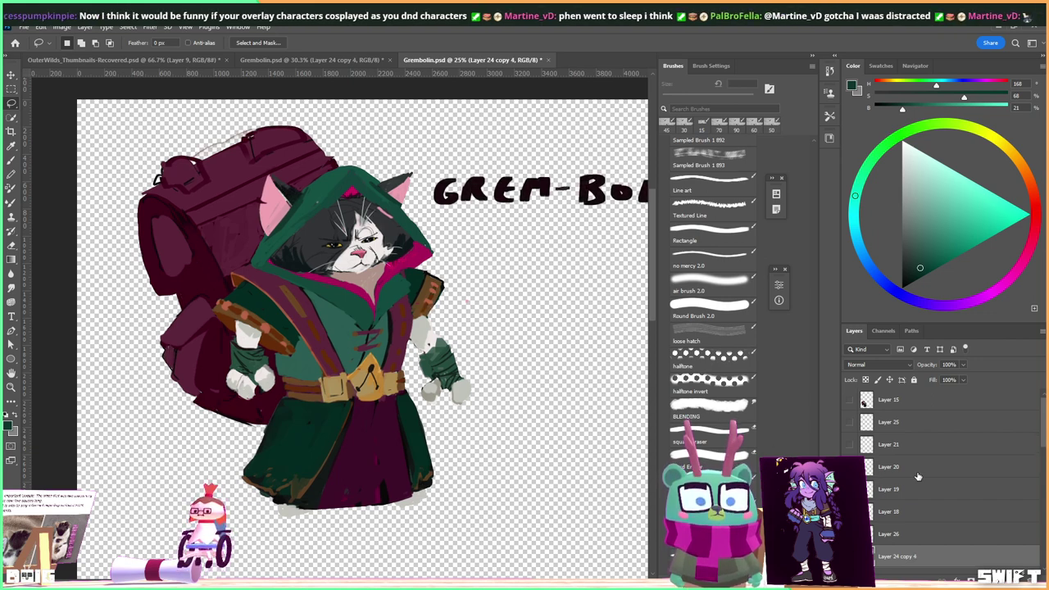
key("ctrl+z")
key("ctrl+z")
key("ctrl+z")
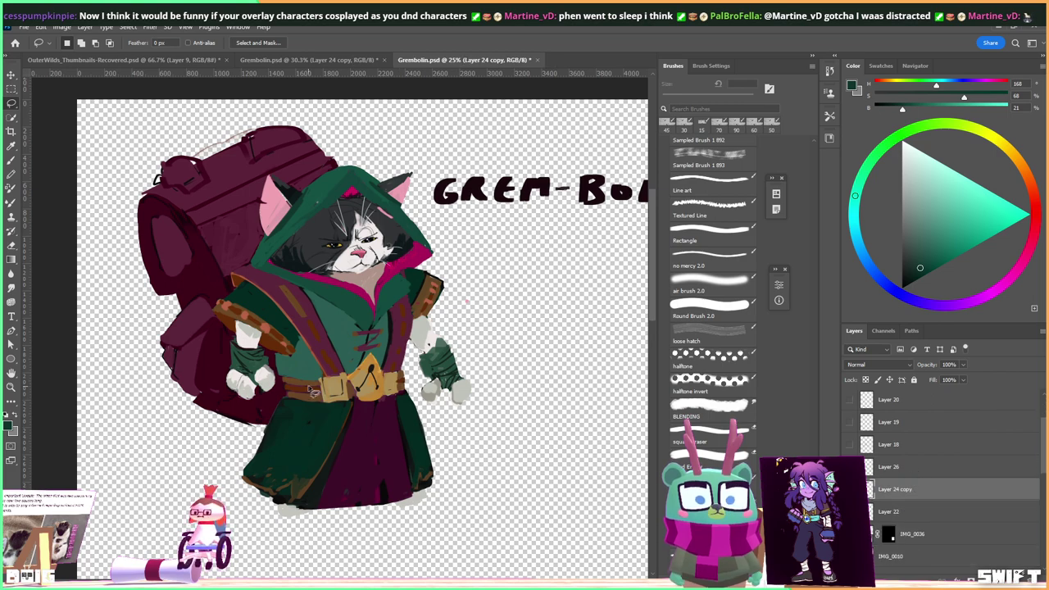
Beneath a new empty layer, duplicate the merged character copy and hide the original, Layer 24 copy.
key("ctrl+plus")
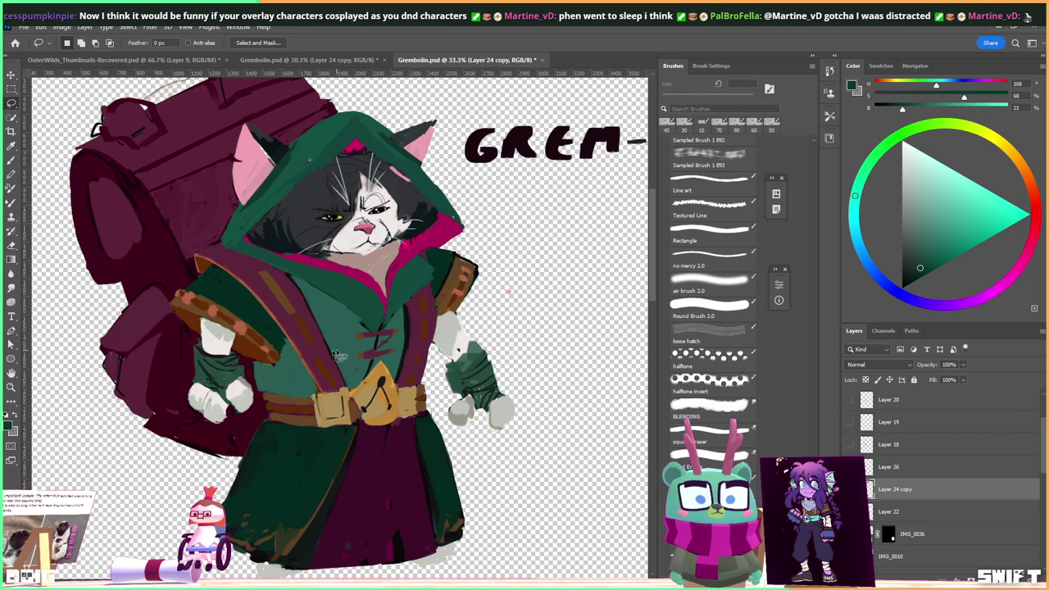
left_click_drag(345, 348, 334, 324)
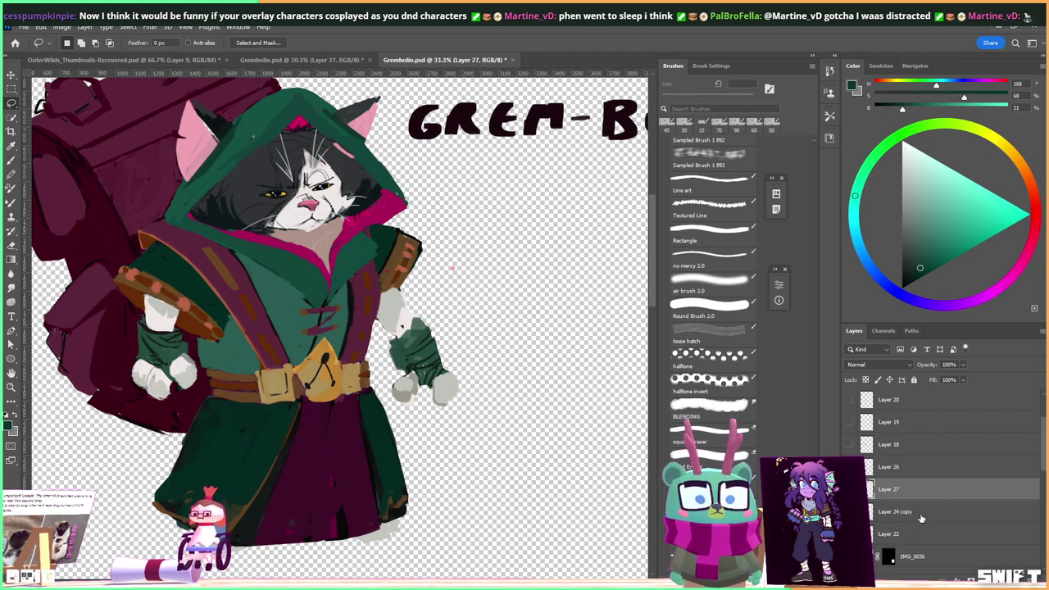
key("ctrl+shift+alt+n")
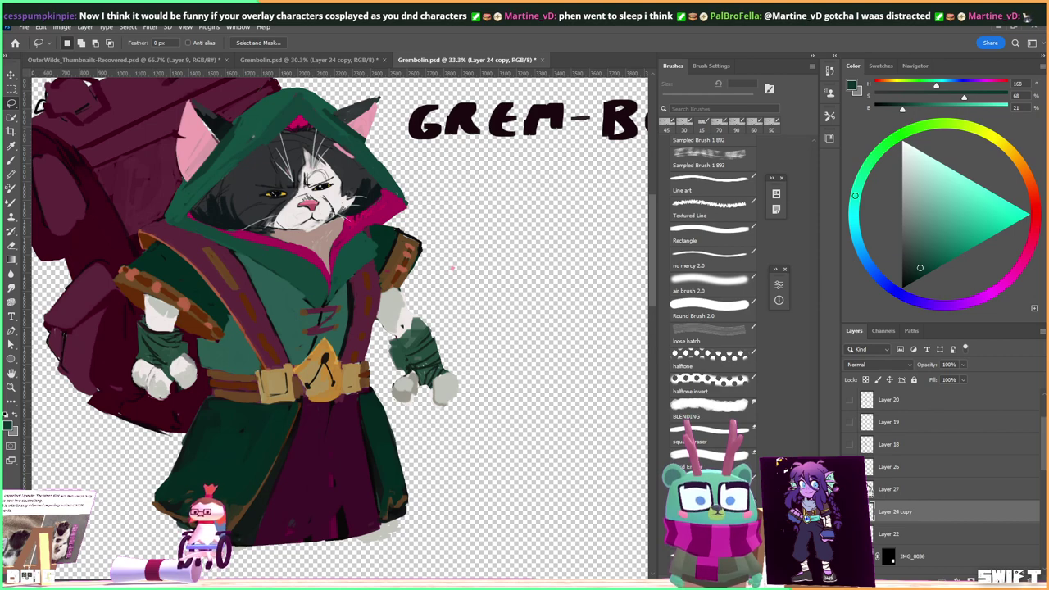
key("ctrl+j")
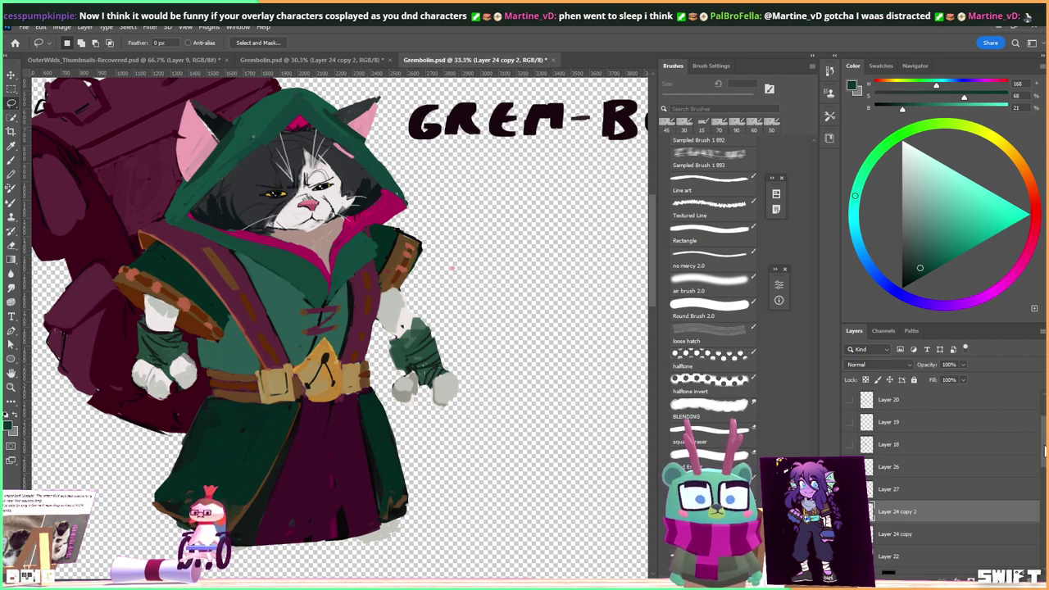
scroll(1045, 464, "down", 2)
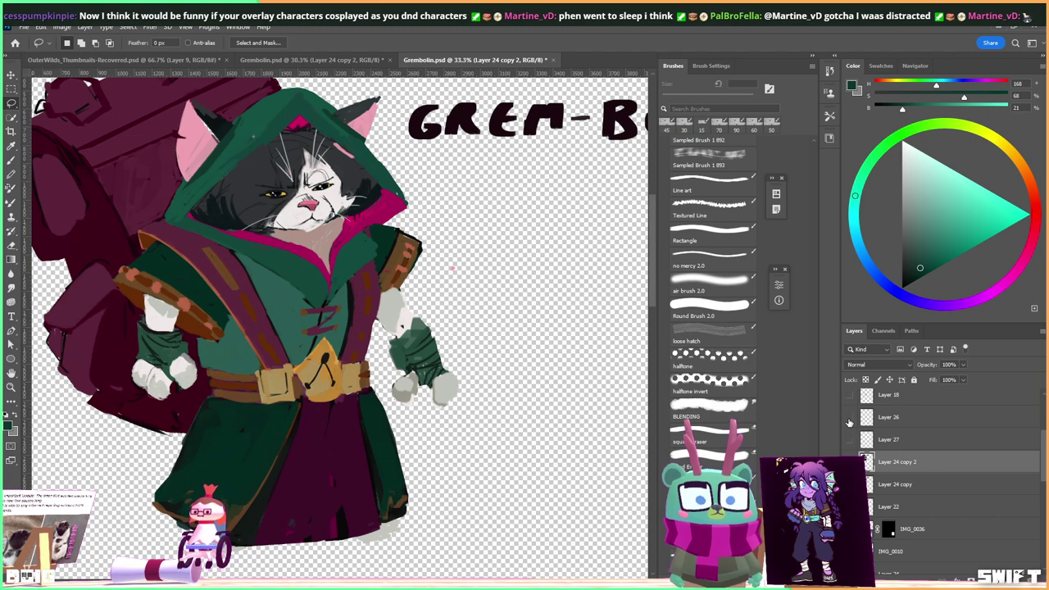
left_click(968, 492)
scroll(1042, 488, "down", 2)
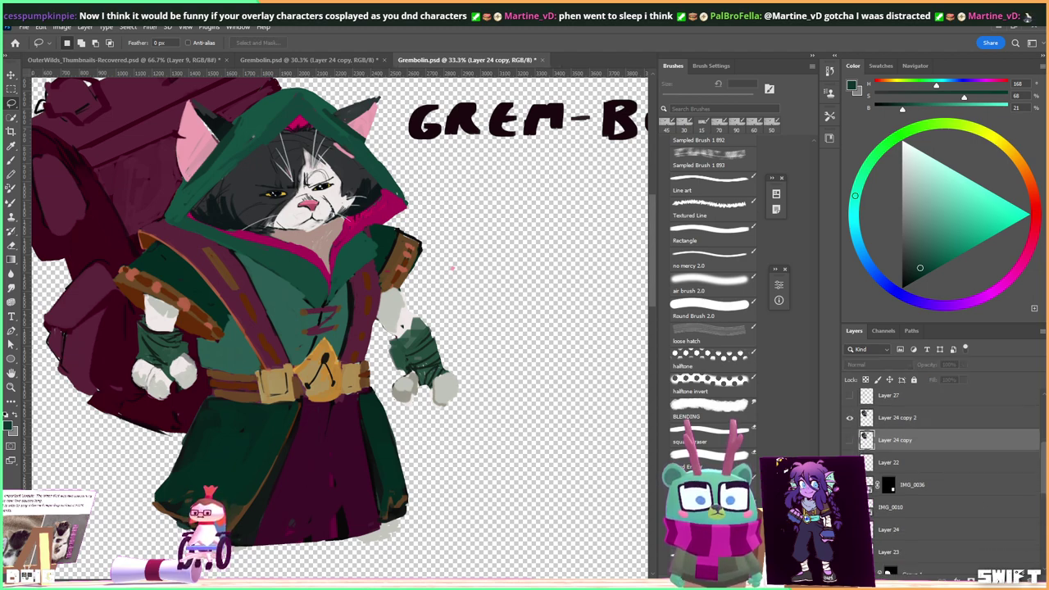
Add a new layer beneath the visible character duplicate and fill it with the grey background colour.
key("ctrl+shift+alt+n")
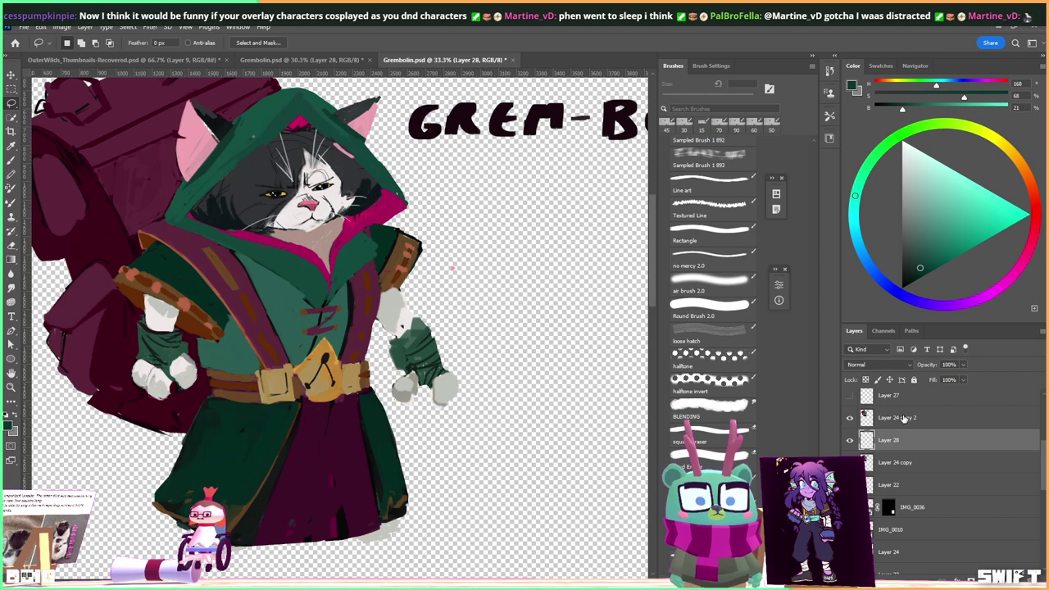
key("ctrl+BackSpace")
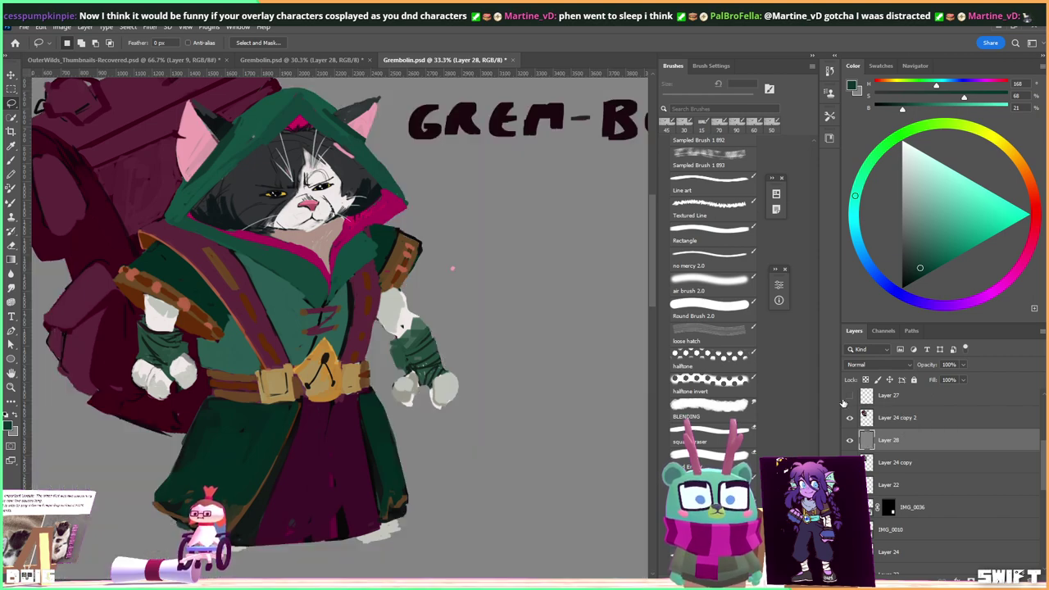
key("ctrl+z")
key("ctrl+shift+z")
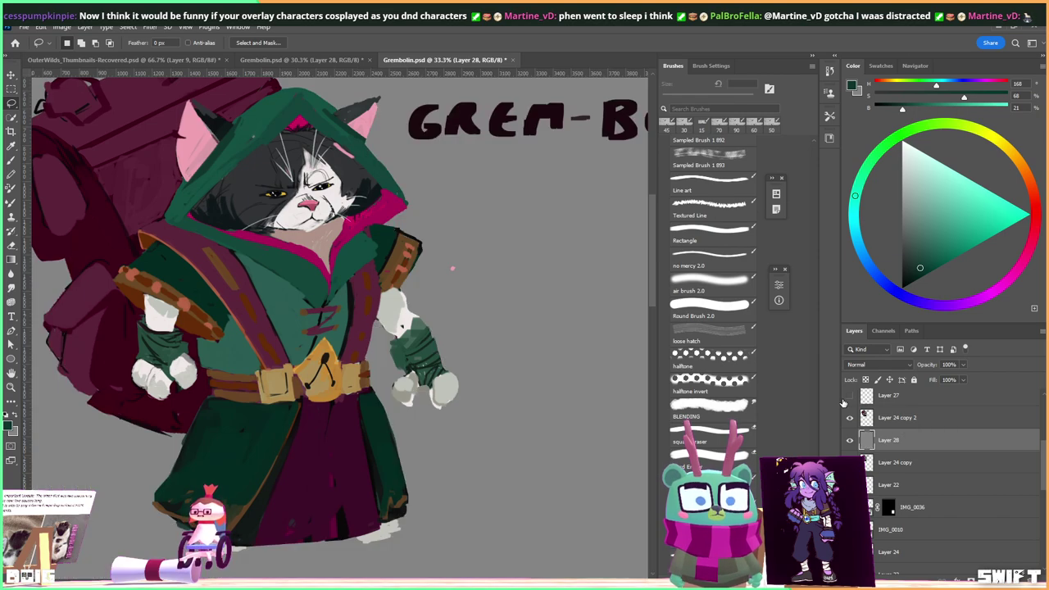
On Layer 24 copy 2, repaint the wrapped right-hand paw's shading in sampled light and mid greys with the 45 px Rectangle brush.
left_click(902, 419)
key("e")
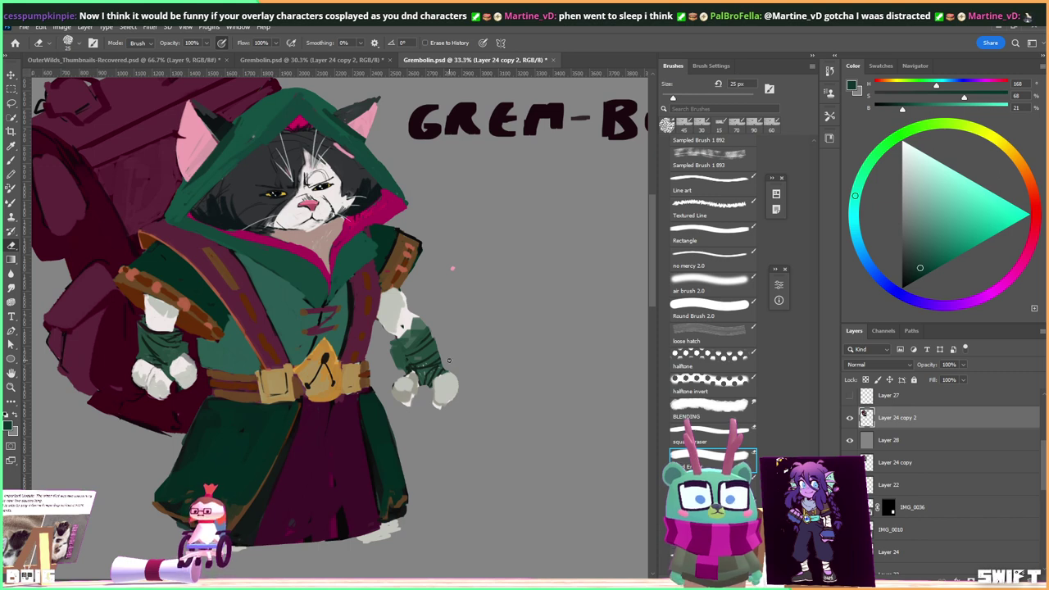
key("b")
scroll(449, 365, "up", 2)
left_click_drag(449, 370, 436, 364)
left_click(434, 402, "alt")
left_click(383, 401, "alt")
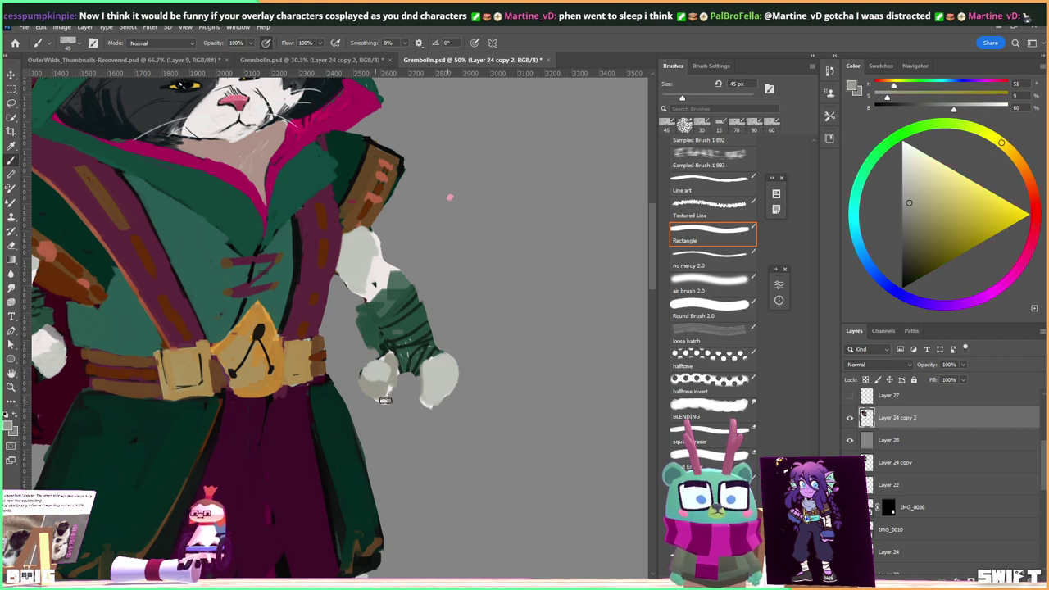
left_click_drag(369, 386, 390, 402)
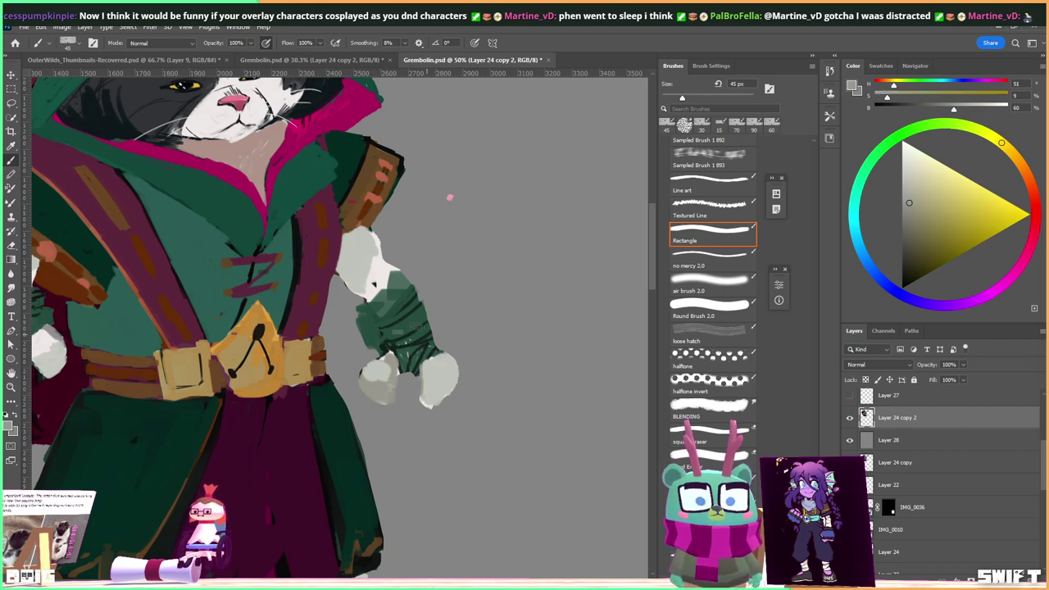
left_click(376, 400, "alt")
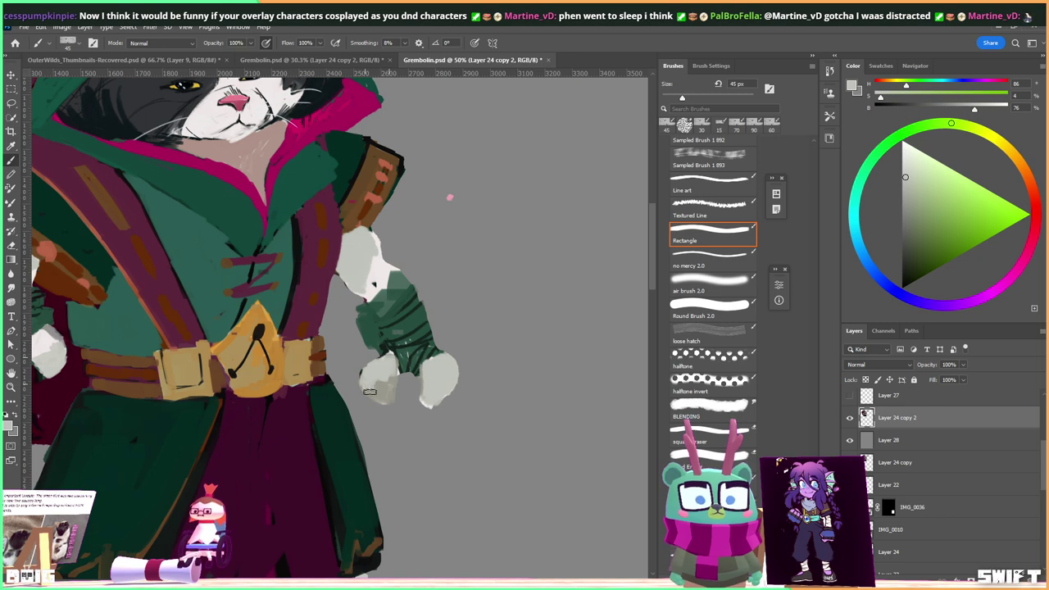
left_click(373, 387, "alt")
left_click(379, 368, "alt")
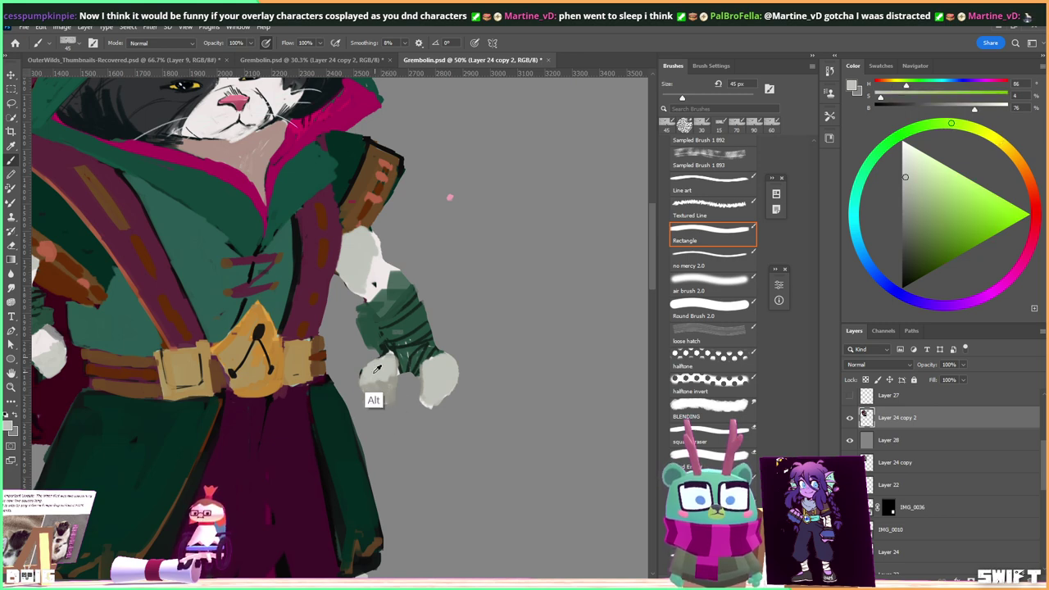
left_click_drag(375, 386, 384, 375)
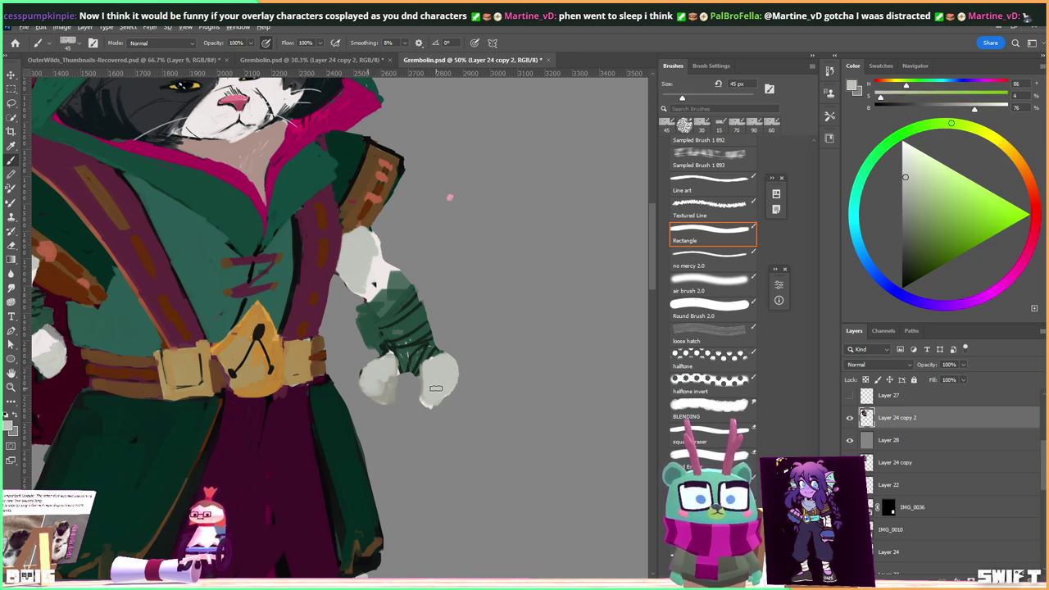
Draw small near-black claws at the finger tips of the right-hand paw with a thin brush of about 10 px.
left_click(910, 276)
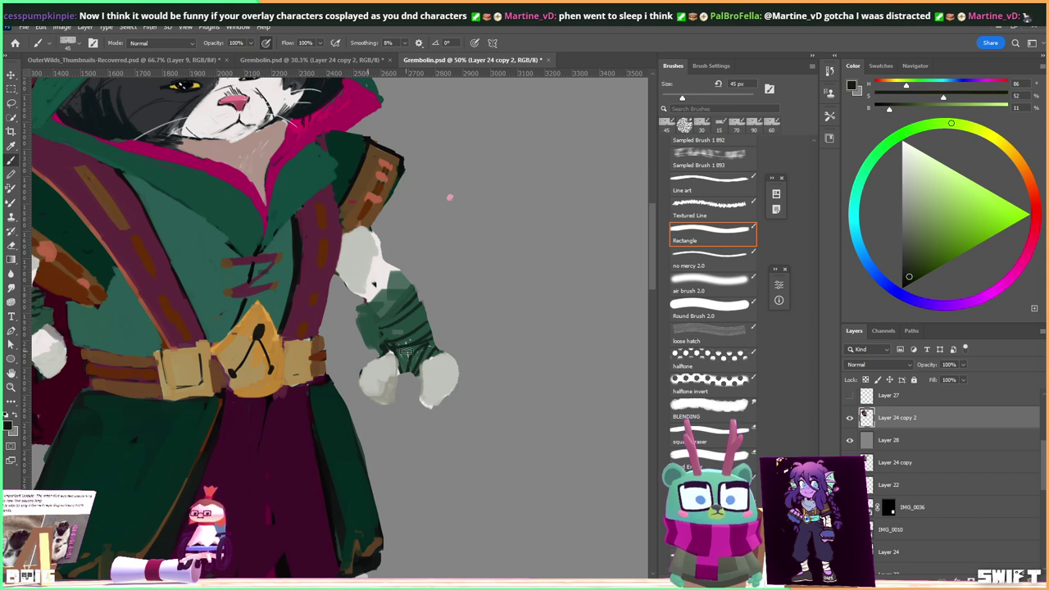
key("bracketleft")
key("bracketleft")
key("bracketleft")
key("bracketleft")
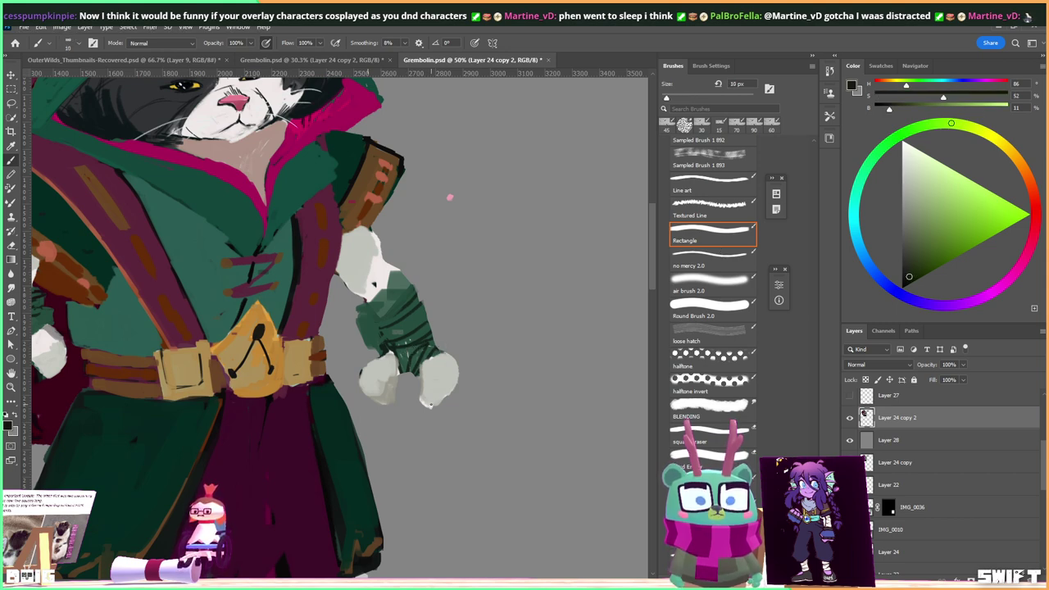
left_click_drag(443, 400, 430, 407)
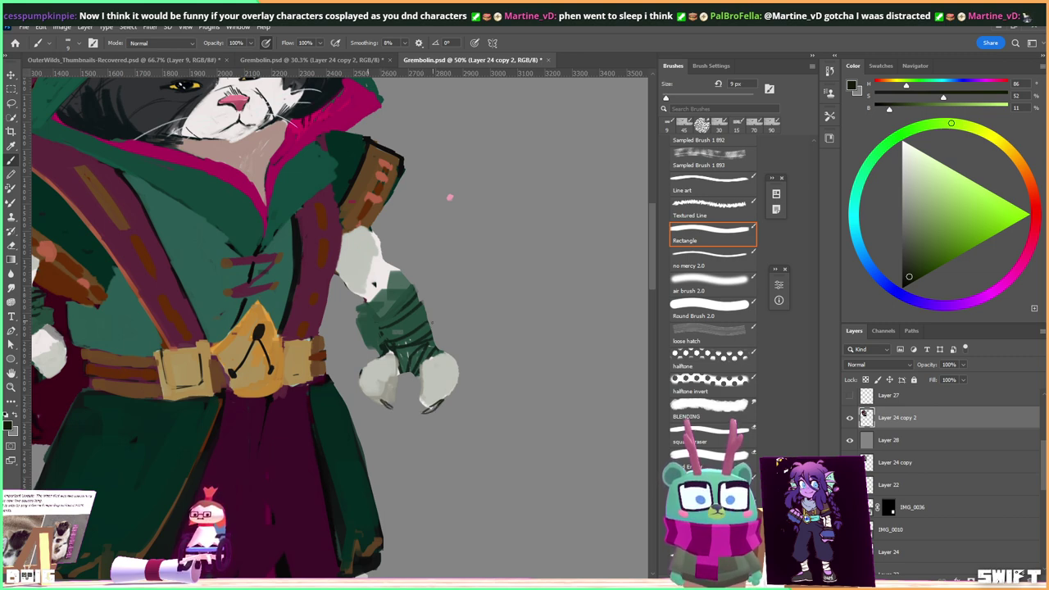
Refine the claws and finger tips of the right-hand paw with sampled greys and dark green at 9 px.
left_click(445, 410, "alt")
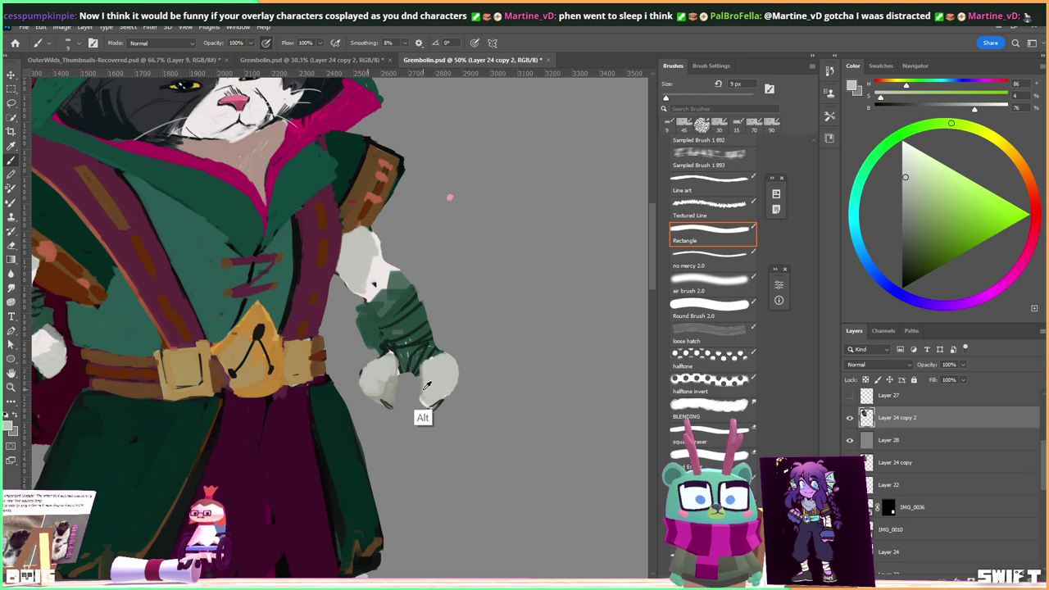
left_click(422, 410, "alt")
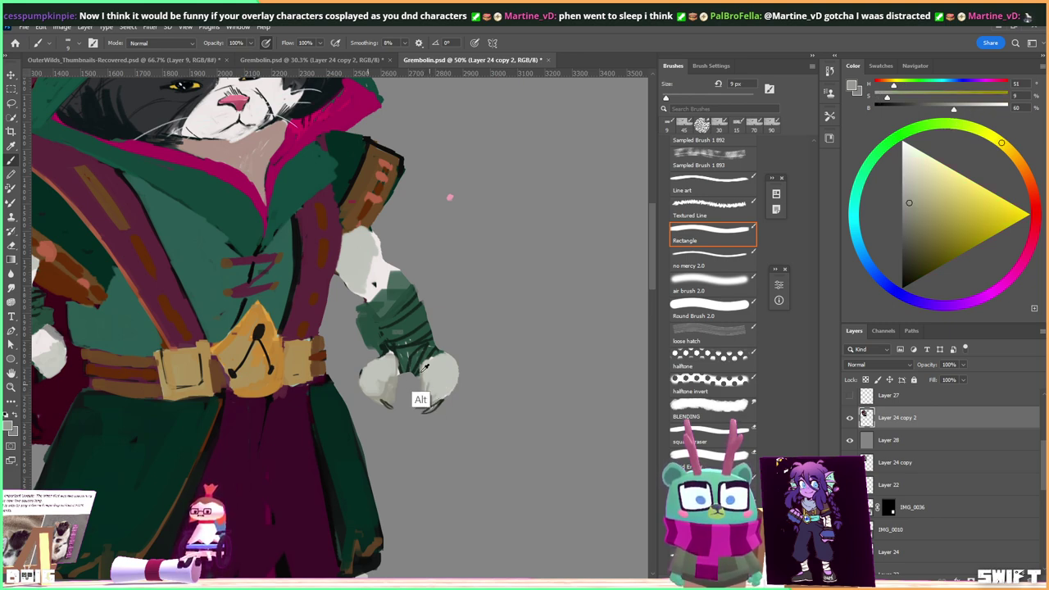
left_click(382, 375, "alt")
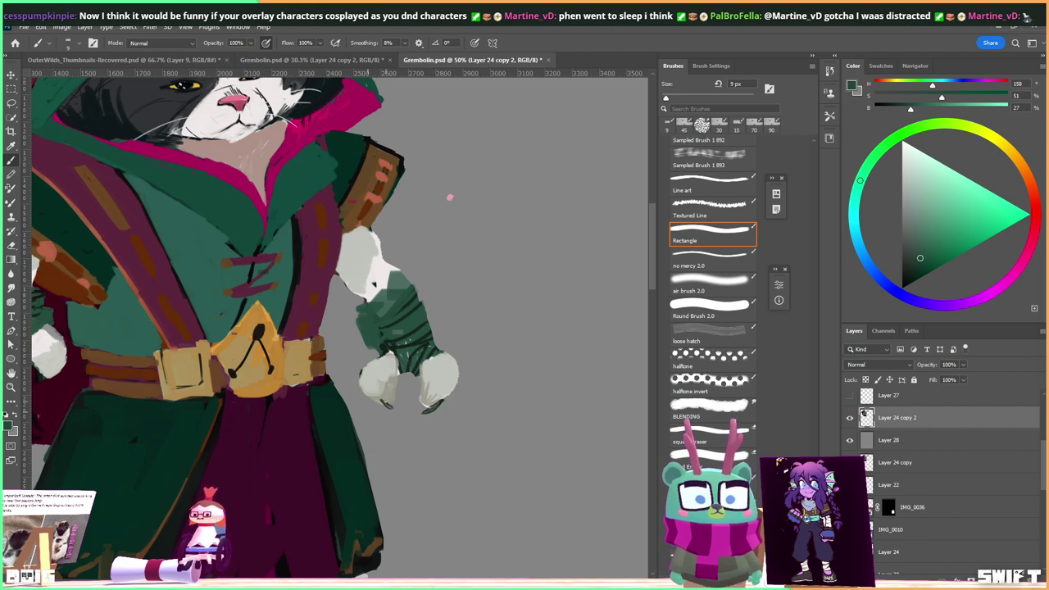
left_click(364, 400, "alt")
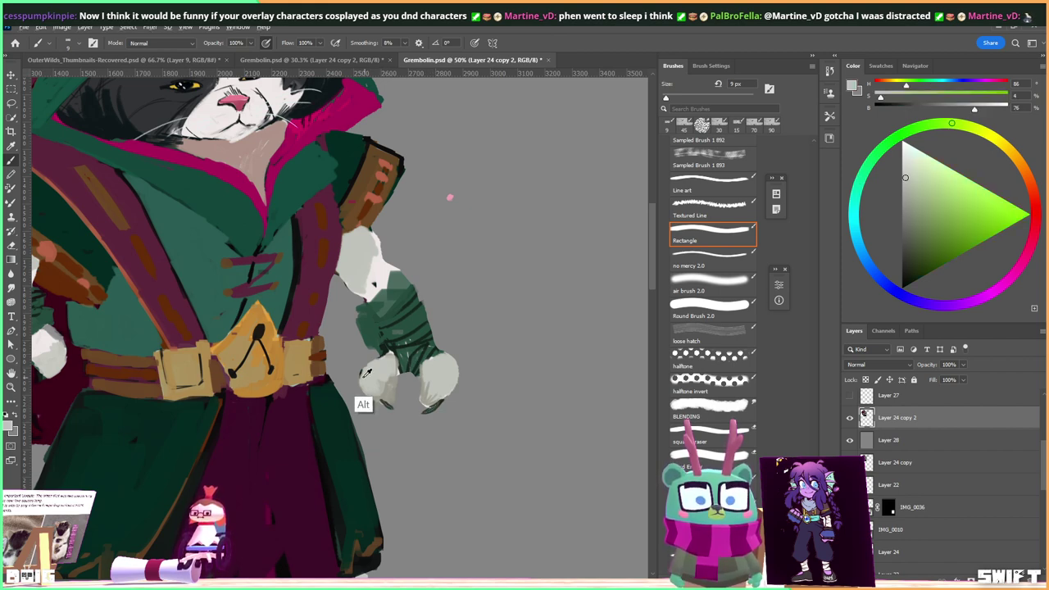
Highlight the fingers of the right-hand paw in sampled off-white with a 50 px brush and blend in the light grey.
left_click(374, 296, "alt")
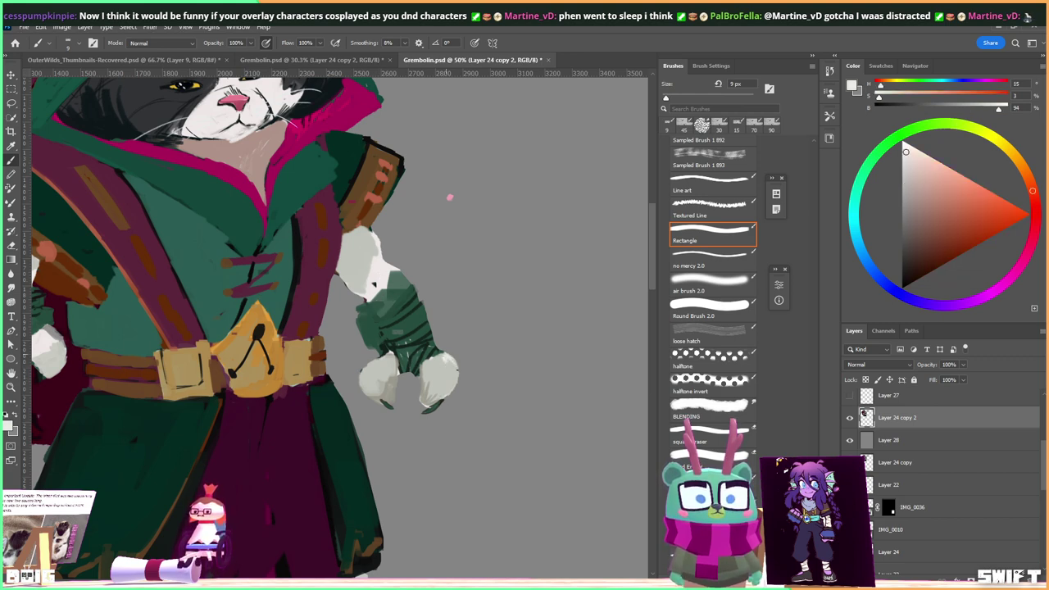
key("bracketright")
key("bracketright")
key("bracketright")
key("bracketright")
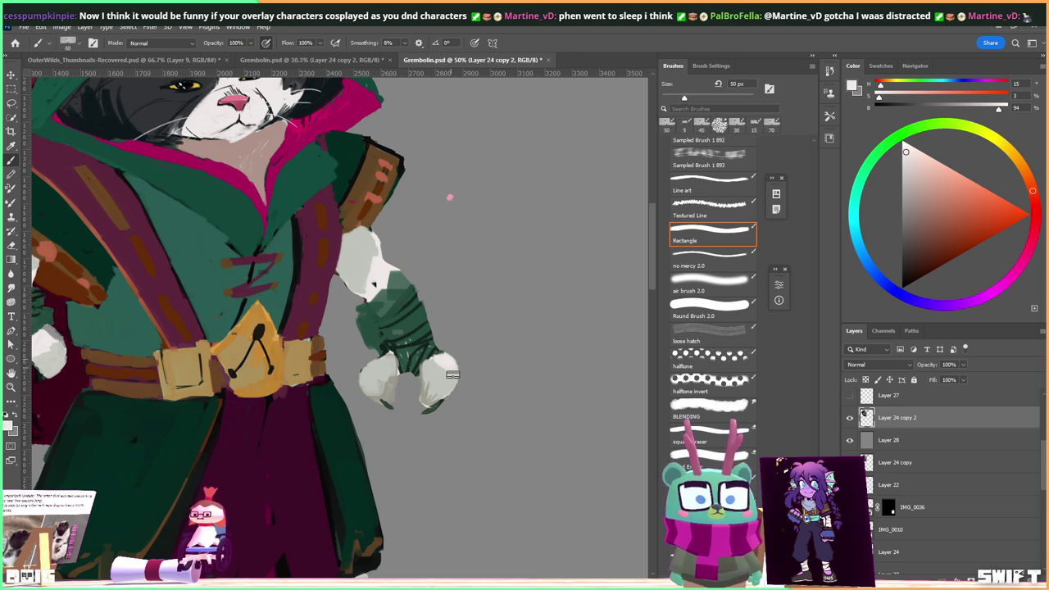
left_click(438, 408, "alt")
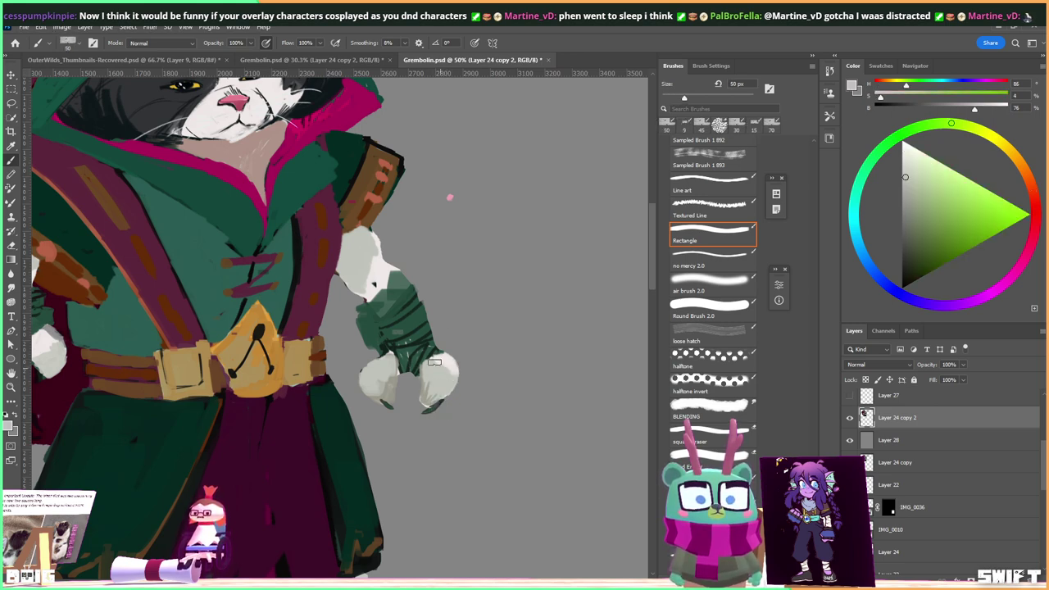
left_click(441, 365, "alt")
left_click(433, 395)
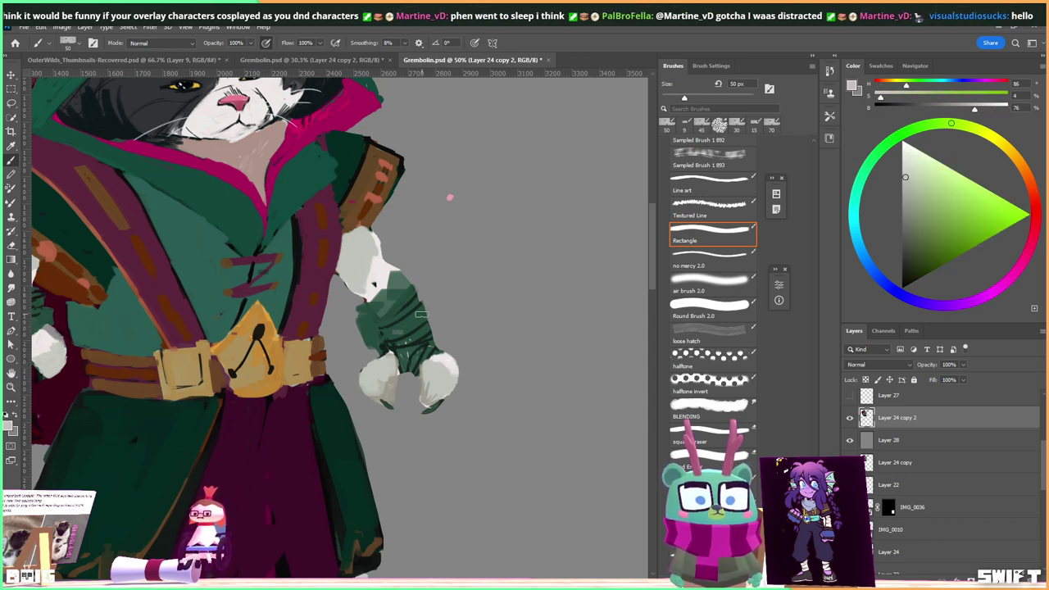
Repaint the folds of the right-hand wrist wrap in sampled dark and mid greens.
left_click(402, 368, "alt")
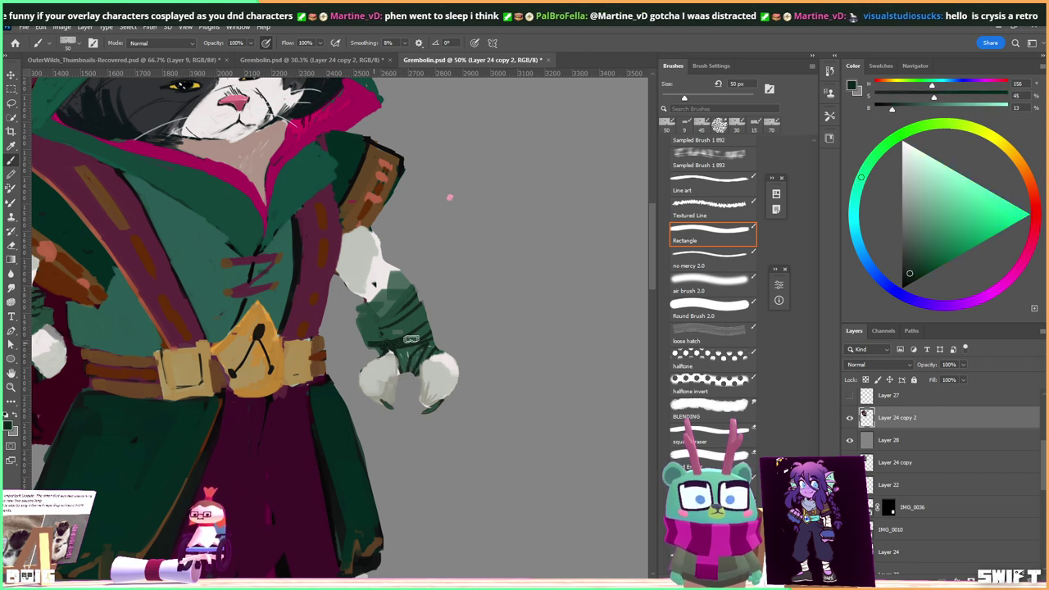
left_click(416, 367, "alt")
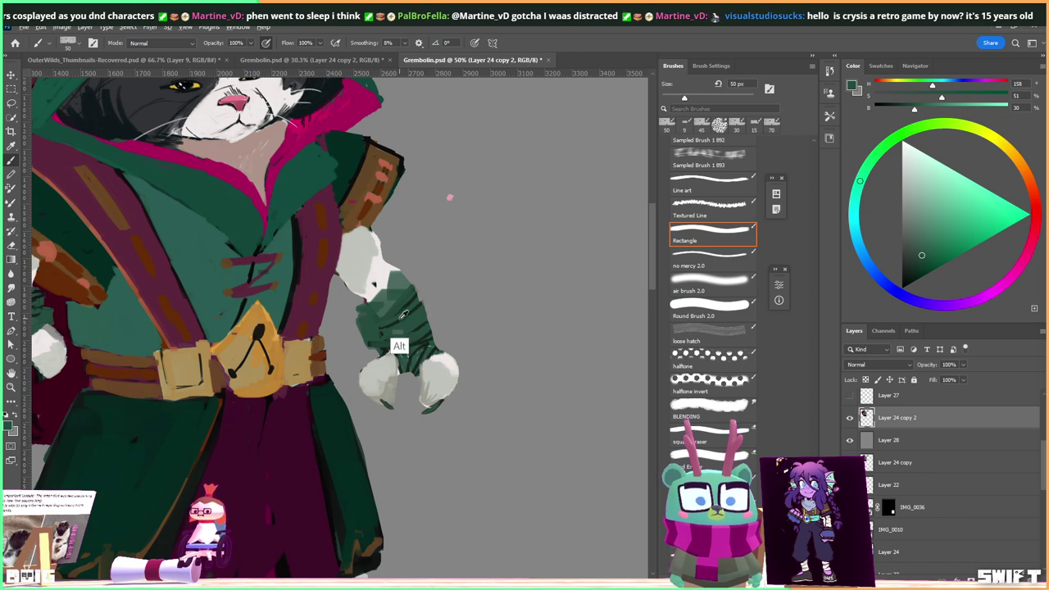
left_click(394, 322, "alt")
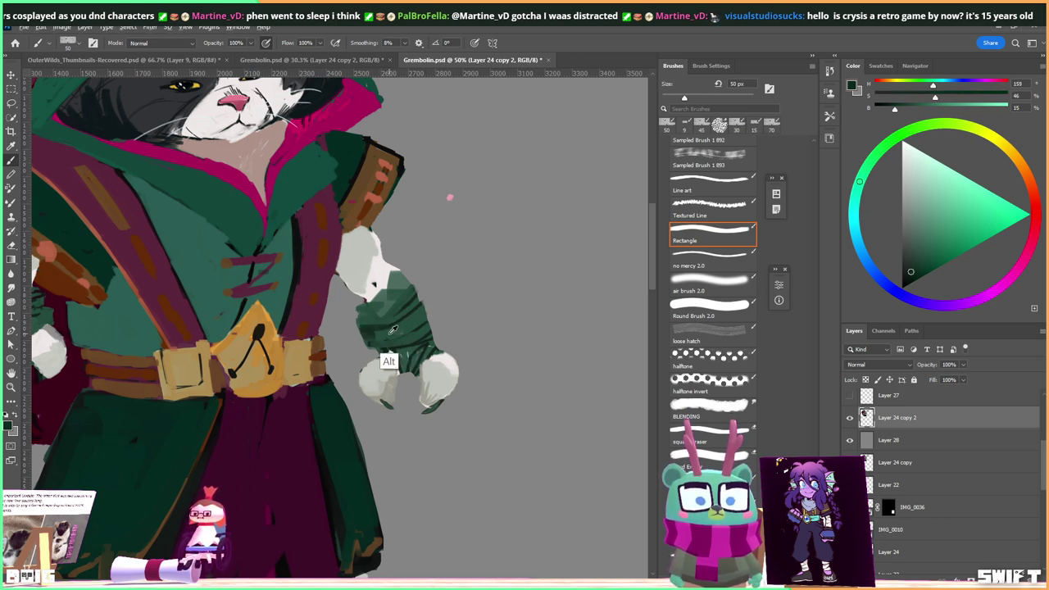
left_click(393, 328, "alt")
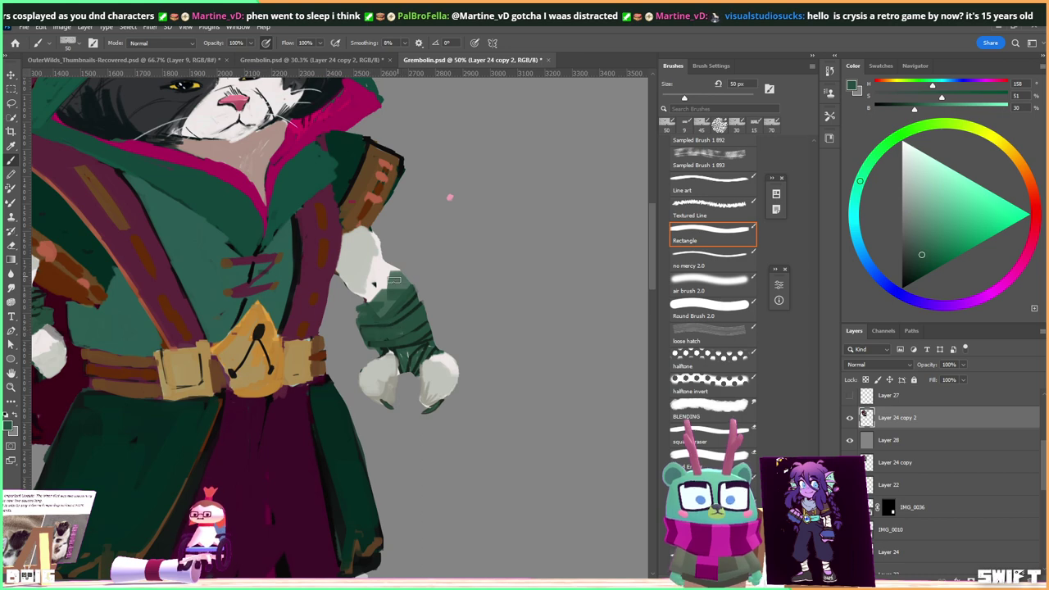
Cover the patchy upper part of the right-hand wrist wrap with sampled greens and even out its edge.
key("e")
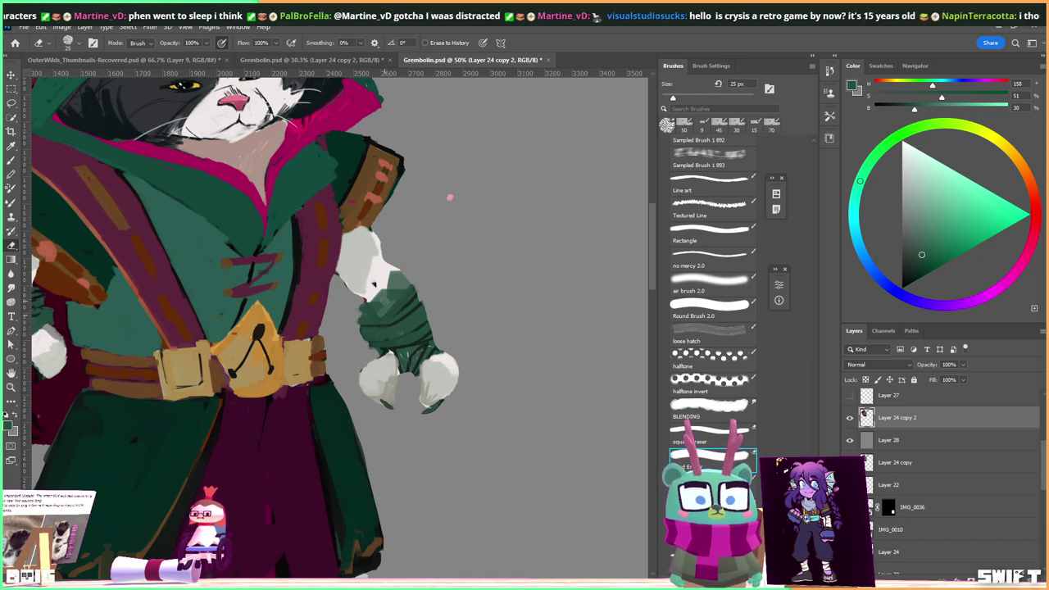
key("b")
key("alt")
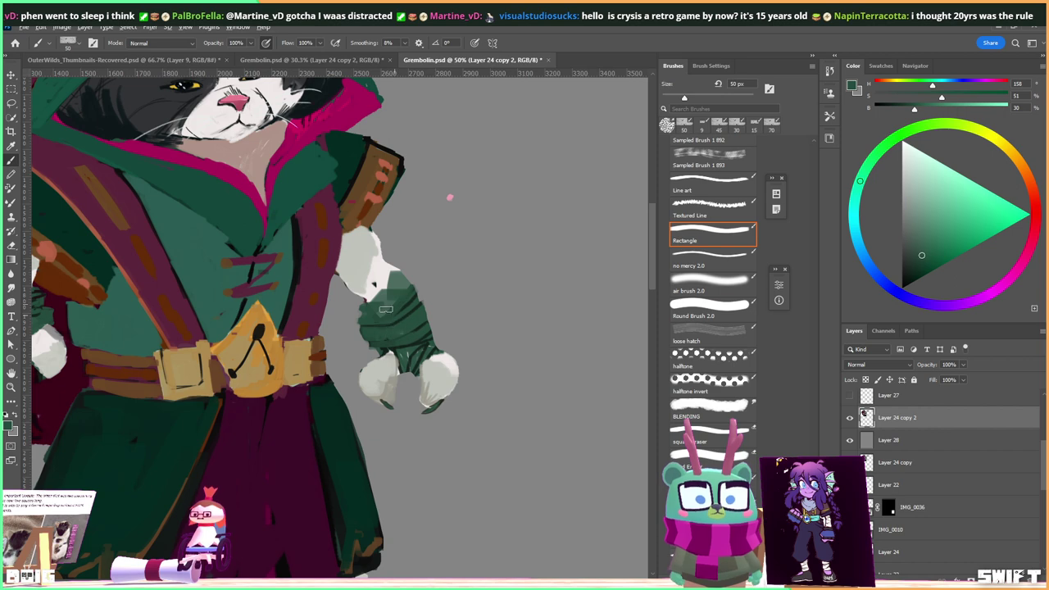
left_click(410, 300, "alt")
left_click_drag(377, 313, 413, 289)
left_click(374, 315, "alt")
left_click(378, 337, "alt")
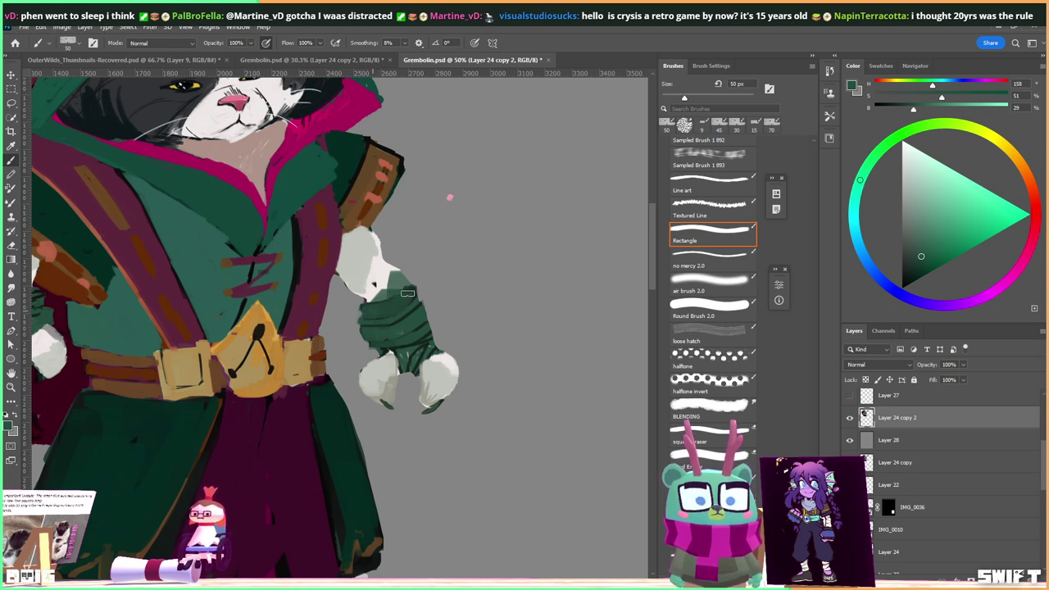
Touch up the fur above the wrap in sampled off-white, then the sleeve cuff in brown and the adjoining strap in plum.
left_click(375, 280, "alt")
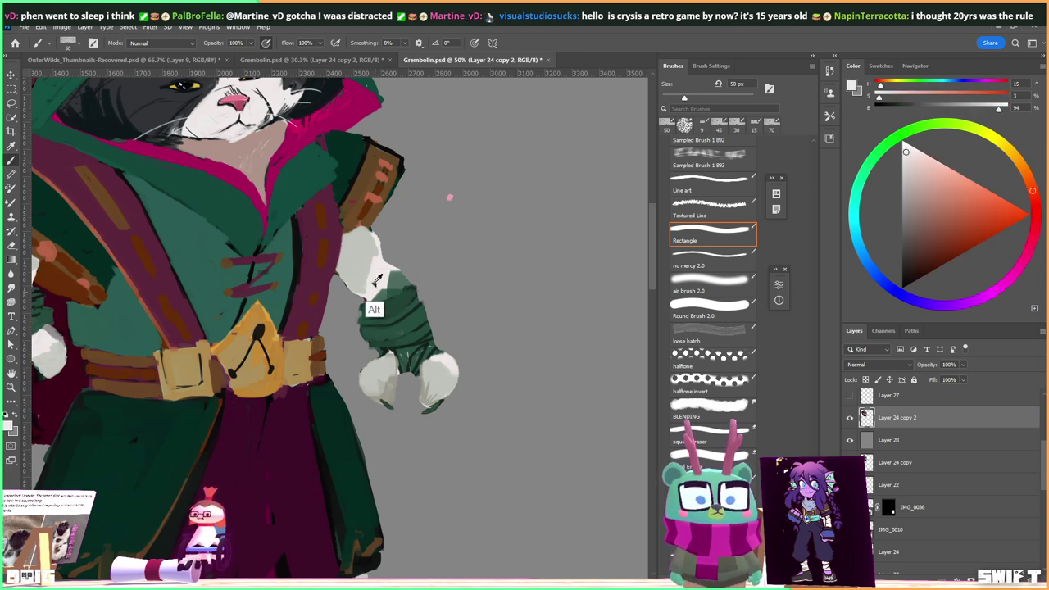
left_click_drag(376, 253, 405, 321)
left_click(377, 303, "alt")
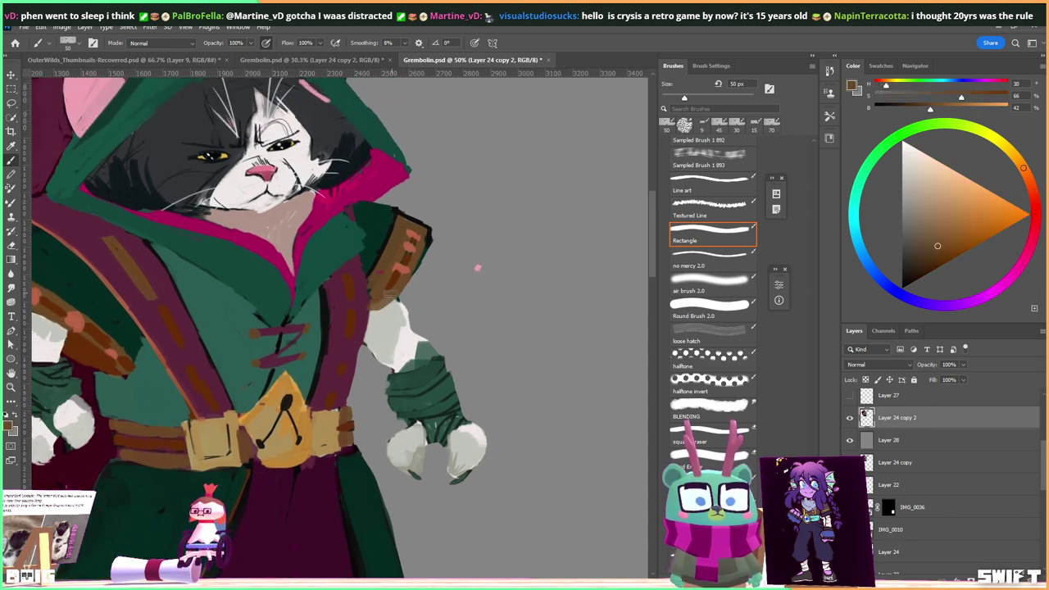
left_click(374, 301, "alt")
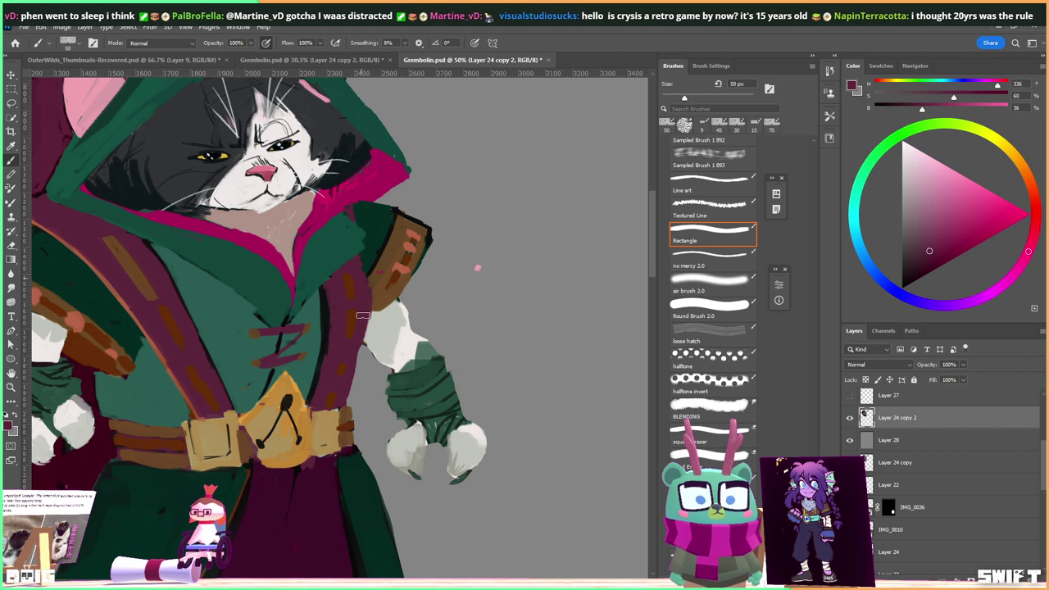
scroll(332, 303, "up", 3)
left_click_drag(332, 303, 288, 263)
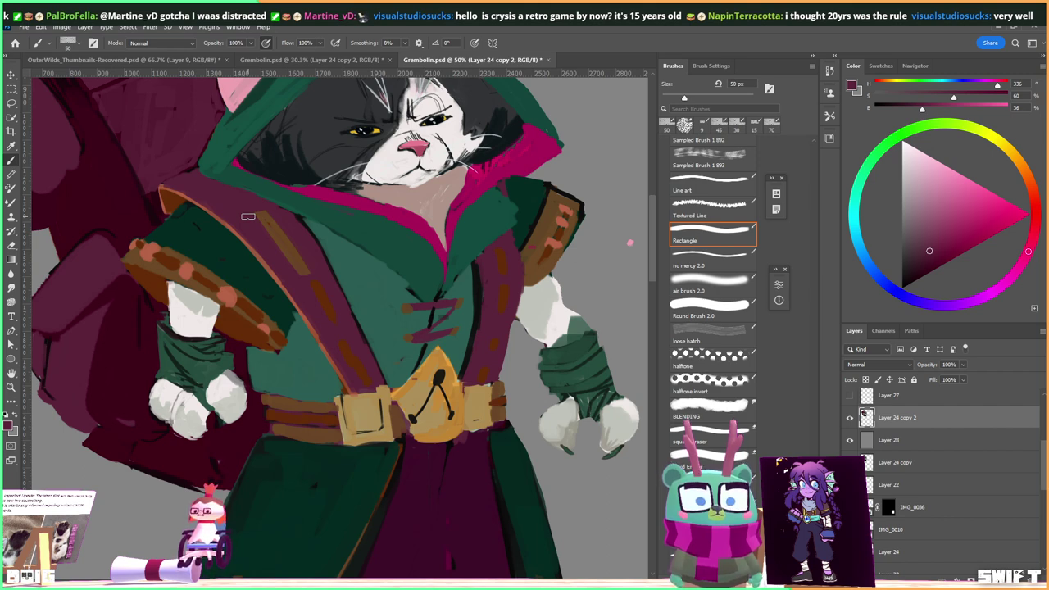
Refine the pointed green collar above the chest lacing with a 10 px brush in sampled near-black and greens.
scroll(254, 223, "right", 3)
key("alt")
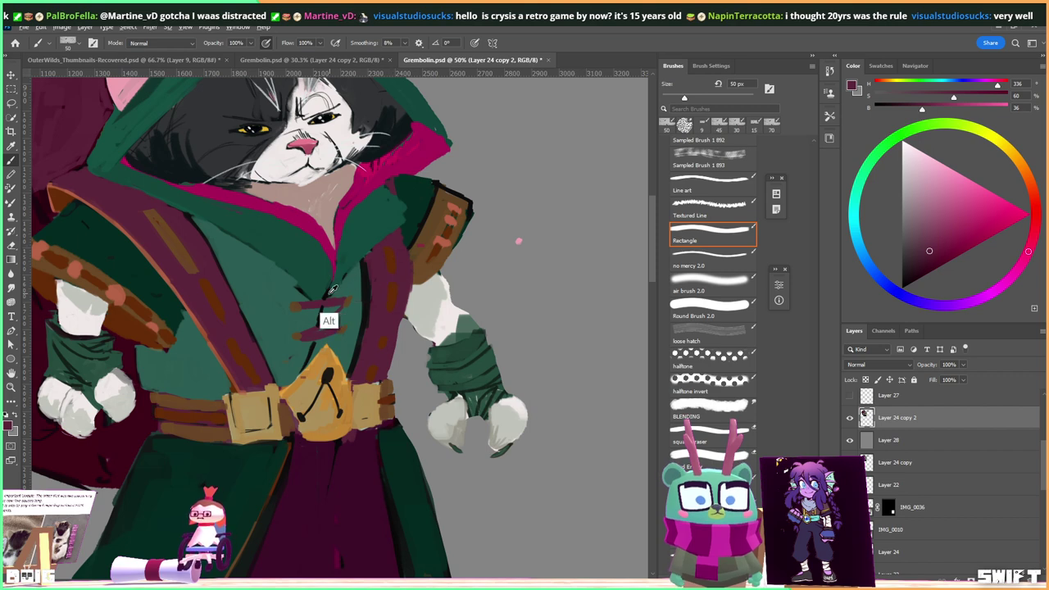
left_click(330, 291, "alt")
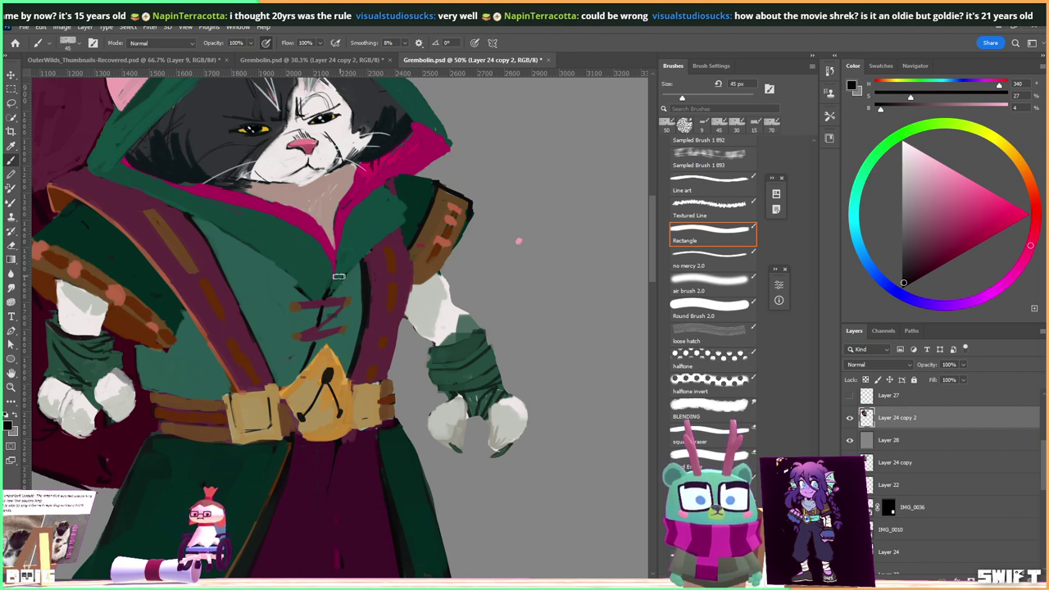
key("bracketleft")
key("bracketleft")
key("bracketleft")
key("bracketleft")
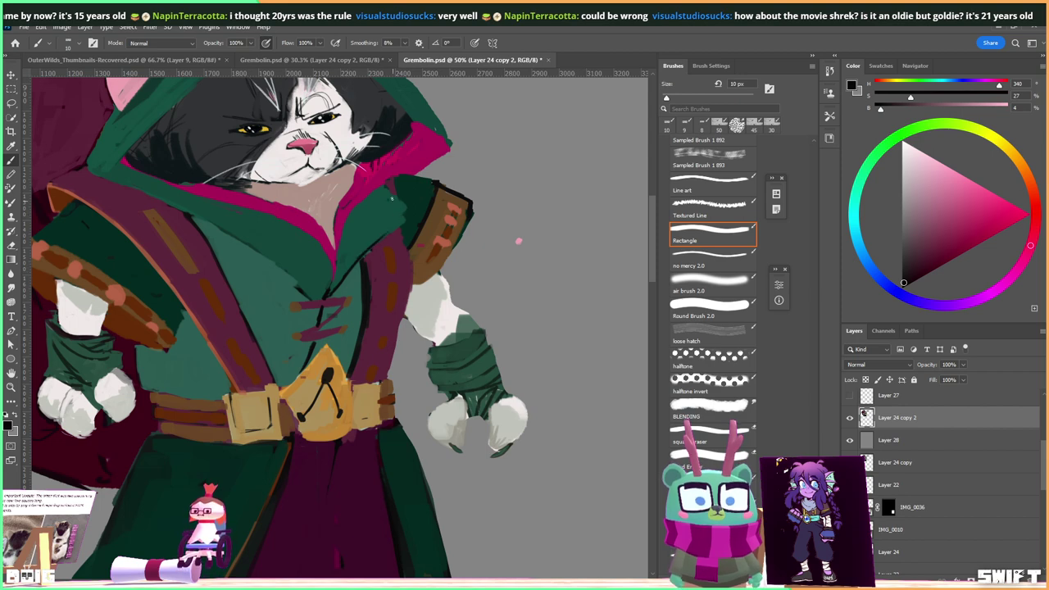
left_click(332, 292, "alt")
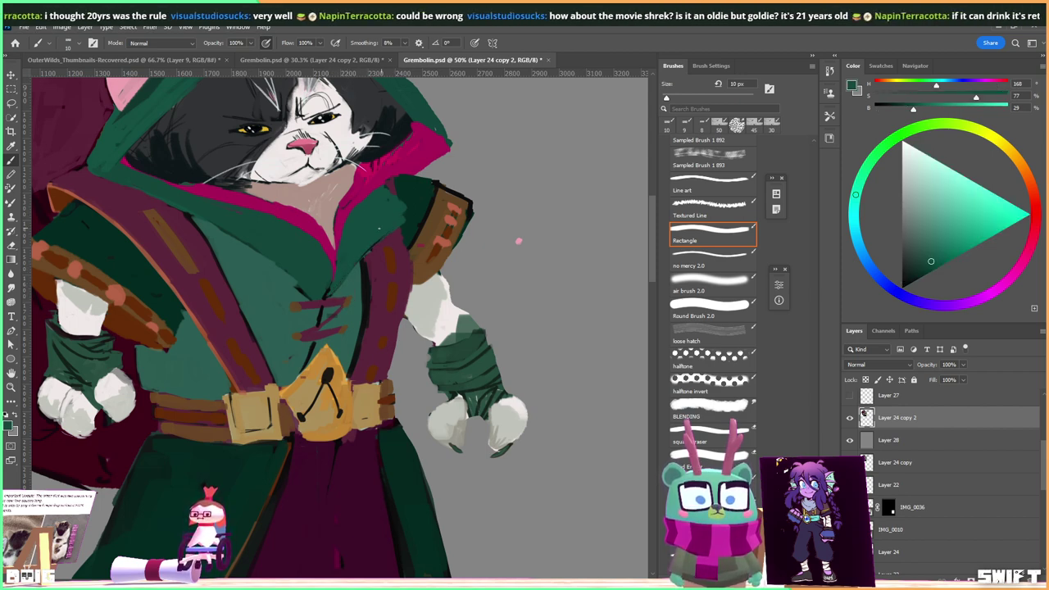
left_click(288, 274, "alt")
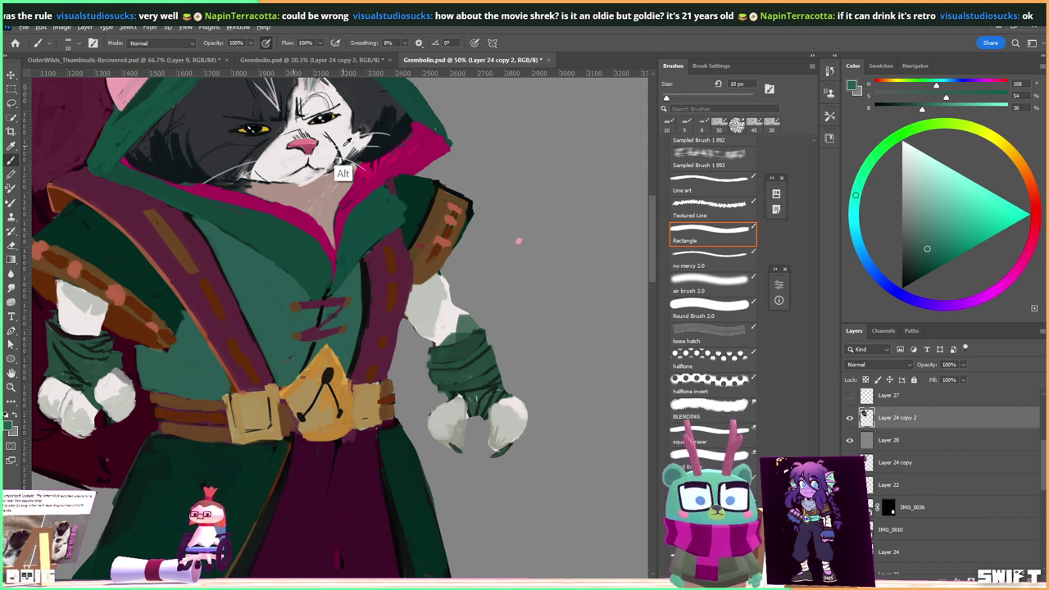
Touch up the pale fur on the cat's face with a 10 px brush in sampled light grey.
key("alt")
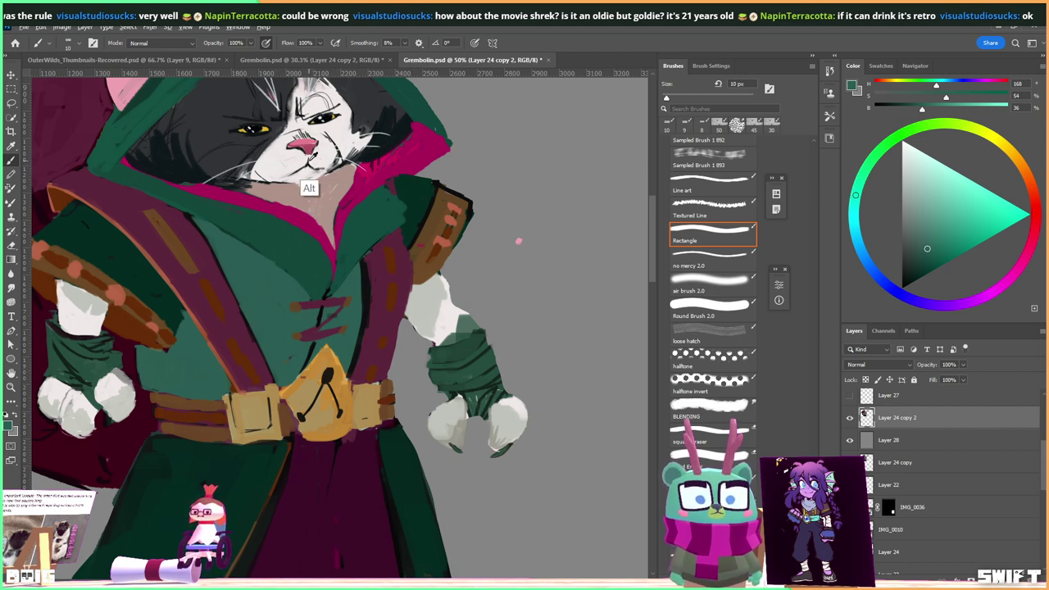
left_click(313, 79, "alt")
left_click_drag(314, 79, 312, 107)
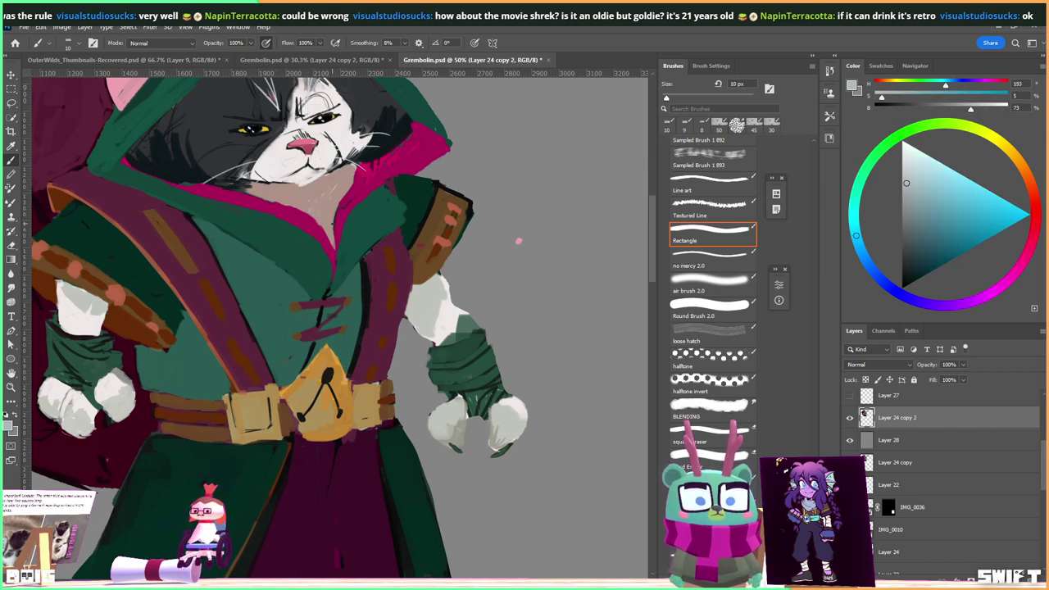
Refine the upper chest lace in sampled plum and near-black, reducing the brush to 10 px for the small eyelet at its end.
key("bracketright")
key("bracketright")
key("bracketright")
mouse_move(308, 305)
left_mouse_down()
mouse_move(344, 300)
mouse_move(311, 305)
mouse_move(340, 301)
mouse_move(344, 321)
left_mouse_up()
left_click(309, 361, "alt")
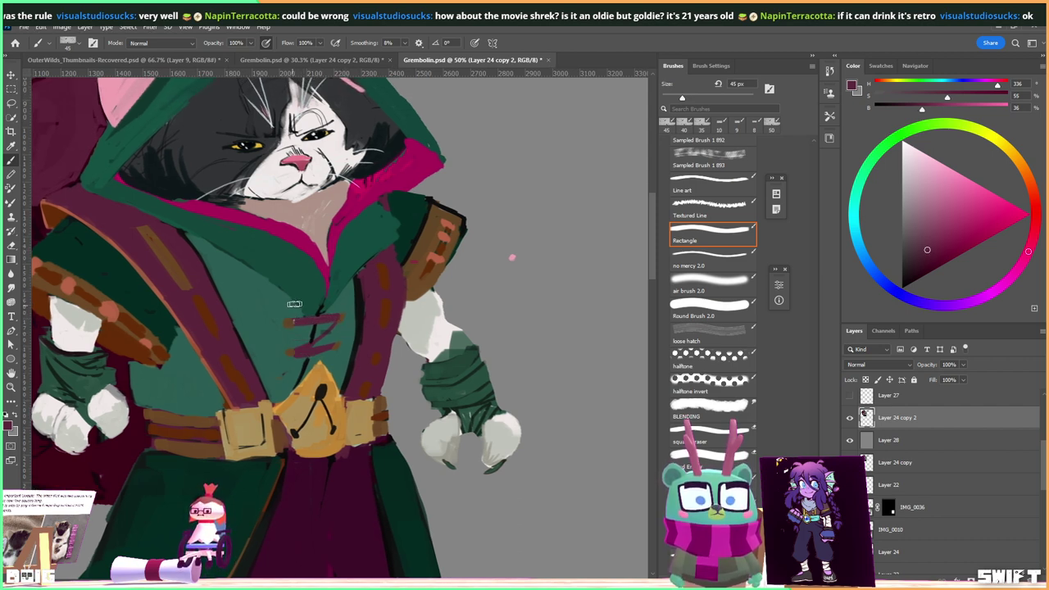
key("bracketleft")
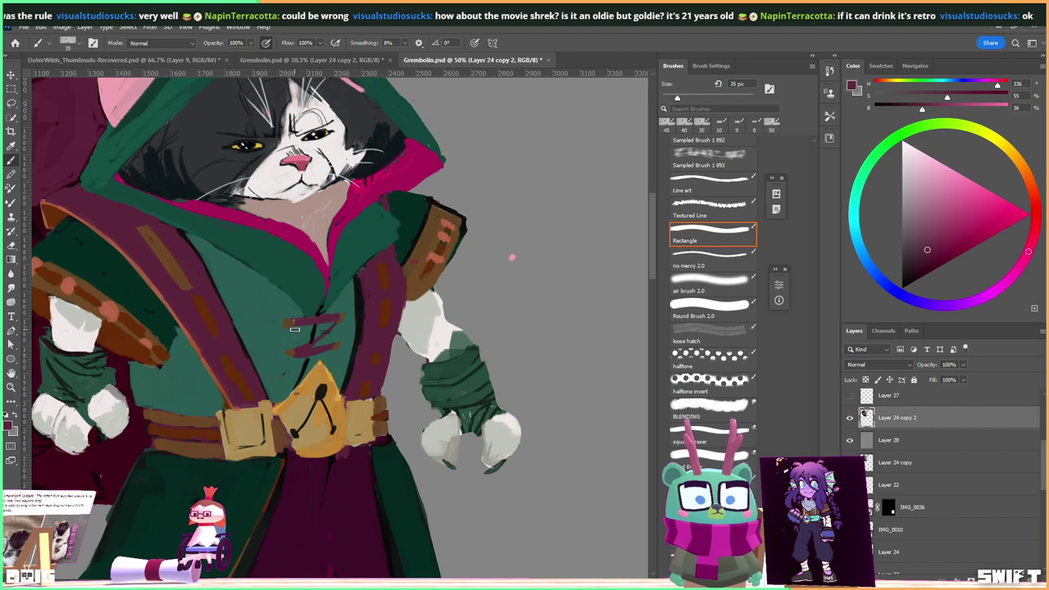
left_click(358, 345, "alt")
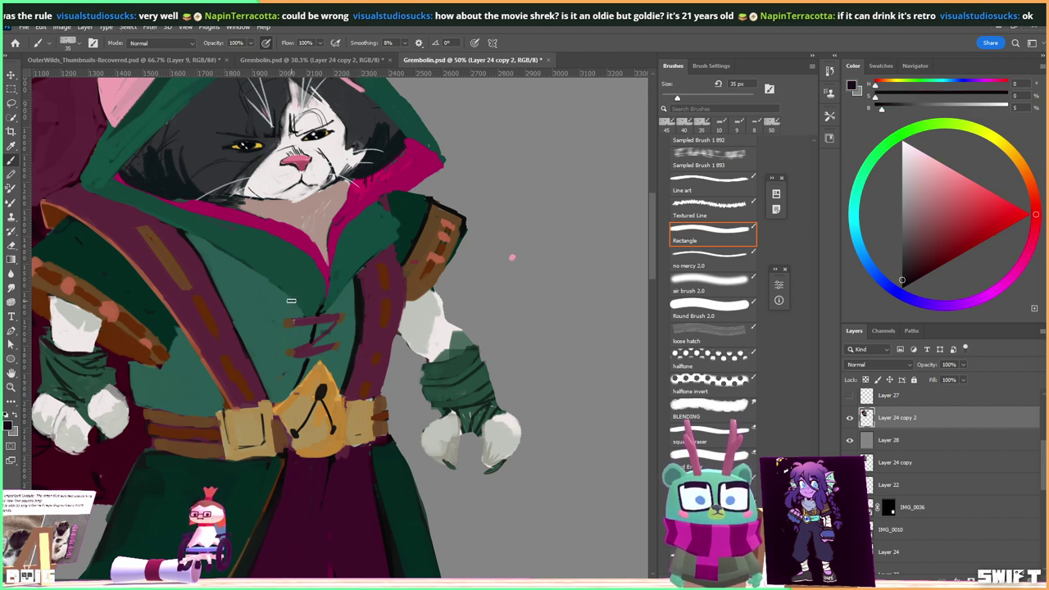
key("bracketleft")
key("bracketleft")
key("bracketleft")
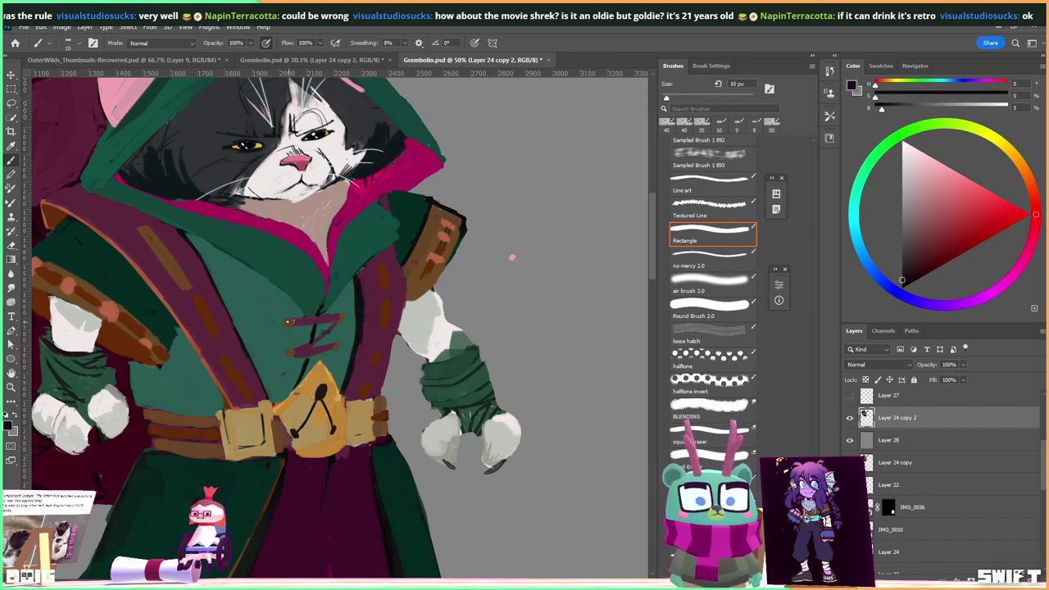
left_click(301, 336, "alt")
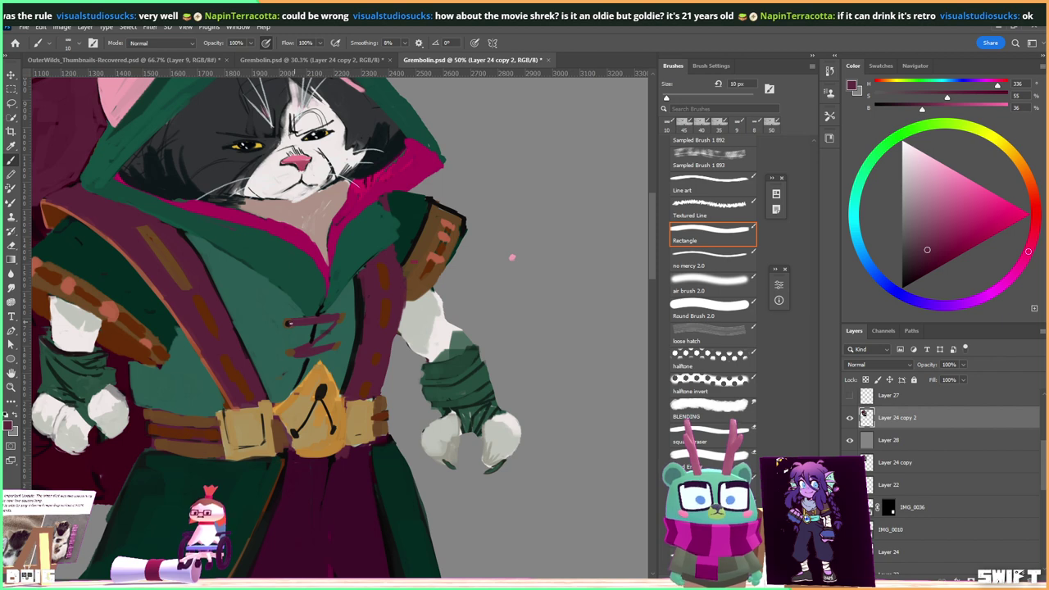
Refine the lower chest lace and its ends in sampled plum, near-black and brown.
left_click(291, 353, "alt")
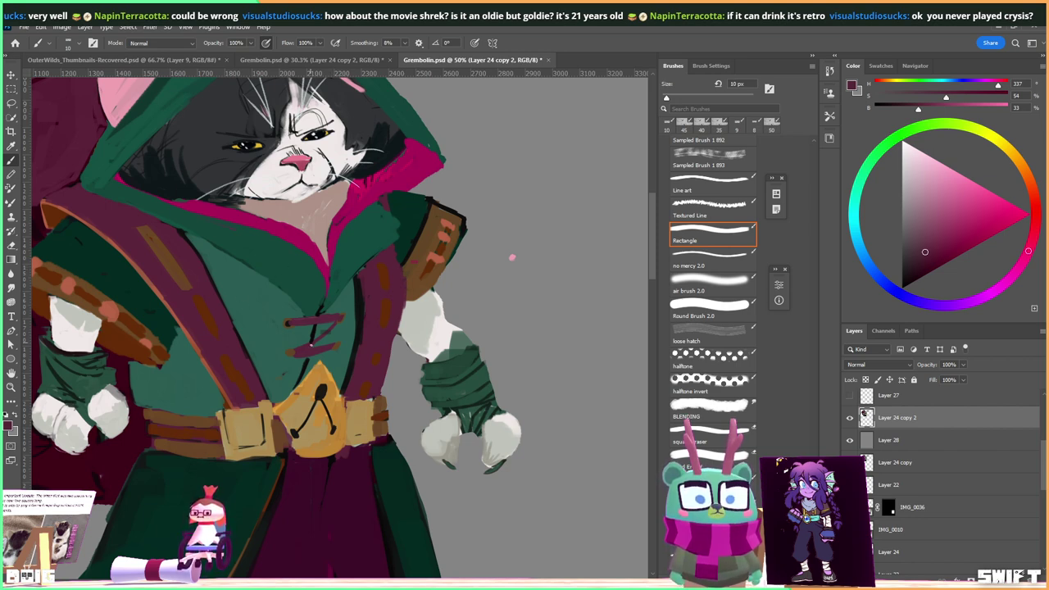
left_click(291, 351, "alt")
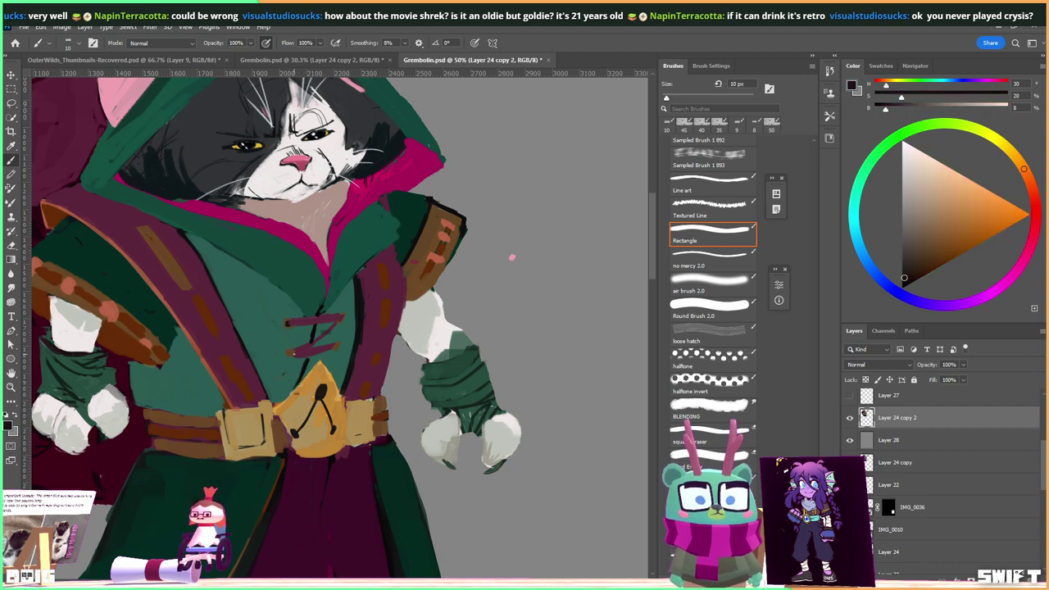
left_click(289, 353, "alt")
left_click(291, 352, "alt")
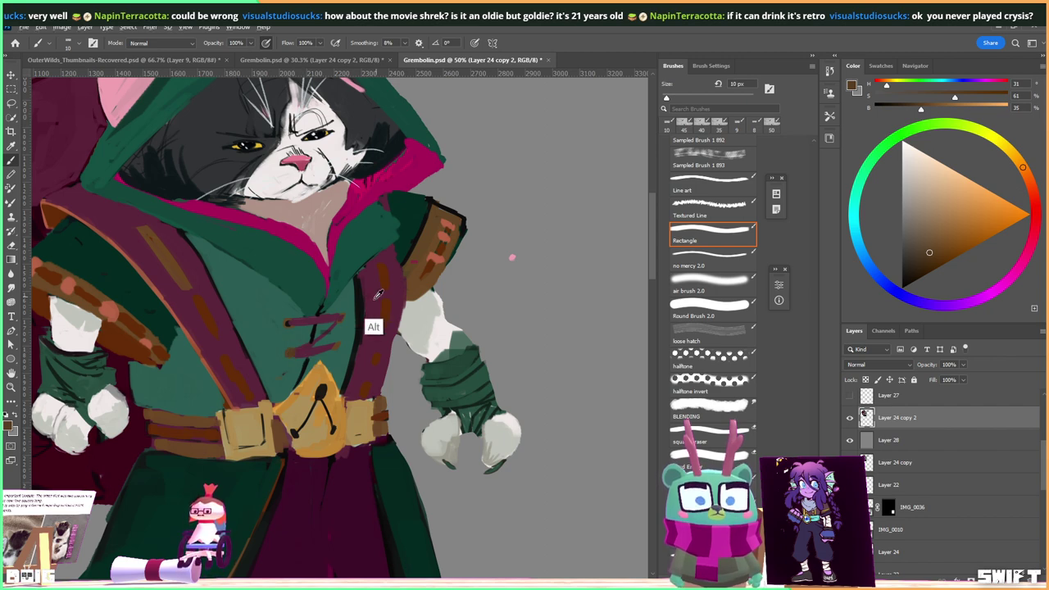
left_click(358, 333, "alt")
left_click(297, 379, "alt")
key("alt")
left_click(293, 324, "alt")
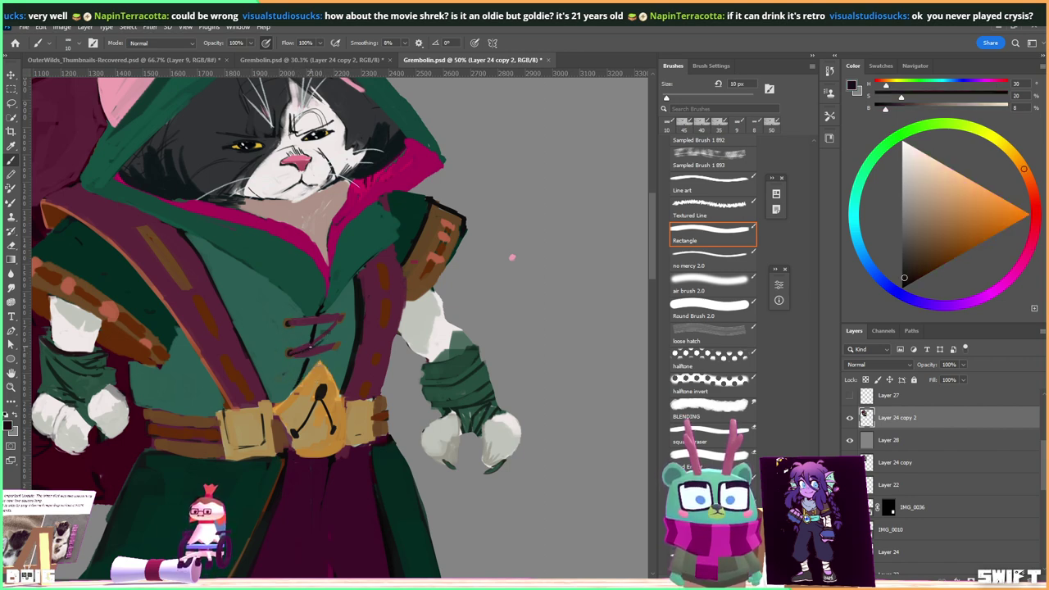
Repaint the diagonal chest lace in near-black and plum, and finish the lower lace's right-hand end with a brown eyelet.
left_click_drag(290, 347, 340, 321)
left_click(300, 349, "alt")
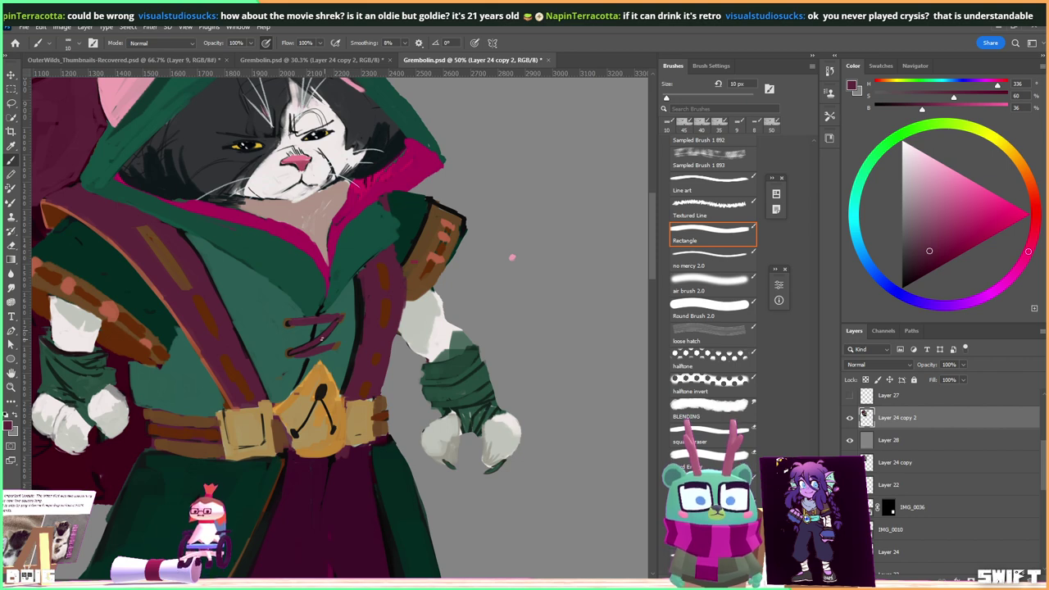
left_click(348, 392, "alt")
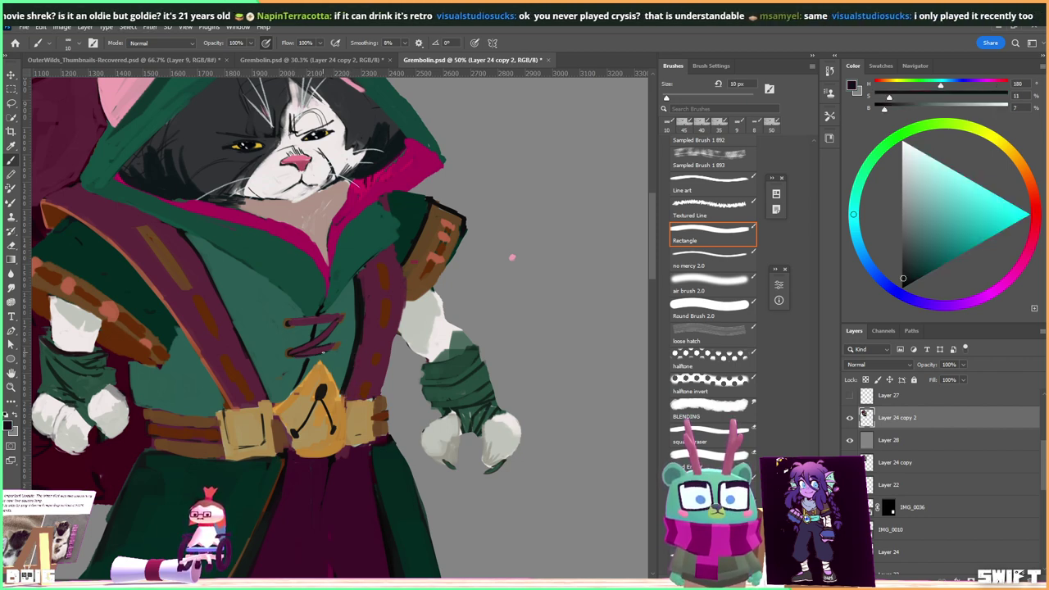
key("alt")
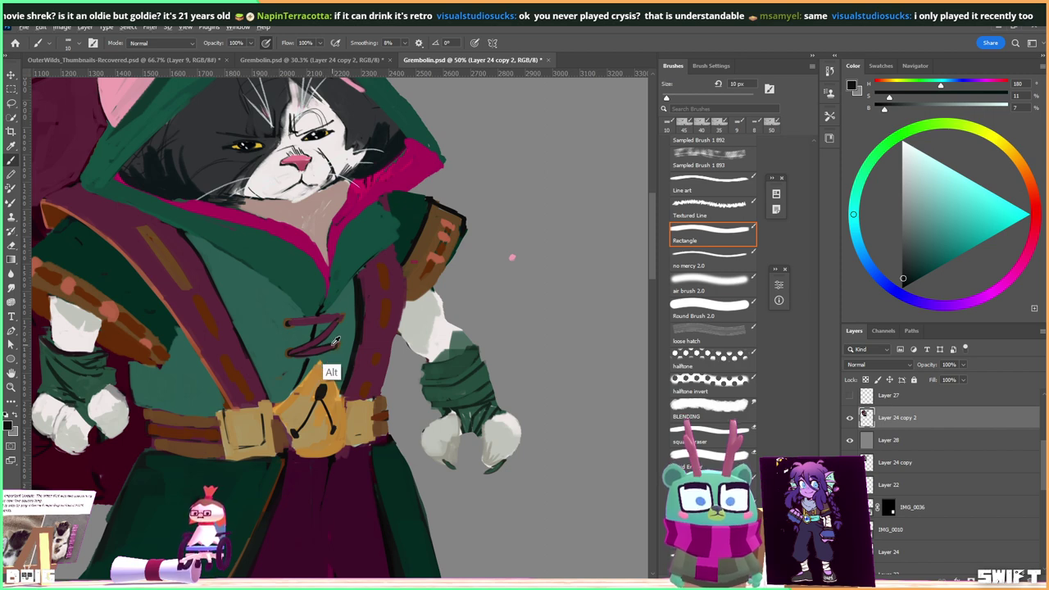
left_click(289, 315, "alt")
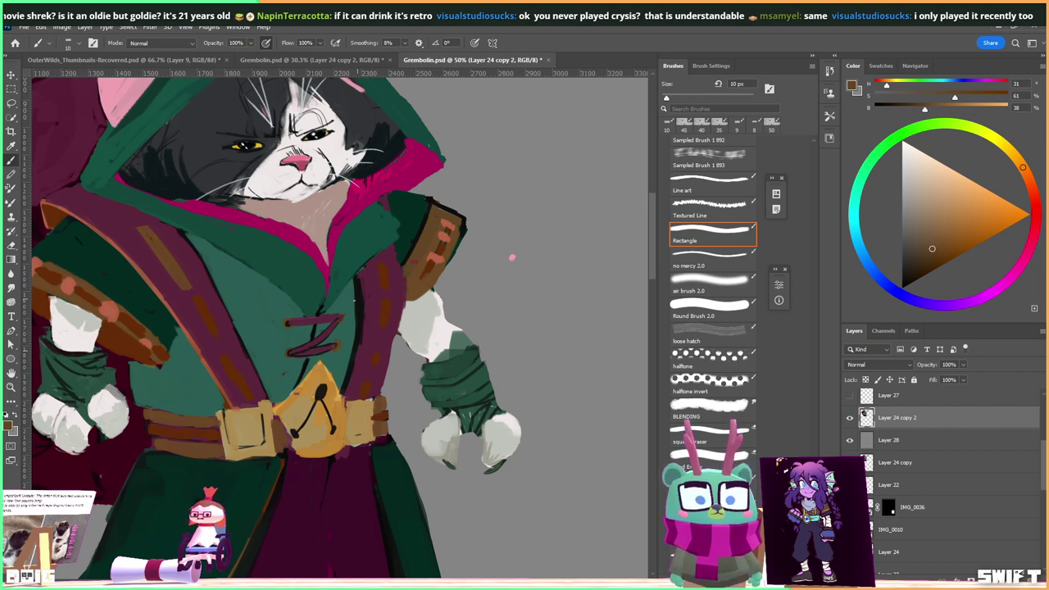
Clean up the inner edge of the right-hand plum strap in sampled dark green, near-black and plum with a 10 px brush.
left_click(331, 289, "alt")
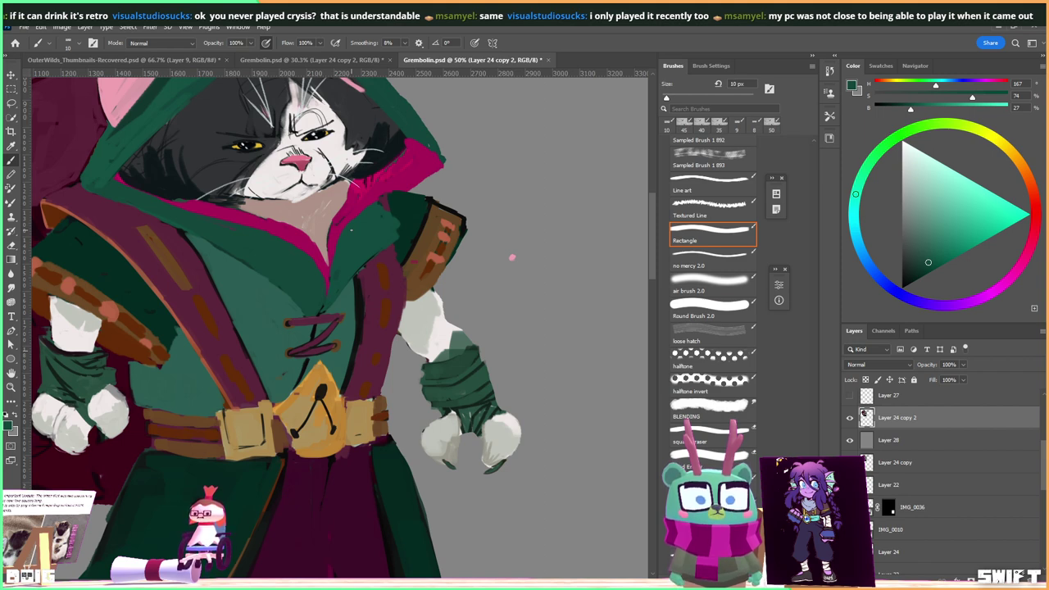
left_click(358, 310, "alt")
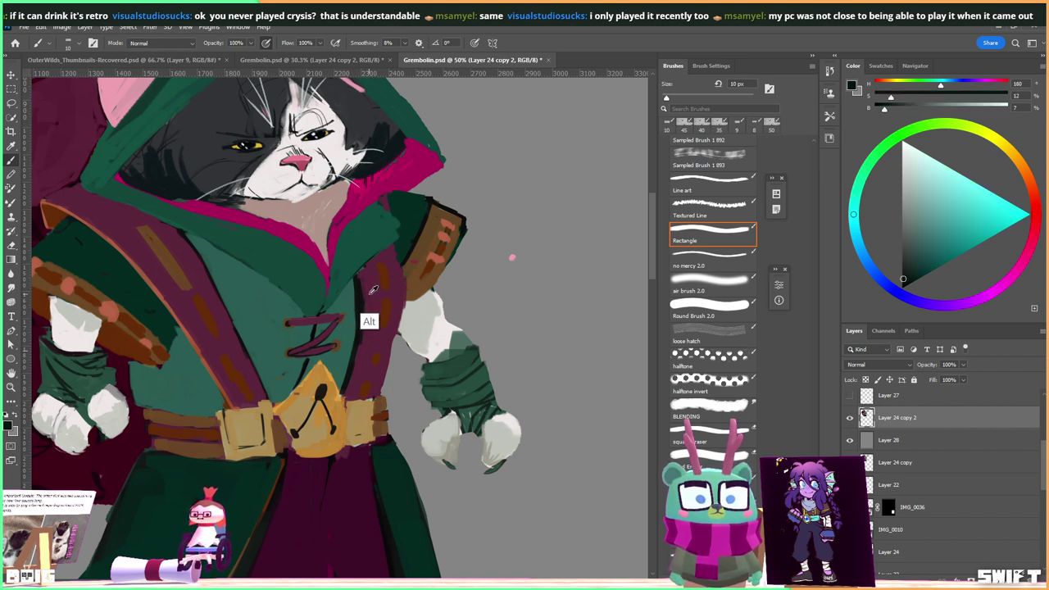
key("bracketright")
key("bracketright")
key("bracketright")
key("bracketright")
key("bracketright")
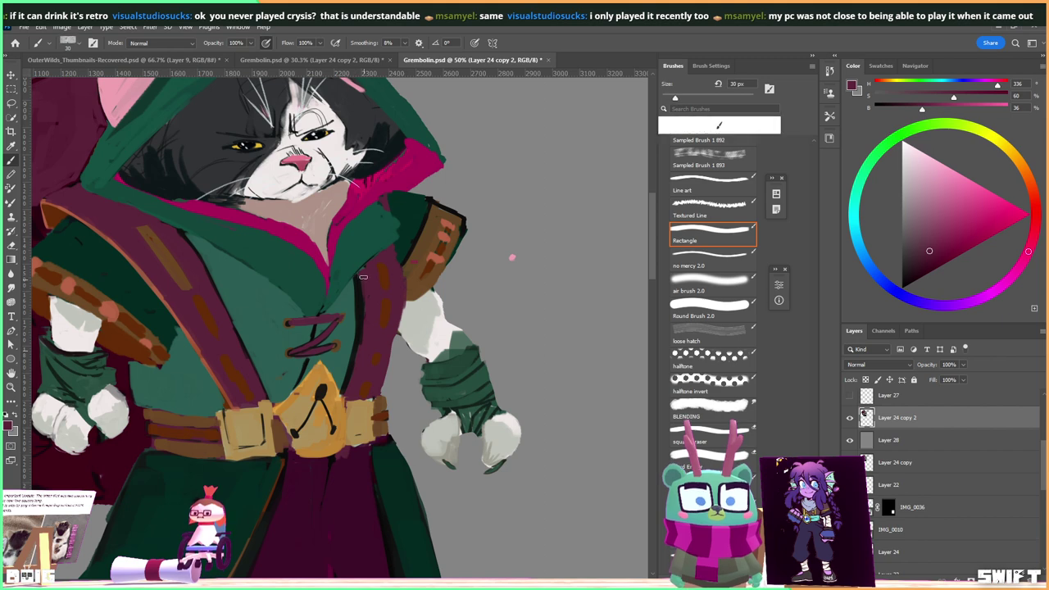
key("bracketleft")
key("bracketleft")
key("bracketleft")
key("bracketleft")
key("bracketleft")
key("bracketleft")
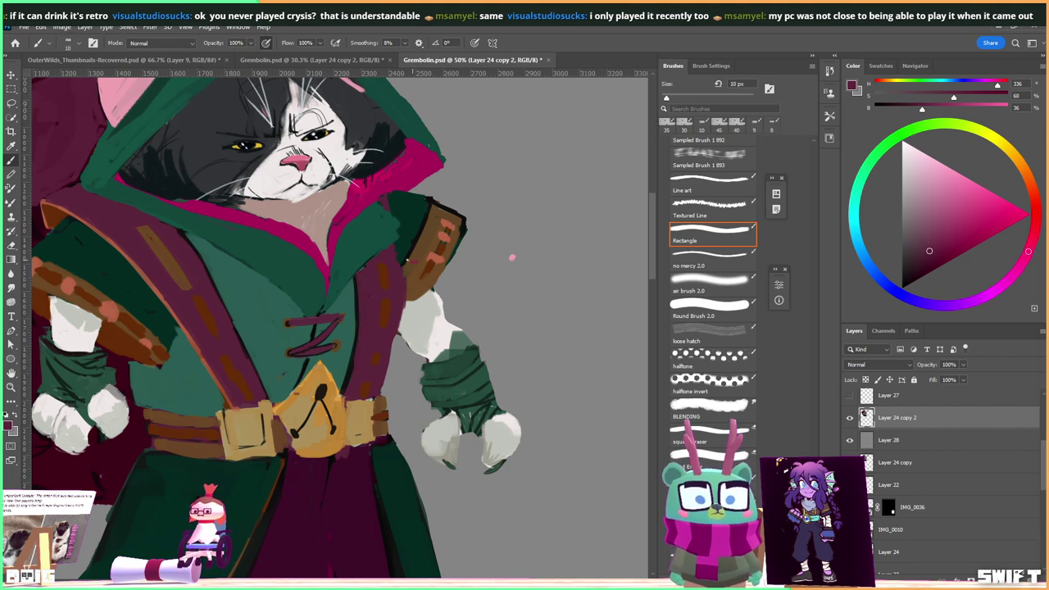
Touch up the square belt buckle beside the pointed plate in sampled tans with a 9 px brush.
mouse_move(258, 327)
left_mouse_down()
mouse_move(276, 287)
mouse_move(314, 282)
left_mouse_up()
left_click(254, 364, "alt")
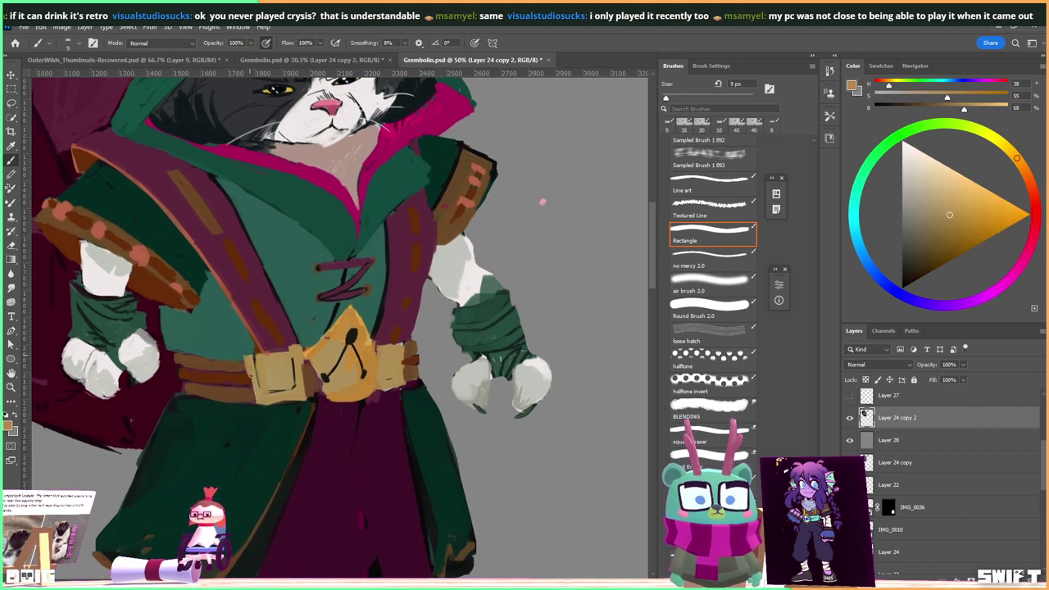
left_click(331, 401, "alt")
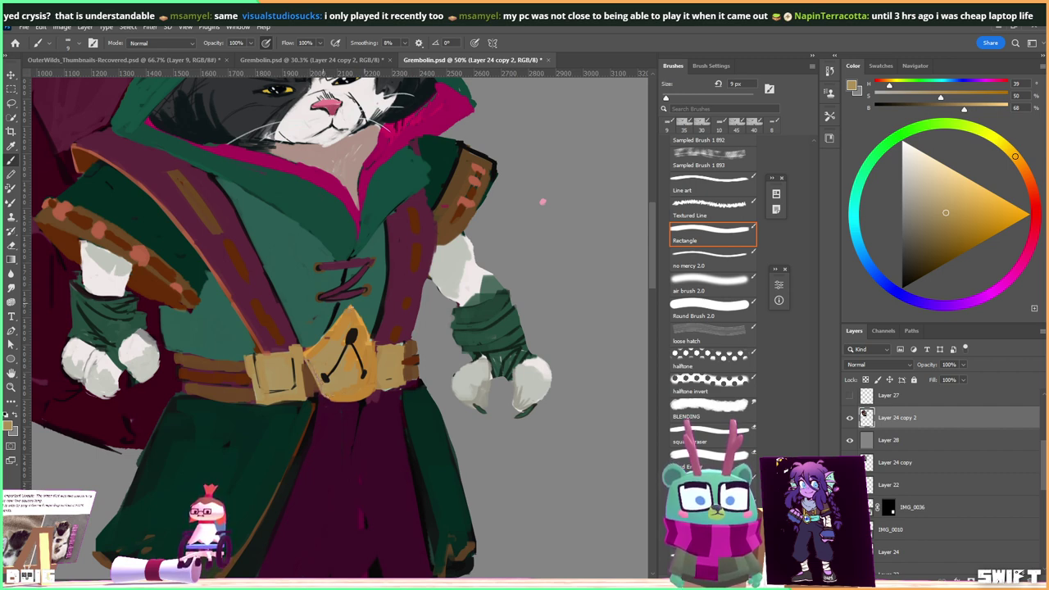
Select the pointed gold belt plate with the Lasso and choose a dark golden brown for a textured brush.
key("l")
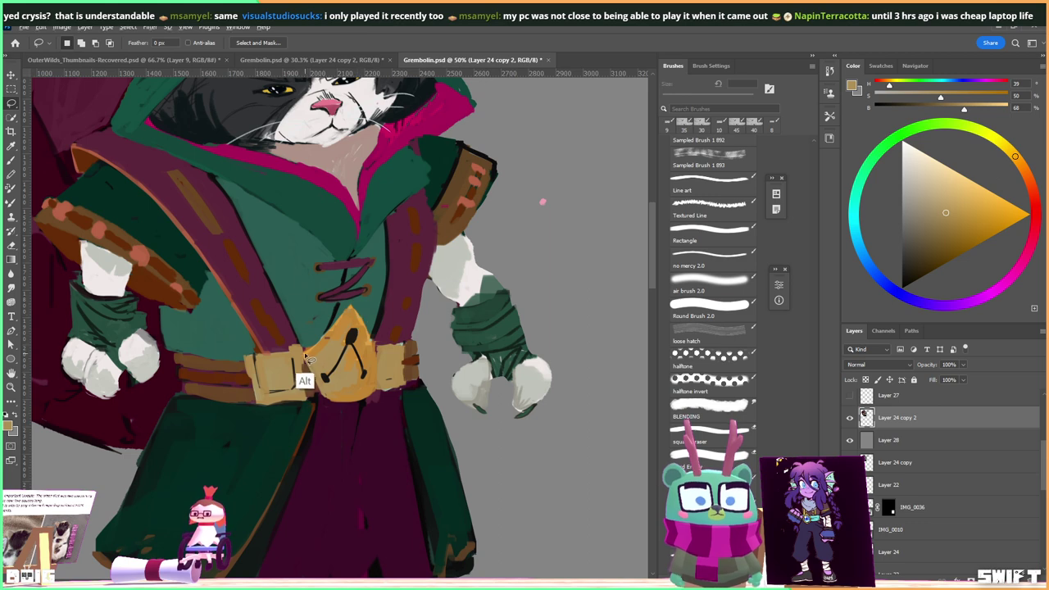
mouse_move(348, 311)
left_mouse_down()
mouse_move(381, 378)
mouse_move(366, 401)
mouse_move(320, 398)
mouse_move(309, 374)
mouse_move(335, 342)
left_mouse_up()
left_click_drag(932, 253, 946, 257)
key("b")
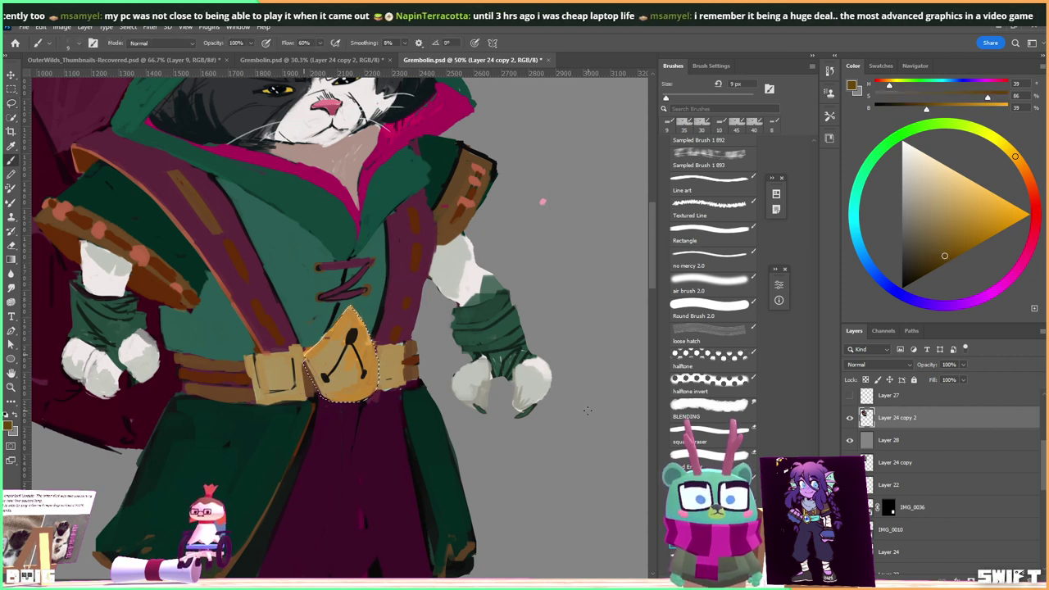
Speckle the lower part of the selected belt plate in sampled brown with the textured brush at 150 px.
left_click(410, 401, "alt")
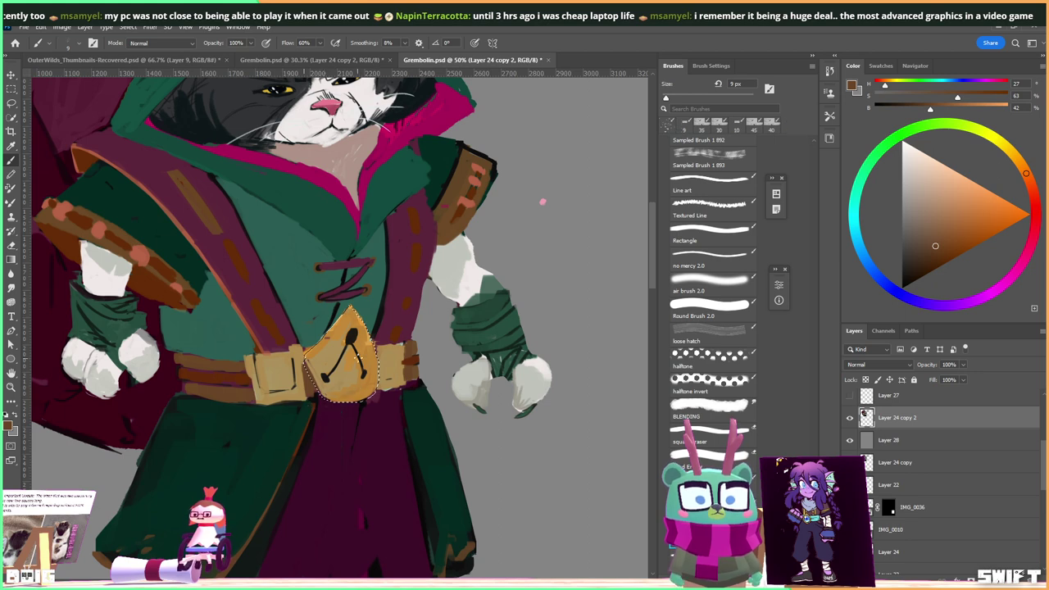
key("bracketright")
key("bracketright")
key("bracketright")
key("bracketright")
key("bracketright")
key("bracketright")
key("bracketright")
key("bracketright")
key("bracketright")
key("bracketright")
key("bracketright")
key("bracketright")
mouse_move(310, 422)
left_mouse_down()
mouse_move(365, 381)
mouse_move(375, 401)
mouse_move(398, 351)
mouse_move(354, 320)
left_mouse_up()
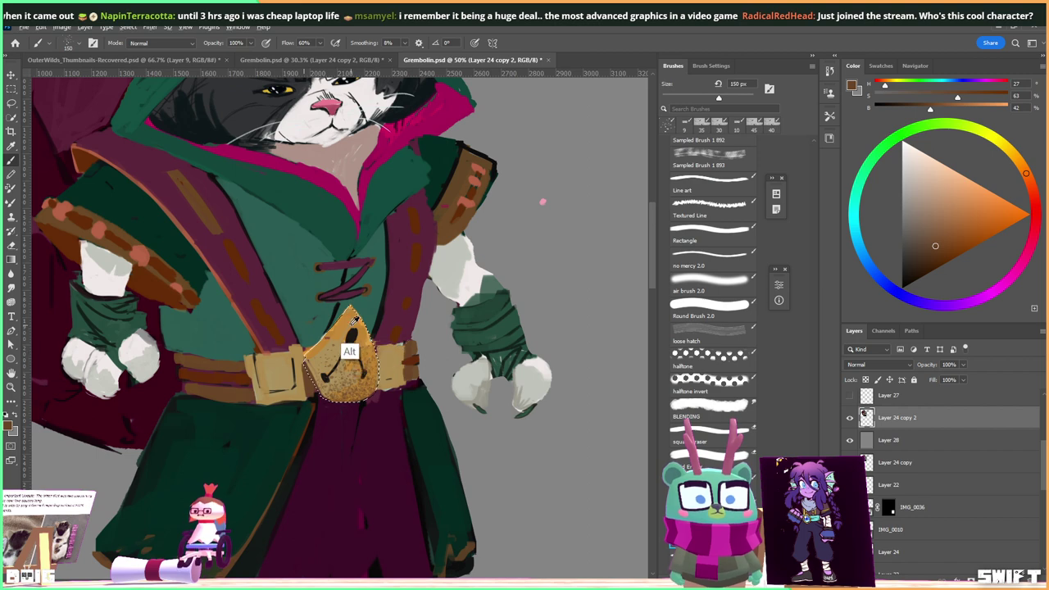
Layer golden and tan speckles over the selected belt plate and its emblem.
left_click(354, 319, "alt")
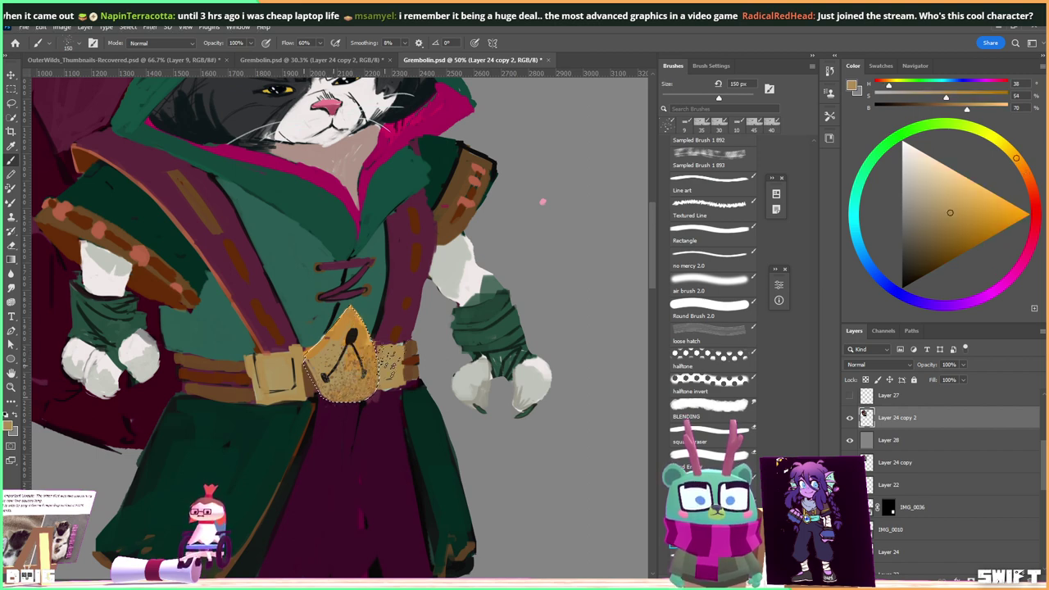
left_click(928, 265)
left_click(1003, 223)
left_click(328, 389, "alt")
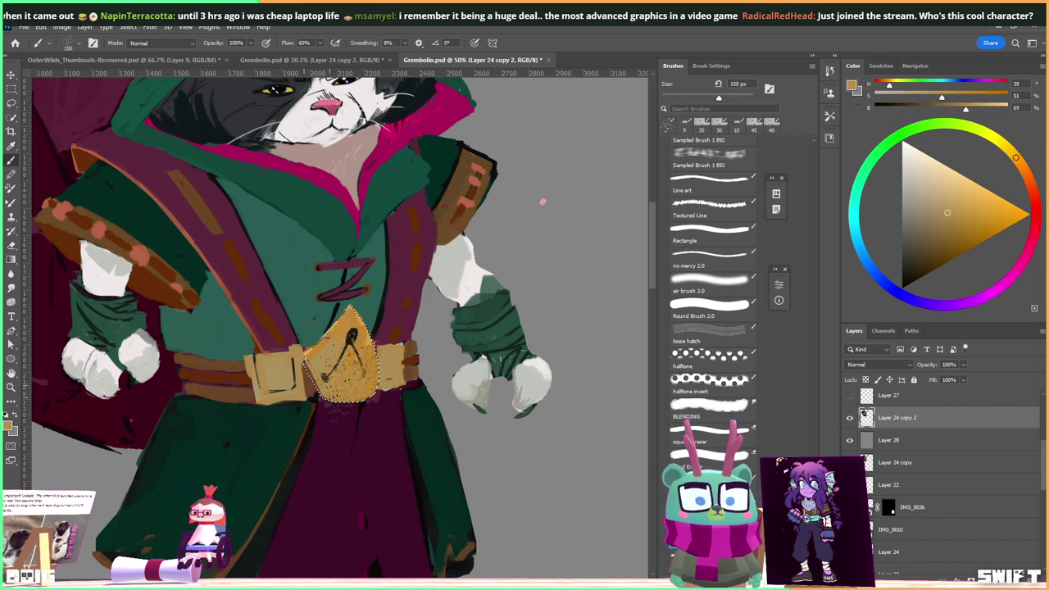
Cover parts of the belt plate's emblem in tan with a dotted-tip brush at 60 px.
left_click(710, 360)
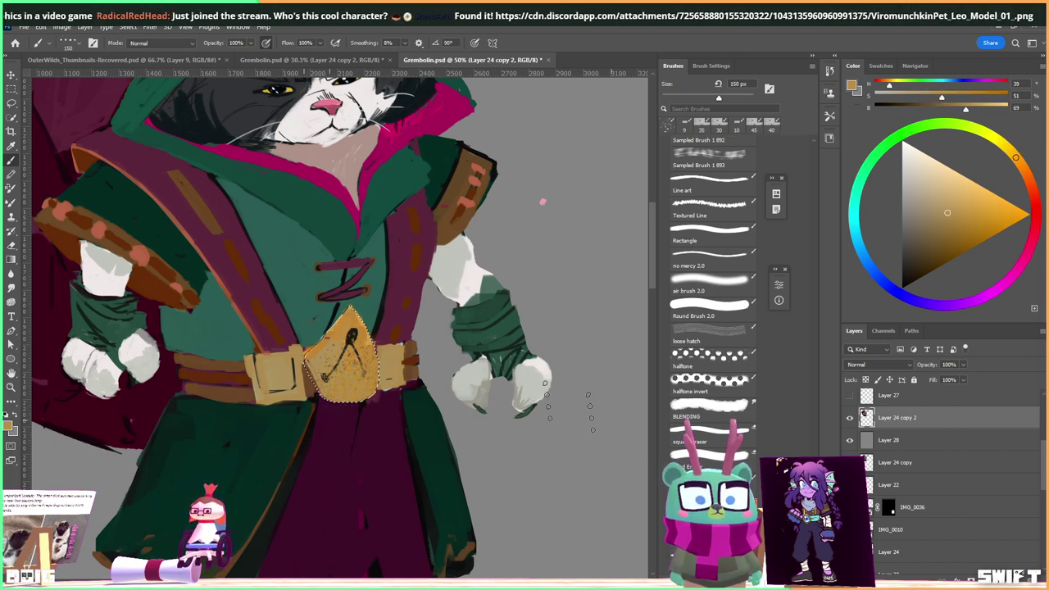
key("bracketleft")
key("bracketleft")
key("bracketleft")
key("bracketleft")
key("bracketleft")
key("bracketleft")
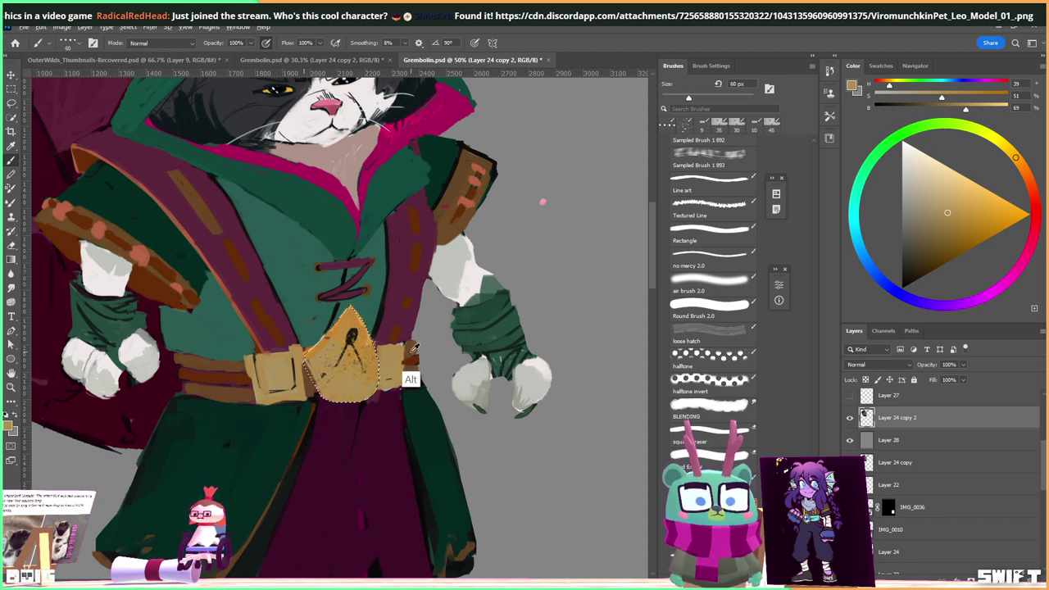
Hatch a brown shadow across the lower half of the belt plate and break it up with sampled golds.
left_click(414, 349, "alt")
mouse_move(342, 392)
left_mouse_down()
mouse_move(364, 373)
mouse_move(369, 396)
left_mouse_up()
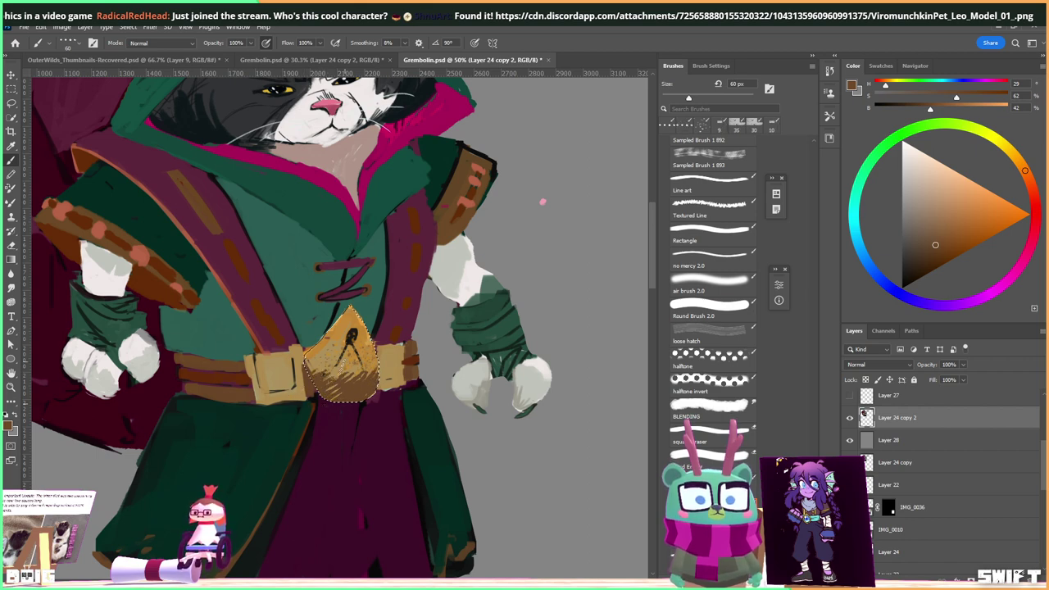
left_click(355, 332, "alt")
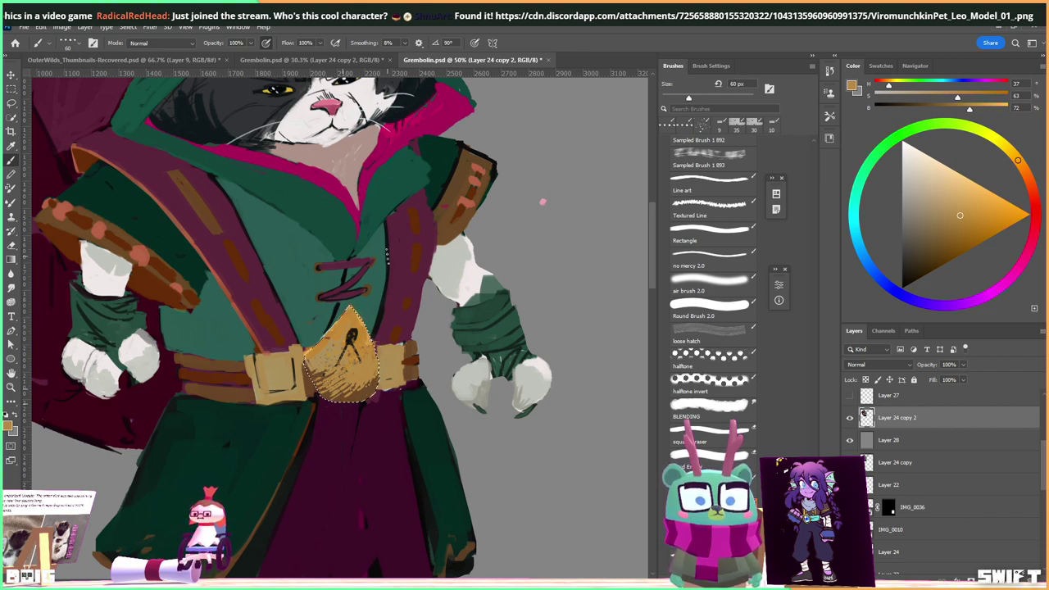
left_click(349, 336, "alt")
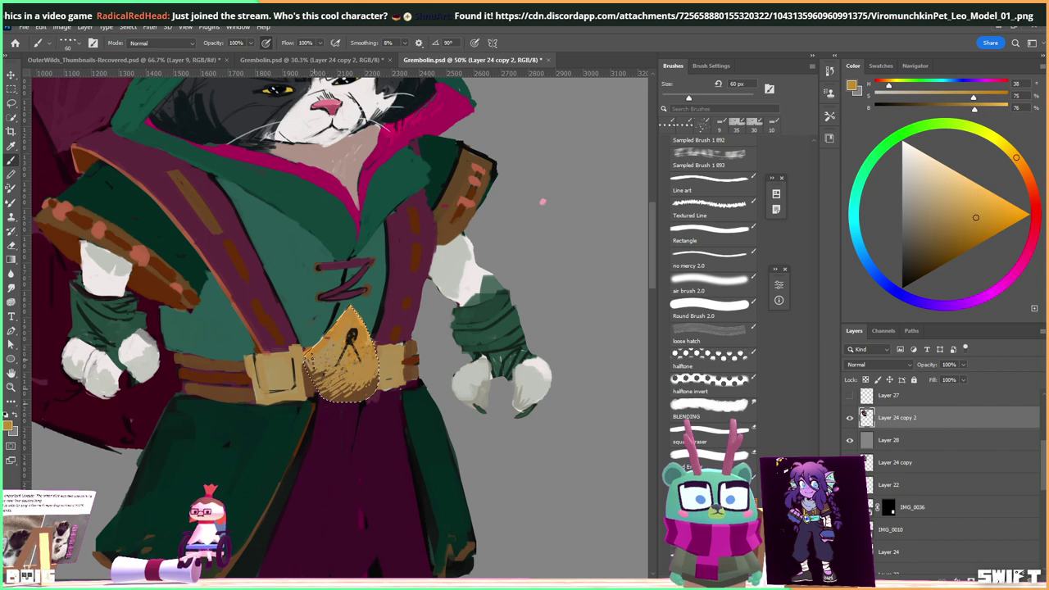
left_click(333, 350, "alt")
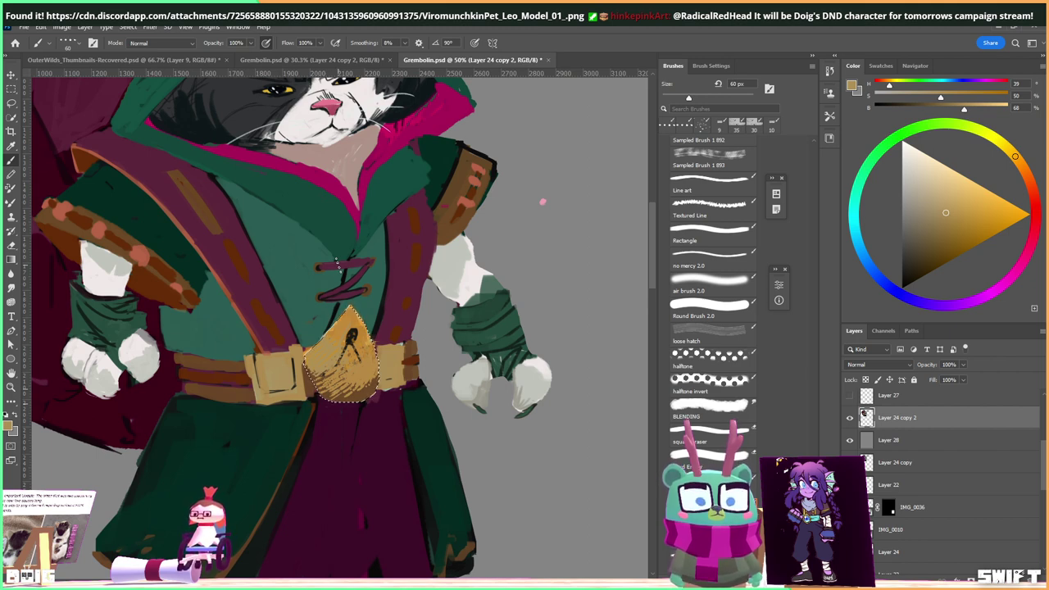
Hatch orange-gold strokes over the belt plate, reducing the dotted-tip brush to 35 px.
left_click(340, 328, "alt")
key("bracketleft")
key("bracketleft")
key("bracketleft")
key("bracketleft")
key("bracketleft")
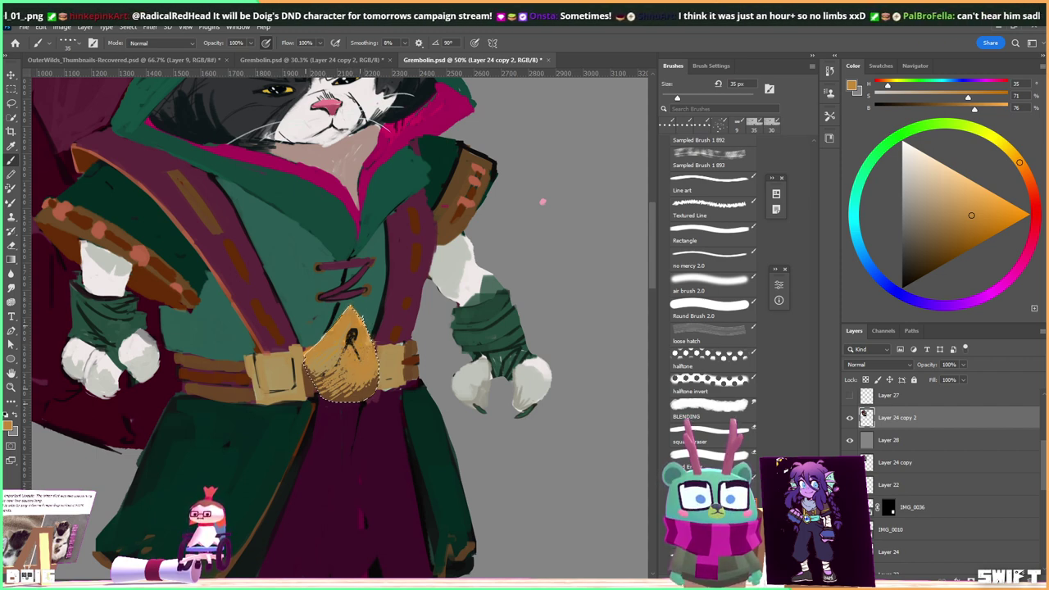
Darken the emblem's round top in sampled near-black and refine the plate's hatching in sampled orange, brown and gold.
left_click(351, 335, "alt")
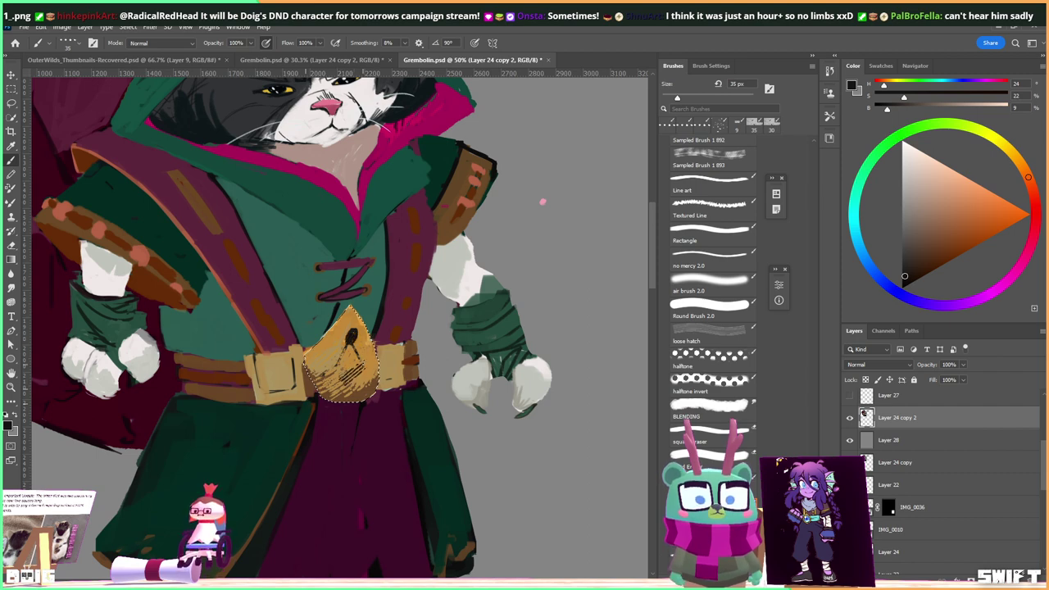
key("alt")
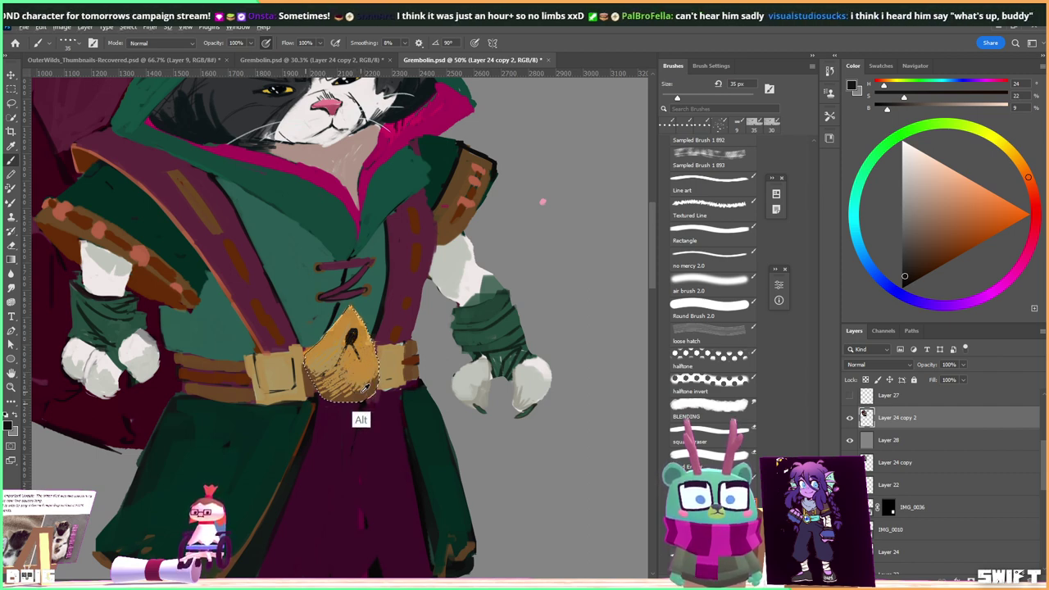
left_click(365, 370, "alt")
left_click(365, 376, "alt")
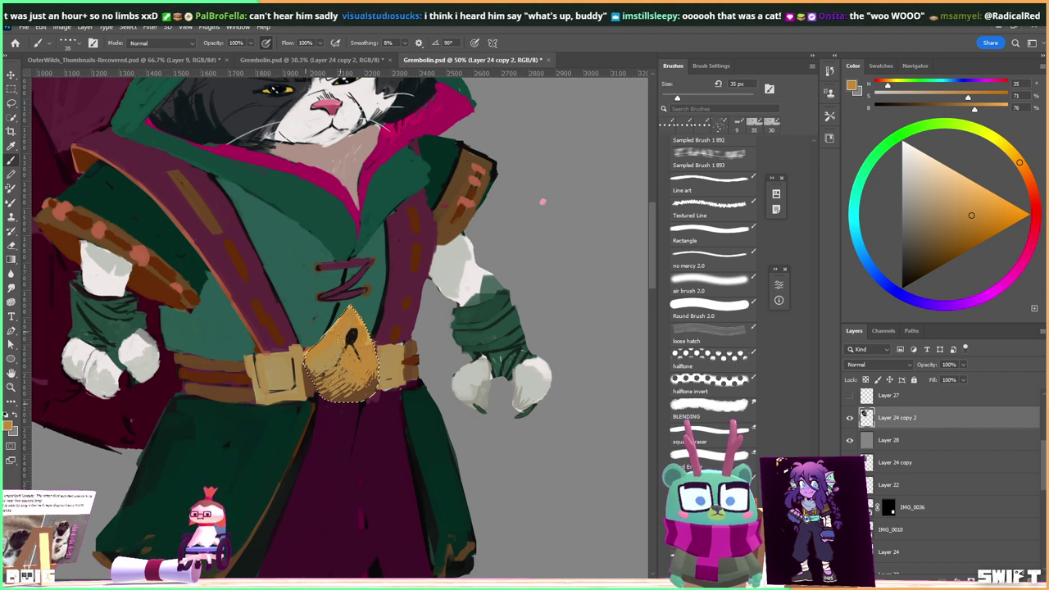
left_click(400, 430, "alt")
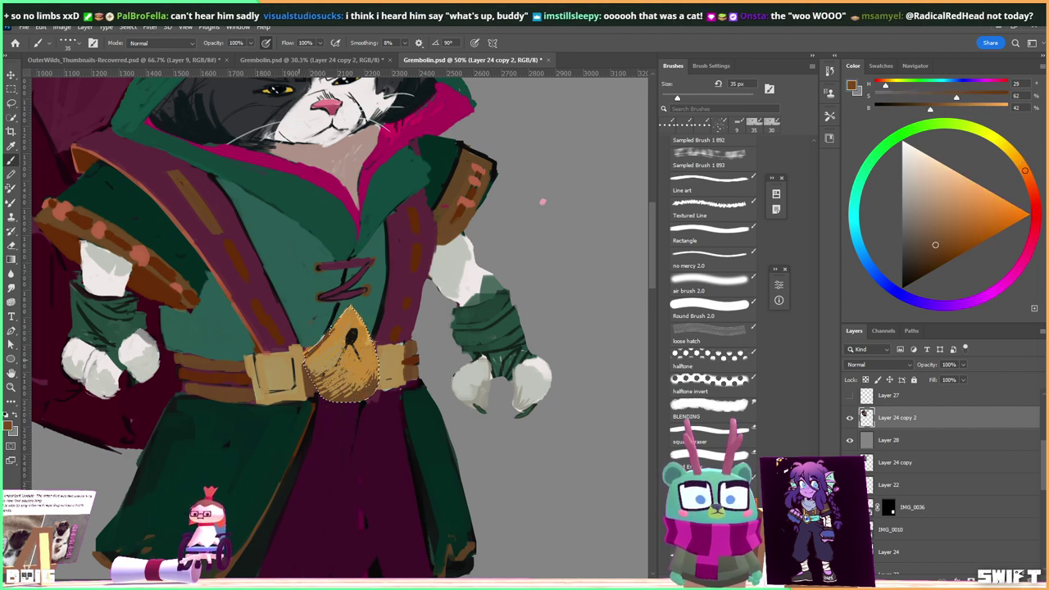
left_click(350, 319, "alt")
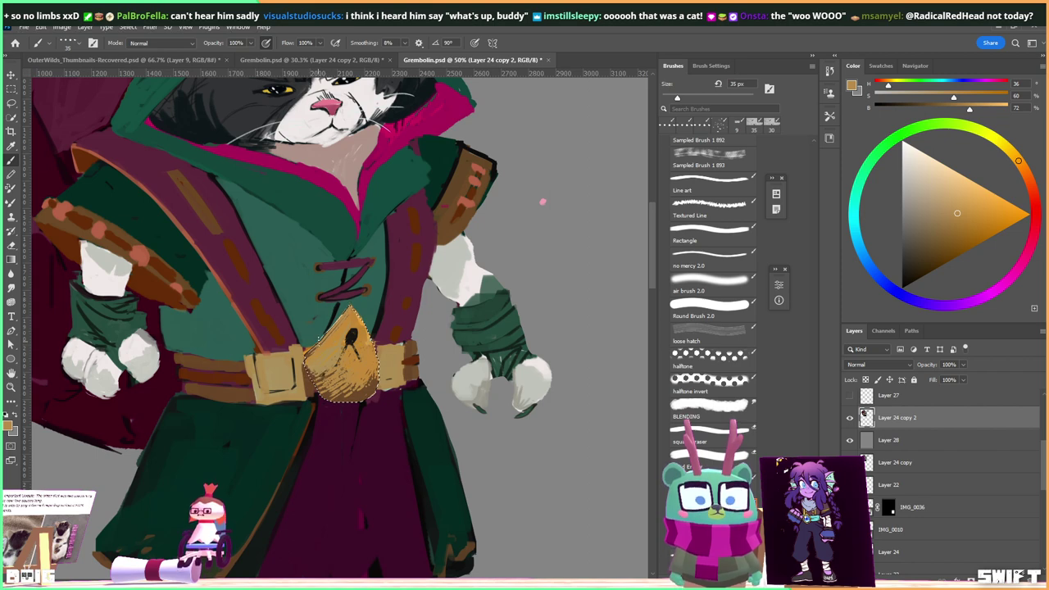
Sample brown and gold tones from the belt buckle and refine the shading inside its selection.
left_click(308, 383, "alt")
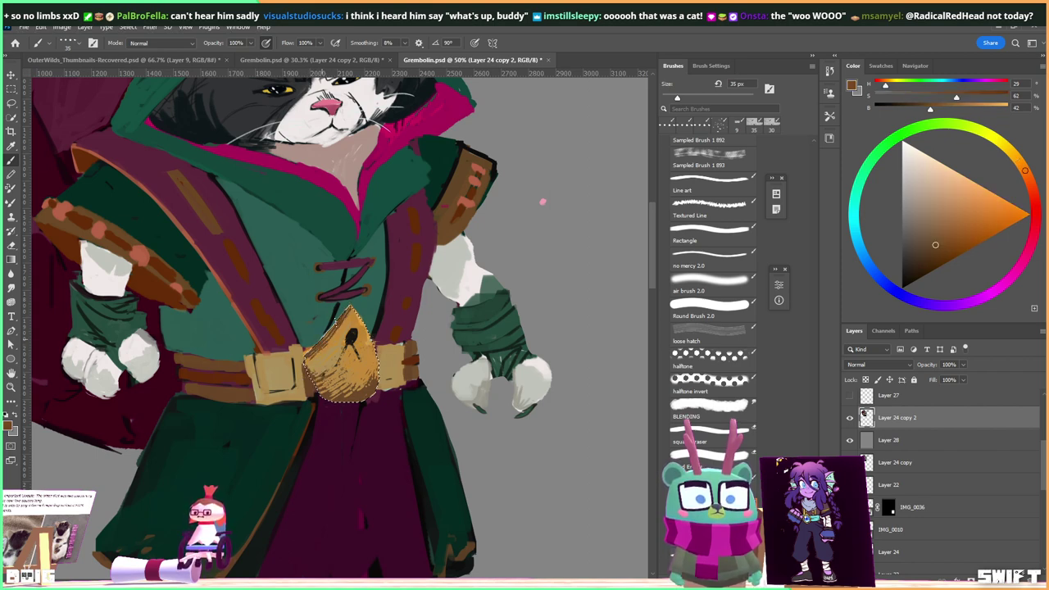
left_click(314, 341, "alt")
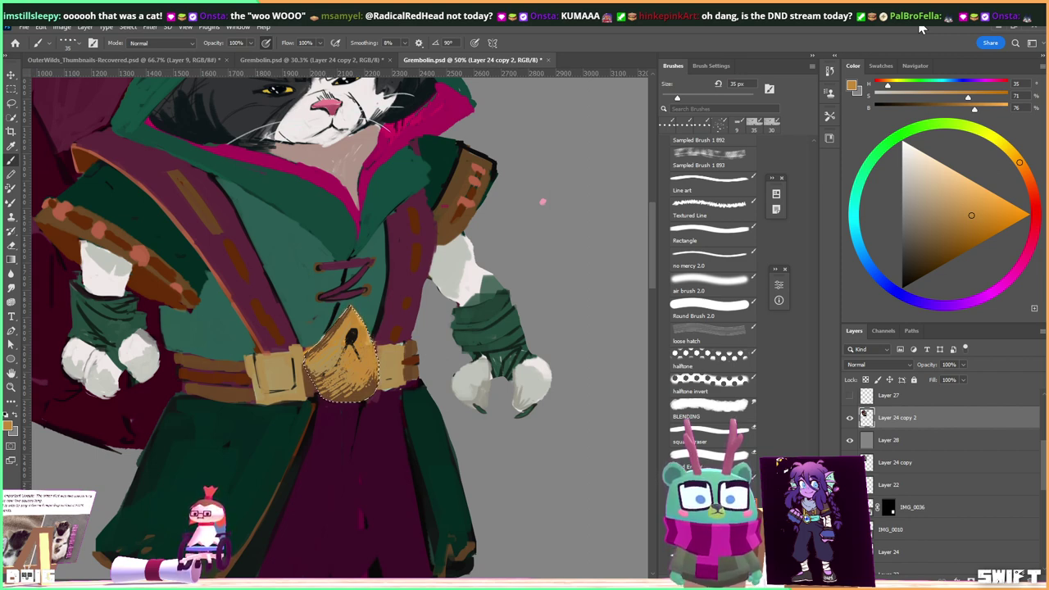
left_click(306, 371, "alt")
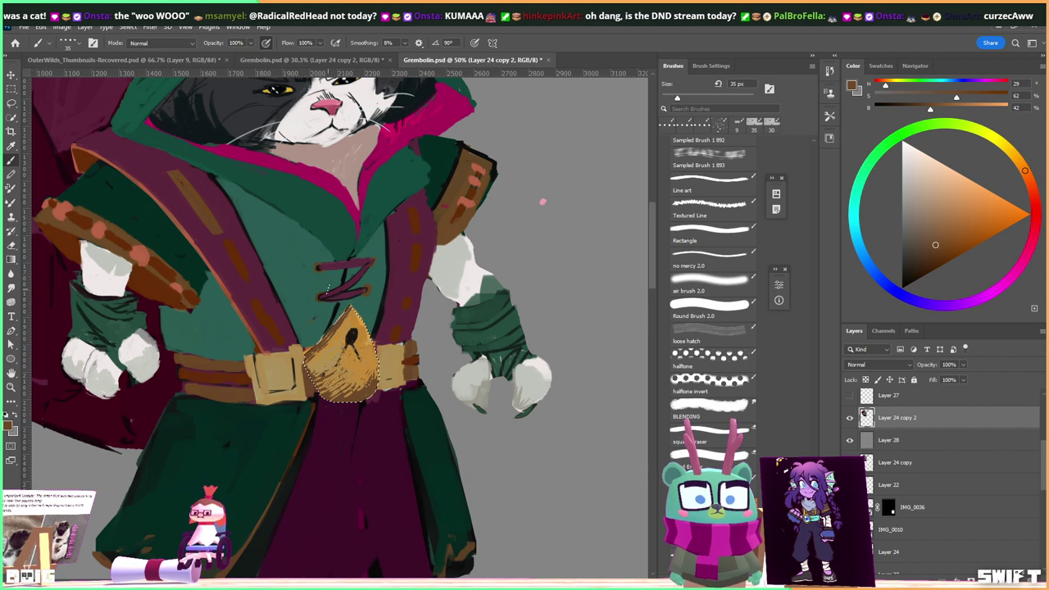
Add a new layer and lay a light orange gradient over the selected belt buckle.
left_click(988, 199)
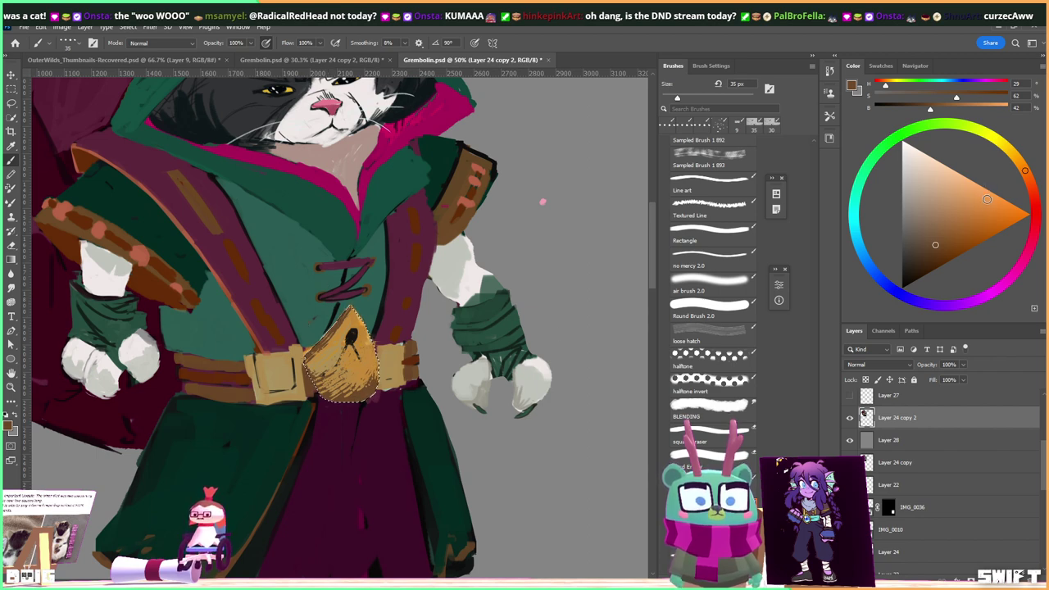
key("ctrl+shift+alt+n")
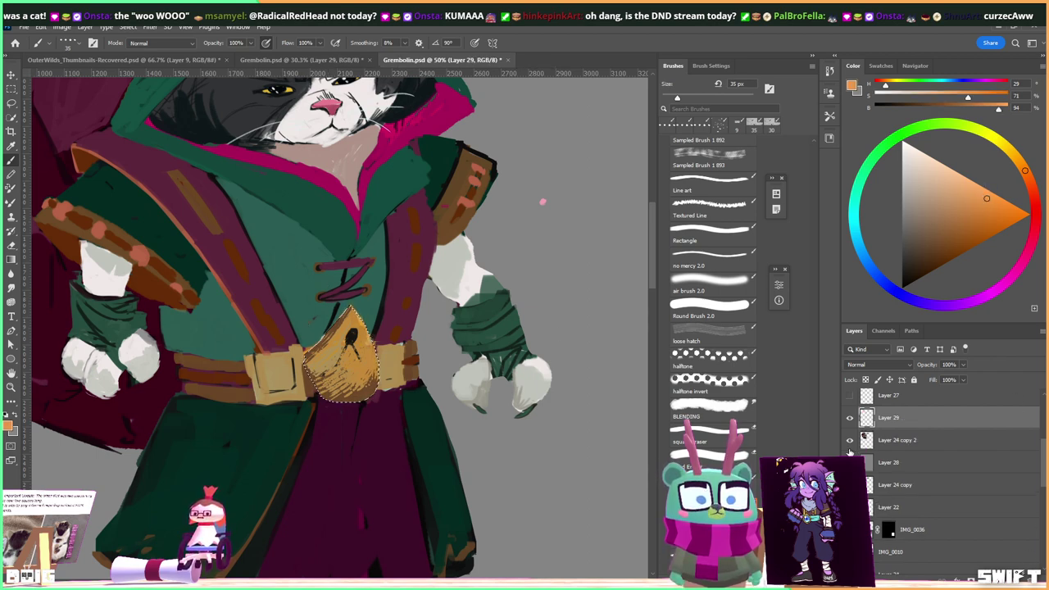
key("g")
key("g")
key("g")
key("g")
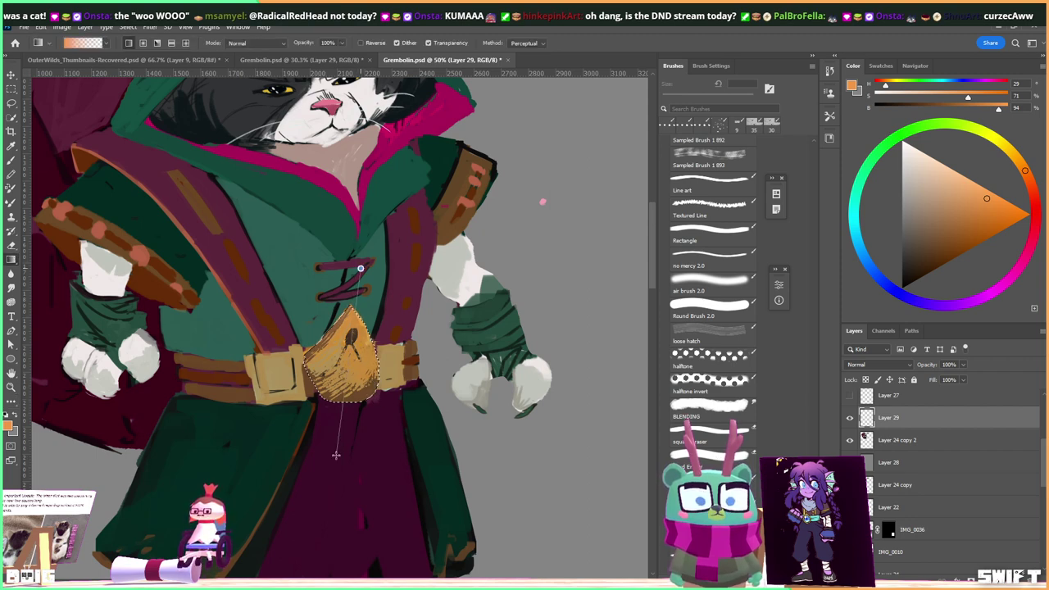
left_click_drag(339, 434, 339, 482)
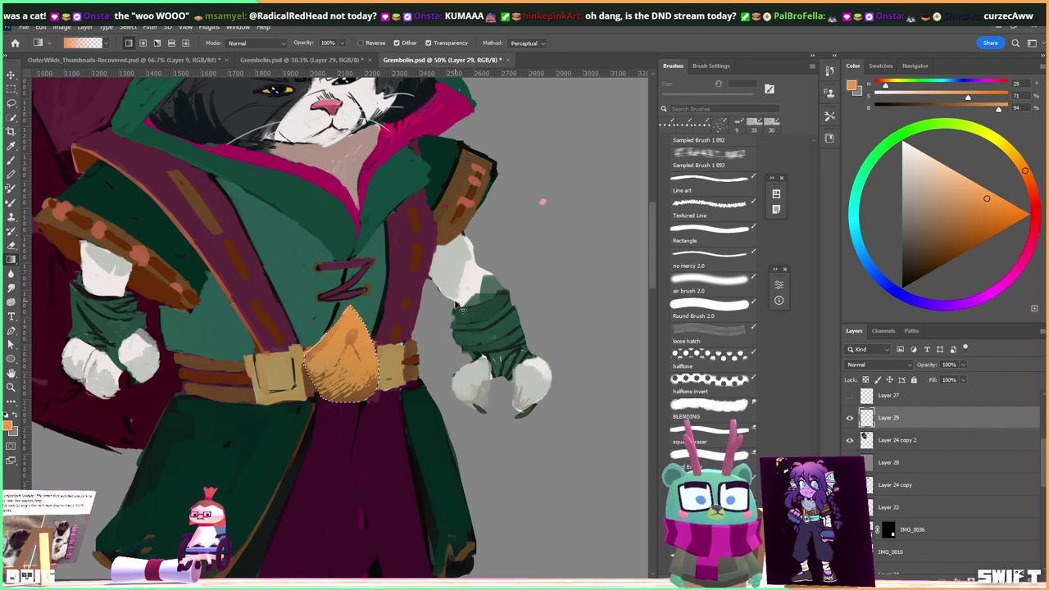
Adjust the buckle gradient with Hue/Saturation, setting hue to +55 and lightness to -46.
key("ctrl+u")
left_click_drag(556, 195, 513, 200)
mouse_move(555, 206)
left_mouse_down()
mouse_move(588, 206)
mouse_move(552, 209)
mouse_move(575, 212)
left_mouse_up()
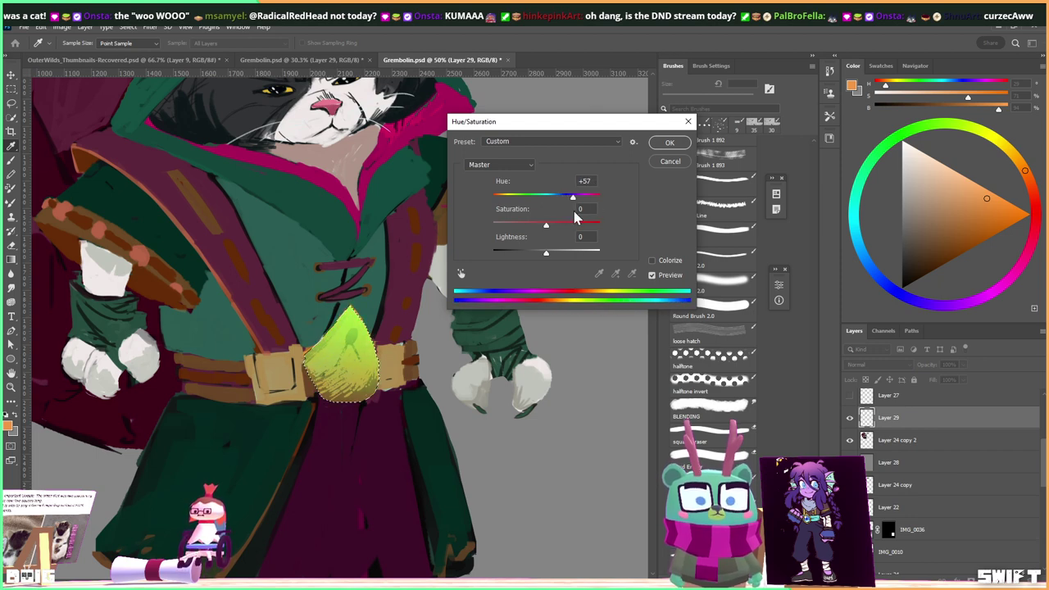
left_click_drag(542, 255, 523, 255)
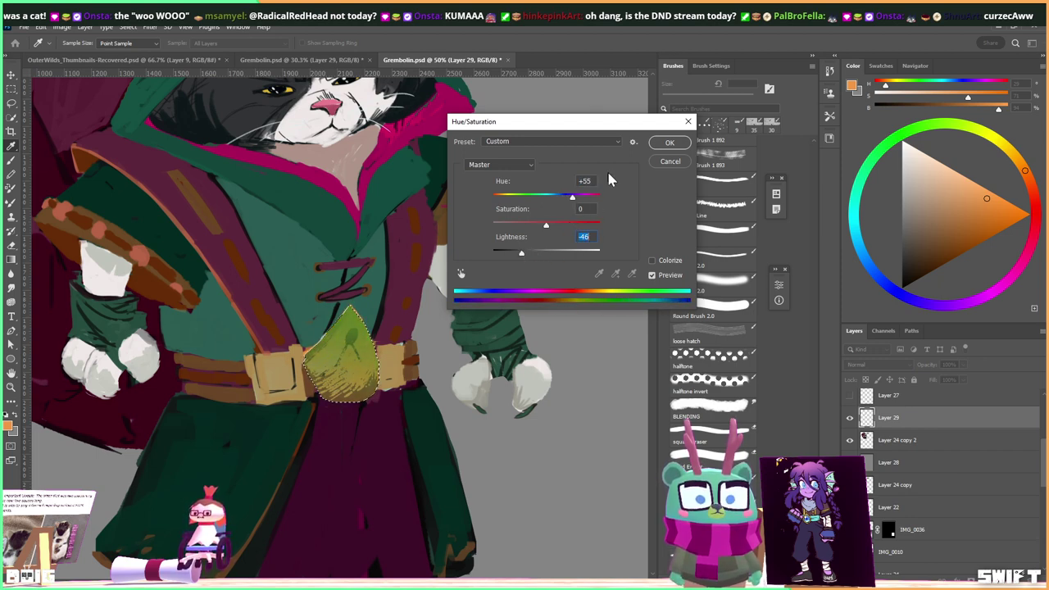
left_click(668, 144)
Set the gradient layer's blend mode to Exclusion and its opacity to 55%.
left_click(859, 365)
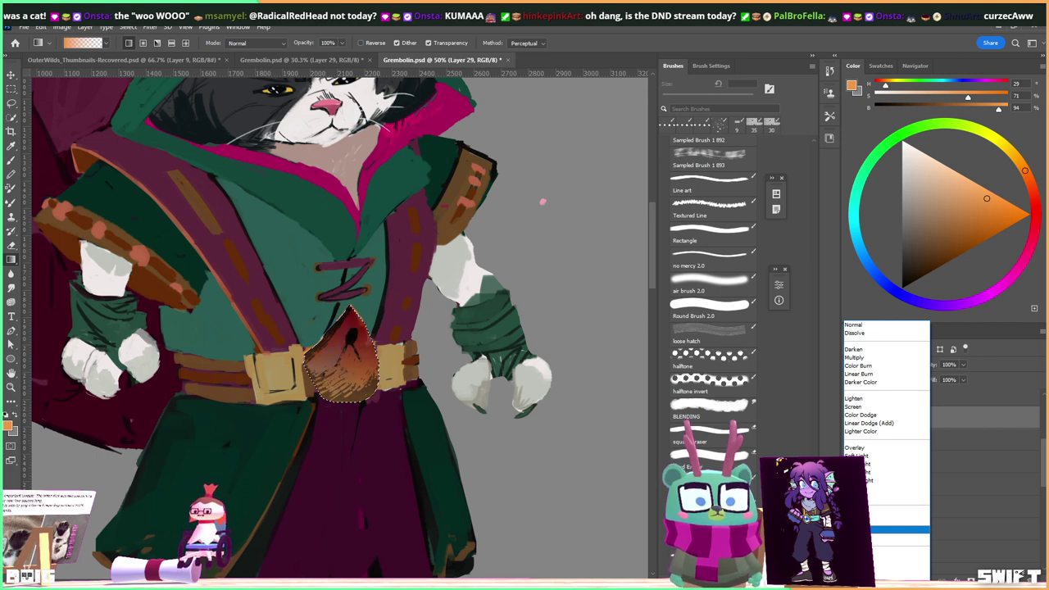
left_click(872, 523)
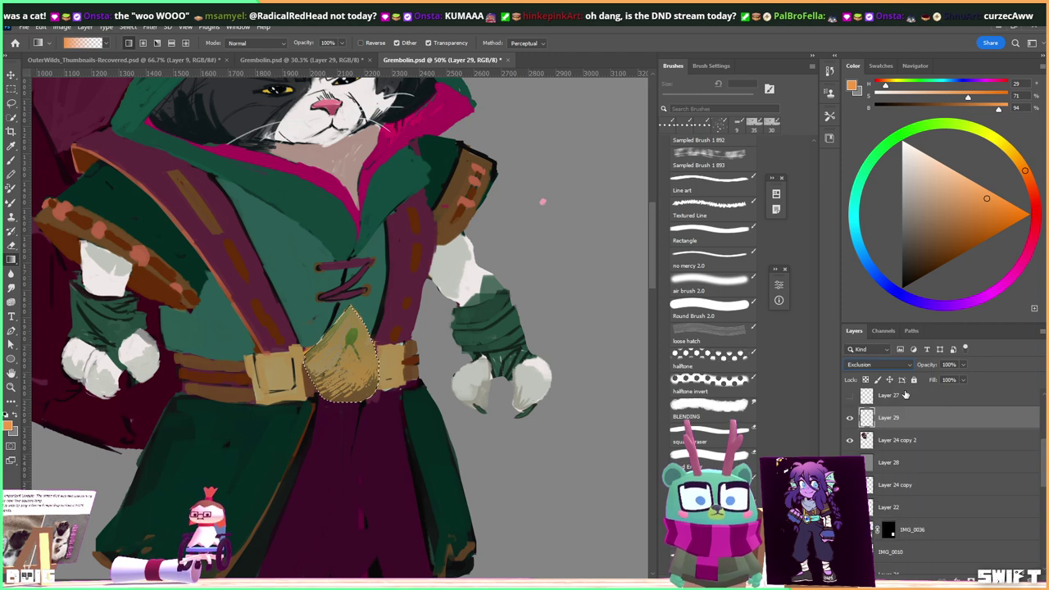
left_click_drag(960, 363, 941, 383)
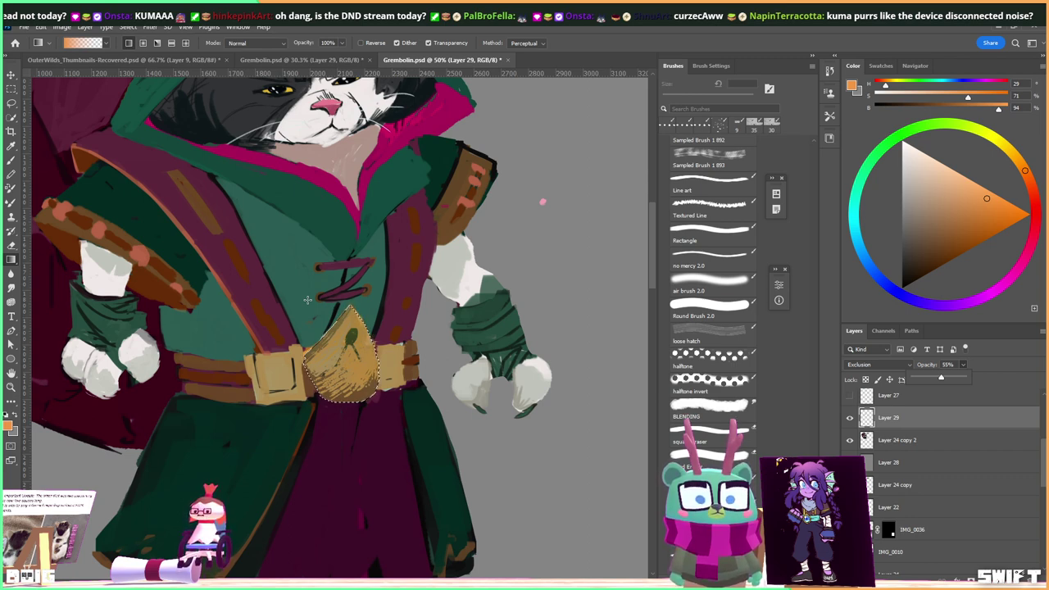
Apply a bright magenta gradient to the buckle on the Exclusion layer and reduce the layer's opacity to 29%.
left_click(374, 327)
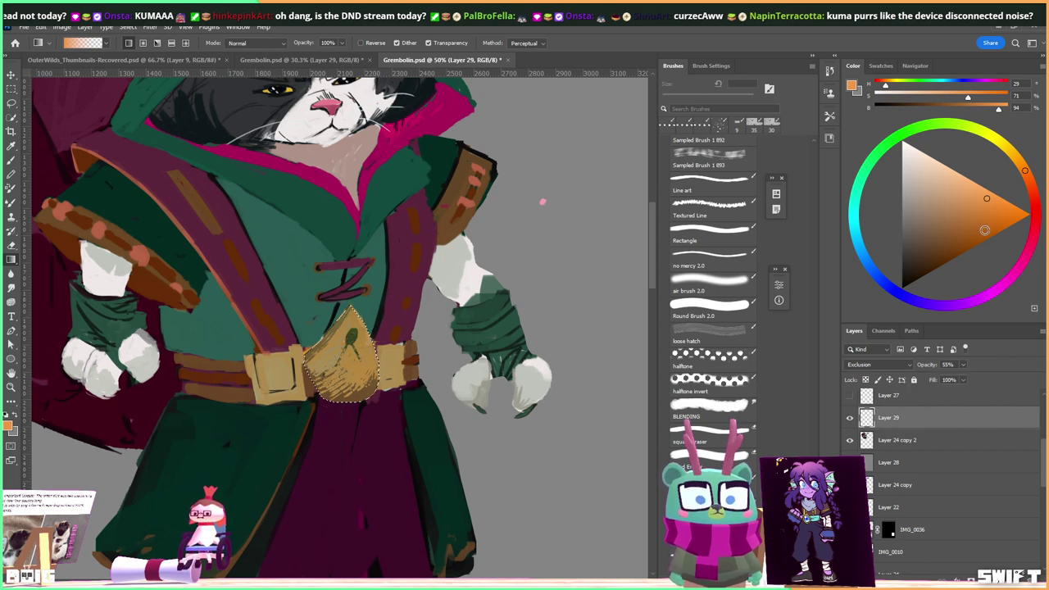
left_click(1016, 273)
left_click(1008, 206)
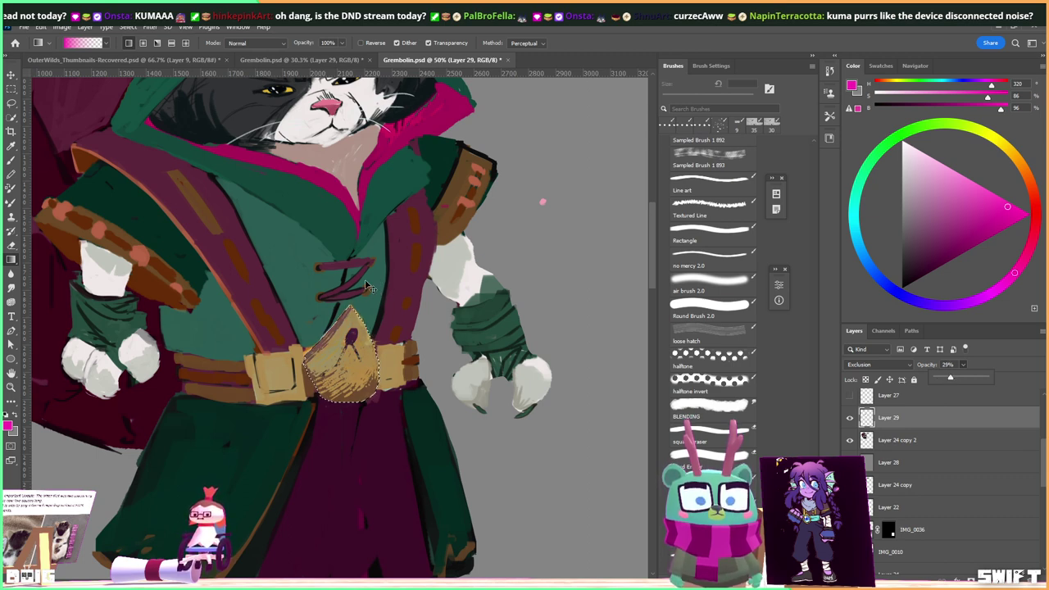
key("ctrl+d")
left_click_drag(367, 286, 378, 262)
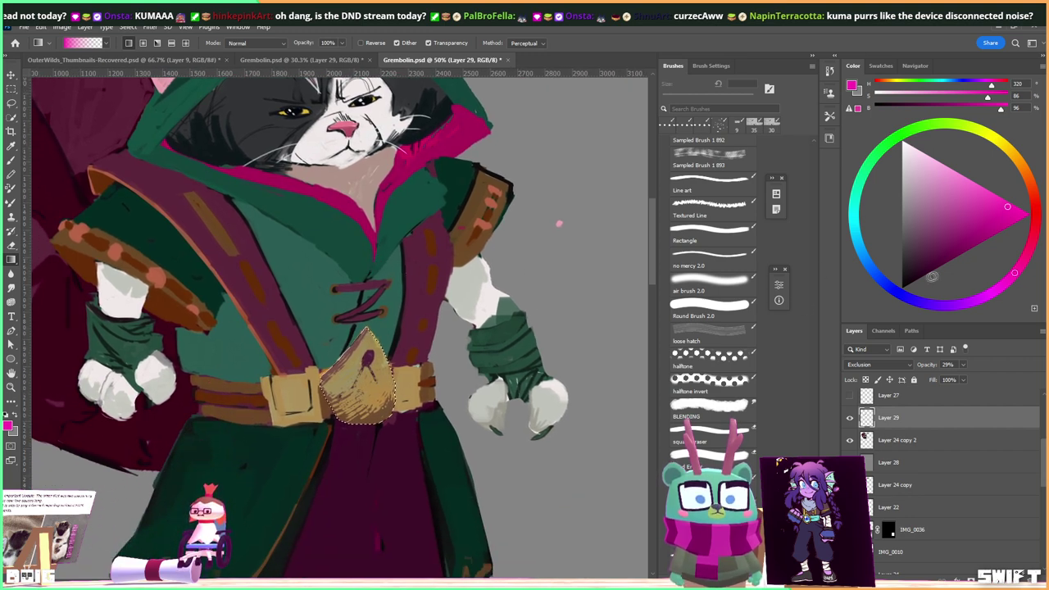
Choose a dark red and lay a gradient of it over the selected buckle on a new layer.
left_click(925, 275)
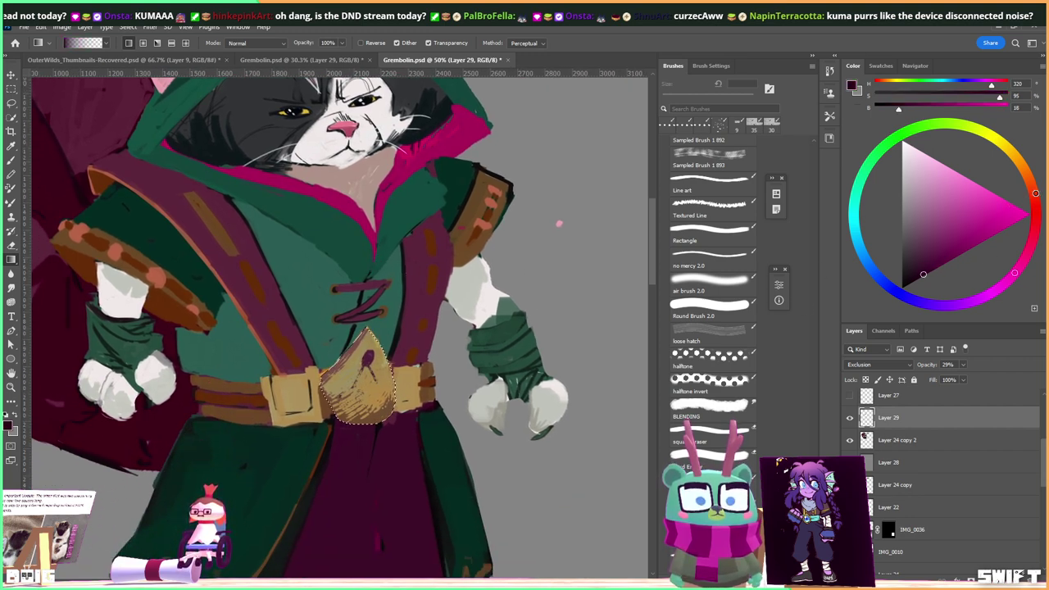
key("x")
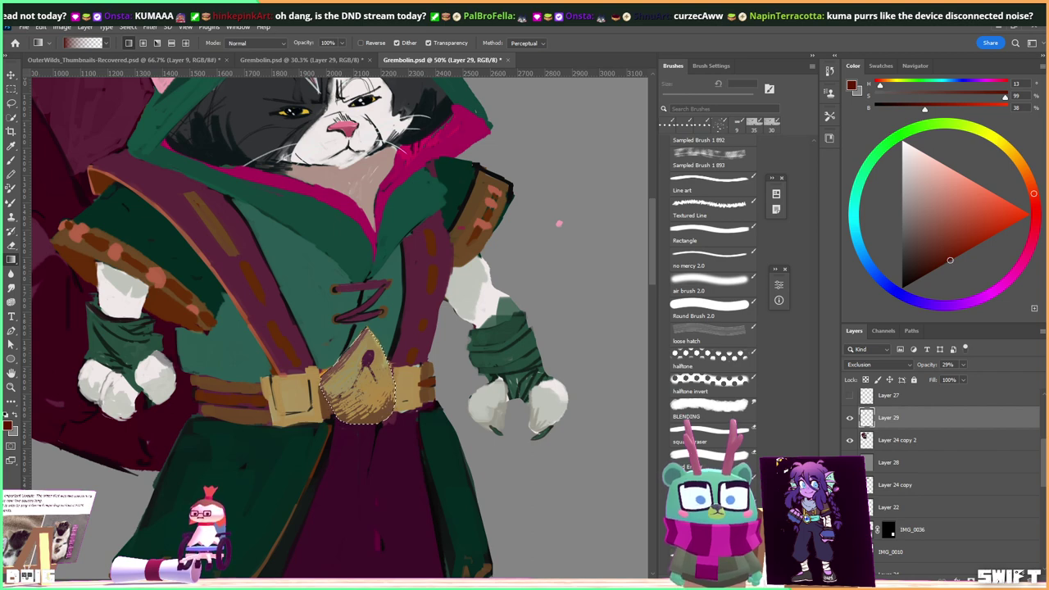
key("ctrl+shift+alt+n")
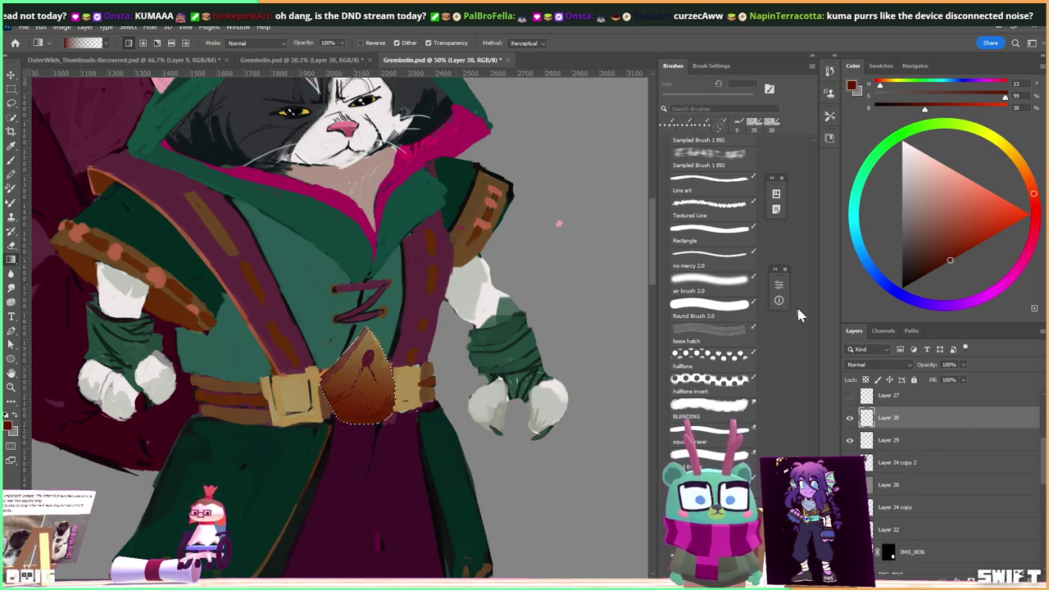
Set the dark red gradient layer to 46% opacity with the Pin Light blend mode.
left_click(964, 365)
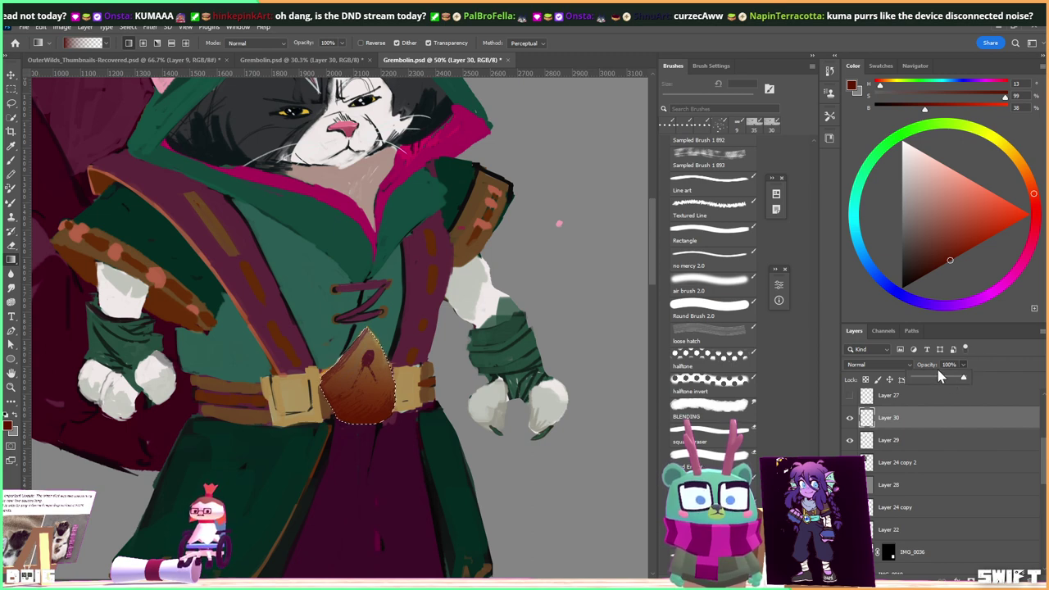
left_click(877, 365)
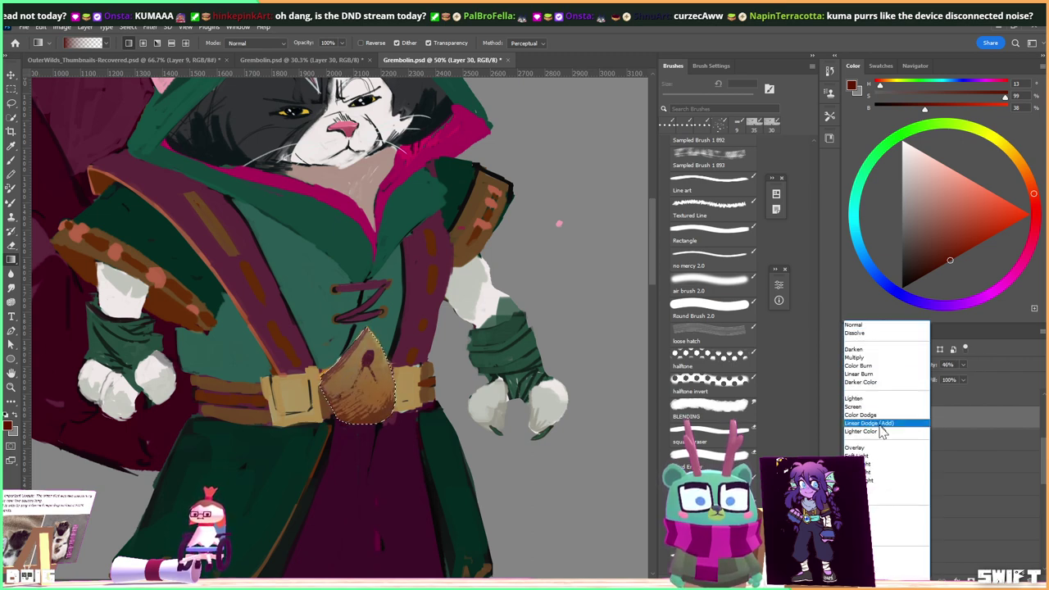
left_click(896, 490)
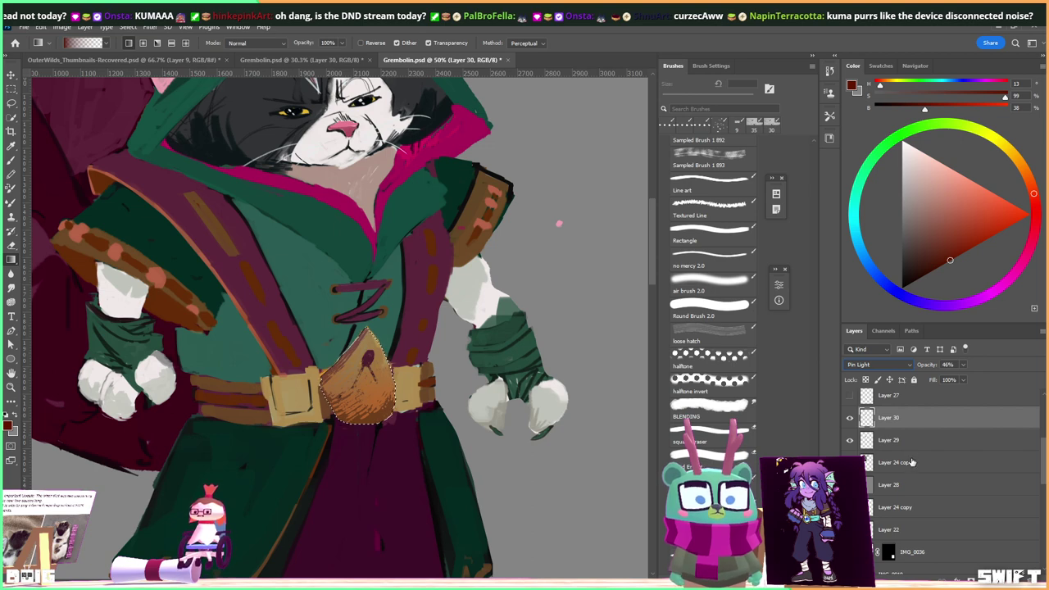
Merge the two buckle gradient layers with the character layer, Layer 24 copy 2.
left_click(912, 463, "shift")
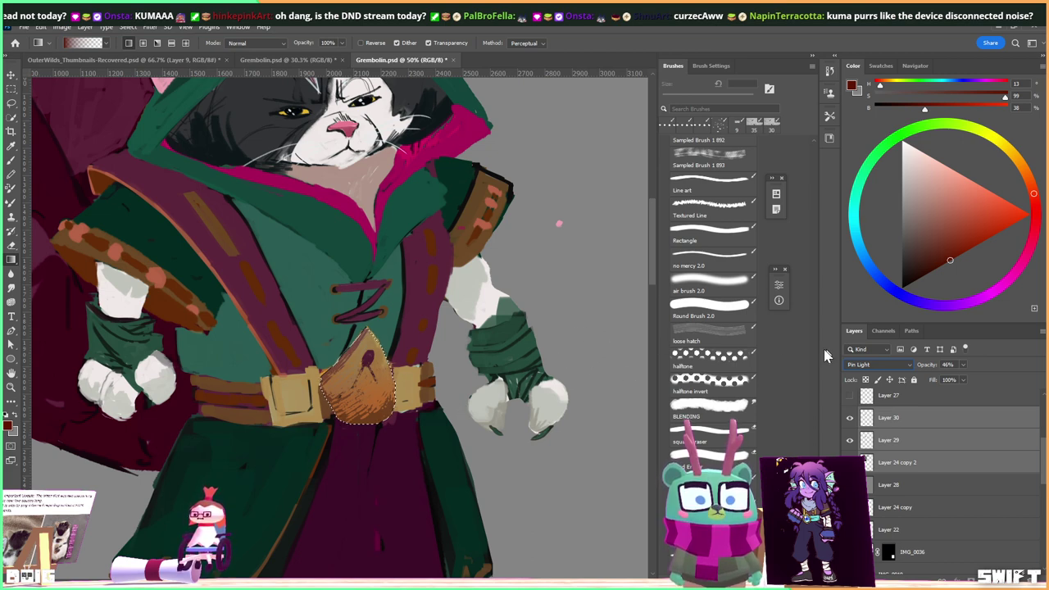
left_click(368, 304)
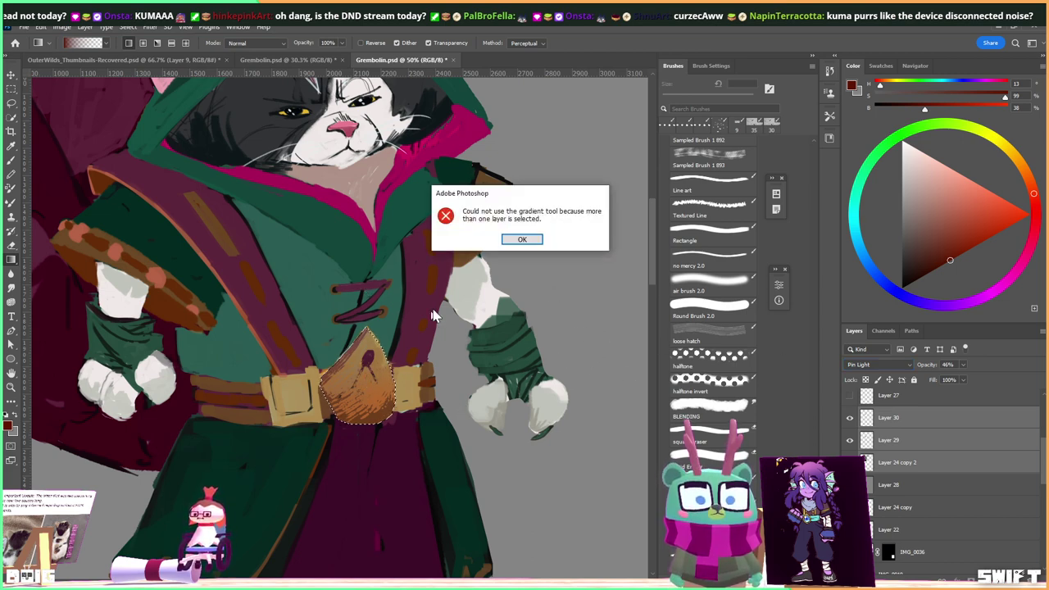
left_click(521, 238)
key("ctrl+e")
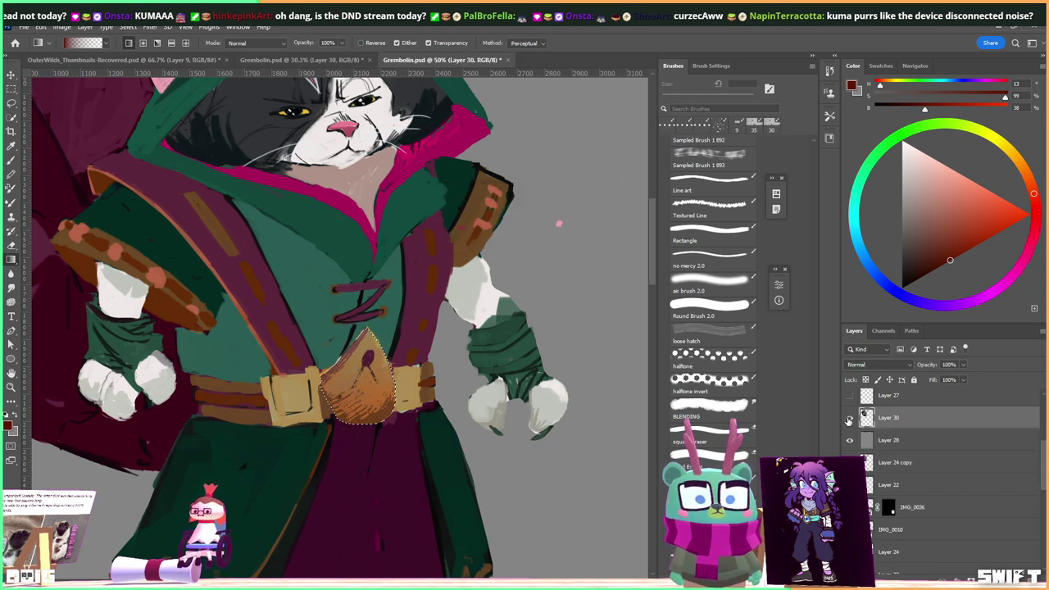
Shift the buckle toward gold with Hue/Saturation, using hue +13, saturation about +16 and lightness -13.
key("ctrl+u")
left_click_drag(529, 200, 551, 197)
left_click_drag(546, 226, 540, 259)
mouse_move(551, 200)
left_mouse_down()
mouse_move(537, 198)
mouse_move(574, 199)
mouse_move(555, 202)
left_mouse_up()
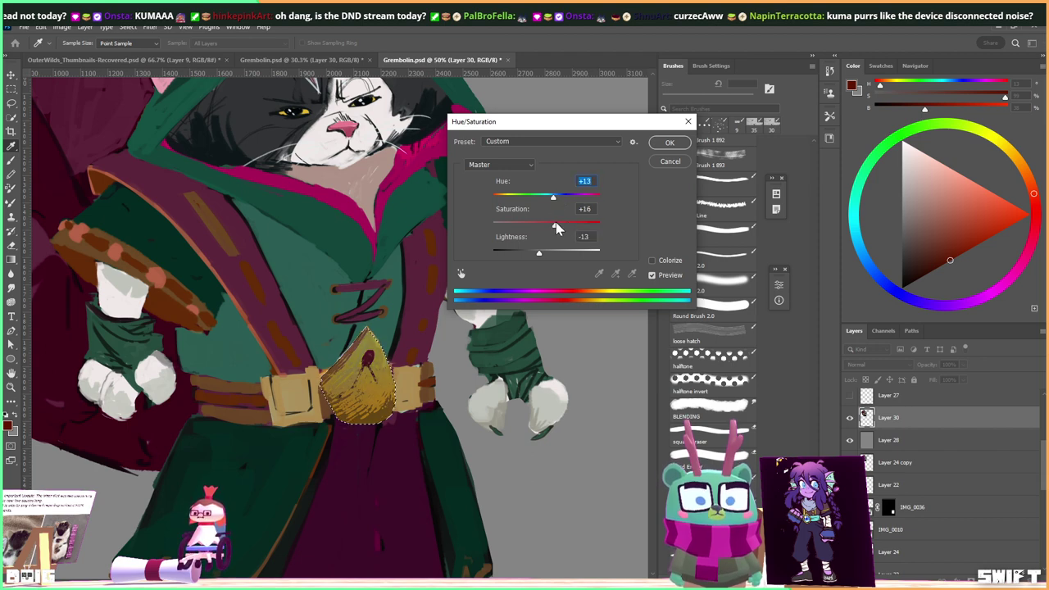
left_click(553, 222)
left_click(669, 143)
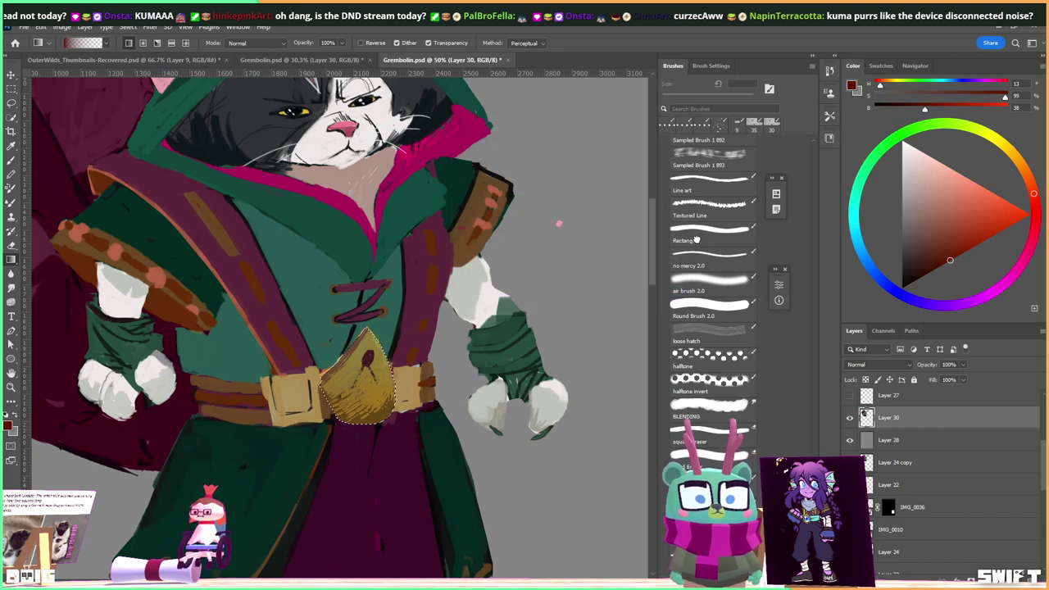
Paint a dark emblem of dots joined by lines on the buckle with the Rectangle brush at 9 px.
left_click(696, 240)
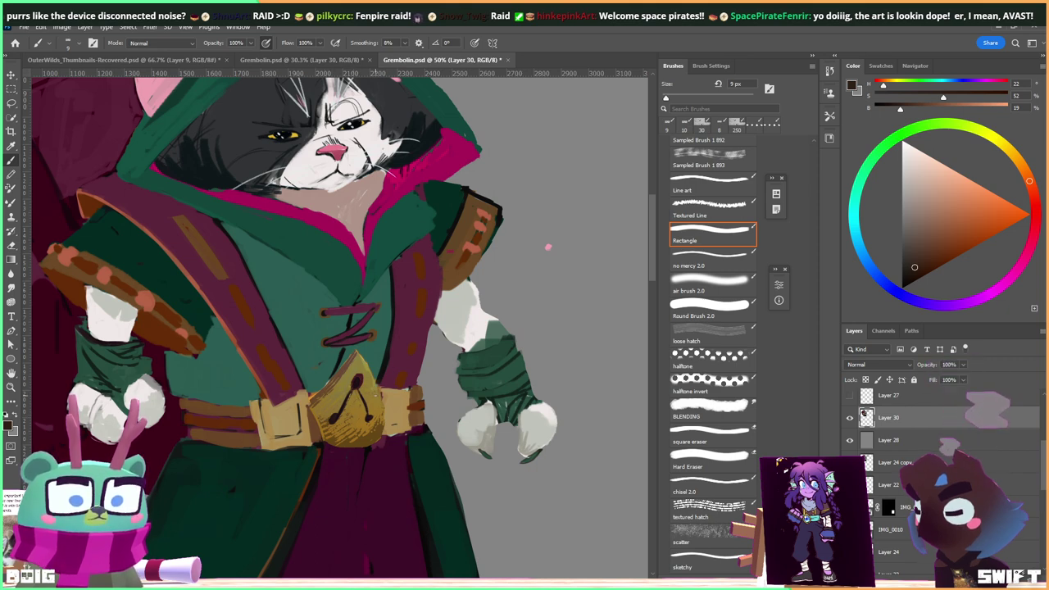
left_click_drag(358, 413, 360, 386)
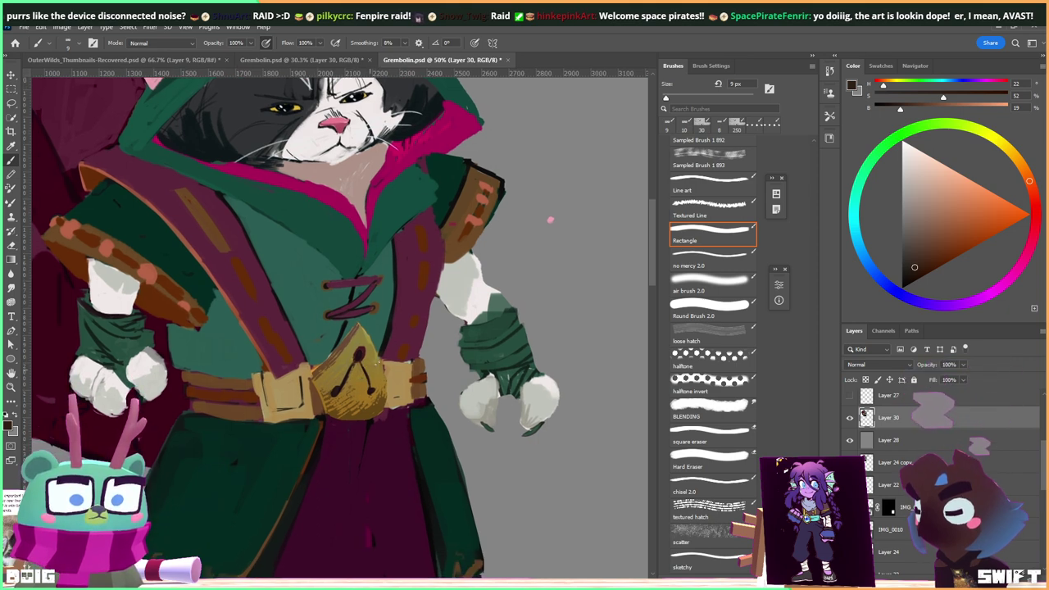
Paint a dark outline and shading along the buckle's lower edge with near-black and dark gold sampled from the artwork.
left_click(326, 423, "alt")
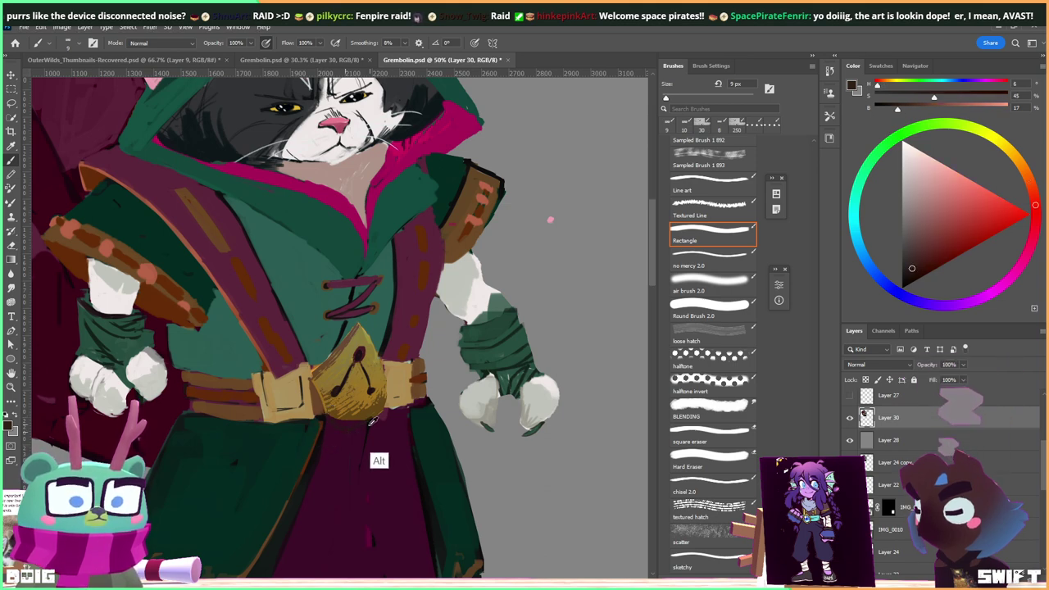
left_click(334, 423, "alt")
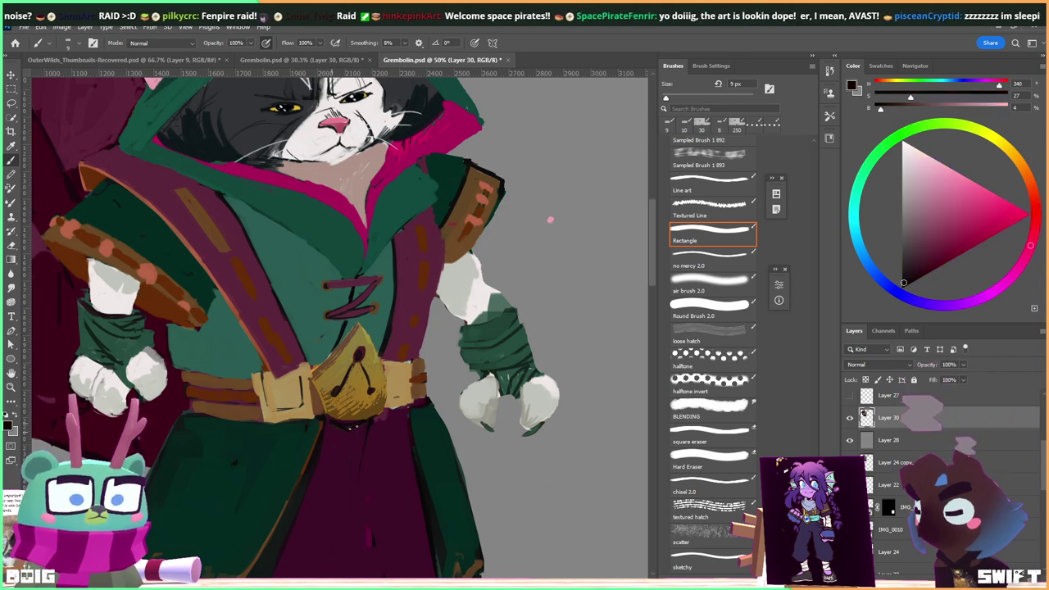
left_click(369, 409, "alt")
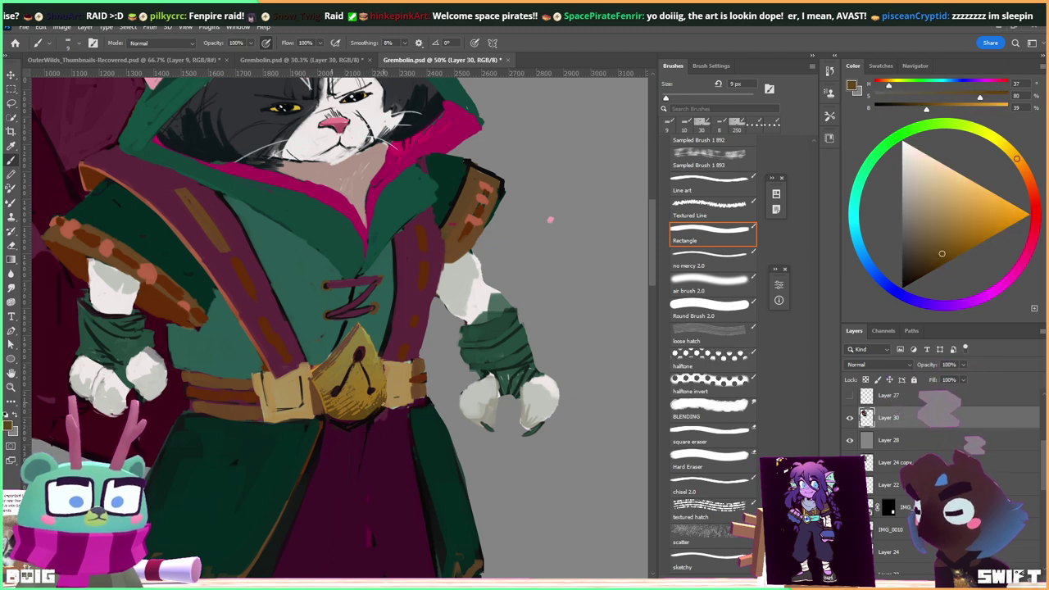
left_click_drag(374, 354, 370, 387)
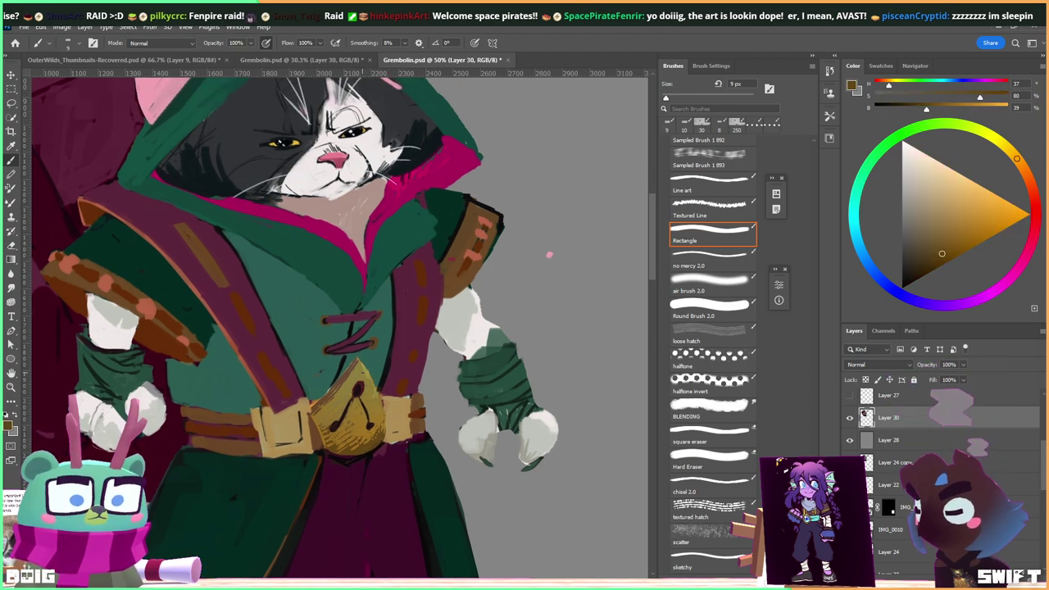
key("ctrl+minus")
key("ctrl+minus")
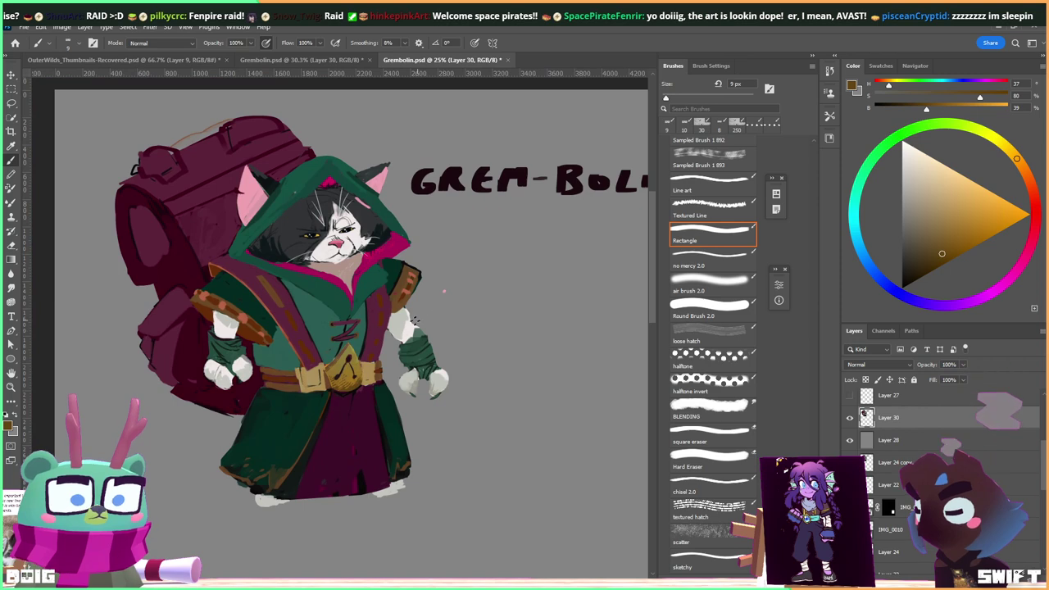
key("ctrl+plus")
key("ctrl+plus")
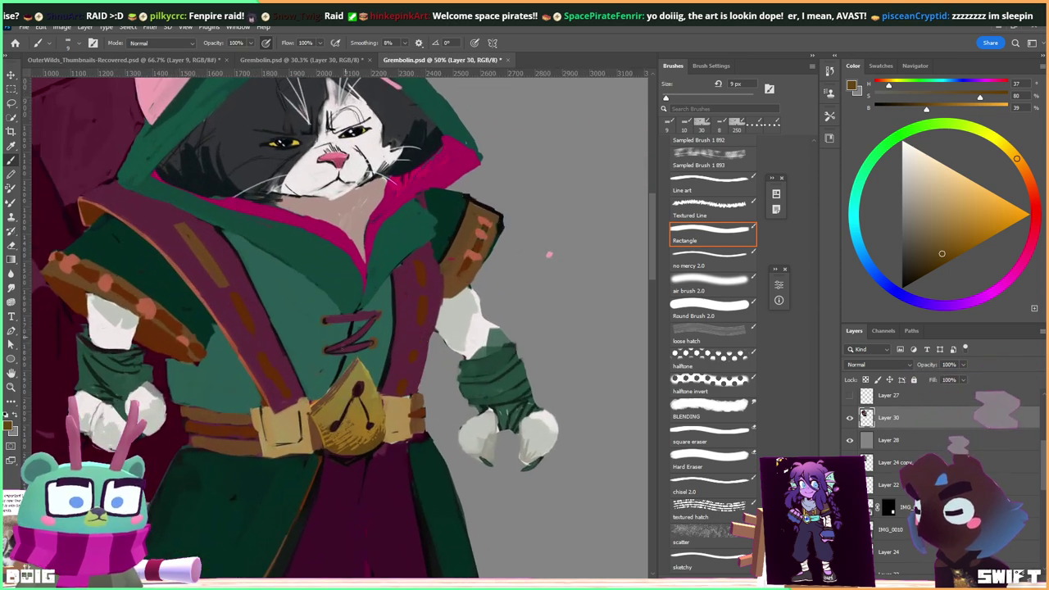
Touch up the buckle's edge where it meets the belt with sampled brown and orange tones.
left_click(314, 428, "alt")
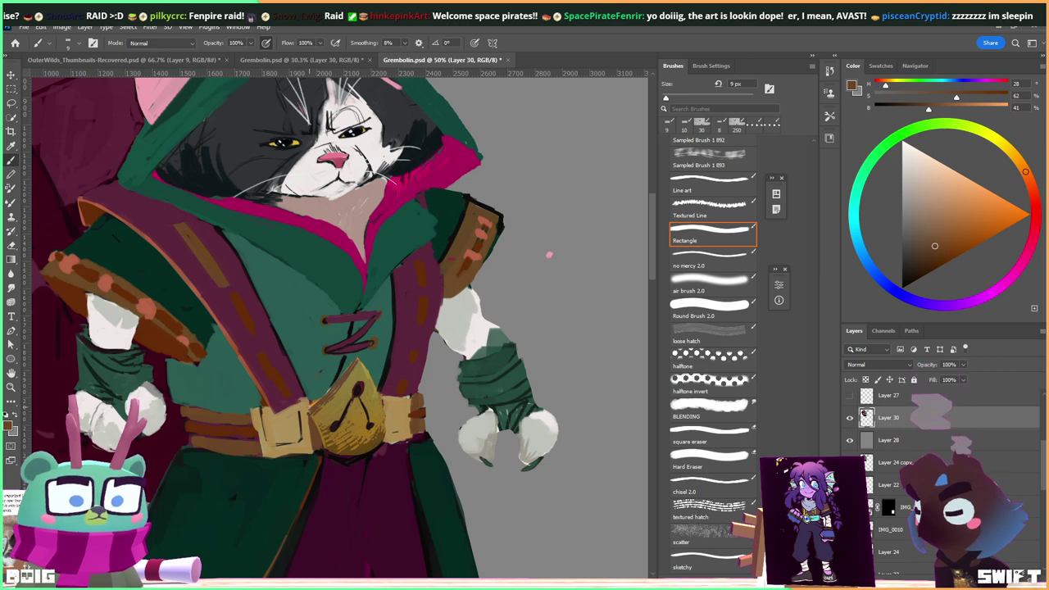
left_click(318, 402, "alt")
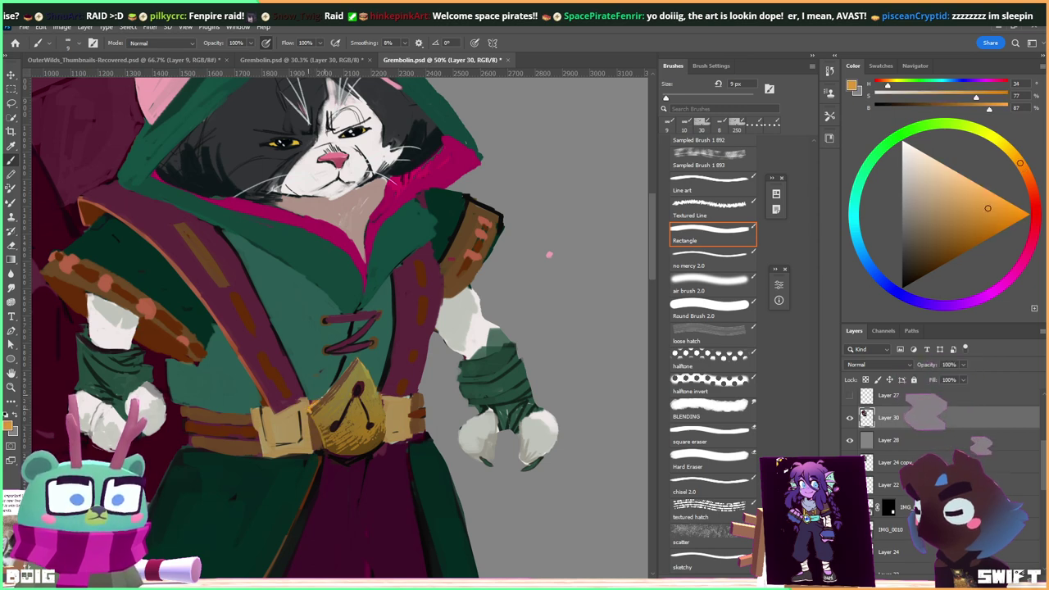
left_click(315, 410, "alt")
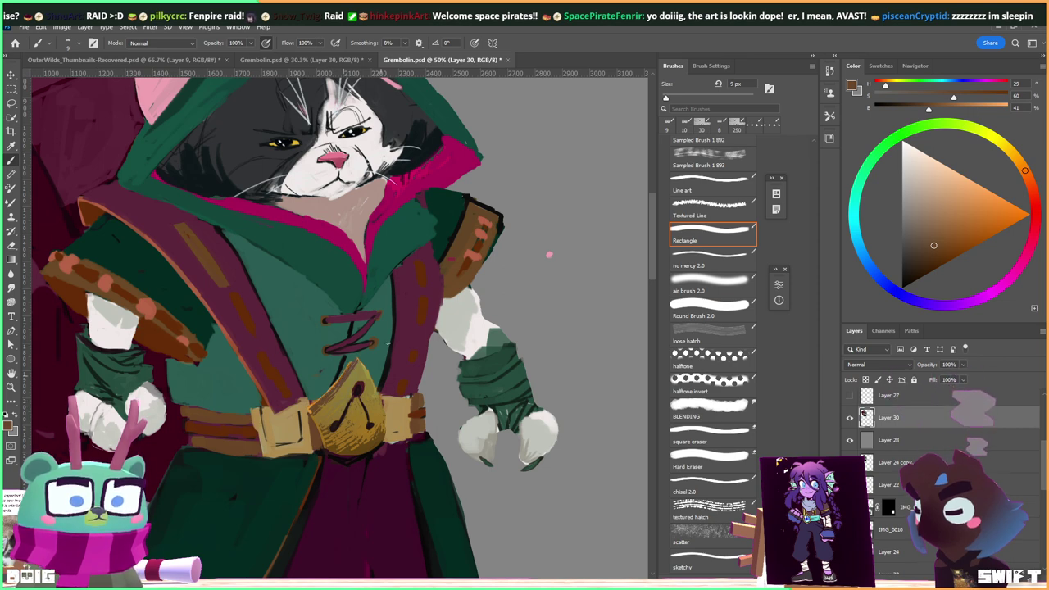
left_click_drag(398, 369, 379, 339)
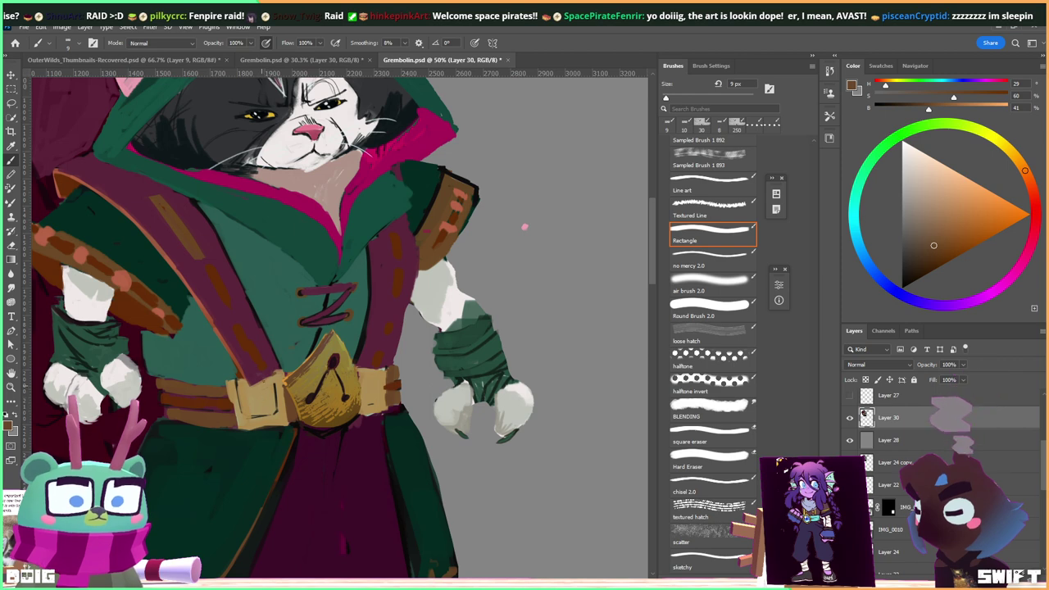
Retouch the light belt plate beside the buckle with sampled tan, using the Rectangle brush at 35 px.
left_click(248, 419, "alt")
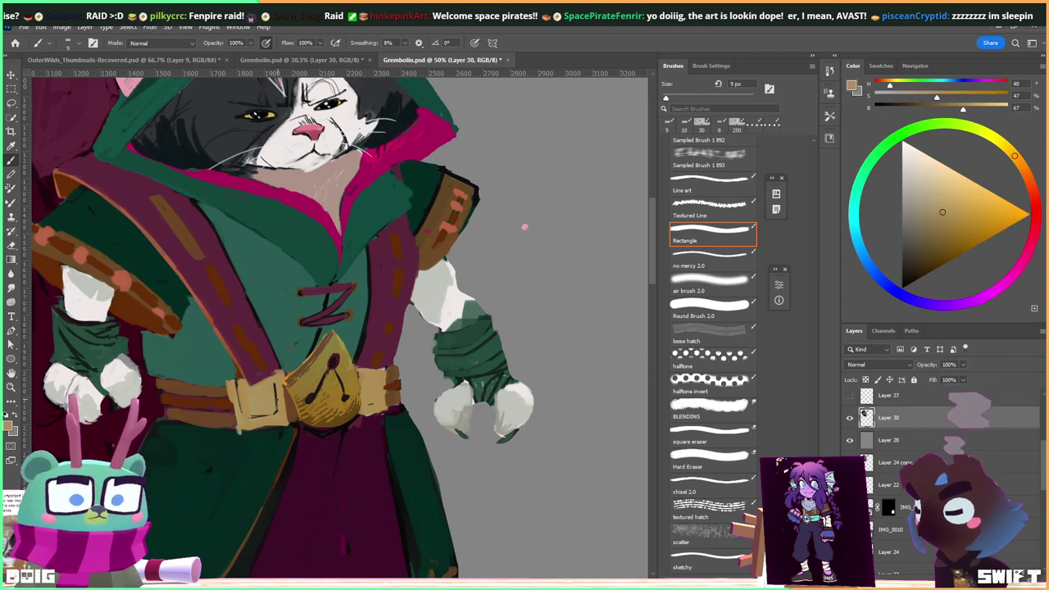
key("bracketright")
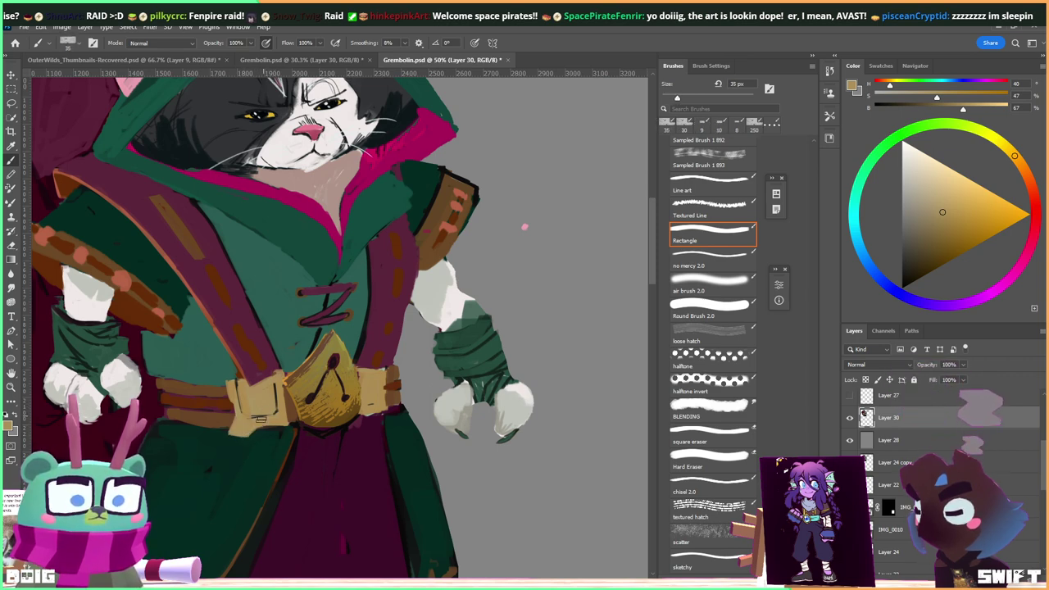
left_click(249, 442, "alt")
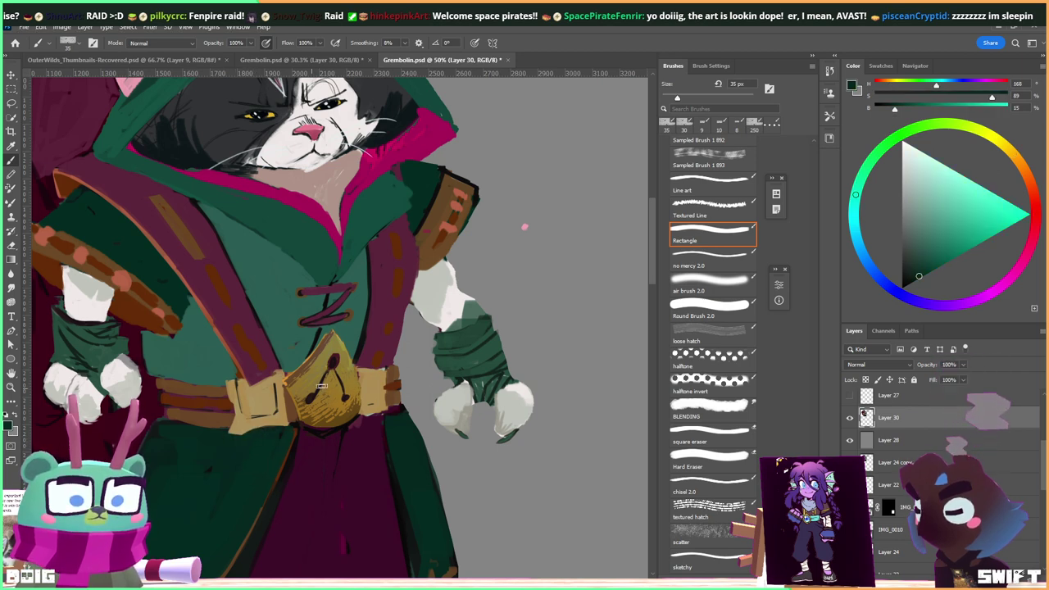
left_click(246, 420, "alt")
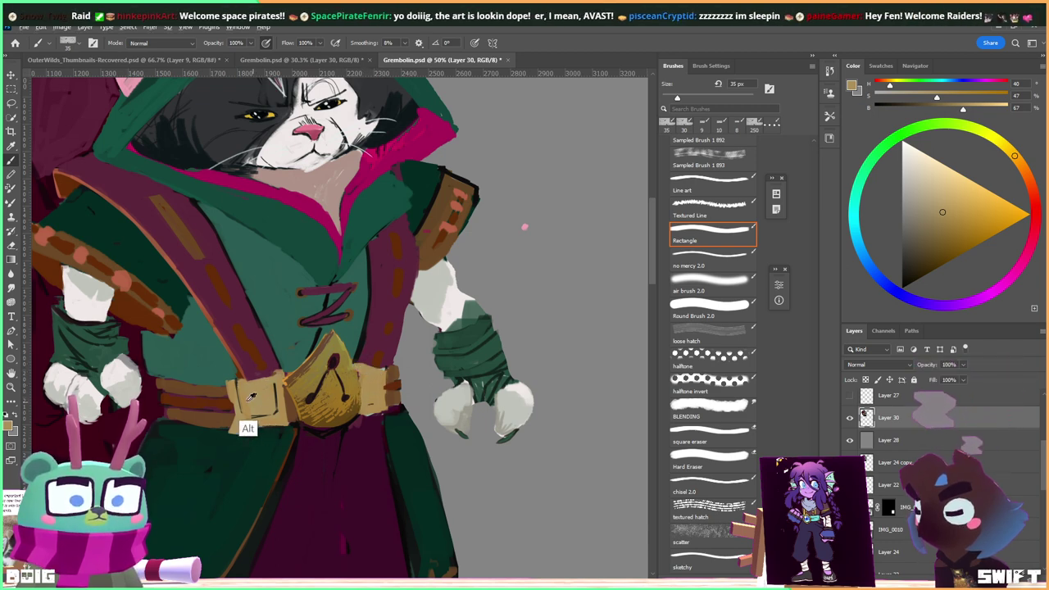
left_click(259, 352, "alt")
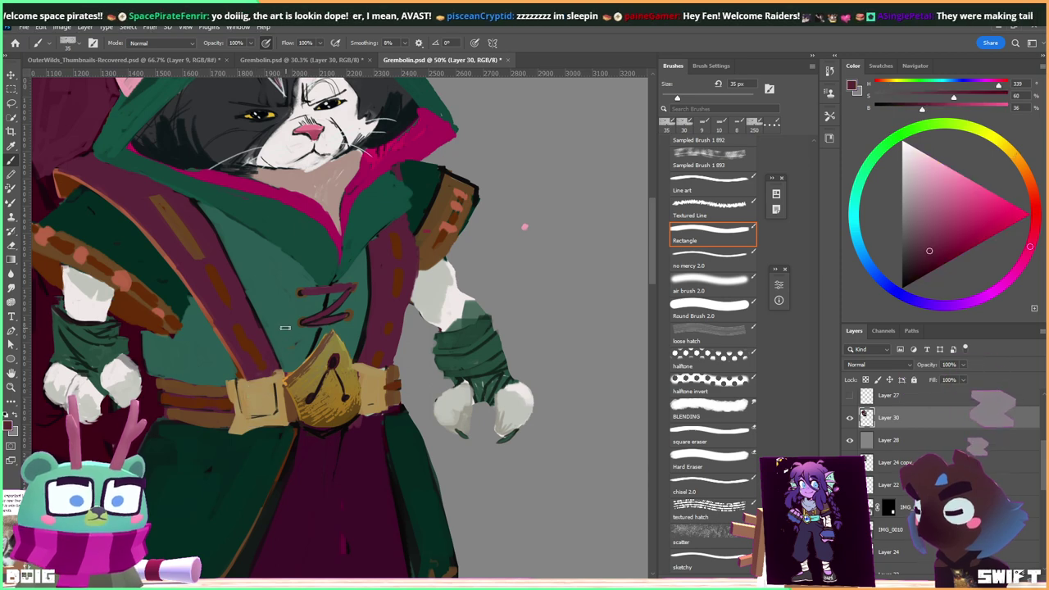
Create a new layer above the character and fill it with a crimson gradient that fades out from the feet toward the head.
scroll(257, 358, "down", 2)
key("ctrl+shift+alt+n")
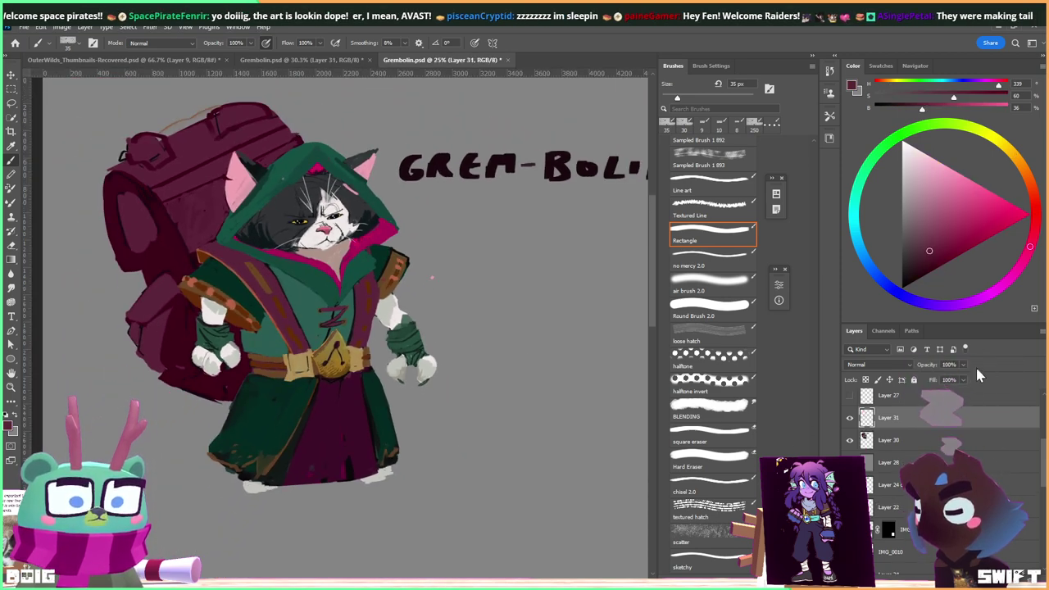
left_click(215, 400, "alt")
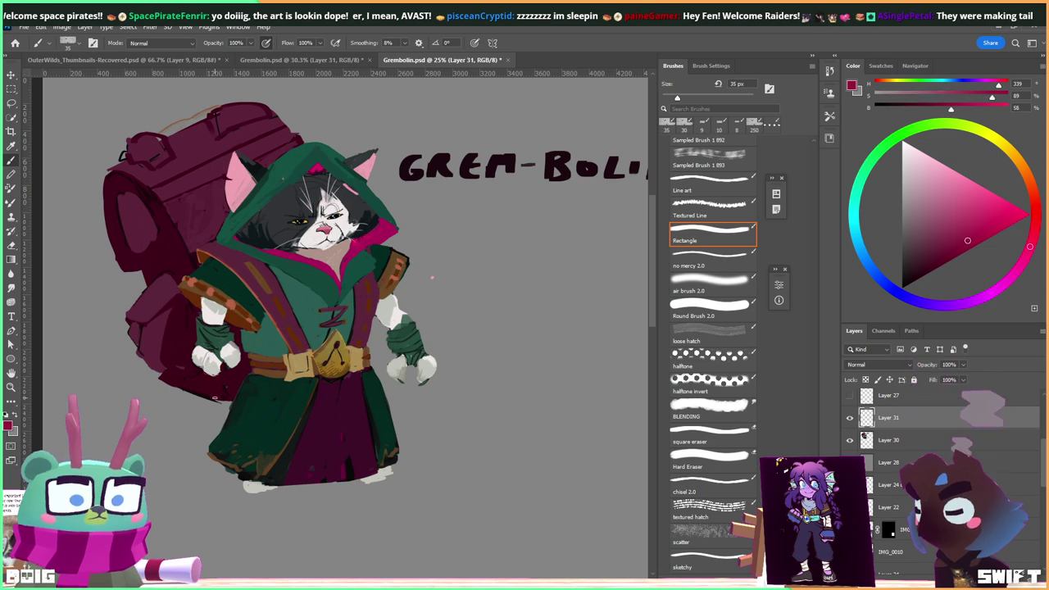
key("g")
left_click_drag(308, 183, 274, 512)
scroll(329, 193, "up", 3)
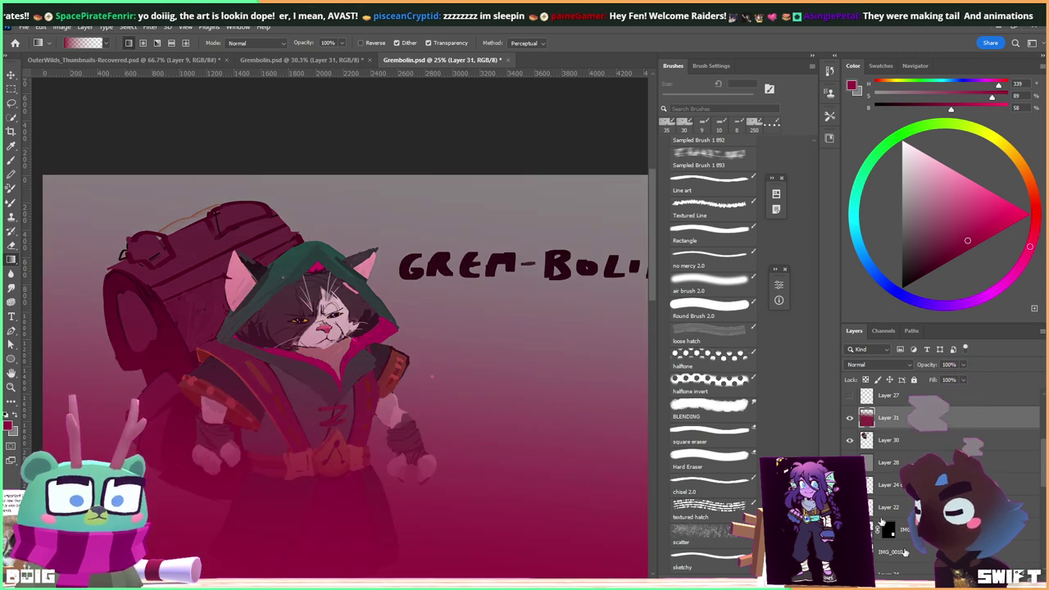
Clip the crimson gradient layer to the character layer, Layer 30.
right_click(904, 418)
left_click(797, 350)
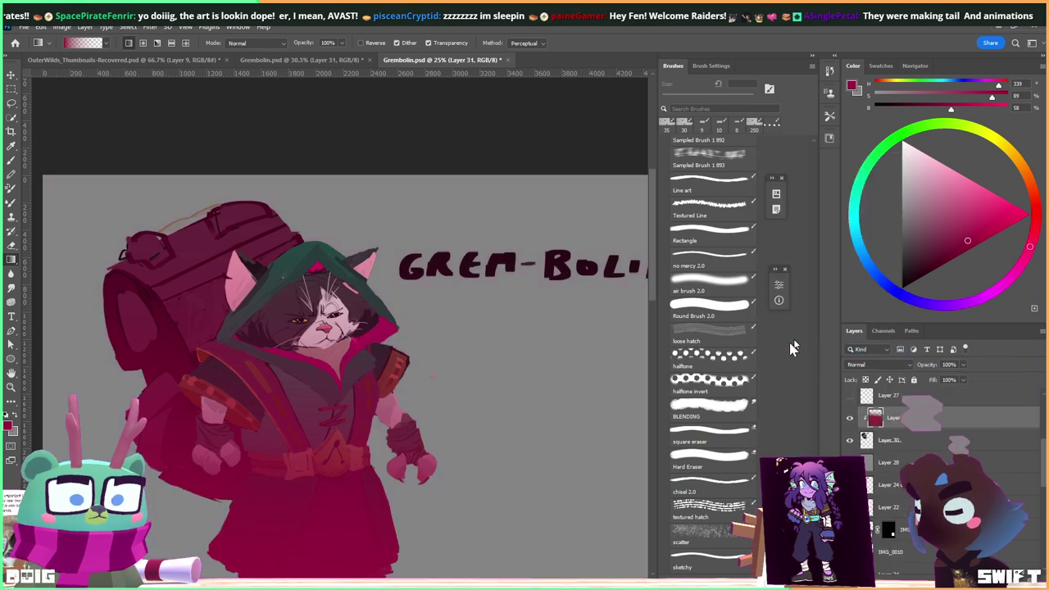
left_click_drag(468, 424, 476, 331)
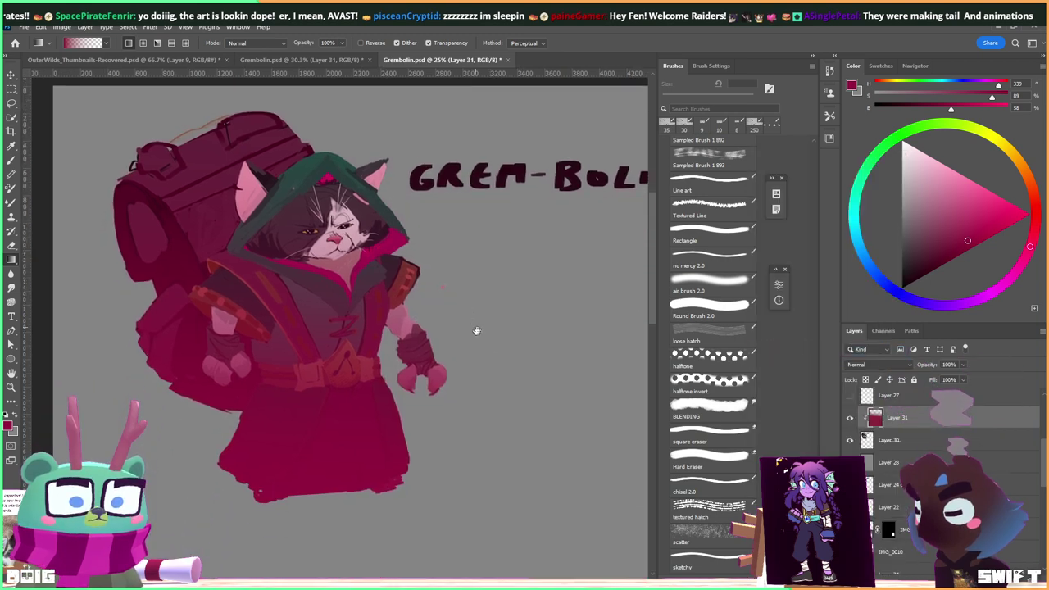
Set the clipped gradient layer to the Multiply blend mode at 49% opacity, comparing the character with and without it.
left_click(883, 364)
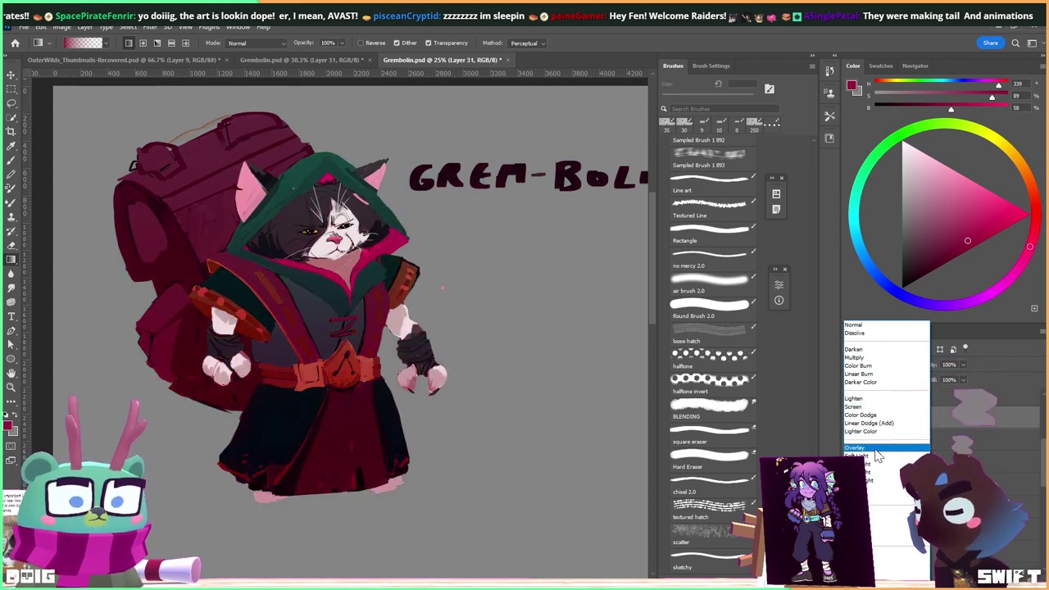
left_click(879, 359)
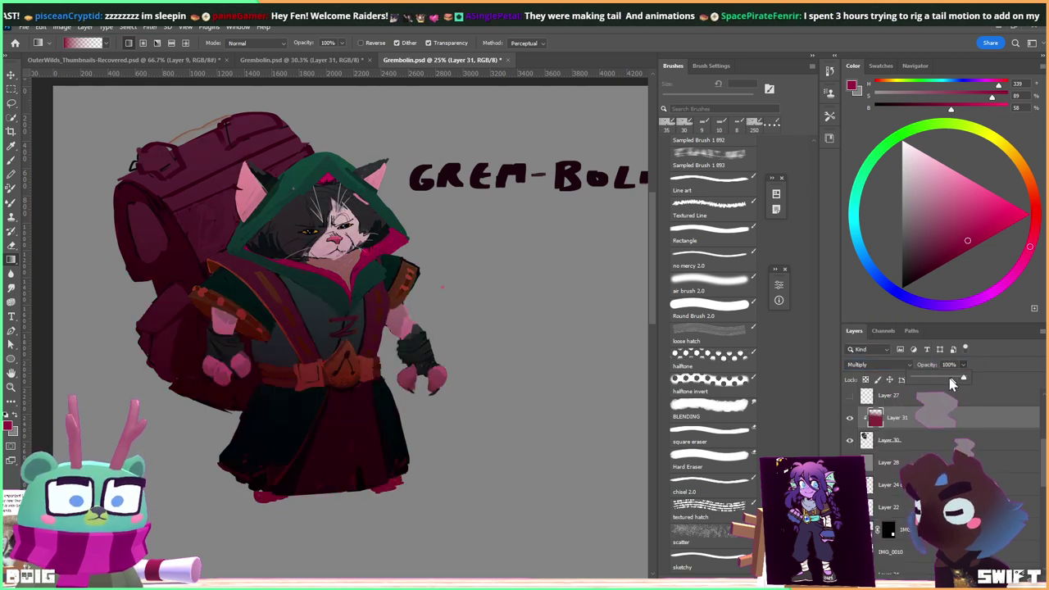
left_click_drag(955, 382, 939, 382)
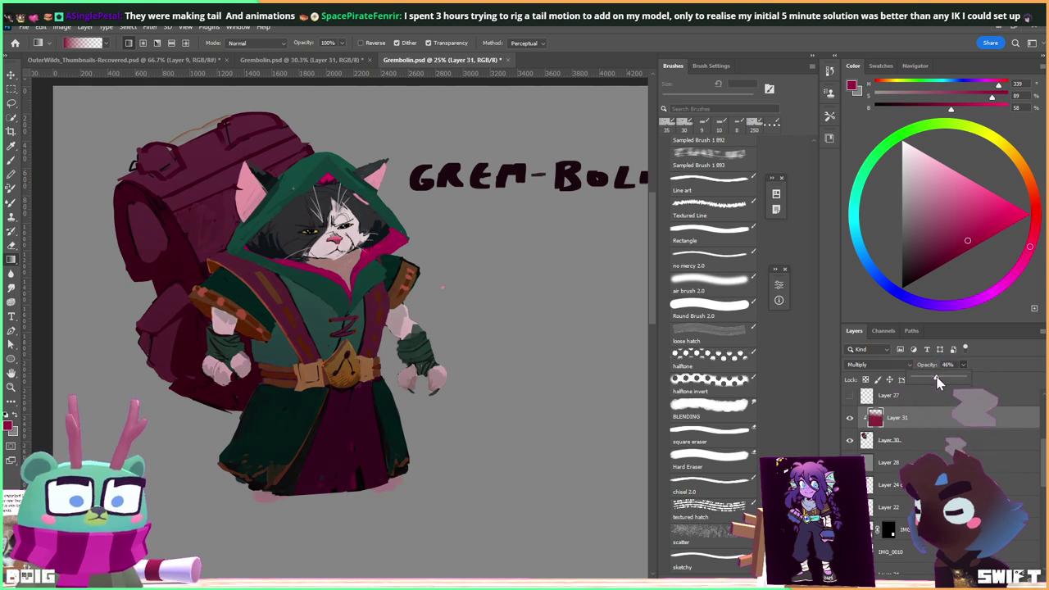
left_click(851, 419)
left_click(850, 418)
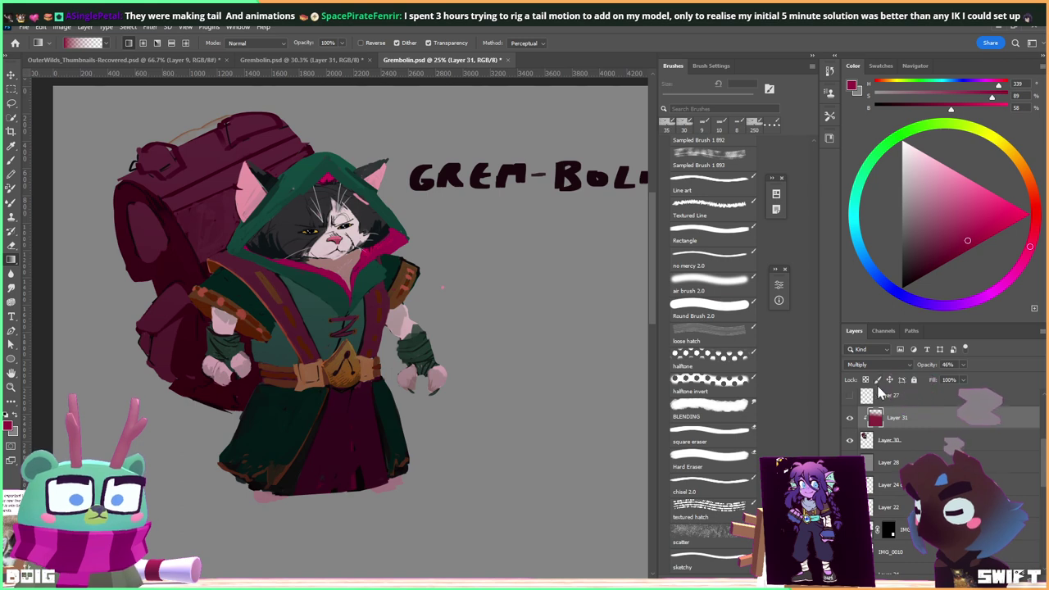
left_click(964, 365)
left_click_drag(961, 379, 966, 380)
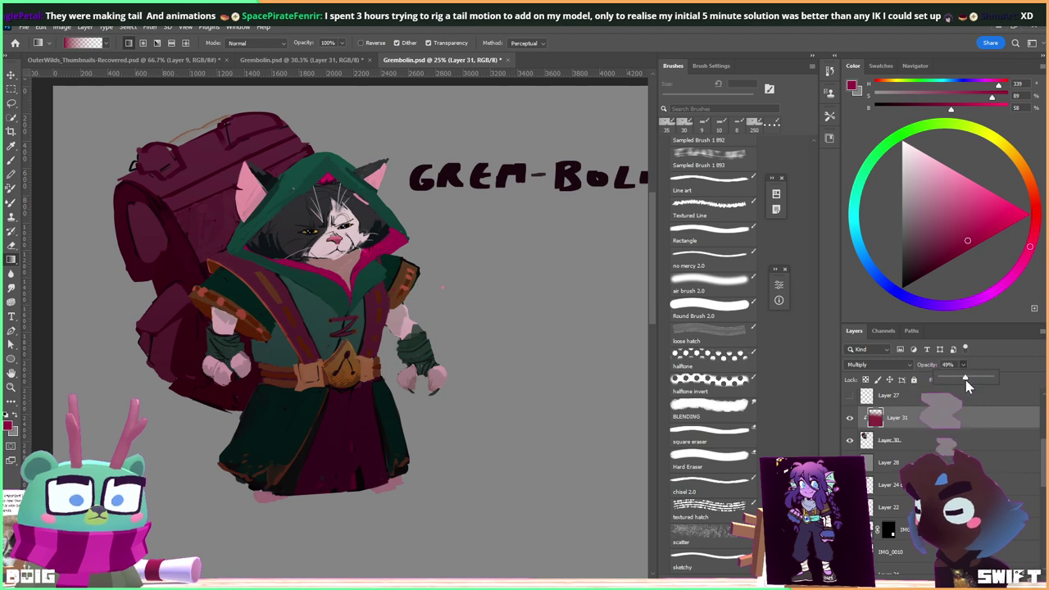
left_click(851, 419)
left_click(851, 419)
left_click(851, 420)
left_click(851, 420)
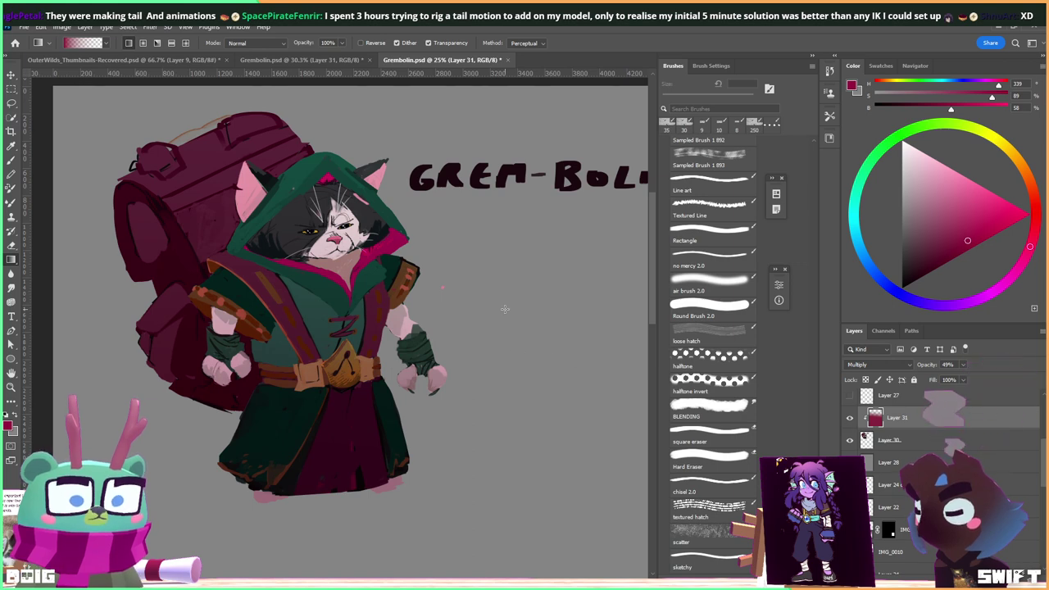
Erase the gradient tint from the belt buckle with the Hard Eraser at 125 px.
key("e")
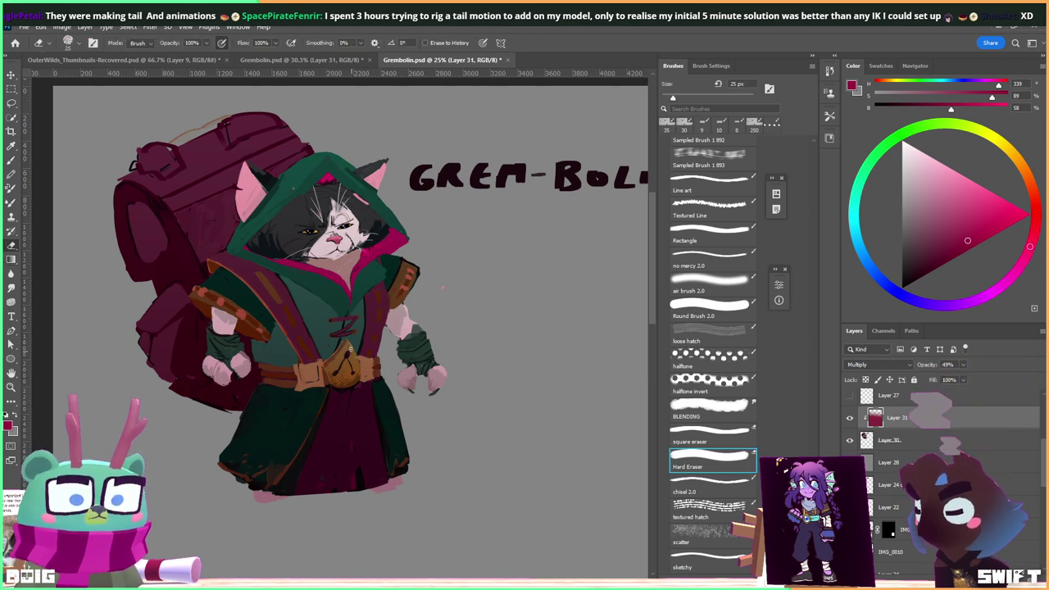
key("ctrl+plus")
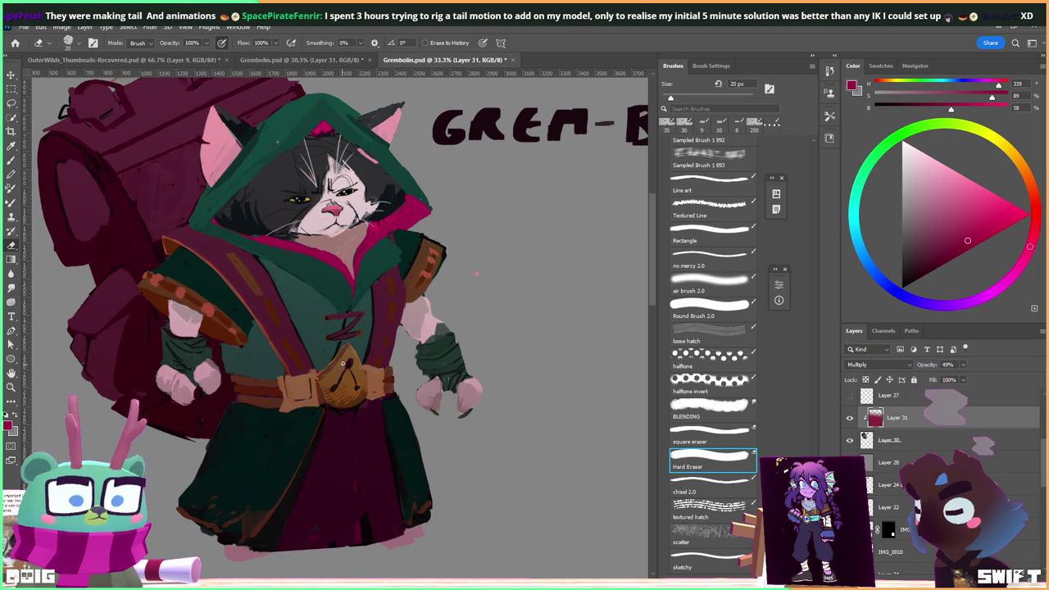
key("bracketright")
key("bracketright")
key("bracketright")
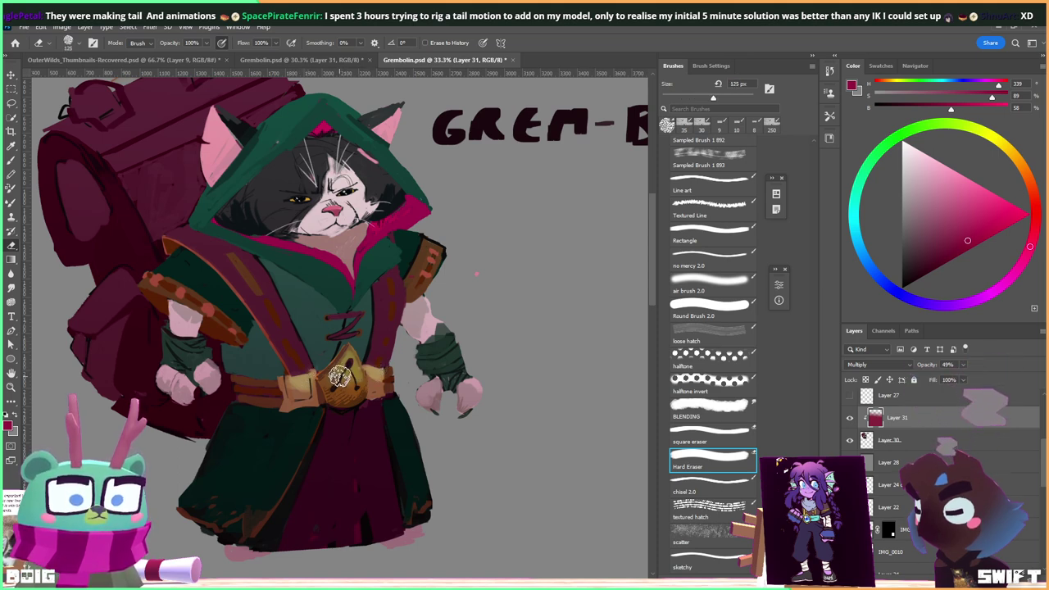
Erase the gradient tint from both hands and forearm wraps with the Hard Eraser at 125 to 200 px.
key("bracketright")
key("bracketright")
key("bracketright")
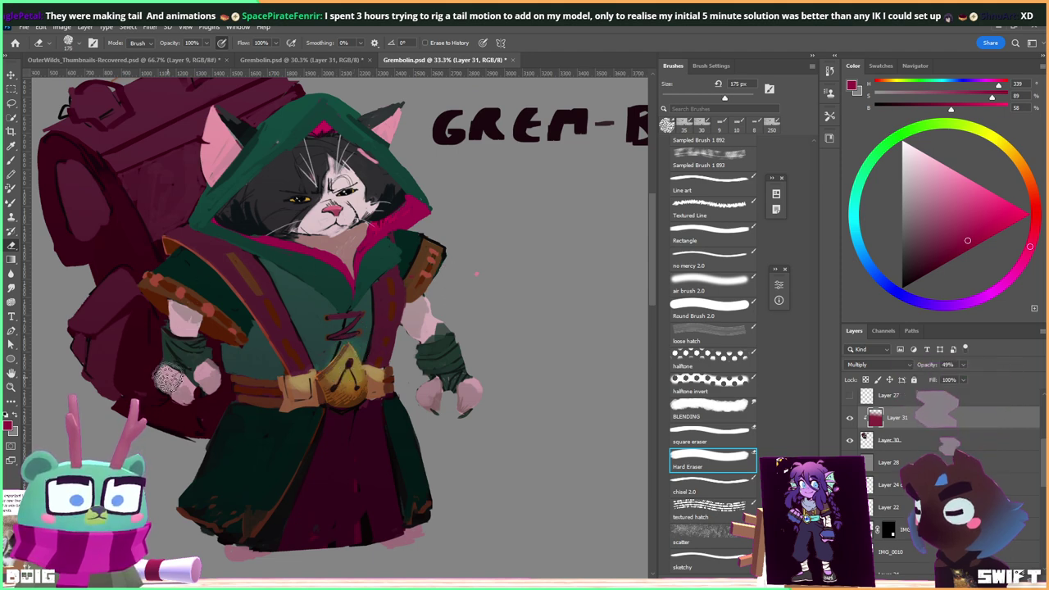
key("bracketright")
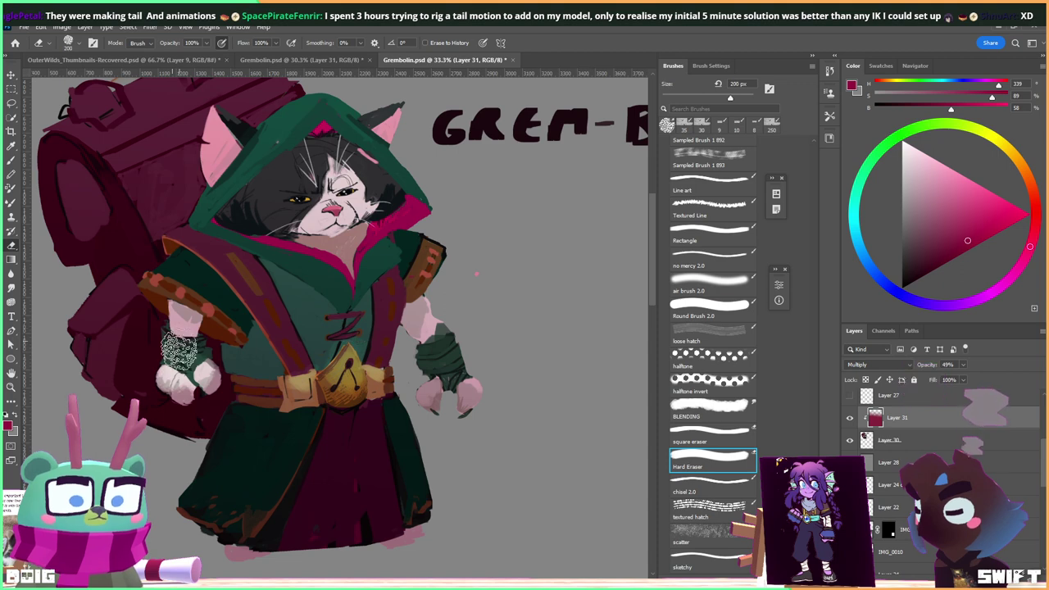
key("bracketleft")
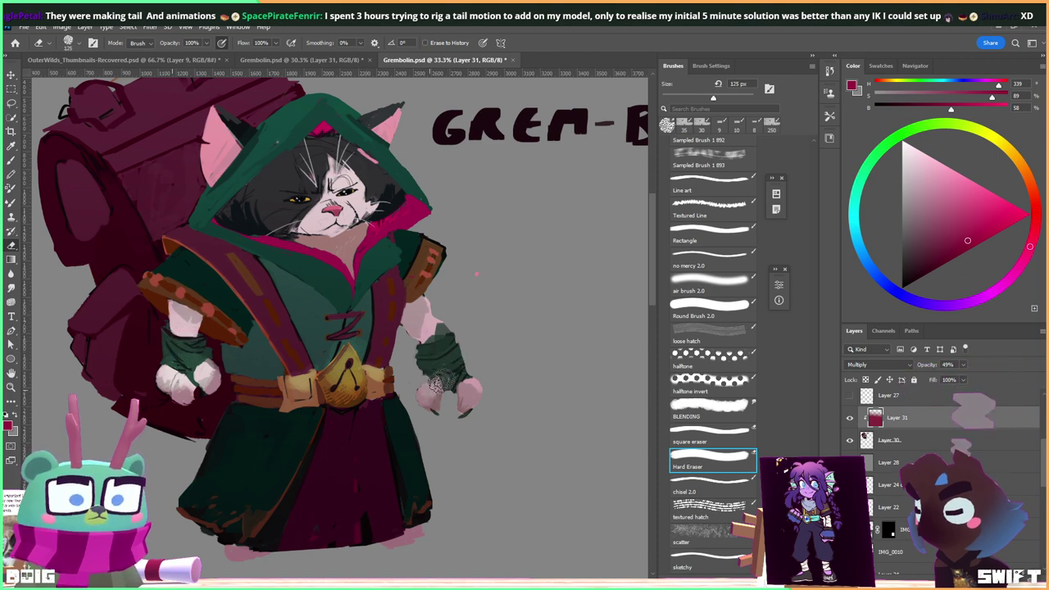
key("bracketright")
key("bracketright")
key("bracketright")
key("bracketleft")
key("bracketleft")
key("bracketleft")
key("bracketleft")
key("bracketleft")
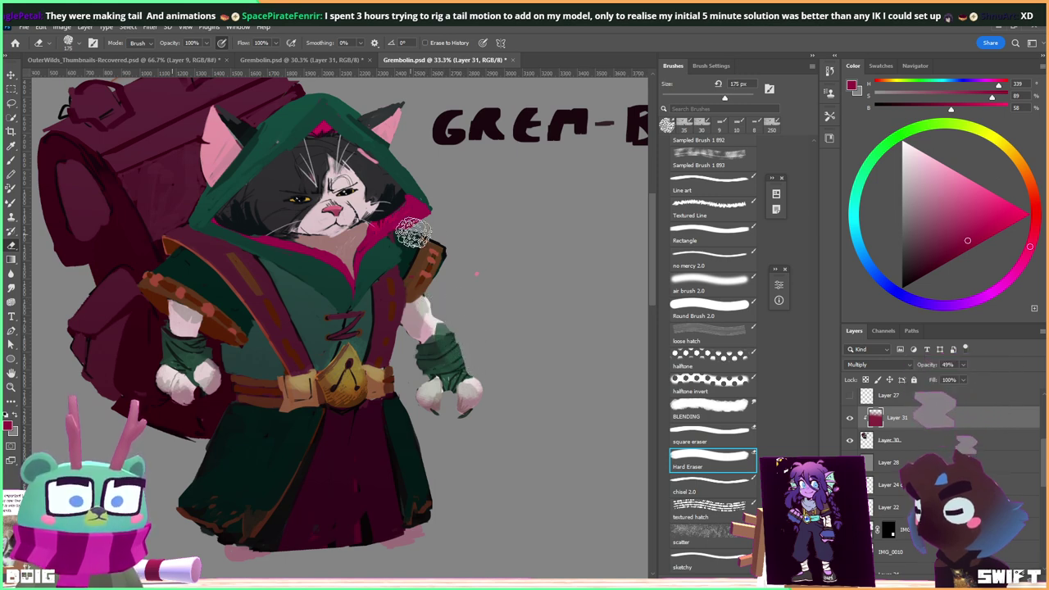
Erase the gradient tint around the face, hood and upper arm with the Hard Eraser at 200 px, reducing it to 60 px for details.
key("bracketright")
key("bracketright")
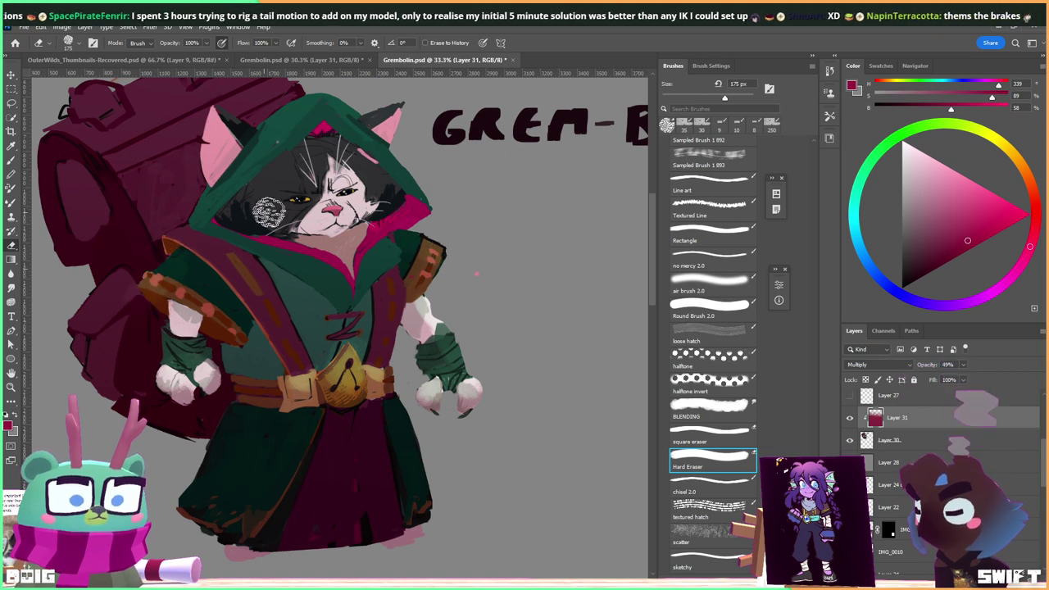
key("bracketright")
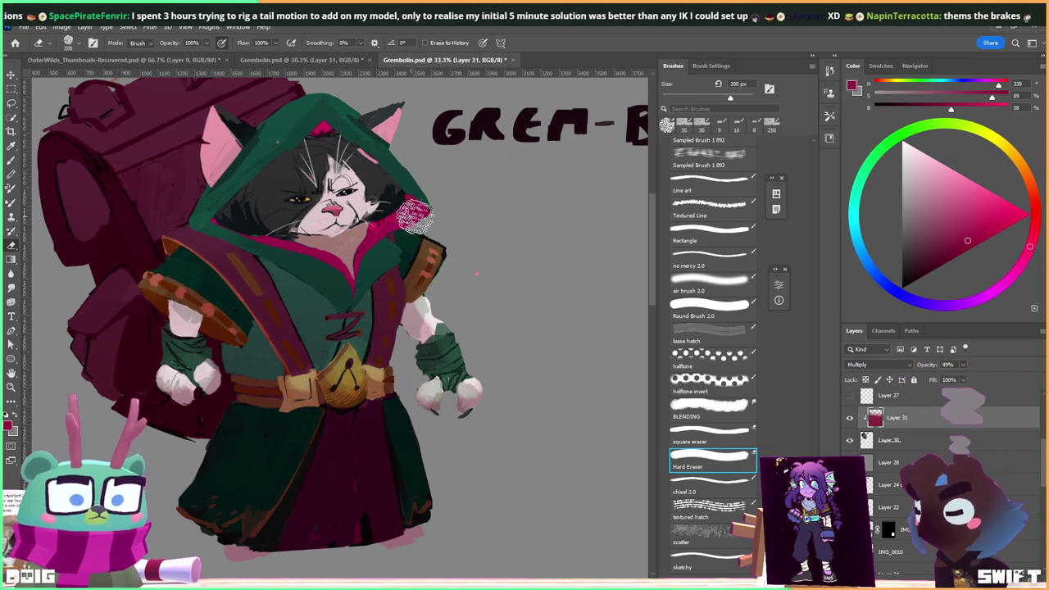
key("ctrl+minus")
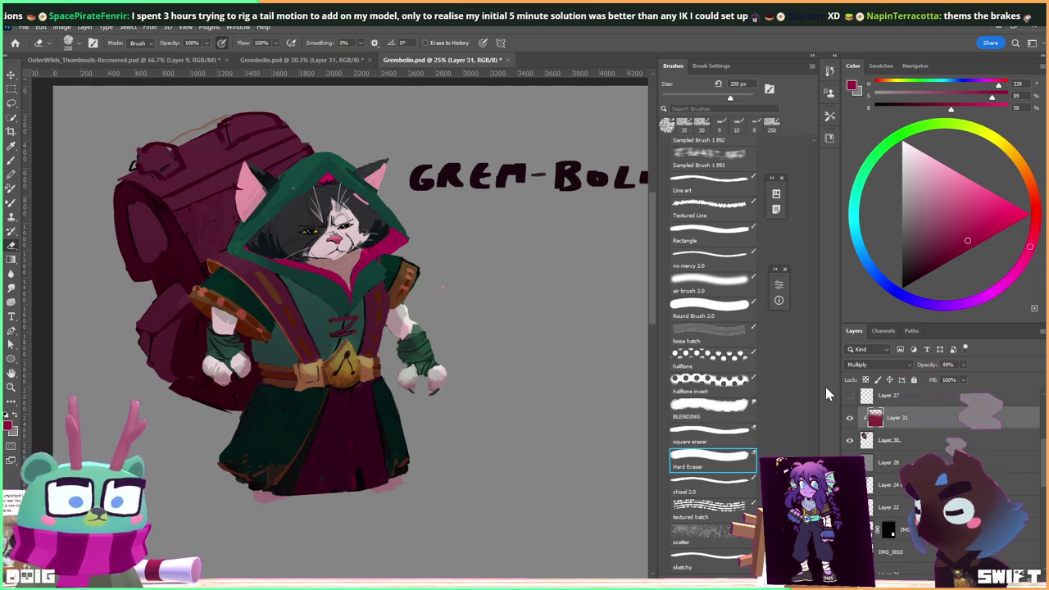
left_click_drag(440, 358, 423, 321)
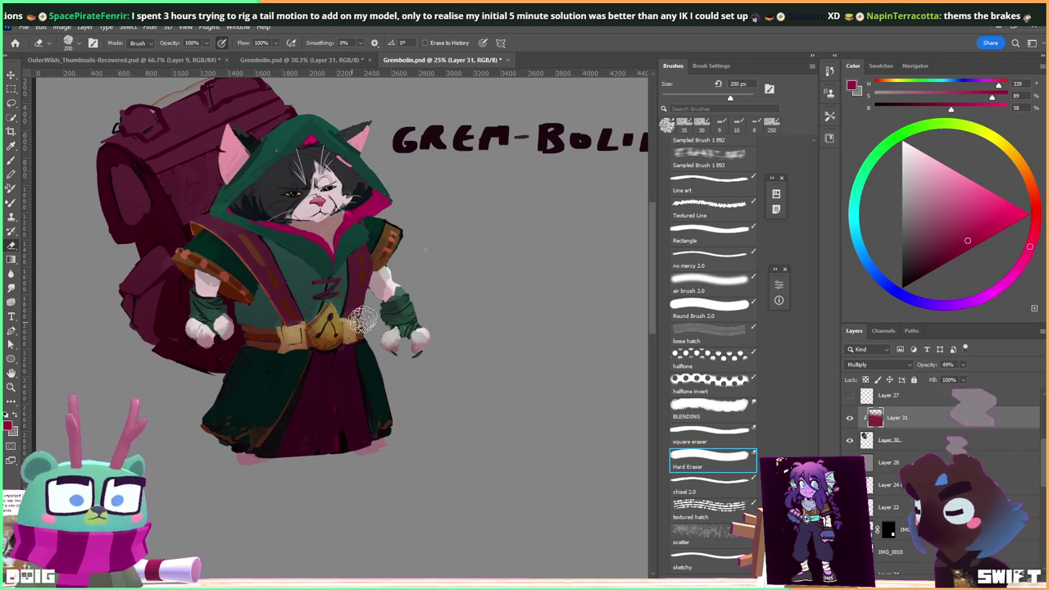
left_click_drag(434, 268, 447, 301)
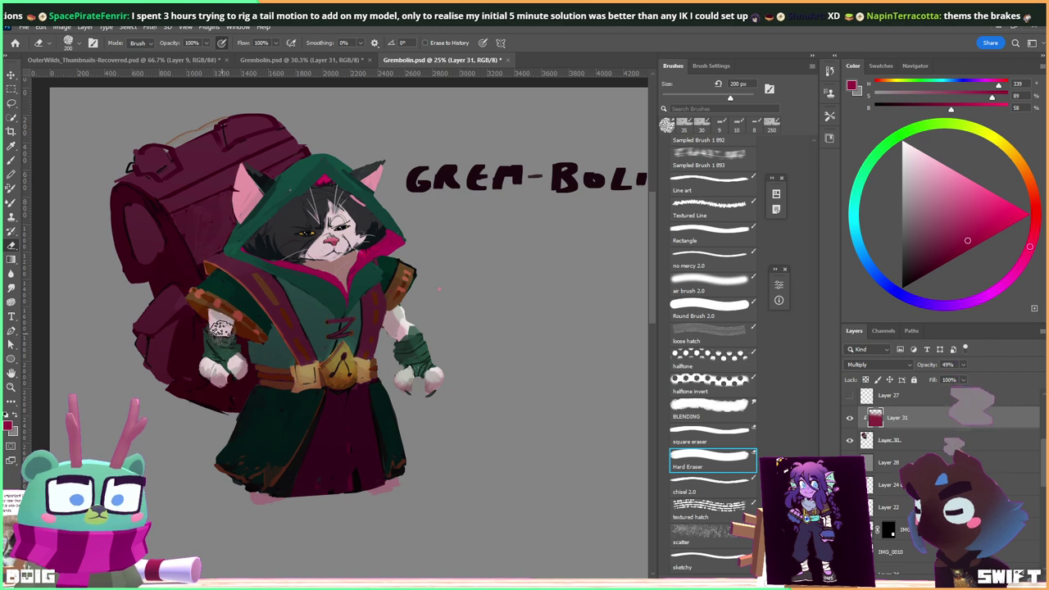
key("bracketleft")
key("bracketleft")
key("bracketleft")
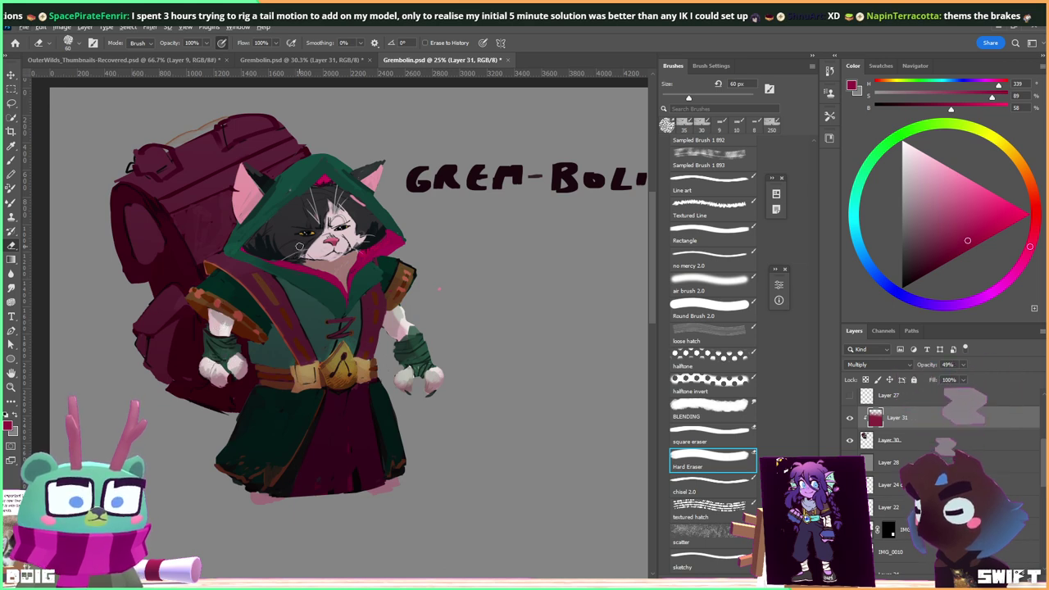
key("ctrl+plus")
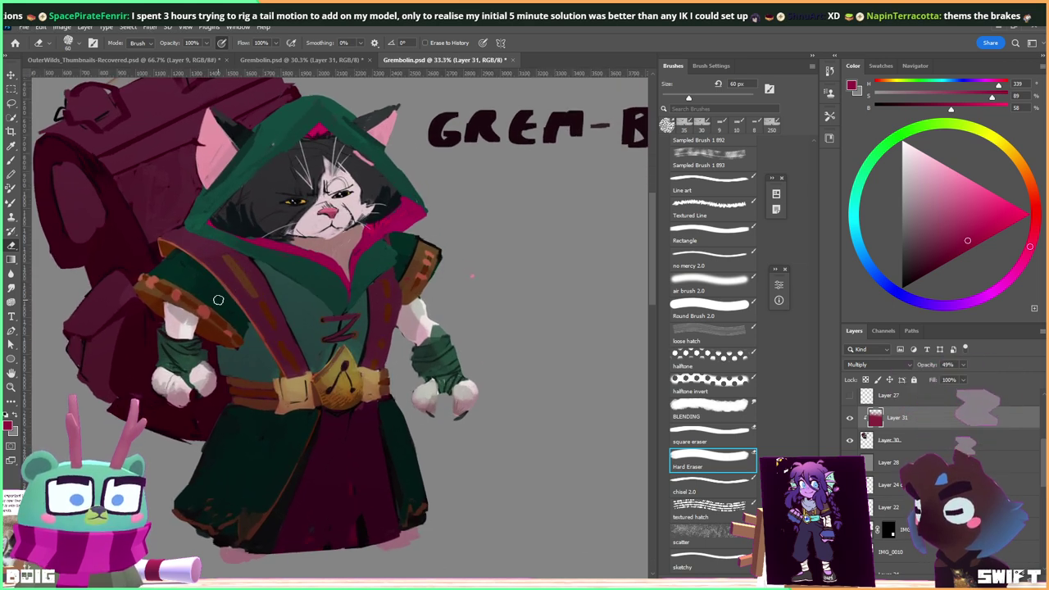
Select the lower rim of the large sleeve cuff on the backpack side with a straight-edged lasso outline.
key("l")
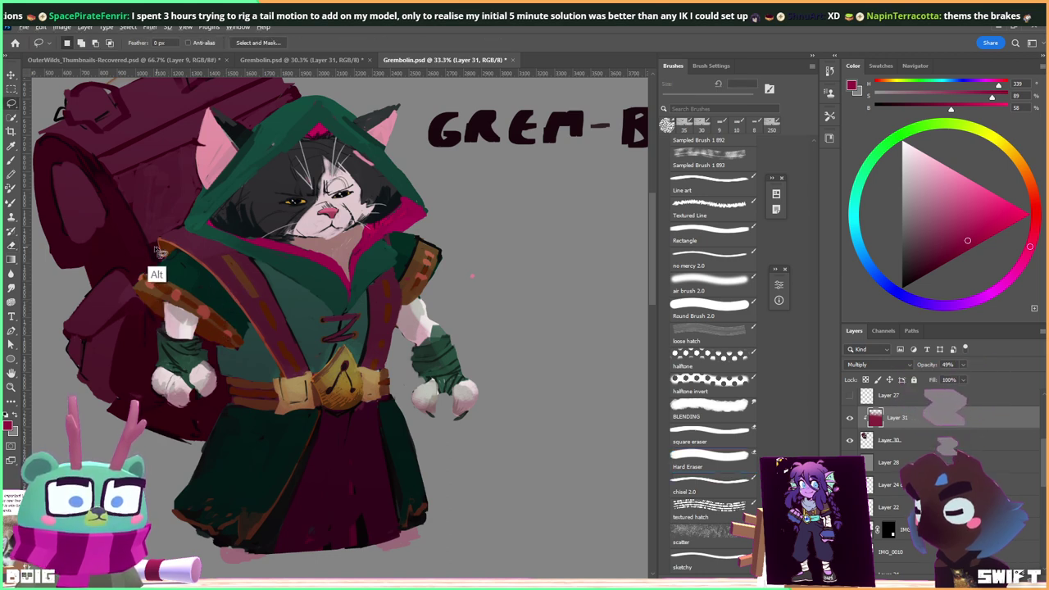
left_click(138, 290)
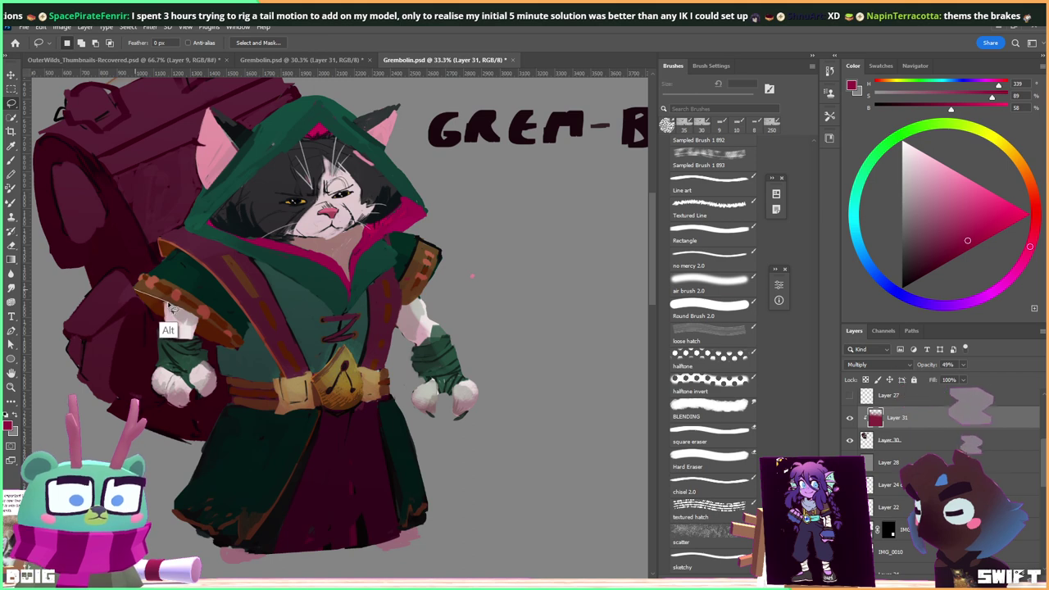
left_click(232, 341)
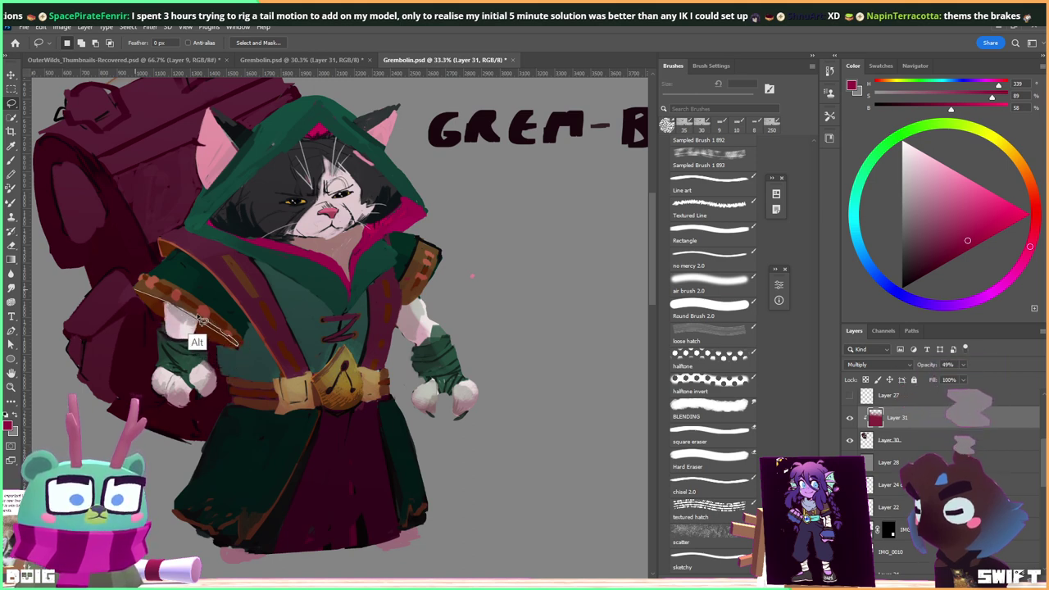
left_click(138, 291)
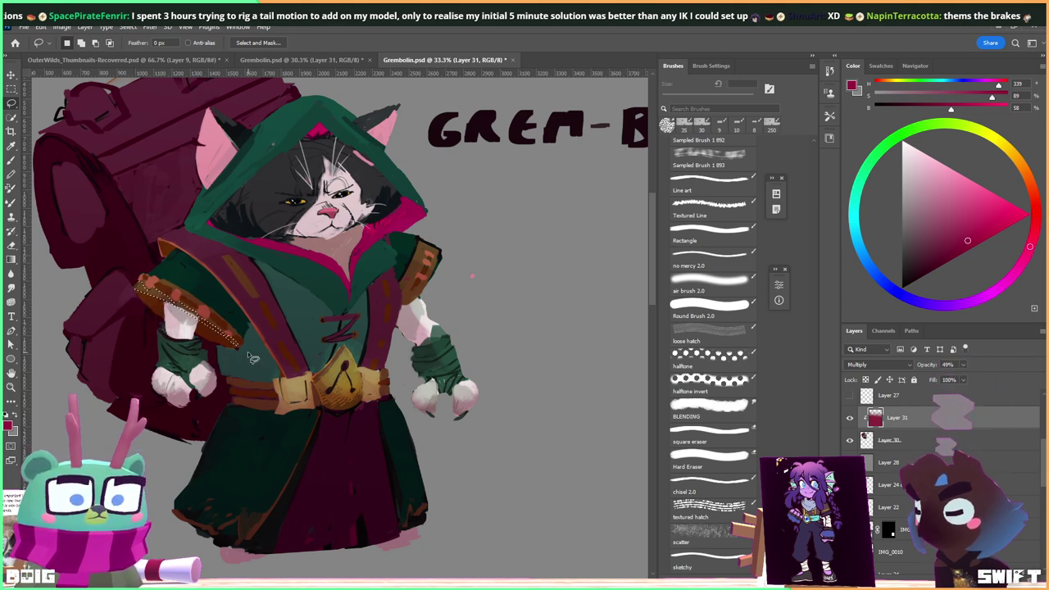
Add a new layer and paint the selected cuff rim with a sampled brown using the 35 px Rectangle brush, clearing the selection.
key("ctrl+shift+alt+n")
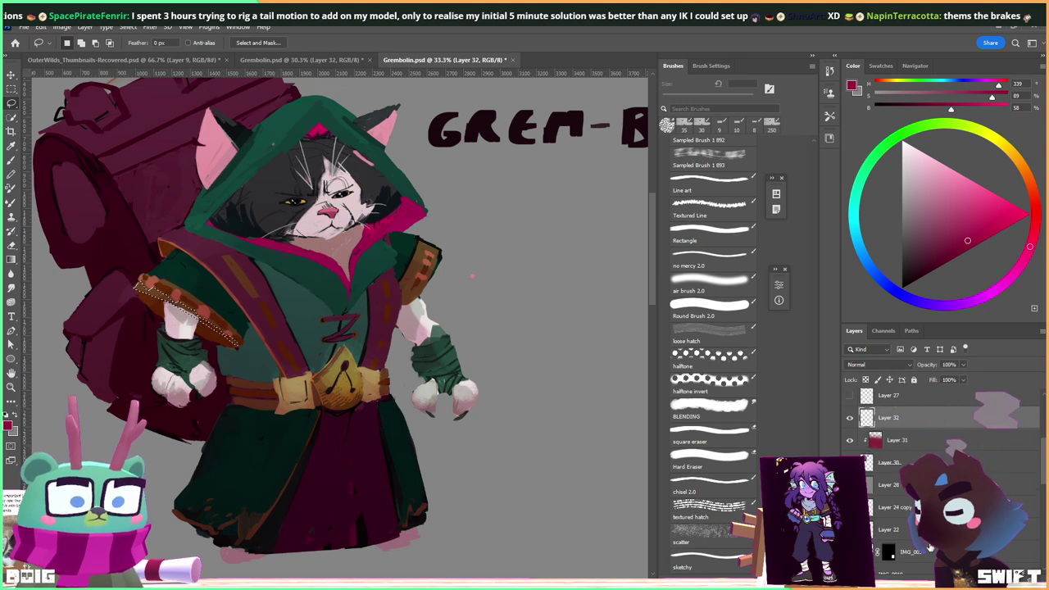
key("b")
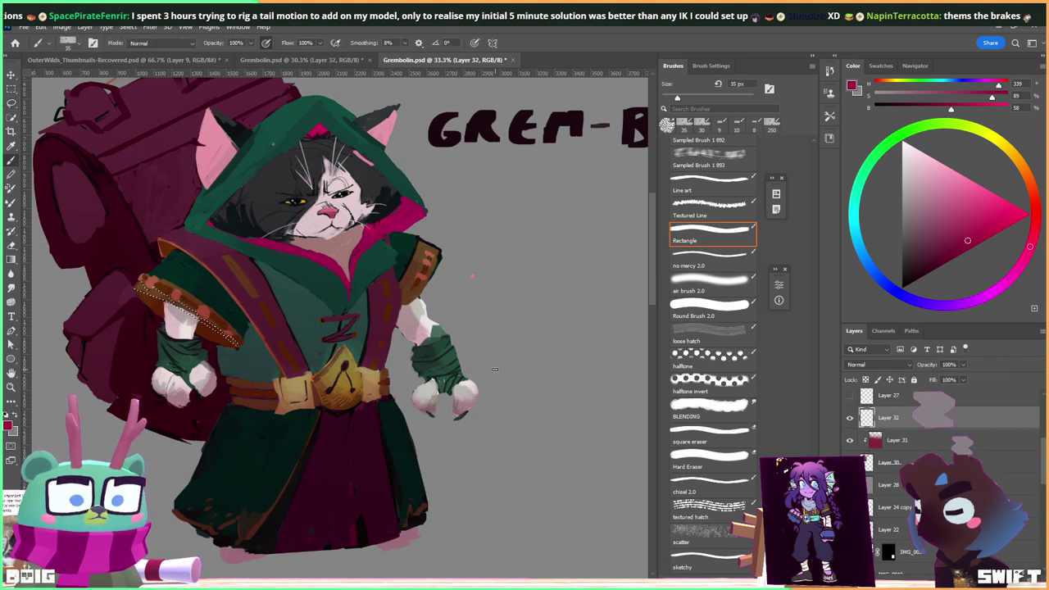
left_click(171, 278, "alt")
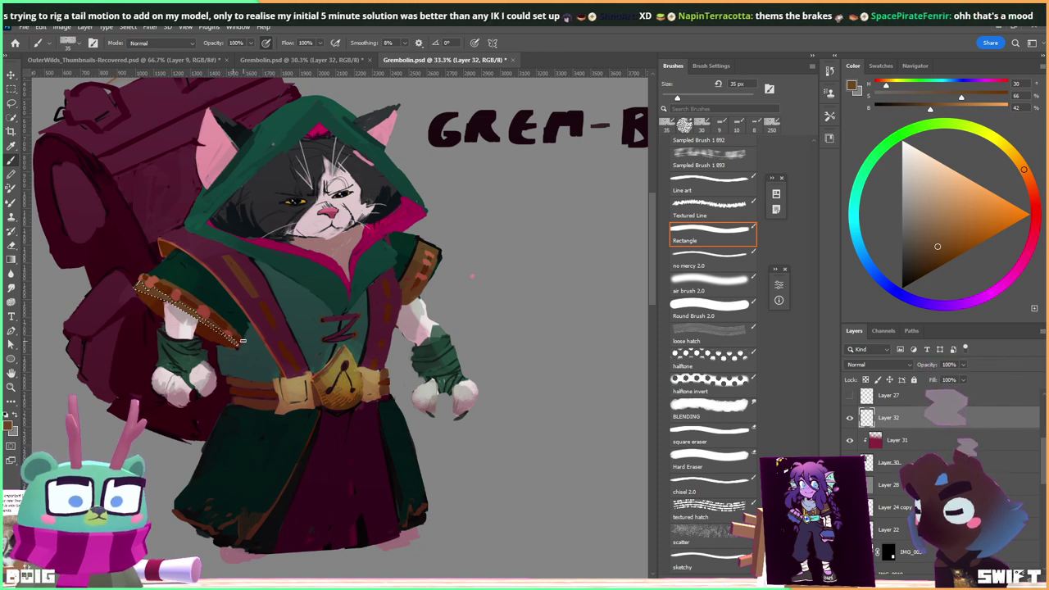
left_click_drag(247, 318, 246, 344)
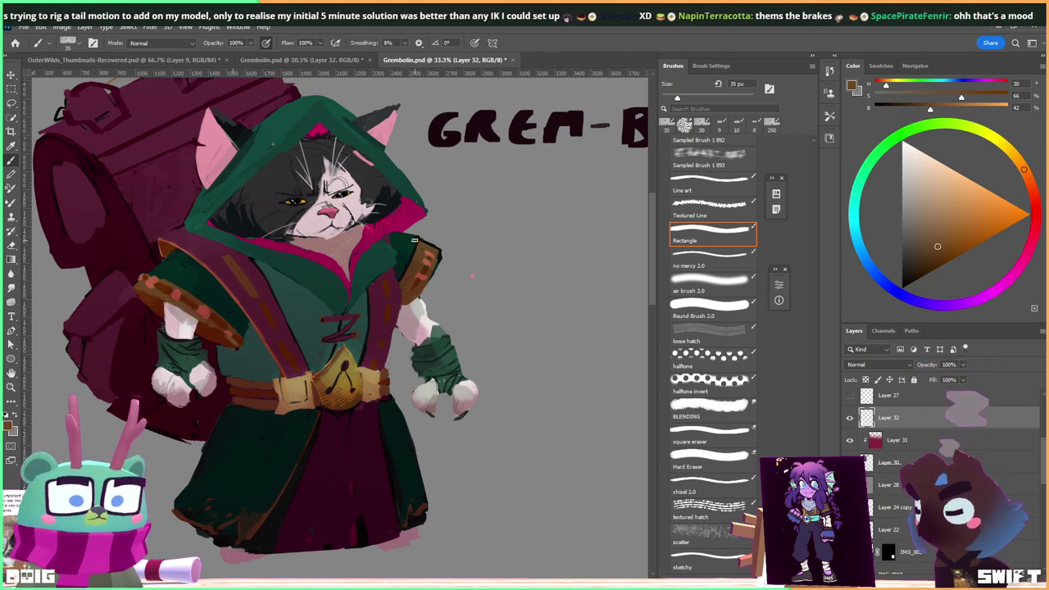
Paint over the dark outline of the smaller sleeve cuff with sampled browns and dark green using the 35 px Rectangle brush.
left_click(426, 268, "alt")
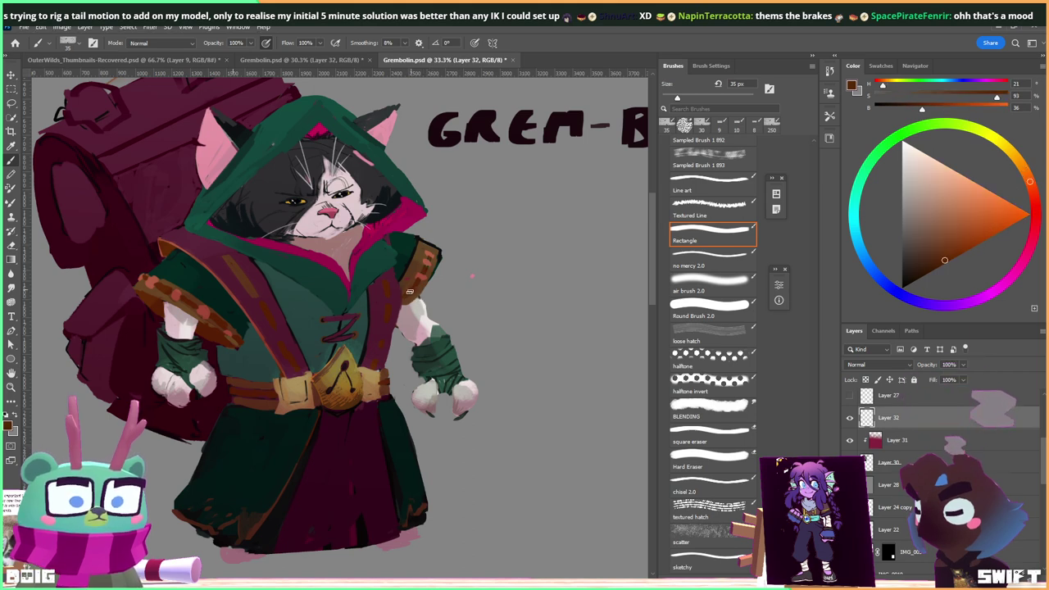
left_click(417, 287, "alt")
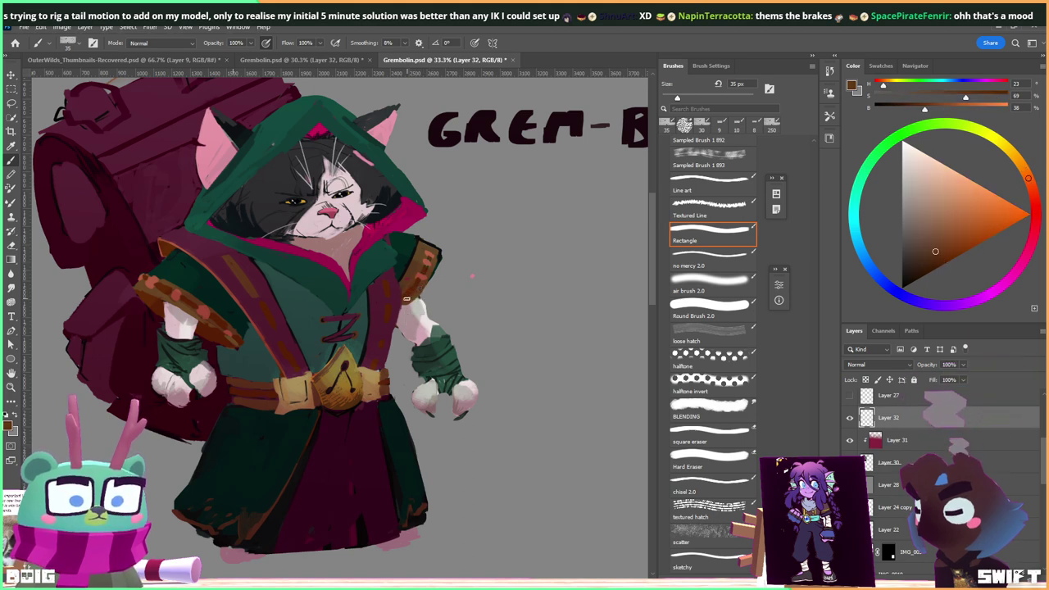
left_click(426, 268, "alt")
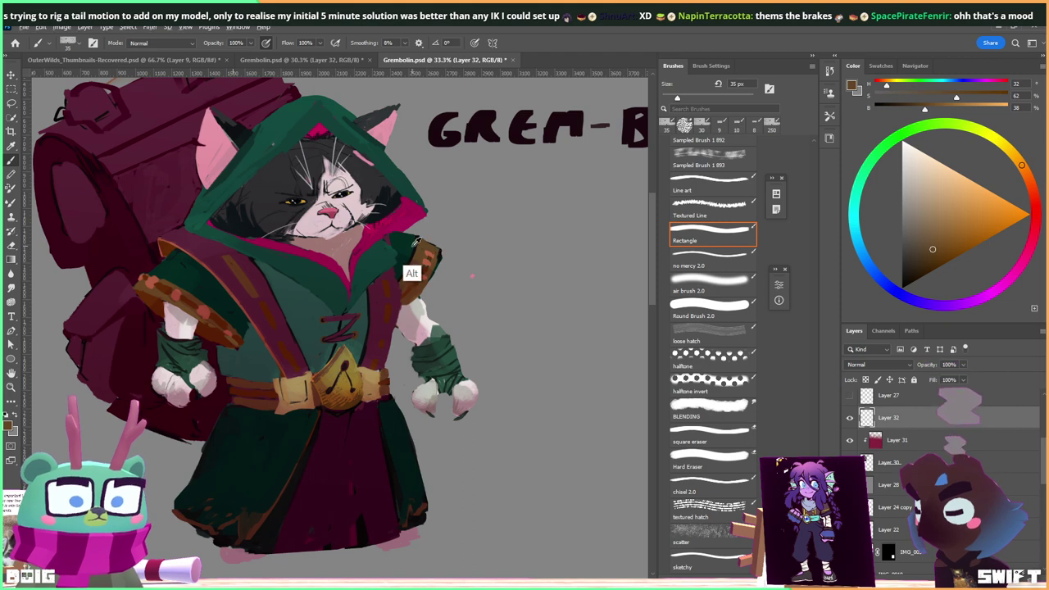
left_click(416, 240, "alt")
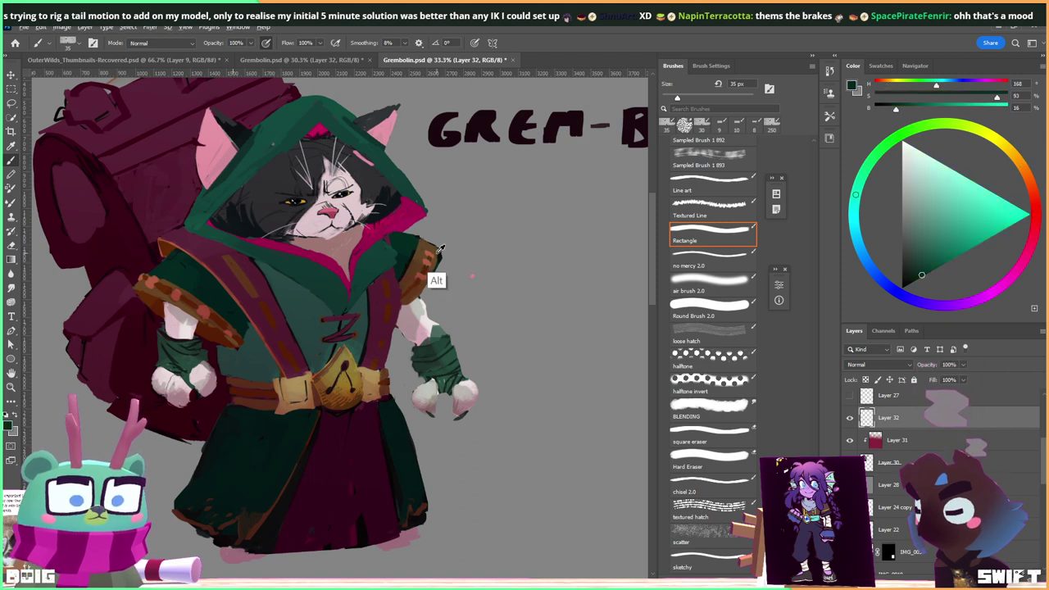
left_click(437, 253, "alt")
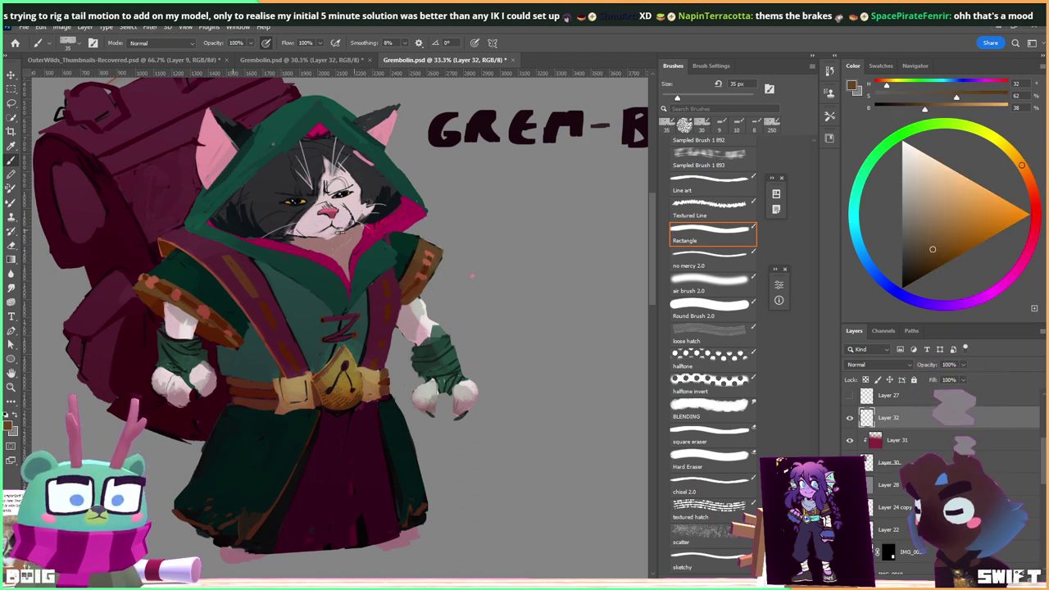
Paint a scalloped upper trim along the large sleeve cuff in sampled browns with the Rectangle brush at 15 px.
left_click(141, 281, "alt")
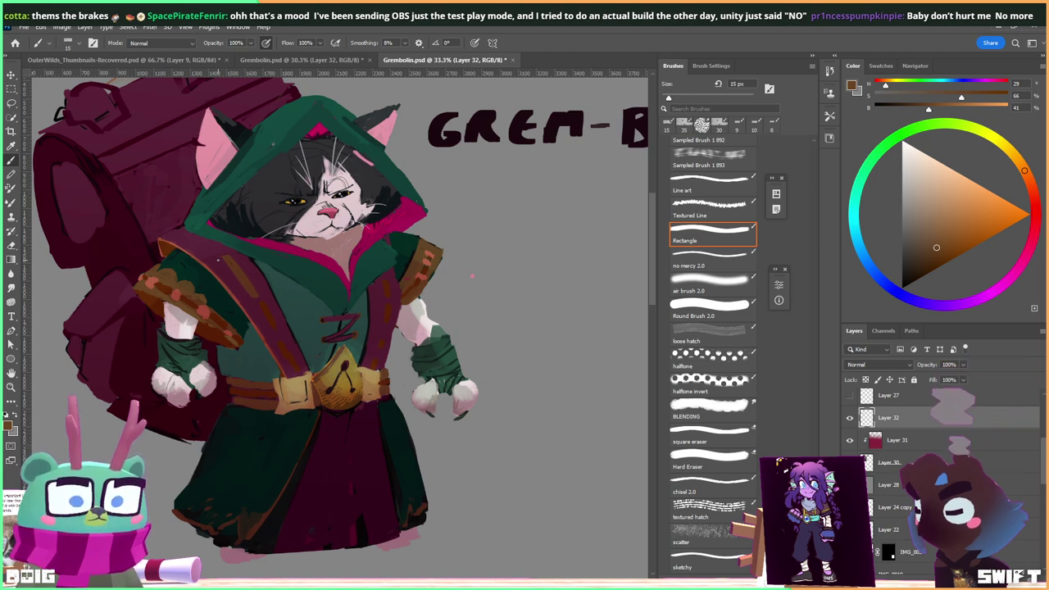
left_click(189, 285, "alt")
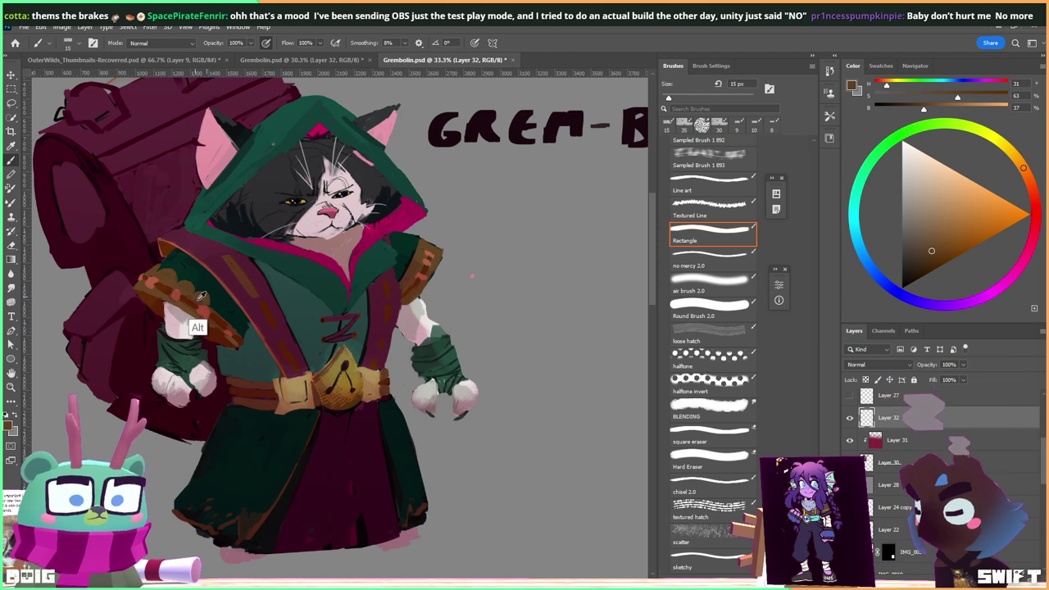
left_click(200, 328, "alt")
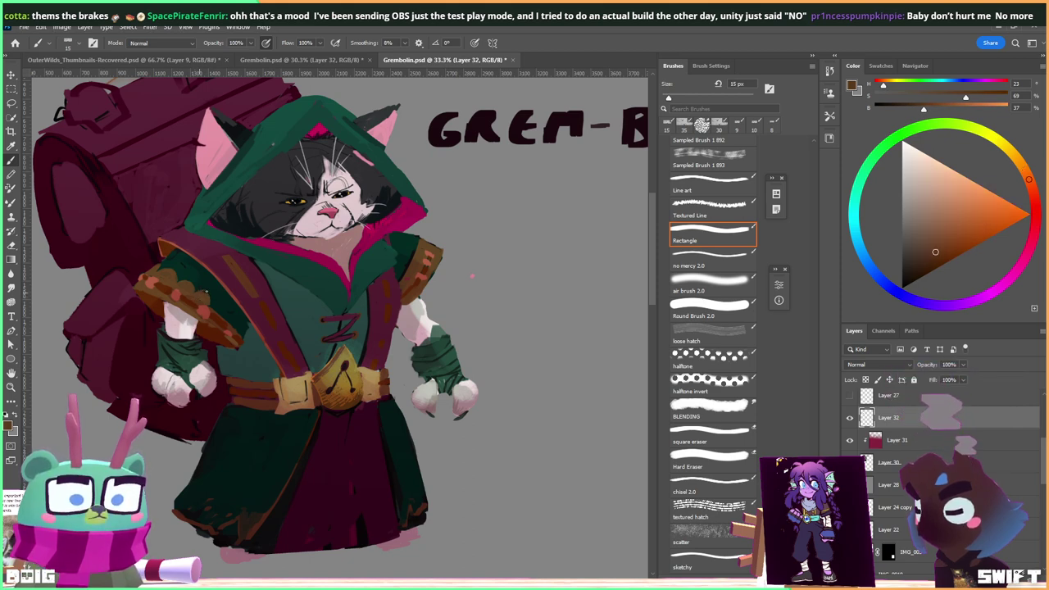
left_click(211, 305, "alt")
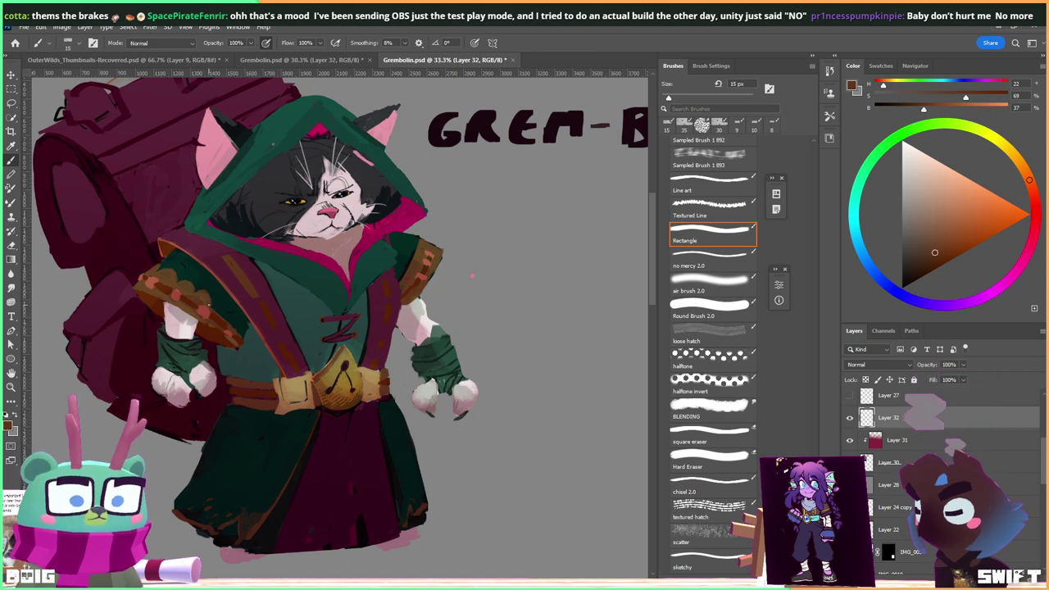
left_click(197, 335, "alt")
Paint a matching scalloped edge and reddish stitches on the smaller sleeve cuff with sampled browns at 15 px.
left_click(205, 307, "alt")
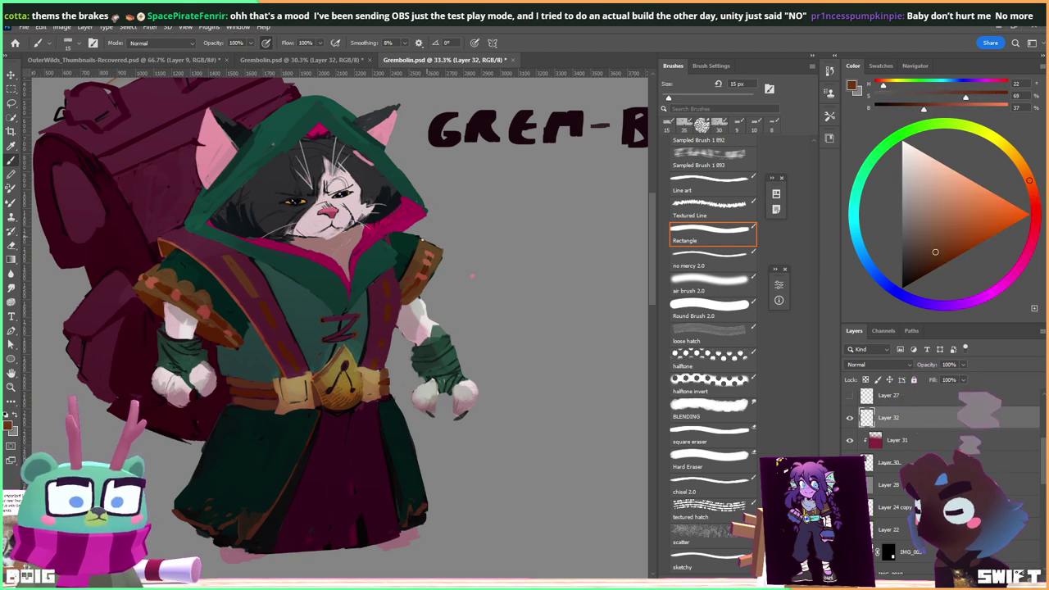
left_click(425, 297, "alt")
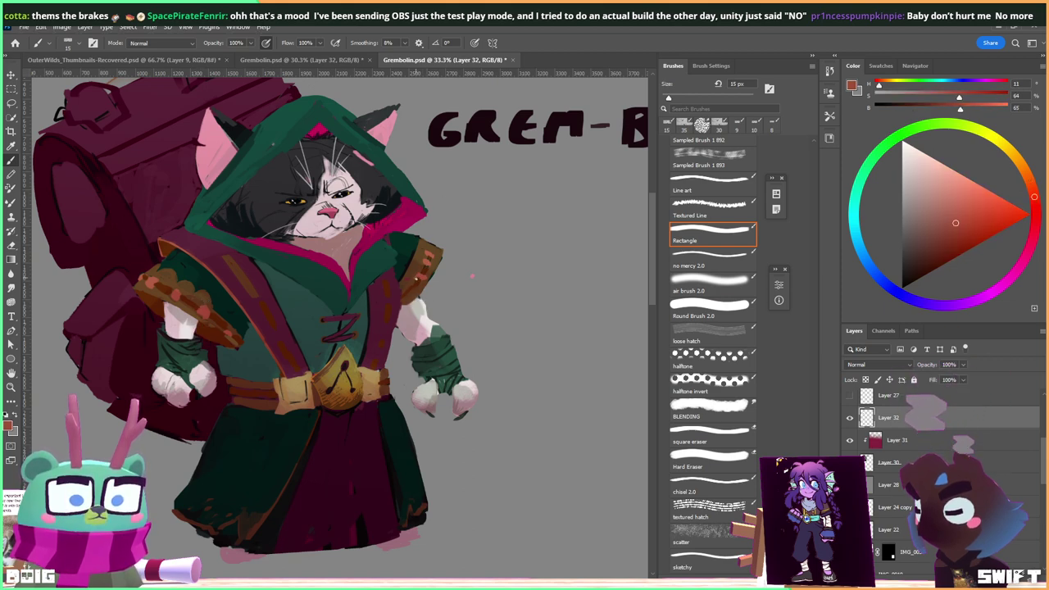
left_click(412, 258, "alt")
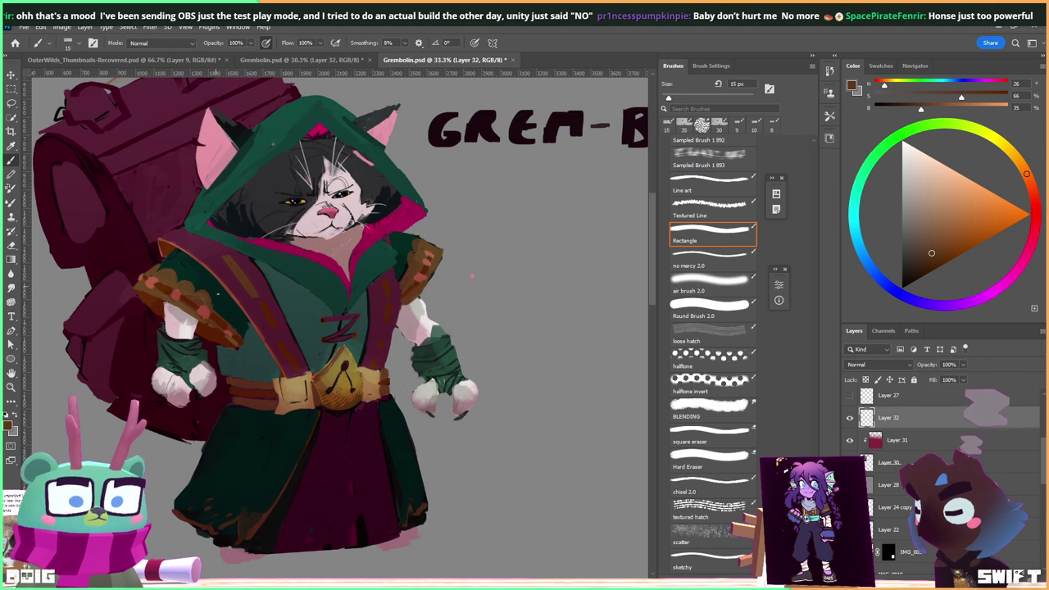
Touch up the paws and forearm wraps at 15 px with sampled pale fur, grey, dark green and dark crimson tones.
left_click(162, 371, "alt")
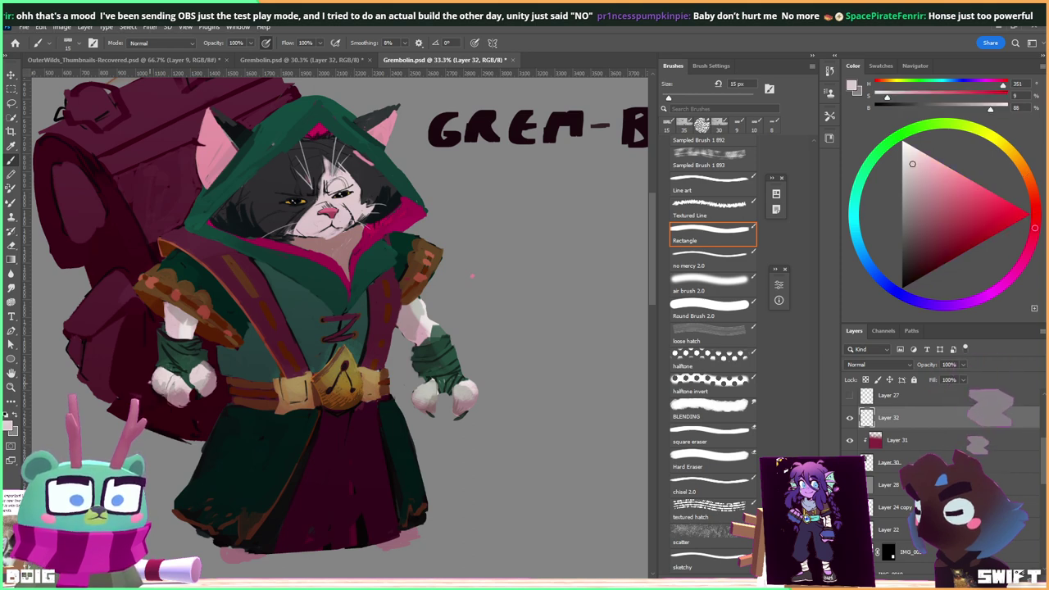
left_click(139, 418, "alt")
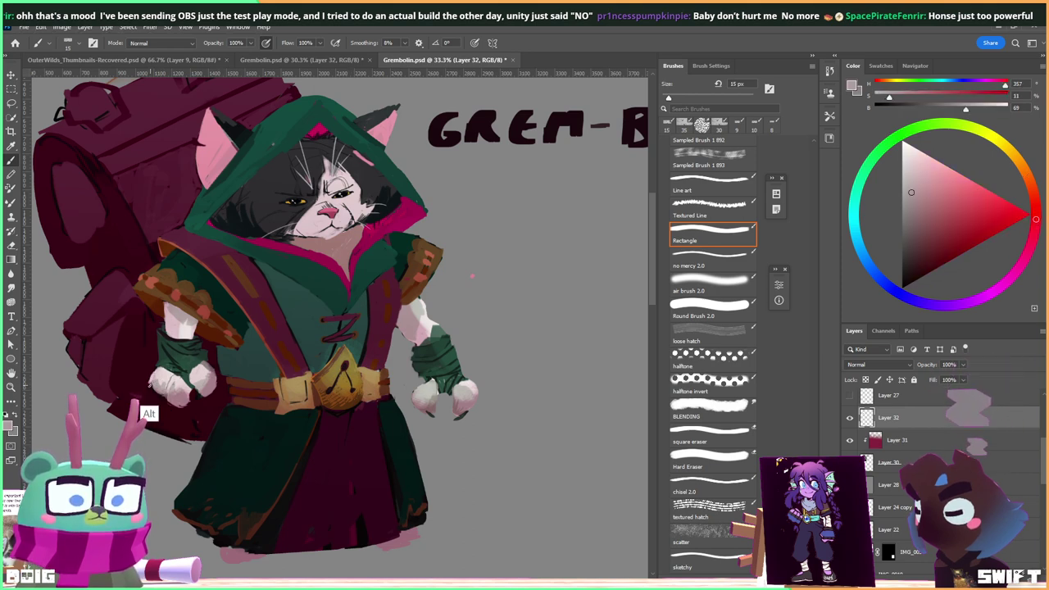
left_click(163, 371, "alt")
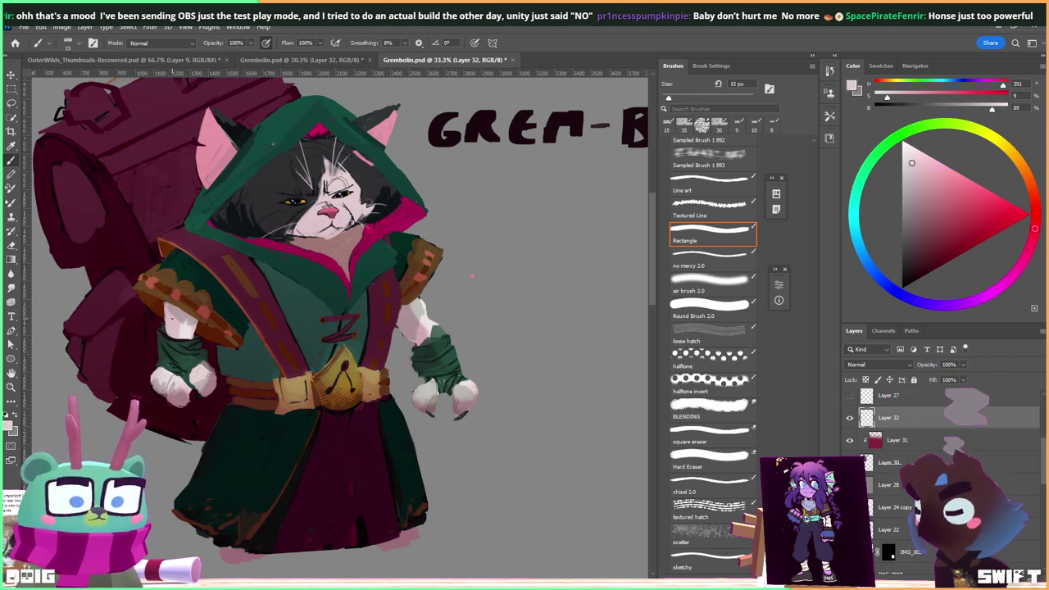
left_click(443, 360, "alt")
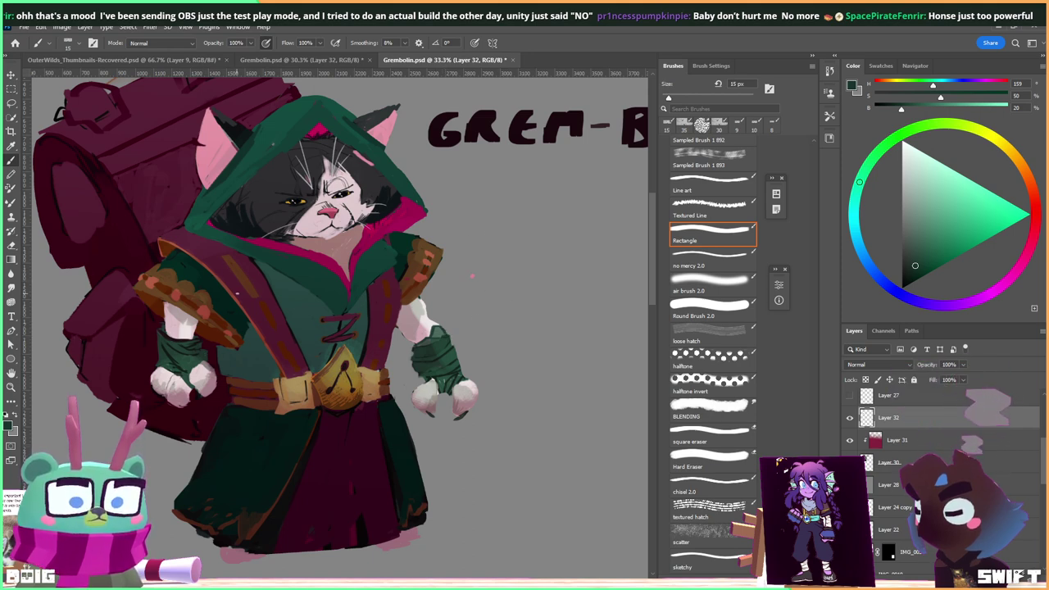
left_click(211, 355, "alt")
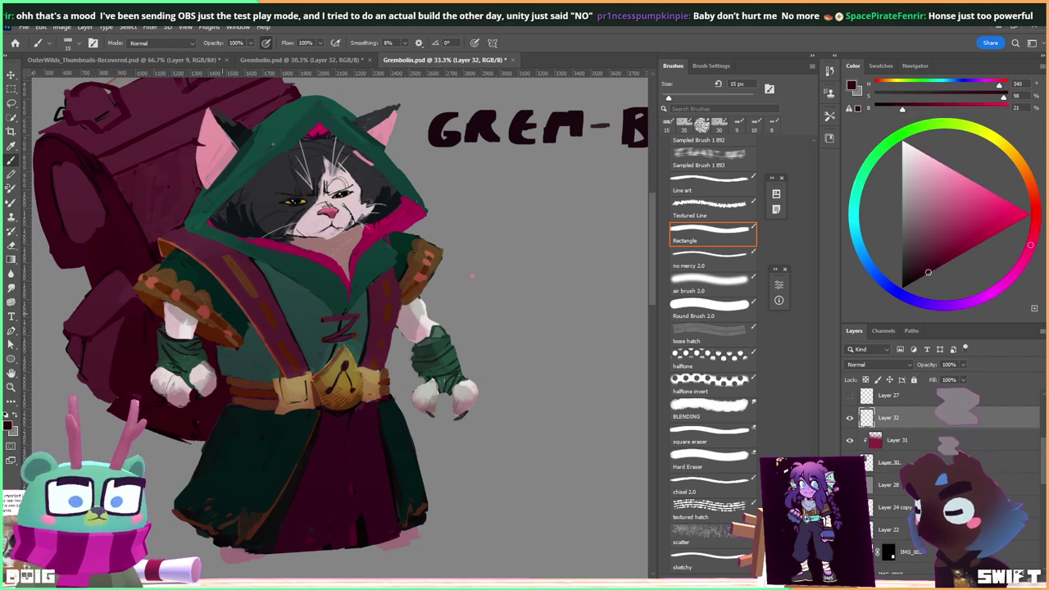
Refine the belt and its pale loops at 15 px with sampled browns and very dark green.
left_click(232, 400, "alt")
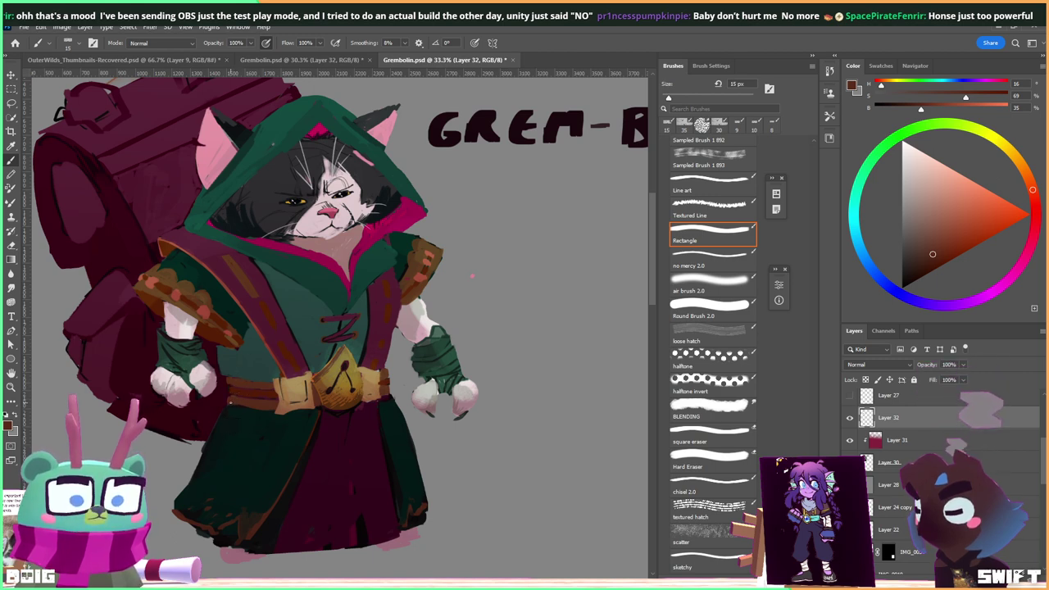
left_click_drag(352, 390, 332, 360)
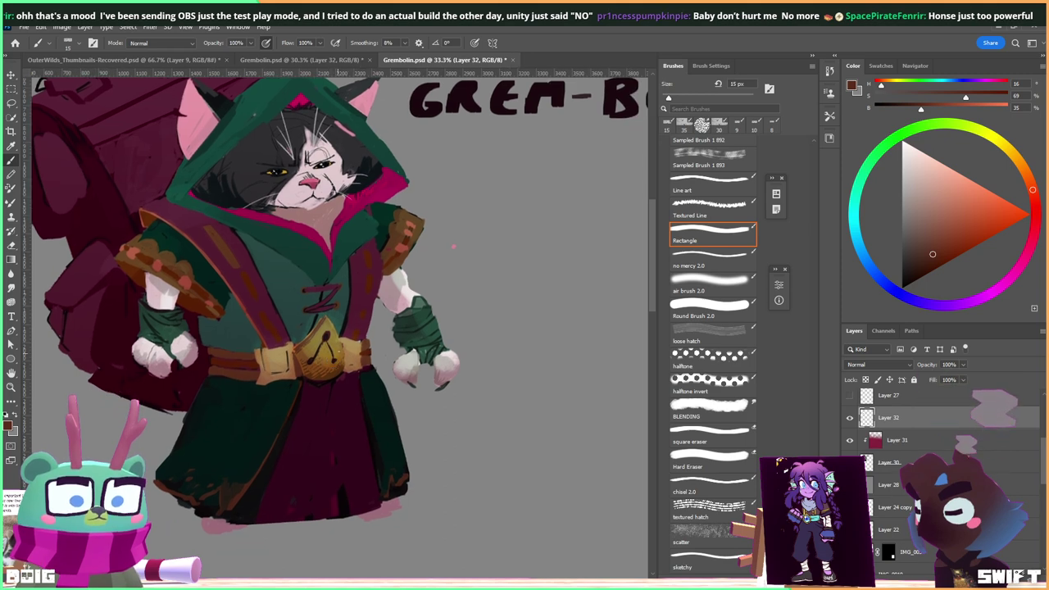
left_click(261, 378, "alt")
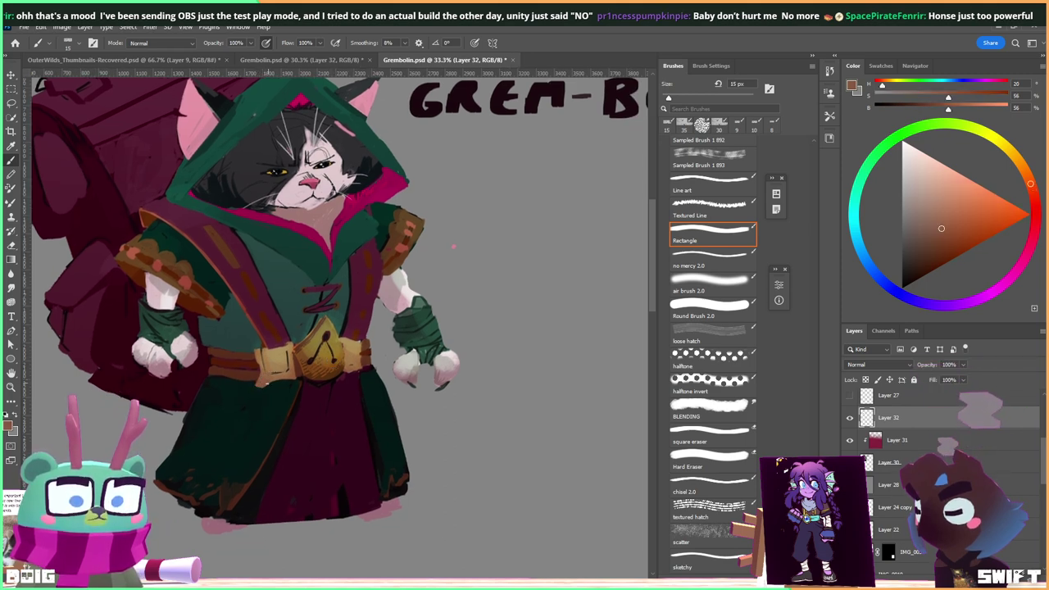
left_click_drag(270, 382, 284, 383)
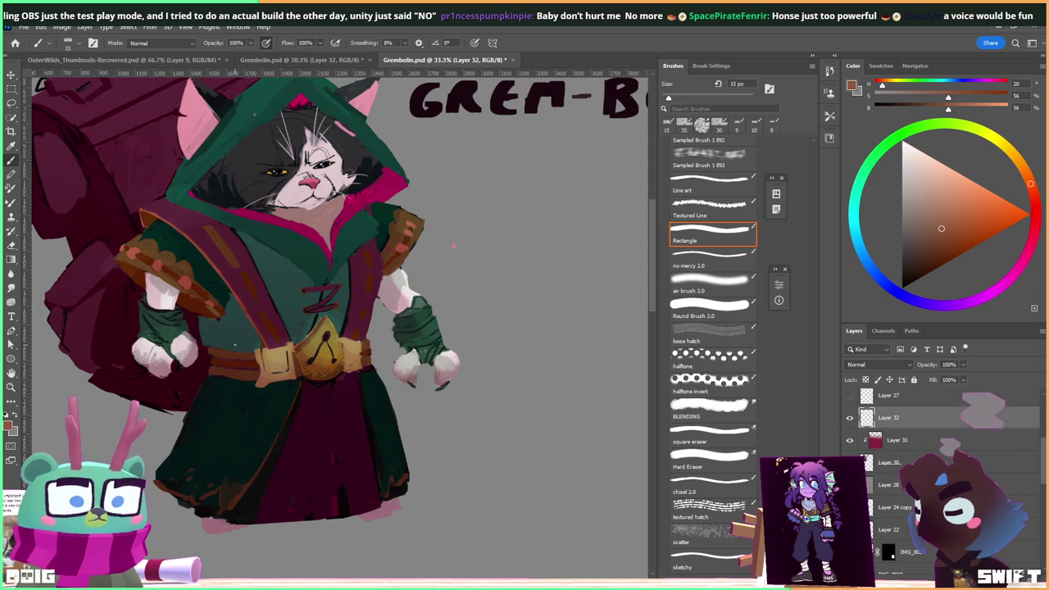
left_click(260, 388, "alt")
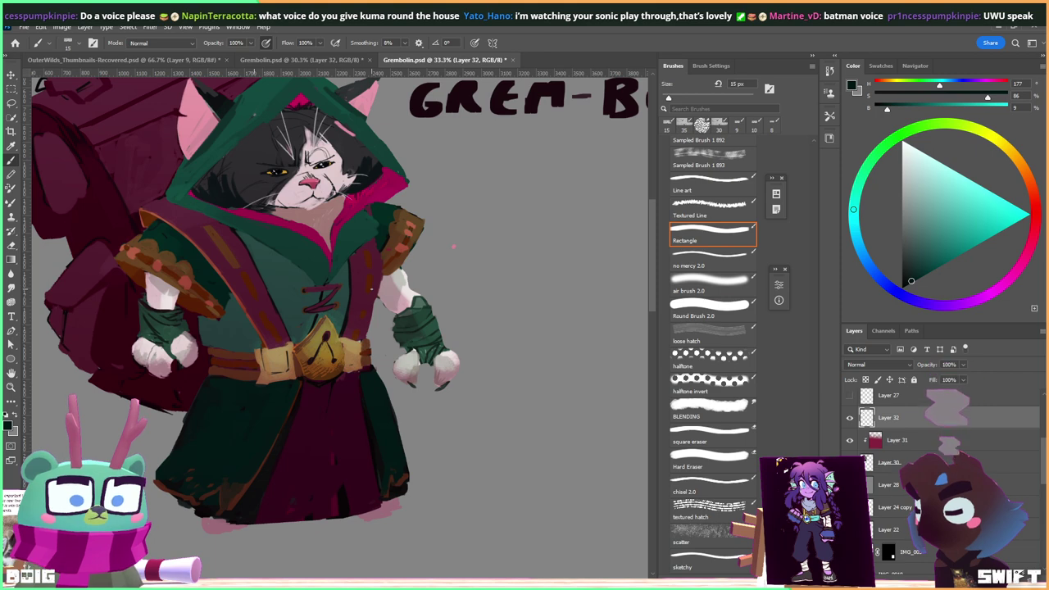
key("x")
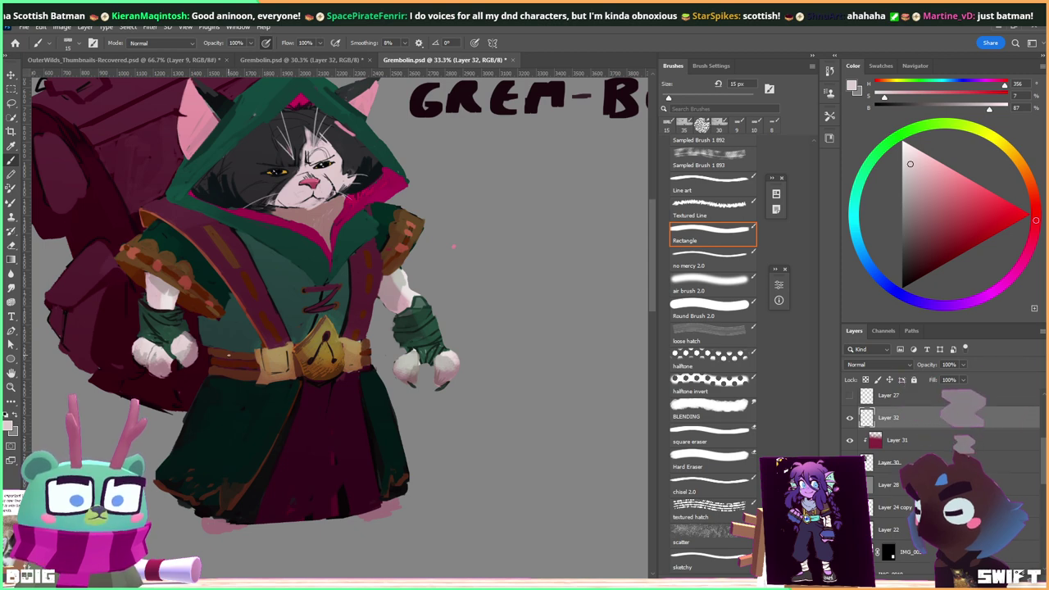
Touch up the lower edge of the large sleeve cuff at 15 px with sampled browns and near-black tones.
left_click(199, 433, "alt")
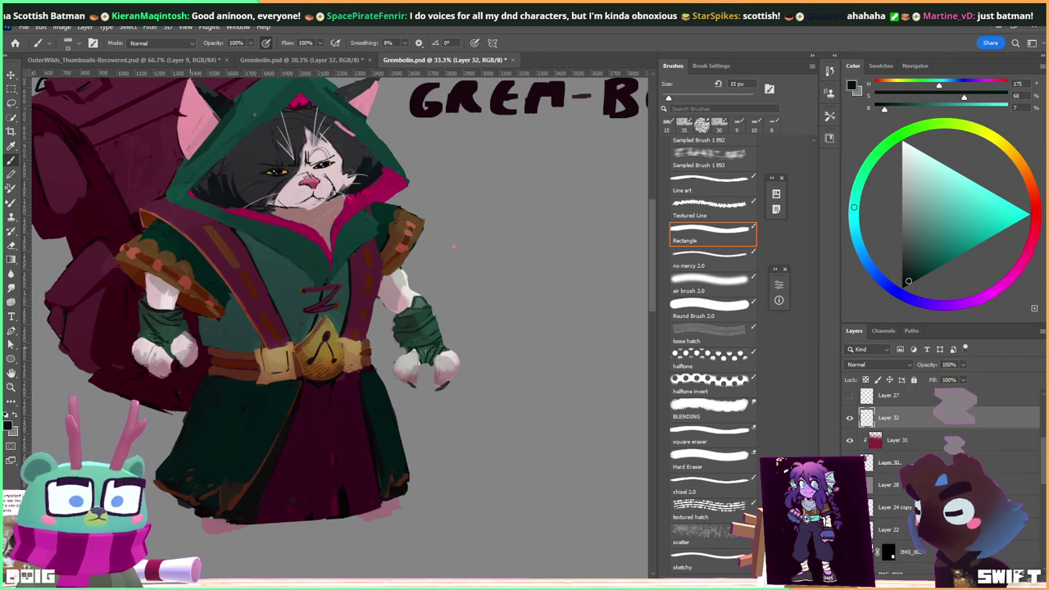
left_click(177, 283, "alt")
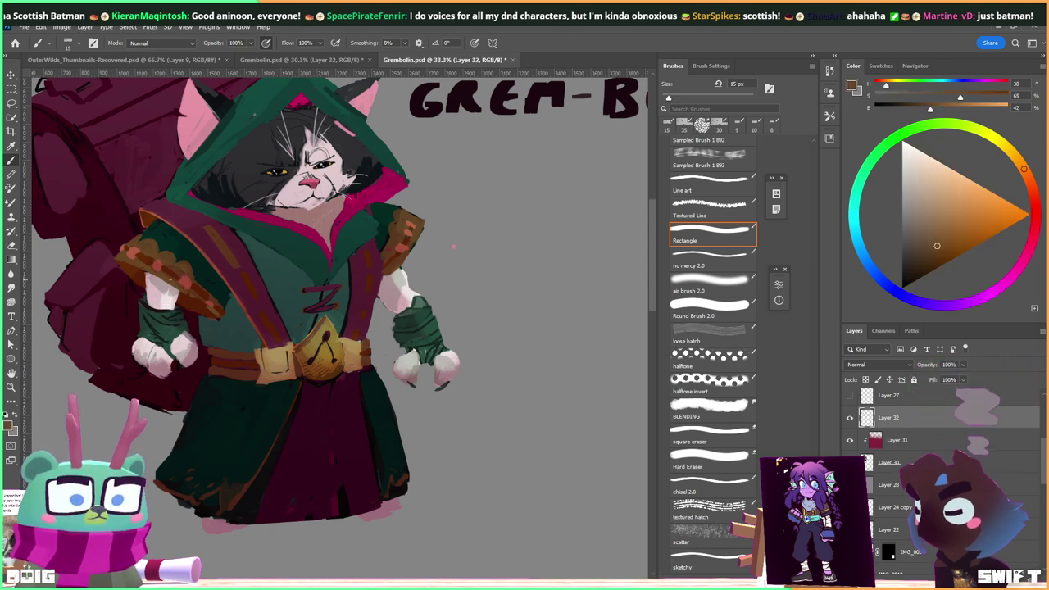
left_click_drag(195, 300, 210, 310)
left_click(195, 322, "alt")
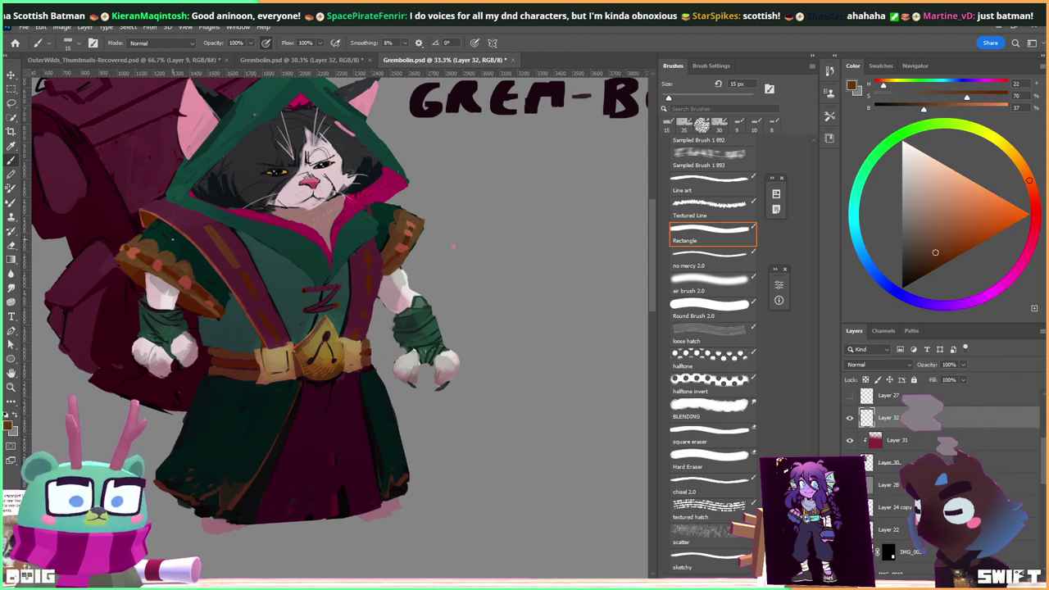
left_click_drag(388, 273, 380, 314)
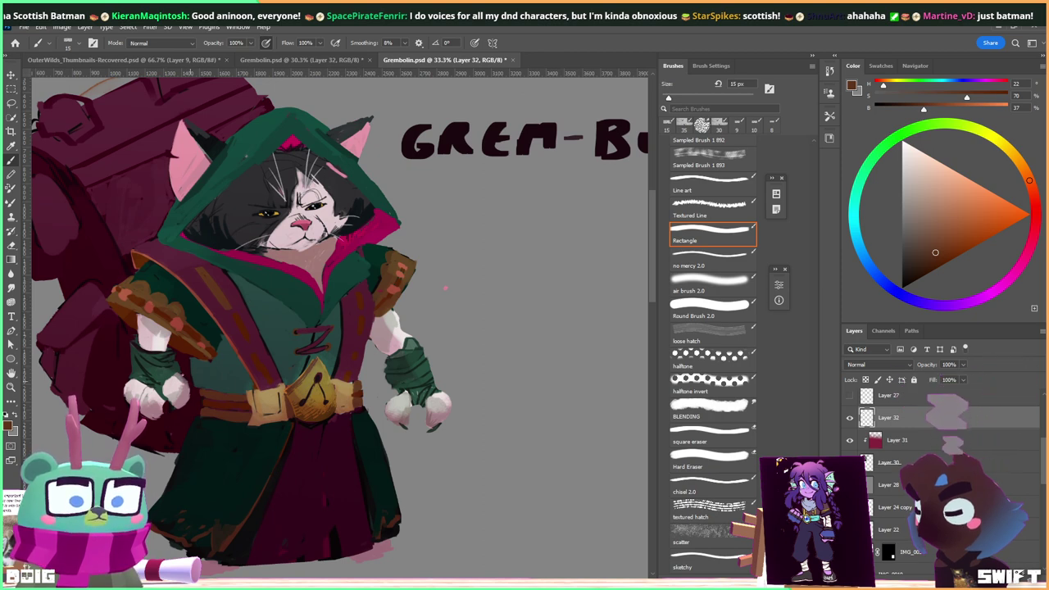
left_click(432, 456, "alt")
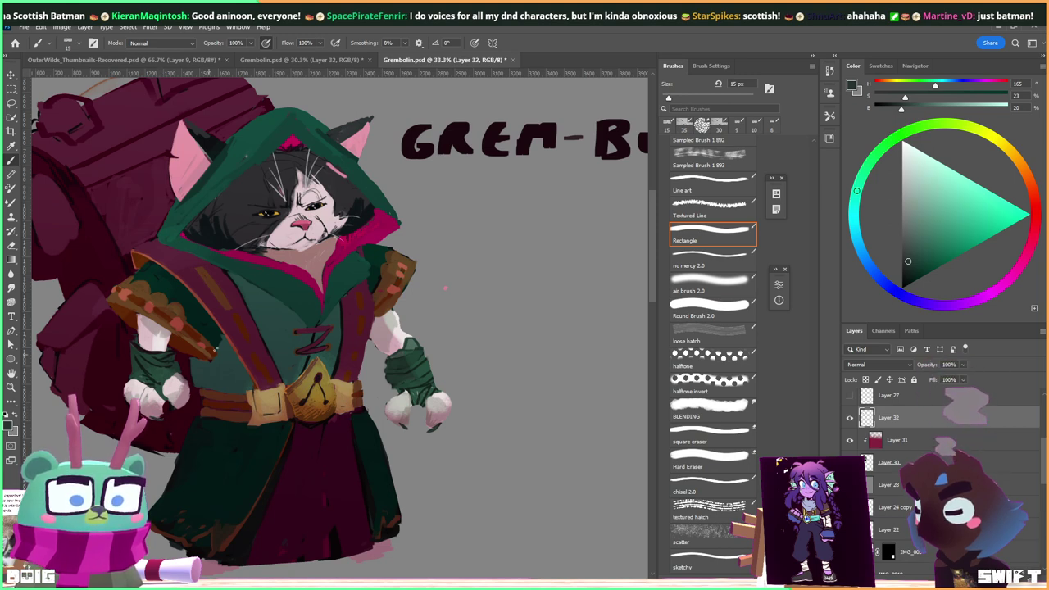
left_click(320, 405, "alt")
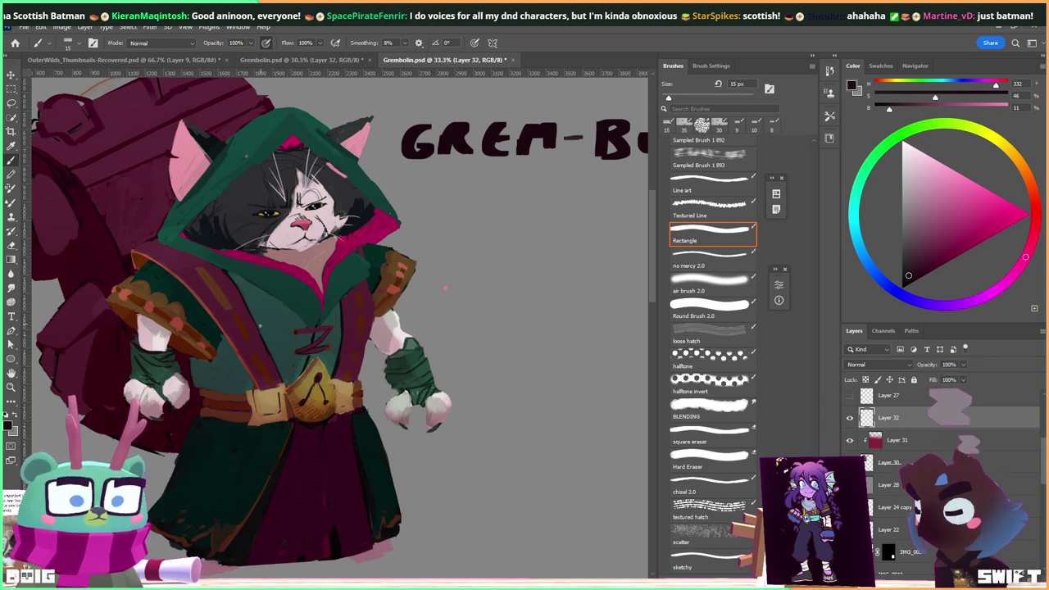
Paint over the orange outline at the top of the shoulder strap beside the backpack with sampled dark crimson at 15 px.
left_click_drag(191, 305, 265, 347)
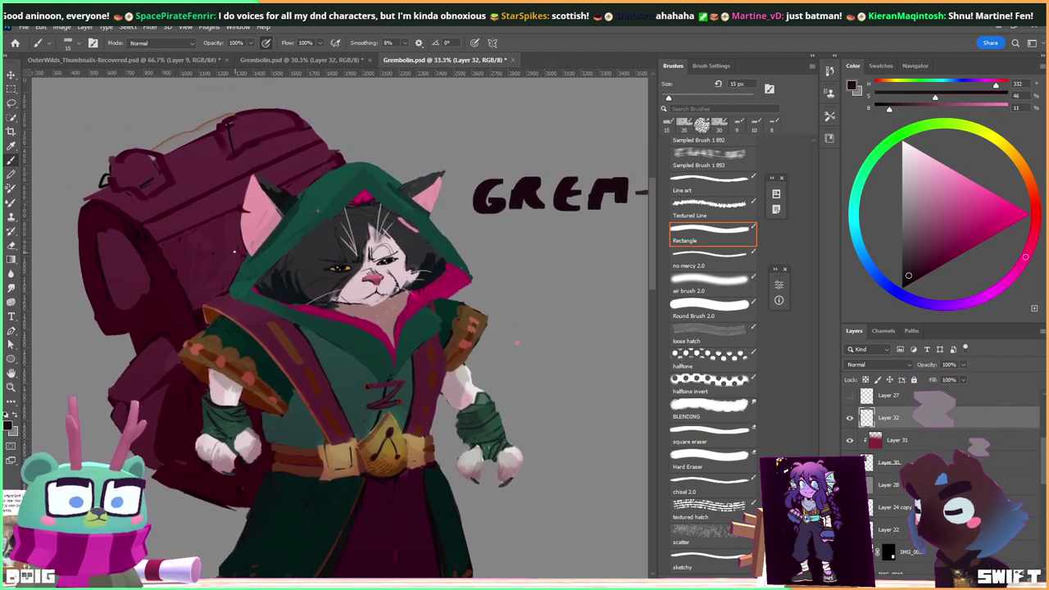
key("alt")
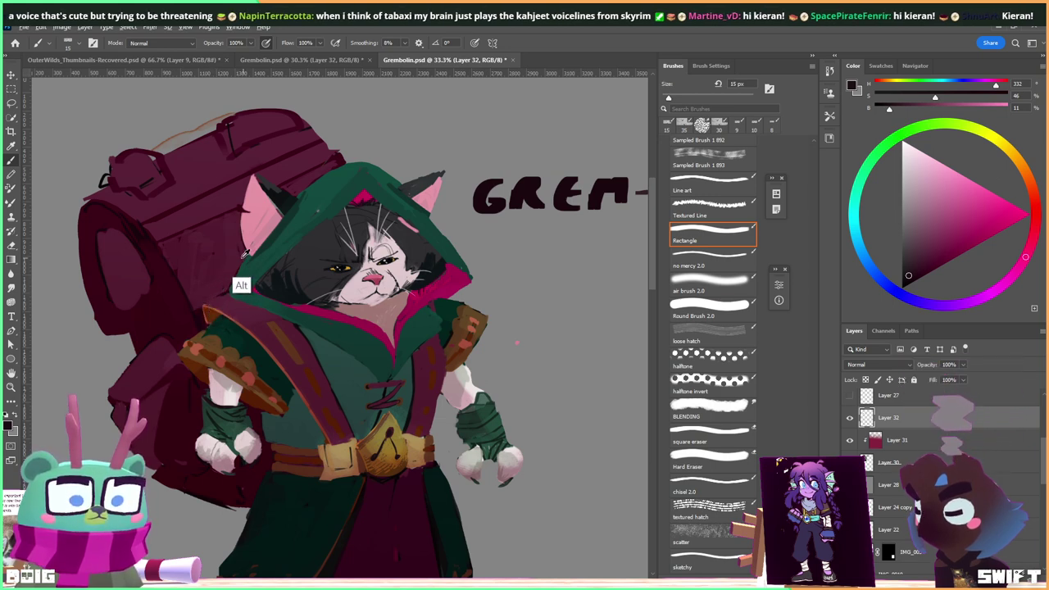
left_click(215, 300, "alt")
left_click_drag(203, 312, 222, 297)
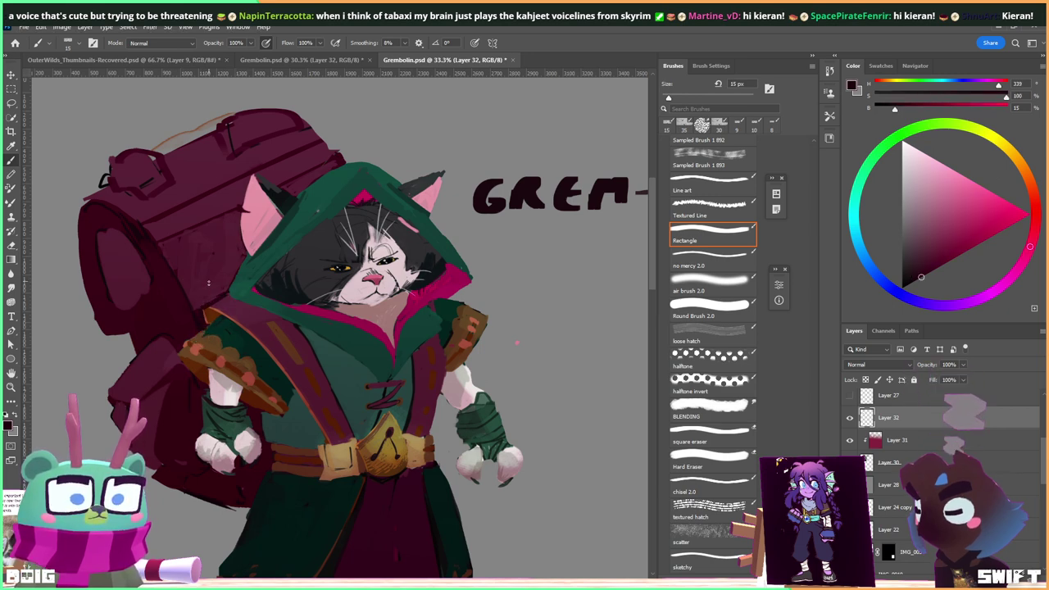
left_click(201, 340, "alt")
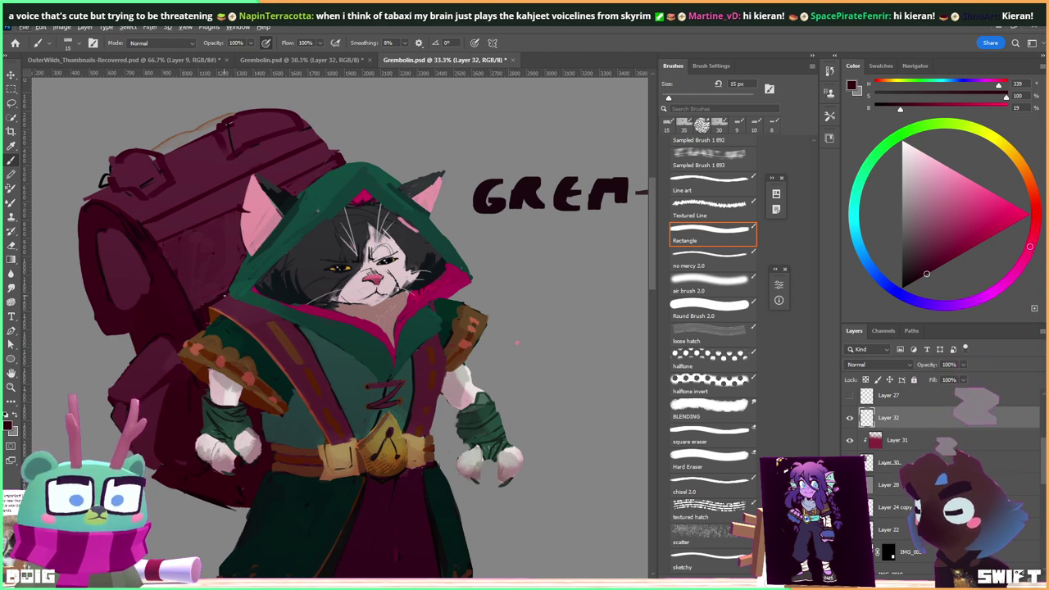
Blend the backpack's edge beside the shoulder and hood with sampled mid and dark crimson tones at 15 px.
left_click(207, 317, "alt")
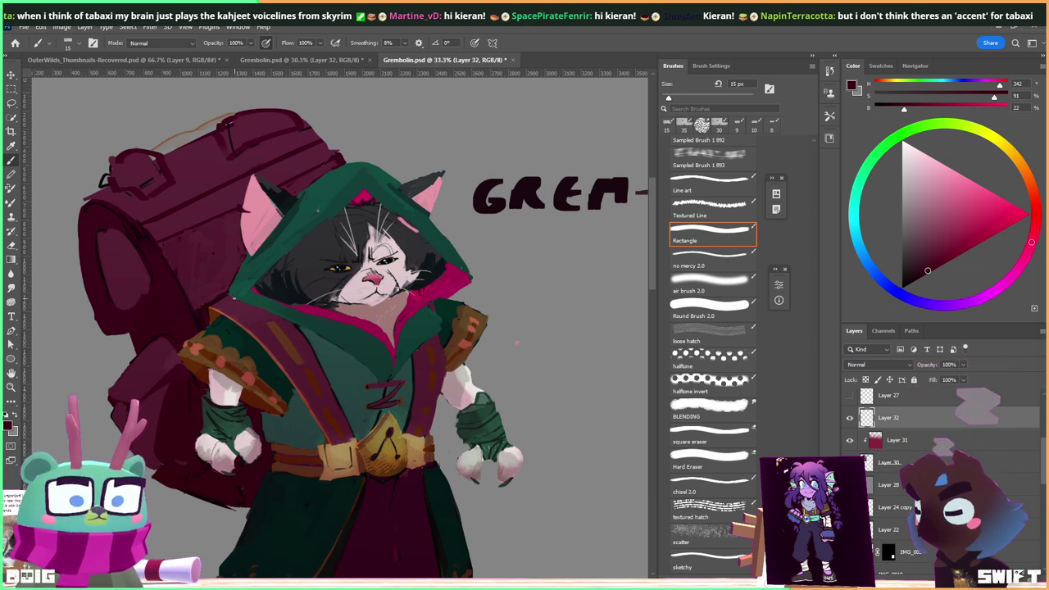
left_click(207, 330, "alt")
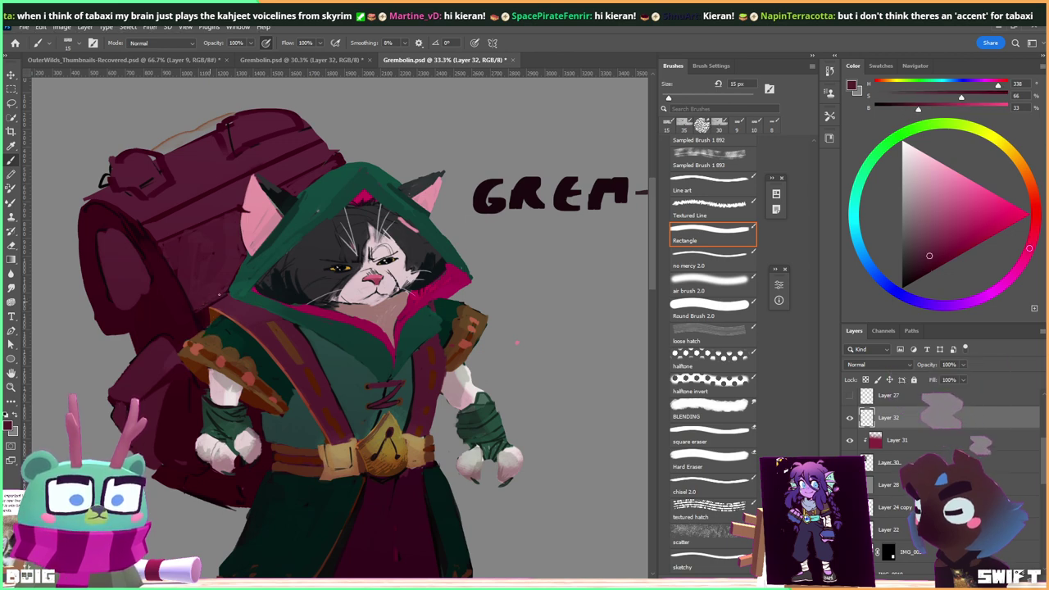
left_click_drag(234, 264, 236, 300)
left_click(203, 345, "alt")
left_click_drag(300, 297, 287, 291)
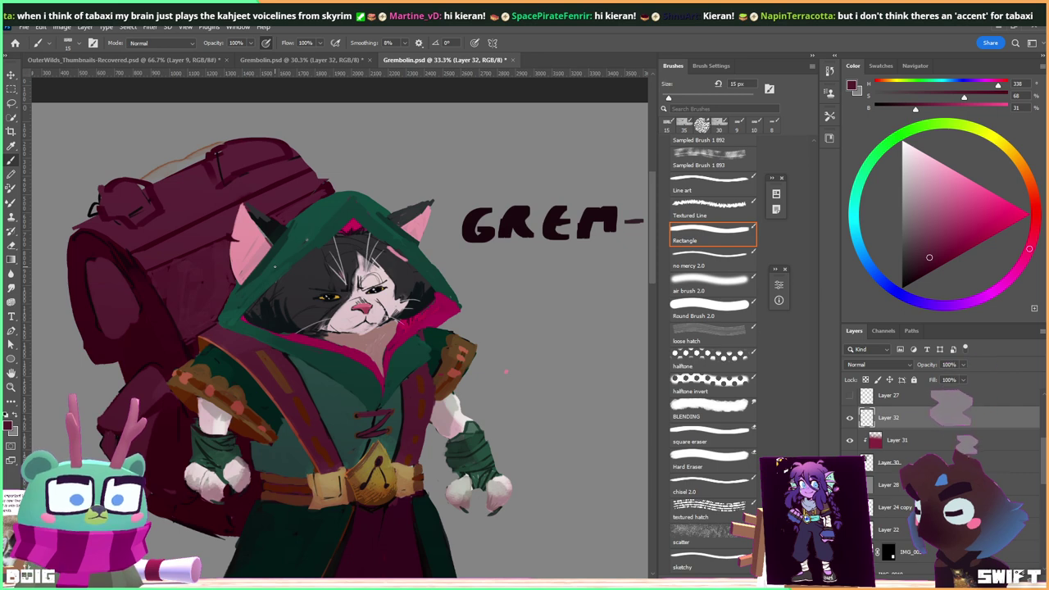
Touch up the shoulder straps and the adjoining collar at 25 px with sampled crimson, near-black and dark green.
key("bracketright")
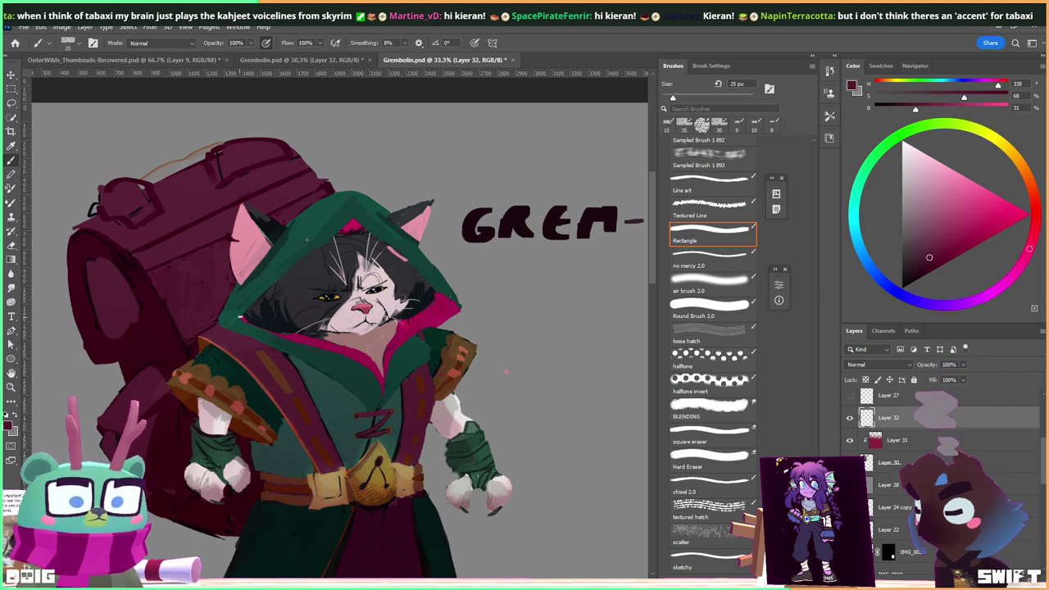
left_click(273, 326, "alt")
left_click_drag(221, 326, 366, 404)
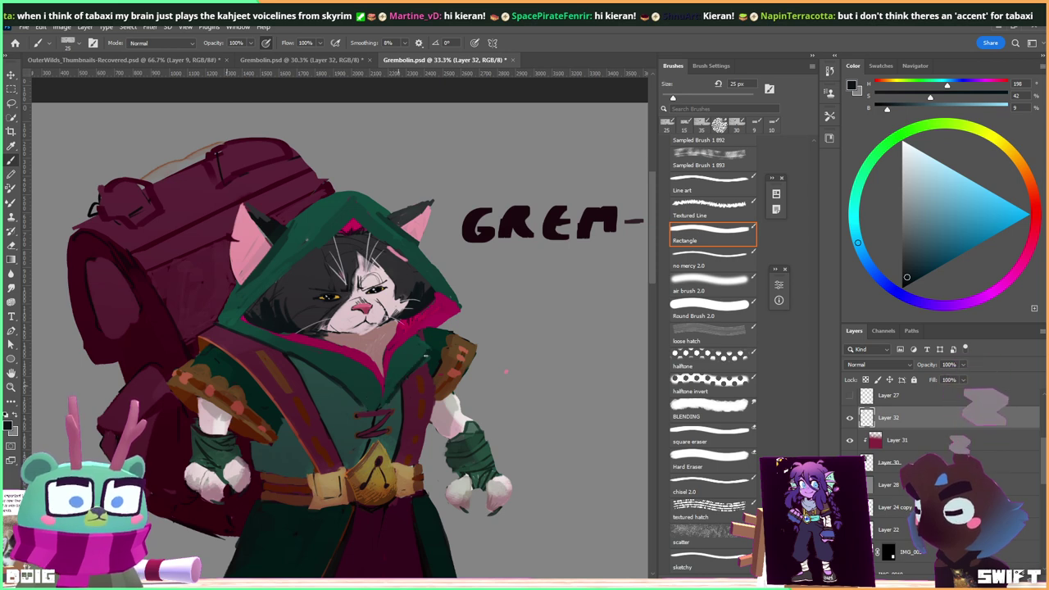
key("alt")
left_click(407, 379, "alt")
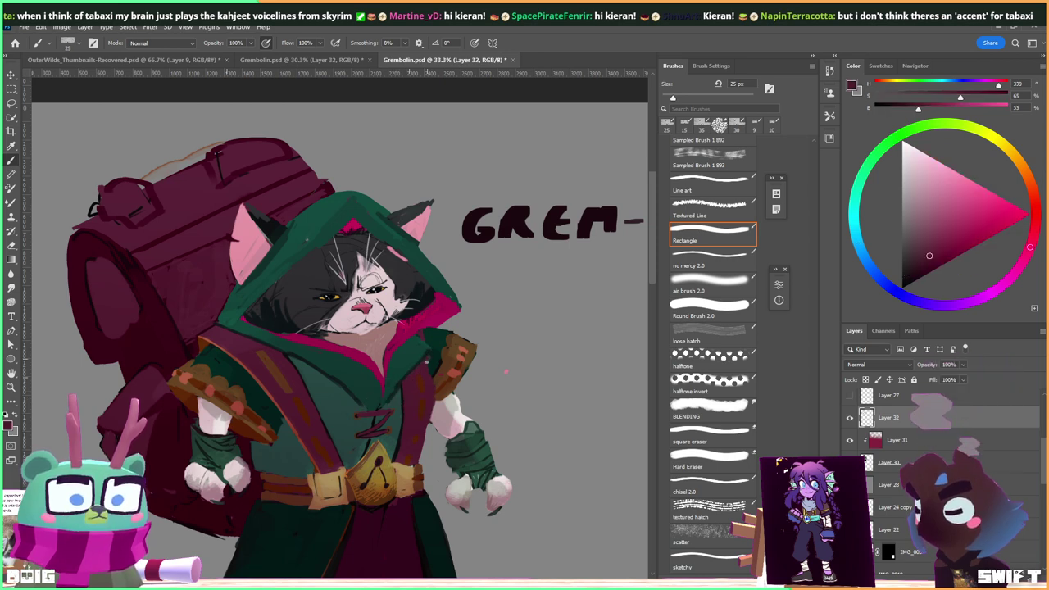
left_click(430, 357, "alt")
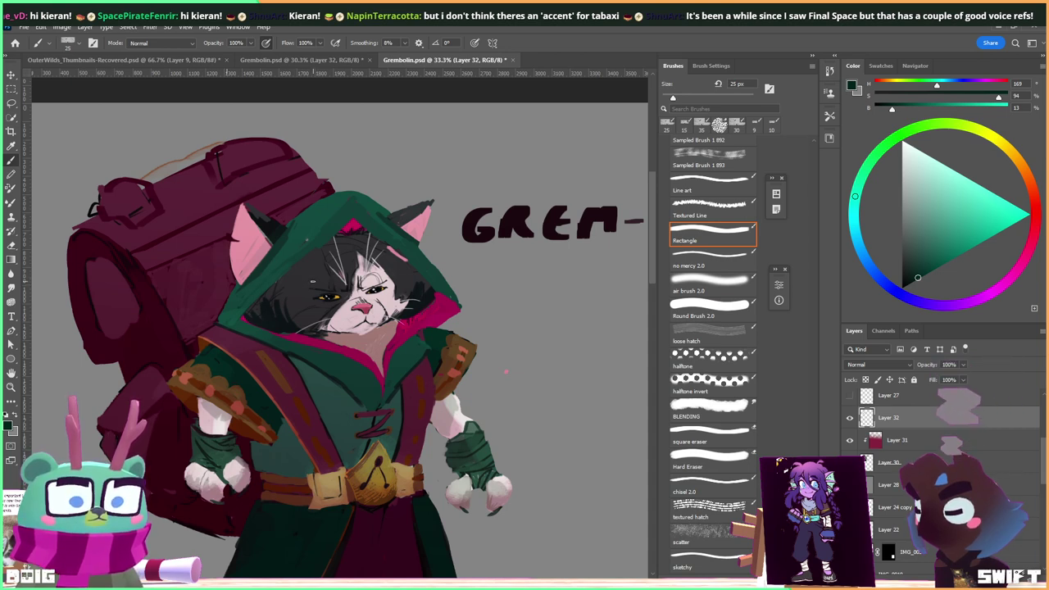
left_click(283, 354, "alt")
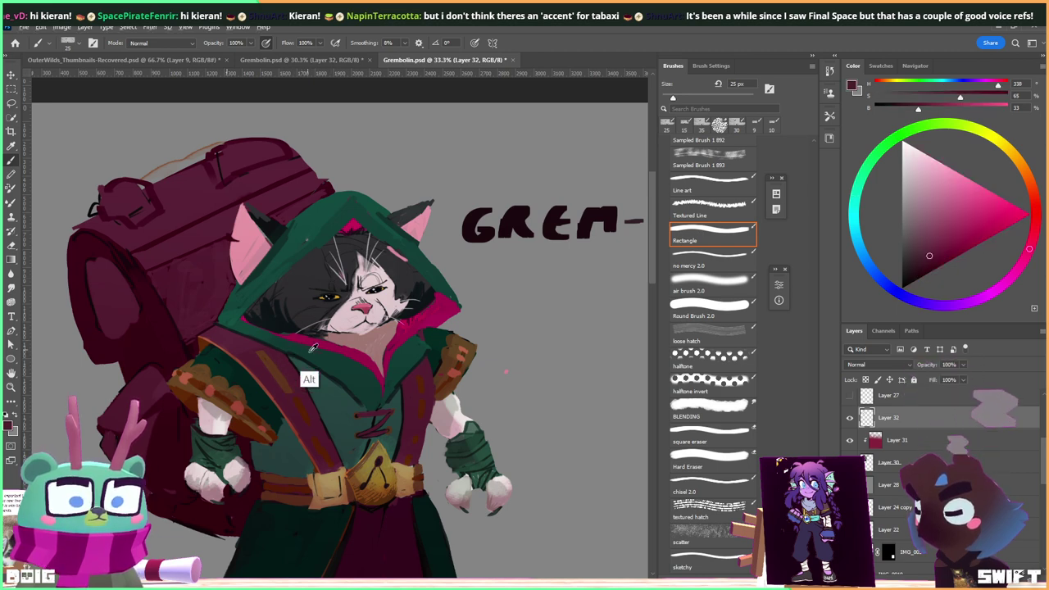
Clean up the hood's lower edge beside the shoulder strap with sampled dark greens at 25 px.
left_click(273, 342, "alt")
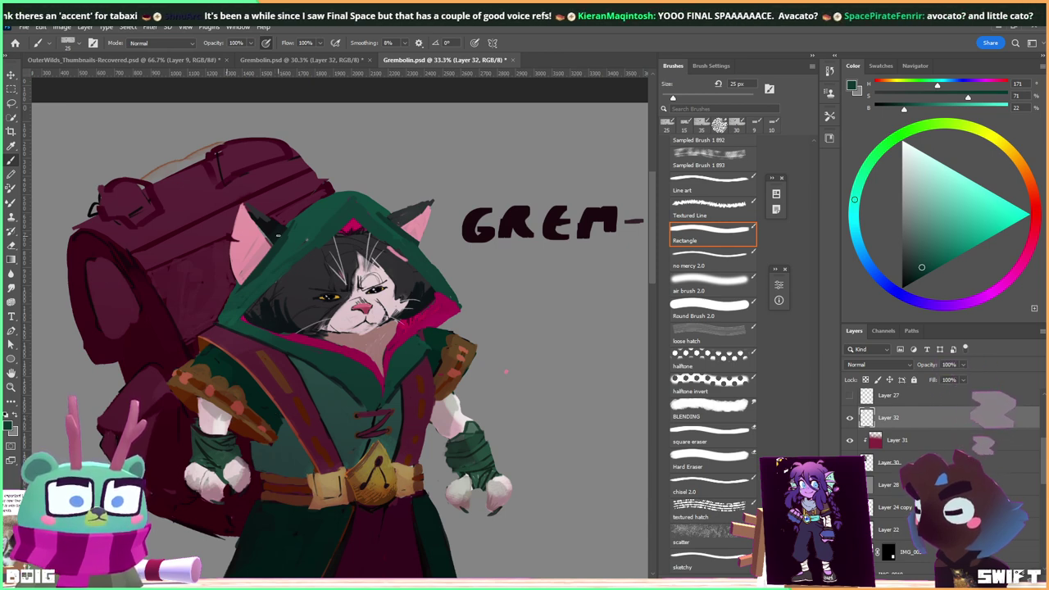
key("alt")
left_click(226, 316, "alt")
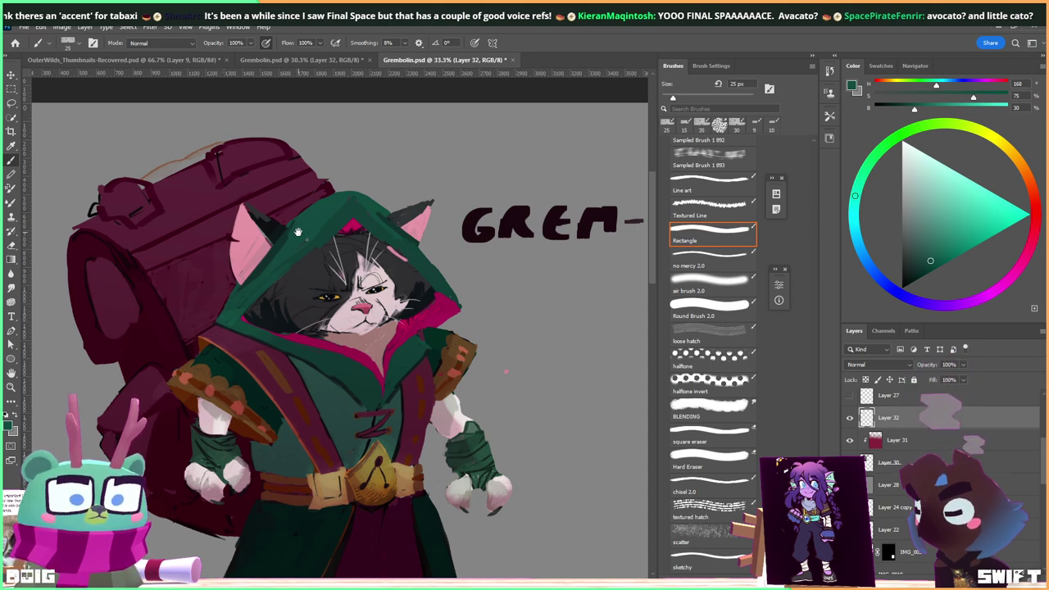
Refine the ear tip against the backpack at 25 px with sampled dark grey, near-black and crimson.
left_click_drag(298, 233, 279, 256)
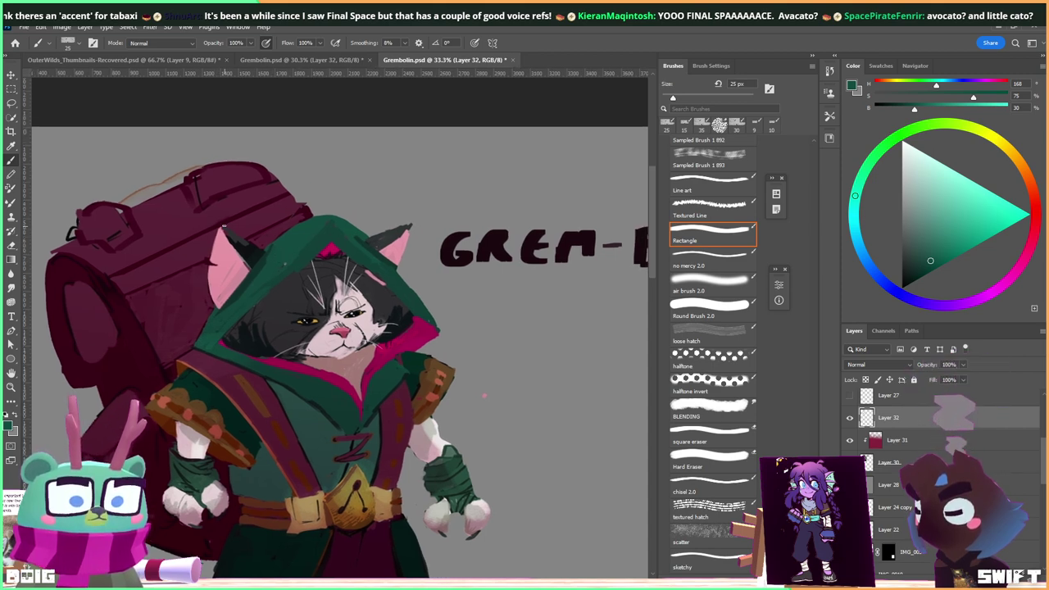
left_click(227, 232, "alt")
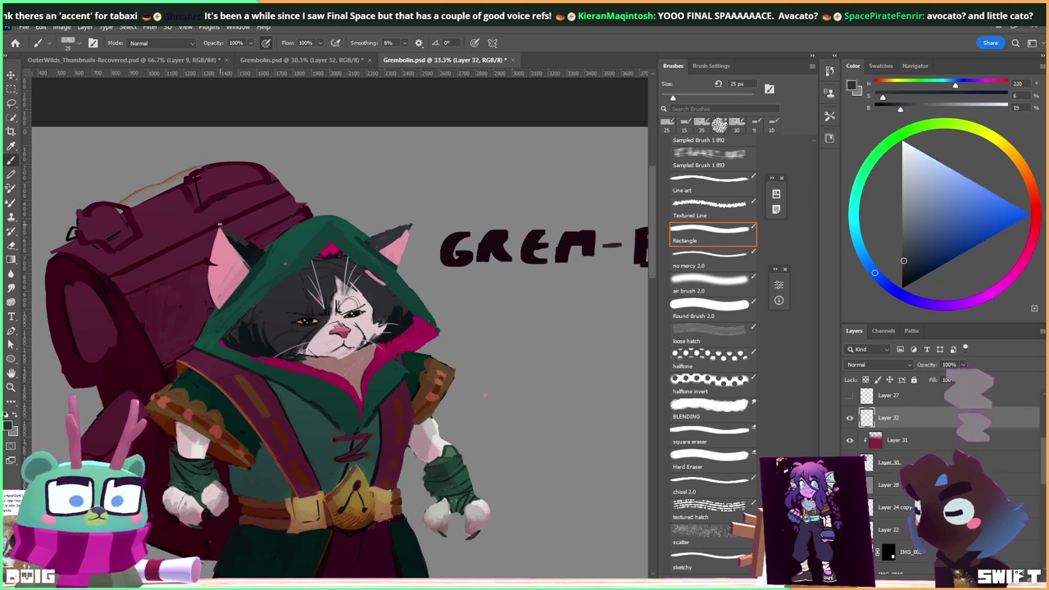
left_click(258, 248, "alt")
left_click(243, 240, "alt")
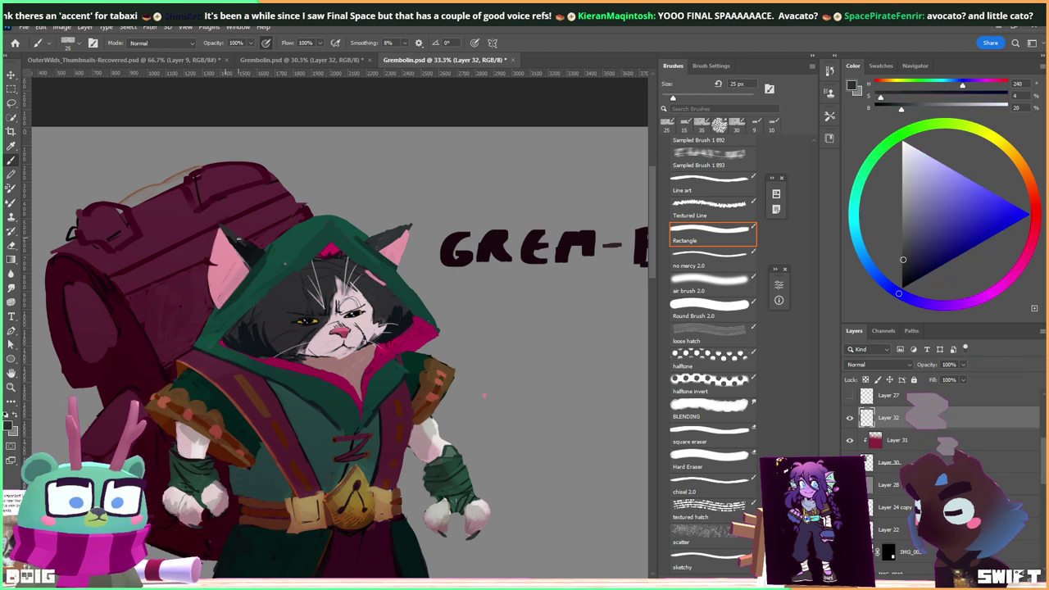
left_click(238, 250, "alt")
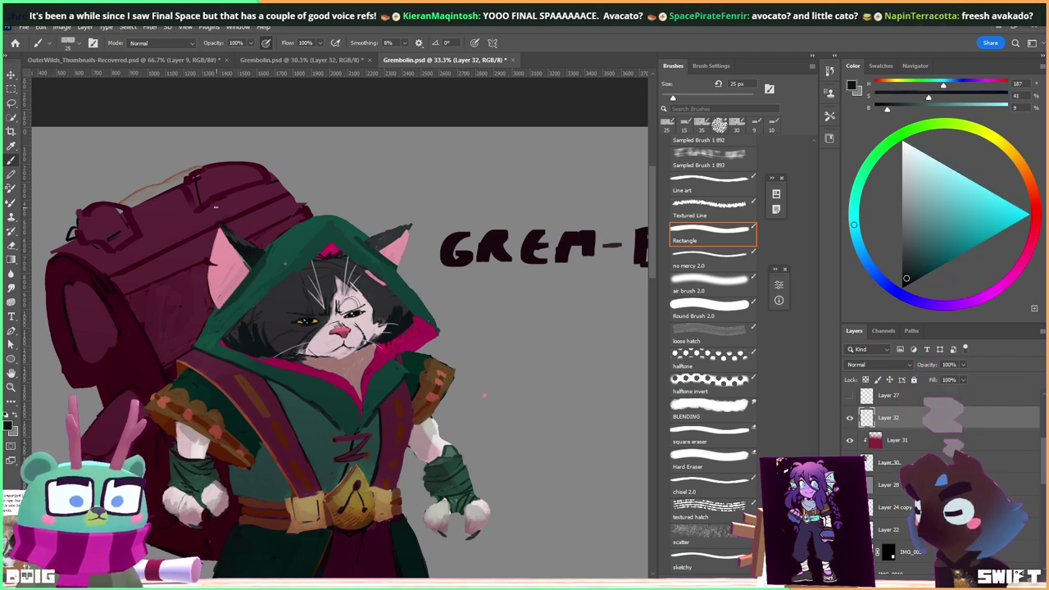
left_click(215, 217, "alt")
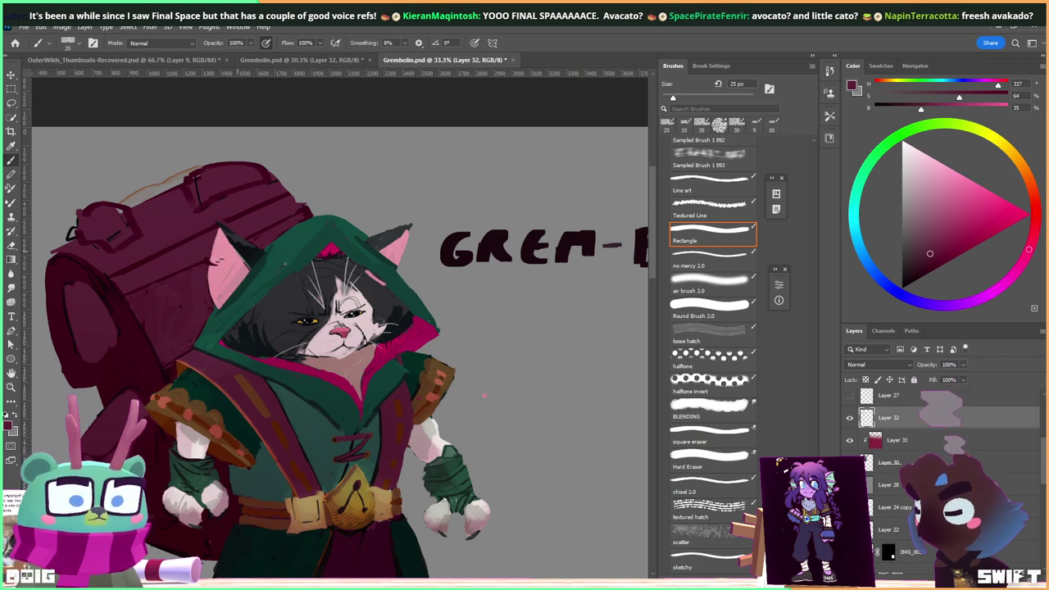
left_click(155, 345, "alt")
Touch up the strap beside the smaller arm at 25 px with sampled crimson and greyish fur tones.
left_click_drag(420, 342, 414, 217)
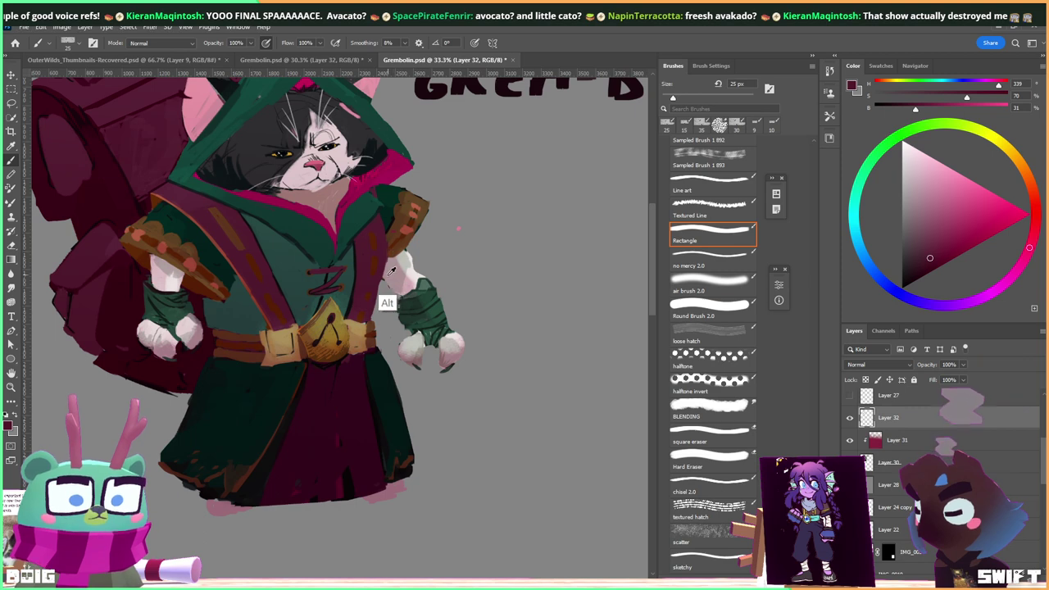
left_click(389, 304, "alt")
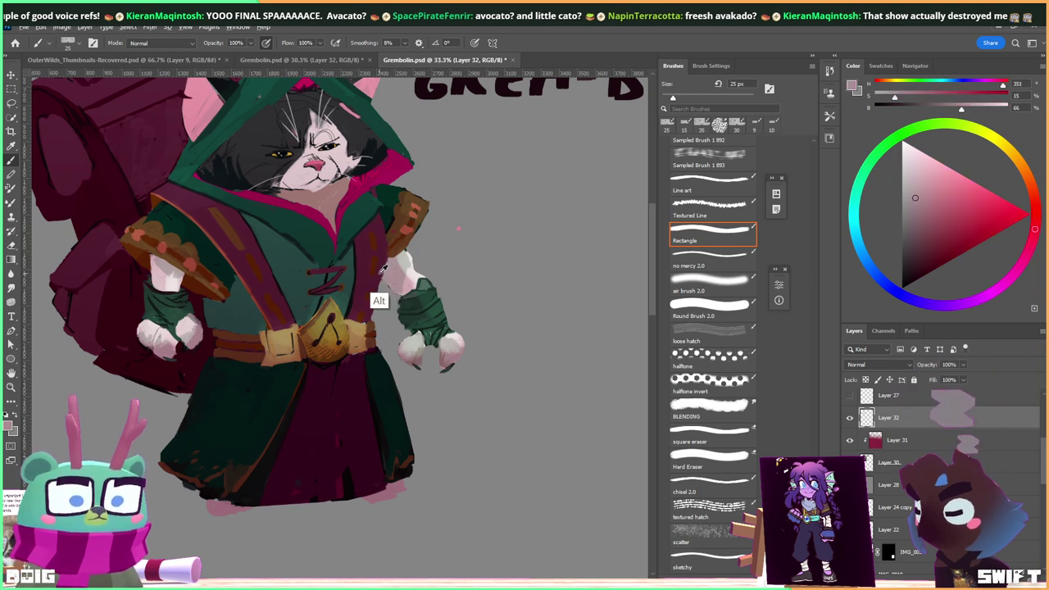
left_click(373, 308, "alt")
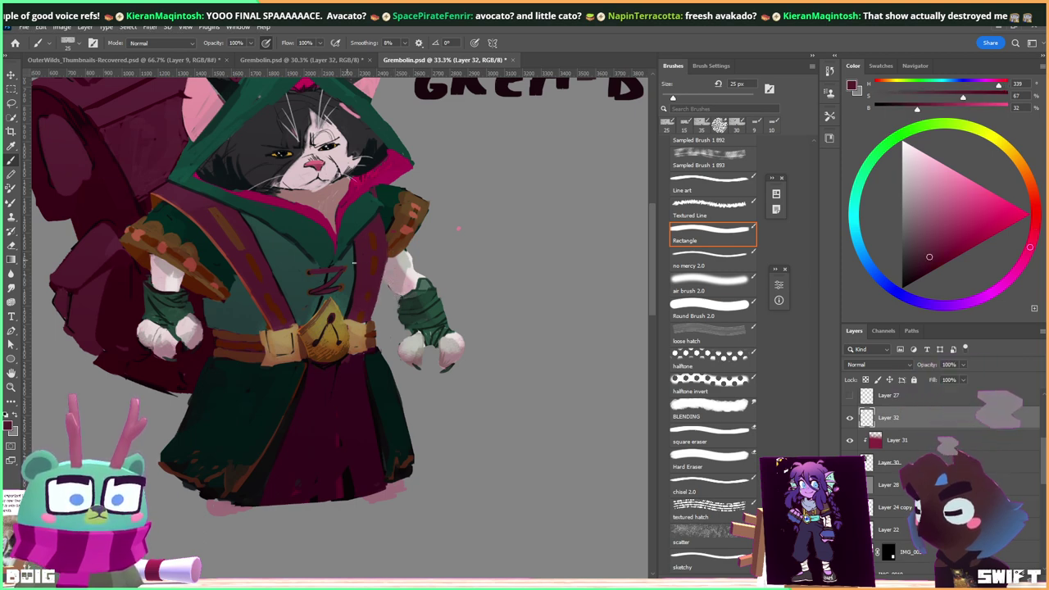
scroll(382, 283, "up", 1)
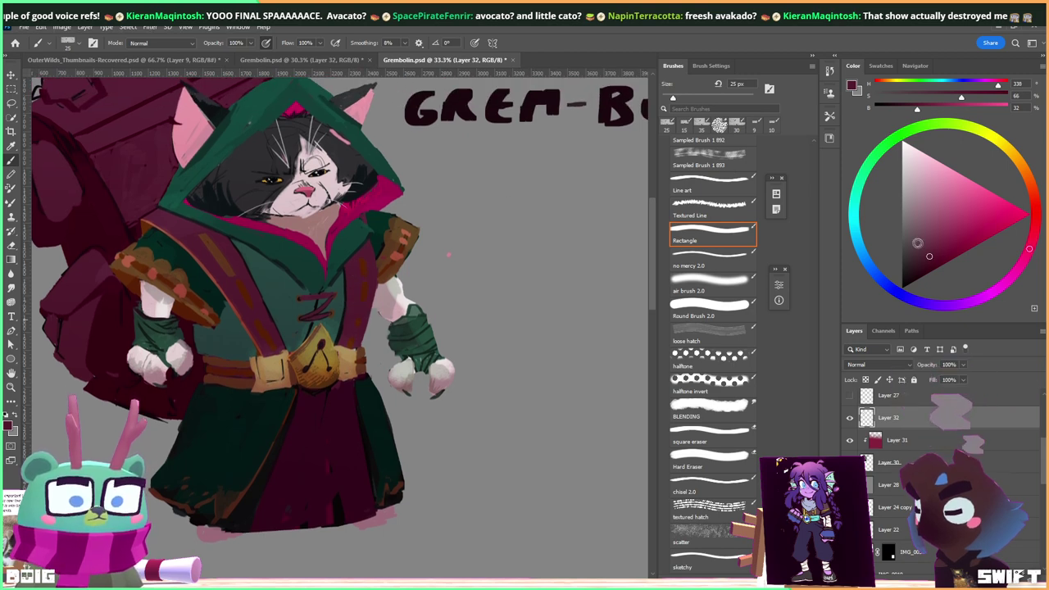
Soften the upper part of the larger shoulder strap at 70 px with muted crimson and sampled browns.
left_click(932, 242)
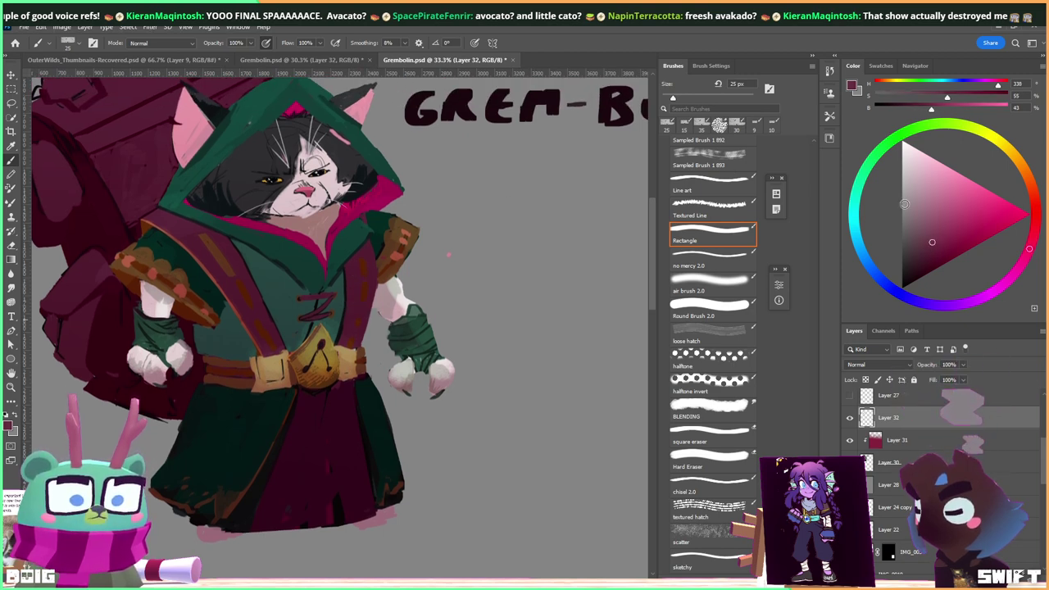
key("bracketright")
key("bracketright")
key("bracketright")
key("bracketright")
key("bracketright")
key("bracketright")
key("bracketright")
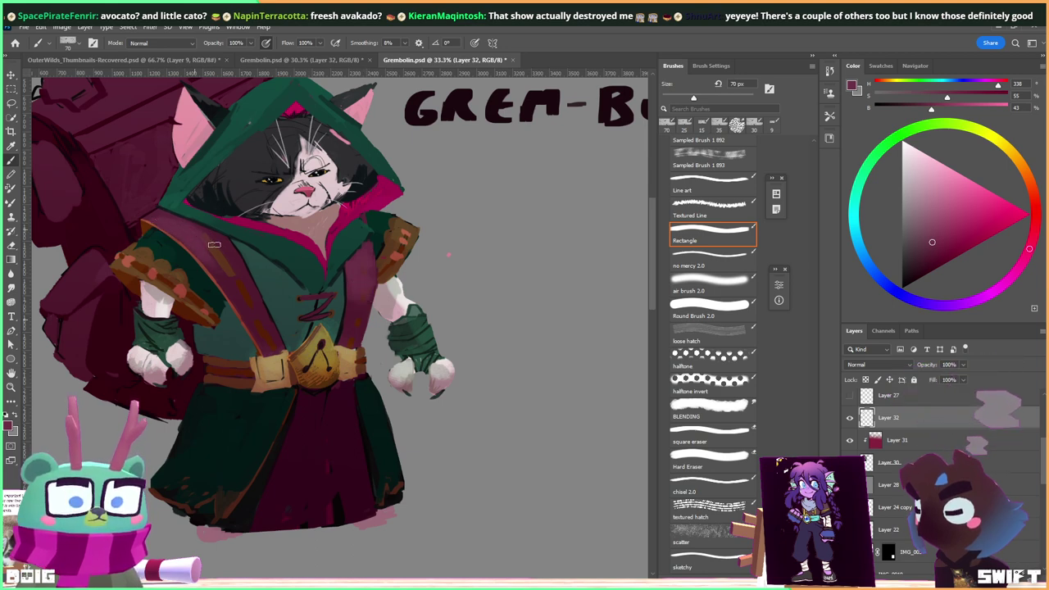
left_click(218, 257, "alt")
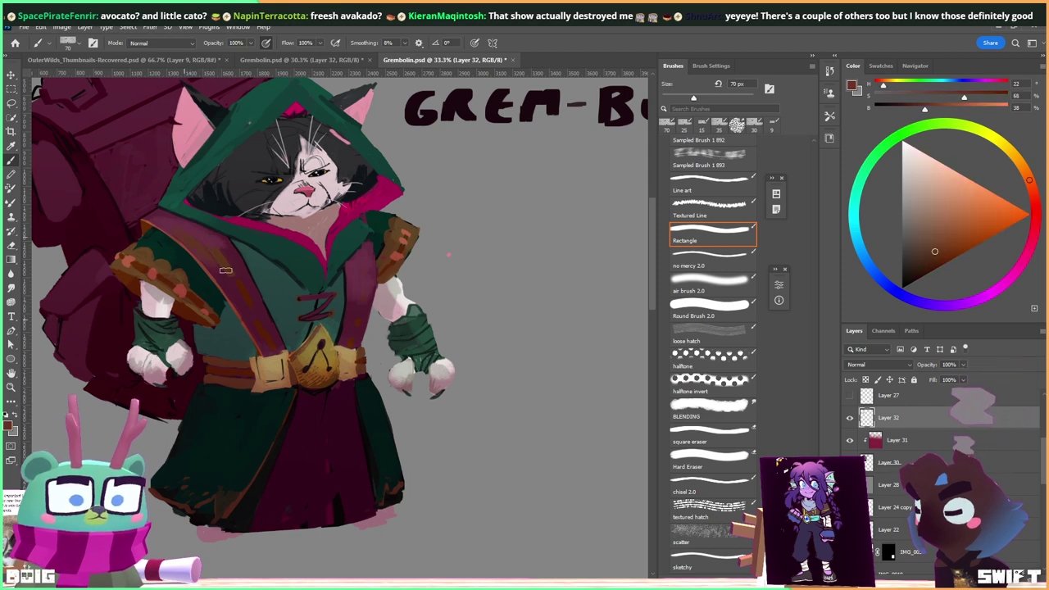
left_click(189, 256, "alt")
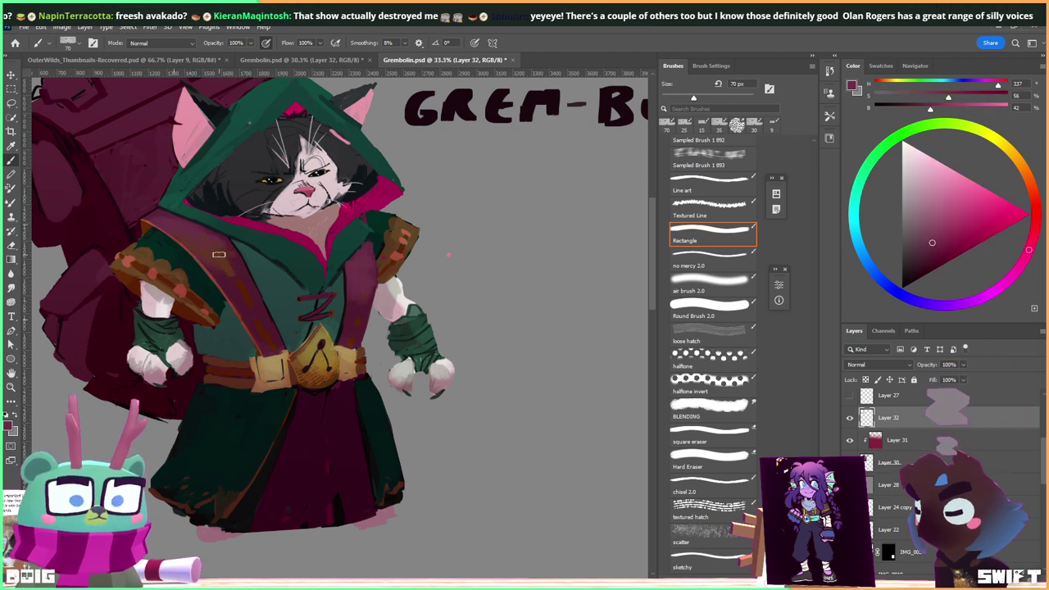
left_click(202, 254, "alt")
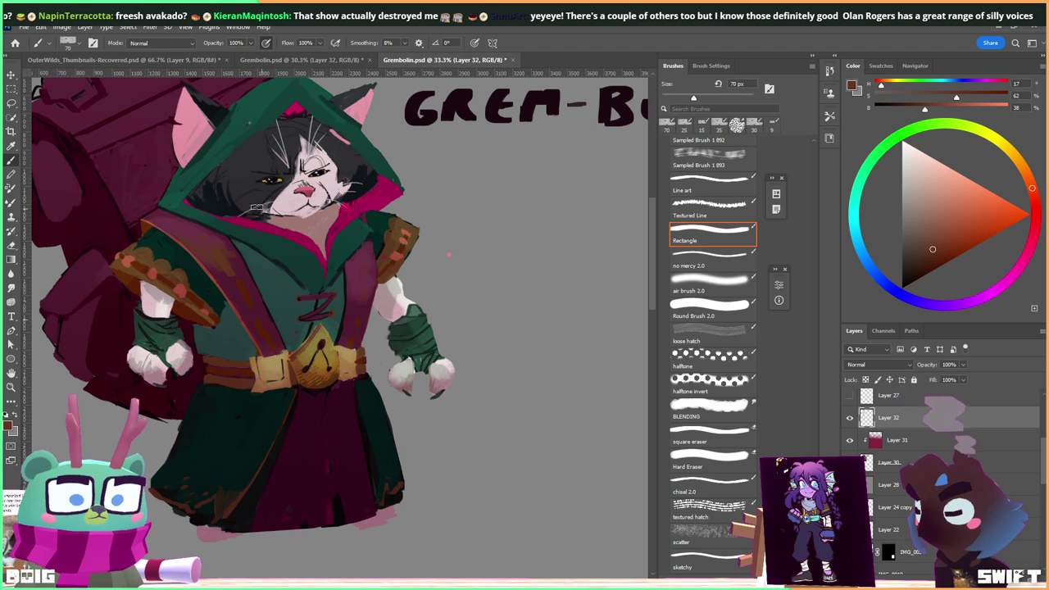
Blend the stitched middle of the larger shoulder strap at 70 px with sampled dark crimson and reddish browns.
left_click(225, 279, "alt")
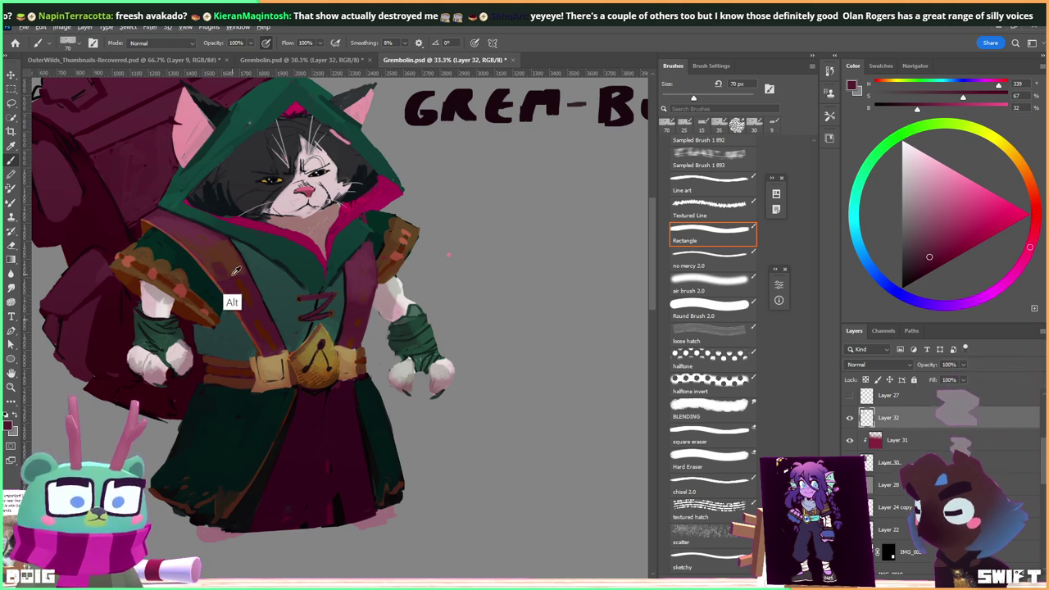
left_click(230, 269, "alt")
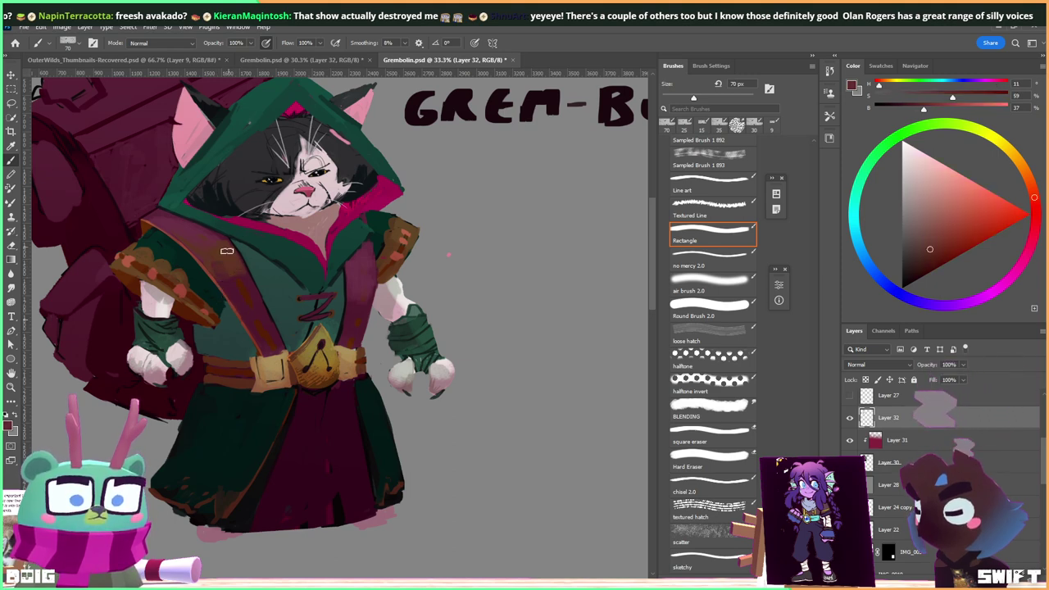
left_click(217, 266, "alt")
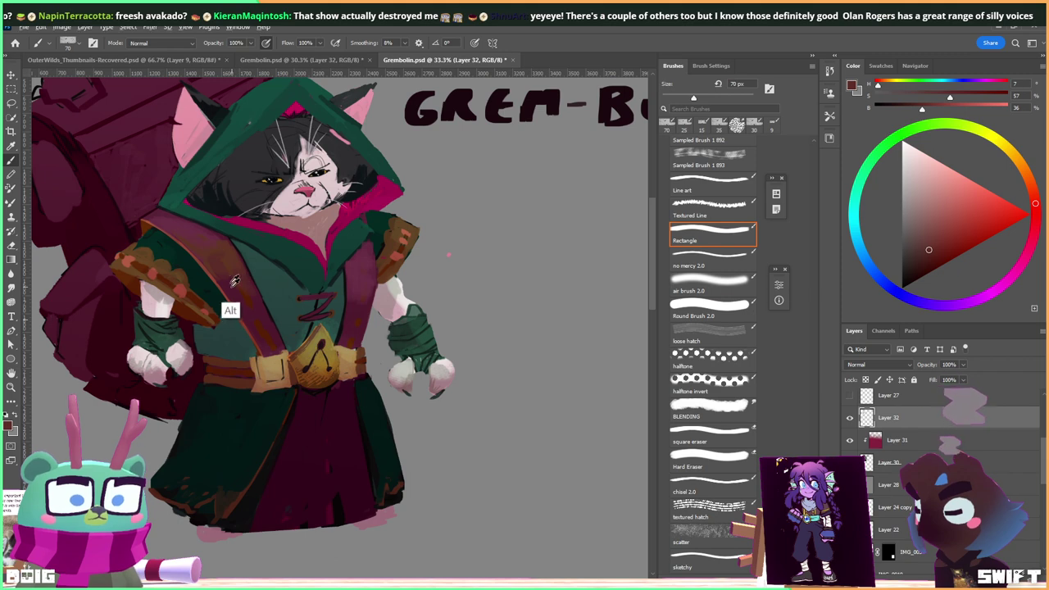
left_click(227, 272, "alt")
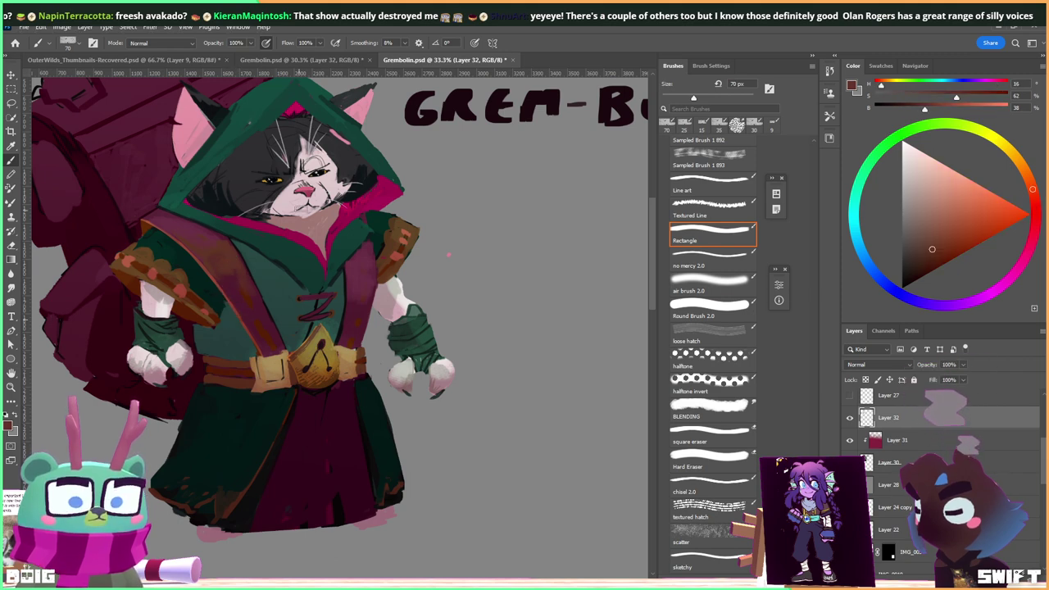
key("alt")
left_click(234, 274, "alt")
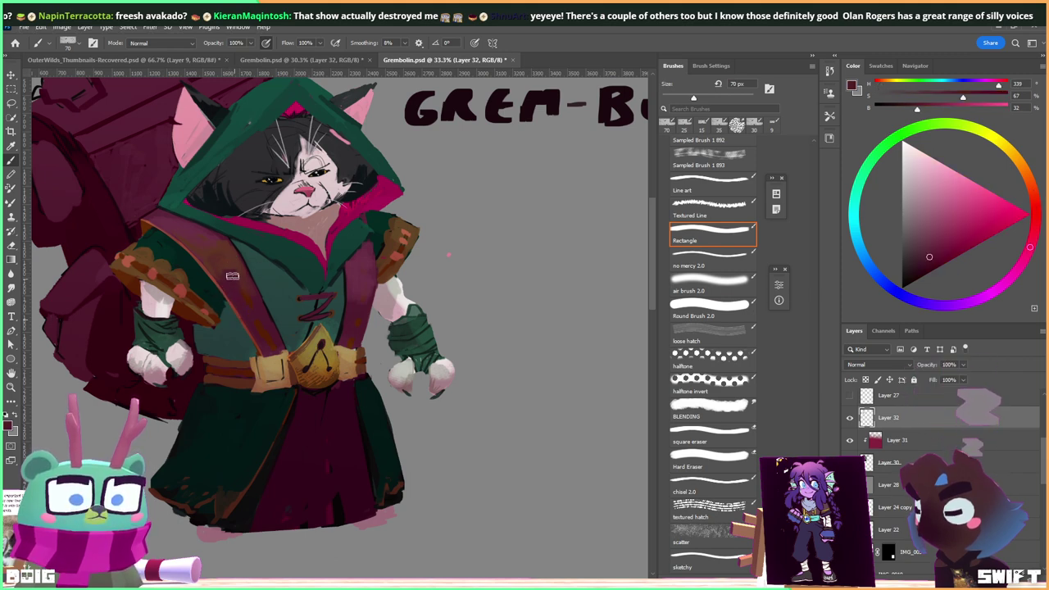
left_click(233, 258, "alt")
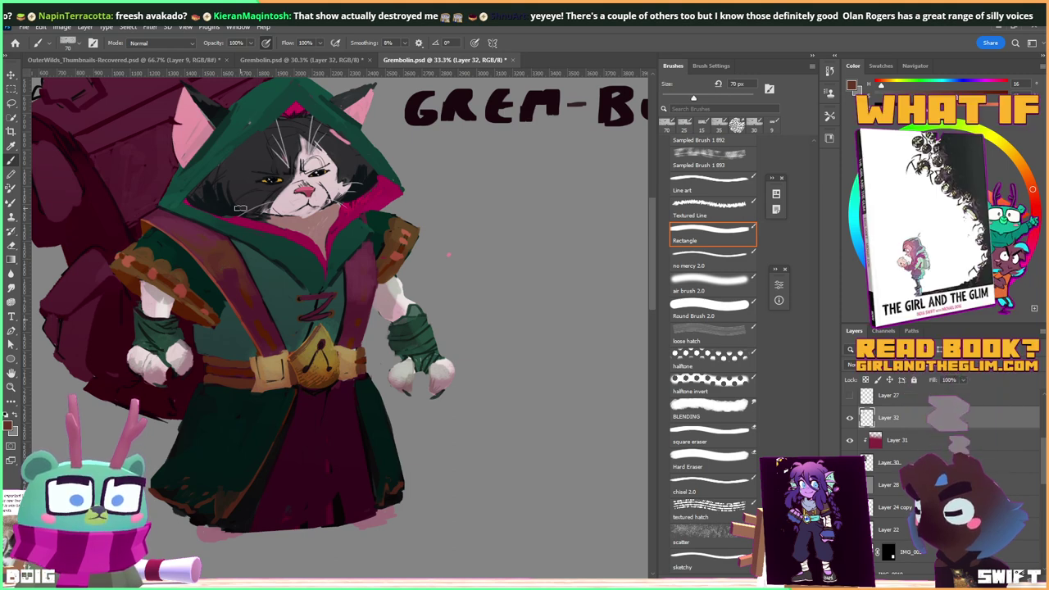
Touch up the green sleeve top beside the shoulder strap at 70 px with sampled dark greens.
left_click_drag(162, 253, 178, 281)
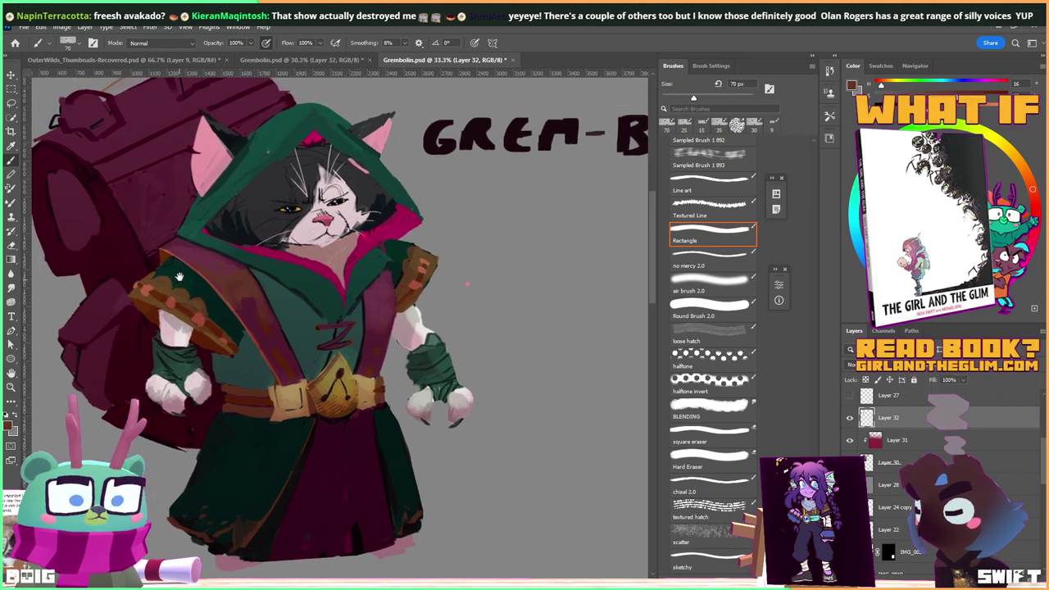
key("alt")
left_click(165, 257, "alt")
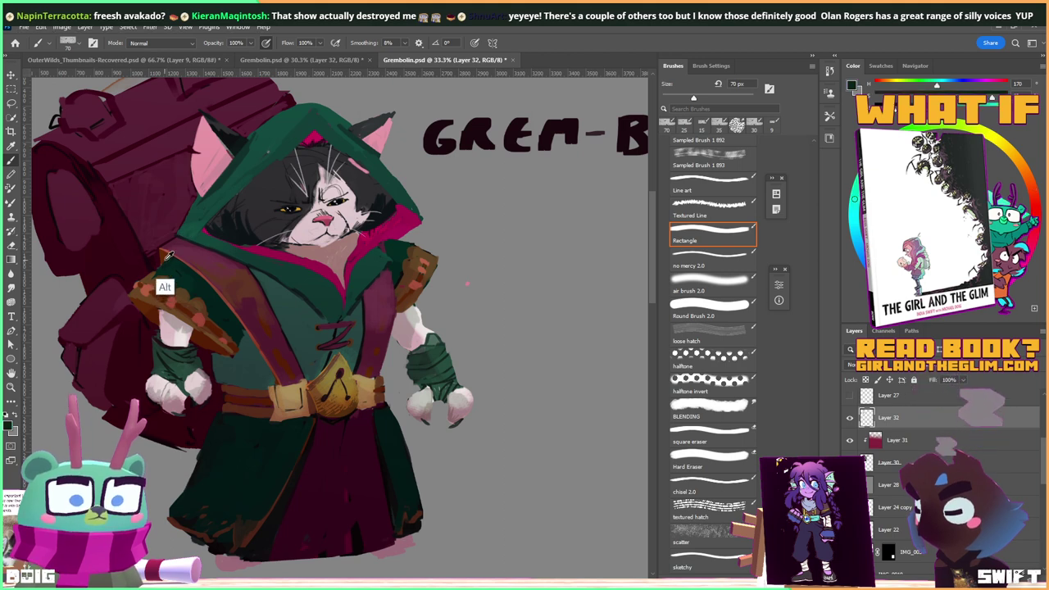
left_click(149, 284, "alt")
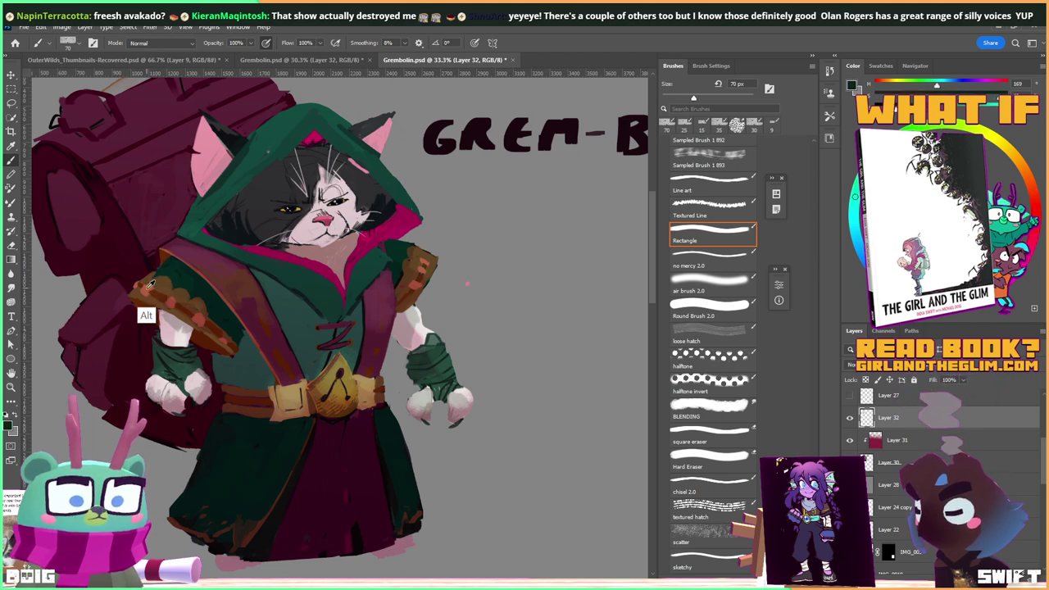
Paint the stud at the outer end of the larger sleeve's cuff at 15 px with sampled salmon red.
left_click(149, 283, "alt")
key("bracketright")
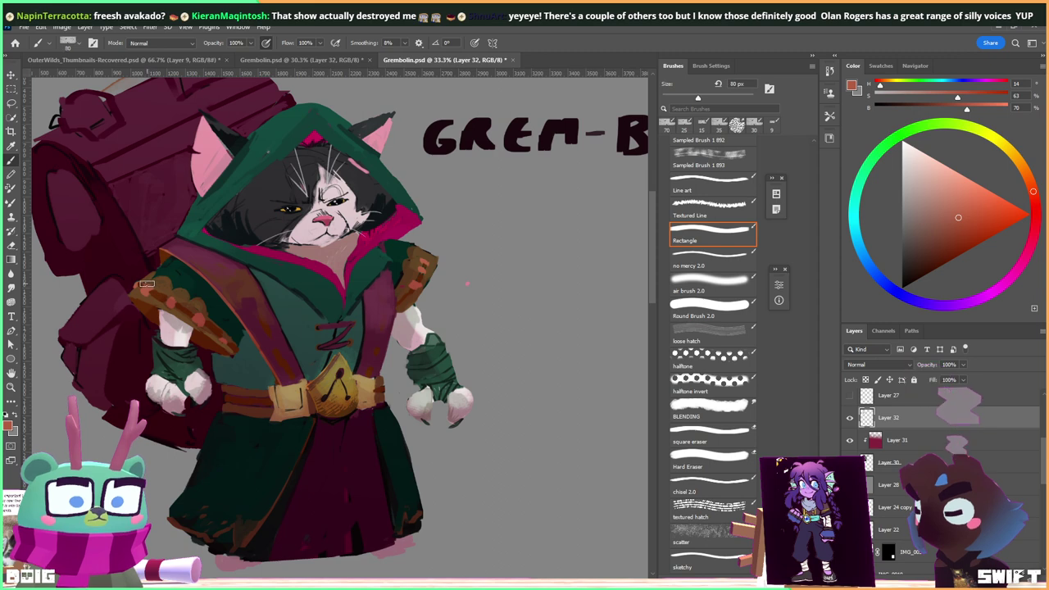
key("ctrl+plus")
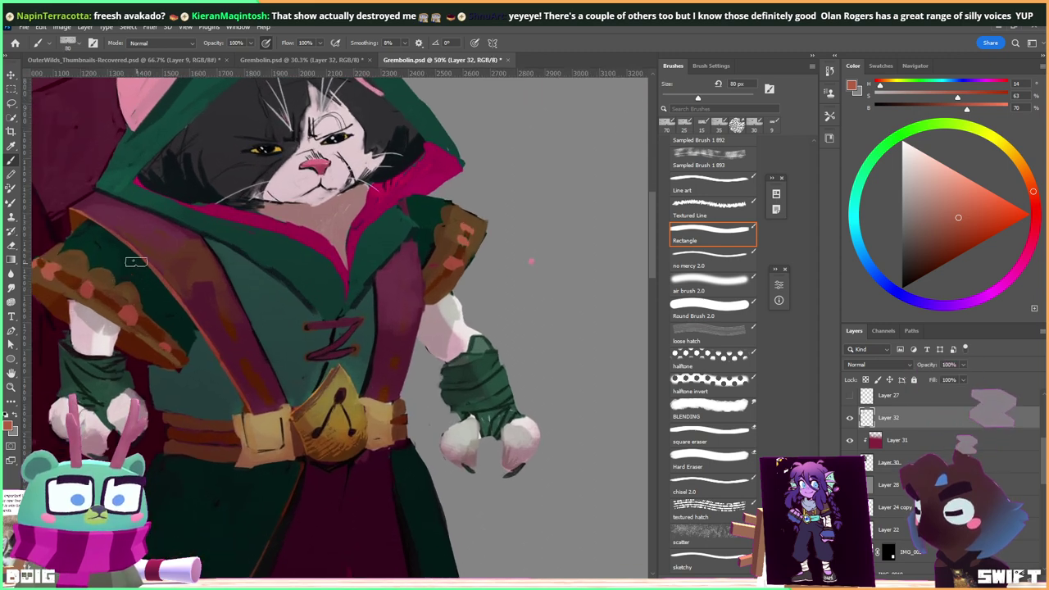
mouse_move(134, 284)
left_mouse_down()
mouse_move(175, 307)
mouse_move(187, 295)
mouse_move(164, 293)
left_mouse_up()
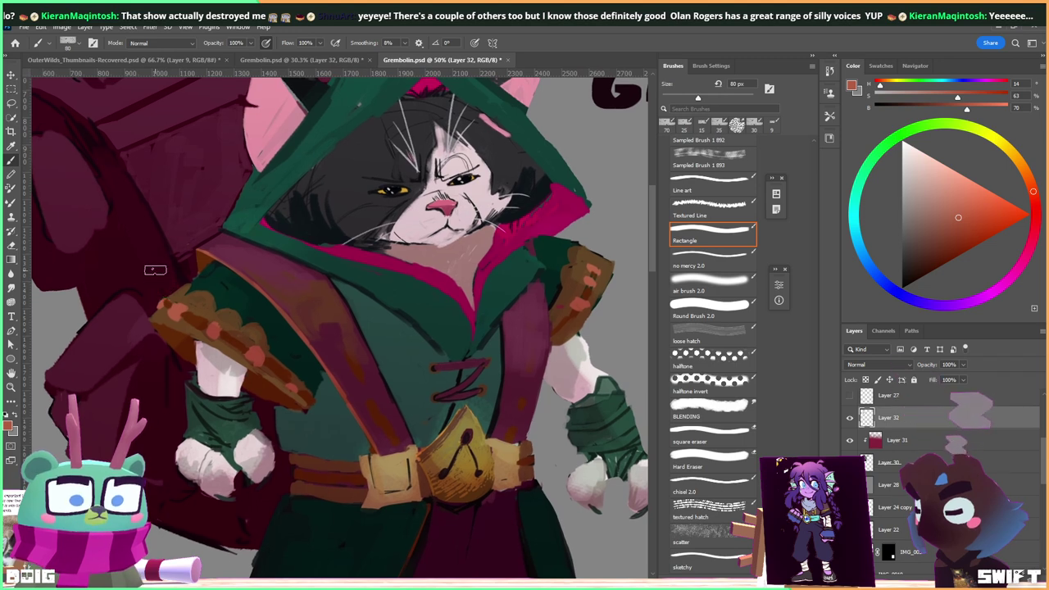
key("bracketleft")
key("bracketleft")
key("bracketleft")
key("bracketleft")
key("bracketleft")
key("bracketleft")
key("bracketleft")
key("bracketleft")
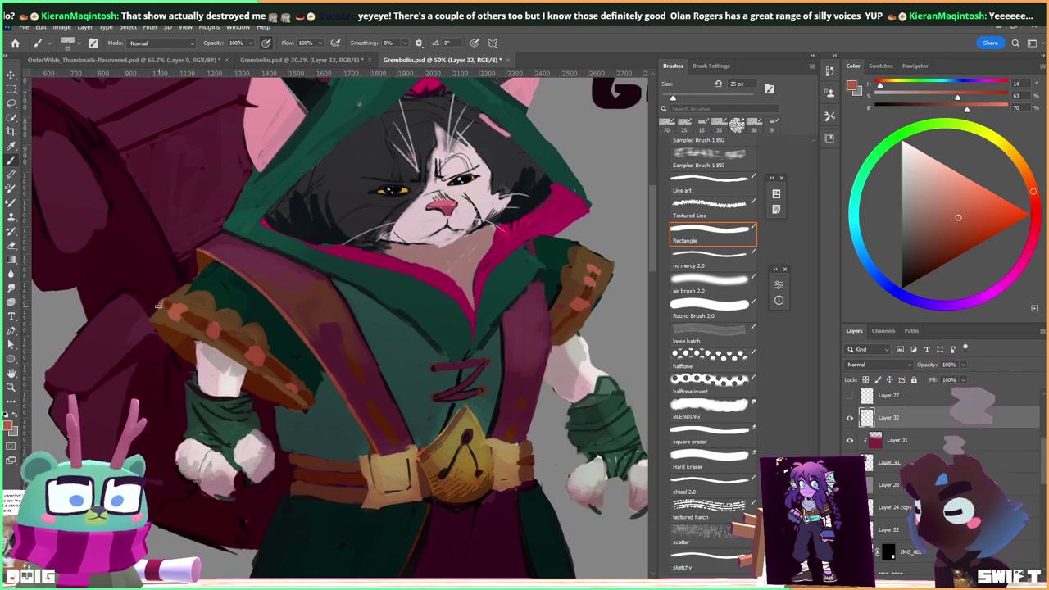
key("bracketleft")
key("bracketleft")
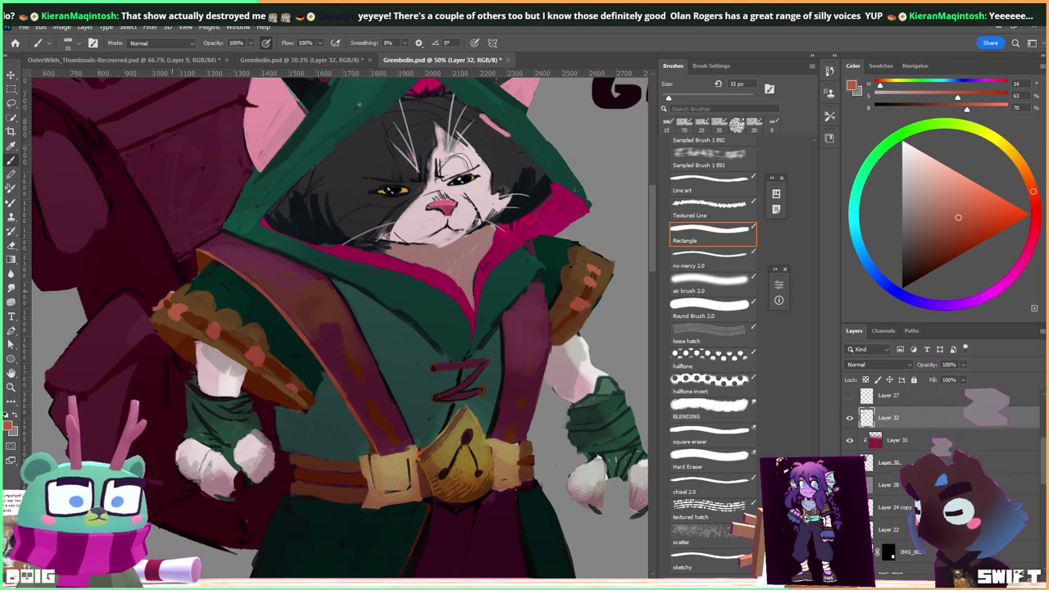
Clean up the cuff's outer edge against the backpack at 15 px with sampled near-black crimson and brown.
left_click_drag(196, 291, 172, 284)
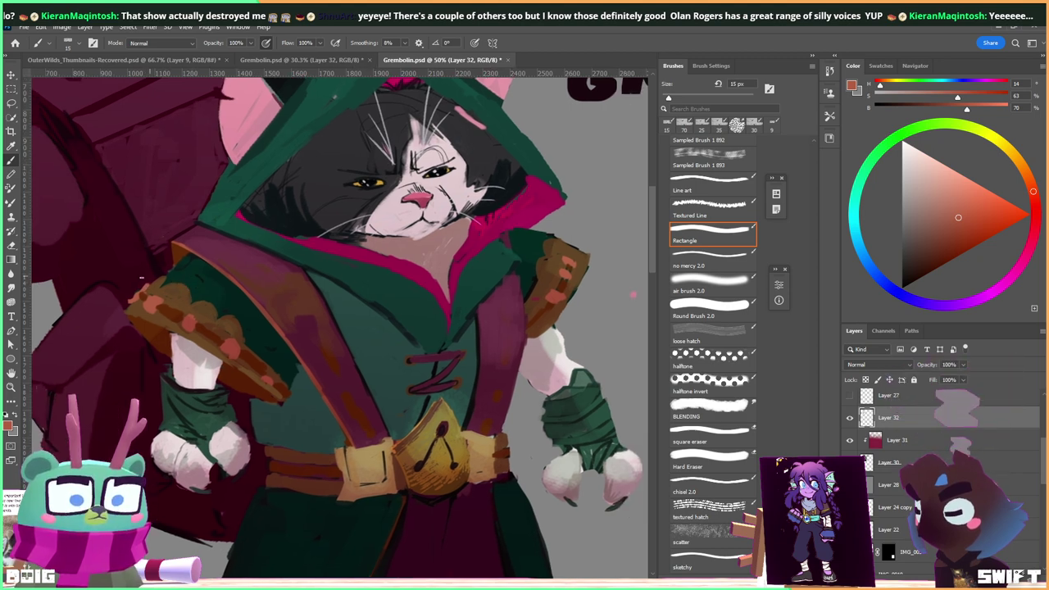
left_click(154, 344, "alt")
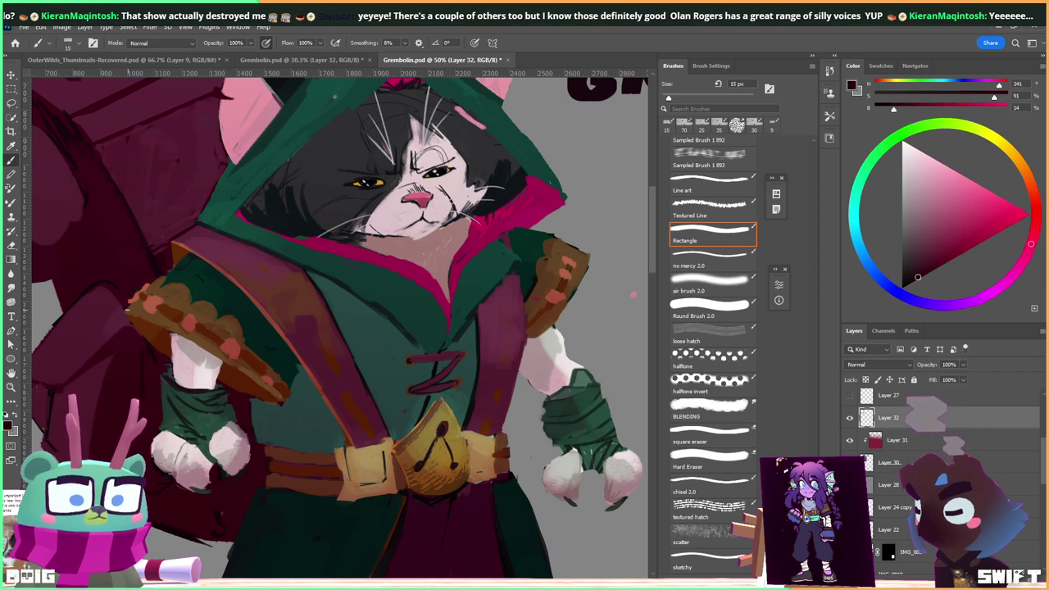
left_click(133, 303, "alt")
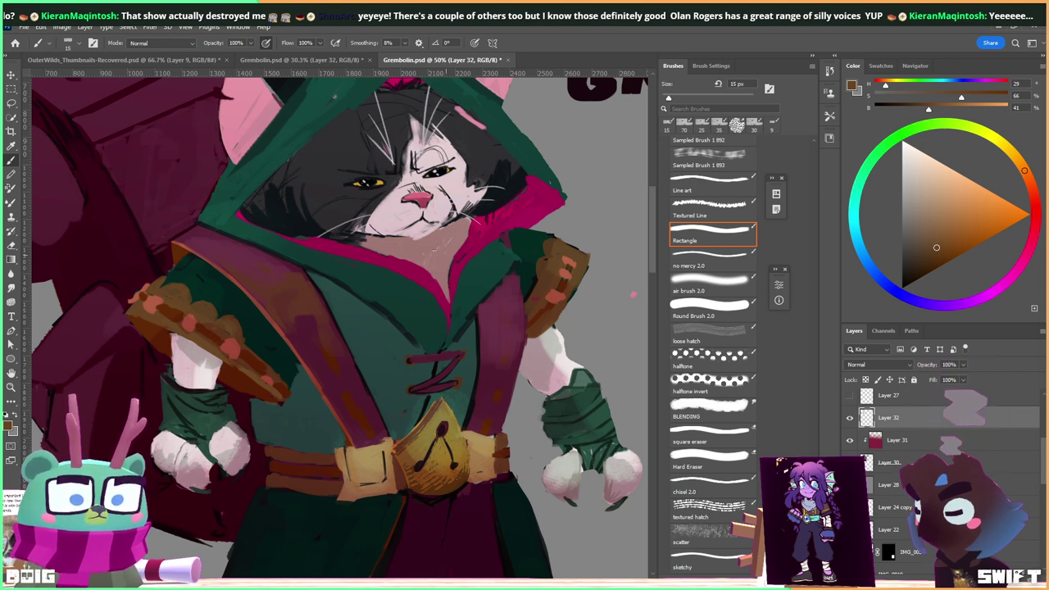
Darken the lower edge of the larger sleeve's cuff with sampled near-black strokes at 15 px.
left_click(293, 214, "alt")
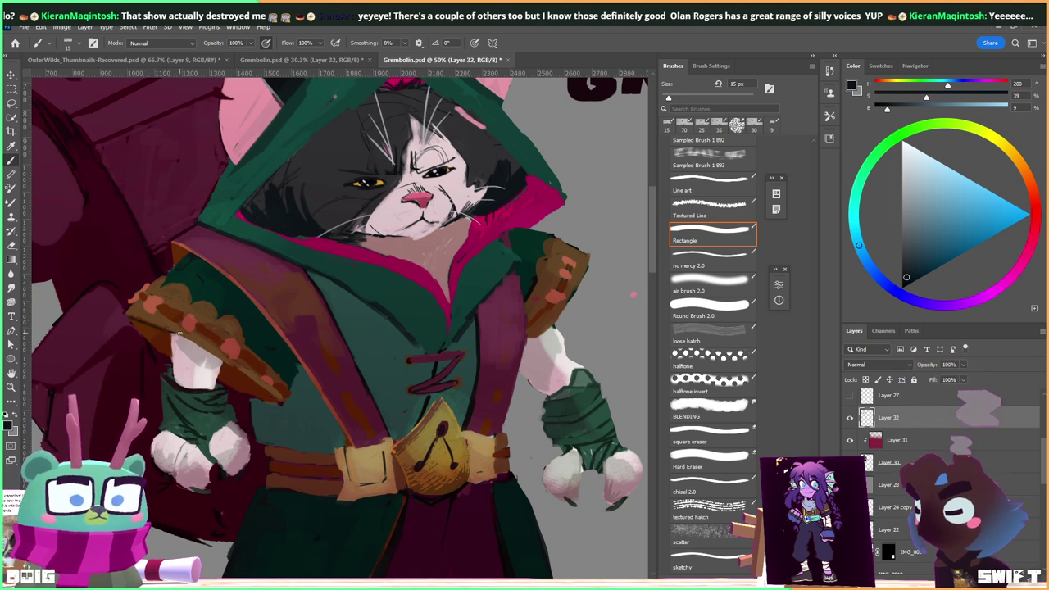
left_click_drag(169, 332, 189, 344)
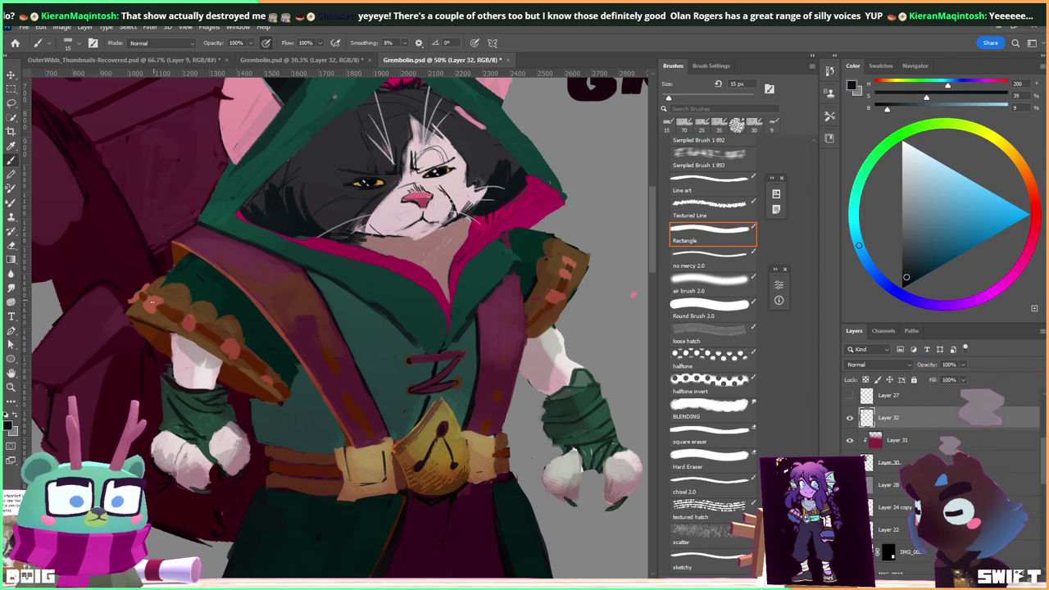
left_click_drag(162, 329, 239, 369)
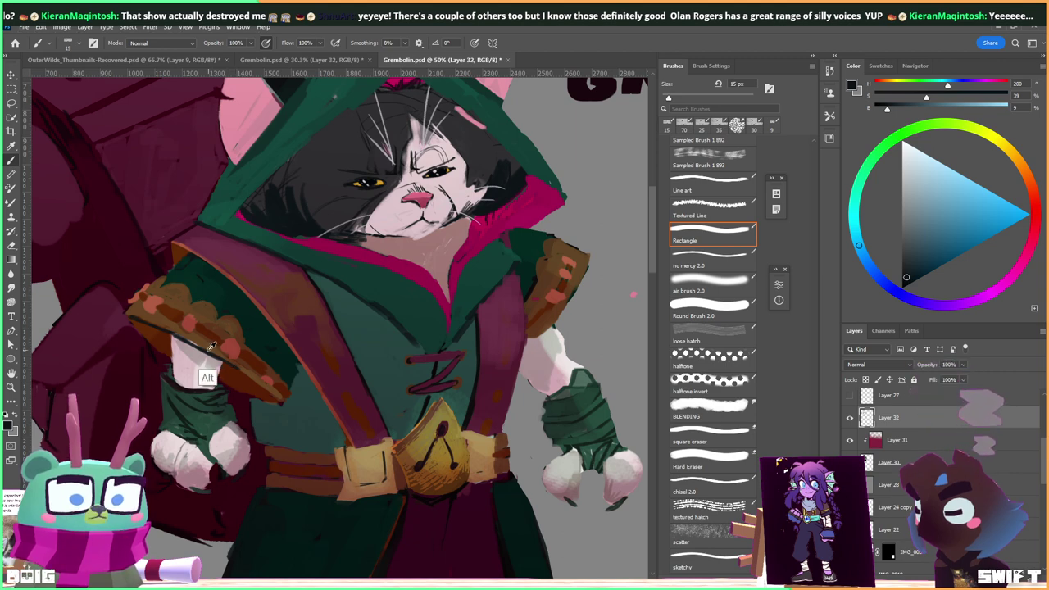
Refine where the larger cuff meets the furry arm at 15 px with sampled brown and greyish fur tones.
left_click(231, 361, "alt")
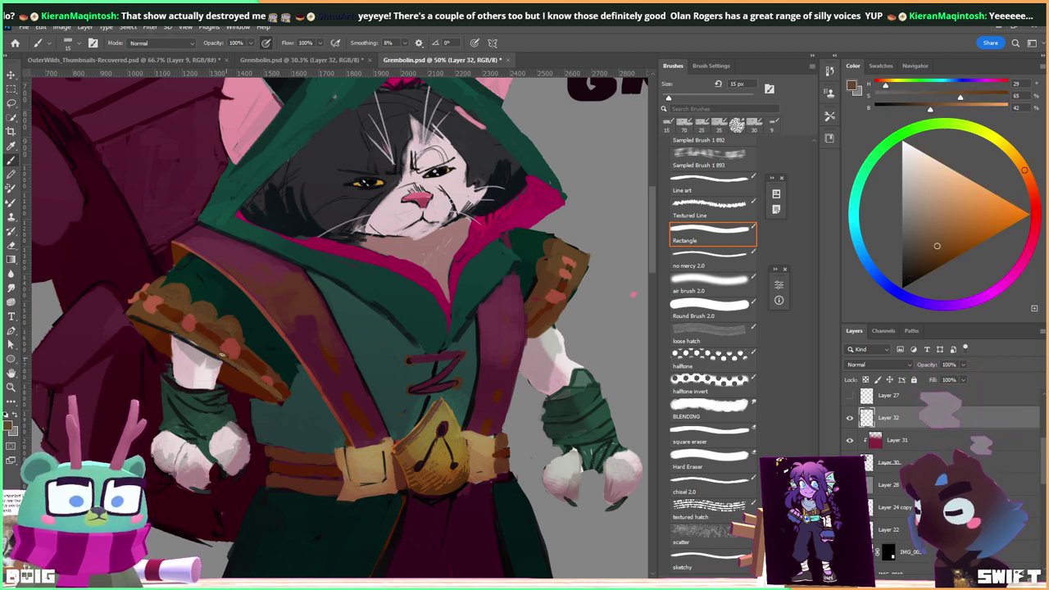
left_click(184, 341, "alt")
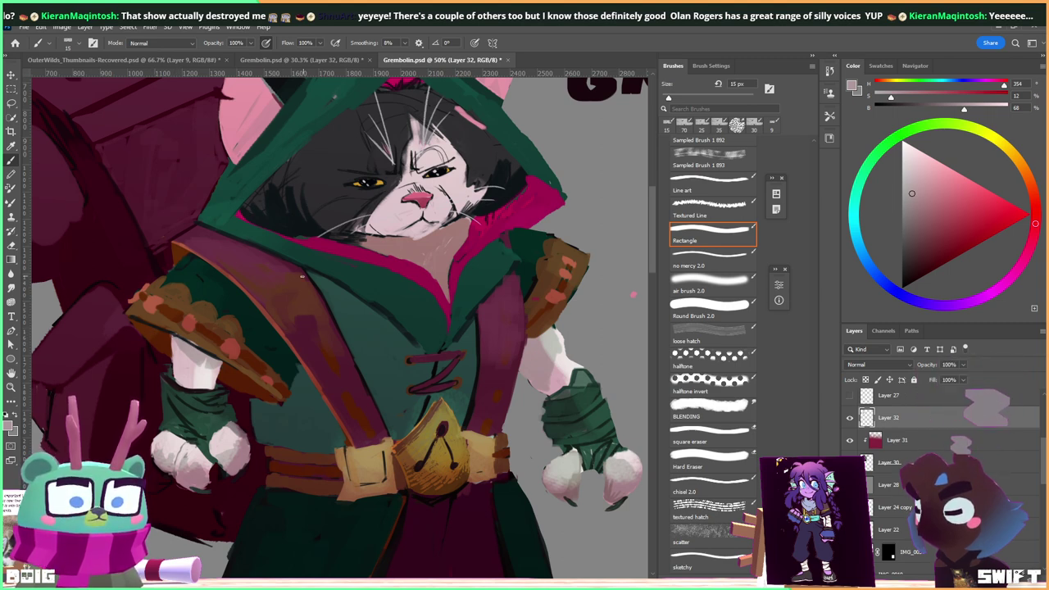
left_click(212, 387, "alt")
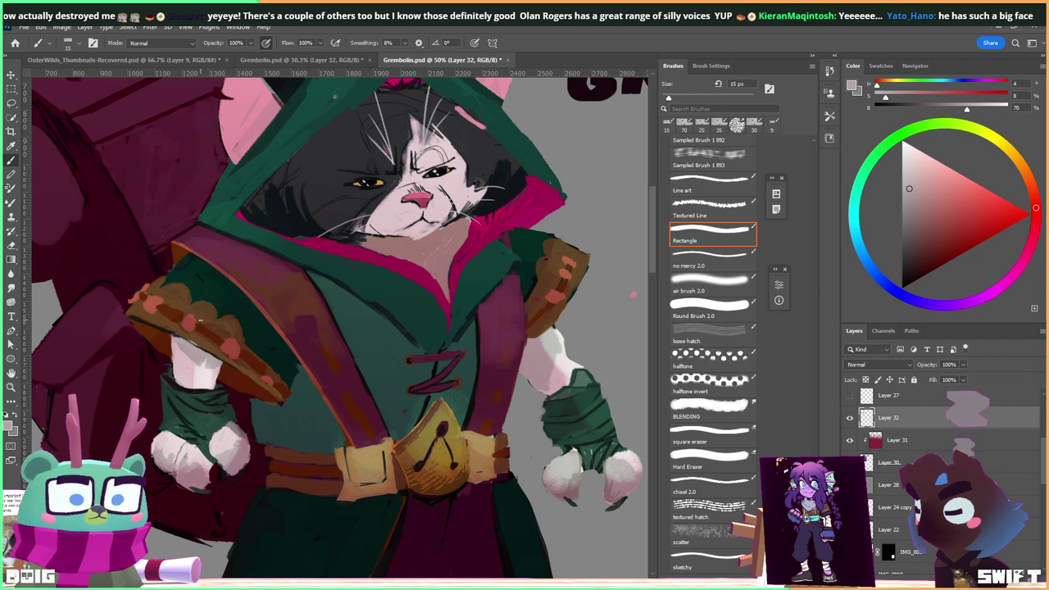
left_click(199, 339, "alt")
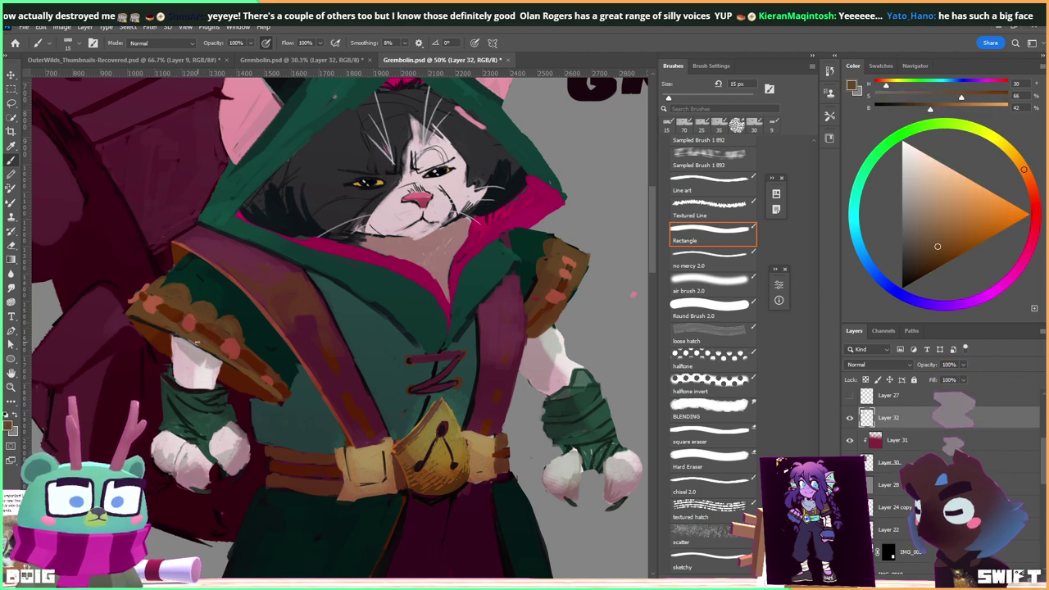
left_click(184, 351, "alt")
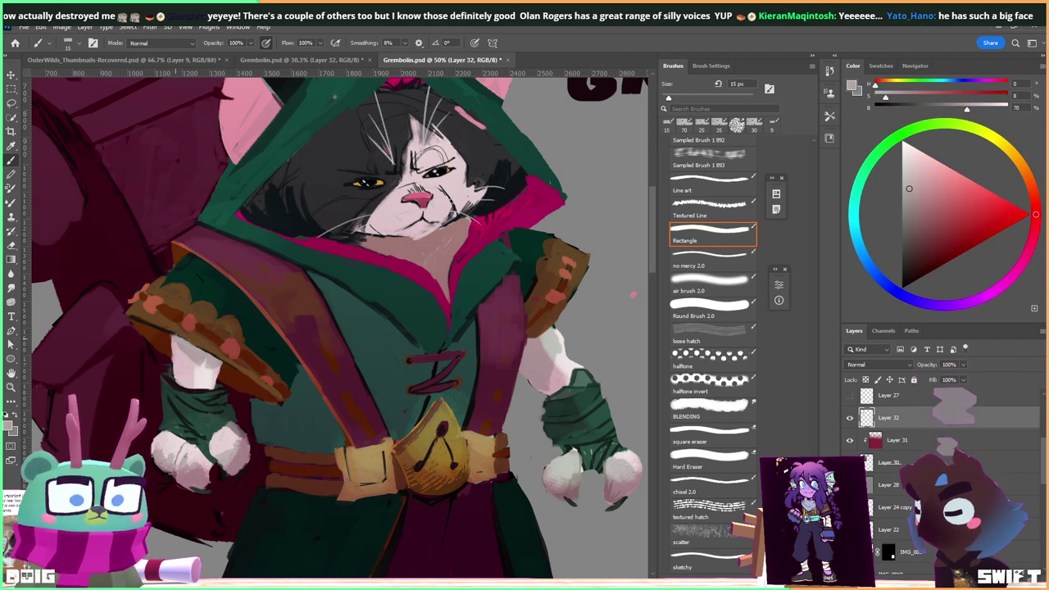
Touch up the cuff's lower outer rim and neighbouring backpack edge at 15 px with sampled reddish browns and dark crimson.
left_click(162, 333, "alt")
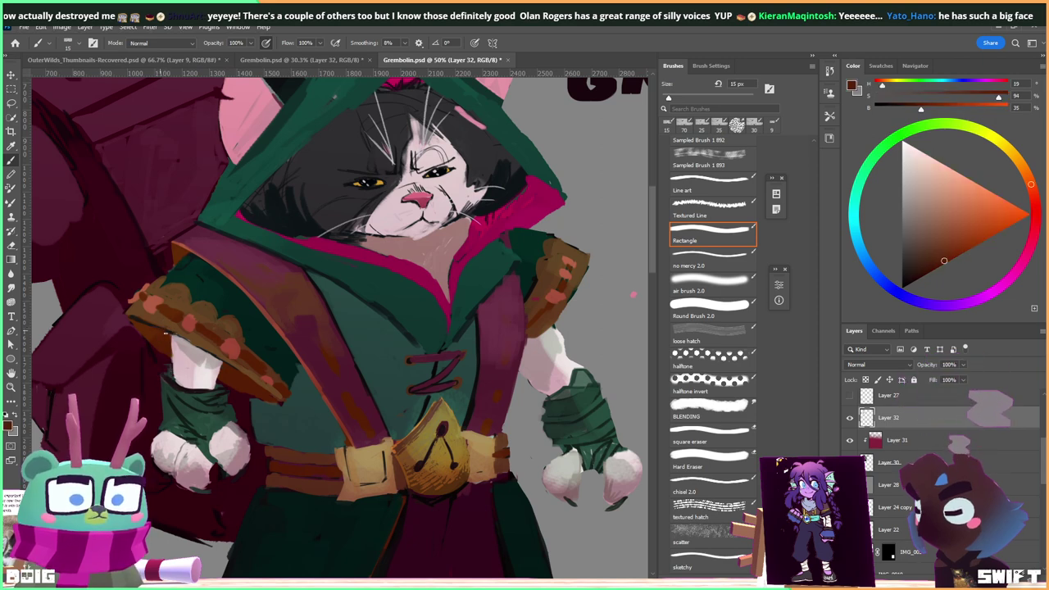
left_click(145, 326, "alt")
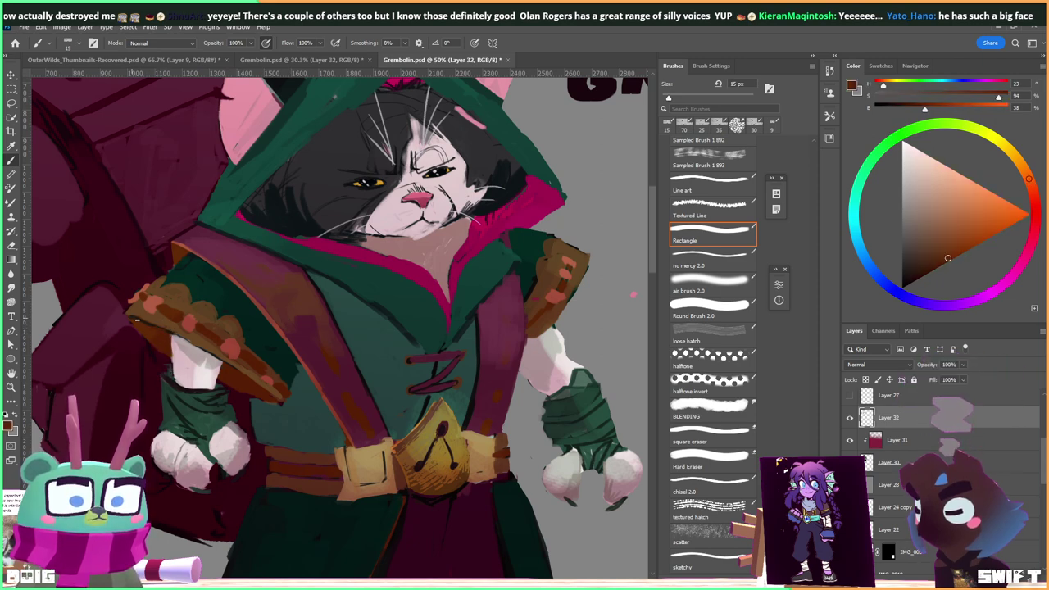
left_click_drag(297, 351, 270, 332)
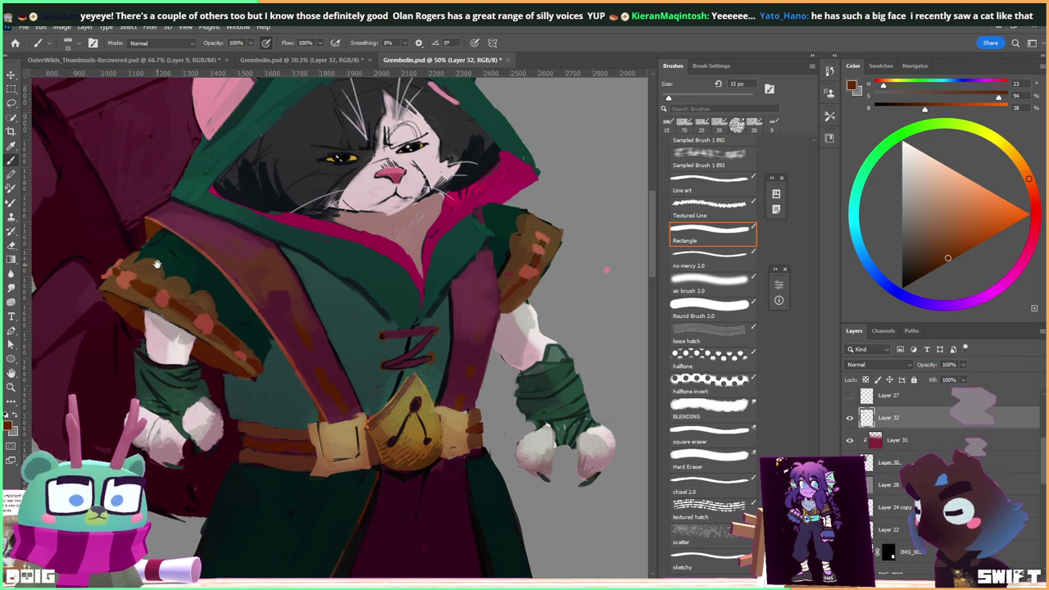
left_click_drag(156, 265, 158, 291)
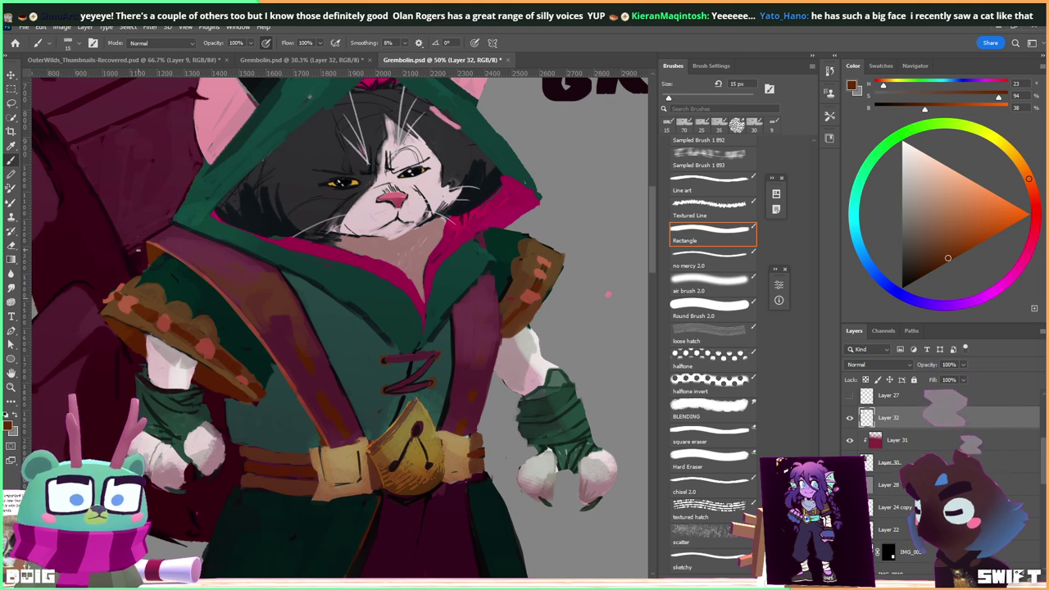
left_click(104, 300, "alt")
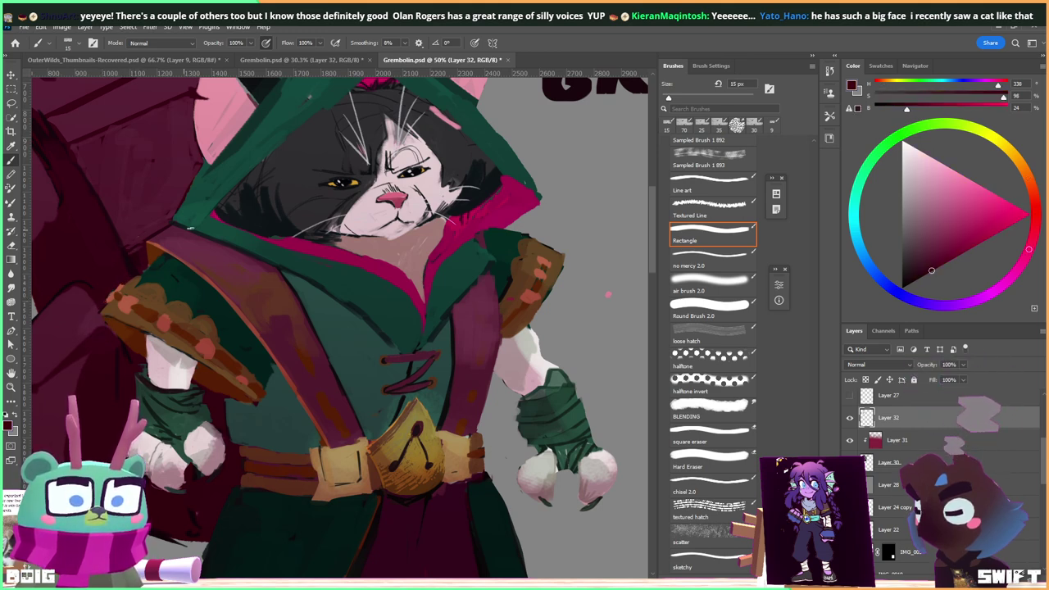
Highlight the upper scallops of the larger sleeve's cuff at 15 px with a lighter tan mixed from the sampled brown.
left_click_drag(212, 239, 193, 276)
key("alt")
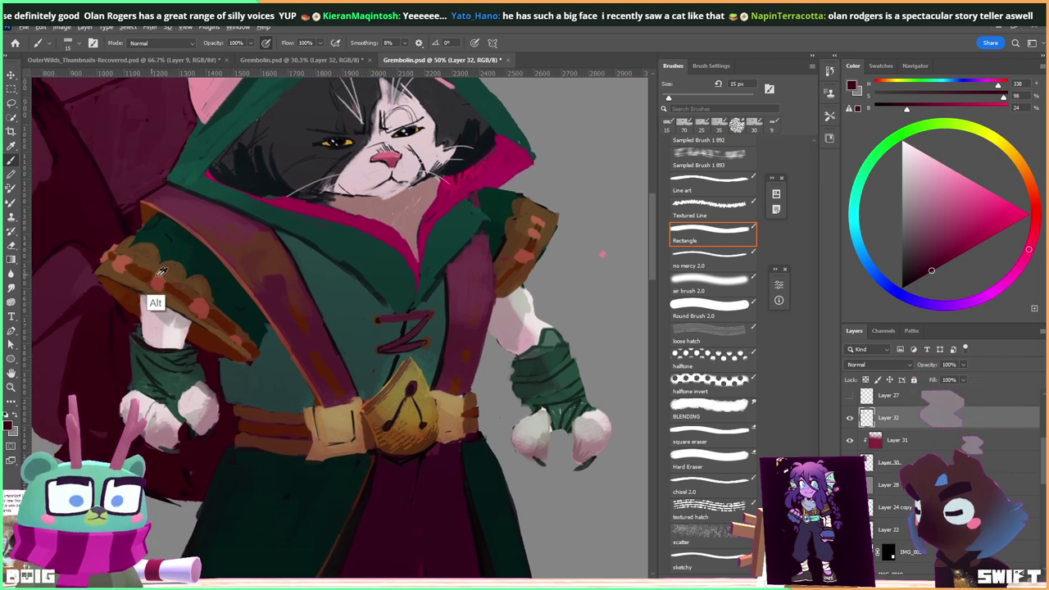
left_click(160, 278, "alt")
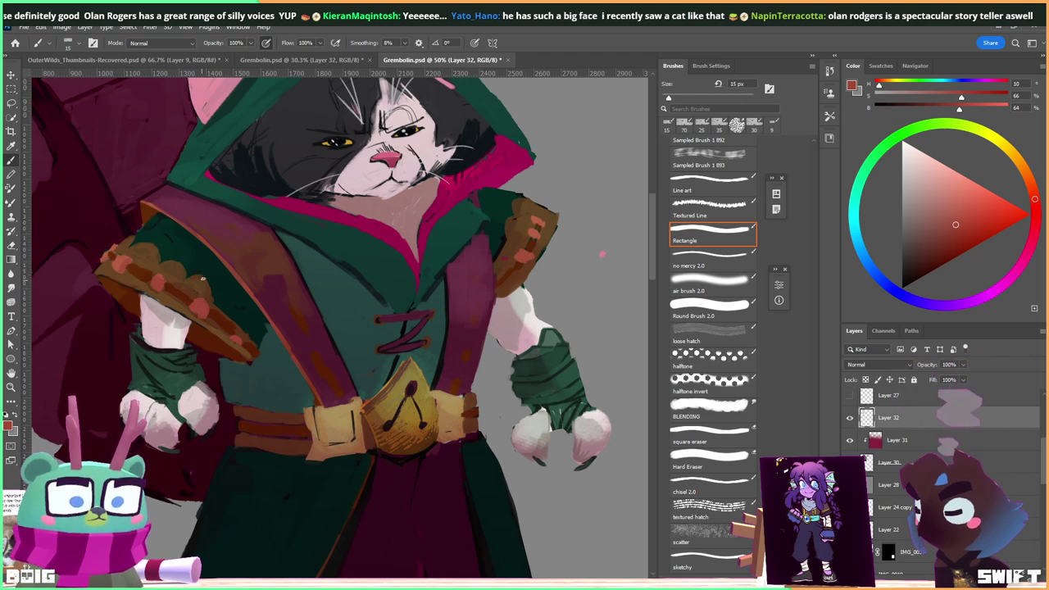
left_click(176, 266, "alt")
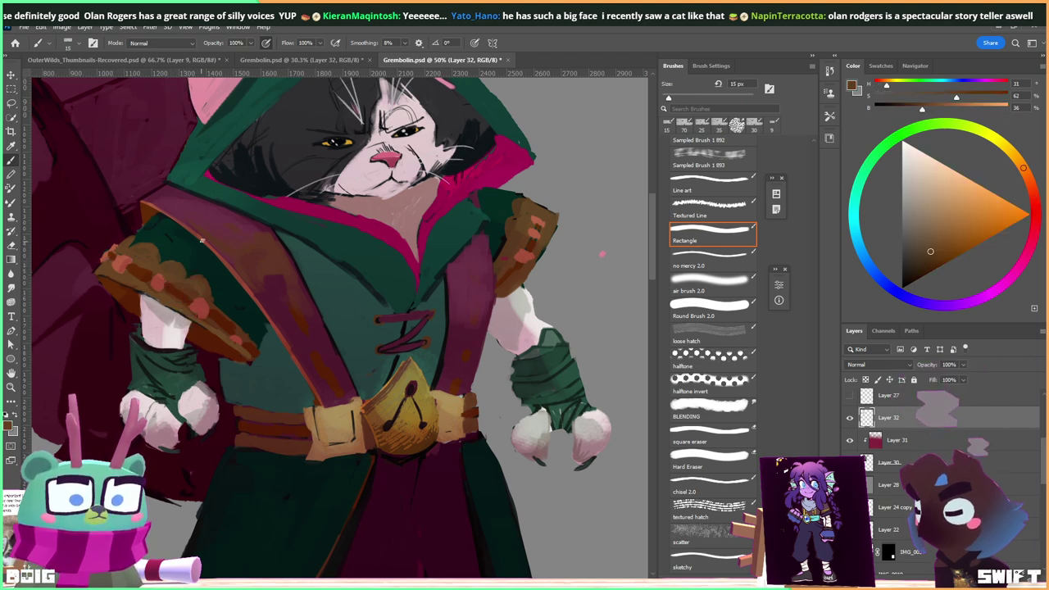
left_click_drag(926, 218, 945, 211)
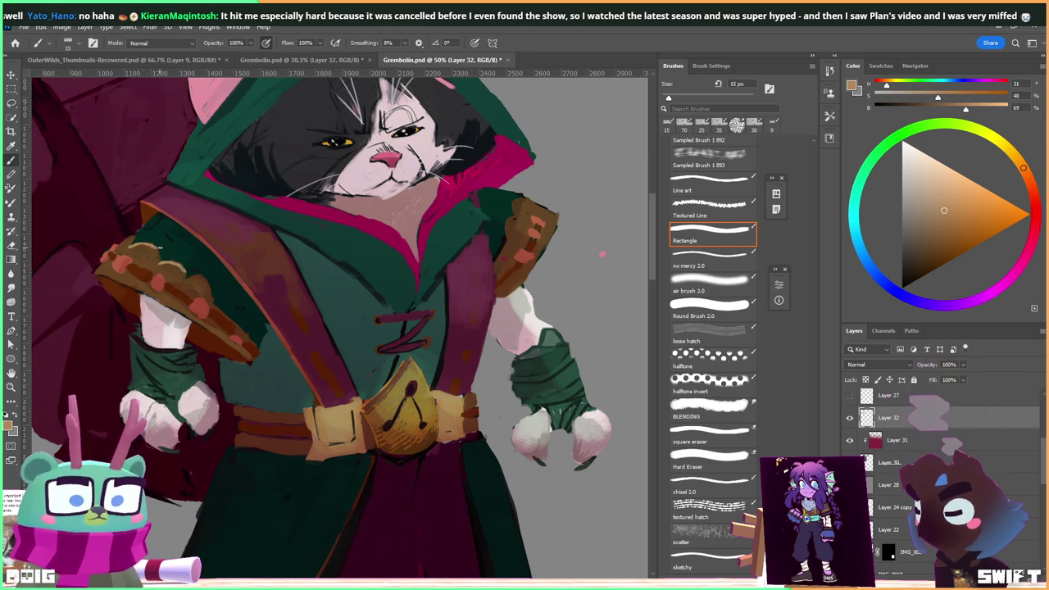
Refine the cuff's scallops and their border with the sleeve using sampled browns, tan and dark green at 15 px.
left_click(142, 277, "alt")
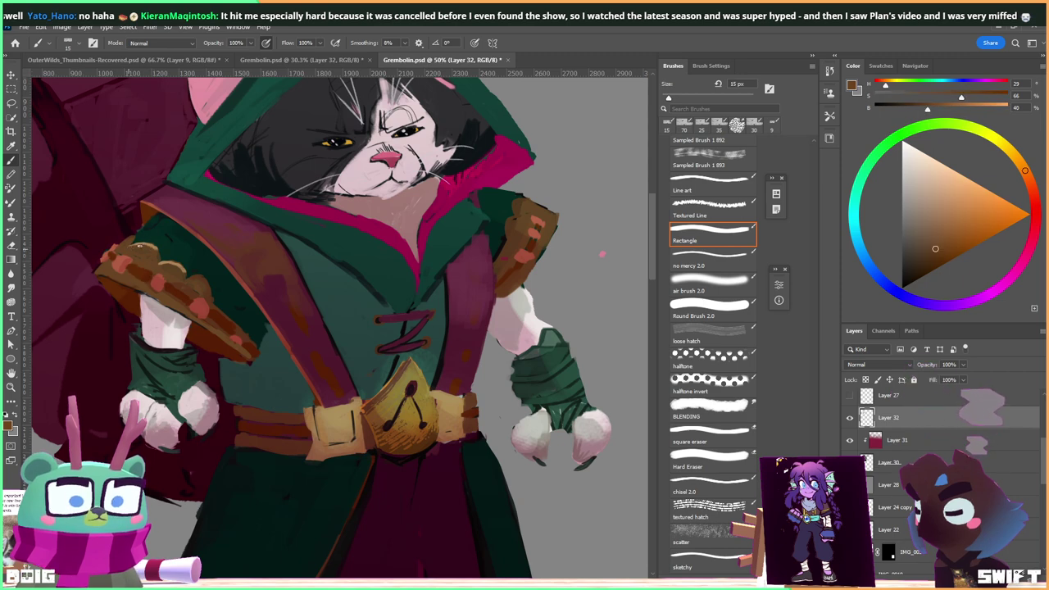
left_click(169, 297, "alt")
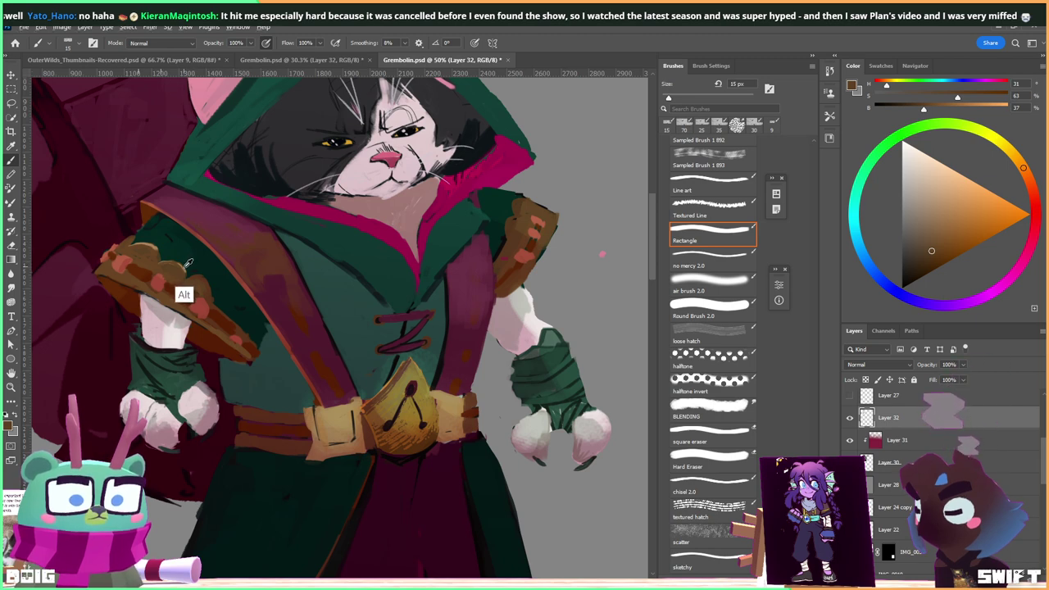
left_click(185, 297, "alt")
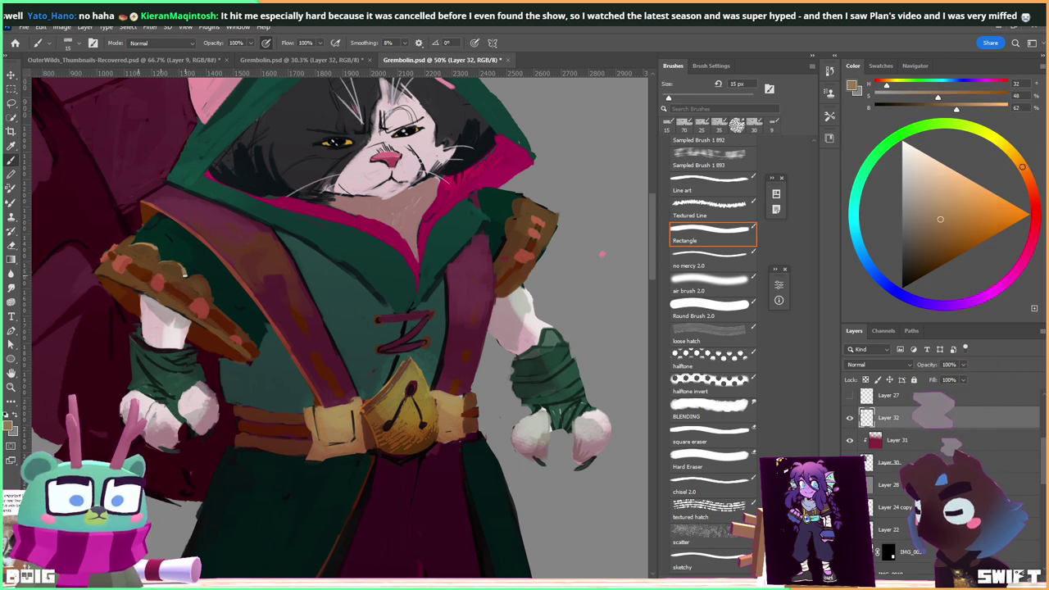
left_click(189, 271, "alt")
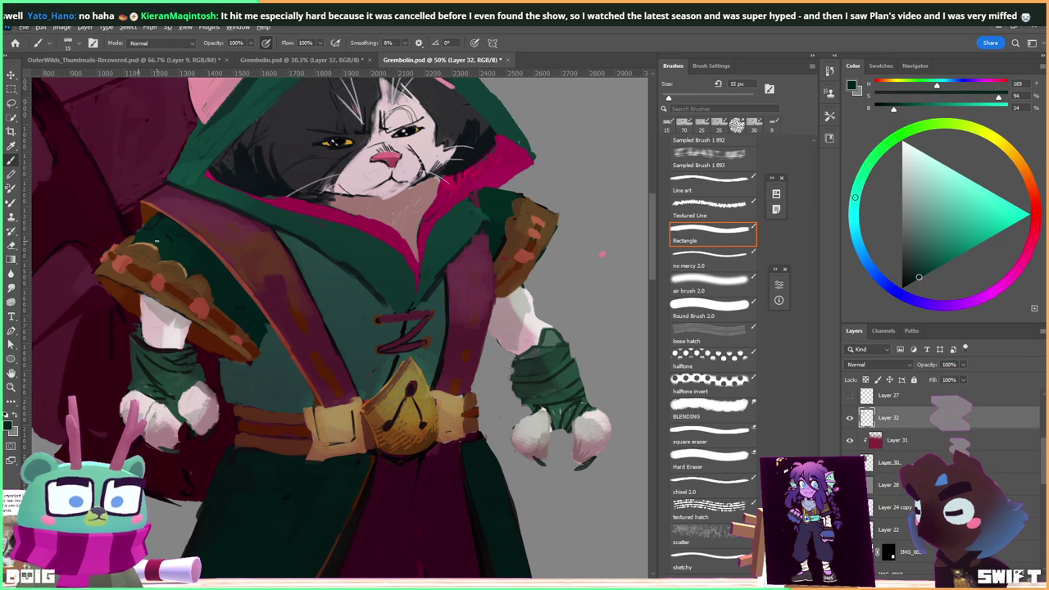
left_click(152, 269, "alt")
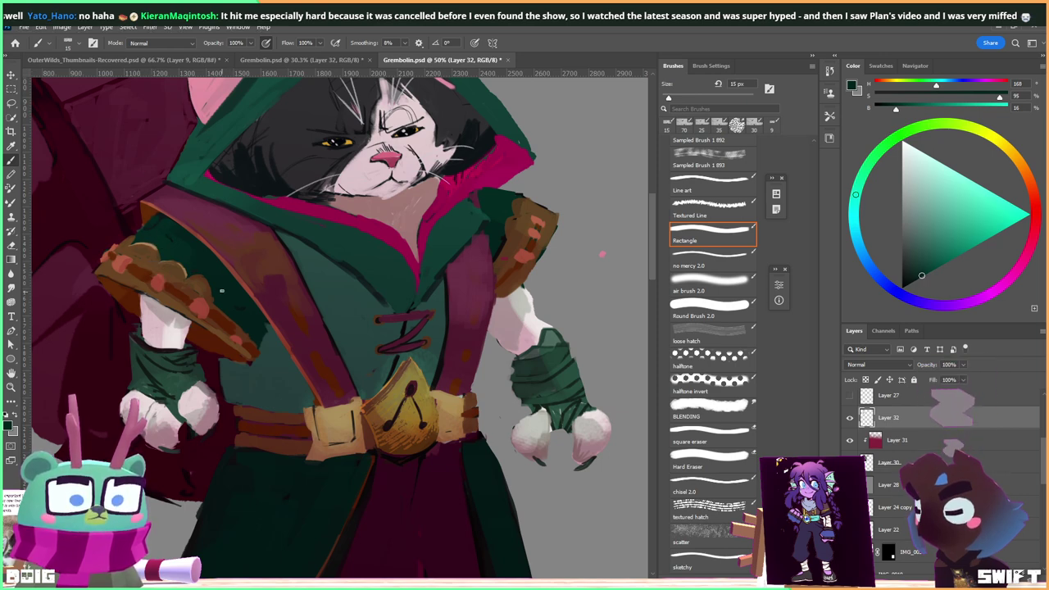
Extend the highlights along the lower scallops of the larger cuff with sampled tan and brown at 15 px.
left_click(157, 245, "alt")
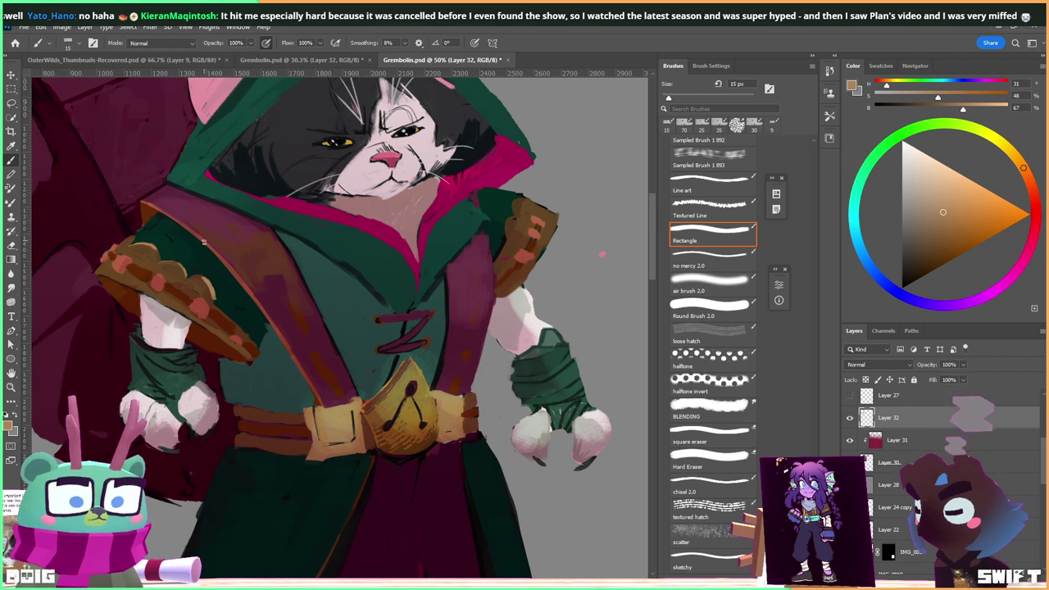
left_click(204, 305, "alt")
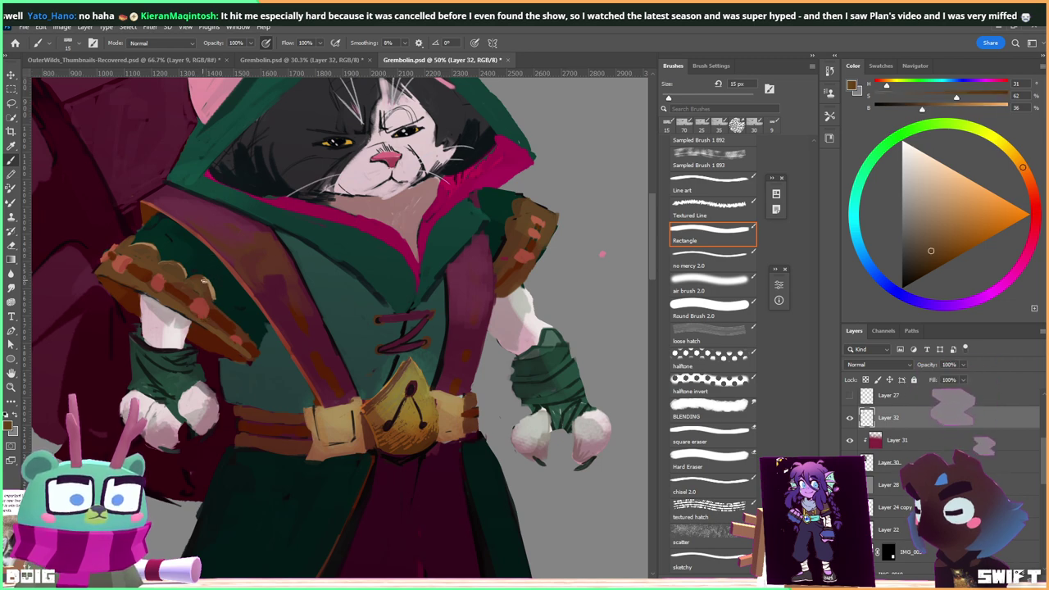
left_click(218, 287, "alt")
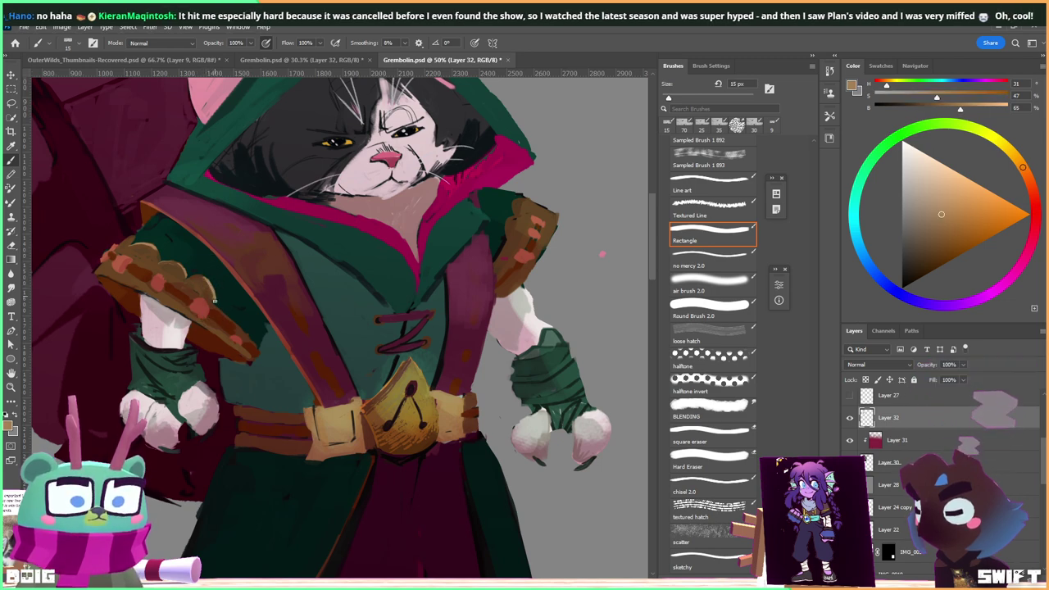
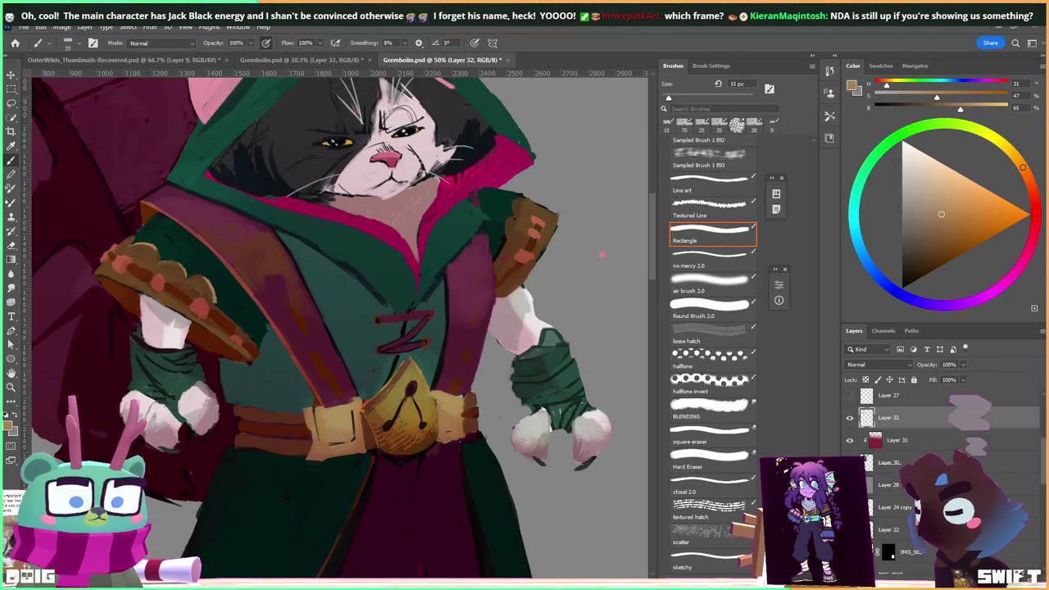
Switch to YouTube to view the Starlight Brigade video, reposition its window, and return to the painting.
key("alt+Tab")
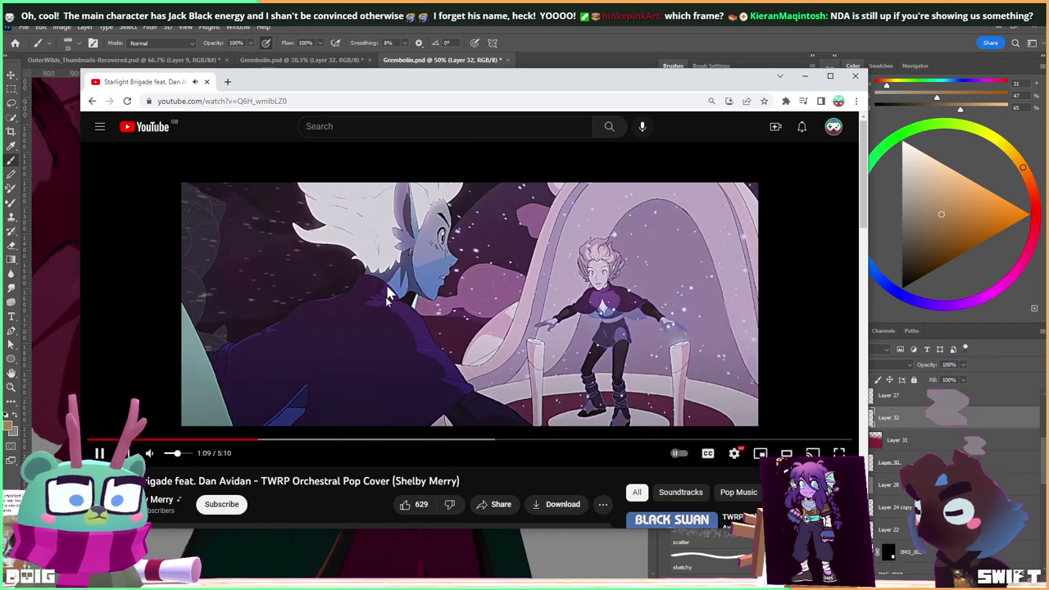
left_click_drag(397, 86, 428, 79)
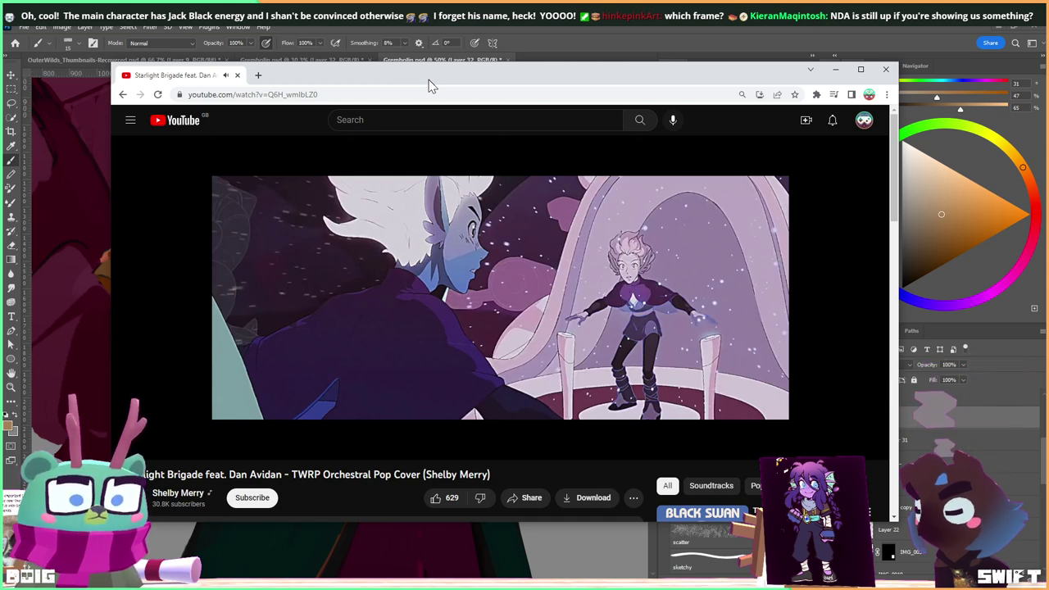
left_click_drag(506, 70, 505, 90)
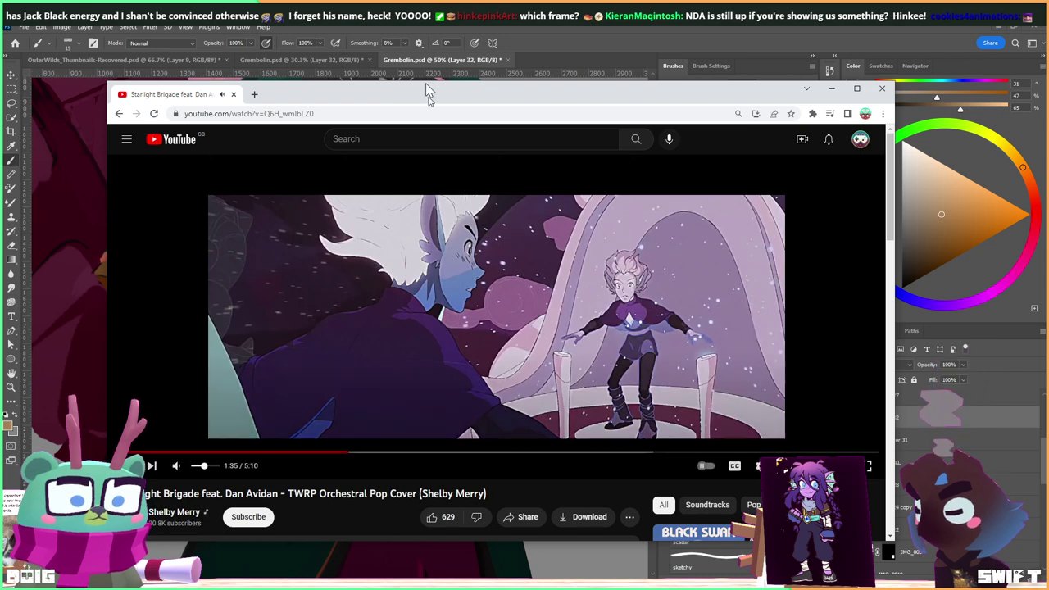
left_click(390, 30)
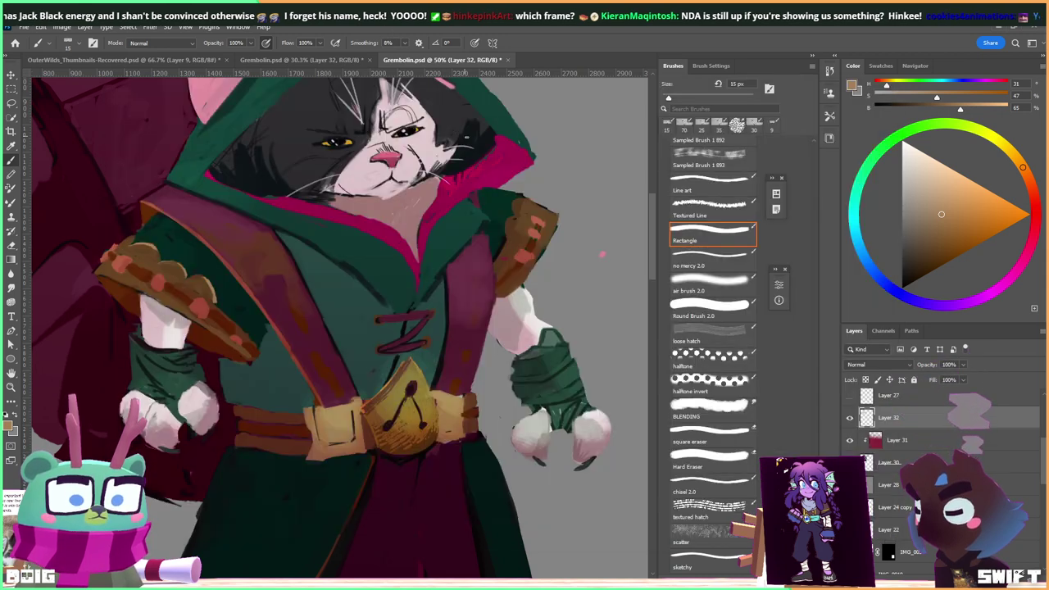
Touch up the chest fur below the chin and the hood's inner lining with sampled magenta, dusty pink and pale pink at 15 px.
left_click_drag(447, 187, 424, 232)
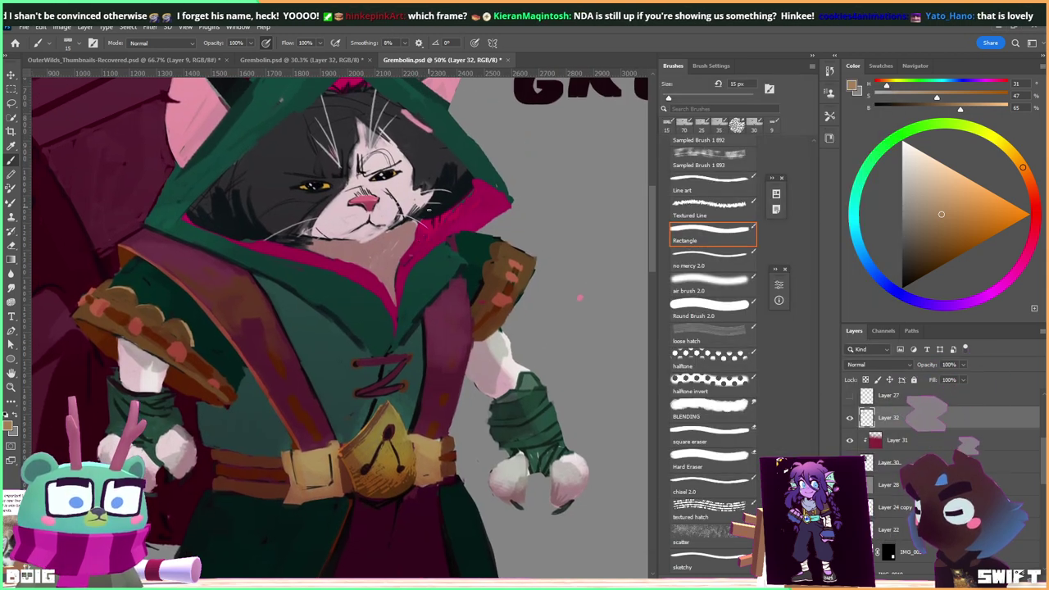
left_click(417, 244, "alt")
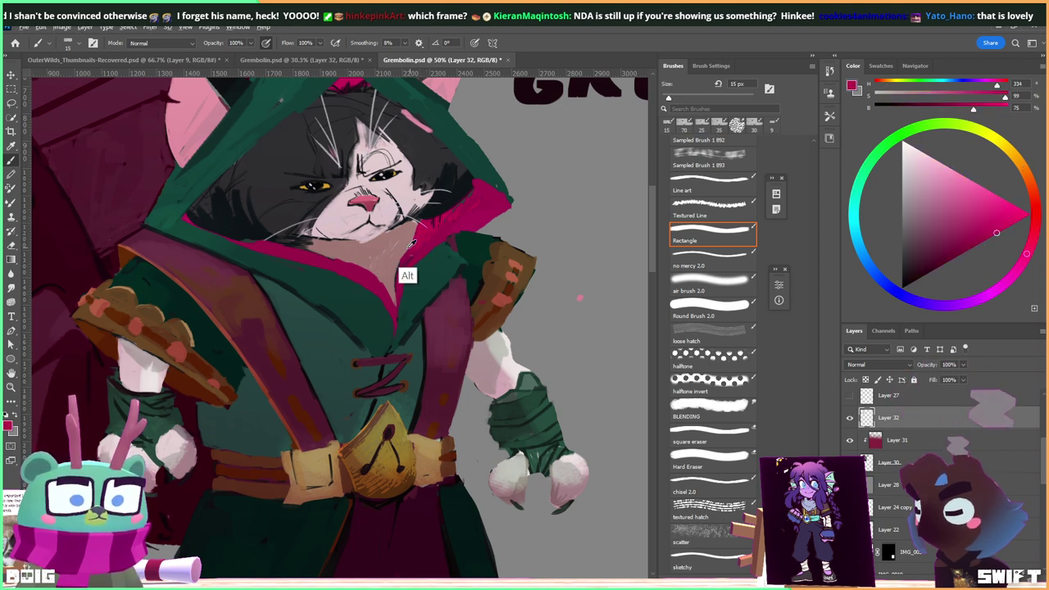
left_click(398, 282, "alt")
mouse_move(427, 212)
left_mouse_down()
mouse_move(419, 256)
mouse_move(405, 264)
left_mouse_up()
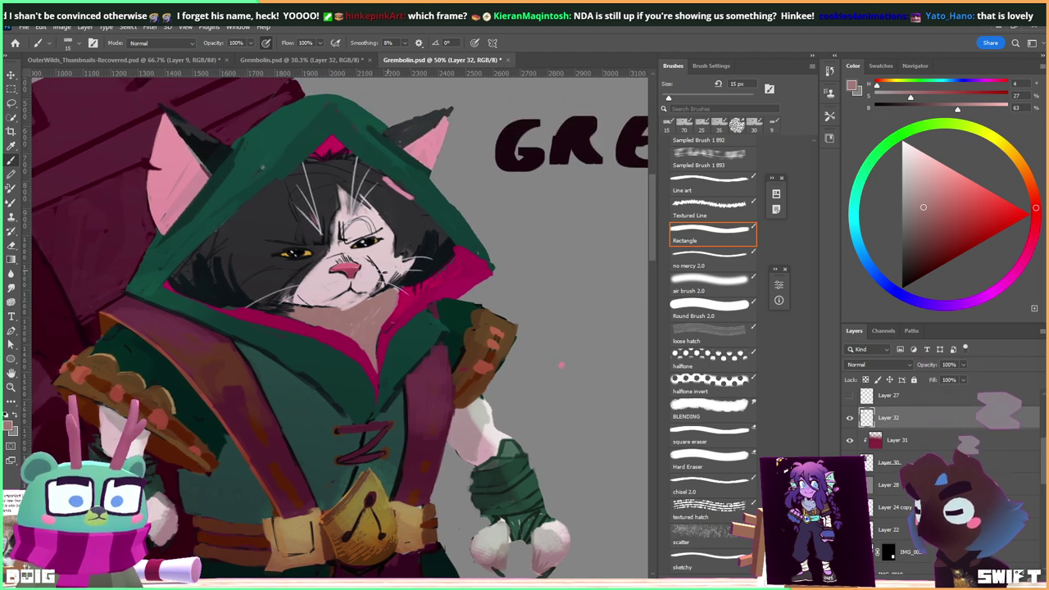
left_click(342, 298, "alt")
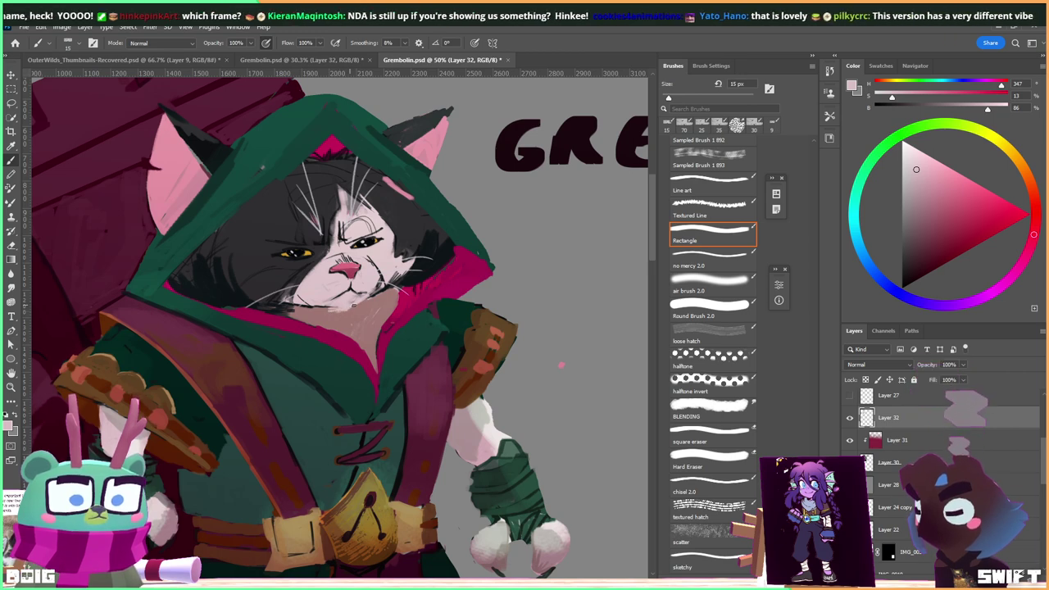
Touch up the dark head fur beneath the hood's peak with sampled near-black and dark grey at 15 px.
left_click_drag(383, 246, 374, 270)
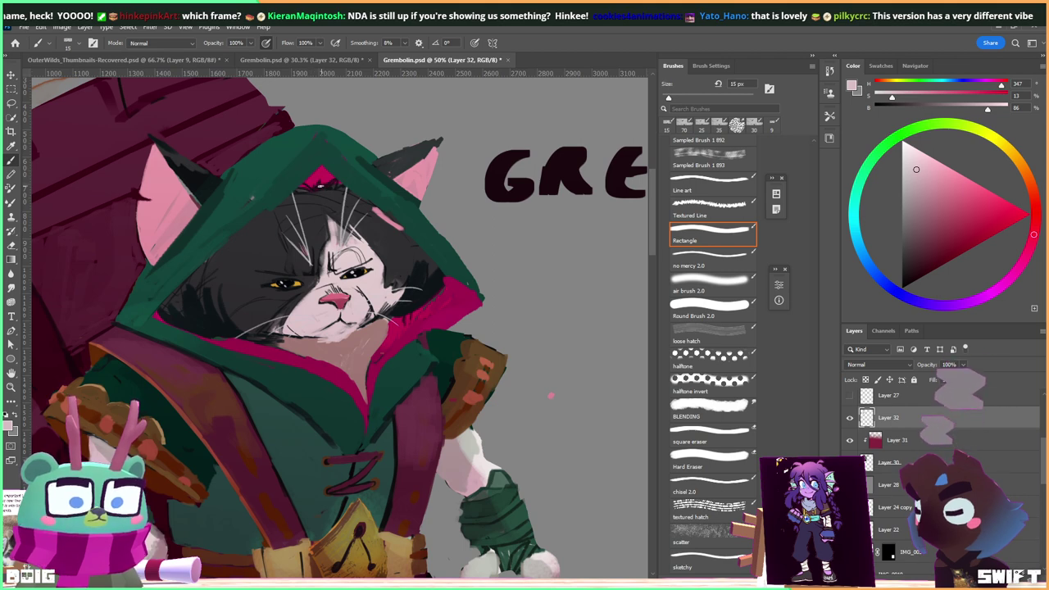
left_click(305, 189, "alt")
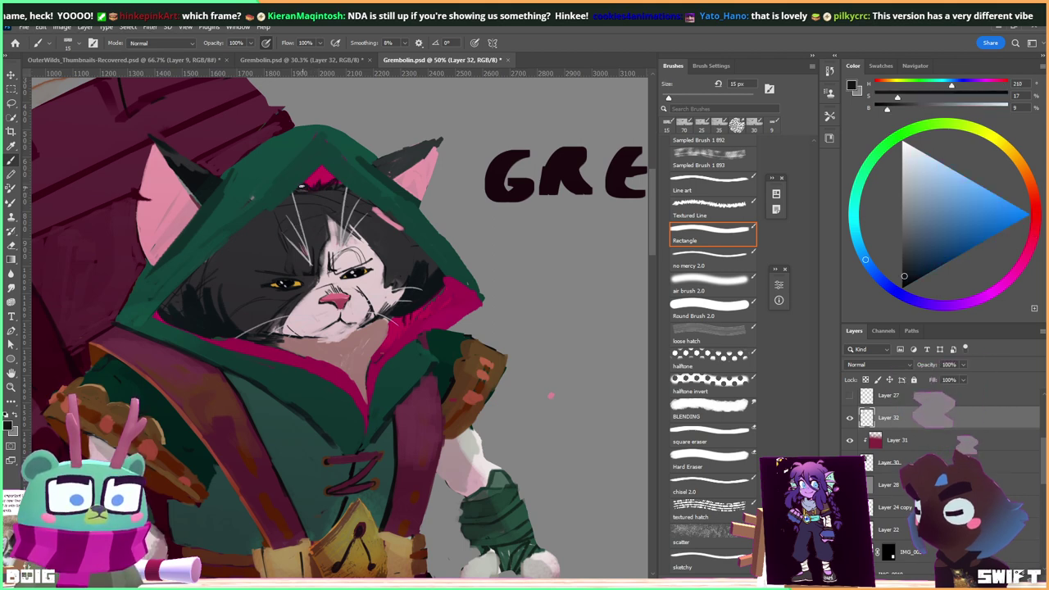
left_click(306, 197, "alt")
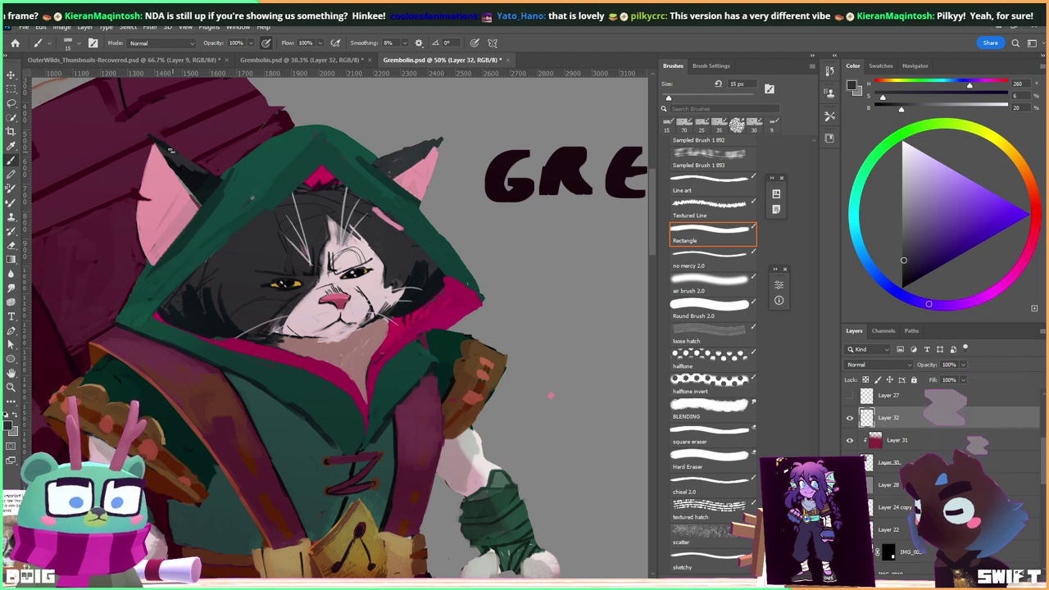
Sharpen the dark outer edges and tips of both ears with sampled near-black blues at 15 px.
left_click(197, 192, "alt")
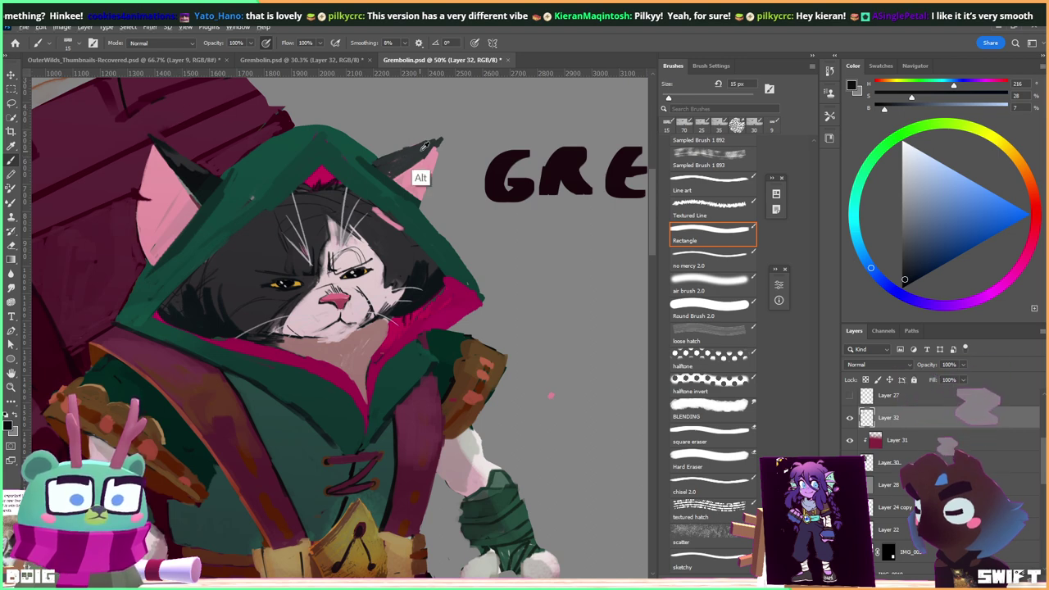
left_click(198, 312, "alt")
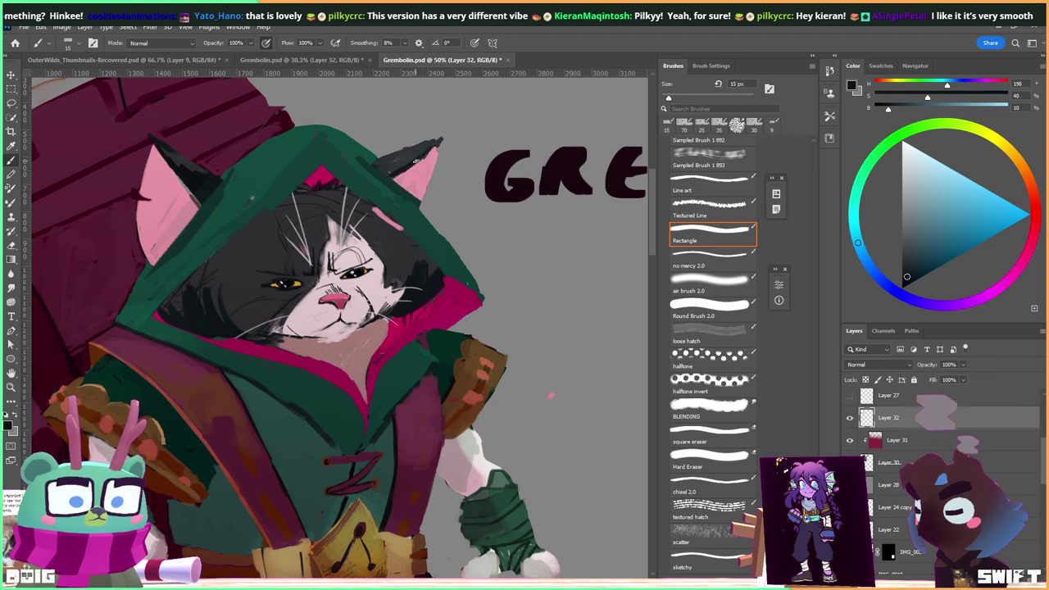
left_click_drag(374, 161, 402, 151)
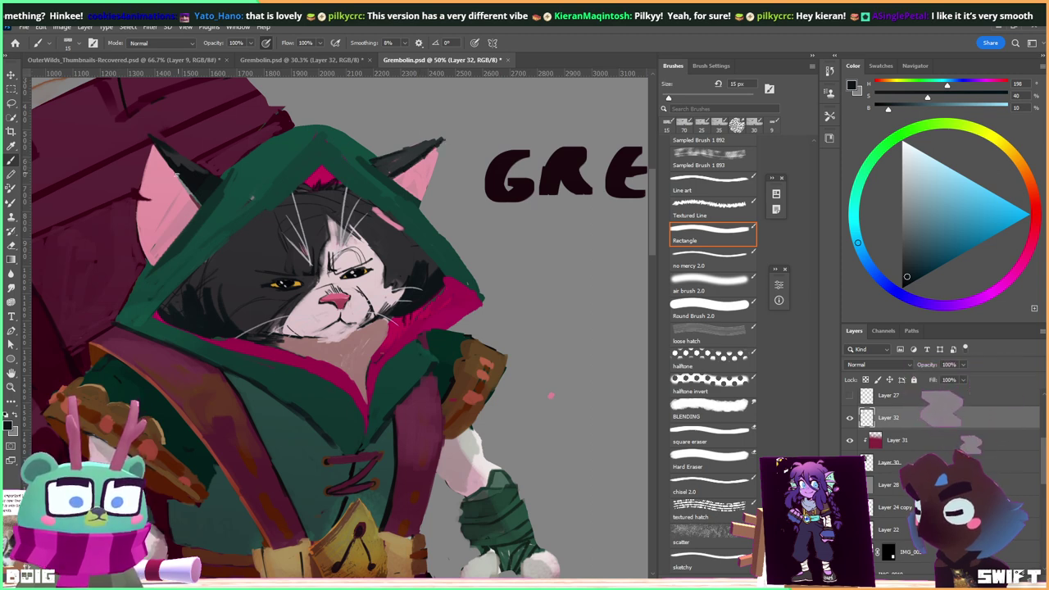
left_click(187, 204, "alt")
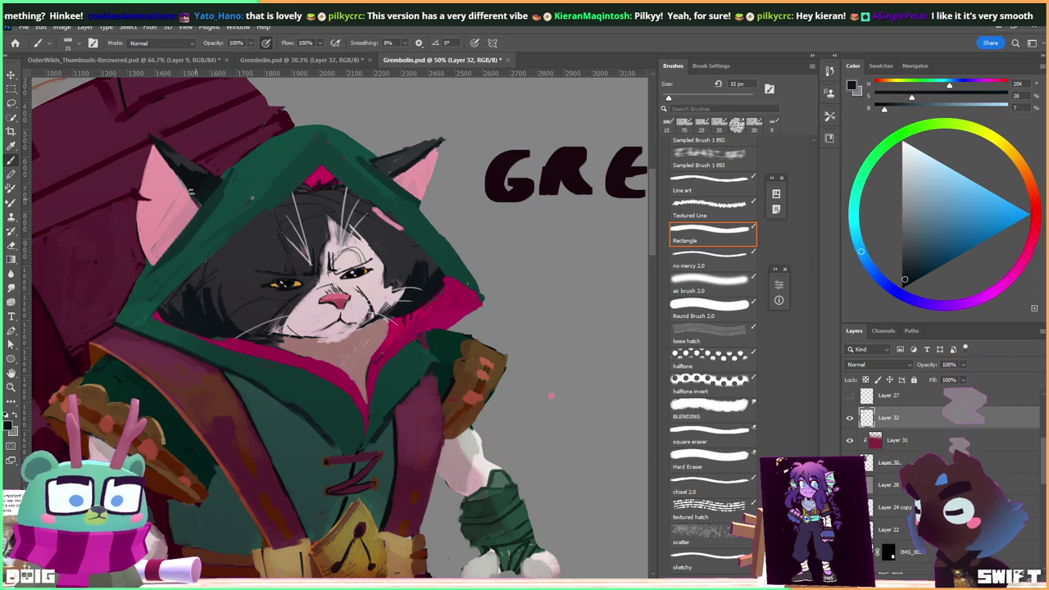
Repaint the pink inner ears with a sampled pink and a brighter pink, enlarging the brush to 40 px.
left_click(156, 241, "alt")
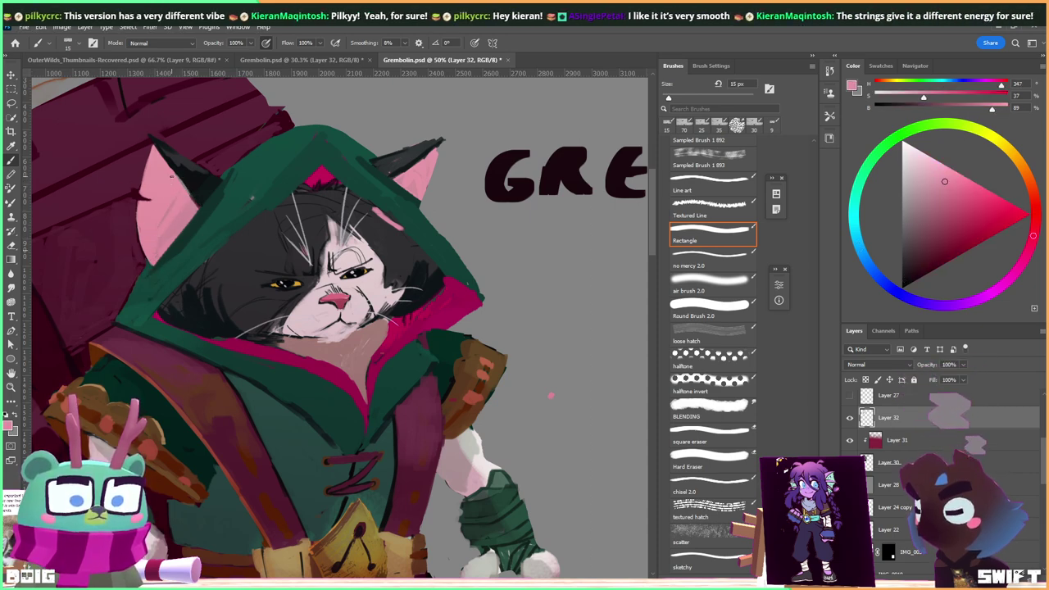
key("bracketright")
key("bracketright")
key("bracketright")
key("bracketright")
key("bracketright")
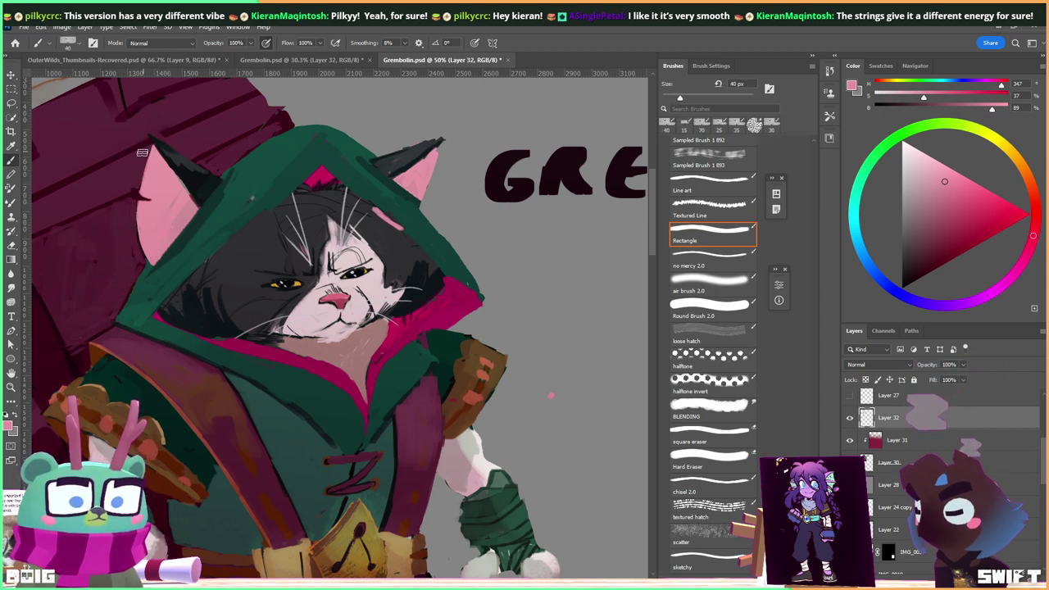
left_click_drag(162, 171, 171, 186)
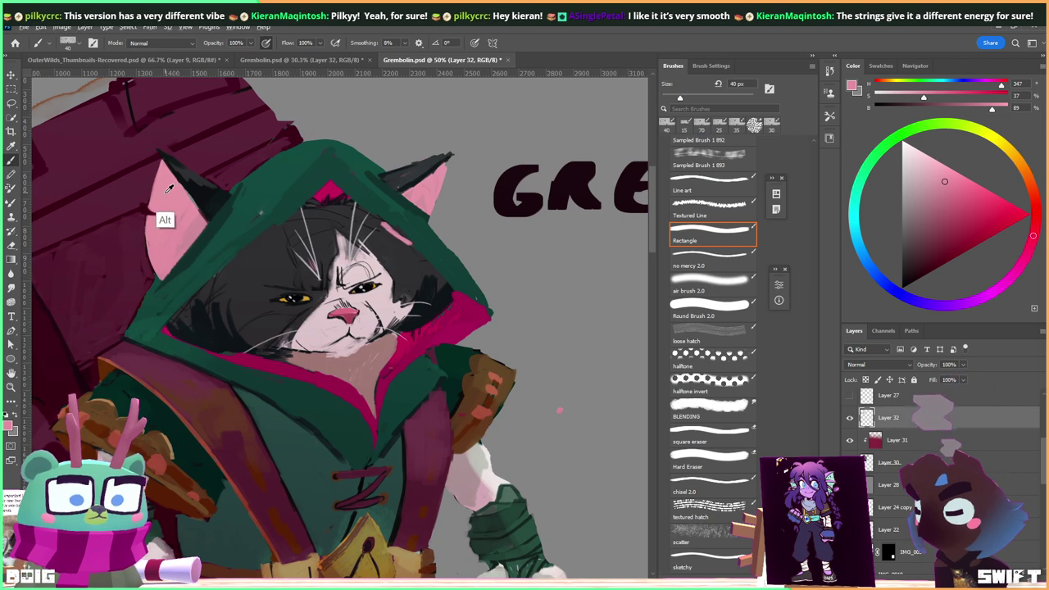
left_click(162, 172, "alt")
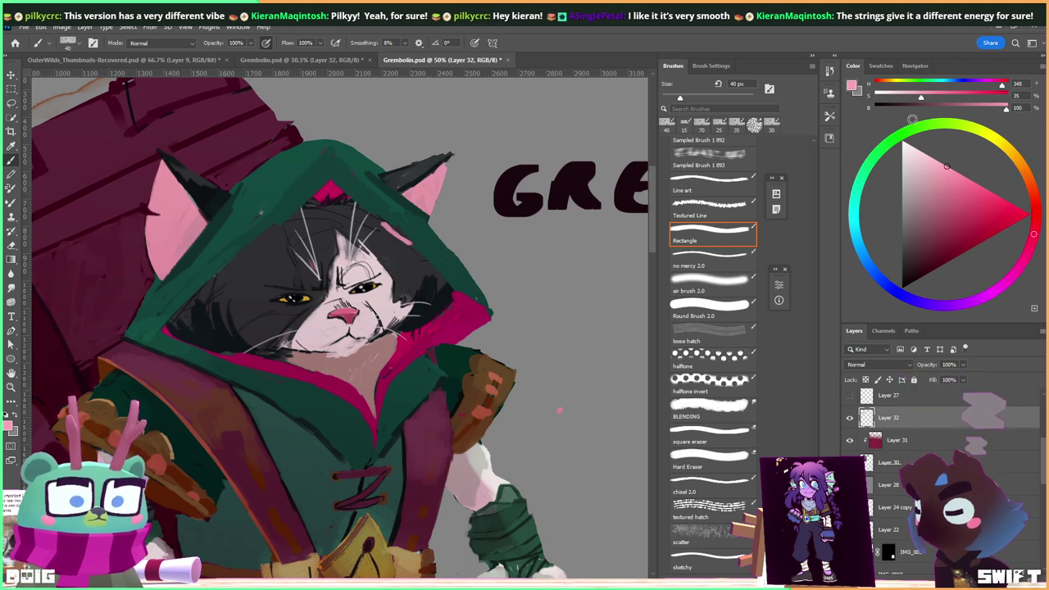
mouse_move(154, 184)
left_mouse_down()
mouse_move(172, 219)
mouse_move(168, 174)
mouse_move(156, 197)
left_mouse_up()
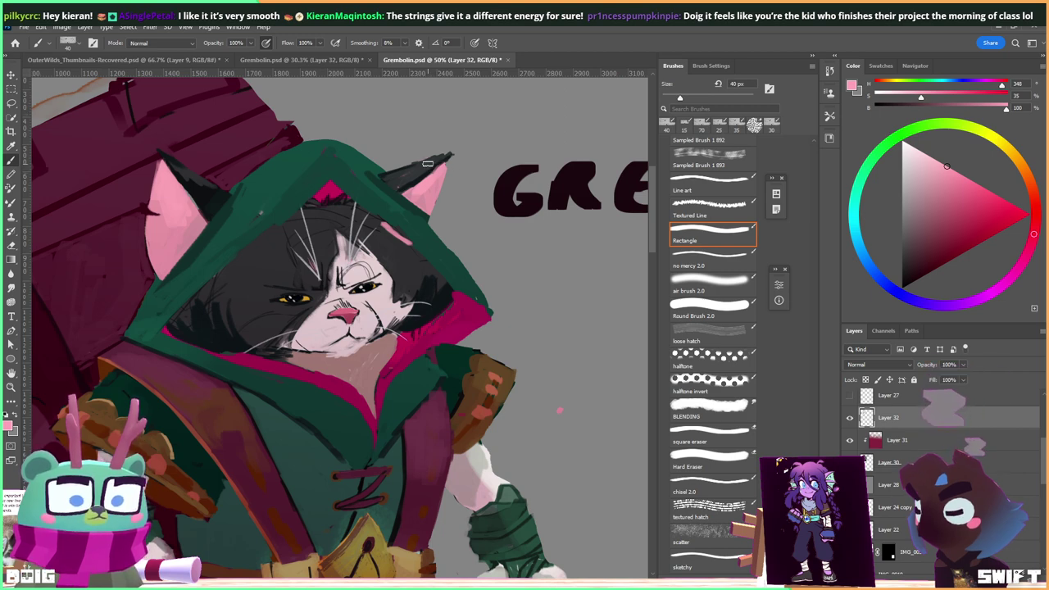
Darken the hood's inner edge around the head fur with sampled near-black, reducing the brush to 20 px.
scroll(422, 215, "down", 2)
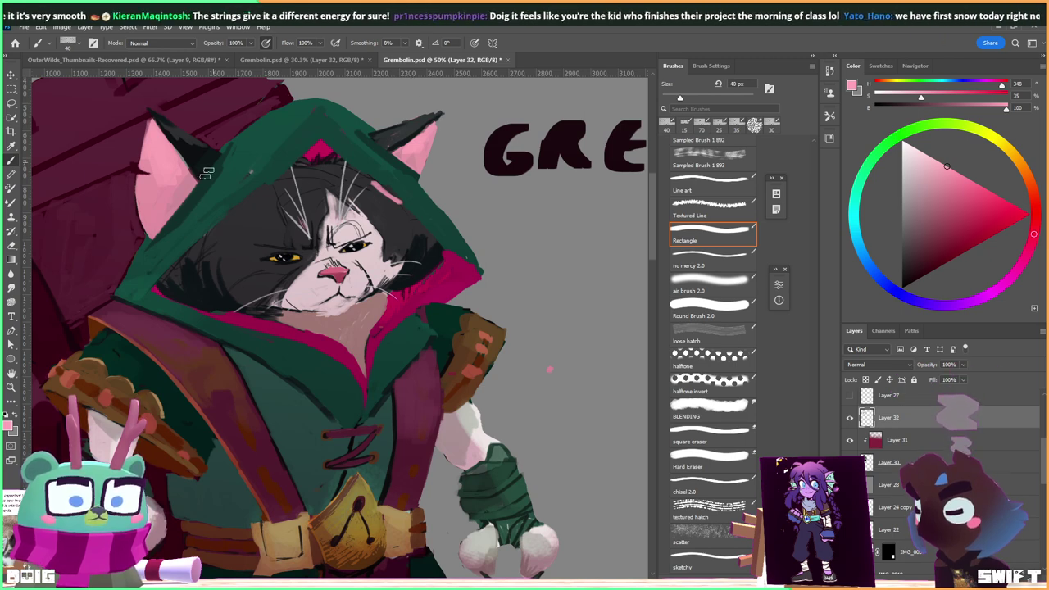
left_click(198, 293, "alt")
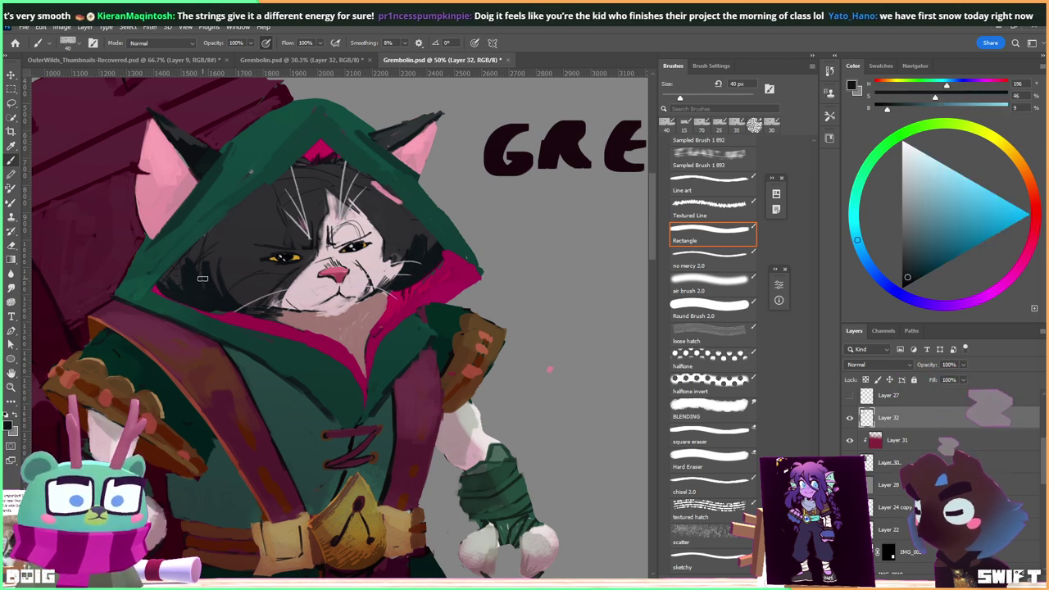
key("bracketleft")
key("bracketleft")
key("bracketleft")
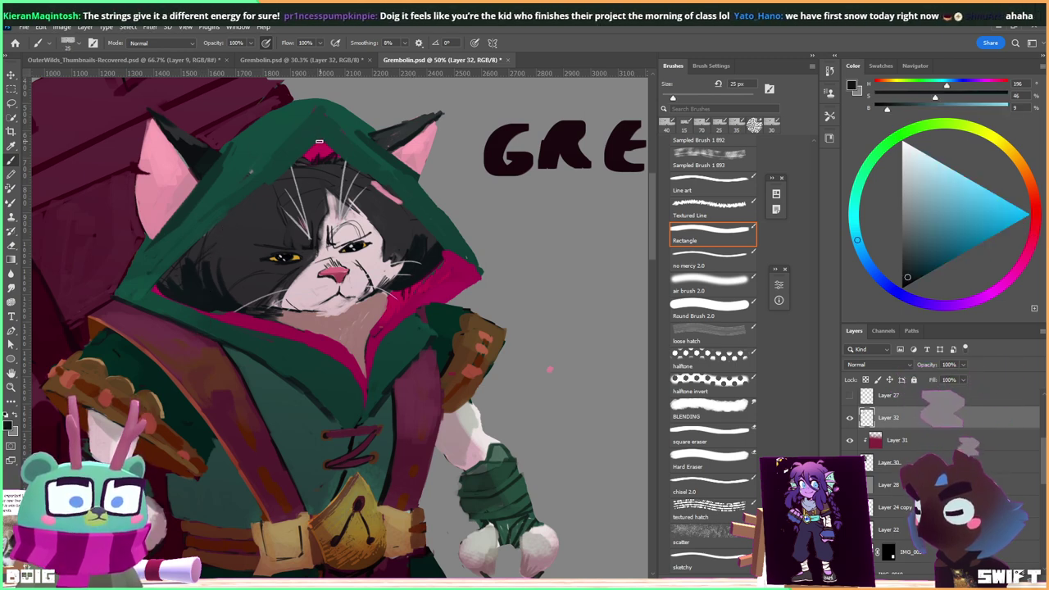
key("bracketleft")
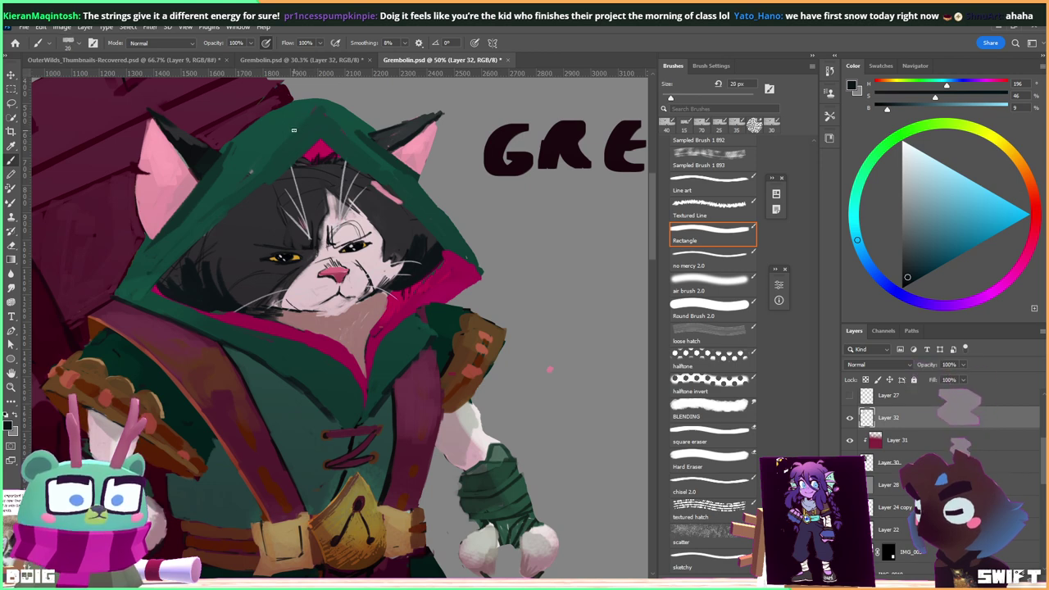
left_click(237, 206)
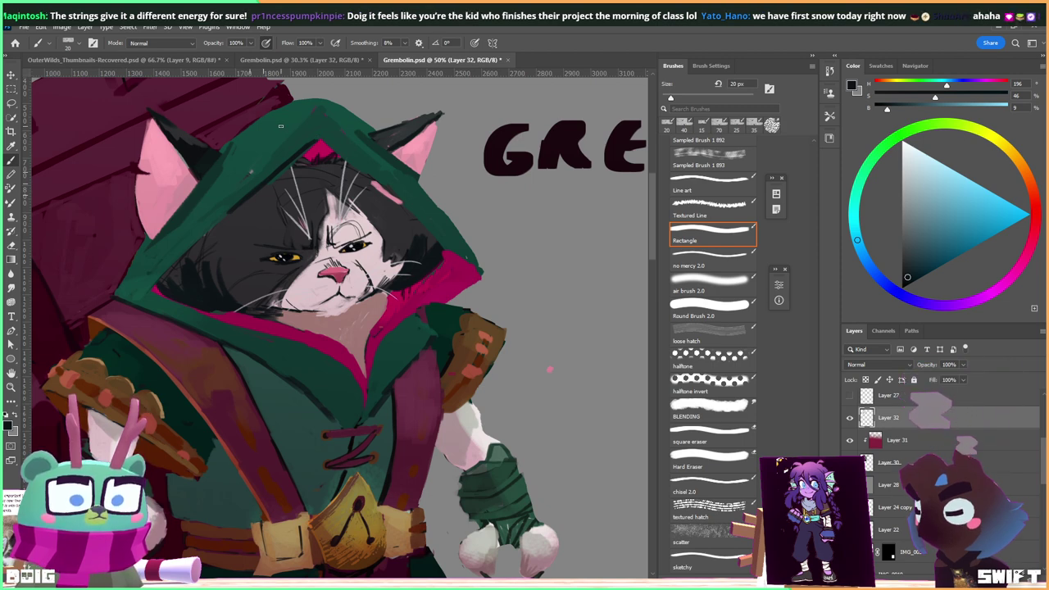
Refine the hood's inner edge beside the dark half of the face with sampled dark greens and near-black at 20 px.
left_click(253, 180, "alt")
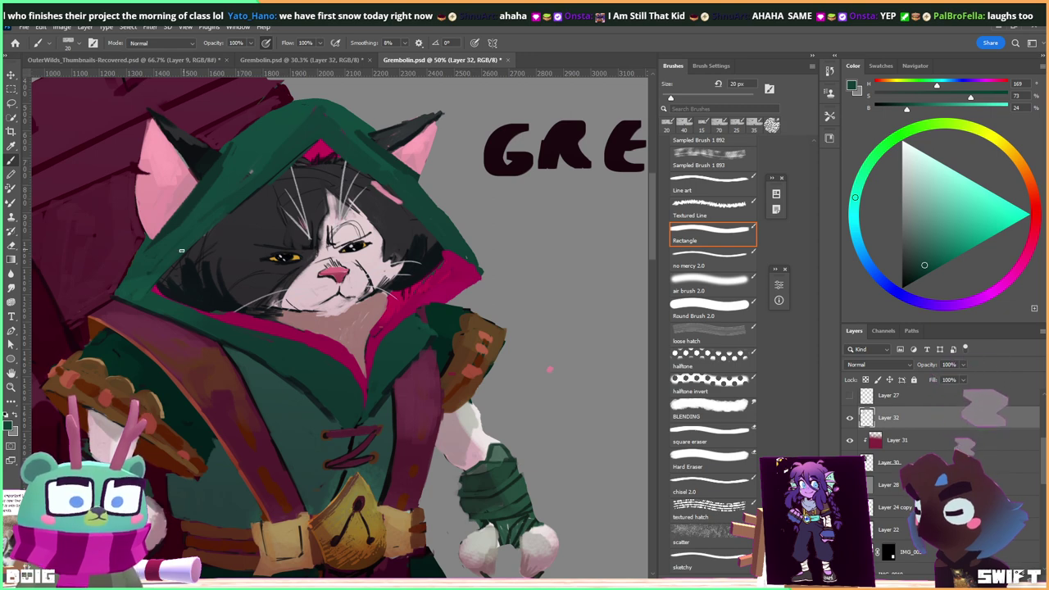
left_click(199, 201, "alt")
left_click_drag(152, 289, 256, 191)
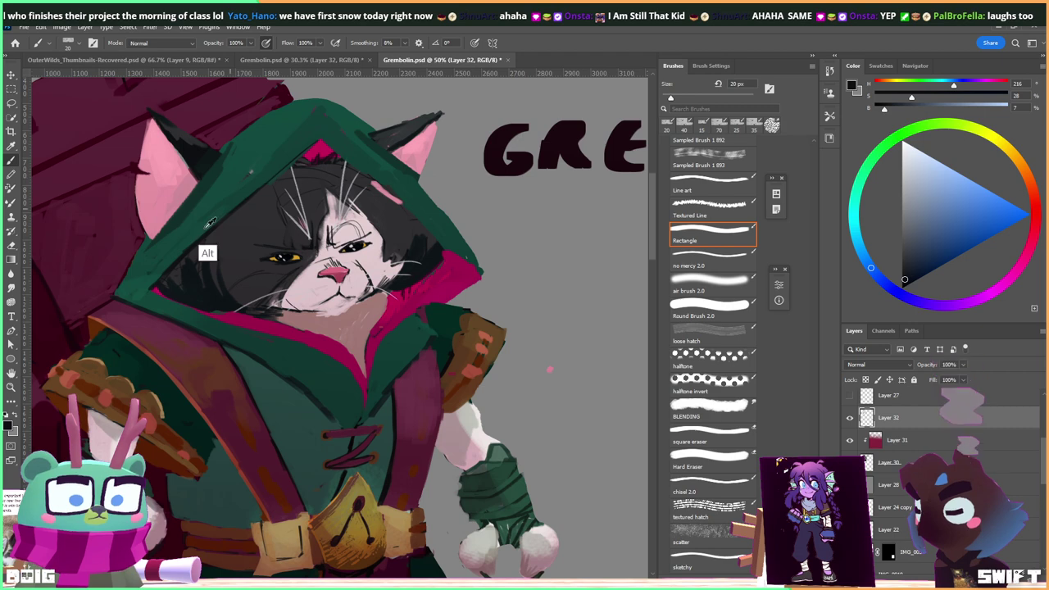
left_click(166, 269, "alt")
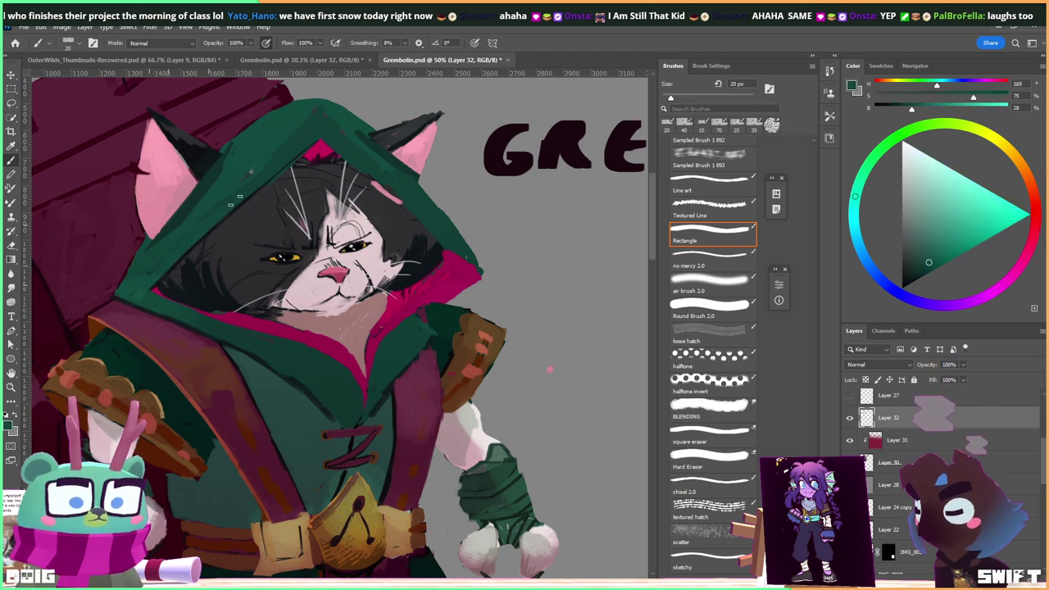
Touch up the hood's edge and collar on the white-faced side with sampled near-blacks and deep magenta at 20 px.
key("ctrl+minus")
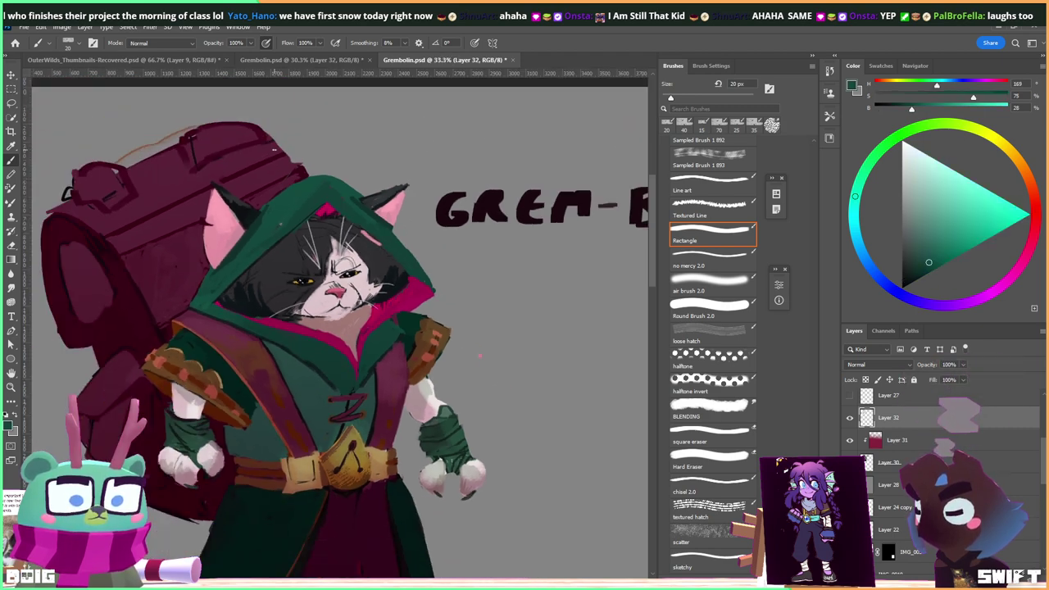
left_click_drag(438, 313, 377, 277)
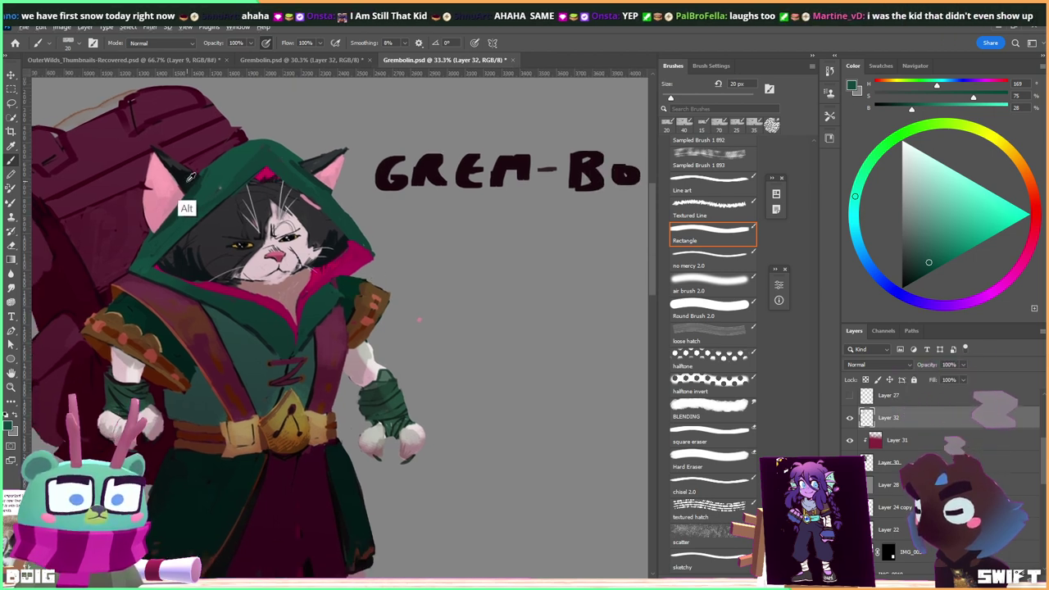
left_click(181, 211, "alt")
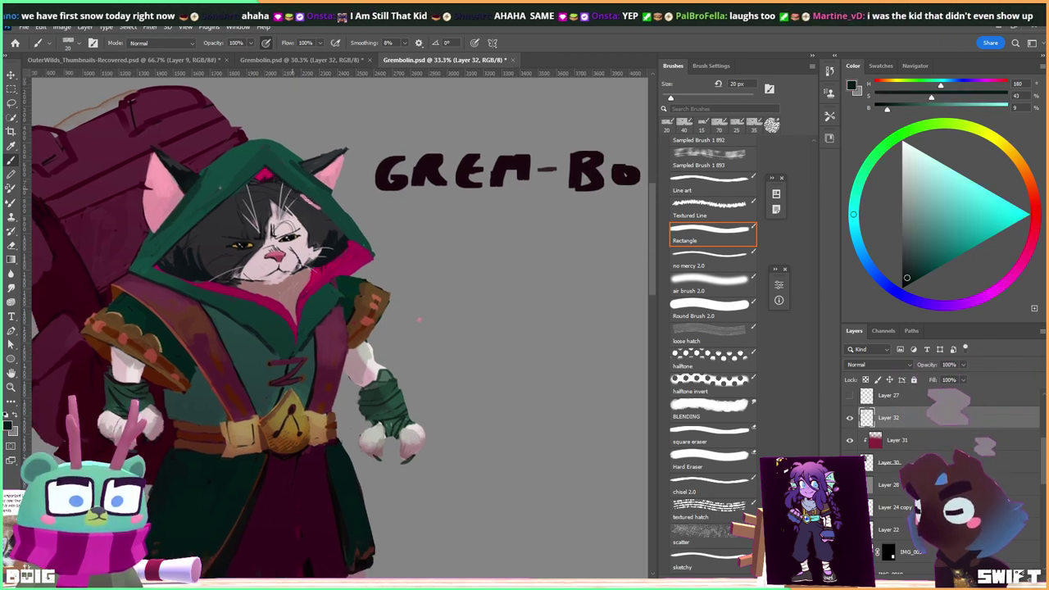
mouse_move(299, 177)
left_mouse_down()
mouse_move(367, 247)
mouse_move(350, 219)
mouse_move(360, 256)
mouse_move(371, 253)
mouse_move(303, 312)
mouse_move(337, 277)
left_mouse_up()
left_click(316, 320, "alt")
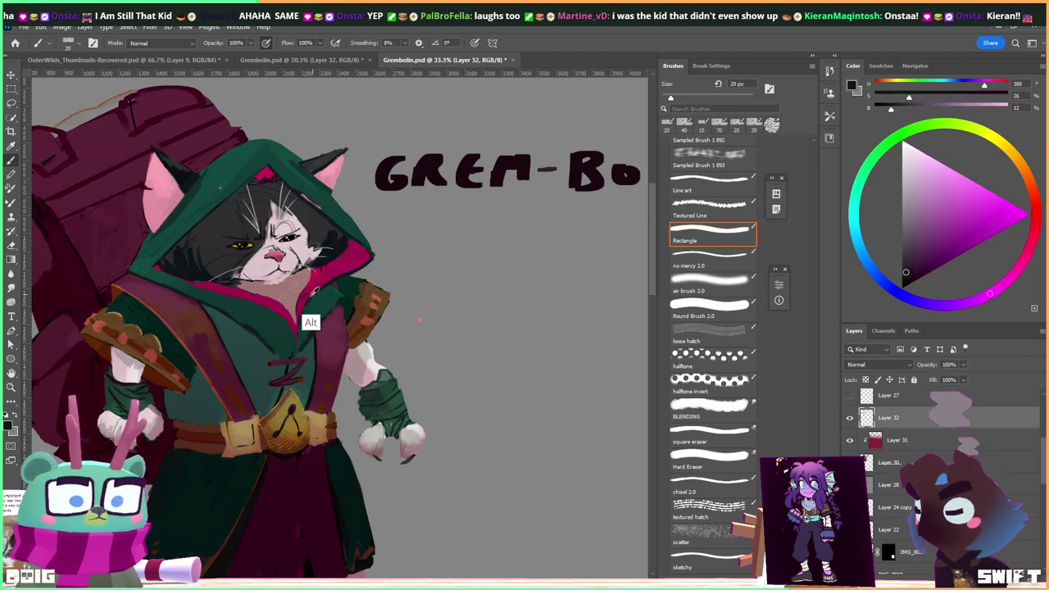
left_click(301, 305, "alt")
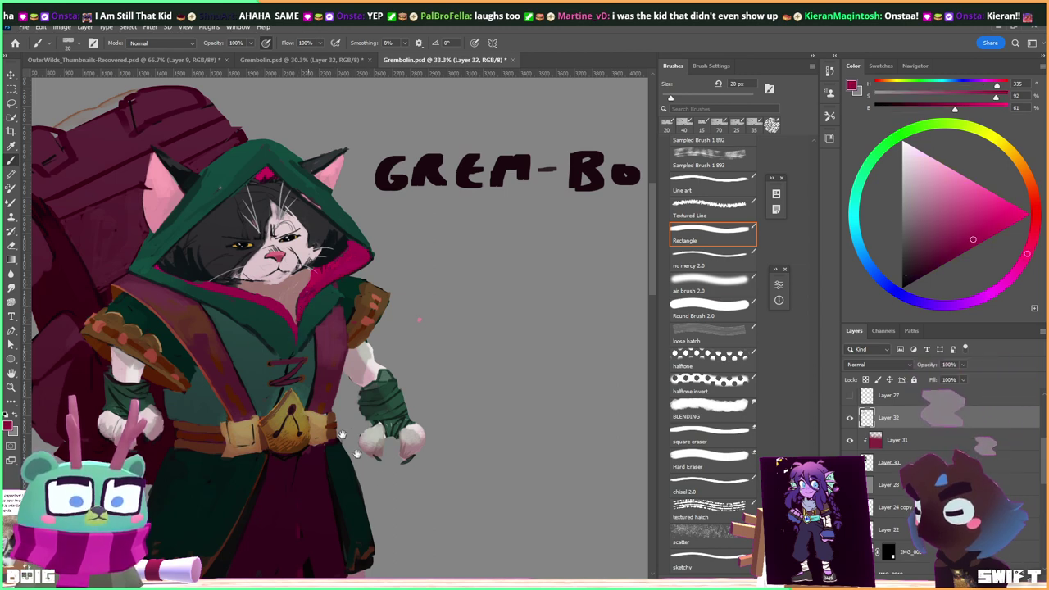
Add pale cream highlights to the gold belt buckle with the brush reduced to 8 px.
scroll(298, 387, "down", 3)
key("ctrl+minus")
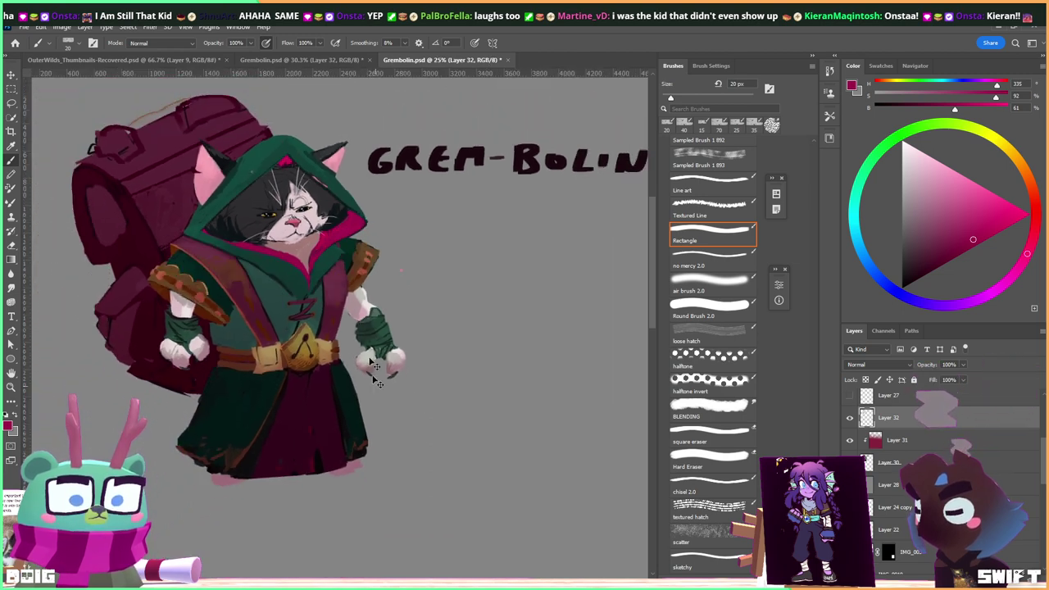
key("ctrl+plus")
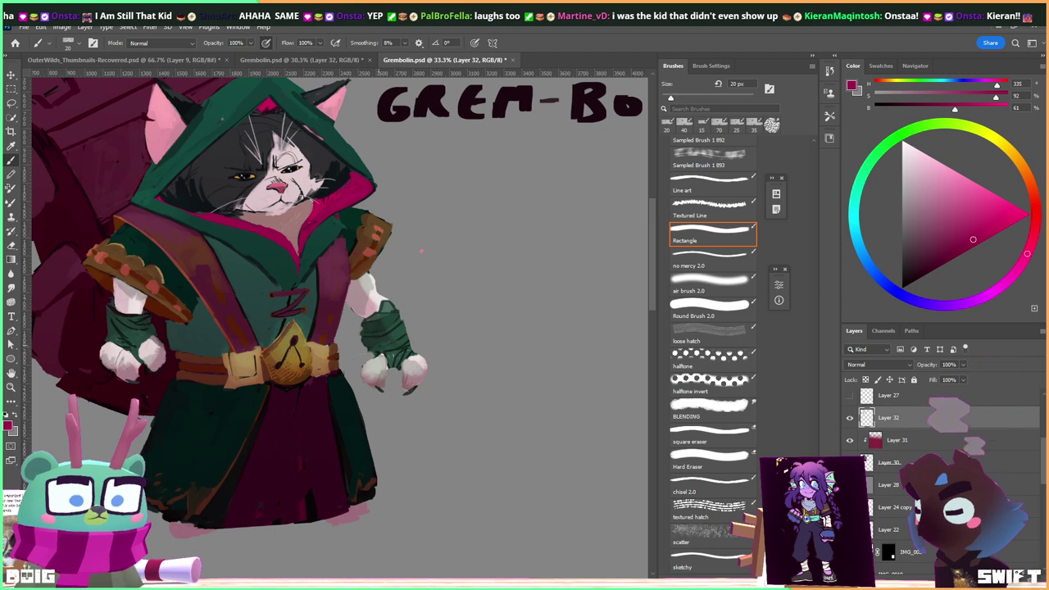
left_click_drag(326, 365, 354, 332)
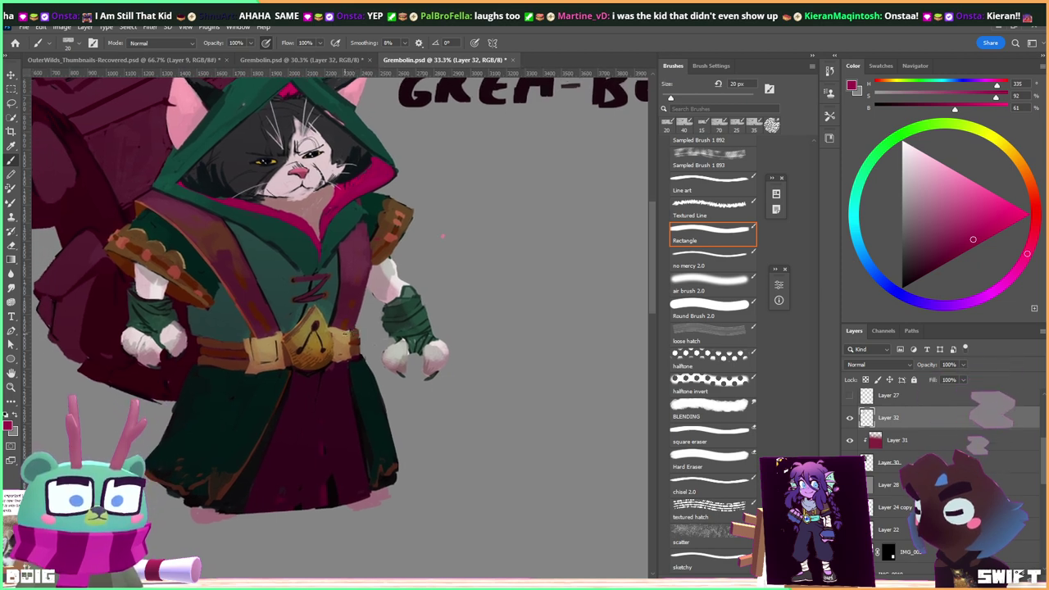
key("x")
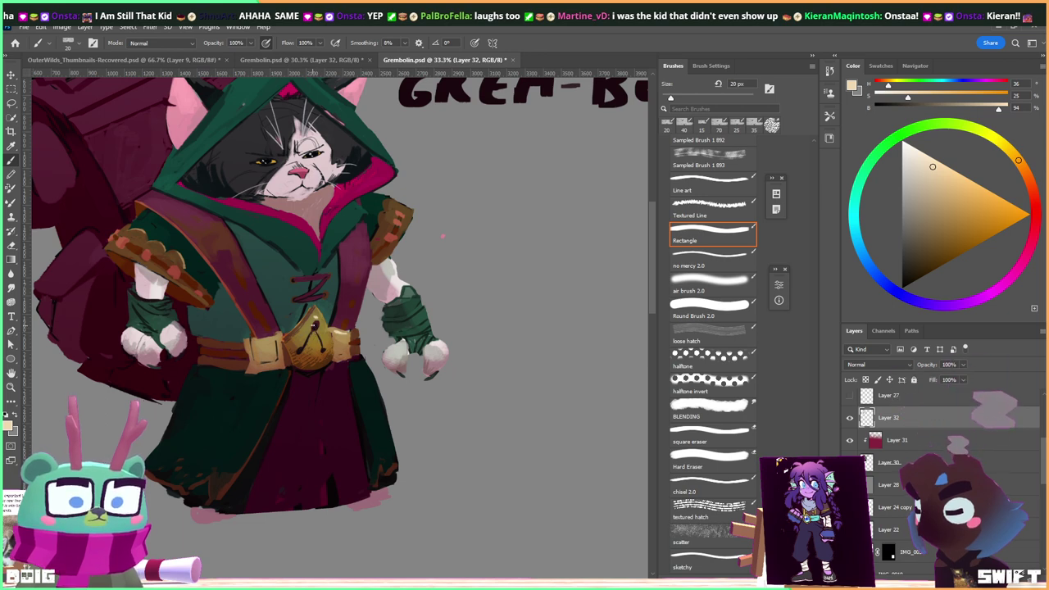
key("bracketleft")
key("bracketleft")
left_click(319, 338)
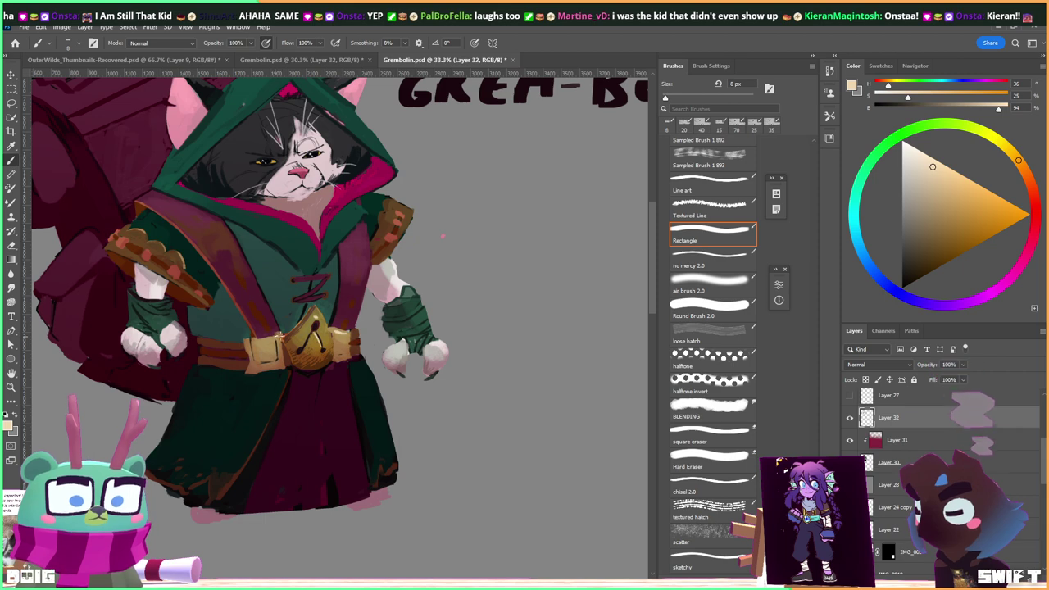
Touch up the strap area above the belt with sampled dark maroon, enlarging the brush to 30 px.
key("bracketright")
key("bracketright")
key("bracketright")
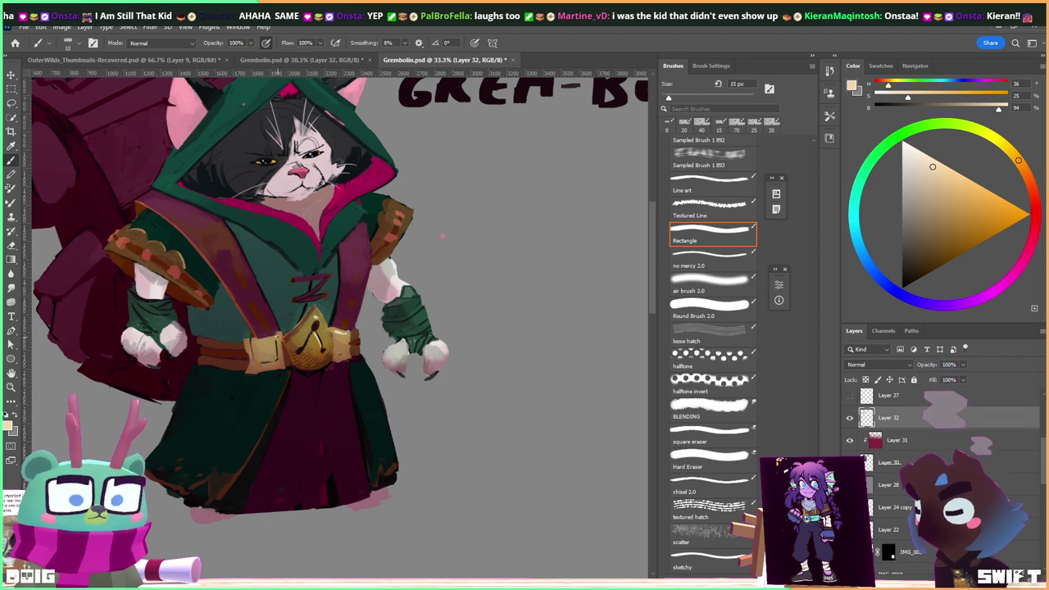
key("bracketright")
key("bracketright")
key("bracketright")
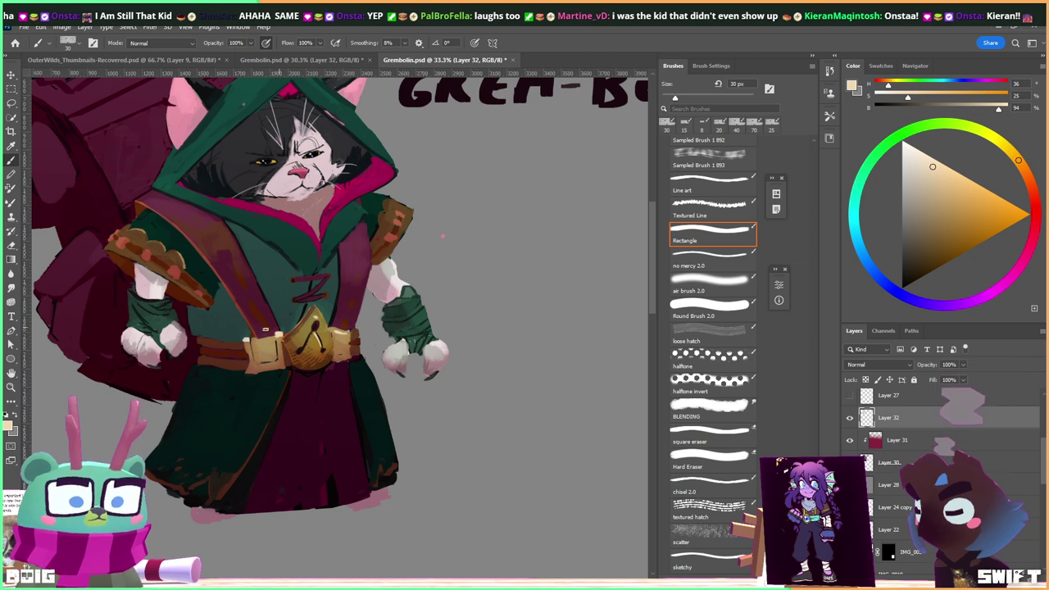
left_click(242, 338, "alt")
scroll(325, 316, "up", 1)
left_click(274, 356, "alt")
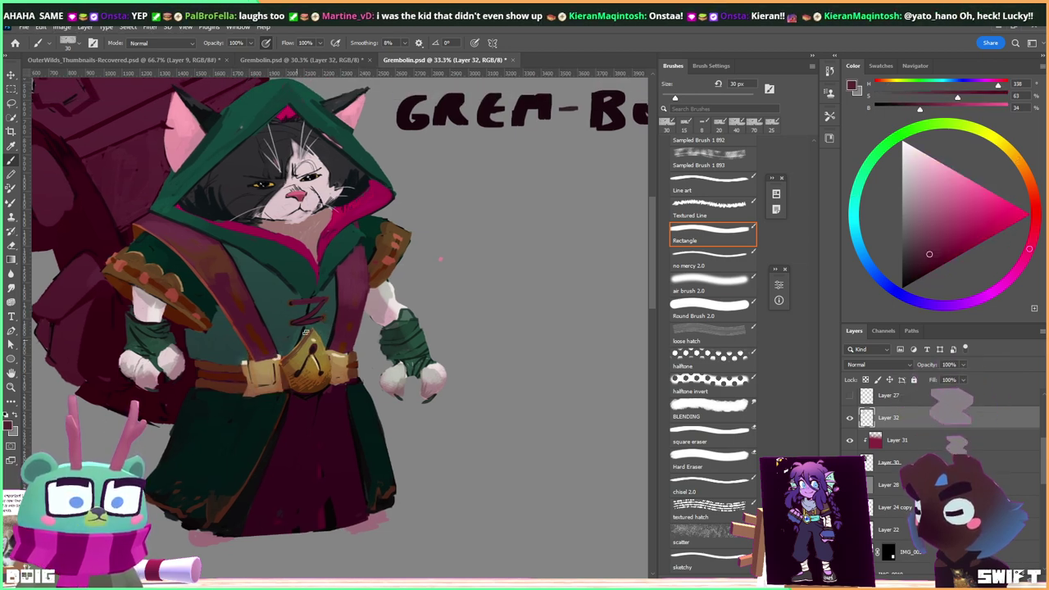
left_click_drag(317, 308, 319, 350)
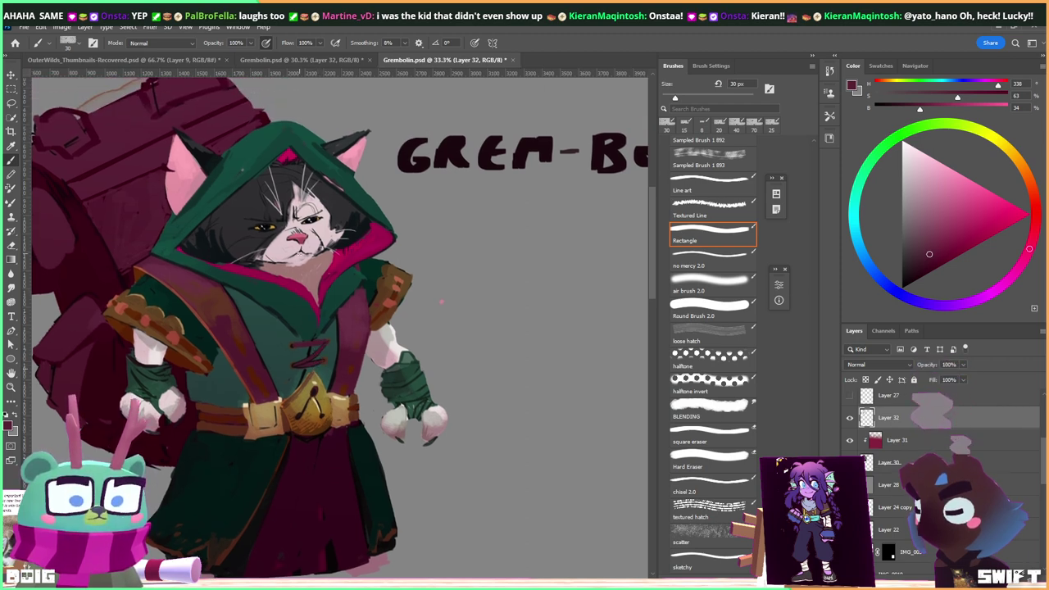
Create a new layer and refine the eye on the white half of the face with sampled near-black and pale pink at 9 px.
left_click(300, 257, "alt")
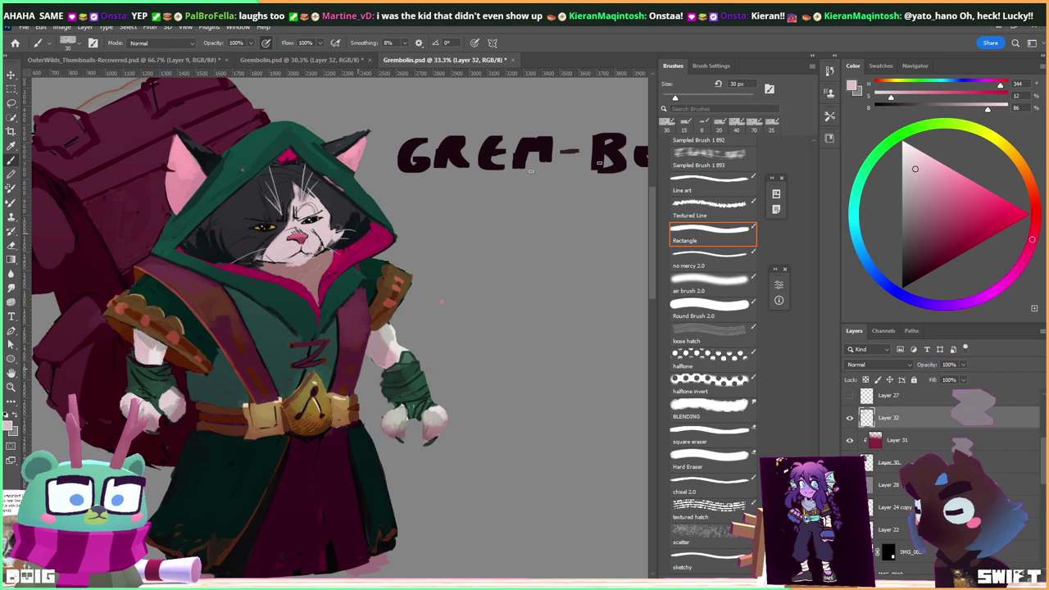
key("ctrl+shift+alt+n")
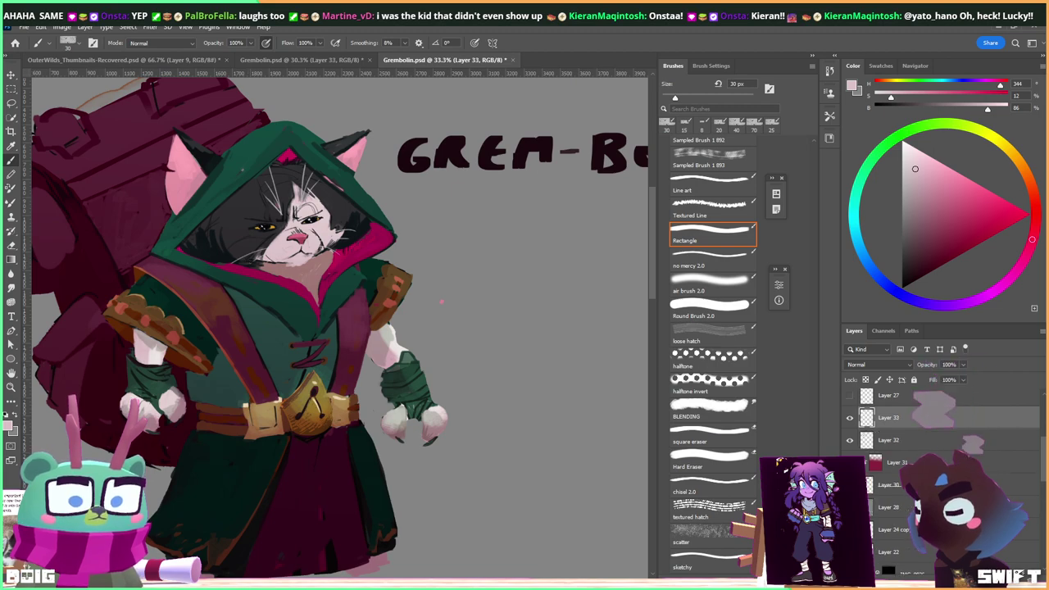
key("ctrl+1")
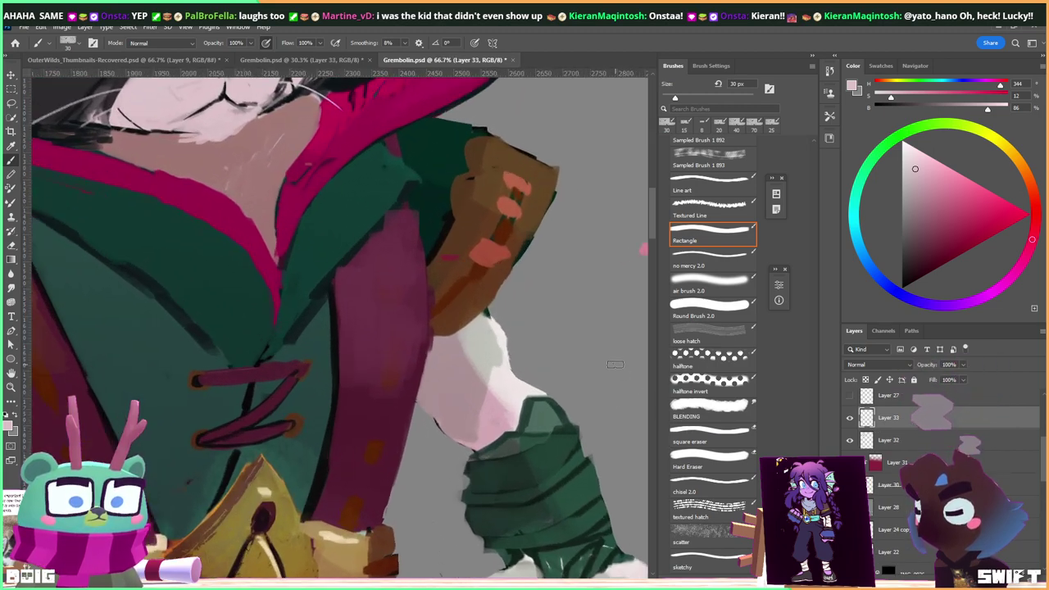
left_click_drag(291, 81, 338, 338)
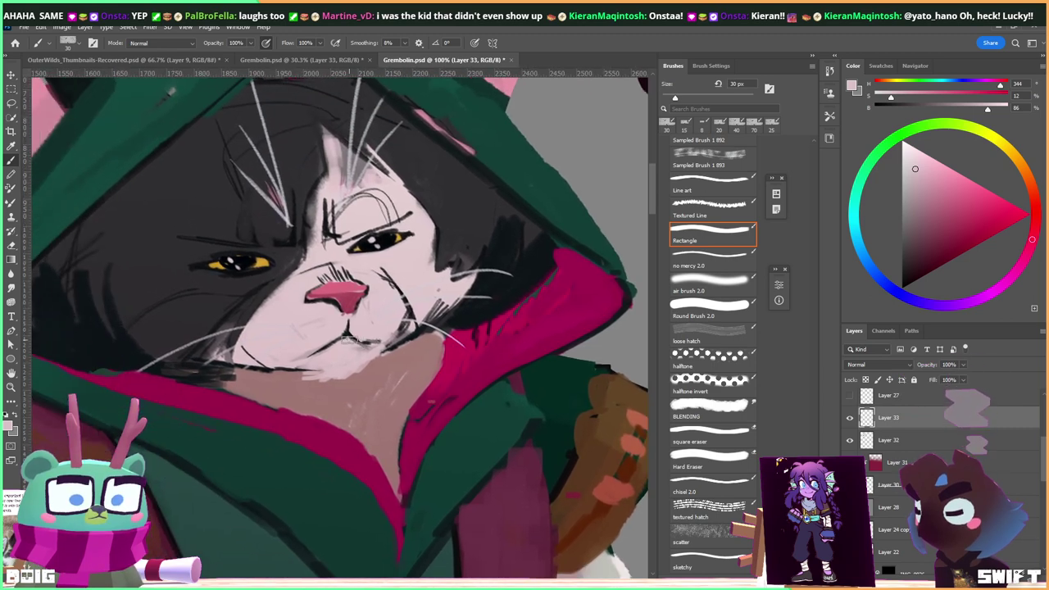
left_click(204, 302, "alt")
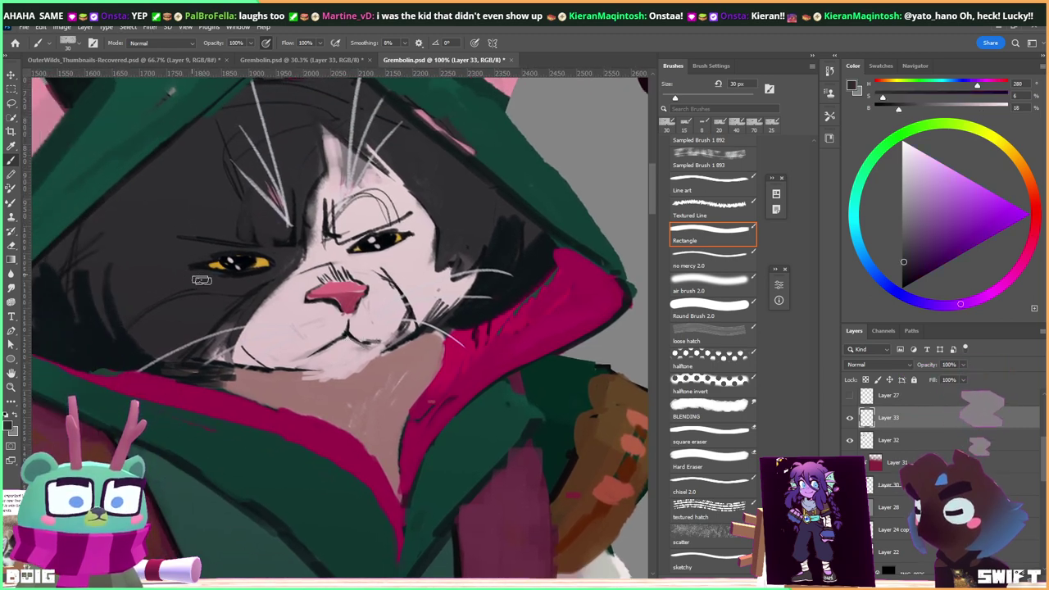
left_click(361, 246, "alt")
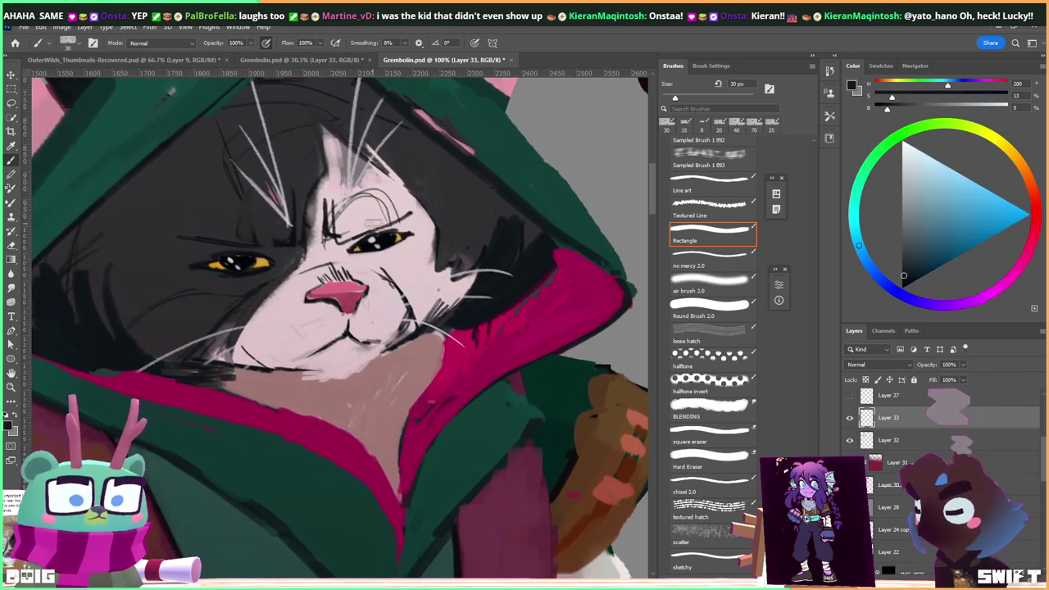
key("bracketleft")
key("bracketleft")
mouse_move(348, 255)
left_mouse_down()
mouse_move(386, 256)
mouse_move(405, 243)
mouse_move(393, 255)
left_mouse_up()
key("bracketleft")
left_click(358, 289, "alt")
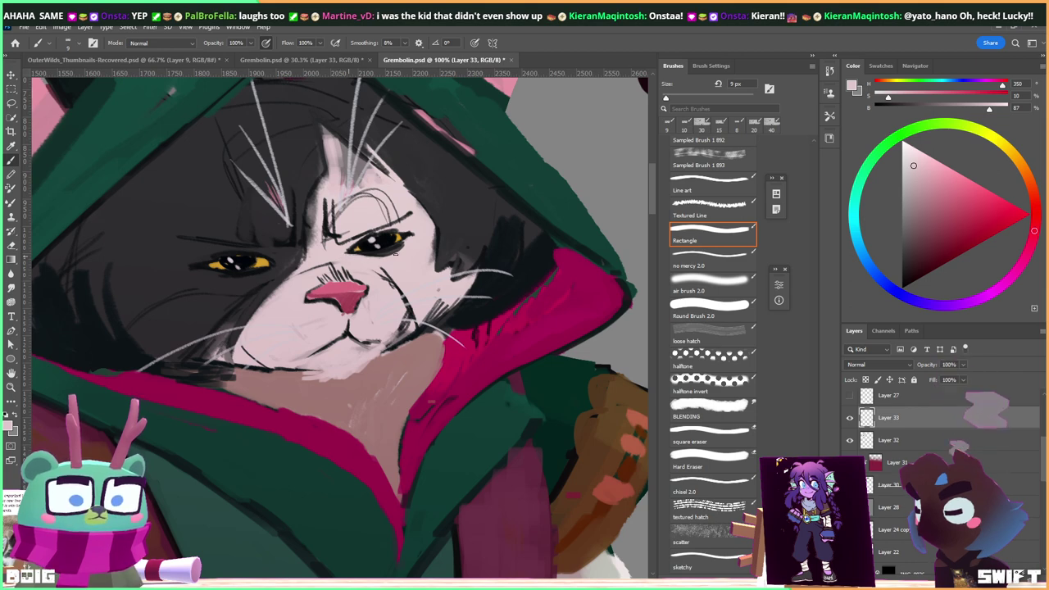
Refine the yellow eye on the dark half of the face with sampled dark brown and golden yellow at 9 px.
left_click(223, 265, "alt")
left_click(217, 264, "alt")
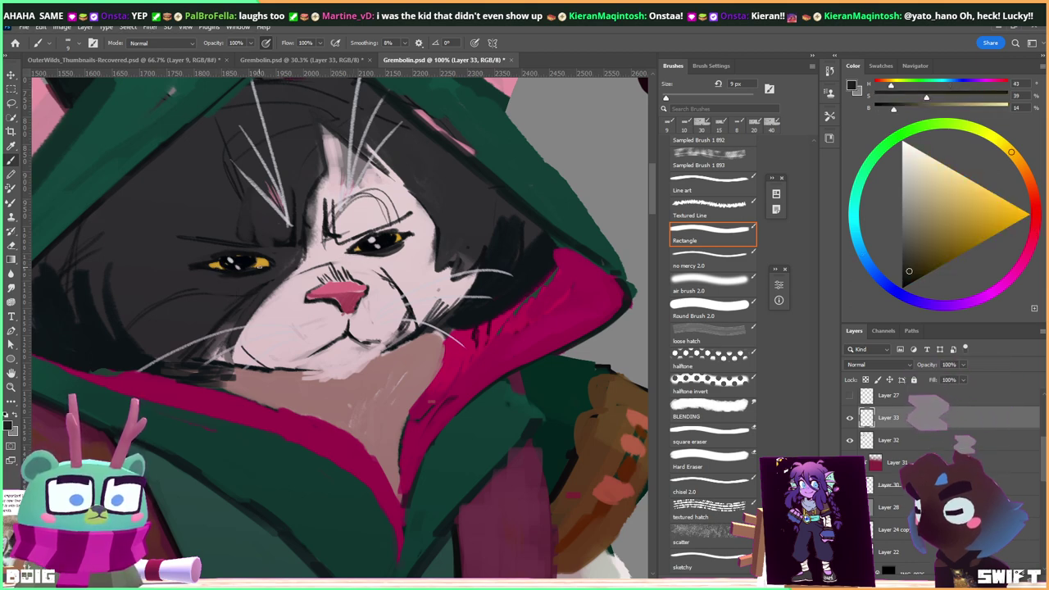
left_click(259, 264, "alt")
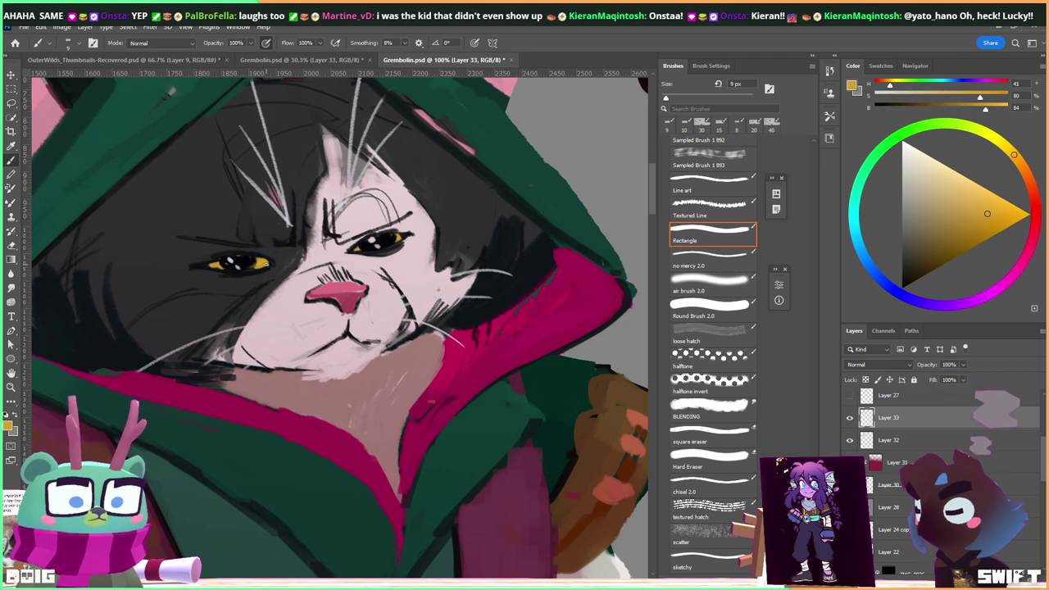
Clean up the white muzzle and the line between nose and mouth with sampled pale pinks and near-black at 9 px.
left_click(259, 342, "alt")
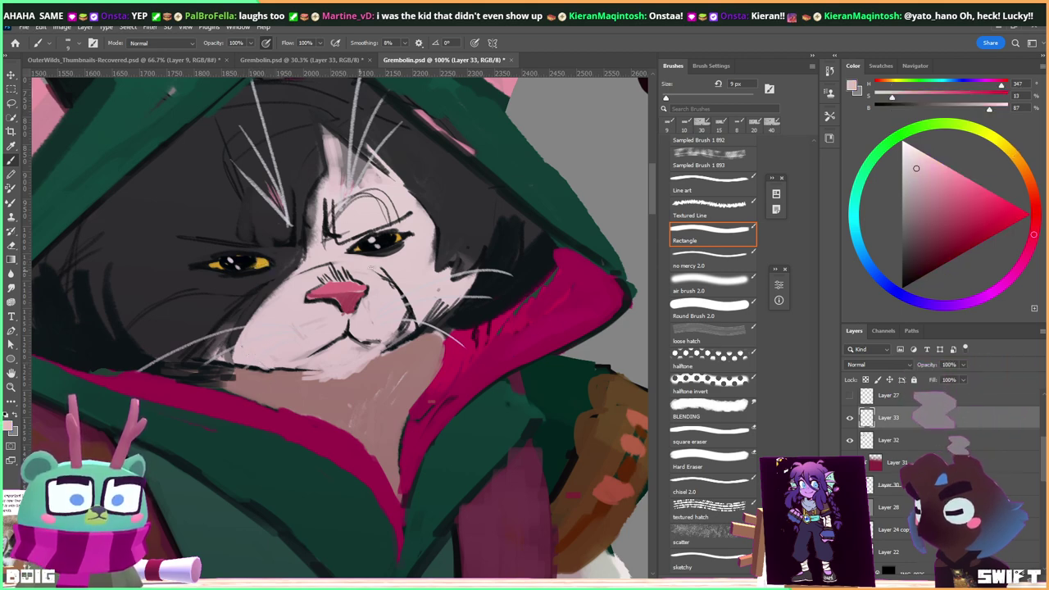
left_click(348, 326, "alt")
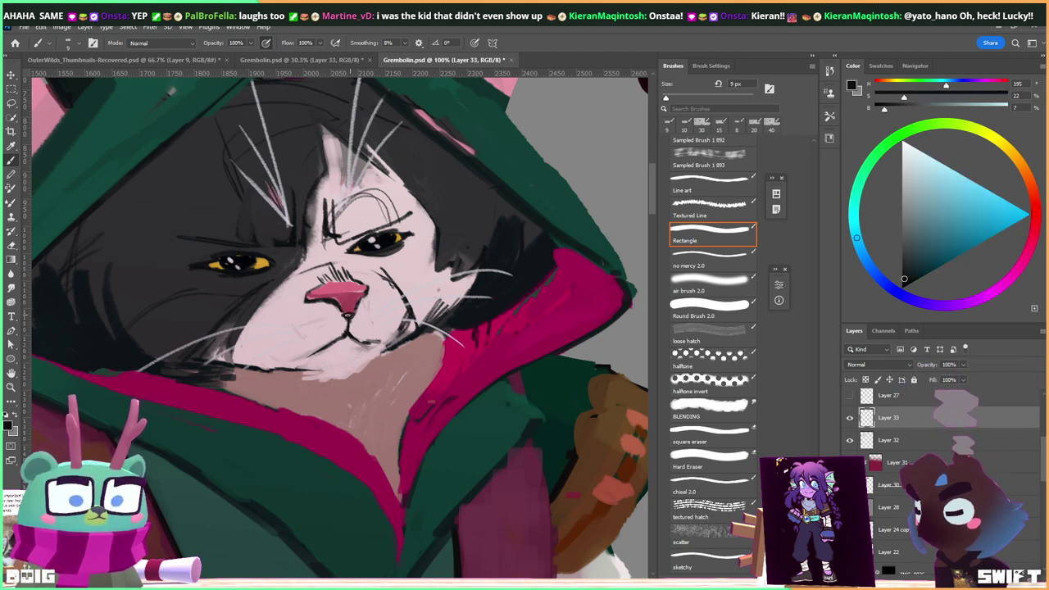
left_click(345, 314, "alt")
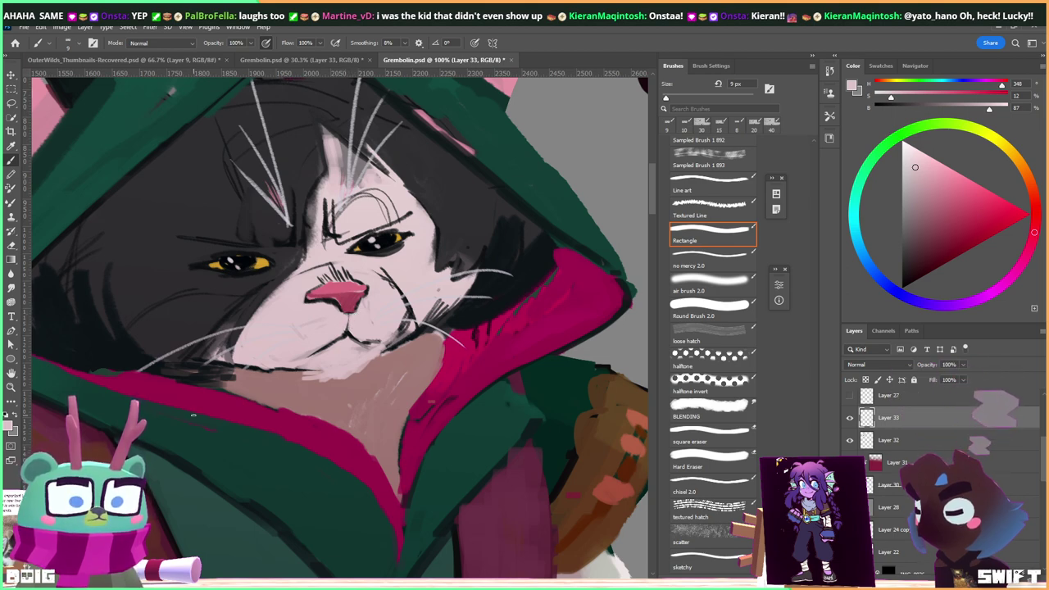
key("ctrl+minus")
key("ctrl+minus")
key("ctrl+minus")
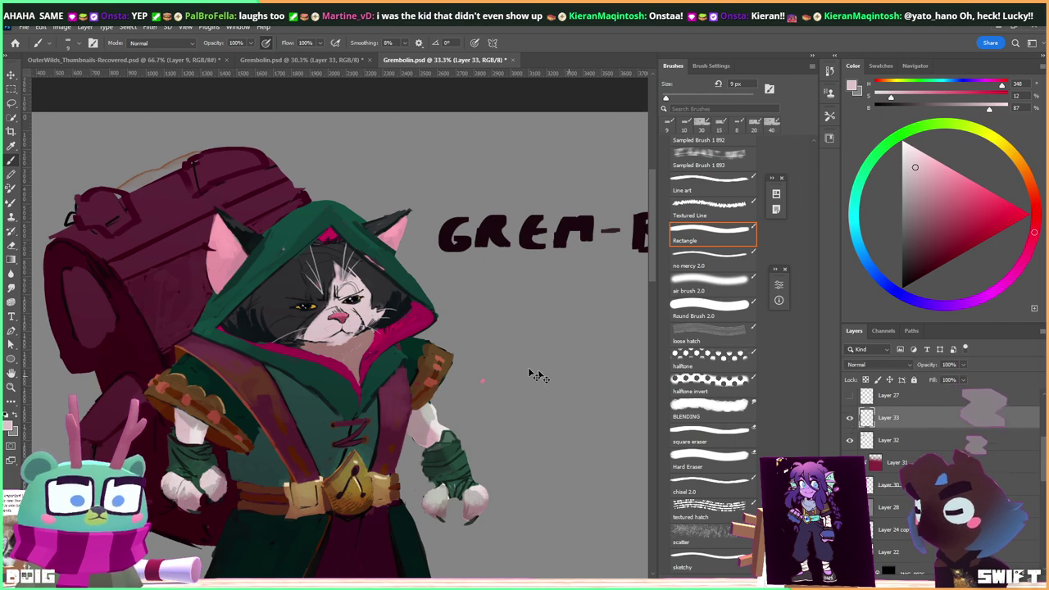
Repaint the brow area above the eye on the white half of the face with sampled grey and pale pinks, enlarging the brush to 40 px.
key("ctrl+plus")
key("ctrl+plus")
key("ctrl+plus")
key("ctrl+plus")
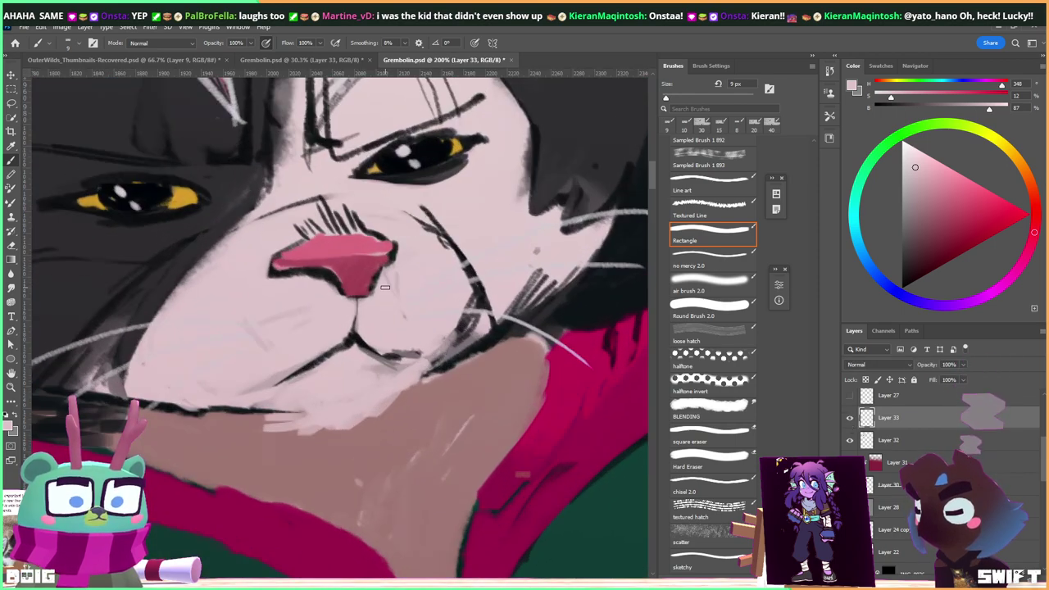
left_click_drag(369, 272, 370, 360)
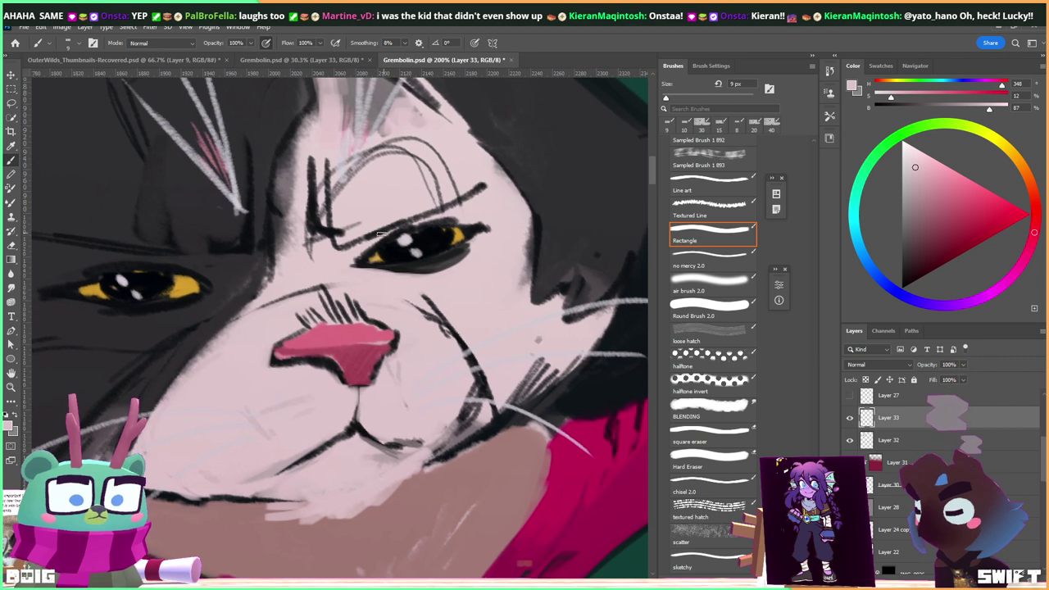
left_click_drag(357, 232, 421, 314)
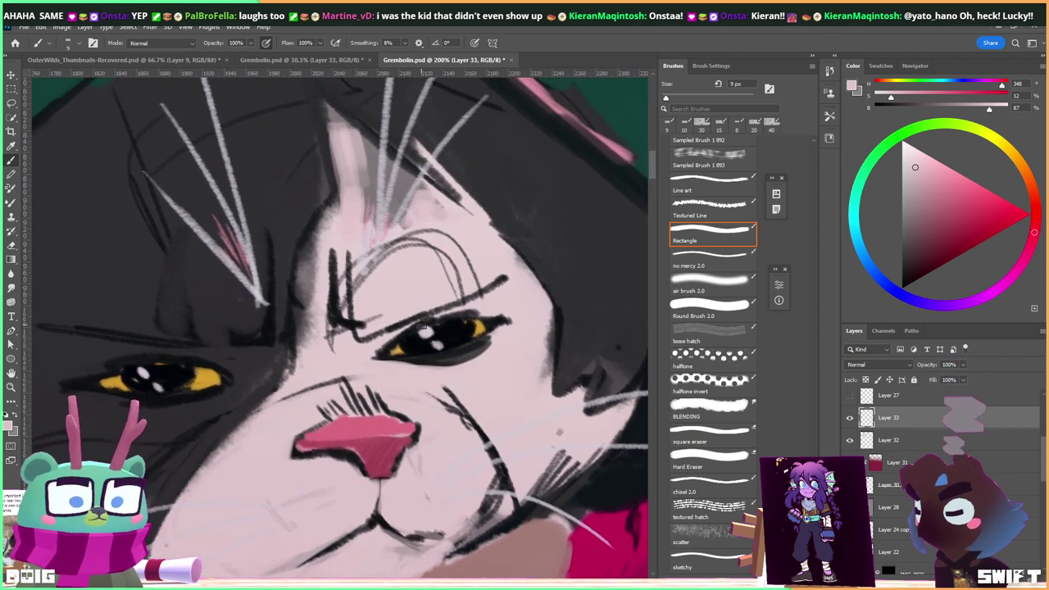
left_click(324, 300, "alt")
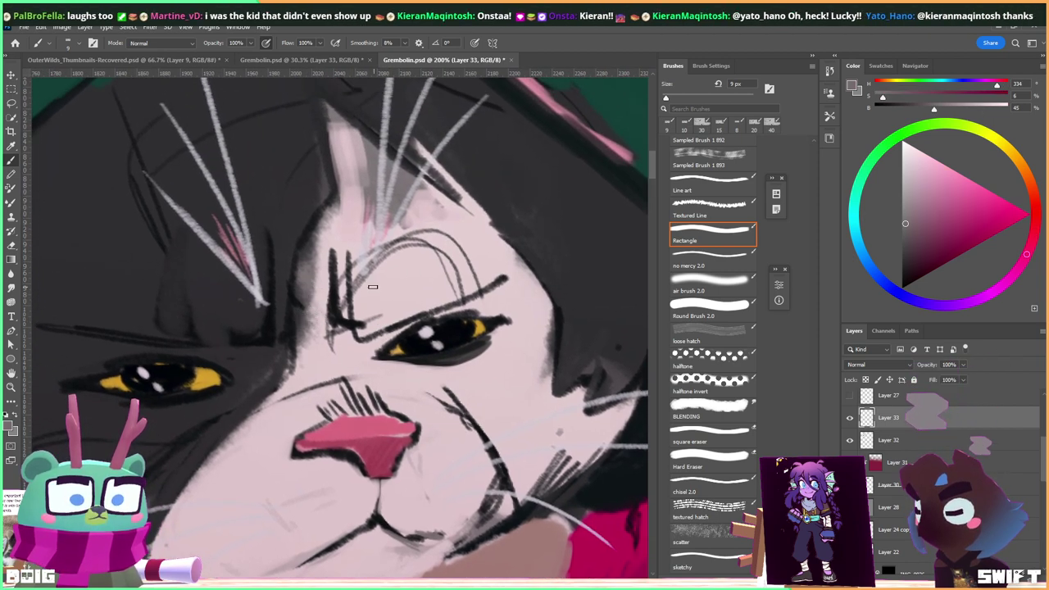
key("bracketright")
mouse_move(357, 268)
left_mouse_down()
mouse_move(379, 313)
mouse_move(403, 303)
mouse_move(381, 320)
mouse_move(480, 275)
mouse_move(402, 293)
mouse_move(431, 254)
mouse_move(431, 215)
mouse_move(437, 234)
mouse_move(470, 254)
mouse_move(365, 248)
mouse_move(360, 294)
mouse_move(369, 258)
mouse_move(390, 247)
mouse_move(457, 253)
mouse_move(475, 268)
mouse_move(422, 296)
mouse_move(444, 274)
mouse_move(381, 259)
mouse_move(450, 268)
mouse_move(370, 302)
mouse_move(360, 251)
mouse_move(387, 301)
mouse_move(359, 284)
mouse_move(369, 316)
mouse_move(397, 278)
mouse_move(370, 252)
mouse_move(390, 300)
left_mouse_up()
left_click(470, 254, "alt")
left_click(378, 325, "alt")
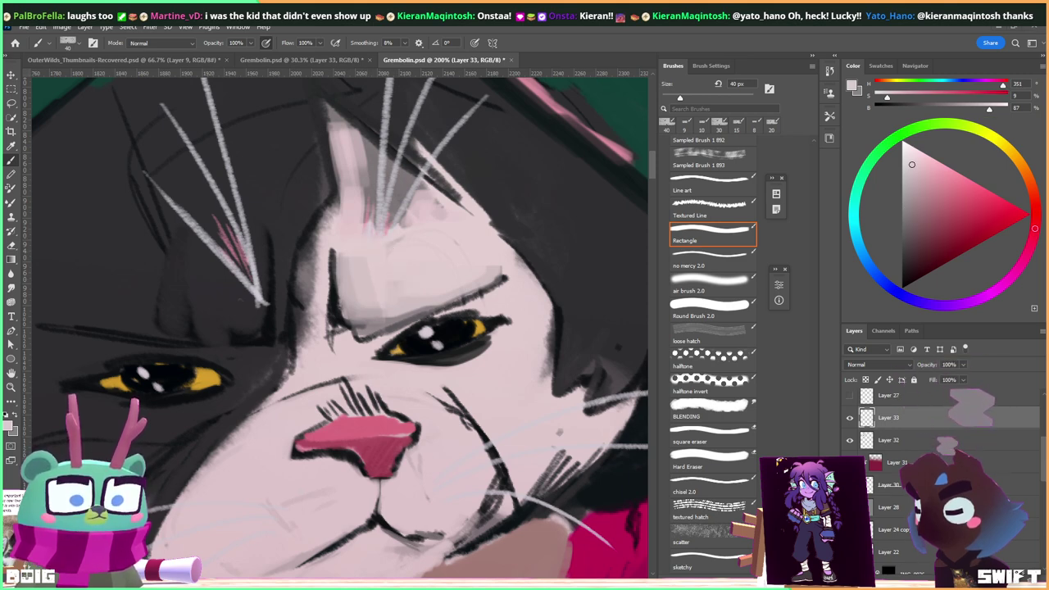
Switch to the browser, play First Day Lions' Starlight Brigade cover on YouTube, and return to the painting.
key("alt+Tab")
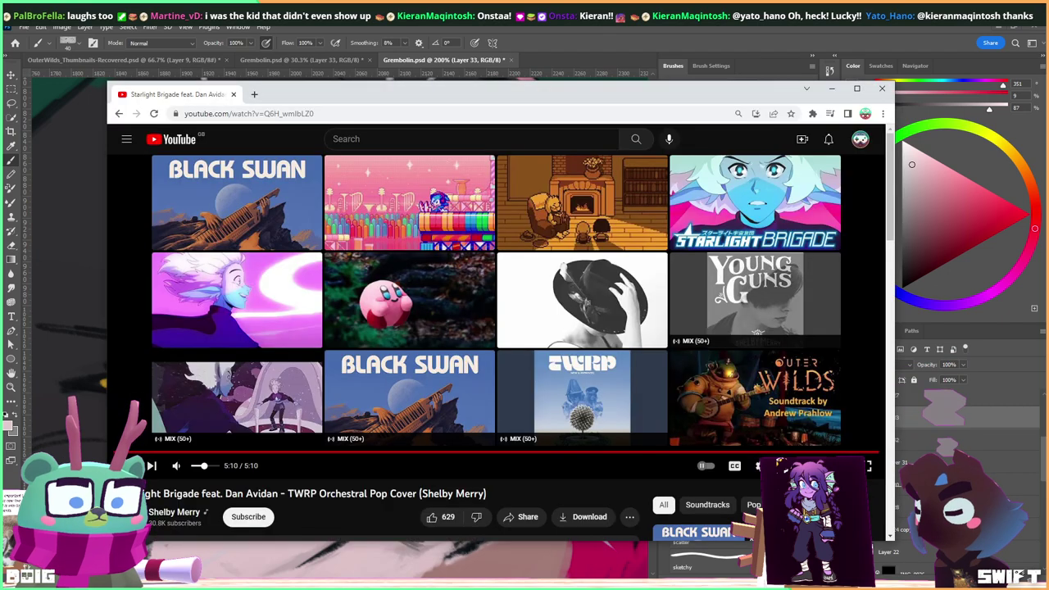
key("alt+Tab")
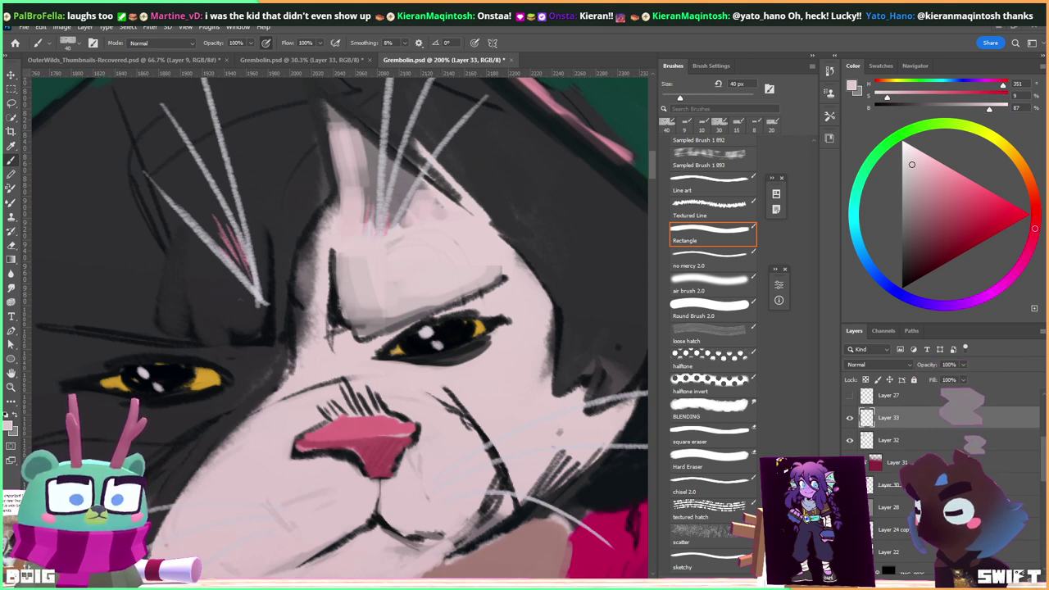
left_click_drag(353, 589, 286, 66)
mouse_move(168, 441)
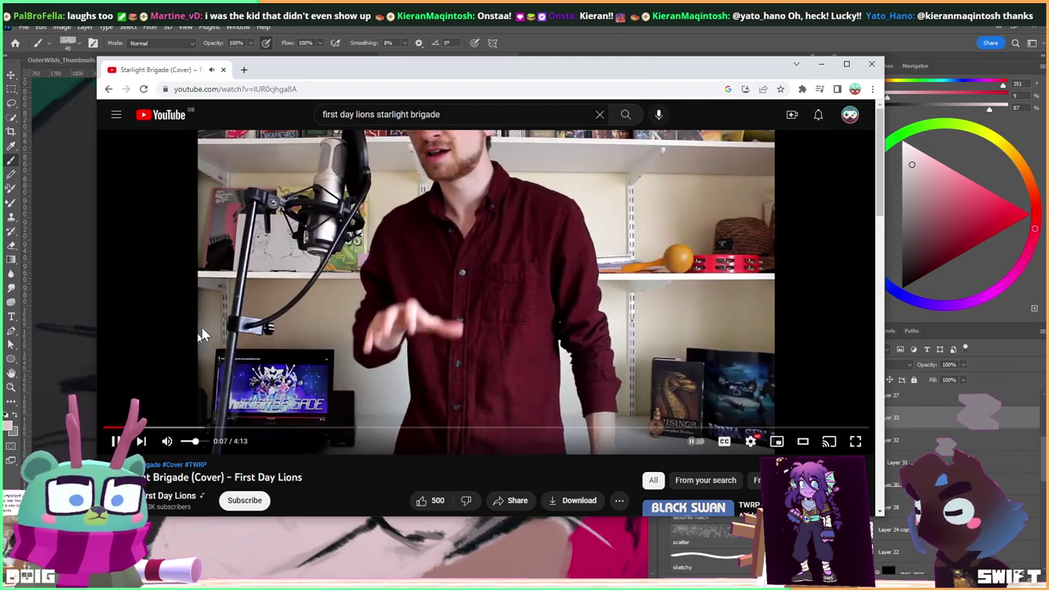
left_click_drag(459, 80, 517, 62)
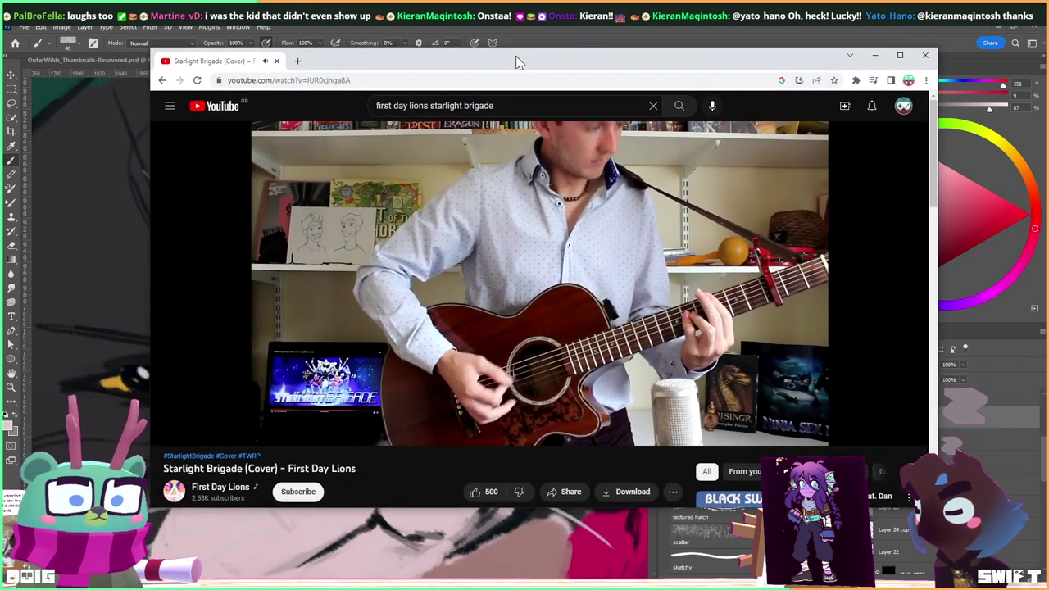
left_click_drag(516, 63, 504, 42)
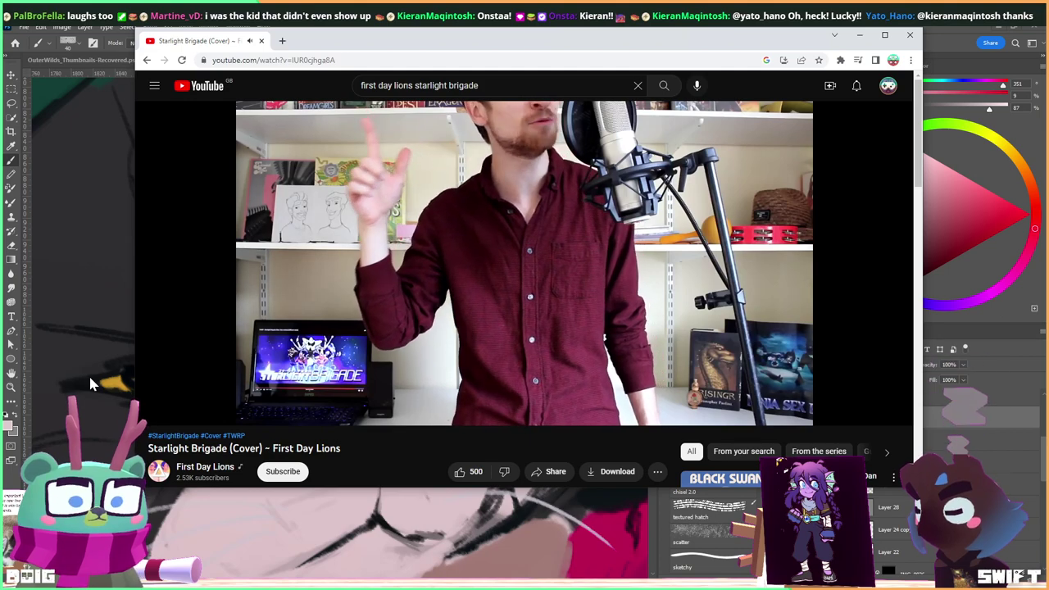
mouse_move(229, 416)
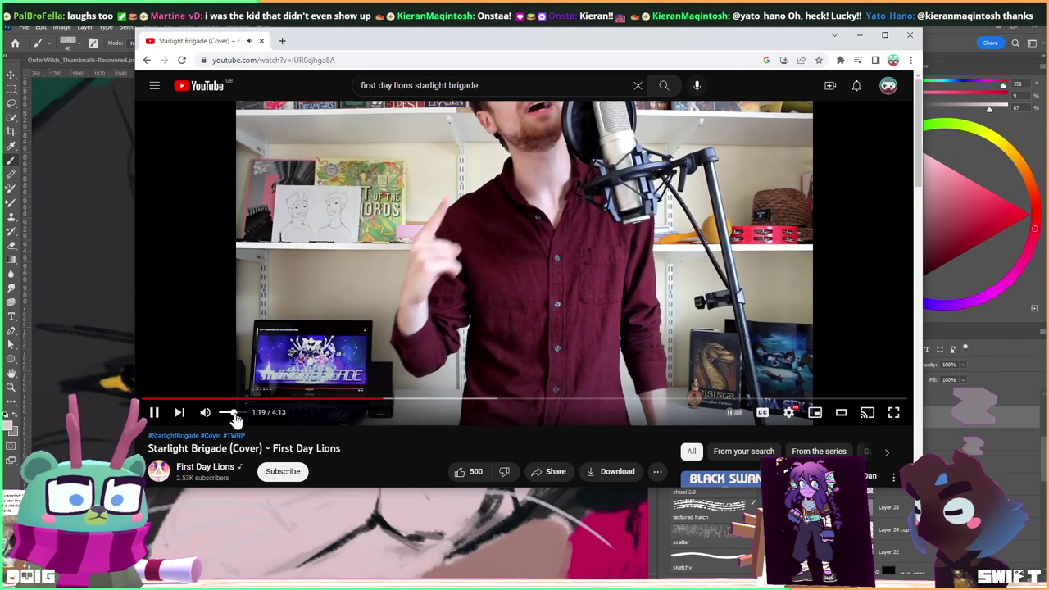
left_click(361, 29)
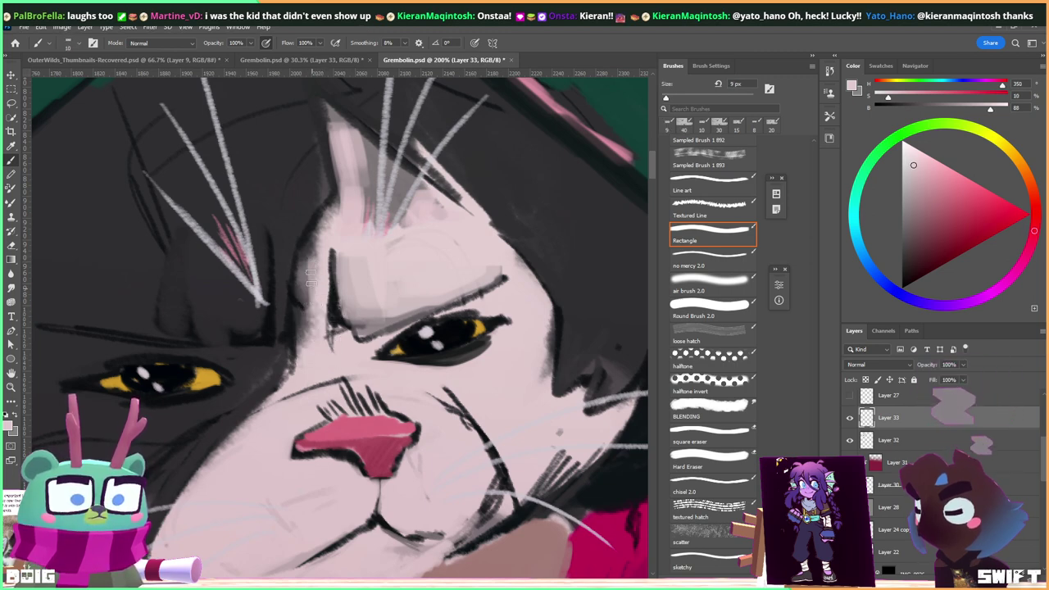
Smooth the white forehead blaze between the brows and around the whiskers with pale pink at 25 px and 8 px.
key("bracketright")
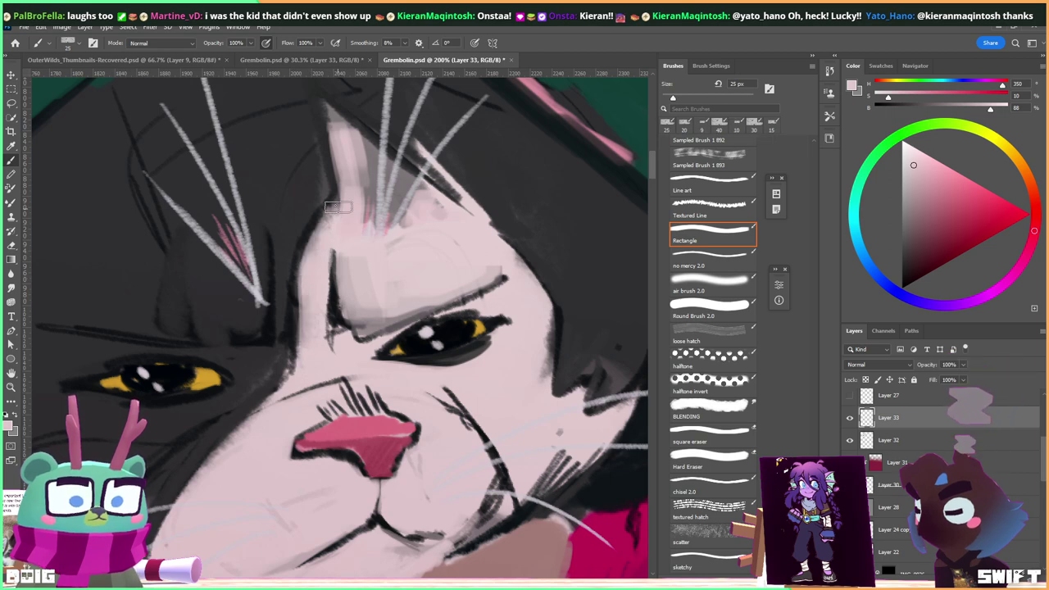
left_click_drag(343, 212, 337, 249)
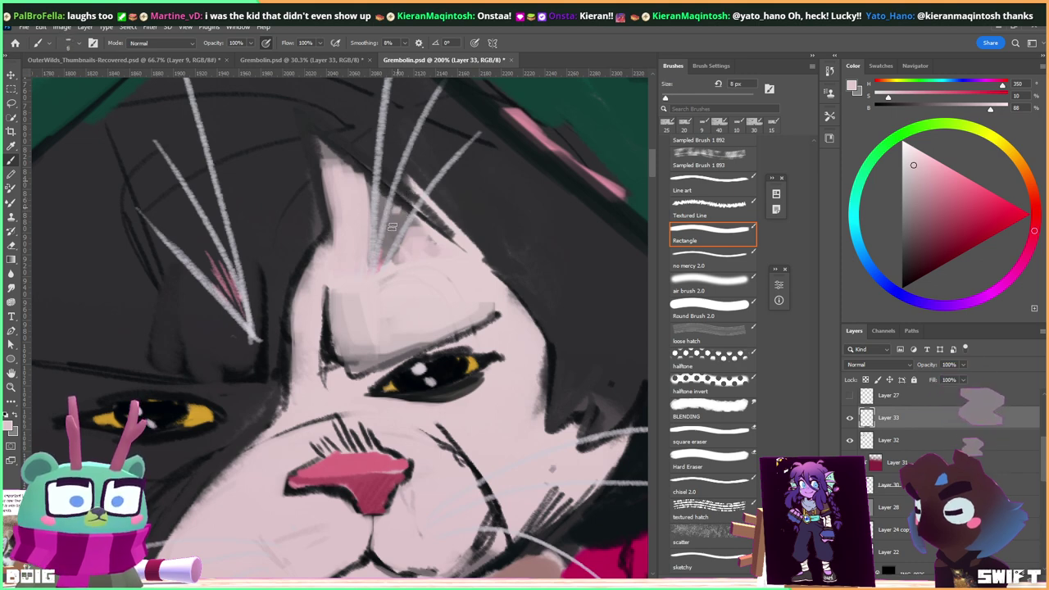
left_click_drag(396, 212, 382, 254)
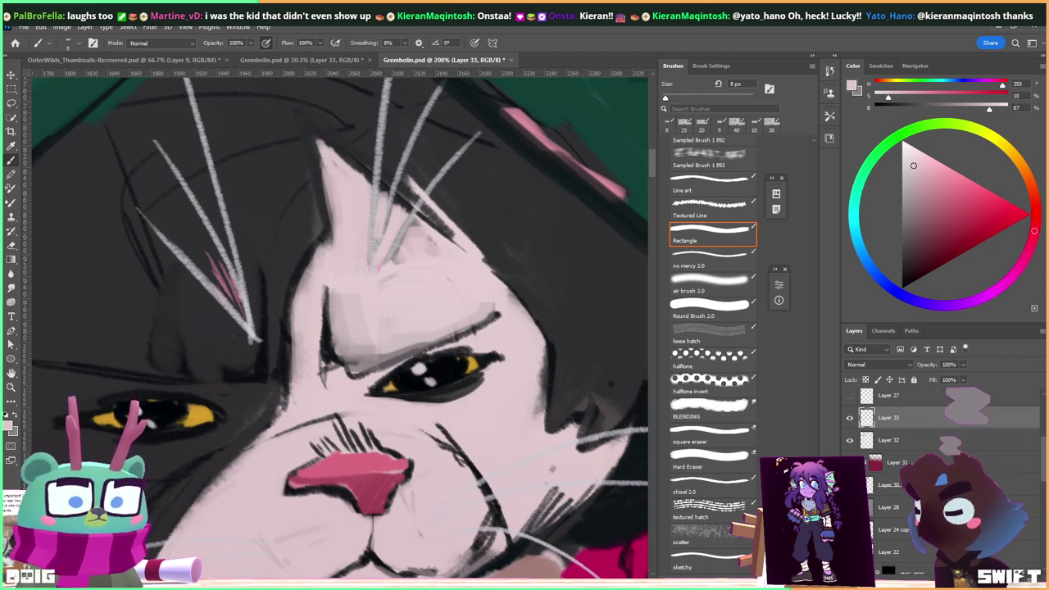
Switch to the browser, copy the address of the Starlight Brigade cover video, and return to the painting.
key("alt+Tab")
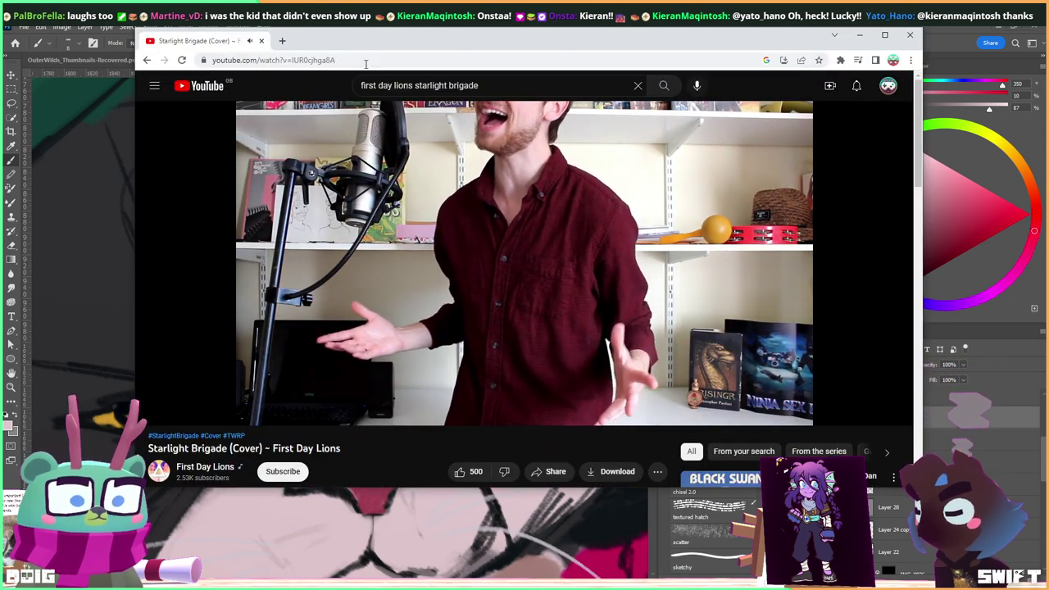
left_click(369, 60)
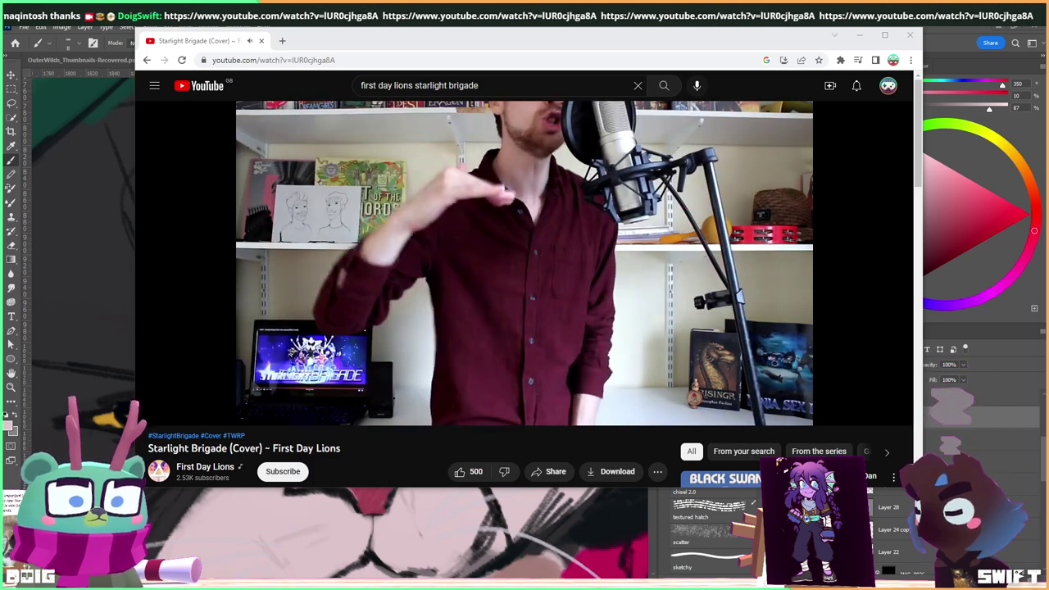
mouse_move(328, 405)
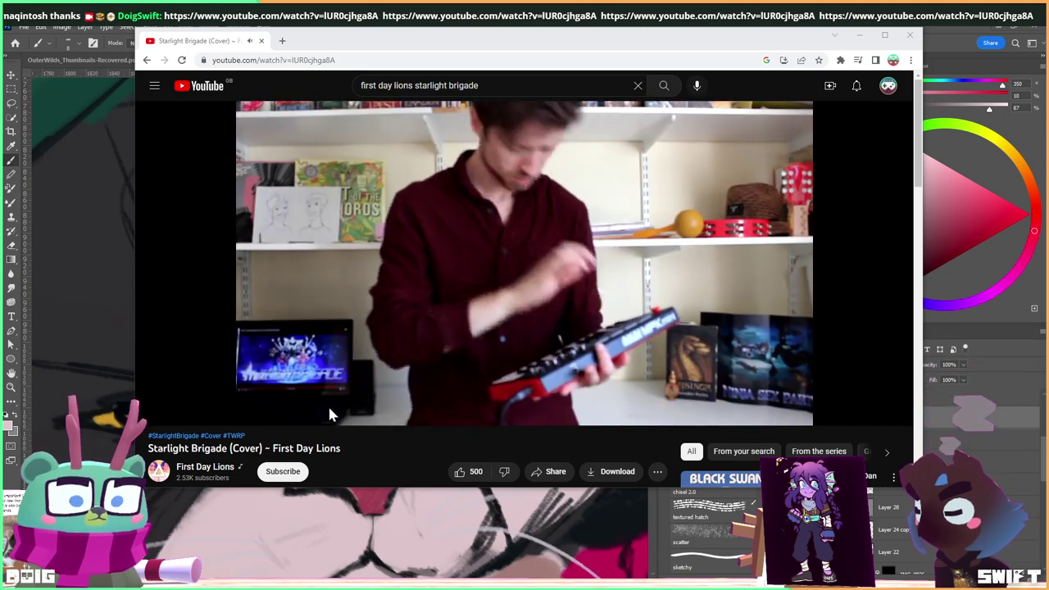
left_click(439, 56)
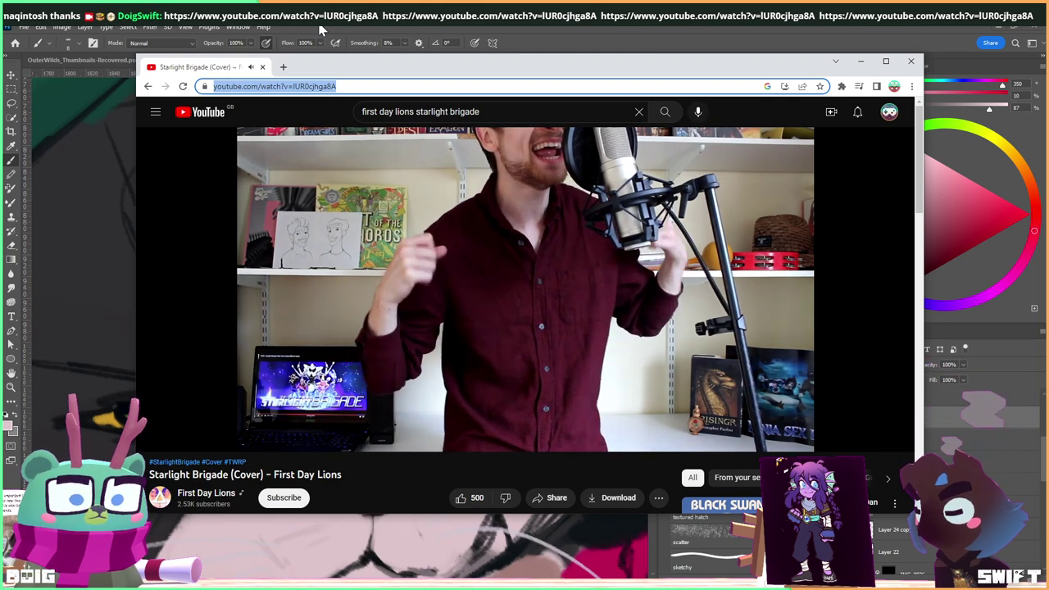
key("alt+Tab")
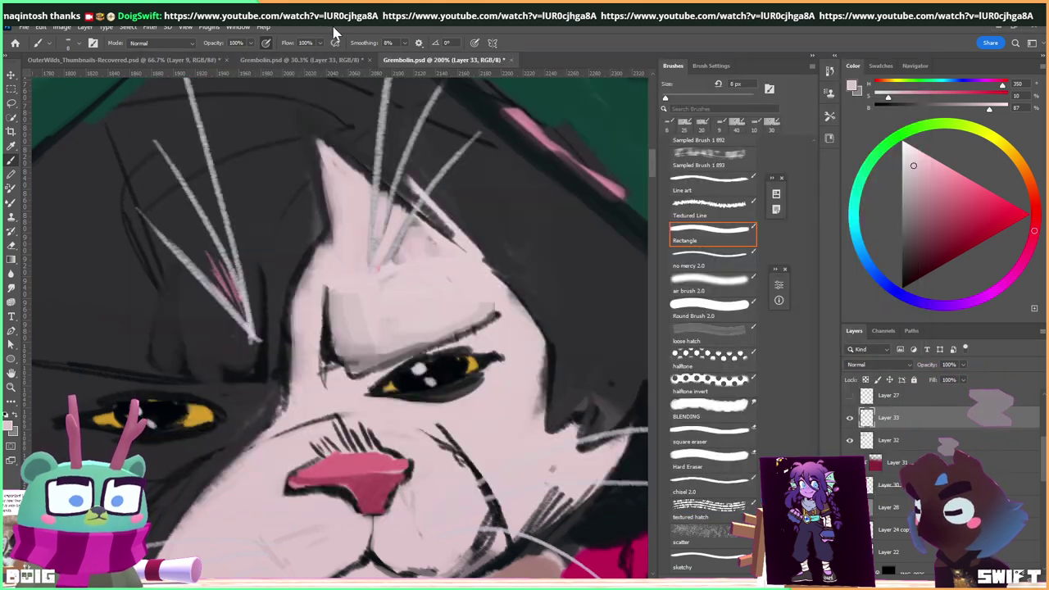
Touch up the dark edge beside the nose bridge with sampled near-black and dark grey at 8 px.
mouse_move(321, 303)
left_mouse_down()
mouse_move(333, 276)
mouse_move(340, 283)
left_mouse_up()
left_click(298, 346, "alt")
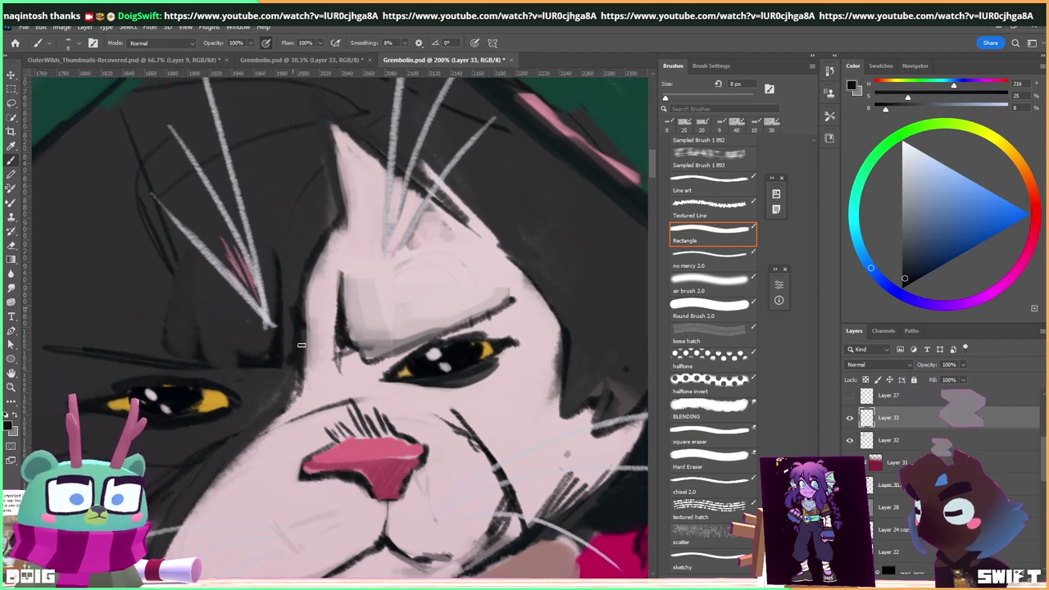
left_click(298, 320, "alt")
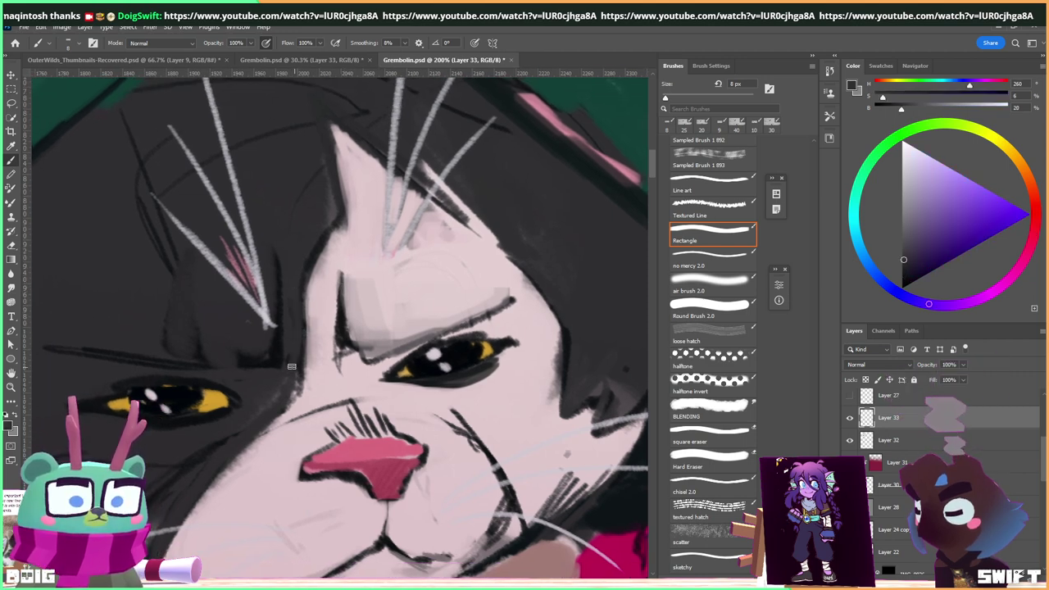
Try painting over the fur on the dark side of the face with sampled dark grey at 30 px, and undo the strokes.
key("ctrl+minus")
key("ctrl+minus")
key("ctrl+plus")
left_click_drag(119, 339, 179, 286)
left_click(104, 345, "alt")
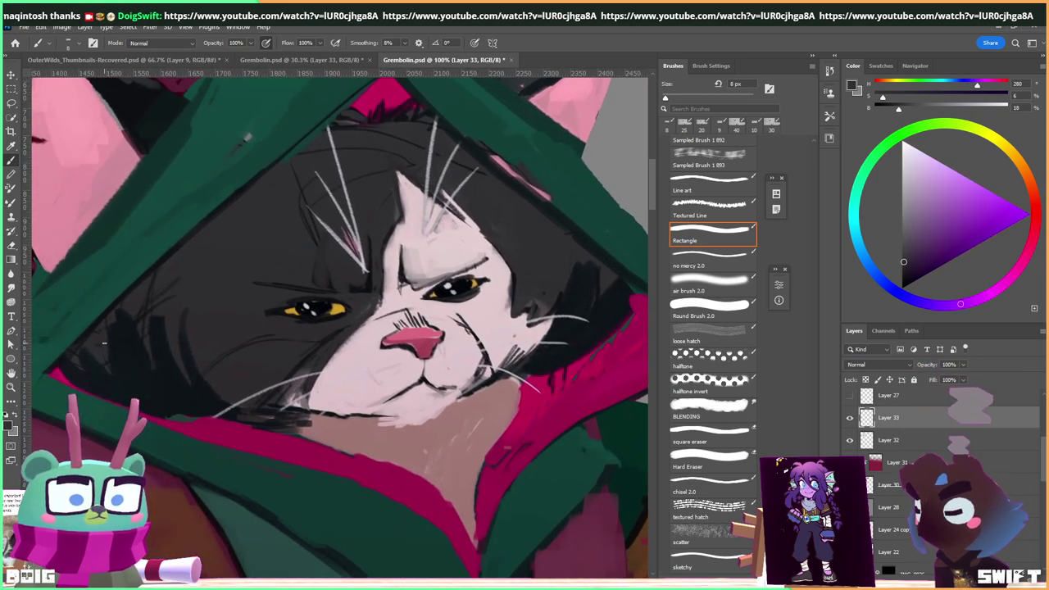
key("bracketright")
key("bracketright")
key("bracketright")
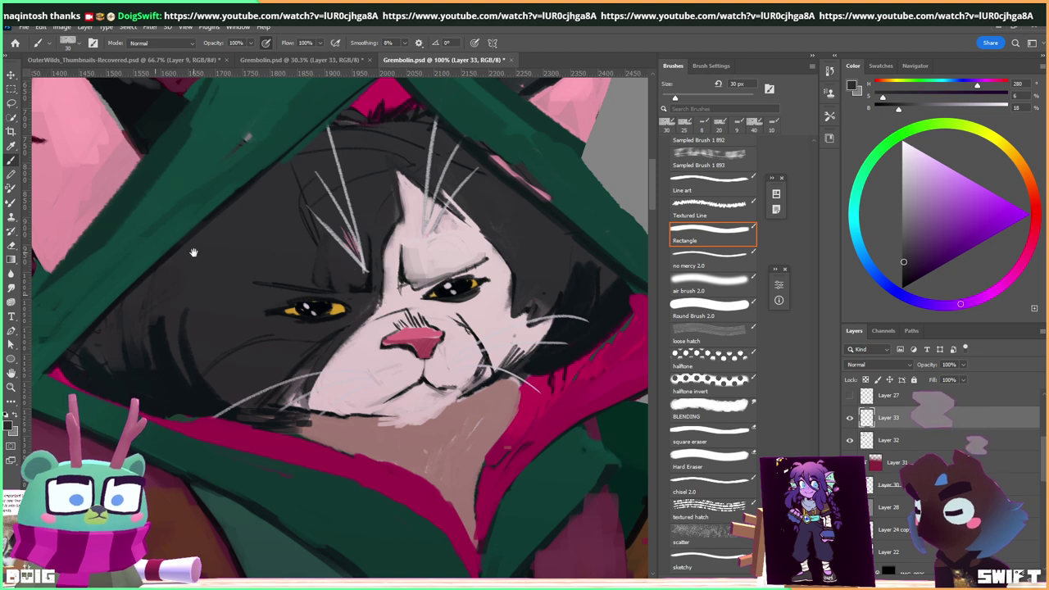
key("ctrl+z")
key("ctrl+z")
key("ctrl+z")
key("ctrl+z")
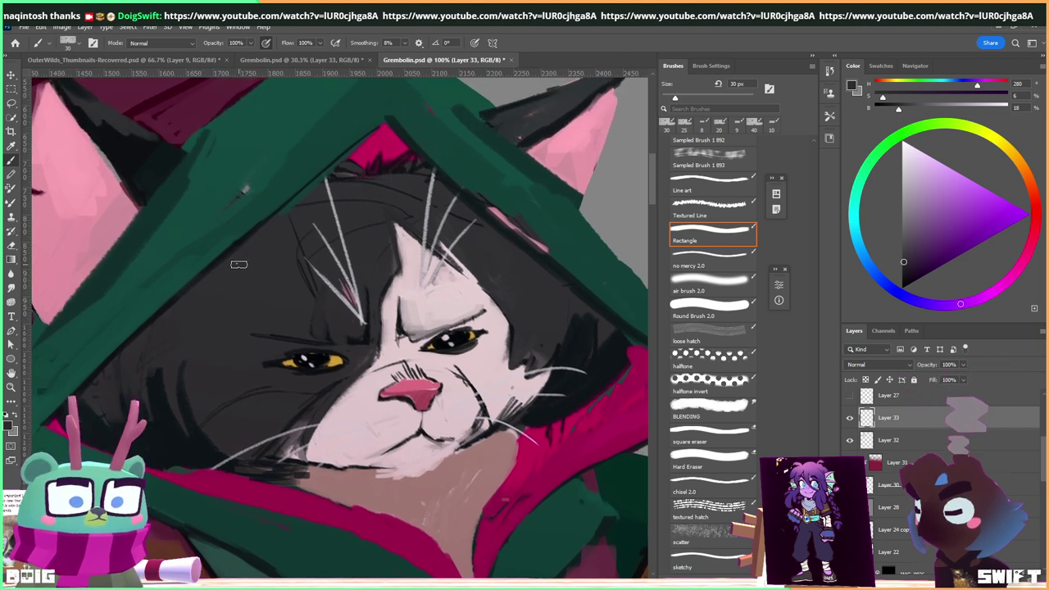
Lasso a shadow strip along the hood's inner edge on the dark side of the face, from the forehead whiskers down to the cheek.
key("l")
left_click_drag(325, 179, 337, 216)
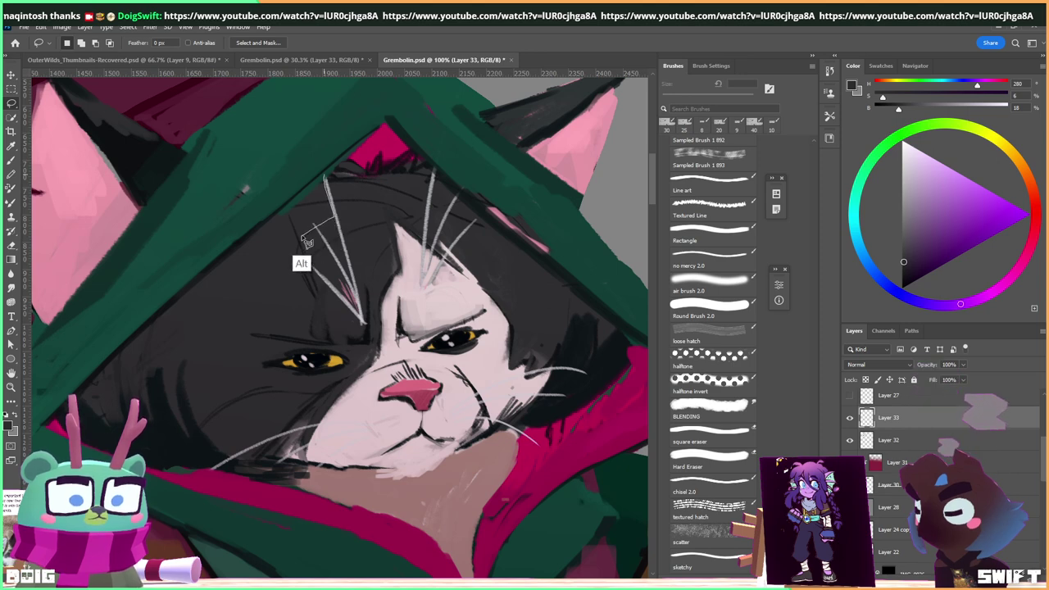
left_click(194, 361)
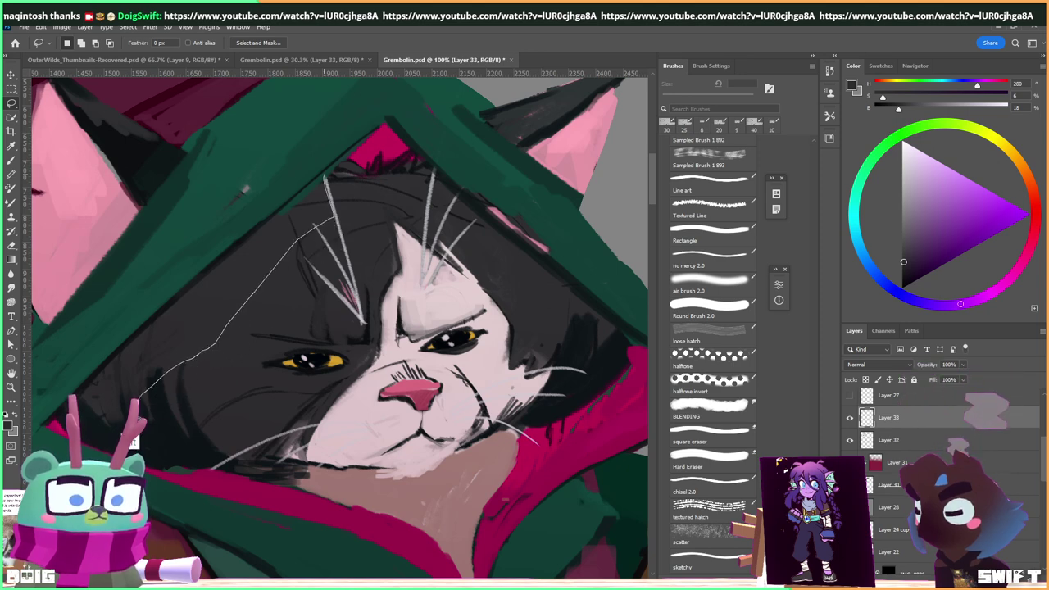
mouse_move(59, 425)
left_mouse_down()
mouse_move(124, 344)
mouse_move(328, 178)
mouse_move(318, 182)
left_mouse_up()
key("ctrl+shift+Tab")
key("ctrl+Tab")
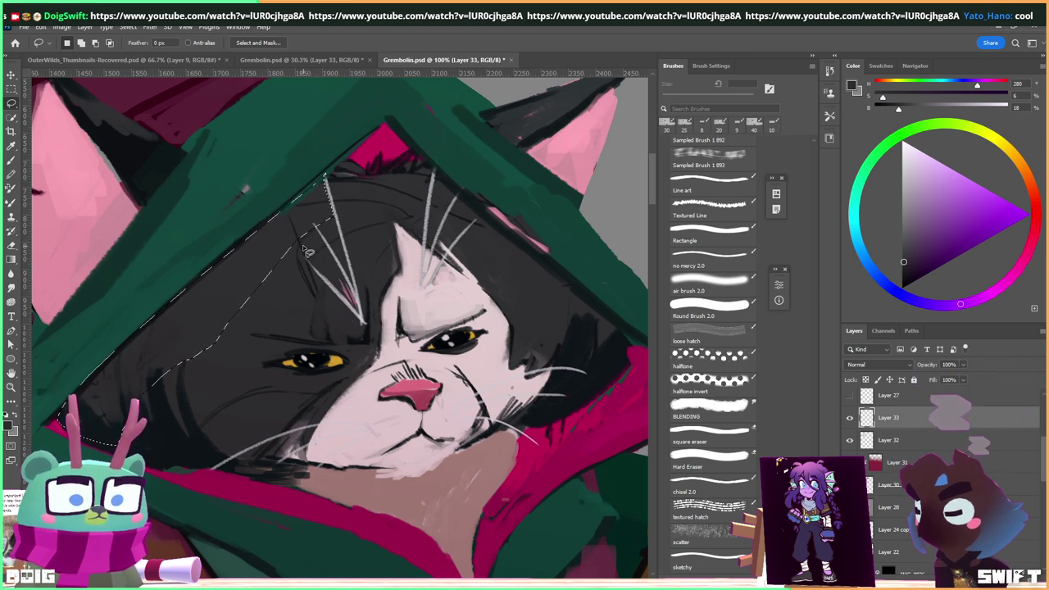
Paint the selected strip with sampled near-black at 125 px on a new layer, and clear the selection.
key("i")
left_click(168, 440)
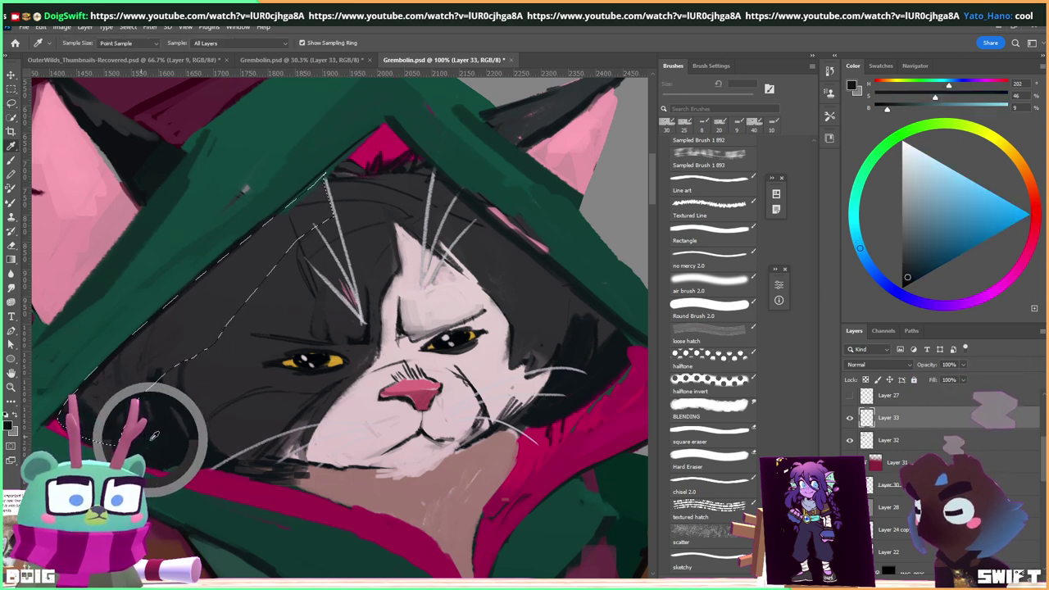
key("ctrl+shift+alt+n")
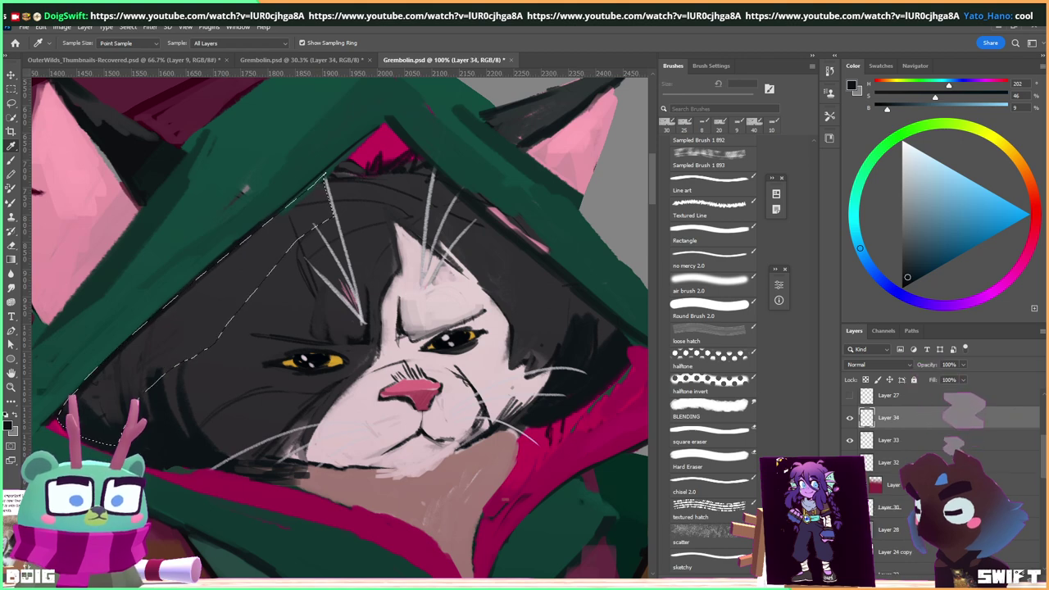
key("b")
key("bracketright")
key("bracketright")
key("bracketright")
key("bracketright")
key("bracketright")
key("bracketright")
key("bracketright")
key("bracketright")
left_click_drag(263, 246, 123, 365)
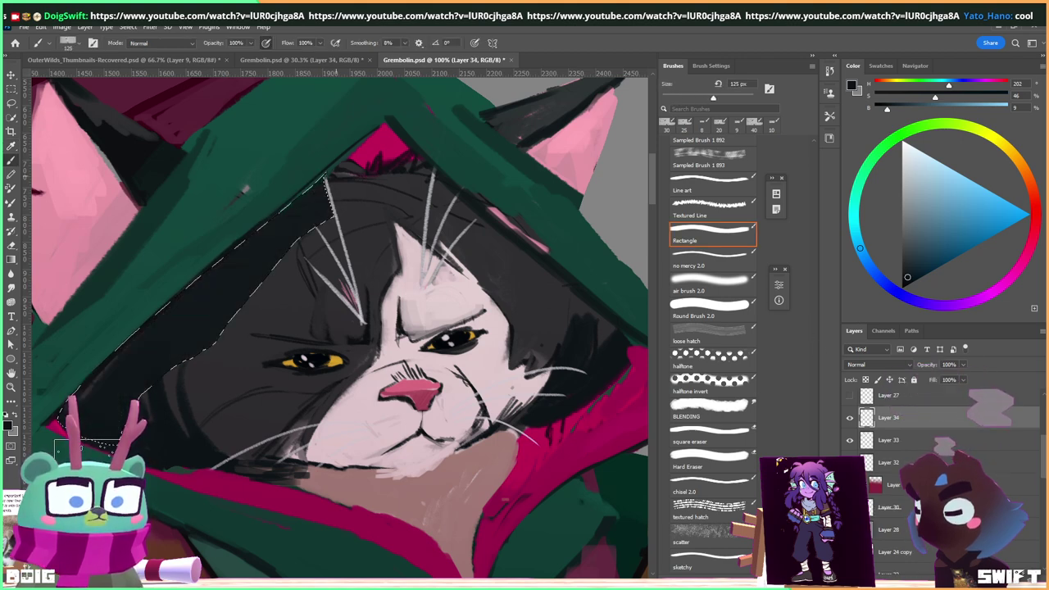
key("ctrl+minus")
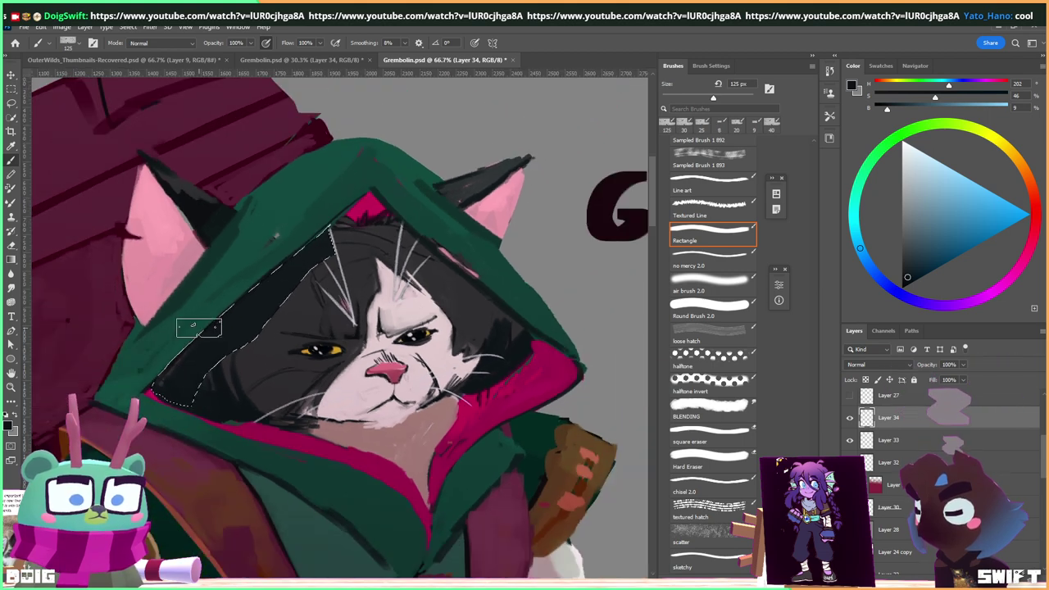
key("ctrl+d")
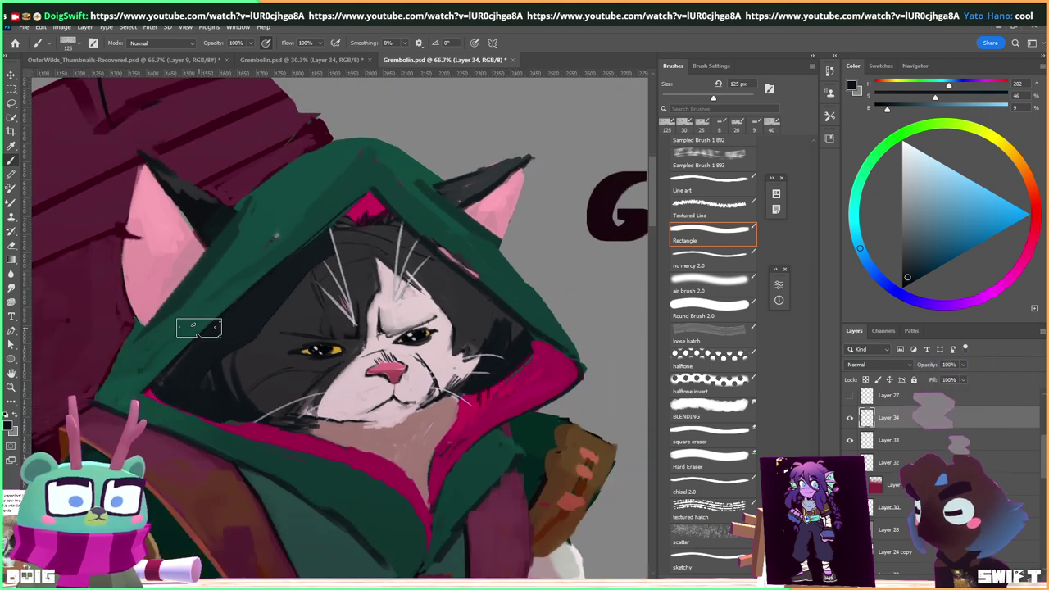
Lasso the top of the forehead beneath the hood's peak and extend the near-black shadow across it at 125 px.
key("l")
mouse_move(331, 232)
left_mouse_down()
mouse_move(365, 248)
mouse_move(404, 227)
mouse_move(385, 216)
mouse_move(331, 233)
left_mouse_up()
key("b")
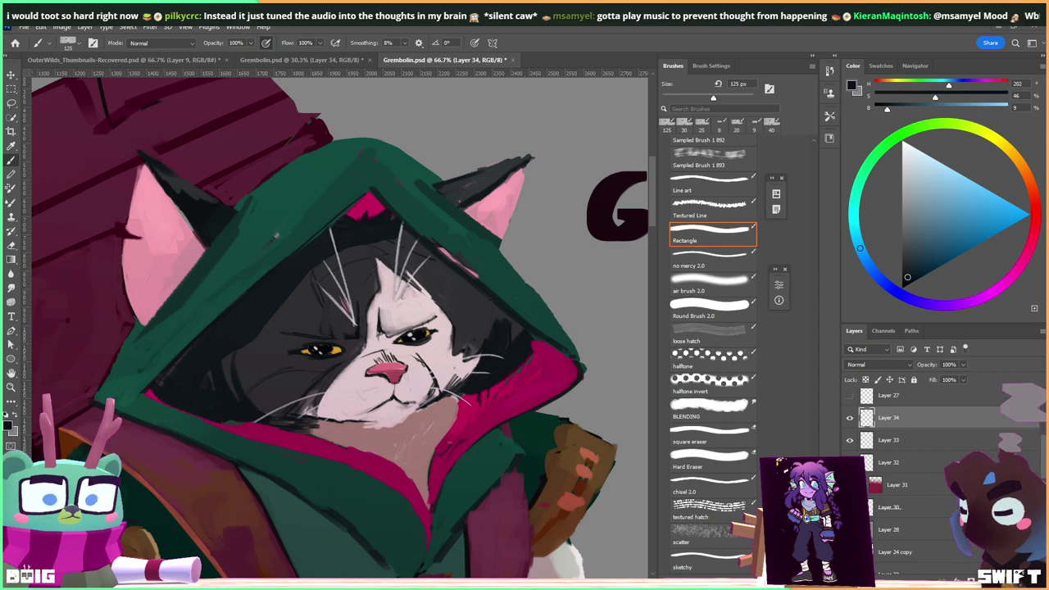
Switch to YouTube in the browser, play the Magnum Bullets cover by First Day Lions, and return to Photoshop.
key("alt+Tab")
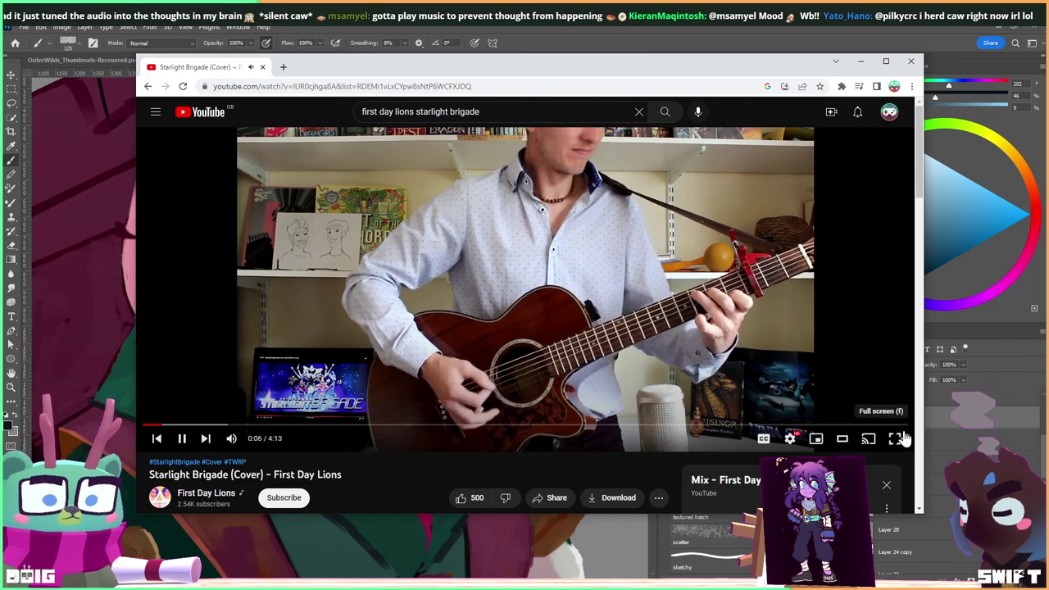
left_click(901, 427)
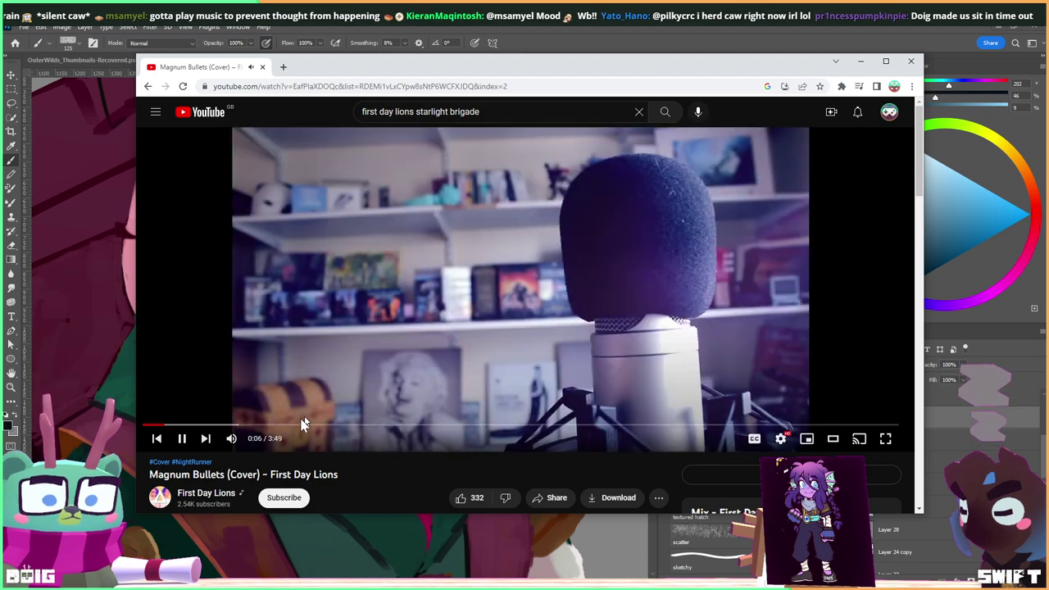
mouse_move(246, 443)
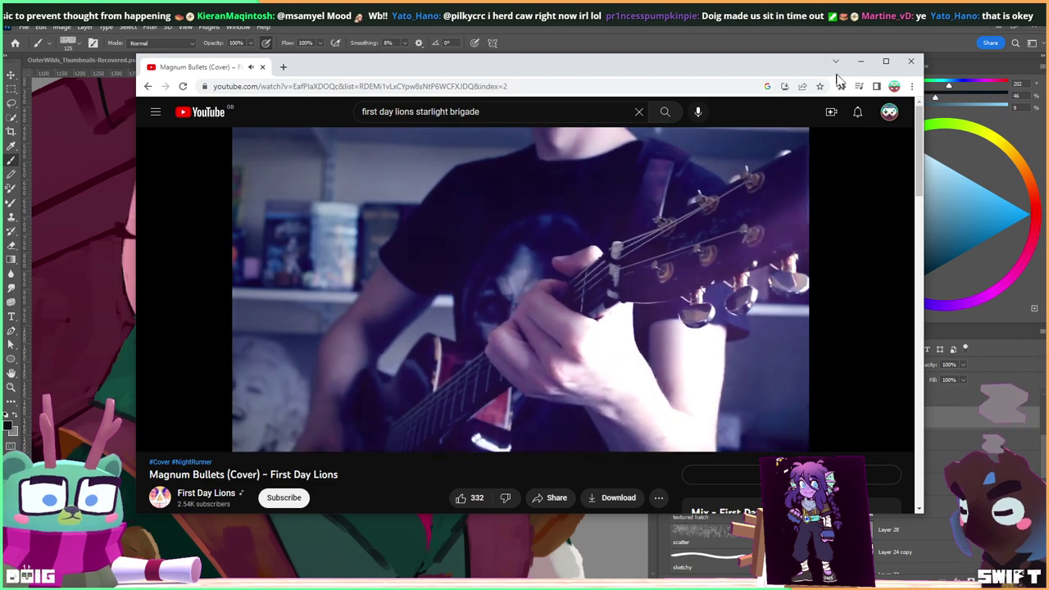
left_click(860, 62)
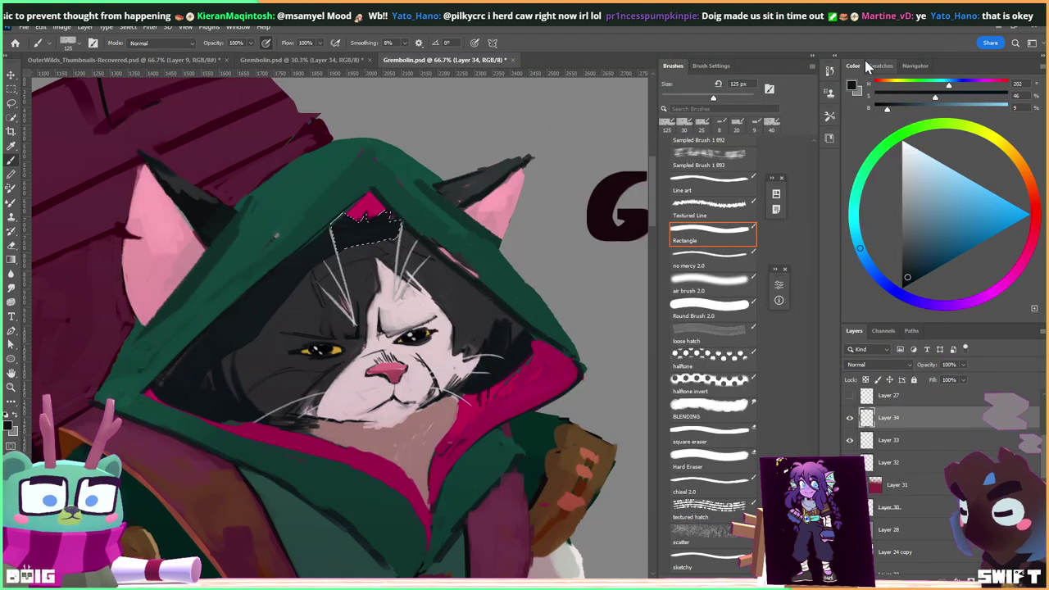
Clear the forehead selection and lower the hood shadow layer's opacity to 80%.
key("ctrl+d")
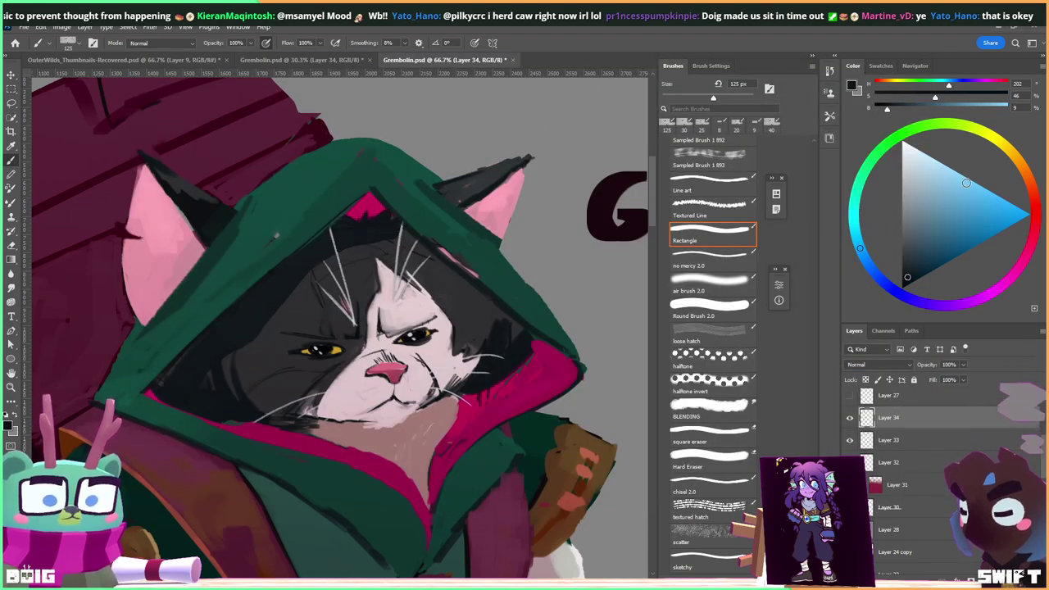
left_click(963, 365)
mouse_move(975, 380)
left_mouse_down()
mouse_move(936, 385)
mouse_move(954, 379)
left_mouse_up()
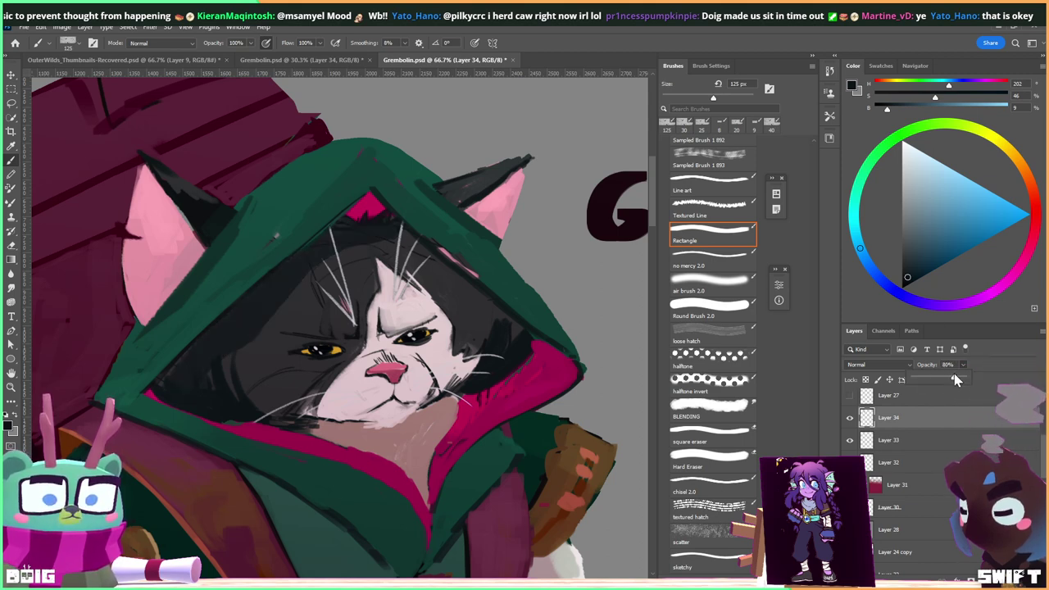
Lock the shadow layer's transparent pixels and fill the painted shadow with dark blue, H 225, S 100, B 48.
mouse_move(940, 183)
left_mouse_down()
mouse_move(969, 225)
mouse_move(965, 252)
left_mouse_up()
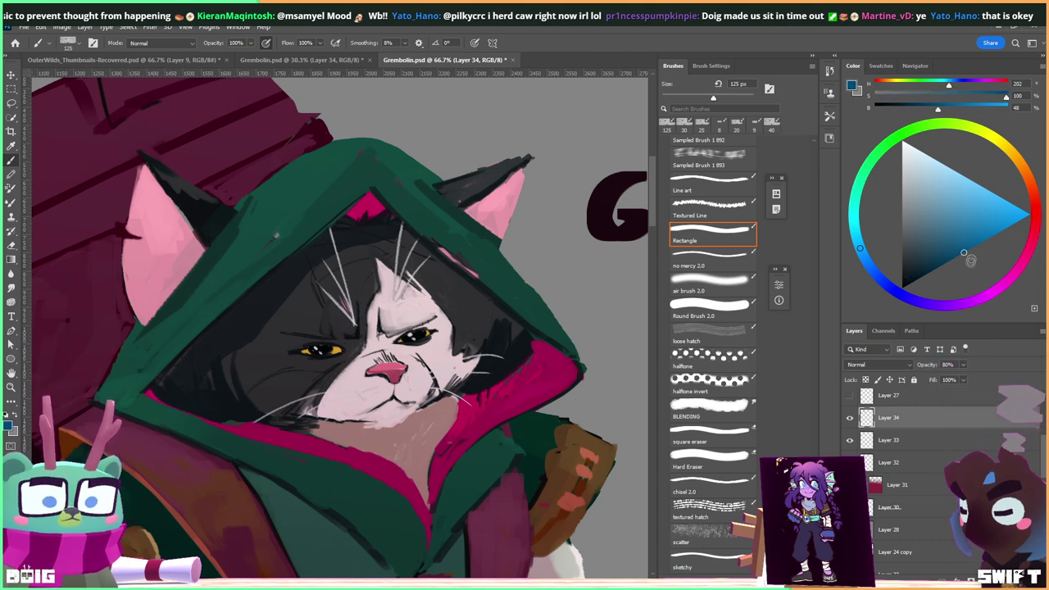
left_click_drag(879, 257, 879, 278)
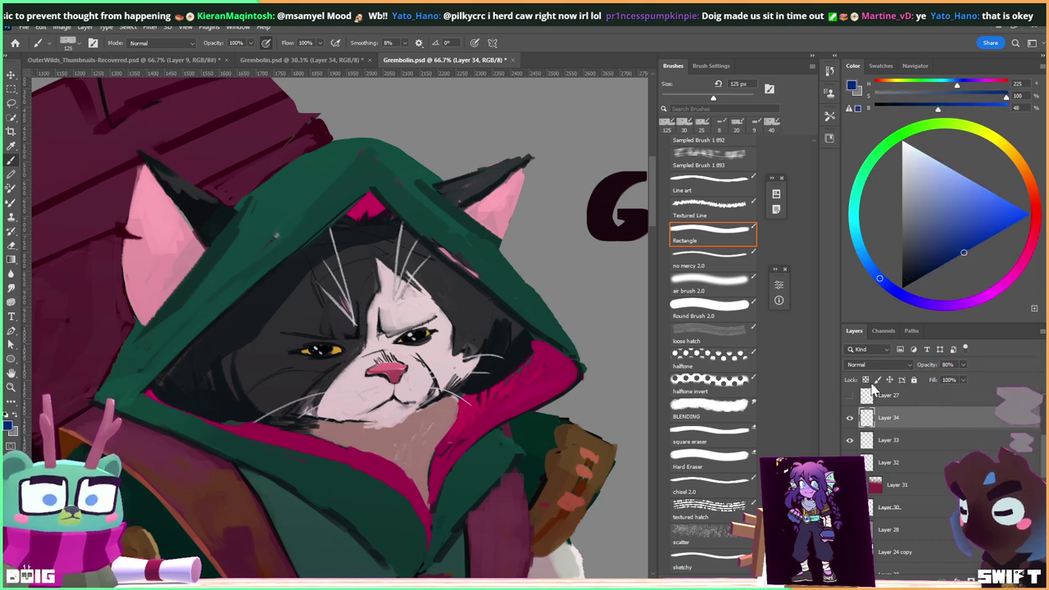
key("x")
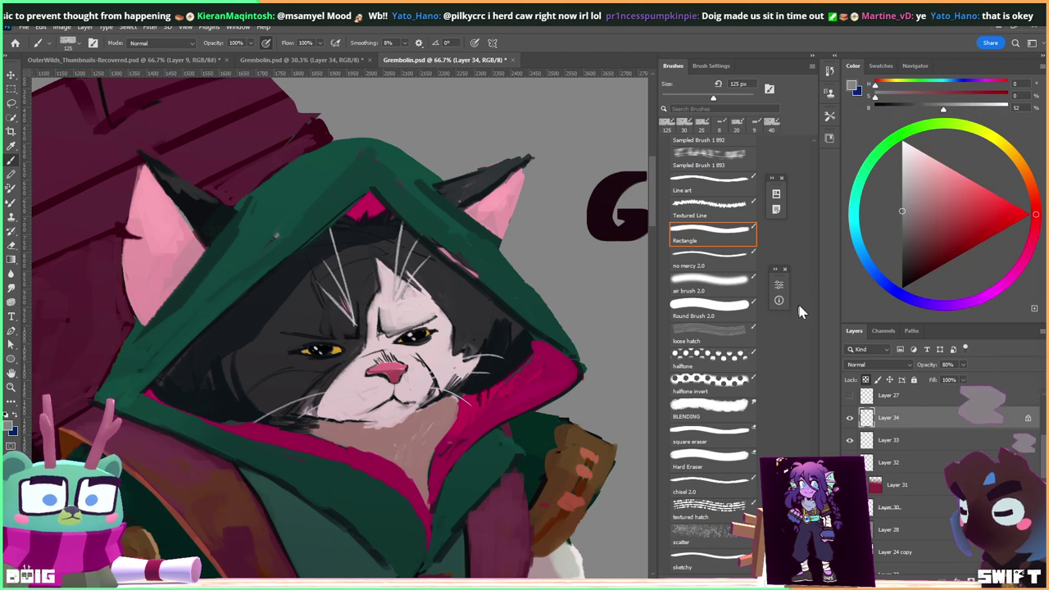
key("ctrl+BackSpace")
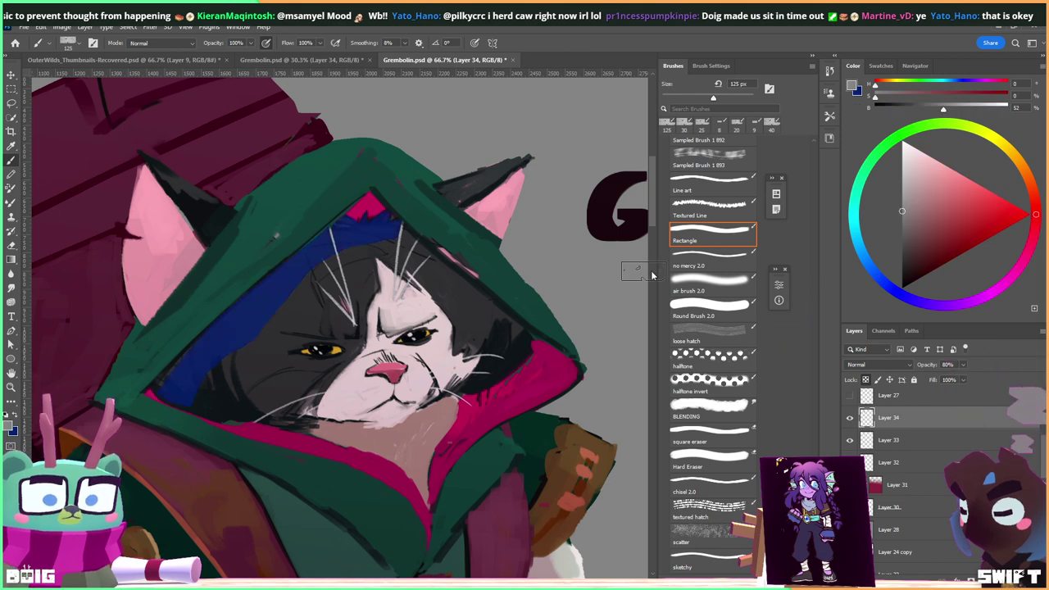
Set the hood shadow layer's blend mode to Hard Light and check the shadow against the whole character.
left_click(878, 365)
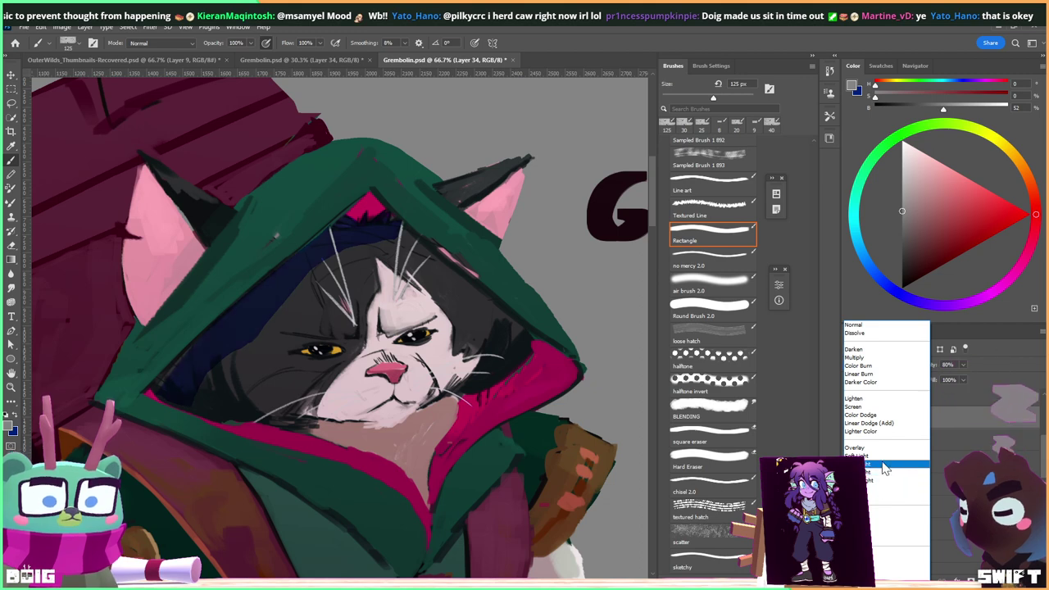
left_click(887, 473)
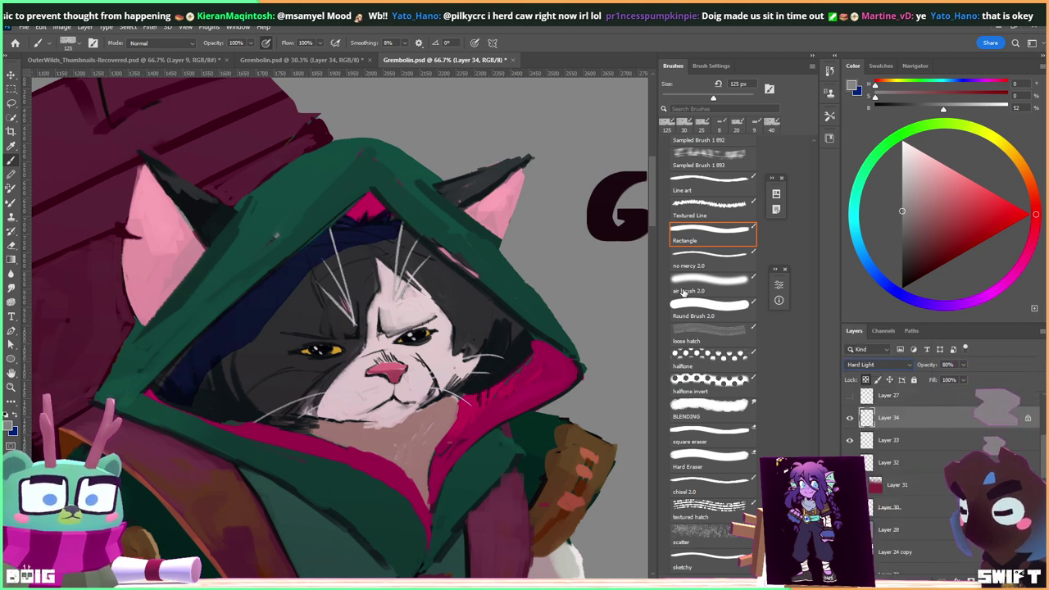
key("ctrl+minus")
key("ctrl+minus")
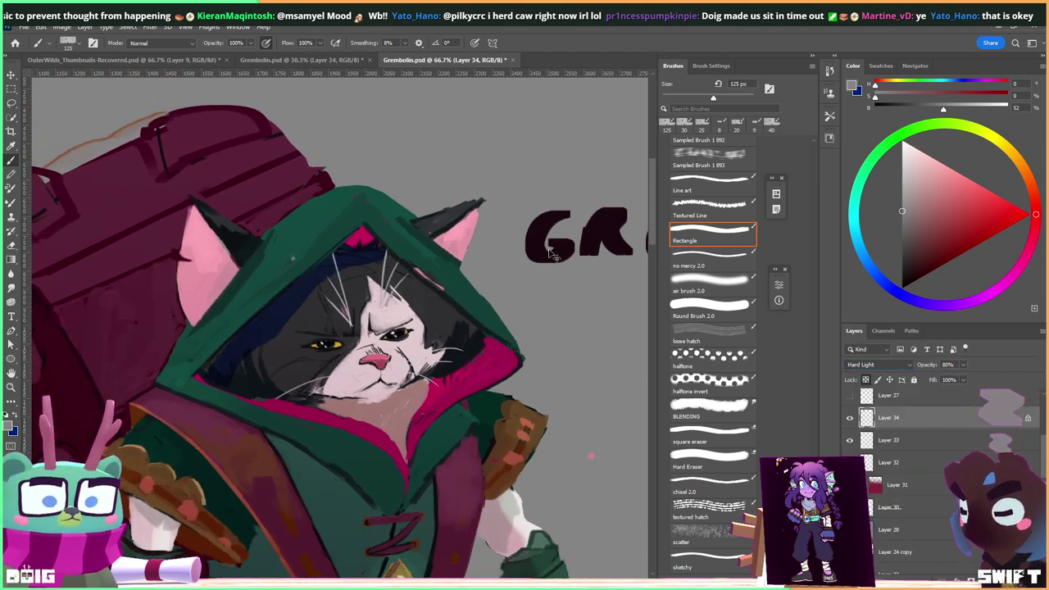
scroll(551, 256, "down", 3)
scroll(550, 254, "up", 4)
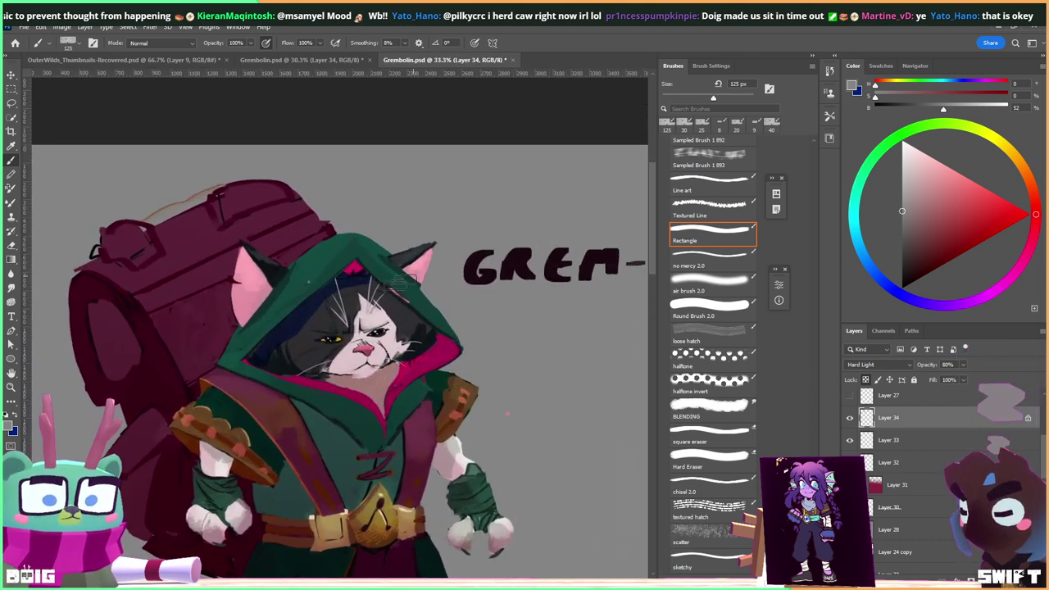
Extend the dark blue shadow around the face beneath the hood's inner edge with the Rectangle brush at 60 px.
key("x")
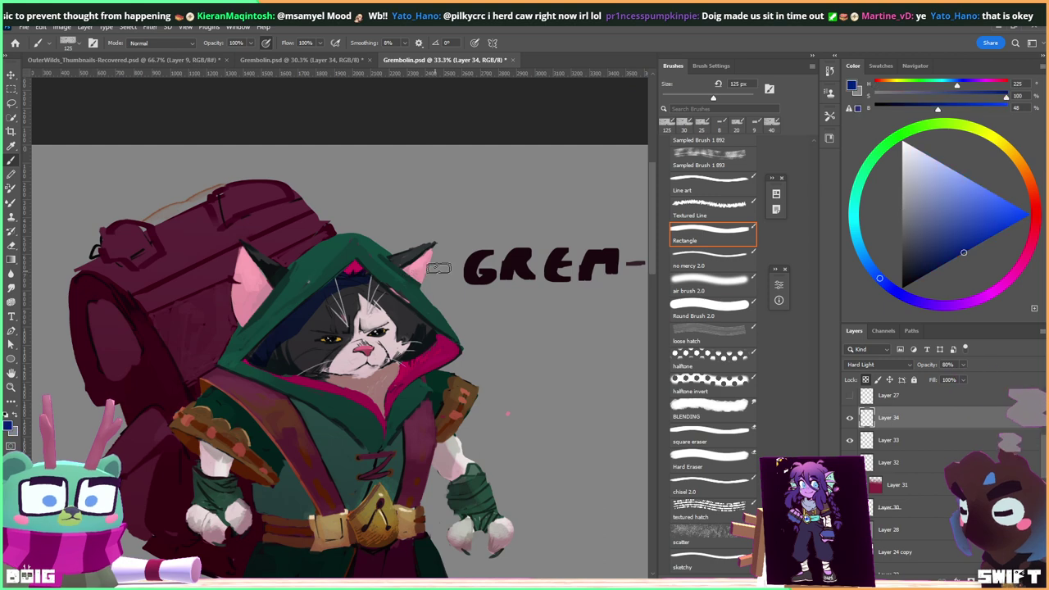
key("ctrl+plus")
key("bracketleft")
key("bracketleft")
key("bracketleft")
key("bracketleft")
key("bracketleft")
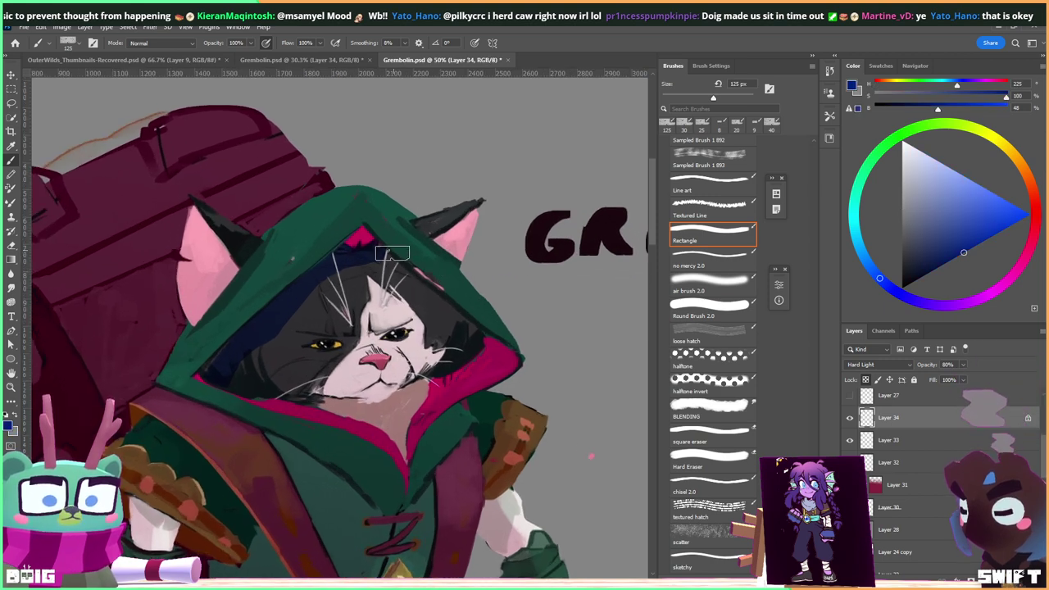
left_click_drag(328, 283, 347, 275)
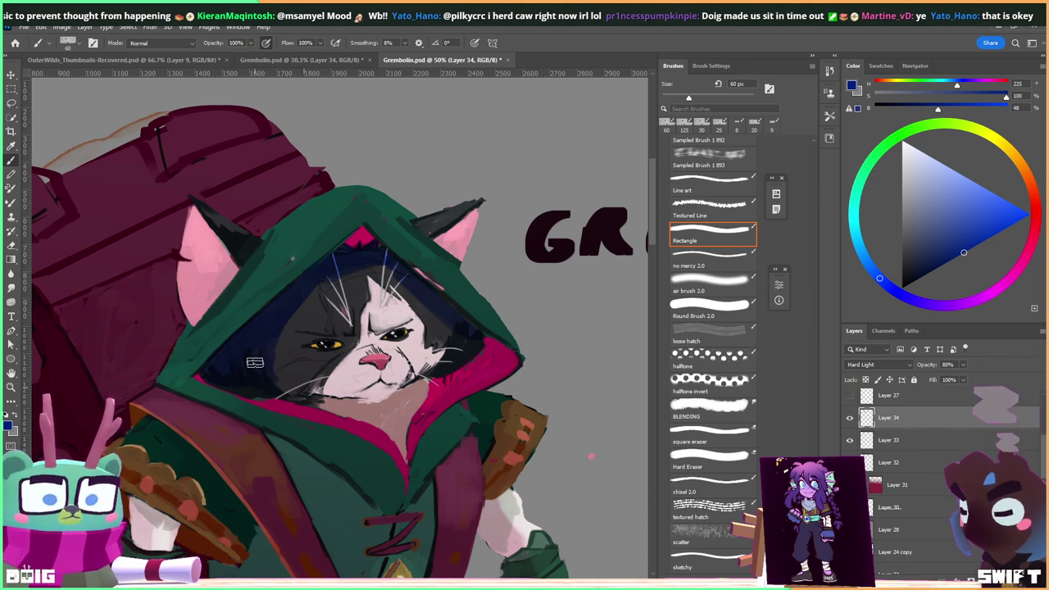
Paint dark blue shading inside both pink ears and trim it to thin strips beside the dark fur with the Hard Eraser.
left_click_drag(194, 203, 232, 273)
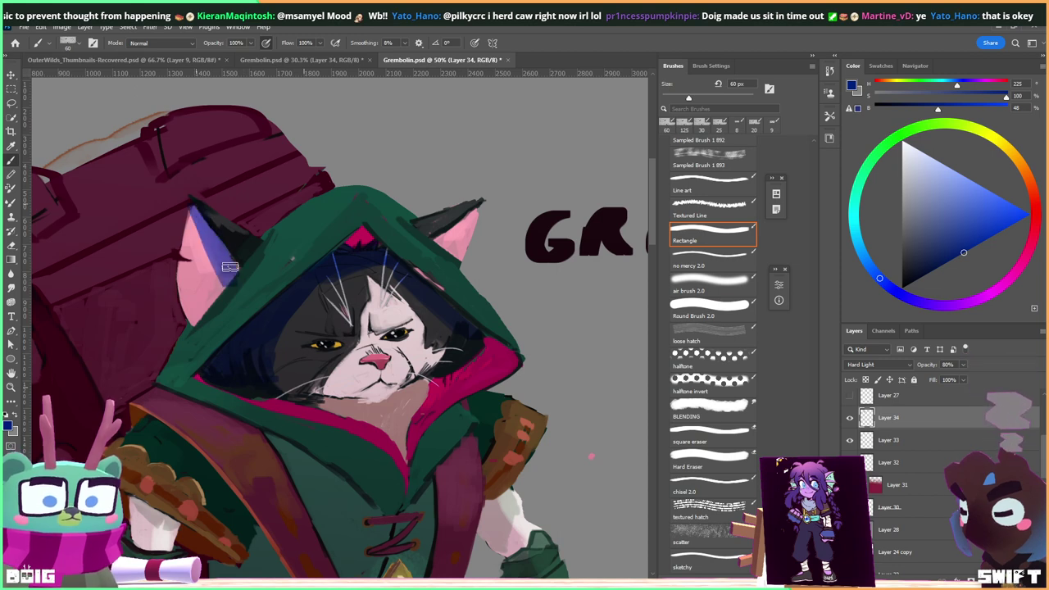
left_click_drag(449, 239, 470, 213)
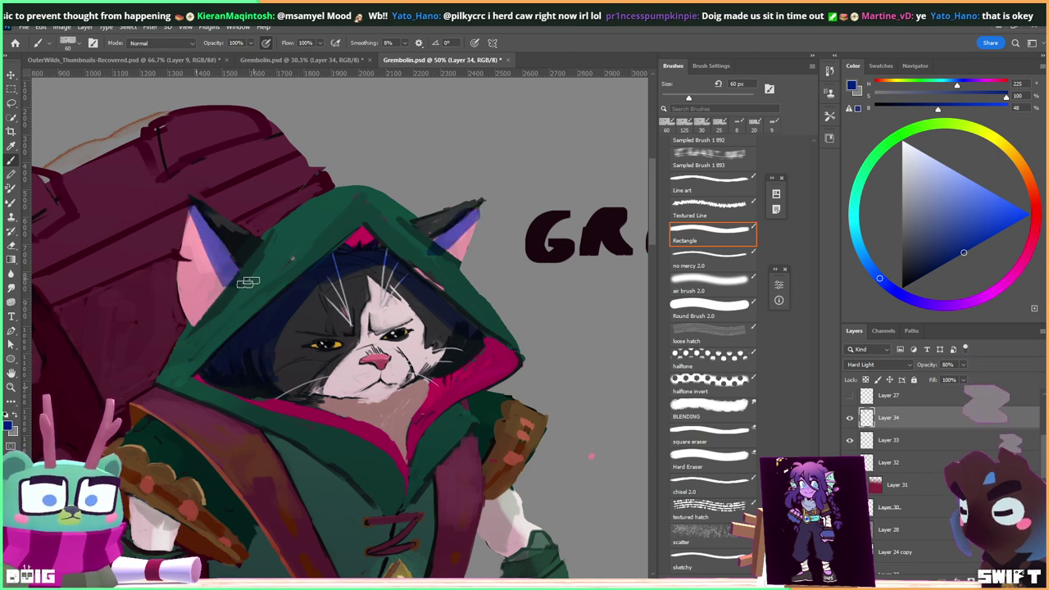
key("e")
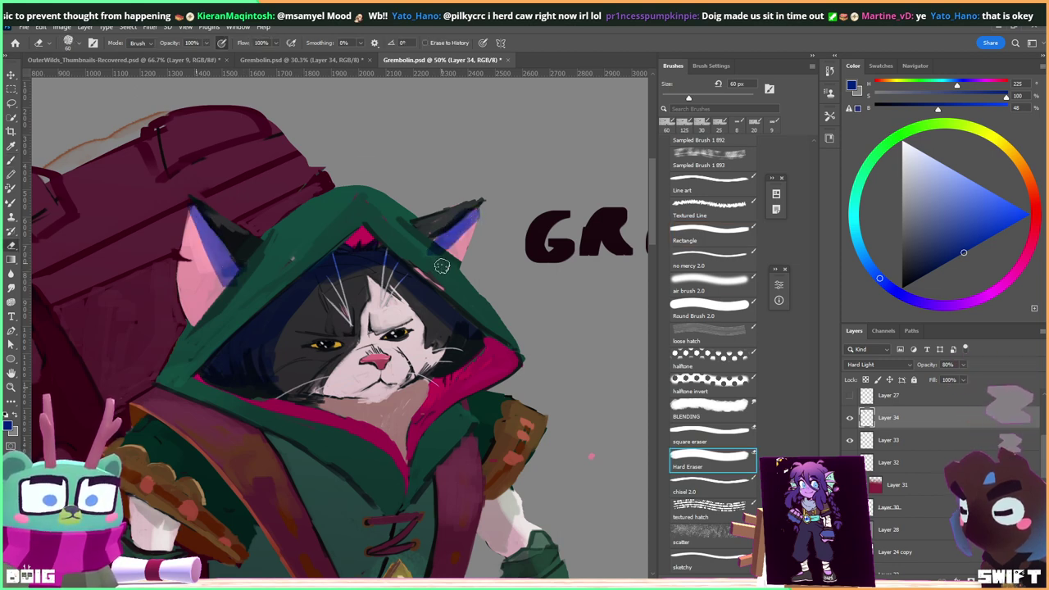
left_click_drag(441, 260, 439, 259)
left_click_drag(478, 217, 442, 250)
mouse_move(195, 245)
left_mouse_down()
mouse_move(231, 289)
mouse_move(188, 213)
mouse_move(227, 284)
left_mouse_up()
mouse_move(208, 244)
left_mouse_down()
mouse_move(234, 283)
mouse_move(228, 239)
left_mouse_up()
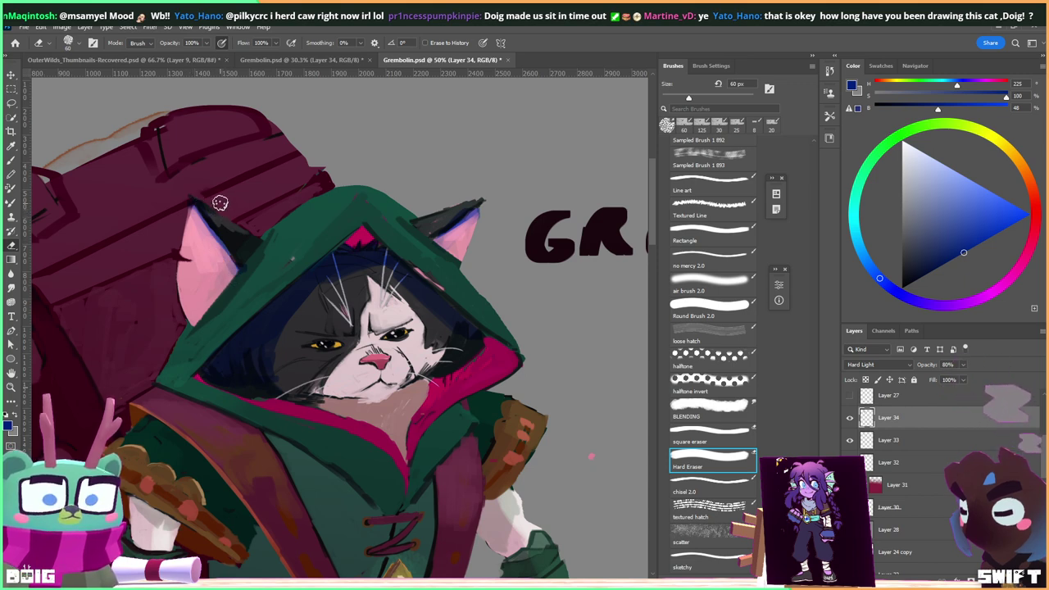
Refine the dark blue strip along the inner edge of the larger pink ear with the 60 px brush and Hard Eraser.
key("b")
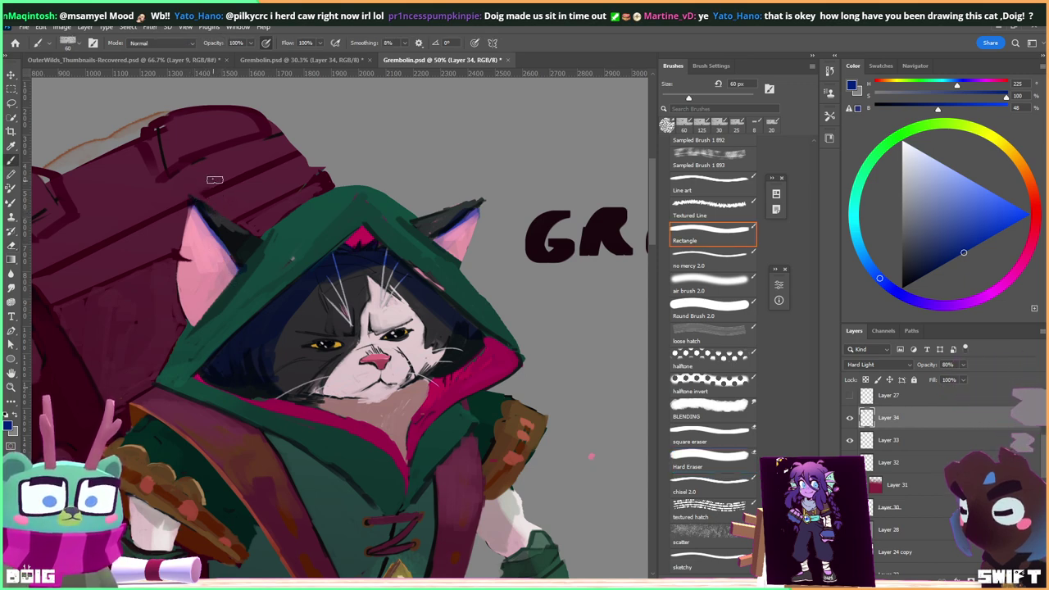
left_click_drag(218, 236, 236, 273)
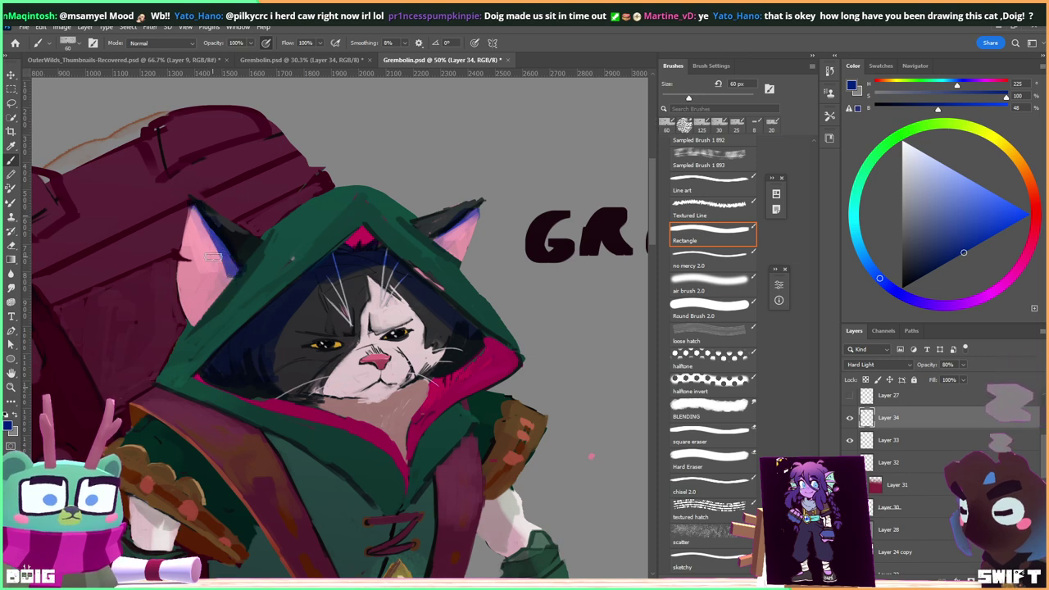
scroll(238, 264, "up", 2)
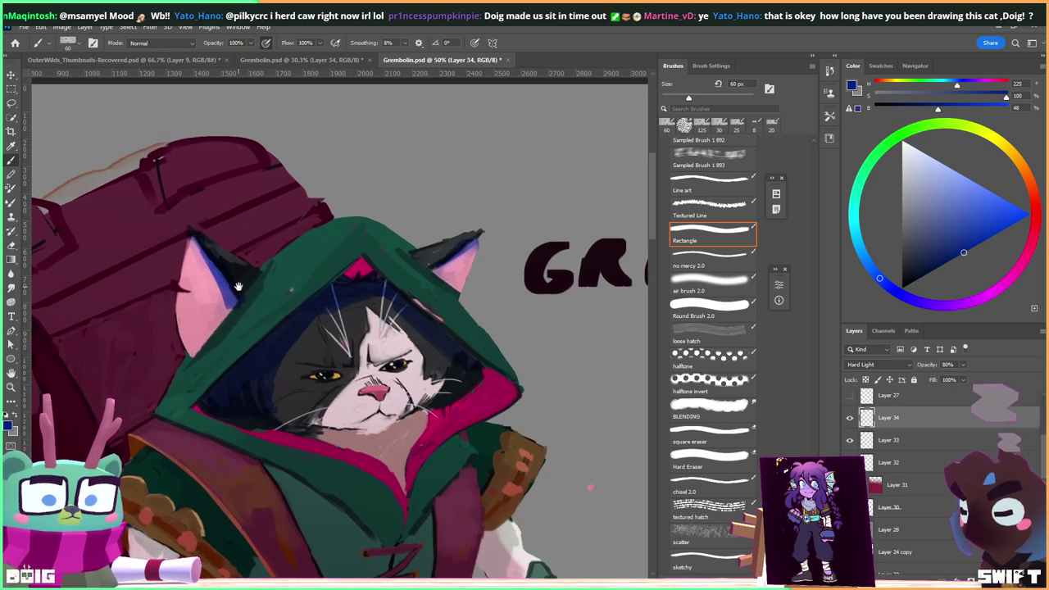
left_click_drag(221, 267, 232, 311)
key("e")
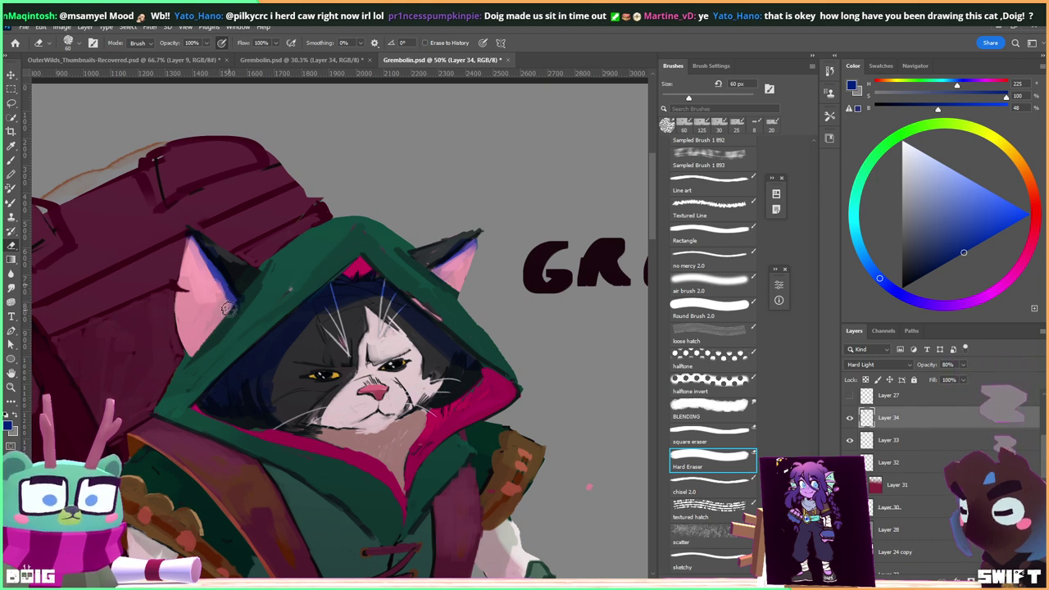
key("b")
left_click_drag(231, 283, 223, 311)
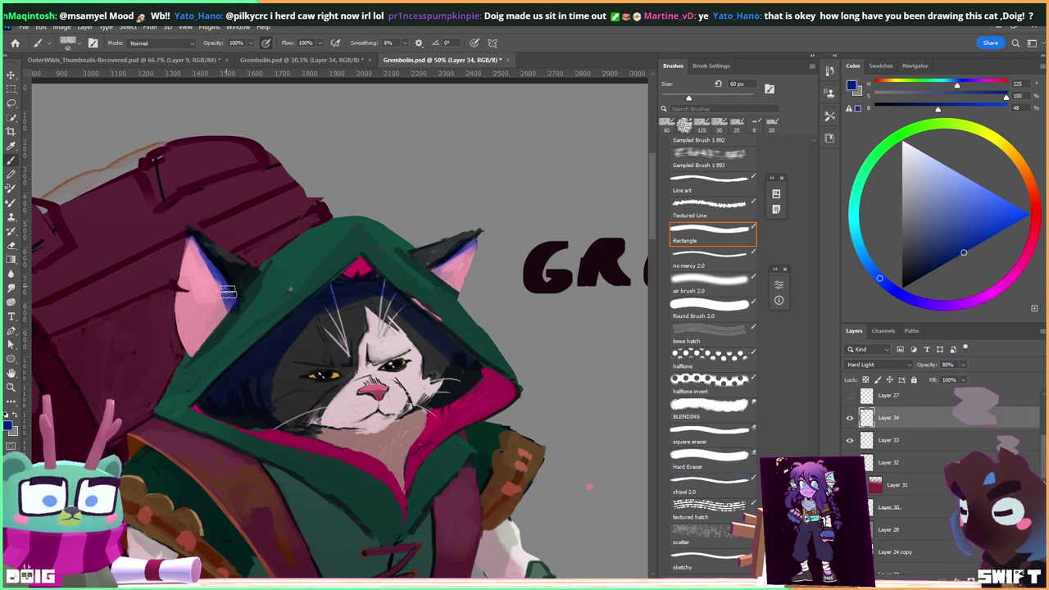
key("e")
mouse_move(422, 325)
left_mouse_down()
mouse_move(401, 304)
mouse_move(362, 334)
left_mouse_up()
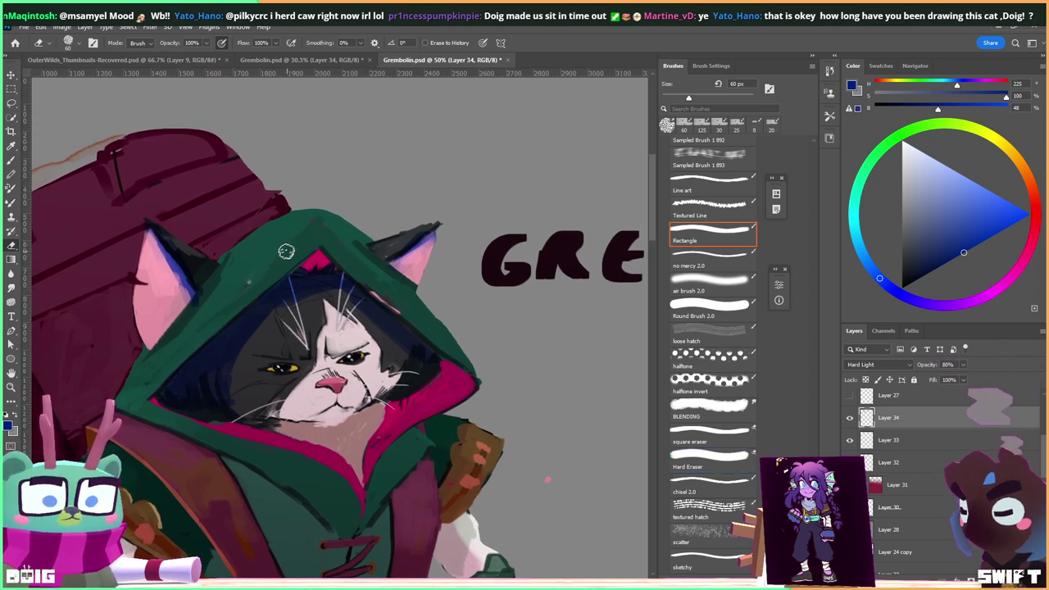
key("b")
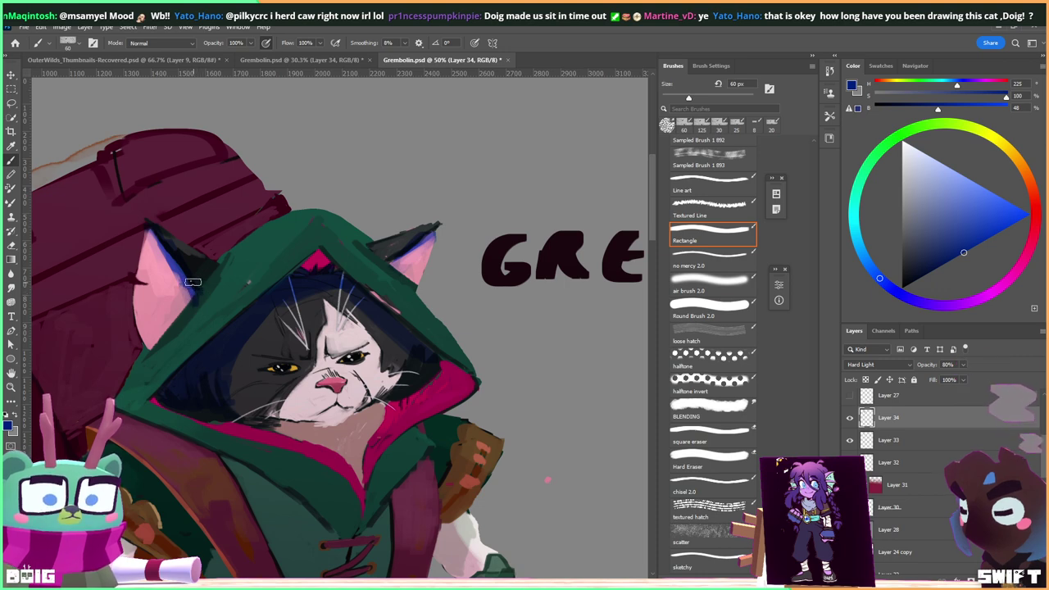
key("e")
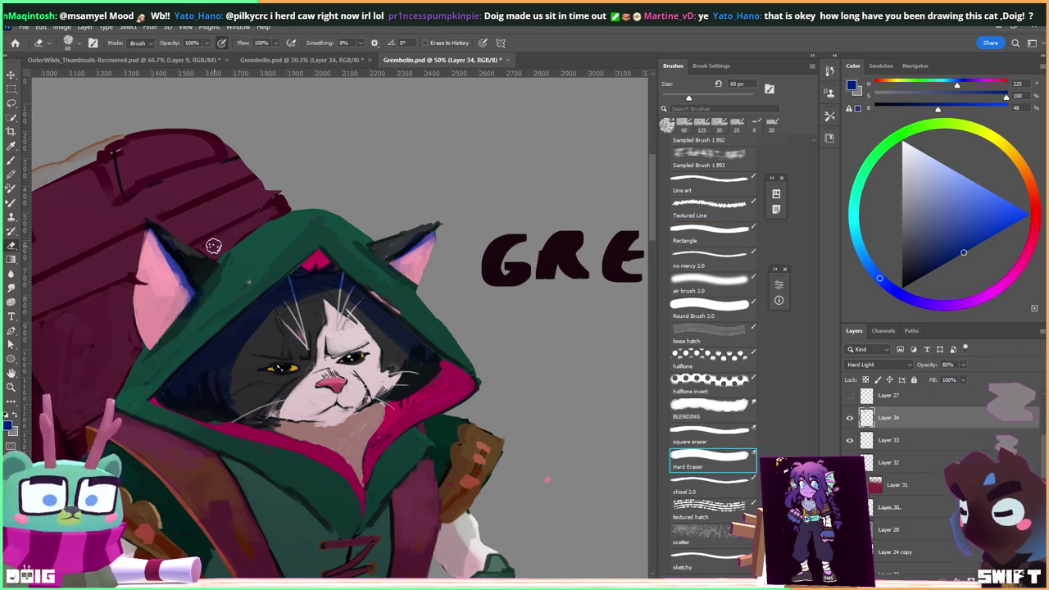
key("b")
Paint a dark blue shadow across the neck and collar, and erase it back to a narrow strip beneath the chin.
scroll(311, 295, "down", 2)
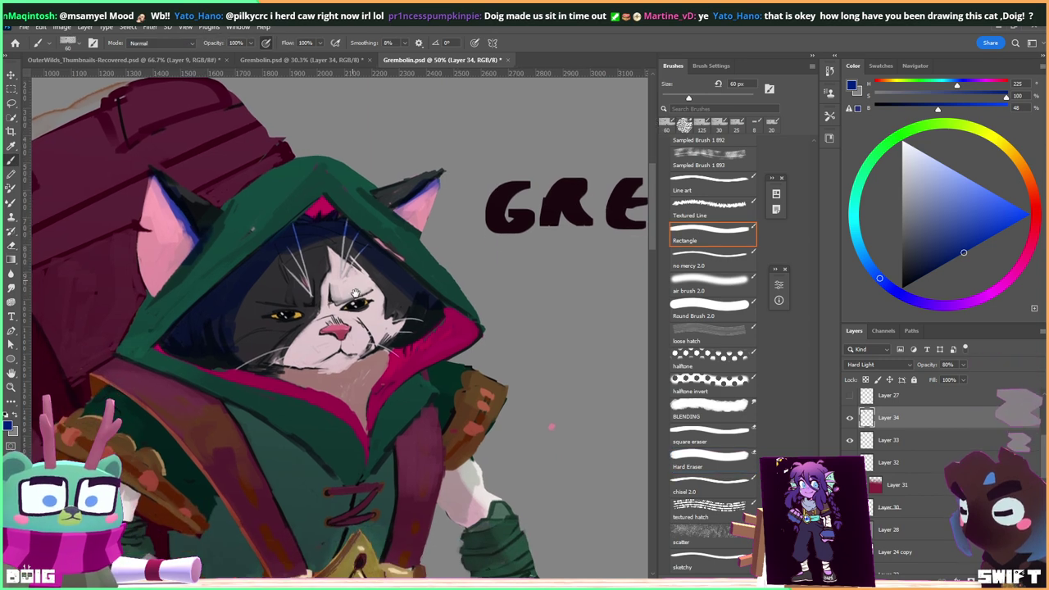
scroll(348, 295, "down", 1)
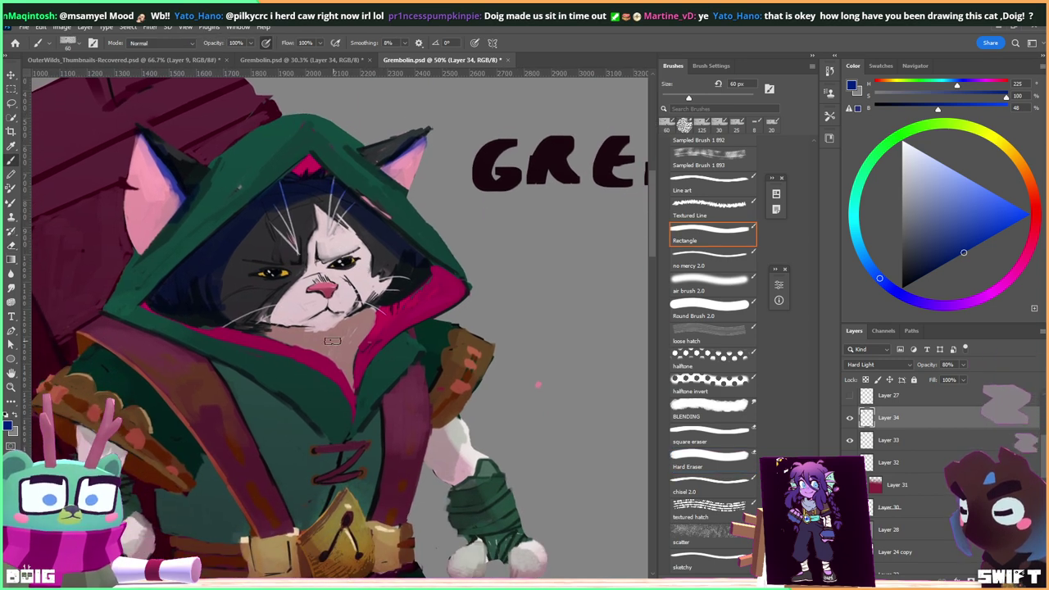
mouse_move(315, 337)
left_mouse_down()
mouse_move(288, 336)
mouse_move(325, 345)
mouse_move(364, 322)
mouse_move(344, 373)
mouse_move(320, 351)
mouse_move(342, 375)
mouse_move(340, 351)
mouse_move(273, 344)
mouse_move(357, 357)
mouse_move(291, 358)
mouse_move(383, 317)
mouse_move(332, 352)
mouse_move(355, 335)
mouse_move(343, 362)
mouse_move(365, 339)
left_mouse_up()
key("e")
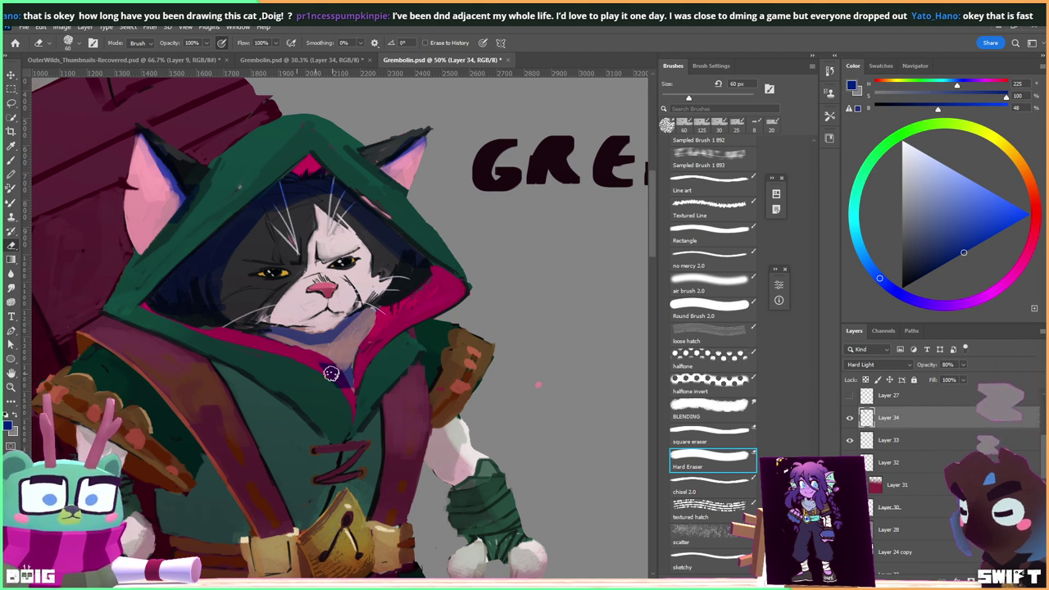
left_click_drag(441, 283, 457, 229)
left_click_drag(387, 290, 373, 319)
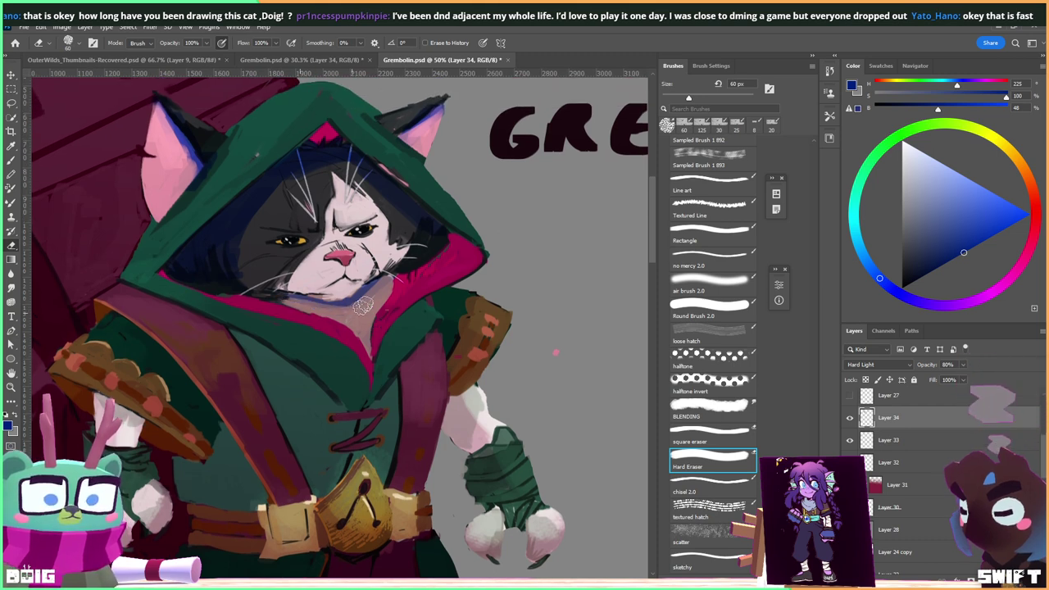
left_click_drag(343, 354, 338, 343)
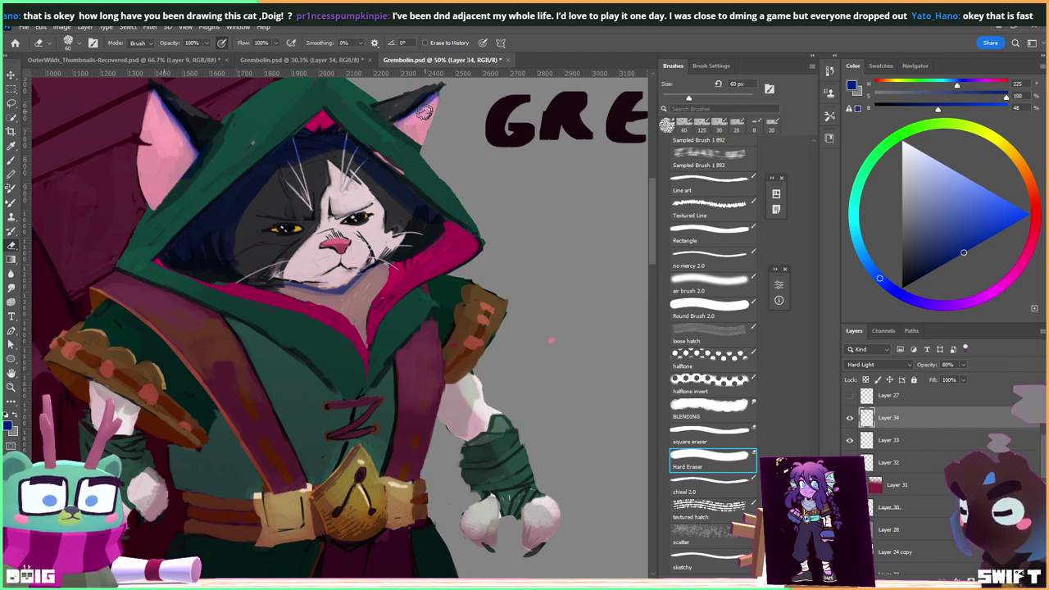
scroll(376, 154, "down", 6)
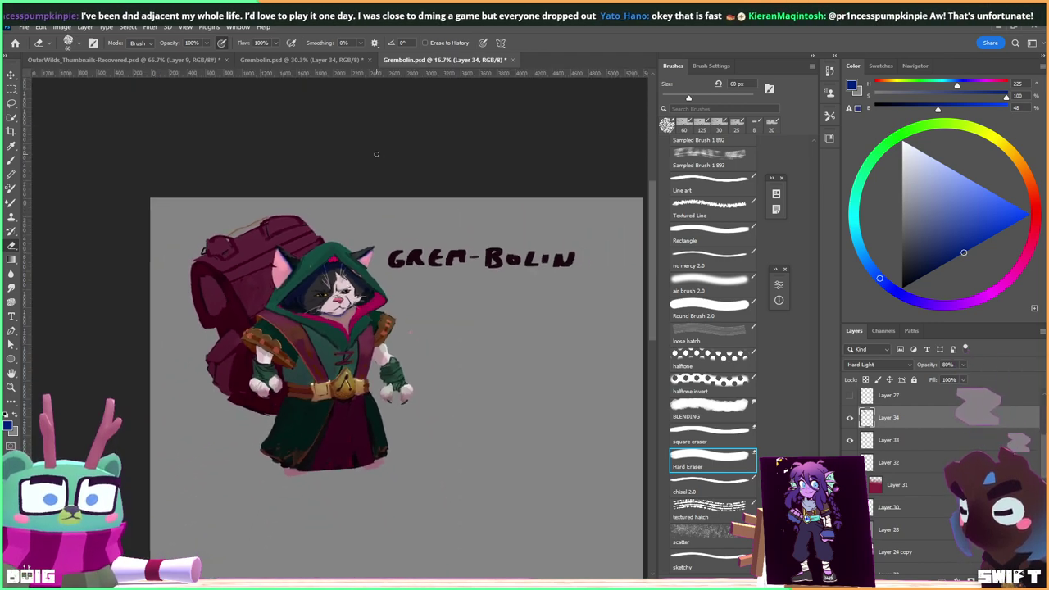
Add a new layer above the Hard Light shadow layer and touch up the smaller shoulder guard in sampled brown with the Rectangle brush at 20 px.
scroll(377, 158, "up", 2)
scroll(340, 321, "up", 2)
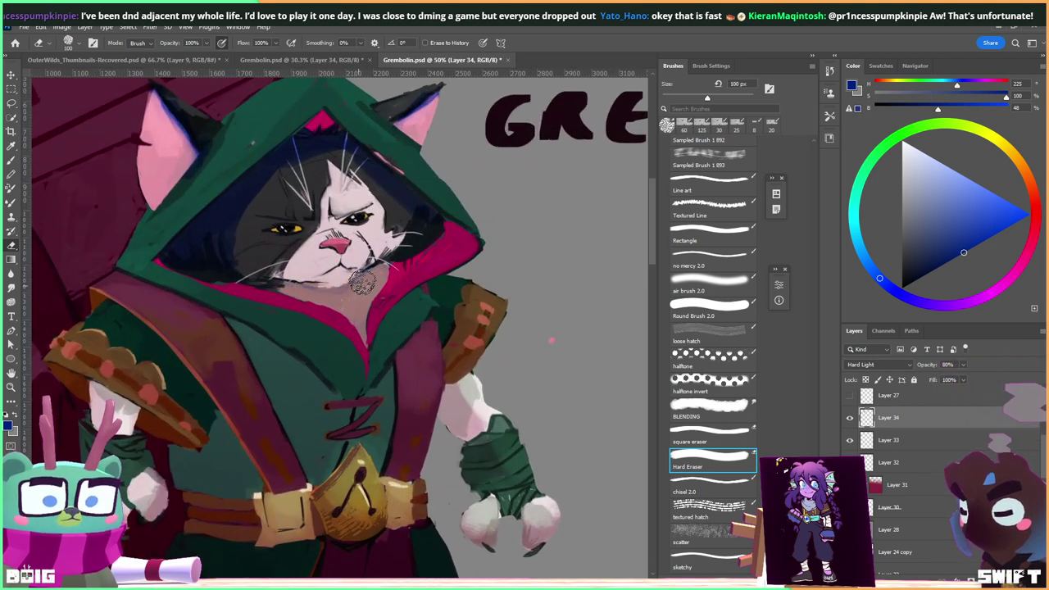
scroll(414, 259, "down", 2)
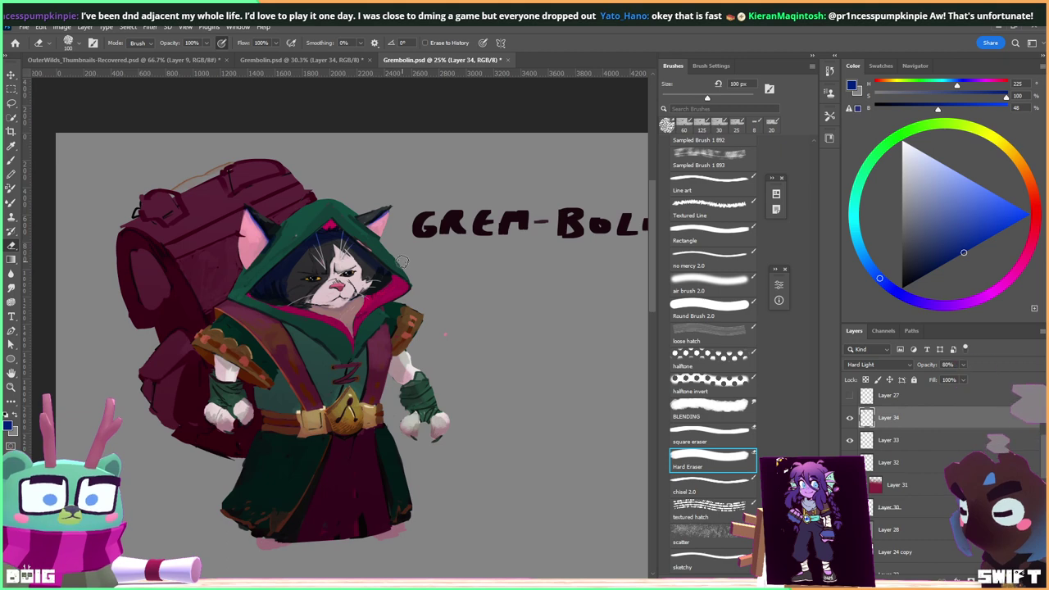
scroll(402, 261, "up", 1)
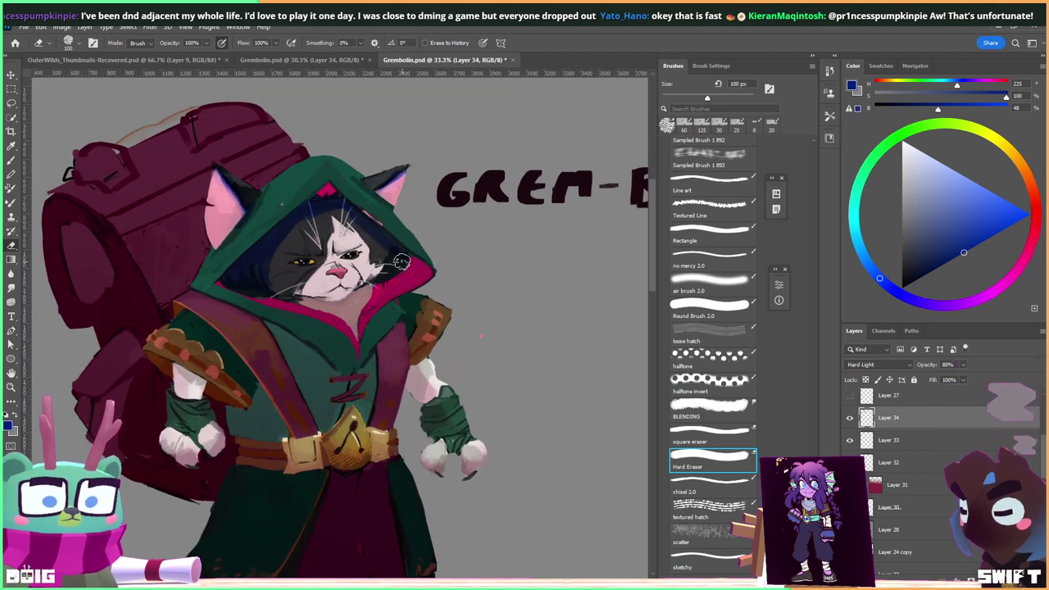
mouse_move(400, 315)
left_mouse_down()
mouse_move(379, 279)
mouse_move(378, 242)
mouse_move(405, 325)
left_mouse_up()
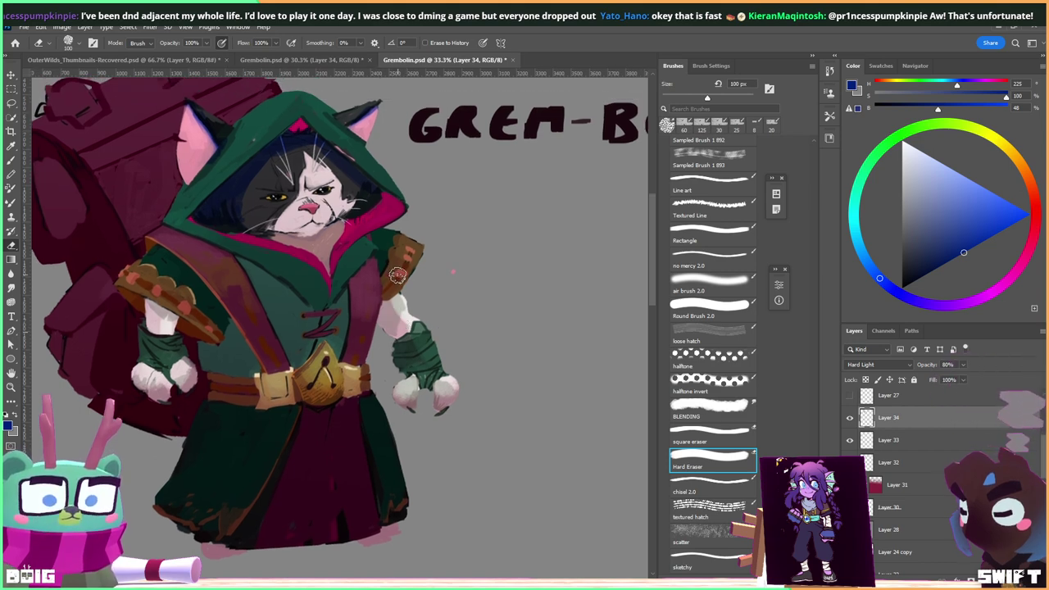
key("b")
key("ctrl+alt+shift+n")
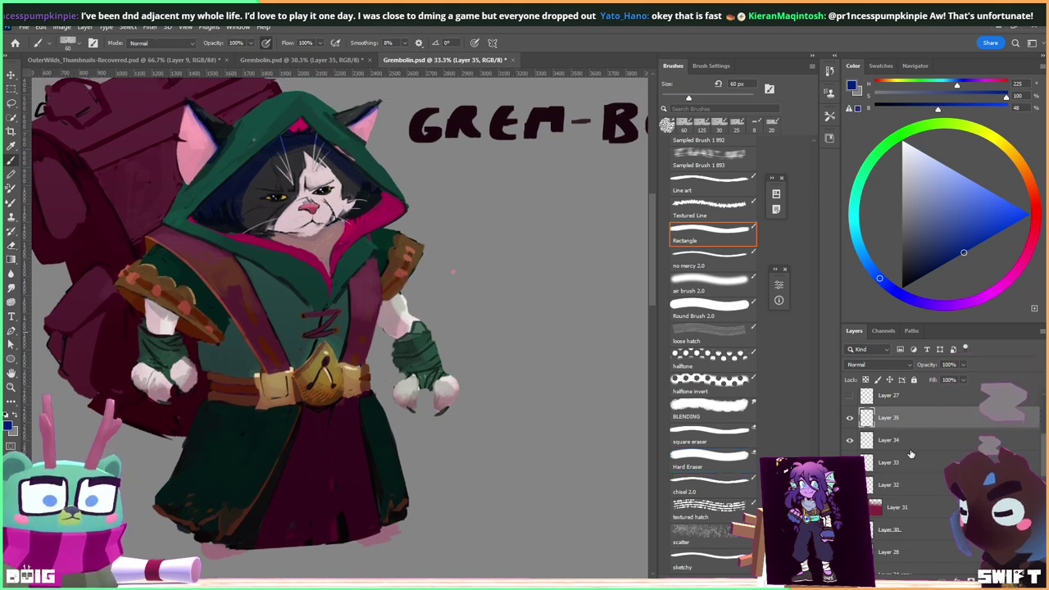
left_click(388, 290, "alt")
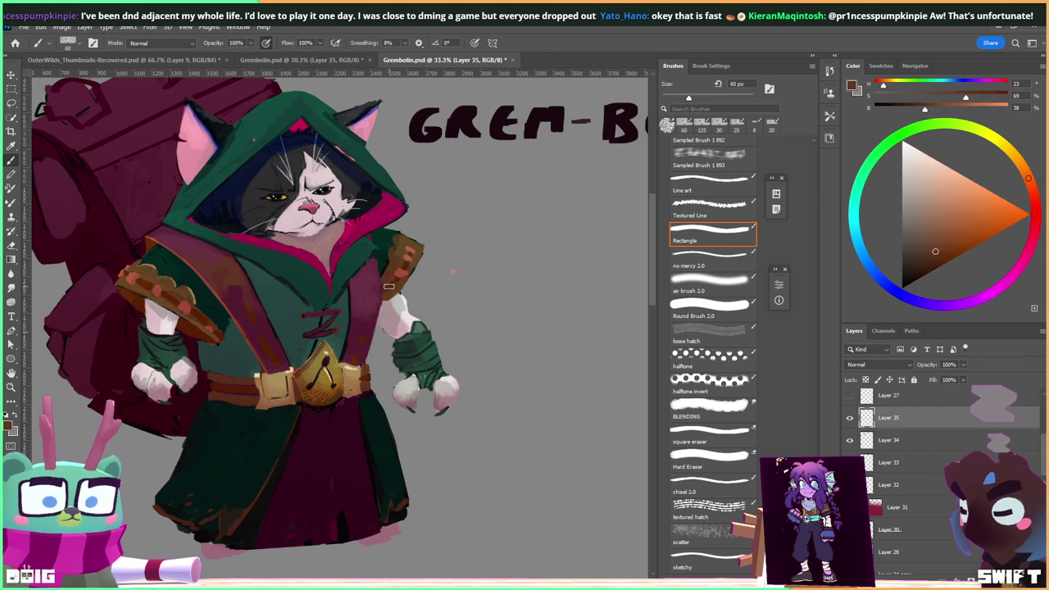
key("bracketleft")
key("bracketleft")
key("bracketleft")
key("bracketleft")
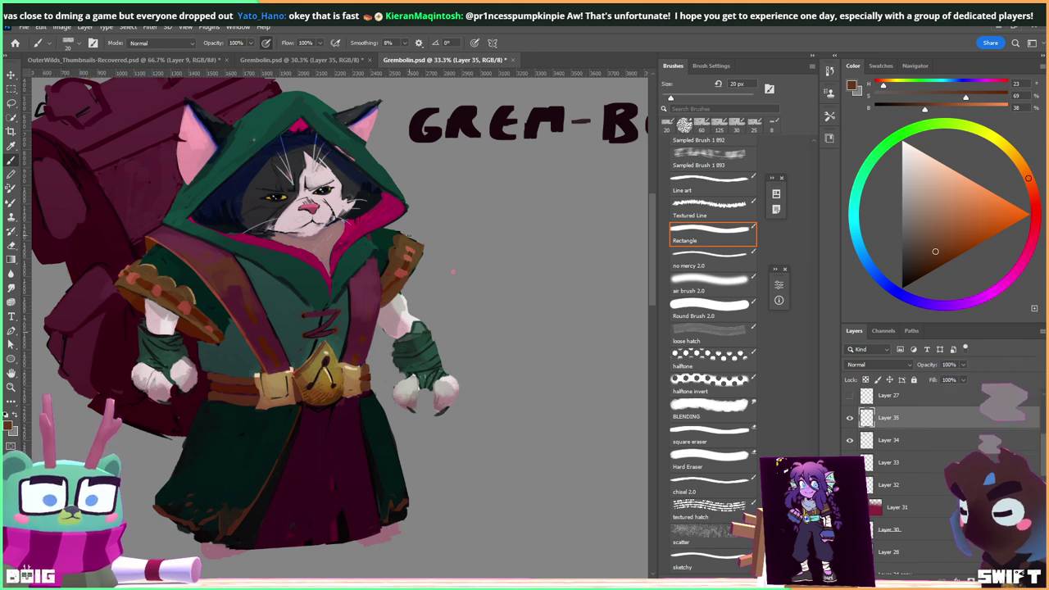
Paint a scalloped tan trim along the smaller shoulder guard's inner edge, refining it with sampled brown, near-black and dark green.
left_click(280, 379, "alt")
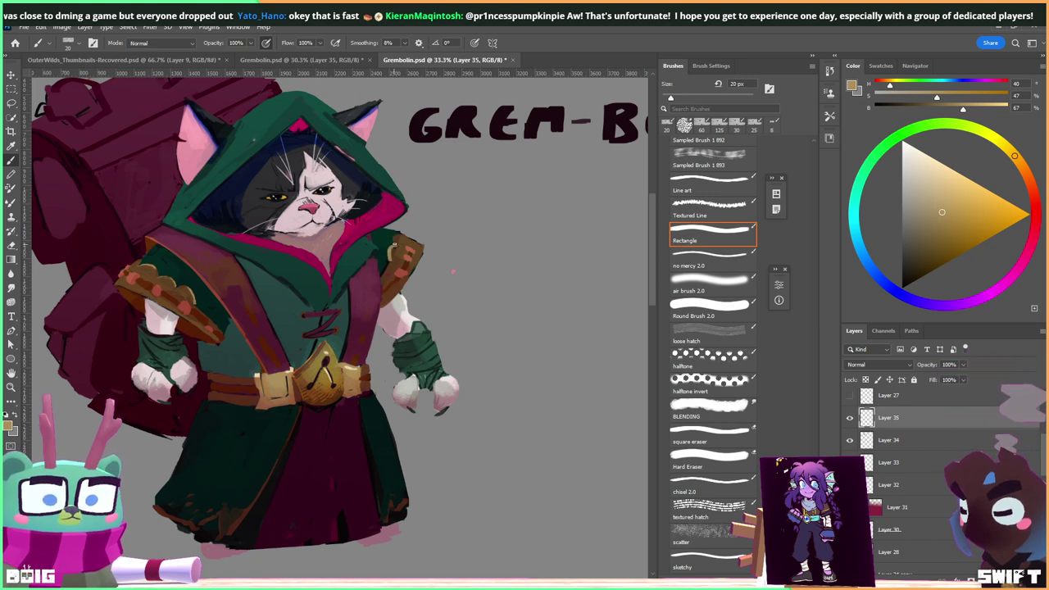
left_click(397, 244, "alt")
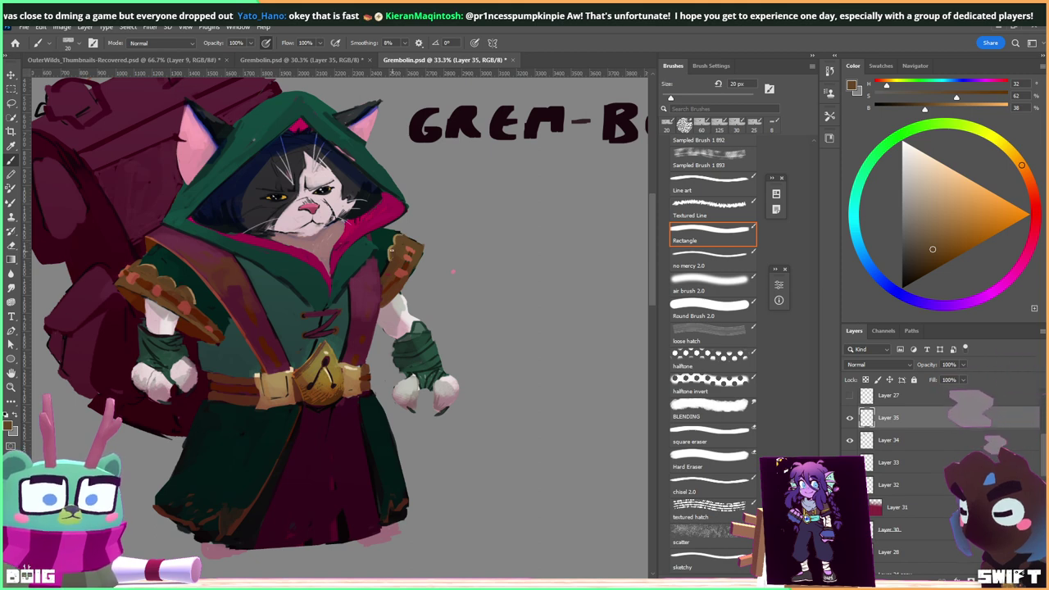
left_click(390, 261, "alt")
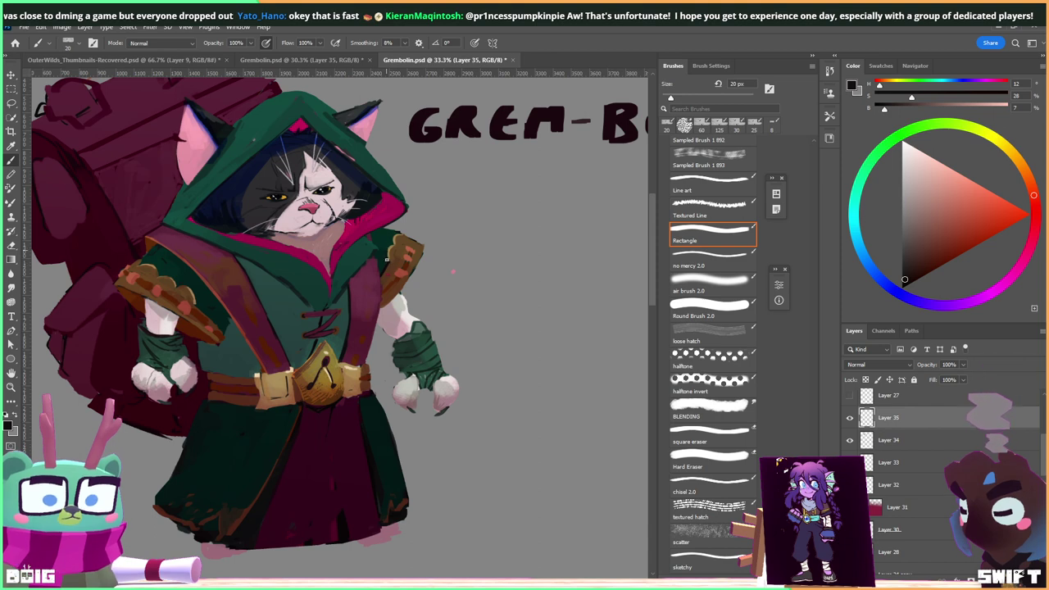
left_click(385, 259, "alt")
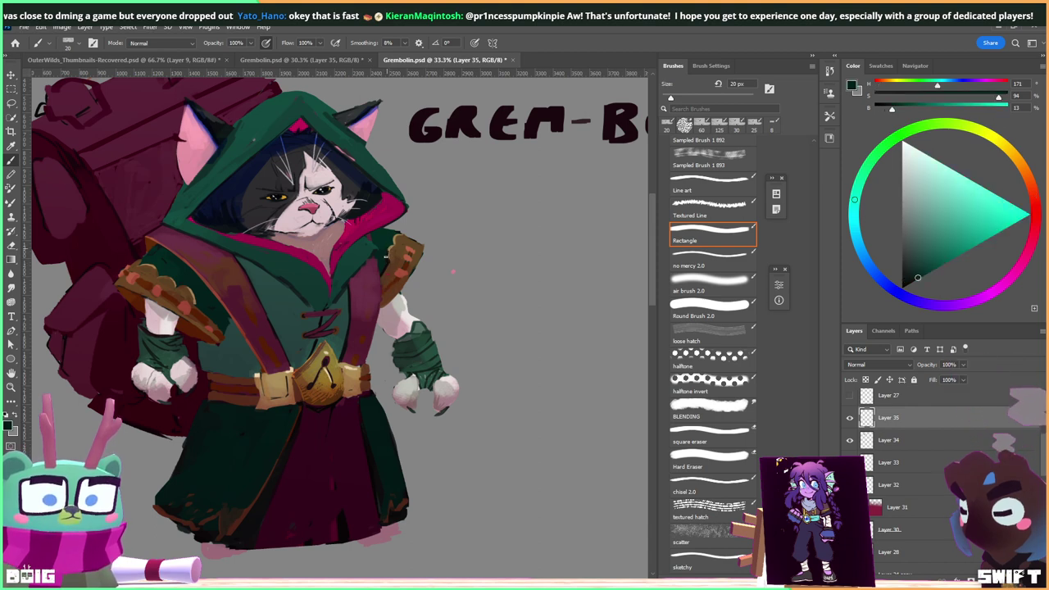
Touch up the scalloped tan trim on the larger shoulder guard and clean its edge with the sleeve's dark green.
left_click(194, 304, "alt")
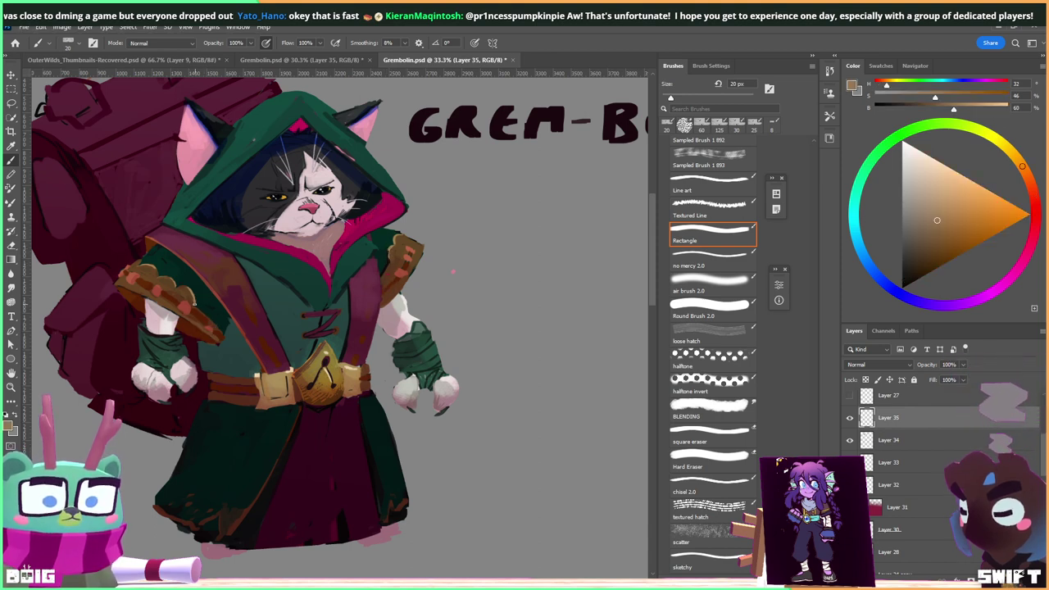
left_click(199, 304, "alt")
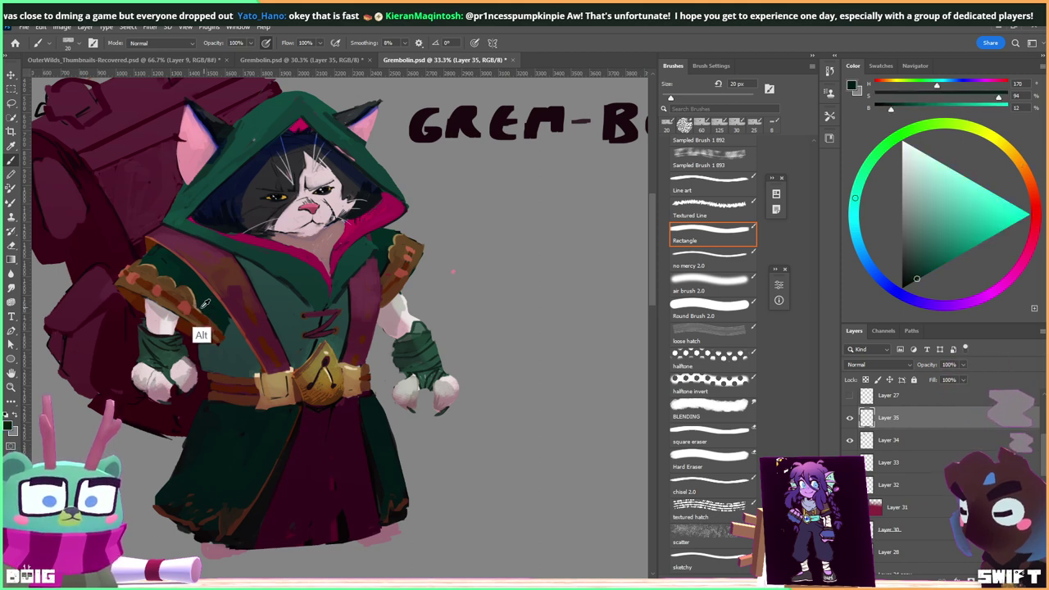
left_click(205, 307, "alt")
left_click(207, 303, "alt")
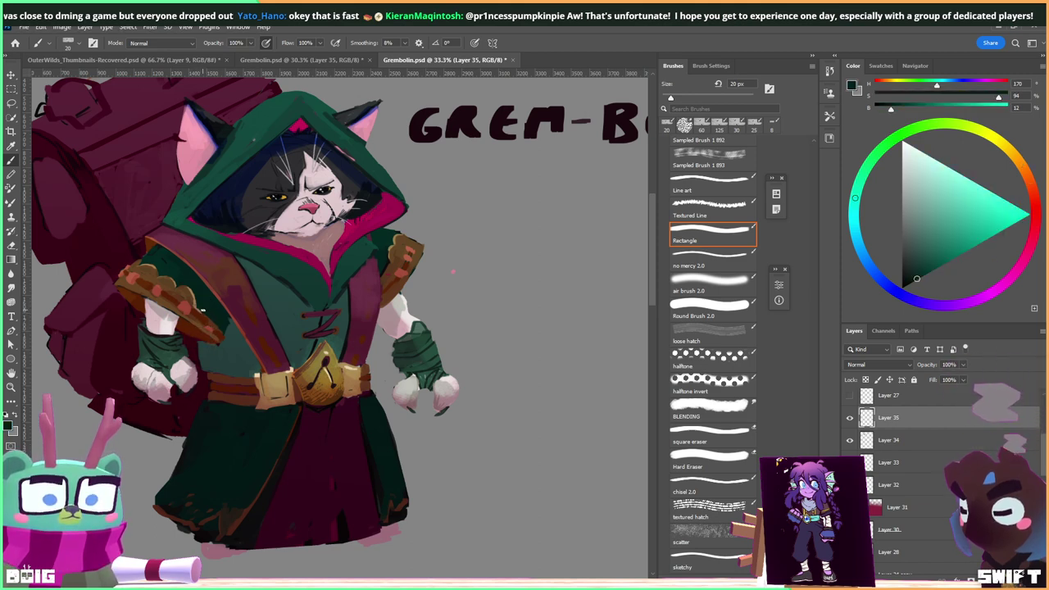
left_click(205, 310, "alt")
left_click(208, 310, "alt")
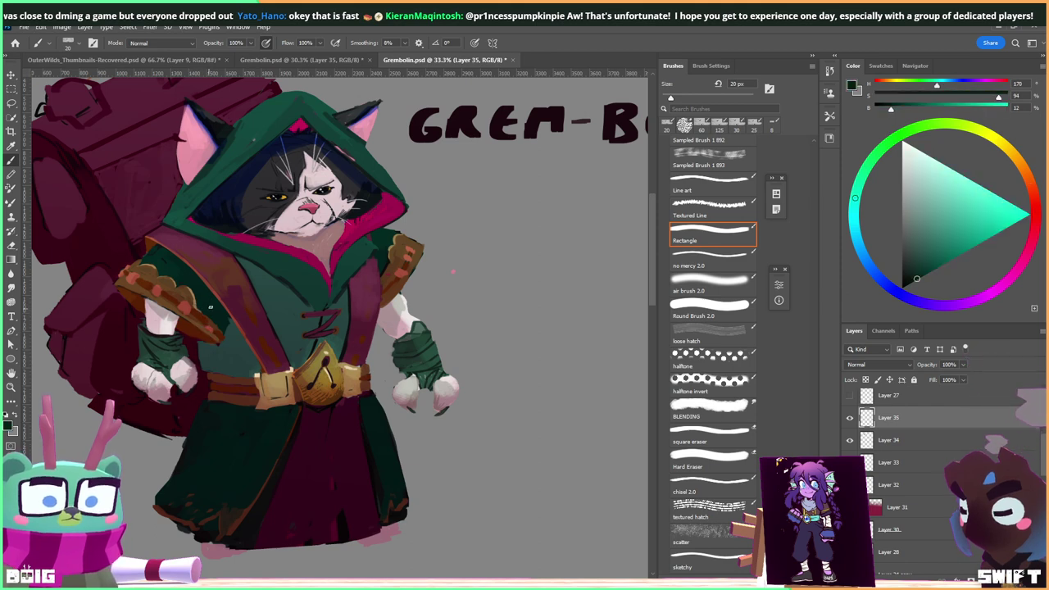
Touch up the larger shoulder guard's outer corner in brown and paint pale pink fur on the arm beneath it.
scroll(205, 282, "up", 2)
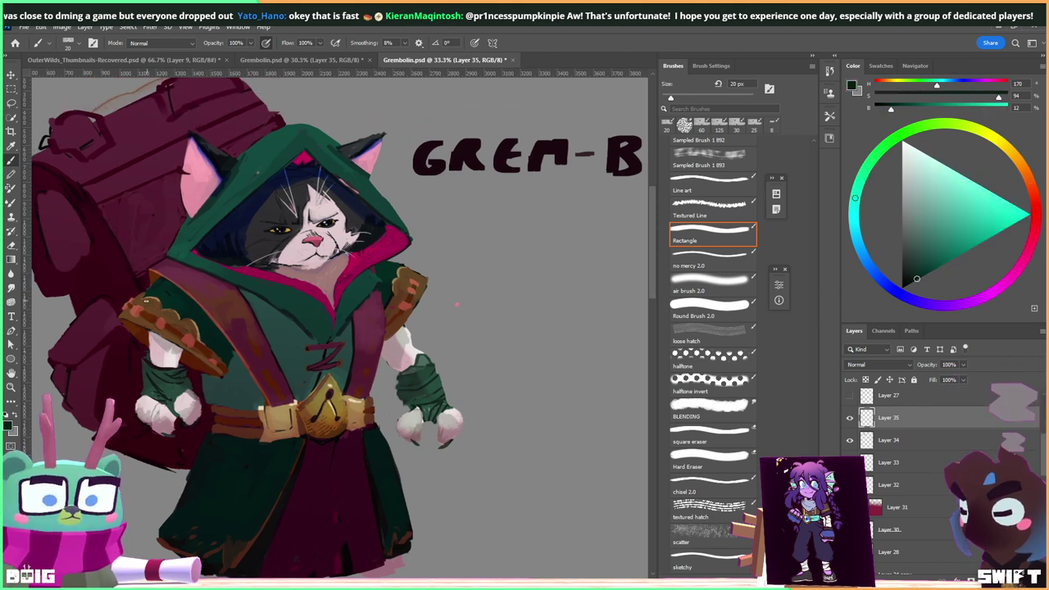
left_click(127, 326, "alt")
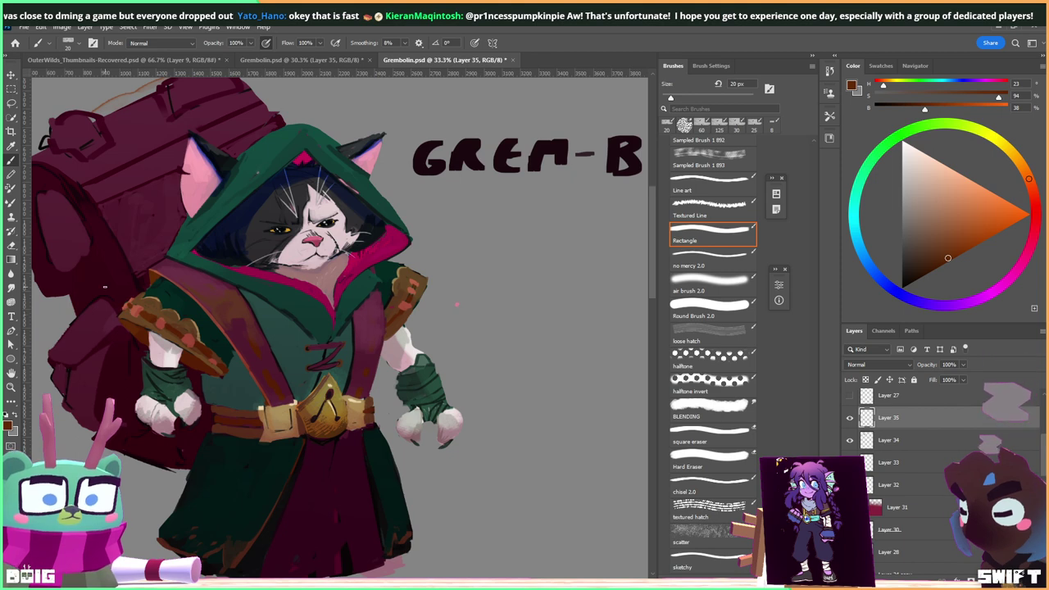
left_click(151, 339, "alt")
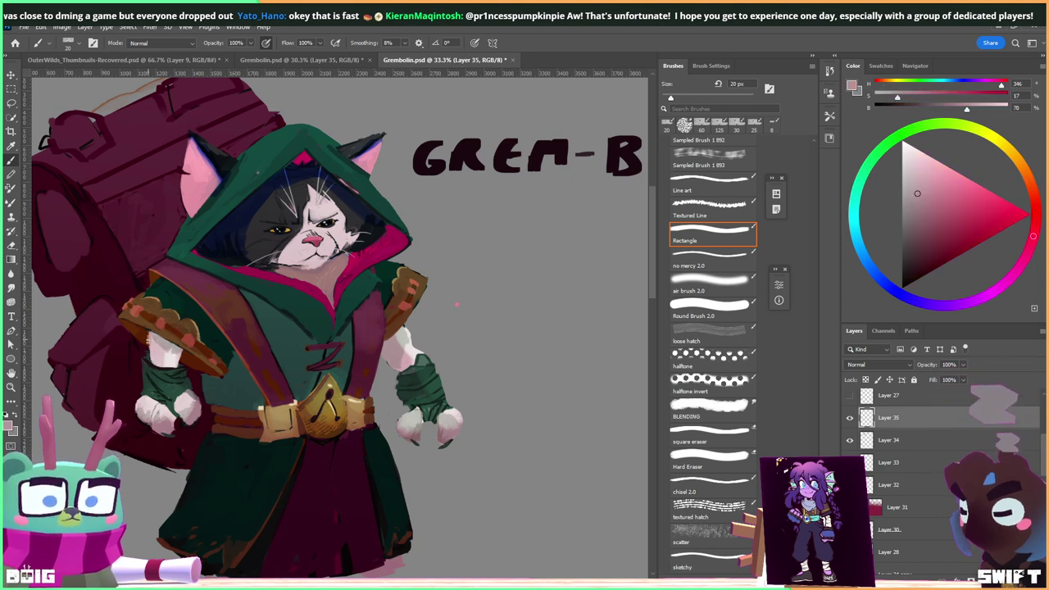
left_click(163, 390, "alt")
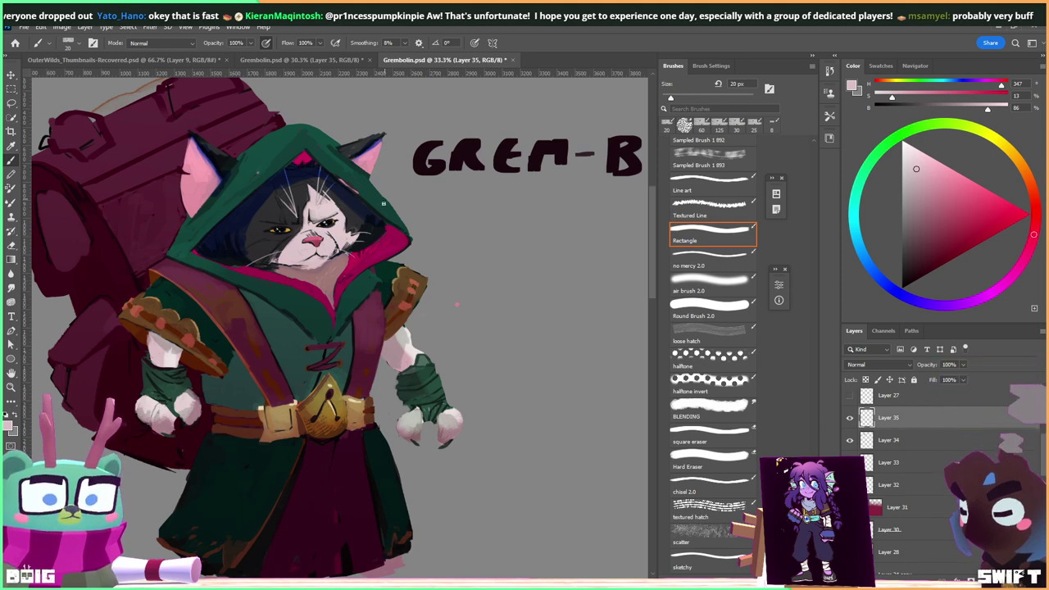
Blend the fur on the upper arm below the smaller shoulder guard with sampled pinks, light grey and off-white.
left_click_drag(416, 317, 371, 286)
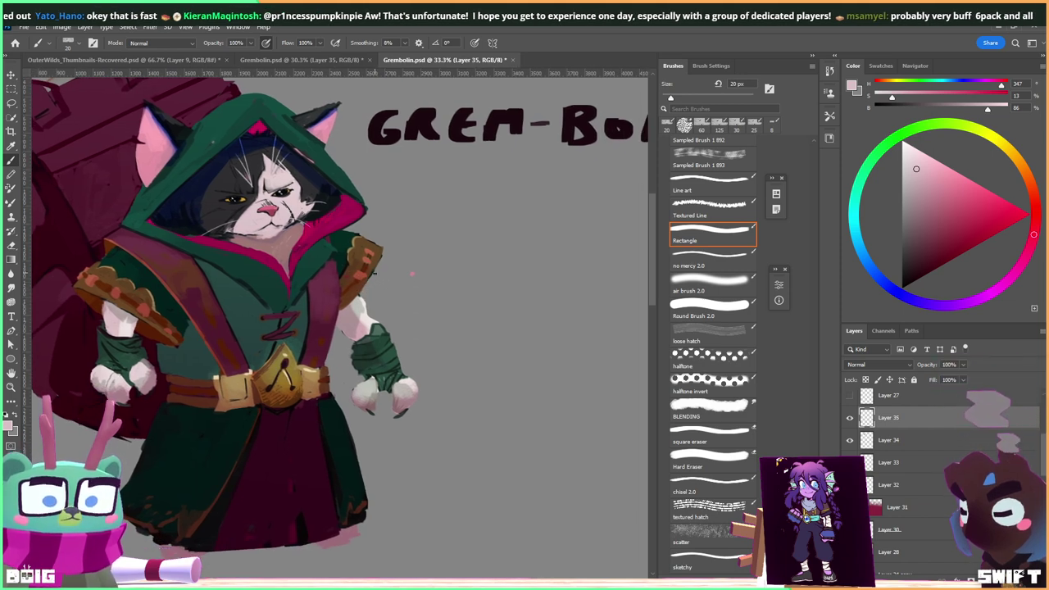
left_click(352, 335, "alt")
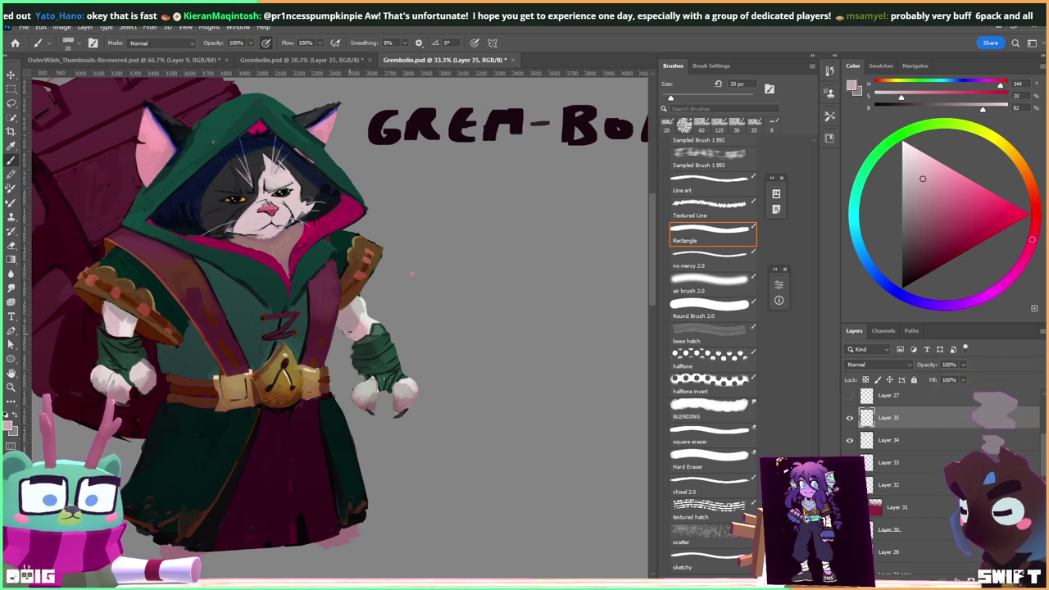
left_click(349, 331, "alt")
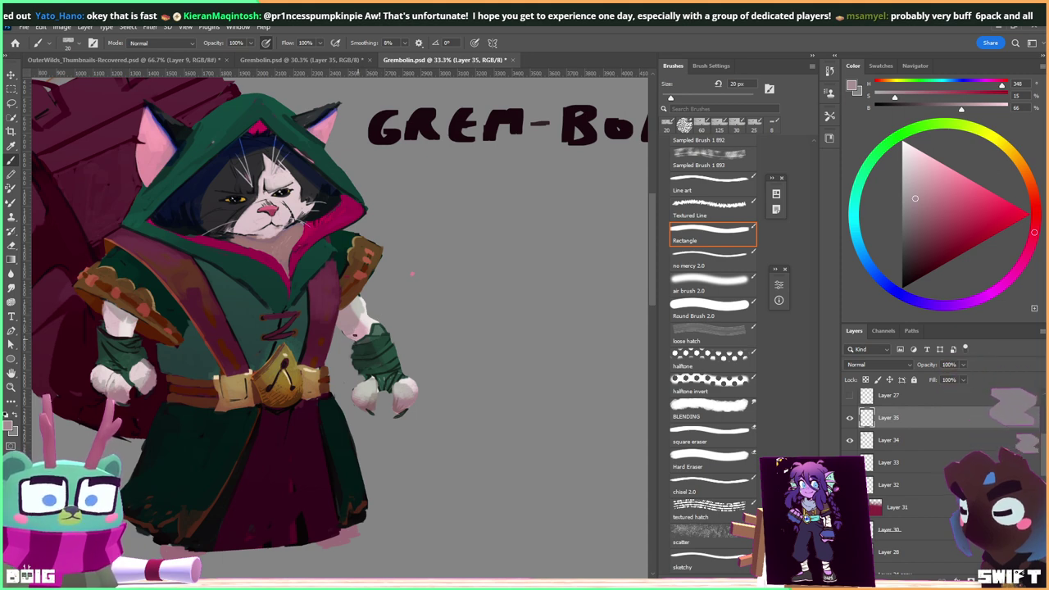
left_click(357, 326, "alt")
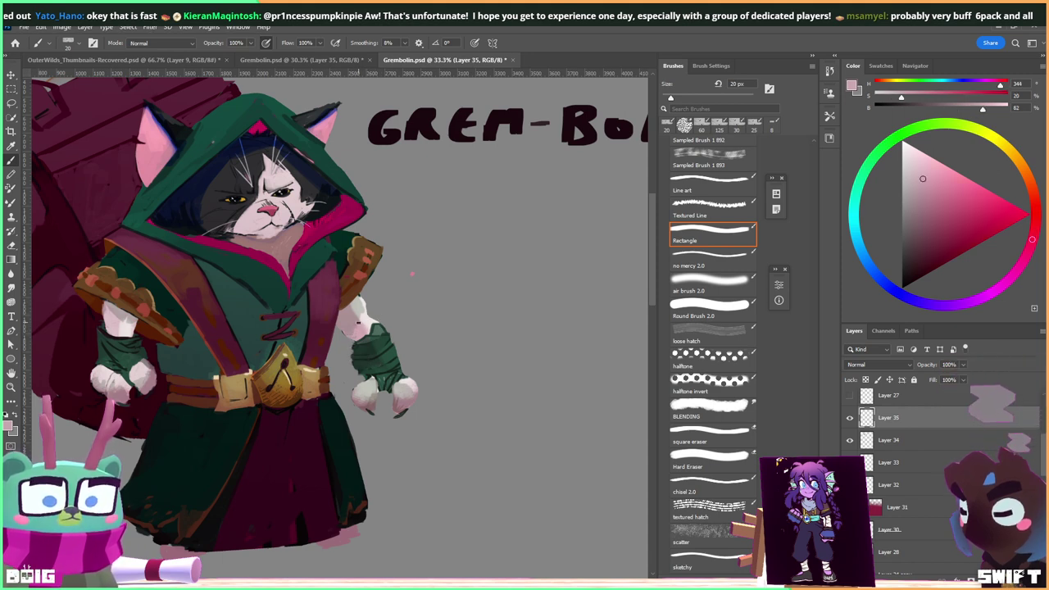
left_click(353, 325, "alt")
left_click(361, 312, "alt")
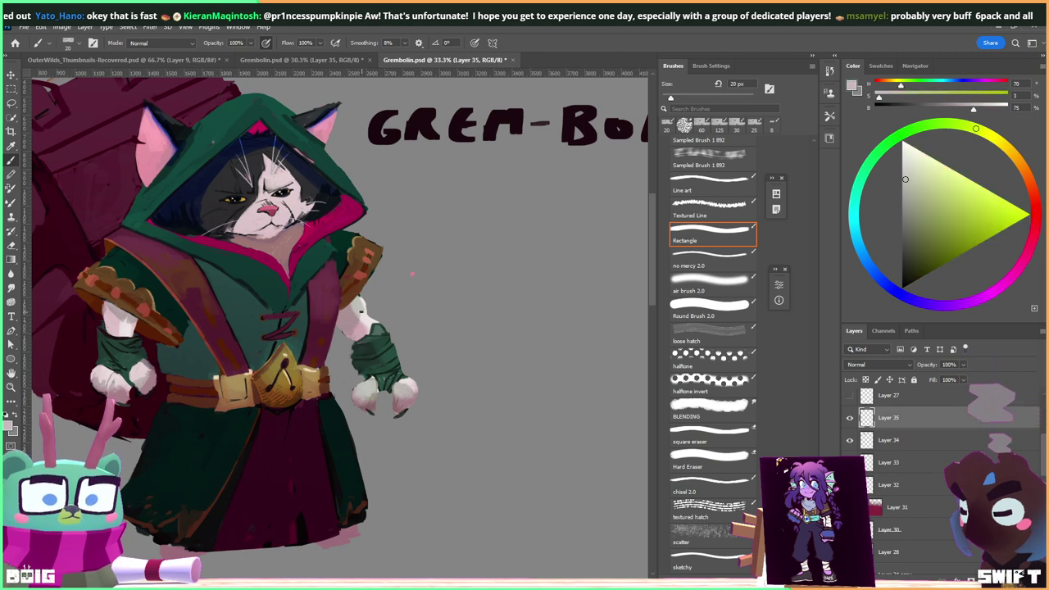
left_click_drag(386, 301, 373, 320)
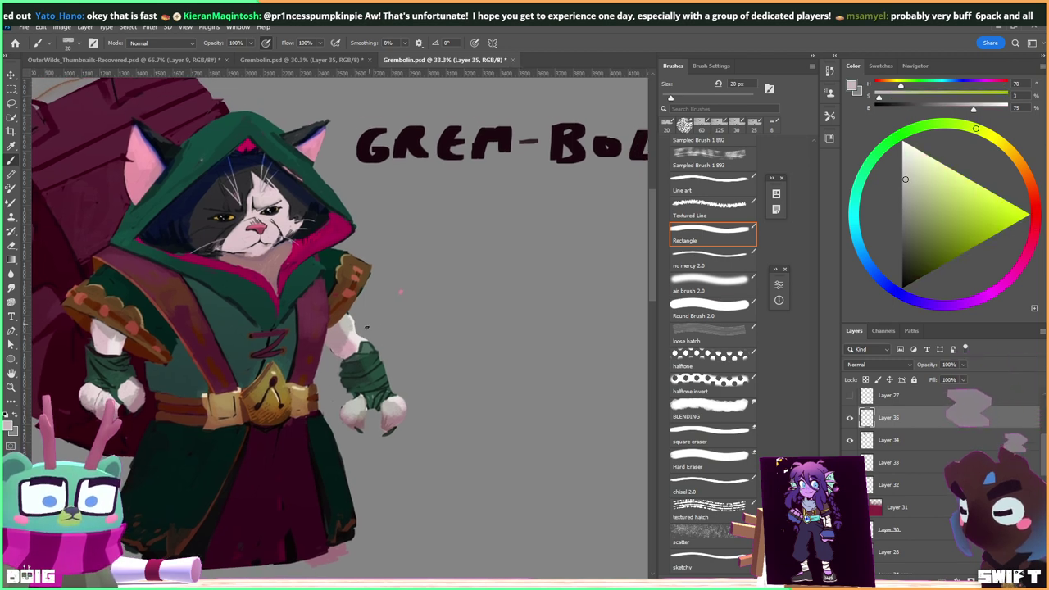
left_click(351, 325, "alt")
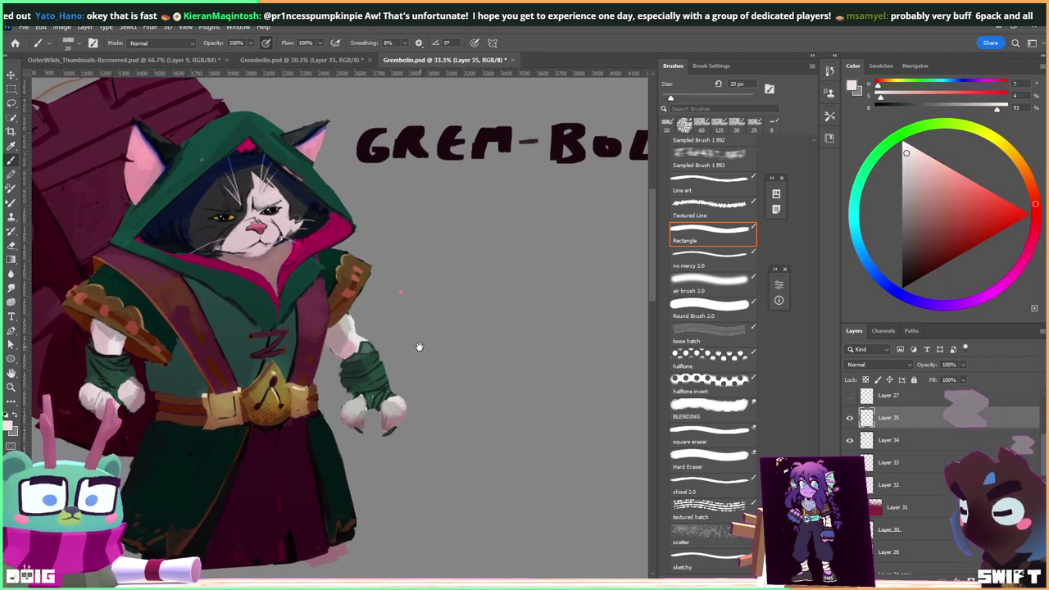
Refine the paw below the same arm's green wrap with sampled pale pinks and light grey, reducing the brush to 9 px.
left_click_drag(421, 346, 408, 317)
left_click(346, 370, "alt")
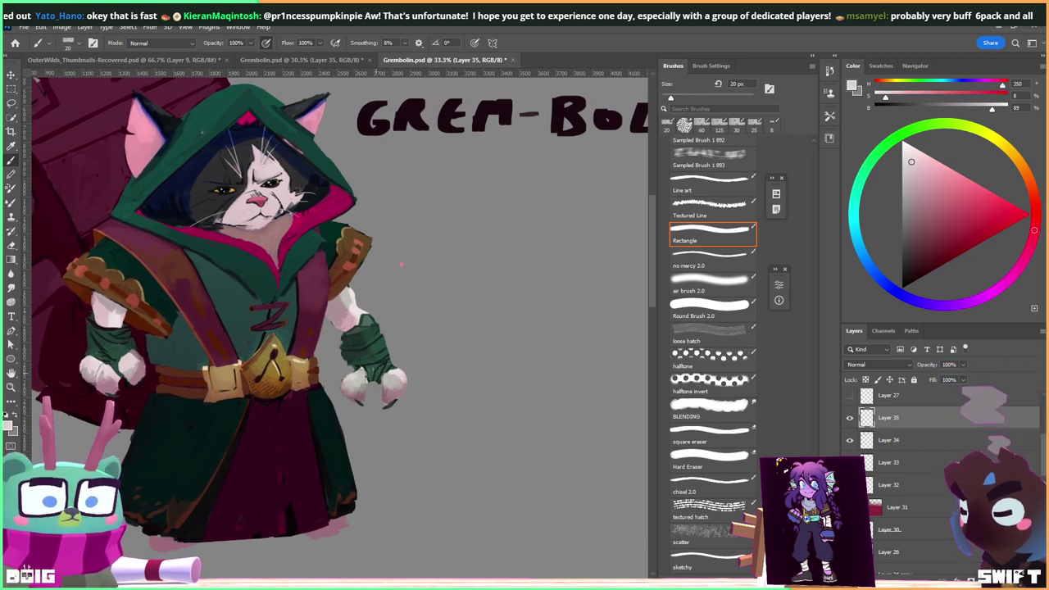
left_click(359, 375, "alt")
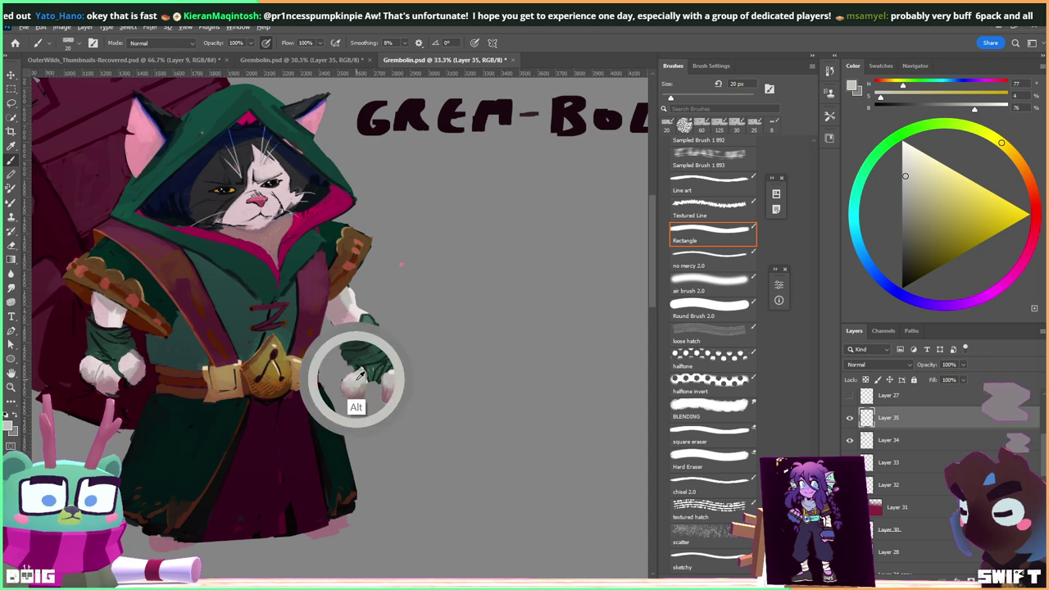
left_click(354, 377, "alt")
left_click(358, 403, "alt")
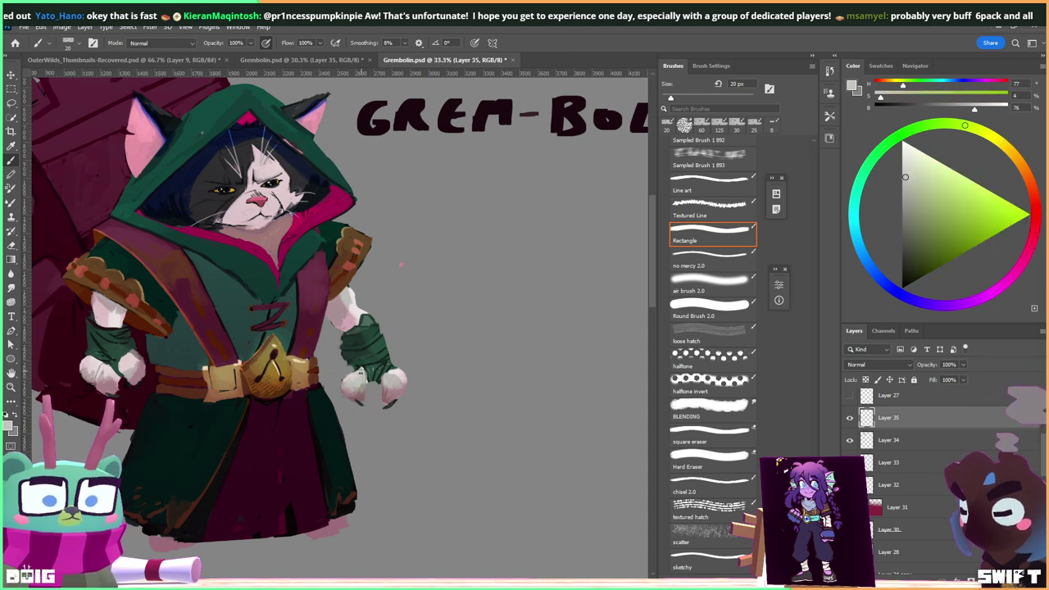
left_click(354, 402, "alt")
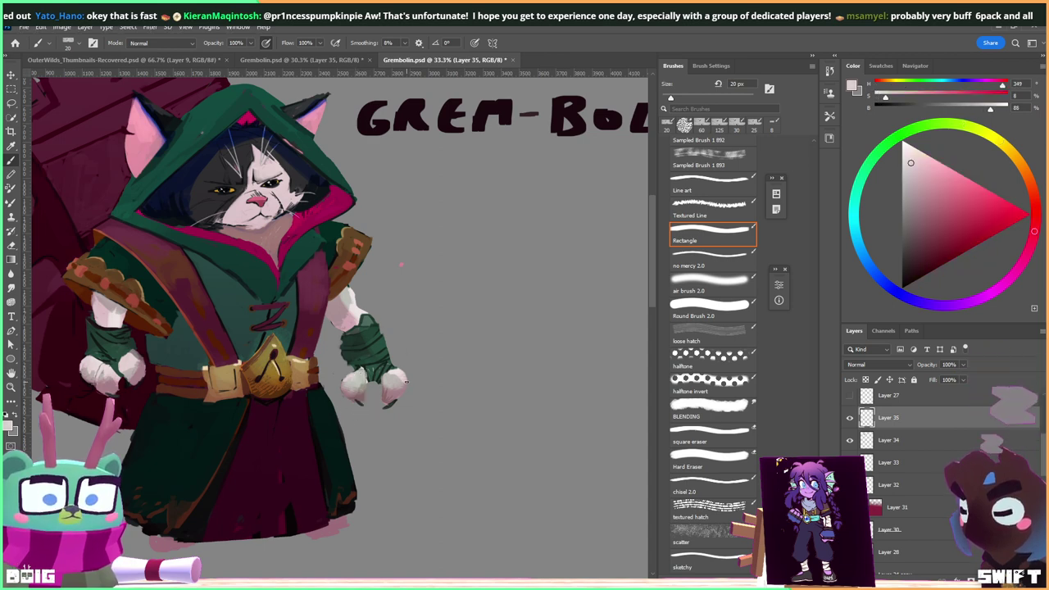
key("bracketleft")
key("bracketleft")
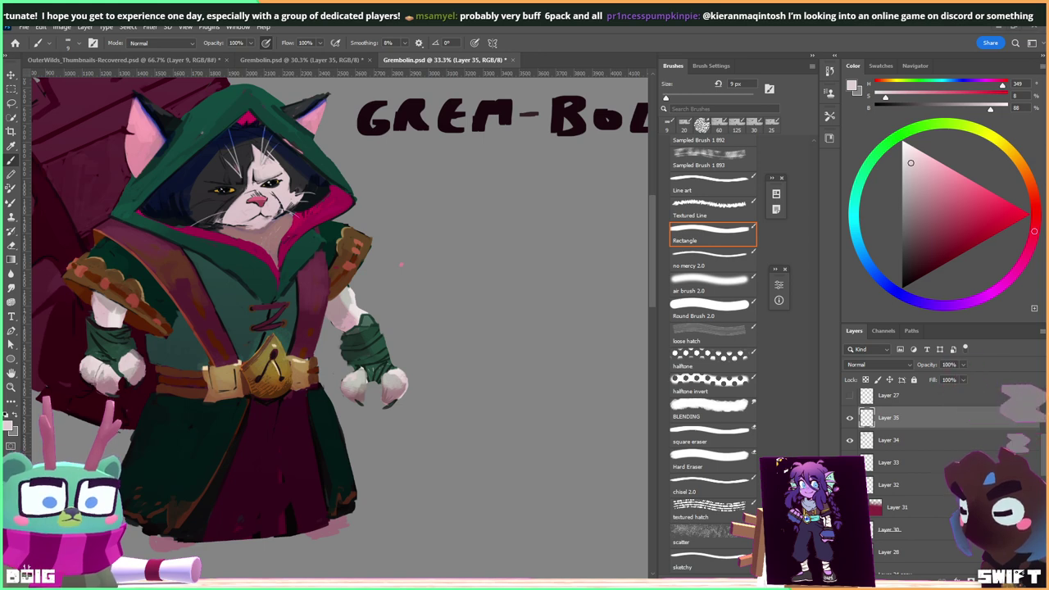
Switch to the browser to check the YouTube music player, and return to Photoshop.
key("alt+Tab")
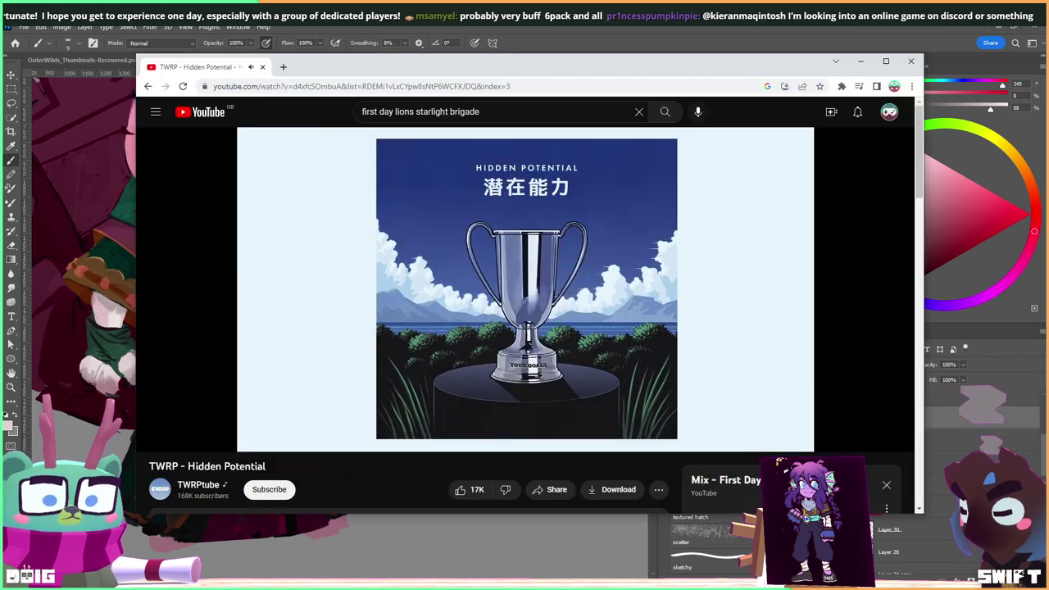
mouse_move(246, 439)
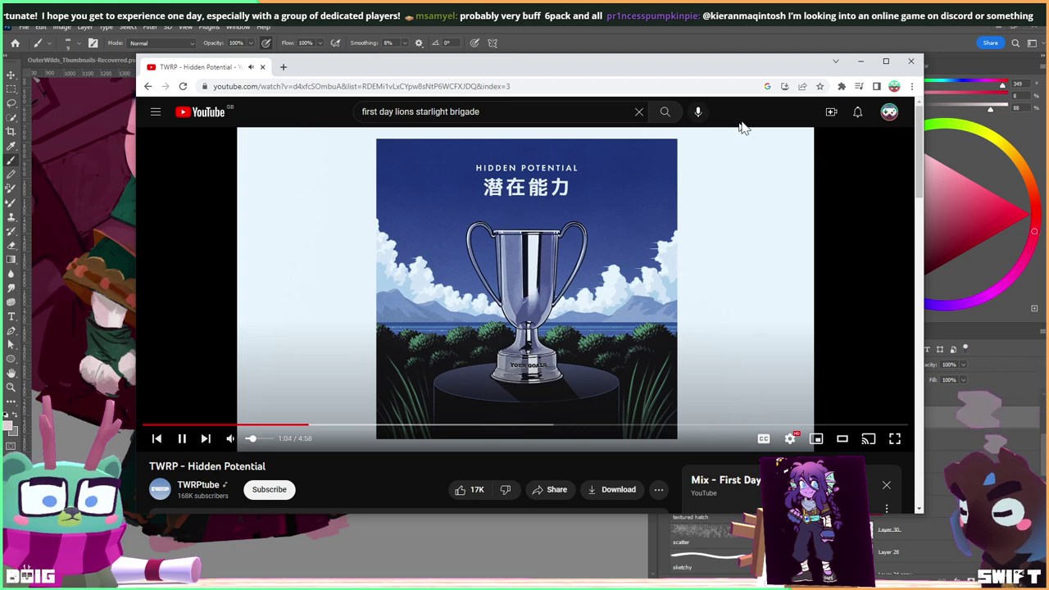
left_click(854, 65)
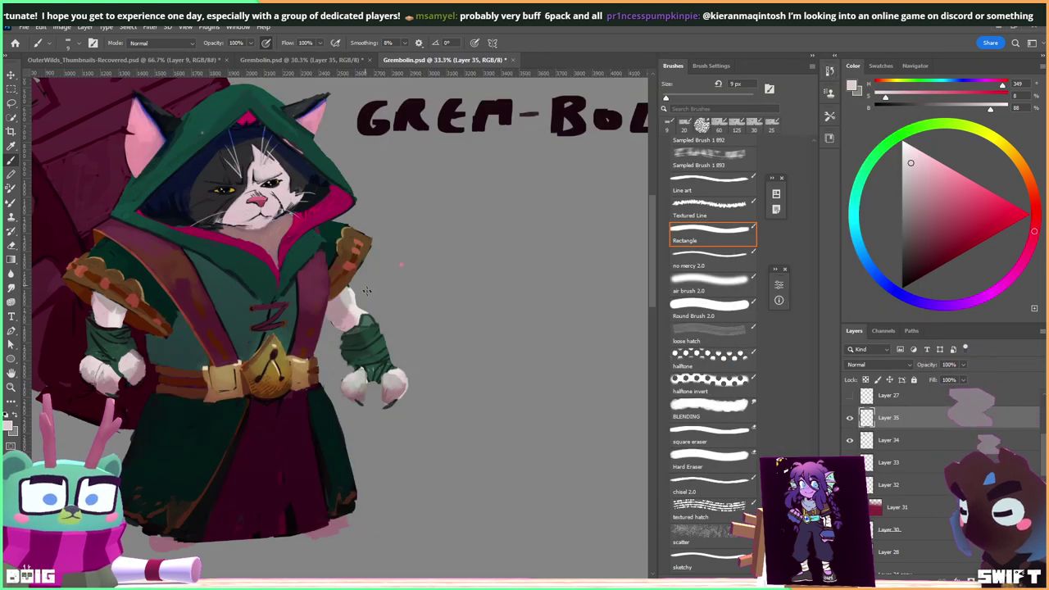
Touch up the fur on both paws and the upper arm below the smaller shoulder guard with sampled off-white, pale pink and greys.
left_click(357, 313, "alt")
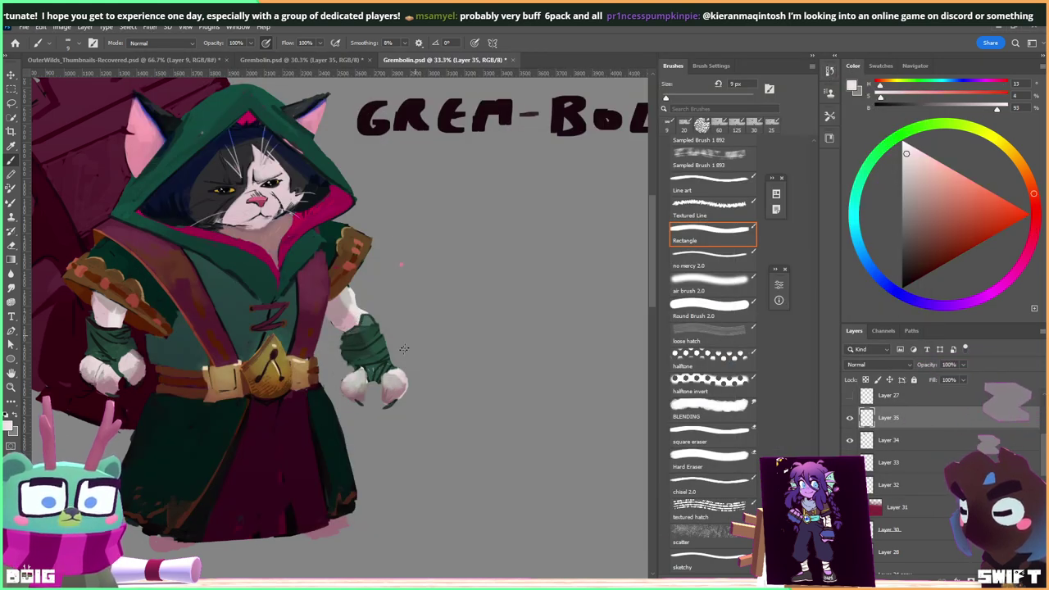
left_click(394, 381, "alt")
left_click(396, 378, "alt")
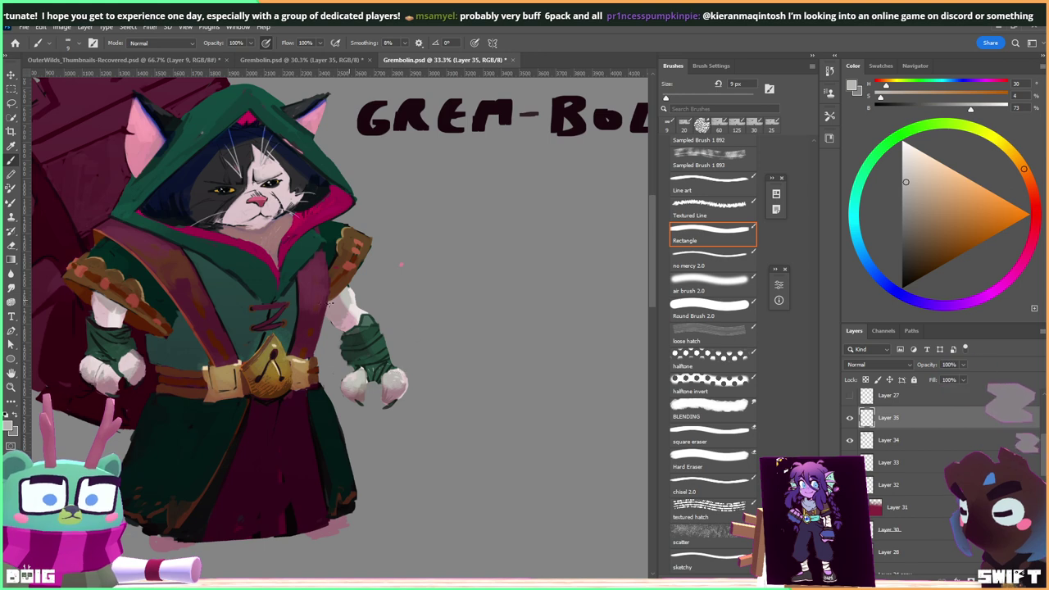
left_click(131, 359, "alt")
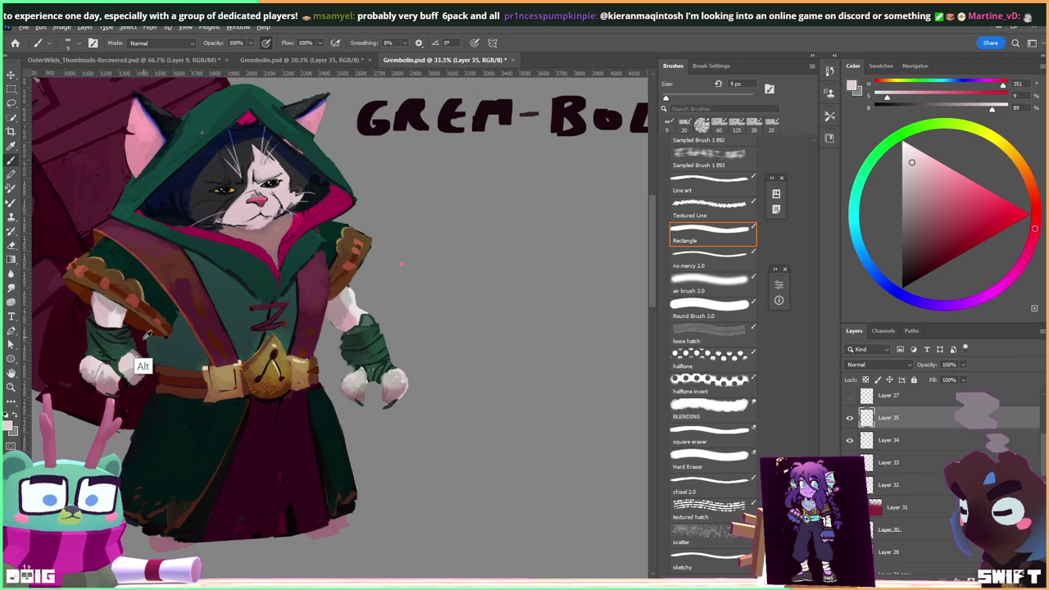
left_click(138, 358, "alt")
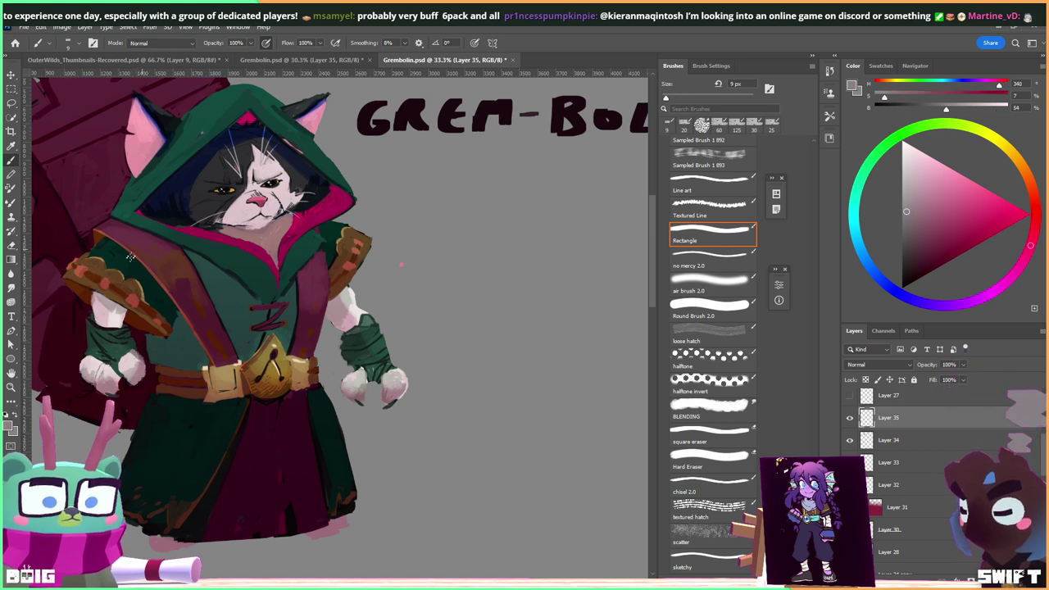
left_click(353, 305, "alt")
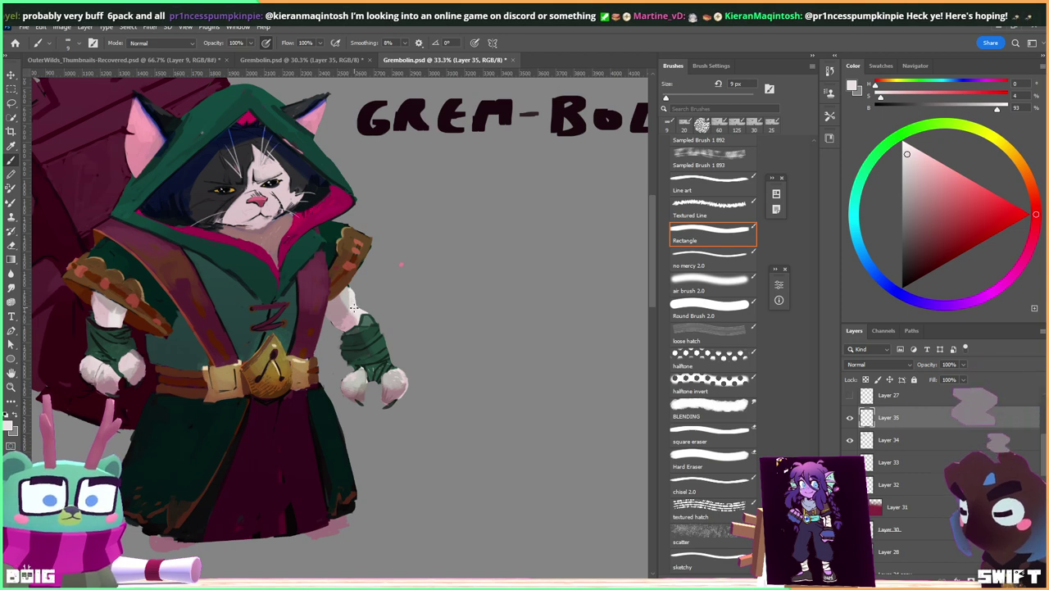
left_click(348, 294, "alt")
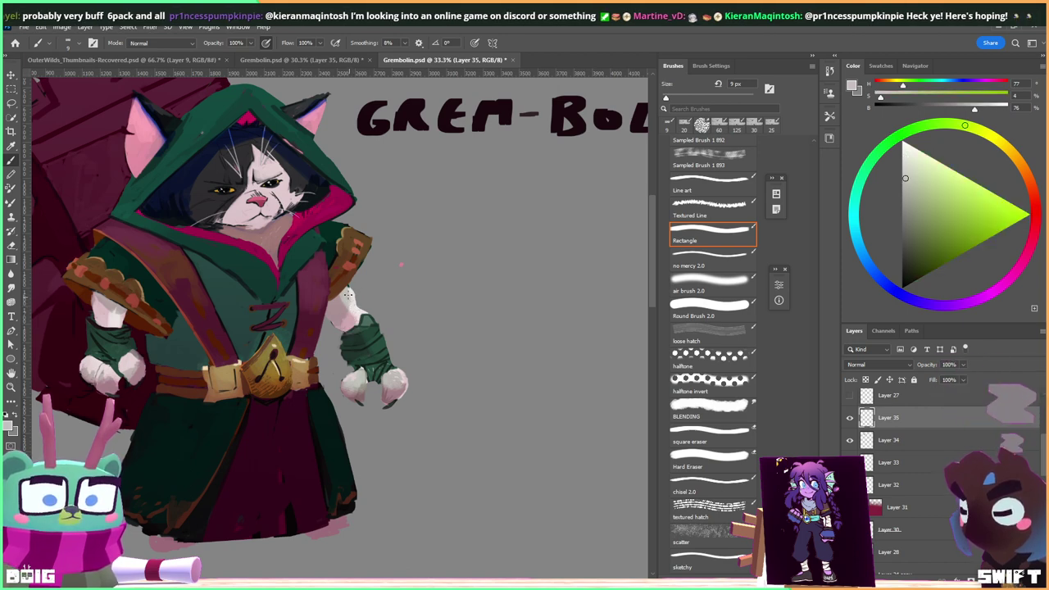
Refine the studs on the smaller shoulder guard with sampled brownish reds.
left_click(349, 271, "alt")
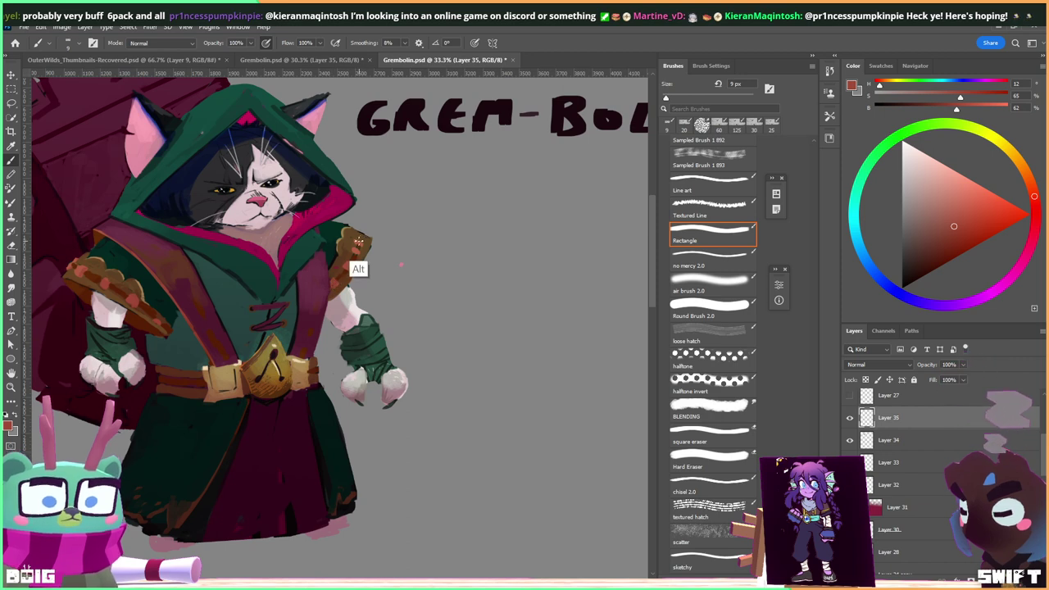
left_click(358, 236, "alt")
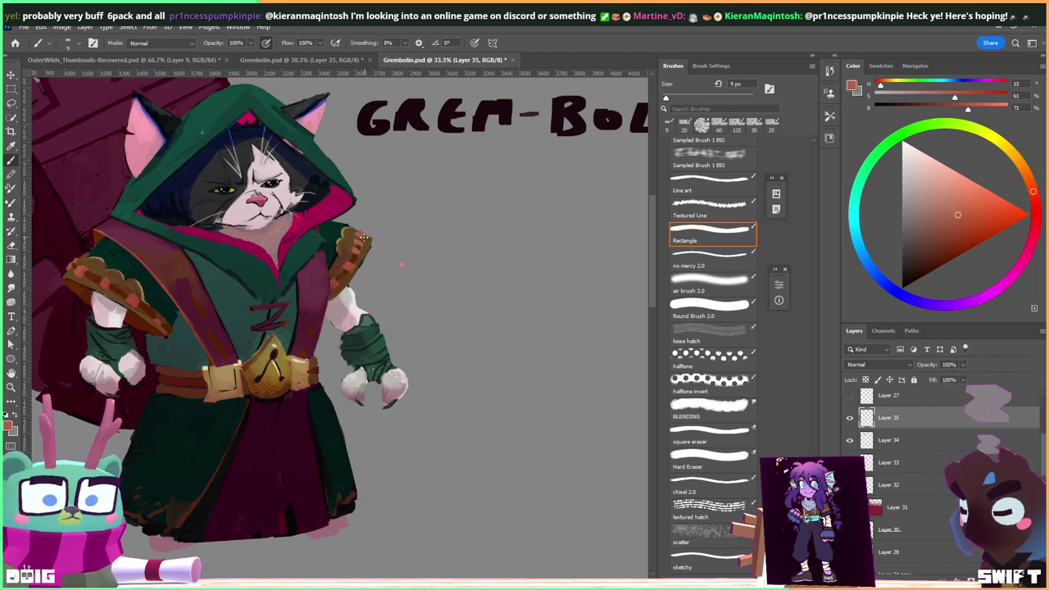
left_click(360, 236, "alt")
left_click(365, 239, "alt")
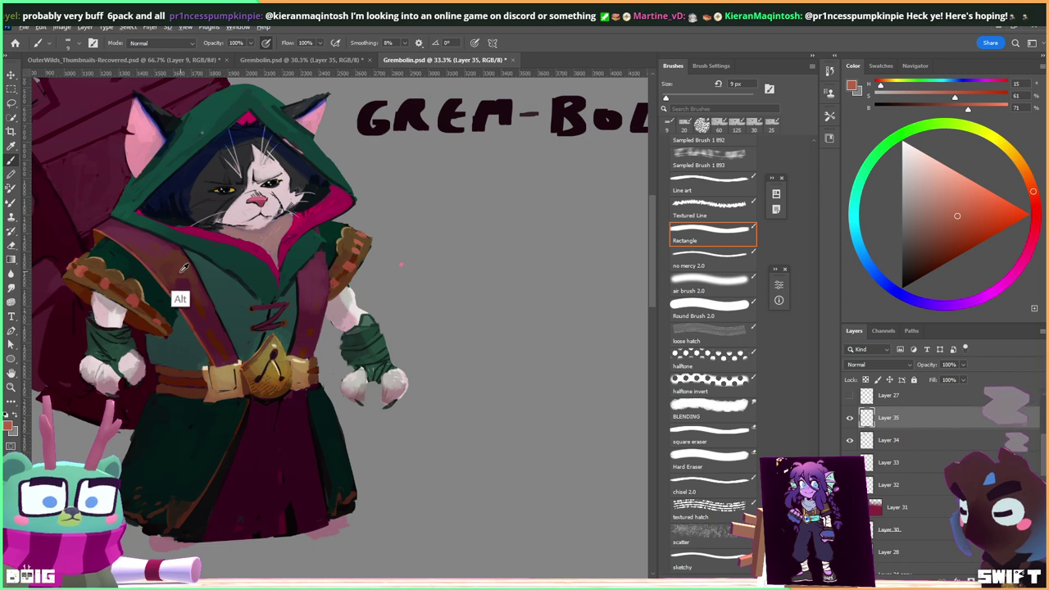
Touch up the two chest straps with sampled dark brown and plum tones.
left_click(194, 301, "alt")
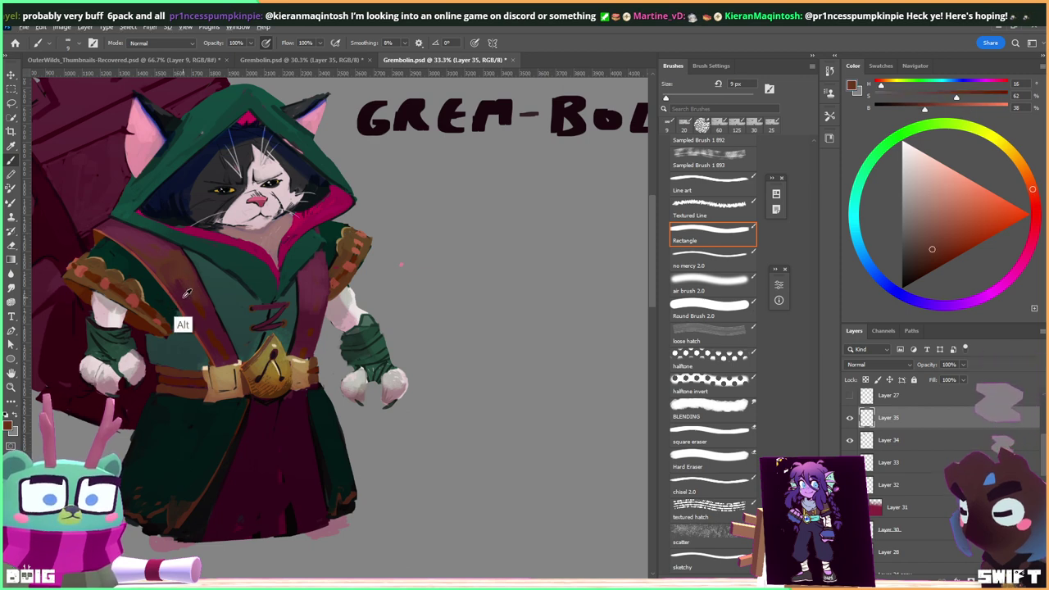
left_click(191, 289, "alt")
left_click(199, 289, "alt")
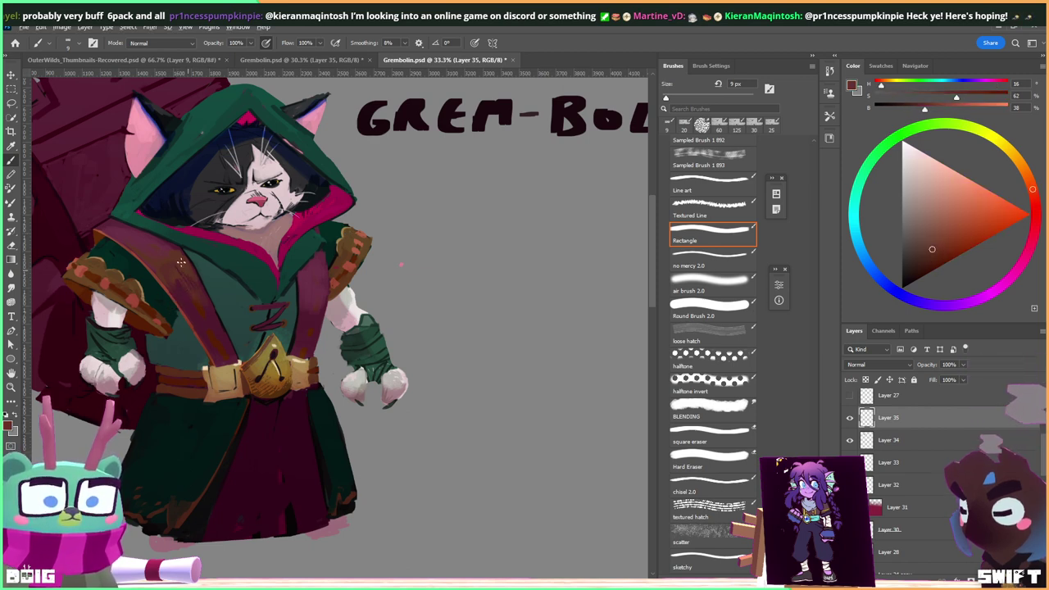
left_click(324, 284, "alt")
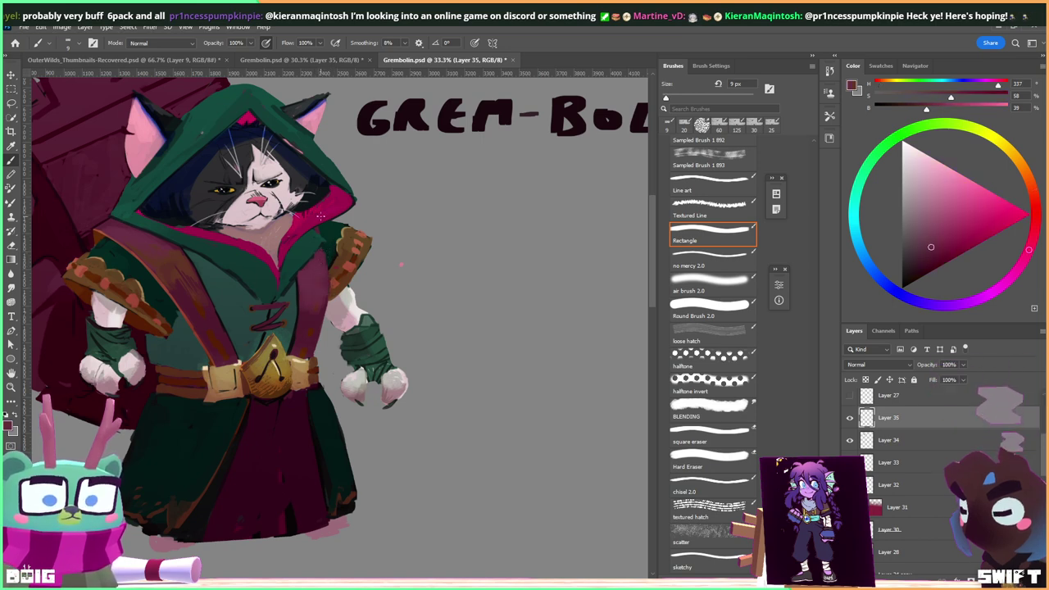
Sample the hood lining's magenta and enlarge the brush to 50 px.
left_click_drag(316, 320, 419, 385)
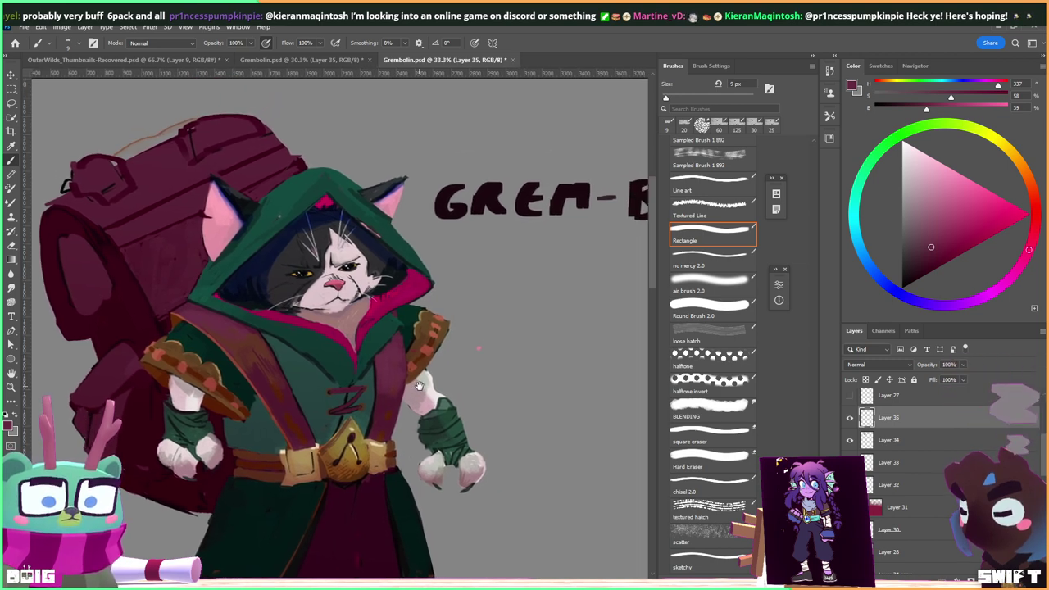
left_click(413, 314, "alt")
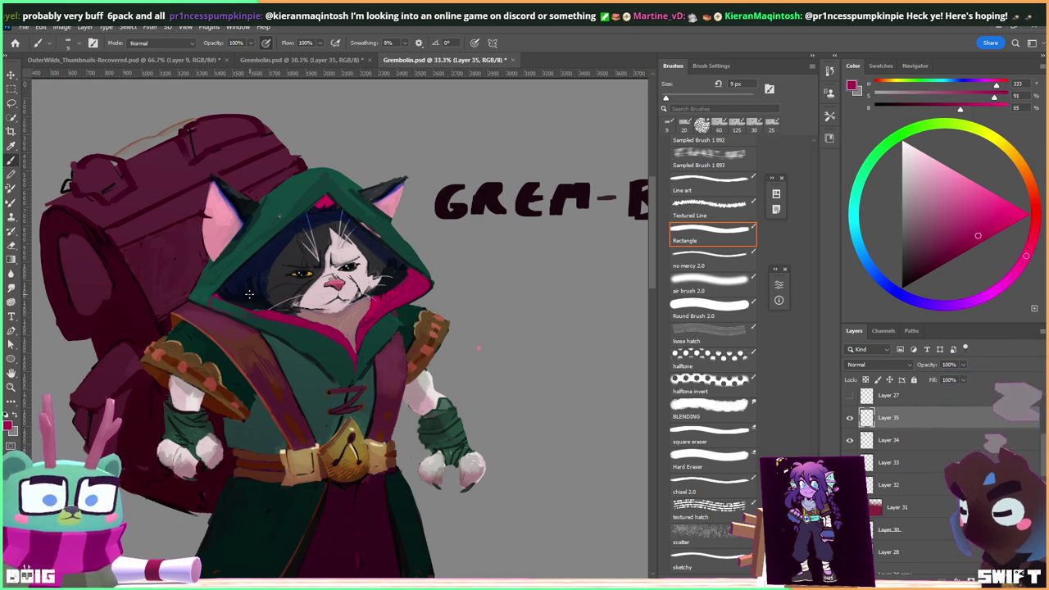
key("bracketright")
key("bracketright")
key("bracketright")
key("bracketright")
key("bracketright")
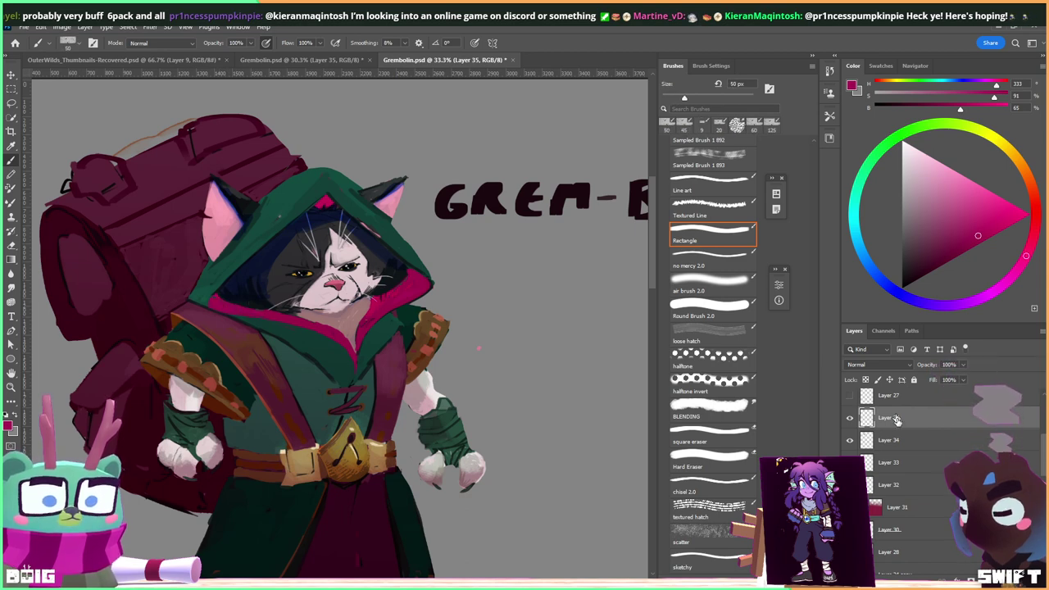
On Layer 34, lasso the hood's inner shadow, shift its hue to -35 and lightness to -23, and deselect it.
left_click(905, 443)
key("l")
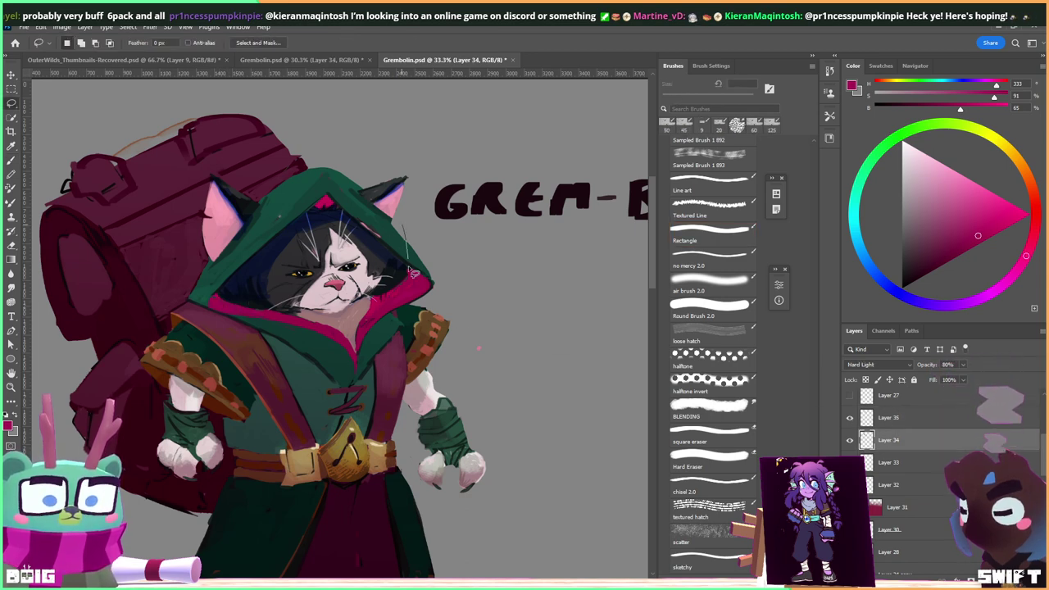
mouse_move(354, 209)
left_mouse_down()
mouse_move(197, 316)
mouse_move(410, 270)
left_mouse_up()
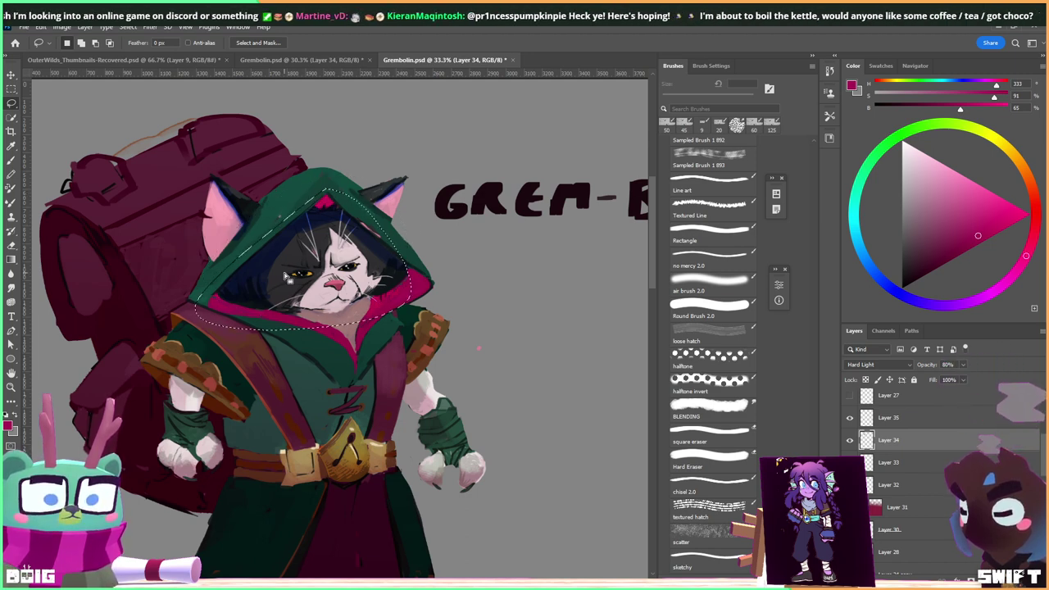
key("ctrl+u")
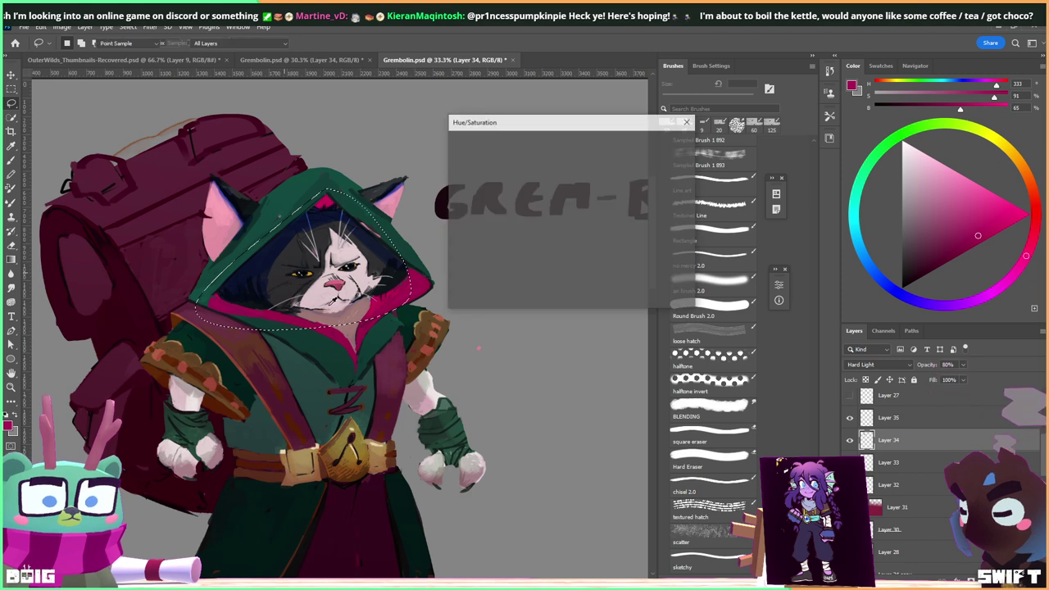
left_click_drag(539, 199, 527, 200)
left_click_drag(529, 255, 534, 261)
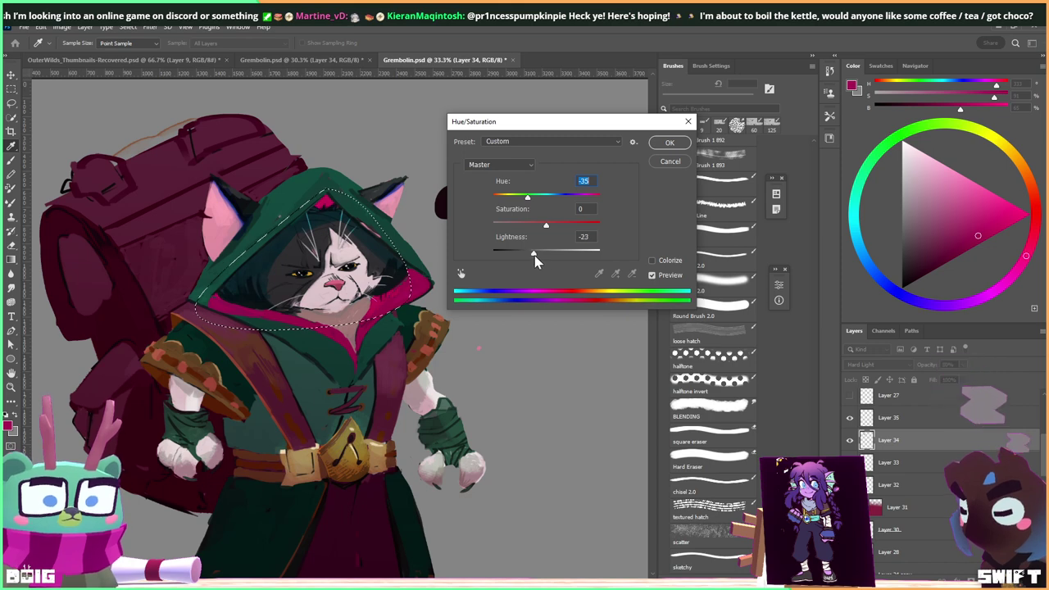
left_click(670, 142)
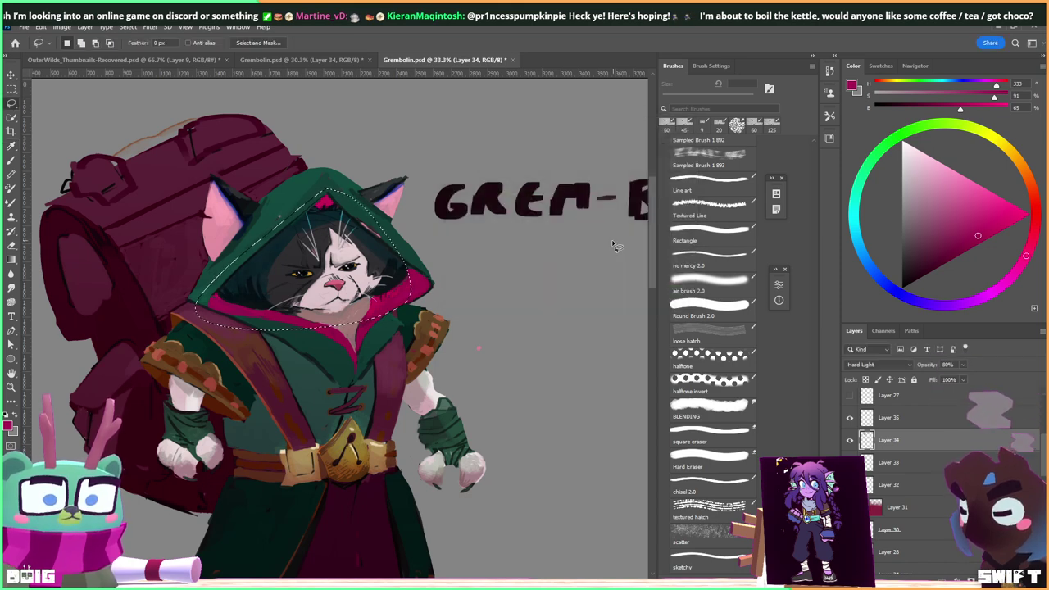
key("ctrl+d")
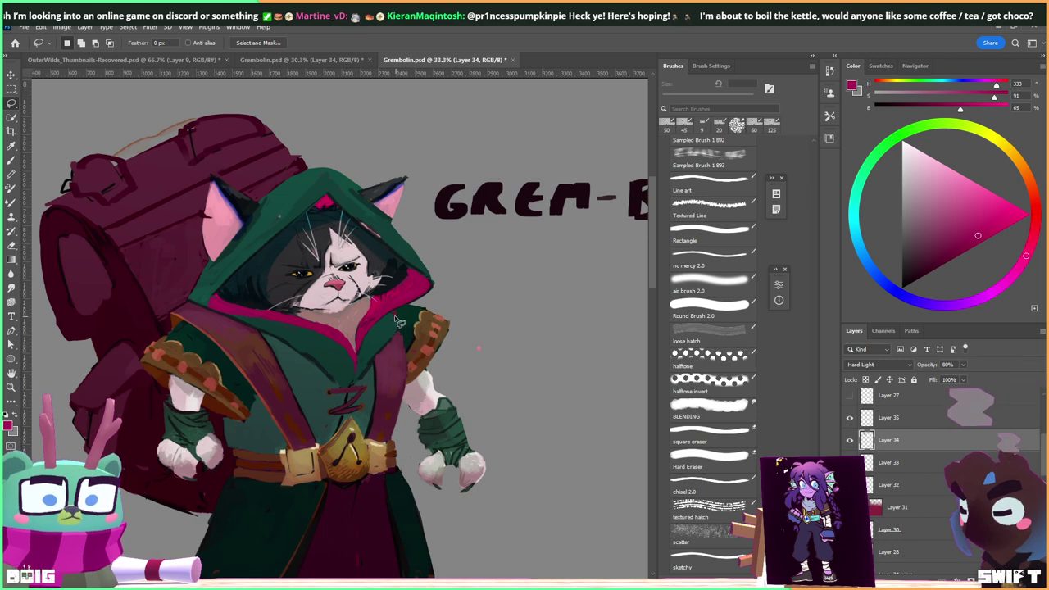
Return to Layer 35 and touch up the tunic between the larger shoulder guard and the belt with sampled dark teals.
left_click_drag(365, 368, 396, 302)
scroll(419, 338, "down", 1)
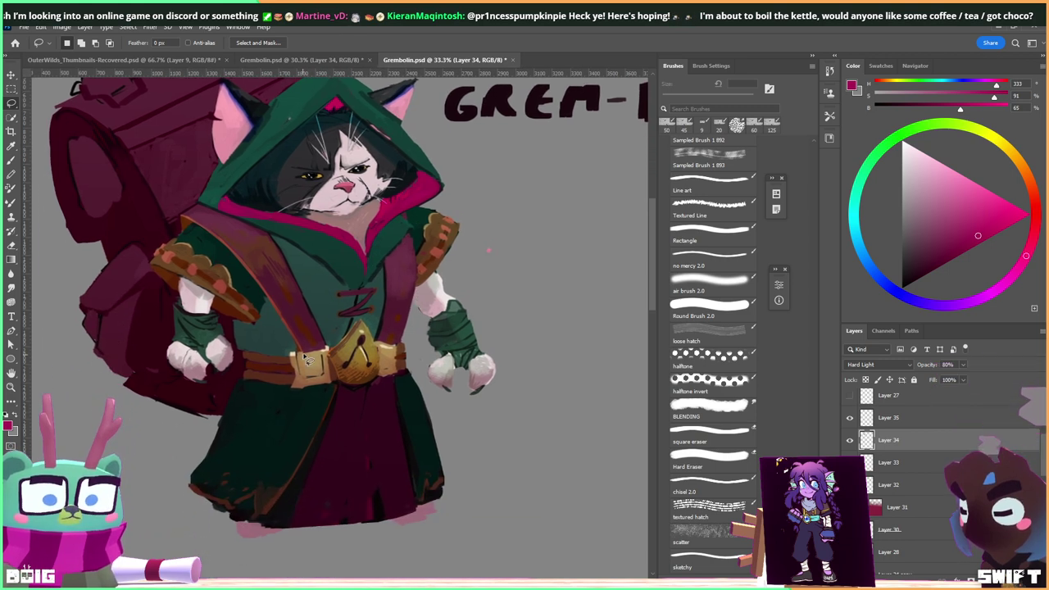
left_click(893, 421)
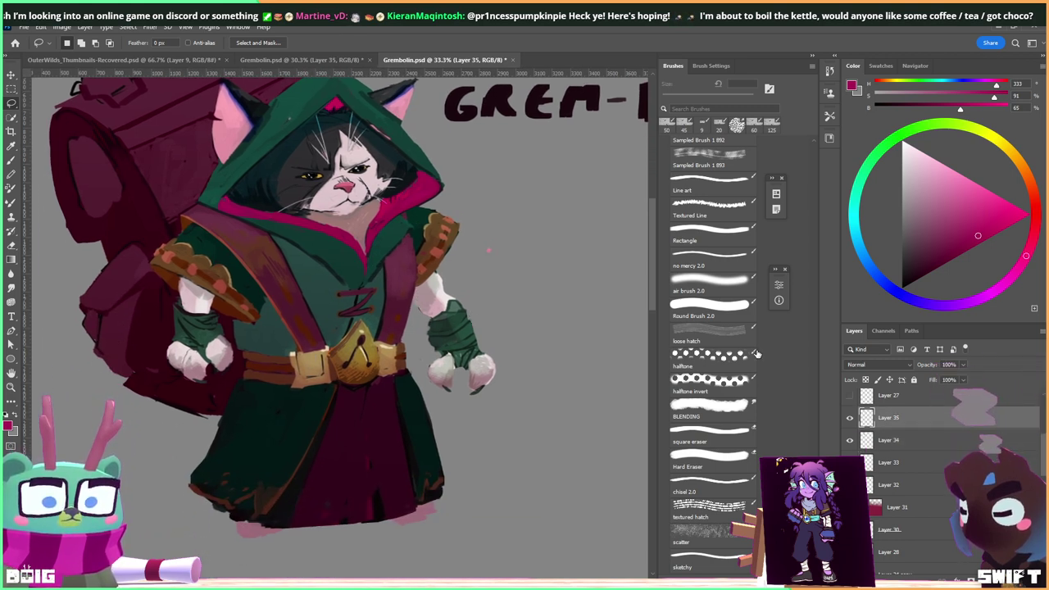
key("b")
key("alt")
left_click(289, 348, "alt")
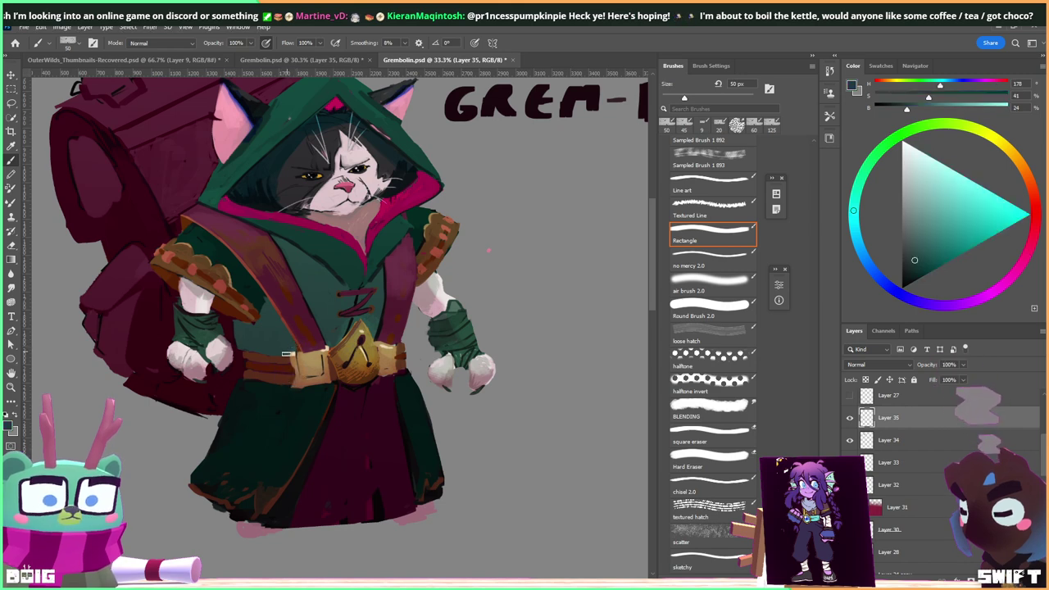
left_click(255, 326, "alt")
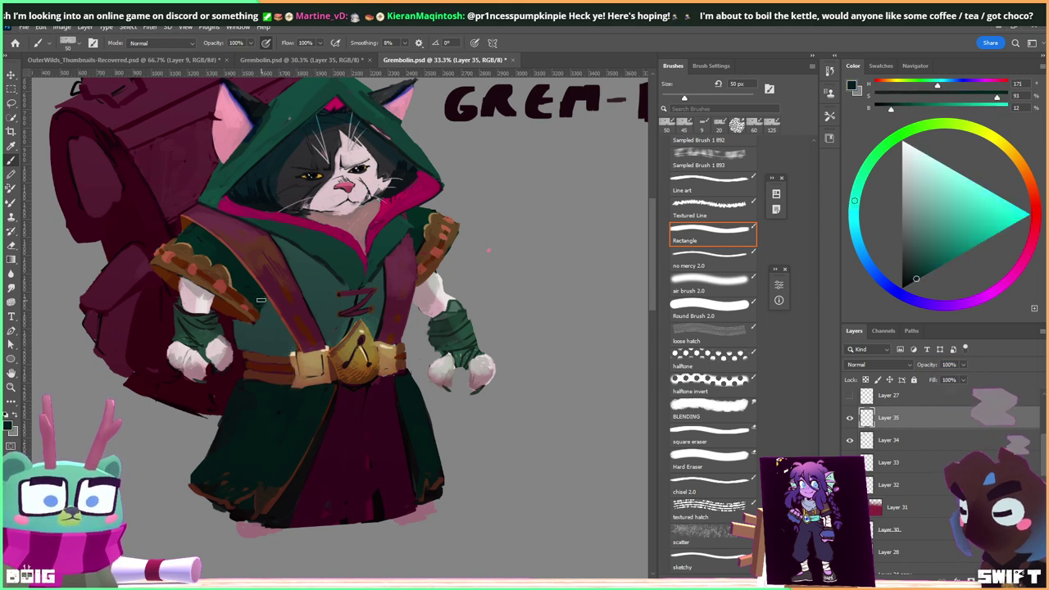
Touch up the hood's outer edge beside the backpack and the collar below it with sampled dark greens.
left_click_drag(367, 246, 356, 352)
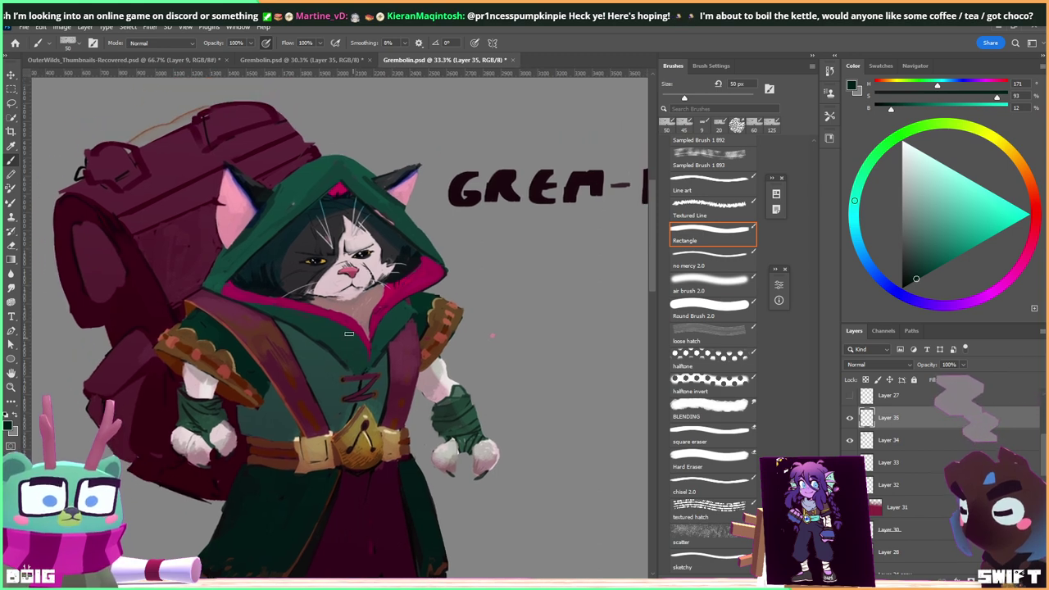
left_click(231, 290, "alt")
left_click(220, 307, "alt")
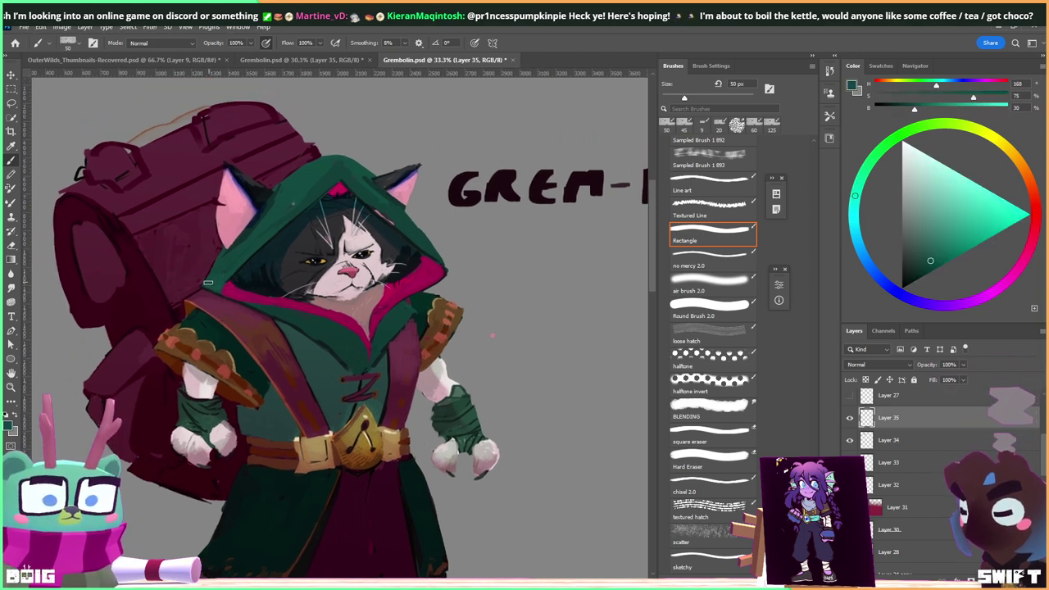
scroll(467, 253, "up", 2)
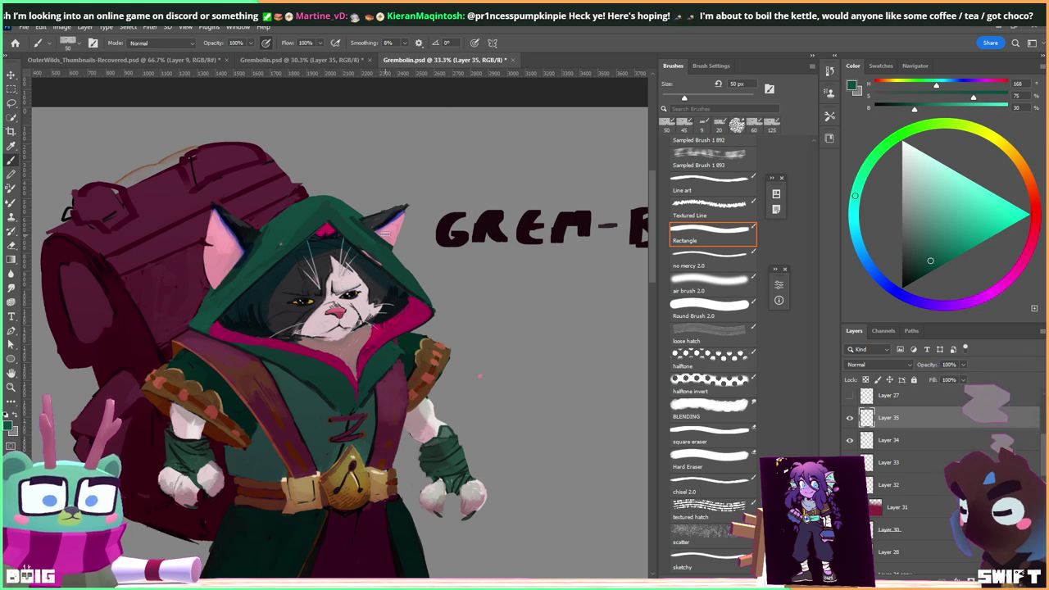
key("alt")
left_click(267, 346, "alt")
scroll(371, 302, "down", 2)
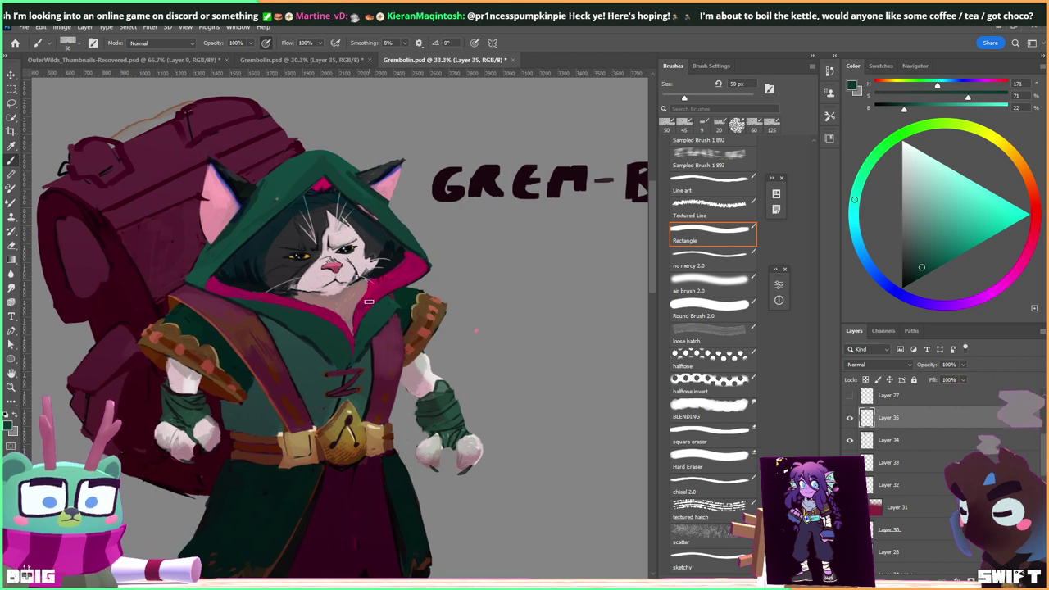
Touch up the tunic below the hood's point and above the chest lacing with sampled teals, reducing the brush to 25 px.
left_click(319, 358, "alt")
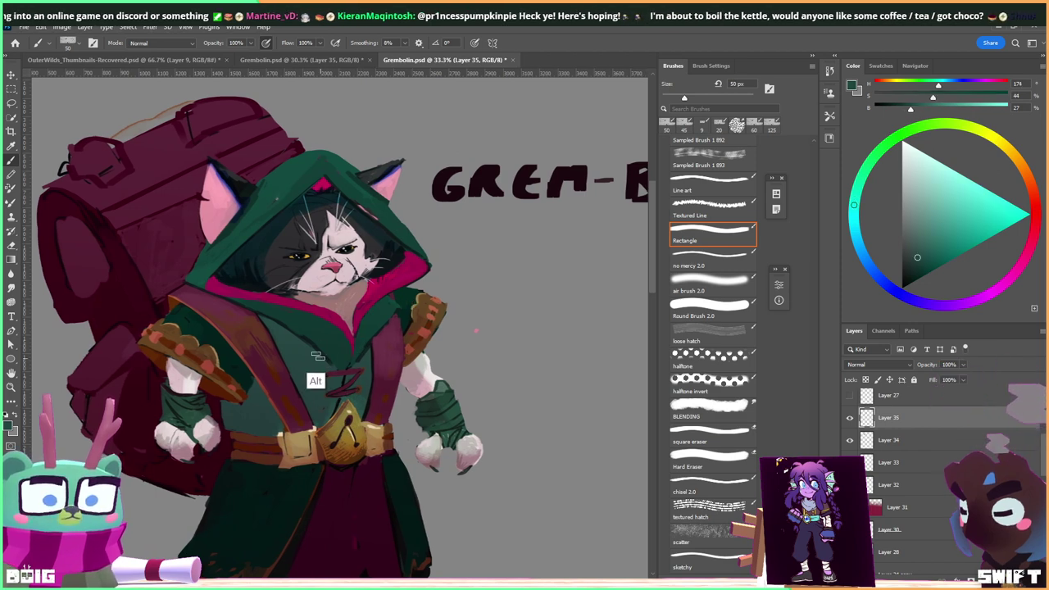
left_click(319, 358, "alt")
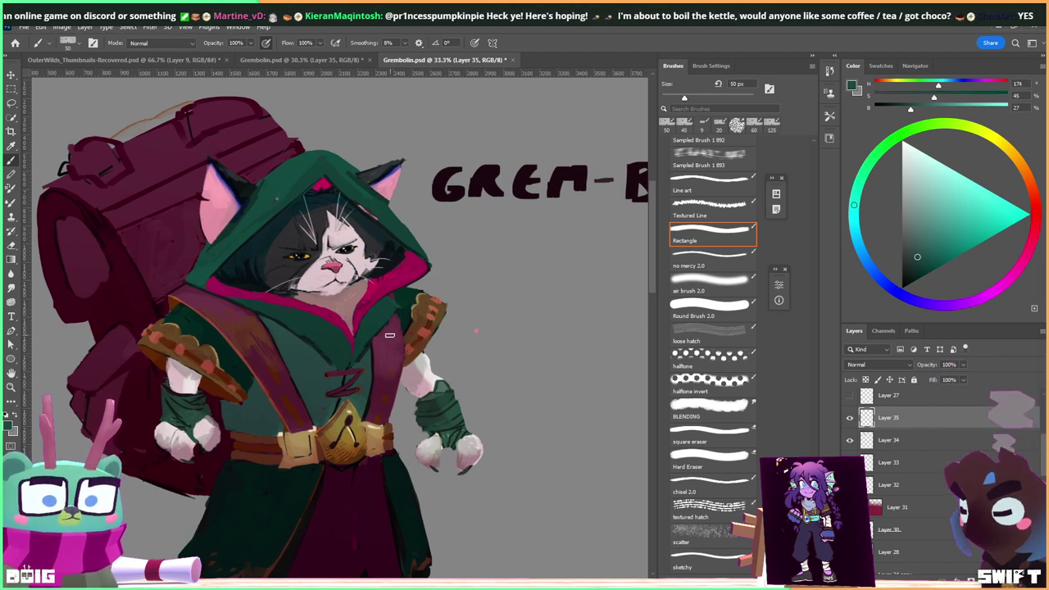
left_click(337, 344, "alt")
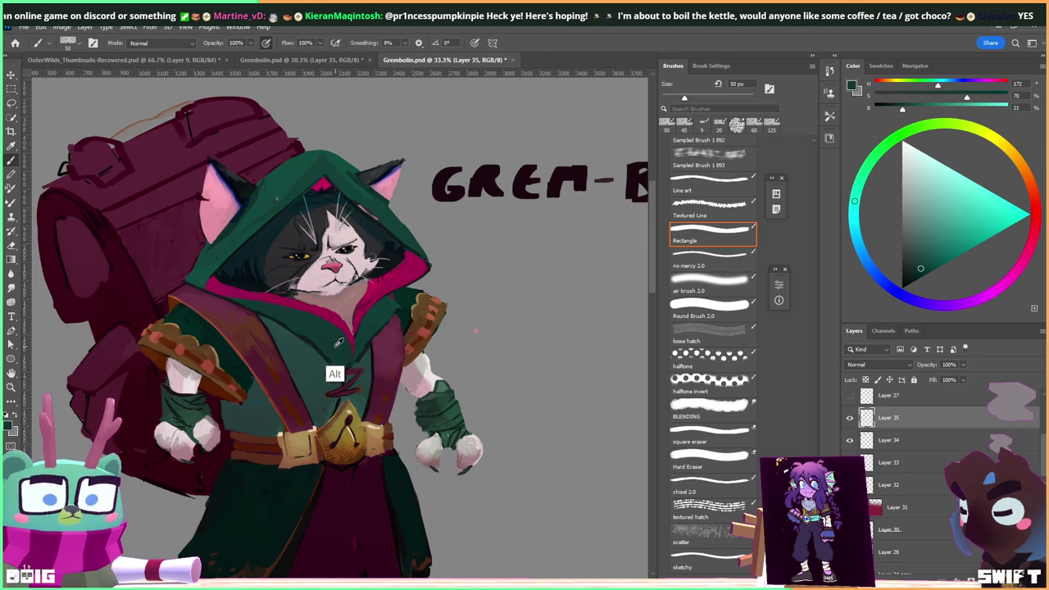
left_click(367, 356, "alt")
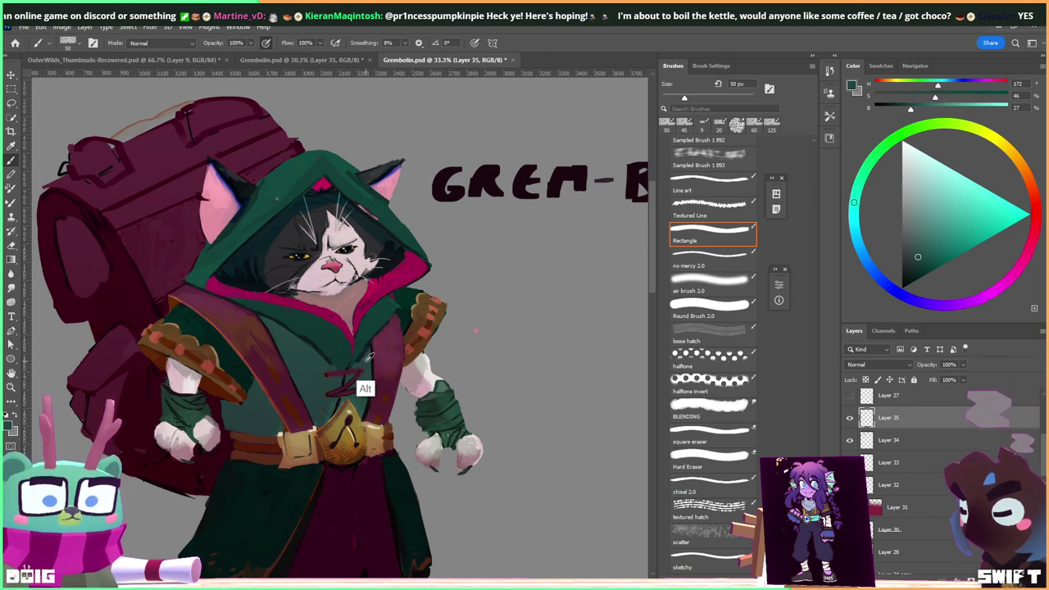
key("bracketleft")
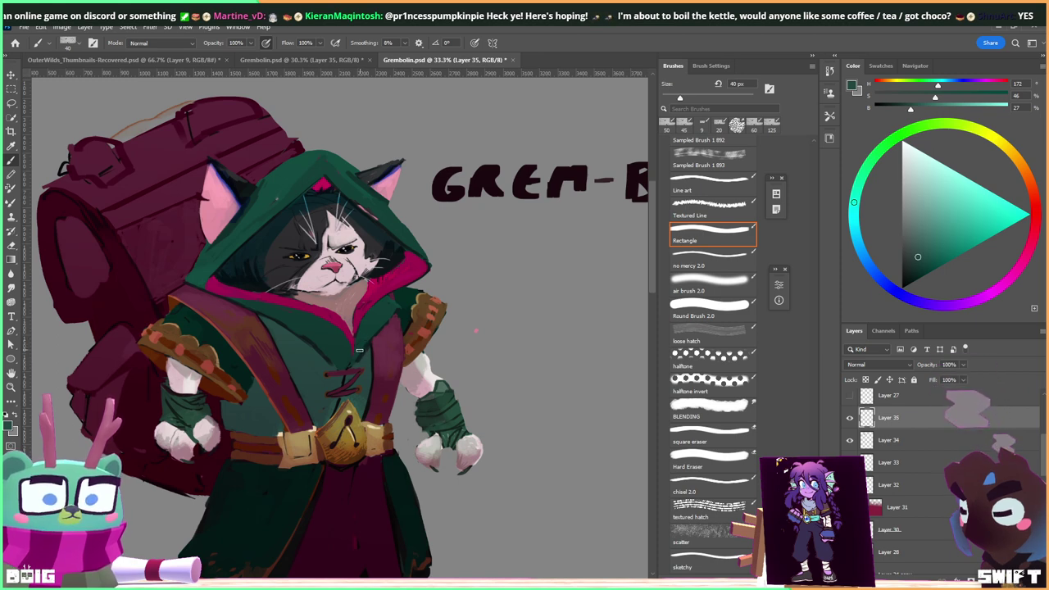
key("bracketleft")
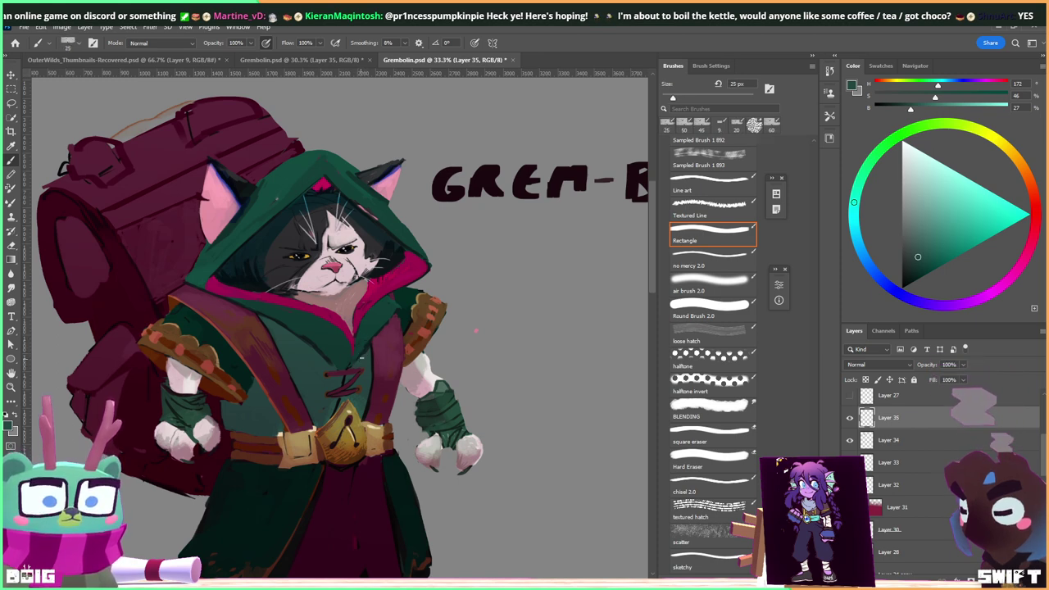
Refine the tunic between the shoulder strap and the collar with sampled near-black and teal, including the area below the hood's point.
left_click(283, 354, "alt")
left_click(303, 339, "alt")
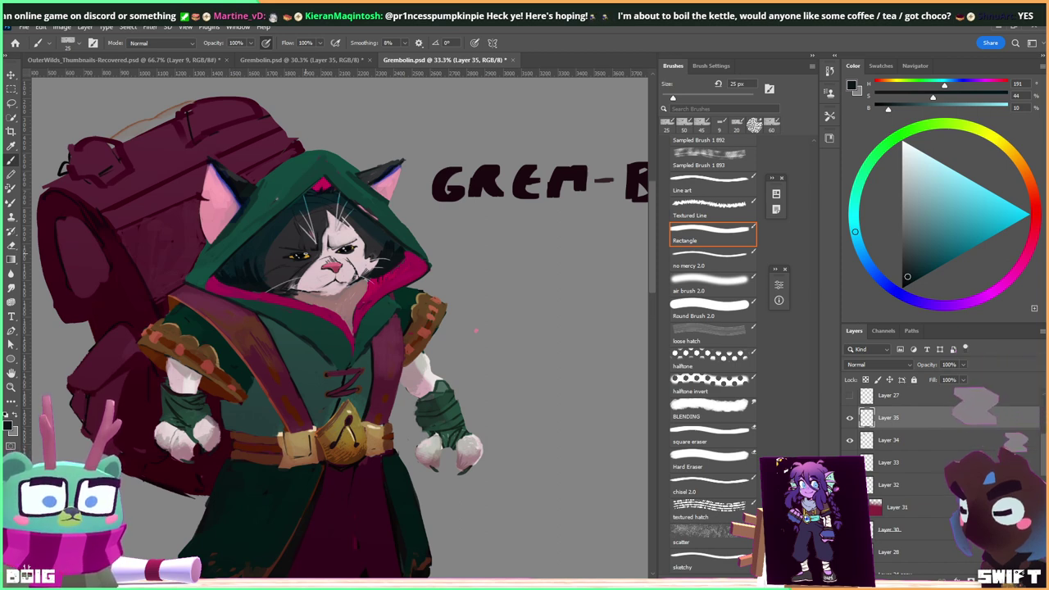
left_click(288, 352, "alt")
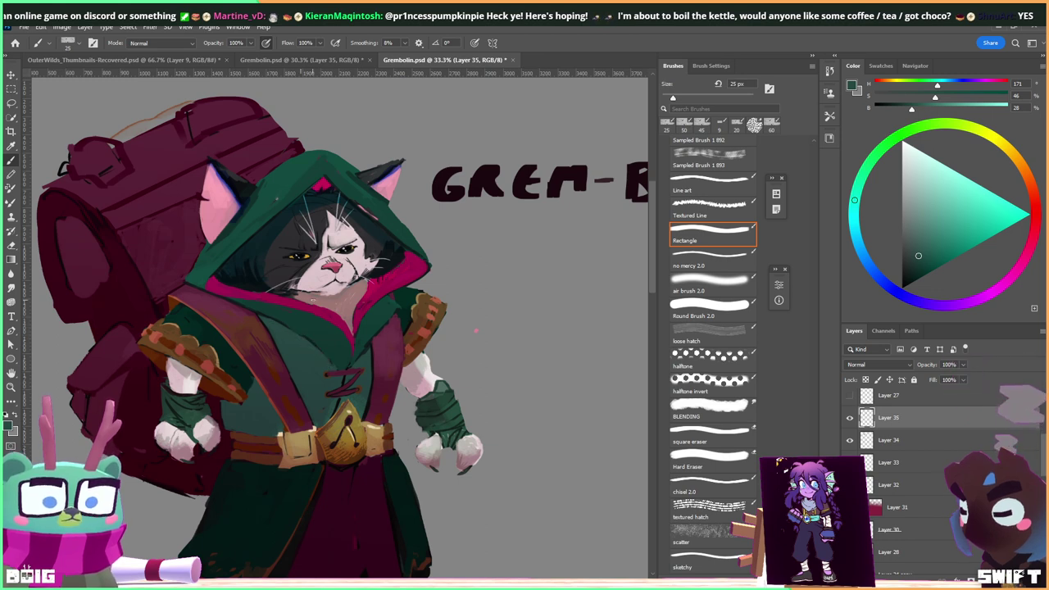
left_click(306, 326, "alt")
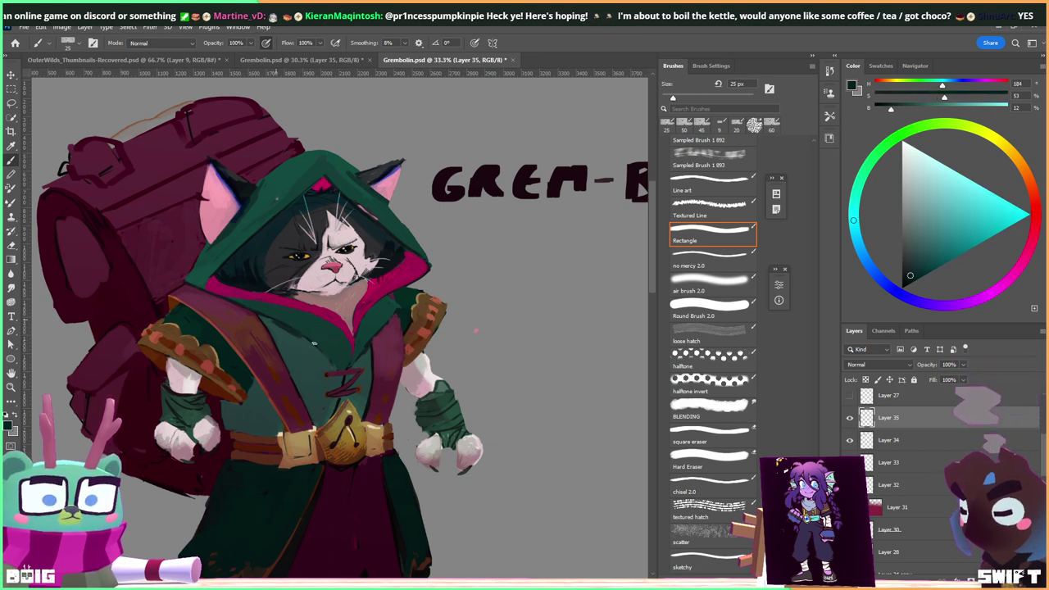
left_click(288, 365, "alt")
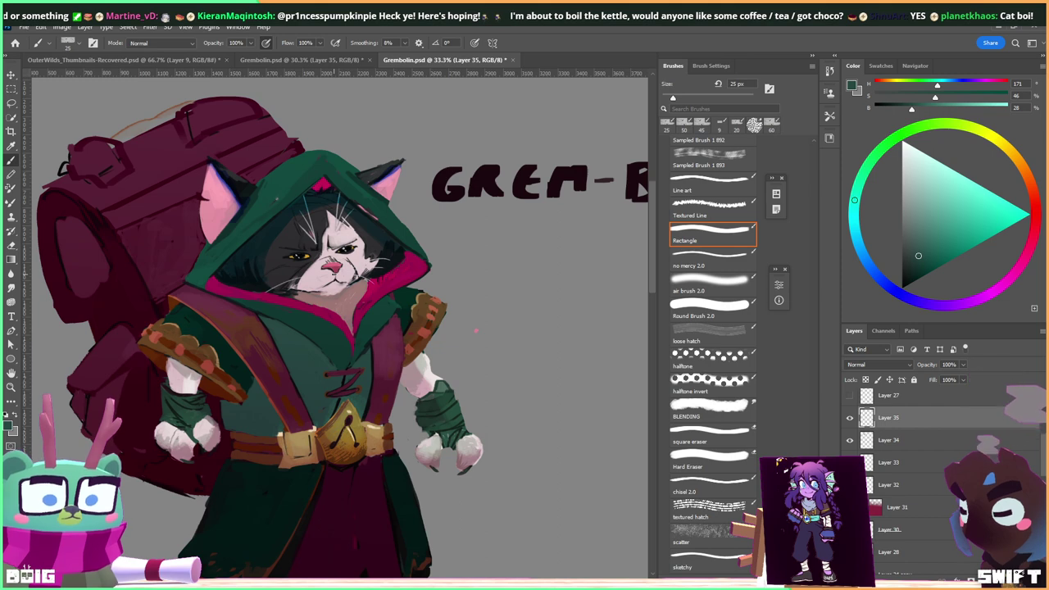
left_click(357, 354, "alt")
left_click(368, 351, "alt")
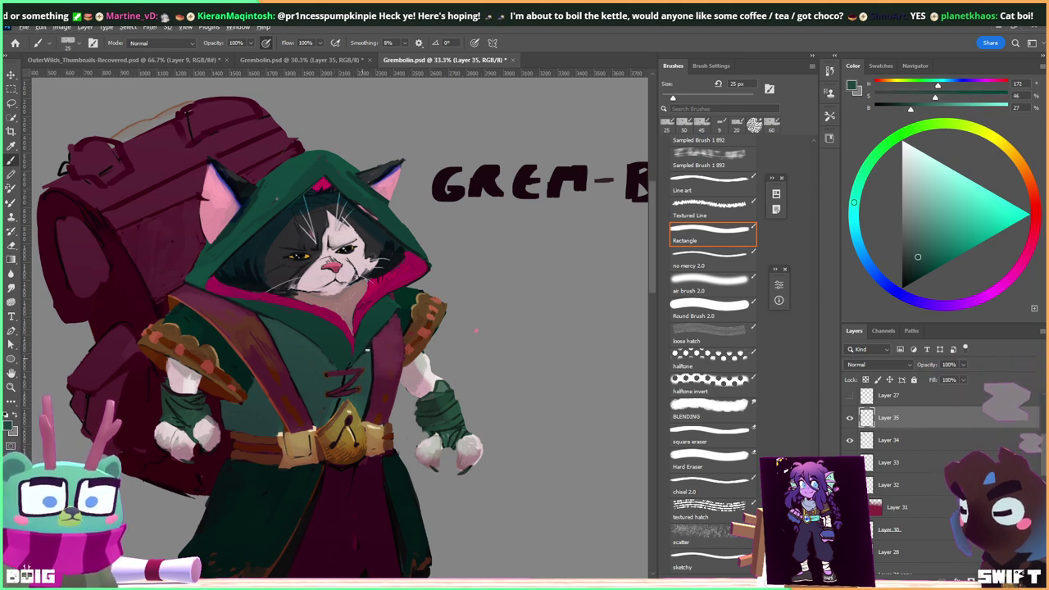
Touch up the paw beside the backpack with a sampled dusty pink and the tunic beside the strap with its sampled teal.
left_click_drag(362, 313, 318, 296)
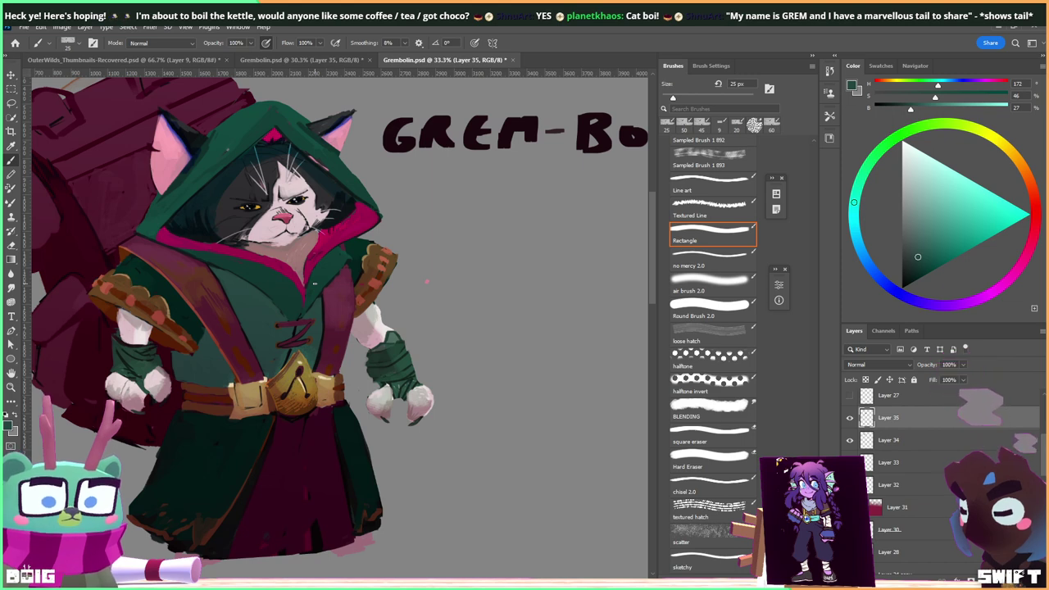
left_click(130, 398, "alt")
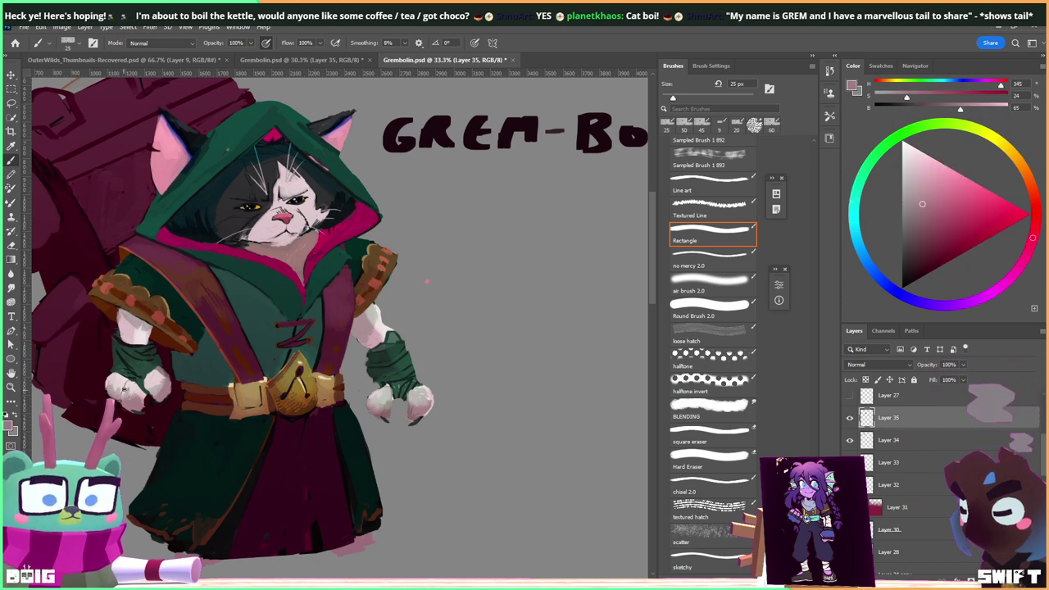
left_click_drag(279, 306, 323, 346)
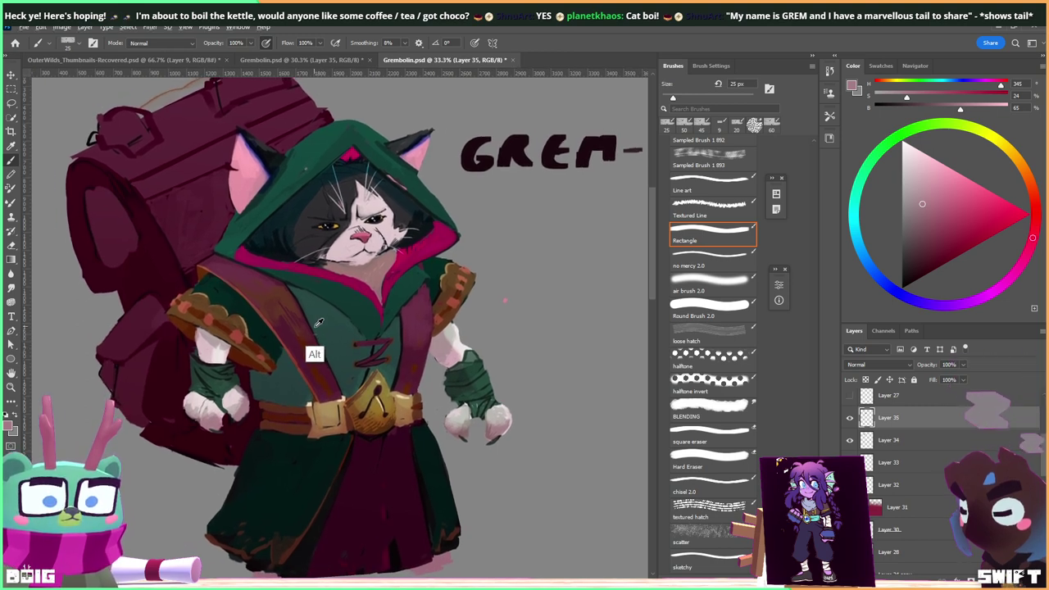
left_click(325, 338, "alt")
left_click_drag(367, 308, 385, 295)
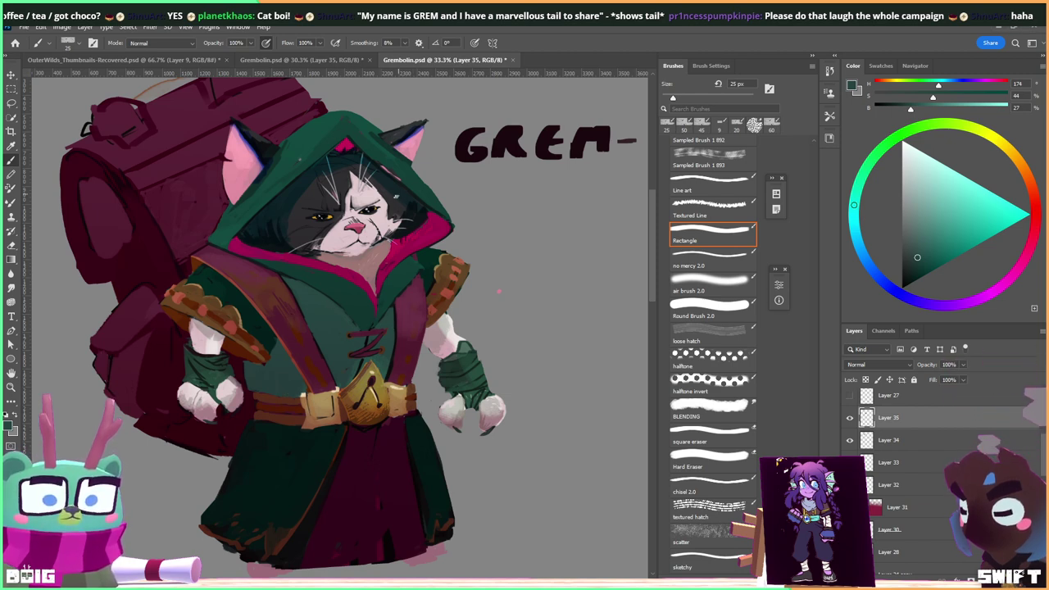
Sample the pale pink-white face fur and touch up the fur between the nose and the eye.
left_click_drag(396, 283, 351, 326)
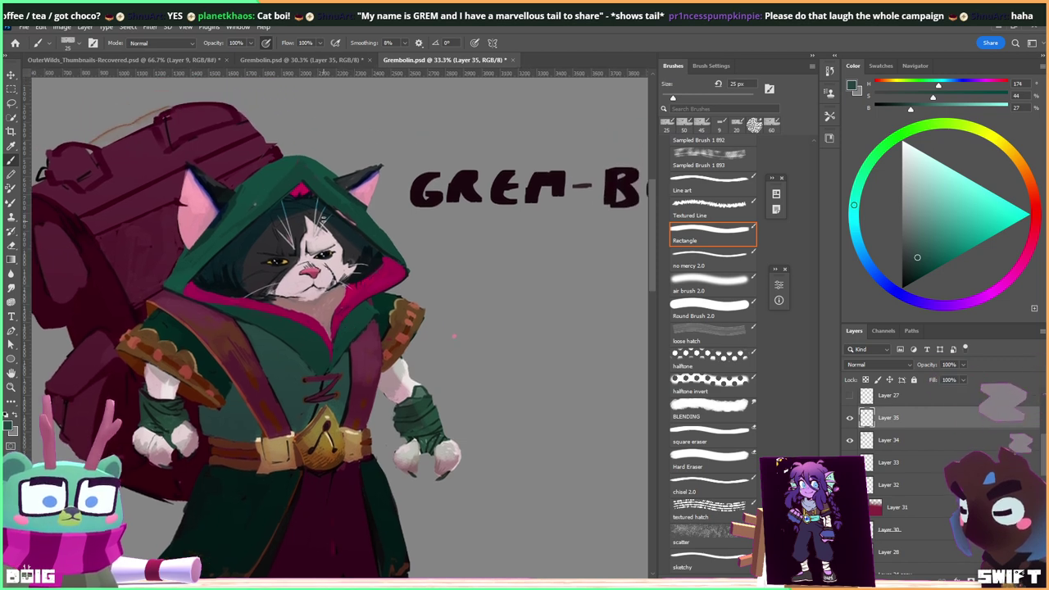
key("ctrl+plus")
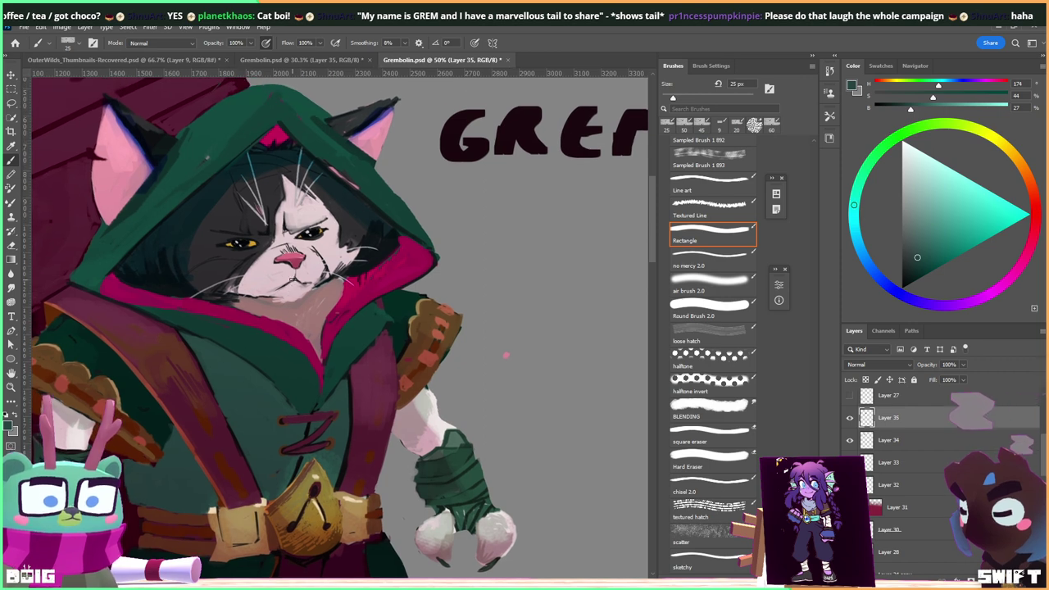
left_click(319, 276, "alt")
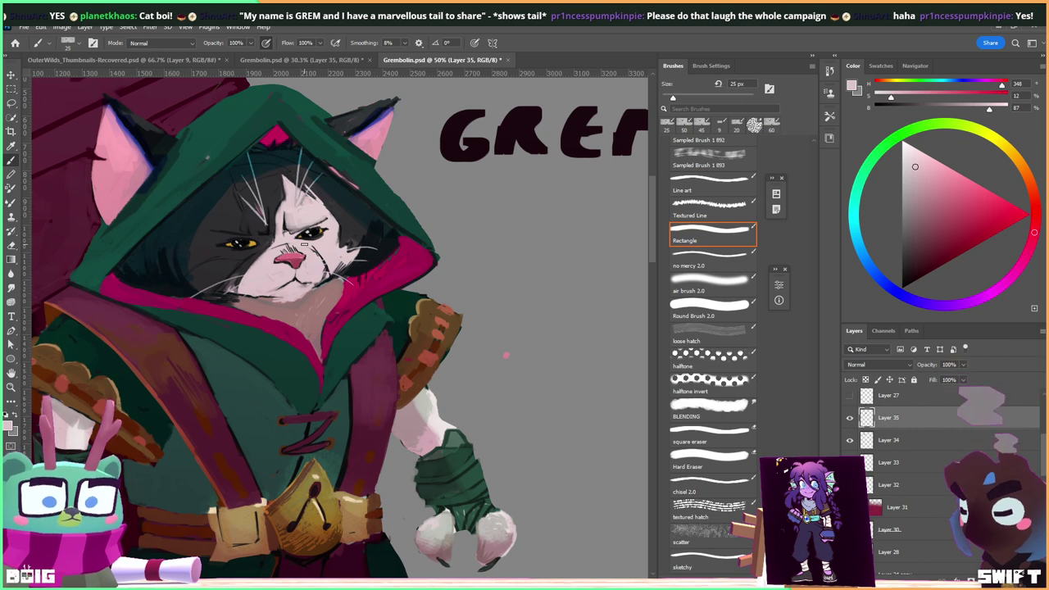
Refine the forearm and the top of its wrap beside the backpack with sampled near-black and dark green.
left_click_drag(105, 371, 146, 382)
left_click(144, 413, "alt")
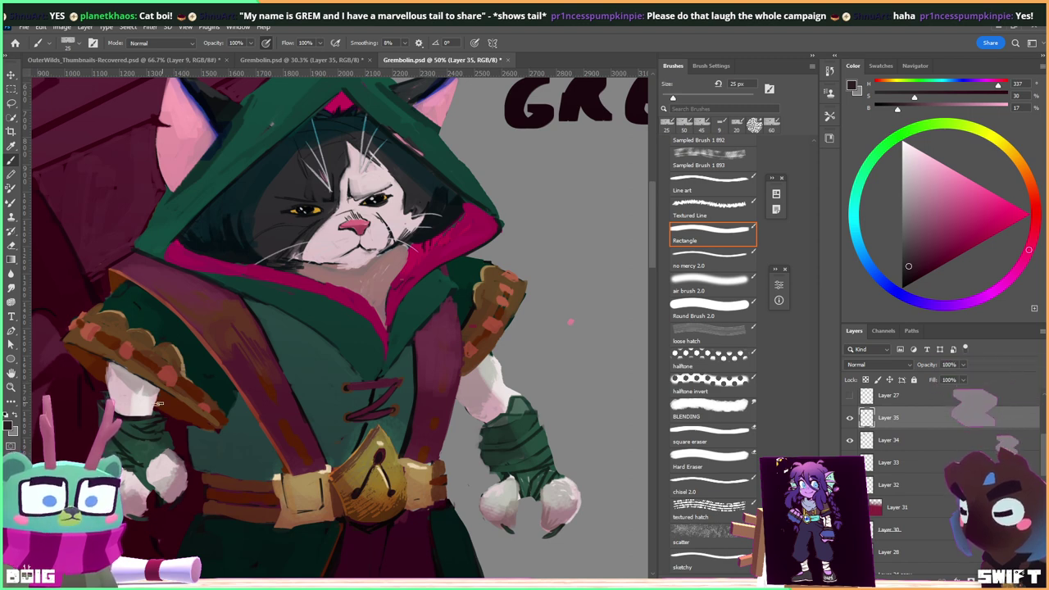
left_click_drag(141, 416, 178, 401)
key("alt")
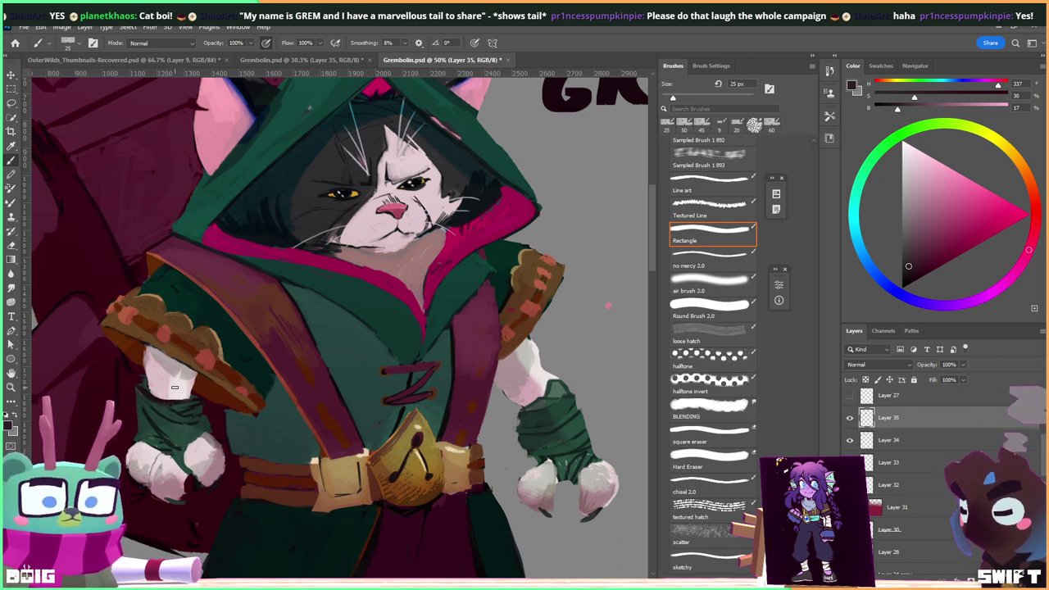
left_click(175, 428, "alt")
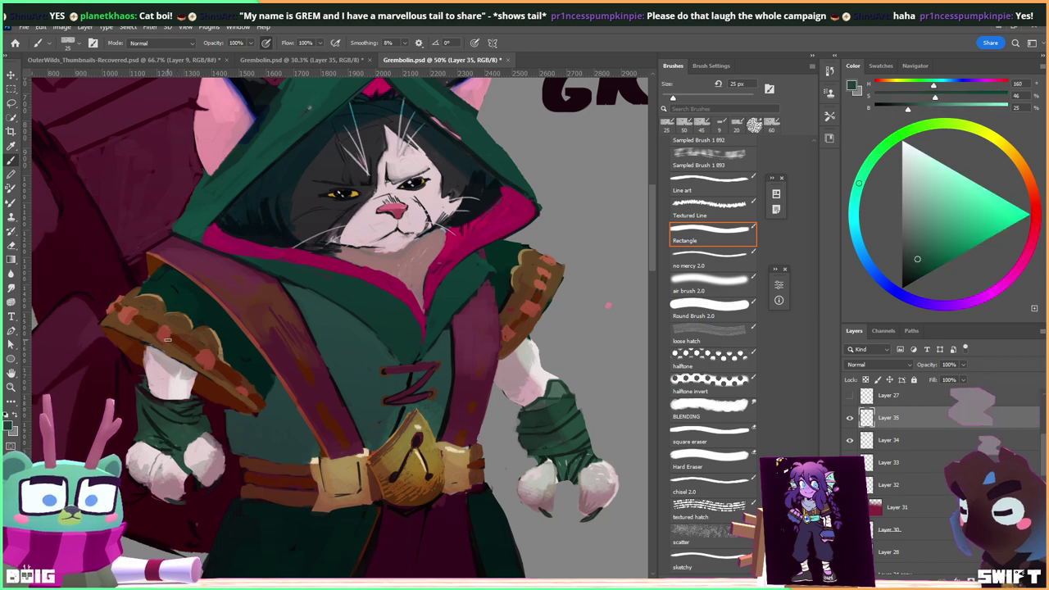
Switch to the YouTube browser window to check the music that is playing.
key("super+d")
key("super+d")
key("alt+Tab")
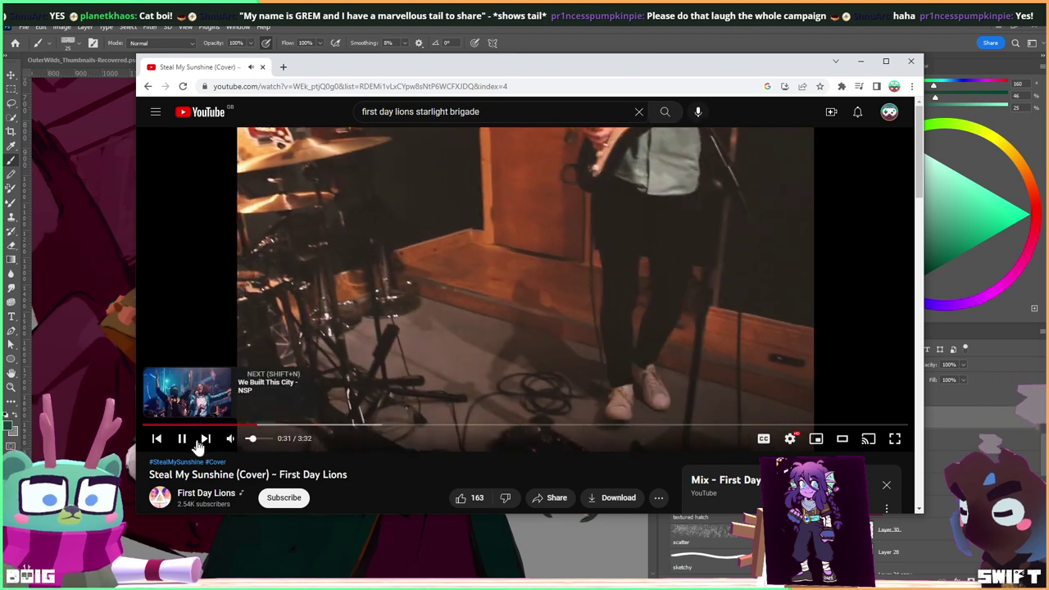
Pause and resume the song video, and switch back to the Grembolin painting in Photoshop.
left_click(181, 438)
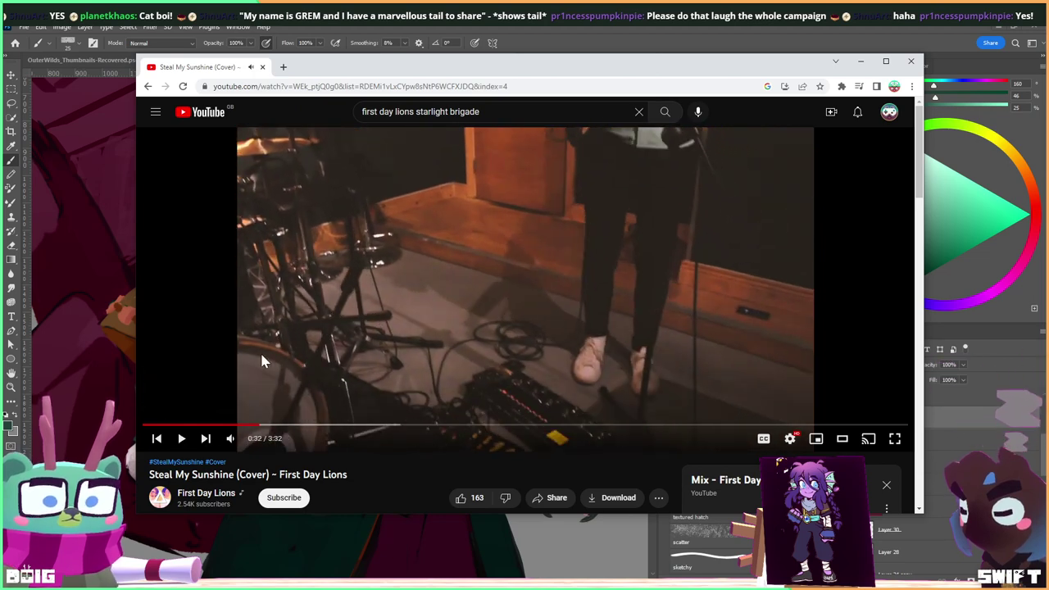
left_click(182, 440)
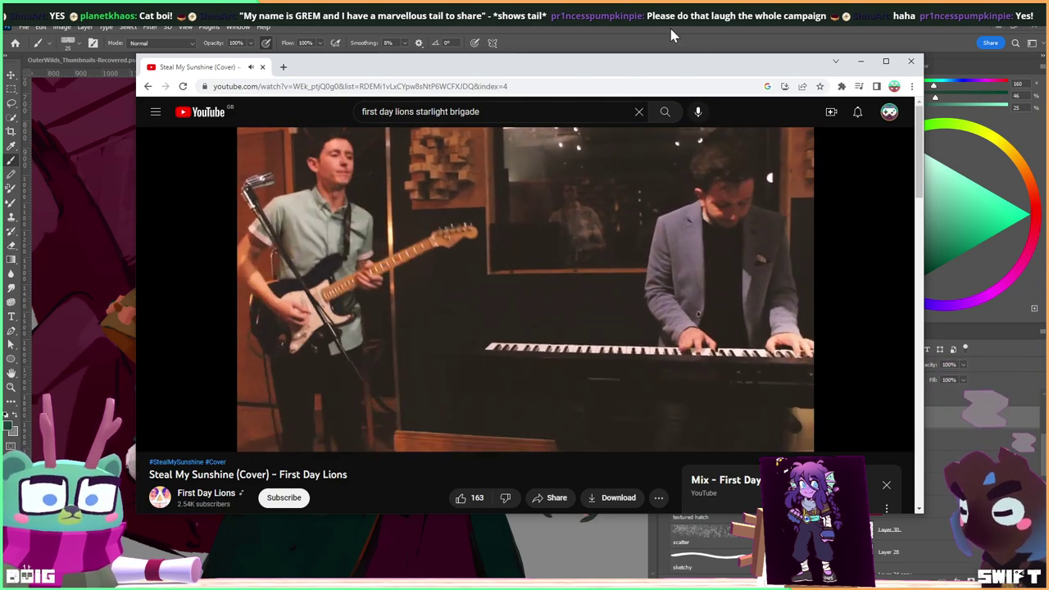
left_click(861, 61)
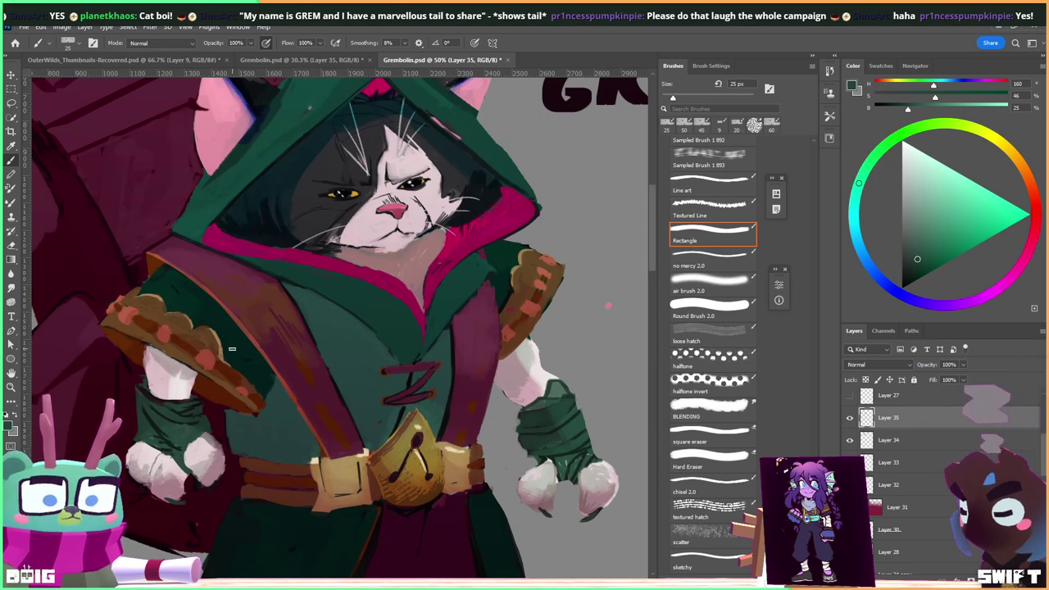
Touch up the scalloped trim on the cat's shoulder guards with sampled brown, tan and dark green tones using the 25 px brush.
left_click(218, 362, "alt")
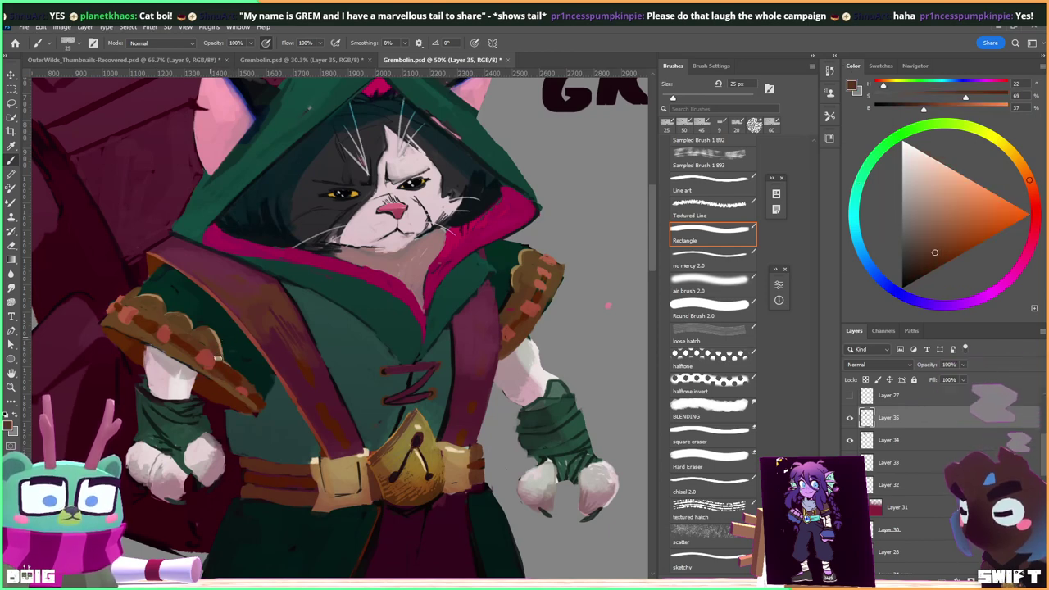
left_click_drag(464, 302, 376, 325)
left_click(430, 295, "alt")
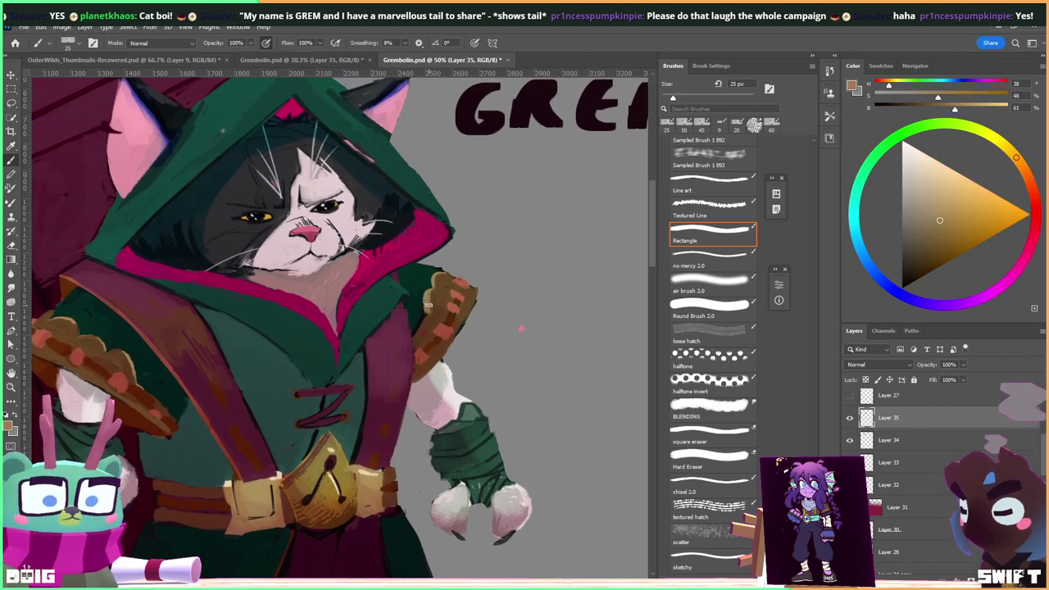
left_click(432, 305, "alt")
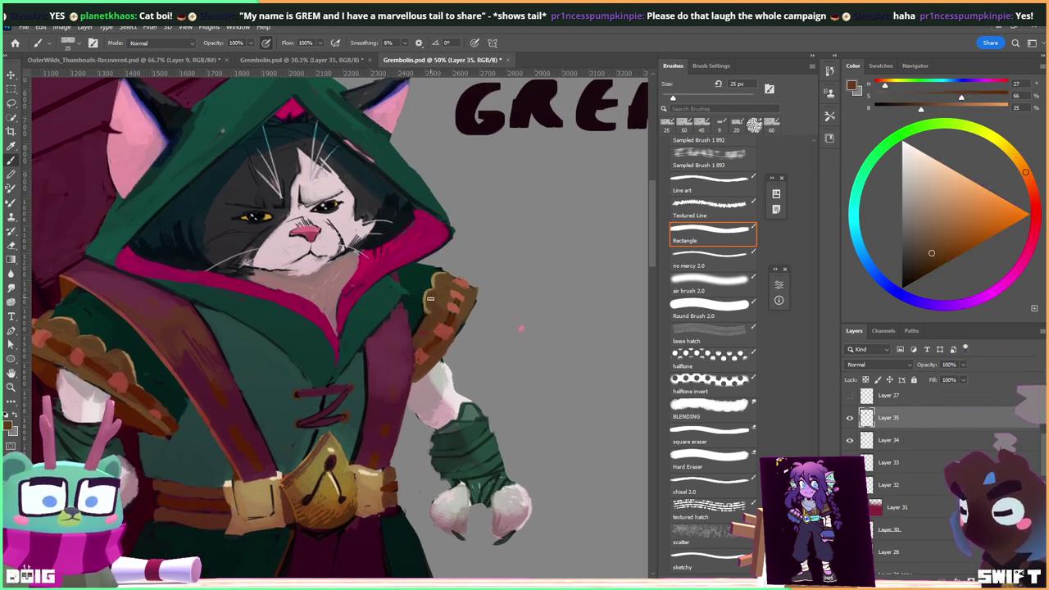
left_click(422, 311, "alt")
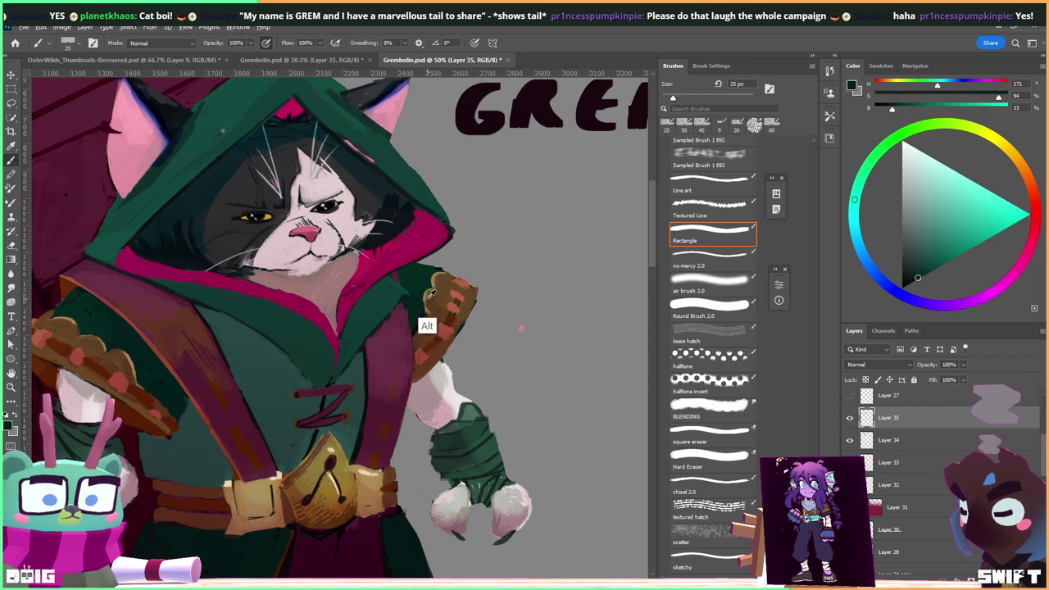
left_click(428, 299, "alt")
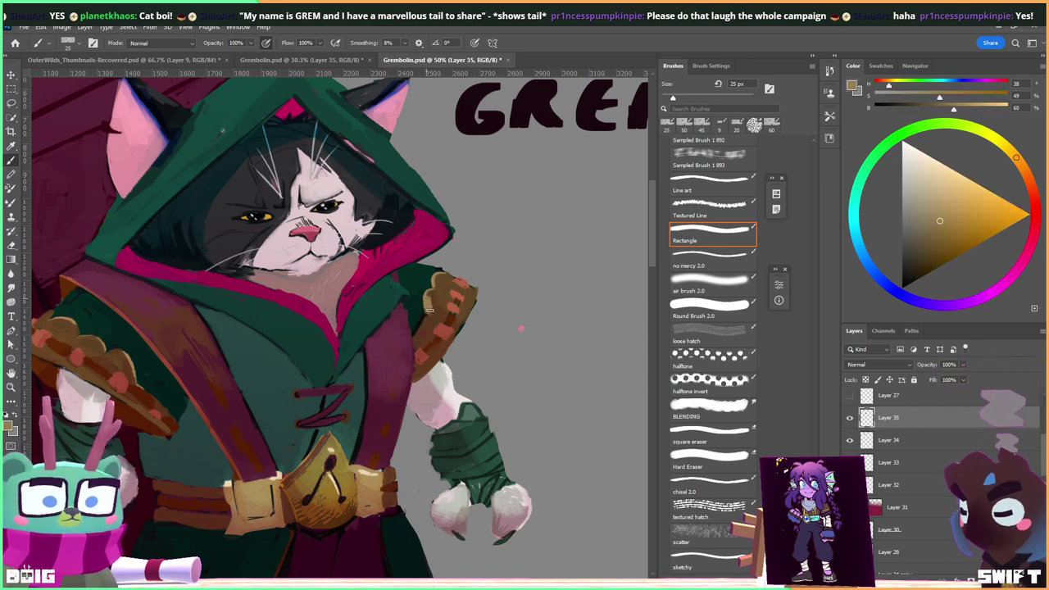
left_click(432, 302, "alt")
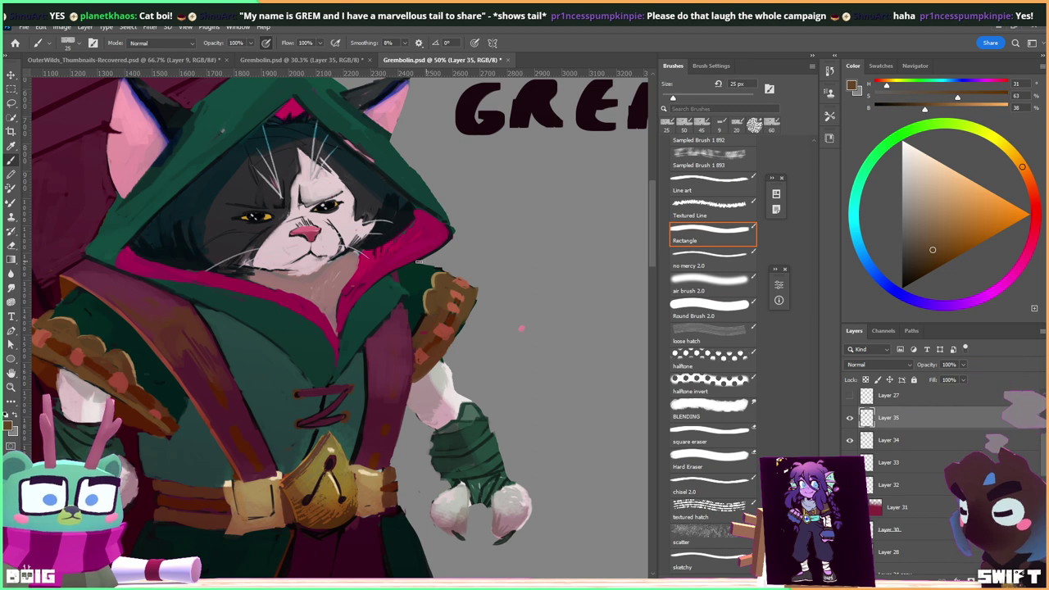
Sample the inner ear's pink and change it to a stronger pink with hue 347, saturation 73 and brightness 100.
scroll(419, 269, "down", 1)
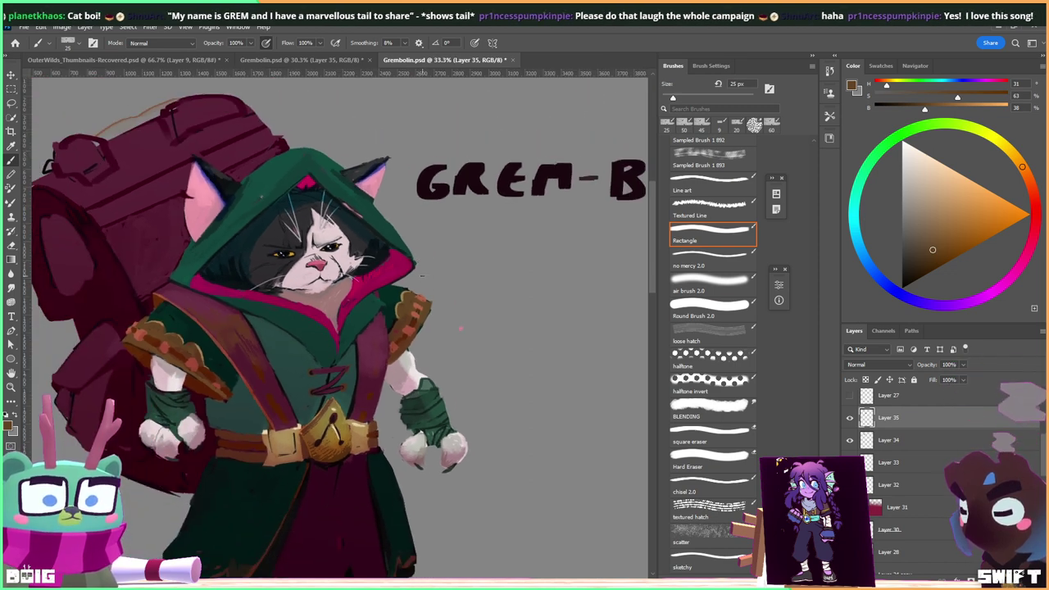
scroll(440, 325, "down", 1)
key("ctrl+plus")
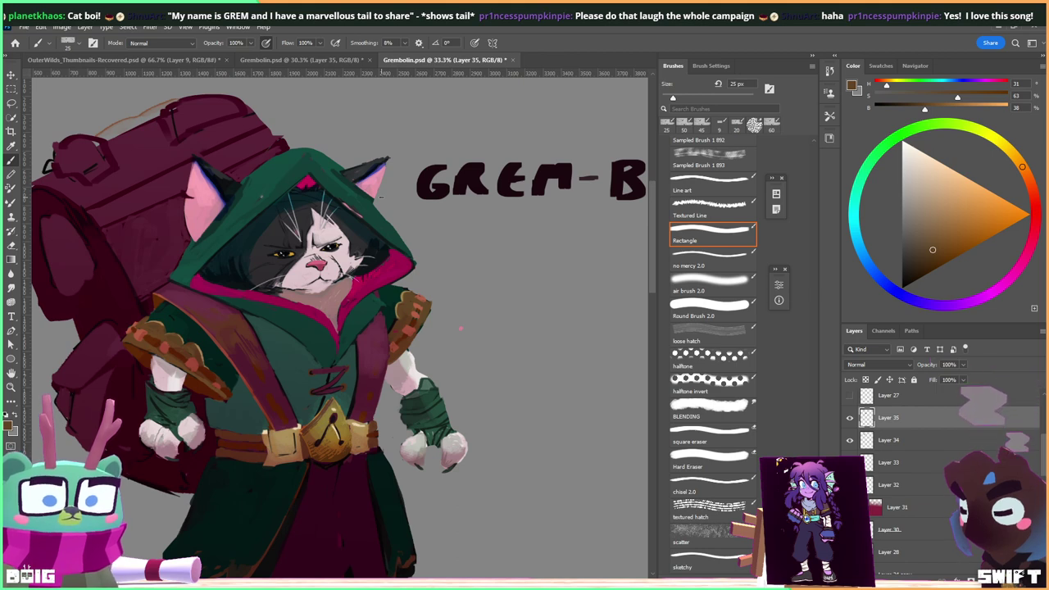
left_click(195, 179, "alt")
left_click_drag(947, 168, 965, 177)
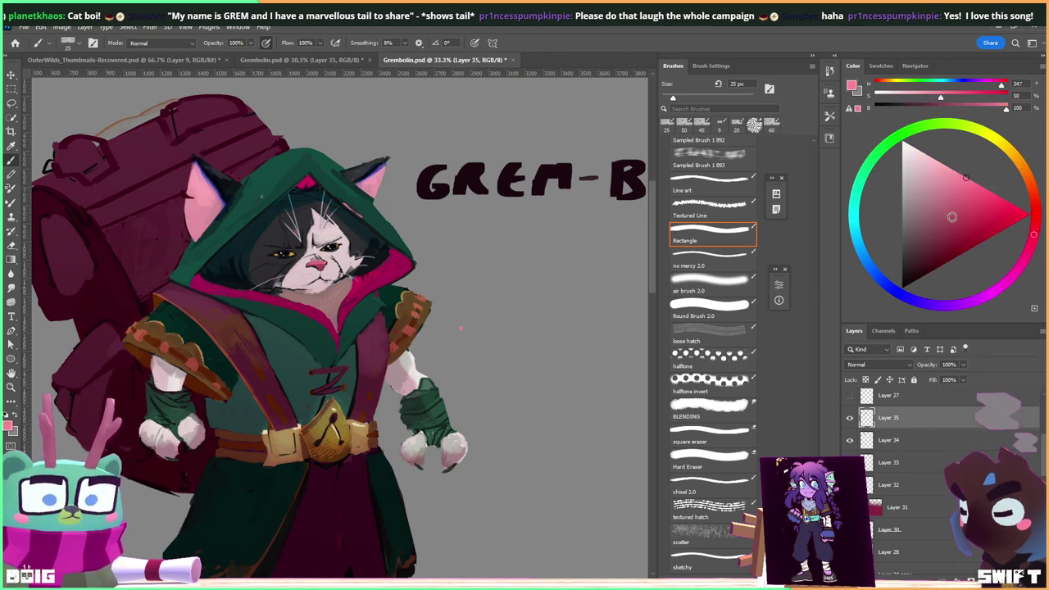
left_click(994, 194)
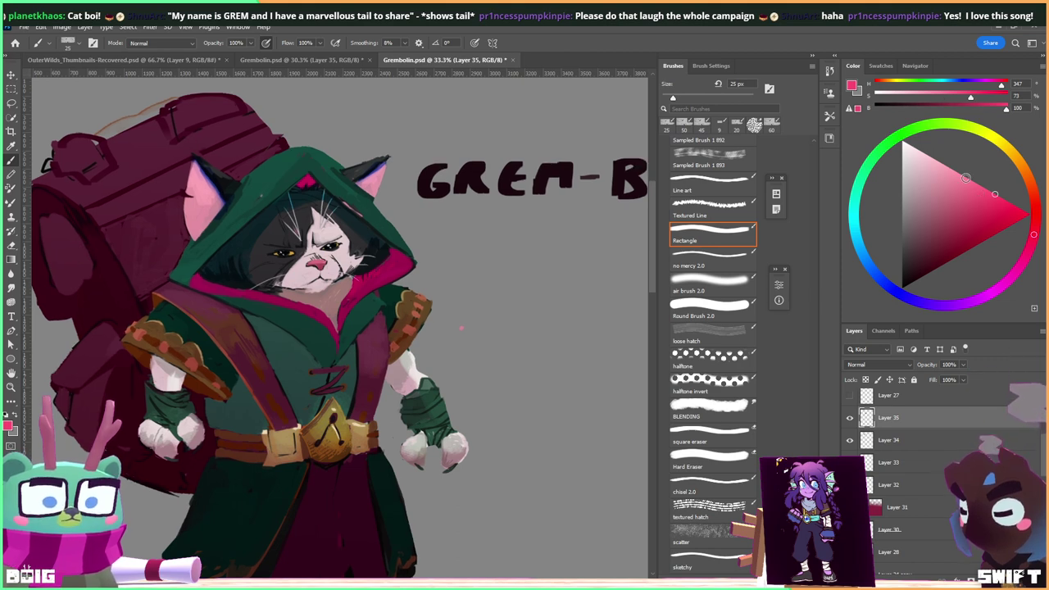
Paint pink shading inside the cat's ears with the Rectangle brush at 70 to 100 px.
key("ctrl+plus")
key("bracketright")
key("bracketright")
key("bracketright")
key("bracketright")
key("bracketright")
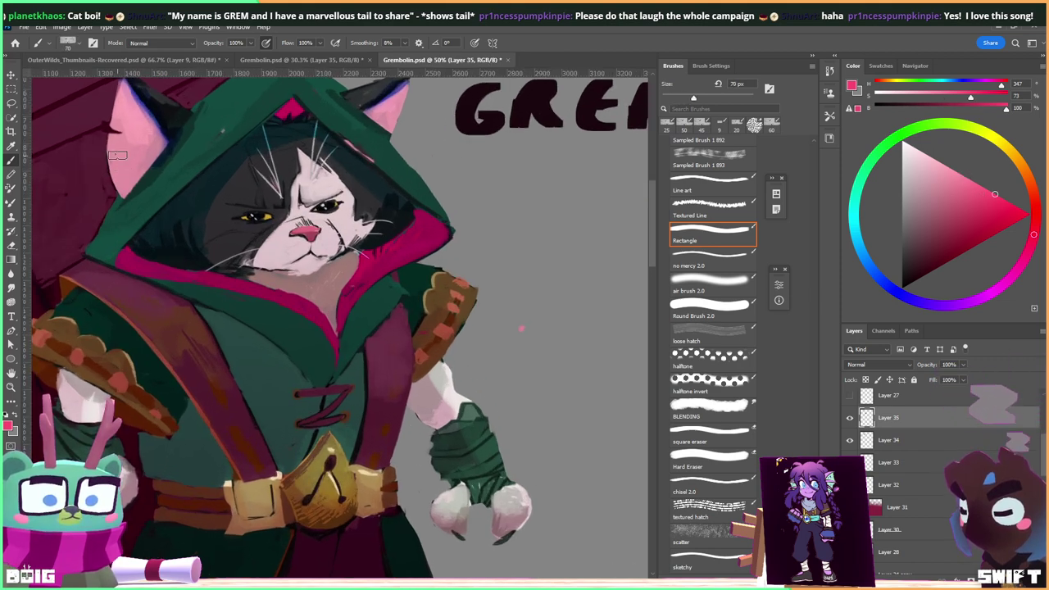
key("bracketright")
key("bracketright")
key("bracketright")
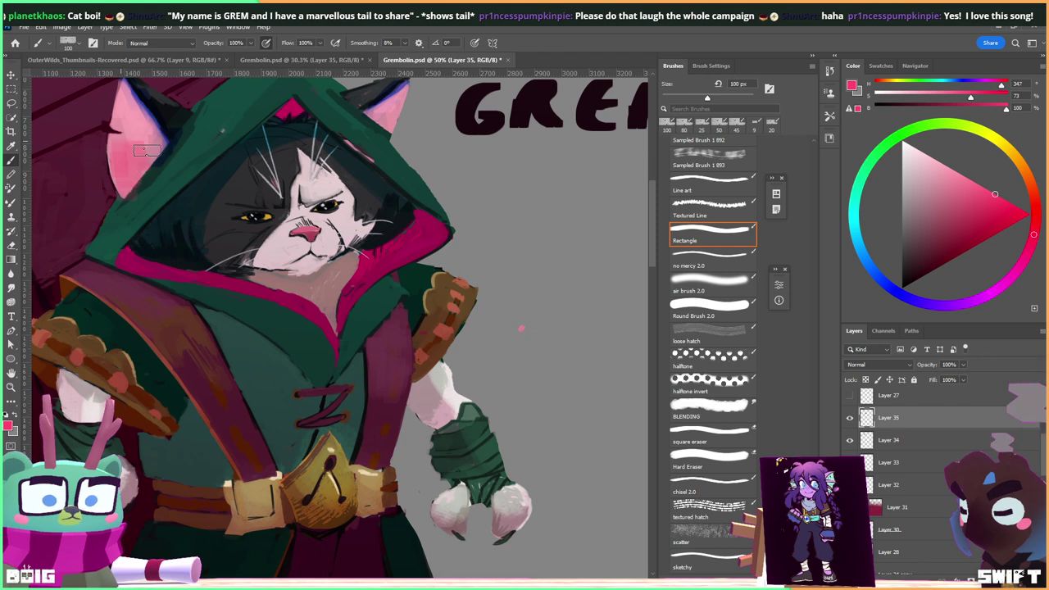
key("bracketleft")
key("bracketleft")
key("bracketleft")
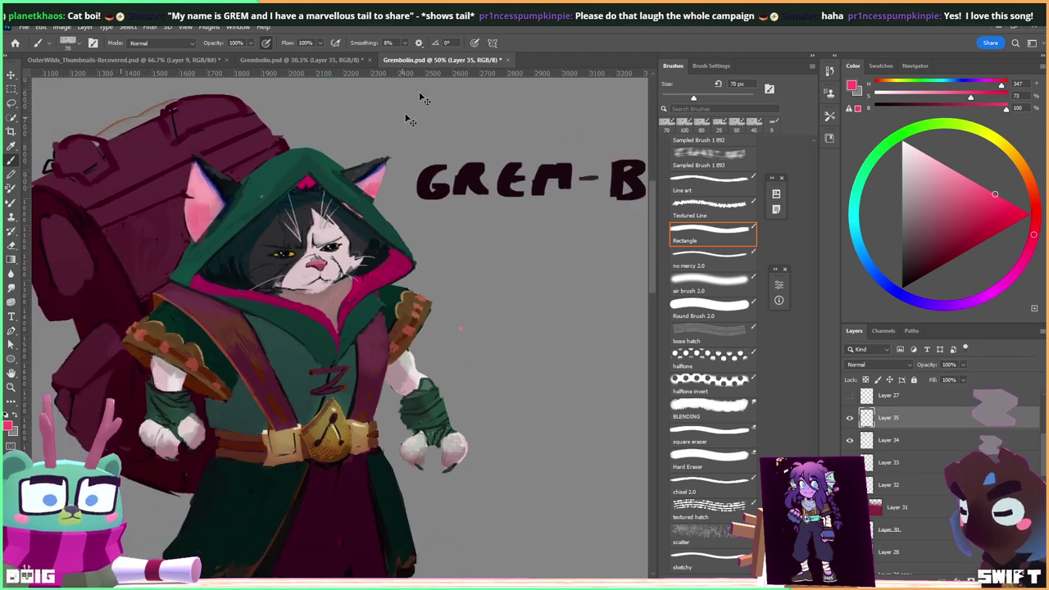
key("ctrl+minus")
key("ctrl+minus")
key("ctrl+minus")
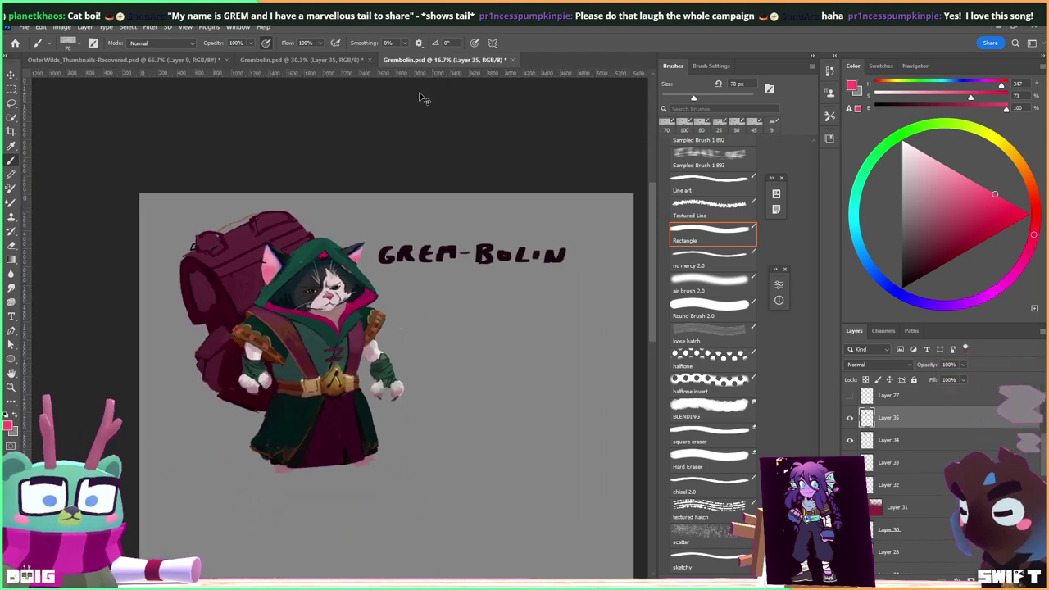
key("ctrl+plus")
key("ctrl+plus")
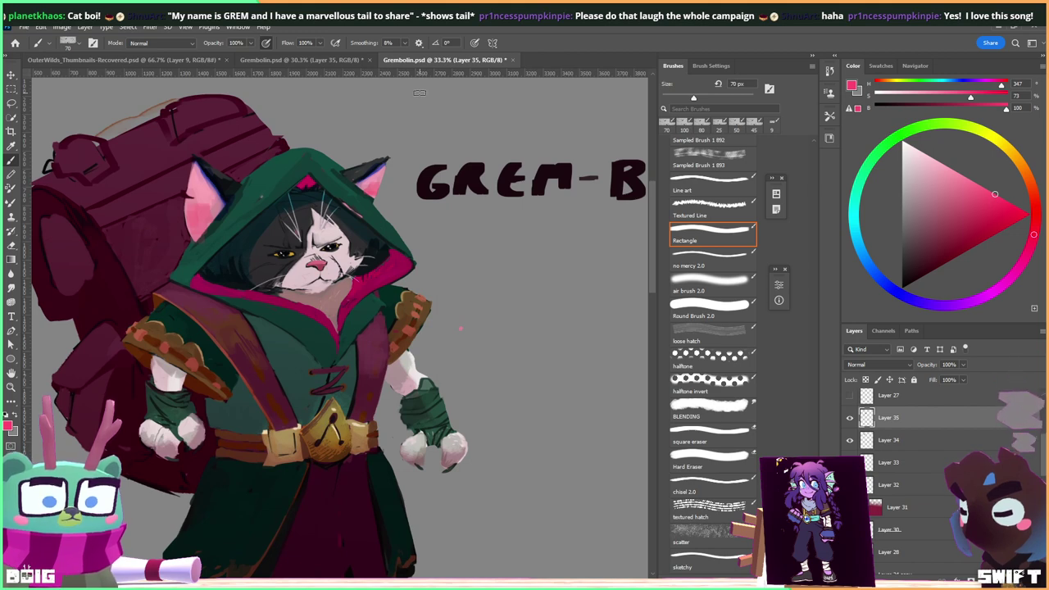
Add a new layer, block in a dark mouth shape under the nose at 70 px, and sample the muzzle's pale pink.
left_click_drag(345, 290, 357, 239)
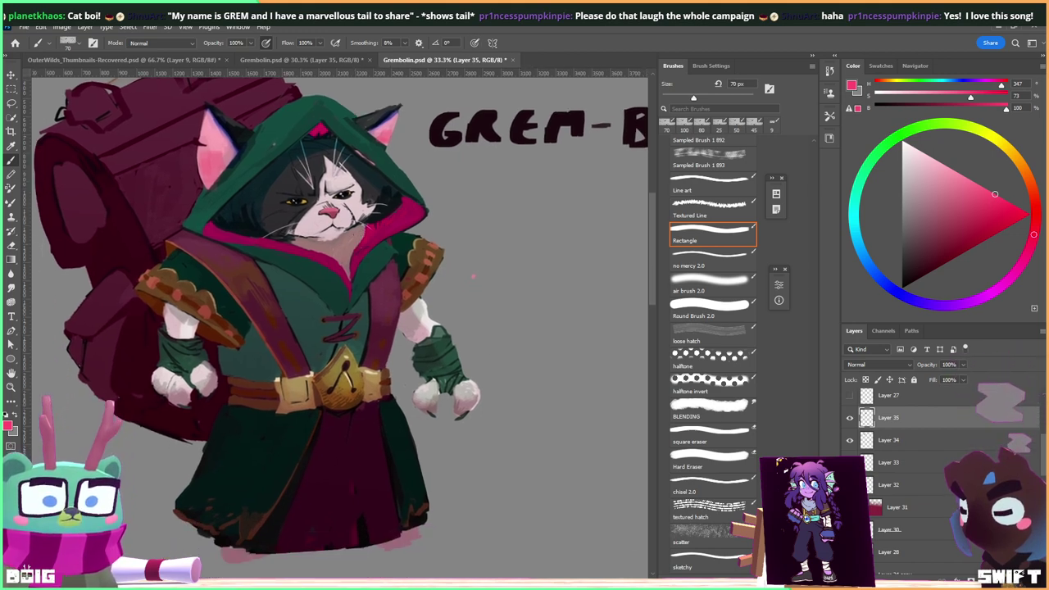
key("ctrl+shift+alt+n")
key("ctrl+plus")
key("ctrl+plus")
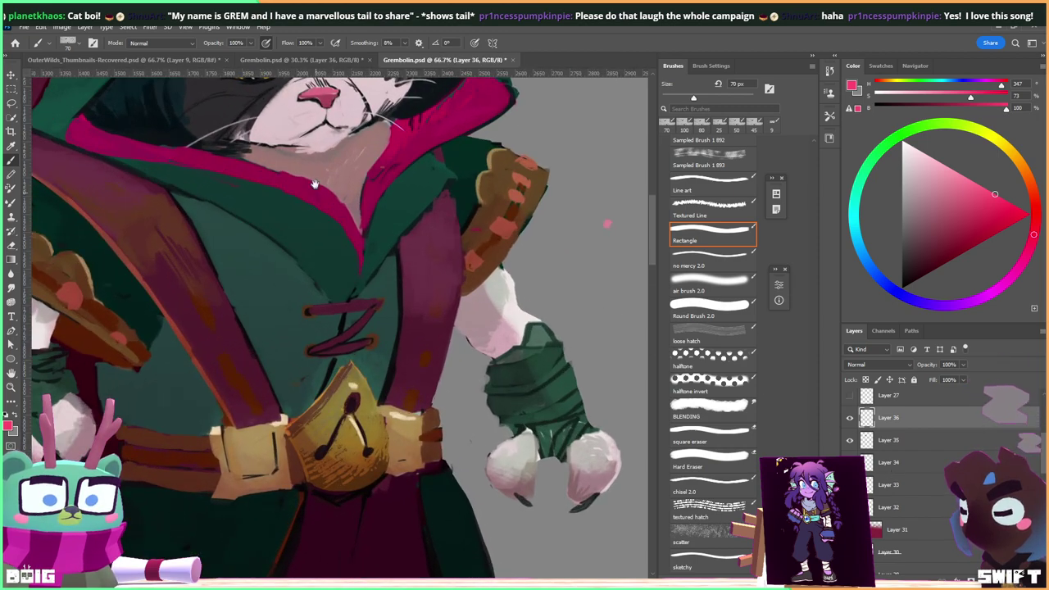
left_click_drag(316, 195, 334, 355)
key("ctrl+plus")
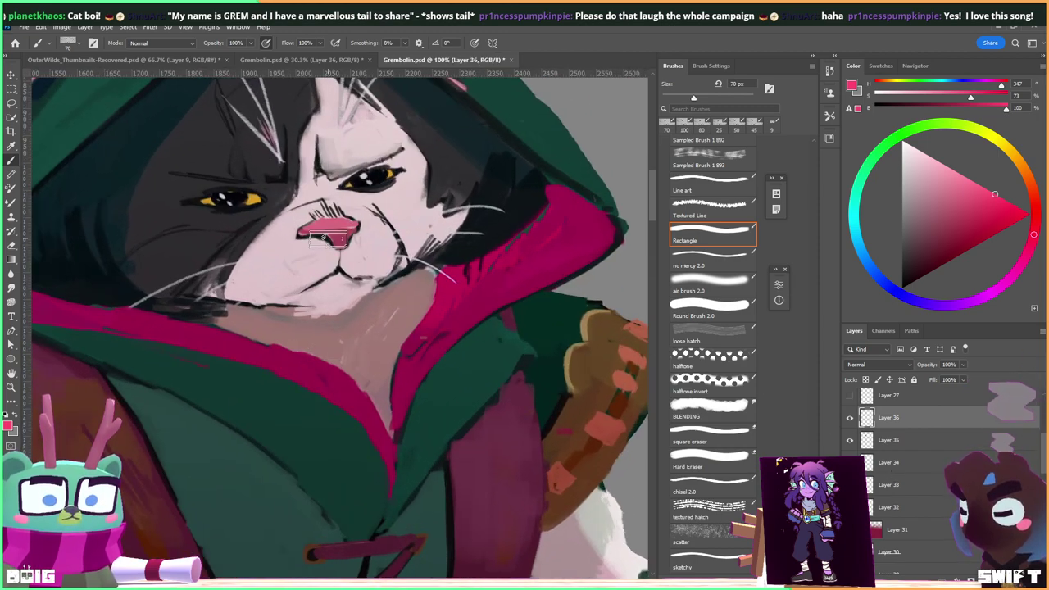
key("x")
mouse_move(281, 281)
left_mouse_down()
mouse_move(321, 274)
mouse_move(292, 278)
mouse_move(371, 271)
left_mouse_up()
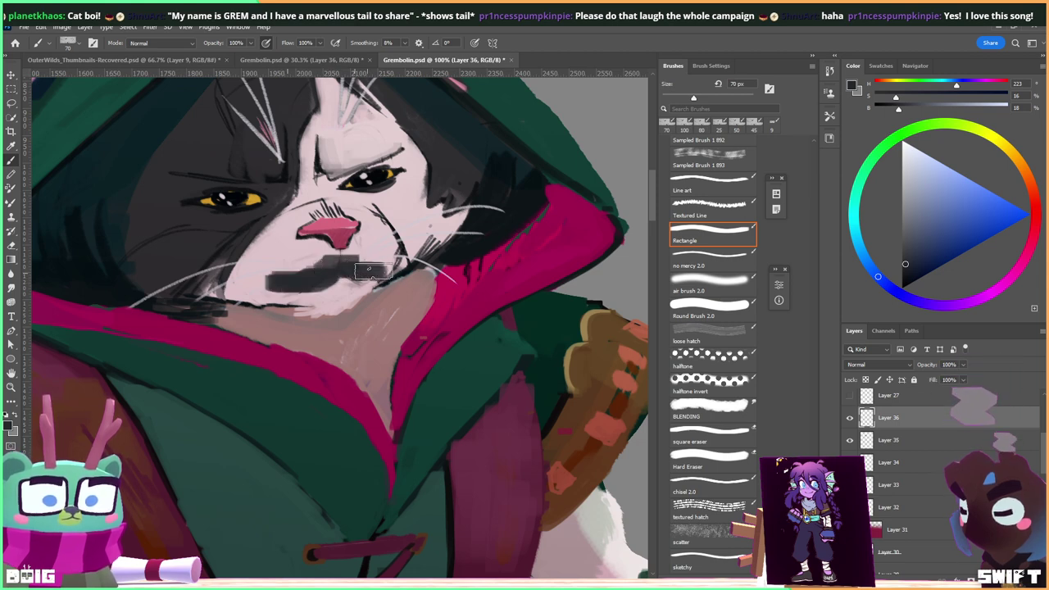
left_click(276, 298, "alt")
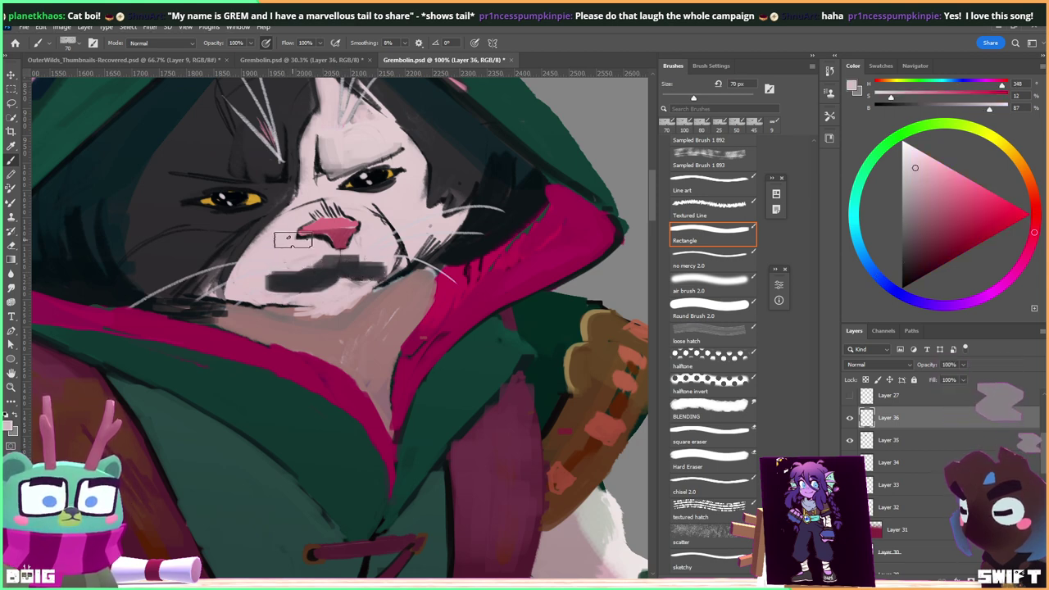
key("bracketright")
key("bracketright")
key("bracketright")
left_click_drag(286, 272, 291, 272)
key("ctrl+z")
Reduce the brush to 25 px and carve the dark shape into a thin curved mouth line with the pale muzzle colour.
key("bracketleft")
key("bracketleft")
key("bracketleft")
key("bracketleft")
key("bracketleft")
key("bracketleft")
key("bracketleft")
key("bracketleft")
mouse_move(306, 281)
left_mouse_down()
mouse_move(324, 258)
mouse_move(320, 272)
mouse_move(272, 274)
mouse_move(287, 292)
mouse_move(267, 281)
mouse_move(327, 287)
mouse_move(305, 294)
mouse_move(343, 276)
mouse_move(361, 282)
mouse_move(380, 263)
mouse_move(360, 284)
mouse_move(368, 258)
left_mouse_up()
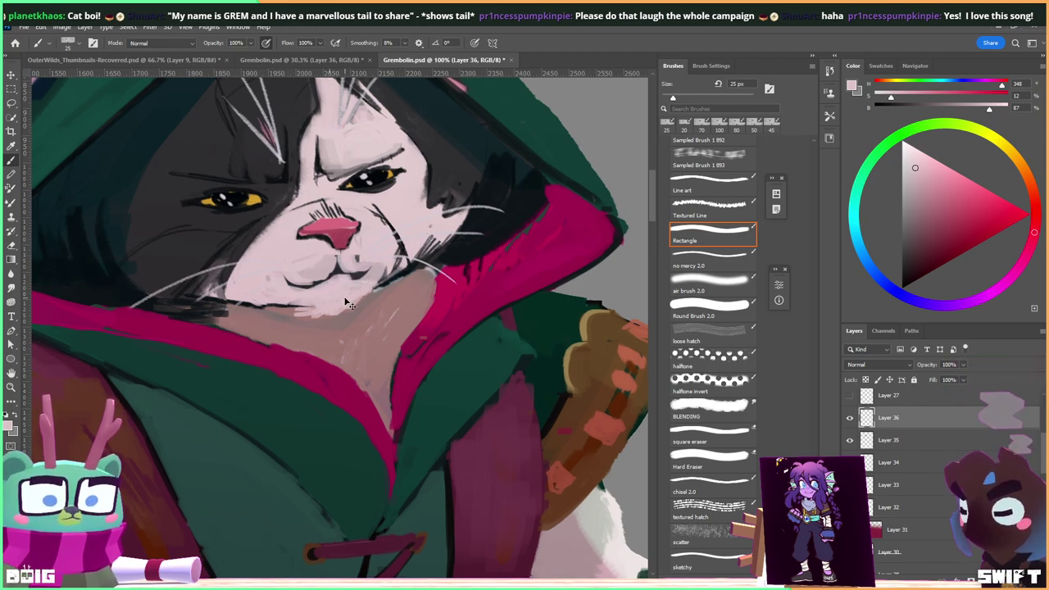
Compare the face with and without the new mouth by toggling Layer 36, and leave that layer hidden.
key("ctrl+minus")
key("ctrl+minus")
key("ctrl+minus")
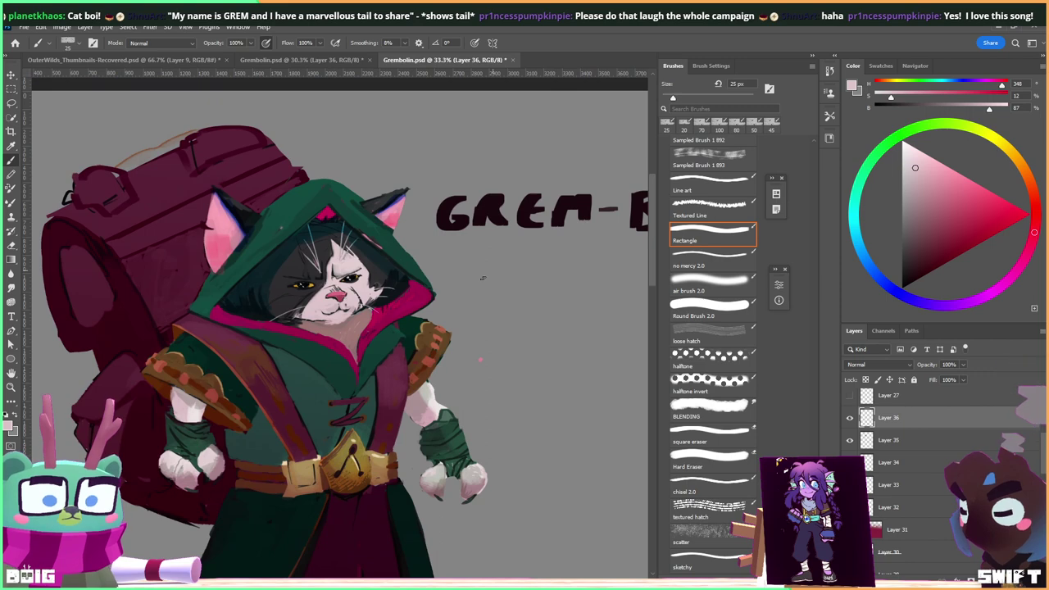
key("ctrl+plus")
key("ctrl+plus")
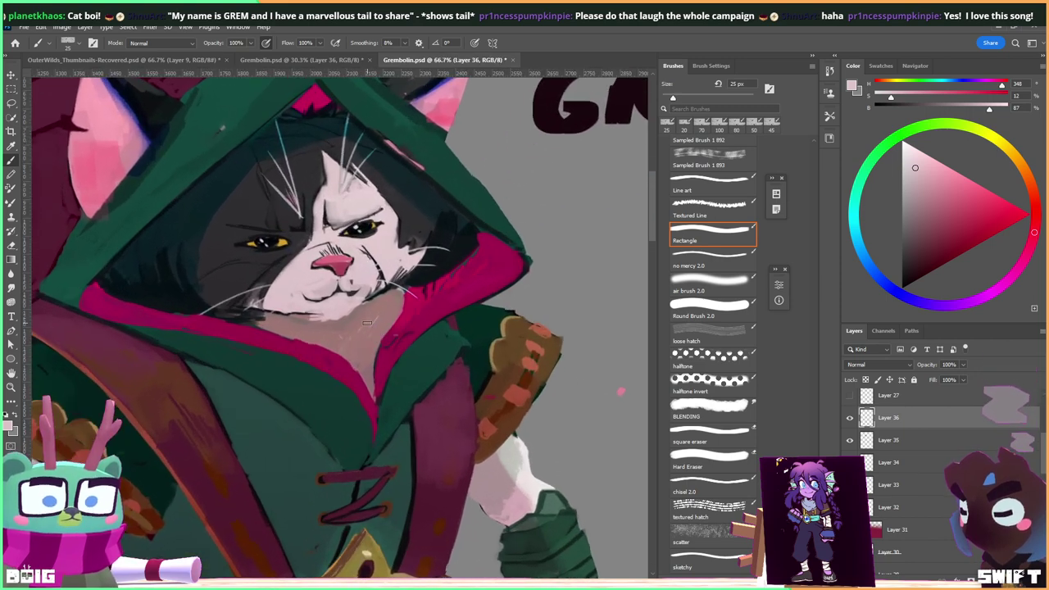
left_click(850, 417)
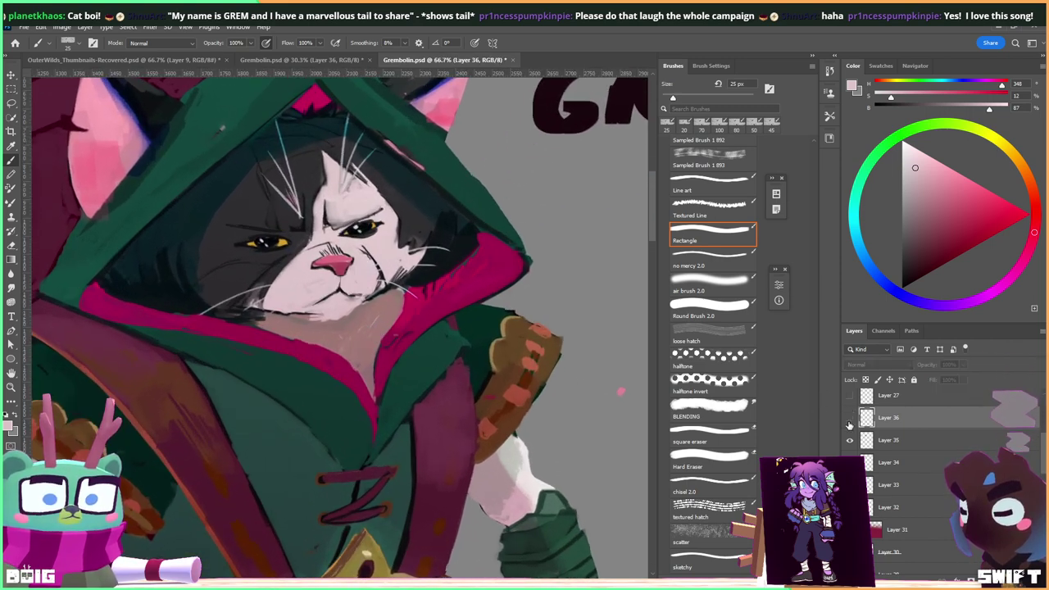
left_click(850, 418)
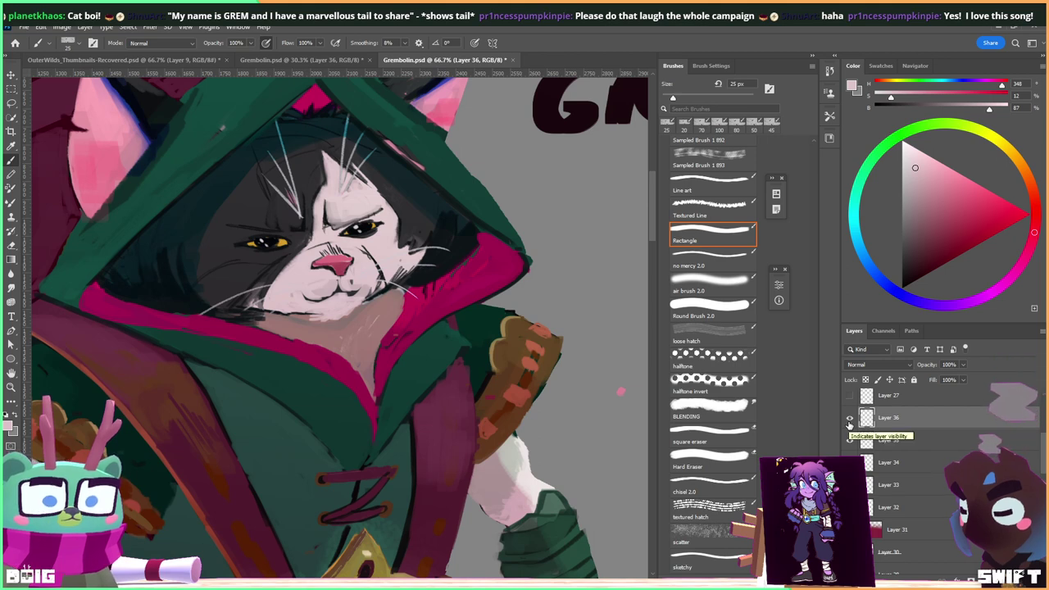
left_click(851, 418)
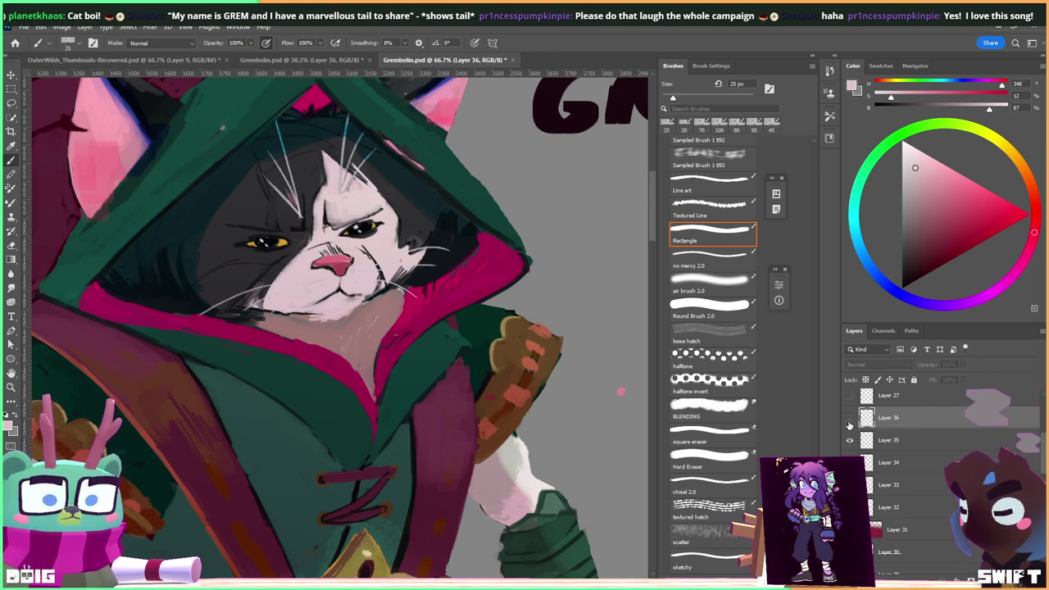
left_click(852, 419)
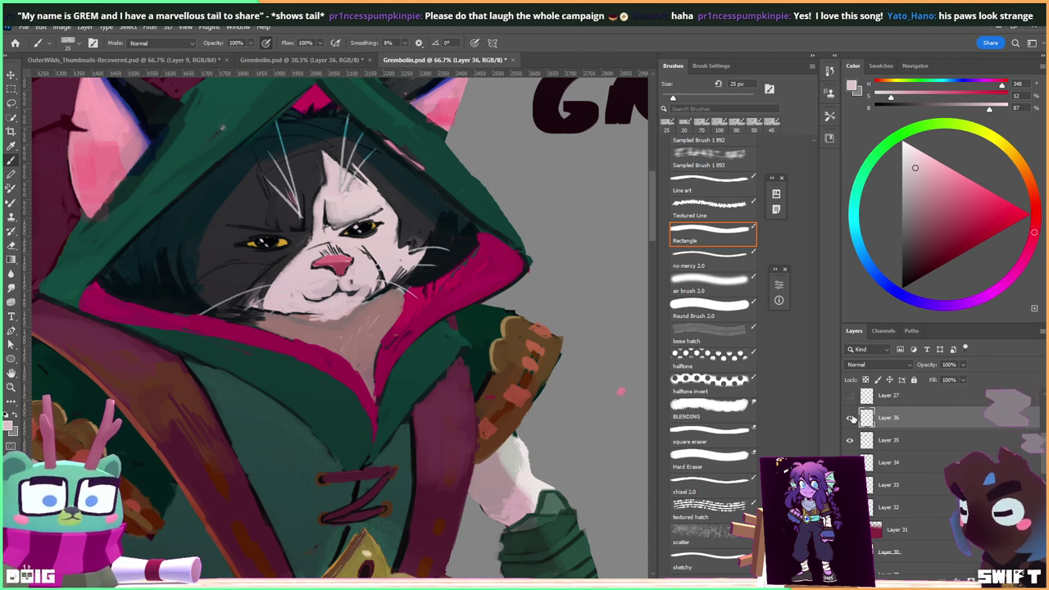
left_click(852, 418)
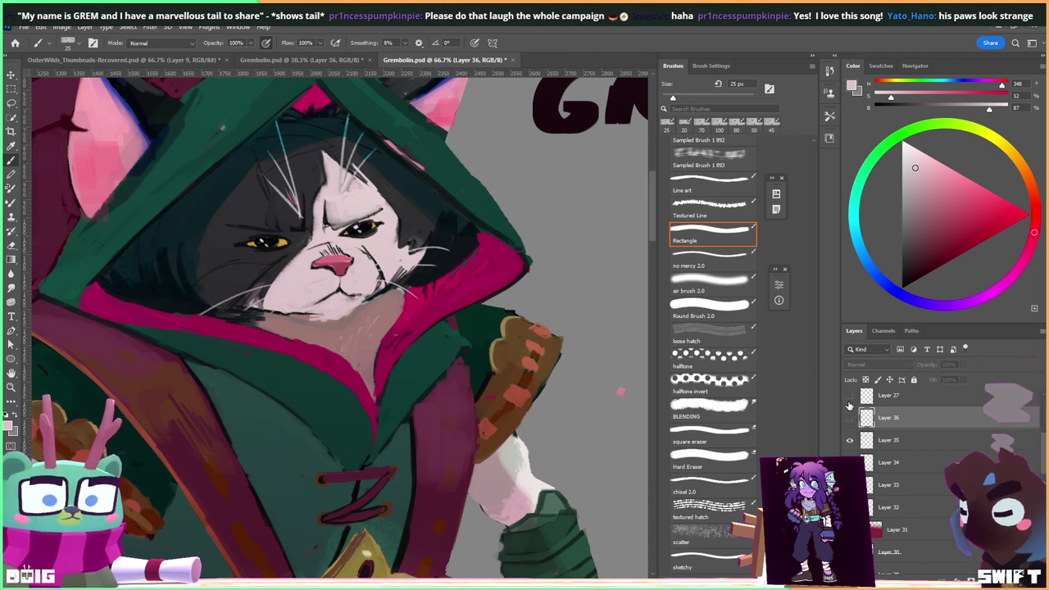
Add another new layer and paint over the old mouth lines with the sampled pale muzzle colour at 25 px.
key("ctrl+shift+alt+n")
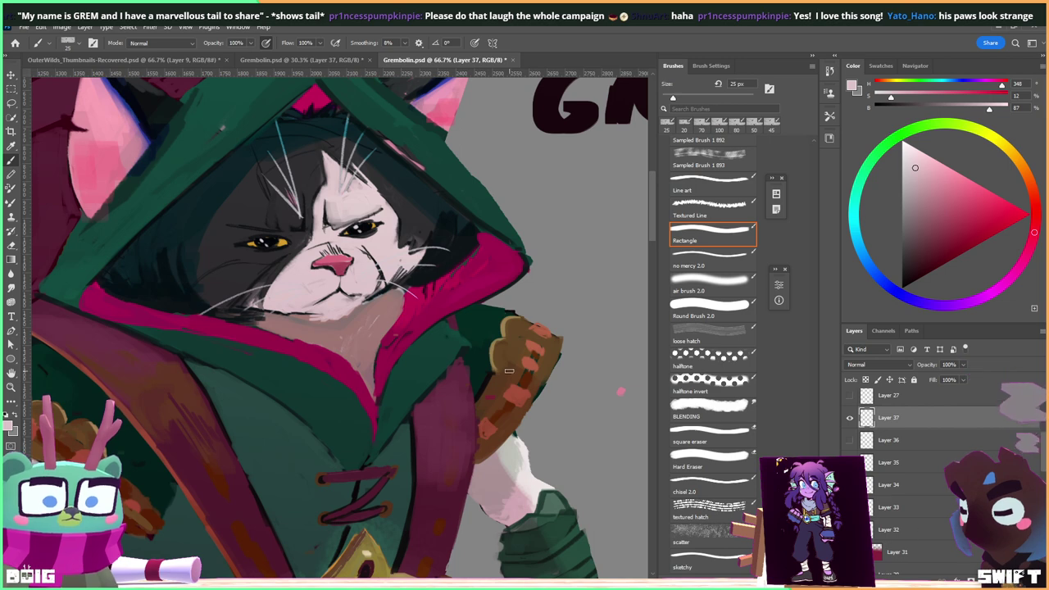
left_click(345, 292, "alt")
mouse_move(313, 304)
left_mouse_down()
mouse_move(336, 280)
mouse_move(341, 292)
mouse_move(363, 288)
mouse_move(349, 304)
mouse_move(357, 292)
mouse_move(320, 311)
left_mouse_up()
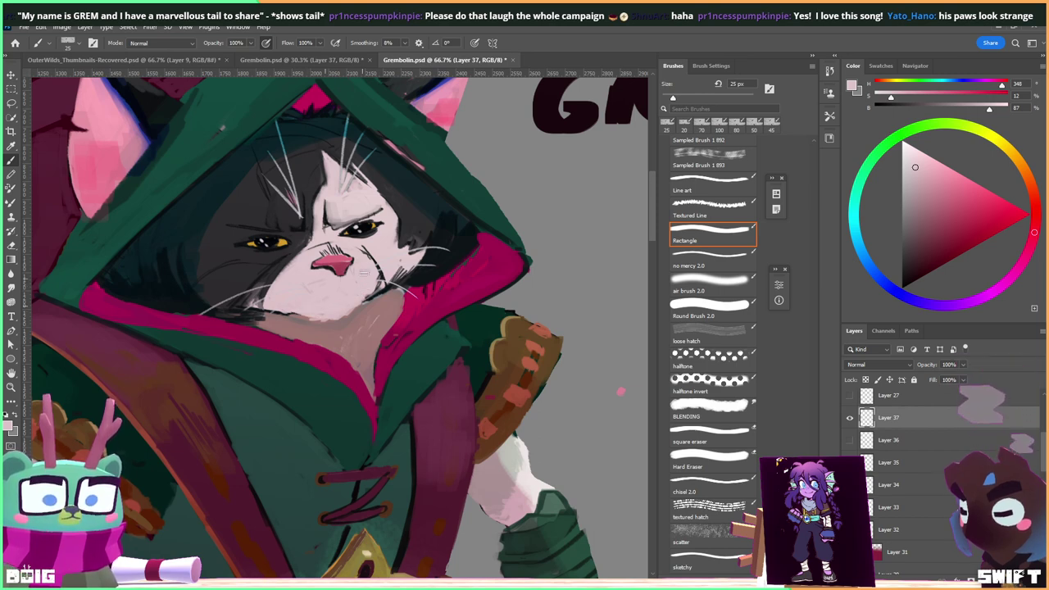
Sample the dark grey fur and redraw the fine dark lines on the muzzle with the brush reduced to 9 px.
left_click(410, 231, "alt")
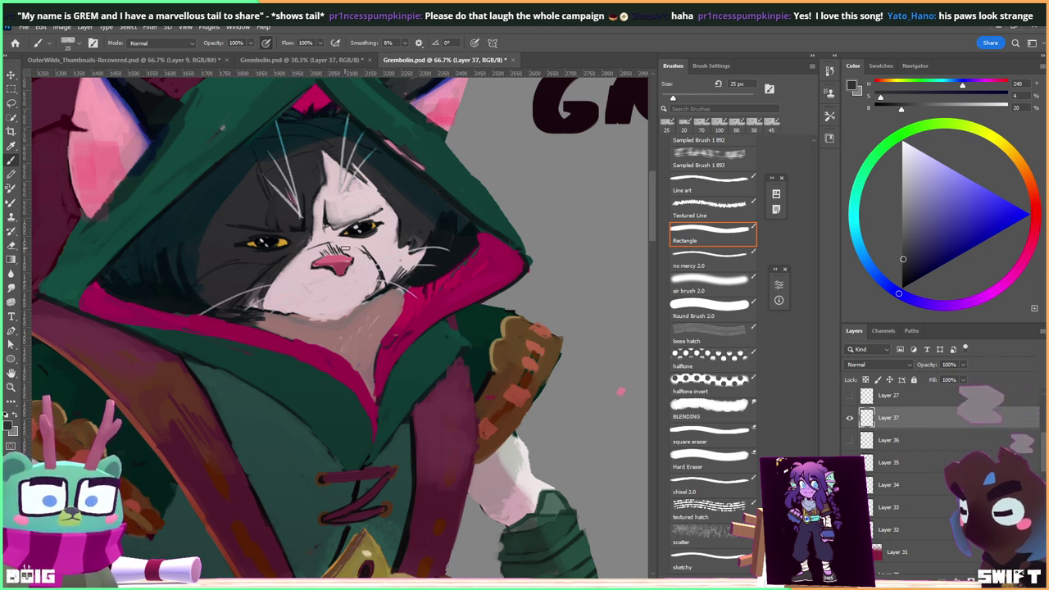
key("bracketleft")
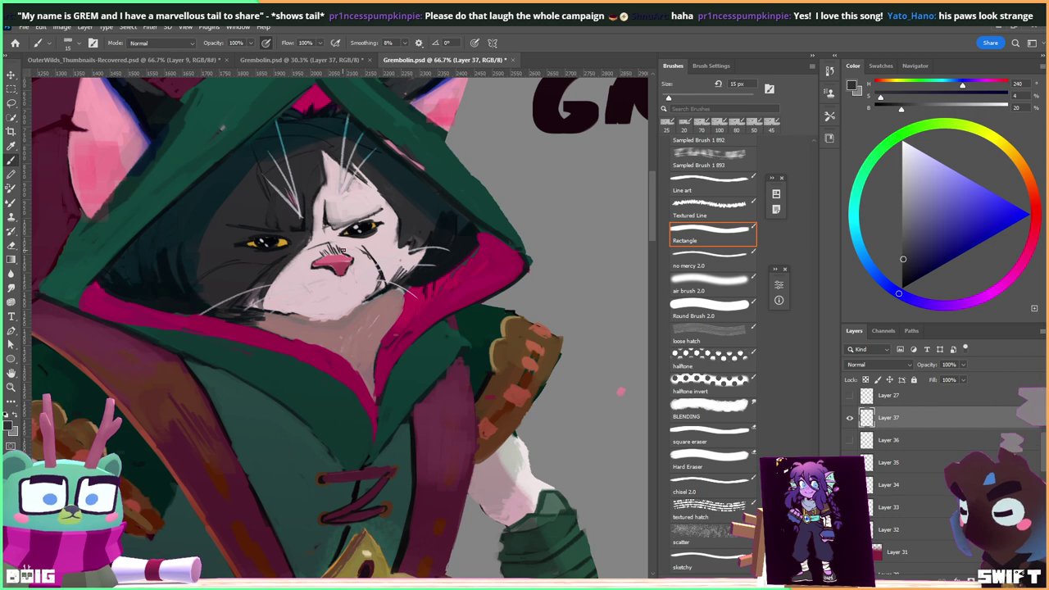
key("bracketleft")
key("bracketleft")
key("ctrl+minus")
key("ctrl+minus")
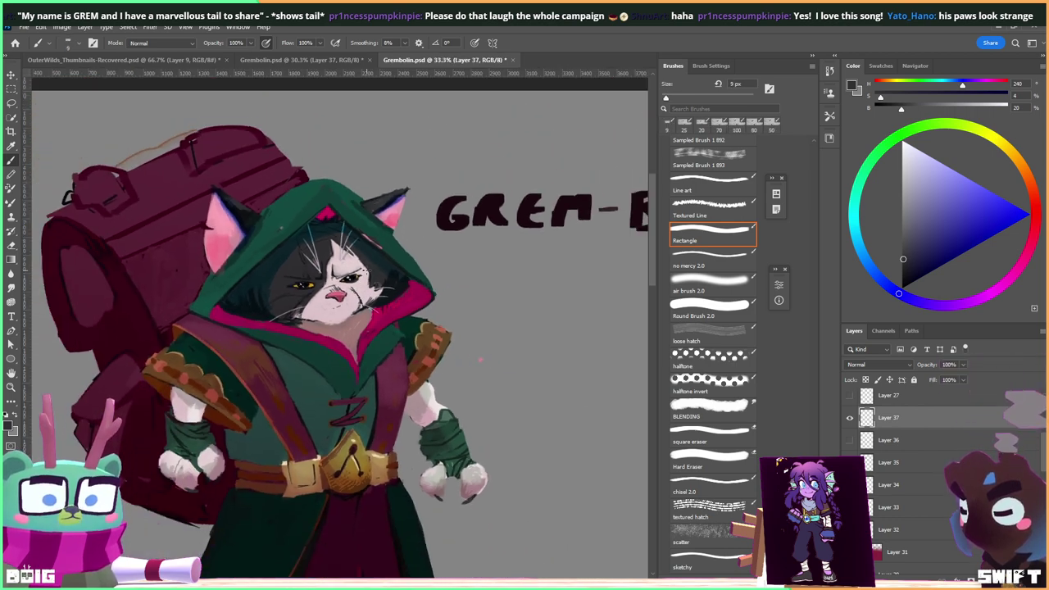
key("ctrl+plus")
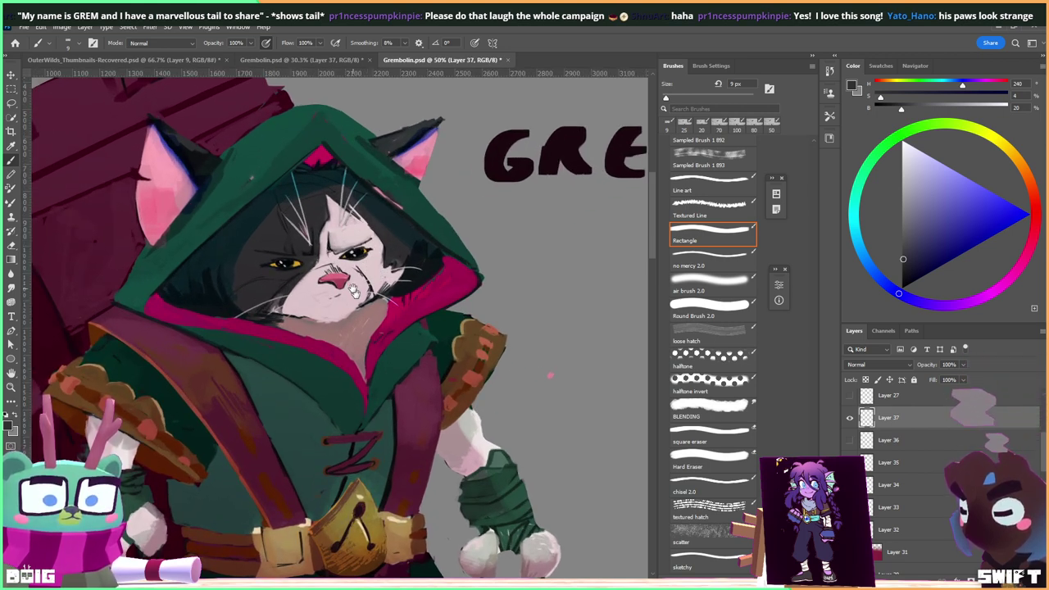
Fill the gap between the fingers of the paw farthest from the backpack with sampled dusky pink, enlarging the brush to 40 px.
left_click_drag(355, 276, 319, 219)
left_click_drag(584, 495, 505, 377)
left_click_drag(387, 380, 406, 395)
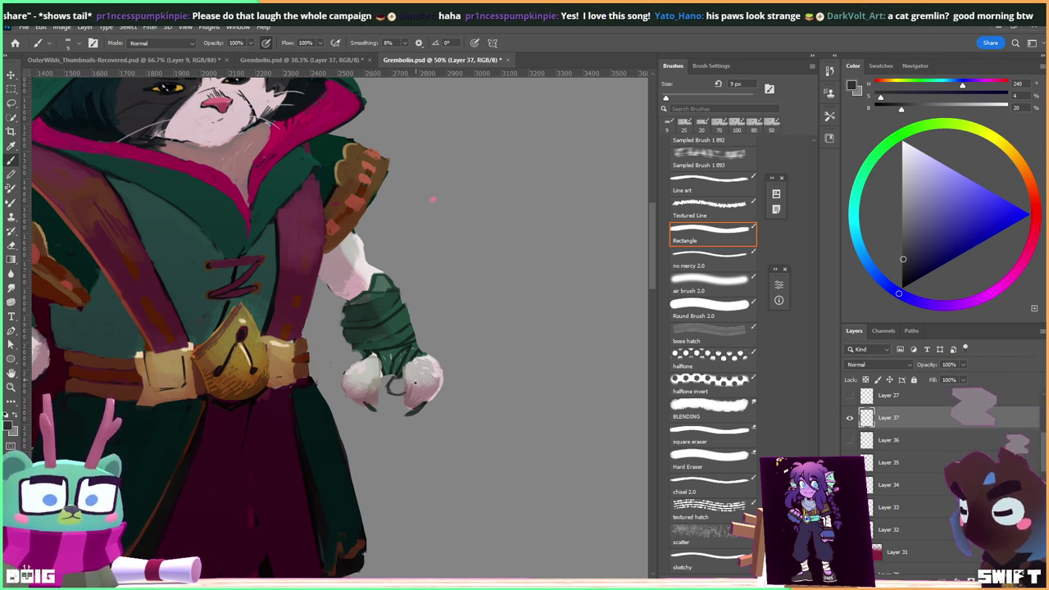
left_click(418, 414, "alt")
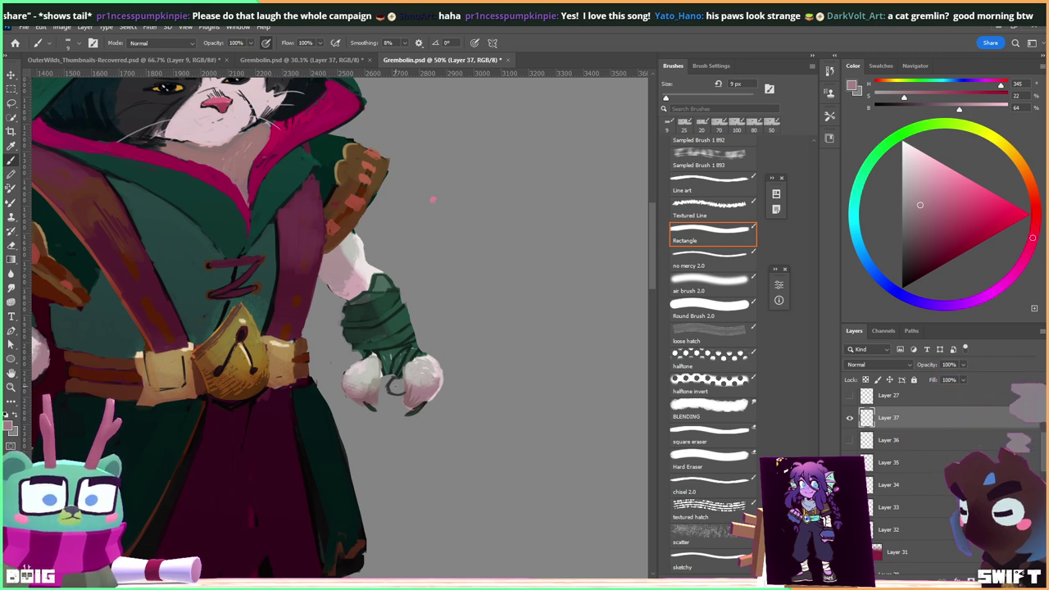
key("bracketright")
key("bracketright")
key("bracketright")
key("bracketright")
key("bracketright")
key("bracketright")
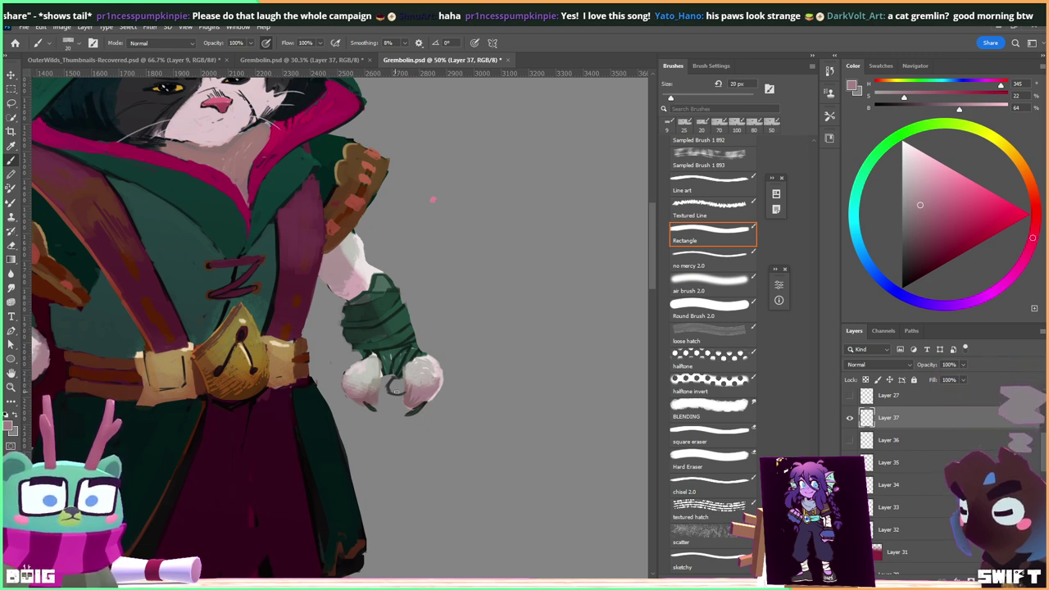
key("bracketright")
left_click(402, 385, "alt")
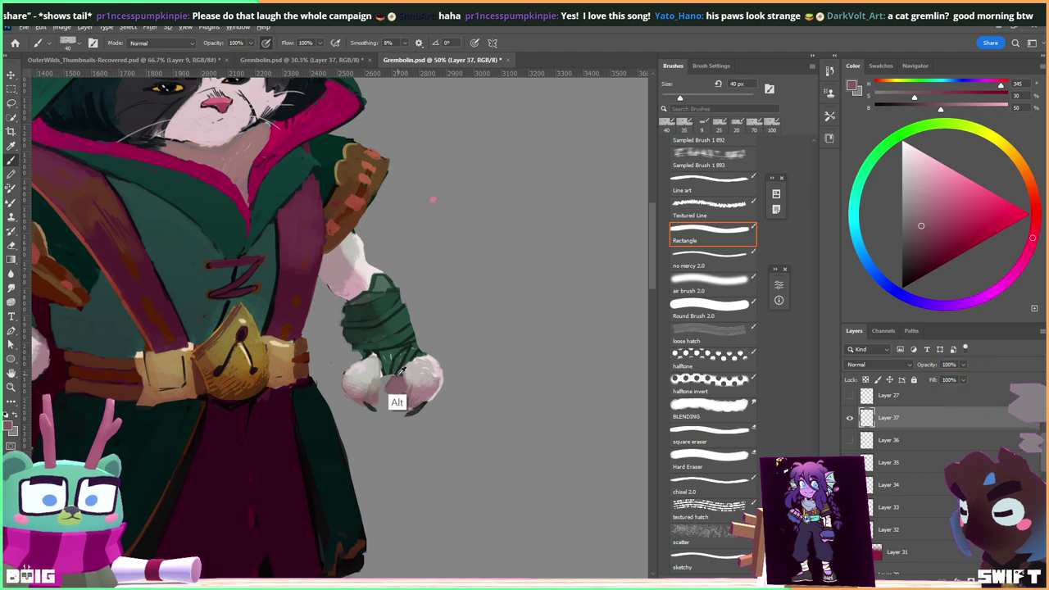
Define the edges around that paw's new pink pad with sampled dark greenish tones, reducing the brush to 9 px.
left_click(399, 376, "alt")
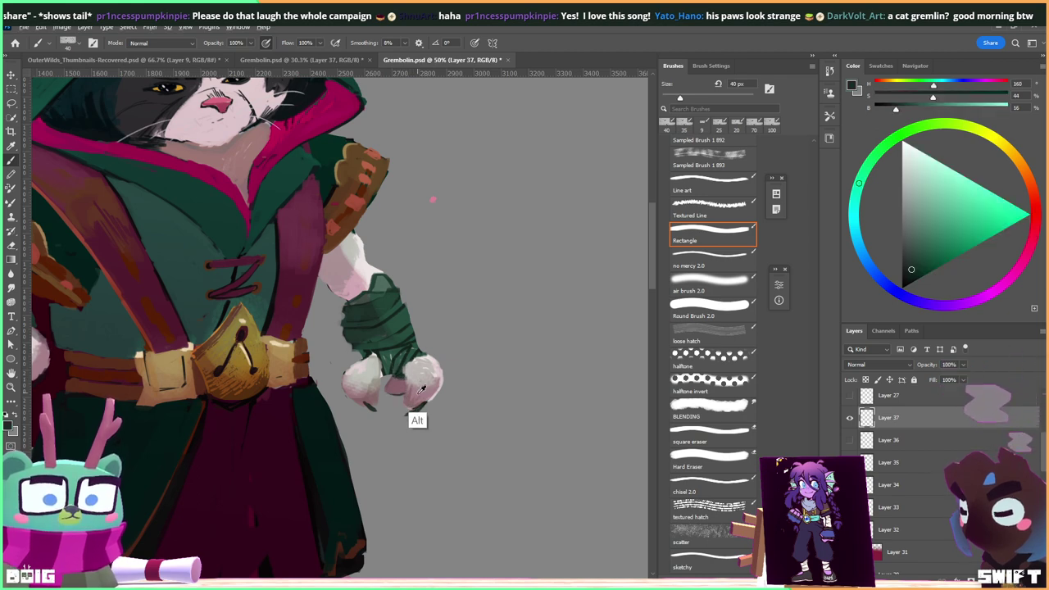
left_click(425, 397, "alt")
key("bracketleft")
key("bracketleft")
key("bracketleft")
key("bracketleft")
key("bracketleft")
key("bracketleft")
key("bracketleft")
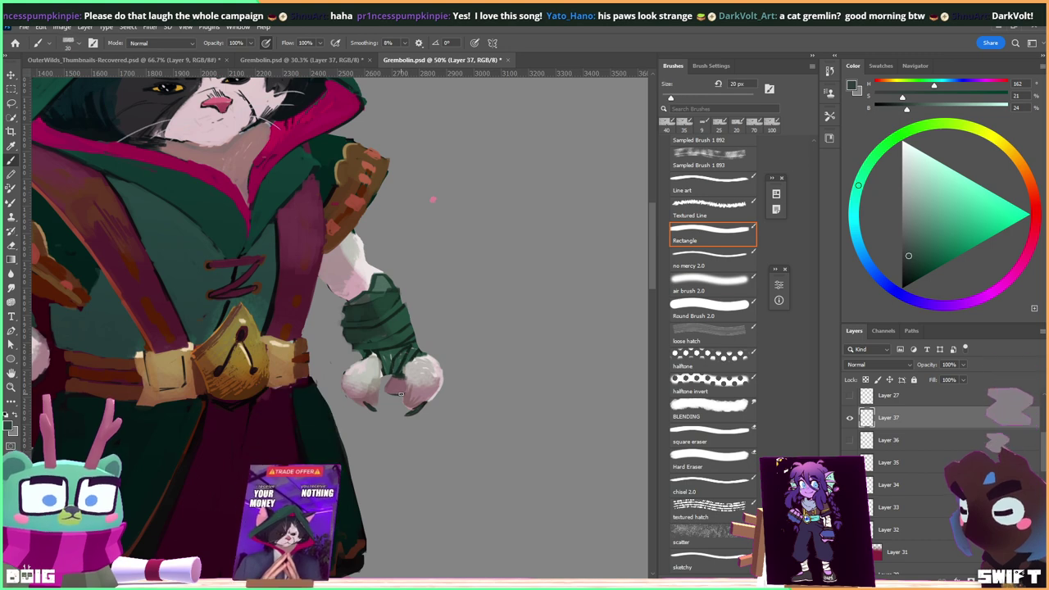
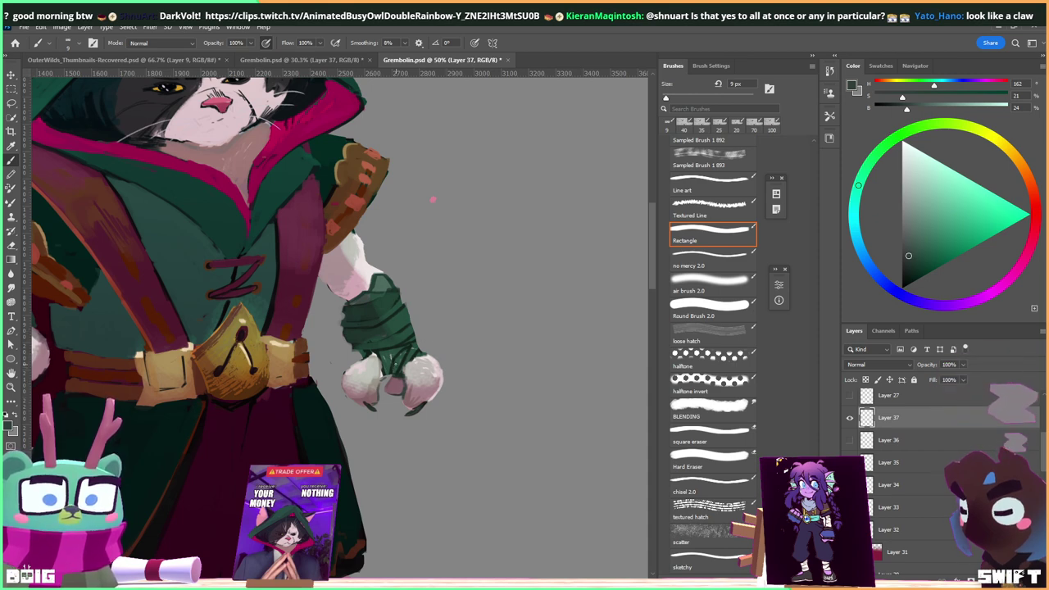
left_click(376, 405, "alt")
Refine the fingers and claws of the paw beside the backpack with sampled dusky pink and dark green at 9 px.
mouse_move(390, 342)
left_mouse_down()
mouse_move(427, 362)
mouse_move(492, 352)
mouse_move(566, 305)
left_mouse_up()
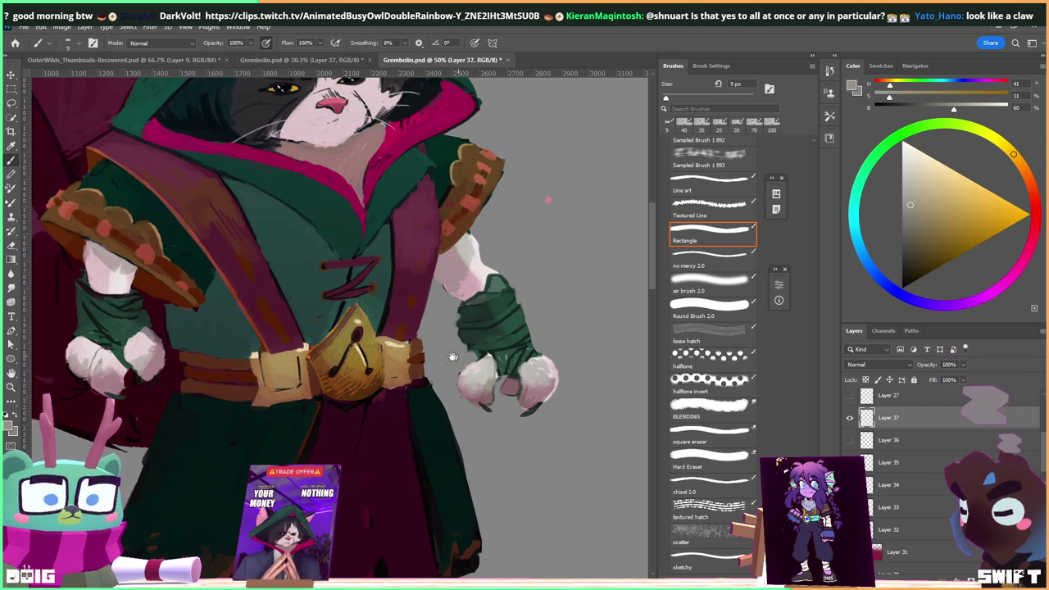
left_click_drag(244, 374, 297, 372)
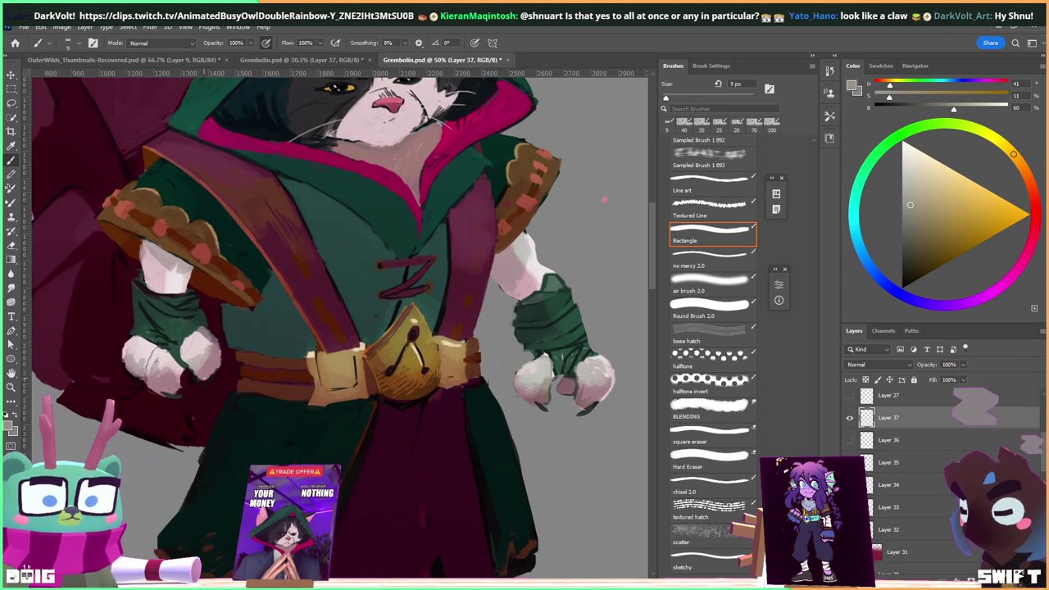
left_click(211, 365, "alt")
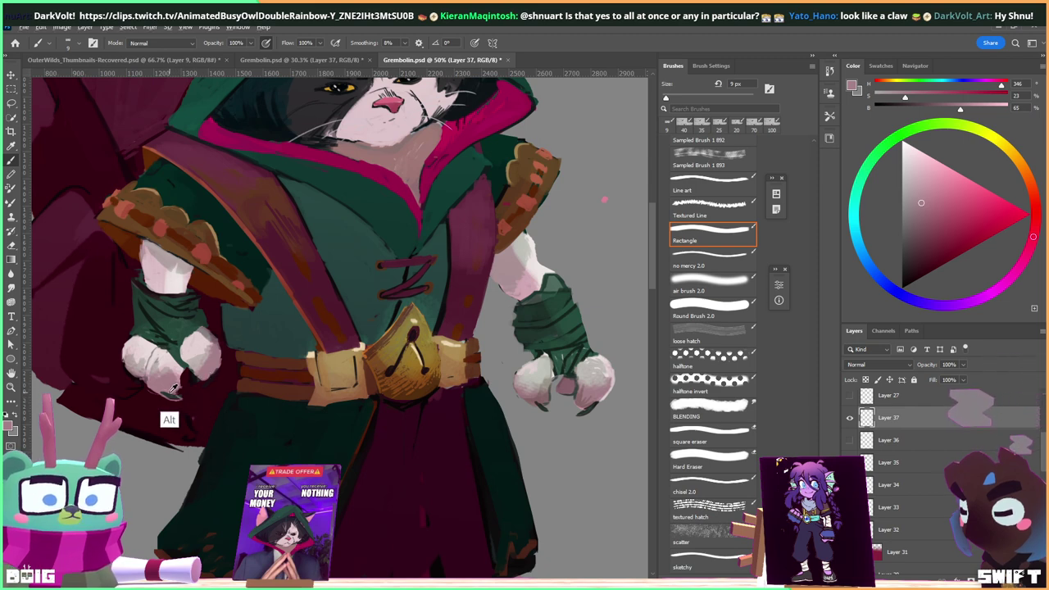
left_click(171, 421, "alt")
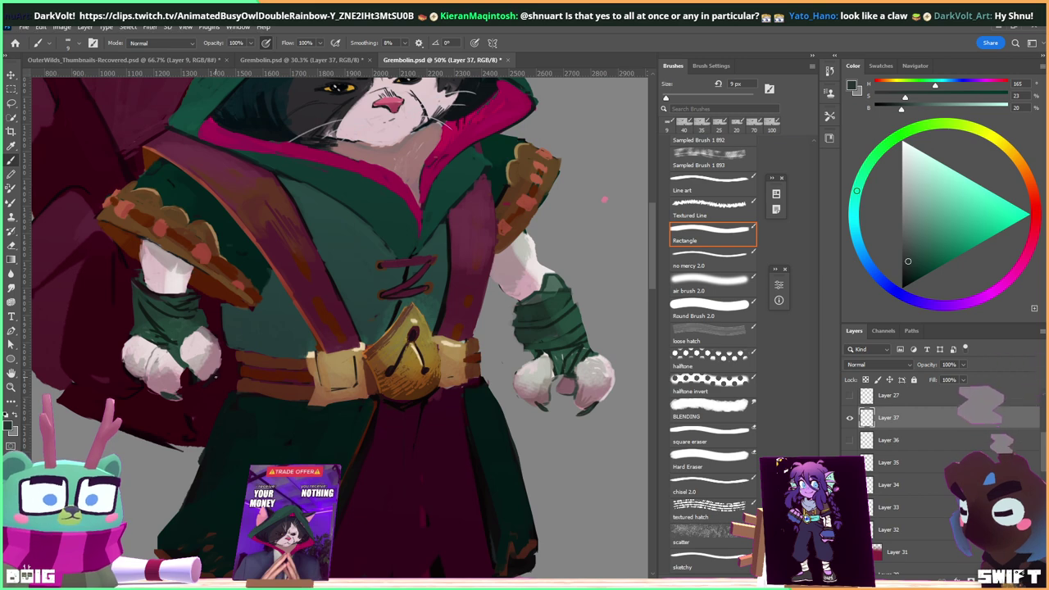
left_click(212, 398, "alt")
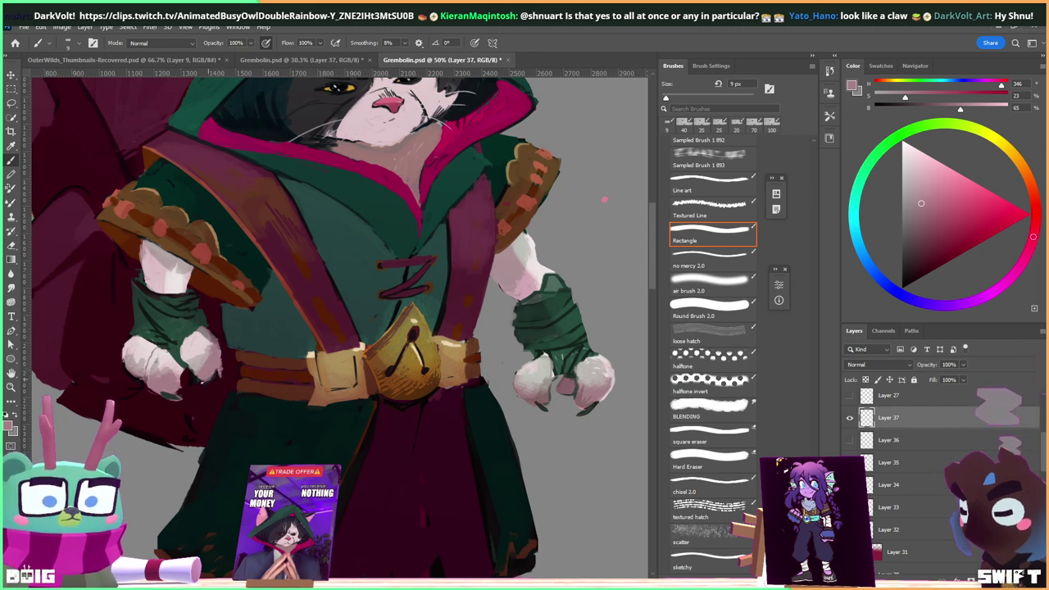
Touch up the dark edges around the chest strap and the backpack-side shoulder guard with sampled dark tones at 10 px.
left_click_drag(561, 375, 431, 344)
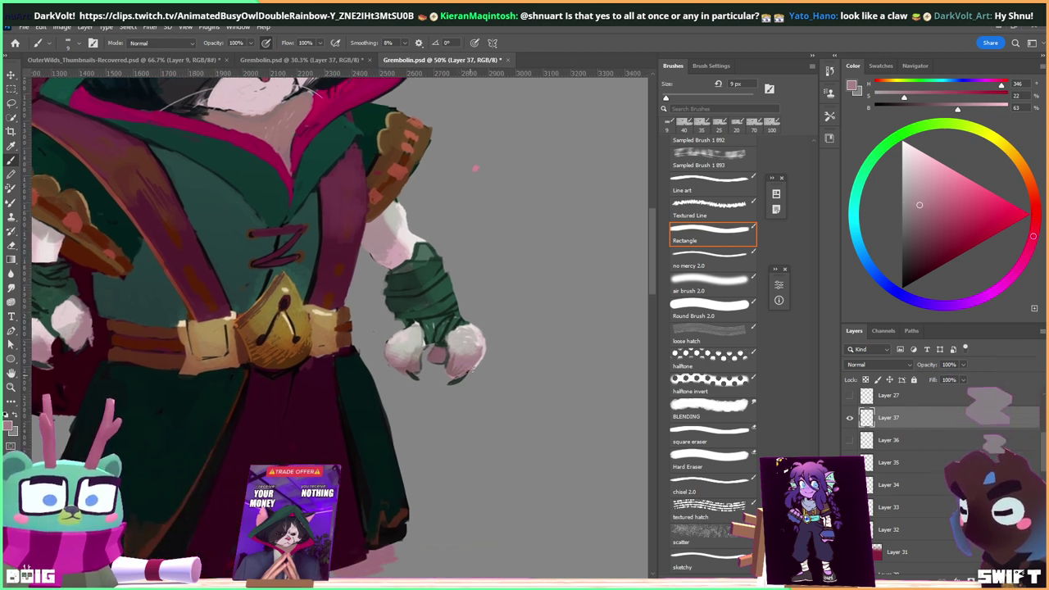
left_click_drag(343, 343, 507, 474)
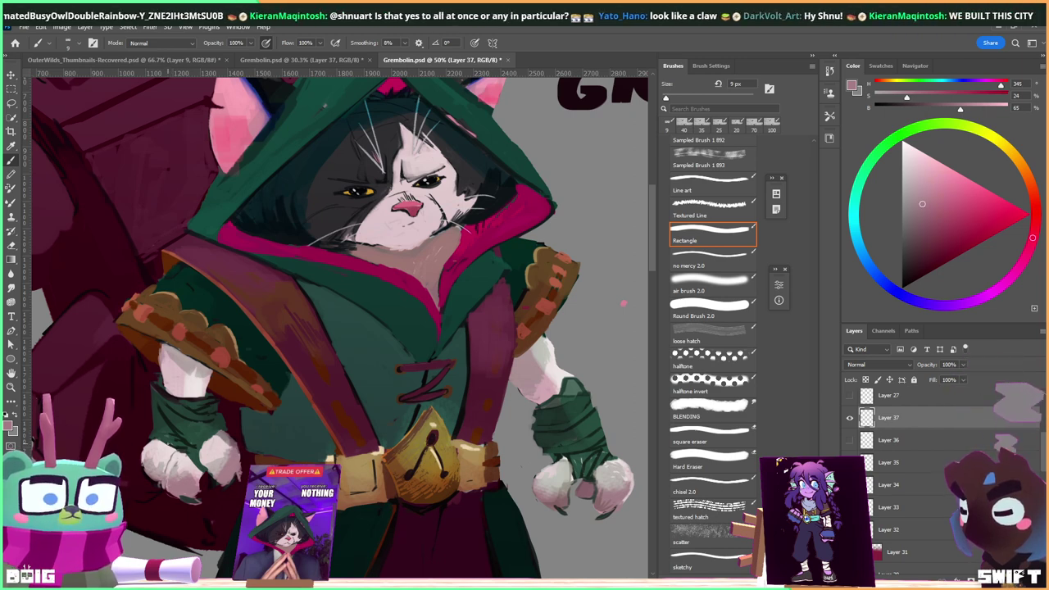
left_click_drag(342, 384, 325, 365)
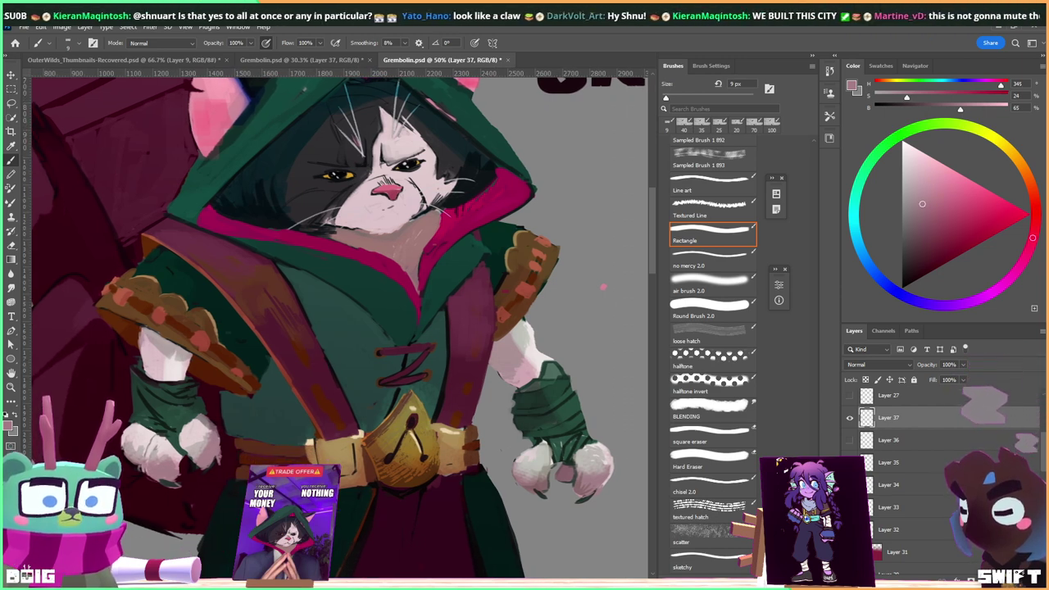
left_click(276, 310, "alt")
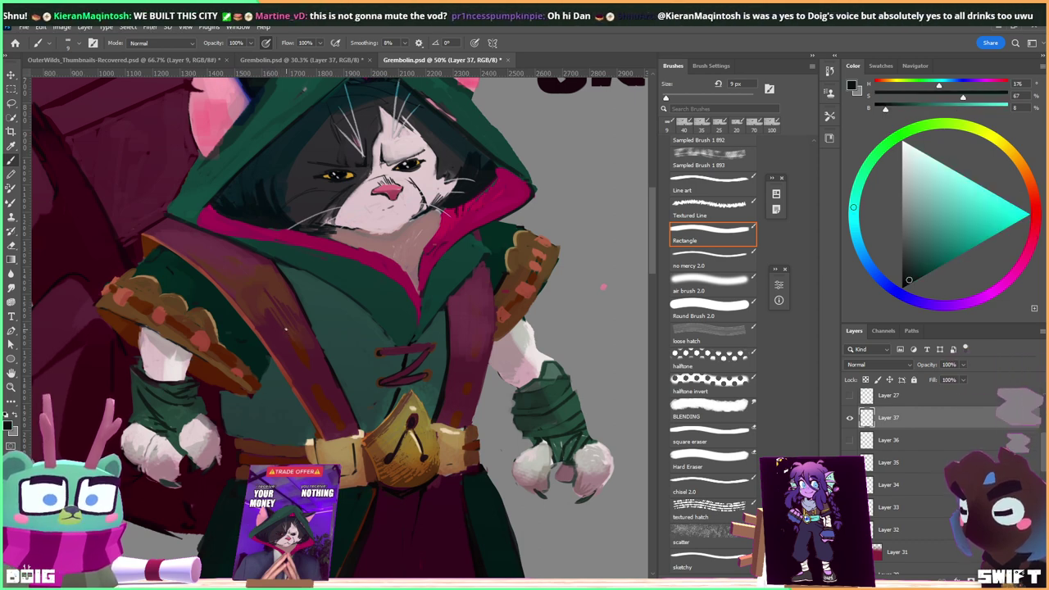
key("]")
left_click(263, 375)
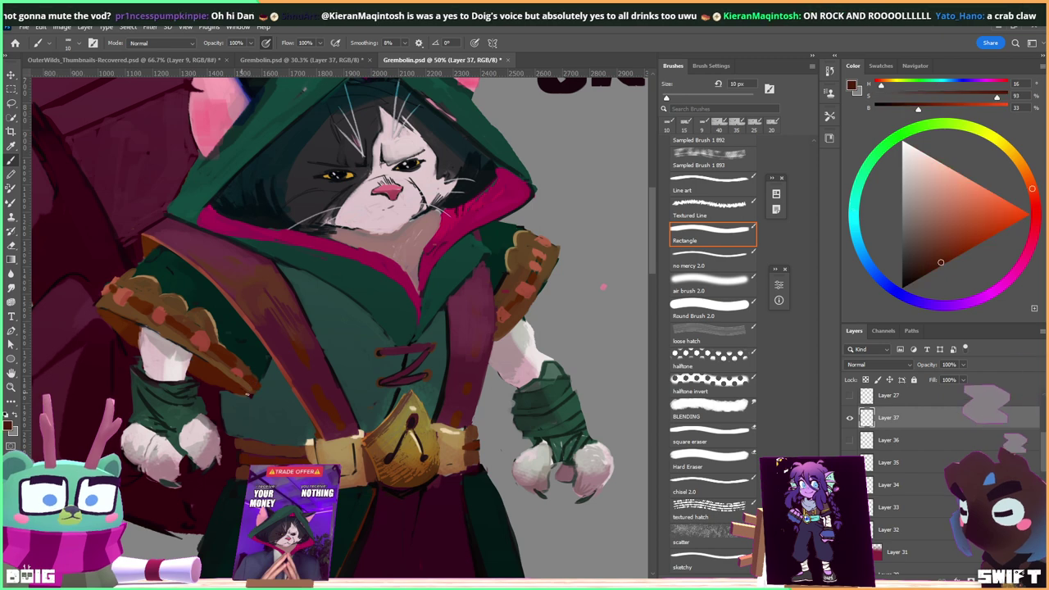
left_click(241, 398, "alt")
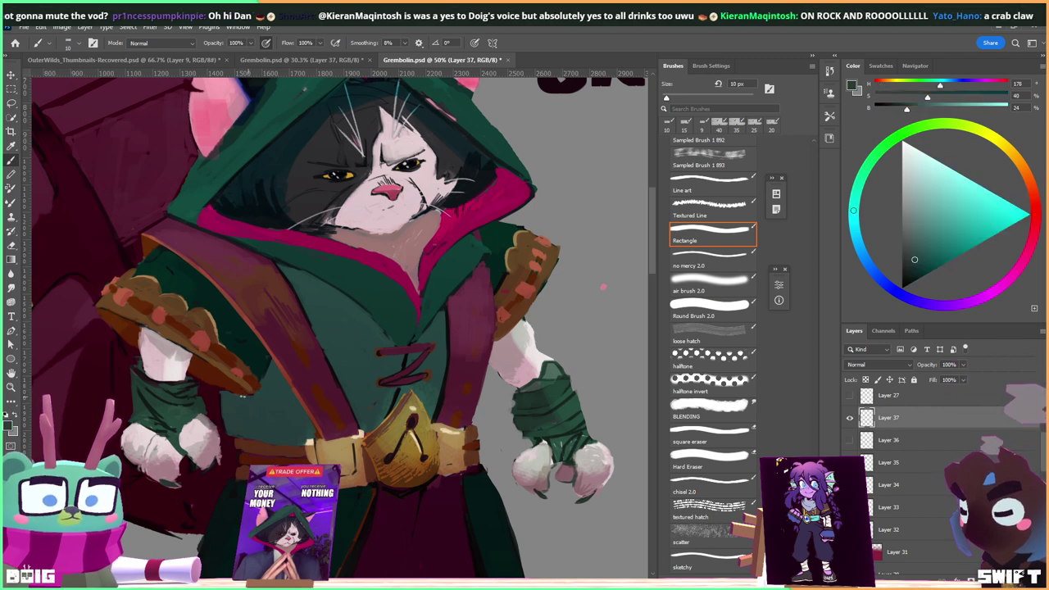
Touch up the trim of the opposite shoulder guard with sampled brown and tan at 10 px.
left_click_drag(296, 327, 186, 378)
left_click(404, 315, "alt")
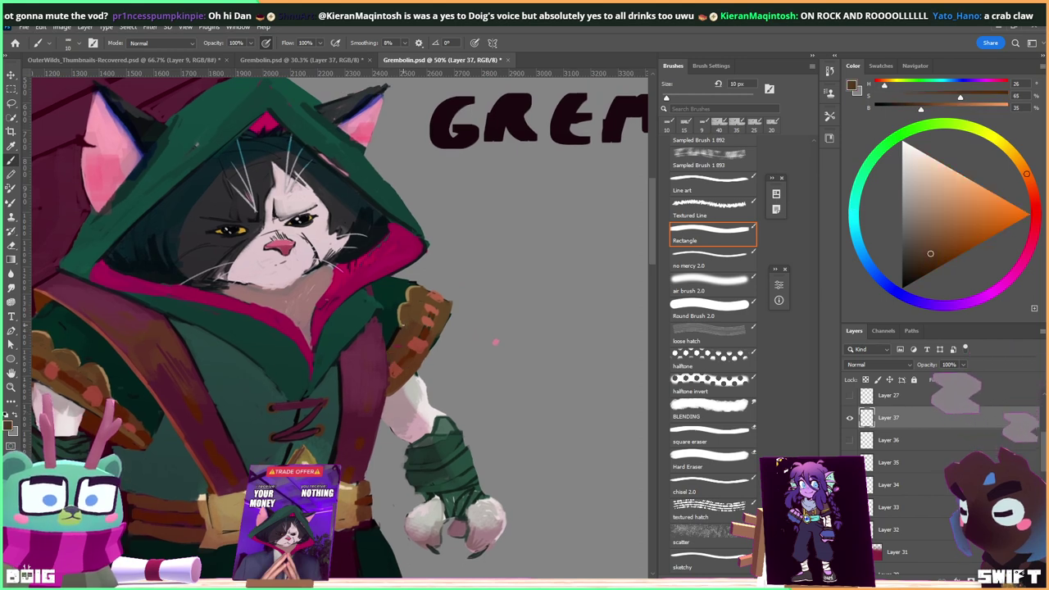
left_click(397, 332, "alt")
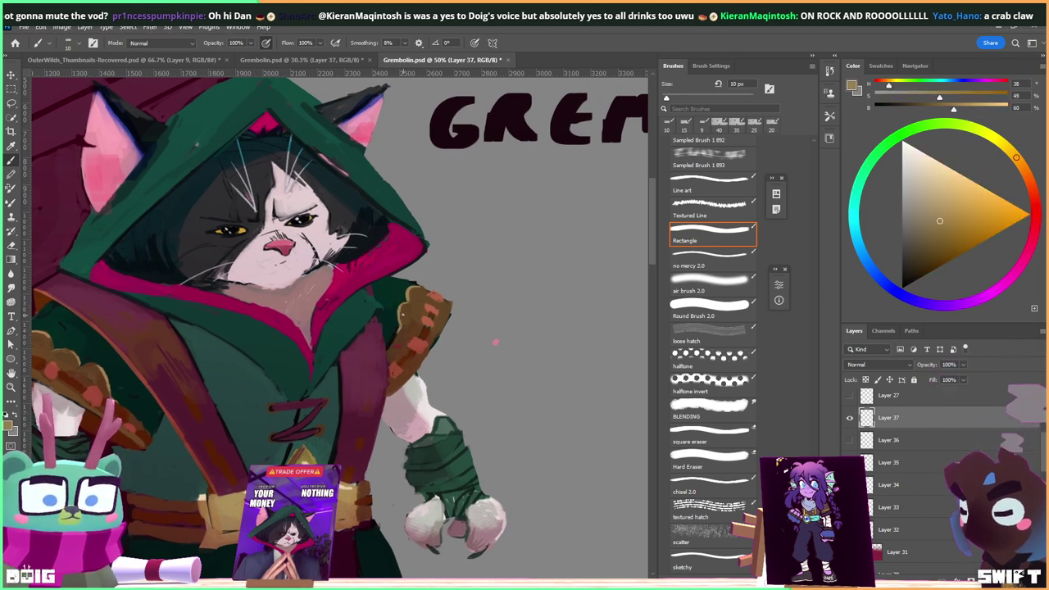
Sample the dark claw colour and strengthen the outline around the pink pad of the paw farthest from the backpack at 10 px.
left_click_drag(264, 364, 286, 410)
mouse_move(319, 364)
left_mouse_down()
mouse_move(312, 385)
mouse_move(314, 376)
left_mouse_up()
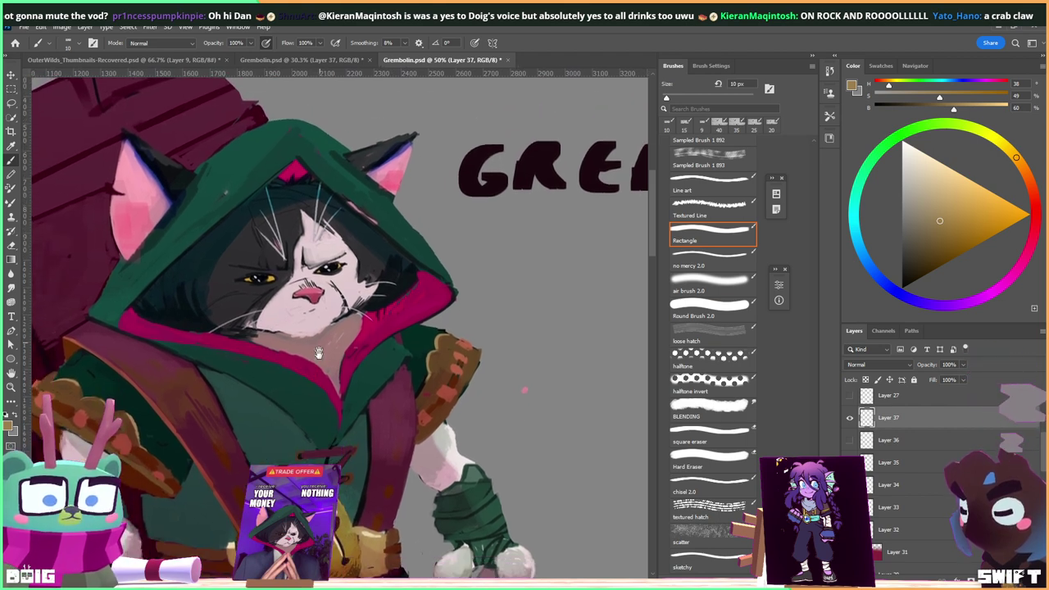
scroll(328, 360, "down", 2)
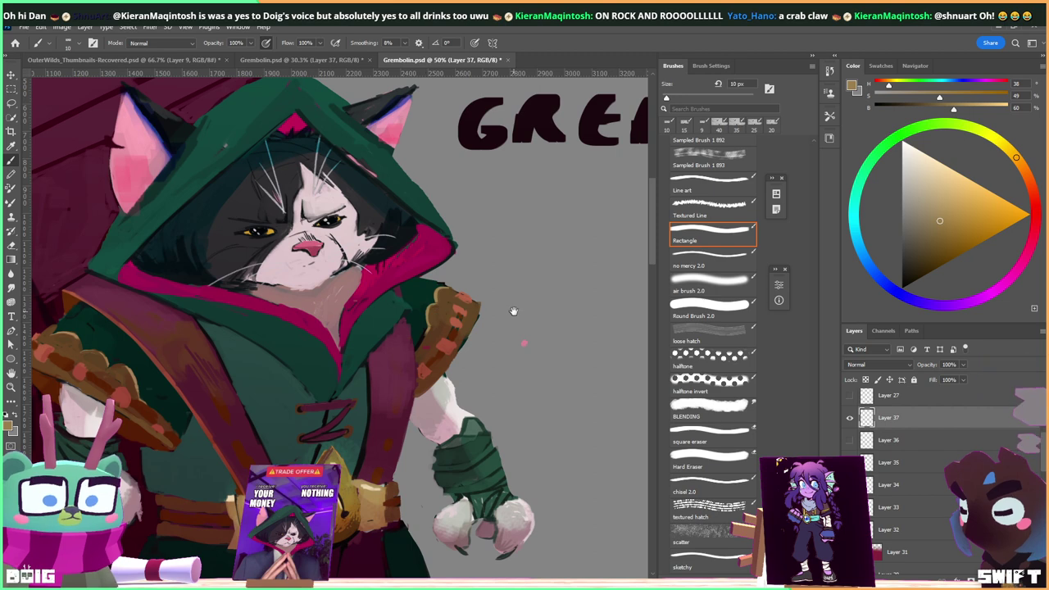
scroll(401, 377, "down", 7)
scroll(401, 377, "right", 5)
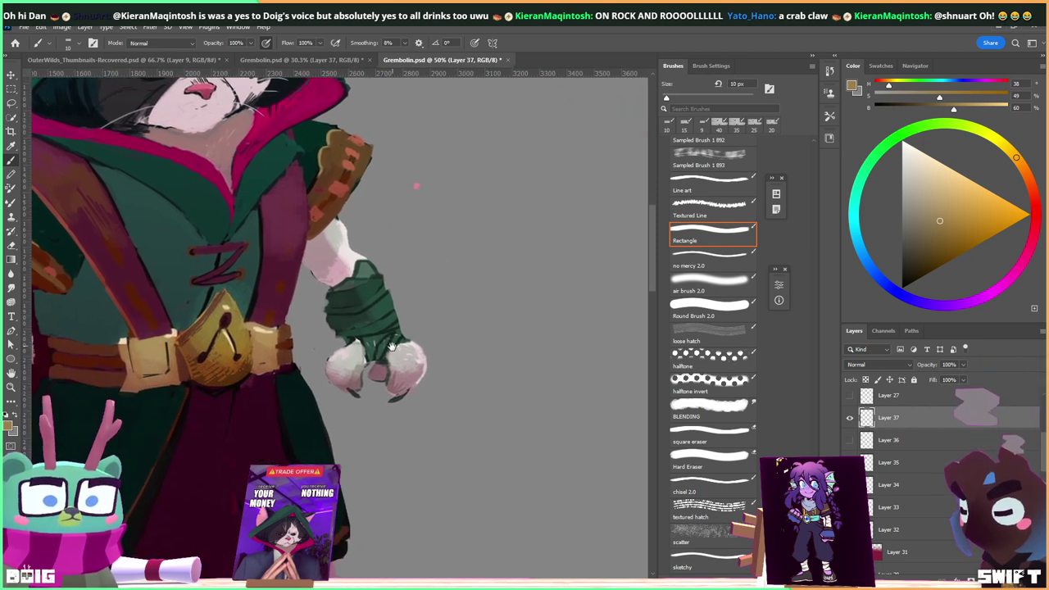
key("alt")
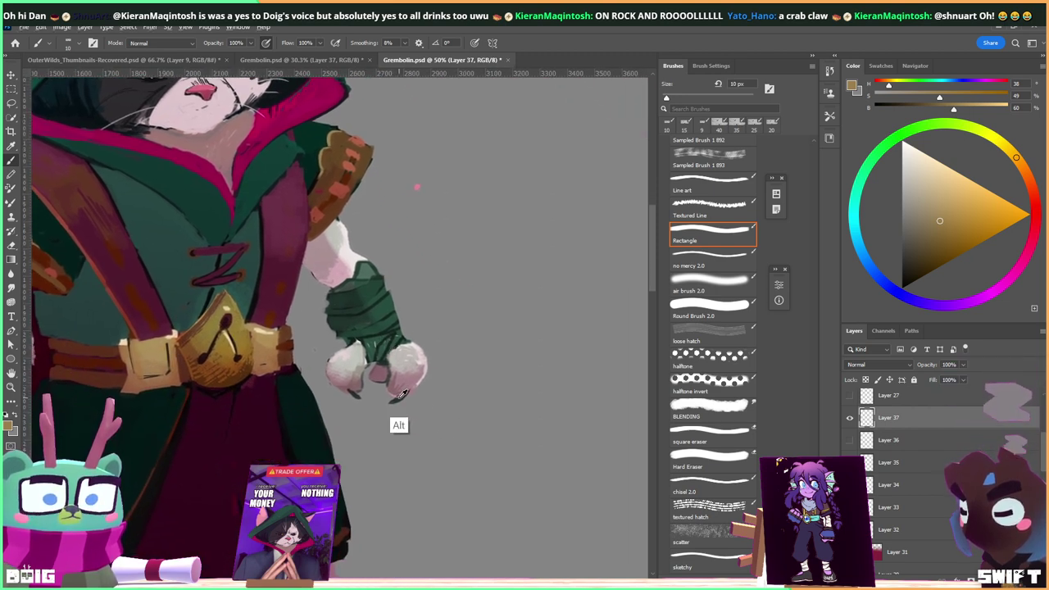
left_click(398, 398, "alt")
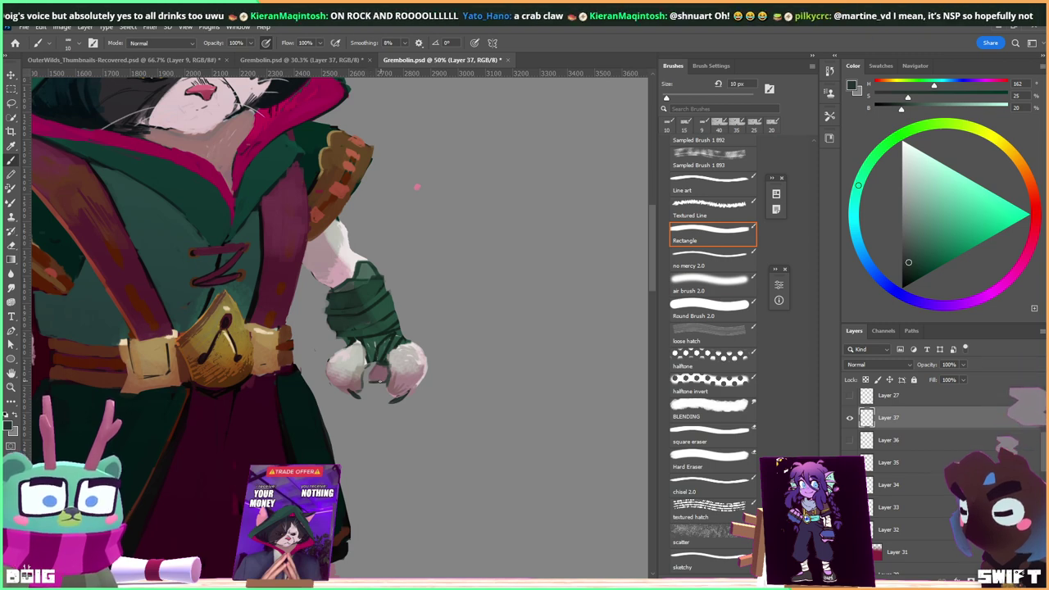
Refine the folds and dark gaps of the green wrist wraps on the arm farthest from the backpack with sampled greens at 10 px.
left_click(371, 382, "alt")
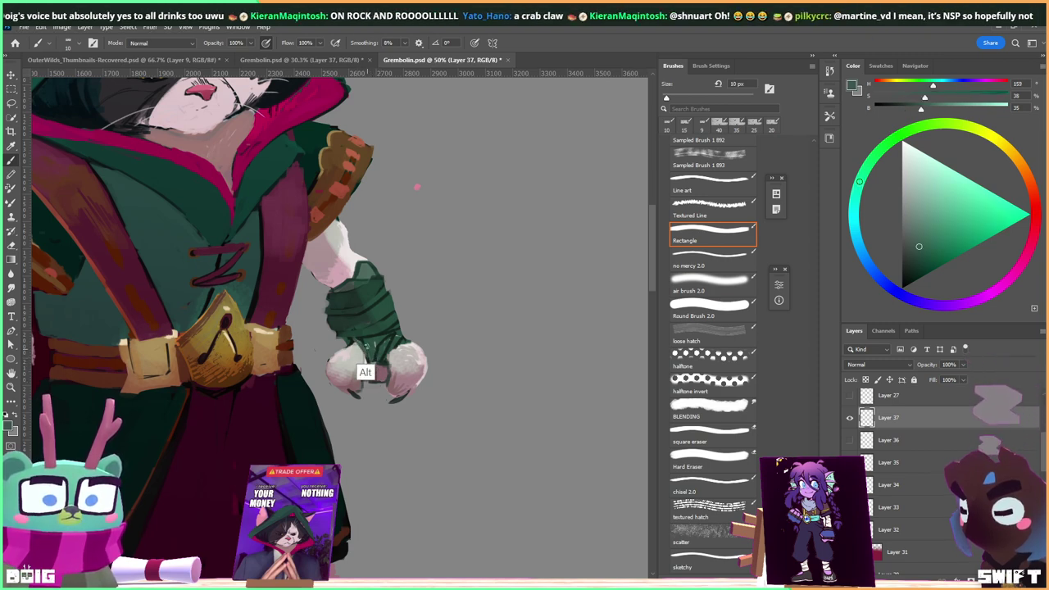
left_click(362, 361, "alt")
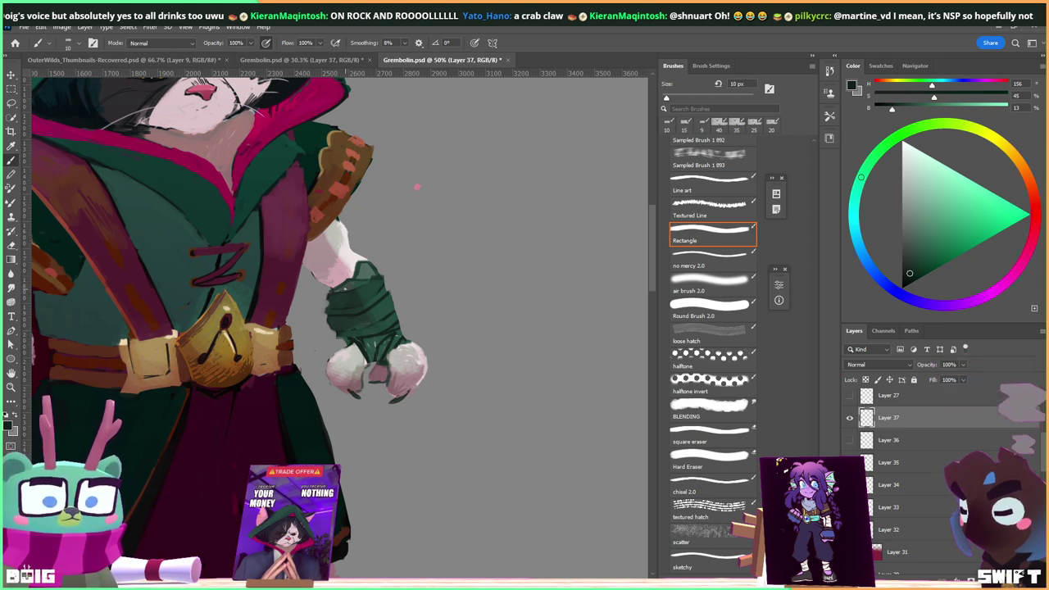
left_click(369, 379, "alt")
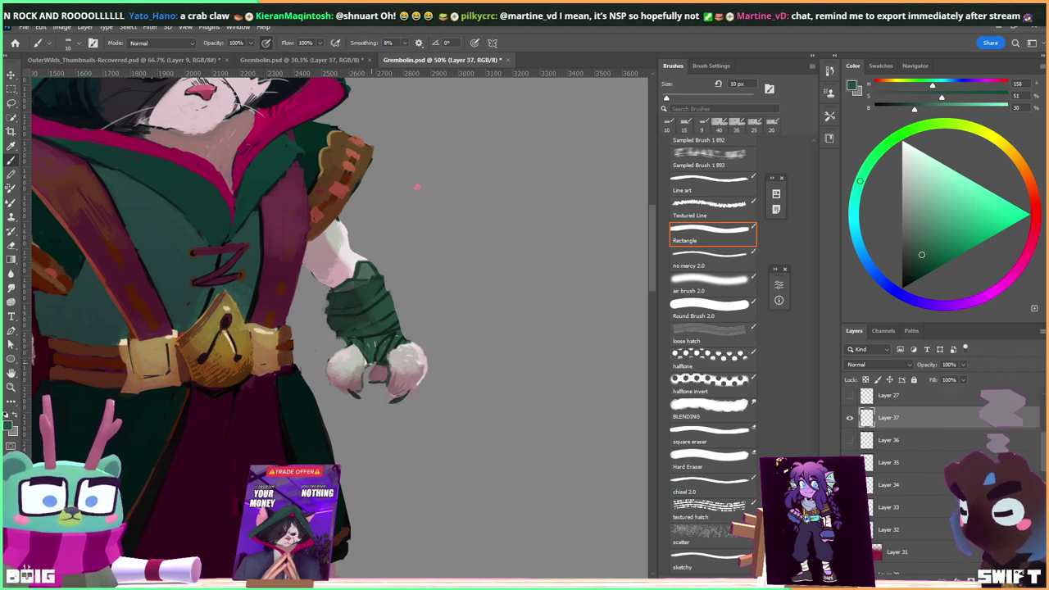
left_click(378, 386, "alt")
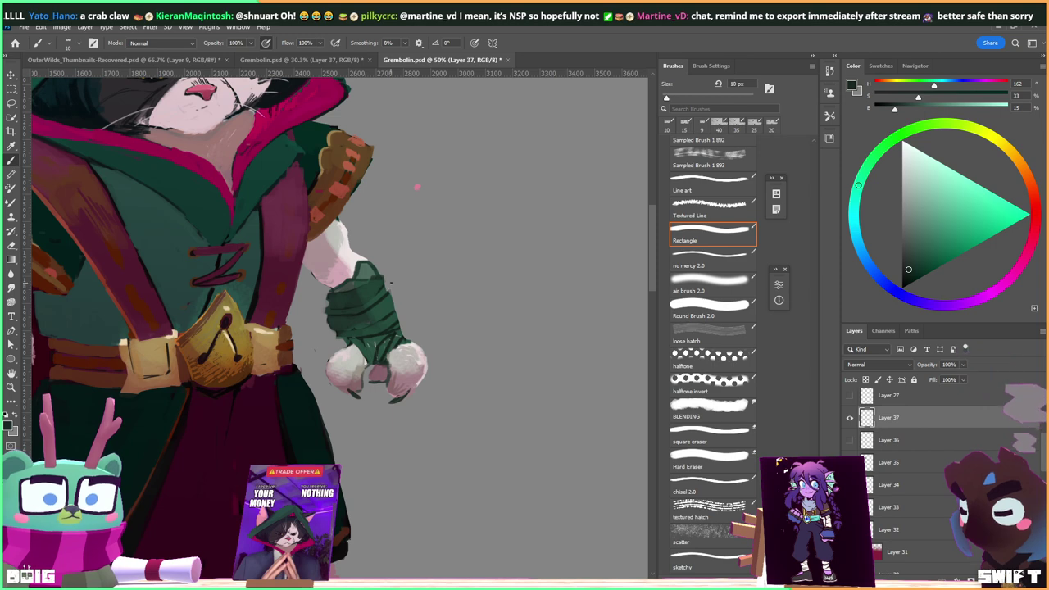
left_click(379, 377, "alt")
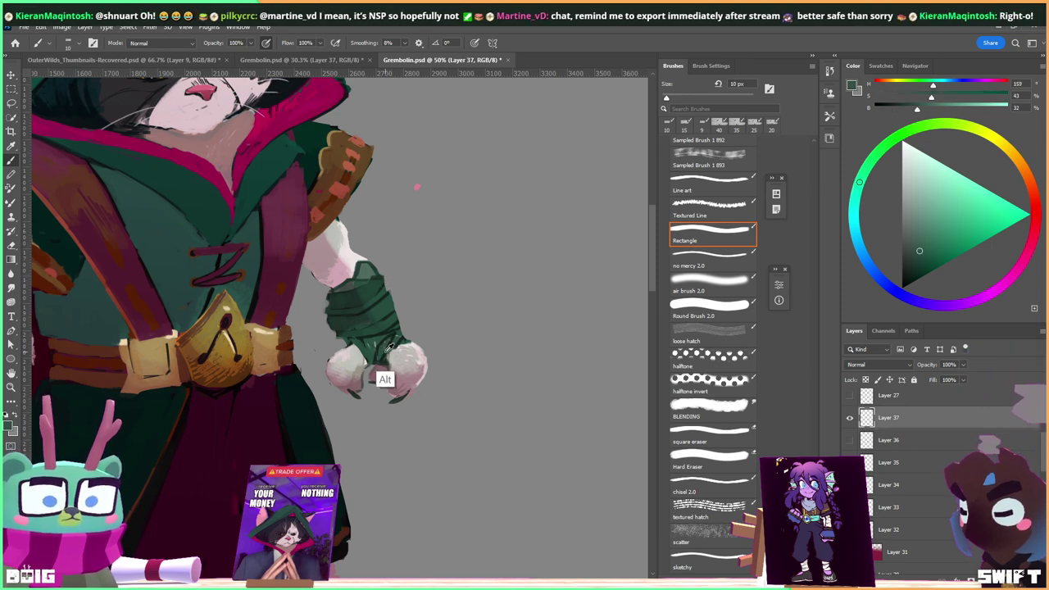
left_click(373, 351, "alt")
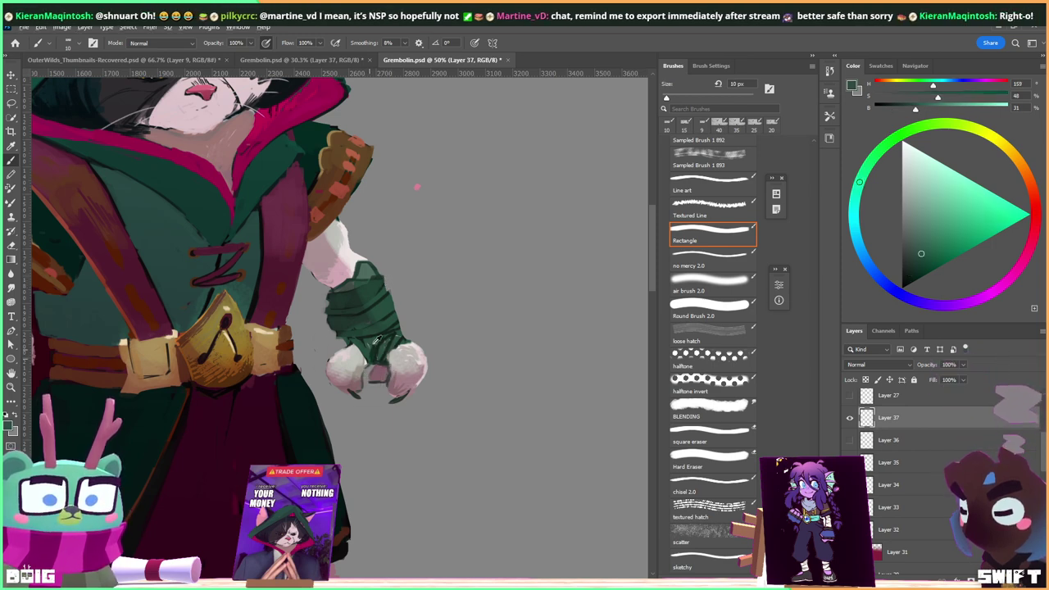
left_click_drag(374, 349, 381, 338)
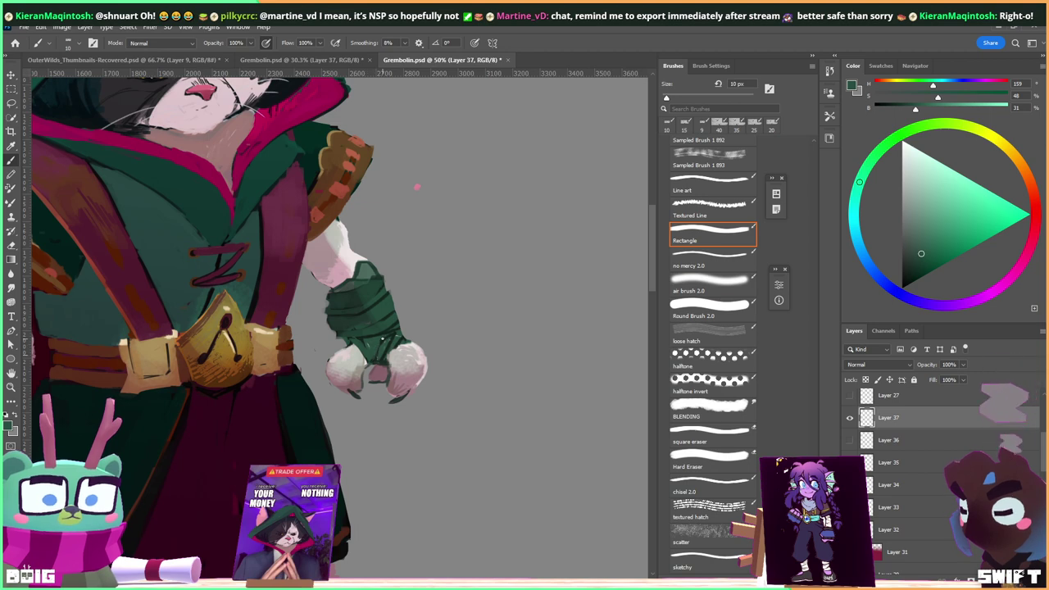
Add a new layer and paint a curved mouth line with a small stuck-out tongue, using sampled near-black and dusky pink at 10 px.
left_click_drag(347, 265, 420, 322)
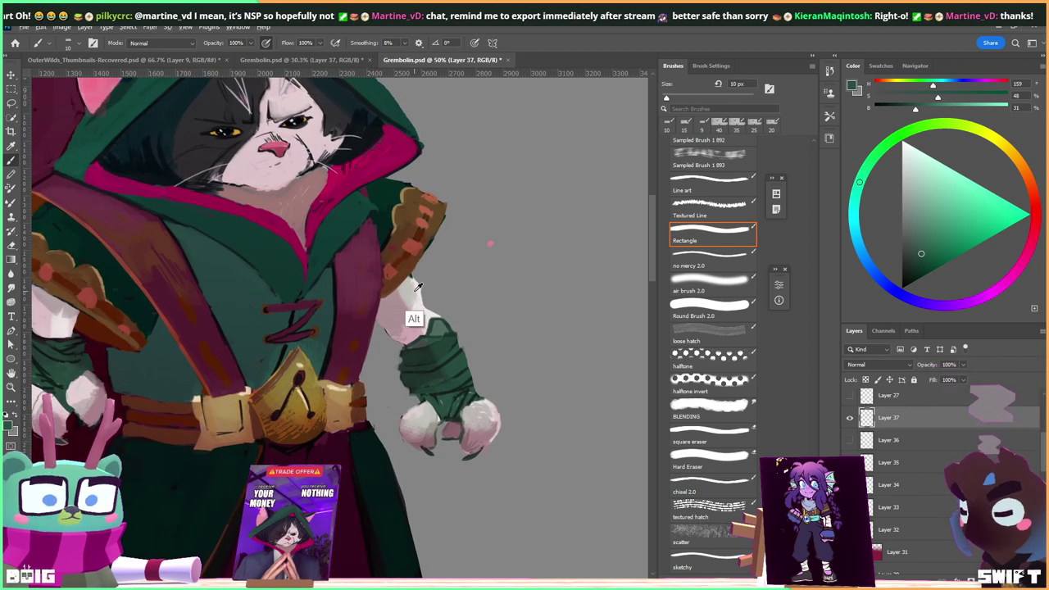
left_click(421, 288, "alt")
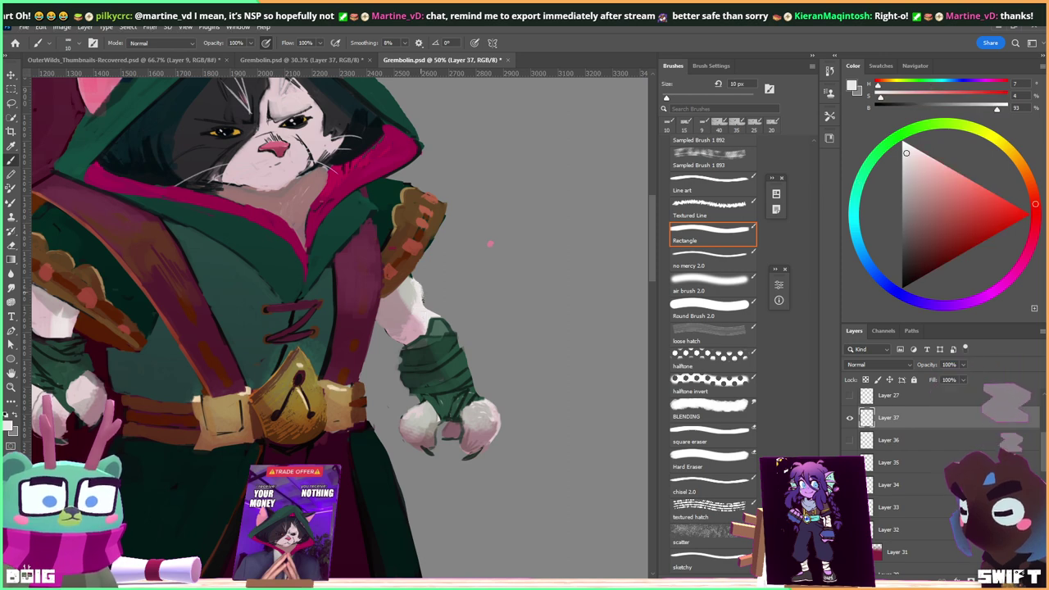
left_click_drag(362, 204, 410, 271)
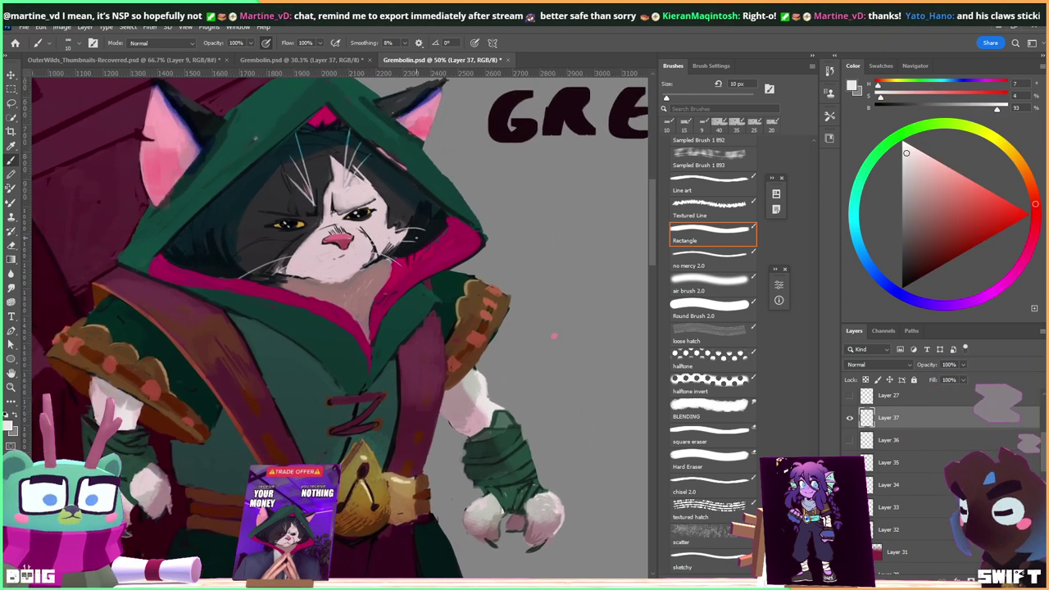
key("ctrl+shift+alt+n")
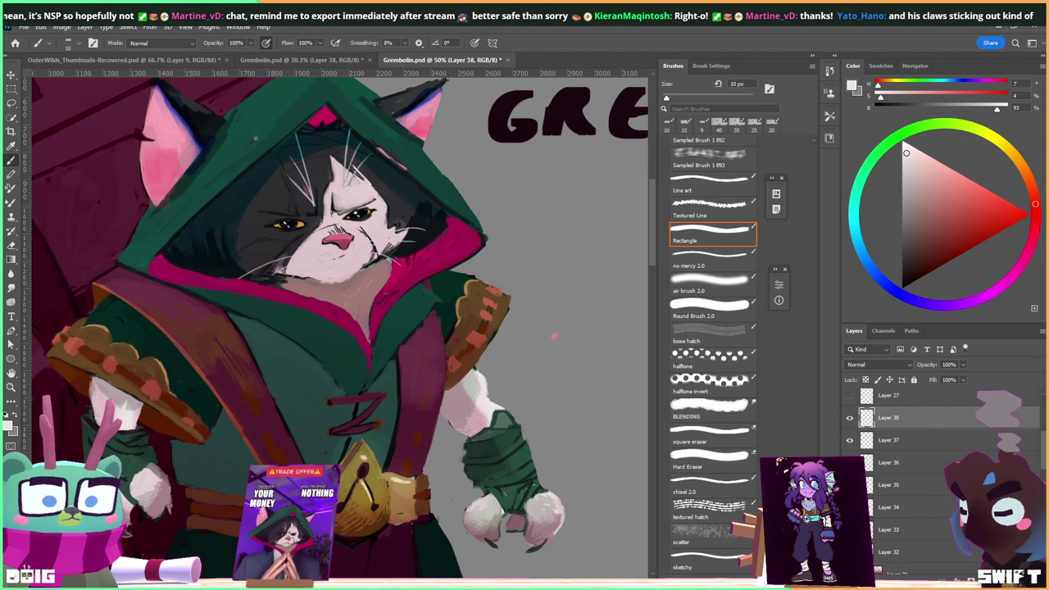
left_click(354, 231, "alt")
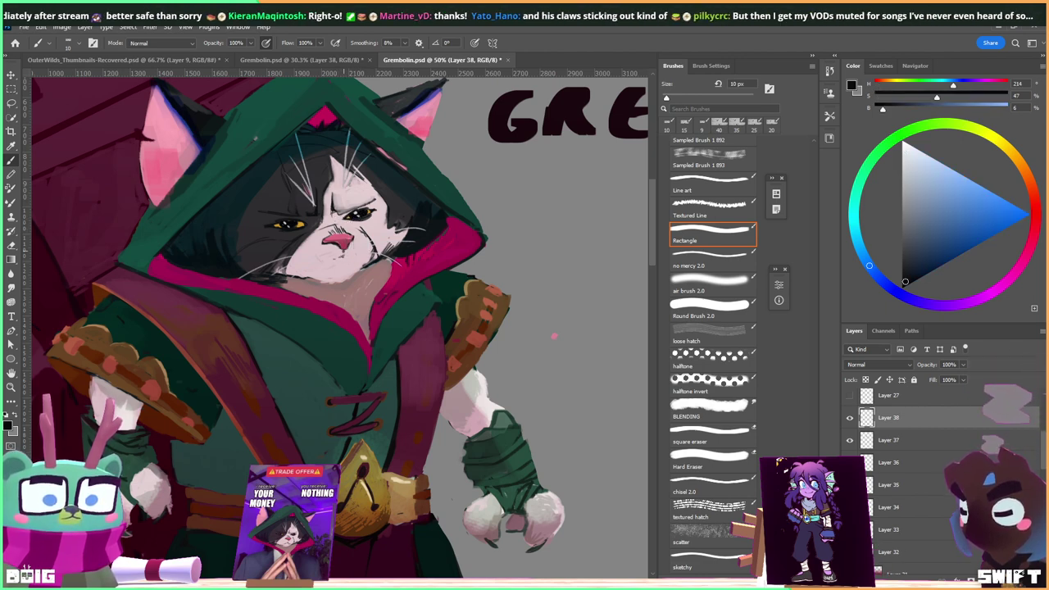
left_click_drag(321, 265, 354, 260)
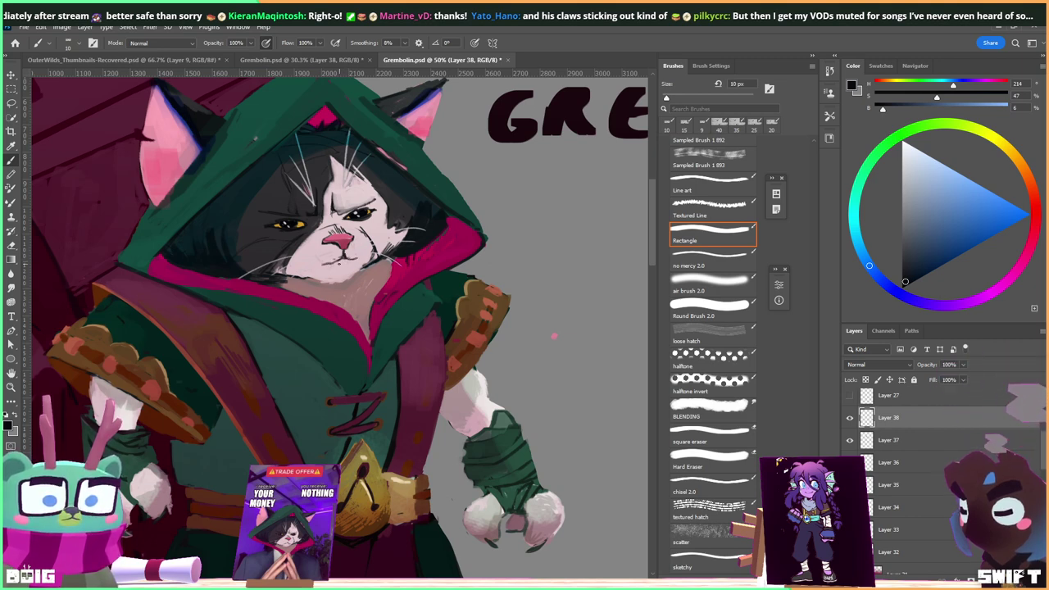
left_click(348, 240, "alt")
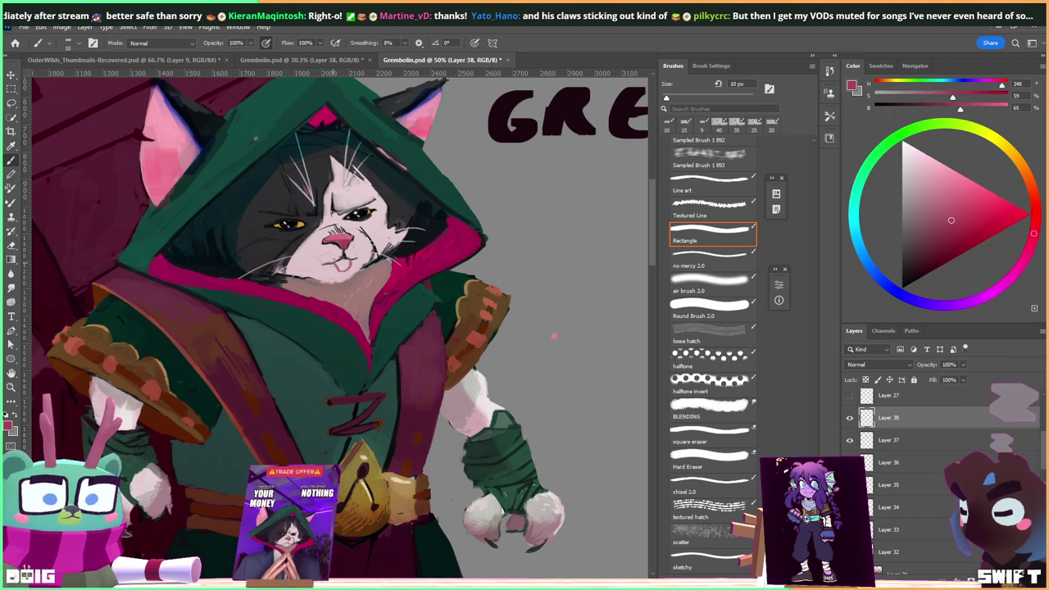
left_click_drag(341, 261, 345, 267)
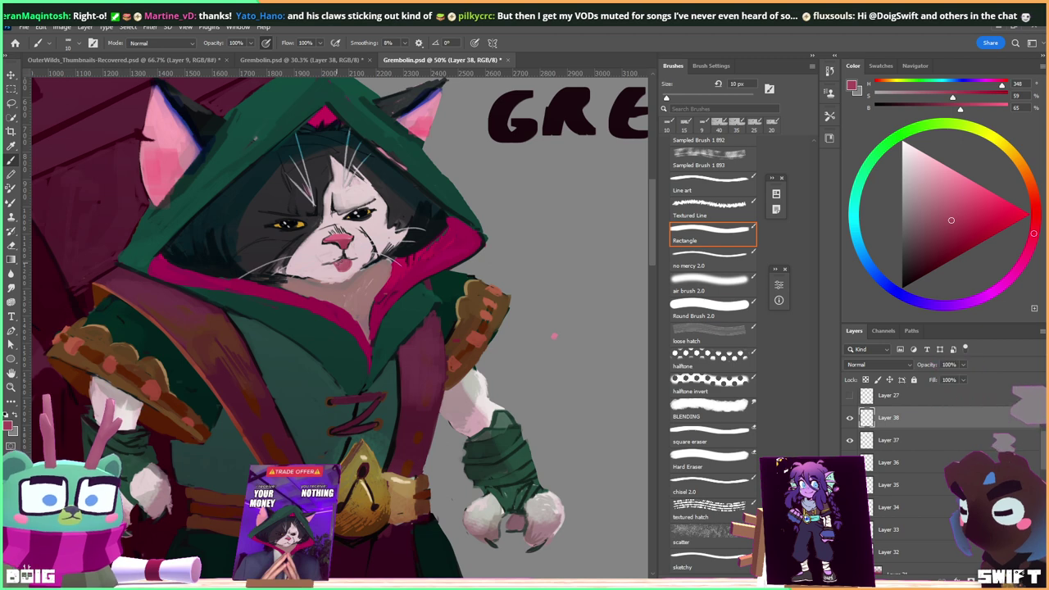
left_click(421, 274, "alt")
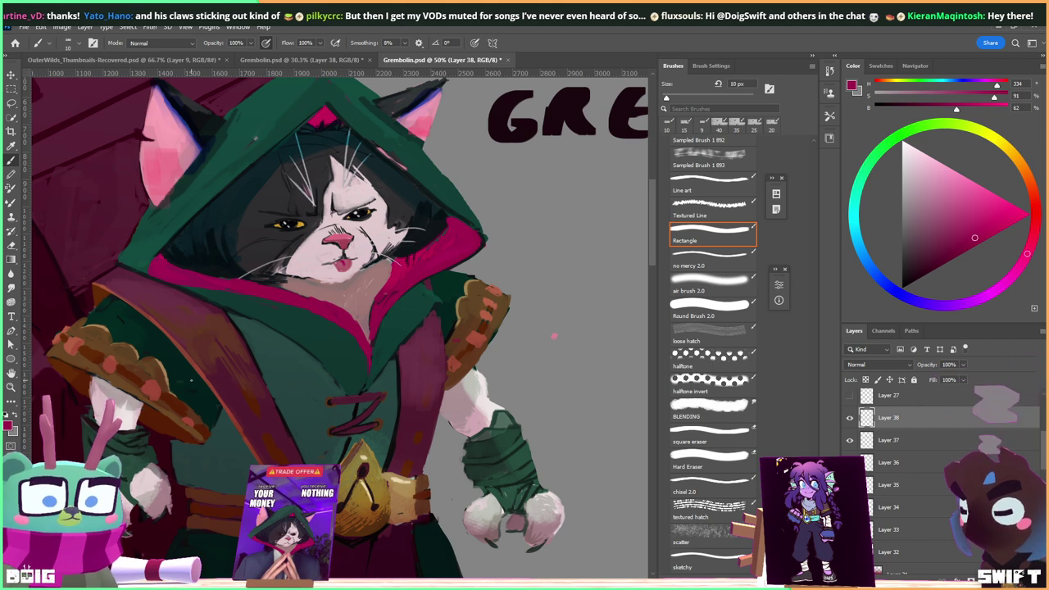
Hide the tongue drawing on Layer 38 and toggle Layer 37 off and on to compare its touch-ups.
left_click_drag(362, 246, 345, 205)
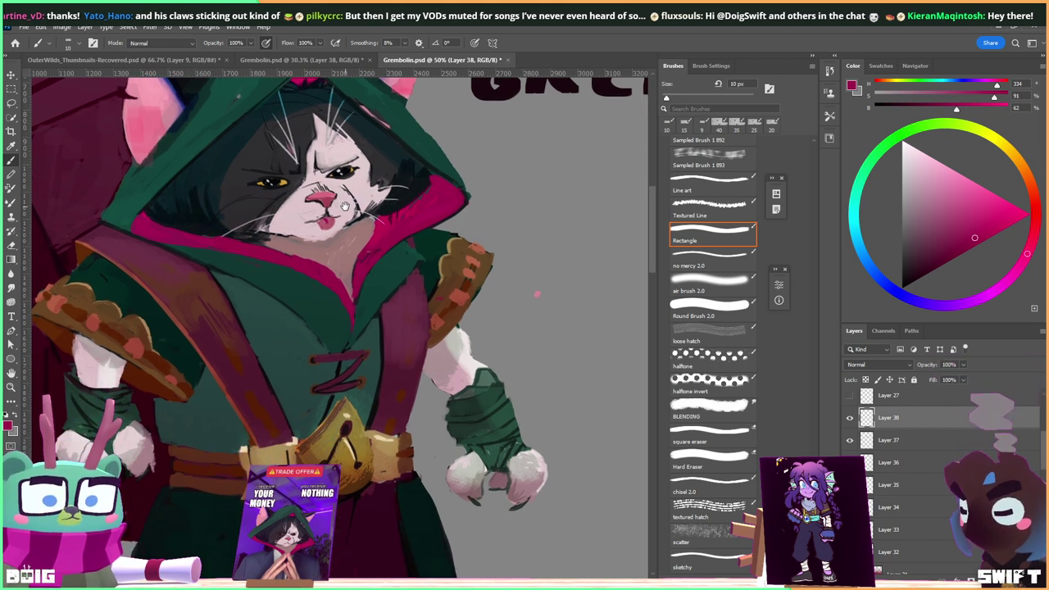
key("ctrl+minus")
key("ctrl+minus")
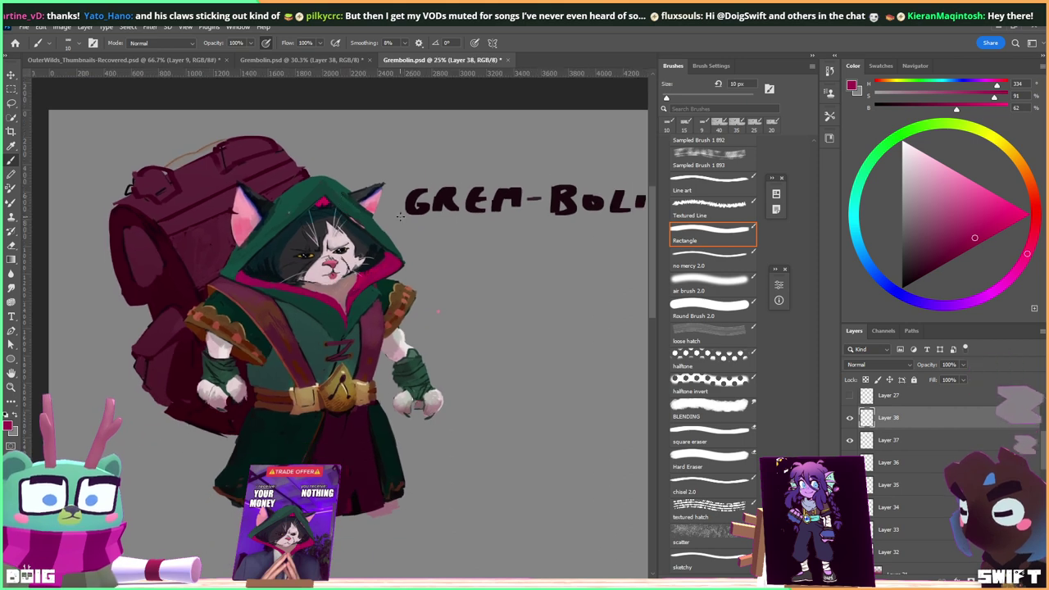
scroll(418, 222, "up", 1)
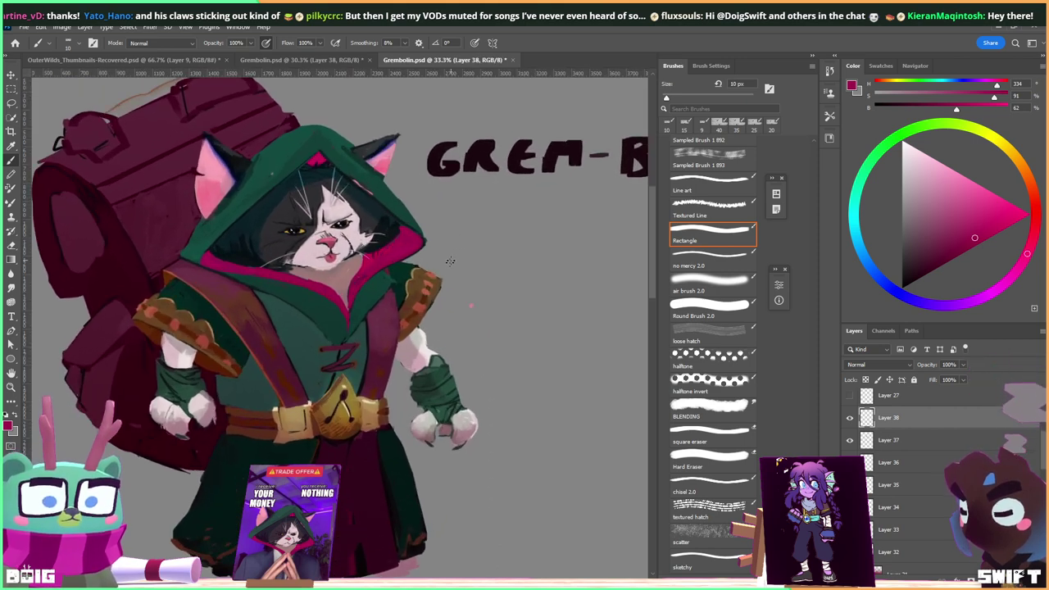
left_click_drag(406, 267, 411, 268)
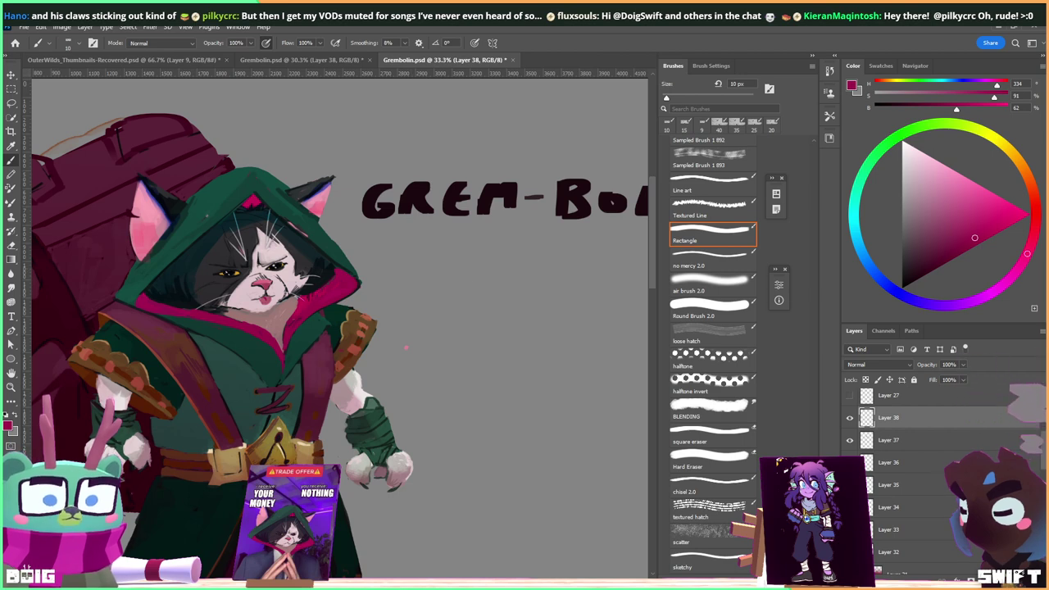
left_click(849, 418)
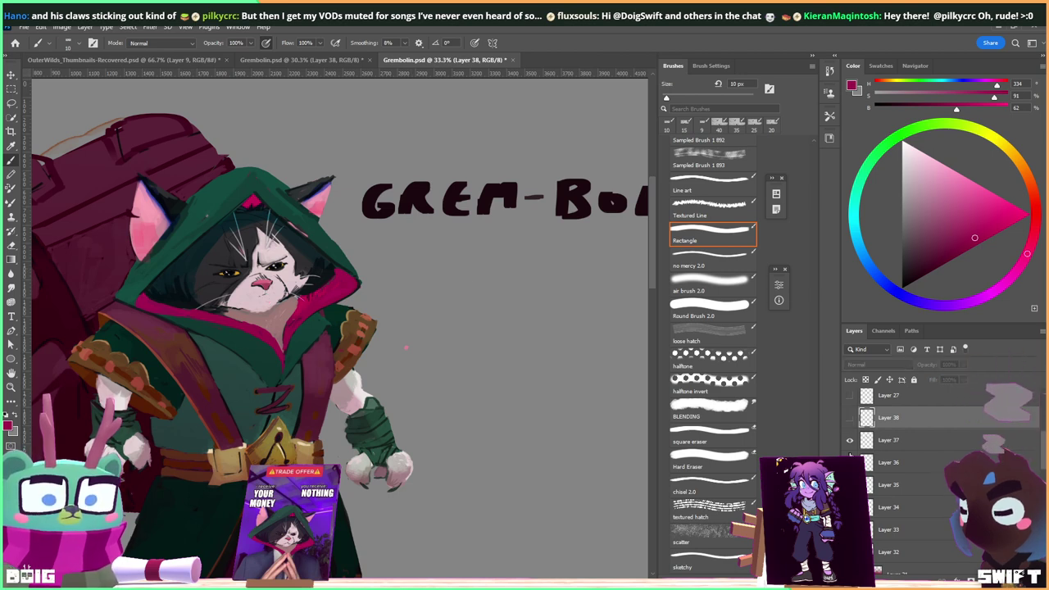
left_click(850, 442)
left_click(850, 442)
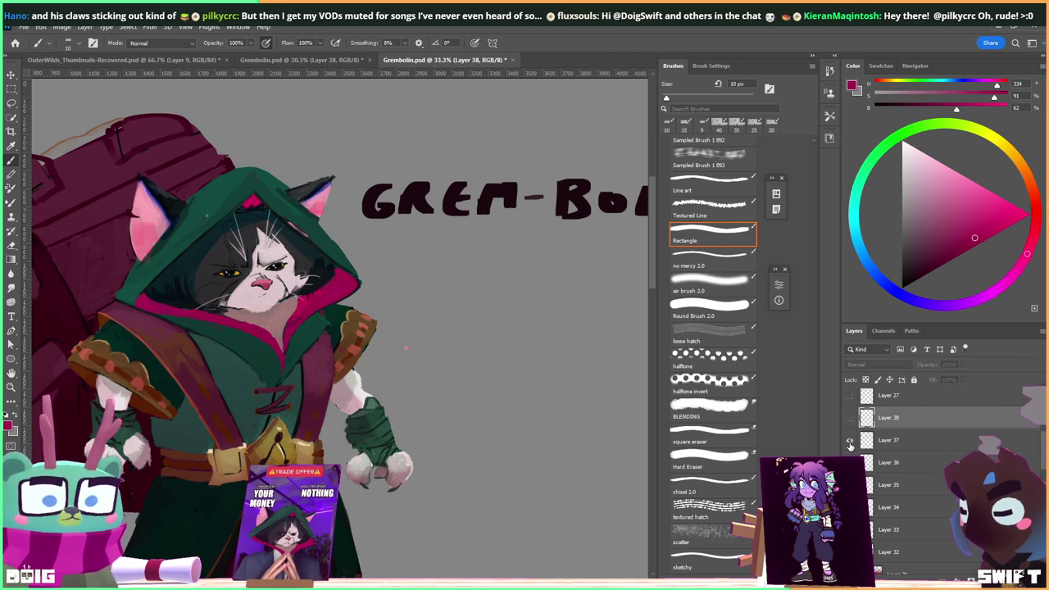
left_click(850, 443)
left_click(851, 443)
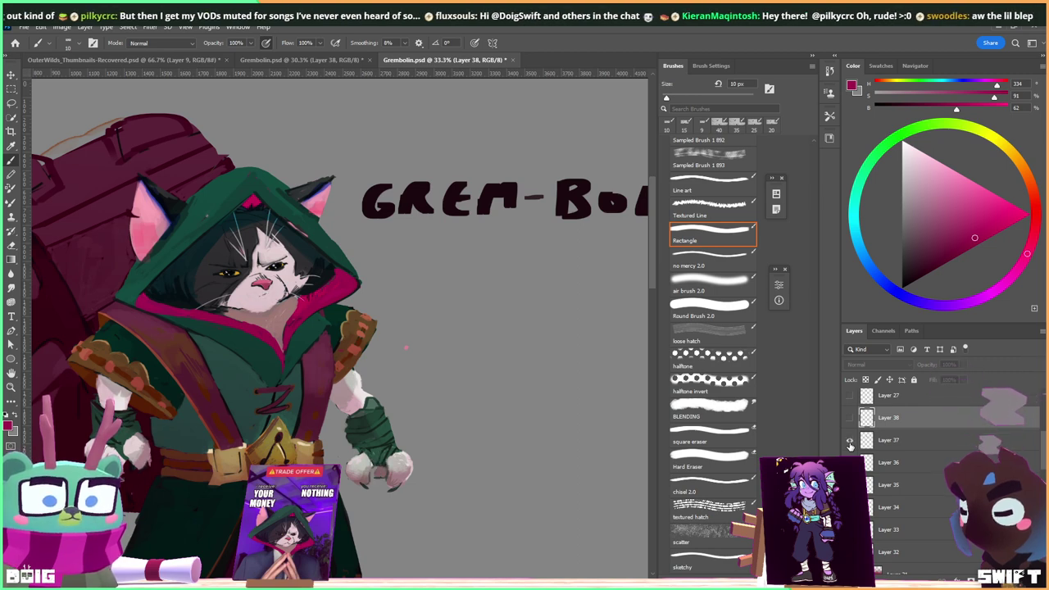
Add a new layer directly above Layer 37 and paint an open mouth shape under the nose in dusky pink at 10 px.
left_click(897, 442)
key("e")
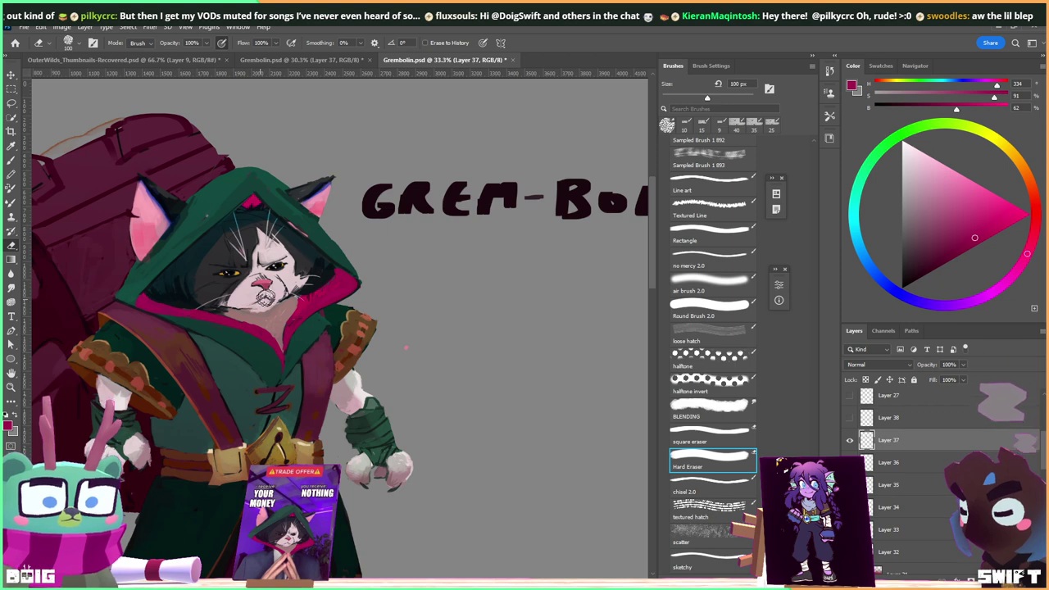
key("ctrl+shift+alt+n")
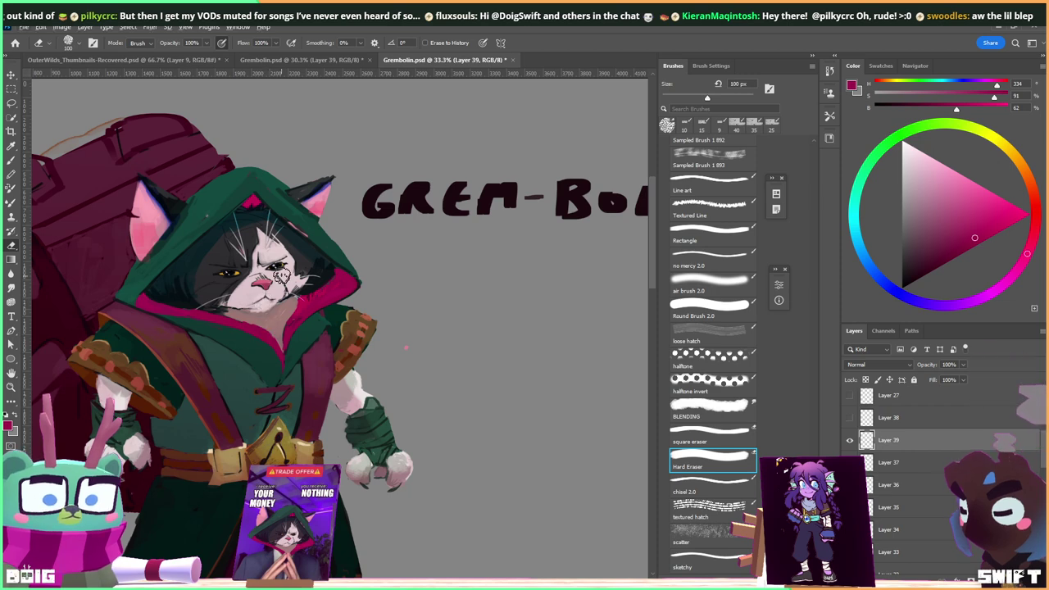
scroll(272, 276, "up", 1)
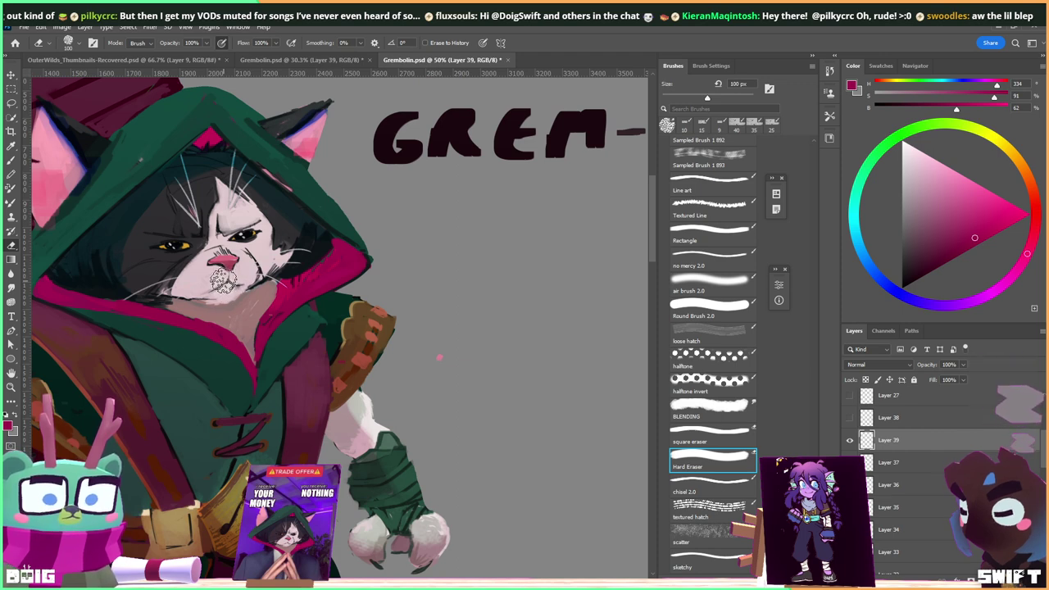
key("b")
left_click(228, 295, "alt")
mouse_move(228, 295)
left_mouse_down()
mouse_move(270, 299)
mouse_move(258, 304)
left_mouse_up()
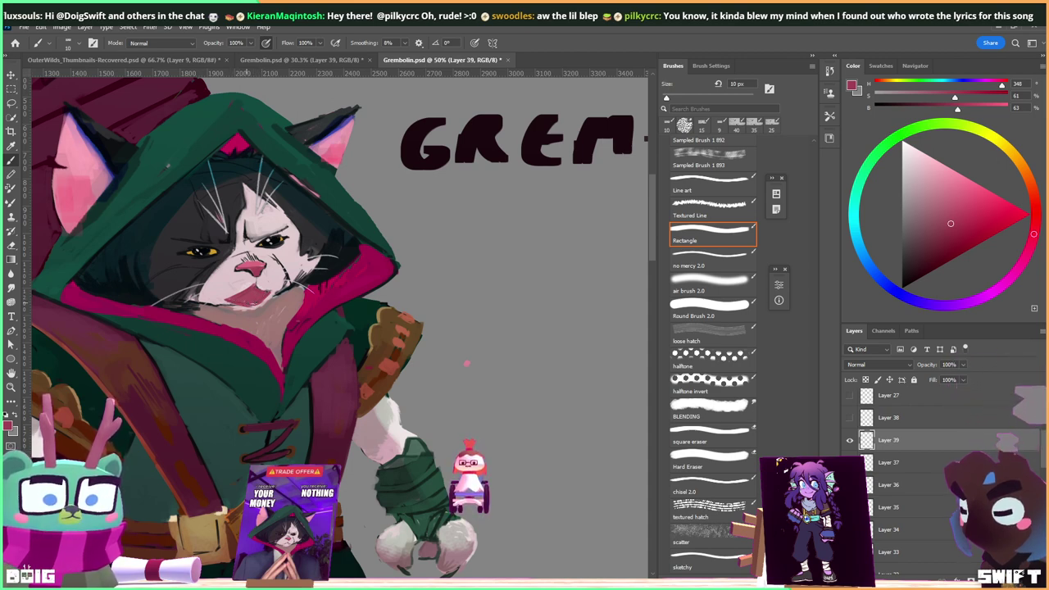
Paint the dark maroon mouth interior and outline around the tongue, and add pale pink fangs at 10 px.
left_click(911, 273)
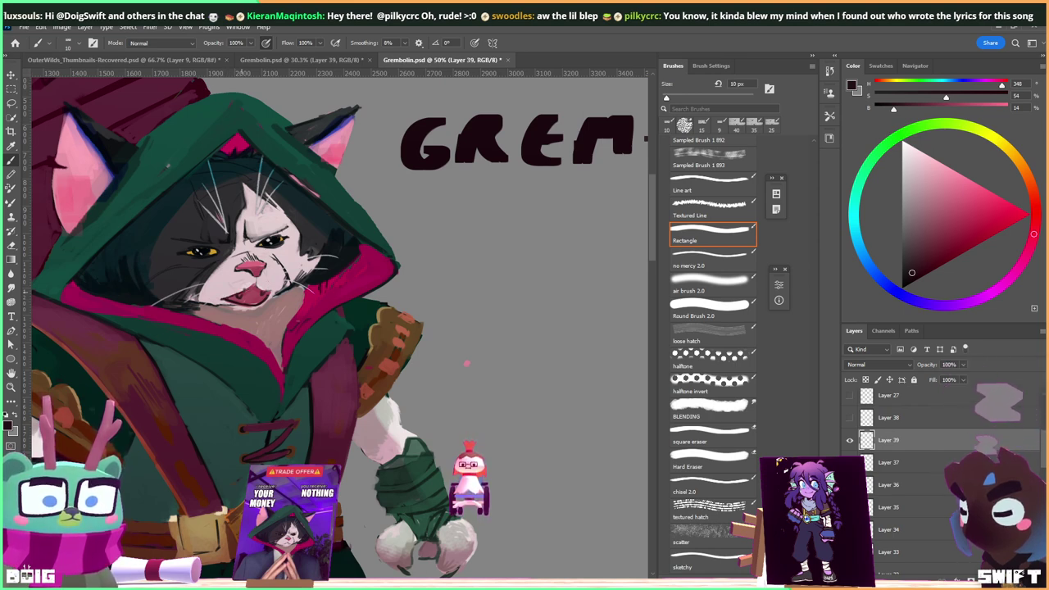
left_click(270, 304, "alt")
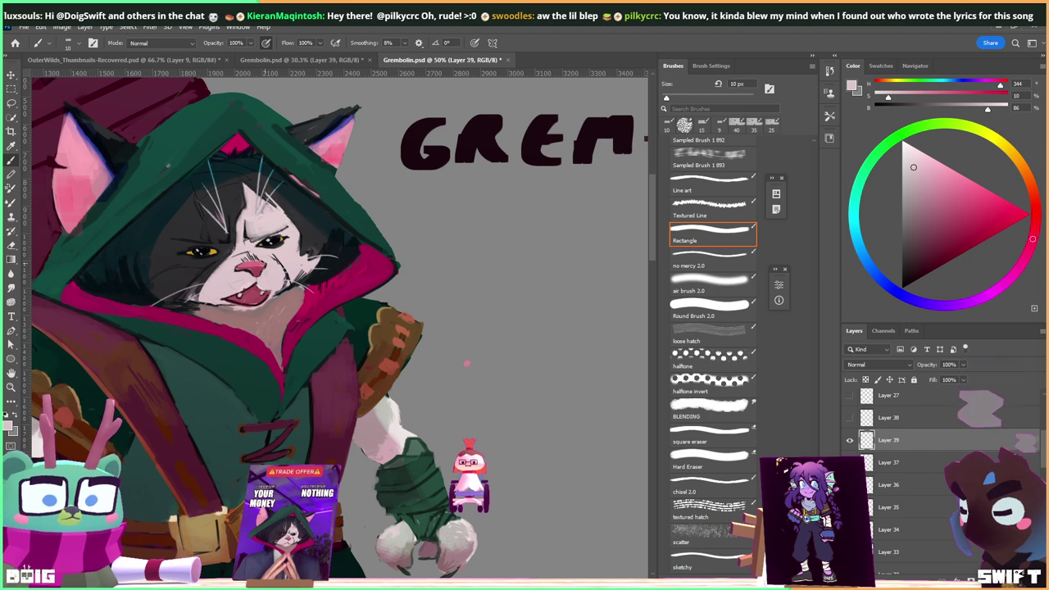
left_click(256, 302, "alt")
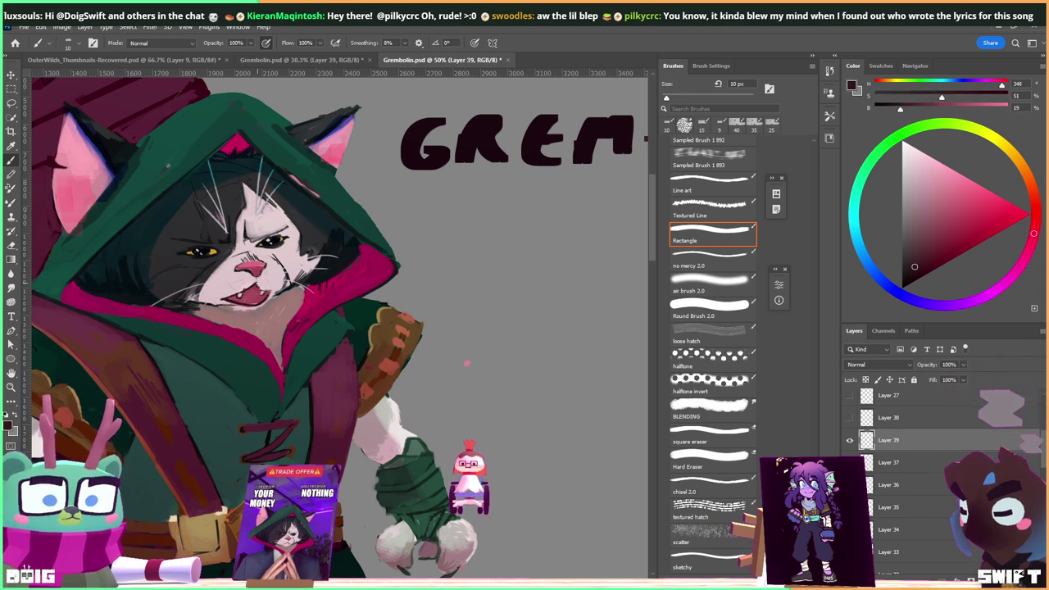
left_click_drag(257, 289, 265, 284)
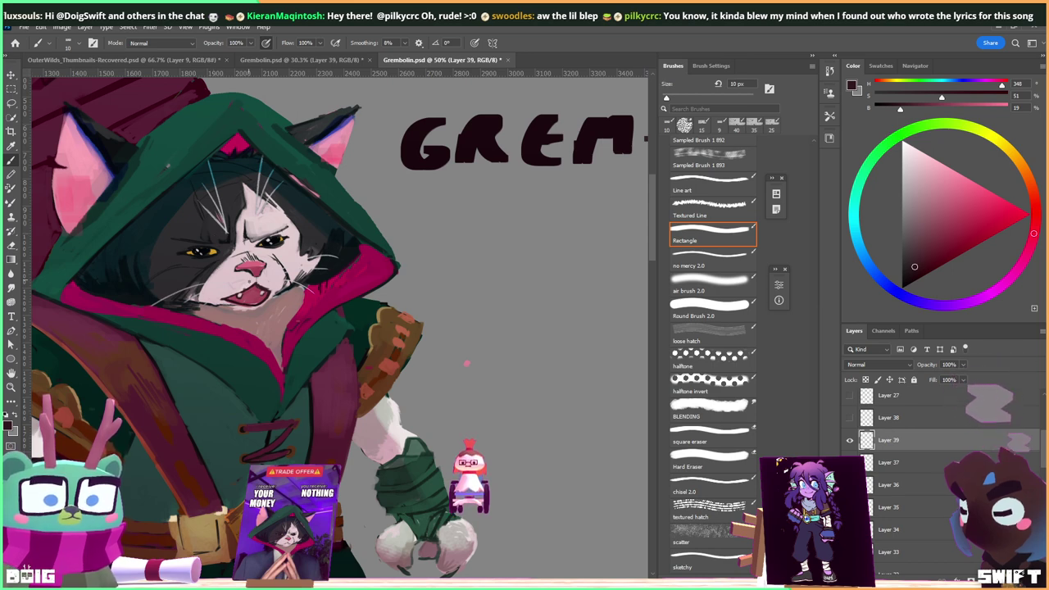
Refine the tongue, fangs and dark inner edge of the open mouth with sampled dusky pink, dark maroon and pale pink.
left_click(251, 324, "alt")
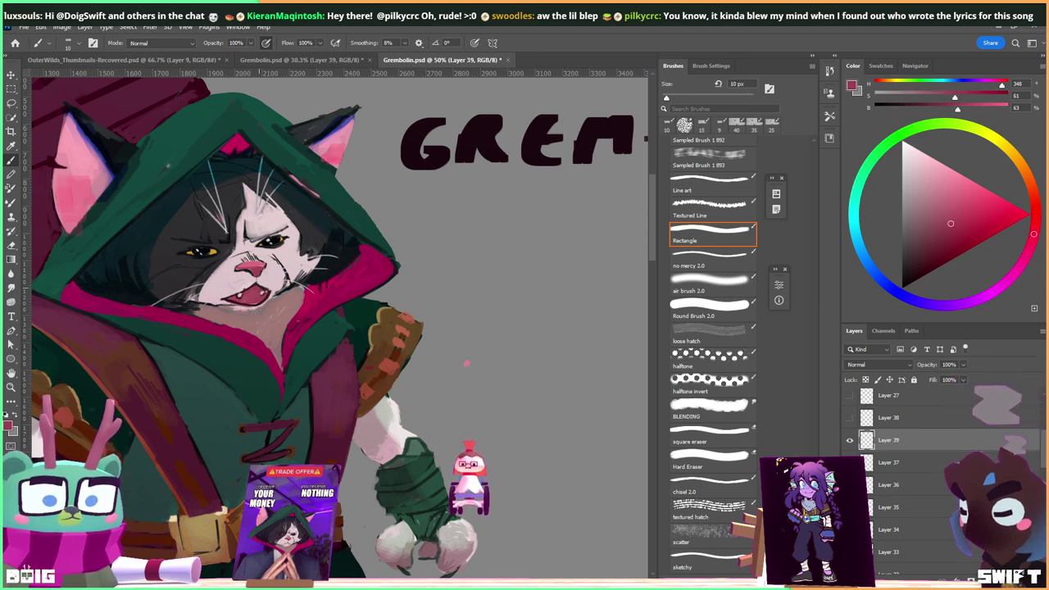
left_click(267, 284, "alt")
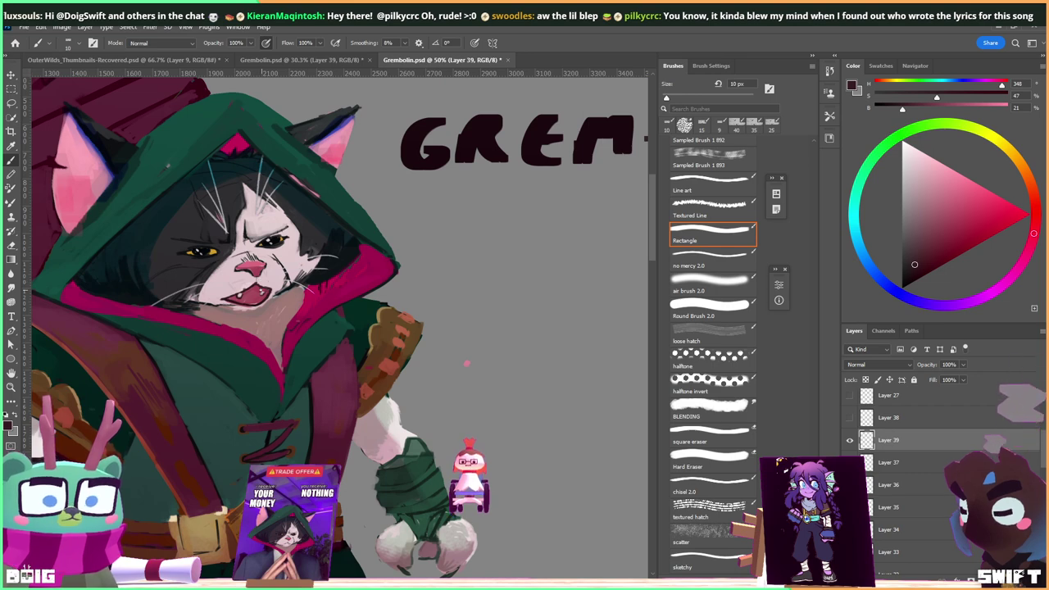
left_click(240, 324, "alt")
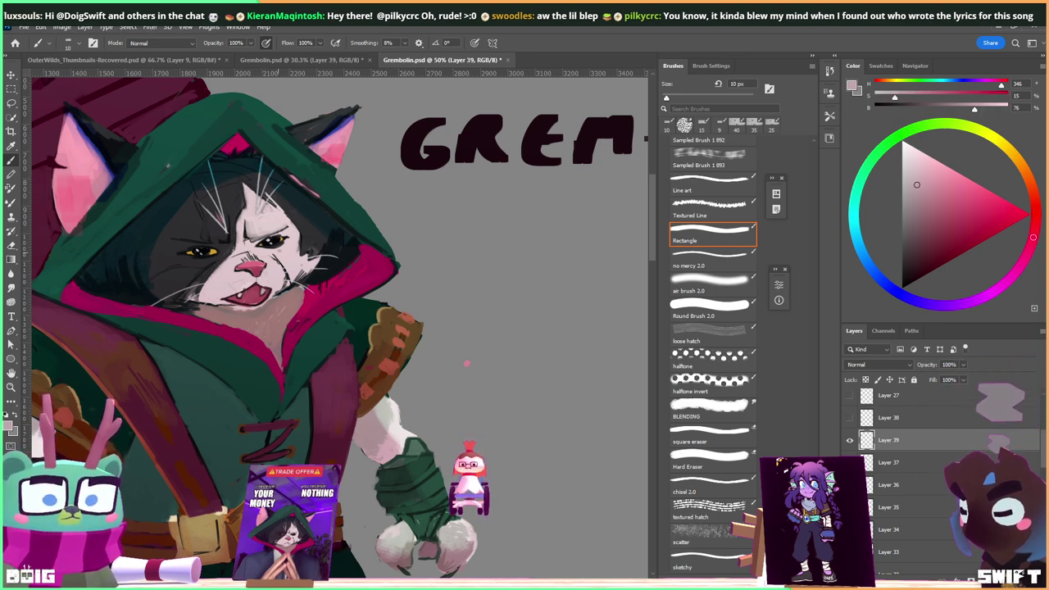
left_click(265, 292, "alt")
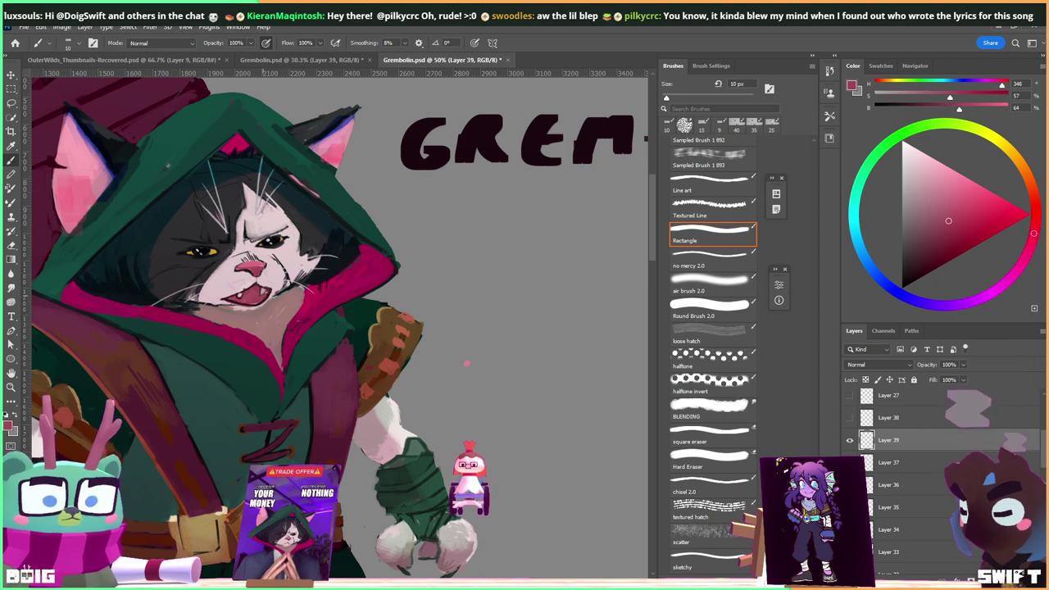
Reduce the brush to 8 px and refine the mouth edges, fangs and surrounding muzzle fur with sampled near-black and pale pink.
left_click(288, 305, "alt")
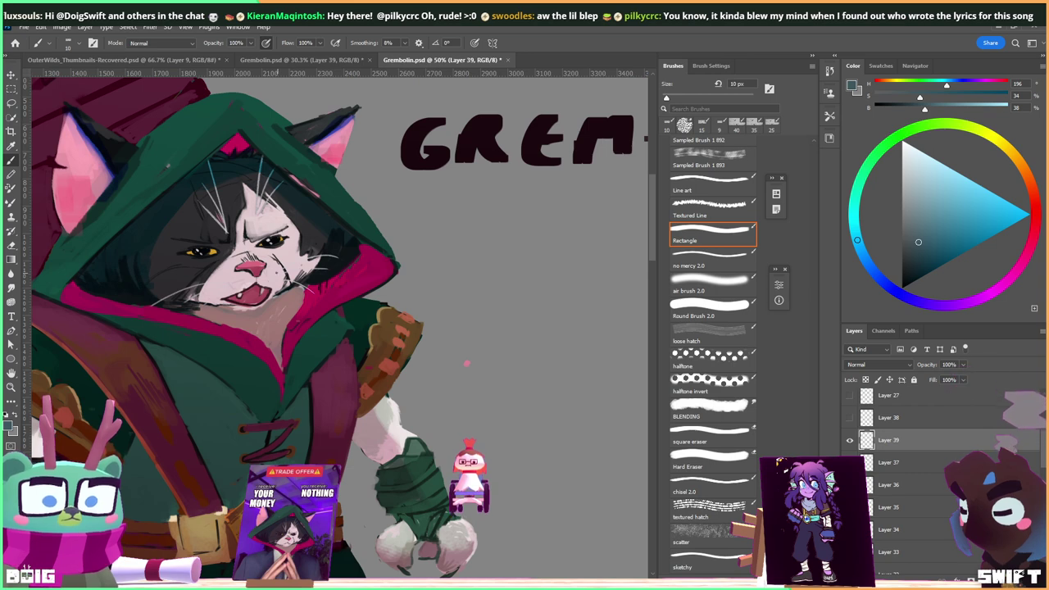
key("bracketleft")
key("bracketleft")
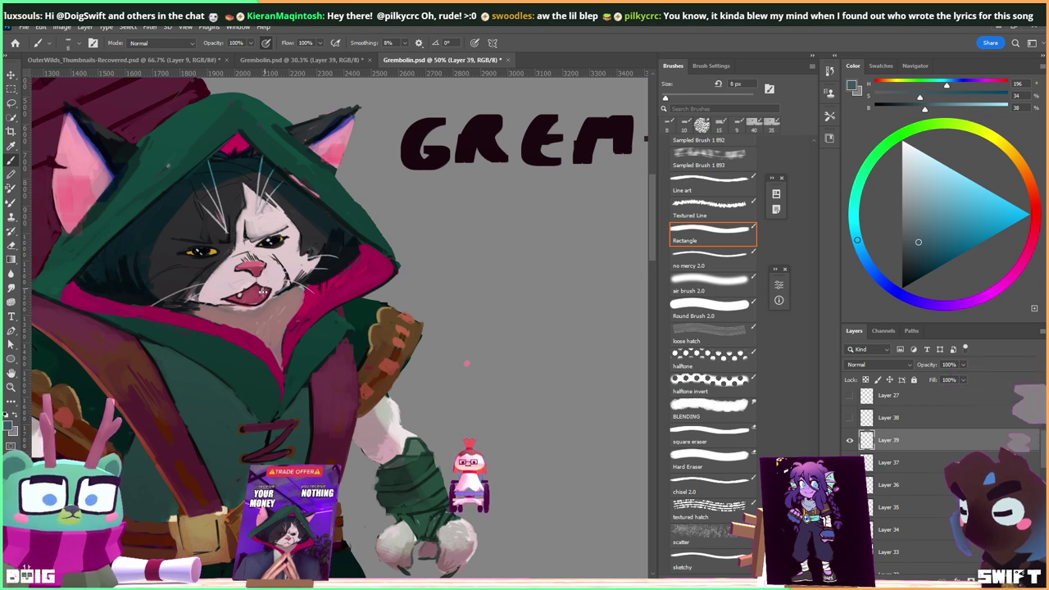
left_click(290, 287, "alt")
left_click_drag(266, 292, 261, 286)
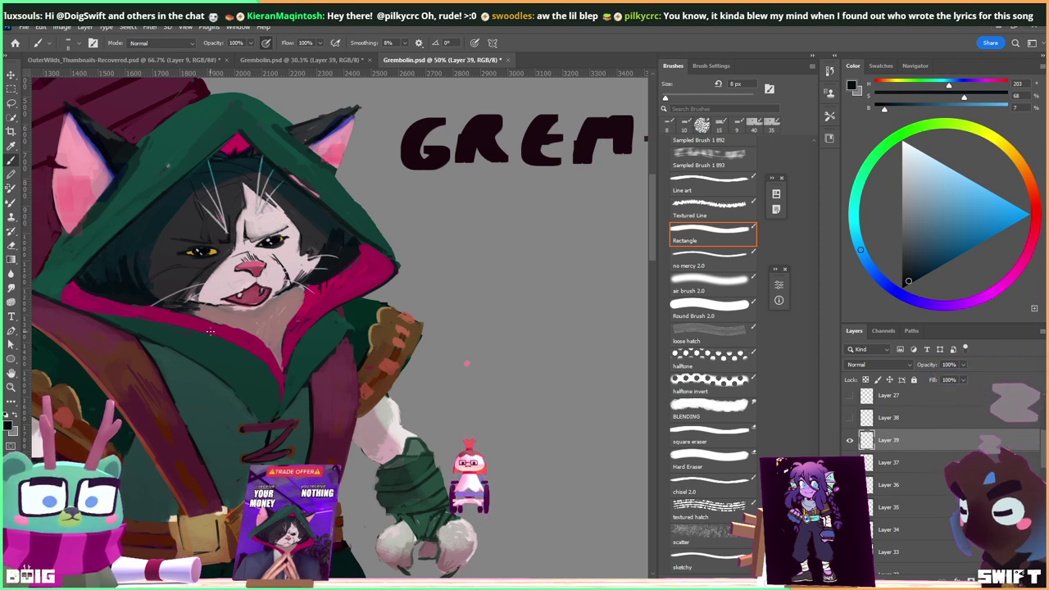
left_click(275, 308, "alt")
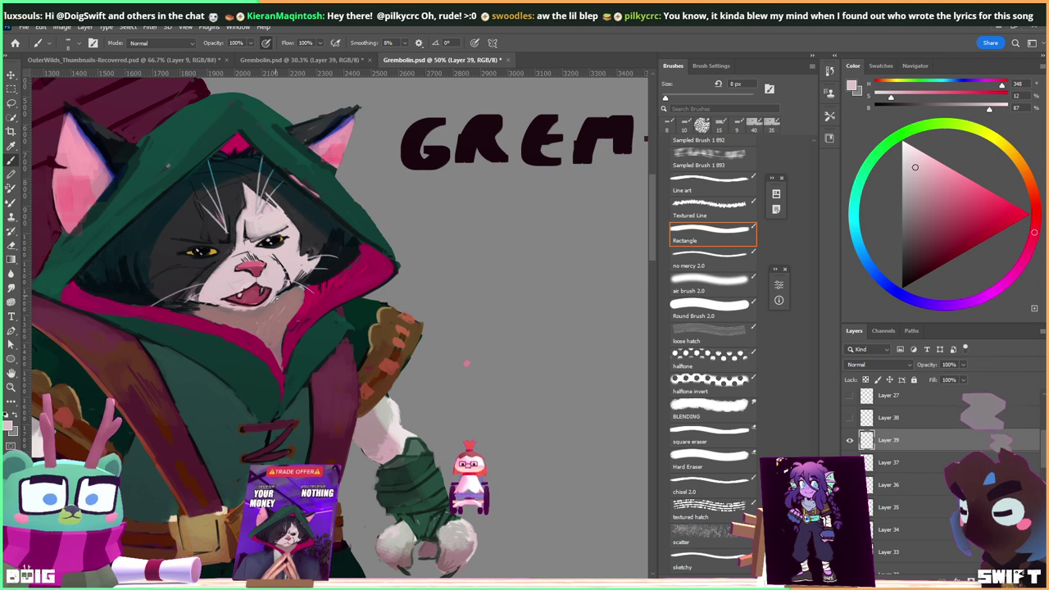
left_click(237, 284, "alt")
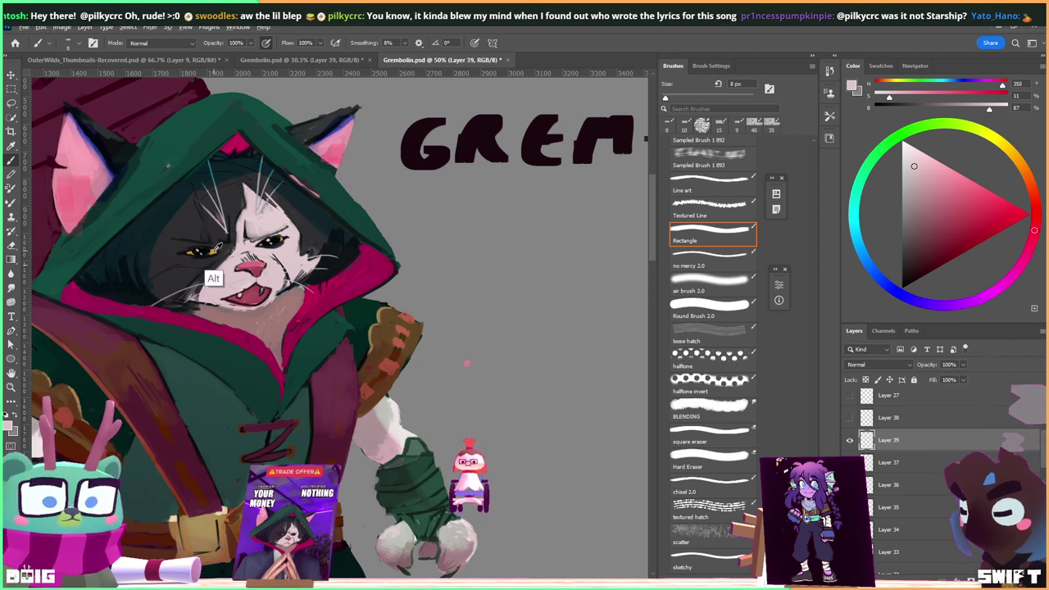
left_click(218, 246, "alt")
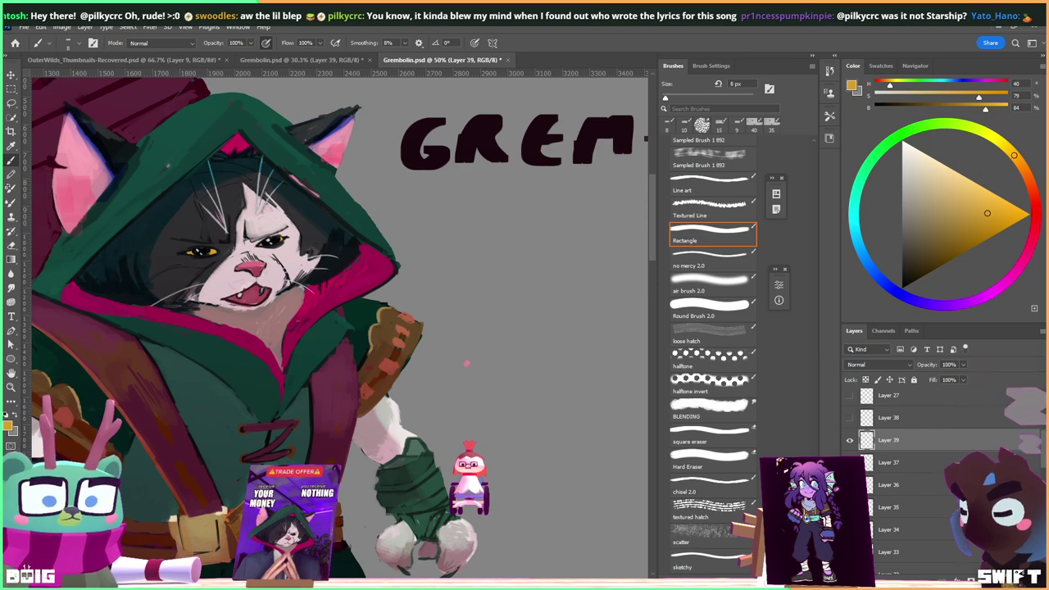
Switch to the browser to pause the YouTube music video, and lower the MUSIC channel to -20.9 dB in Voicemeeter Potato.
key("alt+Tab")
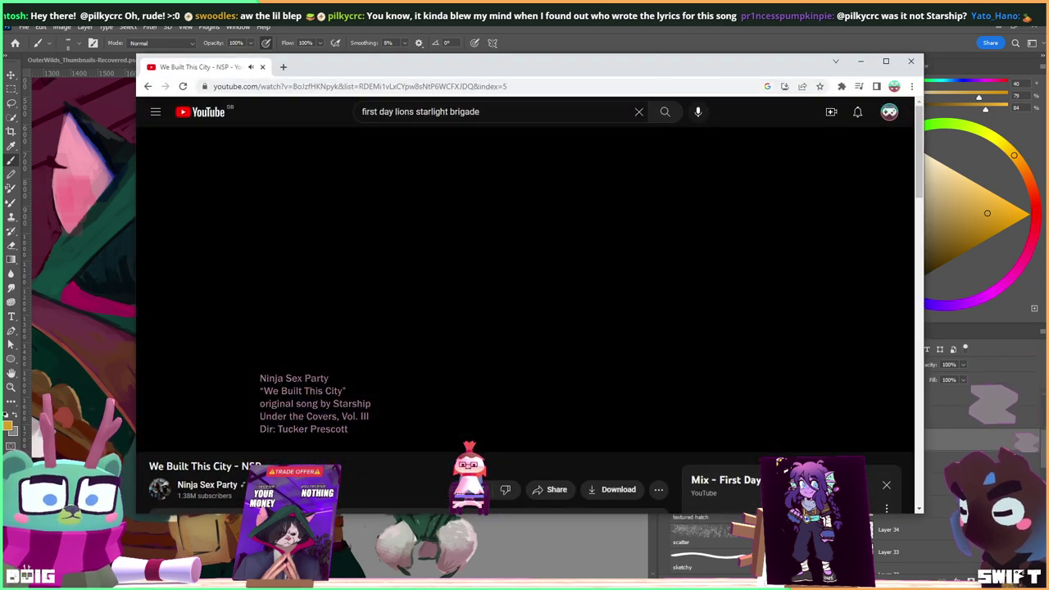
left_click(182, 446)
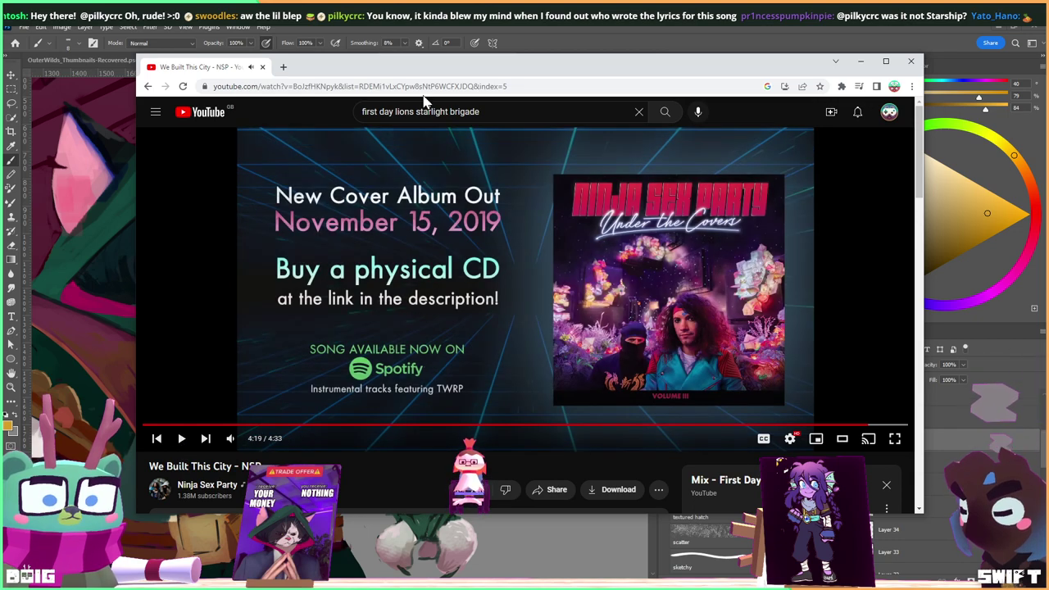
key("alt+Tab")
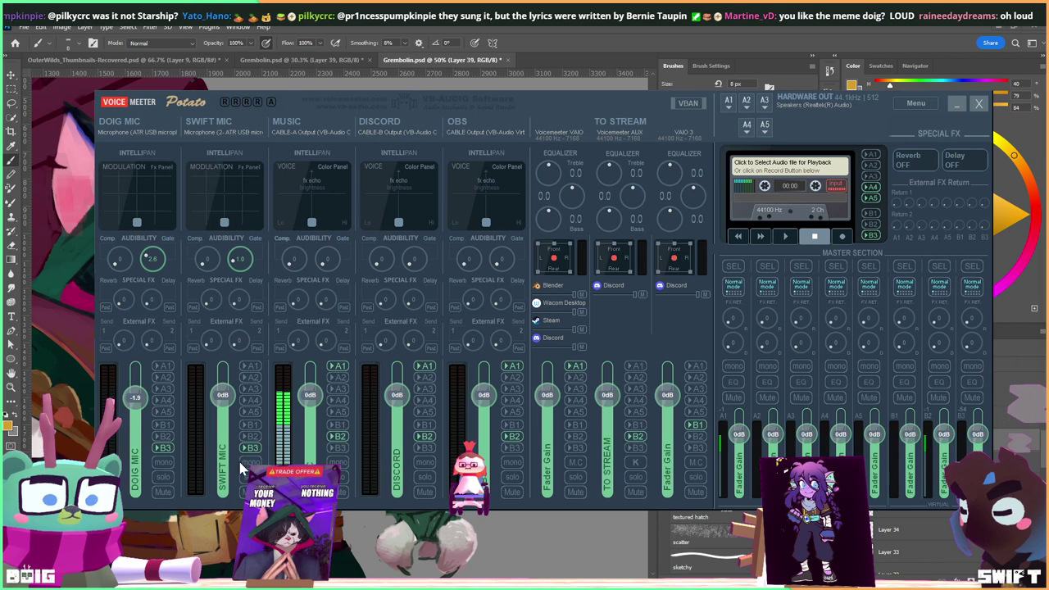
left_click_drag(311, 401, 315, 423)
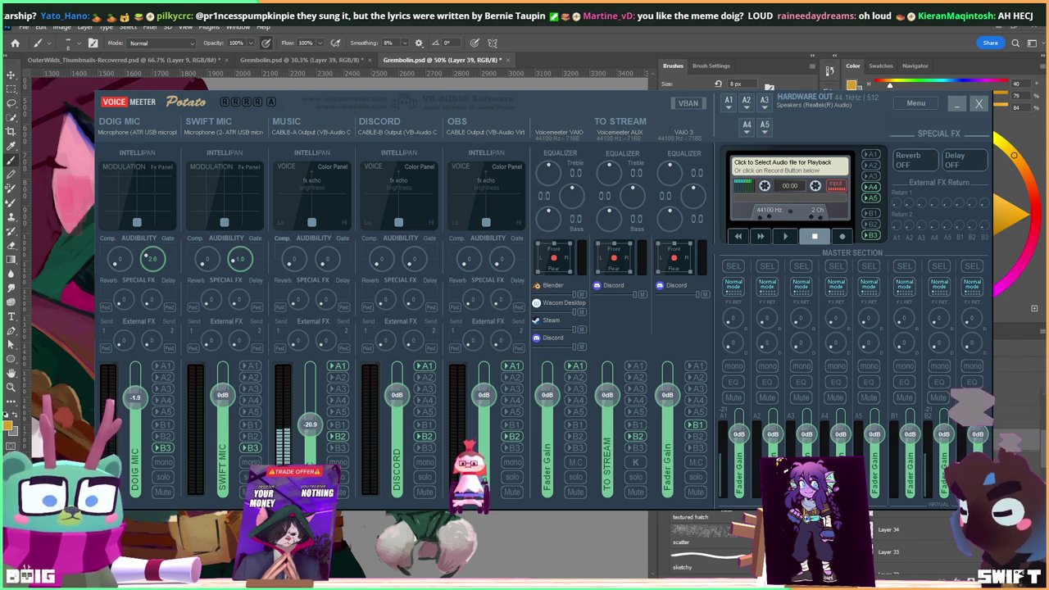
left_click(956, 105)
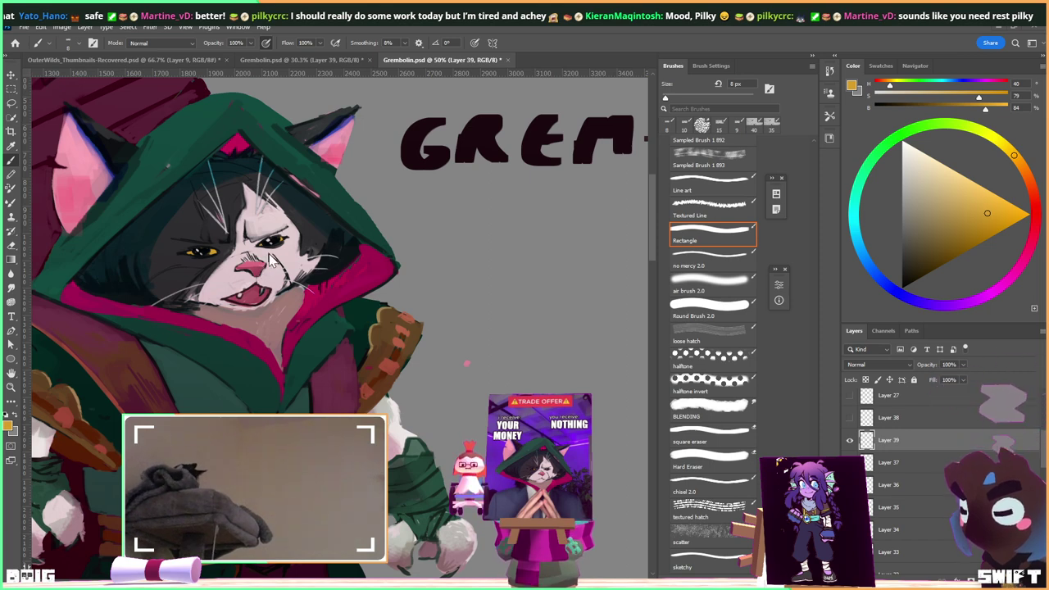
Shade the inside edges of the open mouth around the tongue with dark maroon sampled from its outline.
key("ctrl+plus")
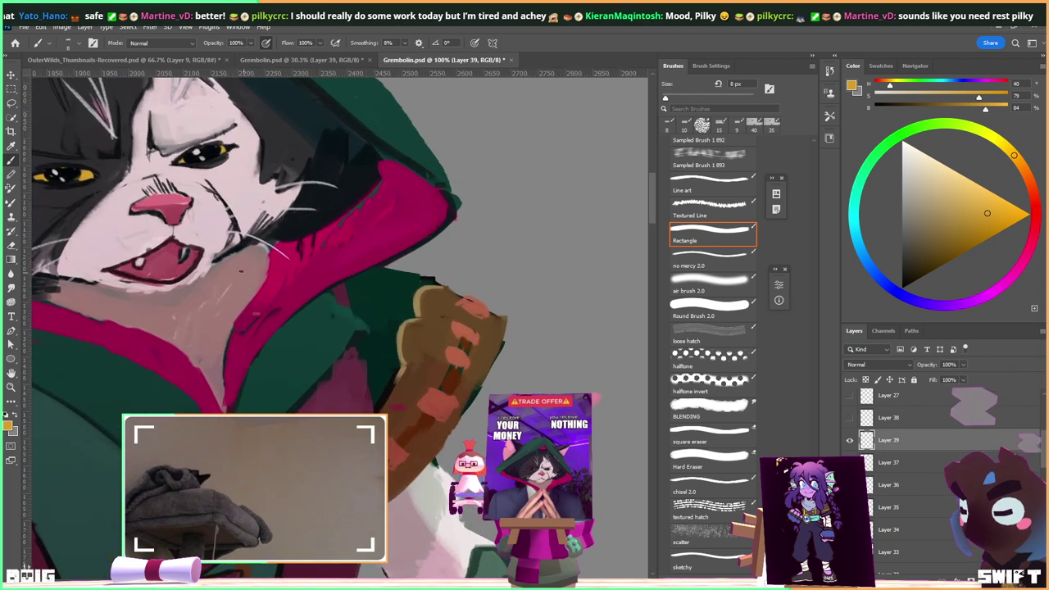
left_click_drag(198, 277, 265, 301)
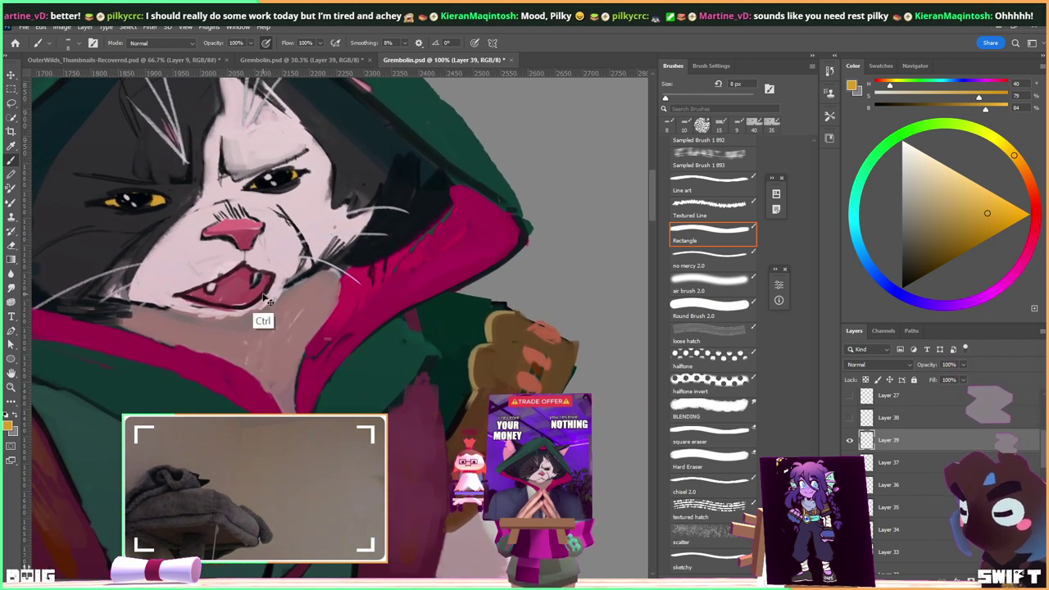
key("ctrl+plus")
mouse_move(180, 270)
left_mouse_down()
mouse_move(327, 287)
mouse_move(325, 275)
mouse_move(342, 276)
left_mouse_up()
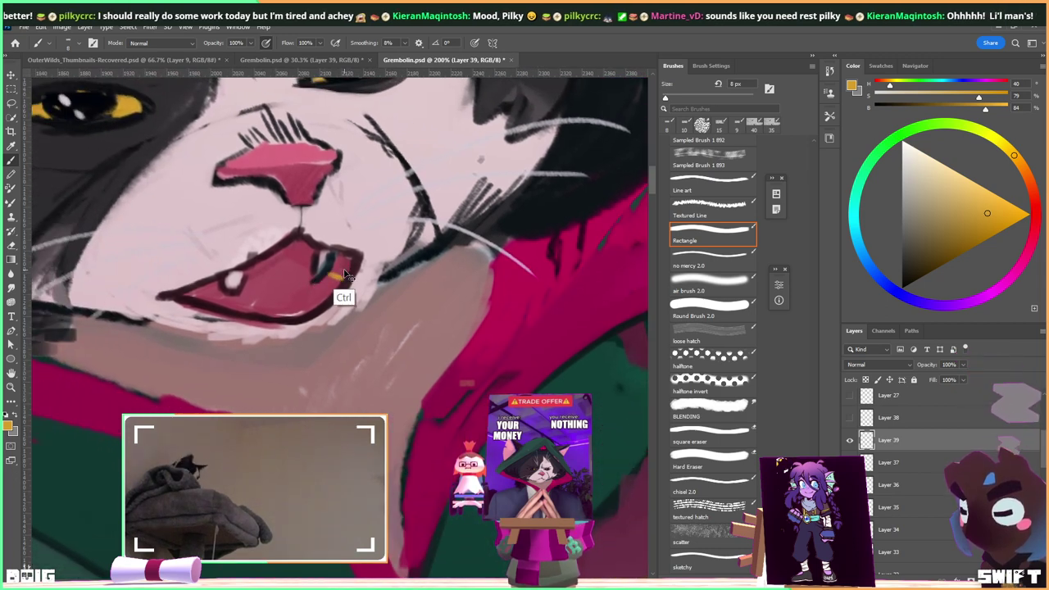
key("ctrl+z")
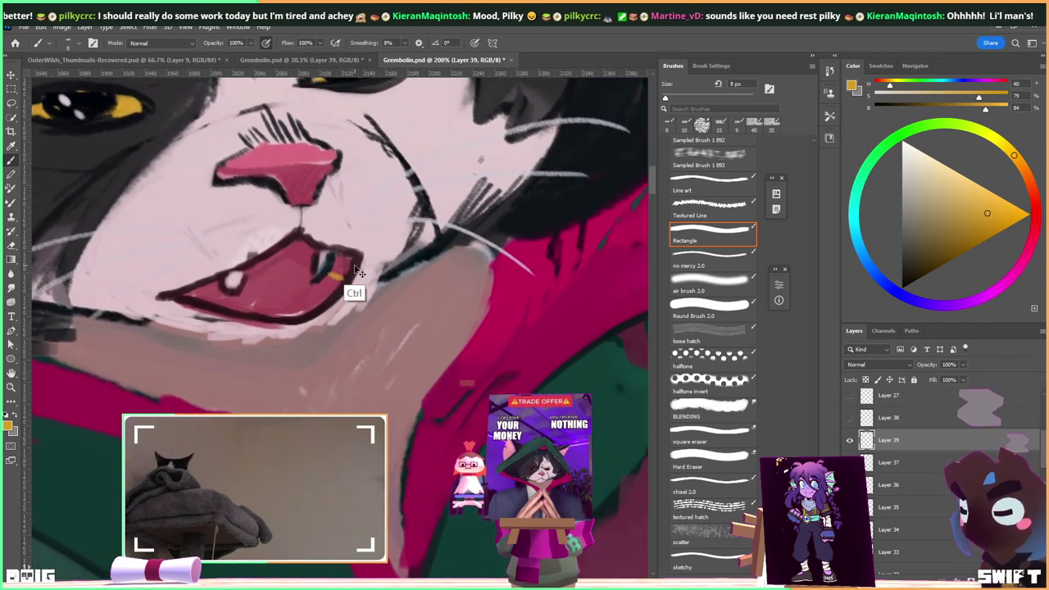
left_click(348, 276, "alt")
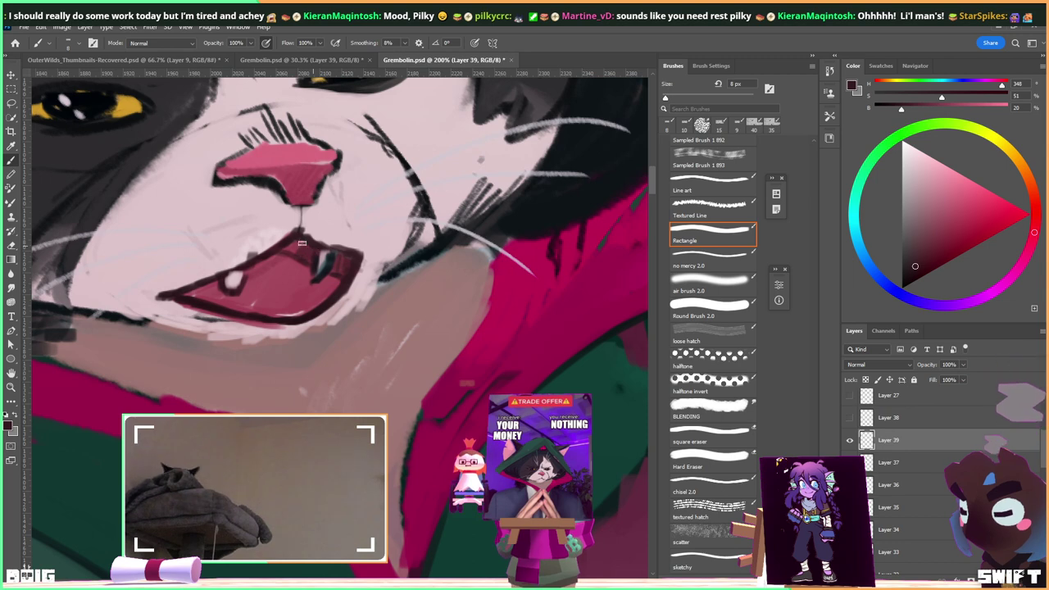
mouse_move(205, 289)
left_mouse_down()
mouse_move(264, 312)
mouse_move(311, 306)
mouse_move(333, 279)
left_mouse_up()
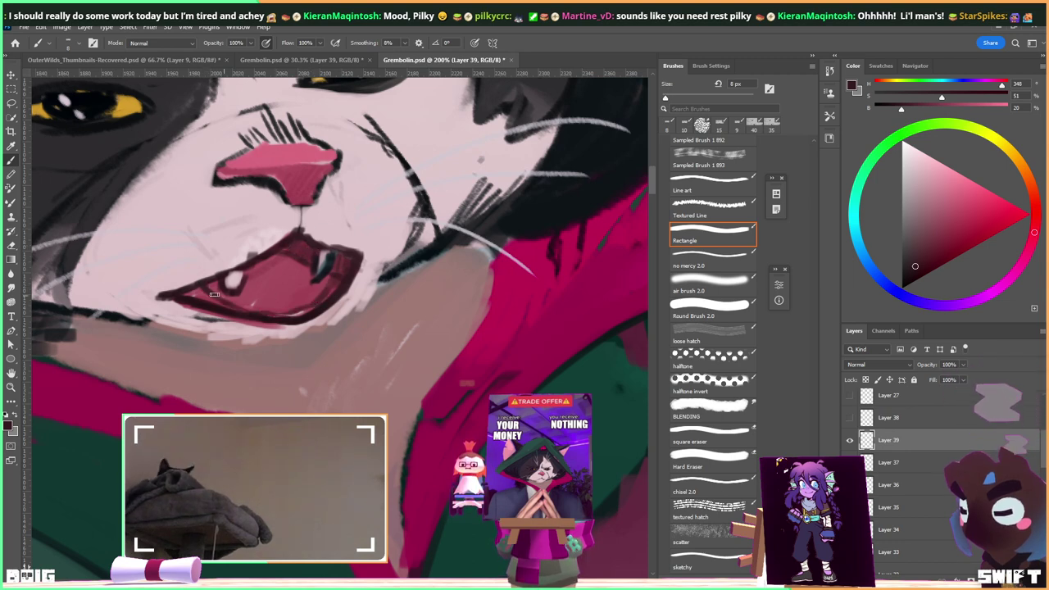
mouse_move(194, 291)
left_mouse_down()
mouse_move(251, 315)
mouse_move(292, 312)
mouse_move(348, 268)
left_mouse_up()
scroll(347, 262, "down", 3)
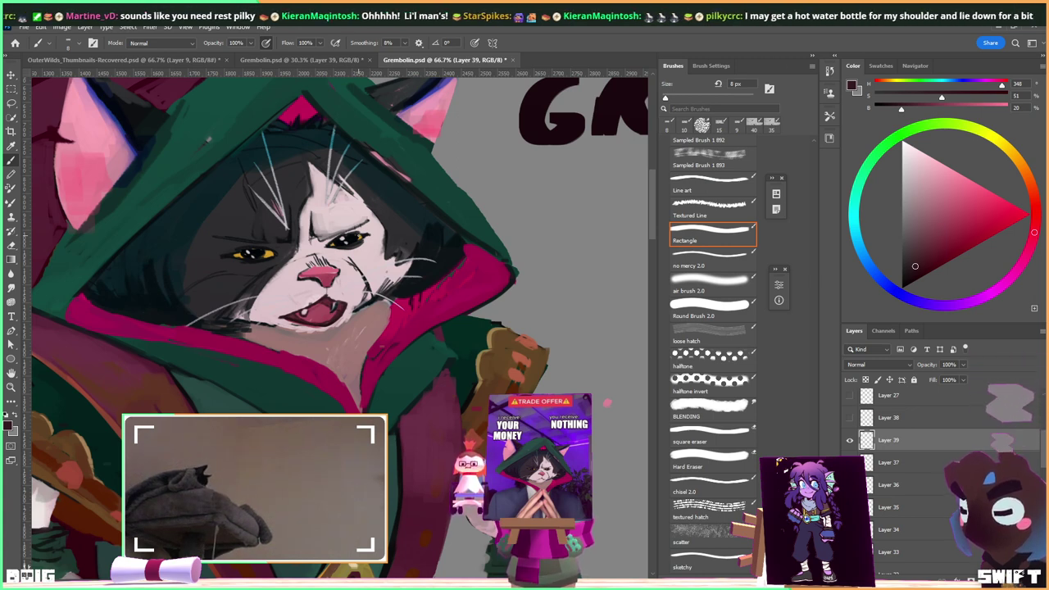
key("ctrl+z")
Repaint the fang nearer the mouth's raised corner in greyish pink and tidy the surrounding mouth with sampled dusky pink and dark maroon.
key("ctrl+plus")
key("ctrl+plus")
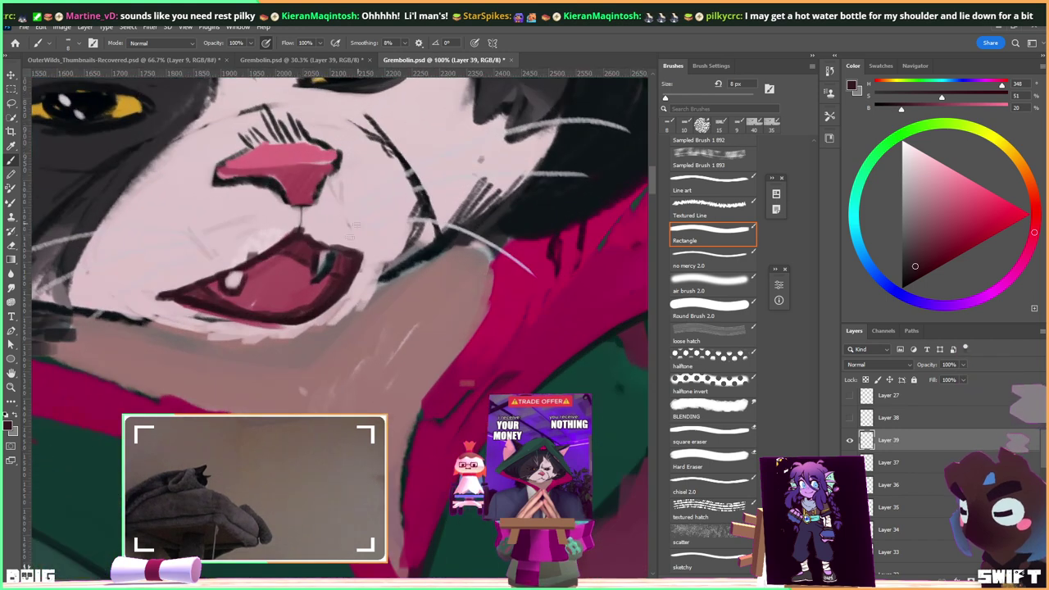
left_click(294, 300, "alt")
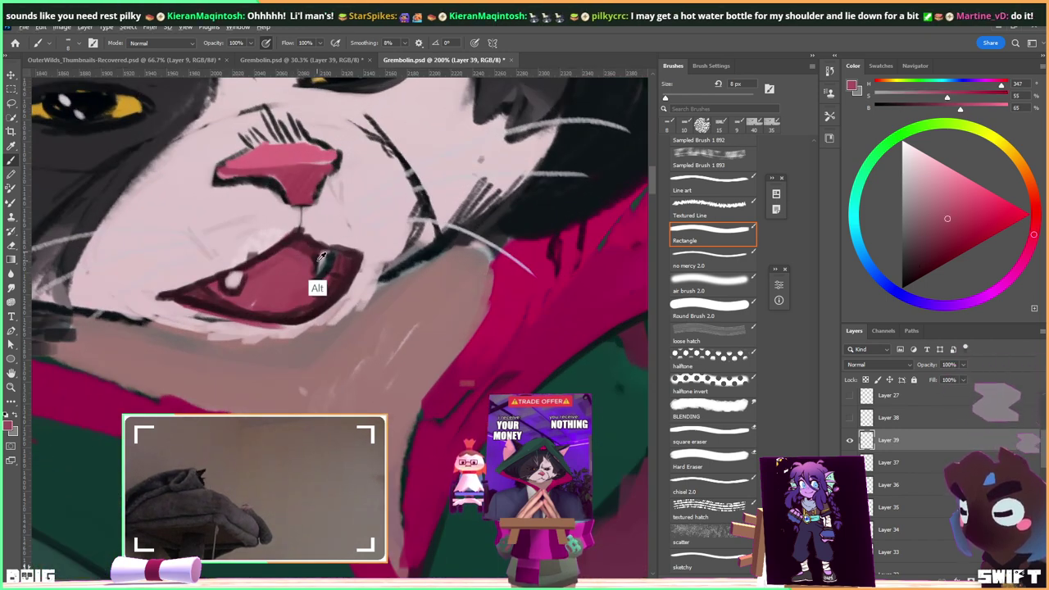
left_click(320, 256, "alt")
left_click(325, 252, "alt")
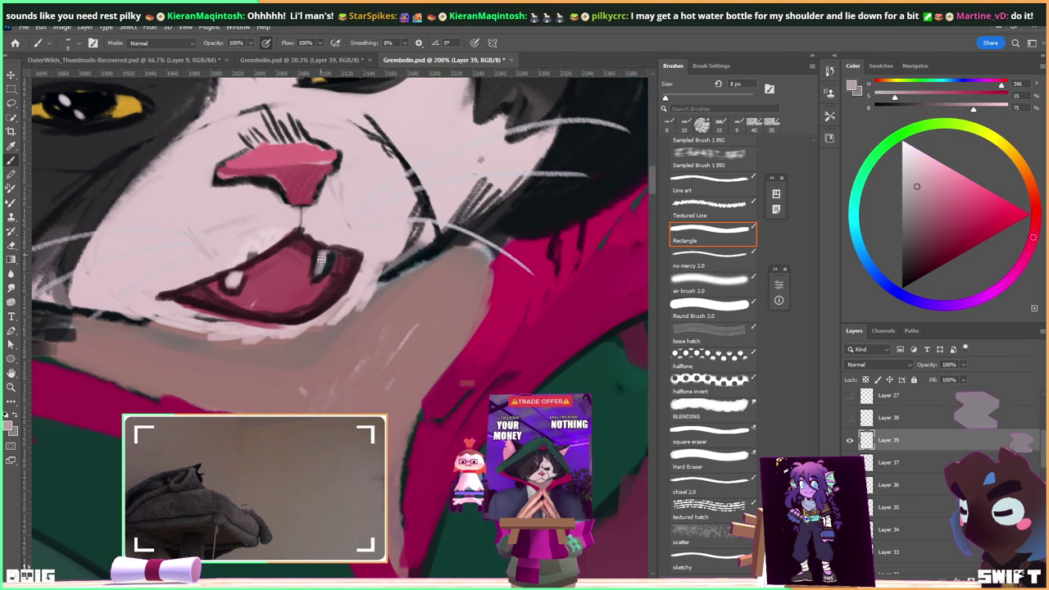
left_click(309, 268, "alt")
left_click(306, 265, "alt")
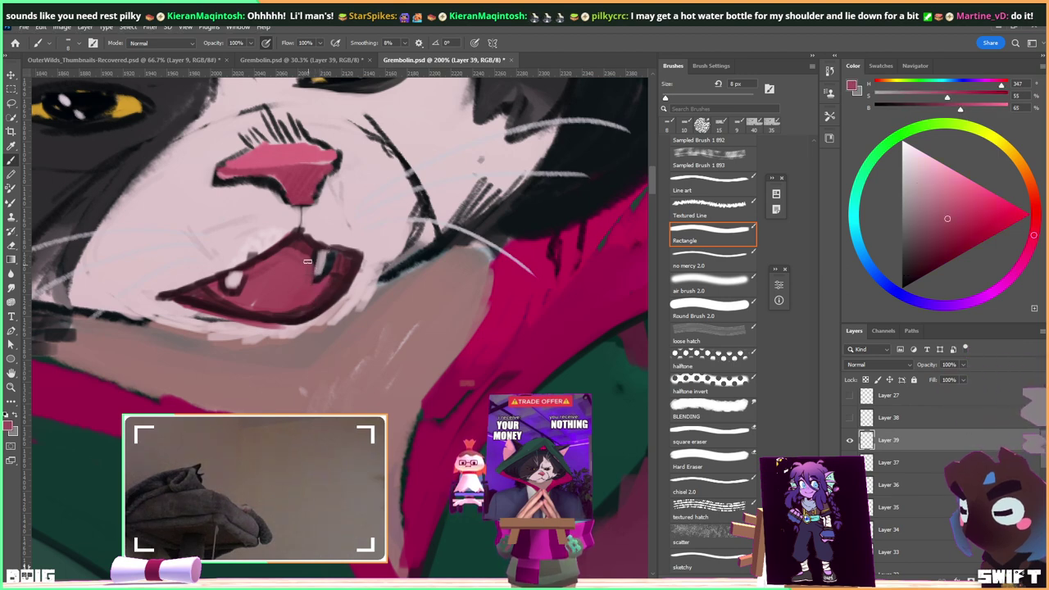
left_click(230, 271, "alt")
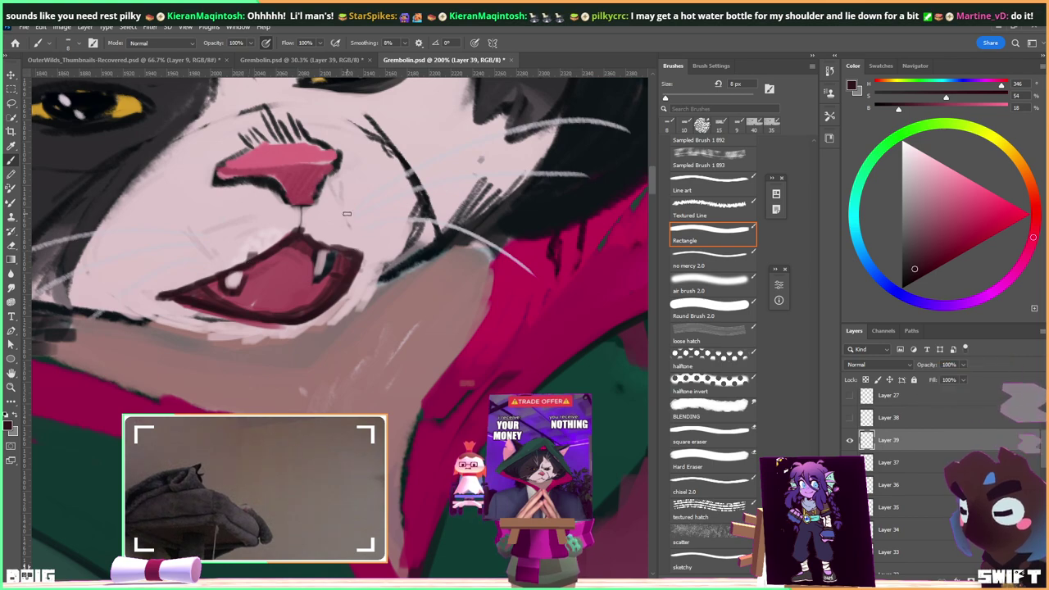
Check the mouth against the whole character, and touch up the fangs and tongue with sampled pale pink, near-black and dusky pink.
key("ctrl+minus")
key("ctrl+minus")
key("ctrl+minus")
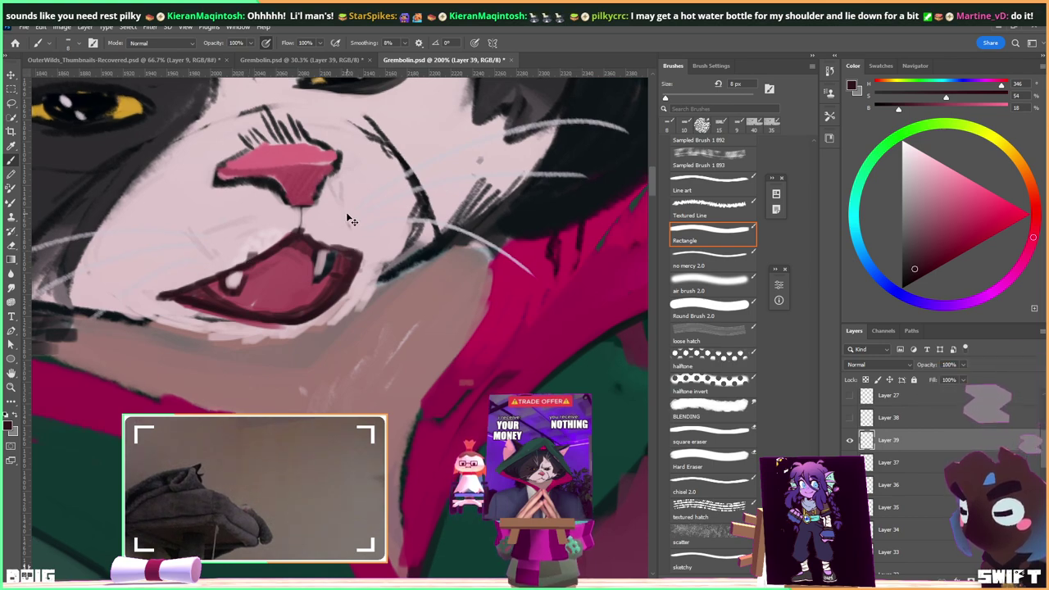
key("ctrl+minus")
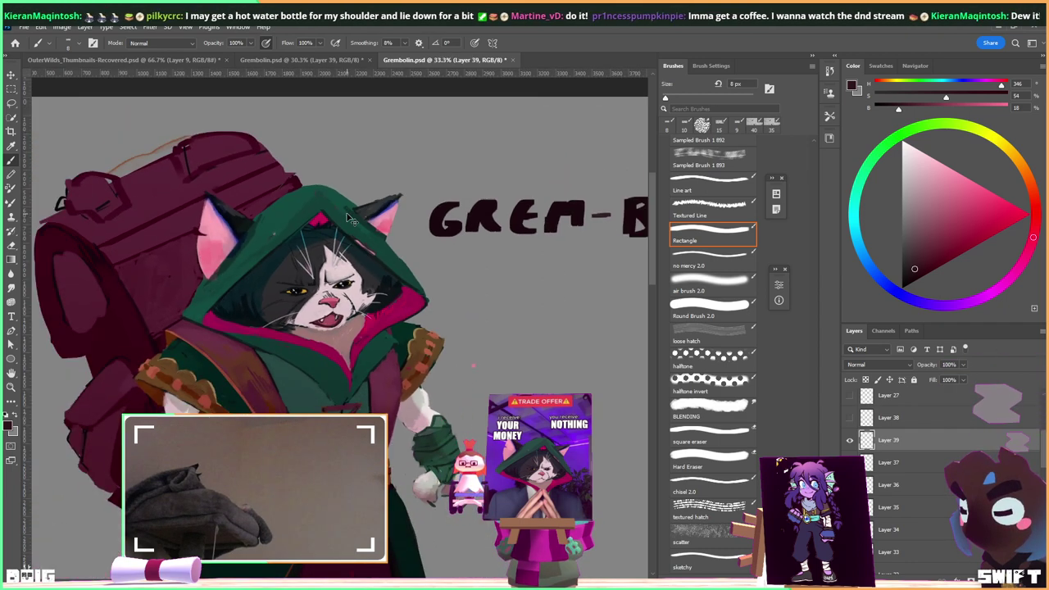
key("ctrl+minus")
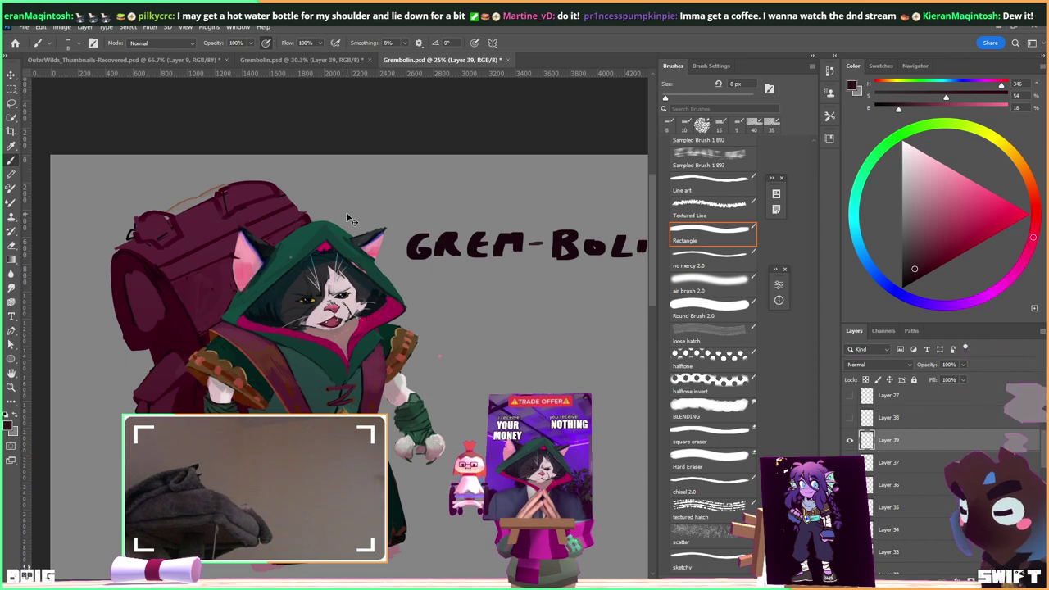
scroll(349, 220, "up", 1)
scroll(348, 219, "up", 4)
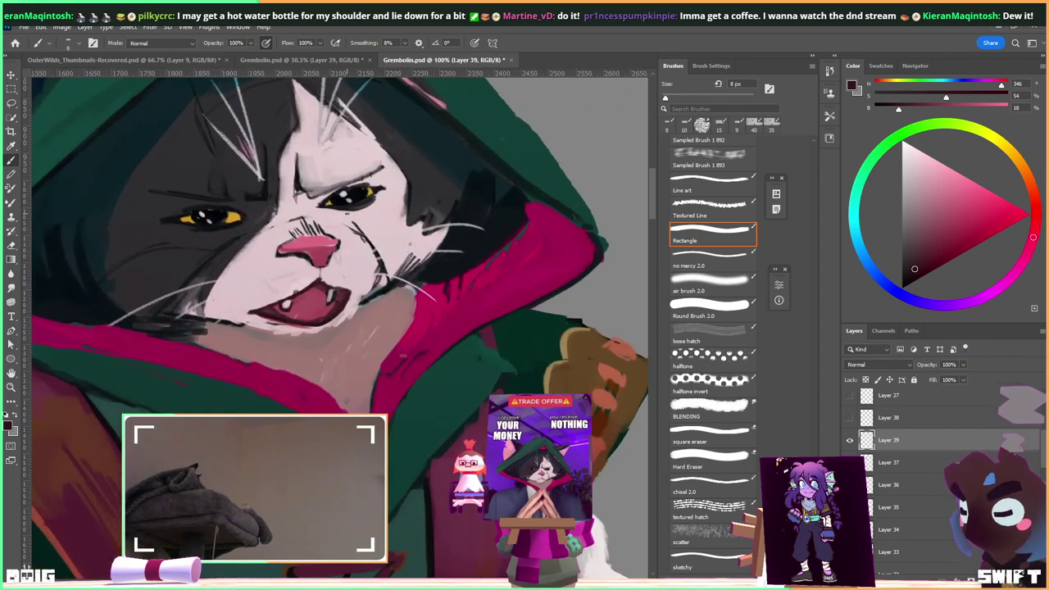
key("alt")
left_click(303, 283, "alt")
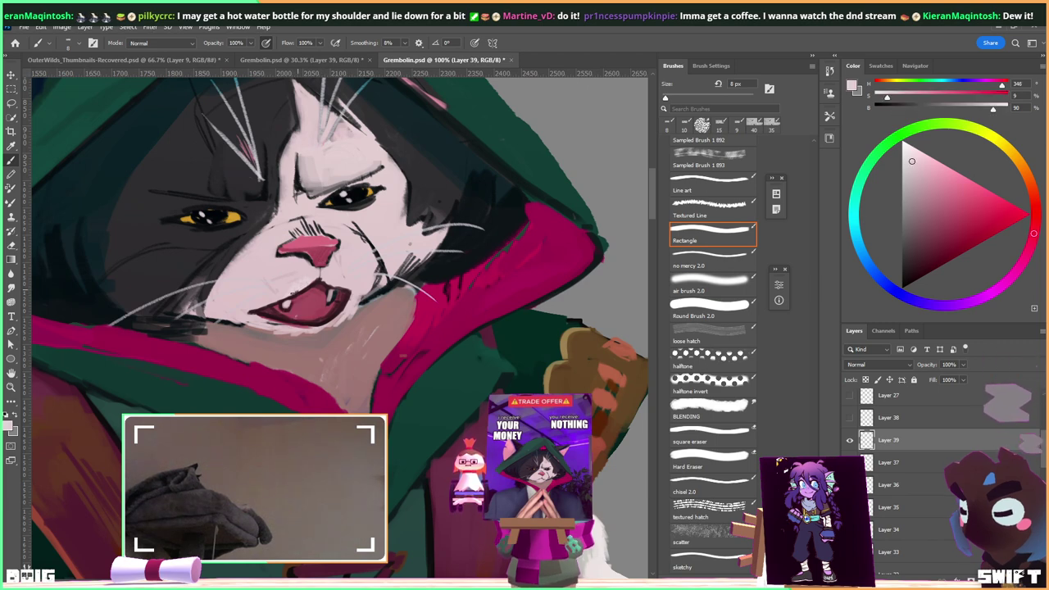
left_click(328, 295, "alt")
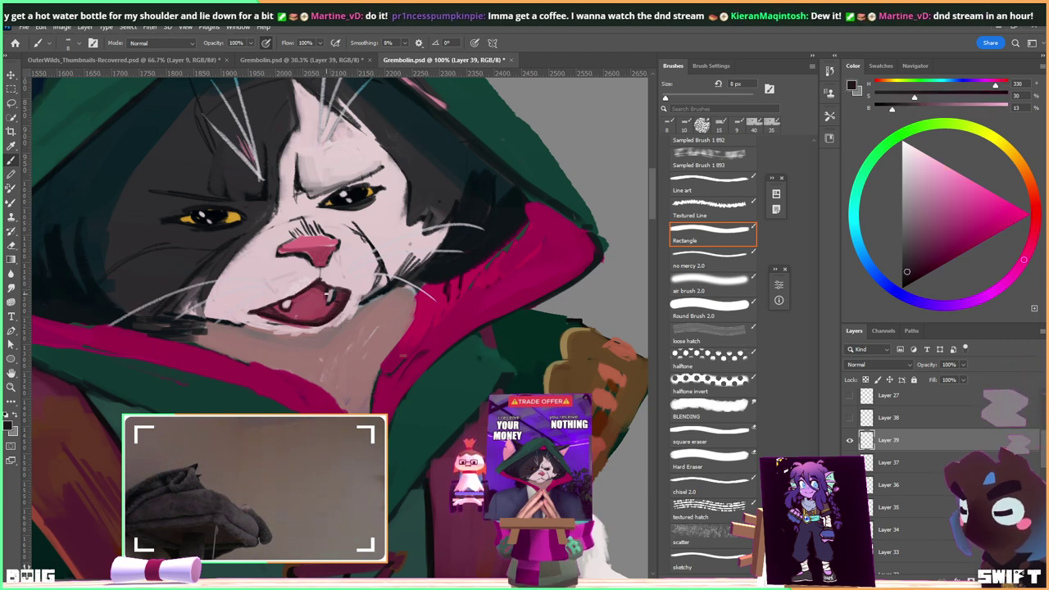
left_click(324, 303, "alt")
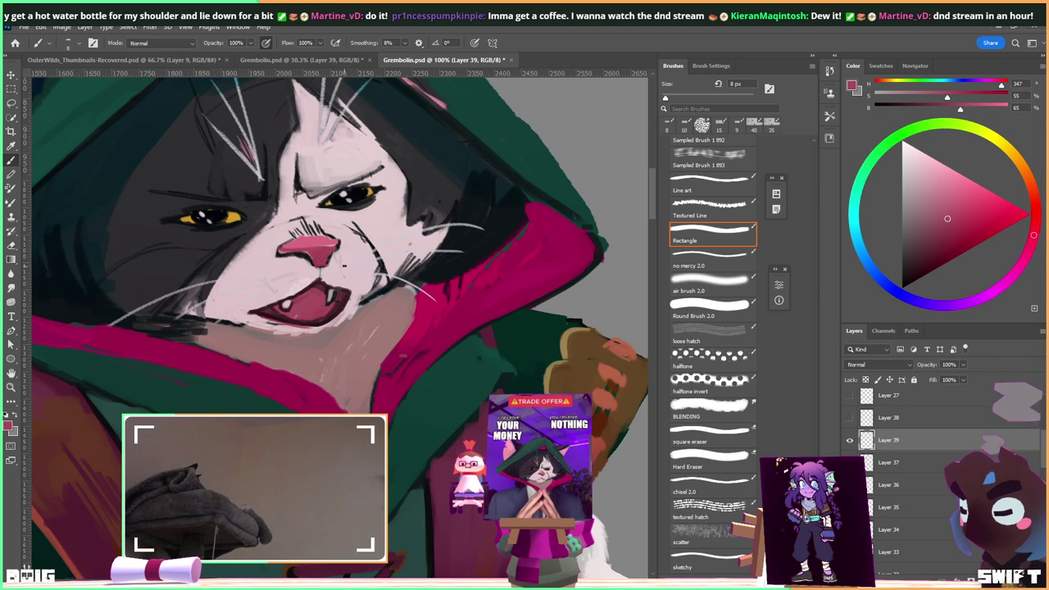
left_click_drag(304, 310, 295, 313)
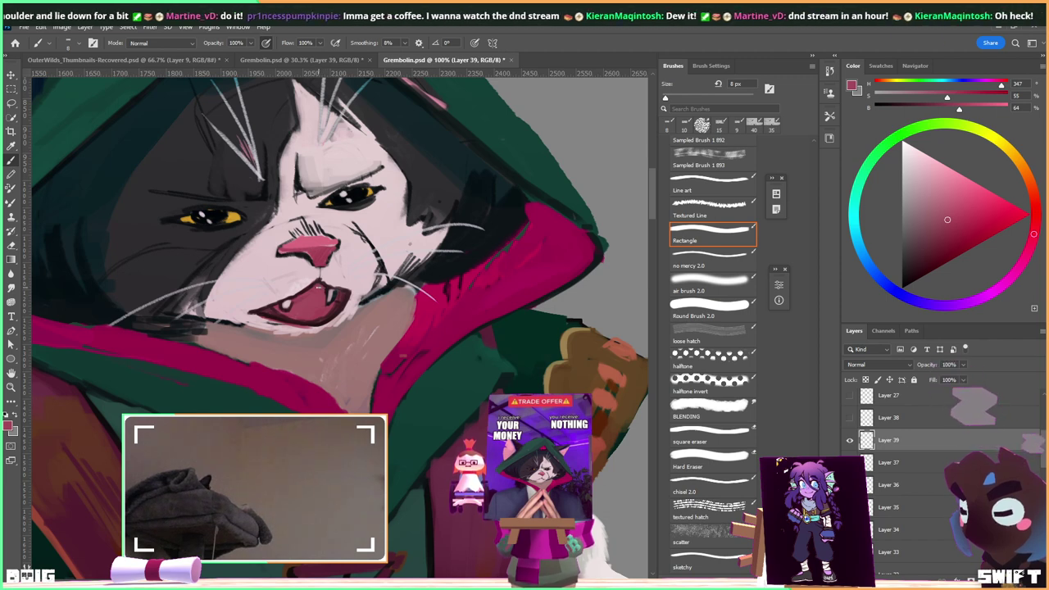
Extend the outer corner of the mouth with sampled dark maroon and clean its edge with pale pink fur colour.
left_click(309, 315, "alt")
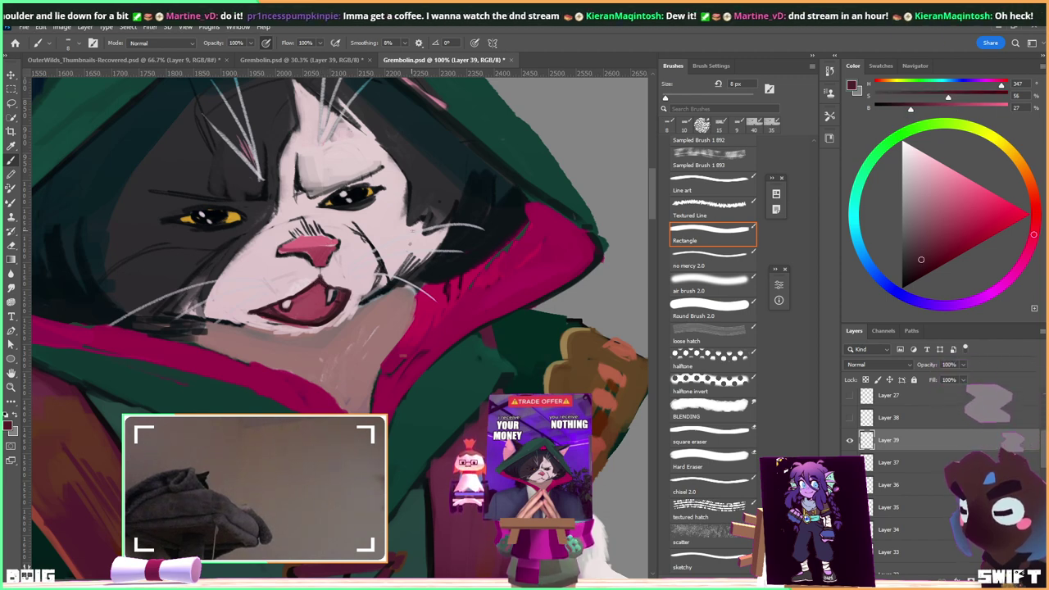
left_click(363, 320, "alt")
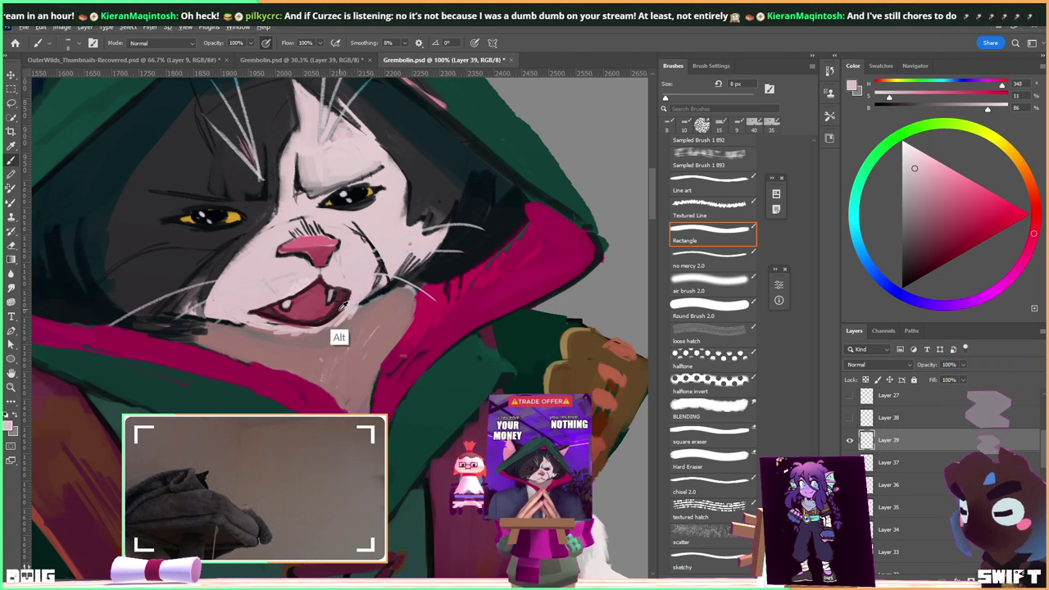
left_click(341, 336, "alt")
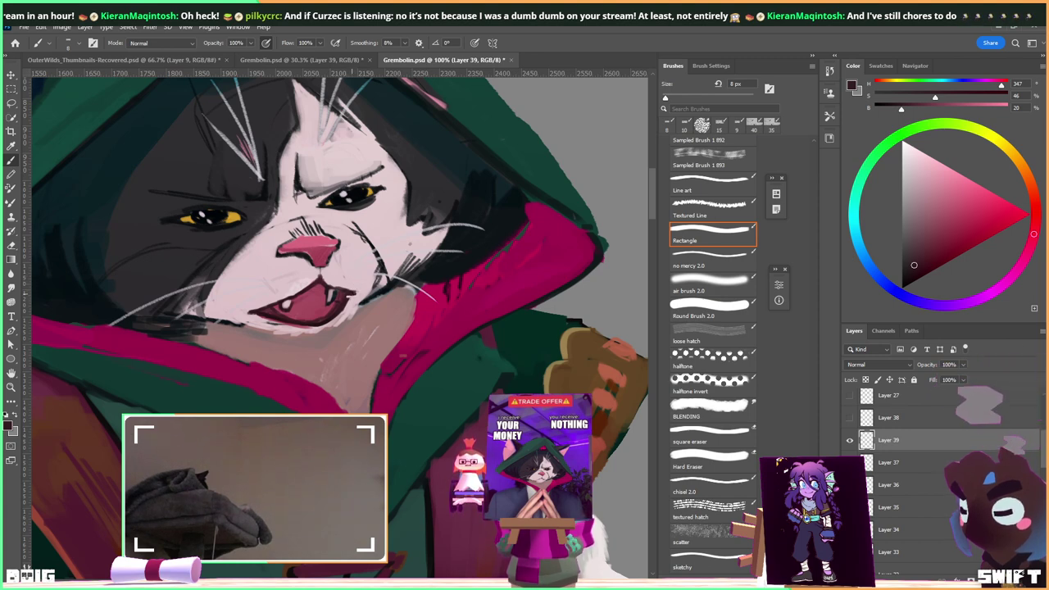
left_click(350, 298)
left_click(359, 315, "alt")
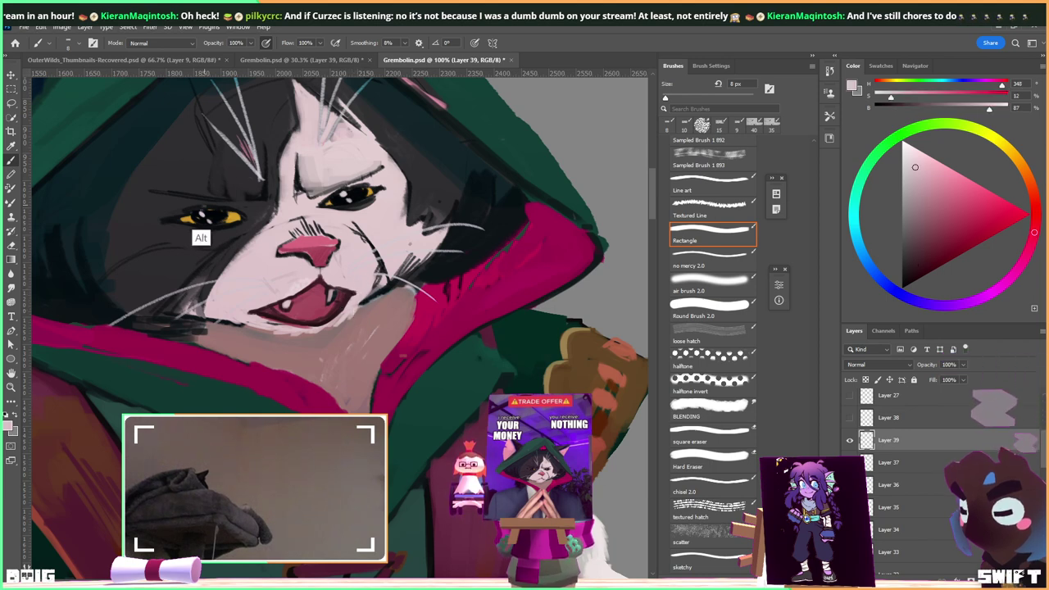
Reshape the eye on the dark-furred side of the face with sampled golden yellow and near-black.
left_click(196, 215, "alt")
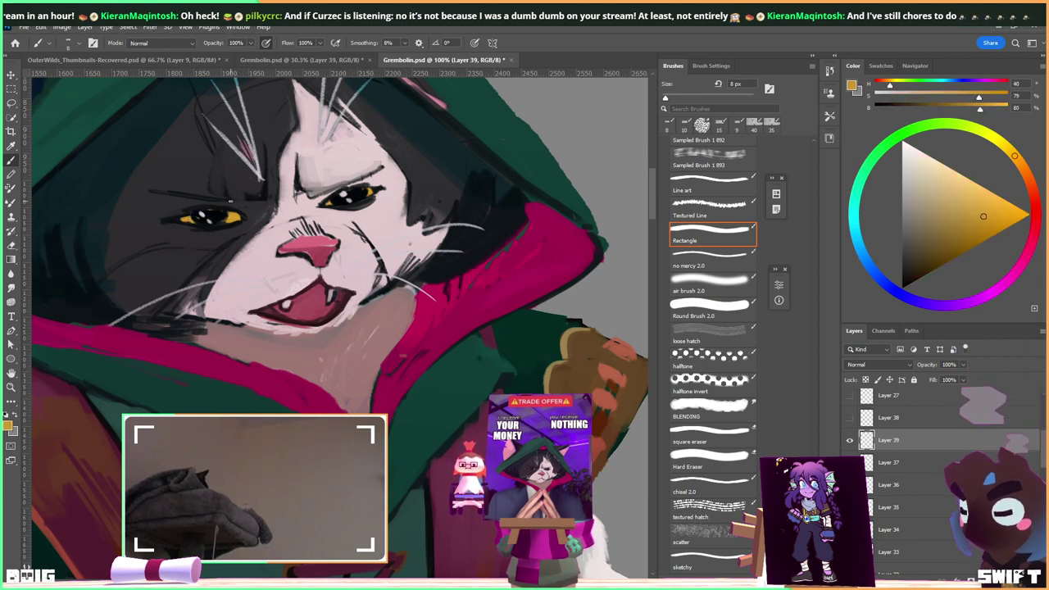
scroll(196, 205, "up", 1)
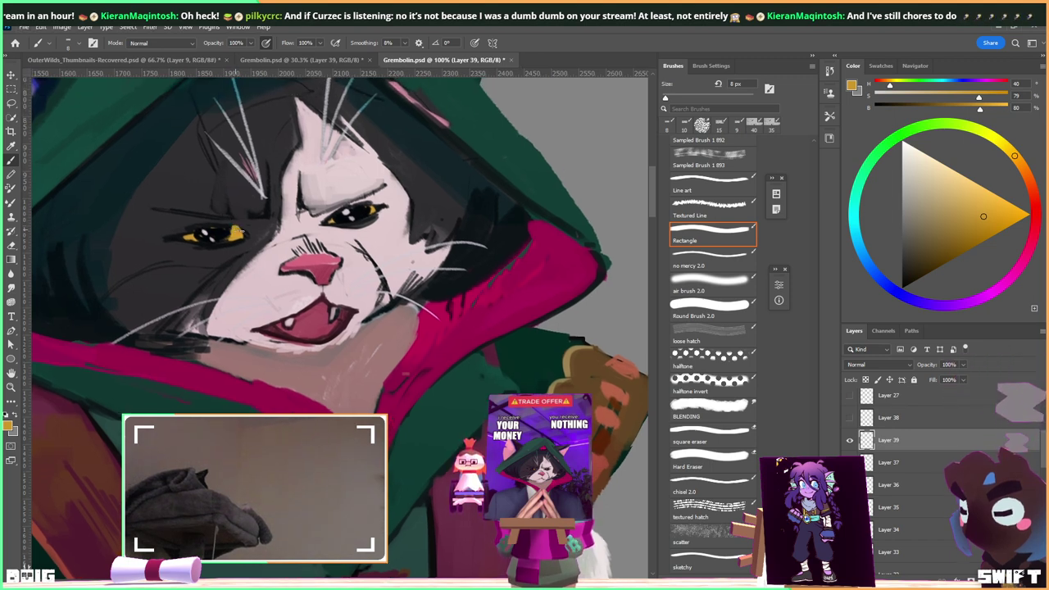
left_click(235, 229, "alt")
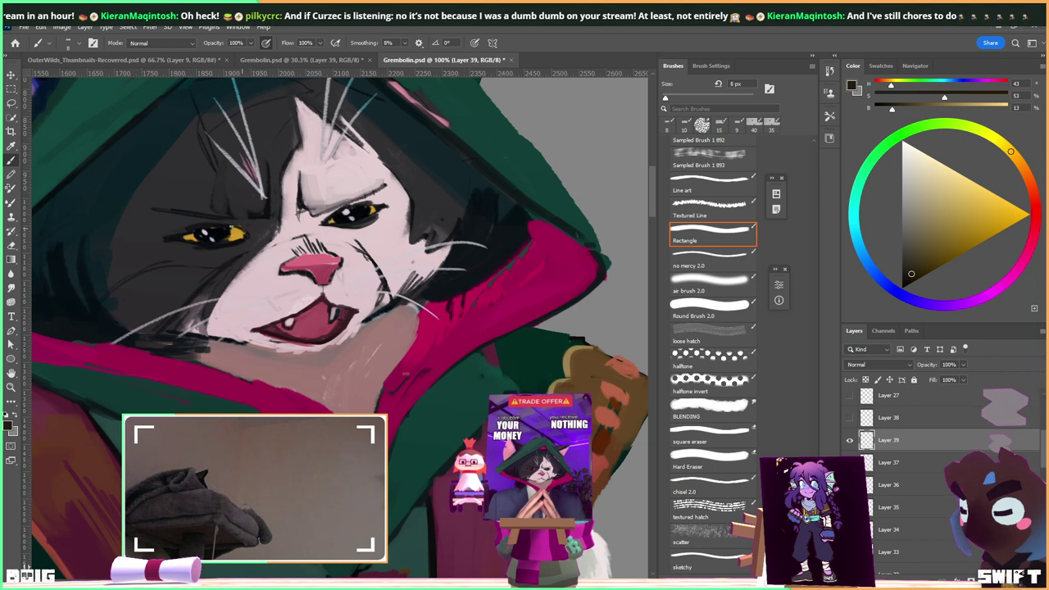
left_click(187, 233, "alt")
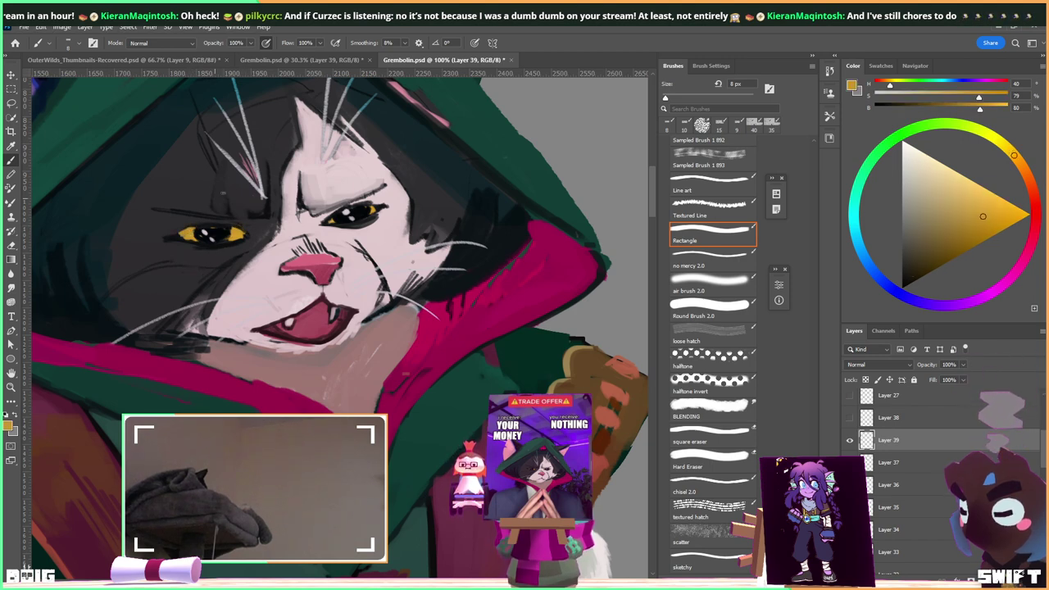
left_click(180, 263, "alt")
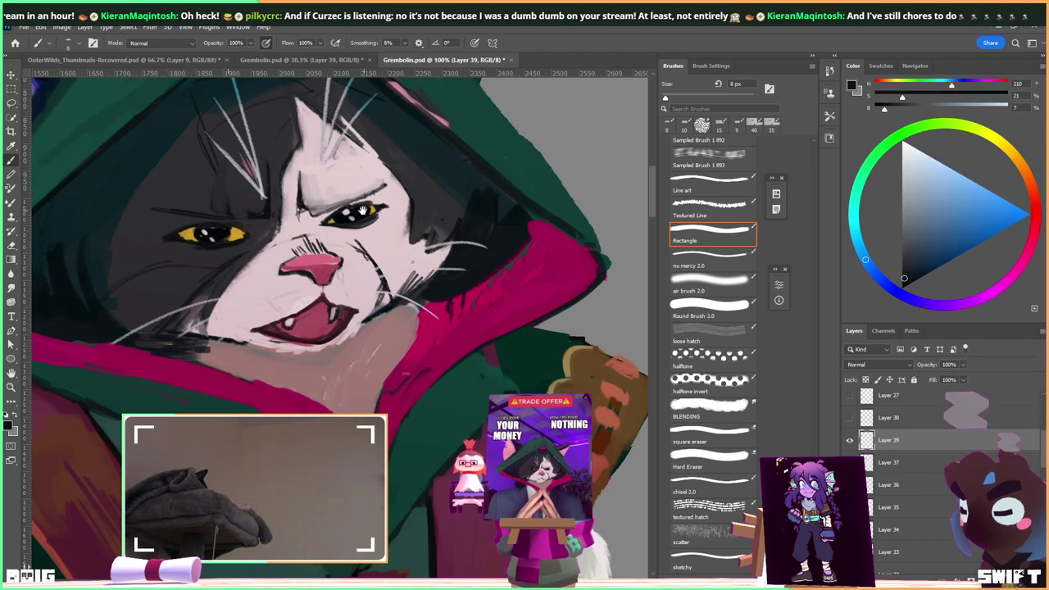
Rework the rim of the eye on the white-furred side with sampled near-black and pale pink fur colour.
left_click_drag(363, 210, 345, 240)
left_click(308, 275, "alt")
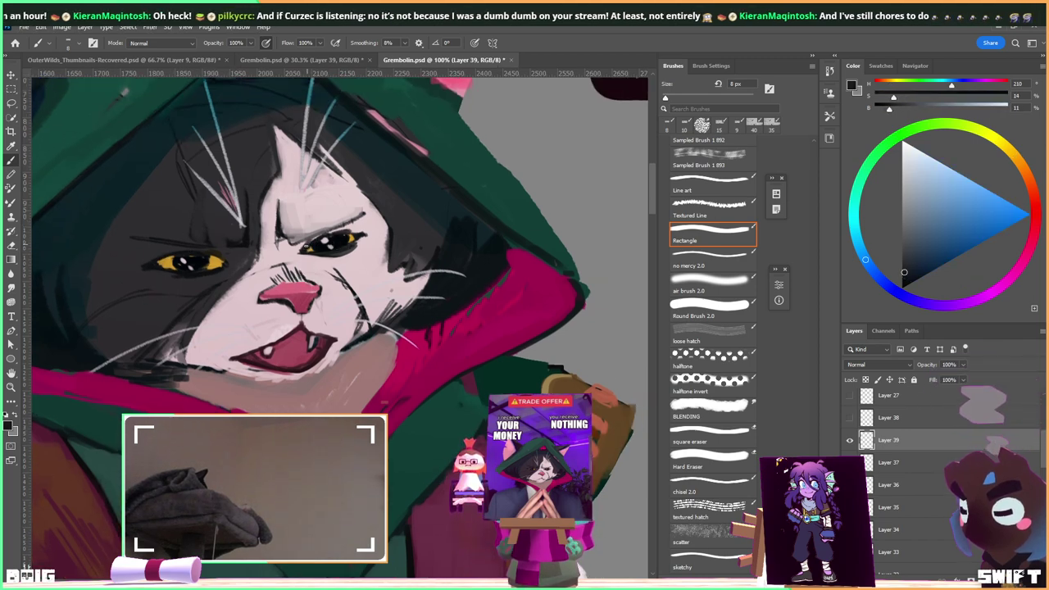
left_click(292, 274, "alt")
left_click_drag(286, 238, 297, 244)
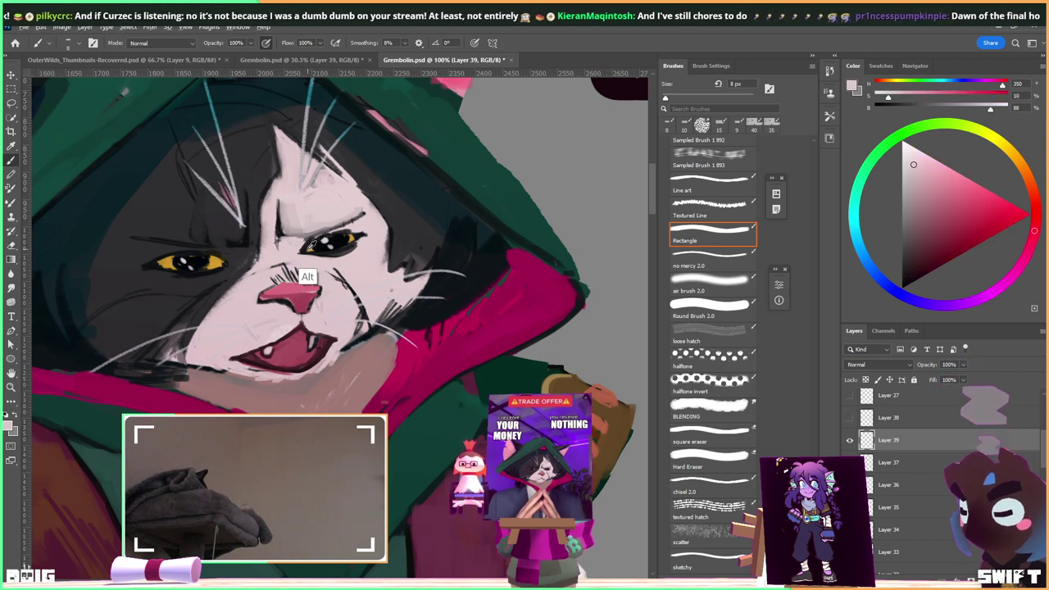
left_click(306, 277, "alt")
Enlarge the golden iris of the eye on the white-furred side and redefine its dark outline using colours sampled from the eye.
left_click(353, 238, "alt")
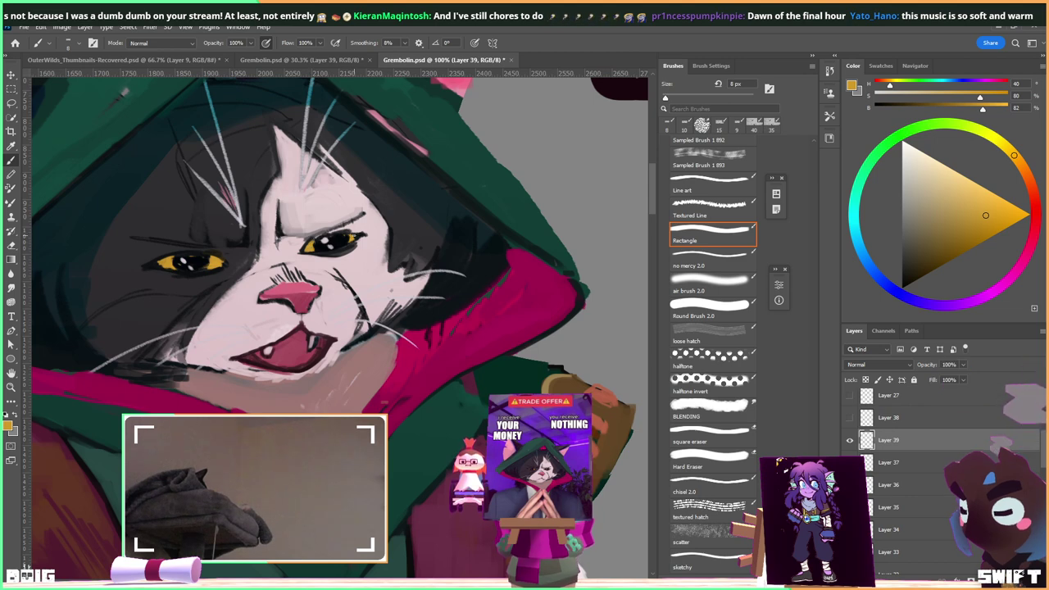
left_click(336, 266, "alt")
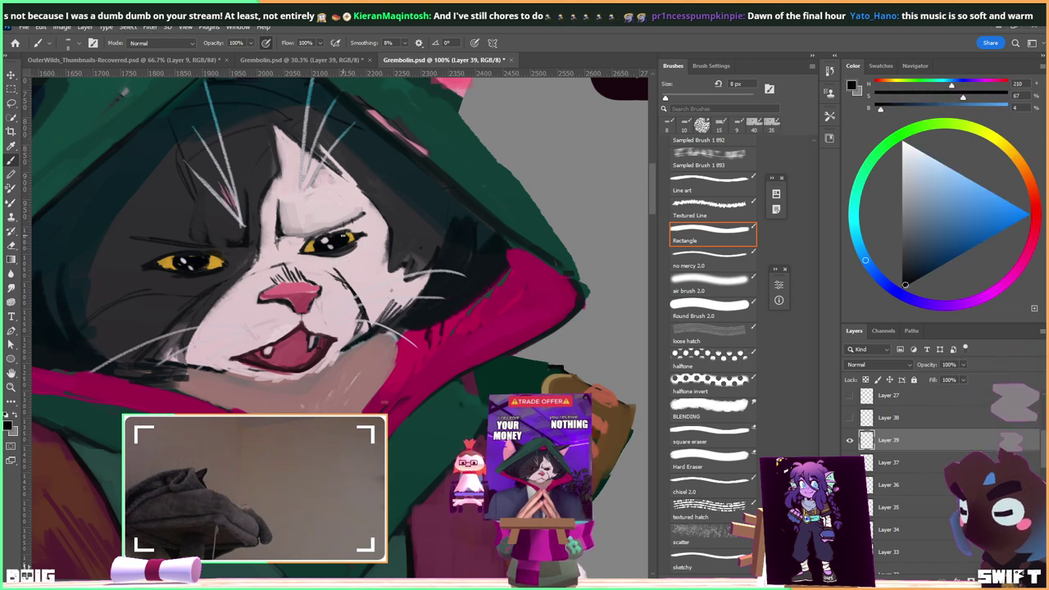
left_click(316, 274, "alt")
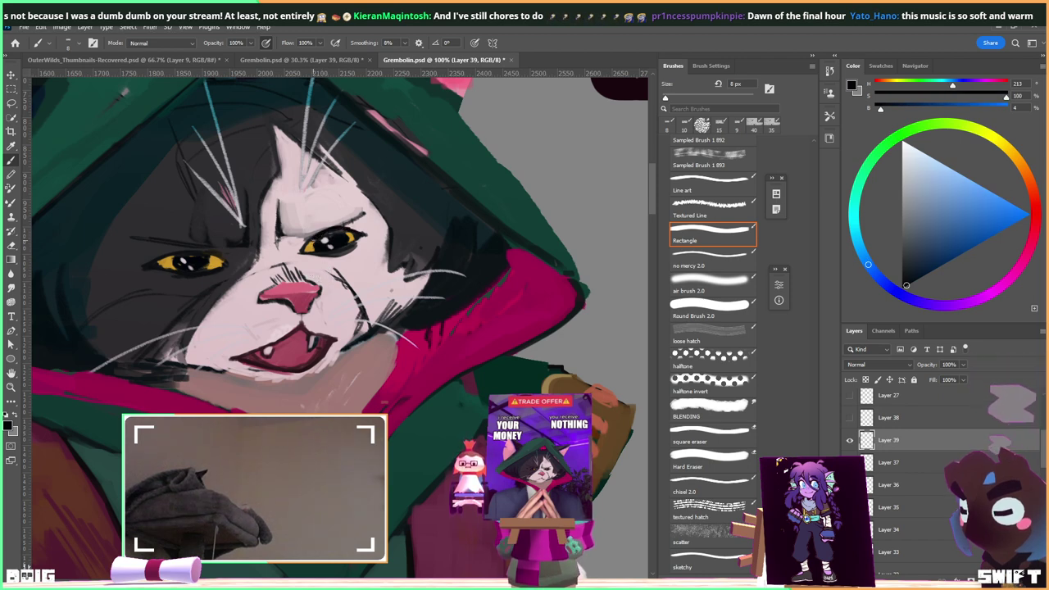
left_click(312, 244, "alt")
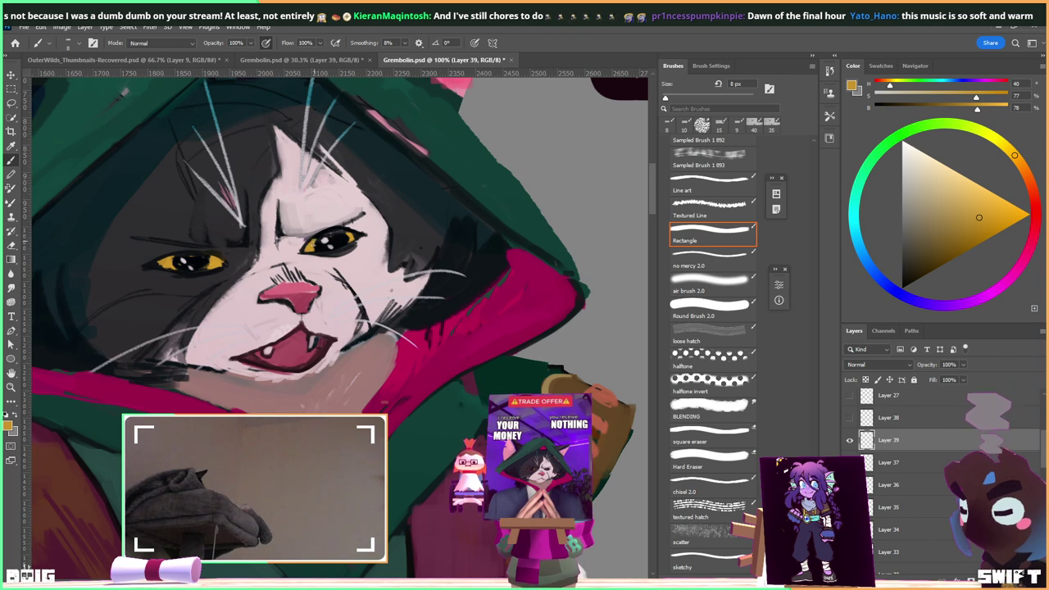
left_click(322, 241, "alt")
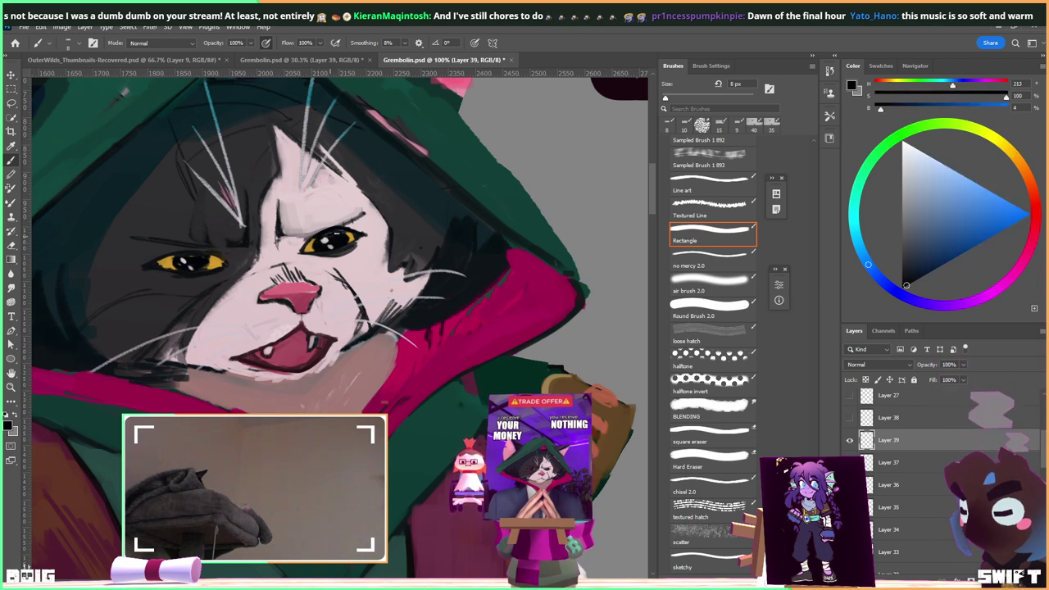
Touch up the inner corner of the eye on the dark-furred side with sampled golden yellow.
left_click(220, 259, "alt")
left_click(222, 259, "alt")
left_click(220, 259, "alt")
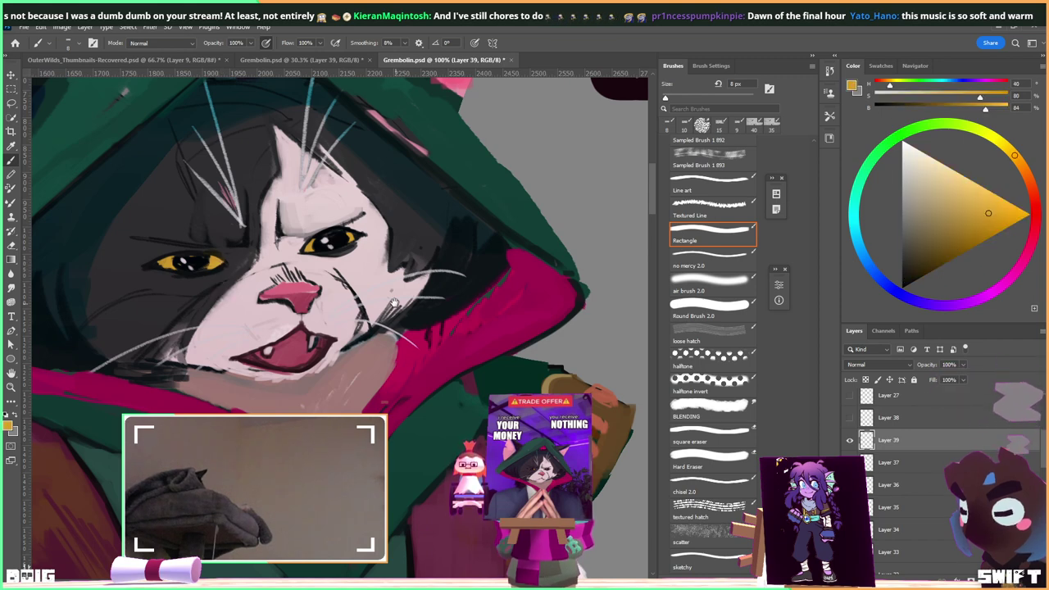
left_click_drag(395, 310, 381, 299)
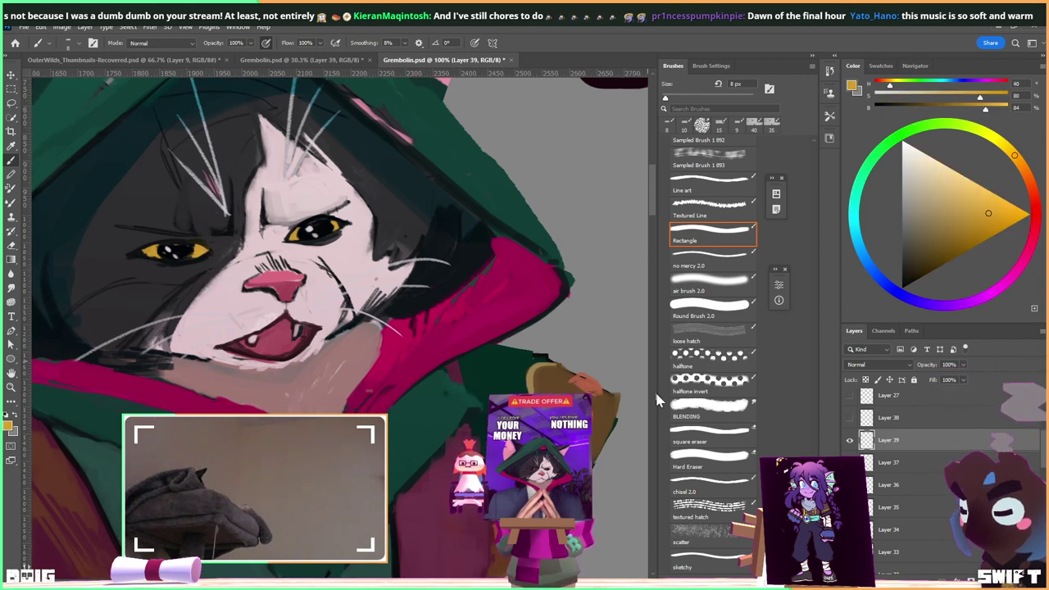
Toggle Layer 39's visibility repeatedly to compare the closed-mouth and open-mouth expressions, leaving the layer shown.
left_click(848, 442)
left_click(849, 442)
left_click(849, 442)
left_click(848, 442)
left_click(849, 442)
left_click(848, 442)
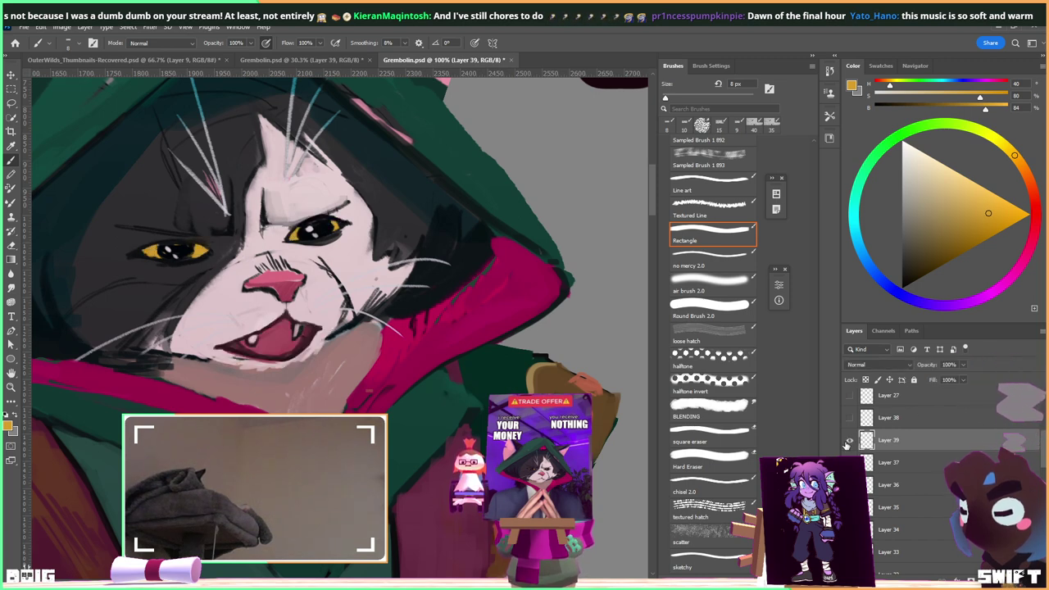
left_click(848, 442)
left_click(848, 441)
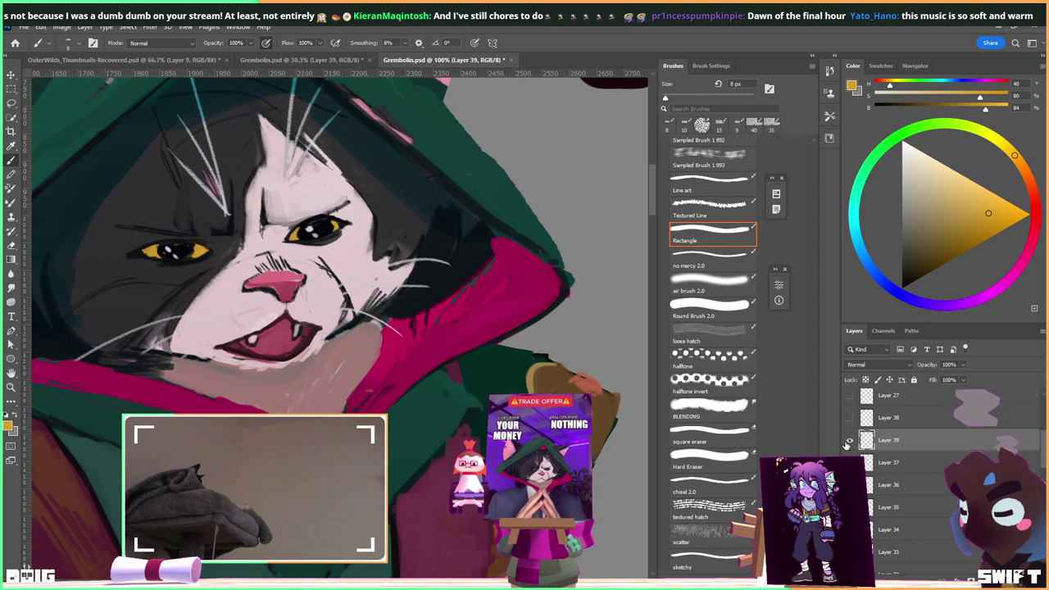
left_click(849, 442)
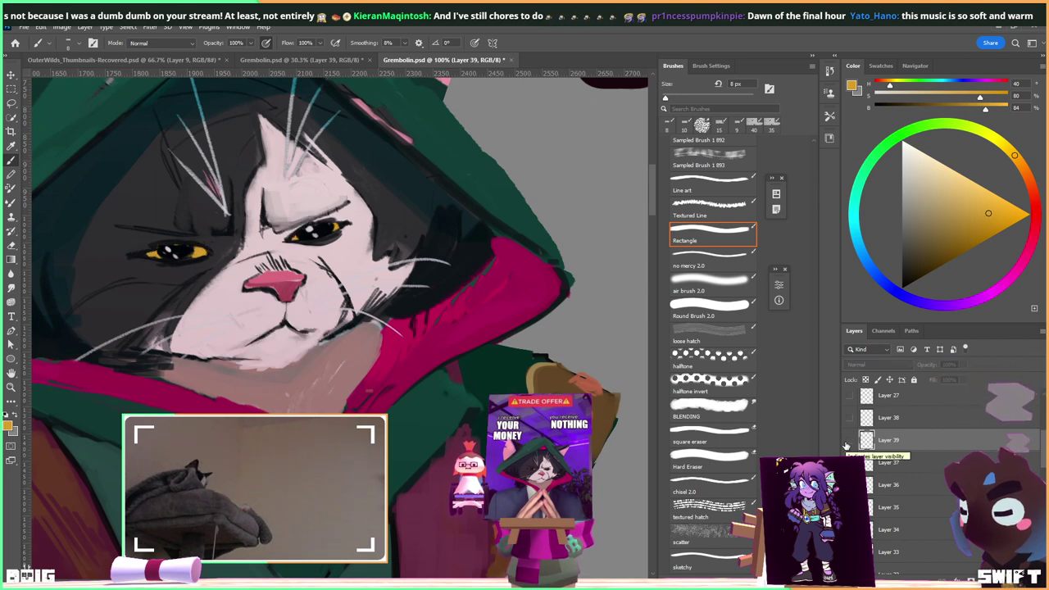
left_click(848, 442)
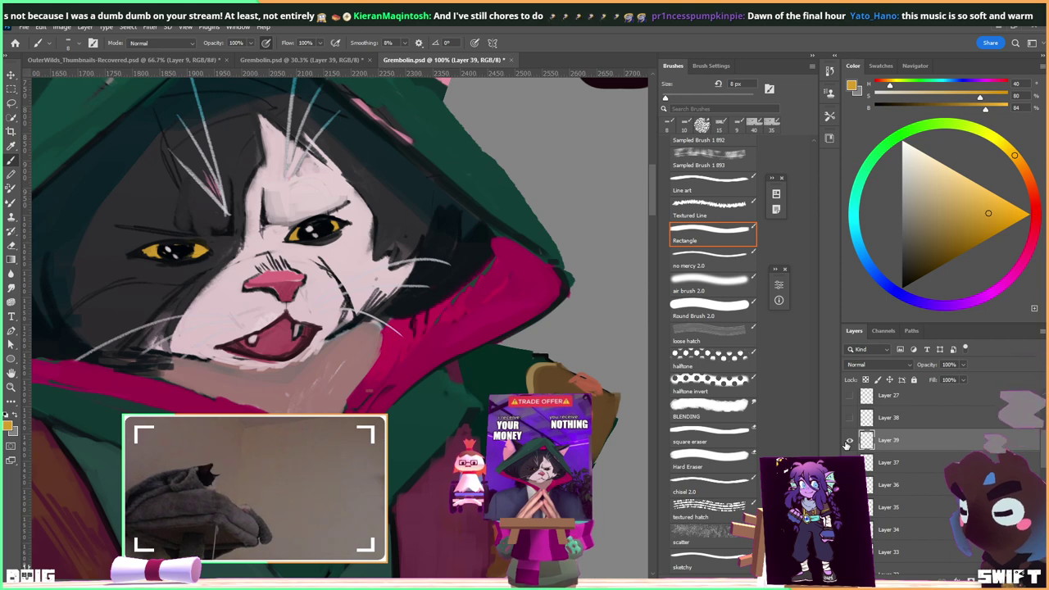
left_click(849, 442)
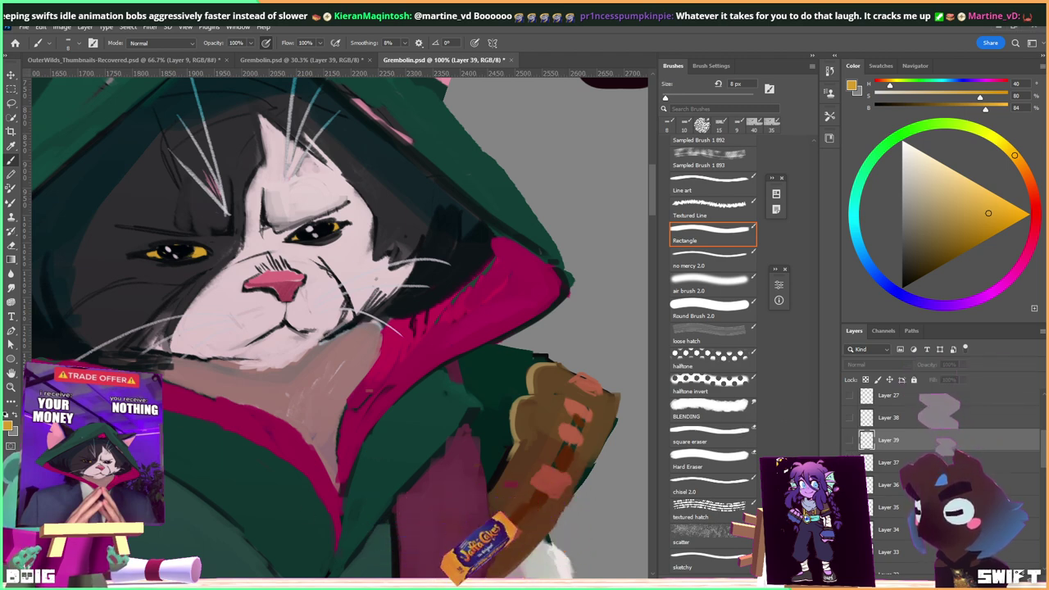
left_click(851, 443)
left_click(850, 443)
left_click(851, 443)
left_click(851, 443)
left_click(851, 443)
left_click(851, 443)
left_click(851, 442)
left_click(851, 443)
left_click(851, 443)
left_click(851, 443)
left_click(851, 443)
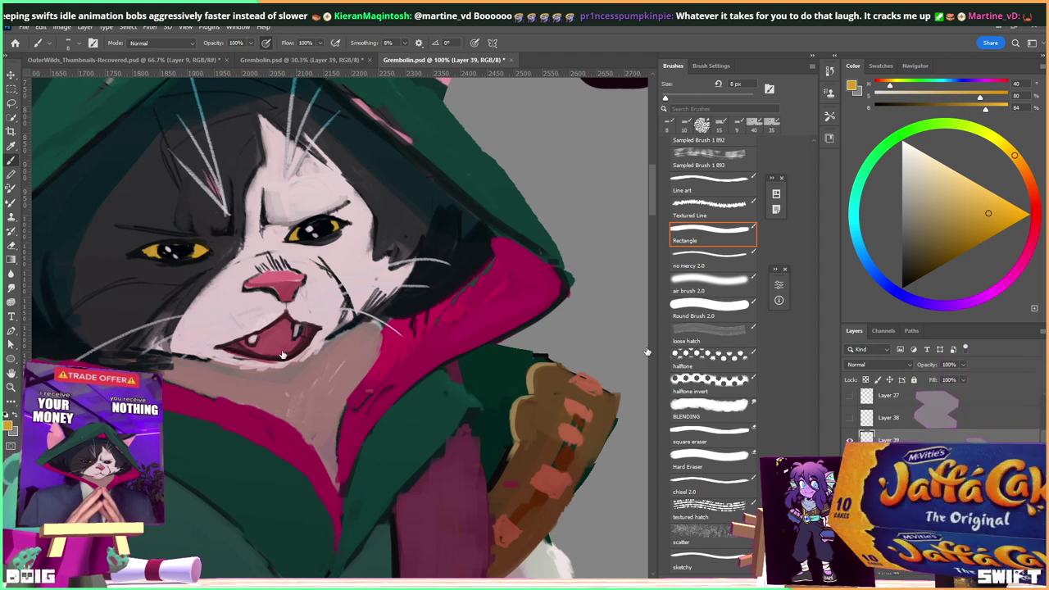
double_click(943, 440)
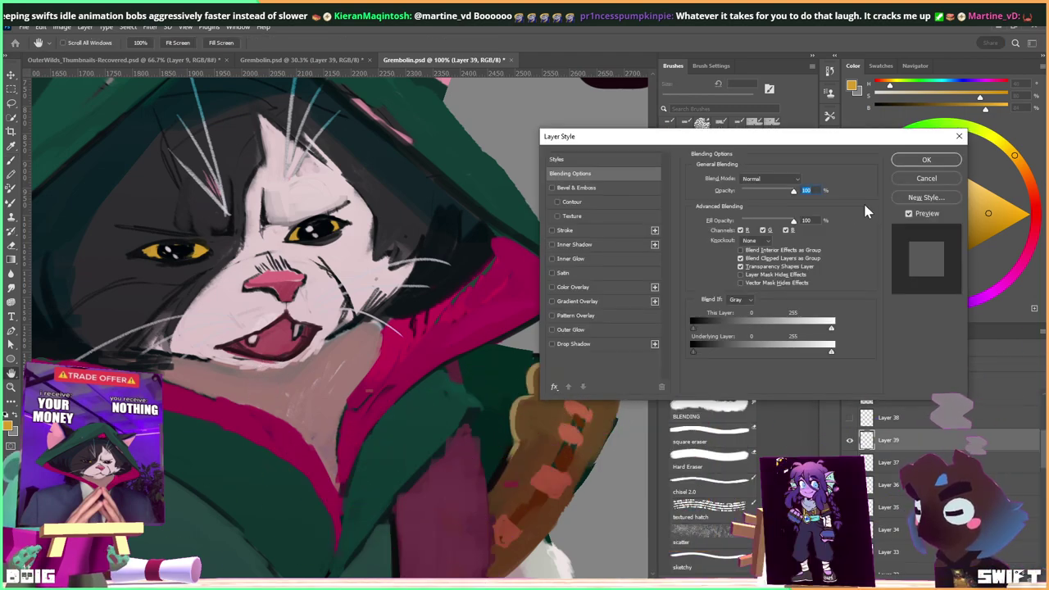
left_click(920, 177)
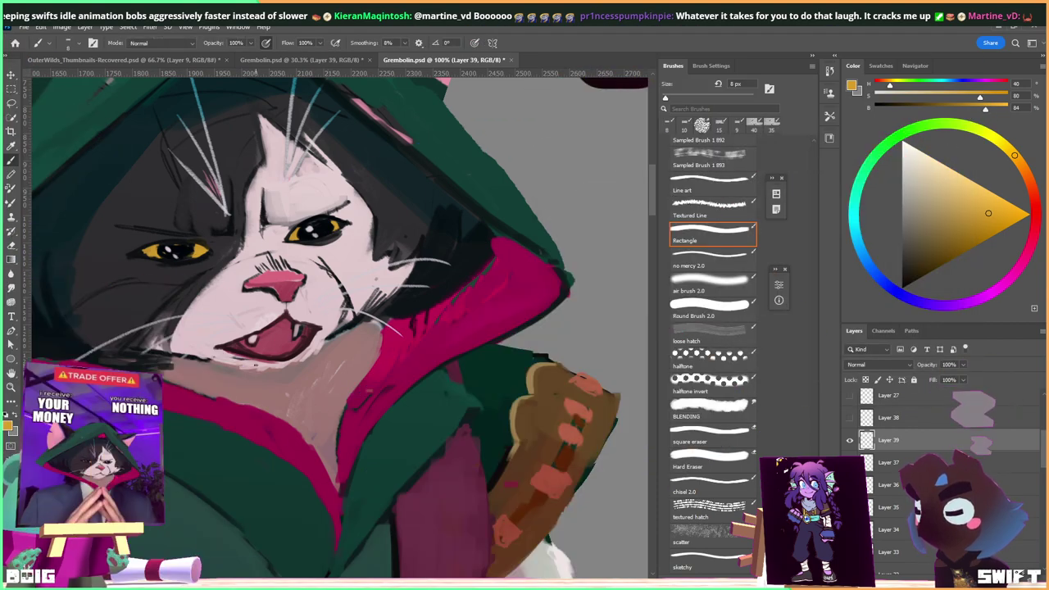
Paint along the chin's lower edge beneath the open mouth with a 10 px brush in sampled pale pink.
key("bracketright")
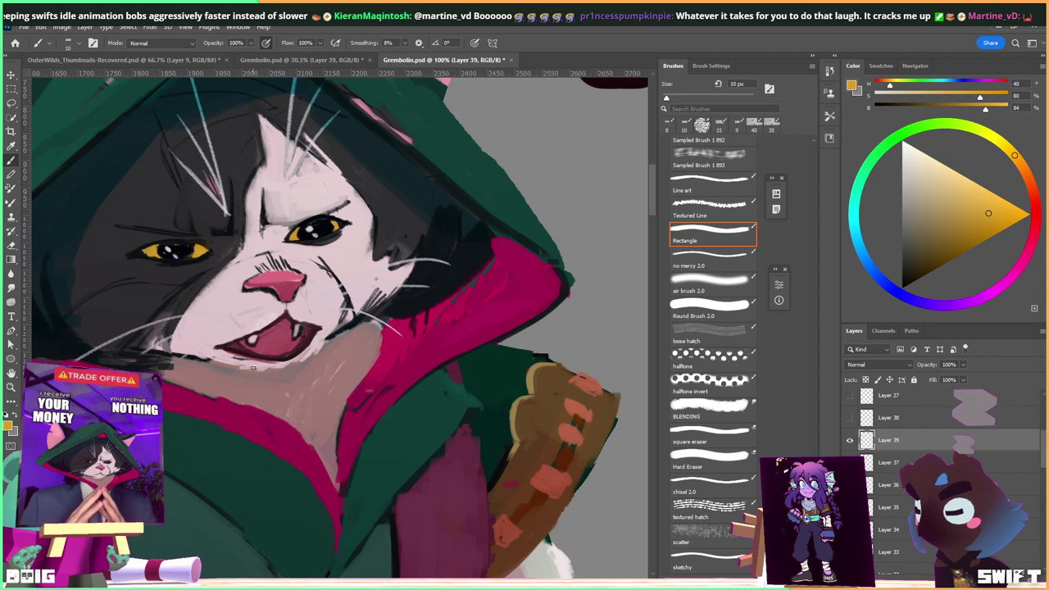
left_click(250, 366, "alt")
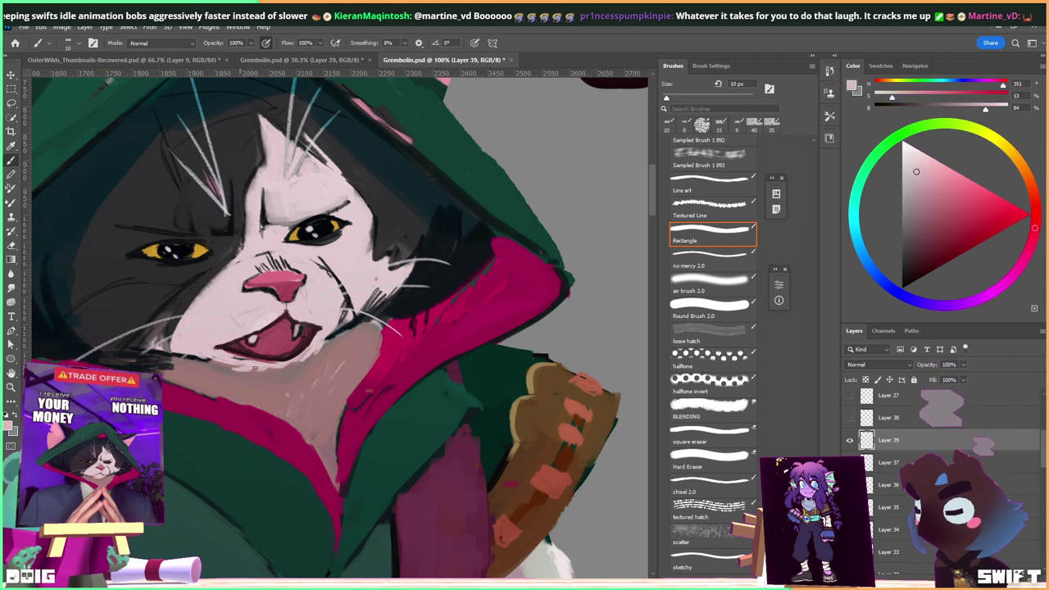
left_click_drag(263, 369, 317, 351)
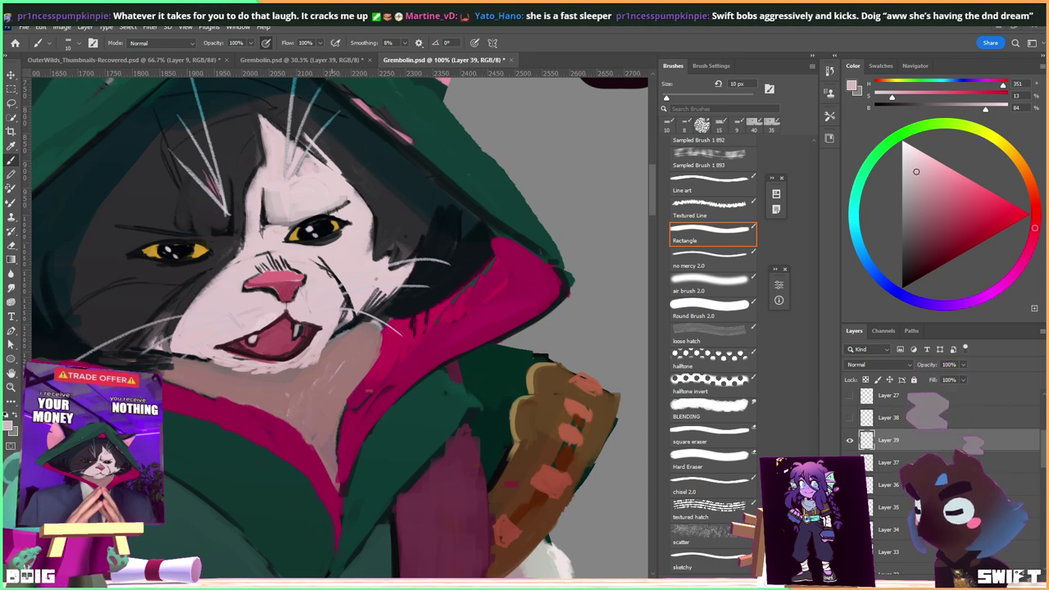
Switch to D&D Beyond in the browser, maximize it, and go to the editable Description section of Grembolin's Character Builder.
key("alt+Tab")
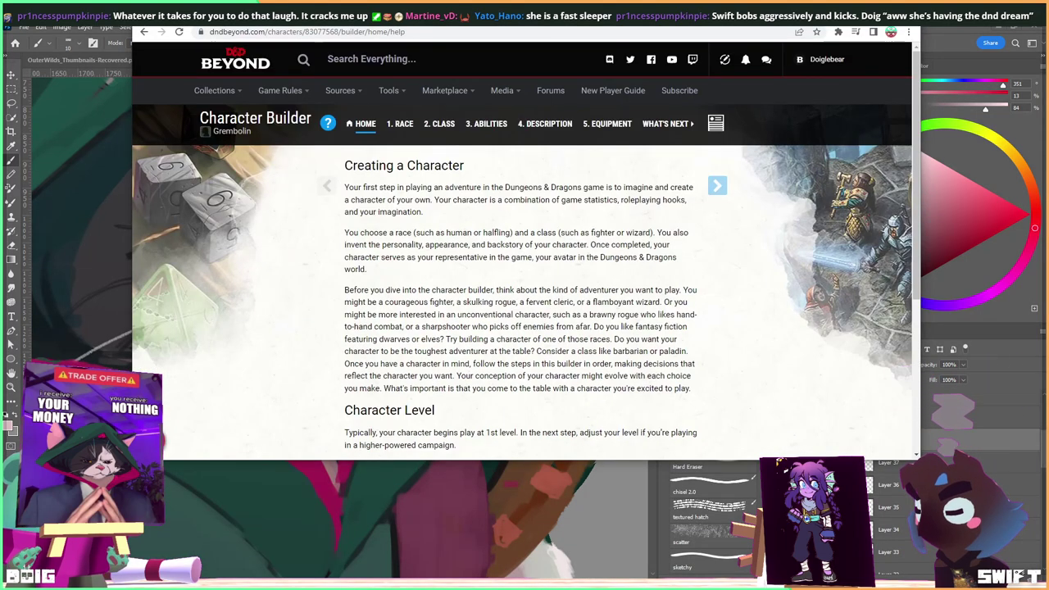
key("super+Up")
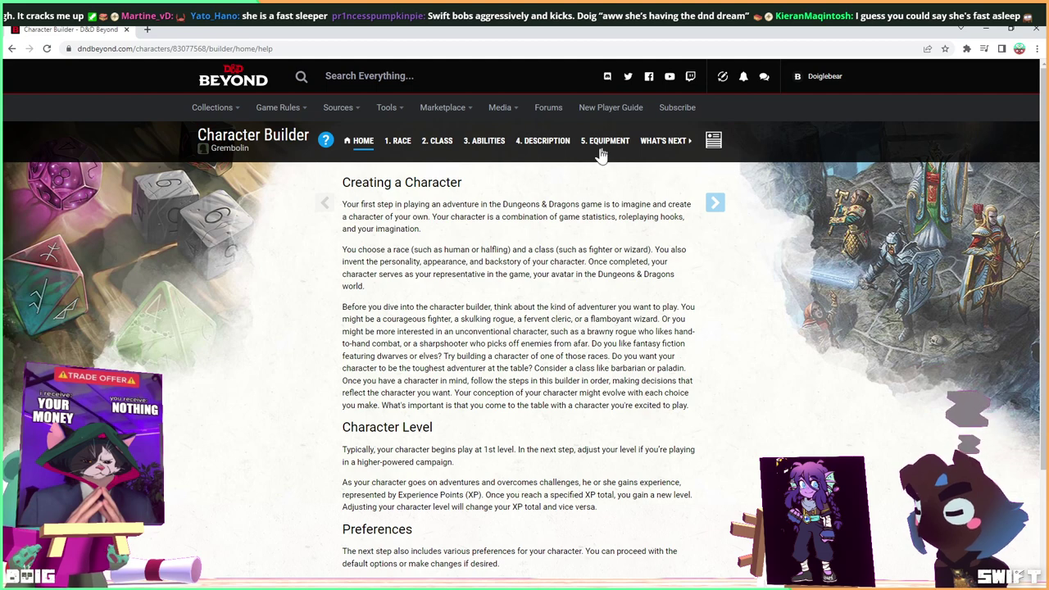
left_click(439, 146)
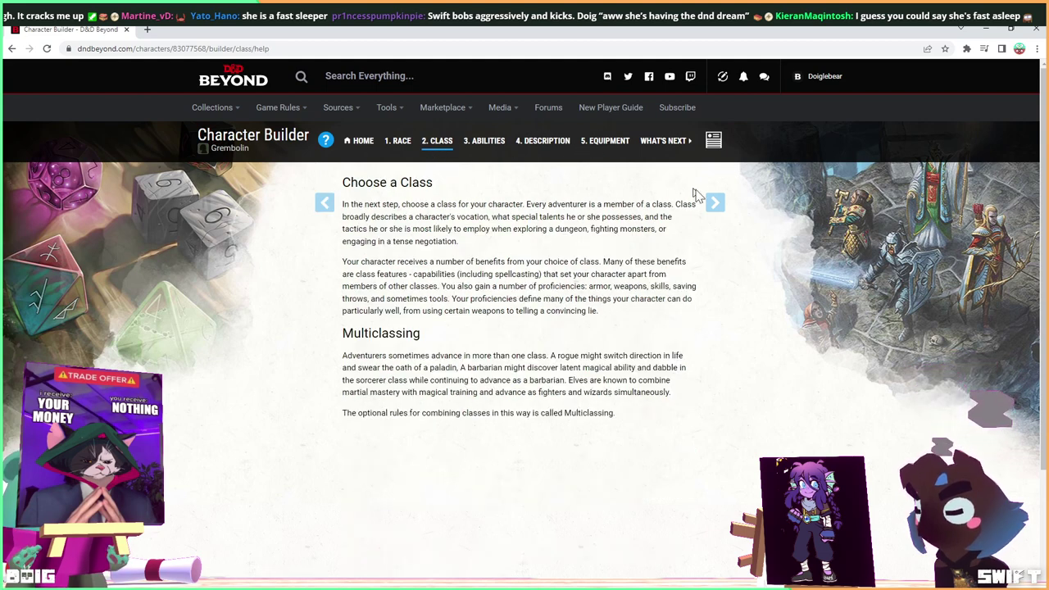
left_click(719, 208)
left_click(718, 205)
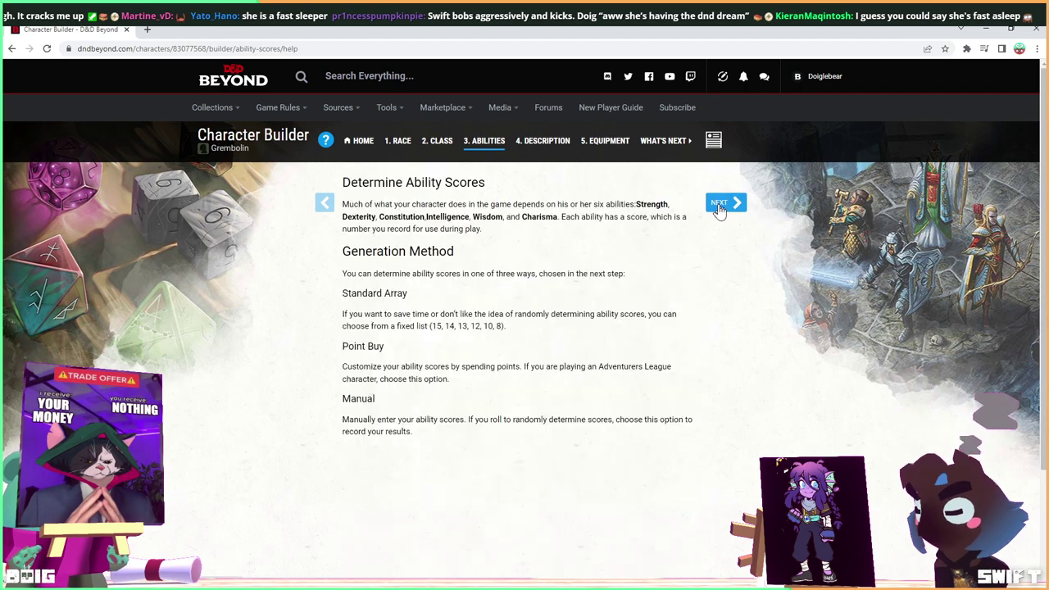
left_click(719, 206)
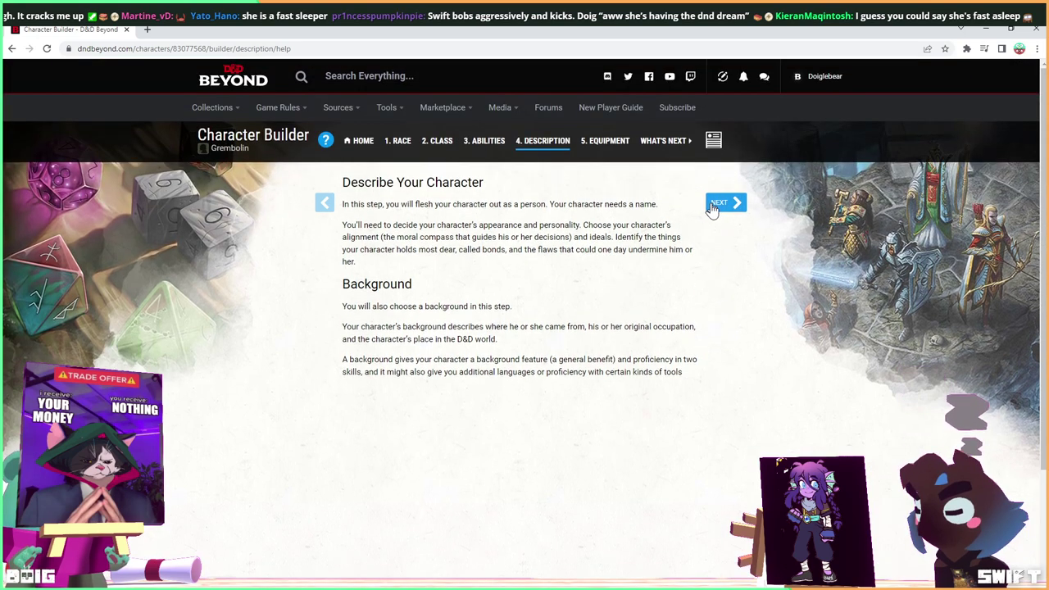
left_click(717, 207)
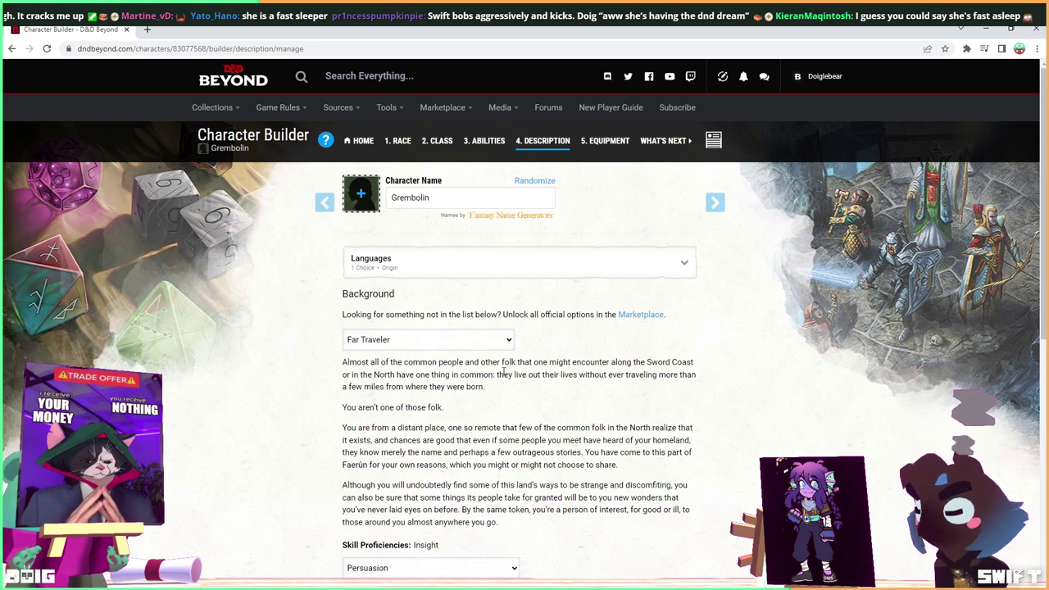
Browse the available backgrounds and set Grembolin's background to Failed Merchant.
left_click(504, 341)
scroll(404, 469, "down", 5)
scroll(404, 469, "down", 2)
scroll(404, 469, "up", 4)
scroll(404, 469, "up", 2)
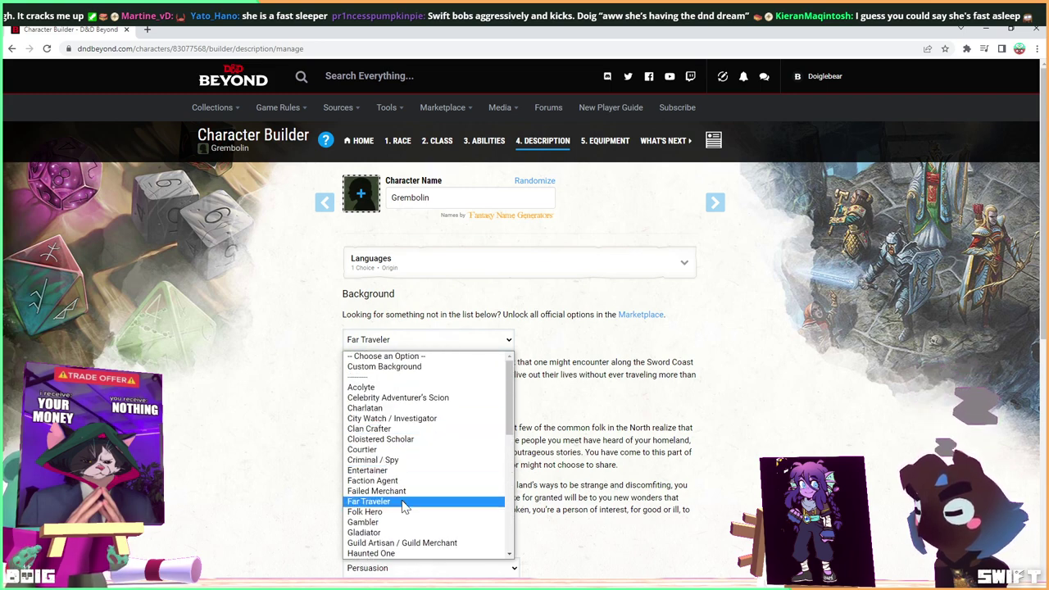
left_click(402, 491)
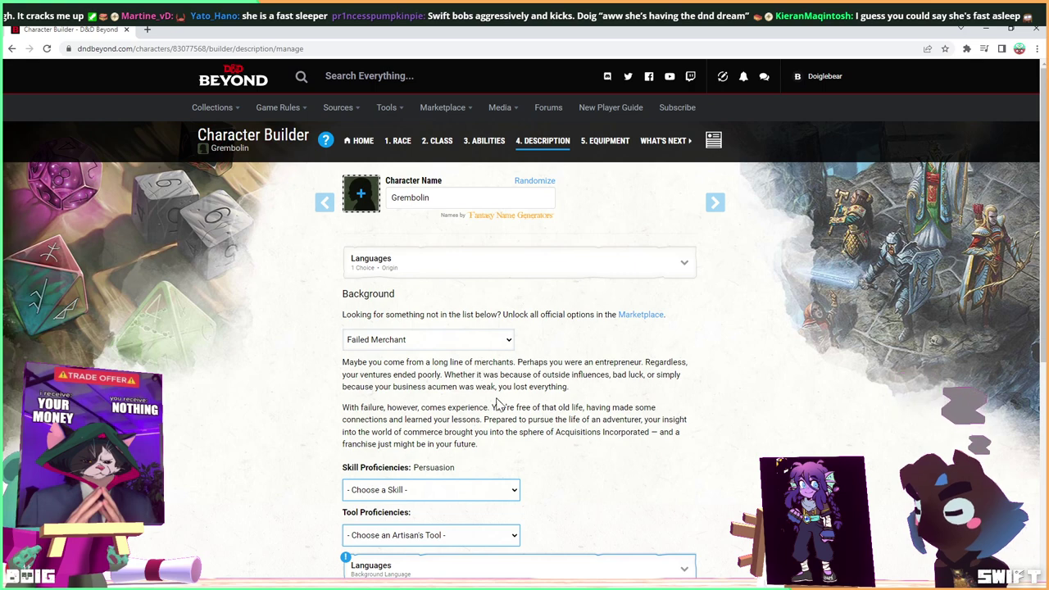
Choose Intimidation as the Failed Merchant background's skill proficiency and Calligrapher's Supplies as its tool proficiency.
scroll(496, 397, "down", 2)
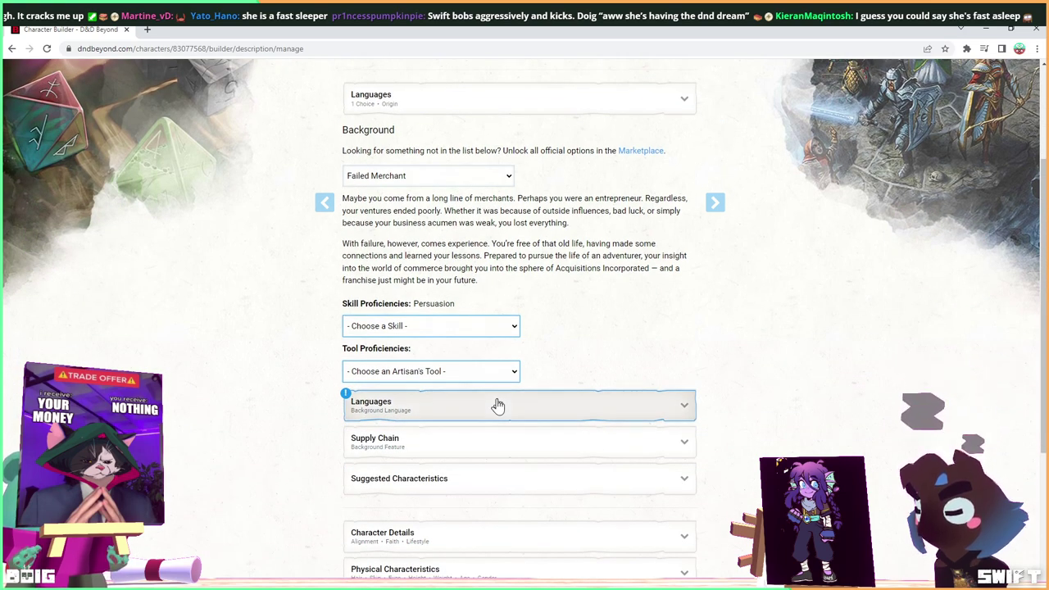
left_click(513, 328)
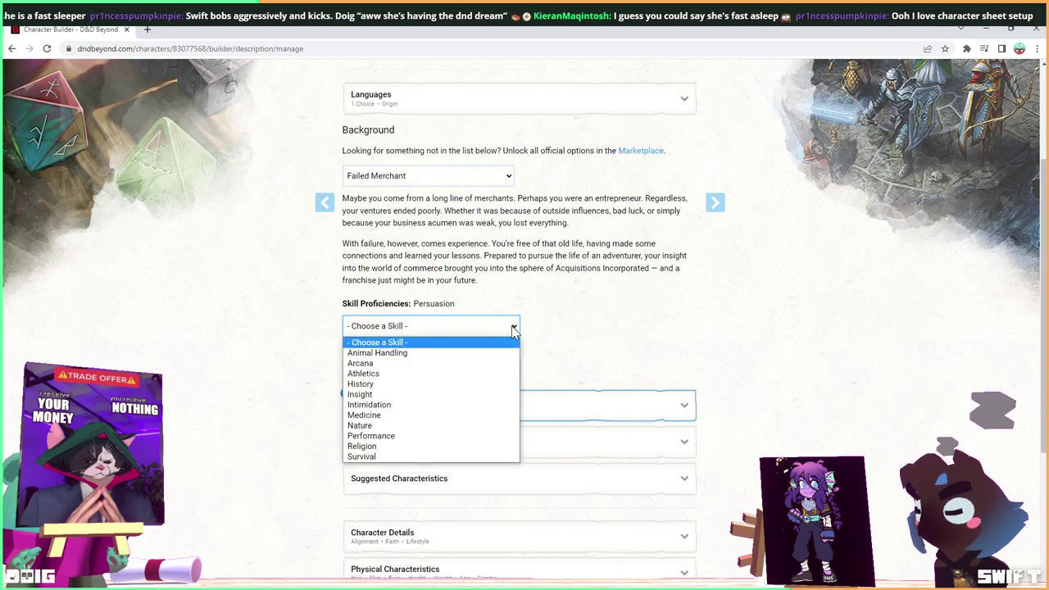
left_click(513, 327)
scroll(511, 328, "down", 3)
scroll(509, 315, "up", 2)
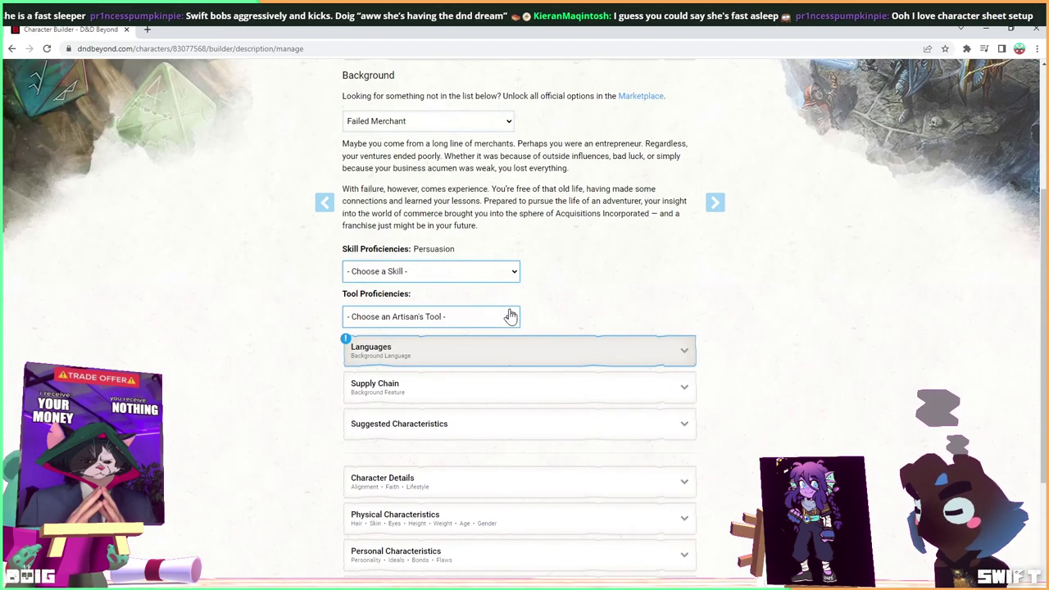
left_click(517, 274)
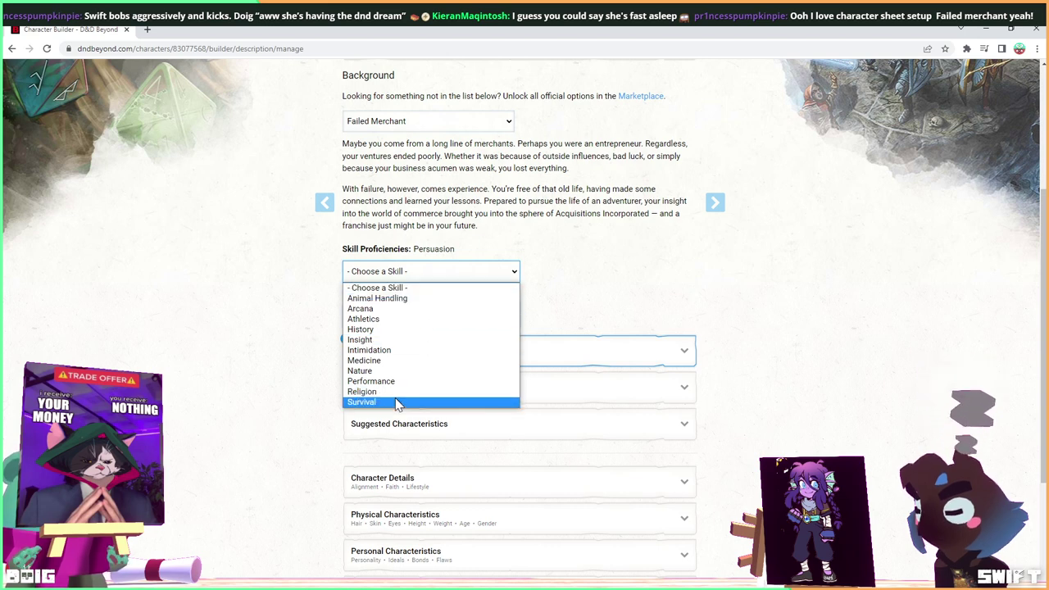
left_click(400, 351)
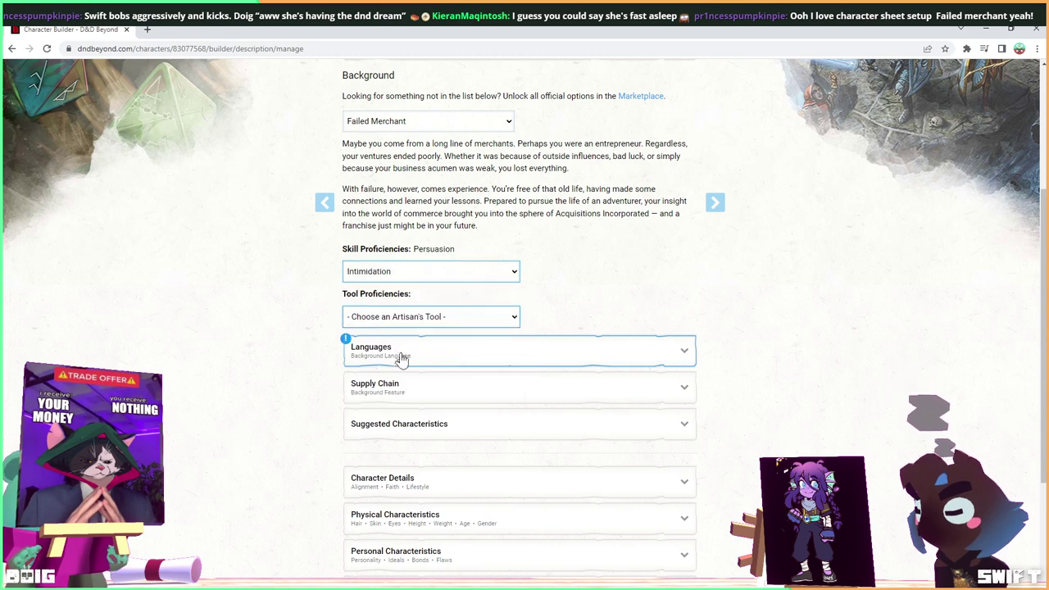
left_click(510, 318)
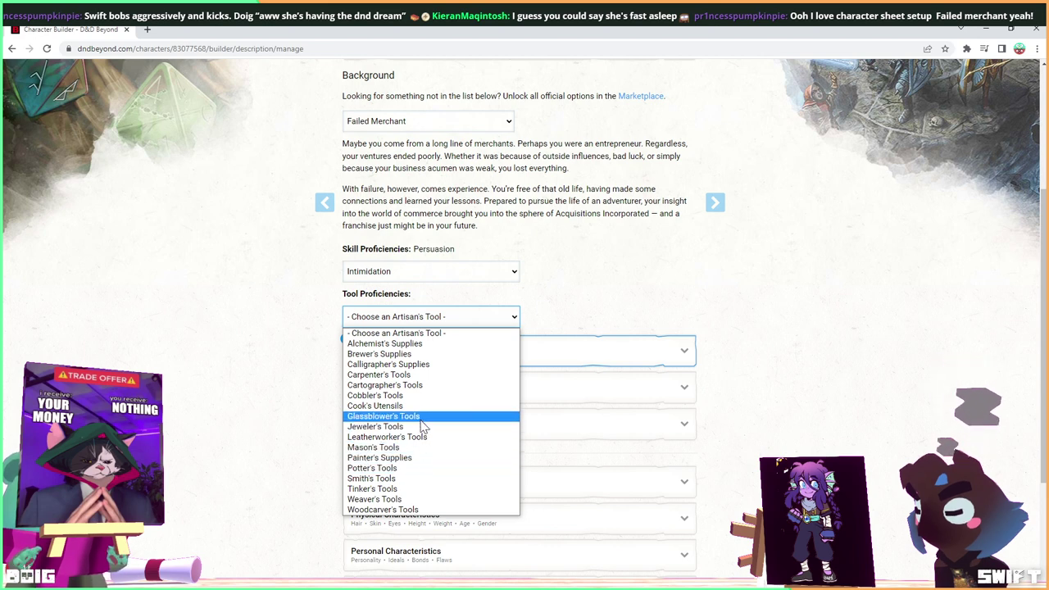
left_click(435, 366)
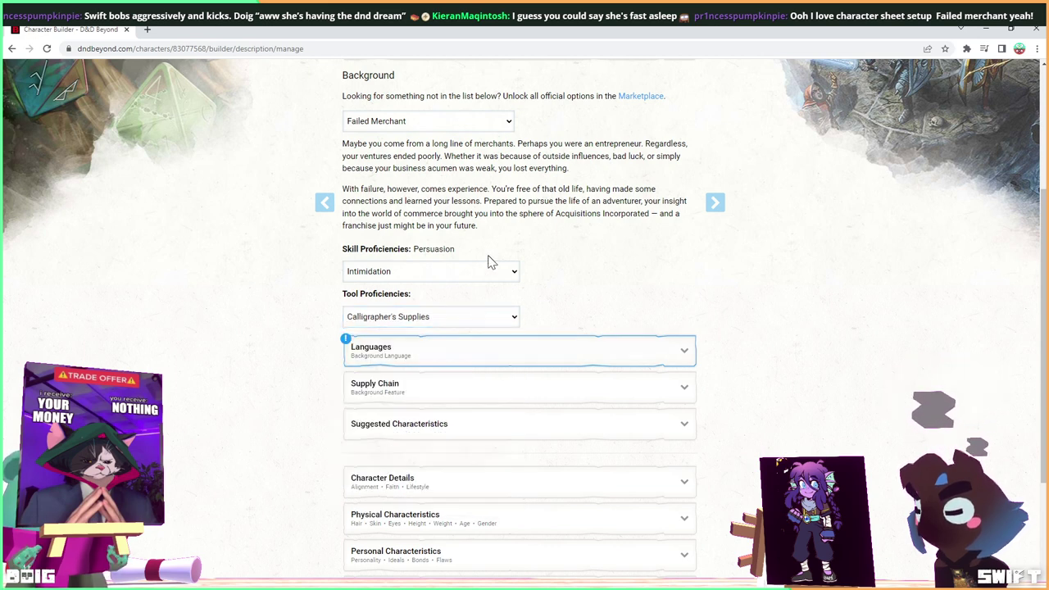
Browse the available background languages and set the background language to Goblin.
left_click(538, 346)
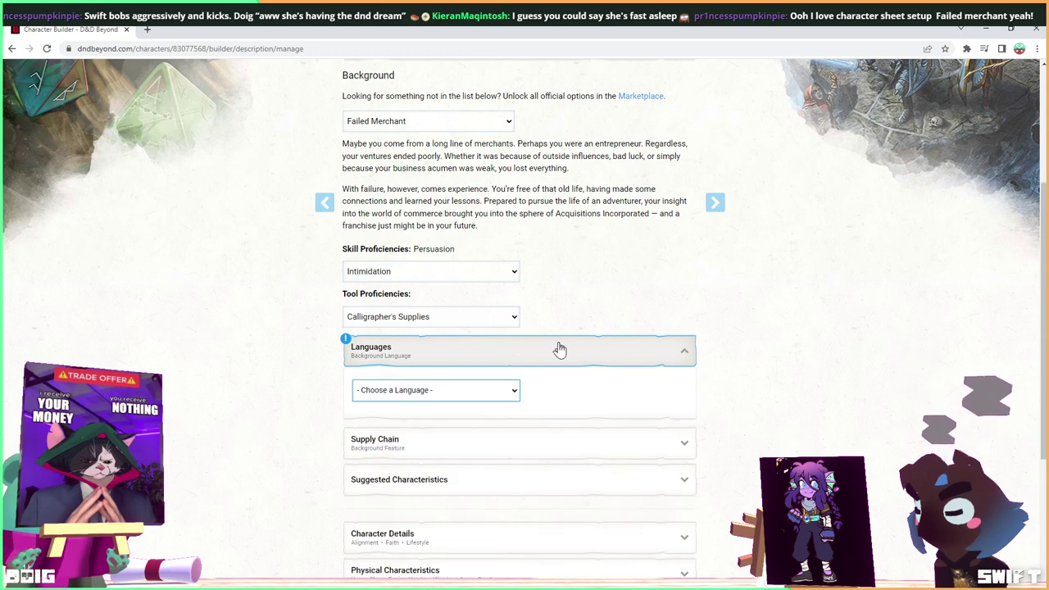
left_click(511, 390)
scroll(464, 331, "down", 3)
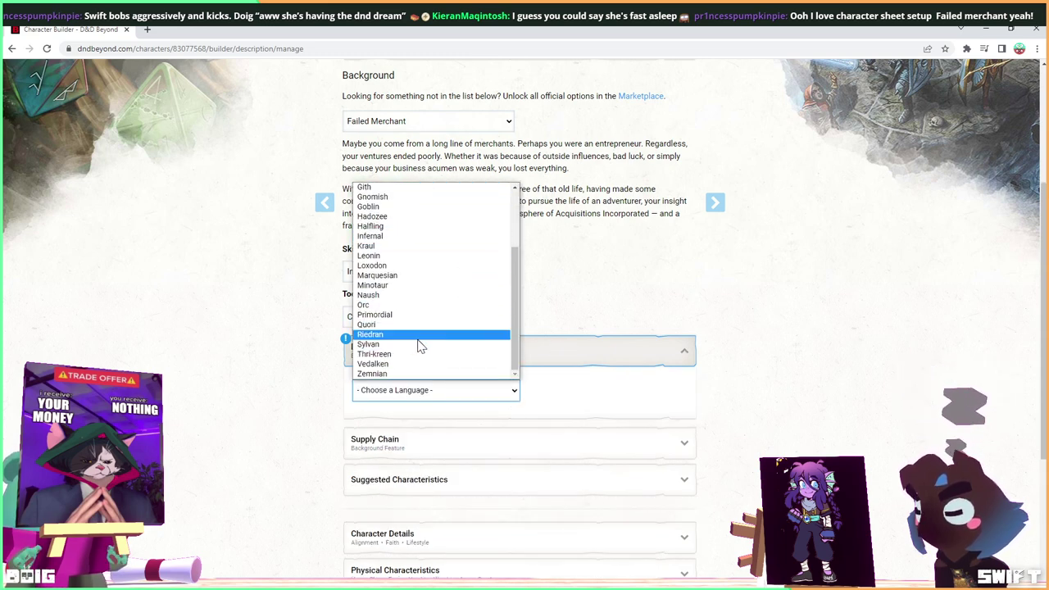
scroll(418, 346, "up", 3)
left_click(276, 380)
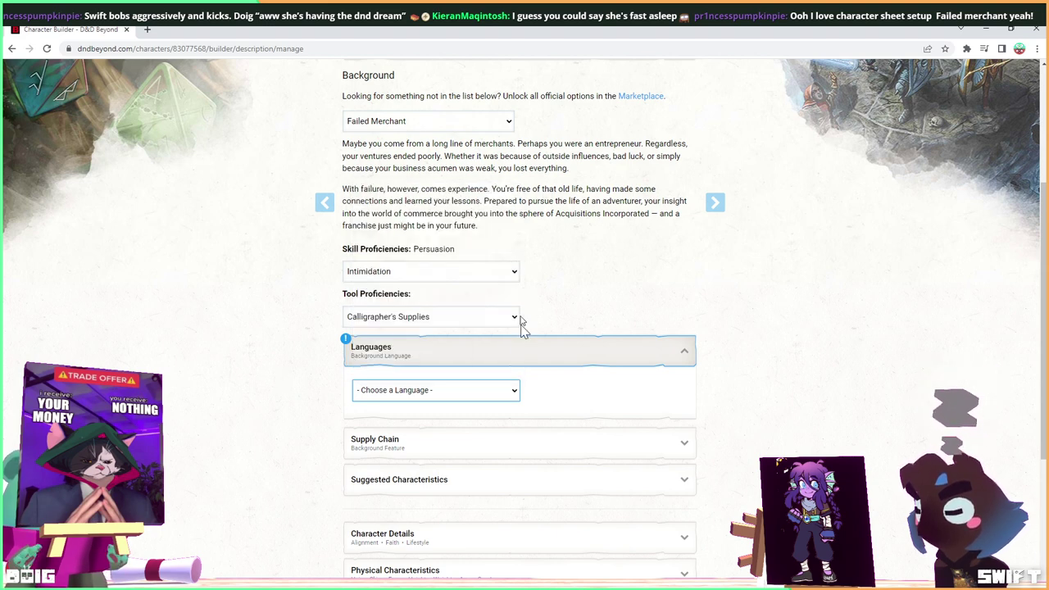
left_click(505, 395)
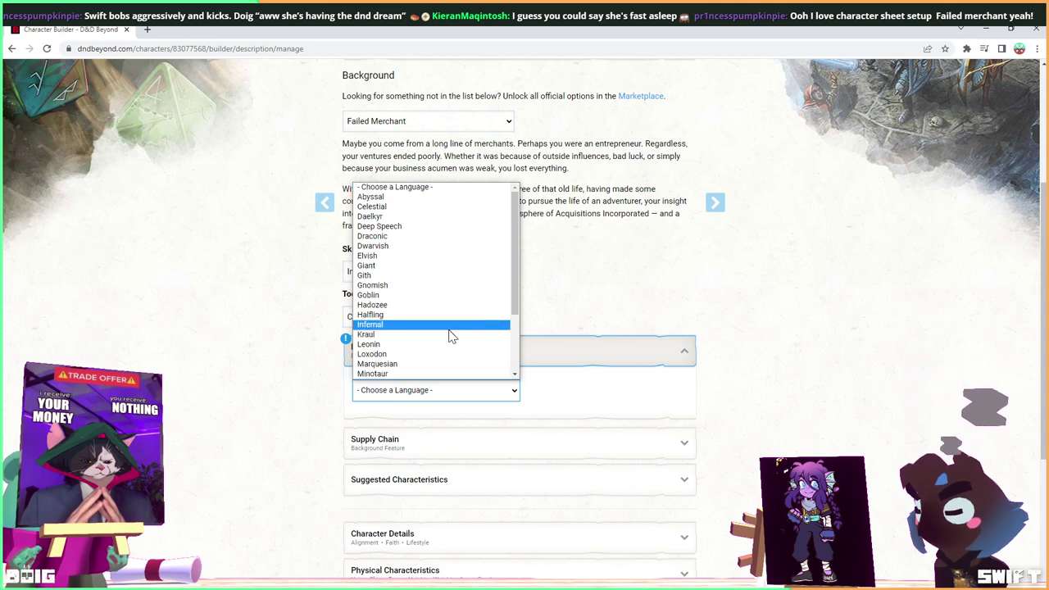
scroll(439, 338, "down", 3)
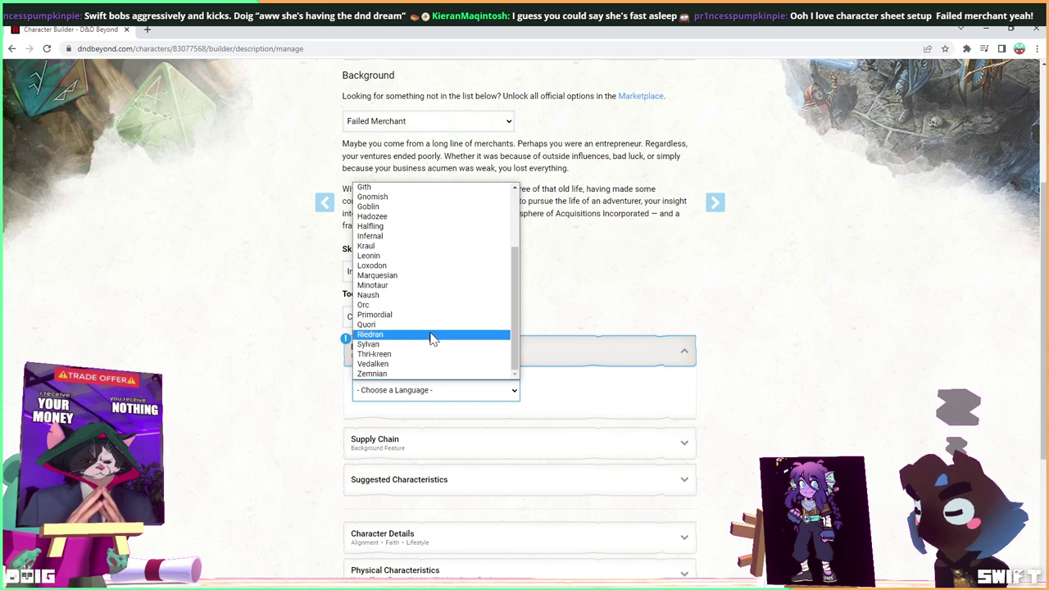
scroll(437, 330, "up", 3)
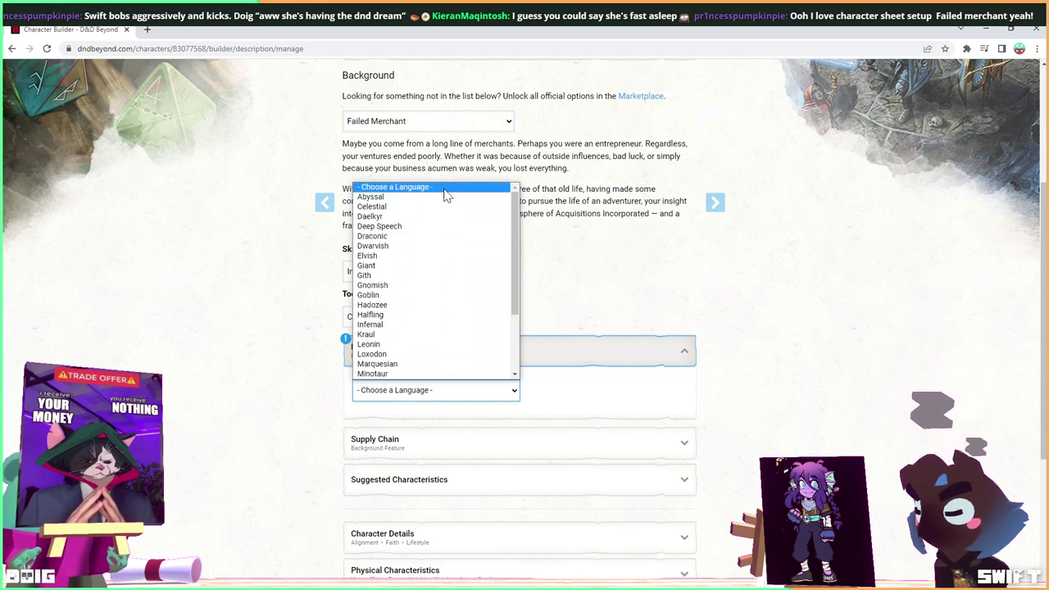
left_click(418, 295)
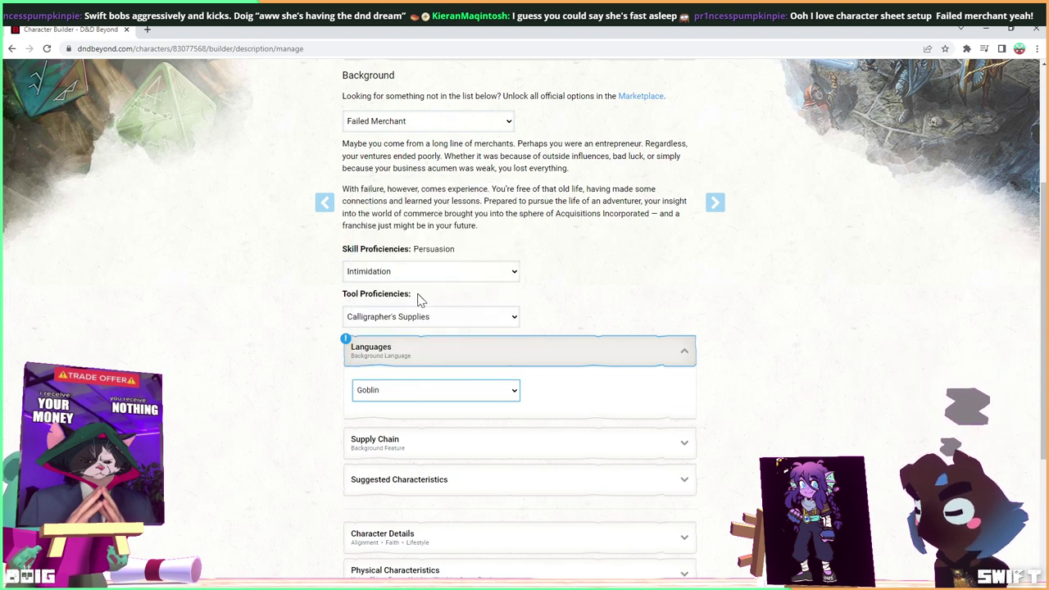
Read the Supply Chain background feature, glance through the Suggested Characteristics, and review the Description choices made so far.
scroll(231, 297, "down", 1)
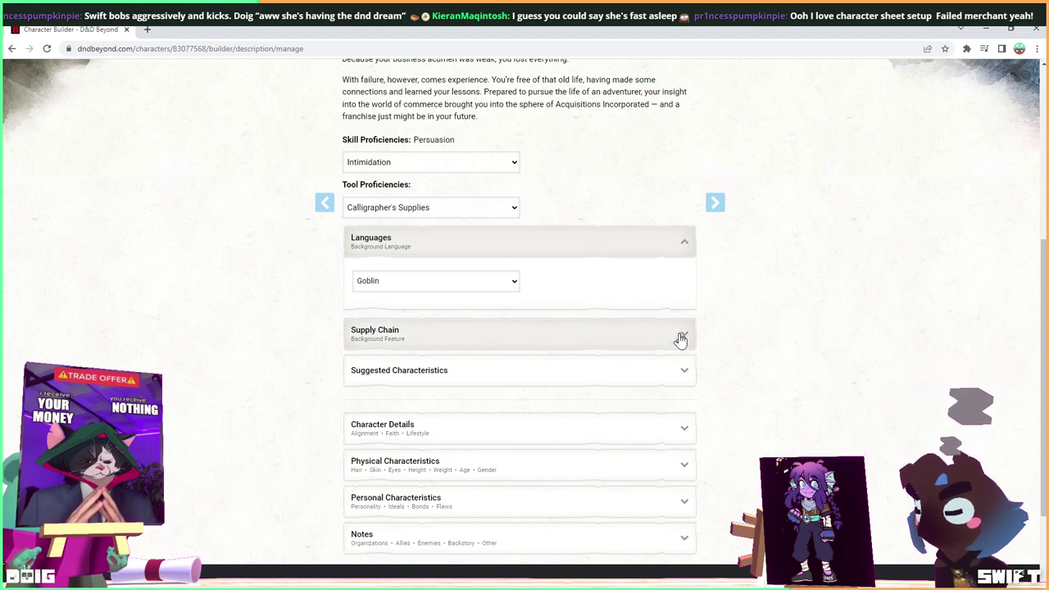
scroll(680, 339, "down", 1)
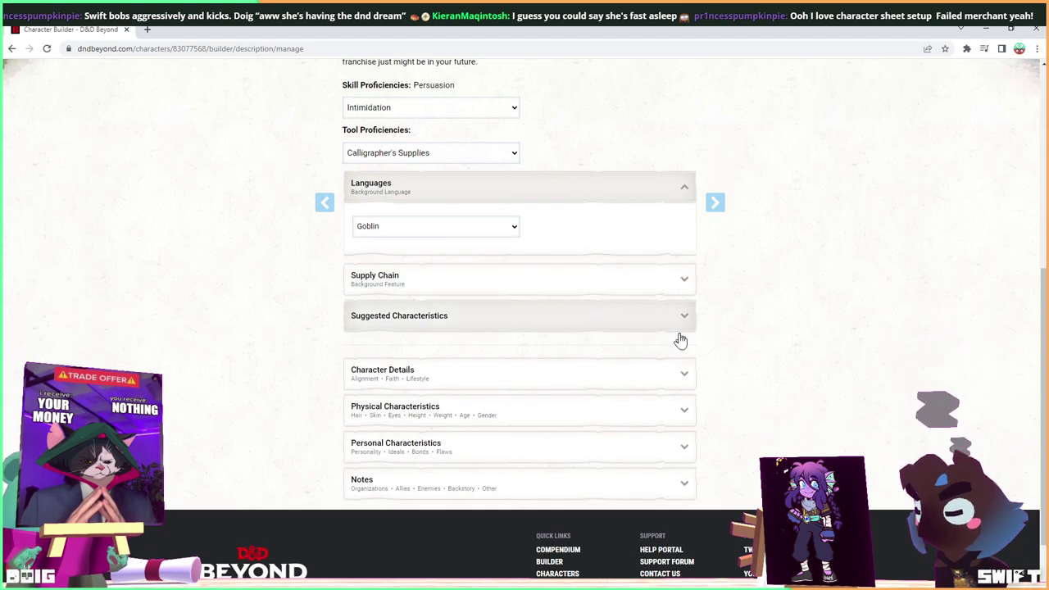
left_click(681, 287)
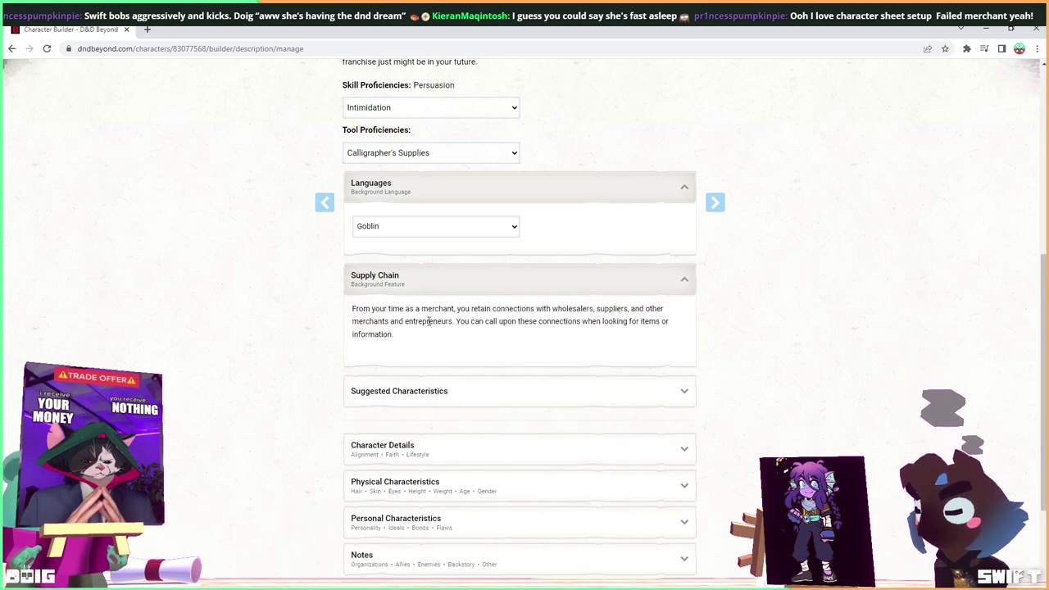
left_click(527, 399)
scroll(491, 344, "down", 1)
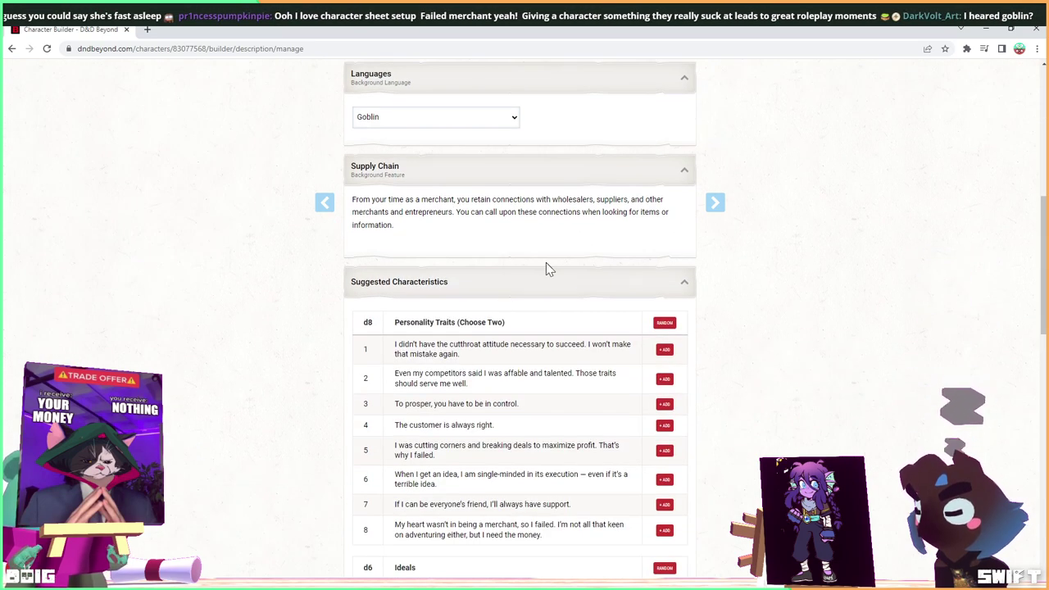
scroll(548, 268, "down", 1)
left_click(568, 182)
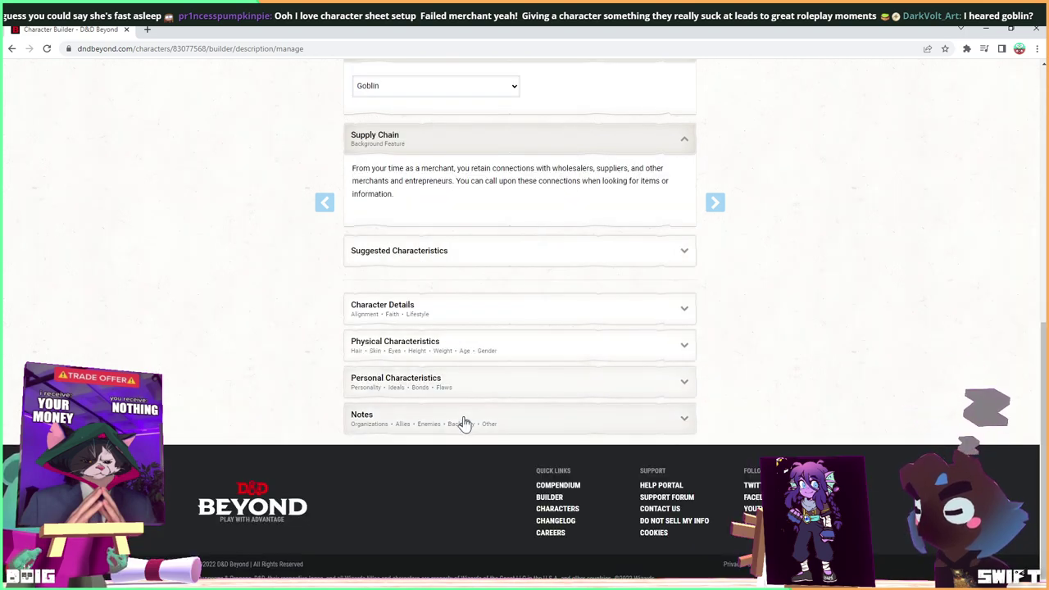
scroll(470, 363, "up", 6)
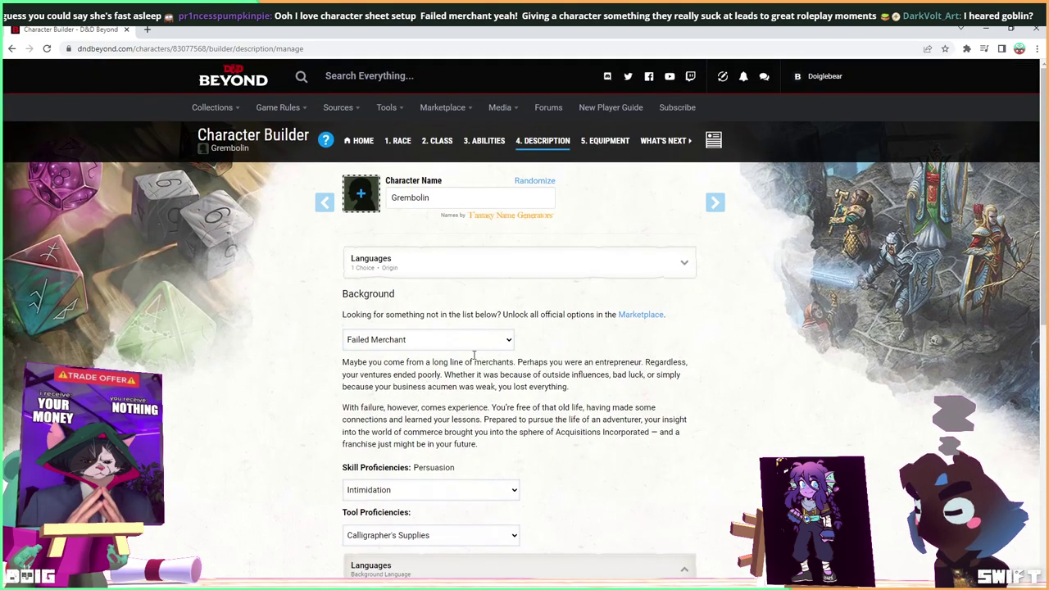
scroll(476, 353, "down", 2)
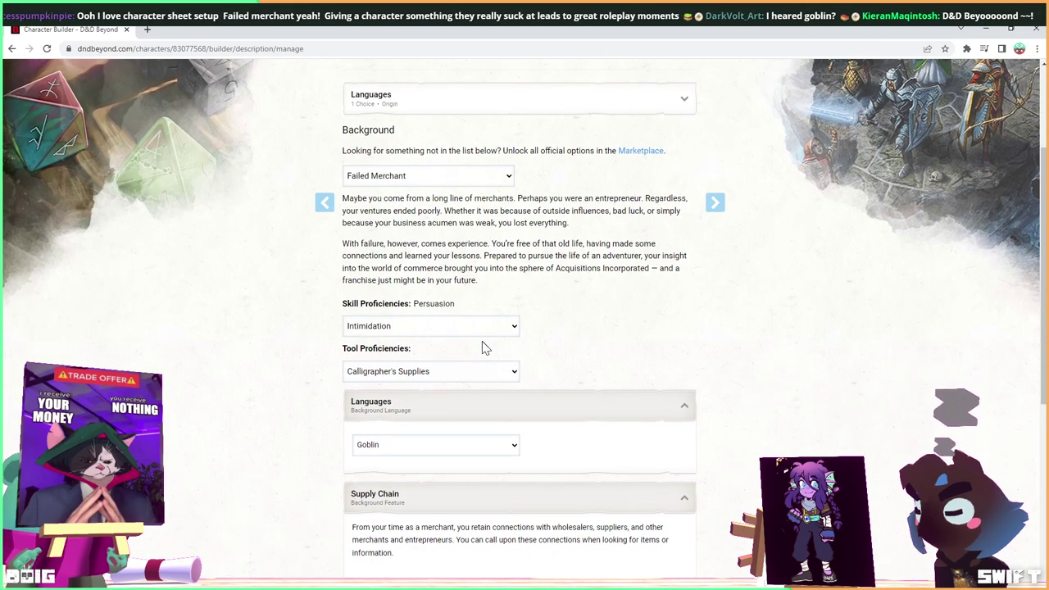
scroll(482, 348, "up", 1)
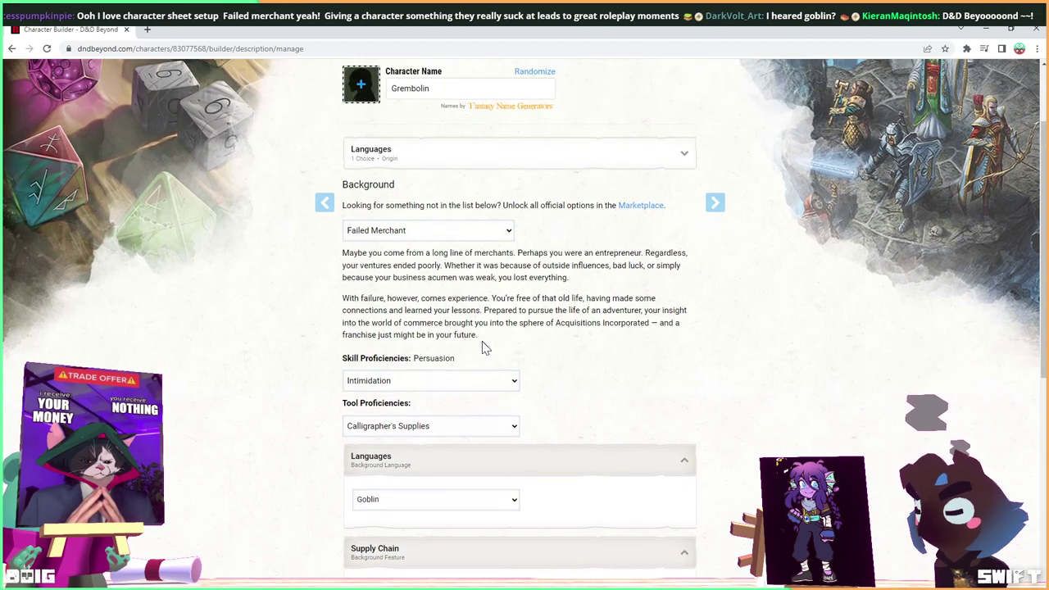
Go to the Character Builder's Equipment section and look through Grembolin's current inventory.
left_click(715, 206)
left_click(721, 205)
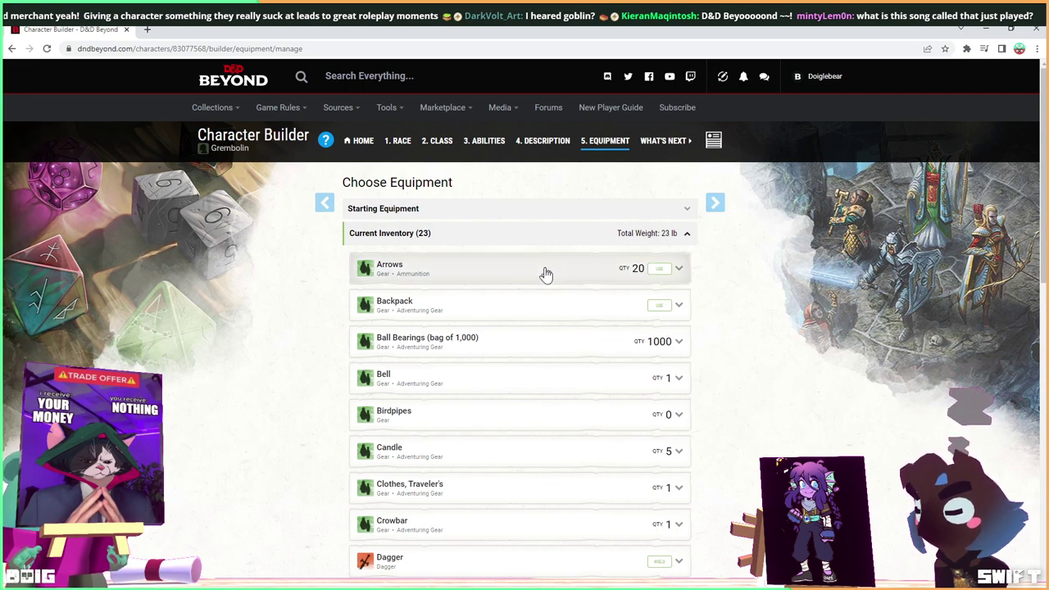
scroll(546, 274, "down", 9)
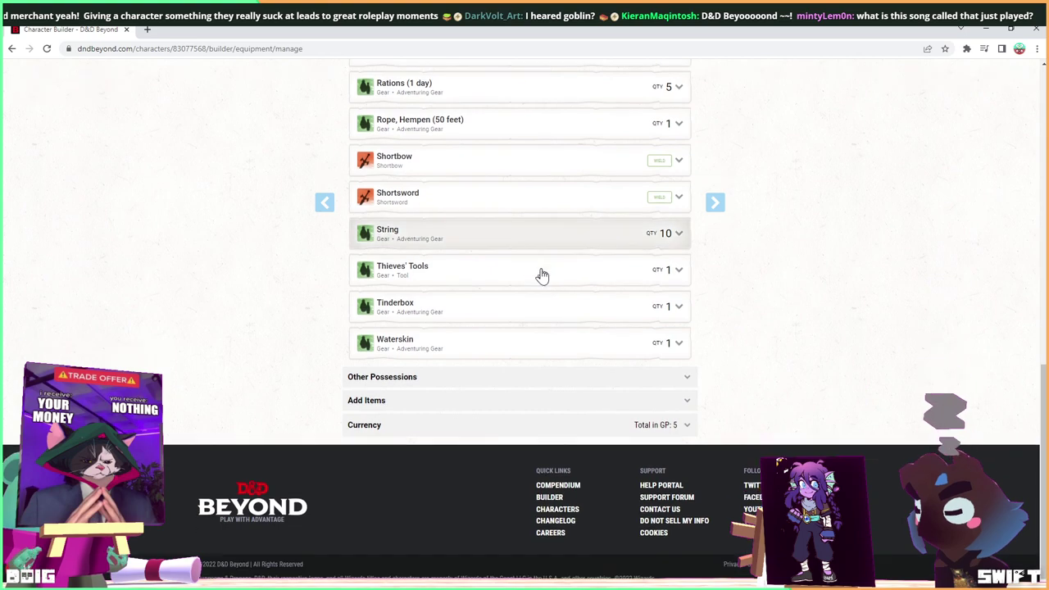
scroll(542, 275, "up", 9)
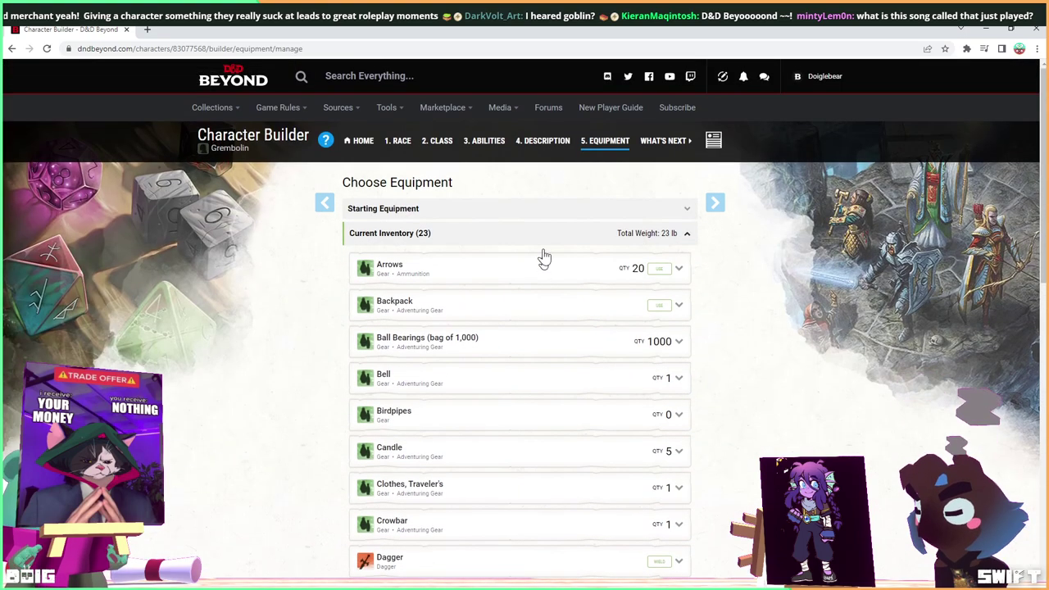
Choose equipment instead of gold as starting gear, selecting the shortsword, the shortbow with 20 arrows, and the burglar's pack for the Rogue.
left_click(543, 210)
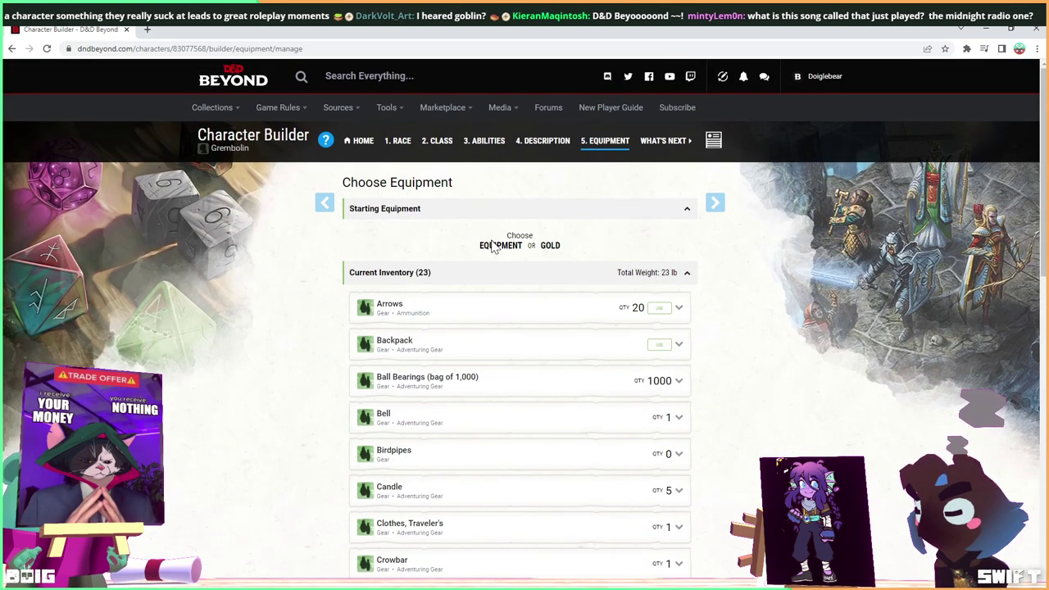
left_click(498, 246)
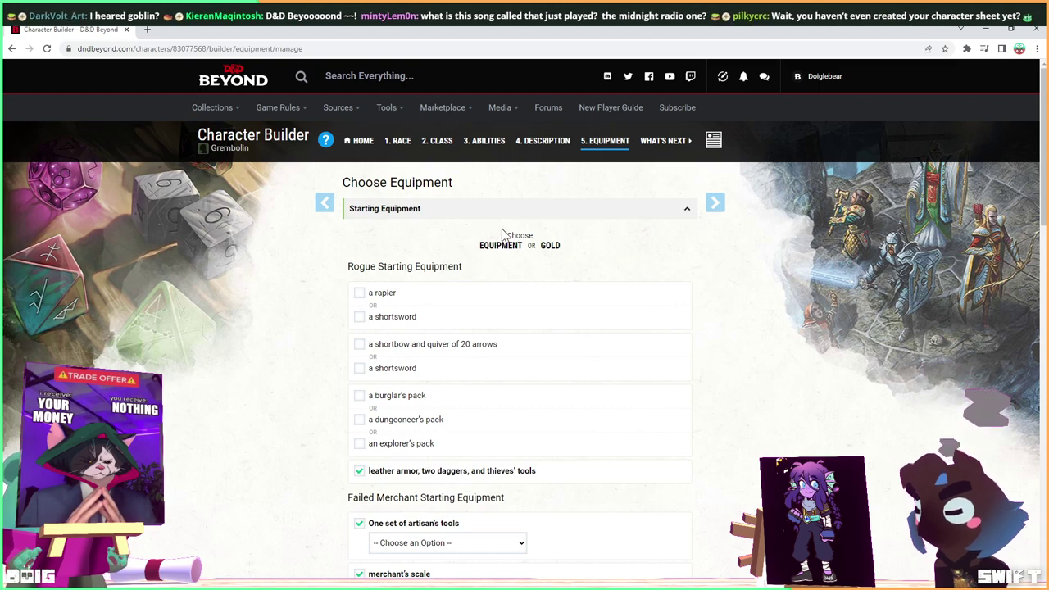
scroll(504, 236, "down", 1)
scroll(505, 236, "down", 2)
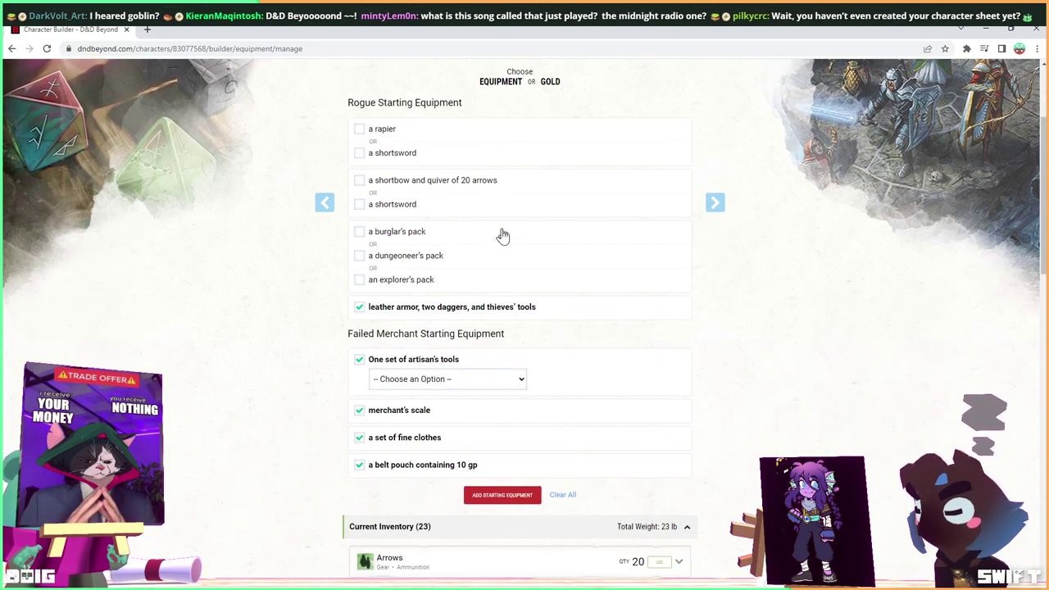
scroll(502, 236, "up", 3)
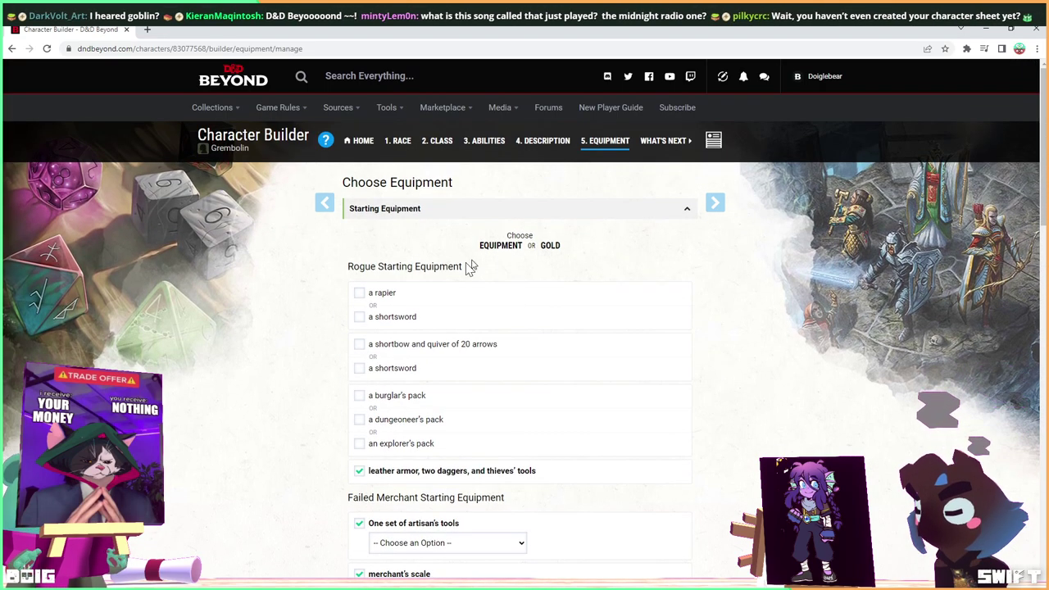
left_click(362, 318)
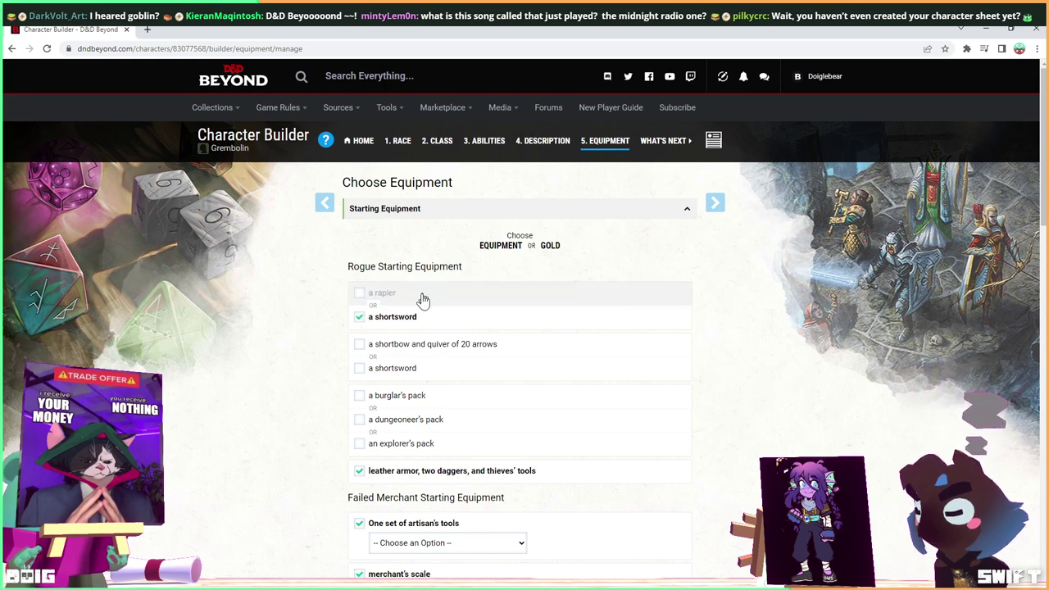
left_click(360, 345)
scroll(414, 346, "down", 1)
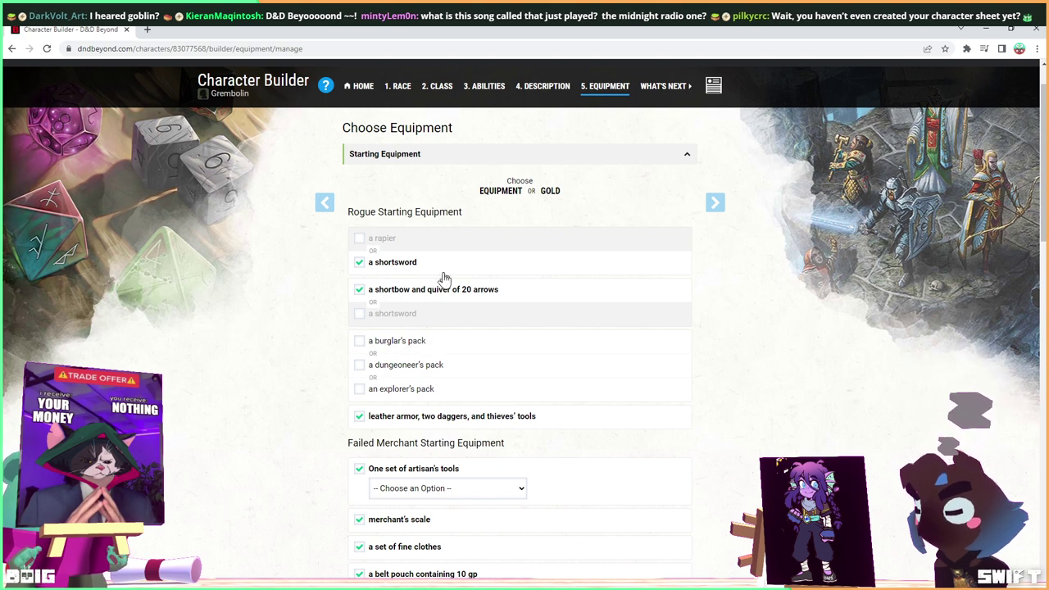
left_click(359, 344)
scroll(456, 331, "down", 2)
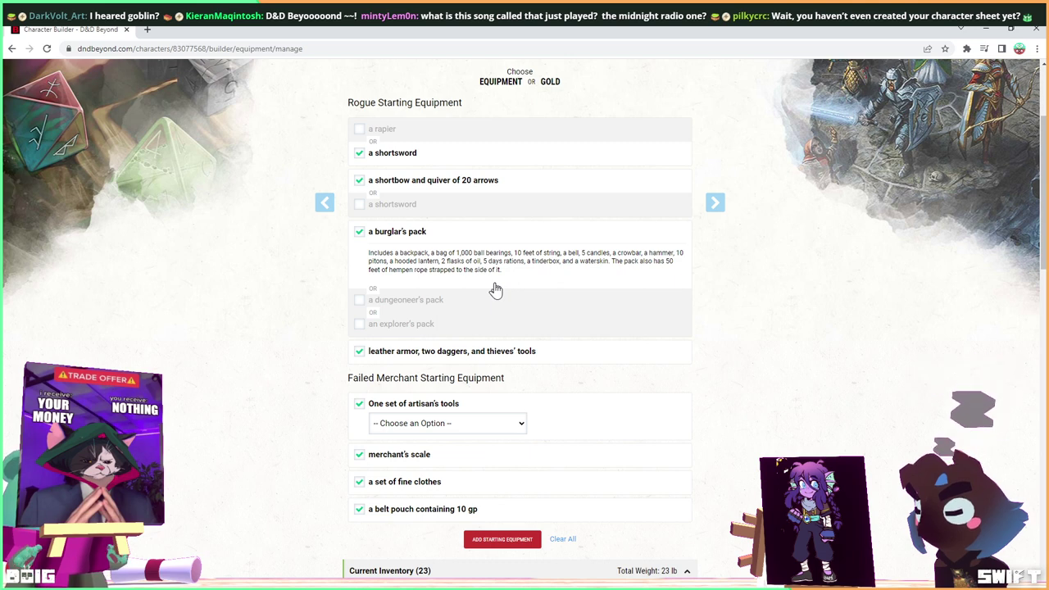
Set the Failed Merchant starting equipment's artisan's tools to Calligrapher's Supplies.
scroll(496, 290, "down", 1)
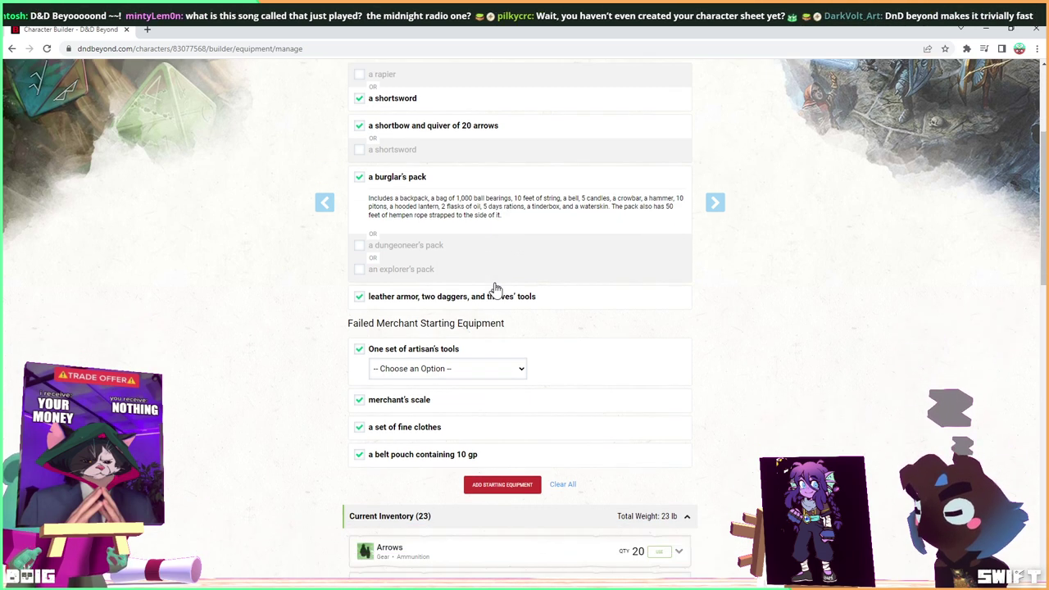
left_click(515, 369)
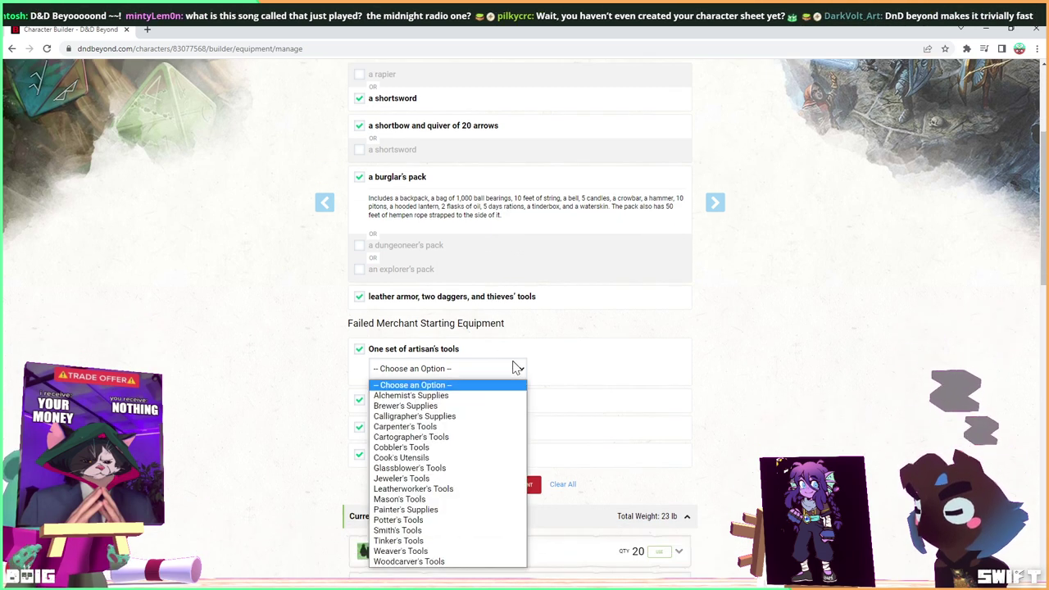
left_click(456, 420)
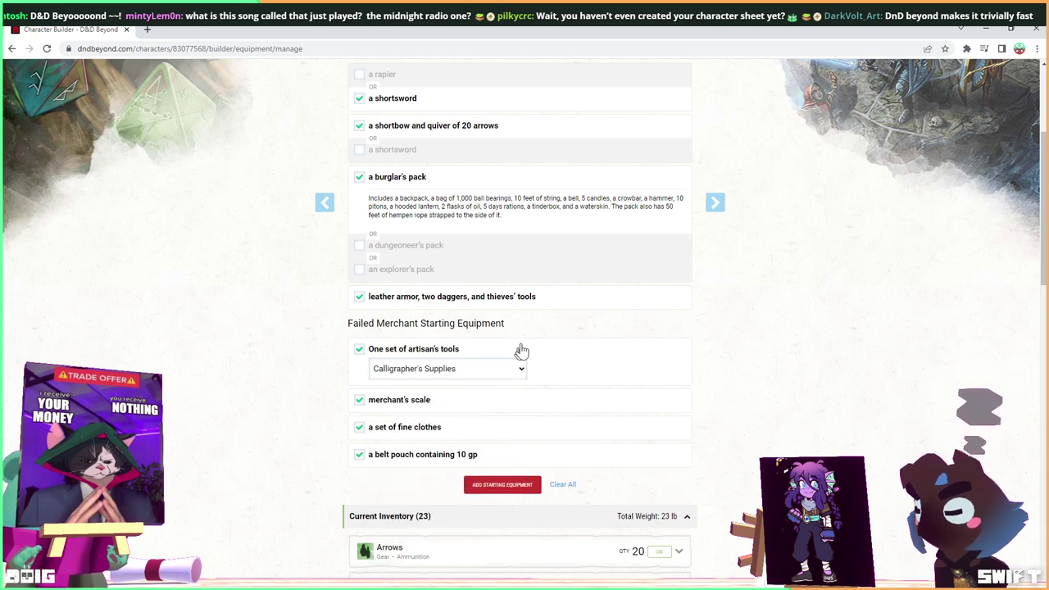
Compare the starting equipment choices with the current inventory, and clear all starting equipment selections.
scroll(550, 333, "down", 1)
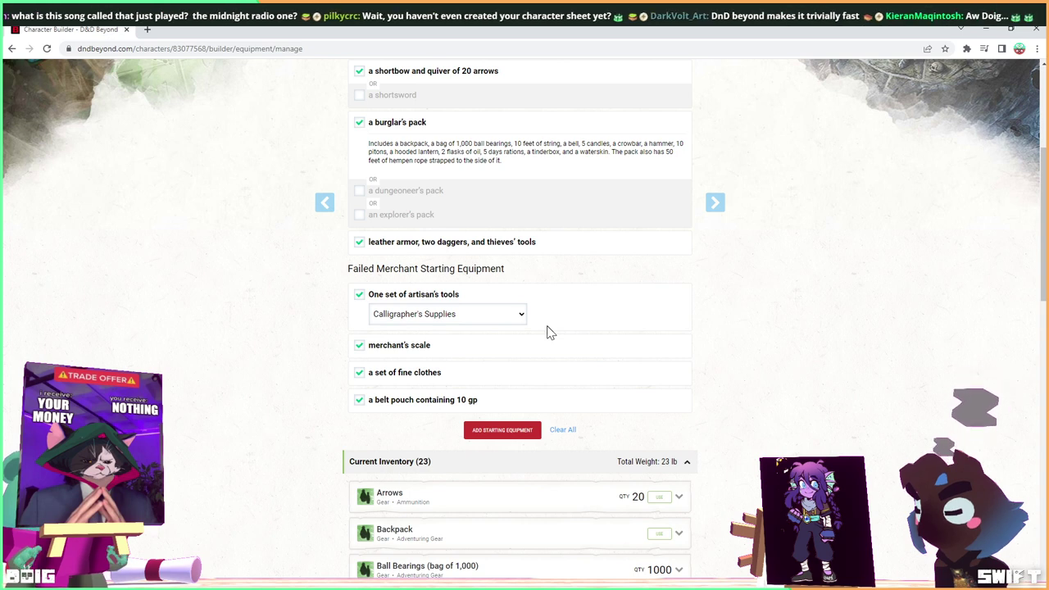
scroll(549, 332, "down", 1)
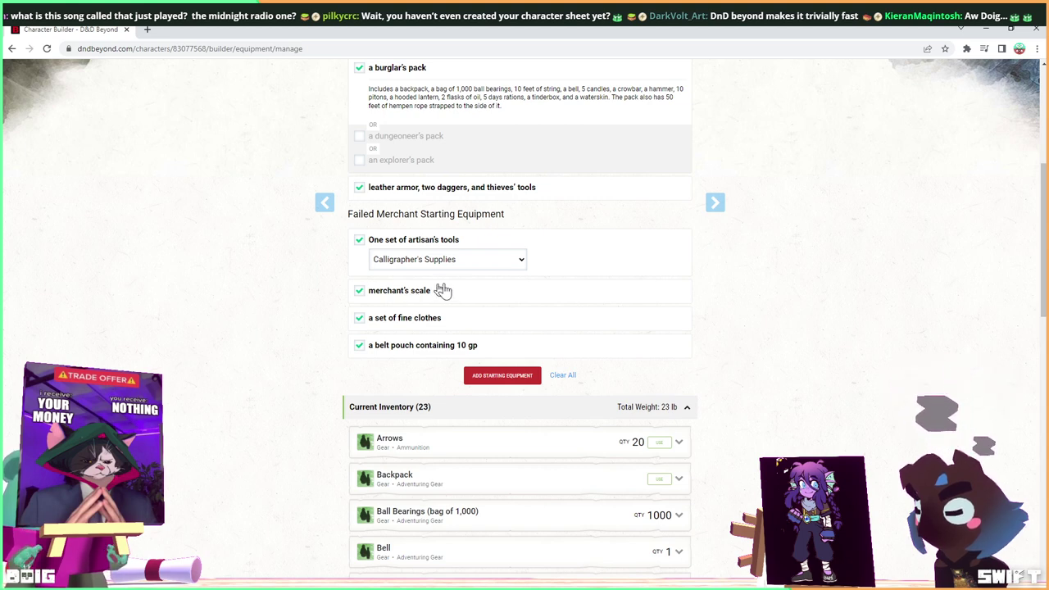
scroll(565, 287, "down", 2)
scroll(565, 289, "down", 8)
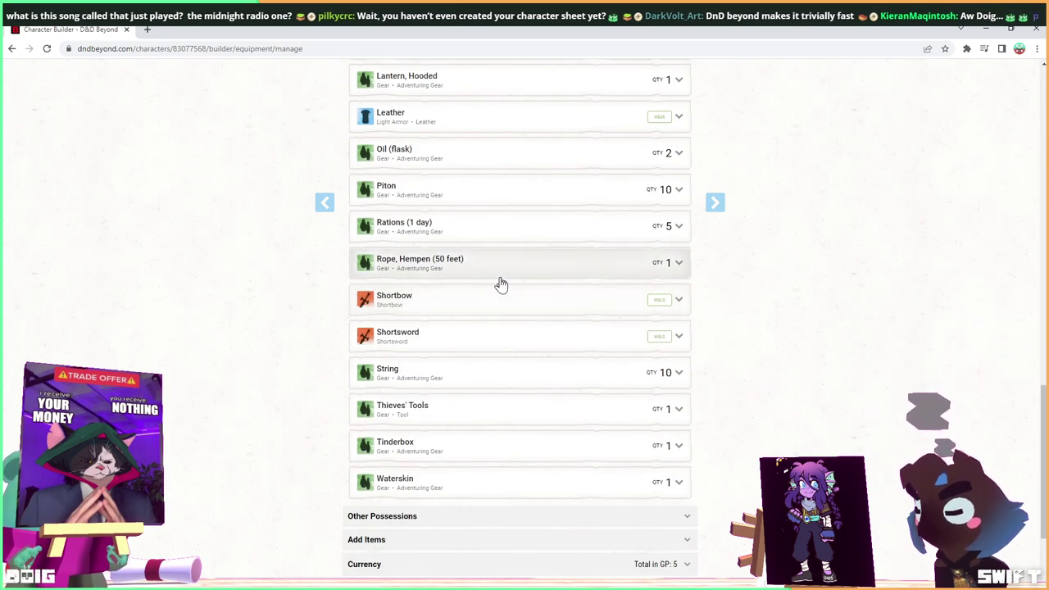
scroll(532, 290, "up", 7)
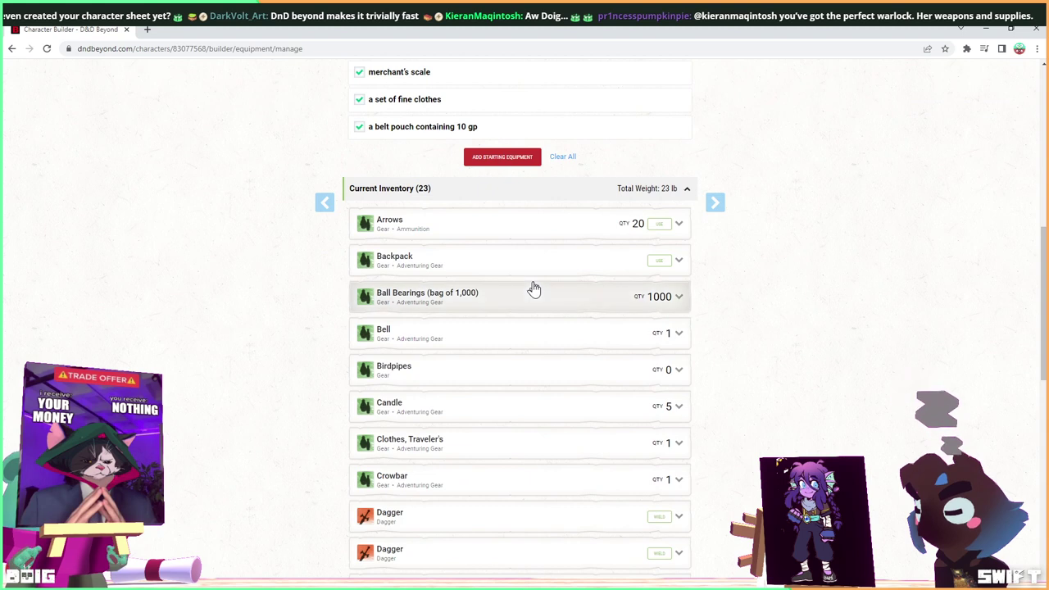
scroll(534, 289, "up", 1)
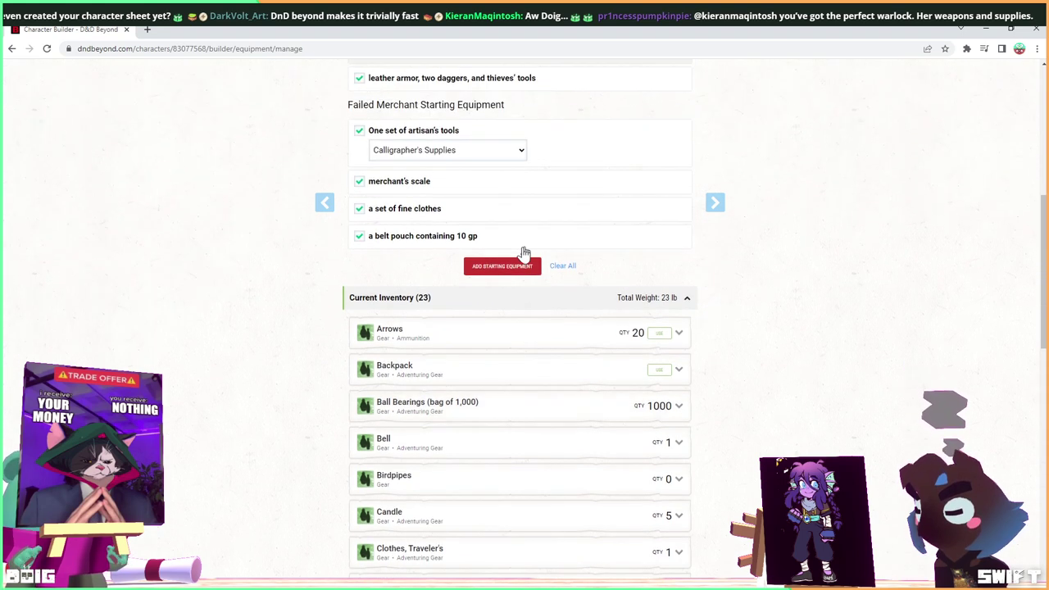
left_click(564, 266)
scroll(541, 262, "up", 5)
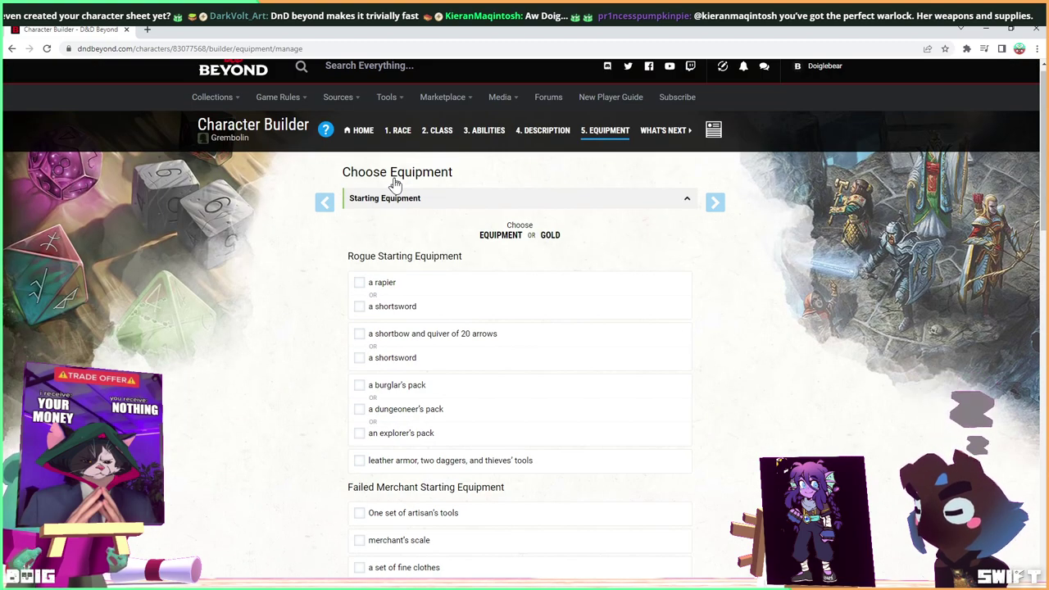
Select the belt pouch, fine clothes, merchant's scale and artisan's tools as Failed Merchant equipment, with Woodcarver's Tools as the artisan's tools.
scroll(402, 287, "down", 15)
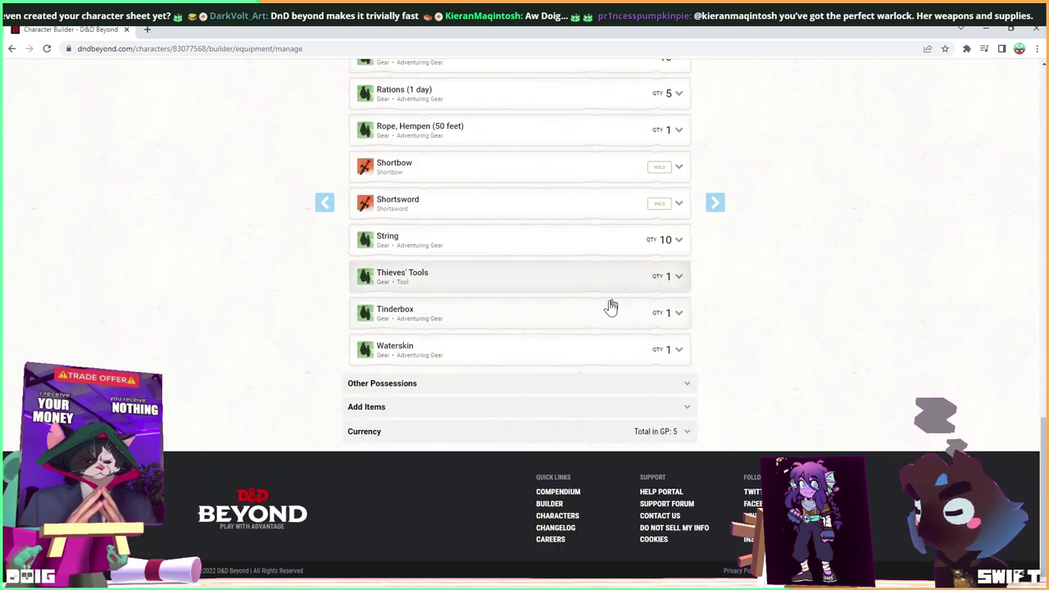
scroll(602, 311, "up", 10)
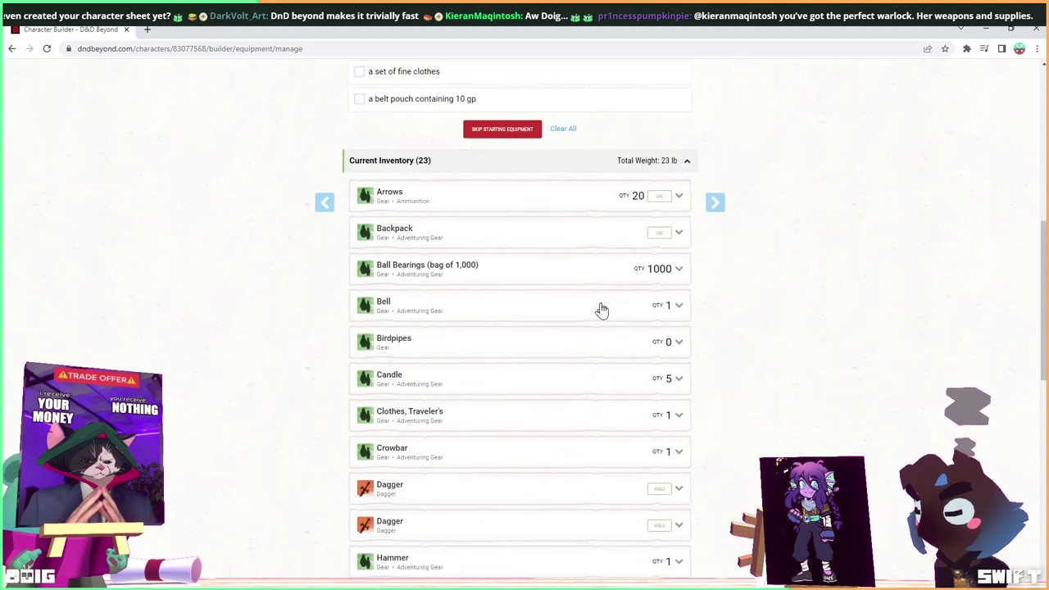
scroll(562, 300, "up", 2)
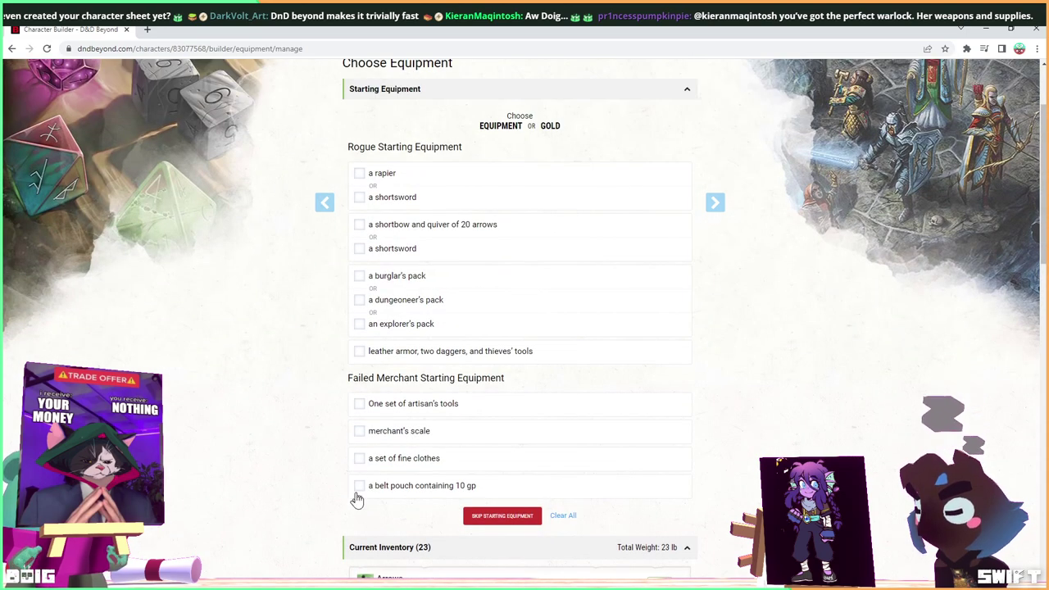
left_click(359, 485)
left_click(359, 459)
left_click(359, 431)
left_click(360, 403)
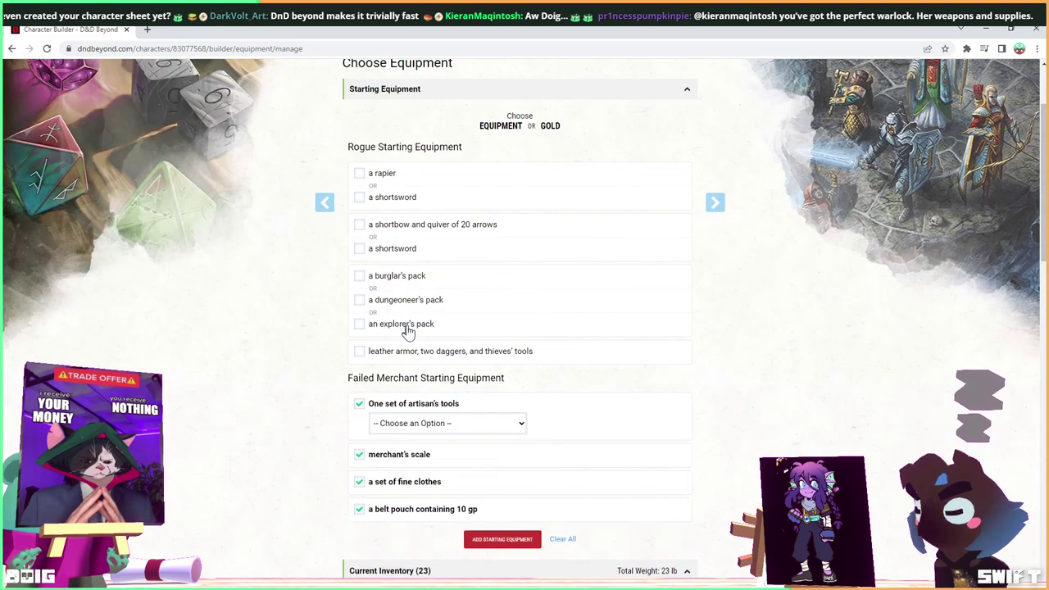
left_click(433, 423)
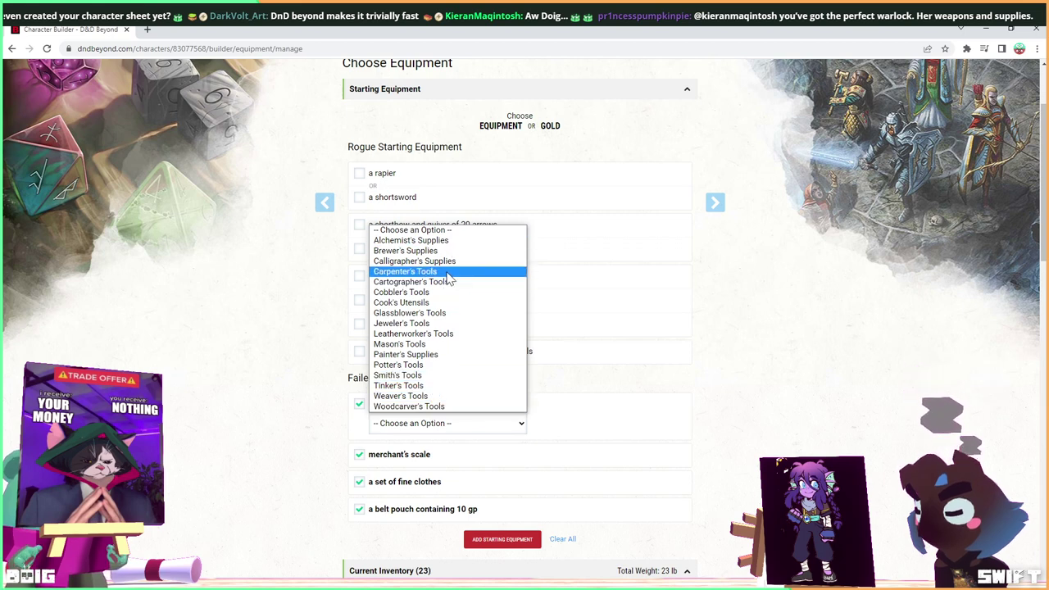
left_click(426, 408)
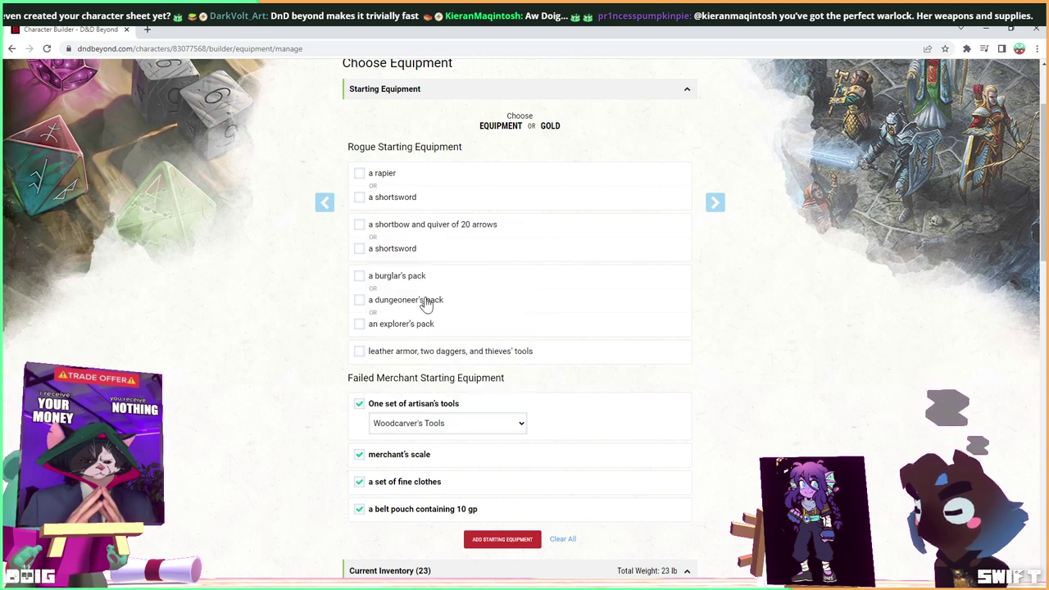
Return to the Description section and set the Failed Merchant tool proficiency to Woodcarver's Tools.
scroll(427, 301, "up", 1)
scroll(426, 302, "up", 2)
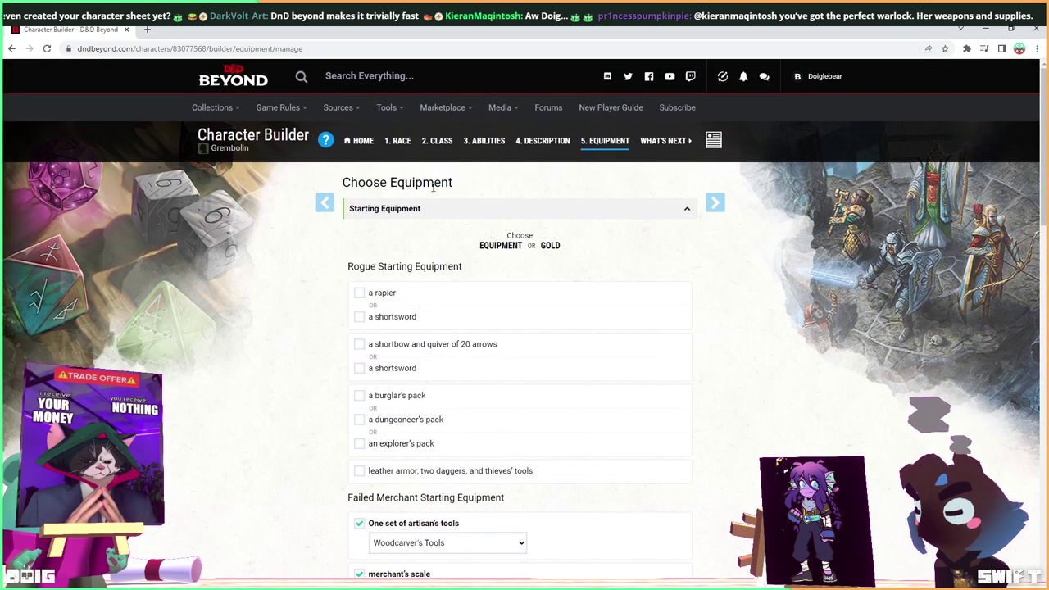
left_click(320, 205)
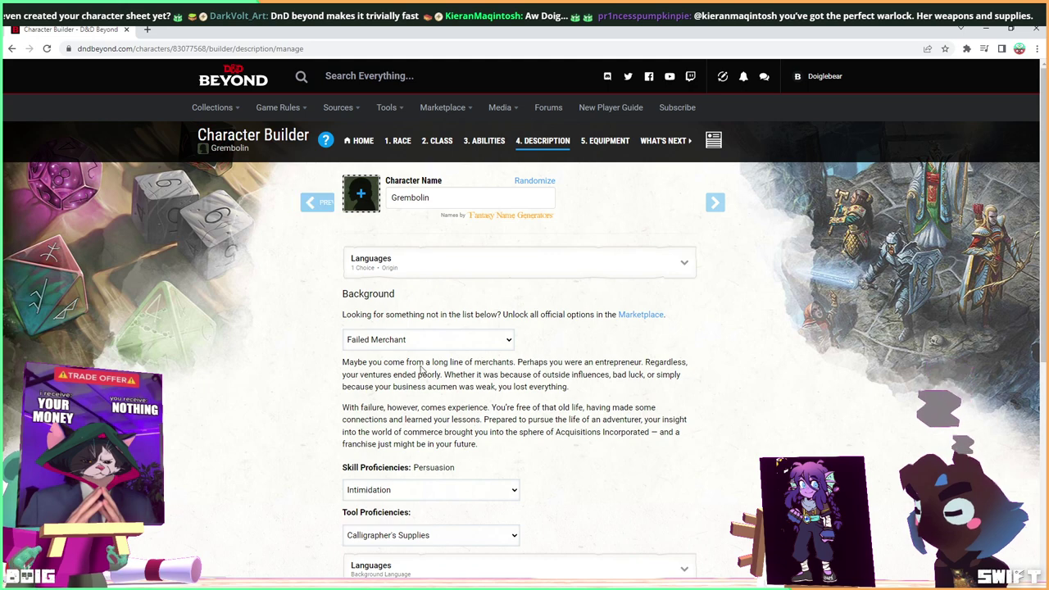
left_click(487, 537)
left_click(482, 522)
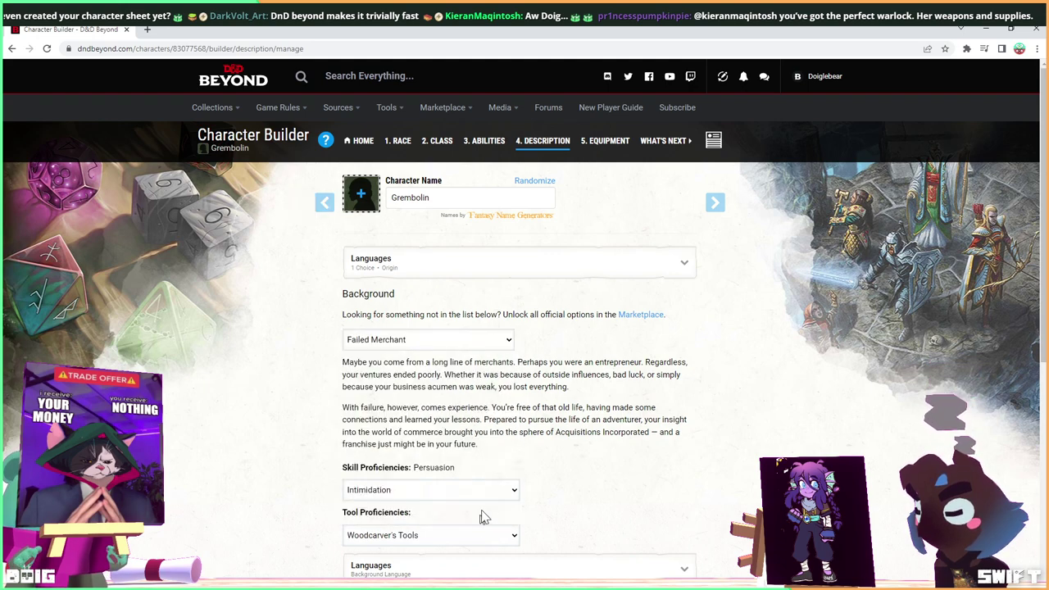
scroll(528, 461, "down", 2)
Go back to the Equipment section, choose equipment over gold, and select both shortsword options and the burglar's pack for the Rogue.
left_click(725, 202)
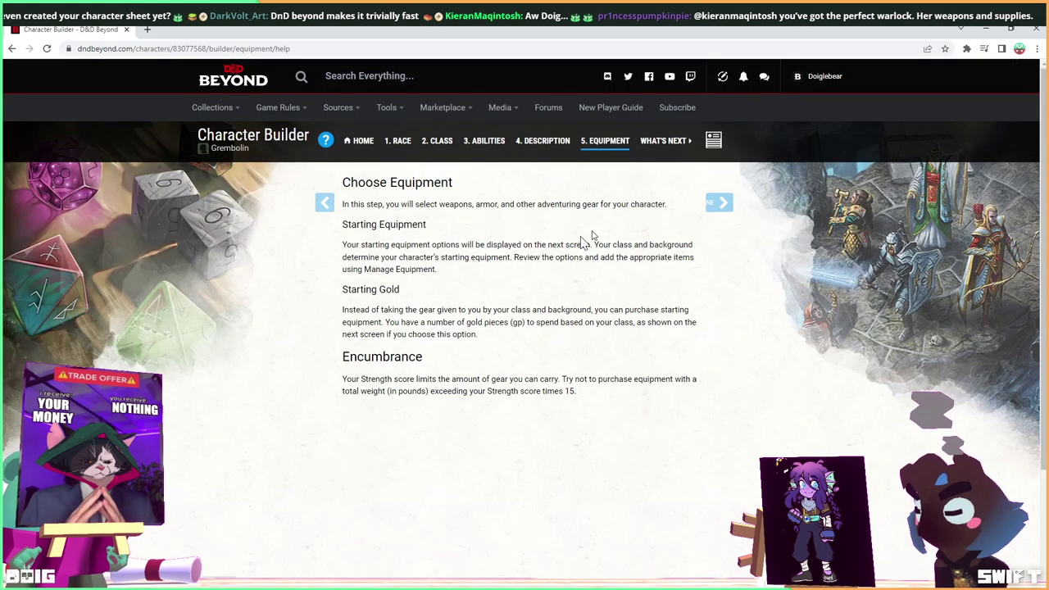
left_click(717, 205)
scroll(578, 332, "down", 2)
scroll(545, 304, "up", 2)
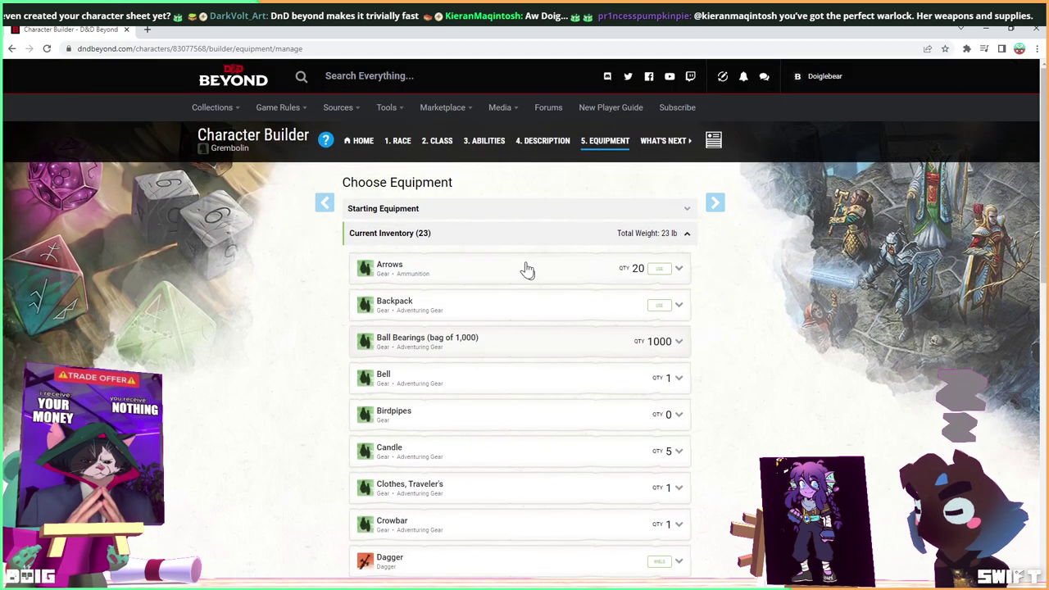
left_click(424, 208)
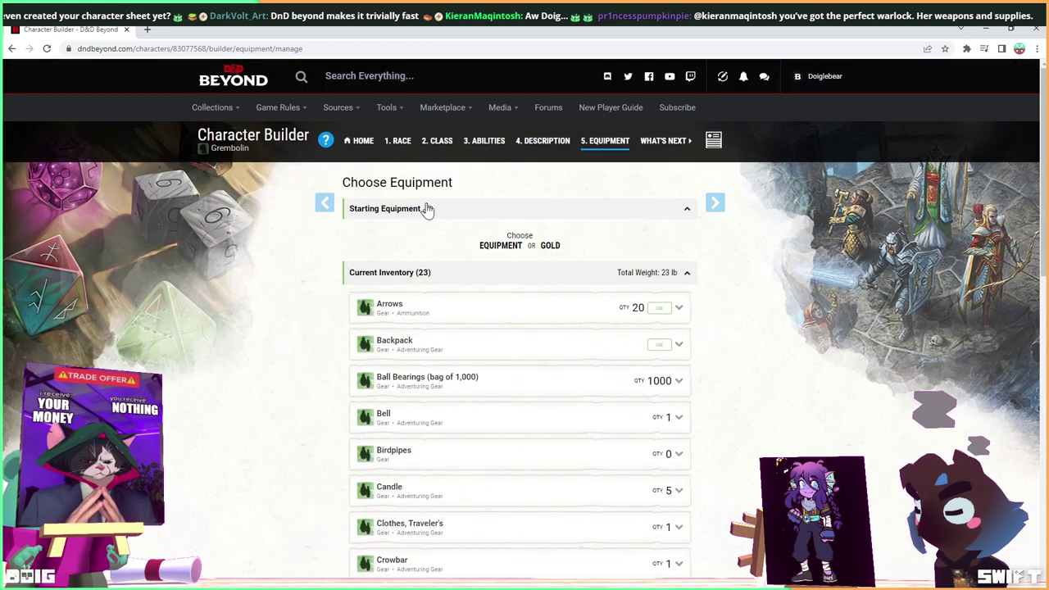
left_click(501, 247)
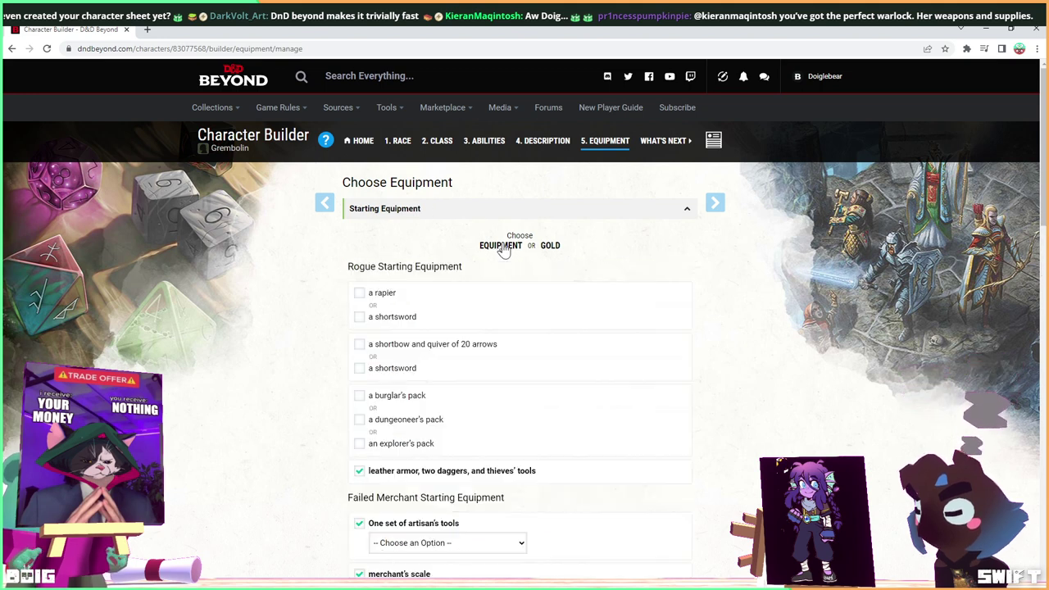
left_click(360, 318)
left_click(360, 369)
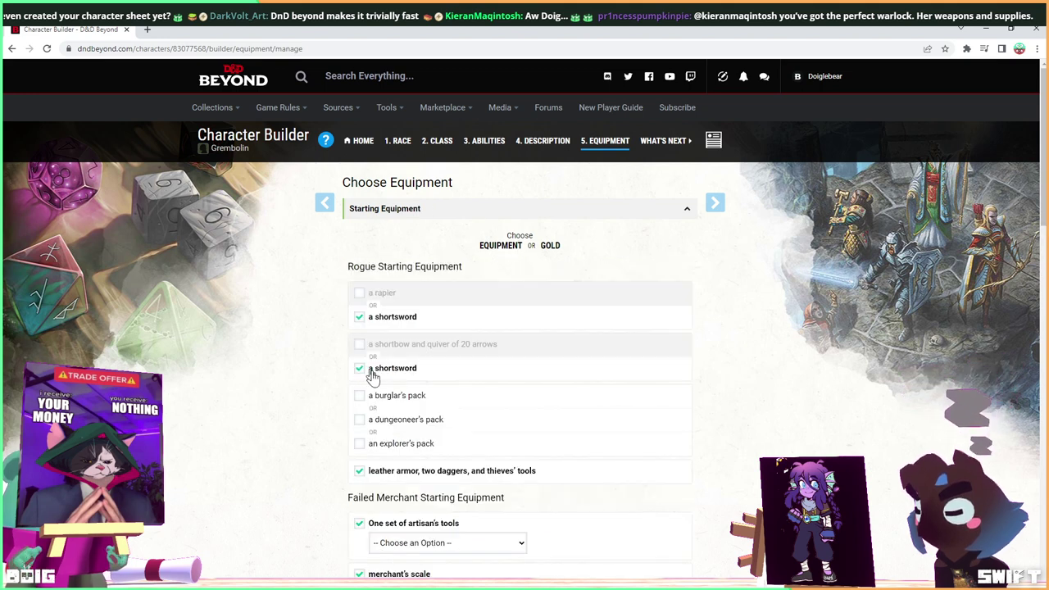
left_click(361, 397)
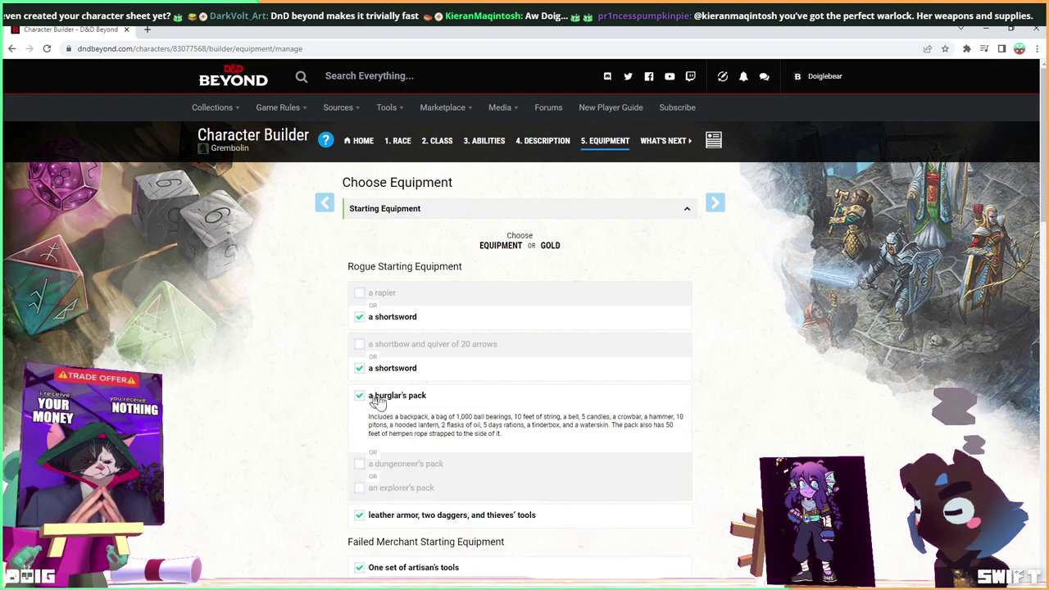
Add the selected Rogue and Failed Merchant starting equipment to the inventory, leaving the artisan's tools option unchosen.
scroll(444, 388, "down", 2)
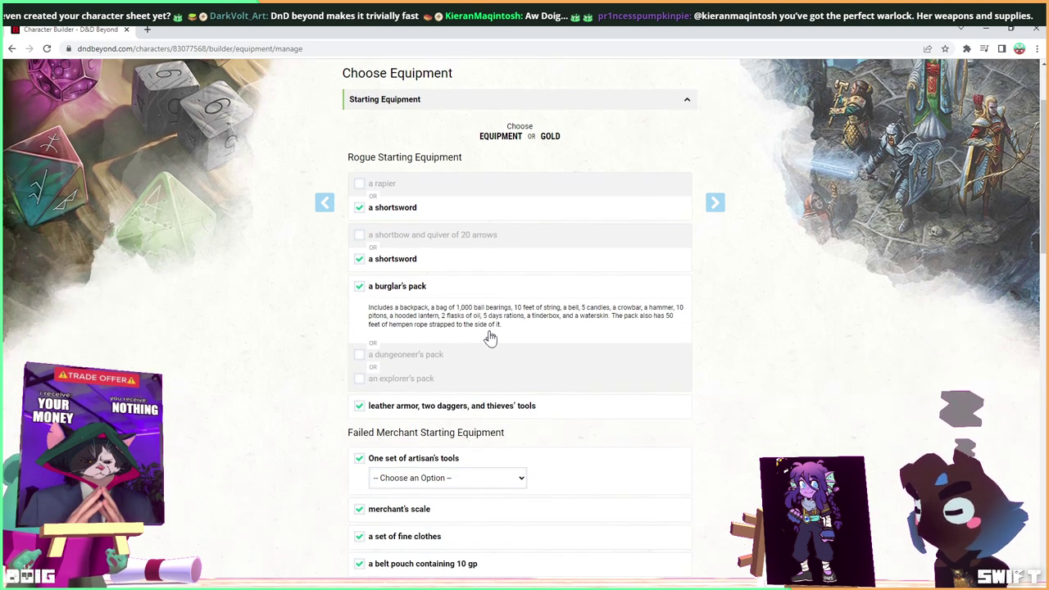
scroll(489, 338, "down", 6)
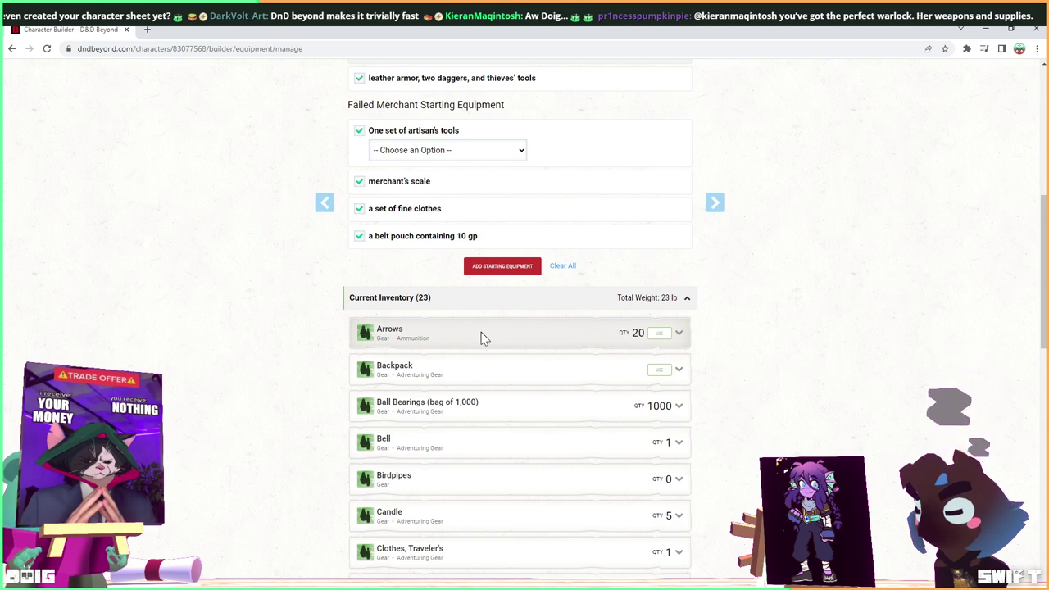
left_click(494, 268)
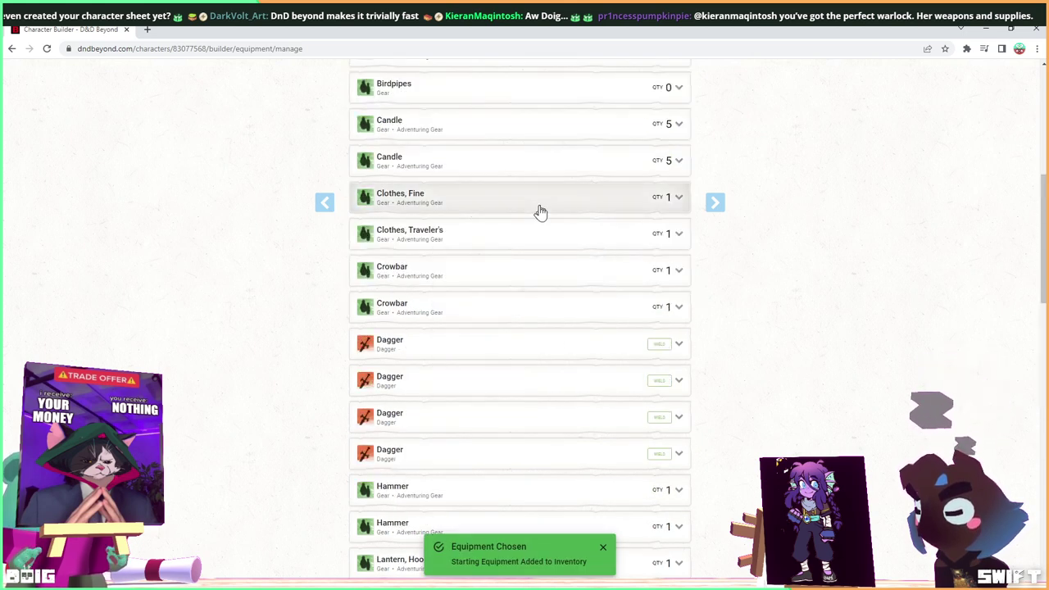
Look through the entire Current Inventory list down to the currency section to check for duplicated items.
scroll(526, 348, "up", 5)
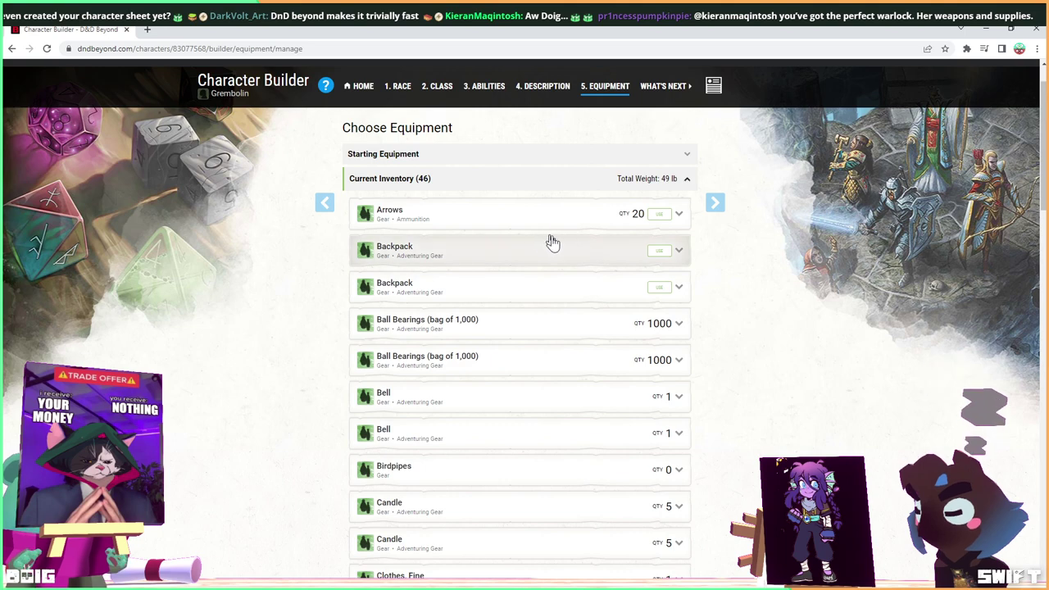
scroll(545, 241, "down", 1)
scroll(540, 349, "down", 3)
scroll(540, 349, "up", 3)
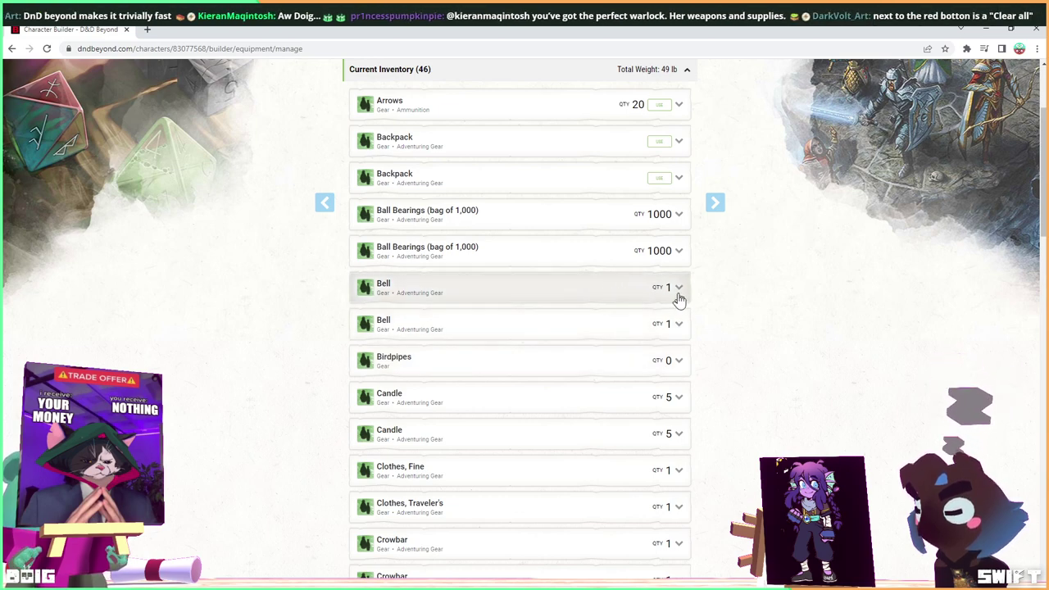
scroll(623, 306, "up", 3)
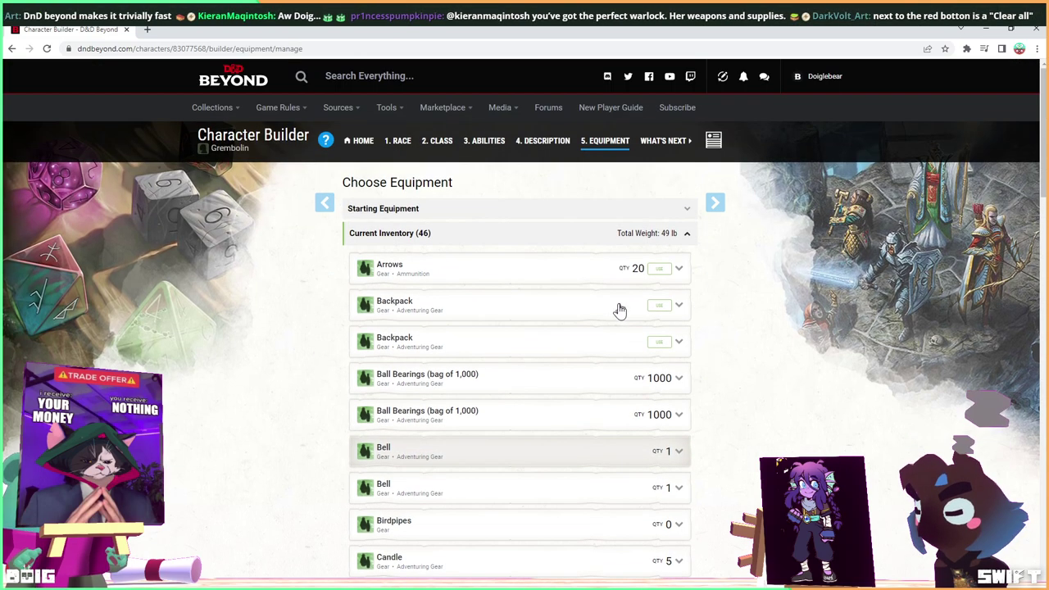
scroll(619, 315, "down", 7)
scroll(618, 315, "down", 10)
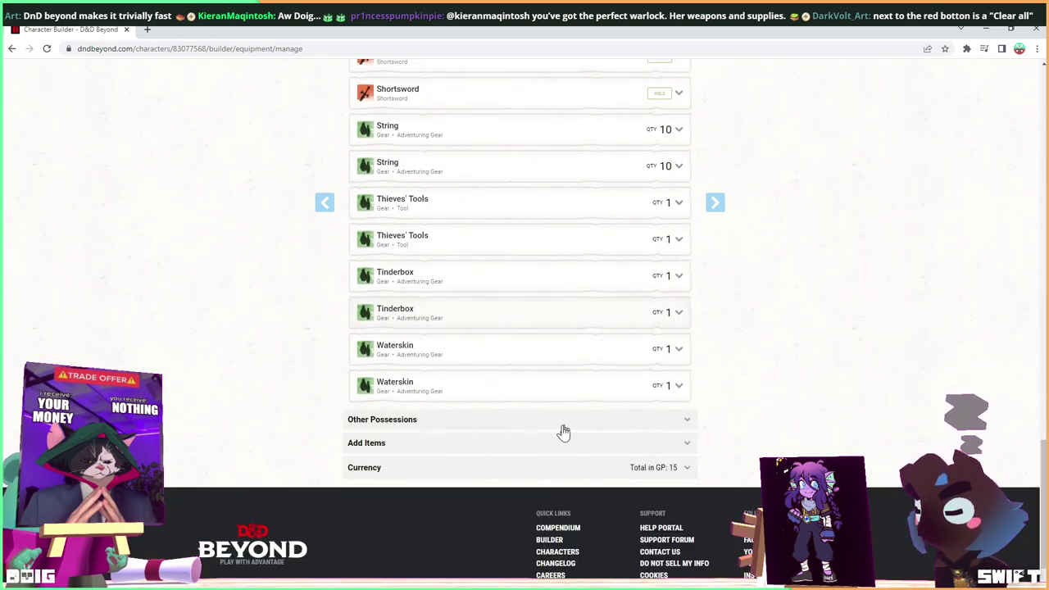
scroll(583, 393, "up", 5)
scroll(583, 399, "up", 15)
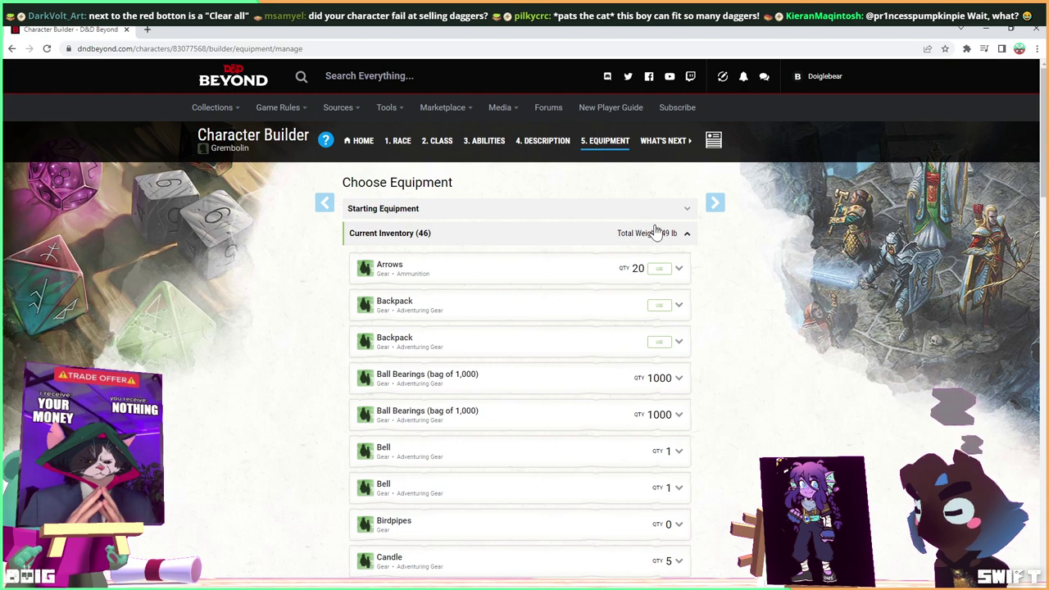
scroll(647, 374, "down", 15)
scroll(642, 397, "down", 4)
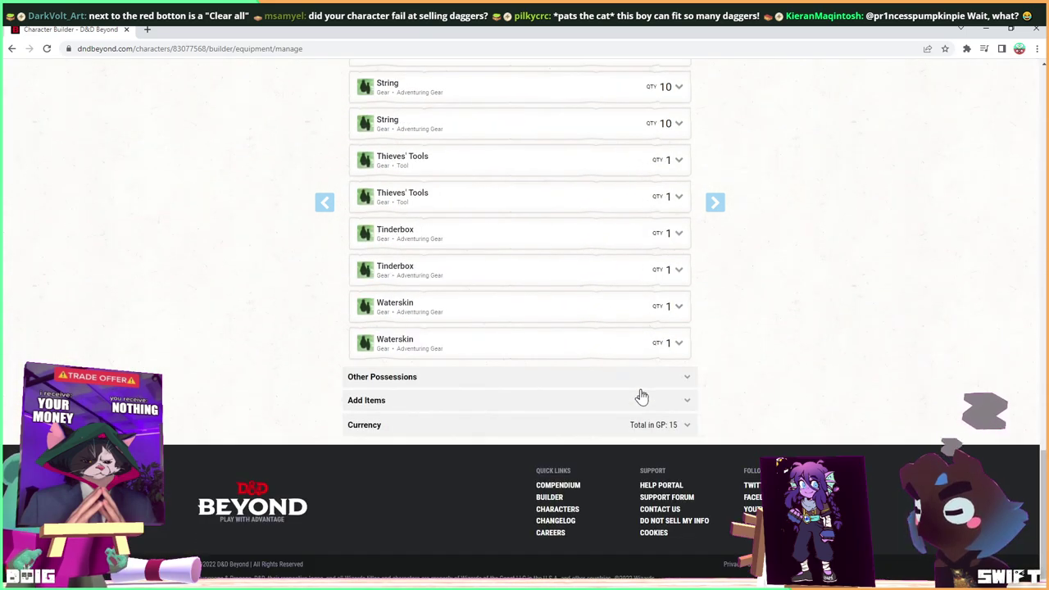
scroll(642, 397, "up", 20)
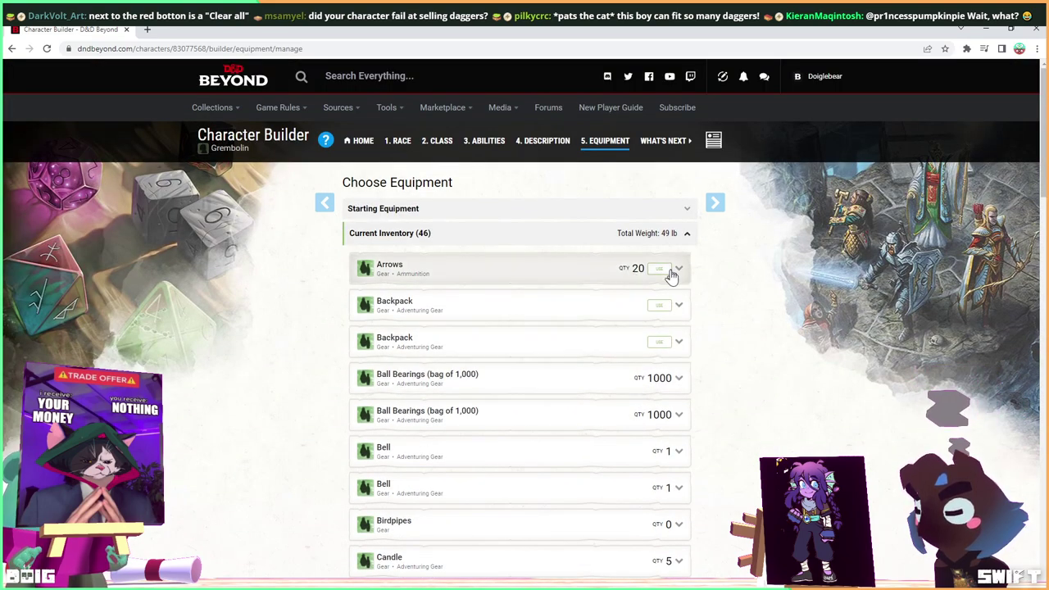
Remove the second Backpack and all of its contents from the current inventory.
left_click(680, 344)
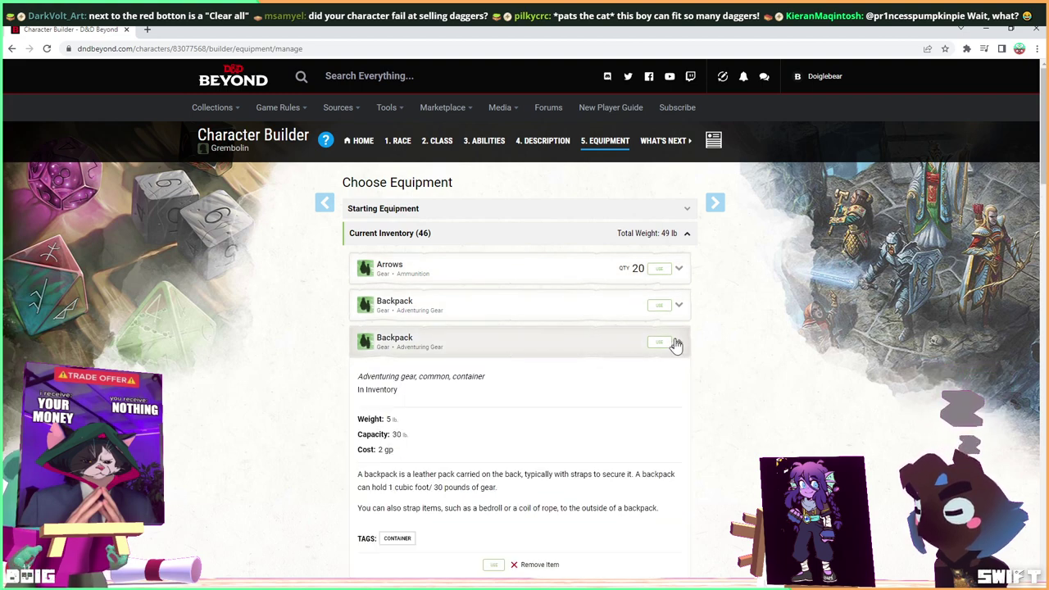
scroll(533, 529, "down", 1)
left_click(539, 511)
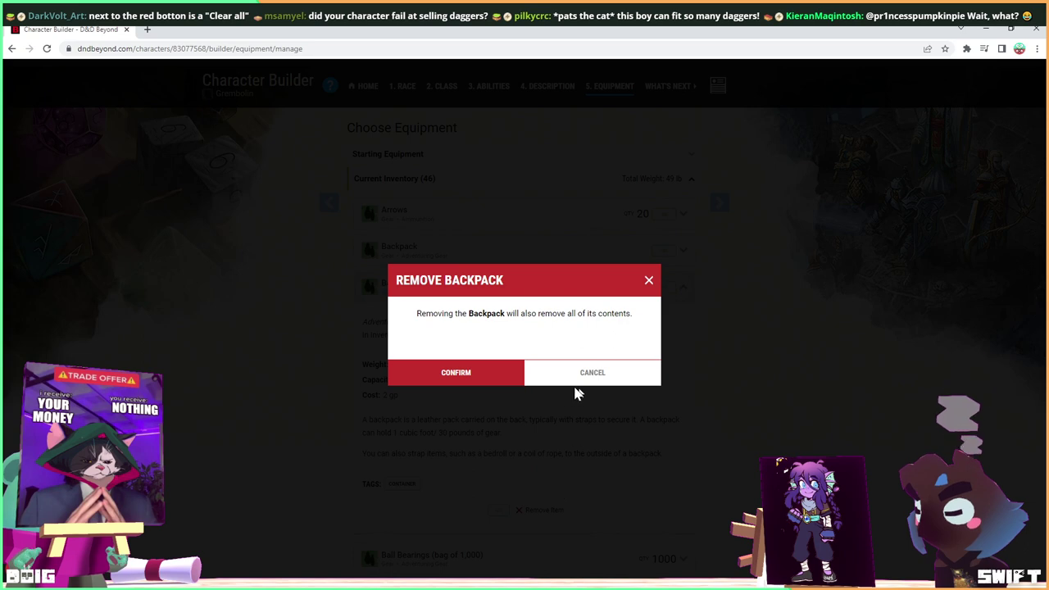
left_click(460, 382)
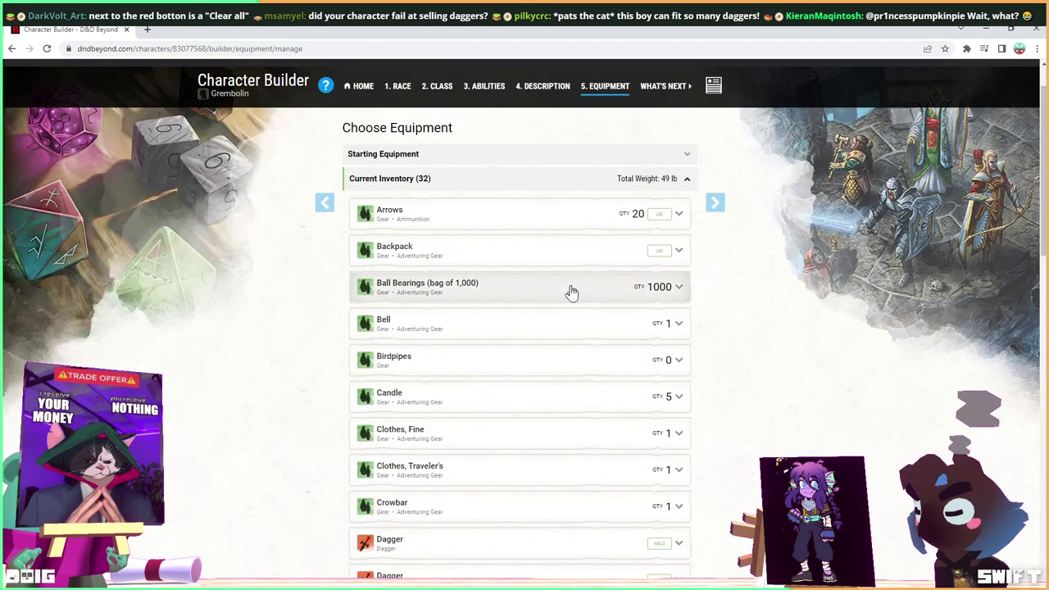
scroll(572, 292, "up", 1)
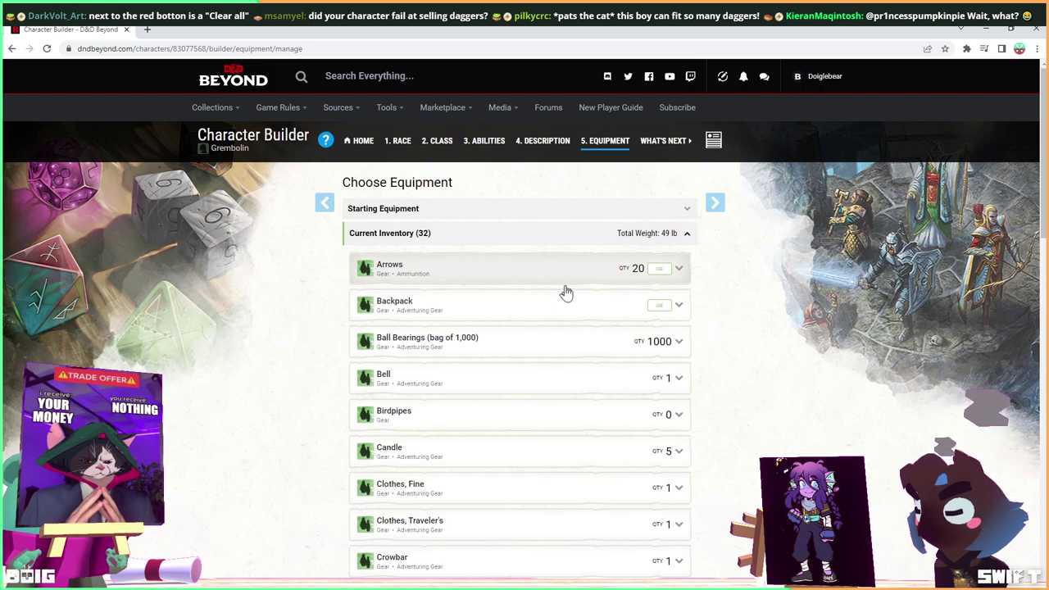
Open Grembolin's character sheet, dismiss the Beyond 20 notice, and look through the full inventory list.
left_click(714, 142)
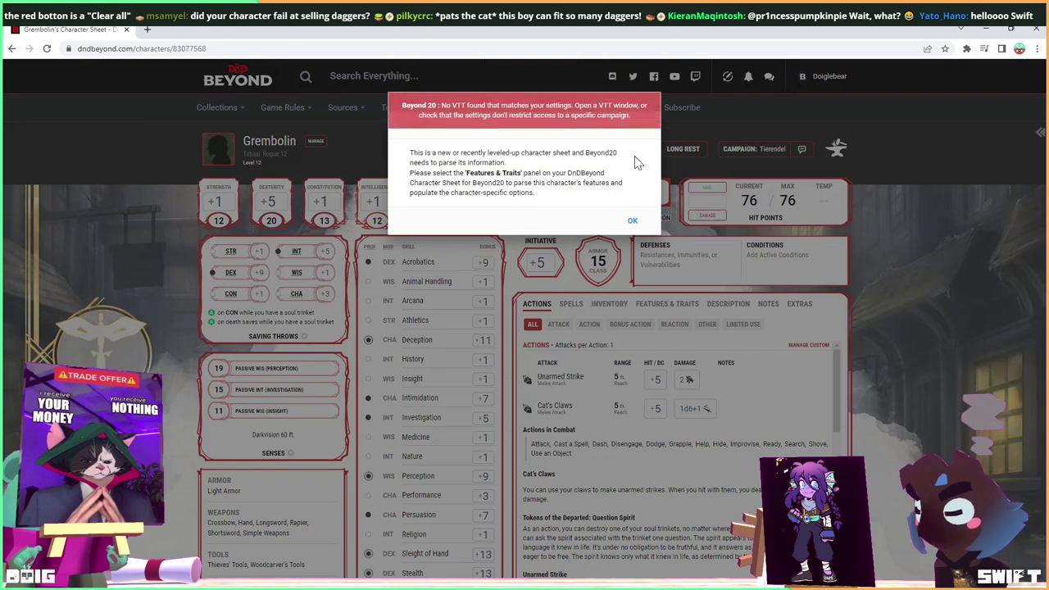
left_click(632, 219)
scroll(529, 332, "down", 1)
scroll(532, 333, "down", 1)
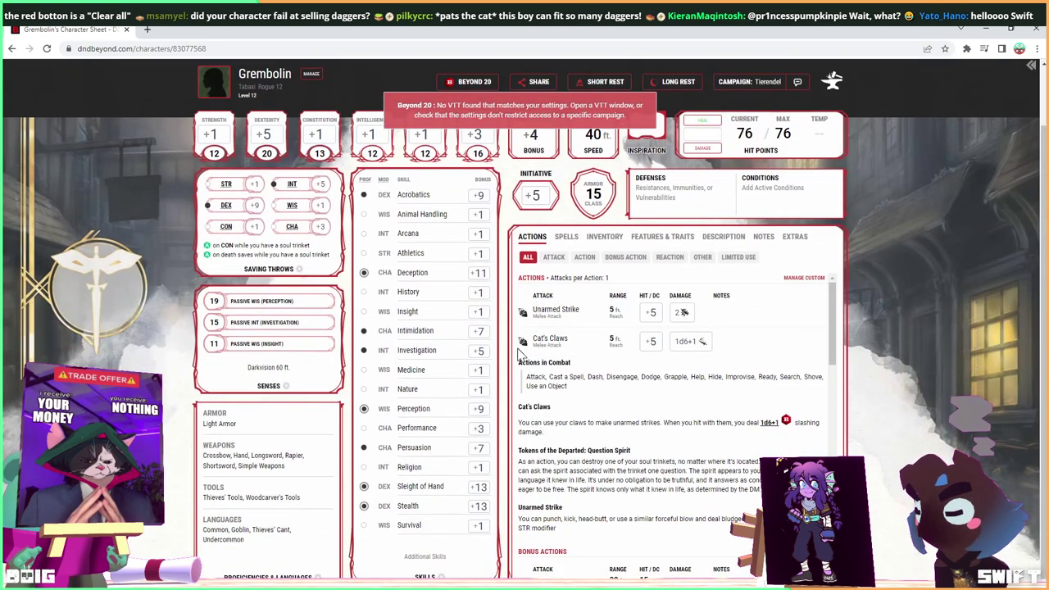
scroll(531, 332, "up", 2)
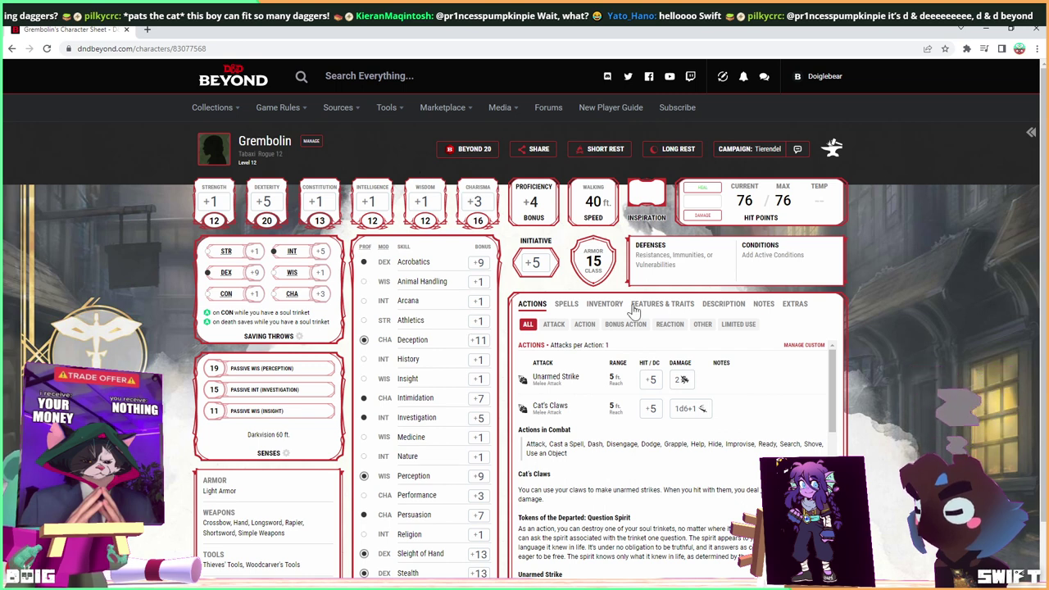
left_click(604, 305)
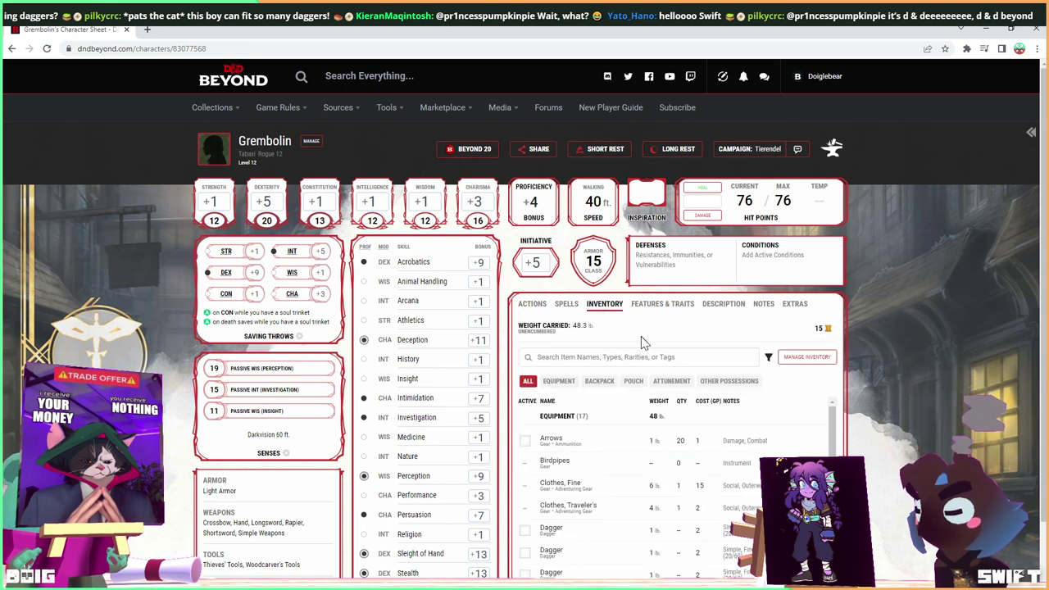
scroll(641, 338, "down", 1)
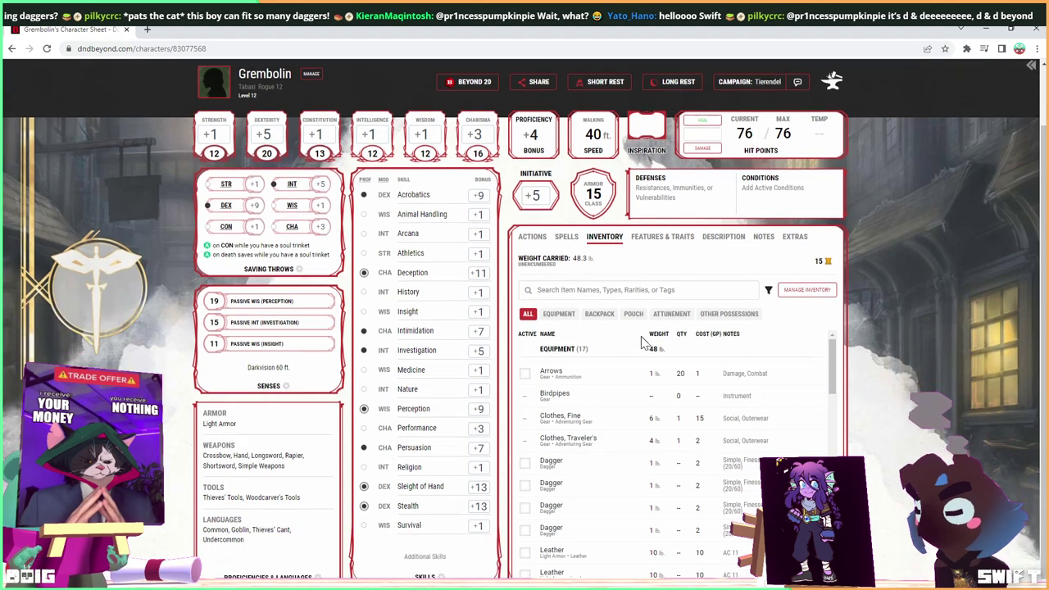
scroll(553, 402, "down", 8)
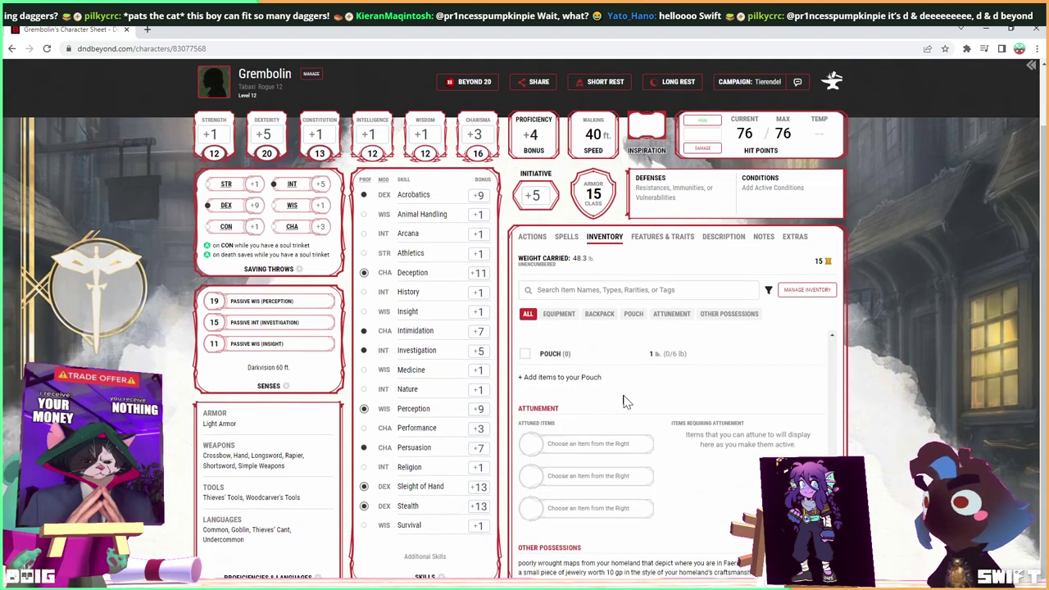
scroll(623, 394, "up", 5)
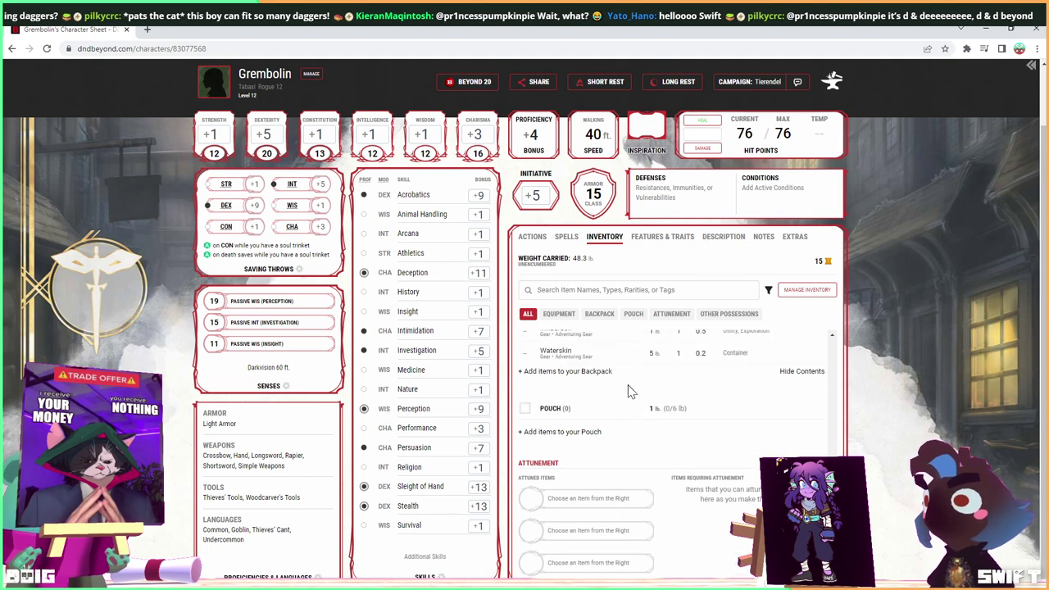
Check the character sheet's inventory management options, then return to the Equipment section of the Character Builder.
left_click(806, 293)
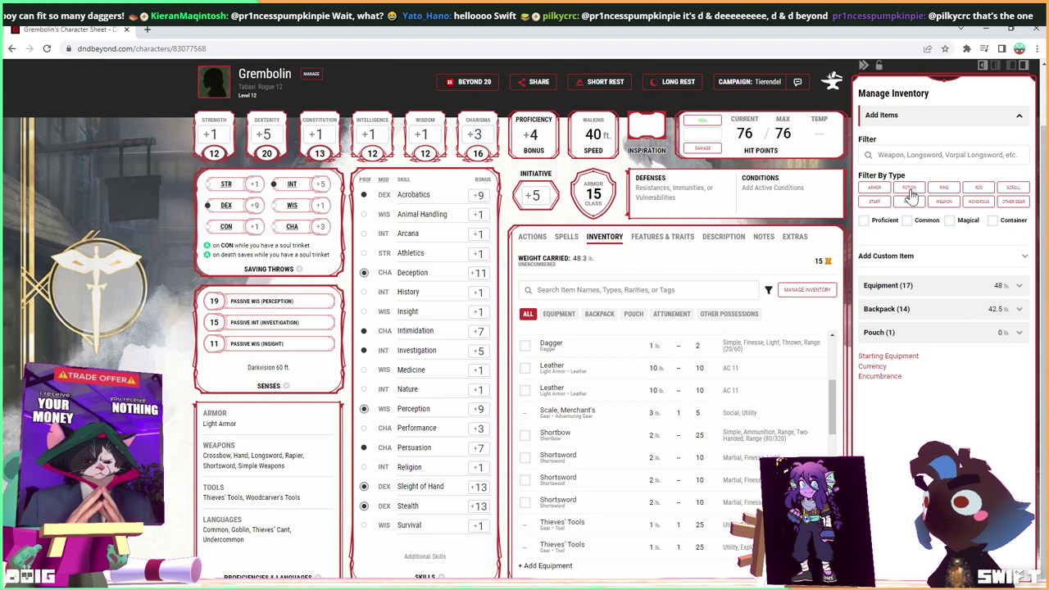
left_click(995, 121)
left_click(993, 123)
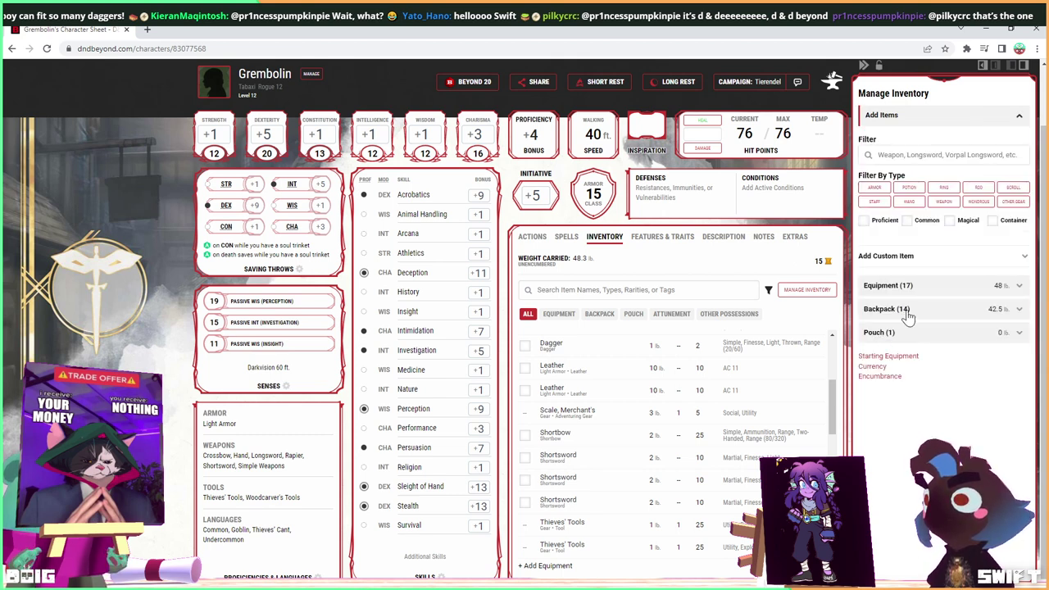
scroll(650, 193, "up", 1)
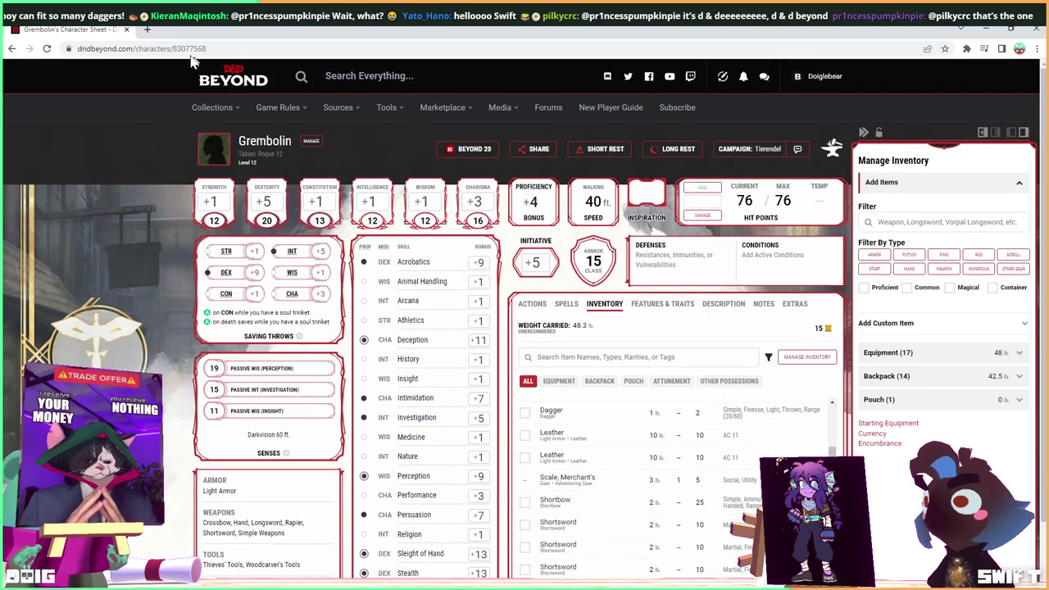
left_click(12, 49)
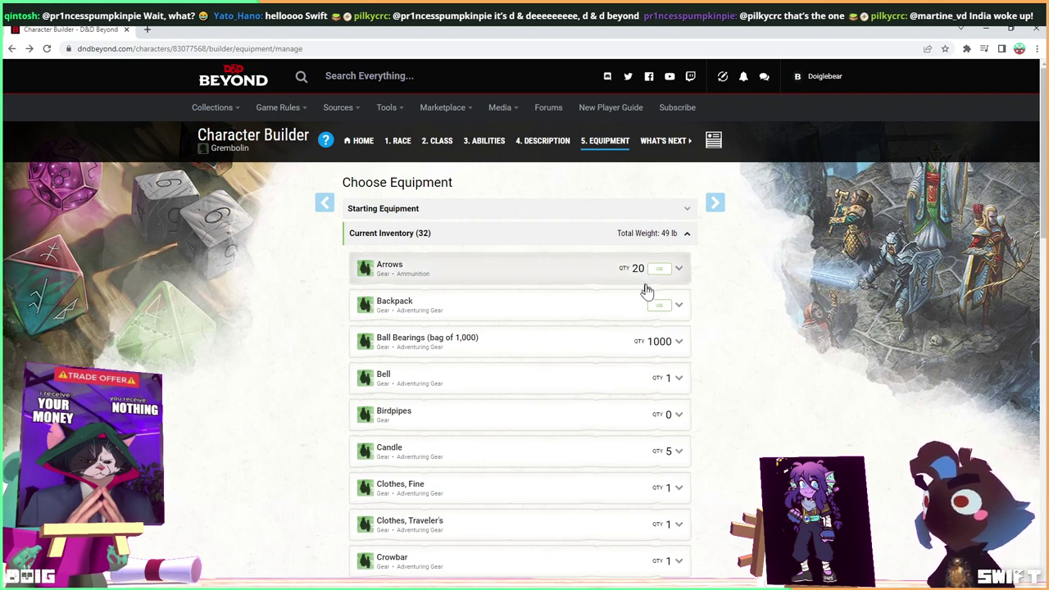
Remove the Waterskin and the Tinderbox at the end of the current inventory.
scroll(660, 341, "down", 3)
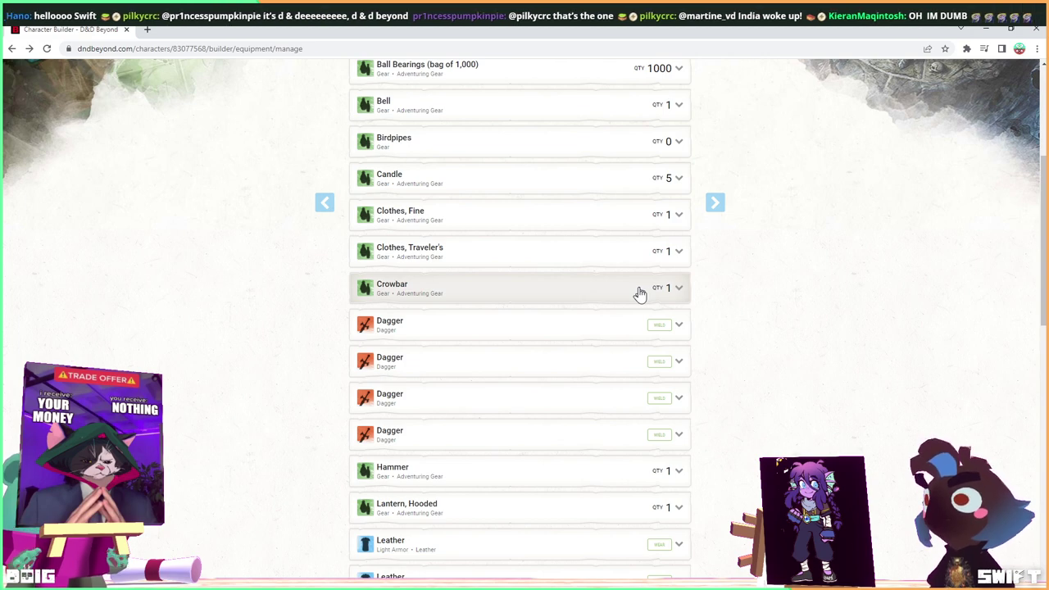
scroll(640, 293, "down", 5)
scroll(641, 293, "down", 6)
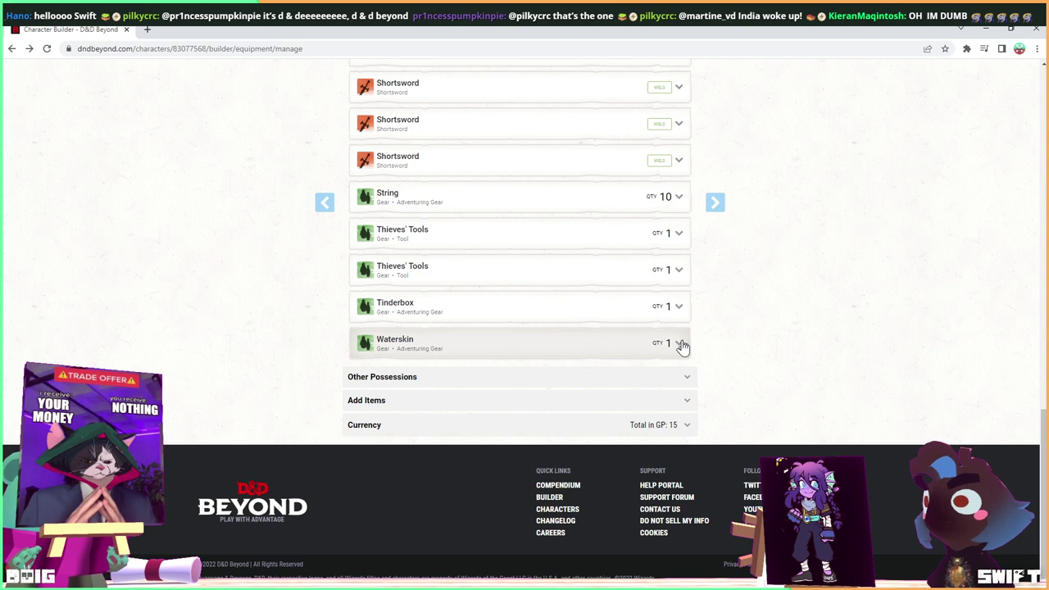
left_click(680, 344)
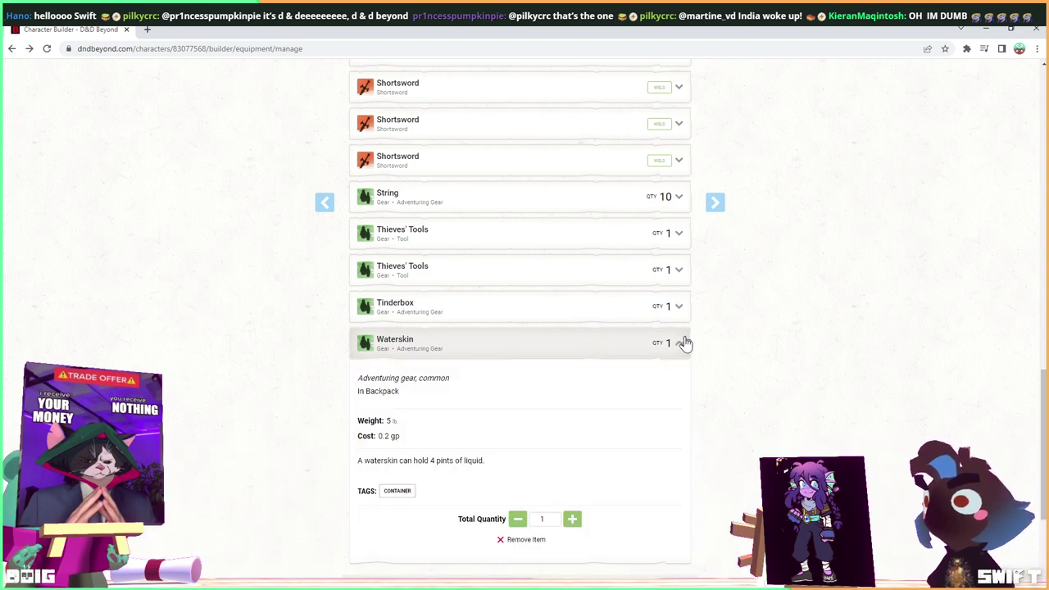
scroll(687, 345, "down", 2)
left_click(513, 435)
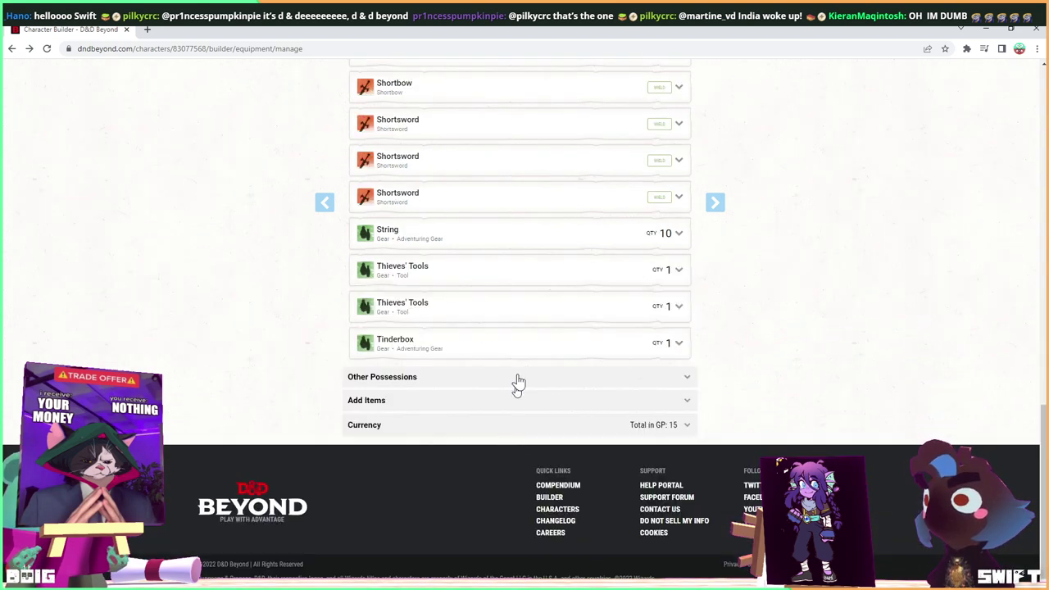
left_click(680, 344)
scroll(677, 348, "down", 2)
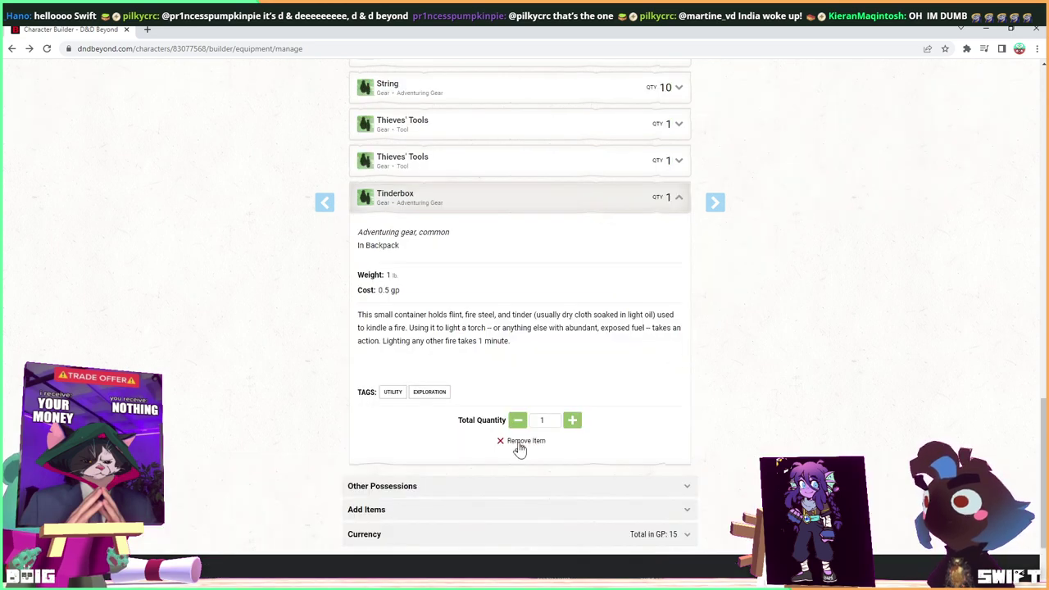
left_click(520, 442)
Remove both sets of Thieves' Tools from the current inventory.
left_click(686, 344)
scroll(687, 346, "down", 2)
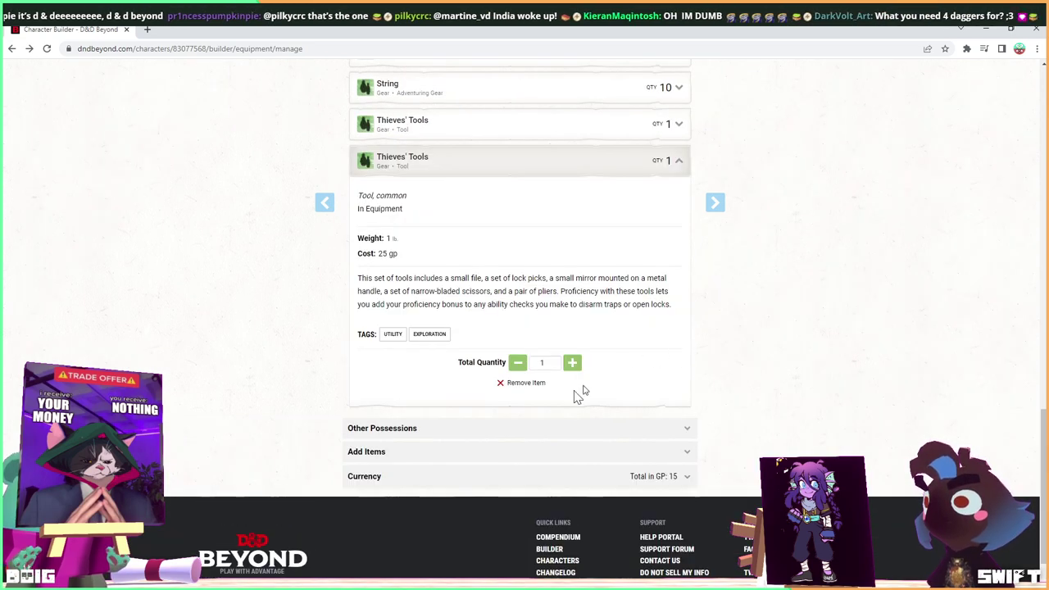
left_click(525, 392)
left_click(684, 344)
scroll(650, 354, "down", 2)
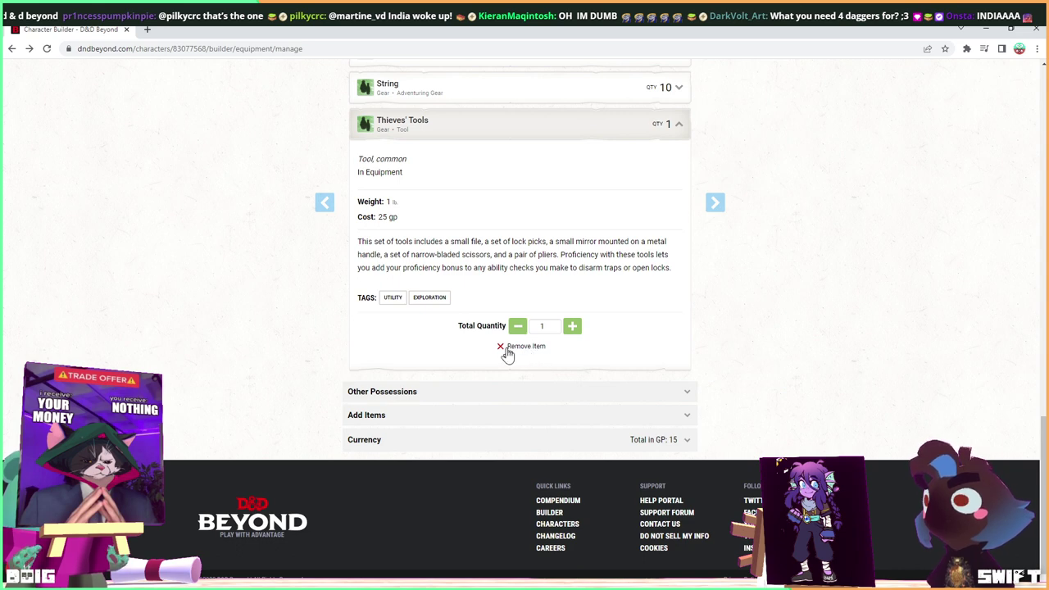
left_click(509, 353)
Remove the String and all three Shortswords from the current inventory.
left_click(677, 344)
scroll(519, 338, "down", 2)
left_click(519, 336)
left_click(684, 346)
scroll(557, 342, "down", 2)
left_click(532, 334)
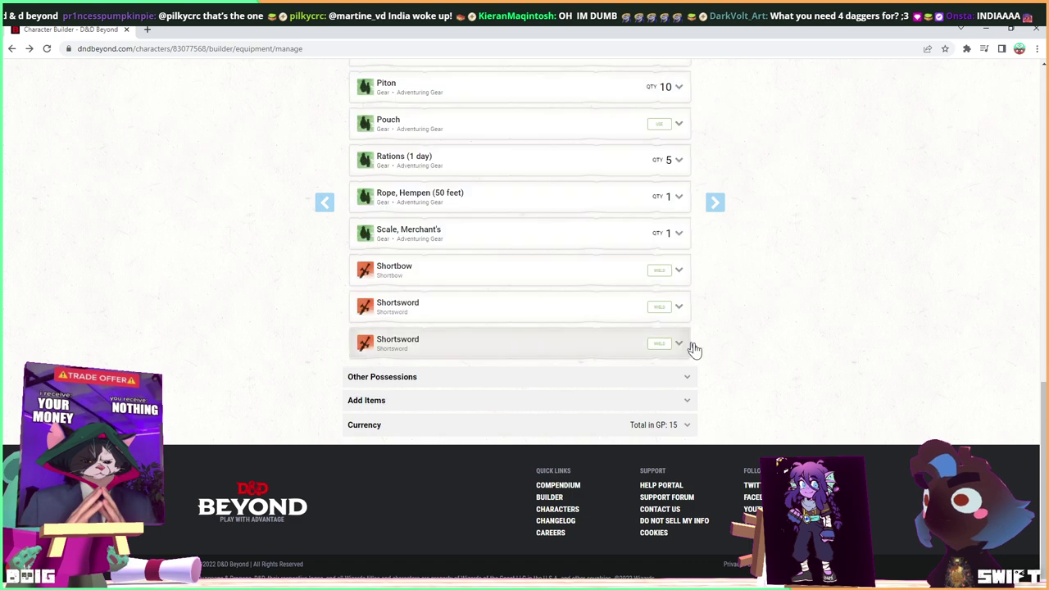
left_click(684, 347)
scroll(684, 347, "down", 2)
left_click(537, 332)
left_click(660, 348)
scroll(642, 352, "down", 2)
left_click(540, 332)
Remove the Shortbow and the Merchant's Scale from the current inventory.
left_click(673, 345)
scroll(579, 345, "down", 2)
left_click(538, 332)
left_click(681, 344)
scroll(623, 340, "down", 2)
left_click(548, 331)
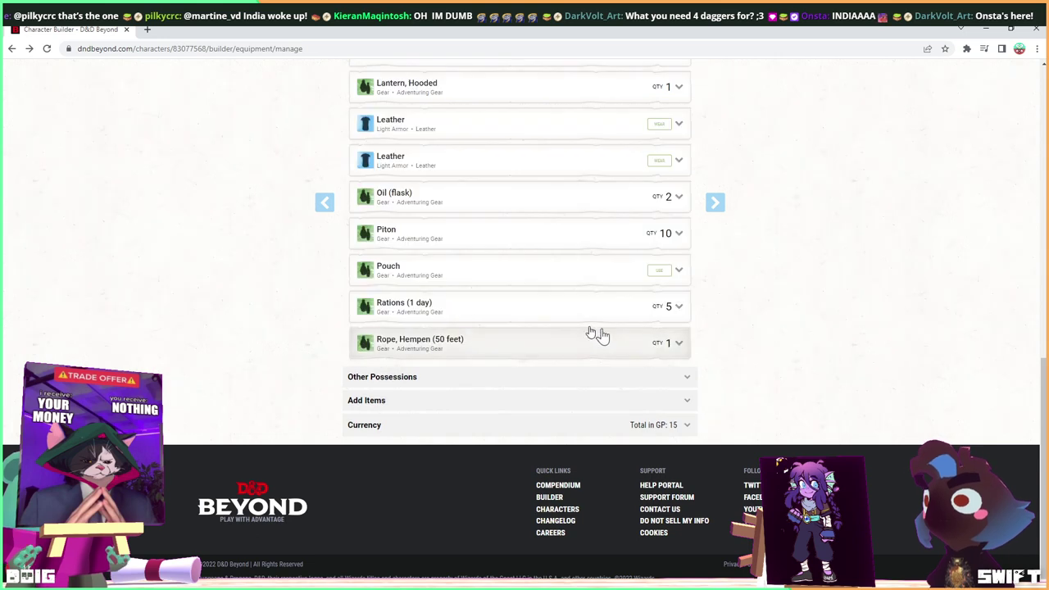
Remove the Hempen Rope (50 feet) and the Rations (1 day) from the current inventory.
left_click(684, 347)
scroll(623, 340, "down", 2)
left_click(524, 331)
left_click(673, 345)
scroll(672, 346, "down", 2)
left_click(525, 331)
Remove the Pouch together with its contents, and the Pitons, from the current inventory.
left_click(685, 344)
scroll(581, 341, "down", 2)
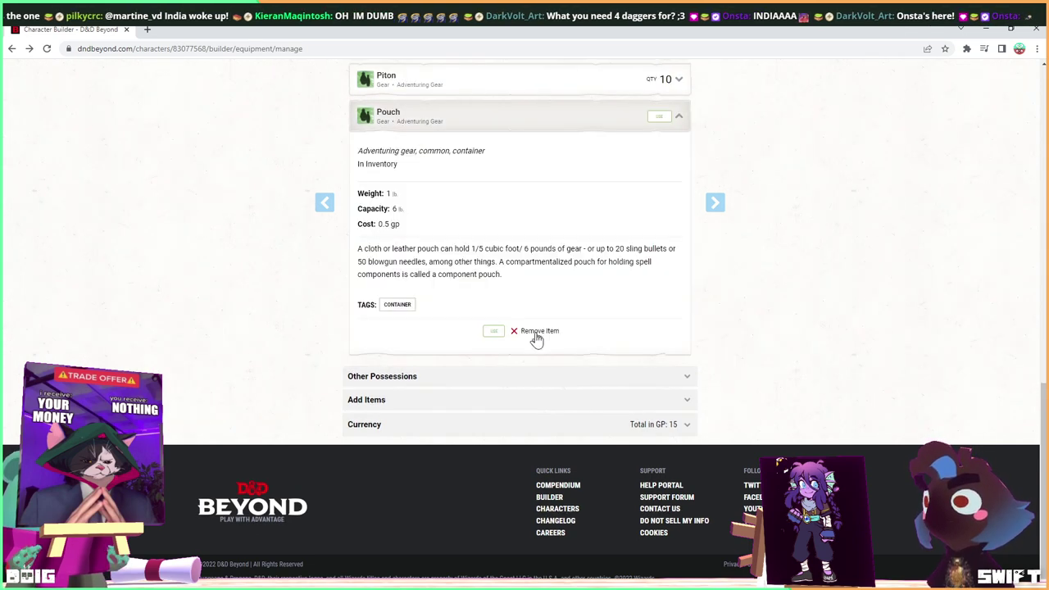
left_click(537, 333)
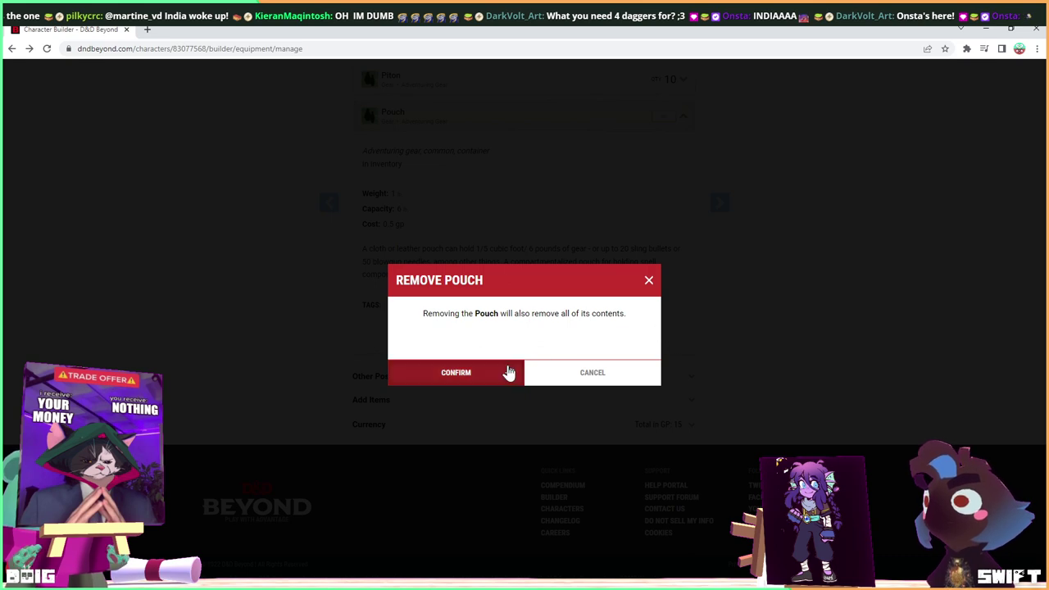
left_click(500, 372)
left_click(685, 347)
left_click(503, 331)
Remove the Oil (flask) and both Leather armors from the current inventory.
left_click(686, 346)
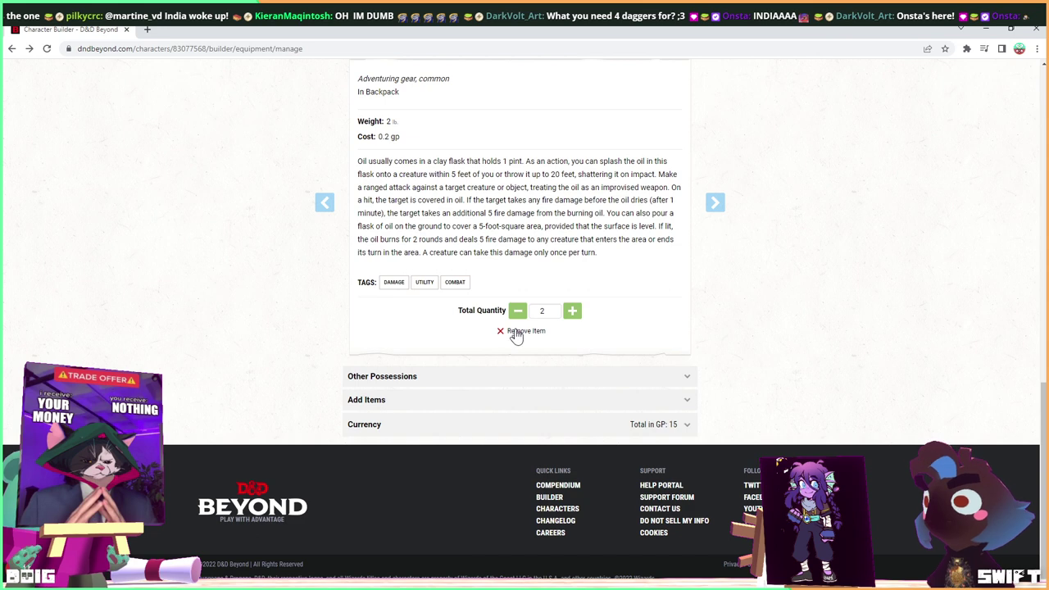
left_click(517, 332)
left_click(682, 345)
left_click(537, 332)
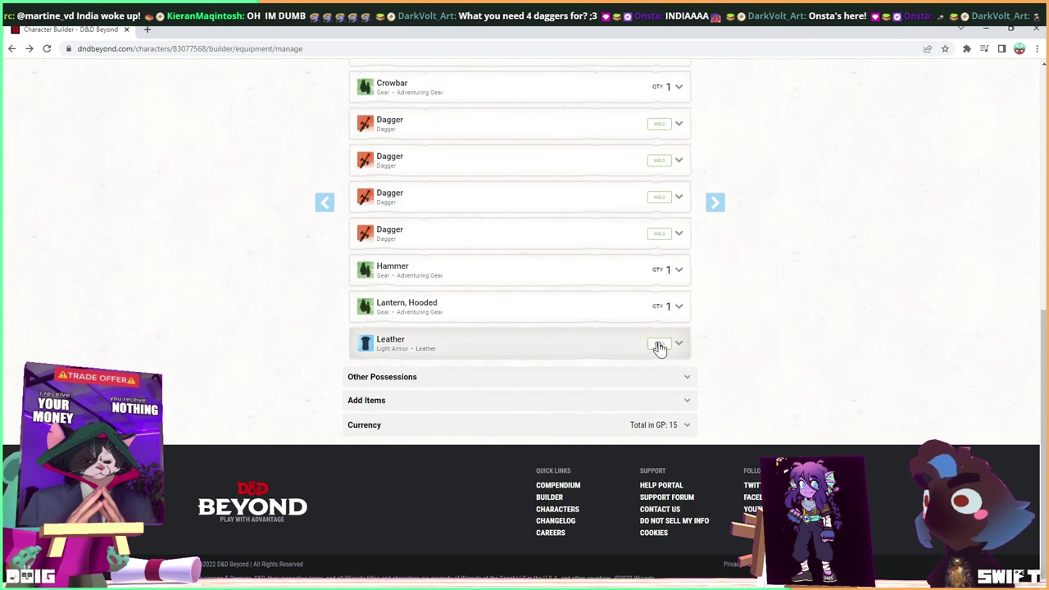
left_click(681, 344)
left_click(541, 334)
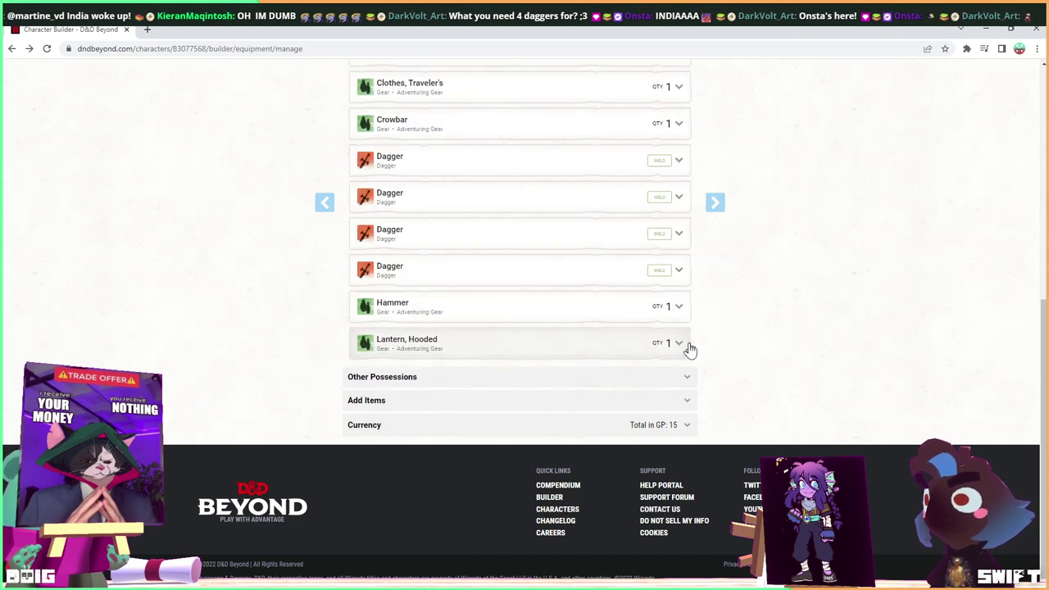
Remove the Hooded Lantern and the Hammer from the current inventory.
left_click(688, 347)
left_click(541, 333)
left_click(680, 347)
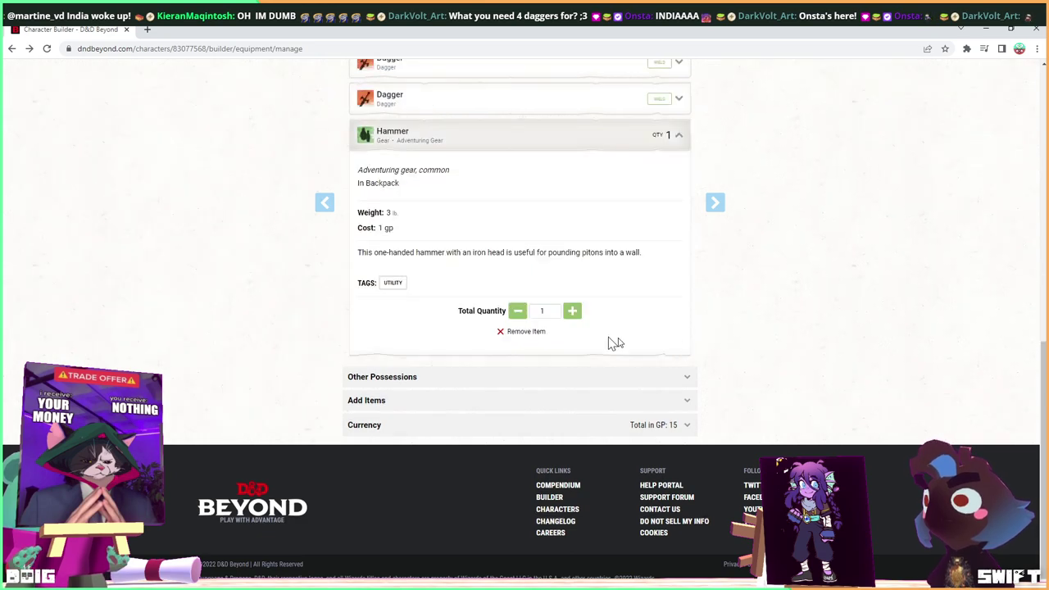
left_click(525, 332)
Remove all four Daggers from the current inventory.
left_click(678, 347)
left_click(541, 333)
left_click(680, 346)
left_click(541, 333)
left_click(680, 350)
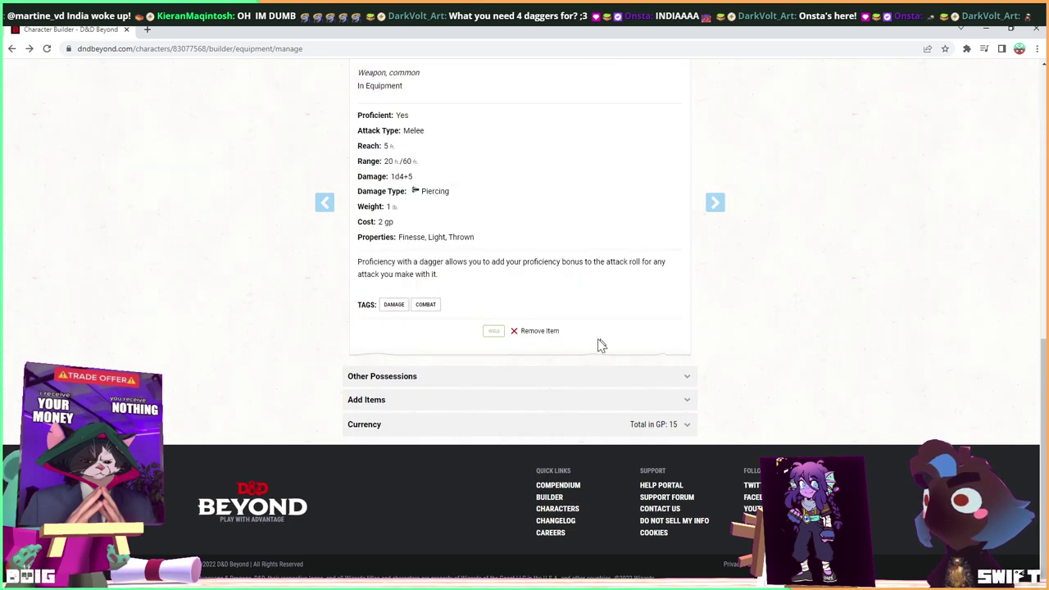
left_click(540, 331)
left_click(678, 348)
left_click(541, 332)
Remove the Crowbar, the Traveler's Clothes and the Fine Clothes from the current inventory.
left_click(679, 347)
left_click(541, 331)
left_click(680, 346)
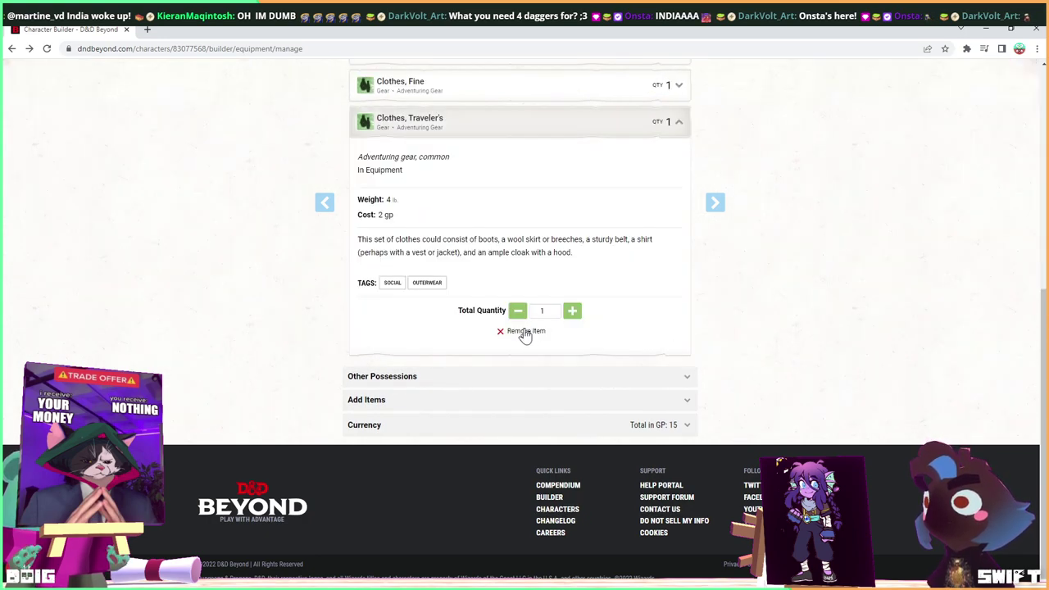
left_click(523, 334)
left_click(685, 345)
left_click(587, 336)
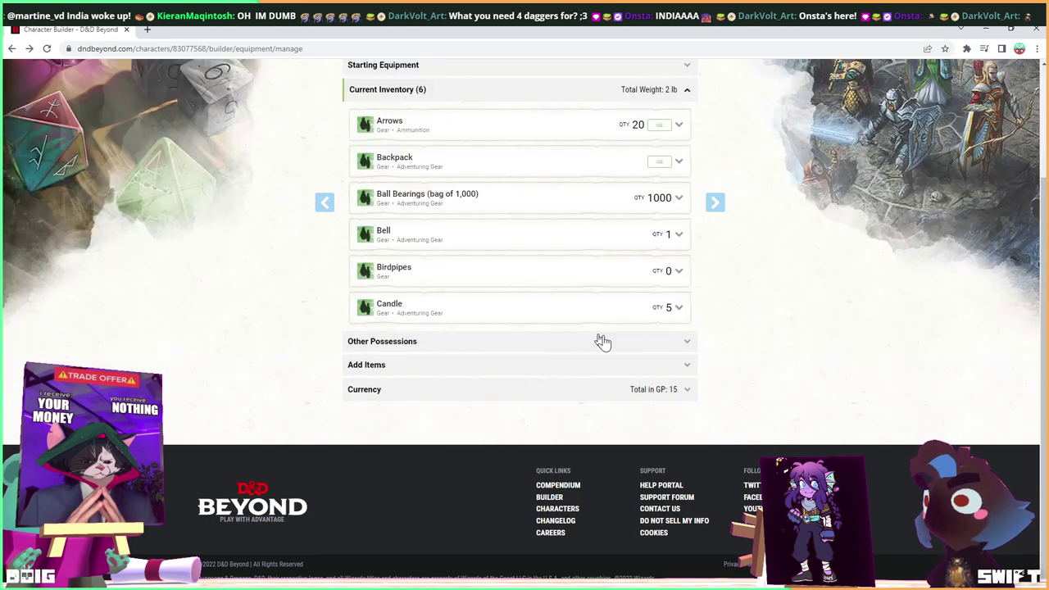
Remove the Candles and the Birdpipes from the current inventory.
left_click(678, 308)
left_click(536, 332)
left_click(679, 274)
left_click(532, 332)
Remove the Bell and the Ball Bearings (bag of 1,000) from the current inventory.
scroll(628, 292, "up", 2)
left_click(680, 344)
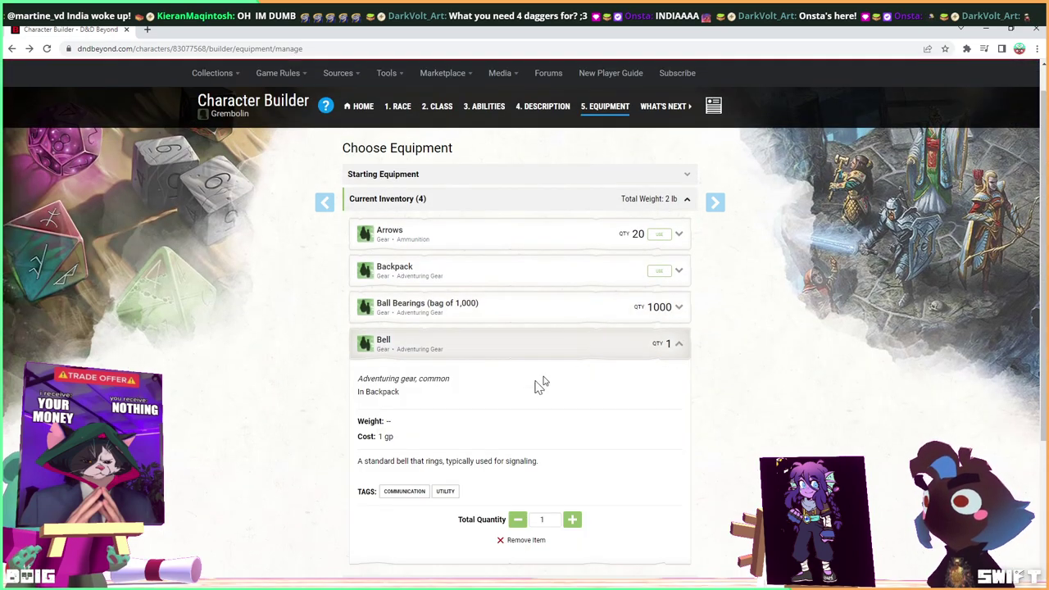
scroll(546, 446, "down", 2)
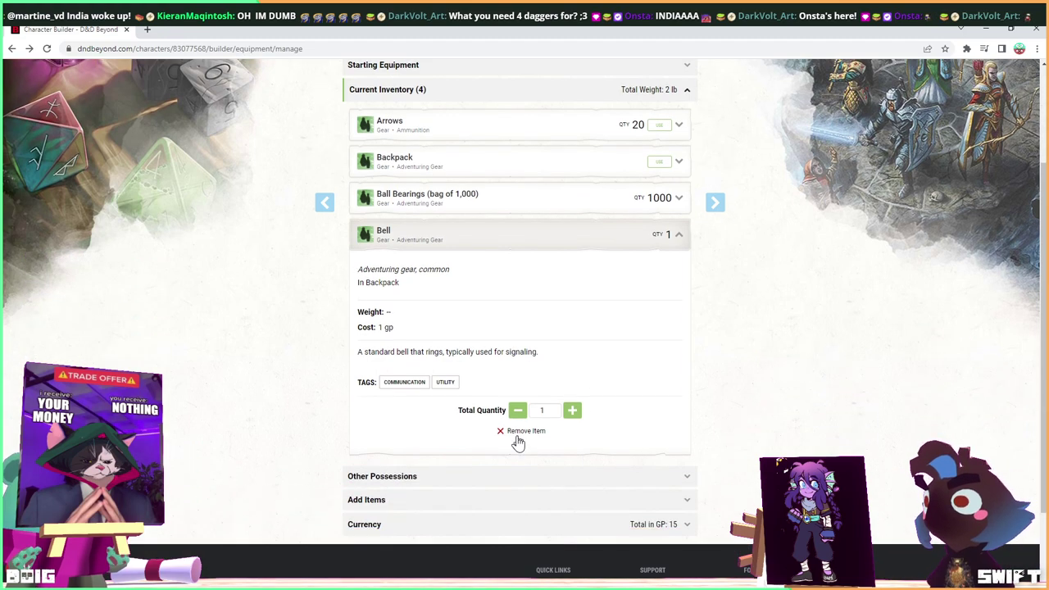
left_click(518, 442)
left_click(677, 199)
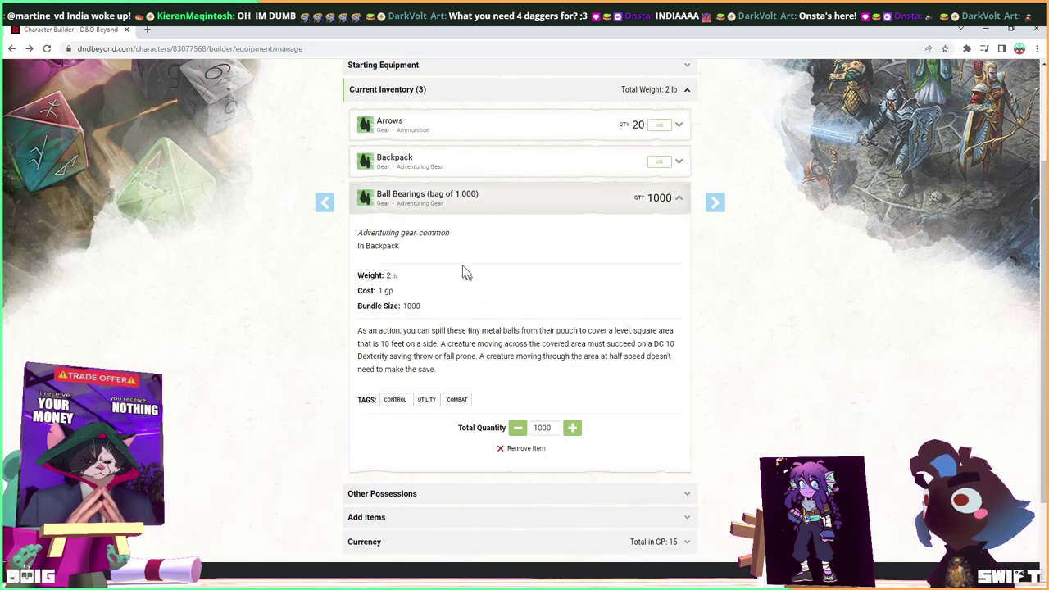
left_click(516, 453)
Remove the remaining Backpack along with all of its contents.
scroll(664, 205, "up", 2)
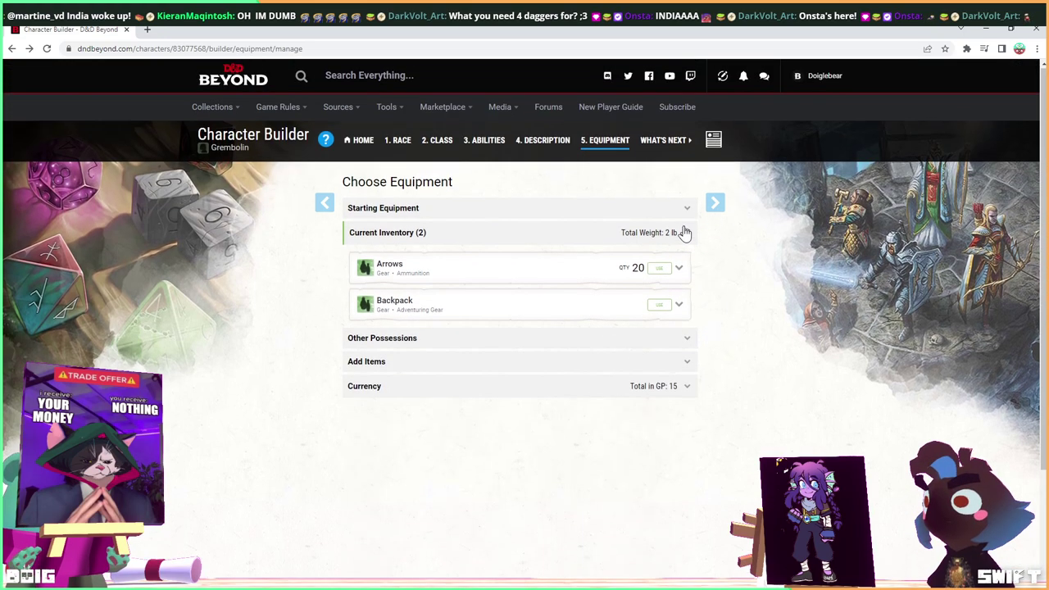
left_click(679, 305)
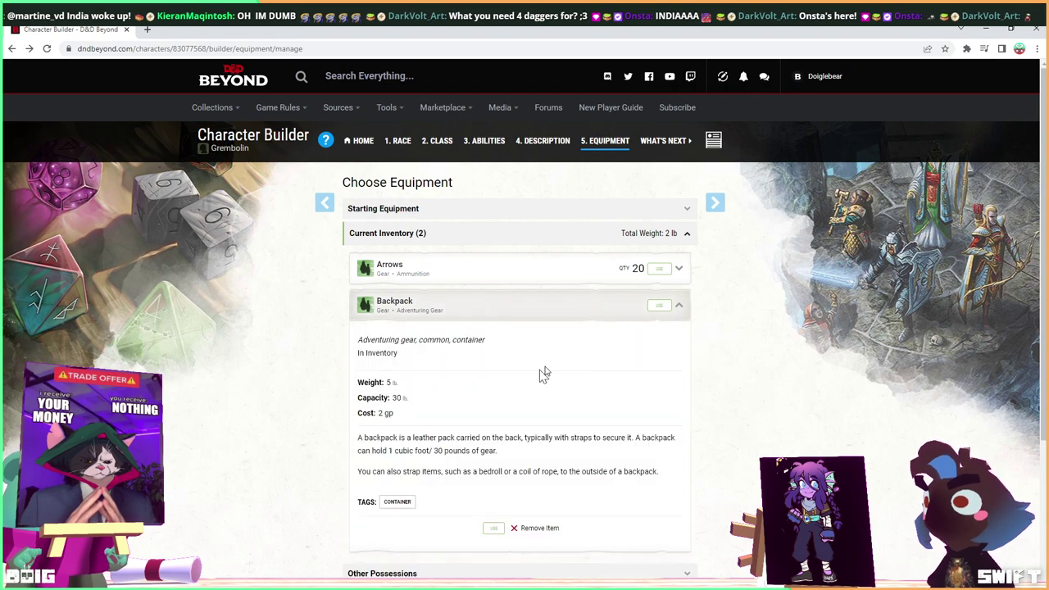
left_click(539, 528)
left_click(498, 374)
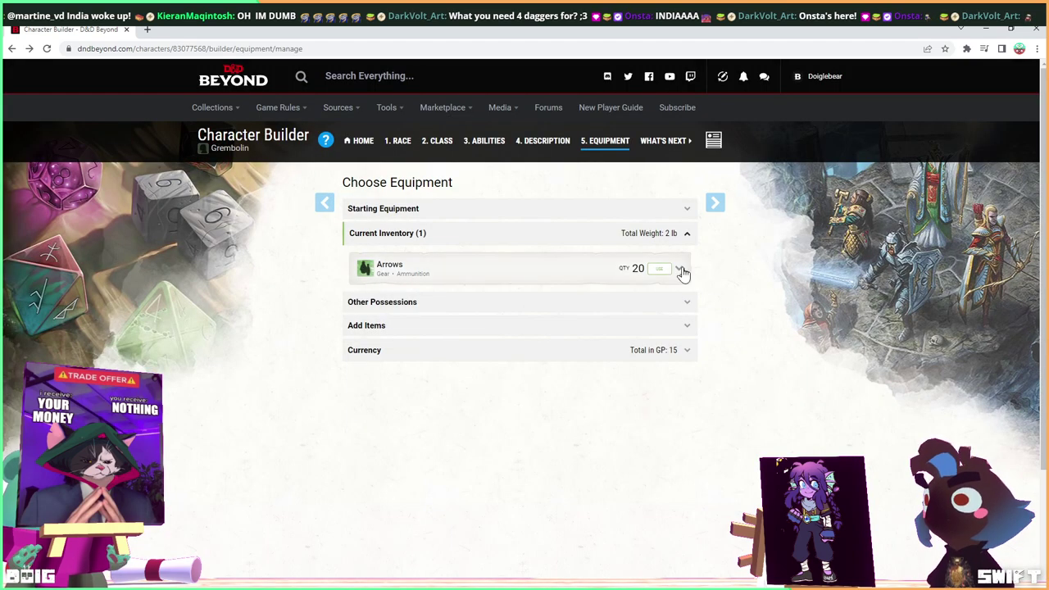
Remove the Arrows from the current inventory.
left_click(680, 271)
left_click(534, 532)
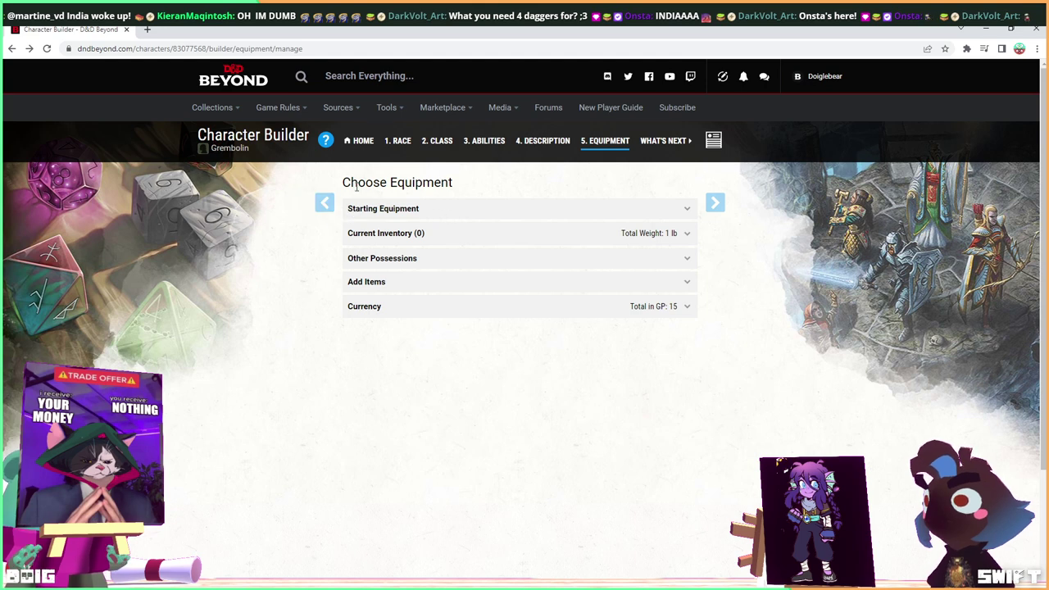
Go back to the Description stage and review the origin Languages, Personal Characteristics and Notes sections.
left_click(324, 202)
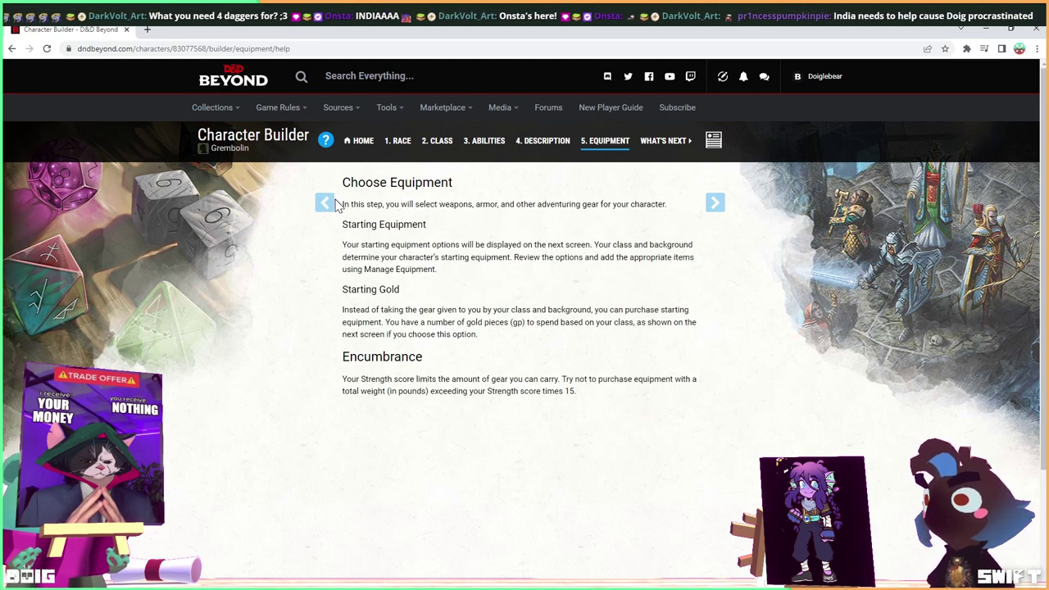
left_click(318, 205)
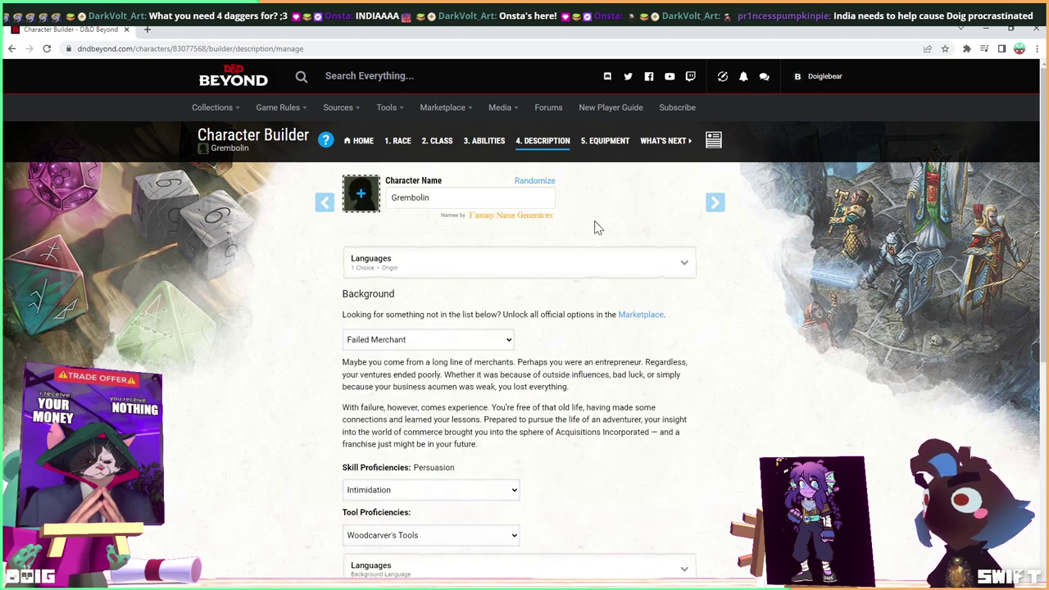
left_click(619, 271)
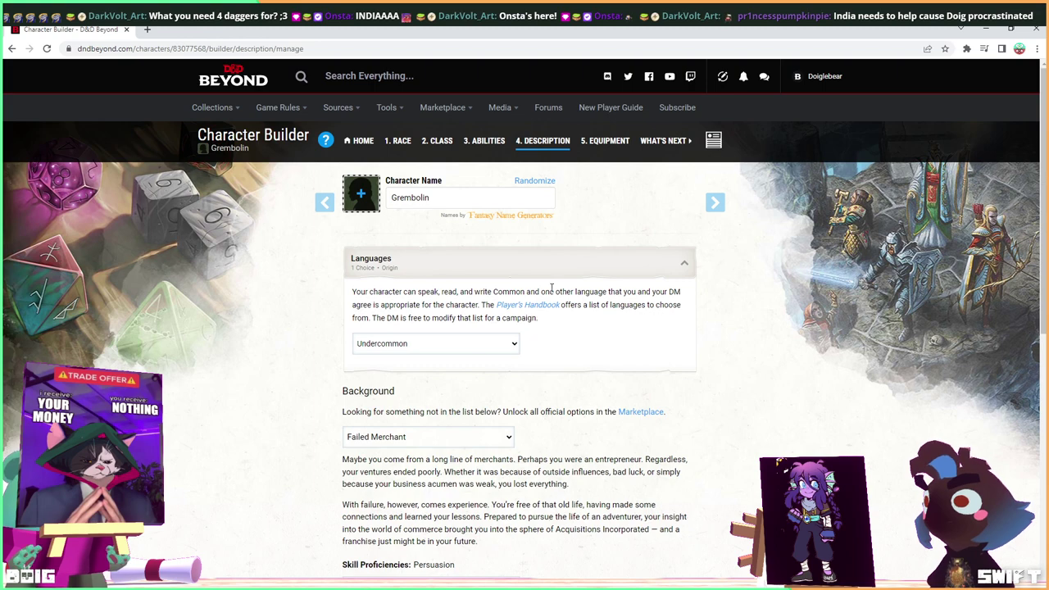
left_click(641, 272)
scroll(563, 297, "down", 2)
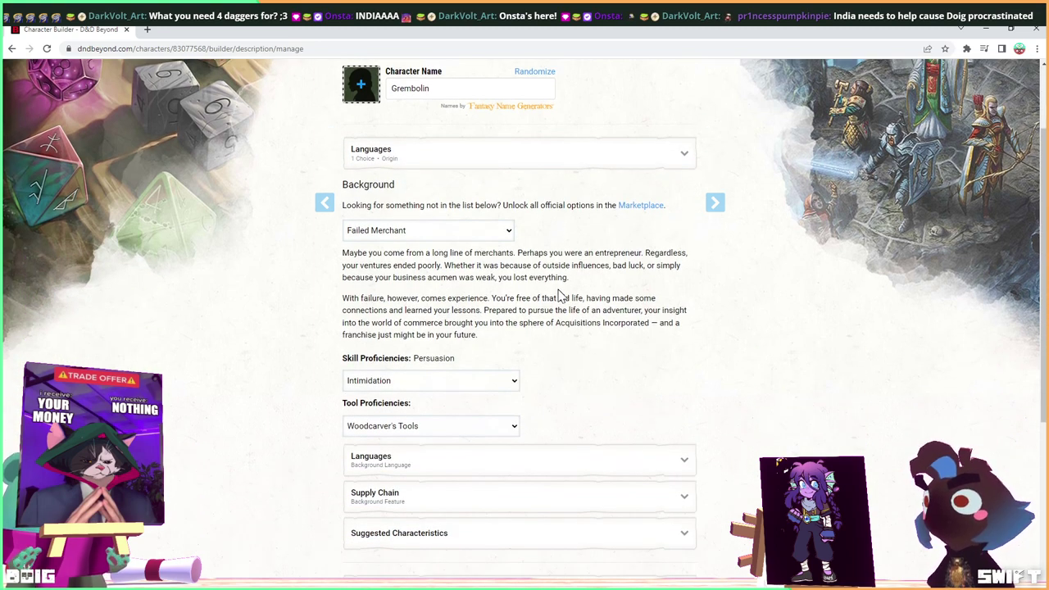
scroll(533, 393, "down", 4)
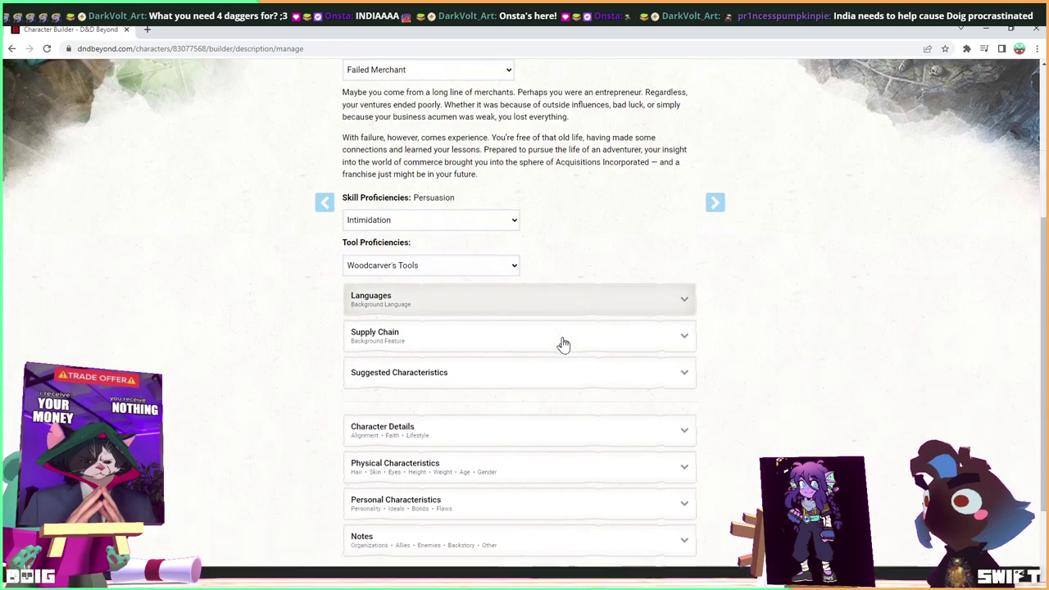
left_click(533, 449)
scroll(563, 377, "down", 4)
left_click(529, 456)
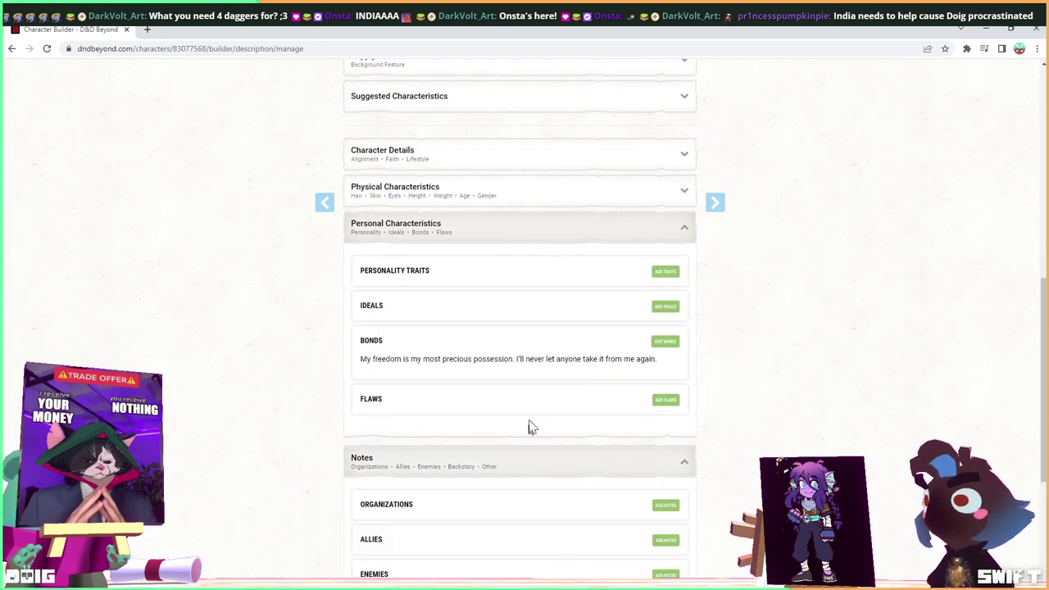
scroll(533, 410, "down", 5)
scroll(533, 410, "up", 7)
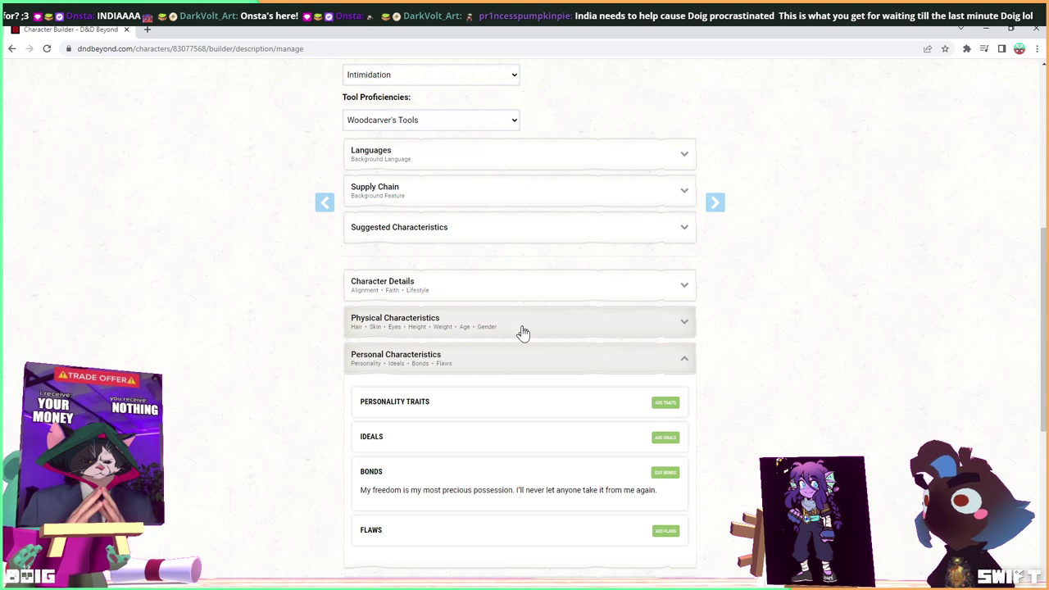
Review the Physical Characteristics and Character Details sections of the character's description.
left_click(523, 333)
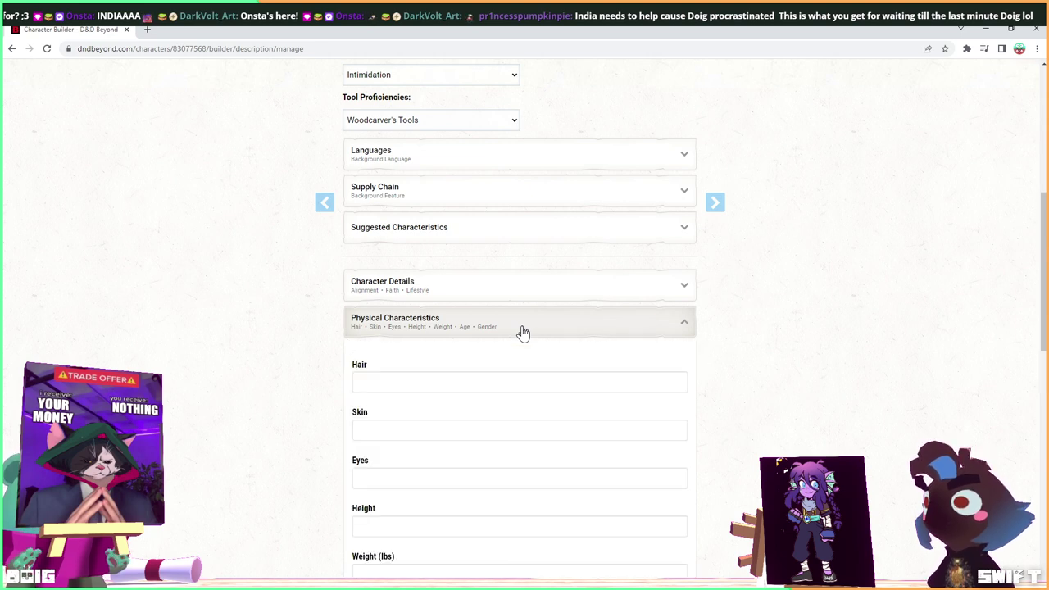
scroll(522, 332, "down", 2)
scroll(522, 332, "up", 3)
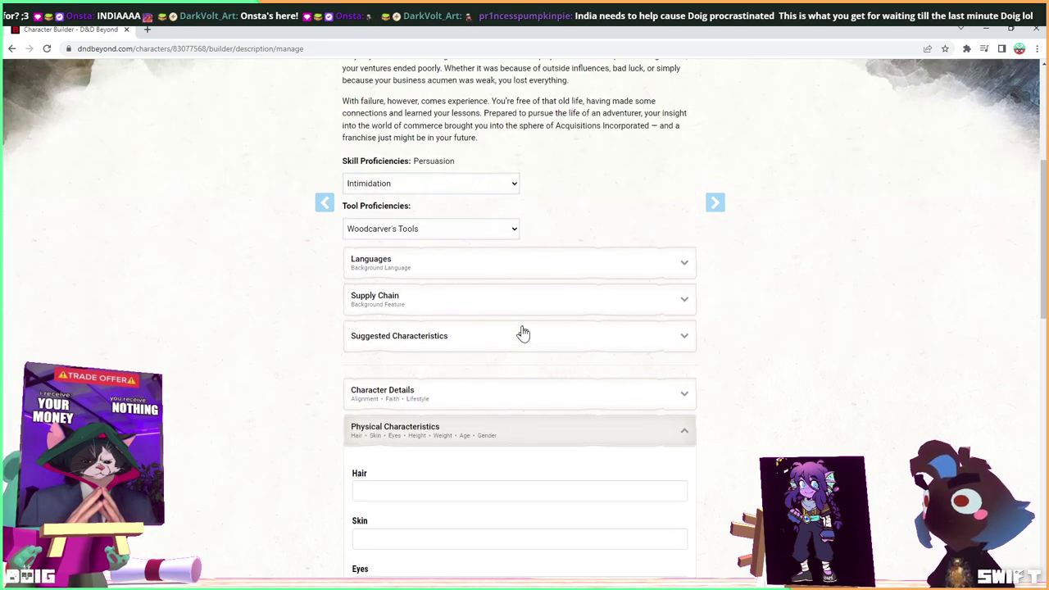
left_click(503, 401)
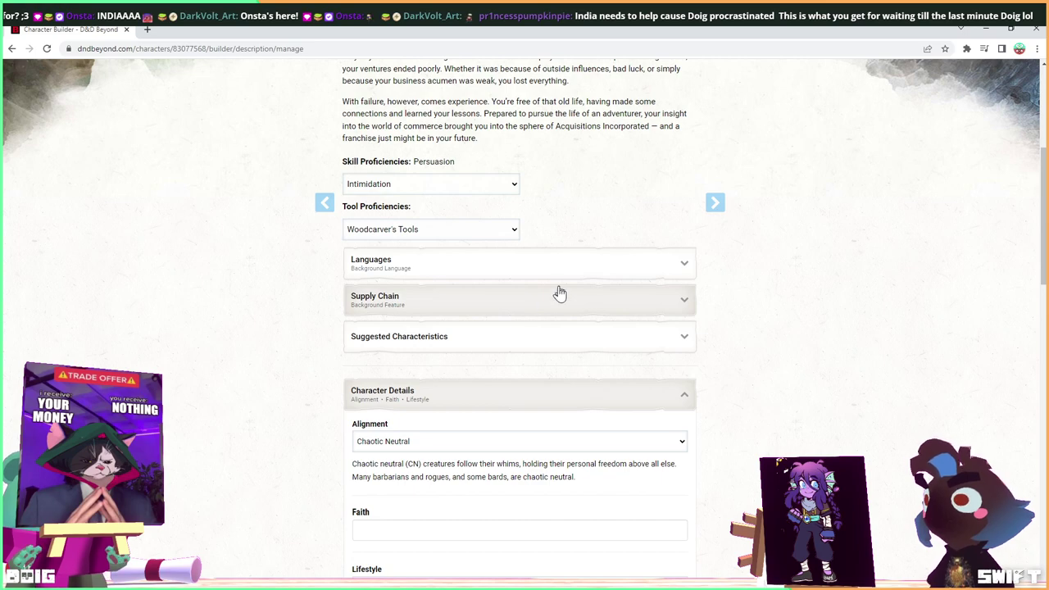
scroll(558, 295, "up", 1)
scroll(554, 292, "up", 2)
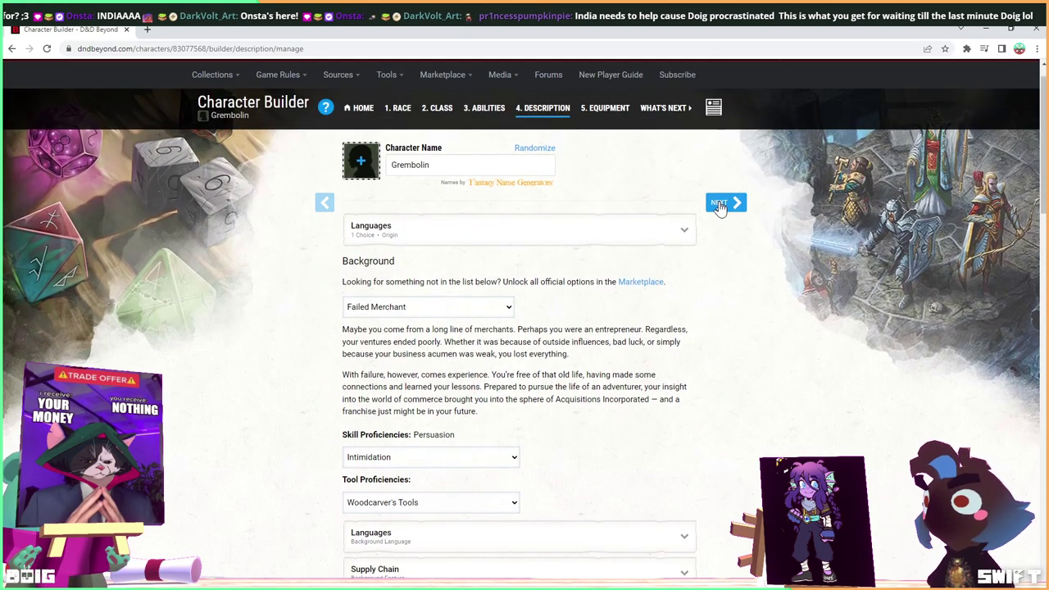
Return to the equipment management page and show the Equipment choices under Starting Equipment.
left_click(719, 205)
scroll(558, 290, "down", 2)
scroll(560, 293, "up", 2)
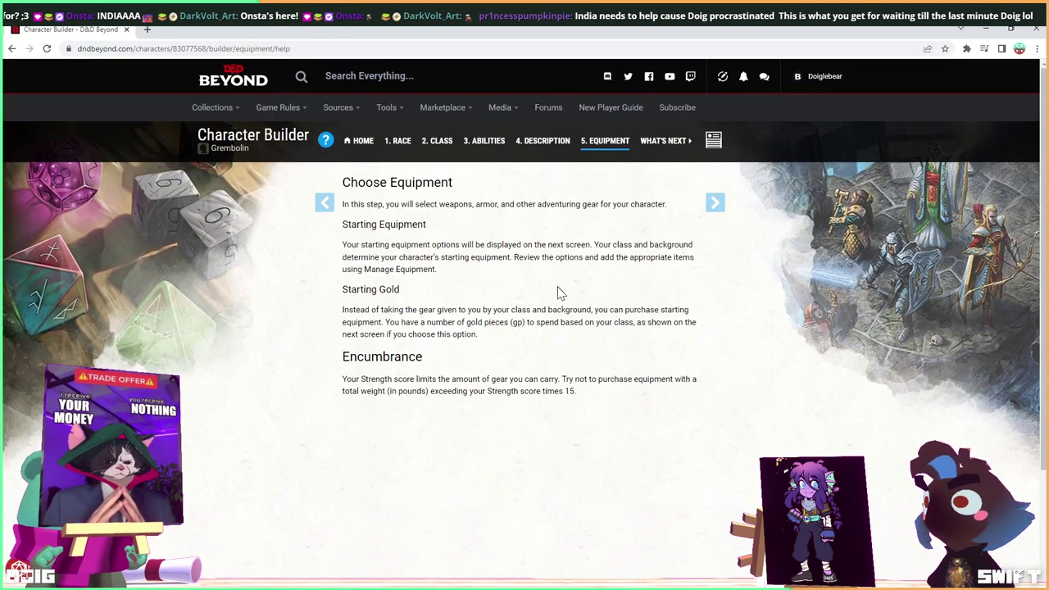
left_click(719, 206)
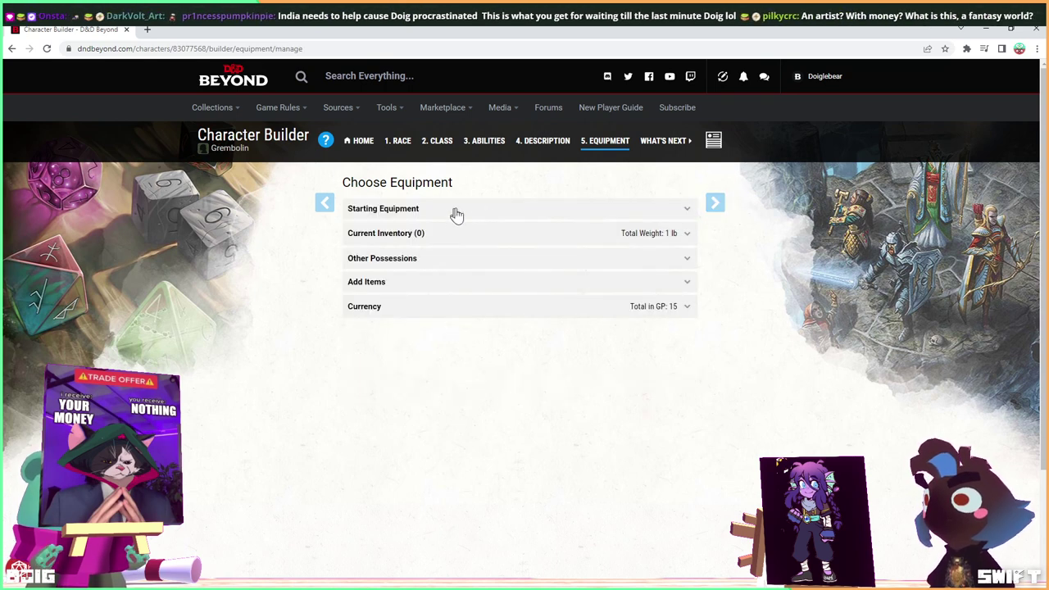
left_click(499, 211)
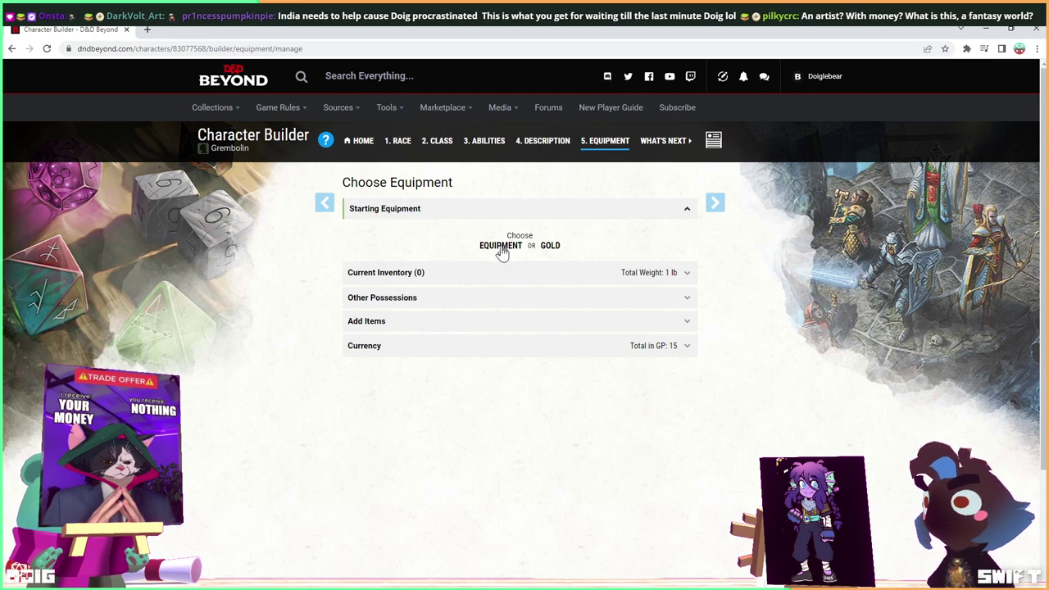
left_click(501, 248)
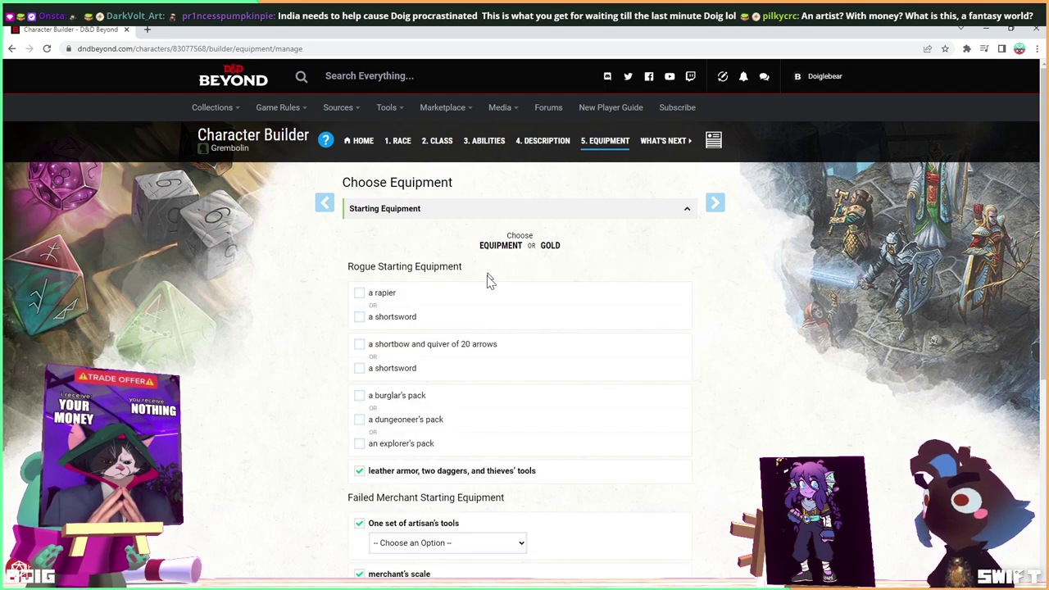
Compare the Rogue and Failed Merchant starting equipment with the starting Gold alternative, ending on the Equipment choices.
scroll(489, 270, "down", 2)
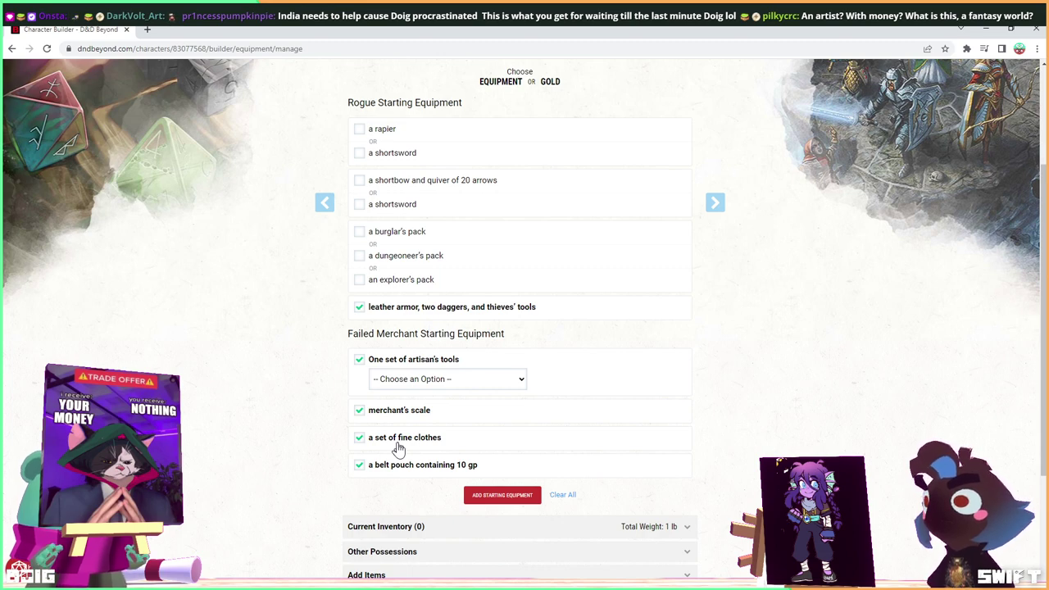
scroll(497, 364, "up", 2)
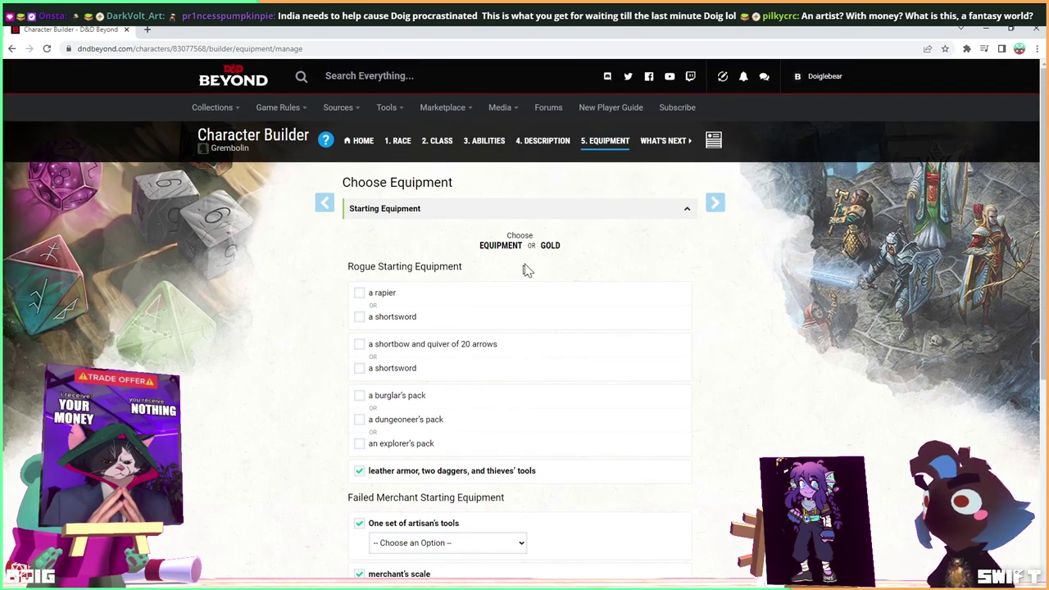
left_click(550, 246)
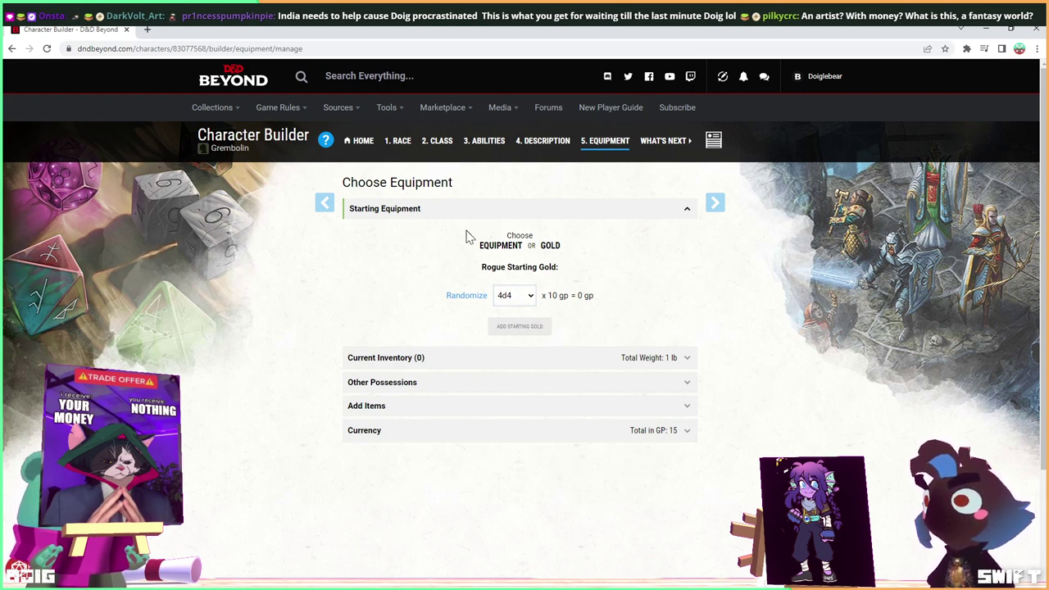
left_click(497, 246)
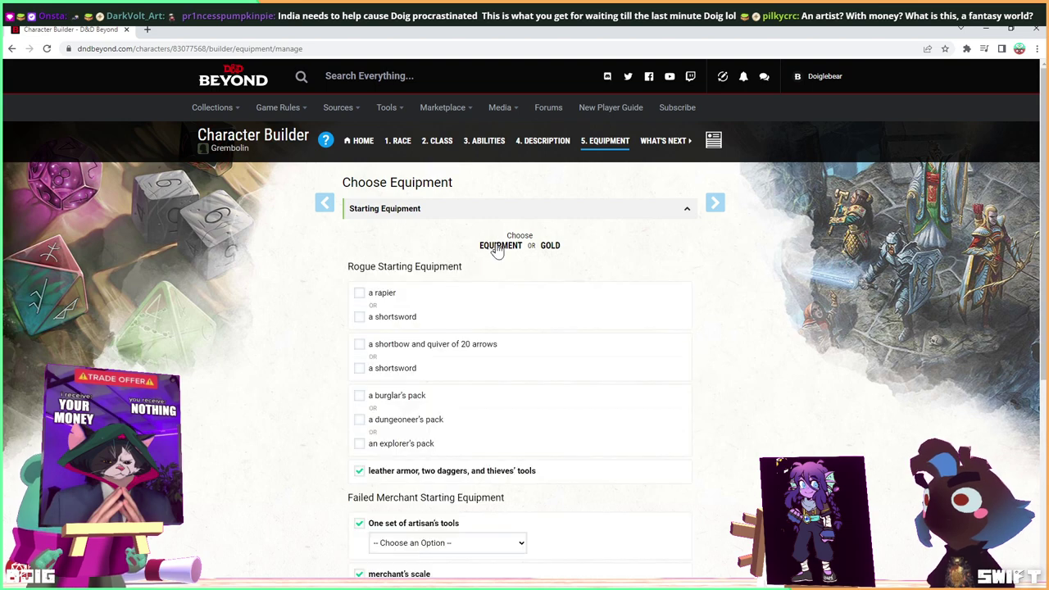
Choose a shortsword, a shortbow and quiver of 20 arrows, and a burglar's pack, and add the starting equipment to the inventory.
left_click(359, 317)
left_click(360, 349)
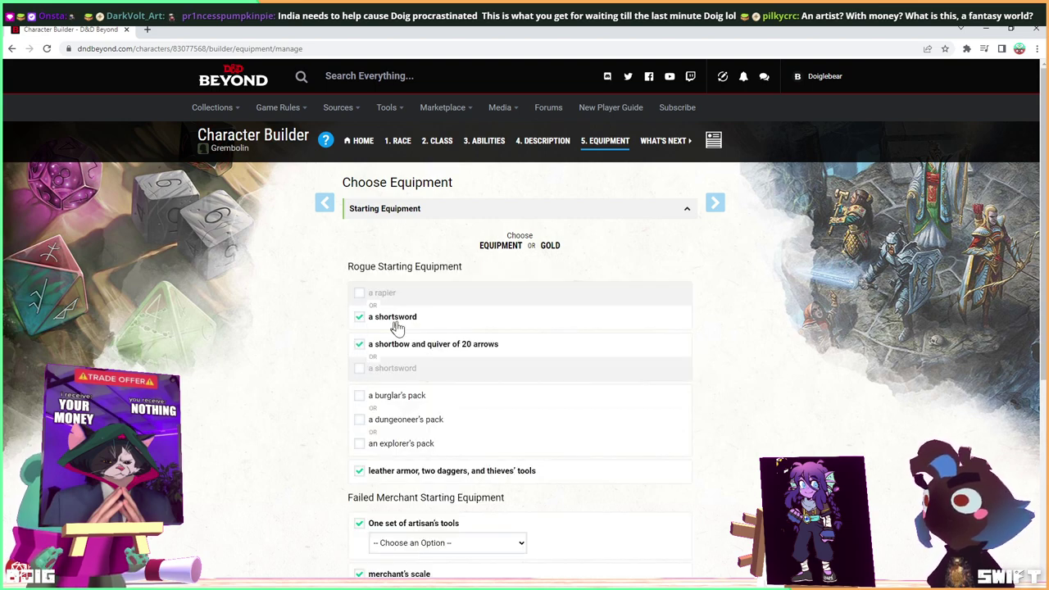
scroll(433, 311, "down", 1)
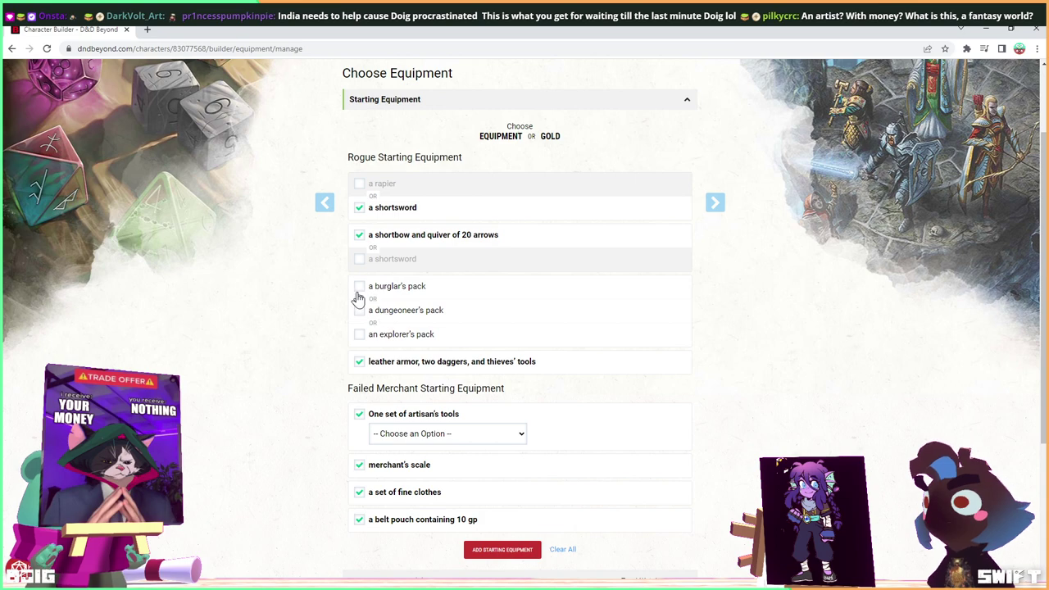
left_click(358, 289)
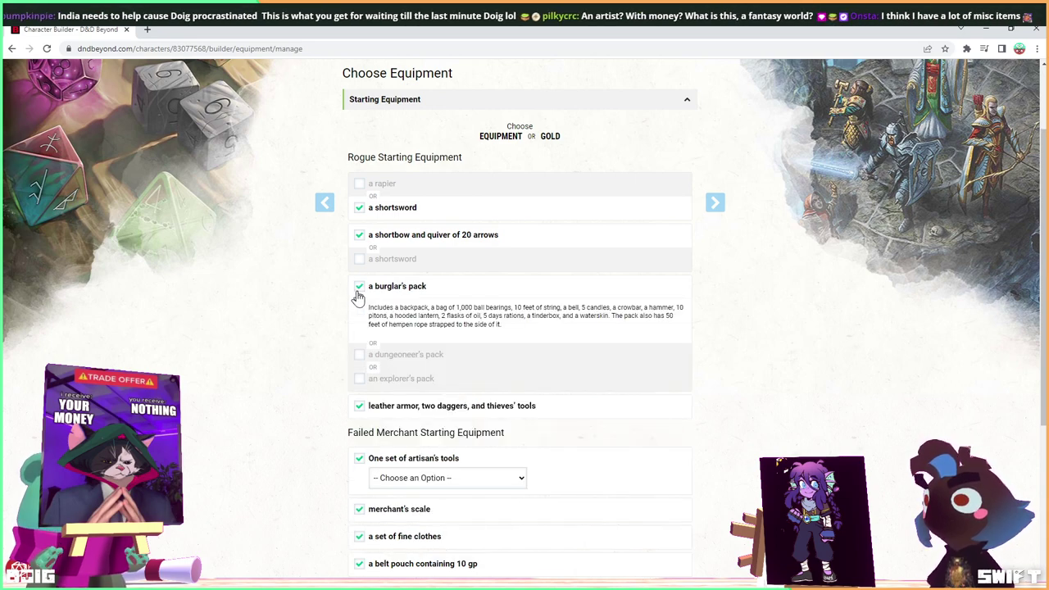
scroll(426, 270, "down", 1)
scroll(545, 281, "down", 1)
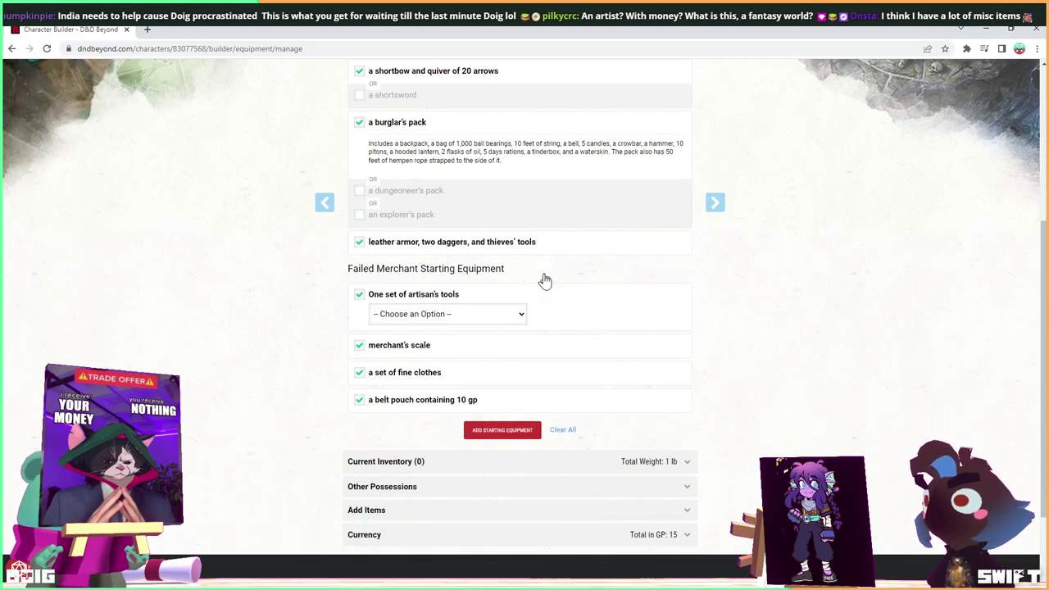
scroll(545, 281, "down", 1)
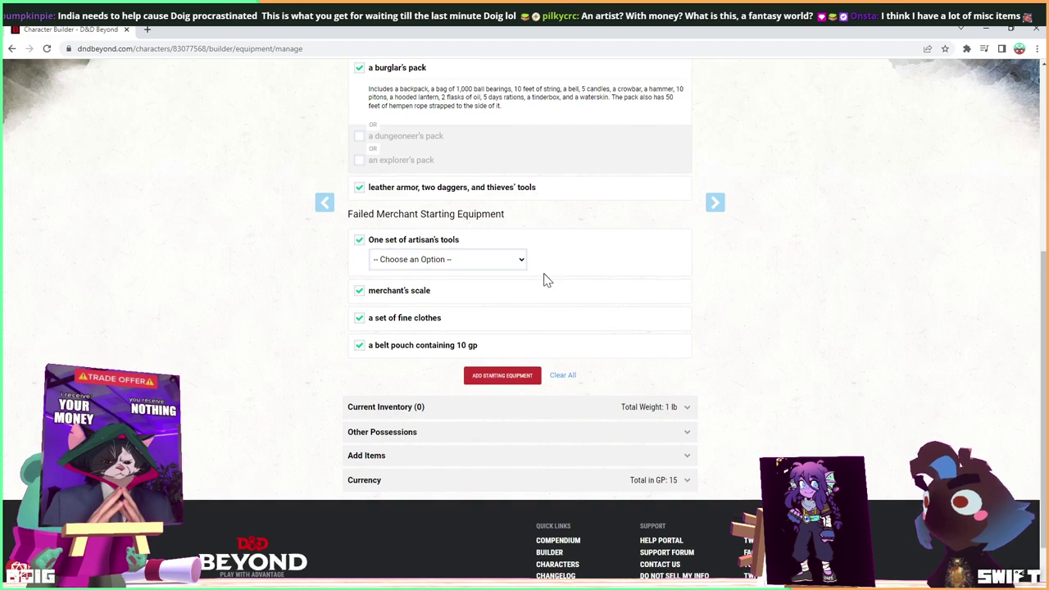
left_click(497, 379)
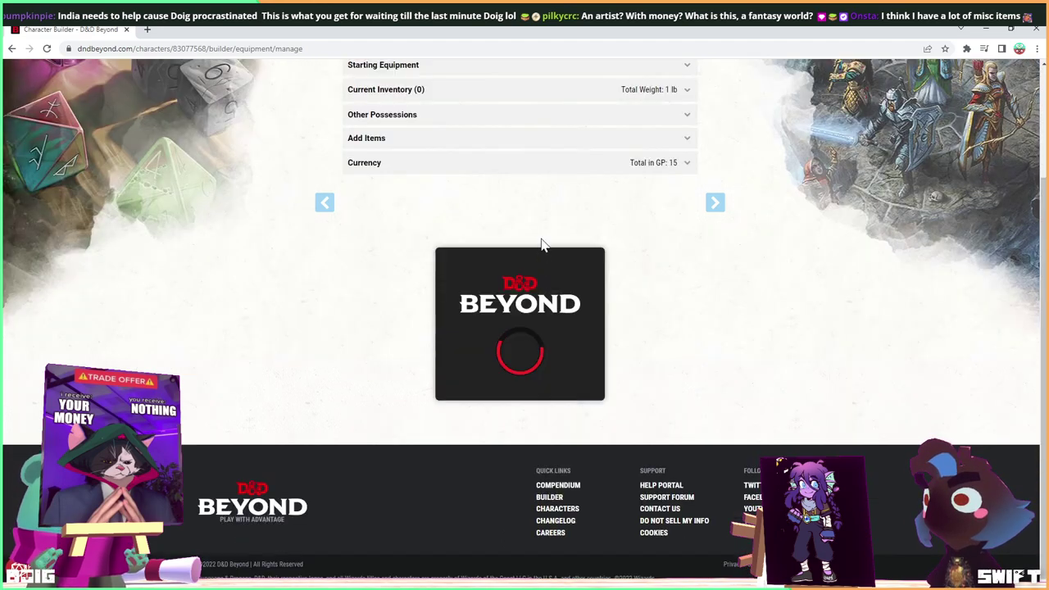
scroll(531, 240, "up", 3)
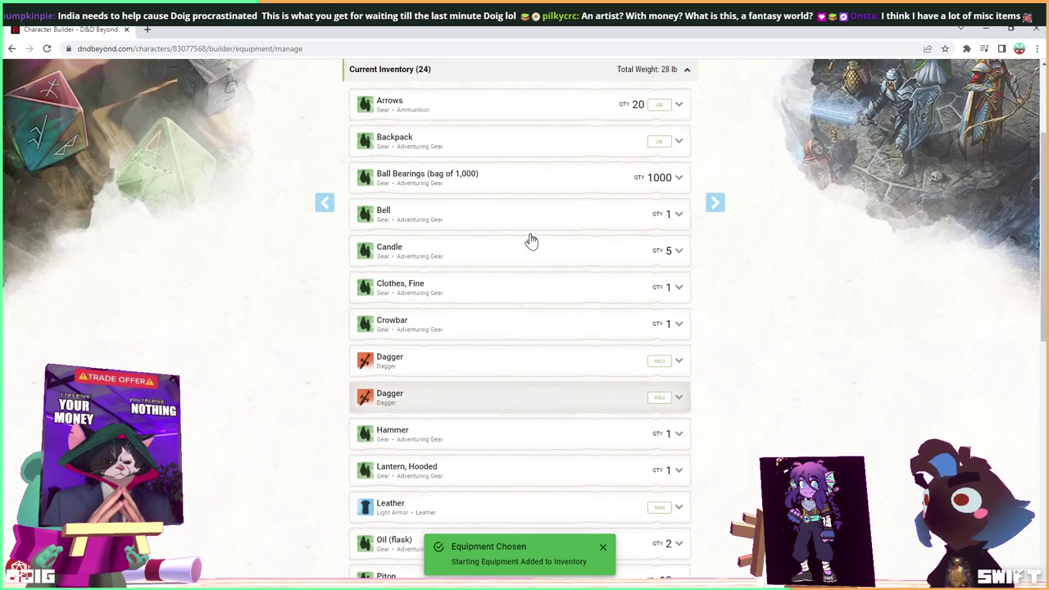
scroll(532, 240, "down", 1)
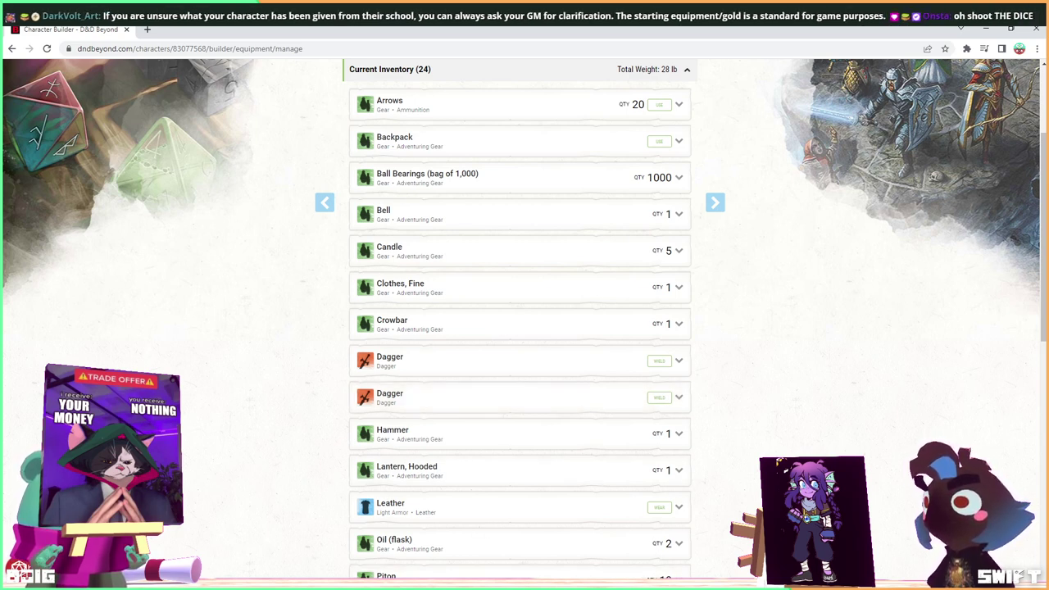
Switch to Photoshop, bring the whole Grembolin character into view, and save Grembolin.psd.
left_click(652, 549)
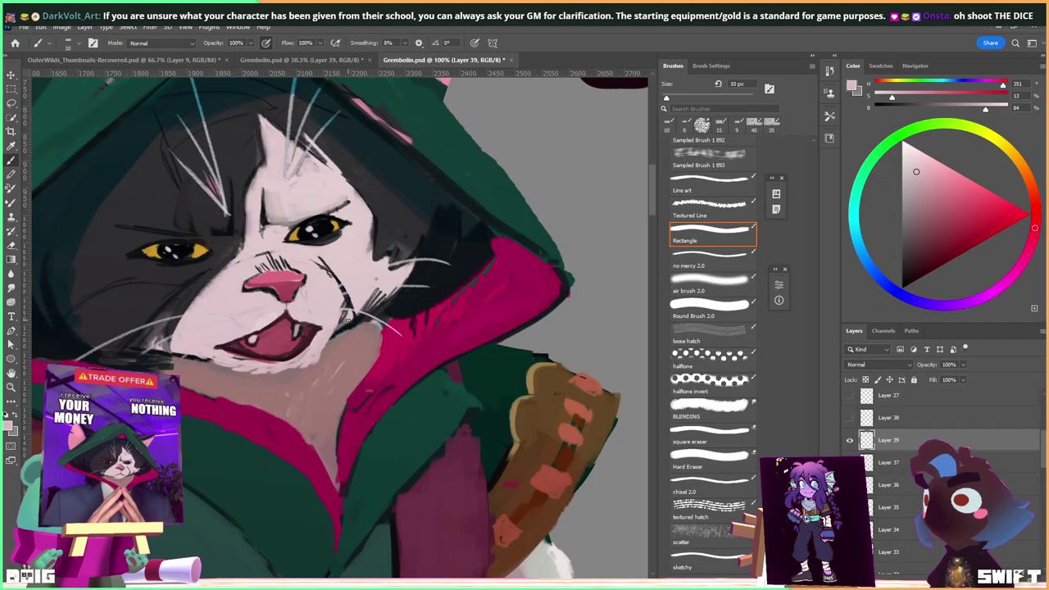
scroll(348, 321, "down", 5)
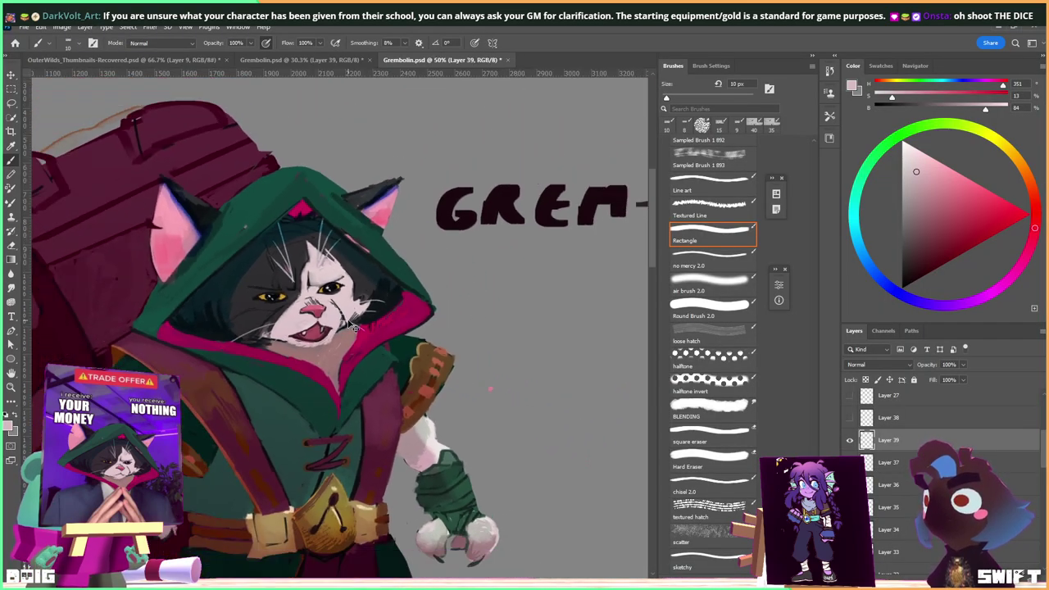
left_click_drag(410, 429, 348, 394)
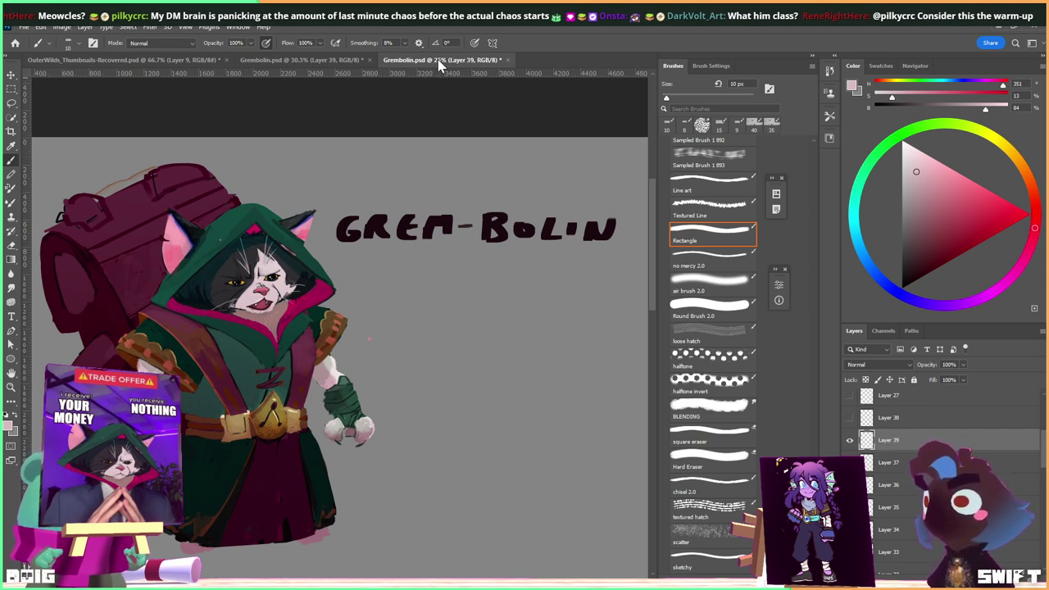
key("ctrl+s")
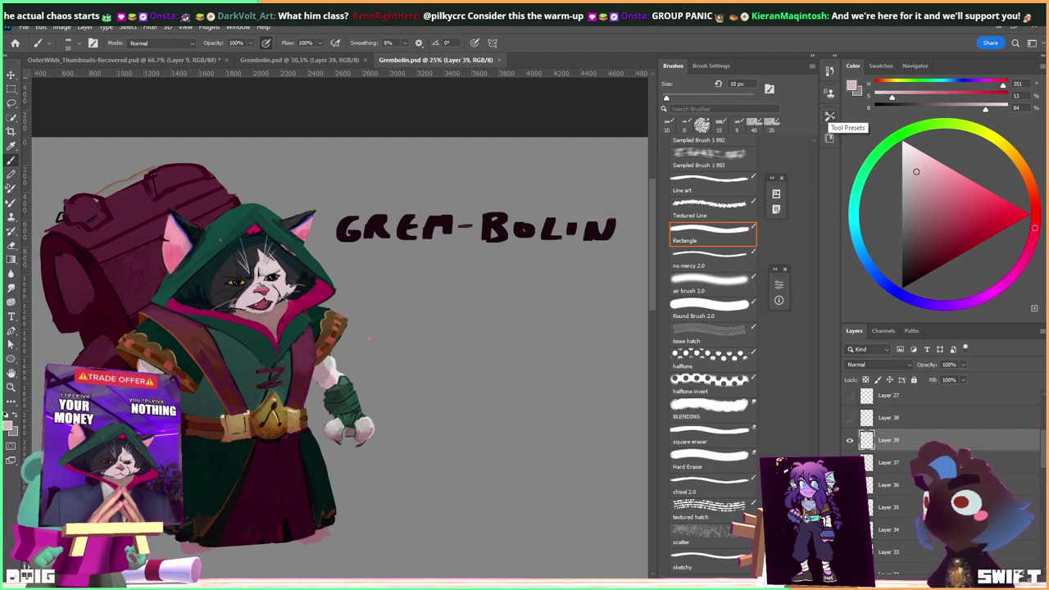
Switch back to D&D Beyond and review the items in Grembolin's current inventory.
key("alt+Tab")
scroll(479, 410, "down", 1)
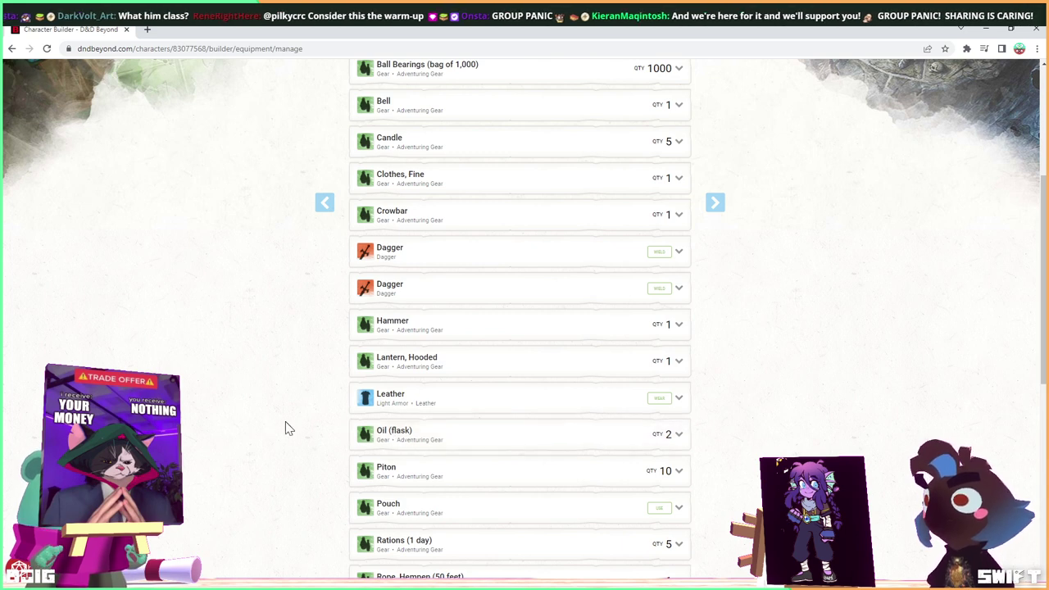
scroll(287, 428, "down", 1)
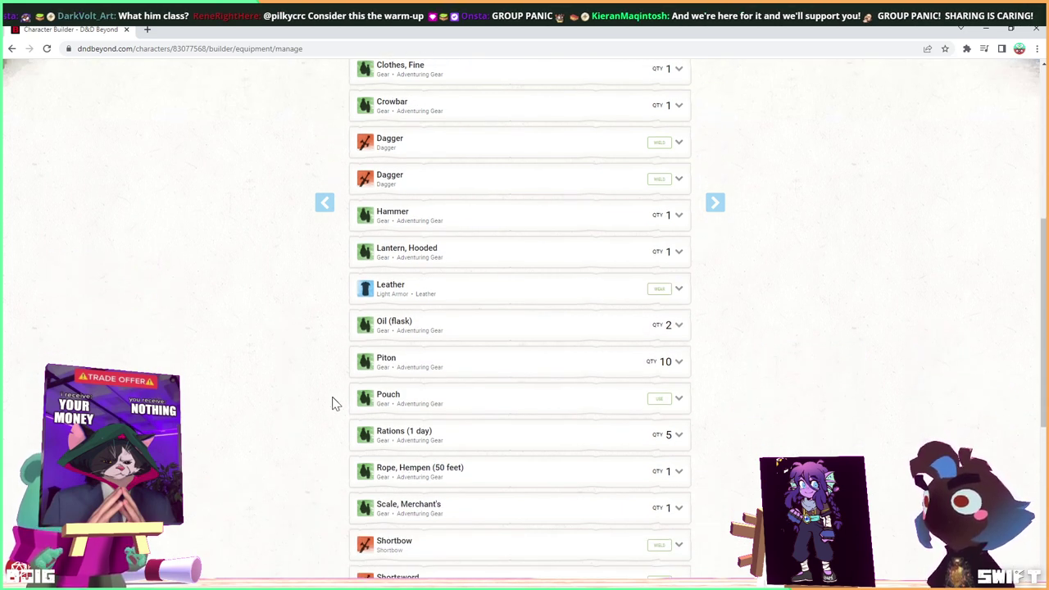
scroll(333, 403, "down", 1)
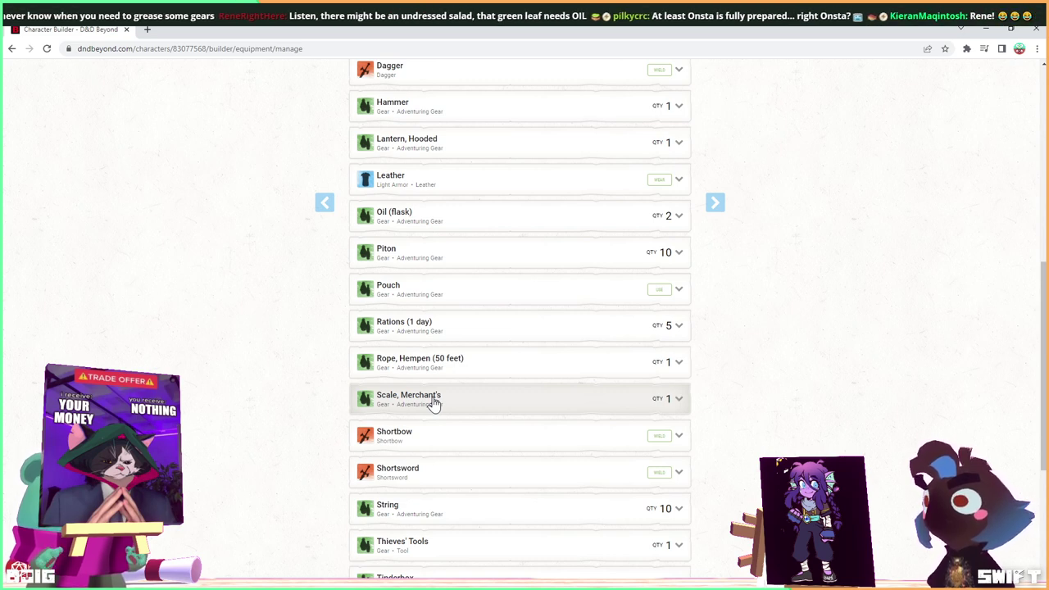
Go back through Grembolin's current inventory and check the Ability Scores page of the Character Builder.
scroll(621, 397, "up", 5)
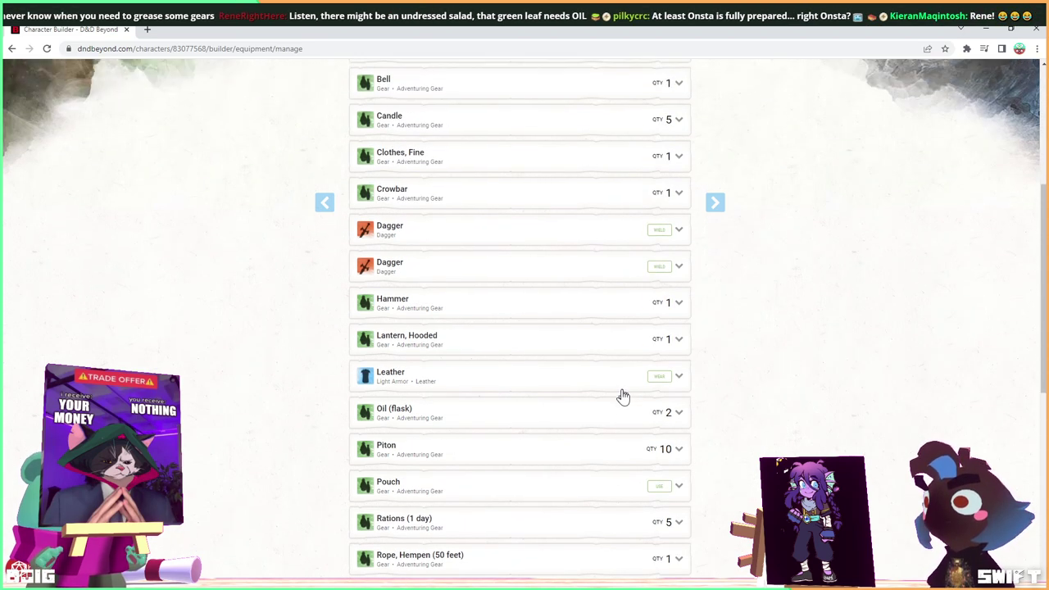
scroll(623, 397, "up", 1)
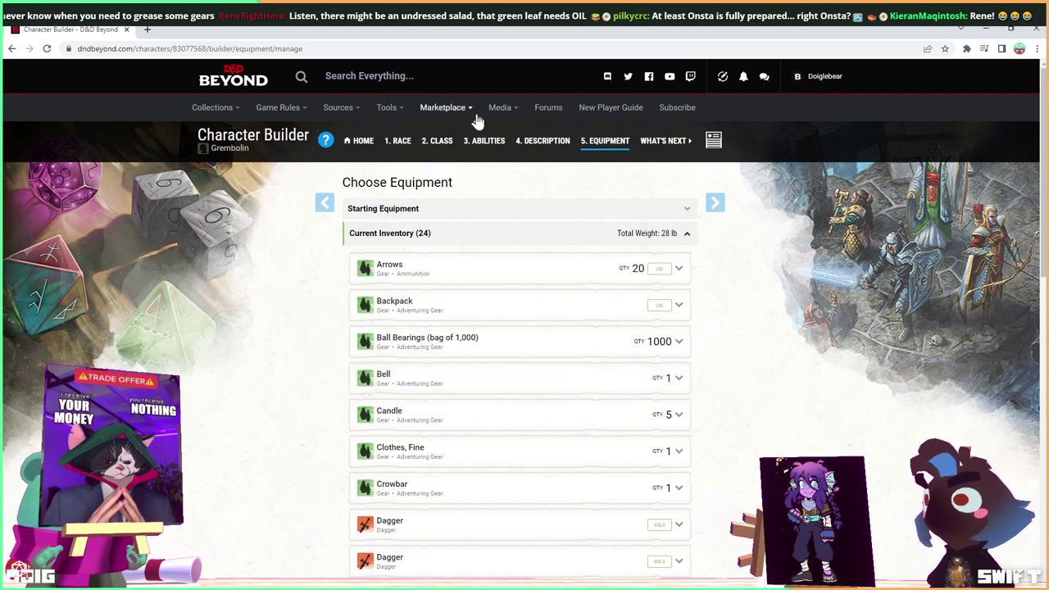
left_click(485, 142)
left_click(716, 206)
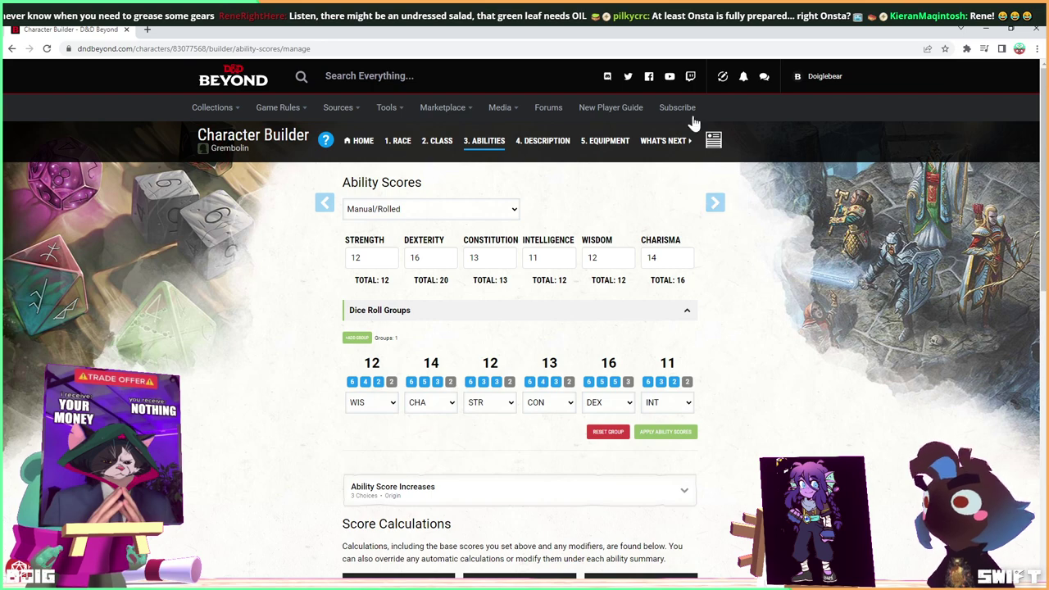
Open Grembolin's character sheet in a new browser tab and dismiss the Beyond 20 notice.
middle_click(714, 143)
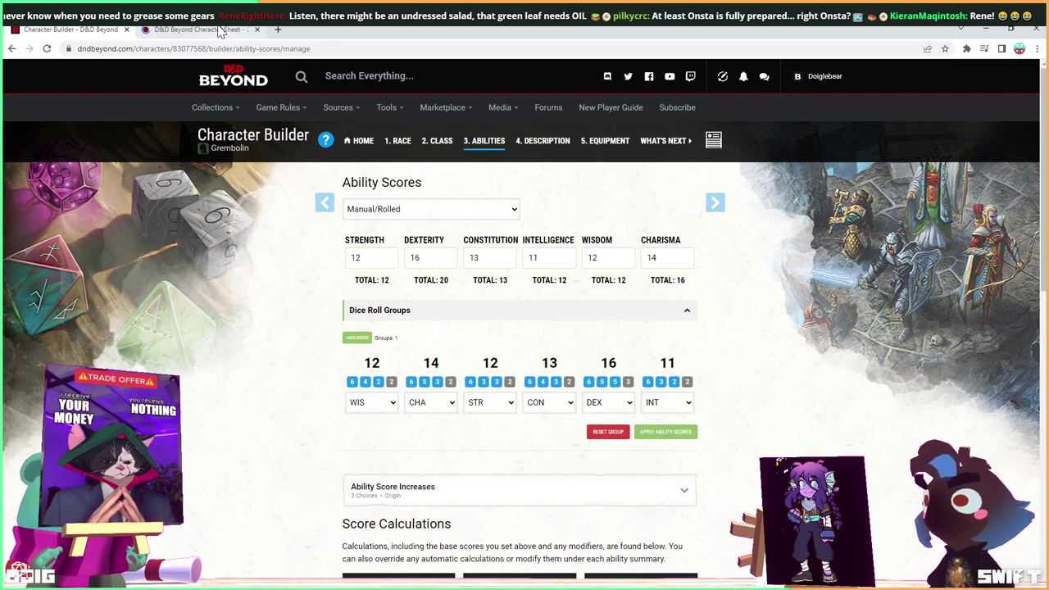
left_click(211, 31)
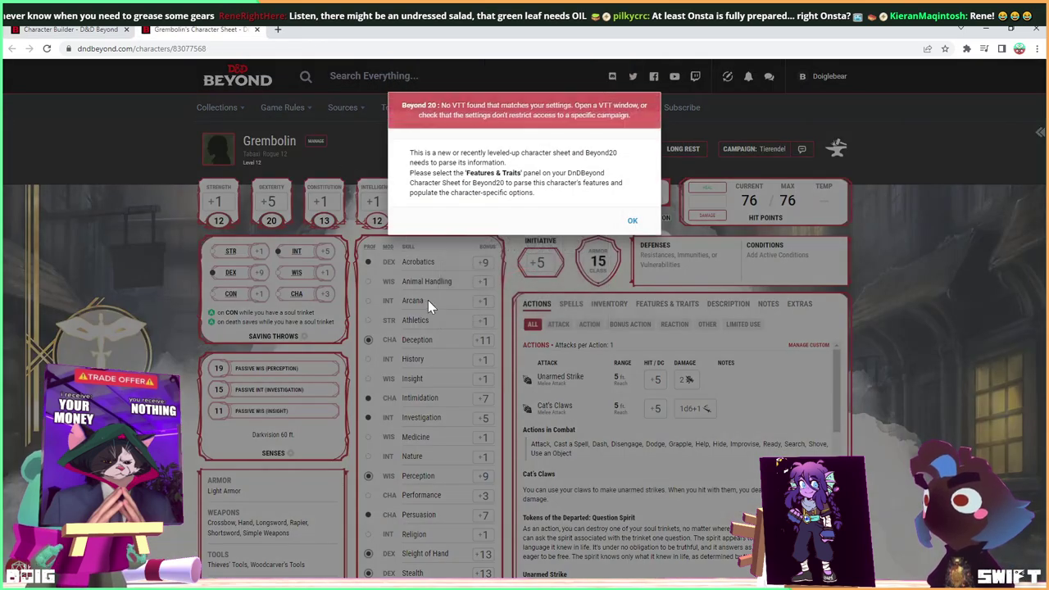
left_click(632, 220)
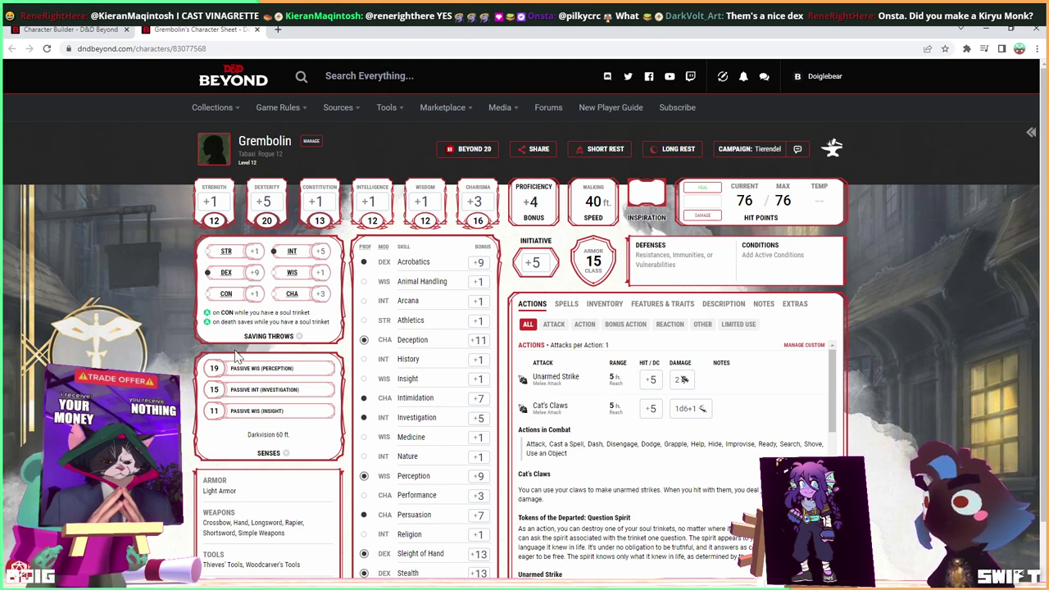
Review Grembolin's passive senses and skill bonuses on the character sheet, including the Senses and Arcana details.
left_click(225, 379)
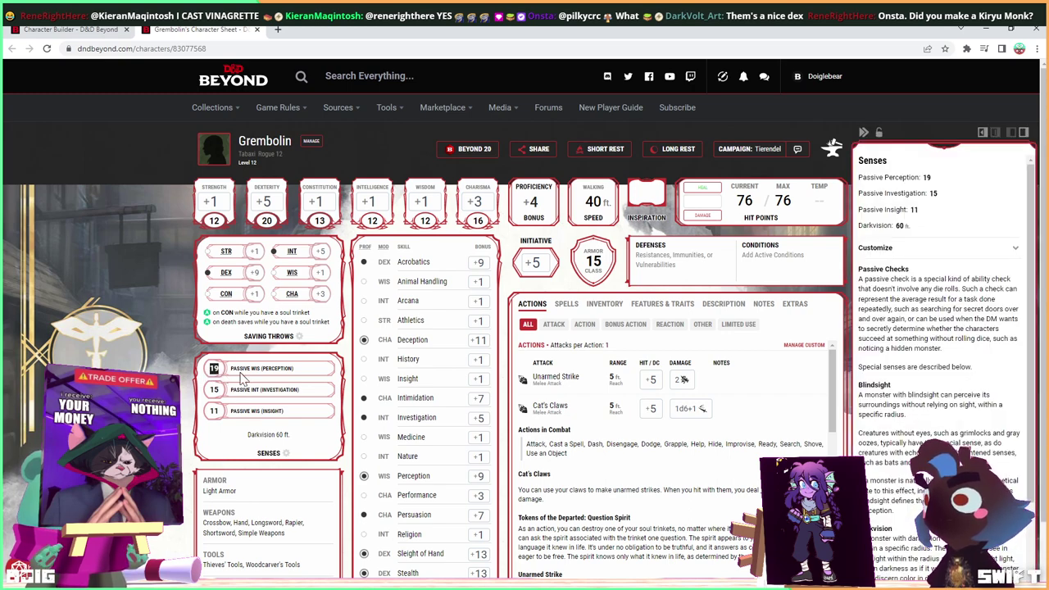
left_click(192, 367)
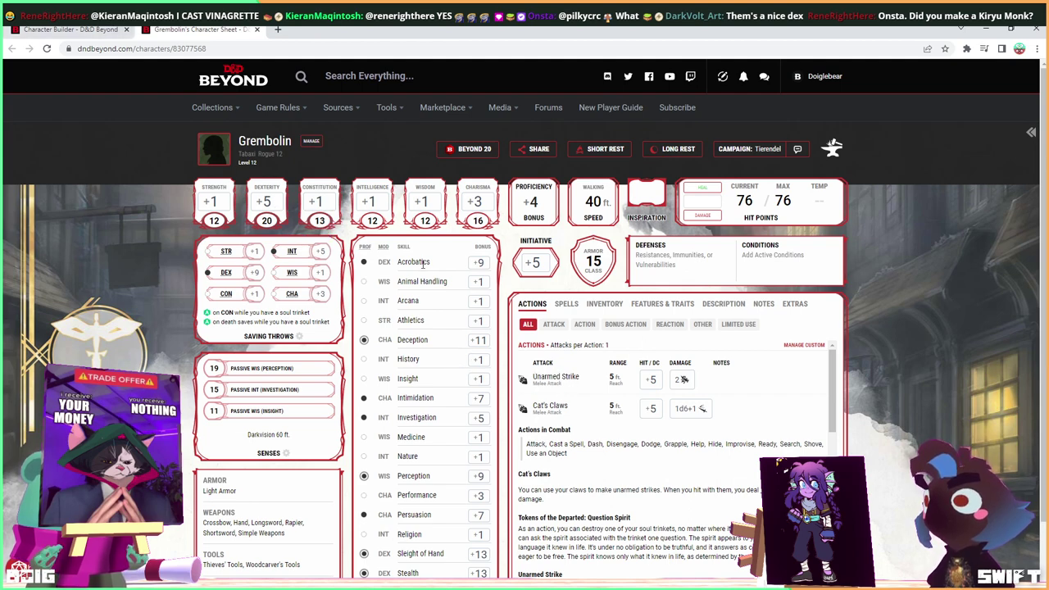
scroll(424, 264, "down", 1)
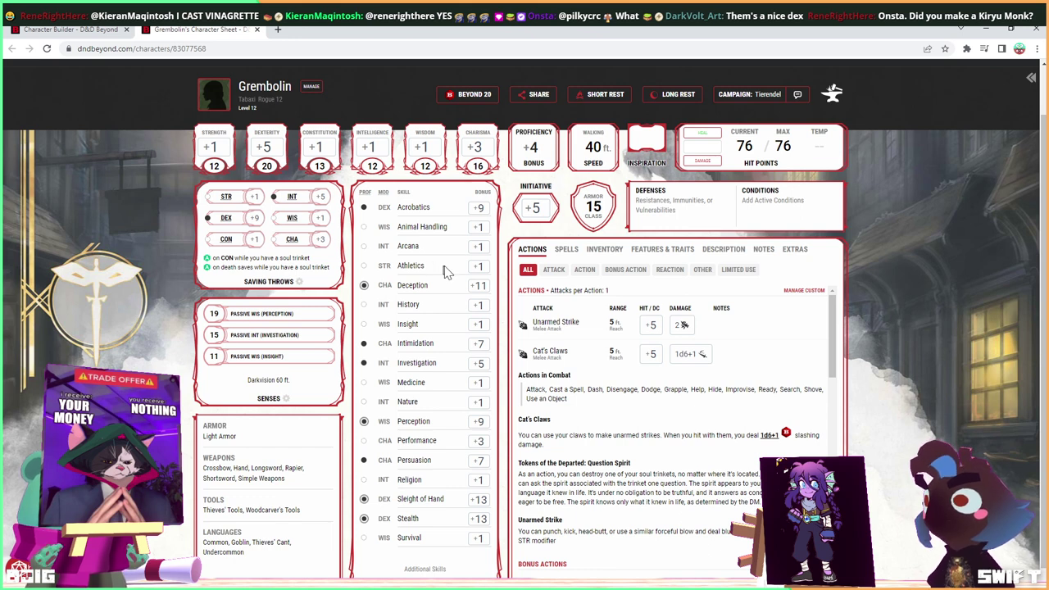
double_click(404, 305)
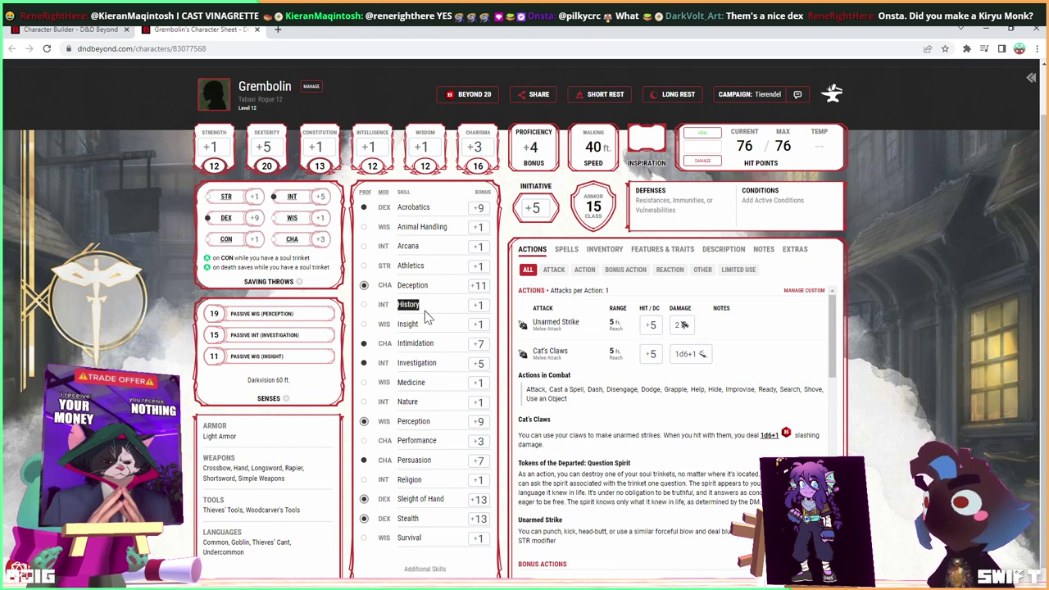
double_click(408, 246)
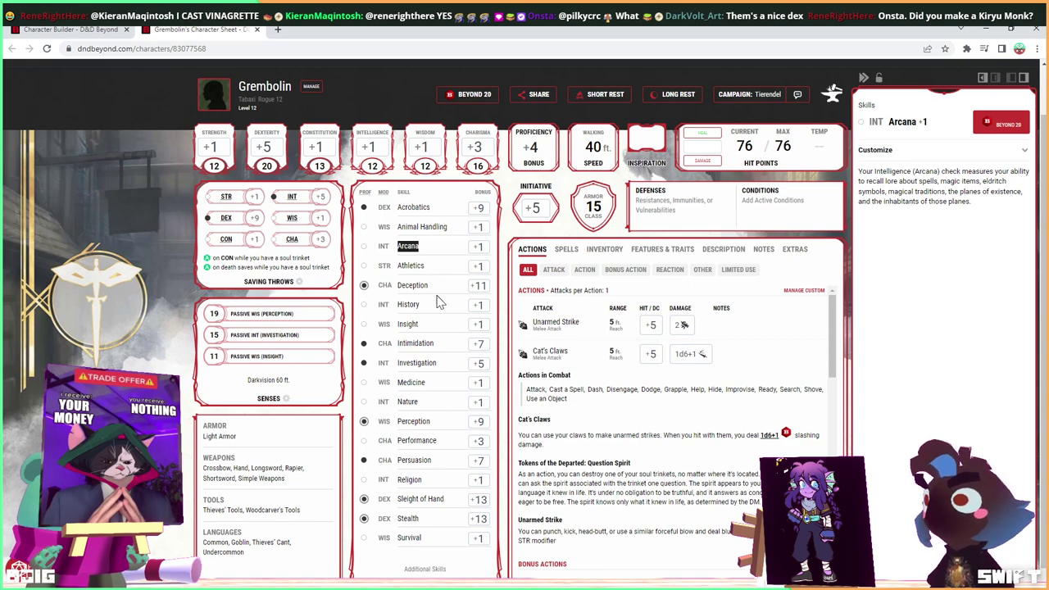
scroll(437, 304, "up", 2)
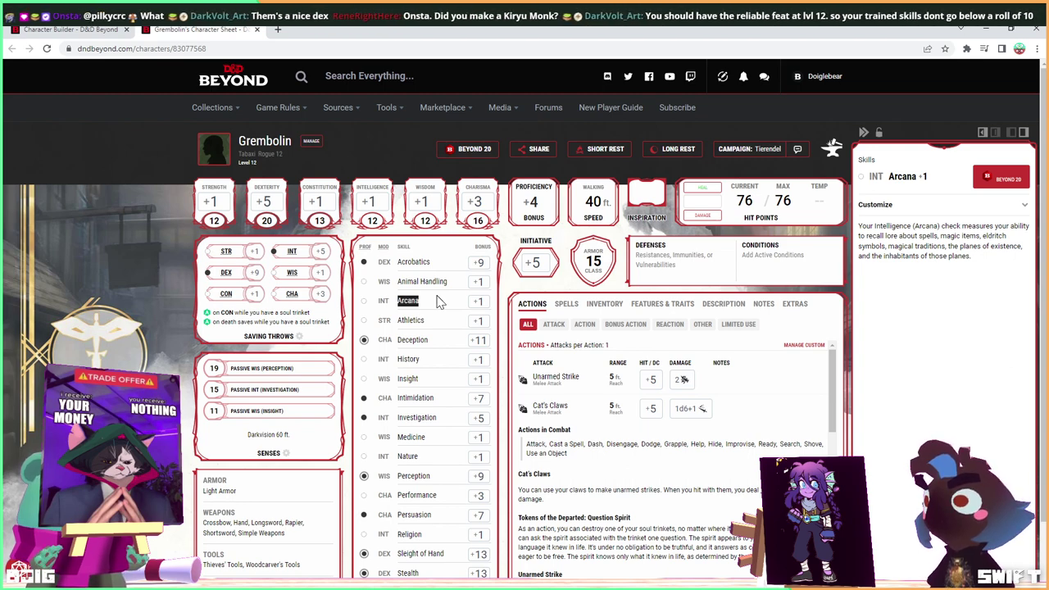
scroll(437, 304, "down", 2)
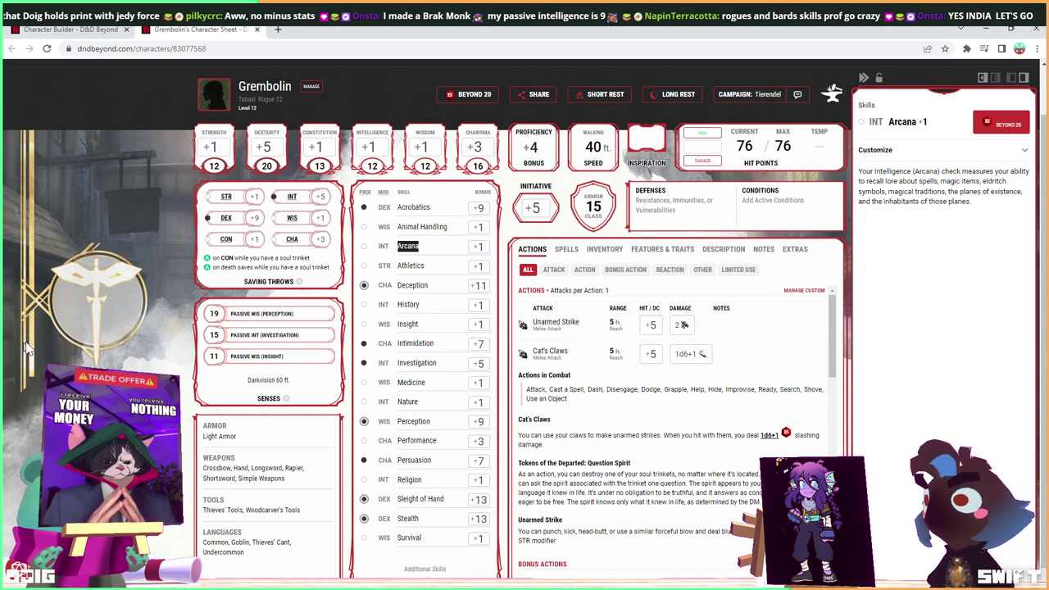
mouse_move(278, 143)
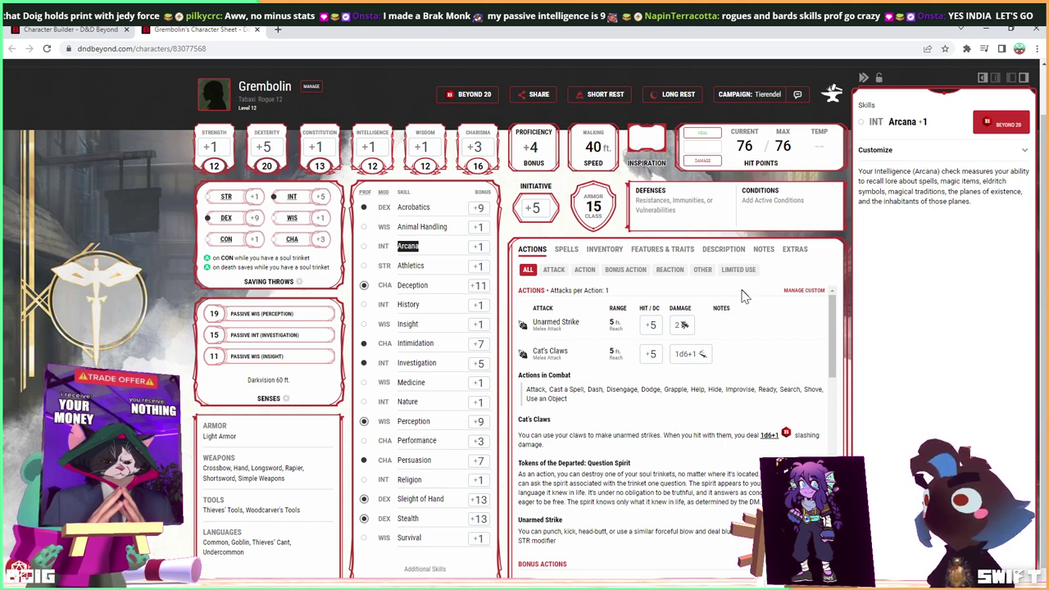
scroll(518, 328, "up", 1)
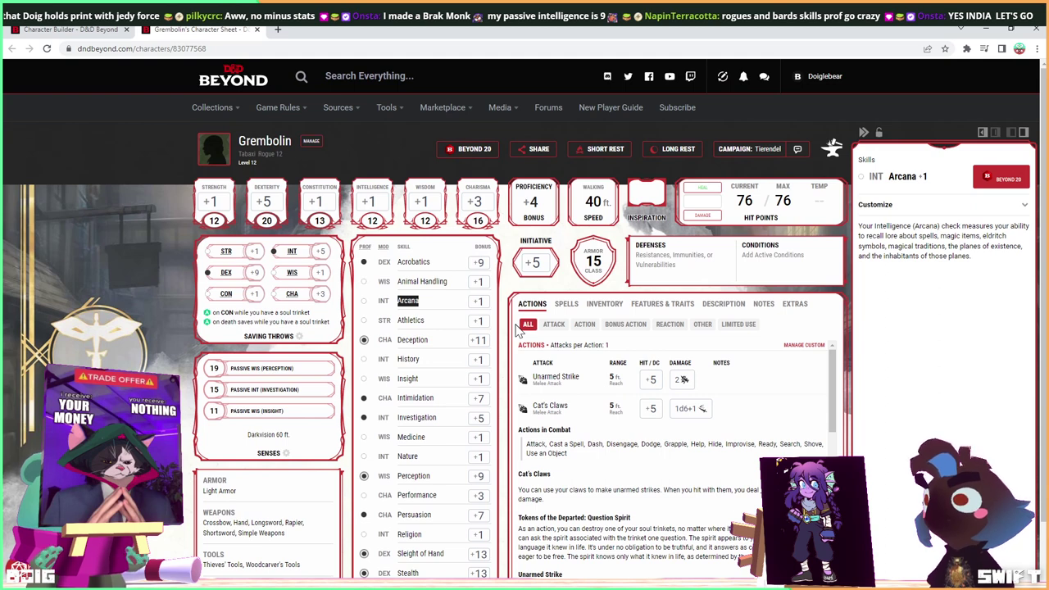
View the sheet appearance options with the current portrait, frame, theme and backdrop, and close them without making changes.
left_click(214, 156)
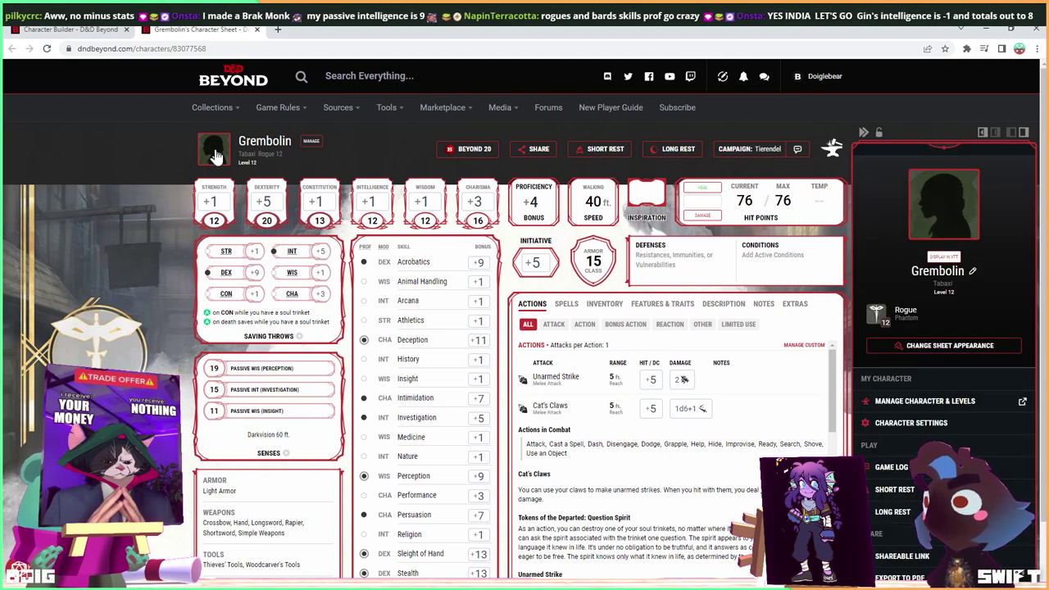
left_click(954, 346)
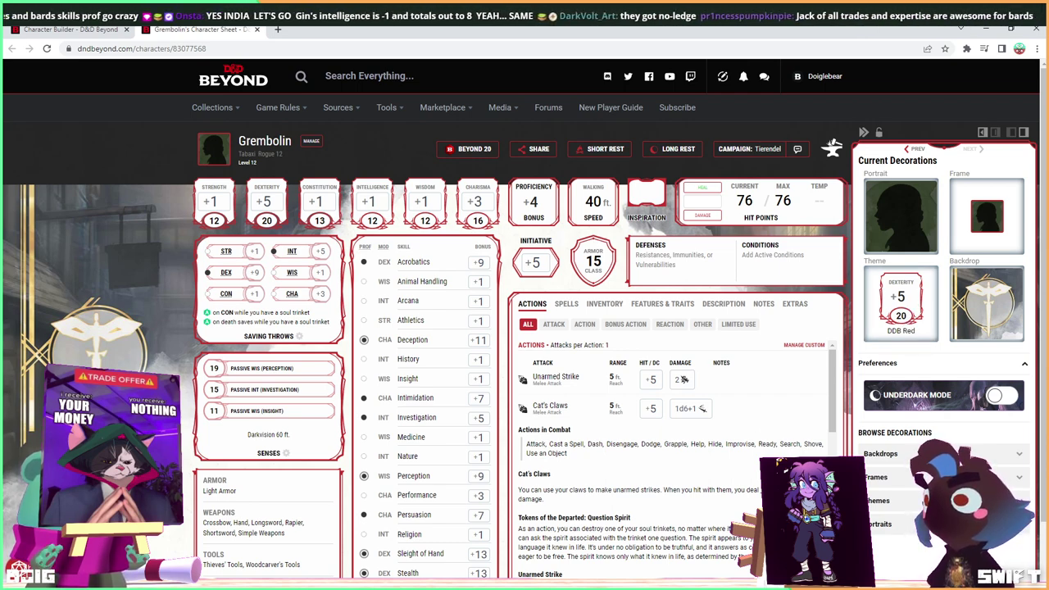
key("Escape")
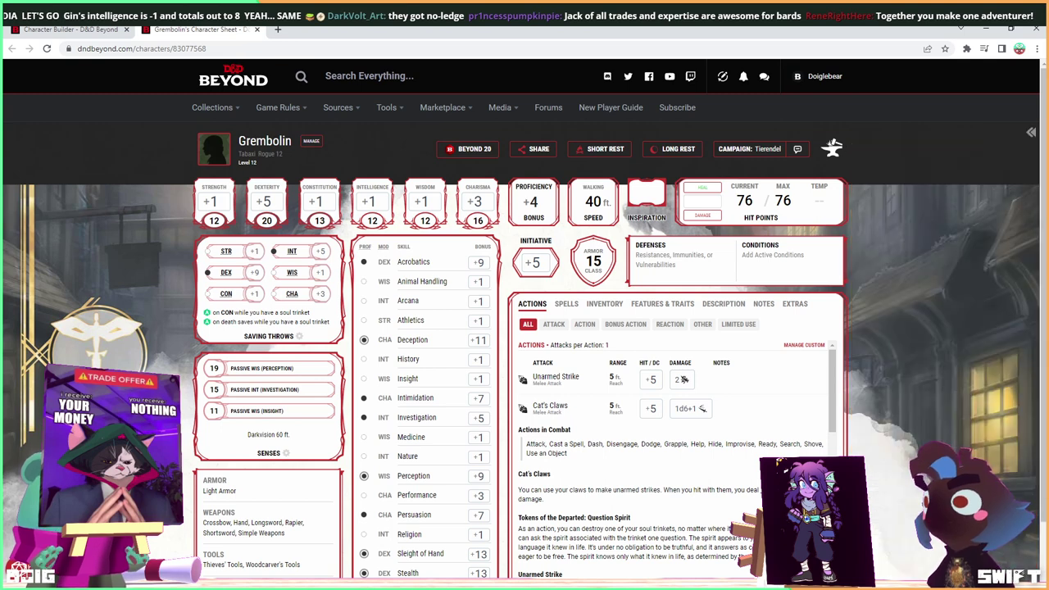
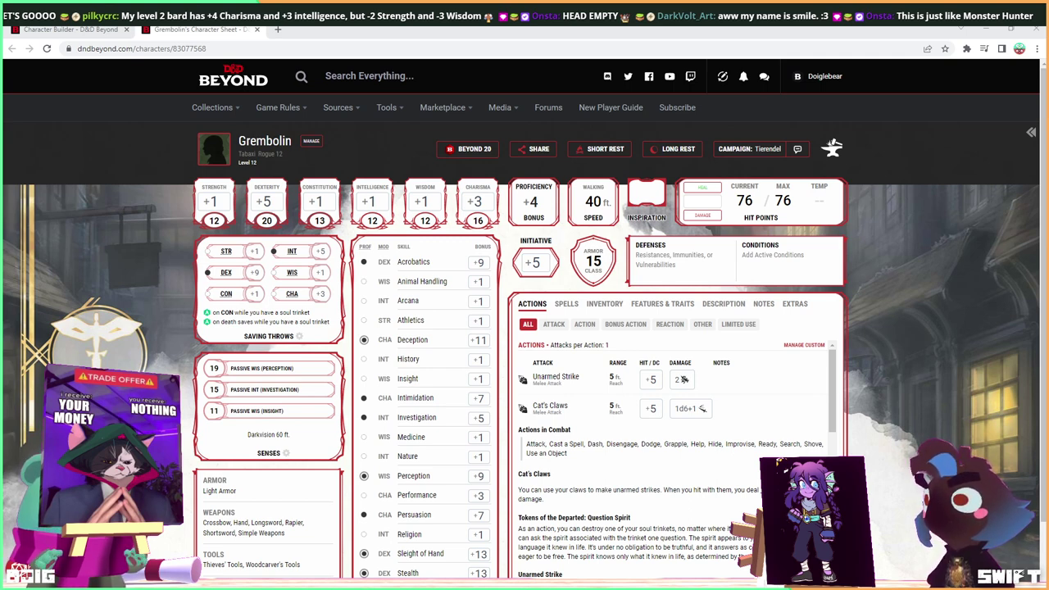
Switch to the Google Images results for "neko secret of mana", maximize the window, and preview the Flying Omelette game screenshot.
key("alt+Tab")
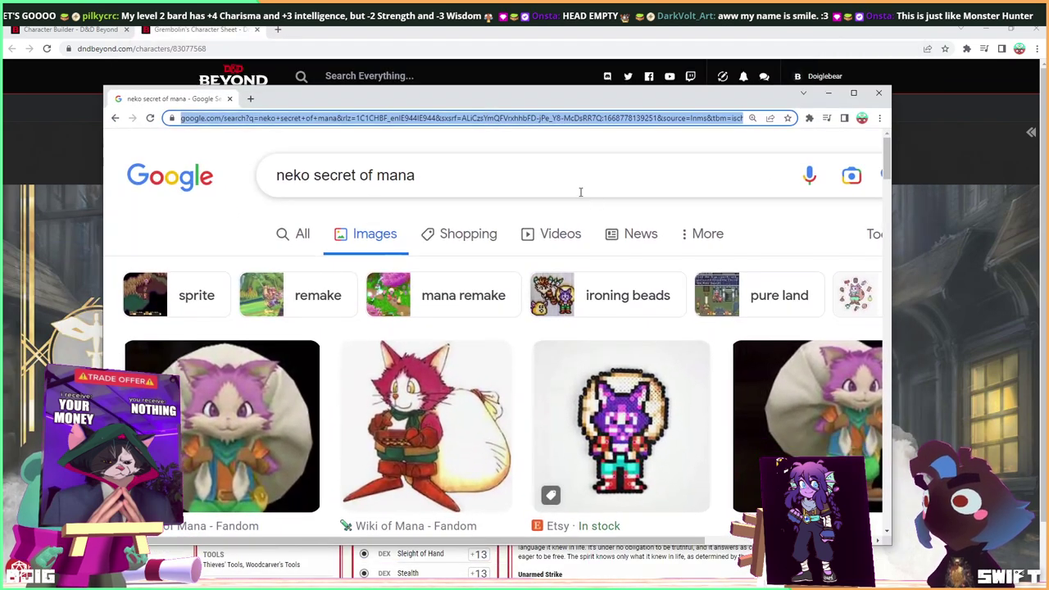
left_click(854, 93)
scroll(574, 344, "down", 2)
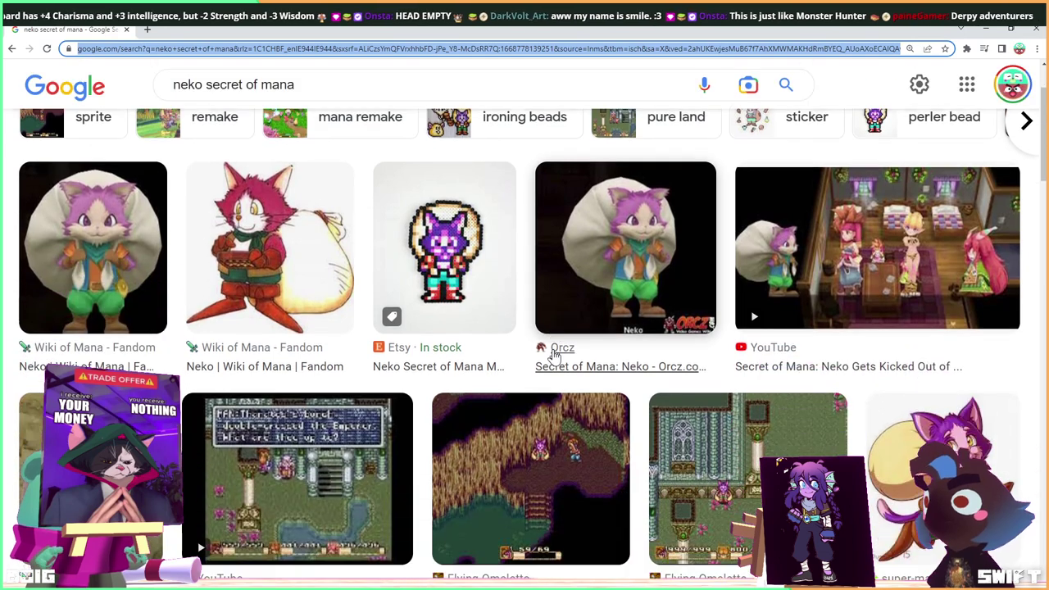
left_click(525, 446)
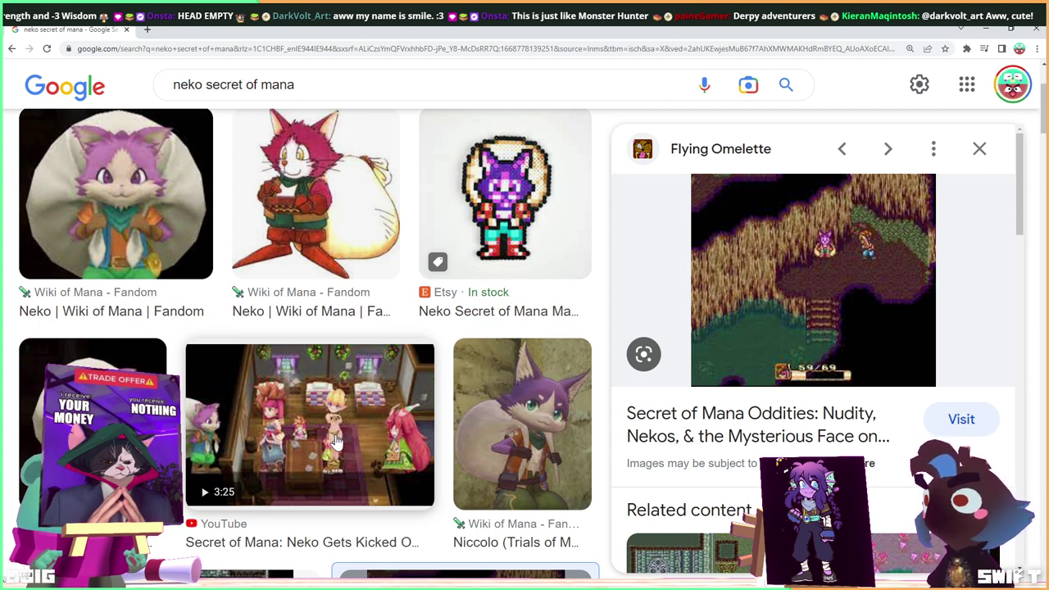
Browse the image results for Secret of Mana's Neko, examining the sprites, fan art and the "You Are: Neko" card.
scroll(375, 413, "down", 3)
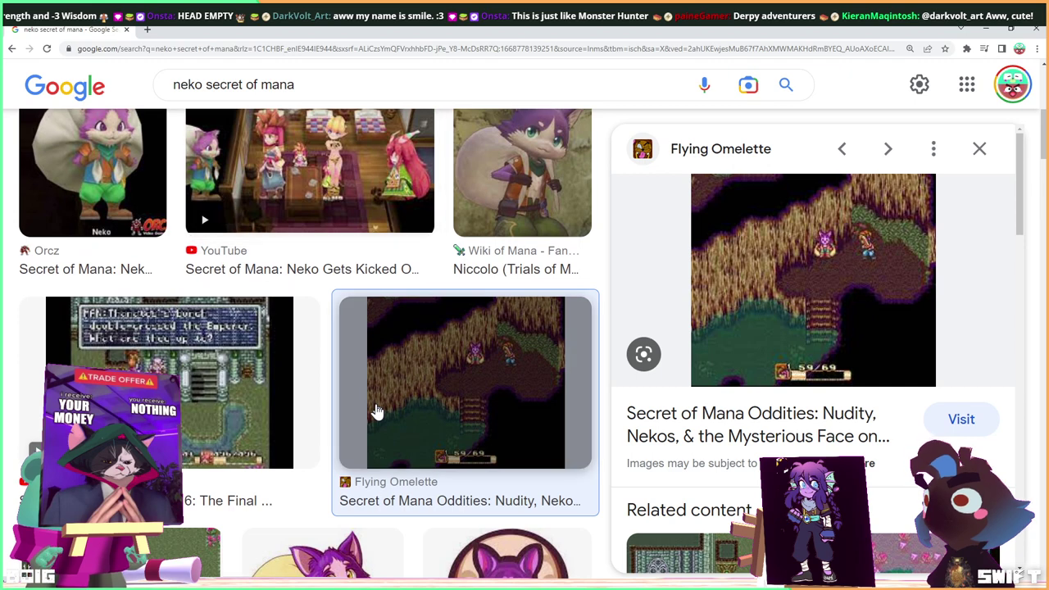
scroll(374, 413, "down", 2)
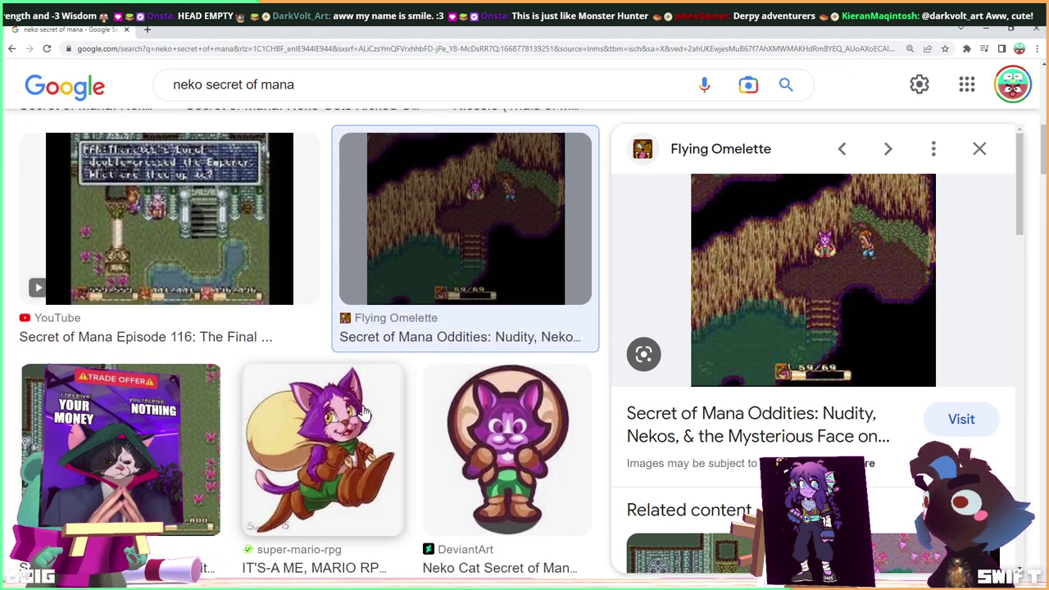
scroll(362, 414, "down", 1)
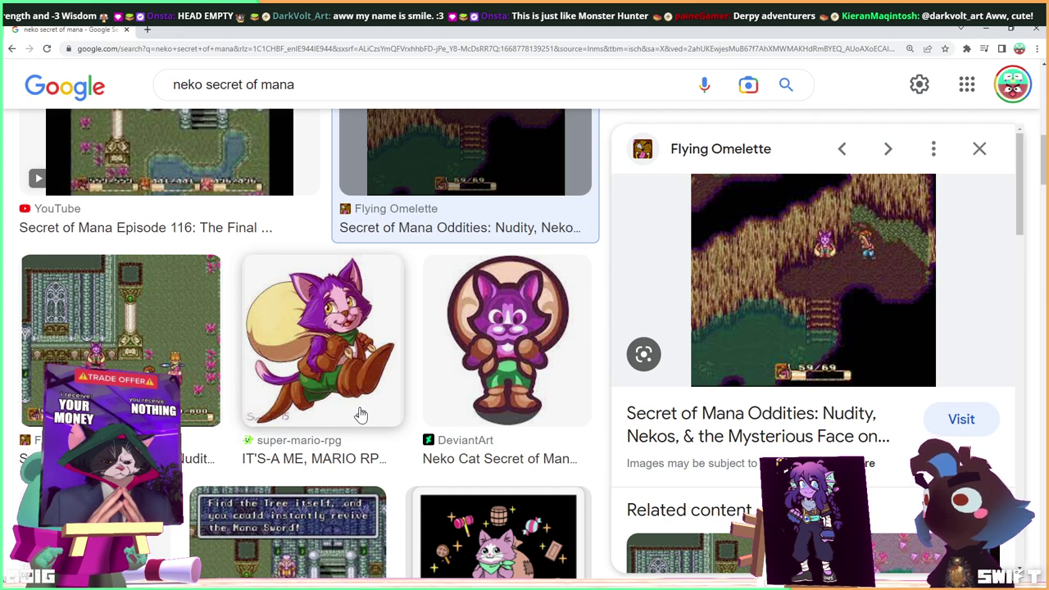
scroll(361, 414, "down", 2)
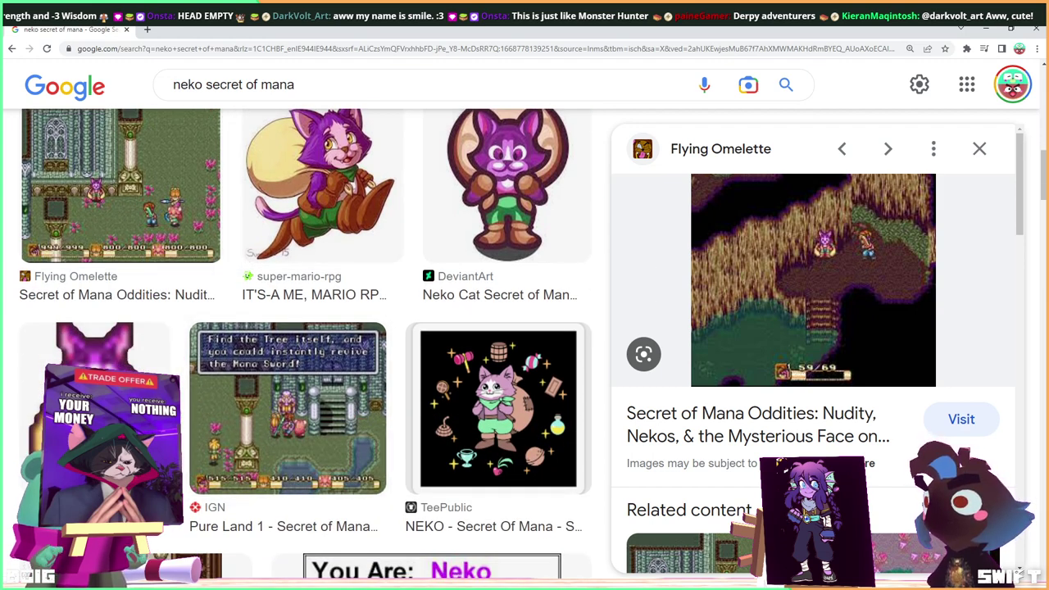
scroll(315, 308, "down", 1)
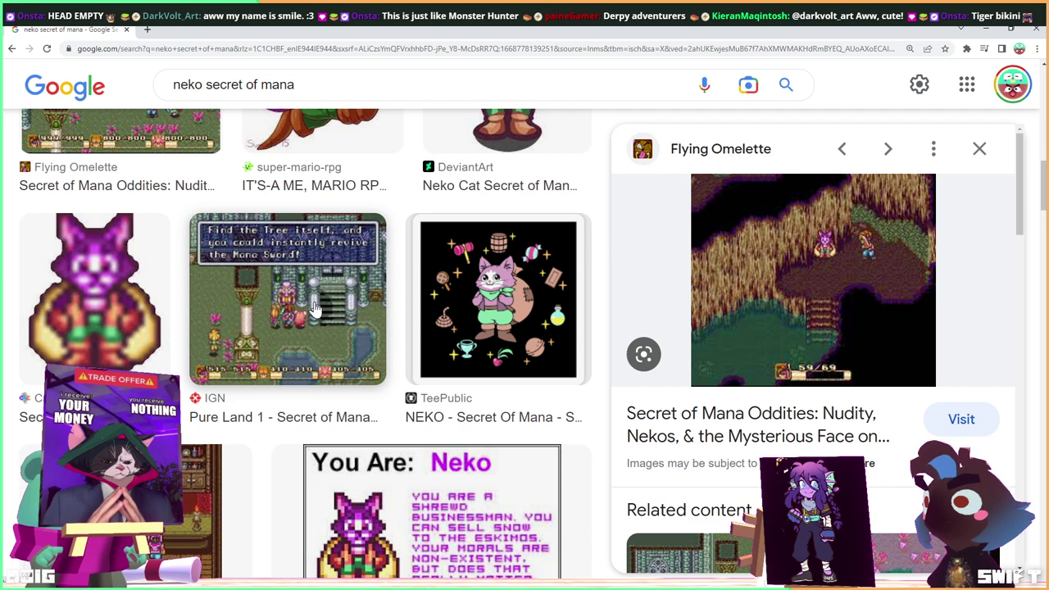
scroll(392, 336, "down", 2)
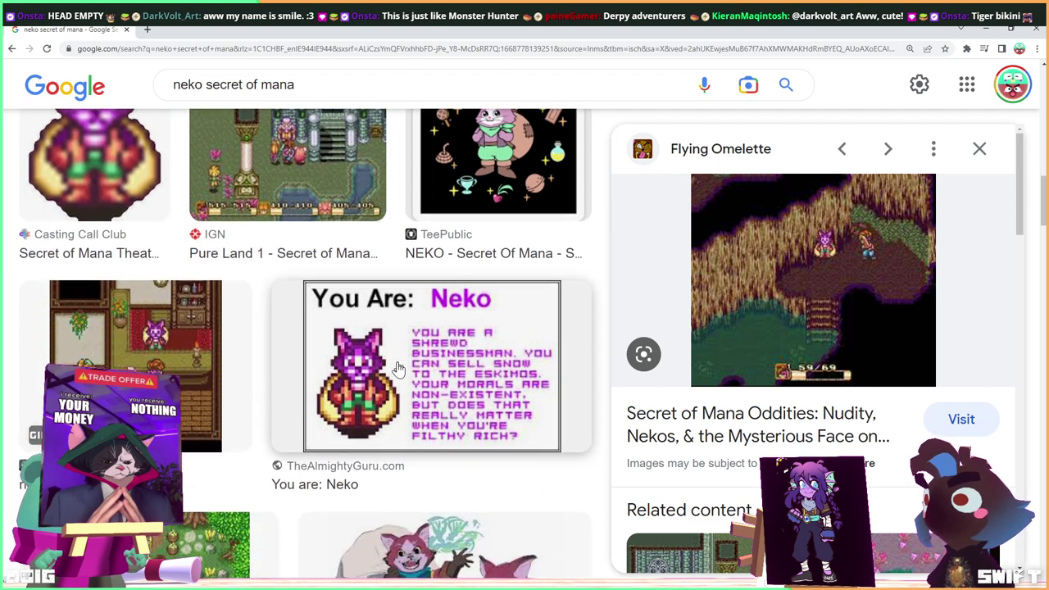
scroll(396, 335, "down", 2)
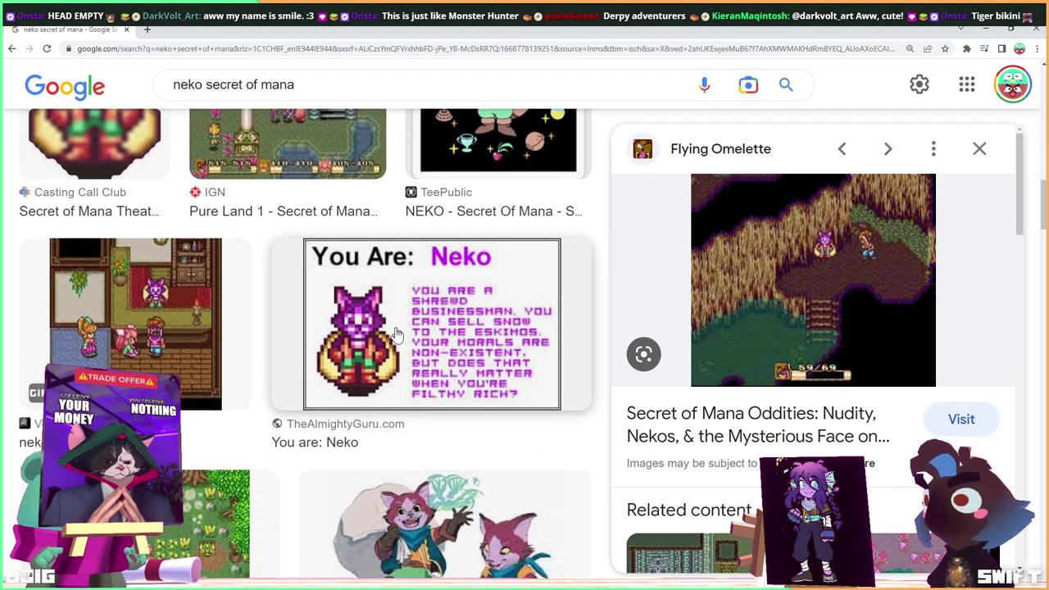
scroll(396, 335, "down", 2)
scroll(396, 334, "up", 5)
scroll(396, 335, "up", 6)
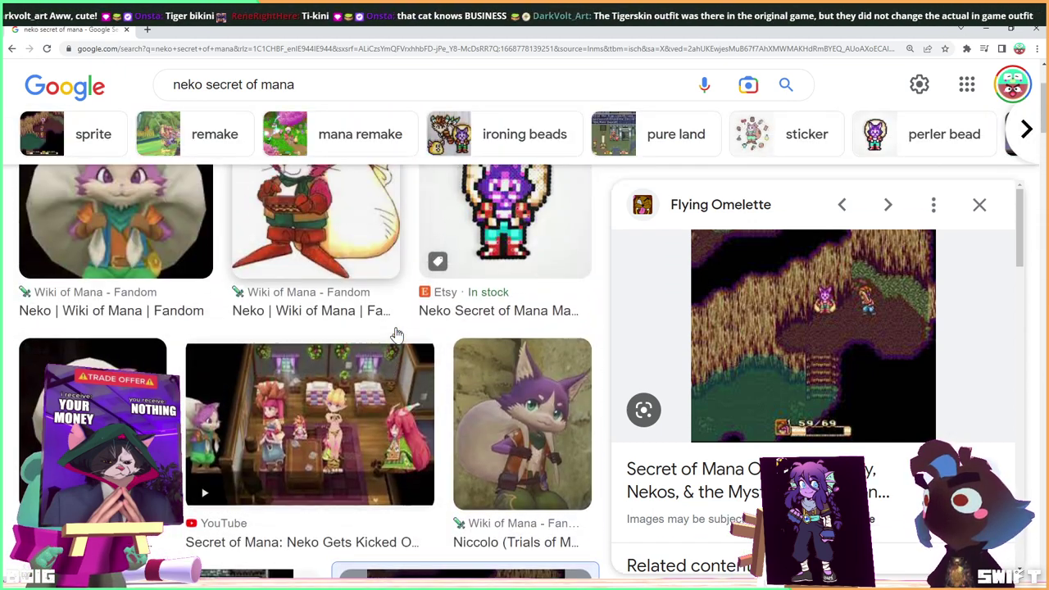
scroll(396, 334, "up", 3)
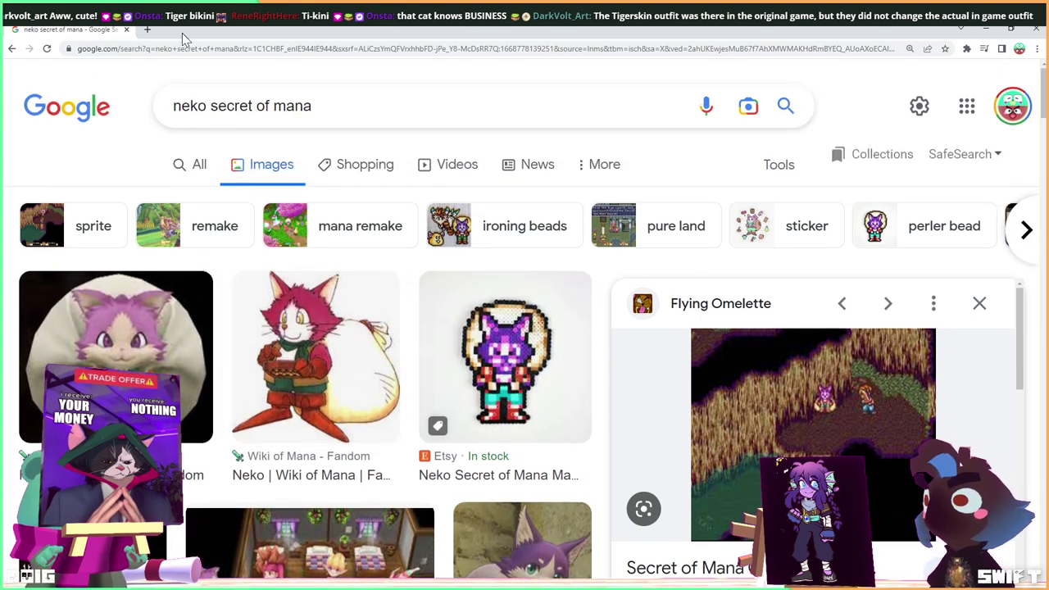
Restore and close the Google Images window, and switch to Grembolin.psd in Photoshop.
left_click_drag(277, 31, 393, 82)
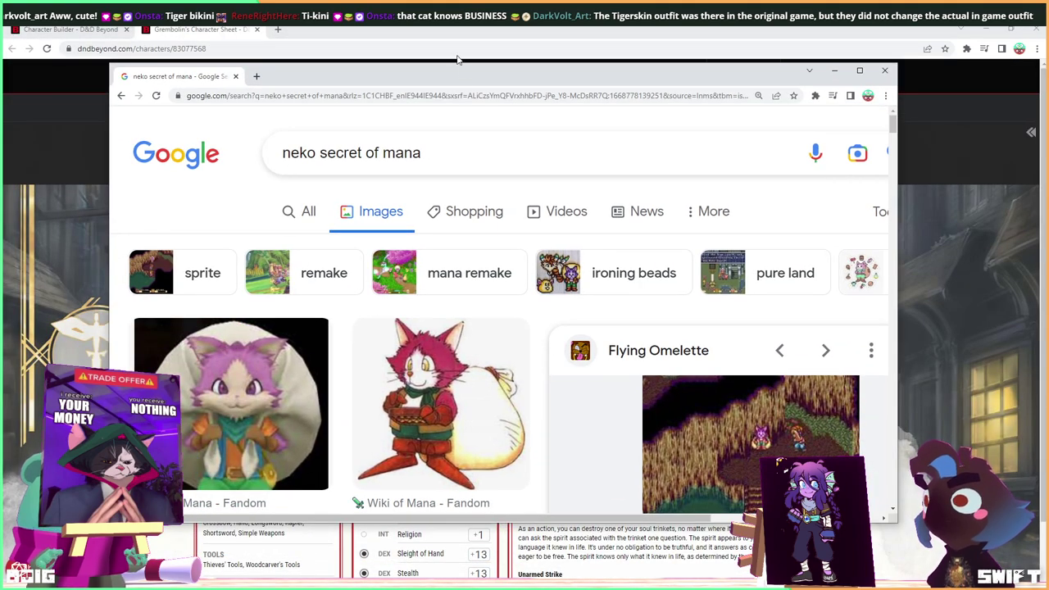
key("ctrl+w")
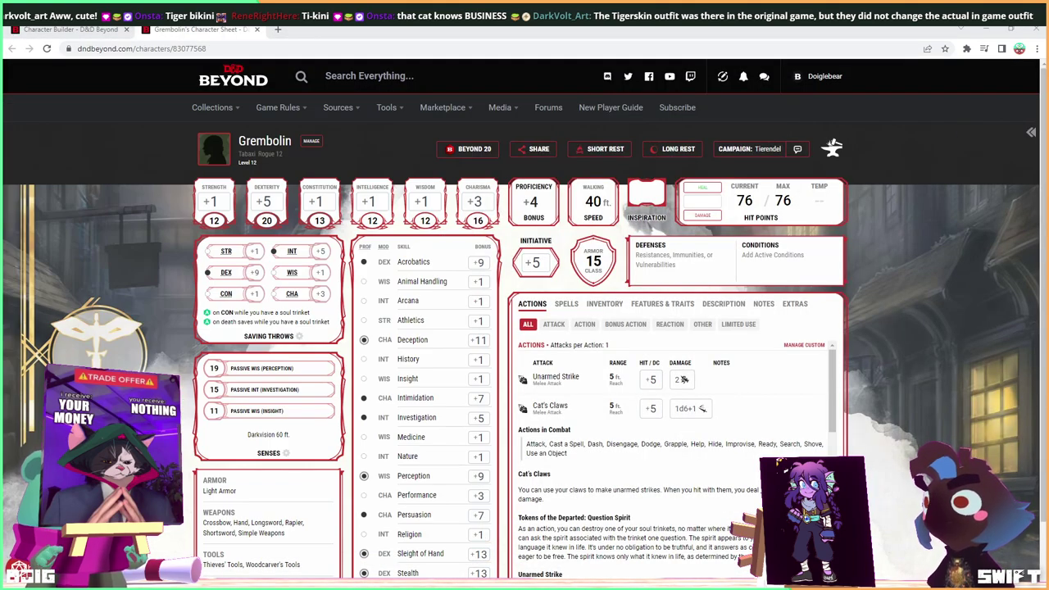
mouse_move(656, 586)
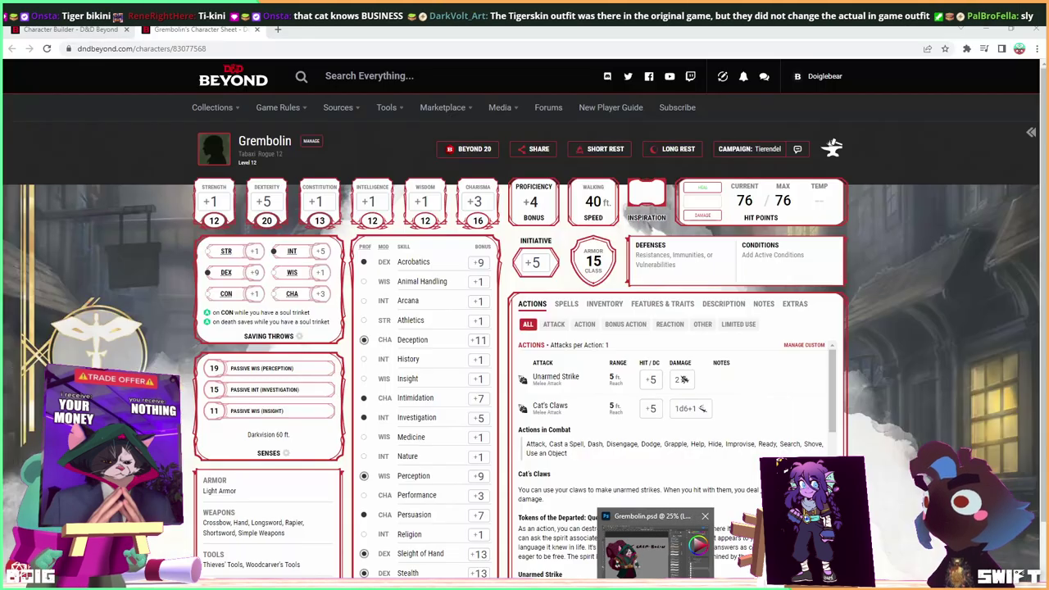
left_click(656, 545)
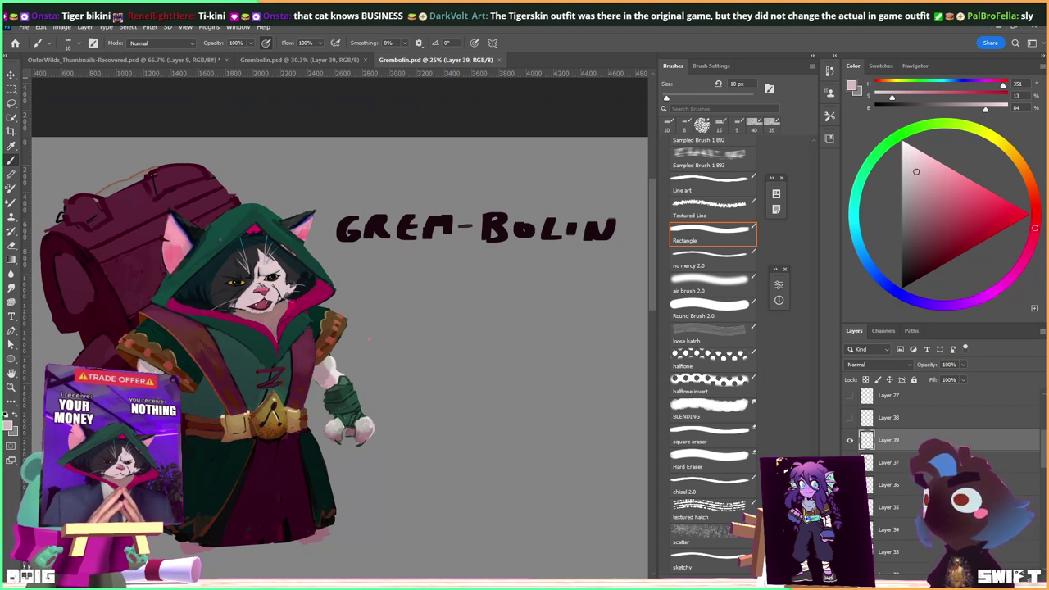
Toggle Layer 39's visibility repeatedly to compare the open and closed mouth, and leave the layer hidden.
left_click(850, 441)
left_click(850, 441)
left_click(850, 441)
left_click(850, 441)
left_click(850, 441)
left_click(851, 441)
left_click(850, 441)
left_click(850, 441)
left_click(850, 441)
left_click(850, 441)
left_click(850, 441)
left_click(850, 441)
left_click(850, 441)
left_click(851, 441)
left_click(850, 442)
left_click(850, 442)
left_click(851, 441)
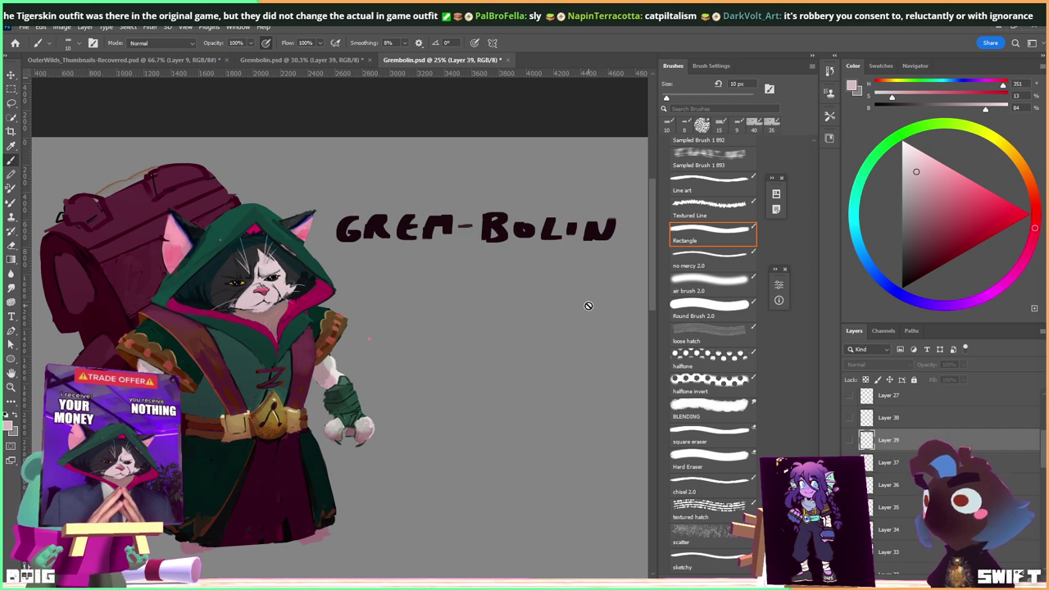
Try lassoing the GREM-BOLIN lettering on Layer 31, drop the selection, and fully lock that layer.
key("v")
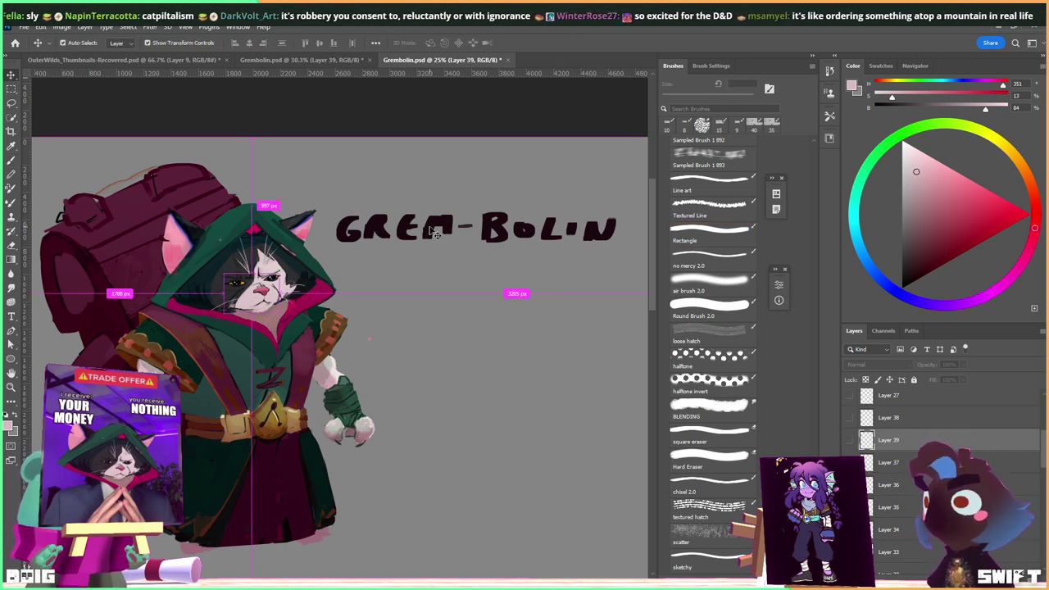
left_click(435, 234, "ctrl")
key("l")
mouse_move(334, 180)
left_mouse_down()
mouse_move(330, 244)
mouse_move(370, 259)
mouse_move(607, 263)
mouse_move(630, 207)
mouse_move(500, 166)
left_mouse_up()
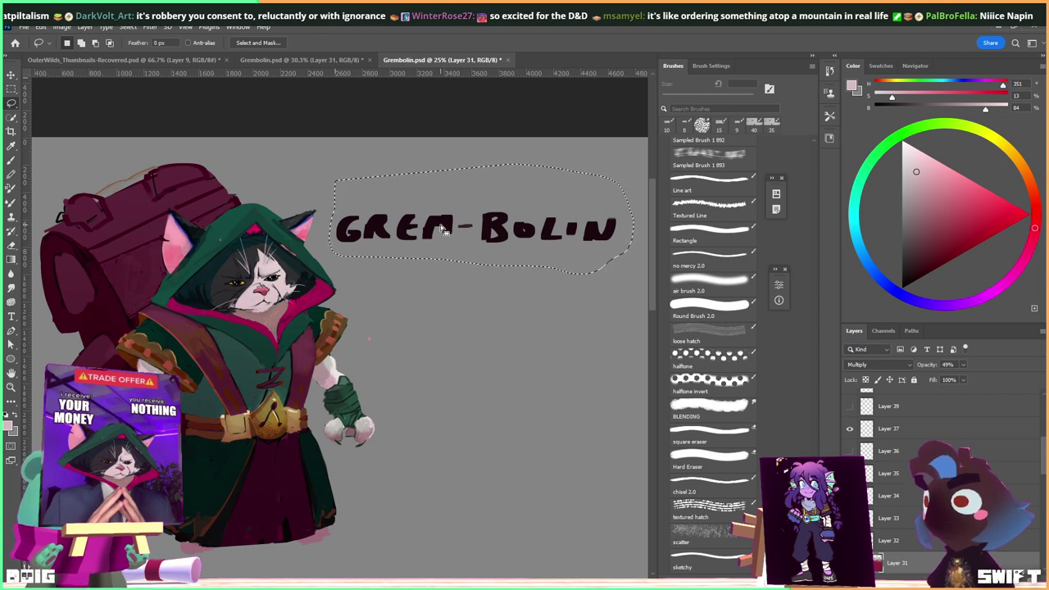
key("ctrl+d")
left_click(914, 379)
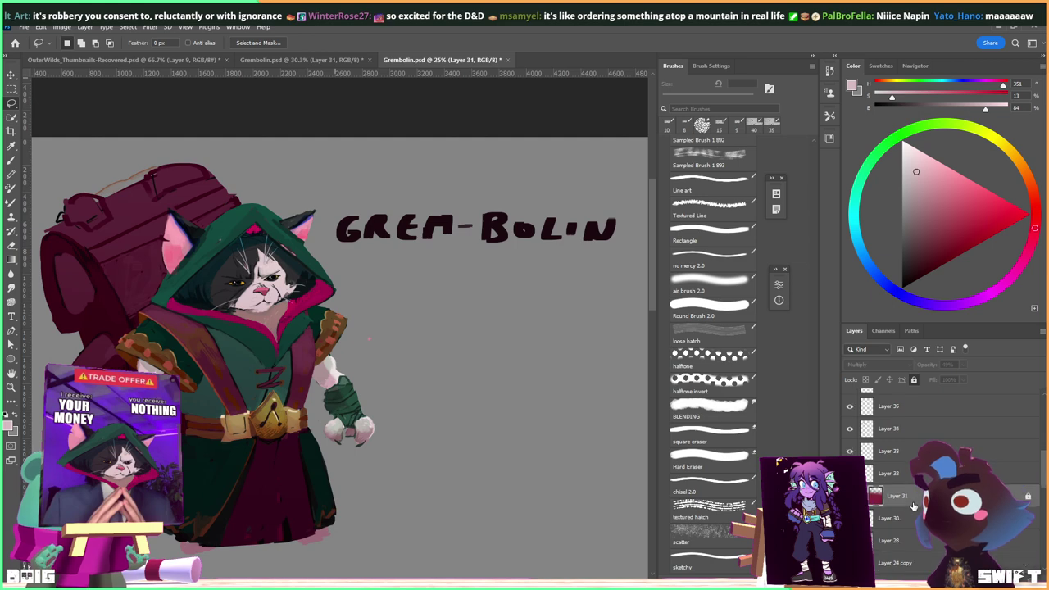
Lasso the GREM-BOLIN lettering on Layer 30, delete it, and clear the selection.
scroll(877, 492, "down", 3)
left_click(878, 451)
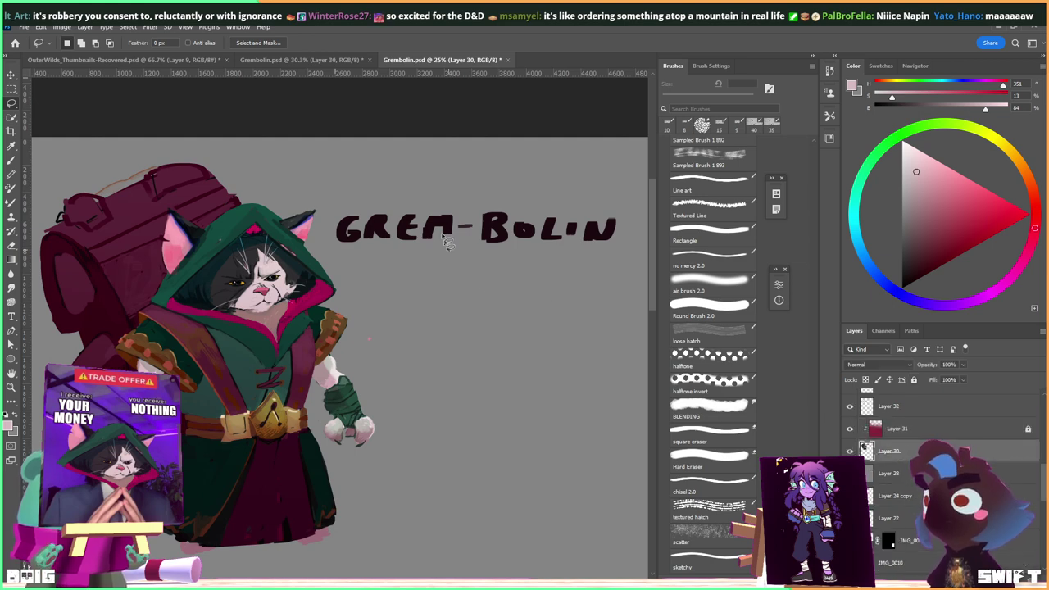
mouse_move(346, 177)
left_mouse_down()
mouse_move(325, 247)
mouse_move(419, 263)
mouse_move(594, 264)
mouse_move(621, 237)
mouse_move(618, 185)
mouse_move(427, 177)
left_mouse_up()
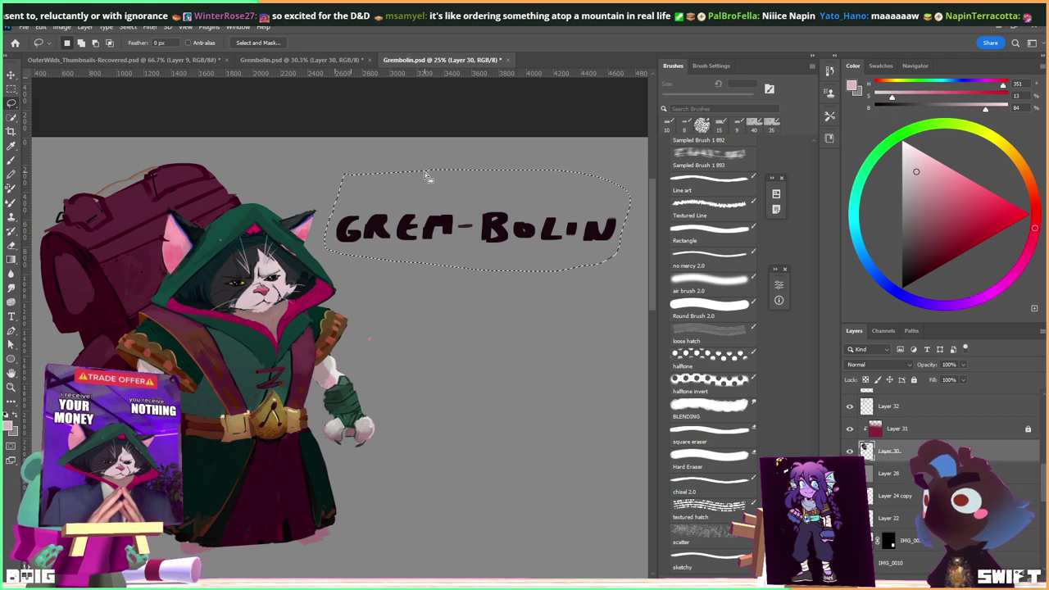
key("Delete")
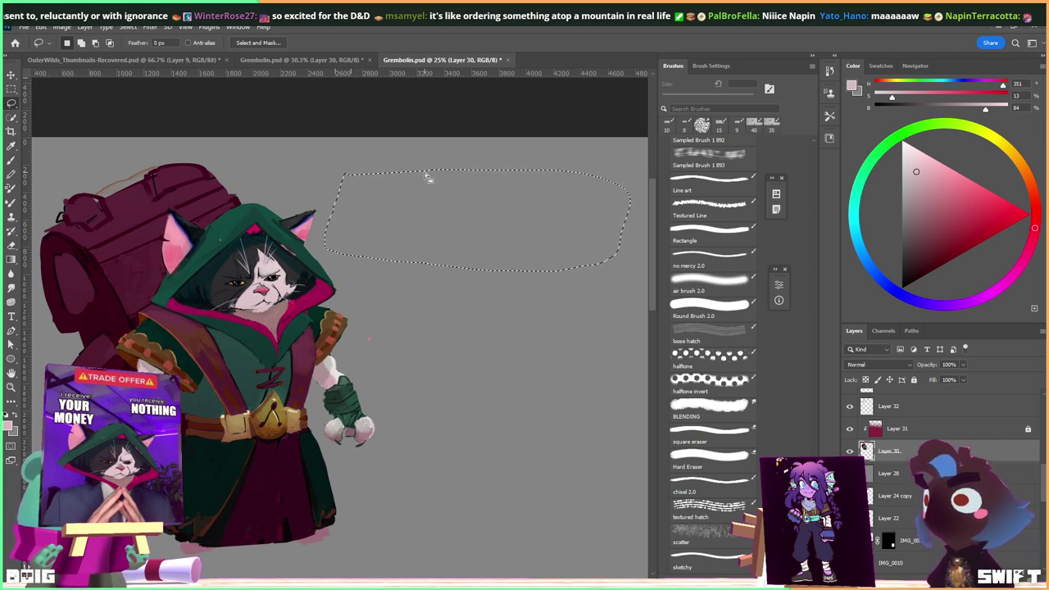
key("ctrl+d")
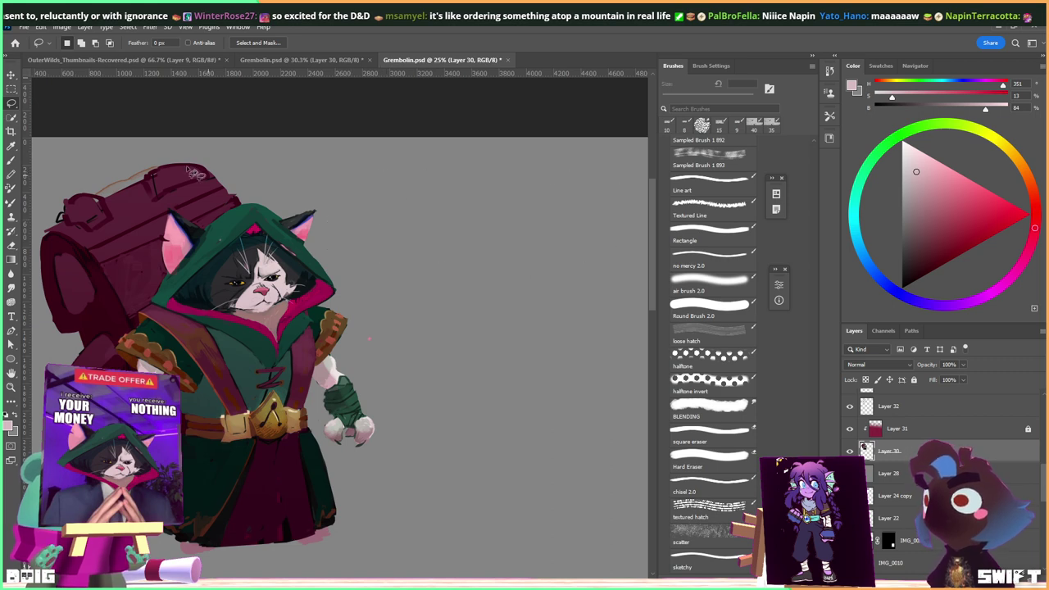
Remove the stray sketch lines above the backpack and around its small upper bundle on Layer 30 using lasso selections.
mouse_move(161, 170)
left_mouse_down()
mouse_move(101, 199)
mouse_move(82, 192)
mouse_move(153, 150)
left_mouse_up()
key("Delete")
key("ctrl+d")
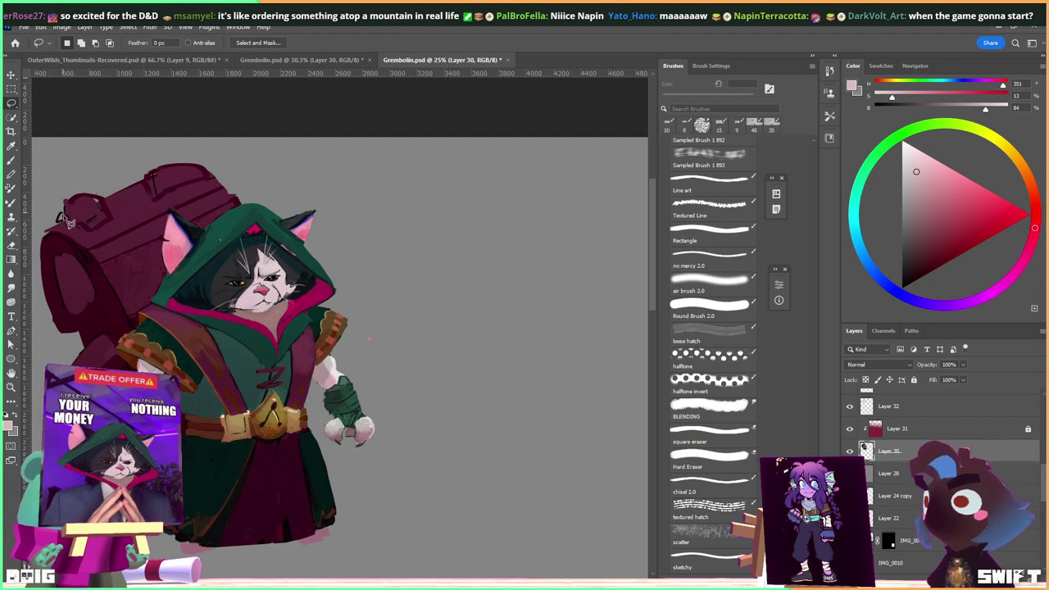
left_click_drag(48, 239, 58, 210)
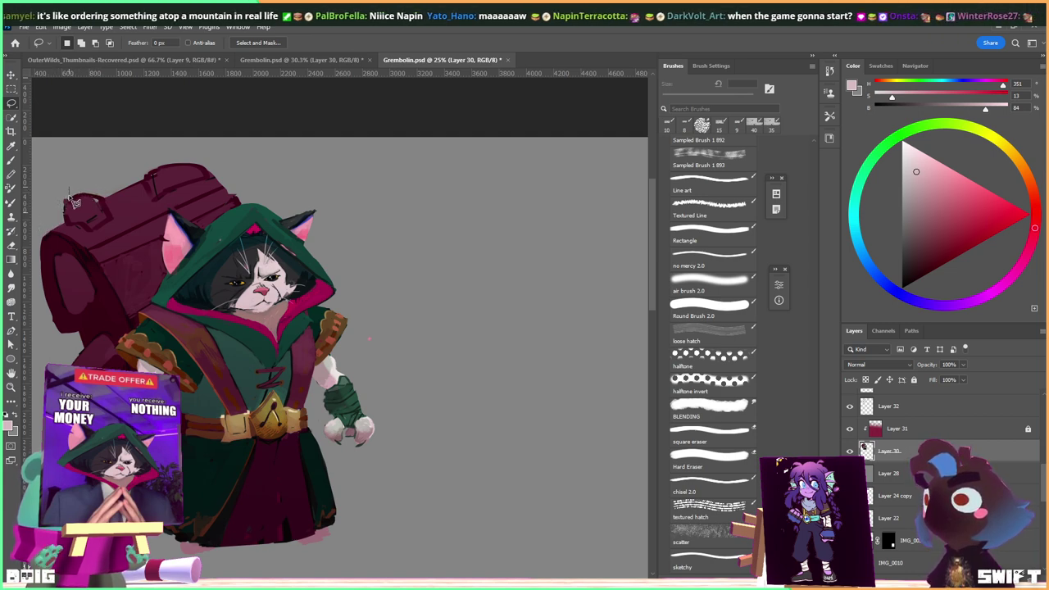
mouse_move(69, 215)
left_mouse_down()
mouse_move(57, 172)
mouse_move(72, 177)
left_mouse_up()
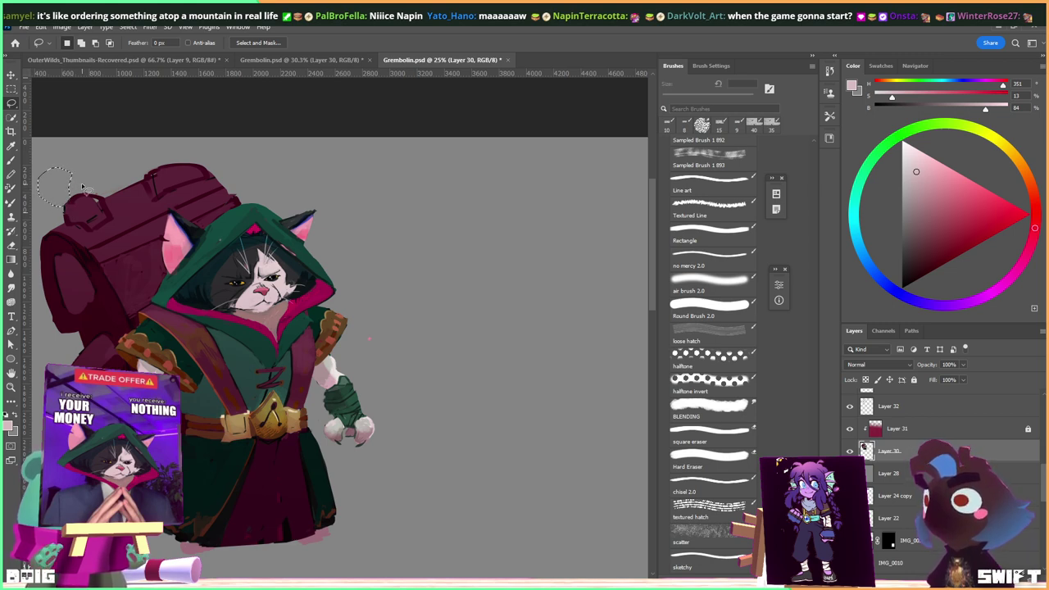
key("ctrl+d")
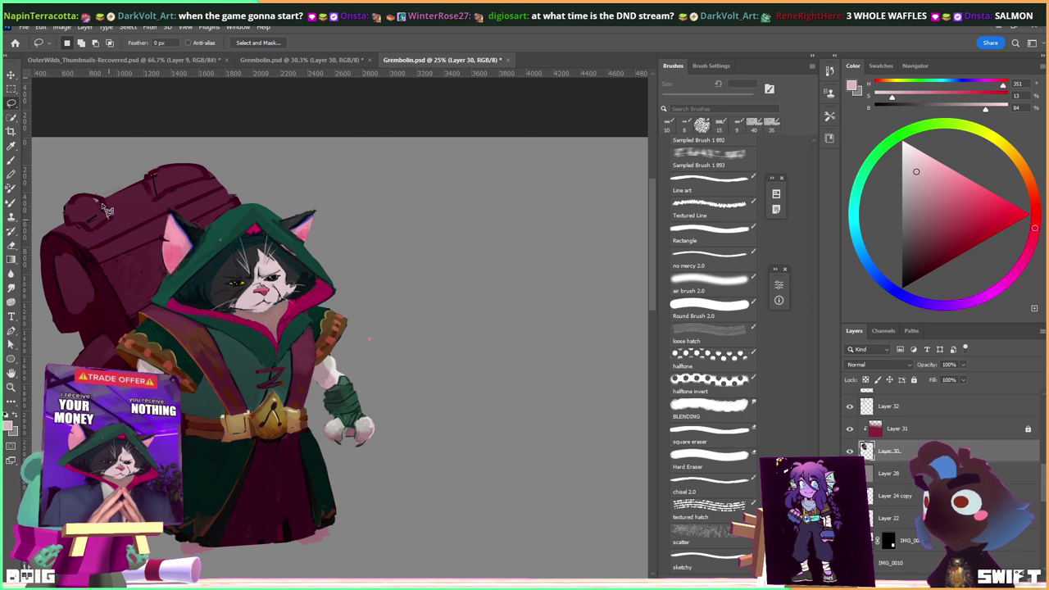
Lasso the face of the backpack's upper bundle, paint it with sampled maroon using the Rectangle brush at 125 px, and deselect.
mouse_move(105, 208)
left_mouse_down()
mouse_move(85, 207)
mouse_move(79, 228)
mouse_move(113, 228)
mouse_move(95, 222)
left_mouse_up()
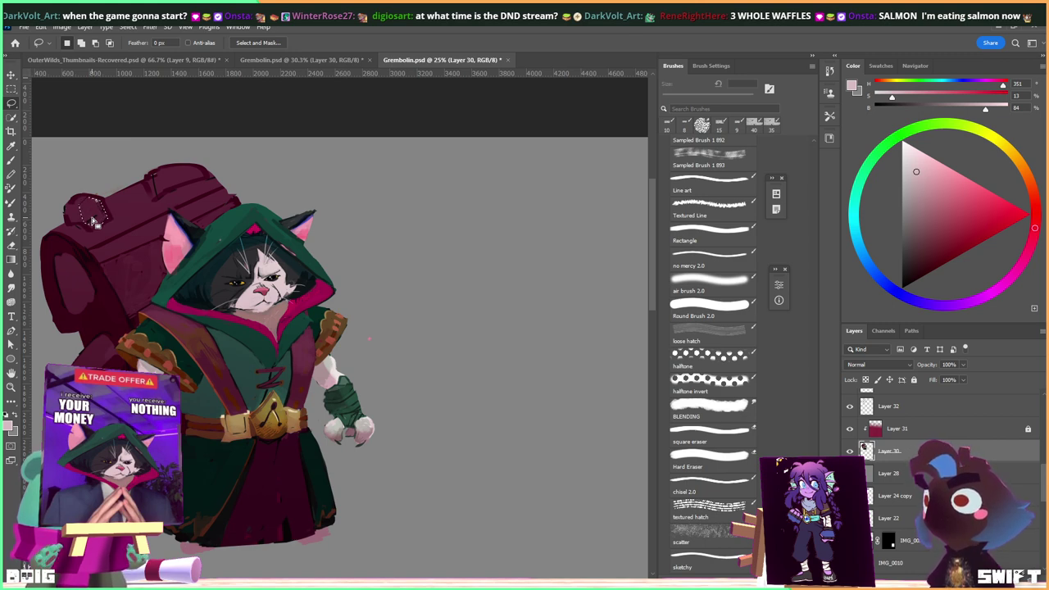
key("i")
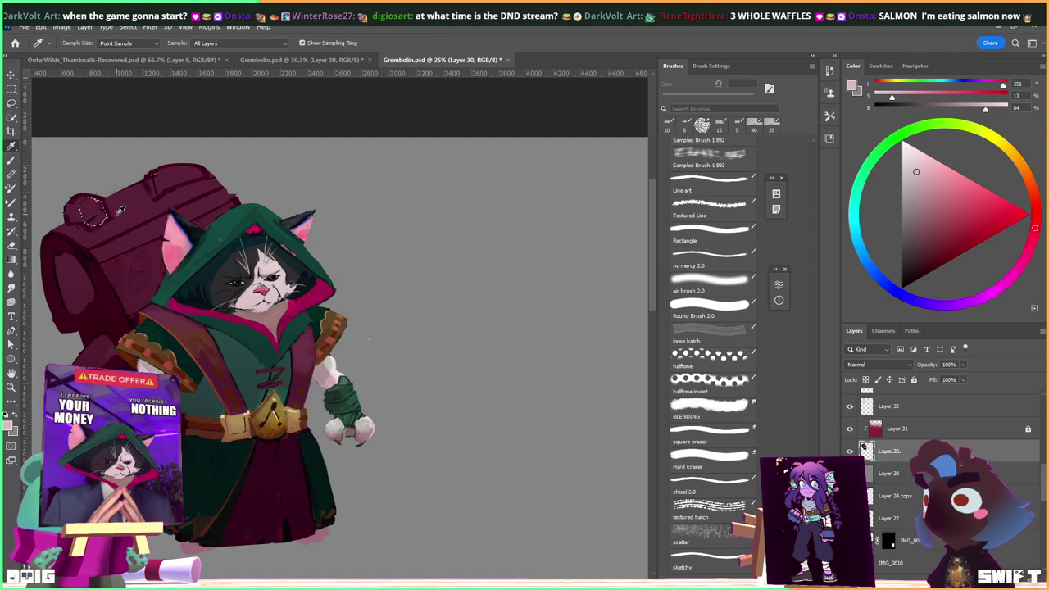
left_click(75, 207)
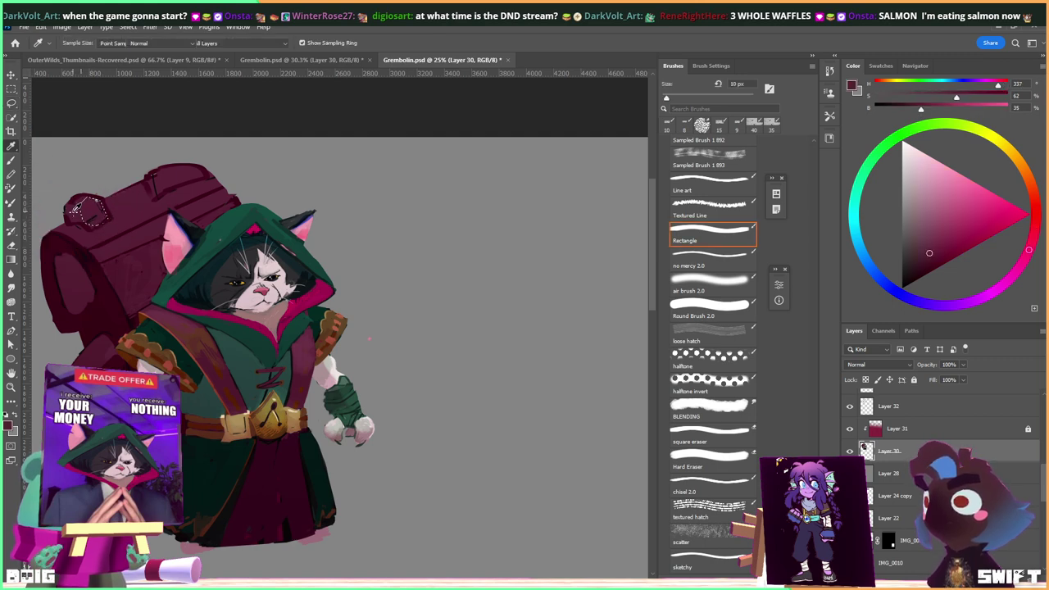
key("b")
key("bracketright")
key("bracketright")
key("bracketright")
key("bracketright")
key("bracketright")
key("bracketright")
key("bracketright")
key("bracketright")
key("bracketright")
key("bracketright")
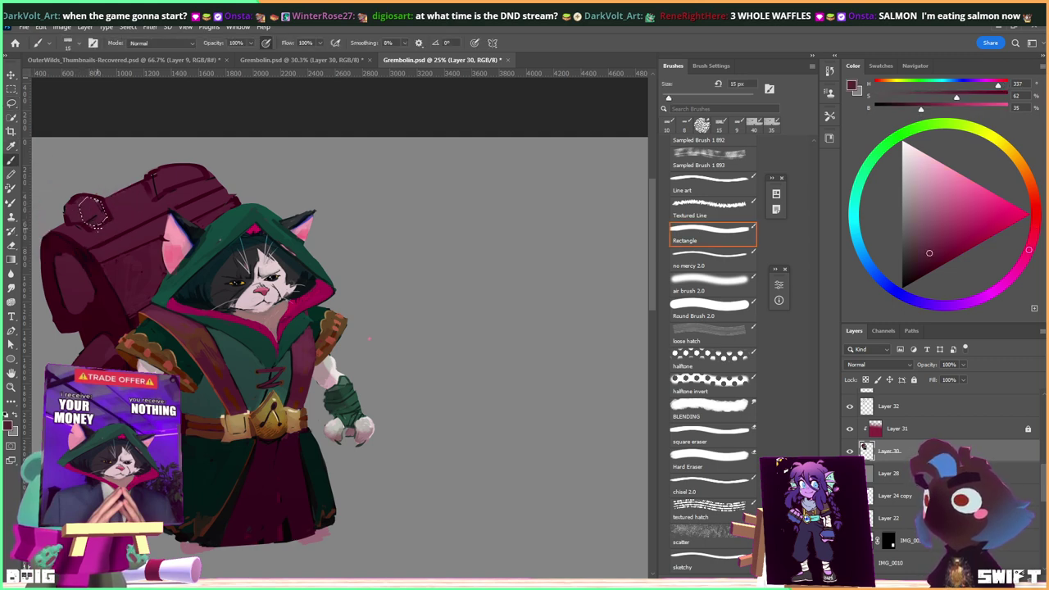
left_click(88, 221)
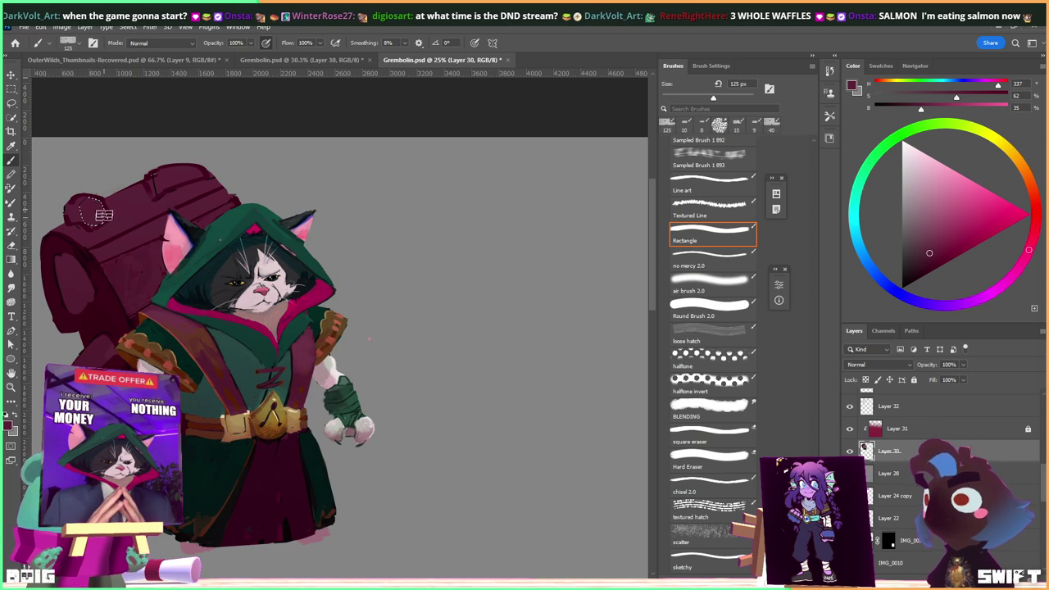
key("ctrl+d")
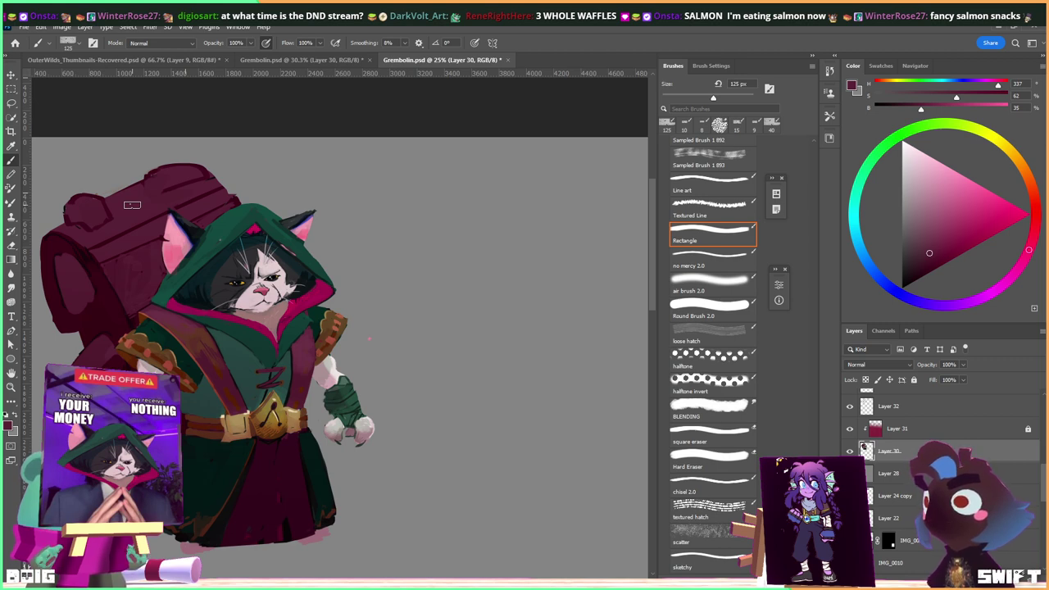
Touch up the backpack's rounded side panel with maroon tones sampled from it, and swap the foreground and background colours.
left_click(85, 280, "alt")
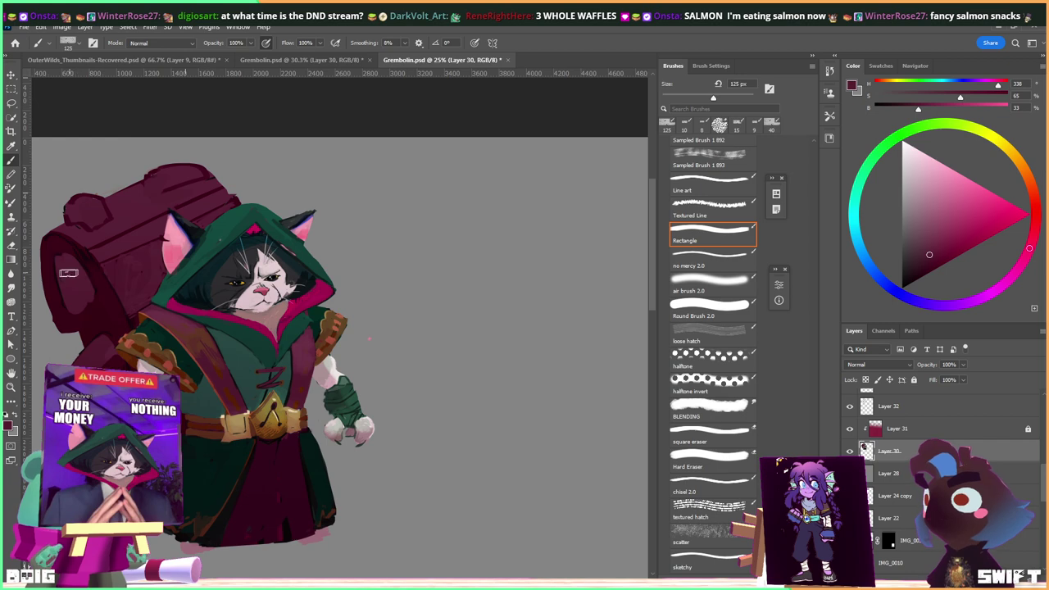
left_click(75, 269, "alt")
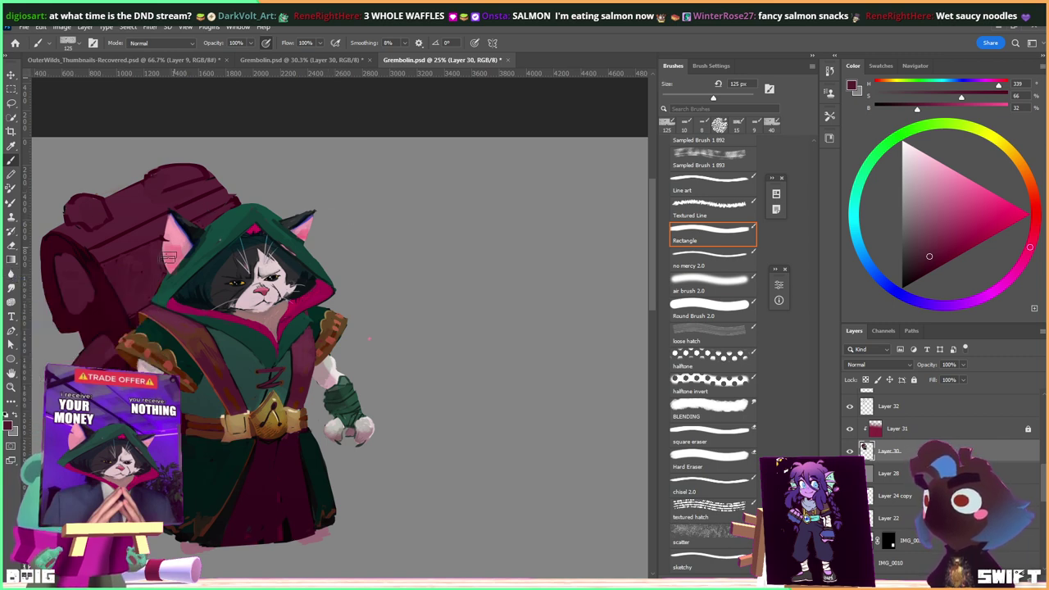
key("x")
Go through the layer stack and hide the grey background so the character stands on transparency.
scroll(328, 328, "down", 2)
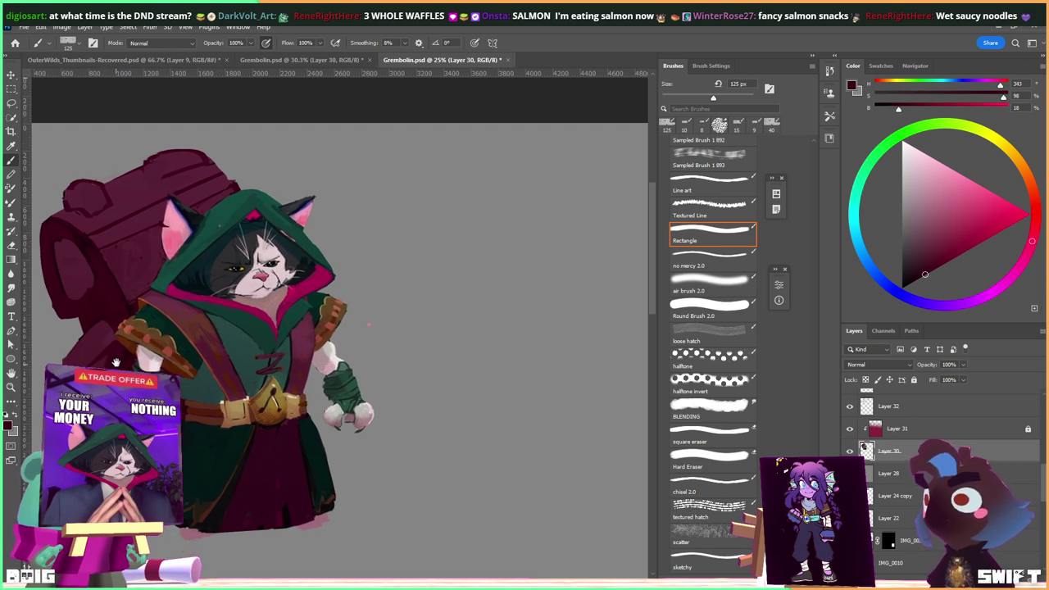
scroll(877, 448, "up", 3)
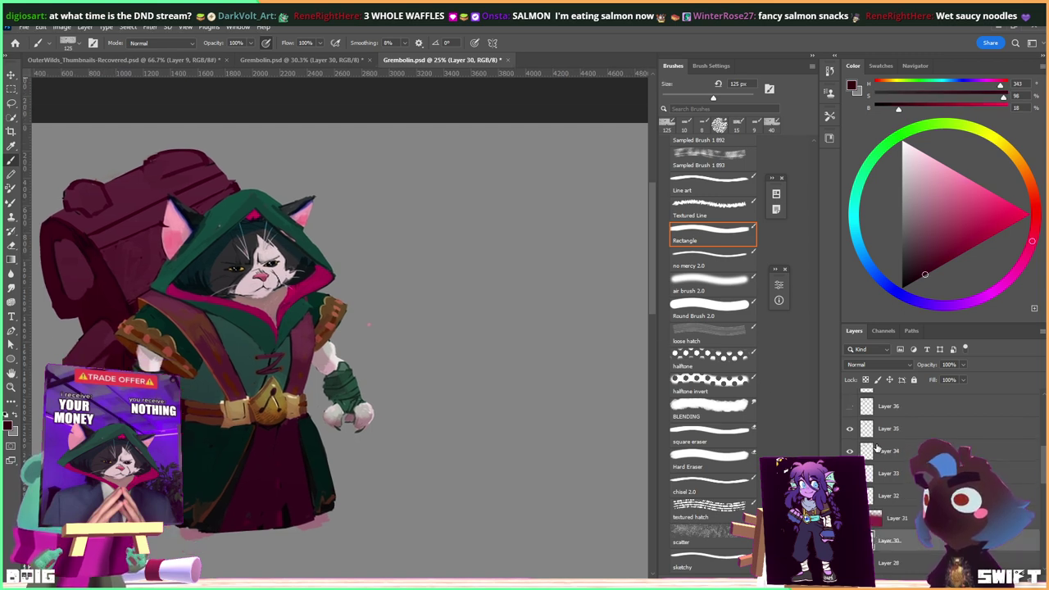
scroll(876, 447, "up", 5)
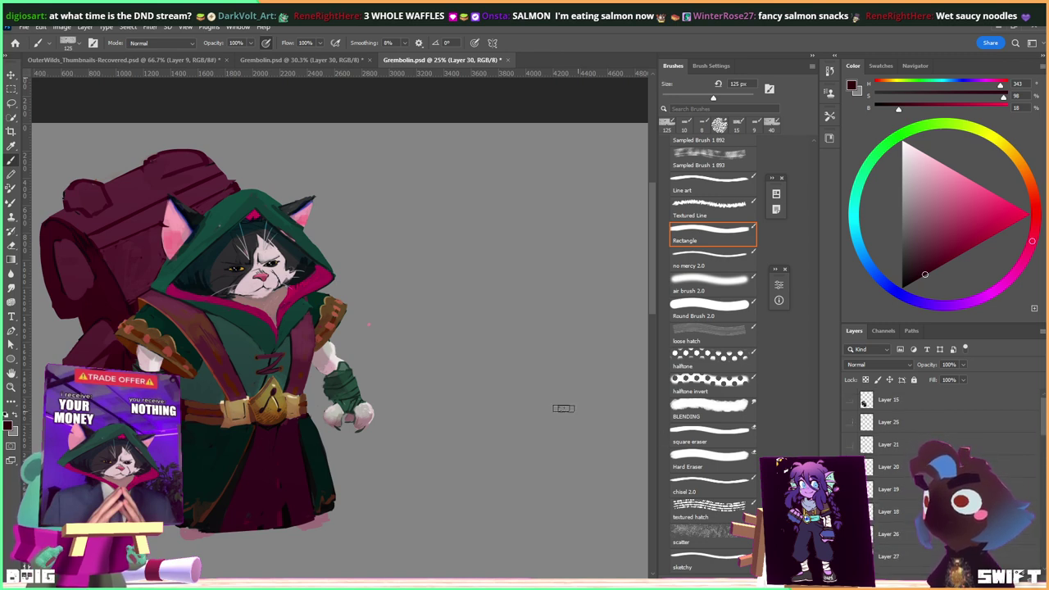
scroll(873, 456, "down", 8)
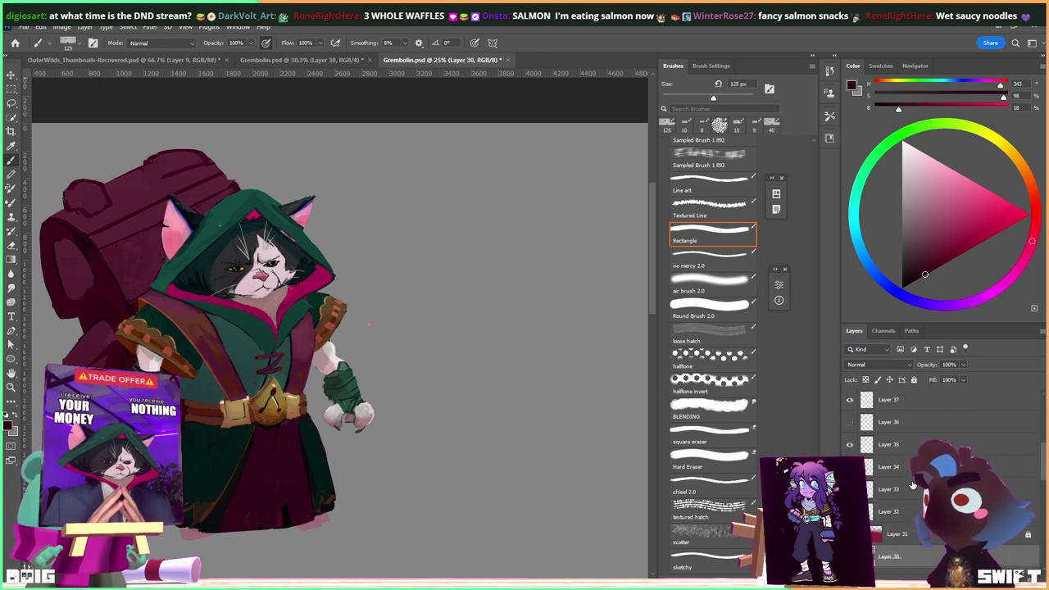
scroll(1045, 487, "down", 10)
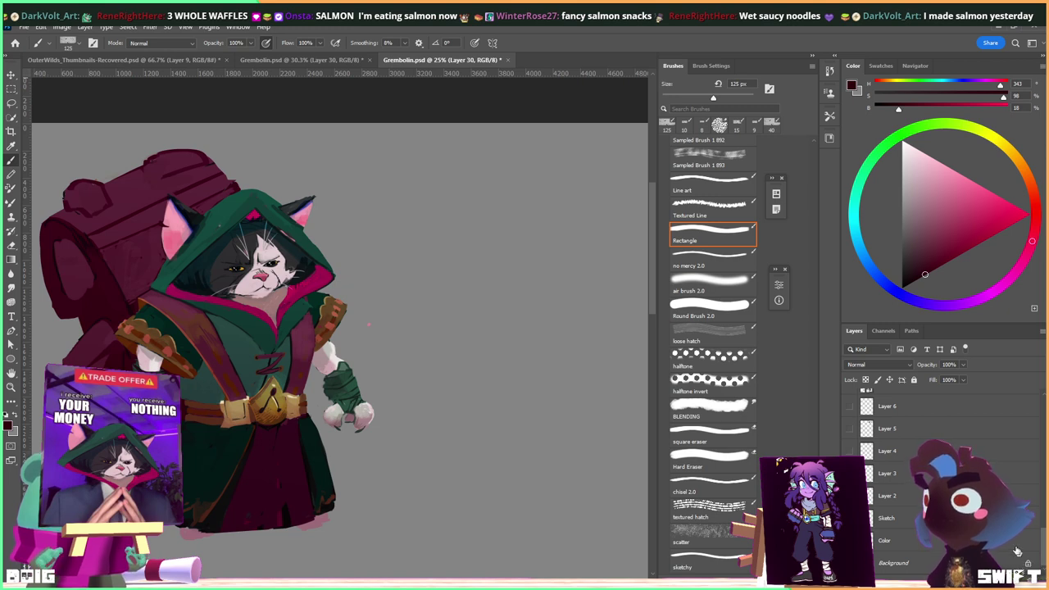
left_click_drag(237, 287, 262, 282)
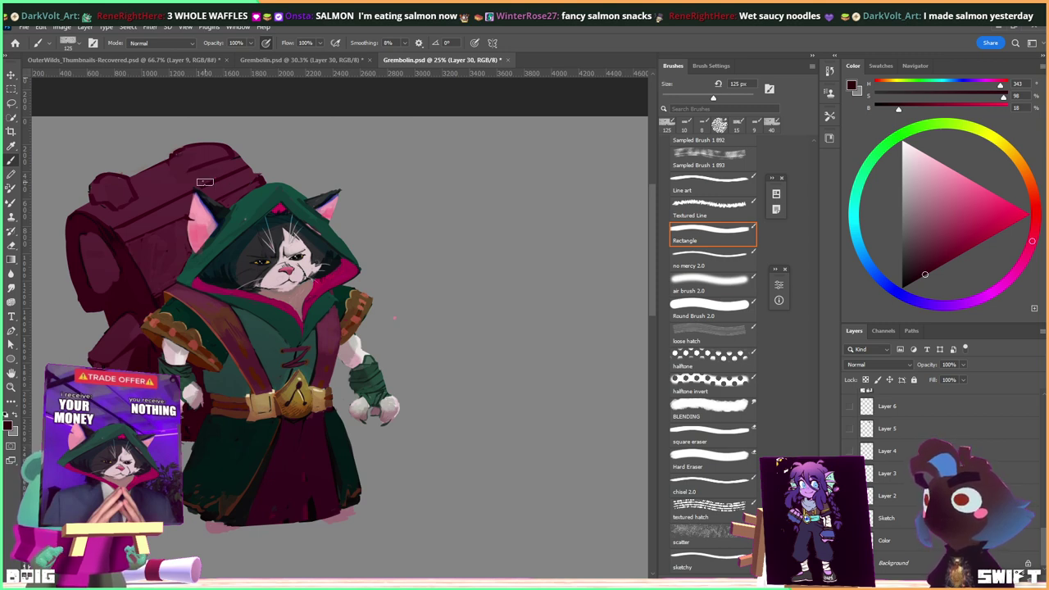
left_click_drag(305, 260, 321, 248)
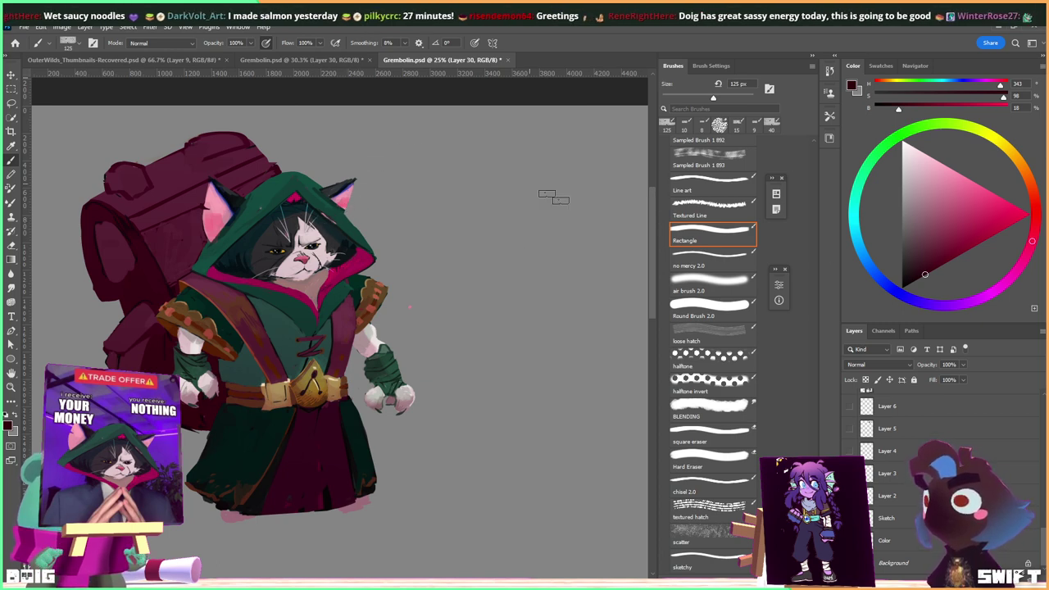
mouse_move(402, 297)
left_mouse_down()
mouse_move(403, 260)
mouse_move(387, 254)
left_mouse_up()
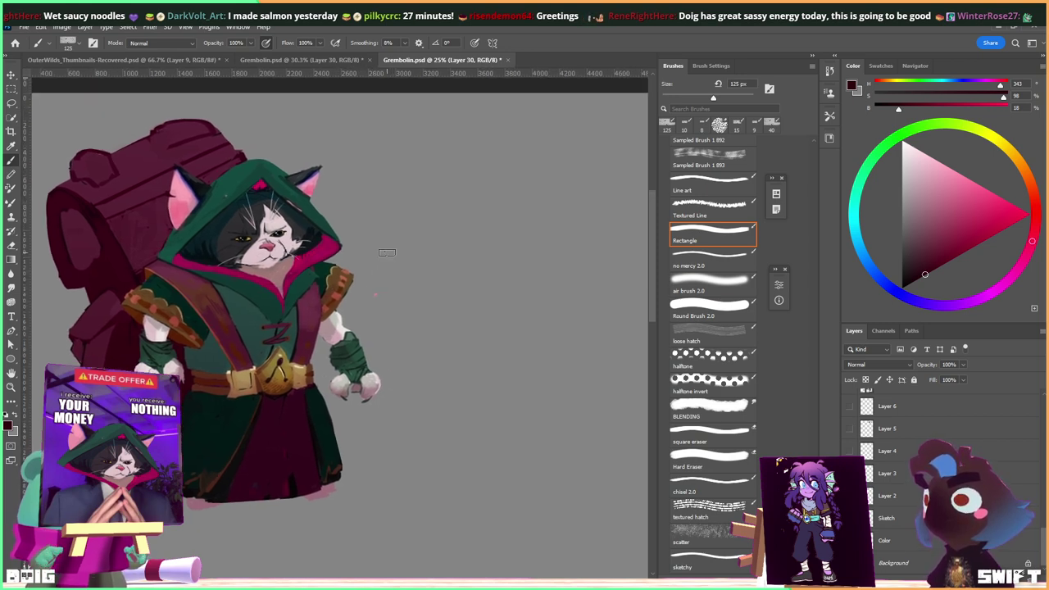
key("m")
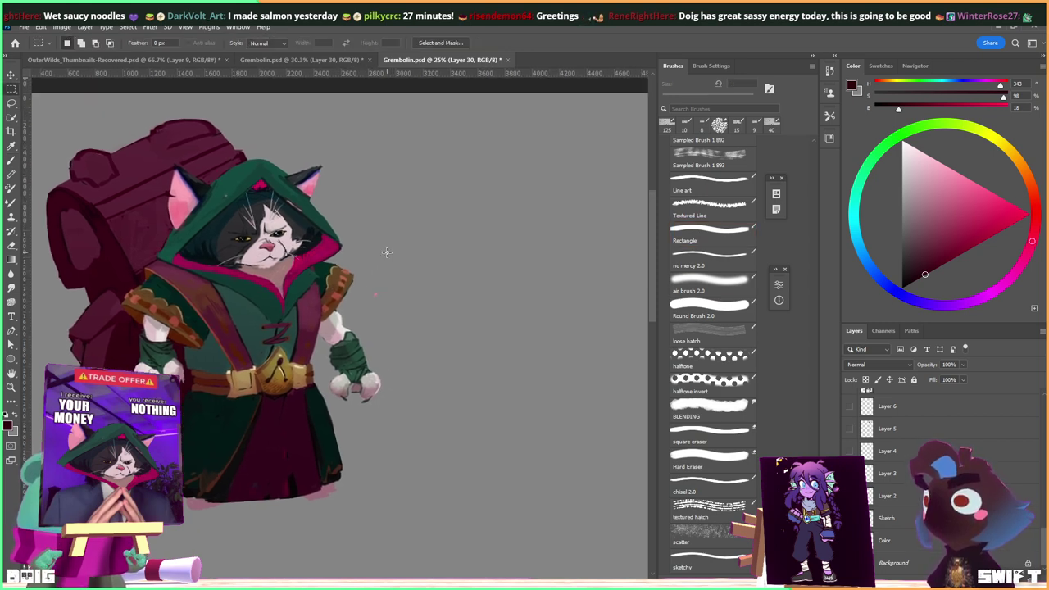
scroll(943, 476, "up", 5)
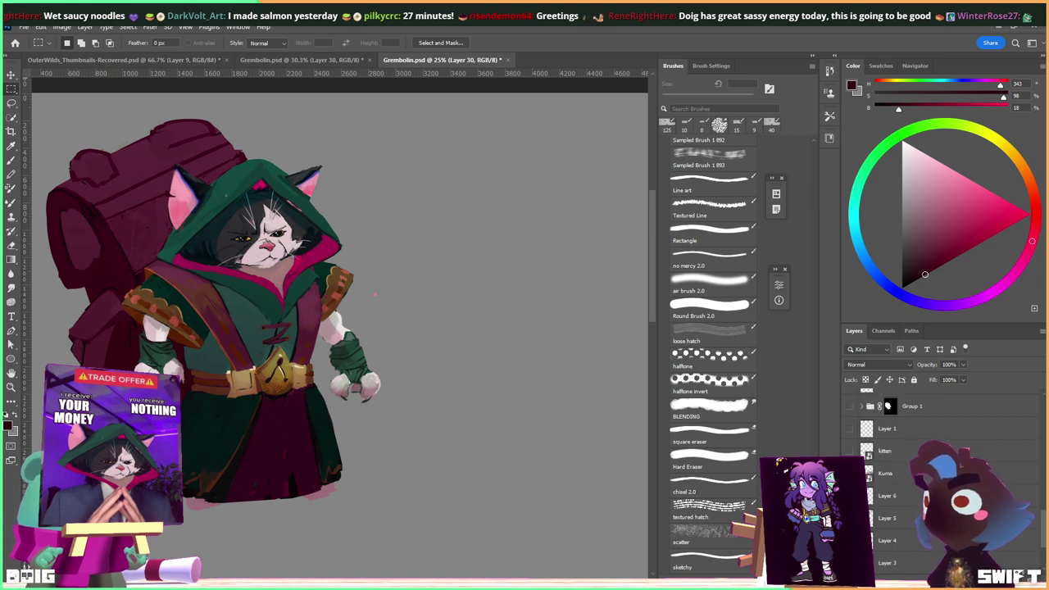
scroll(943, 475, "up", 3)
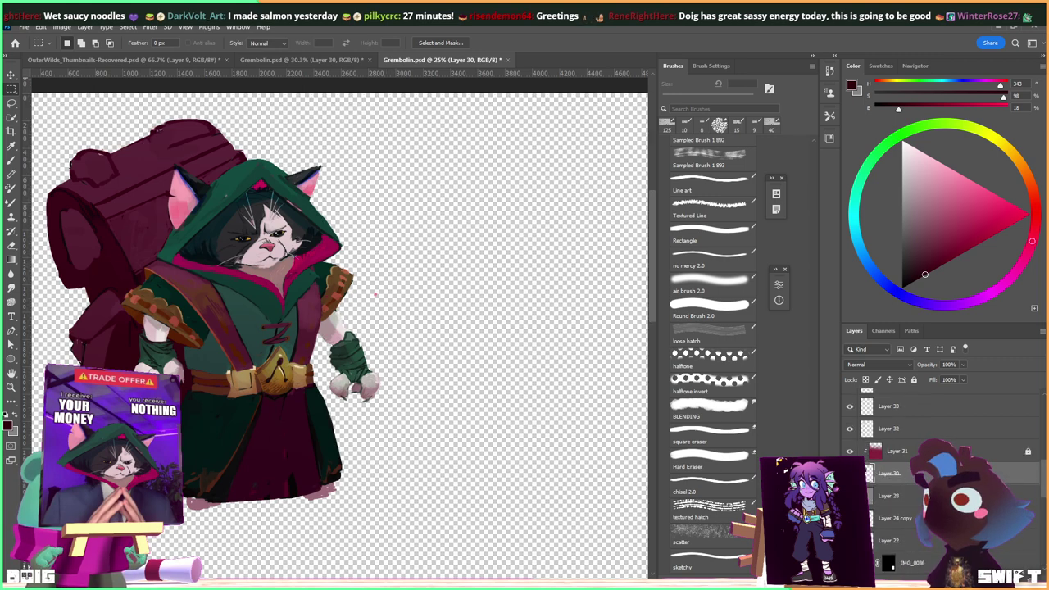
Draw a rectangular marquee around the whole character and backpack, and crop the canvas to it.
left_click_drag(296, 284, 370, 287)
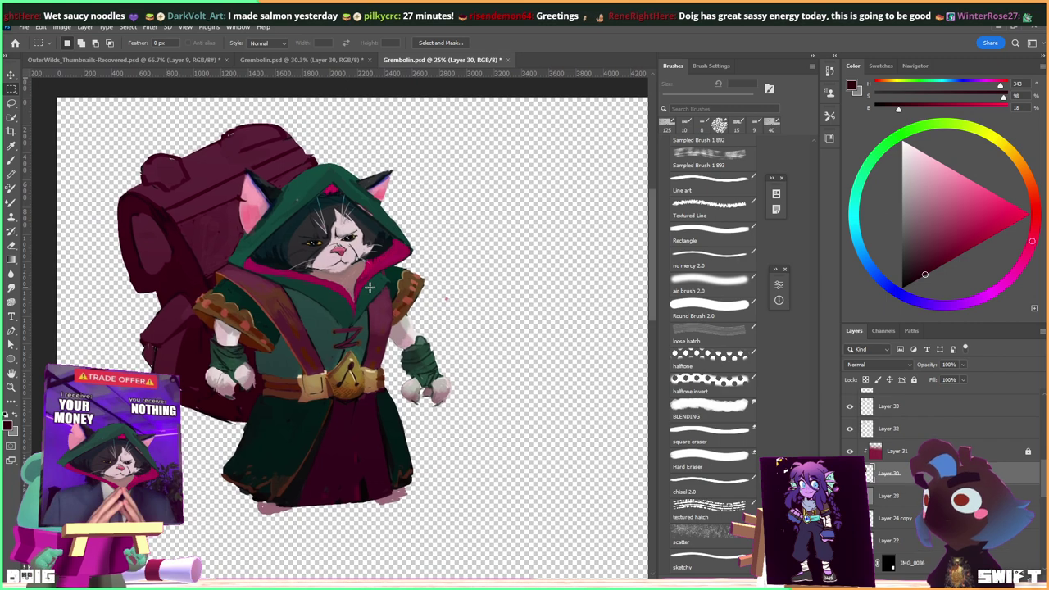
left_click_drag(92, 105, 472, 522)
left_click_drag(362, 427, 367, 424)
left_click(62, 26)
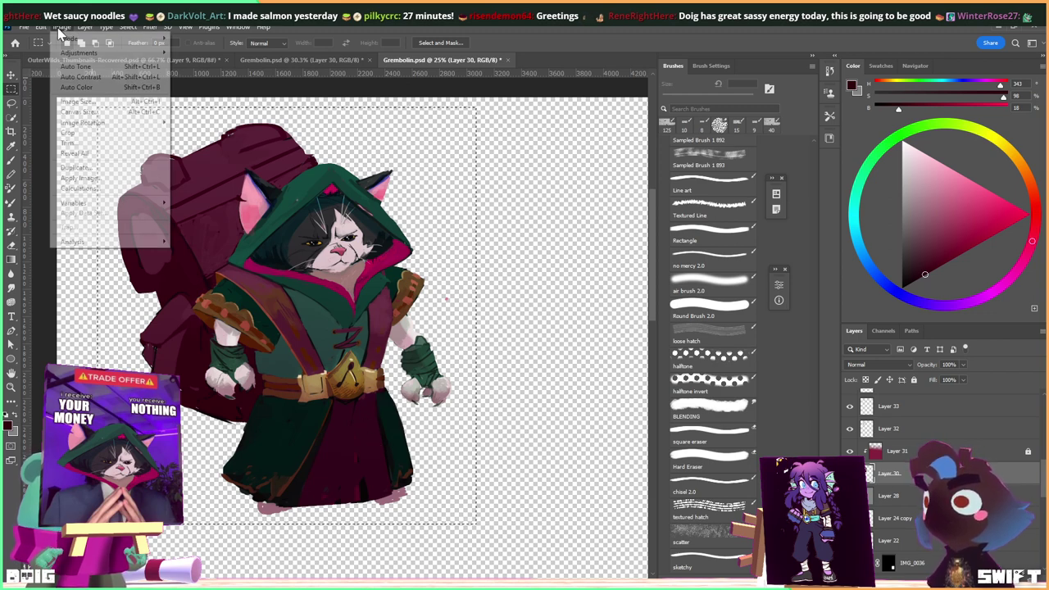
left_click(95, 133)
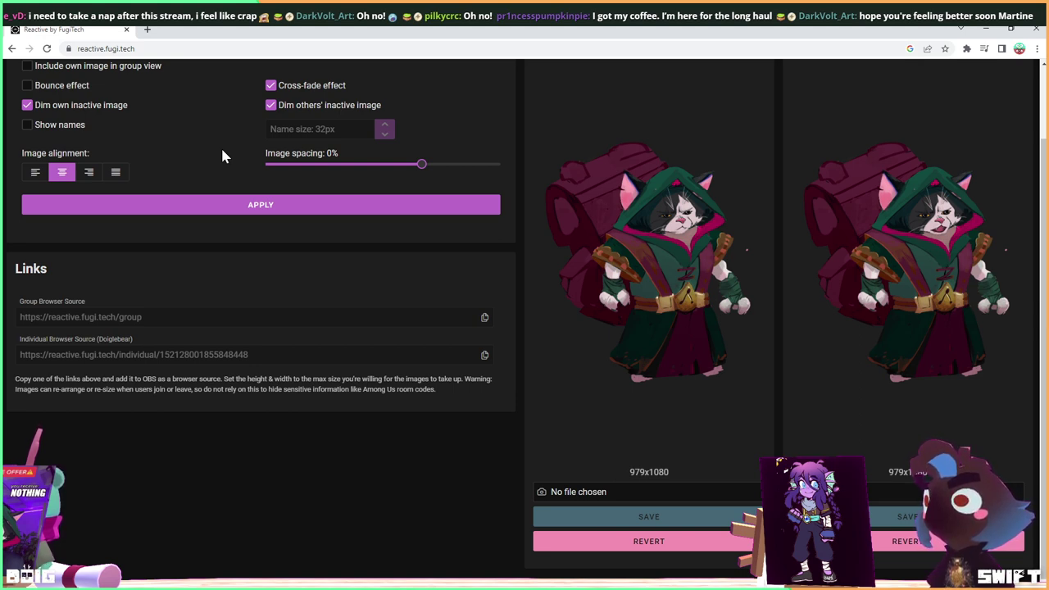
mouse_move(280, 589)
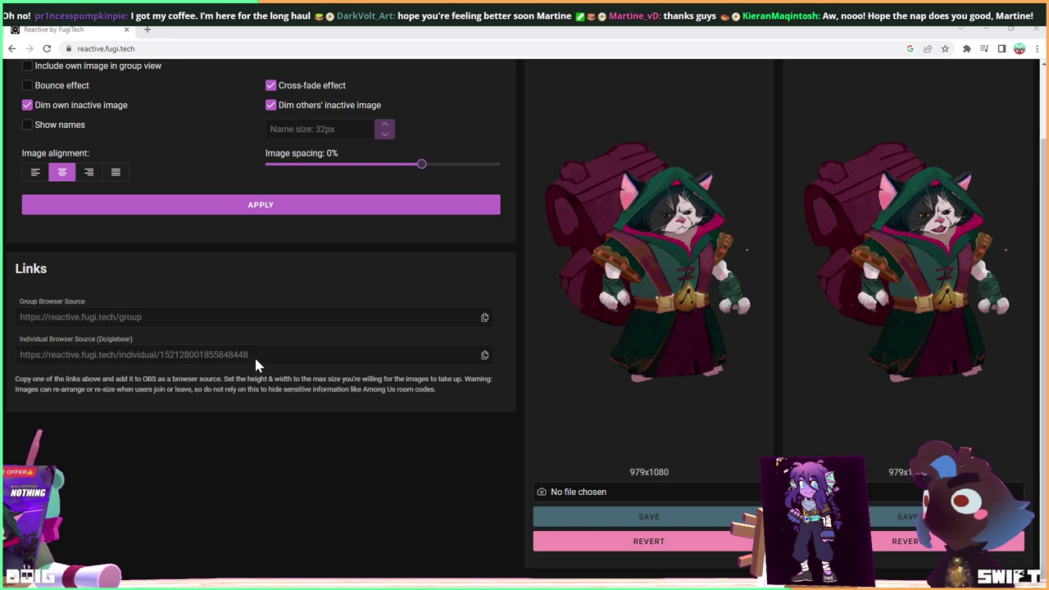
Copy the Individual Browser Source link and open it in a new browser tab to preview the character.
left_click(214, 356)
key("ctrl+c")
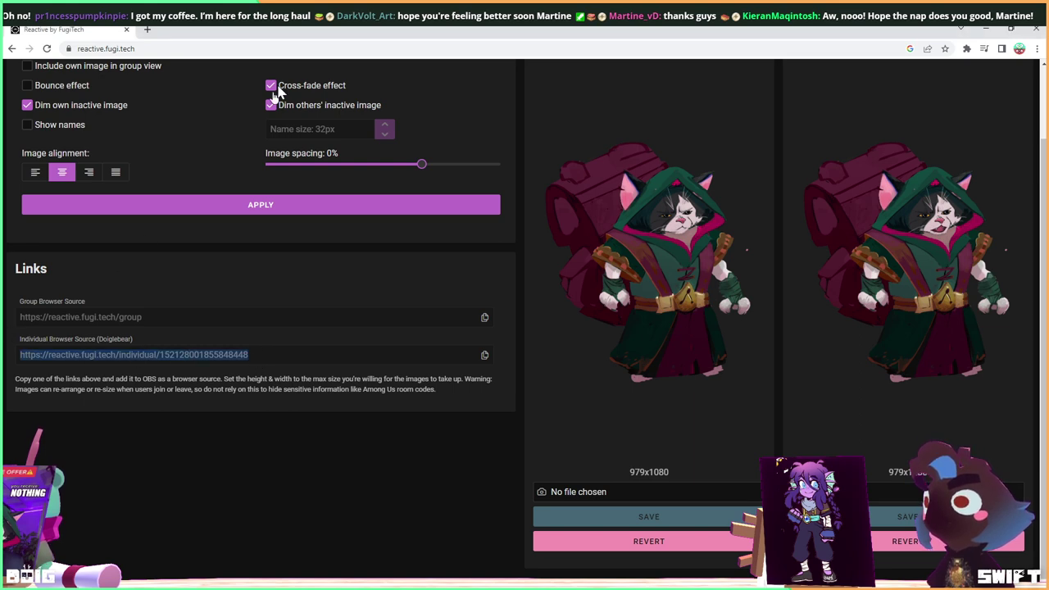
left_click(148, 30)
key("ctrl+v")
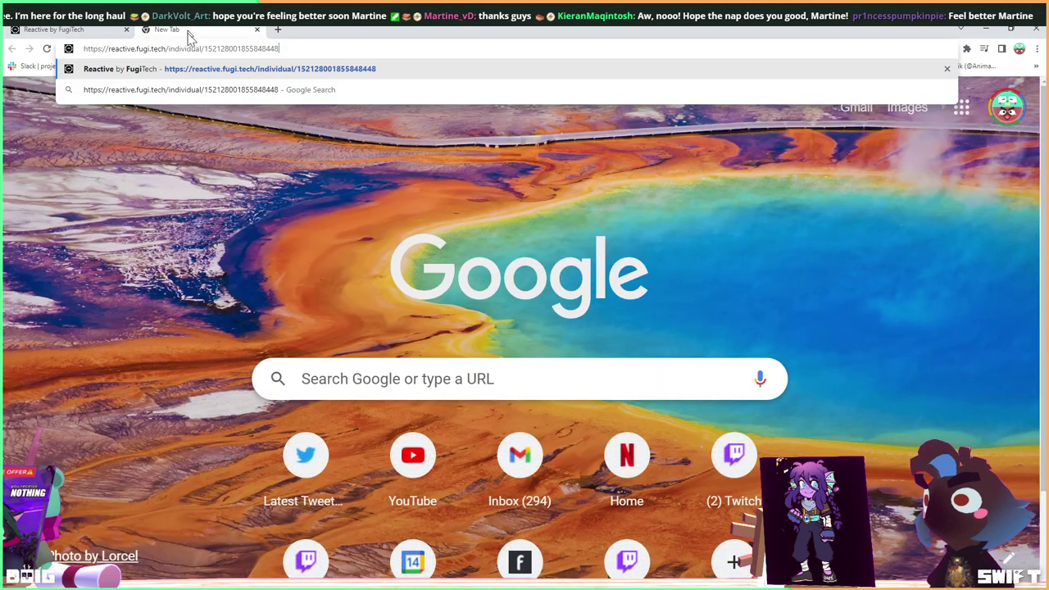
key("Return")
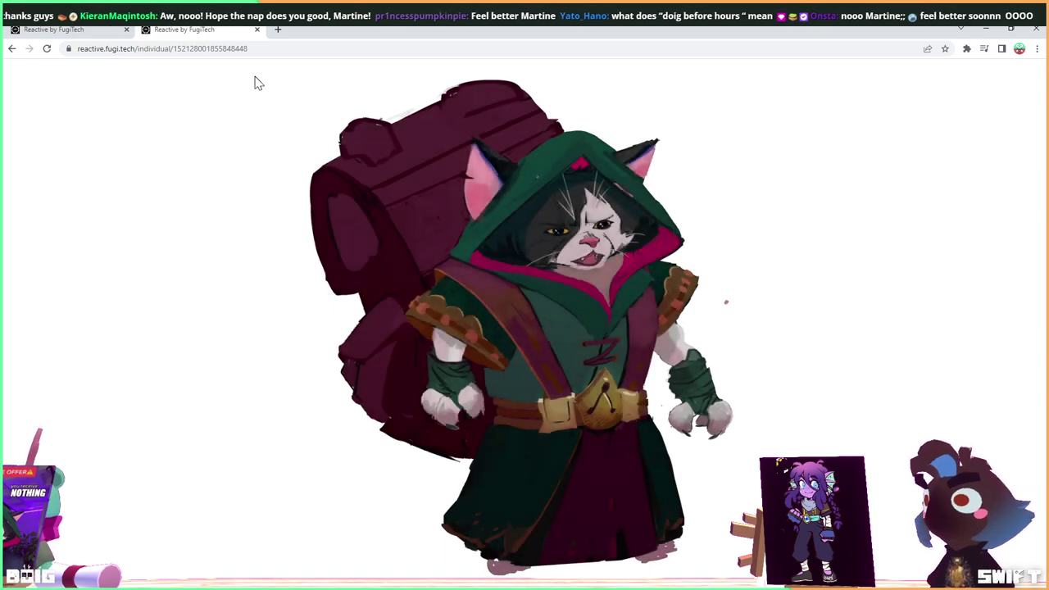
In the Reactive config, disable own inactive image dimming and cross-fade, enable the bounce effect, apply, and return to the individual preview.
left_click(65, 31)
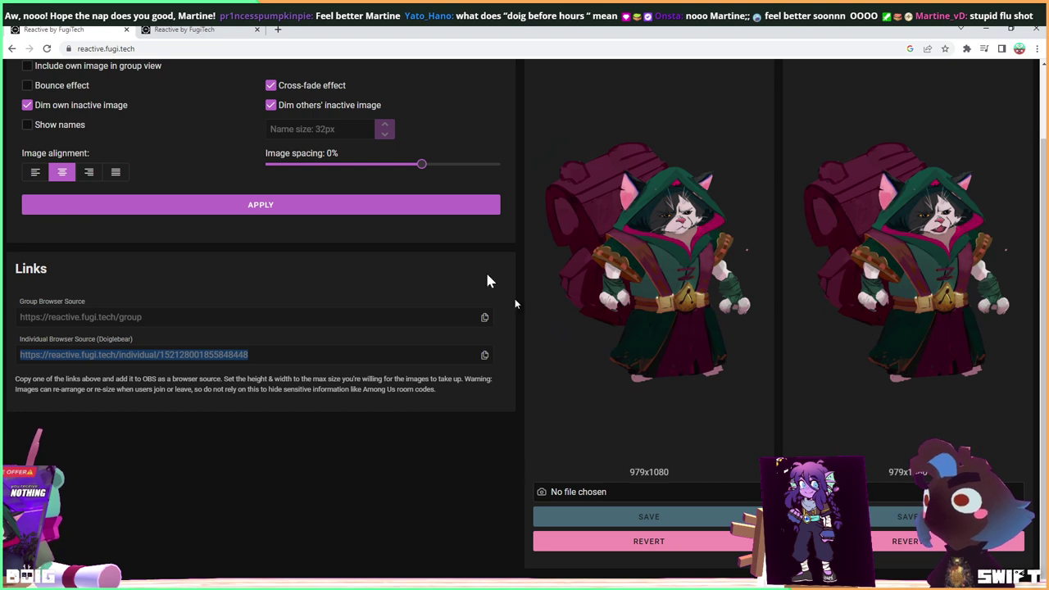
scroll(538, 331, "up", 1)
left_click(27, 189)
left_click(27, 169)
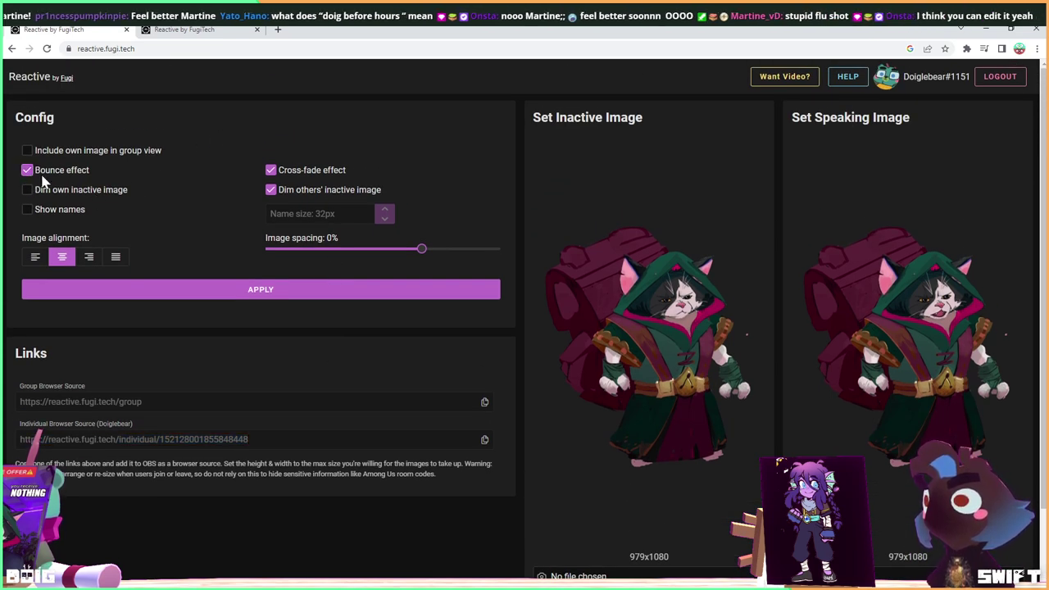
left_click(270, 170)
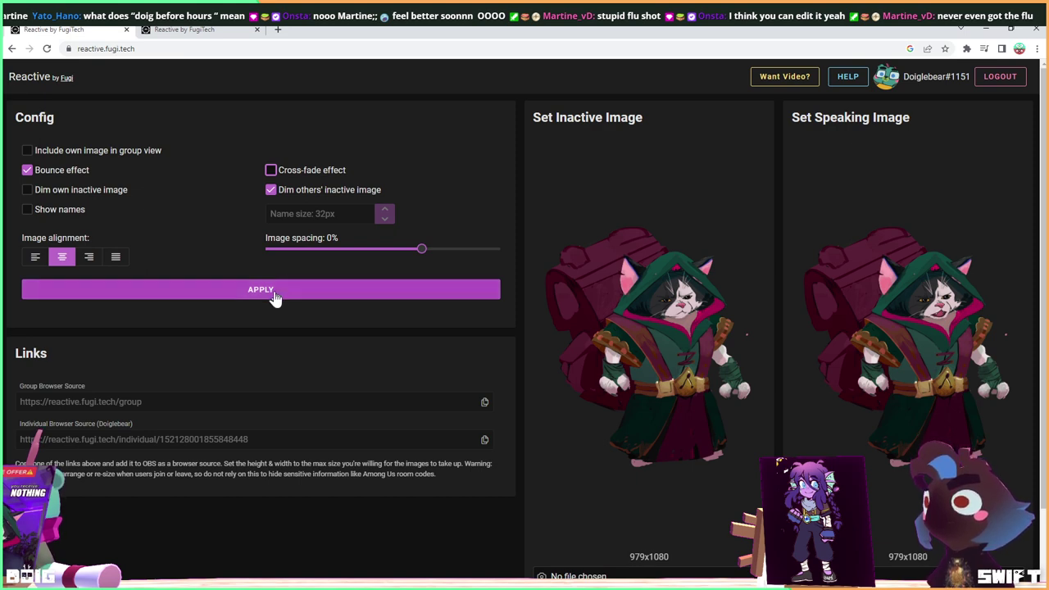
left_click(226, 300)
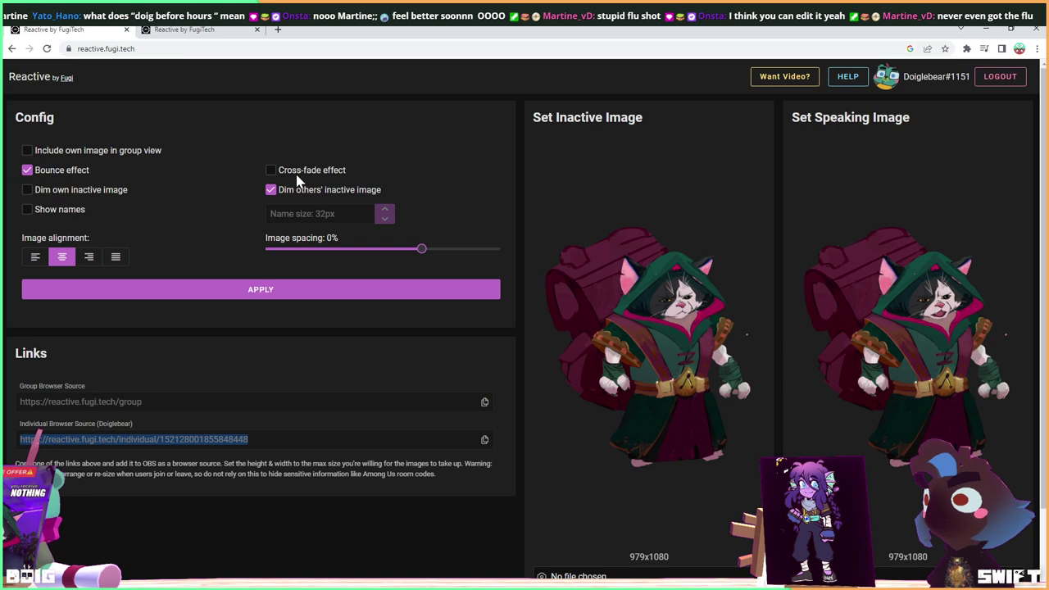
left_click(201, 31)
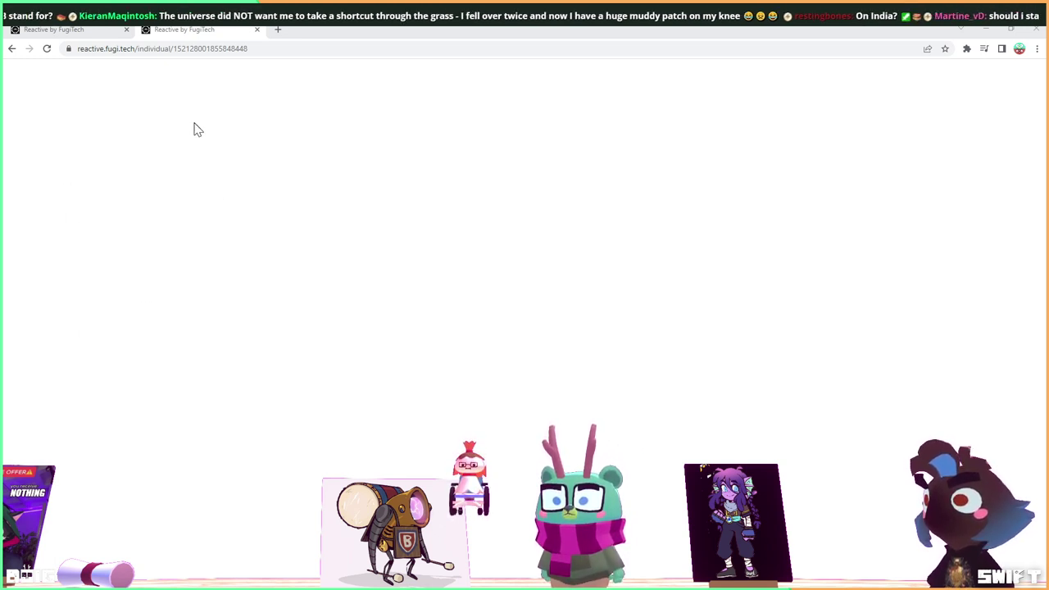
Move the browser window out of the way and switch back to the cropped Grembolin.psd document in Photoshop.
left_click_drag(402, 27, 432, 156)
left_click(764, 146)
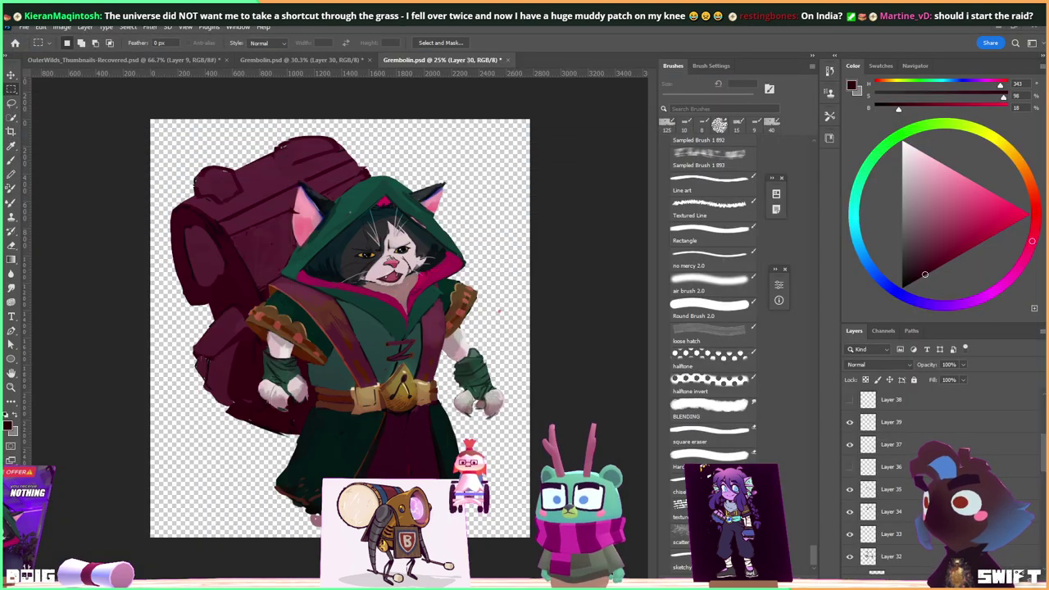